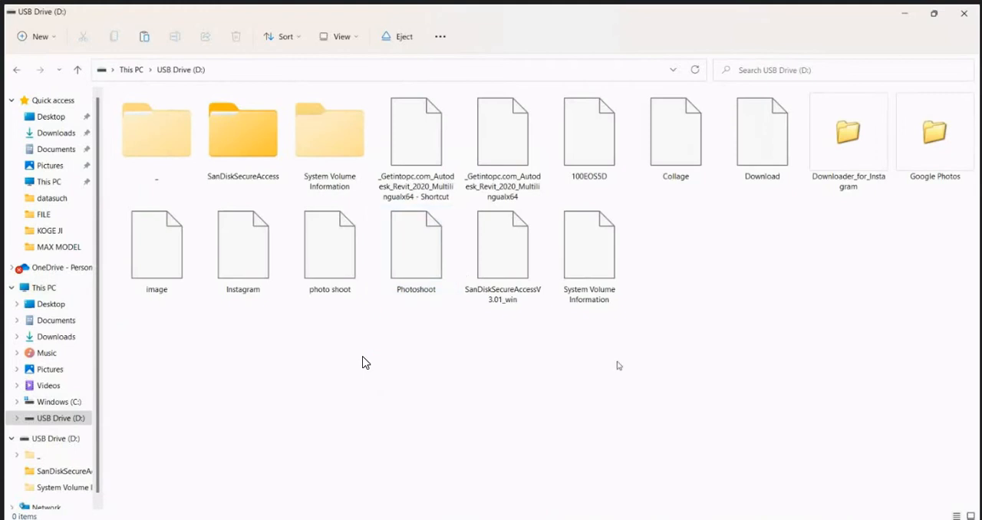
Step: Paste the items copied from the soft folder onto USB Drive (D:) and close the drive's folder window
right_click(618, 366)
left_click(646, 377)
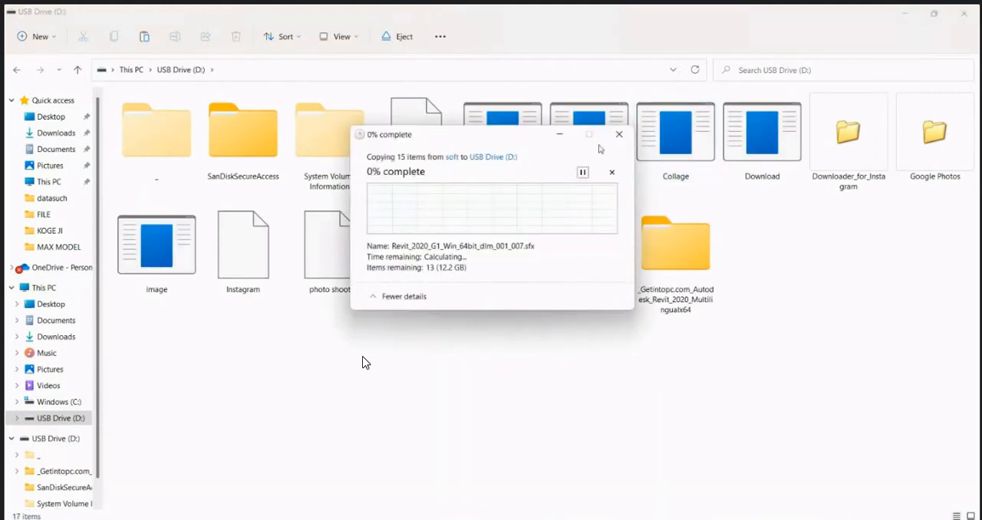
left_click(550, 130)
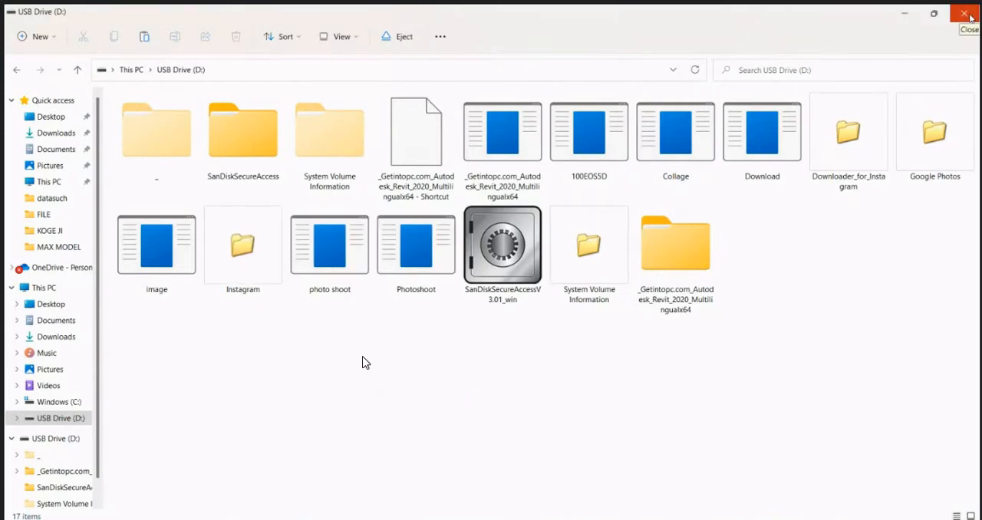
left_click(968, 15)
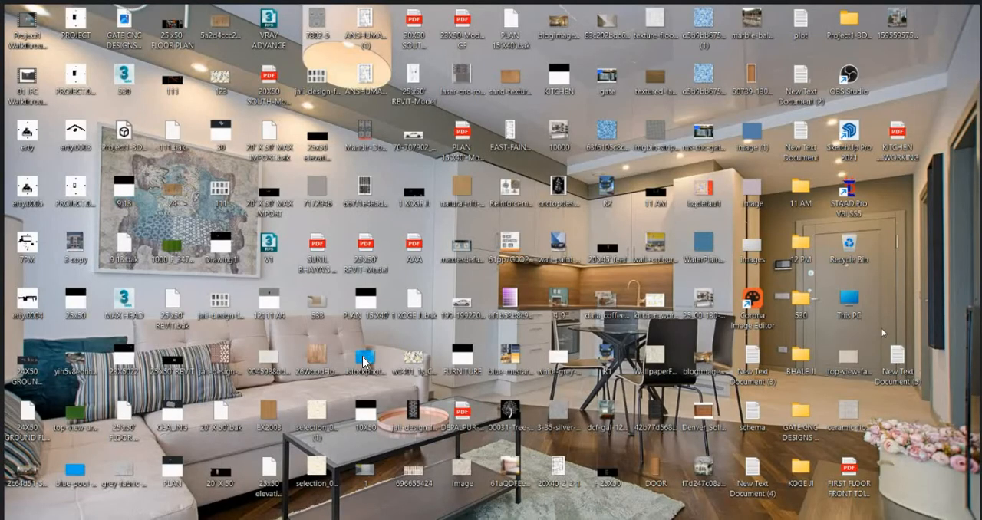
Step: Switch to Chrome and search Google for PLUMBING in a new tab
mouse_move(638, 519)
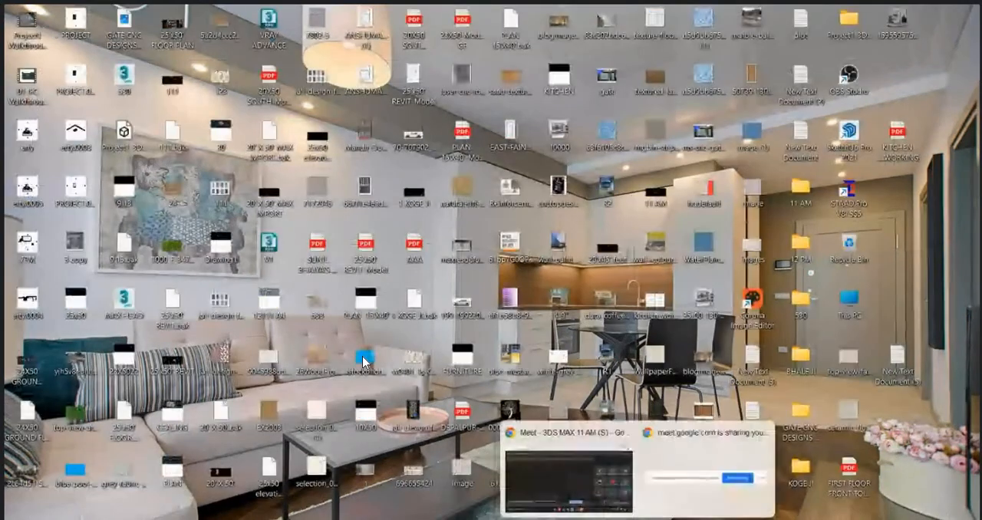
left_click(561, 500)
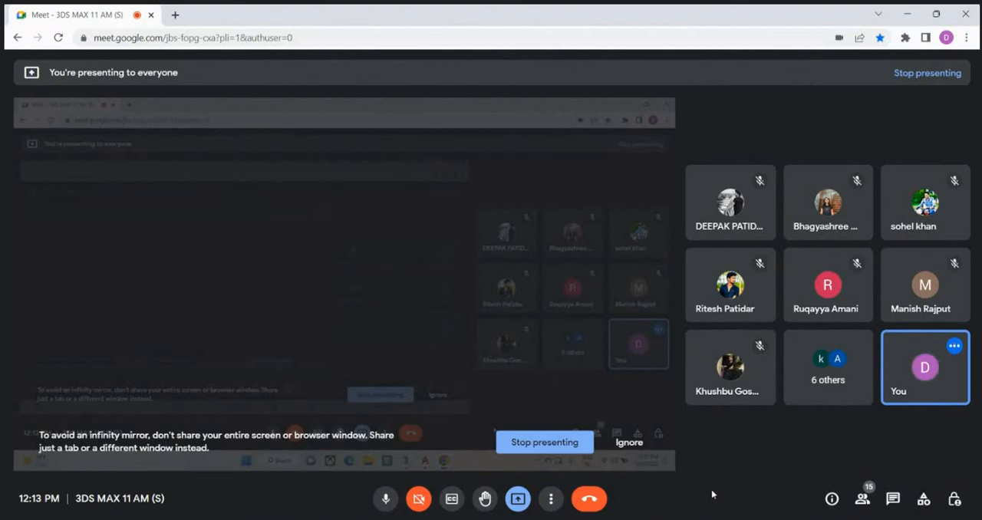
left_click(175, 15)
left_click(269, 34)
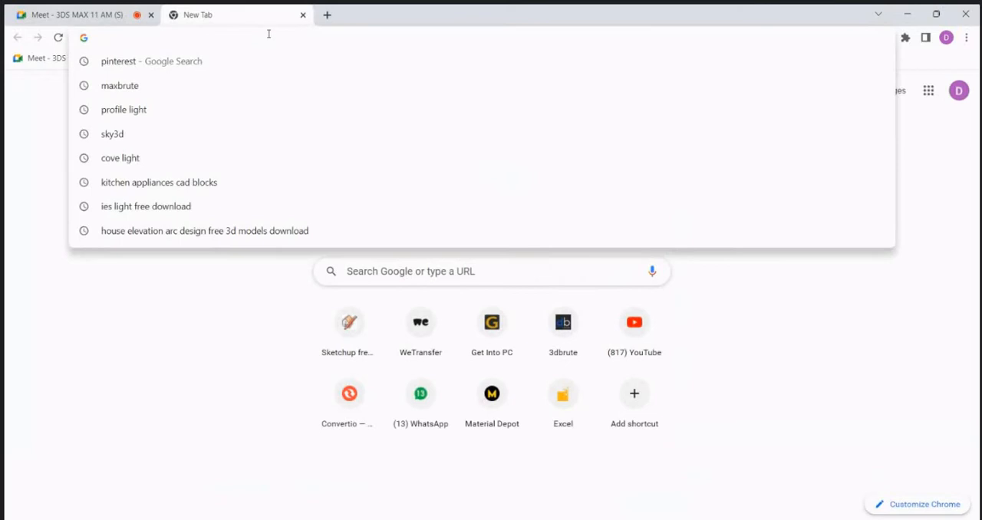
type("PLUMBIN")
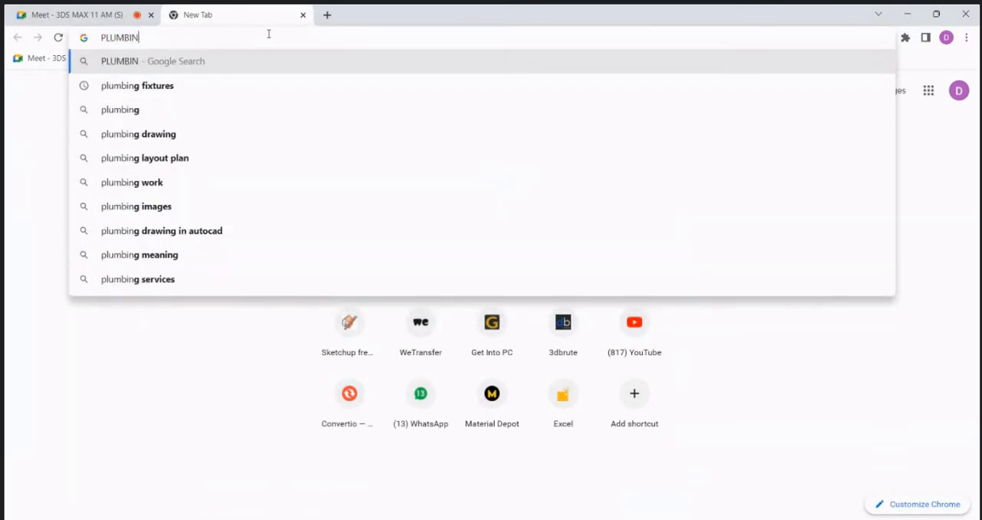
type("G")
key("Return")
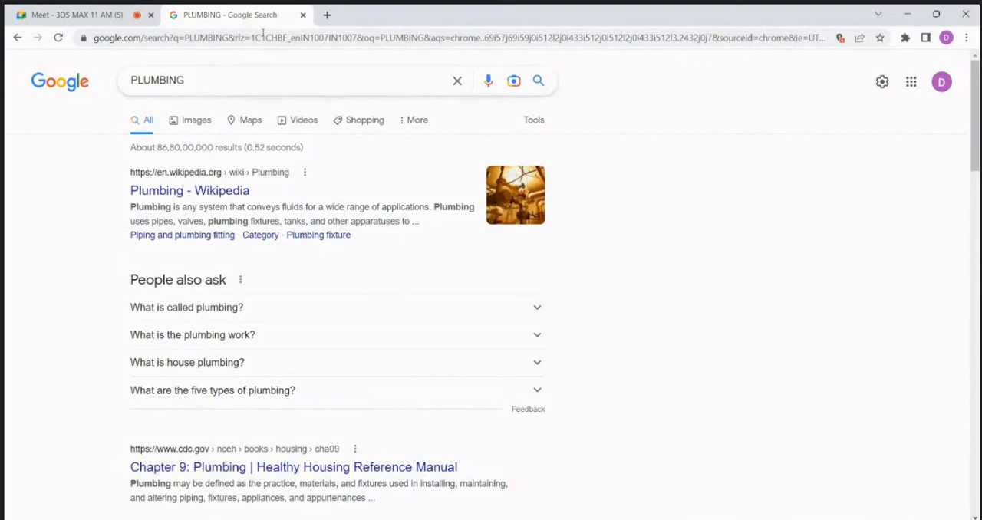
Step: Return to the Google Meet call and review and admit the people waiting to join
left_click(67, 8)
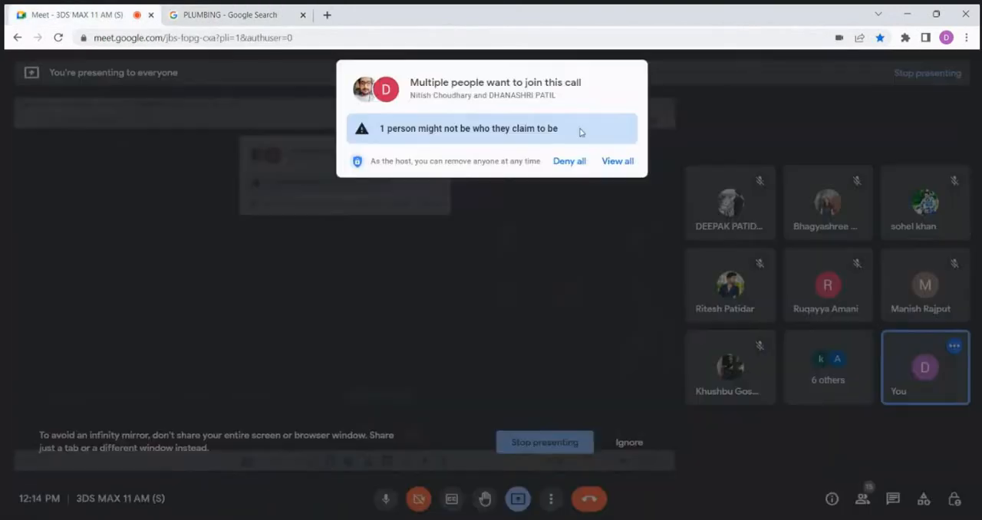
left_click(624, 160)
left_click(633, 255)
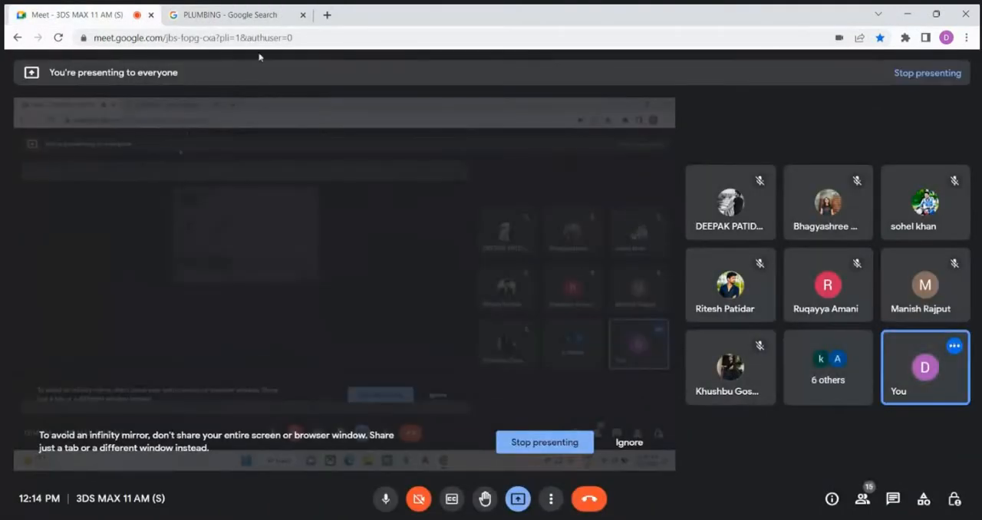
Step: Search Google for plumbing fixtures in another new tab and show the image results
left_click(327, 16)
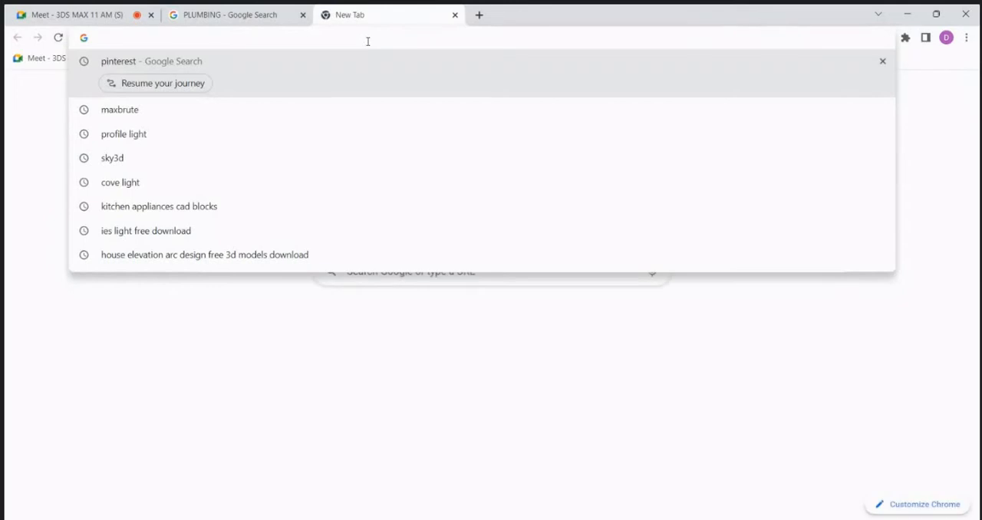
type("PLUMBING")
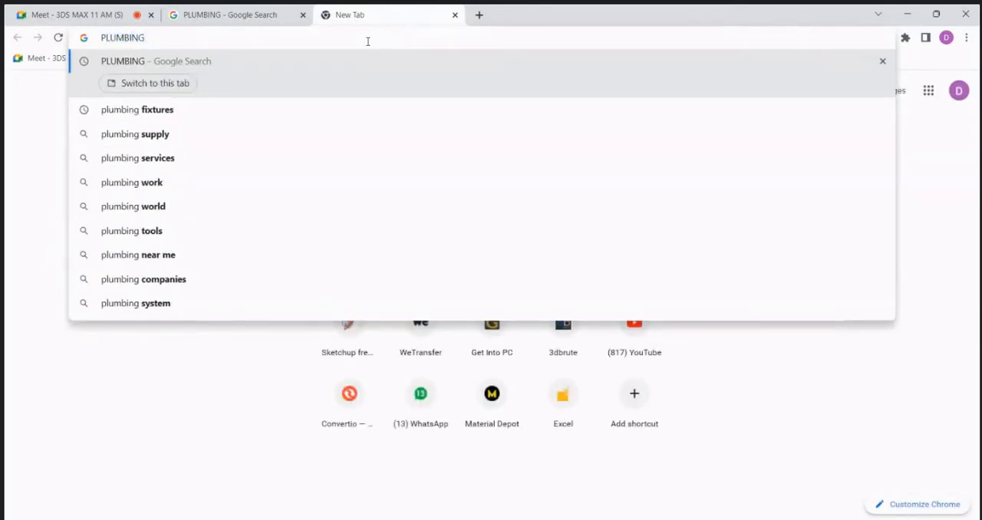
left_click(182, 119)
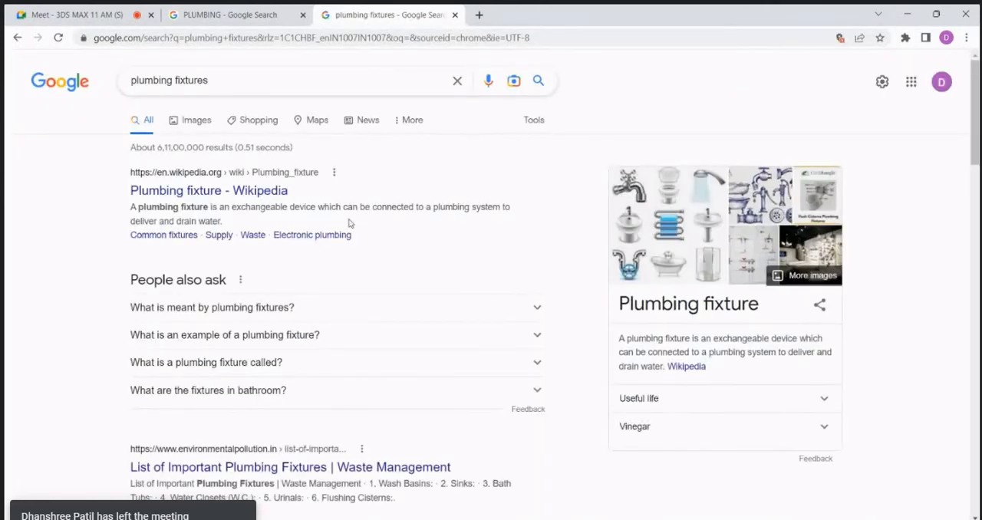
left_click(187, 125)
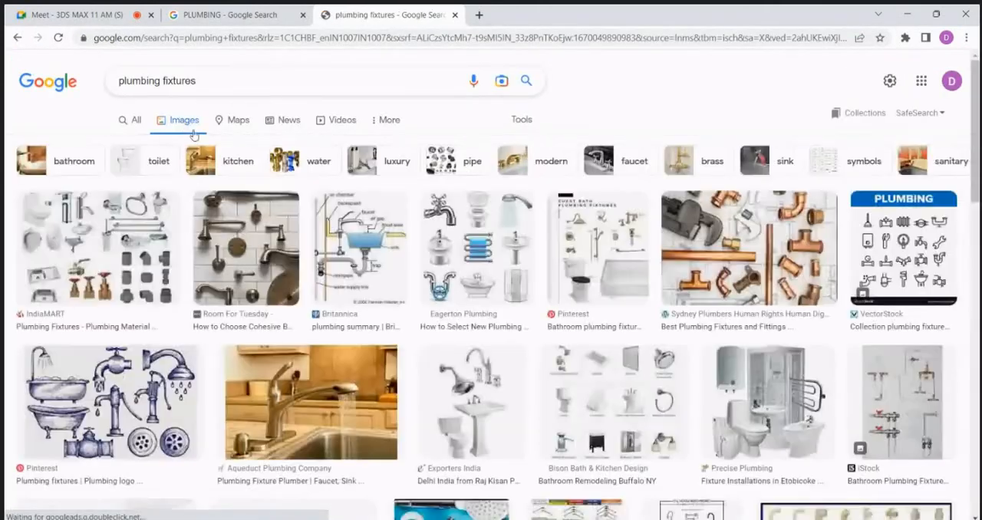
Step: Examine the previews of the copper pipe fittings, the VectorStock plumbing icon set and the IndiaMART plumbing fixtures
left_click(782, 208)
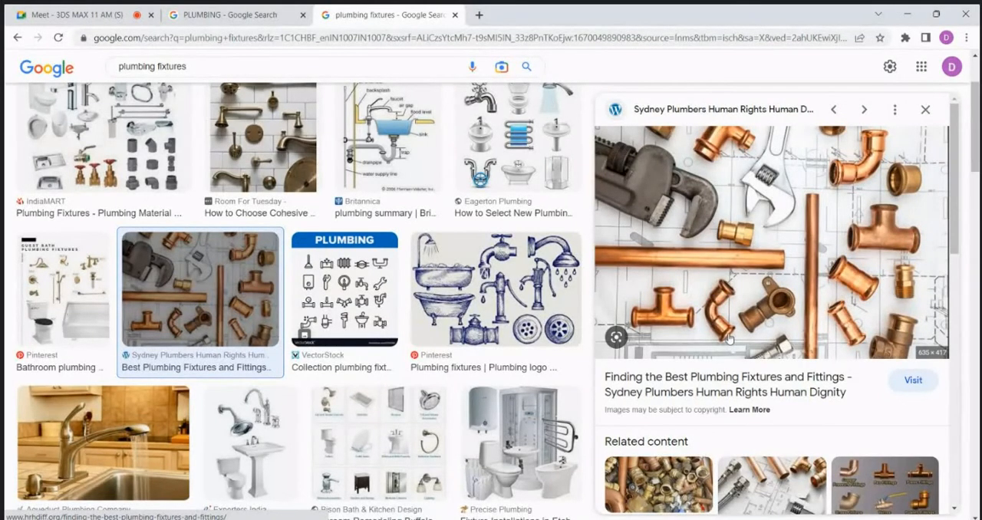
scroll(729, 342, "down", 3)
scroll(477, 261, "down", 2)
scroll(477, 261, "down", 2)
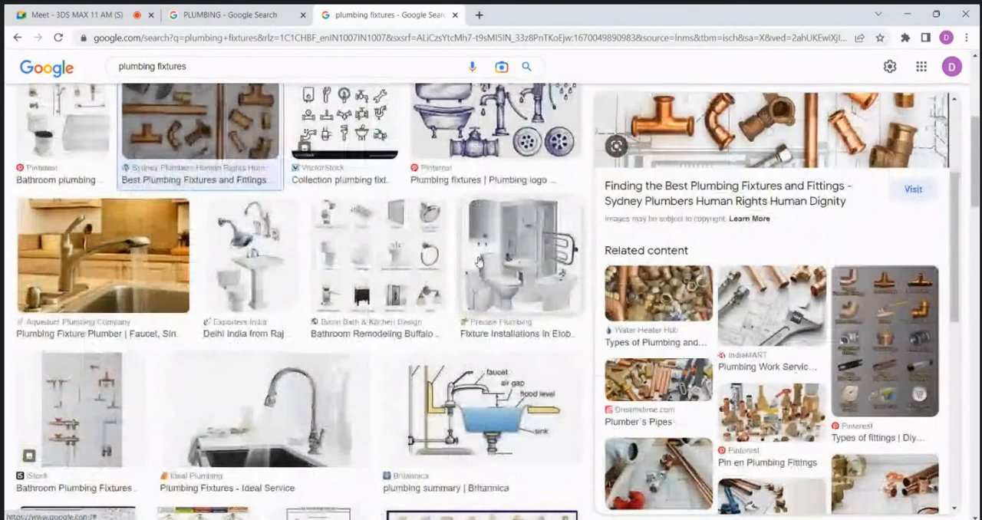
scroll(477, 261, "up", 4)
left_click(340, 376)
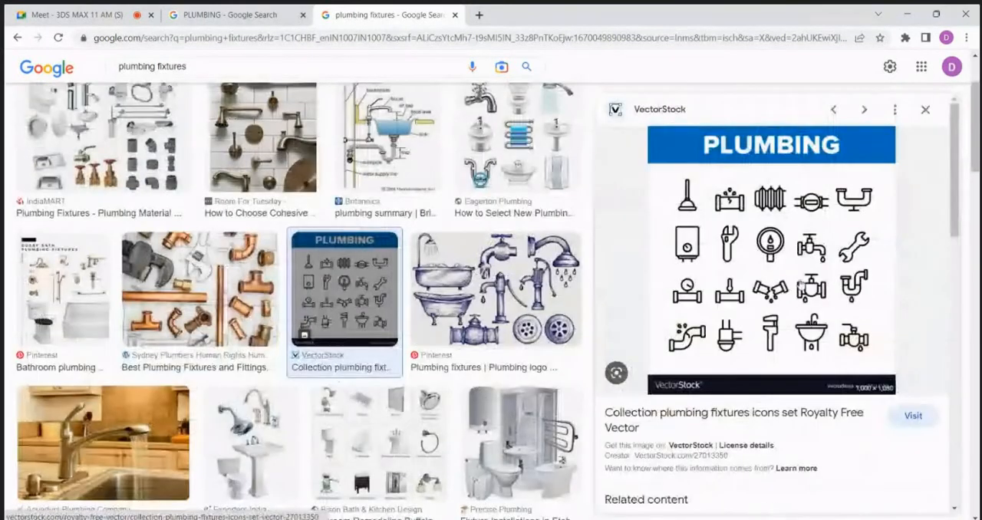
left_click(182, 201)
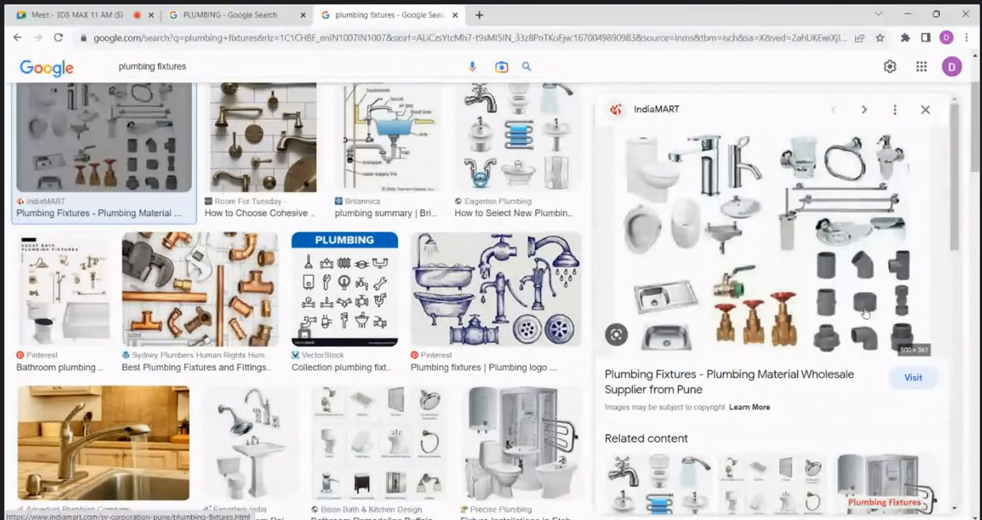
Step: Go back to the PLUMBING search, show its image results and look through the pictures
key("ctrl+shift+Tab")
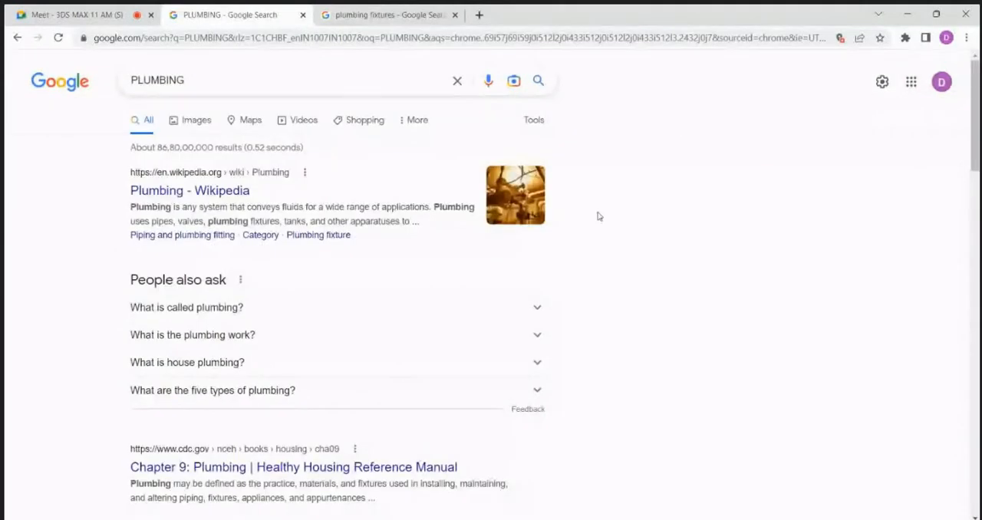
left_click(198, 122)
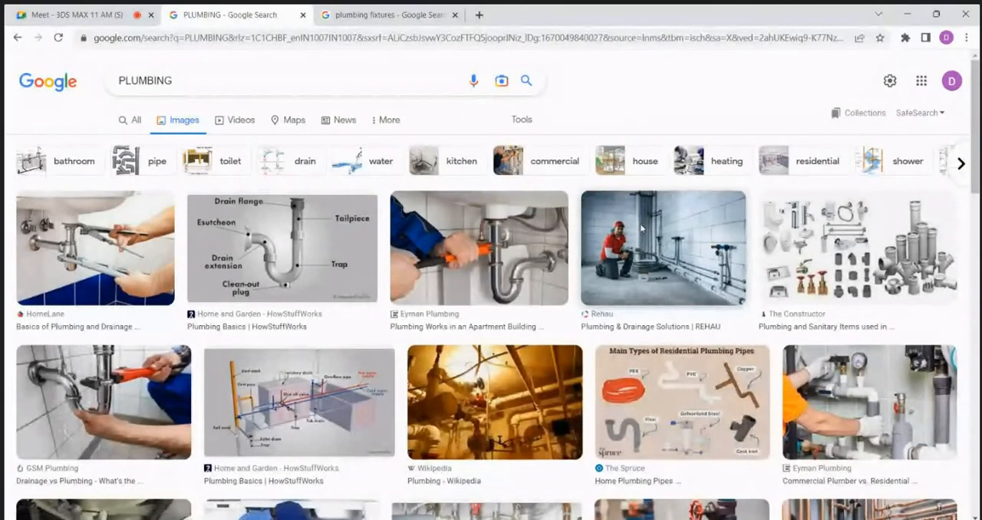
scroll(719, 322, "down", 2)
scroll(720, 323, "down", 4)
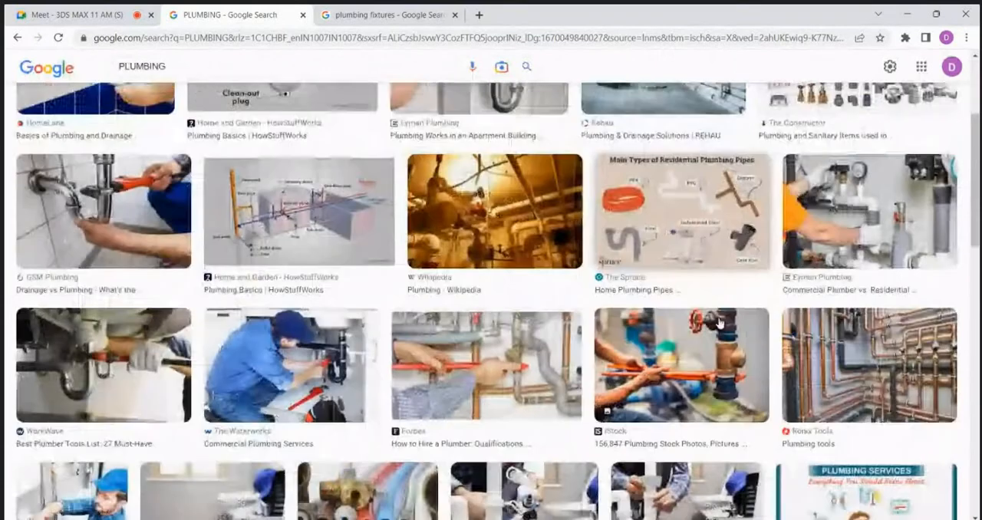
scroll(719, 322, "down", 3)
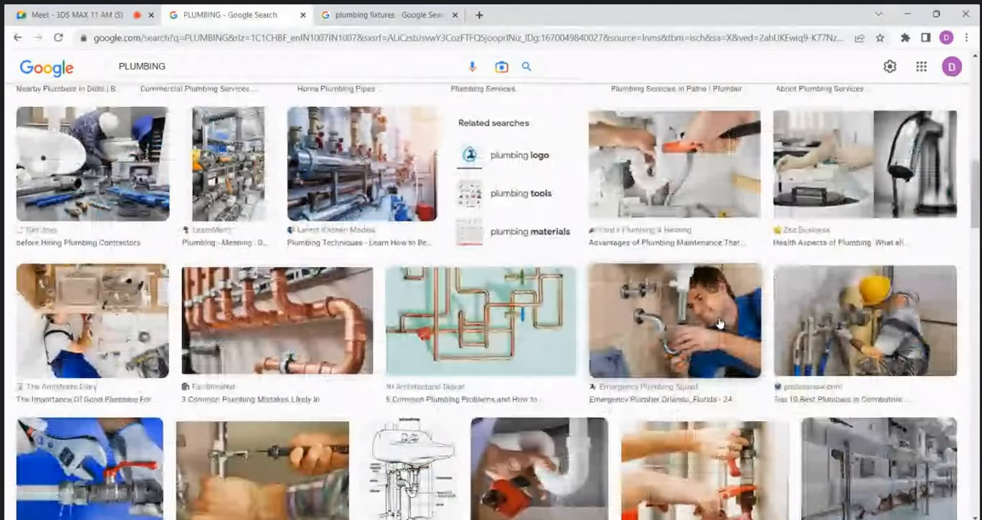
Step: Minimise the browser, switch to AutoCAD 2020 and start a new blank drawing
left_click(908, 14)
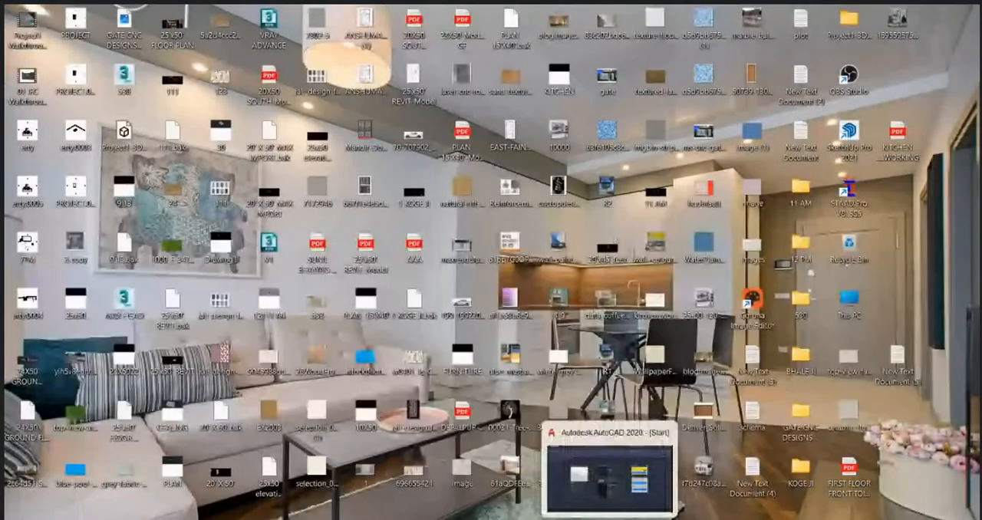
left_click(529, 519)
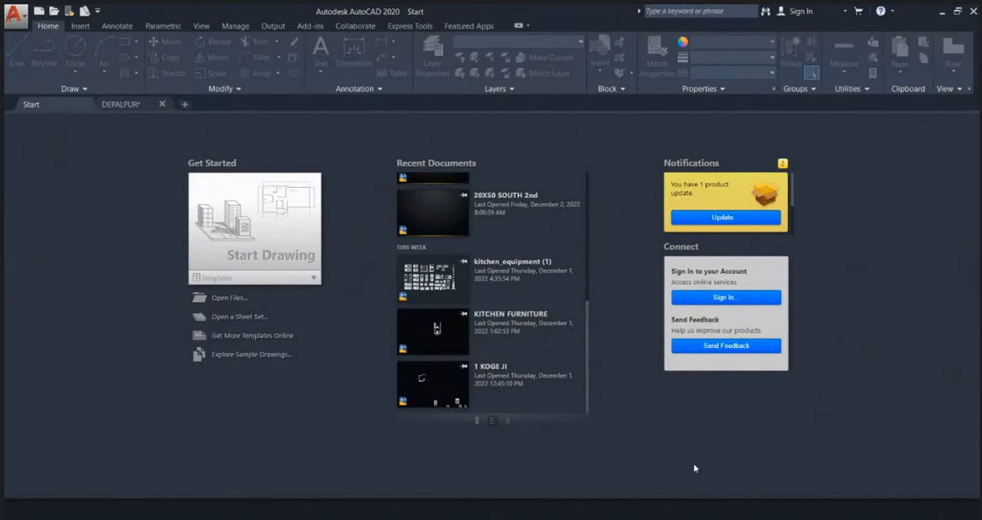
left_click(279, 266)
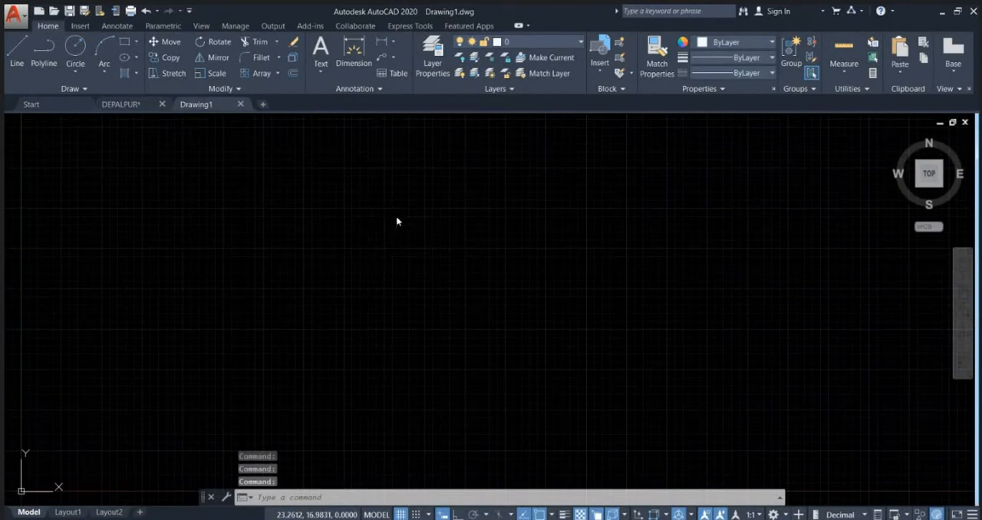
Step: Configure the drawing units to Architectural length with a precision of 0'-0", keeping inches as the insertion scale
type("UN")
key("Return")
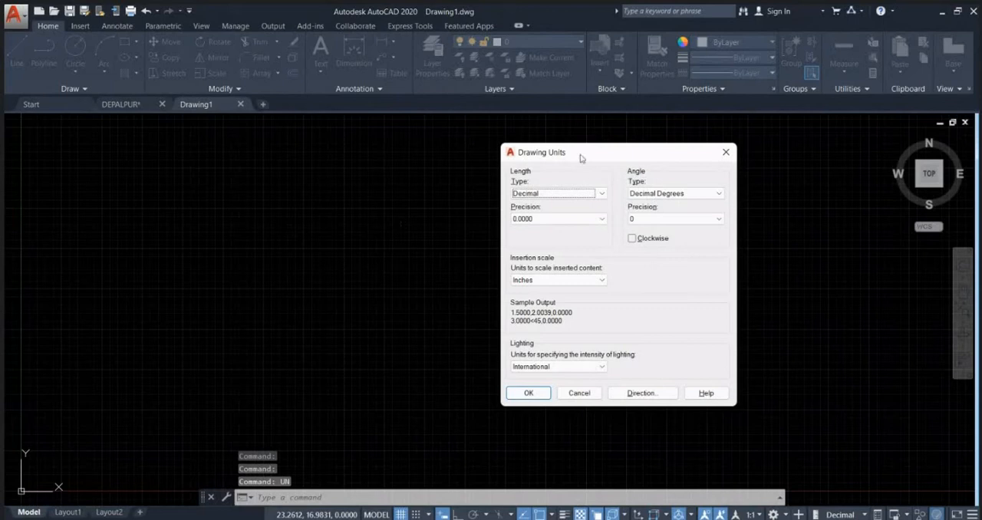
left_click(600, 194)
left_click(537, 202)
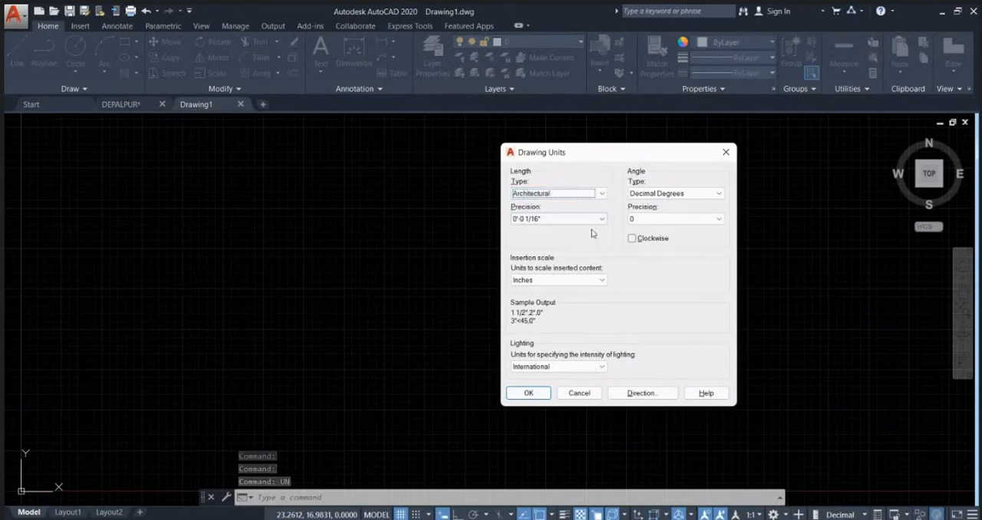
left_click(601, 219)
left_click(537, 228)
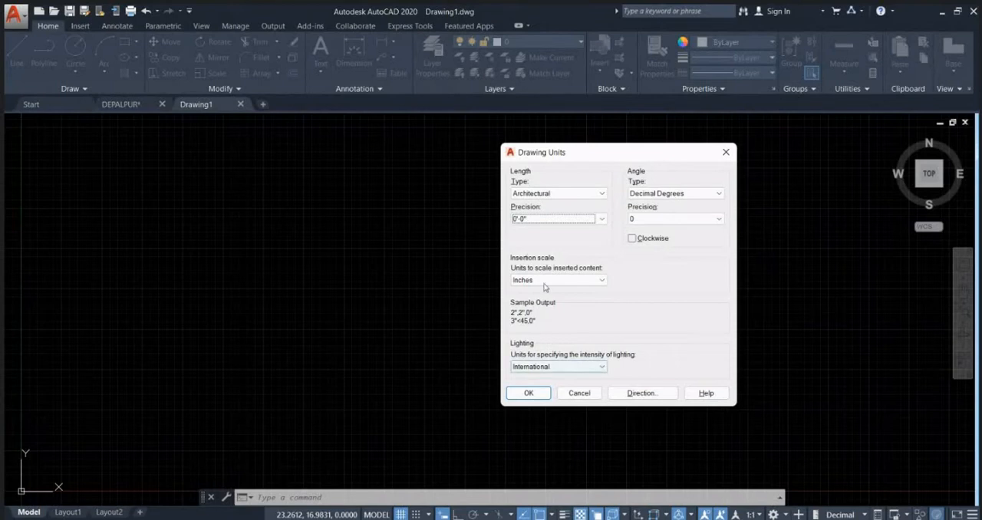
left_click(528, 393)
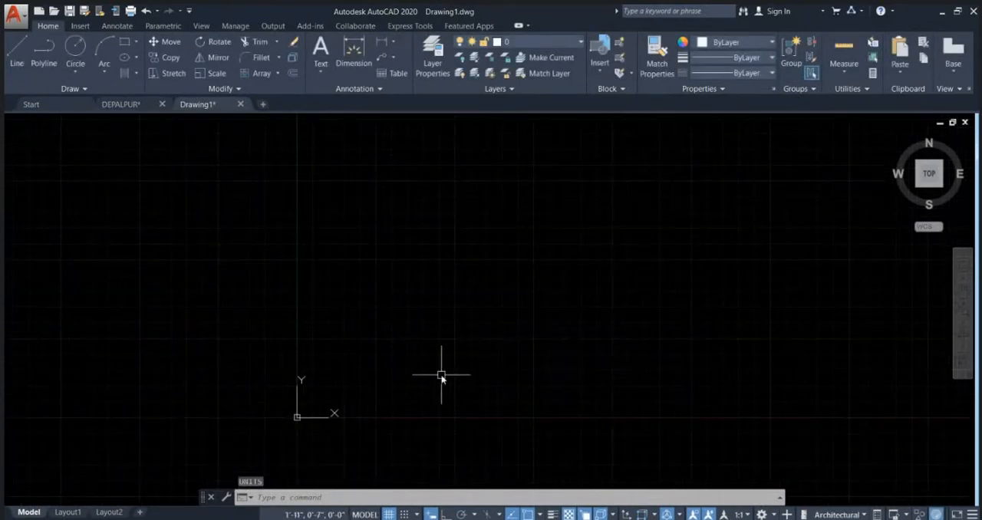
left_click(440, 373)
left_click(625, 185)
scroll(533, 357, "down", 1)
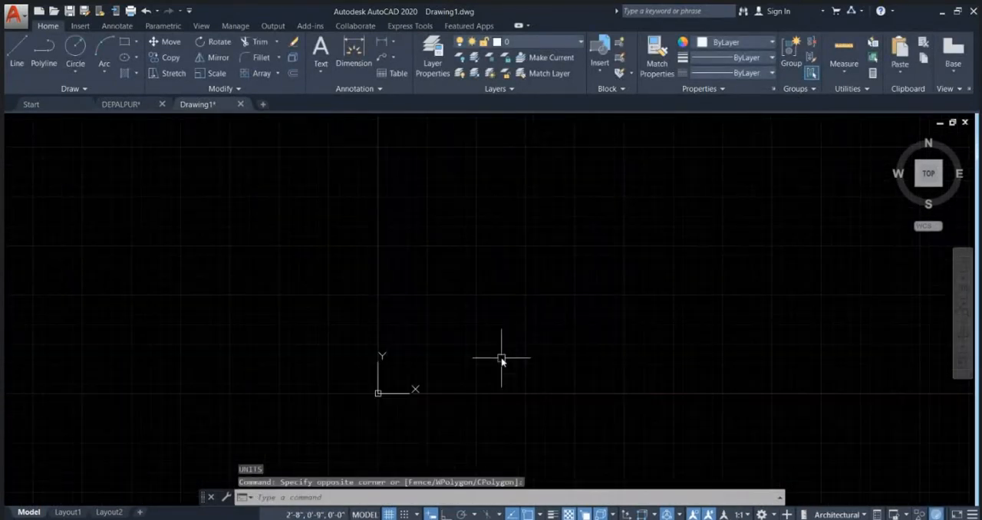
type("rec")
key("Return")
left_click(508, 356)
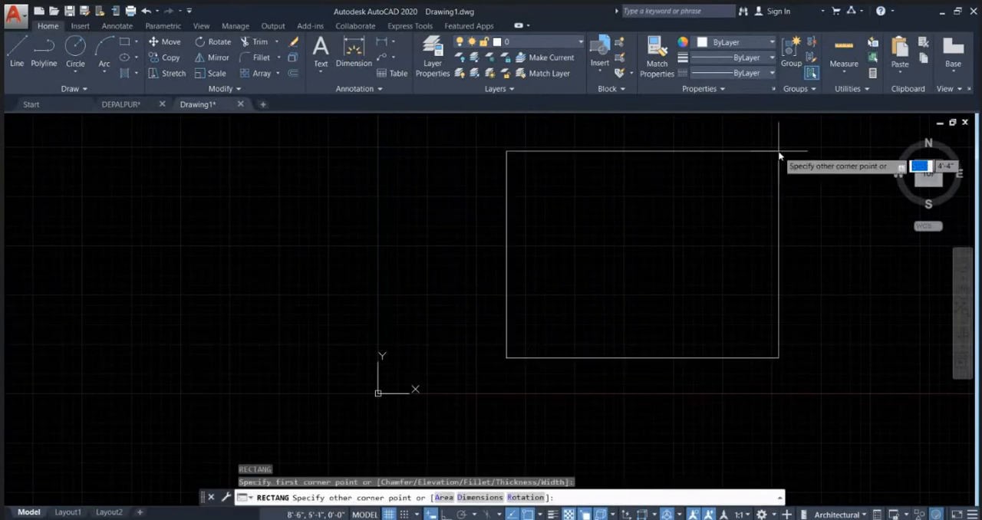
middle_click_drag(772, 162, 758, 169)
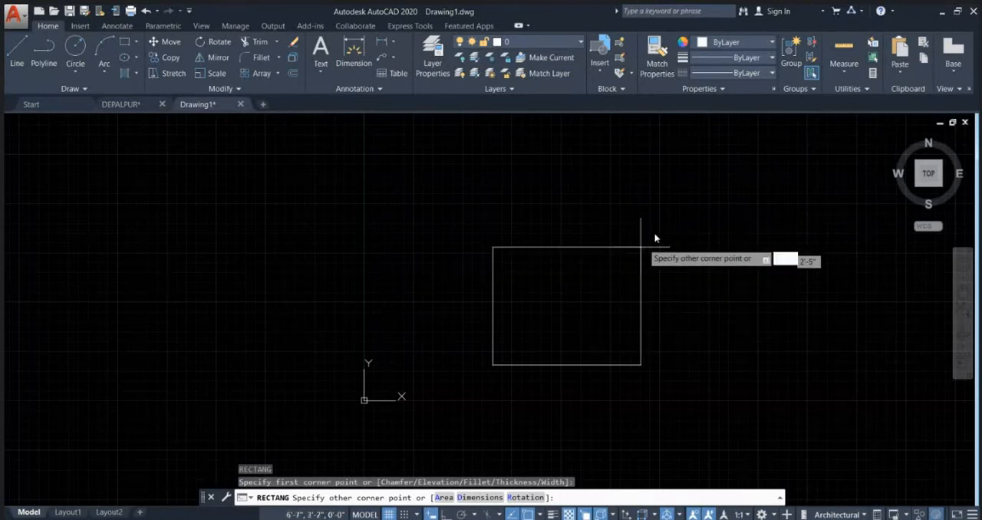
key("Escape")
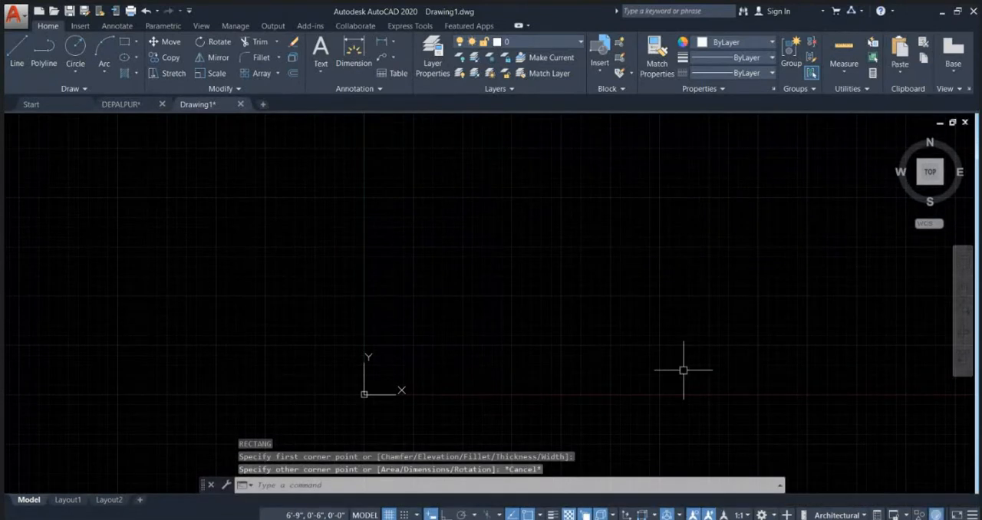
Step: Switch back to the Google Meet call in Chrome and admit the participant waiting to join
left_click(547, 477)
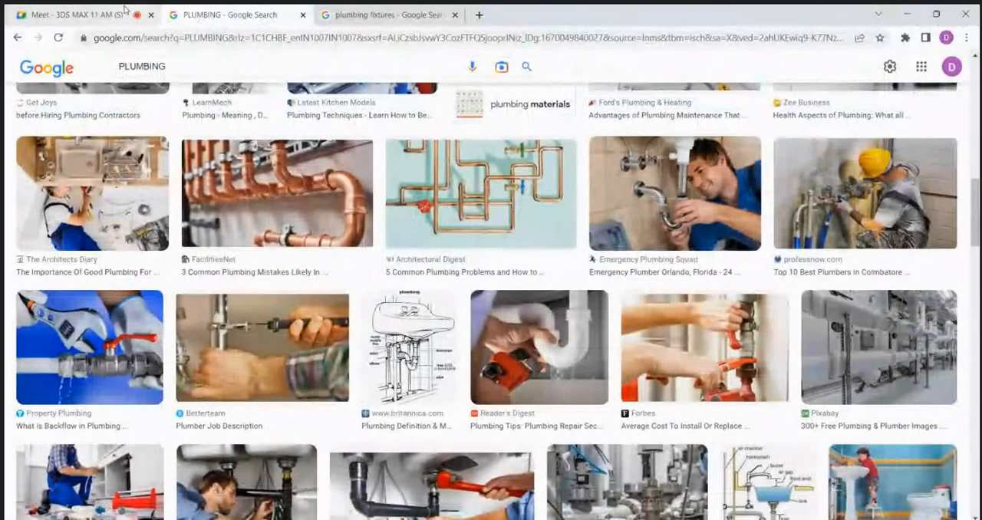
left_click(125, 9)
left_click(631, 125)
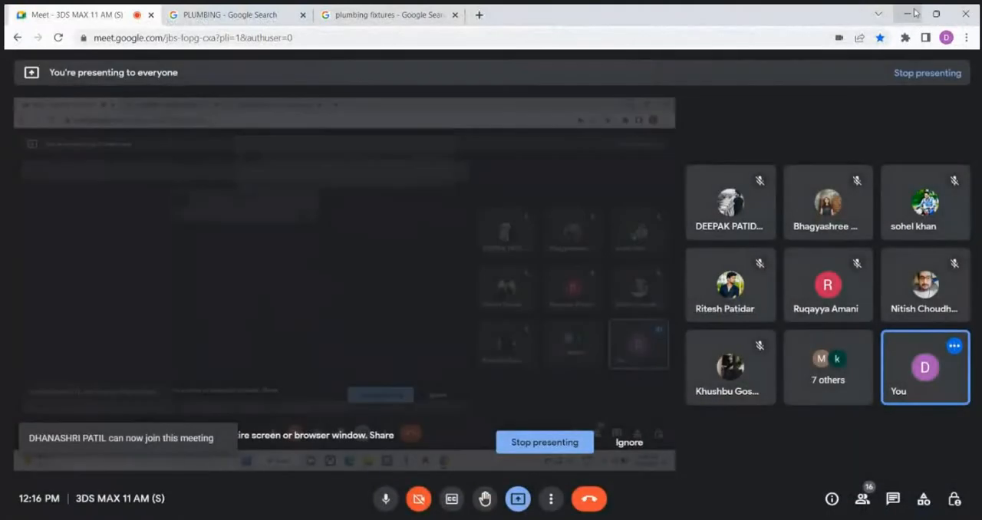
Step: Minimise the browser to return to AutoCAD and draw an 8' by 8' rectangle above and to the right of the origin
left_click(913, 12)
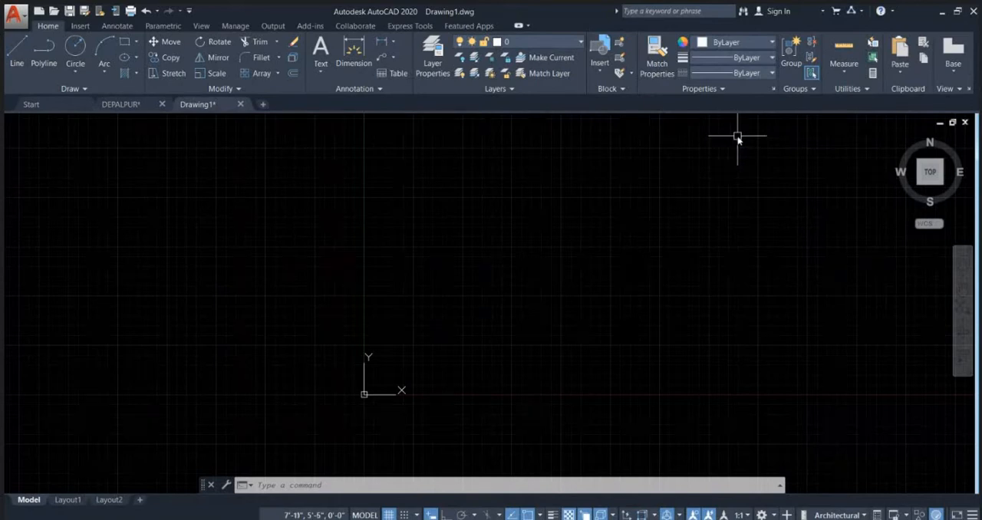
middle_click_drag(630, 226, 496, 231)
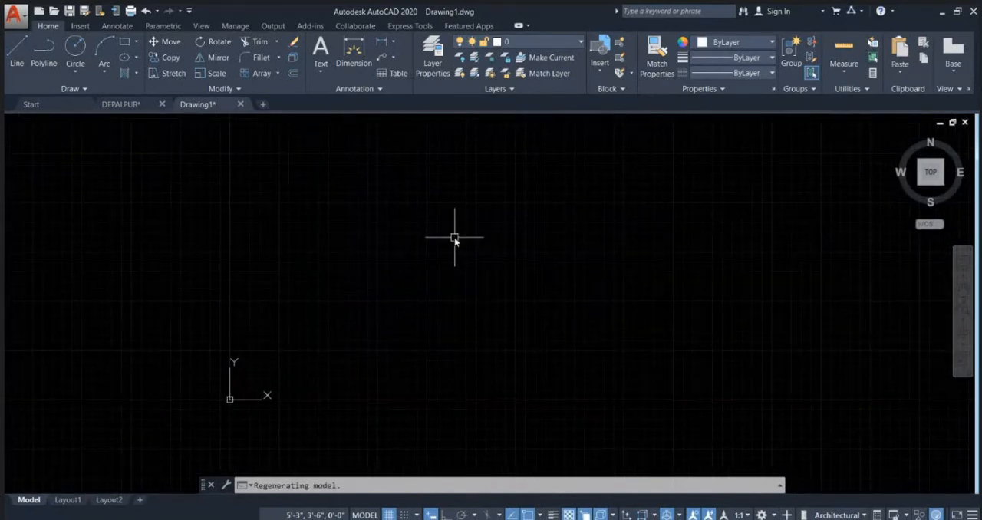
type("rec")
key("Return")
left_click(460, 361)
scroll(526, 287, "down", 2)
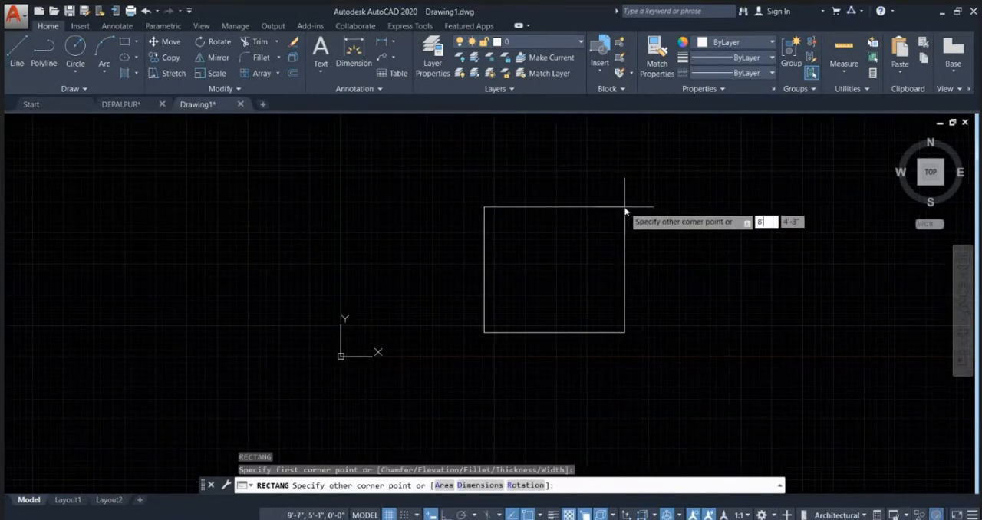
type("8',8'")
key("Return")
scroll(519, 318, "down", 6)
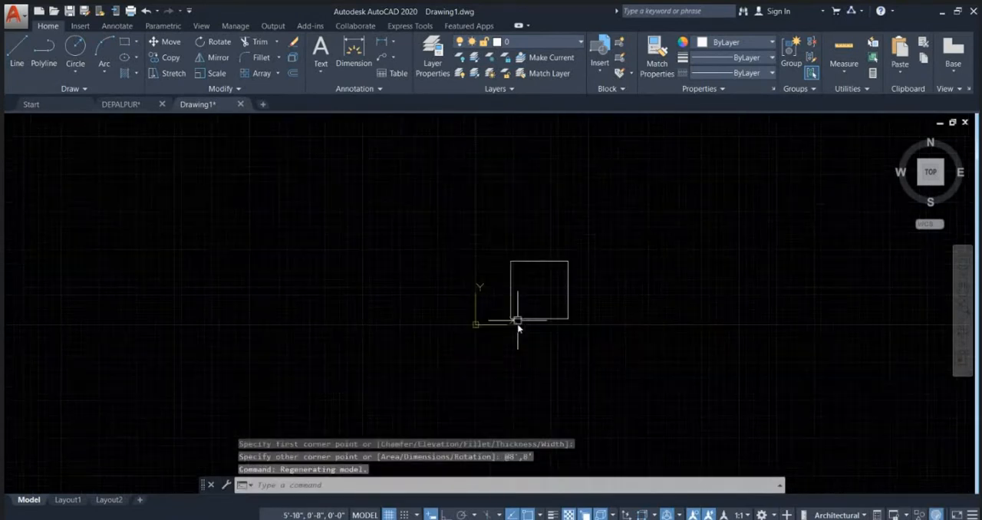
Step: Offset the square outward by 5 inches to form the room's walls
scroll(552, 293, "up", 2)
middle_click_drag(586, 300, 543, 252)
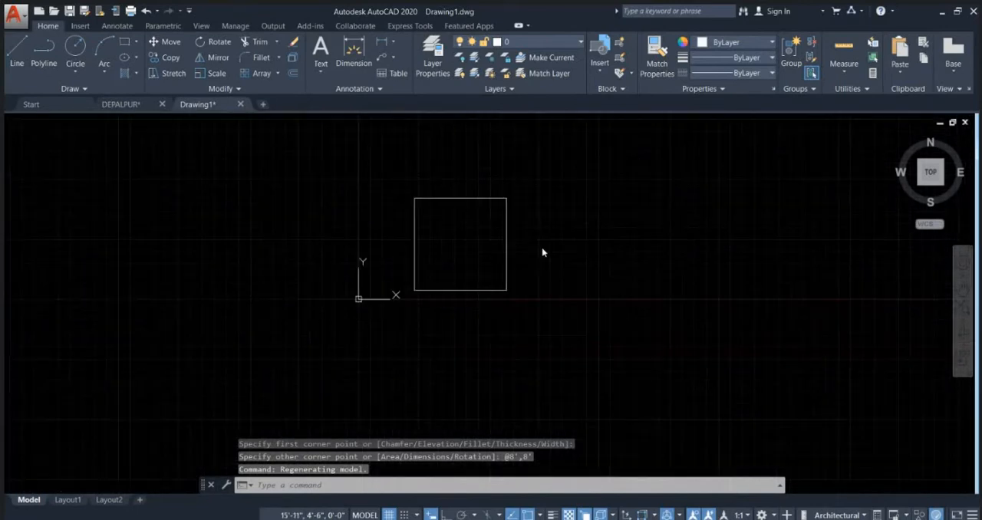
key("Return")
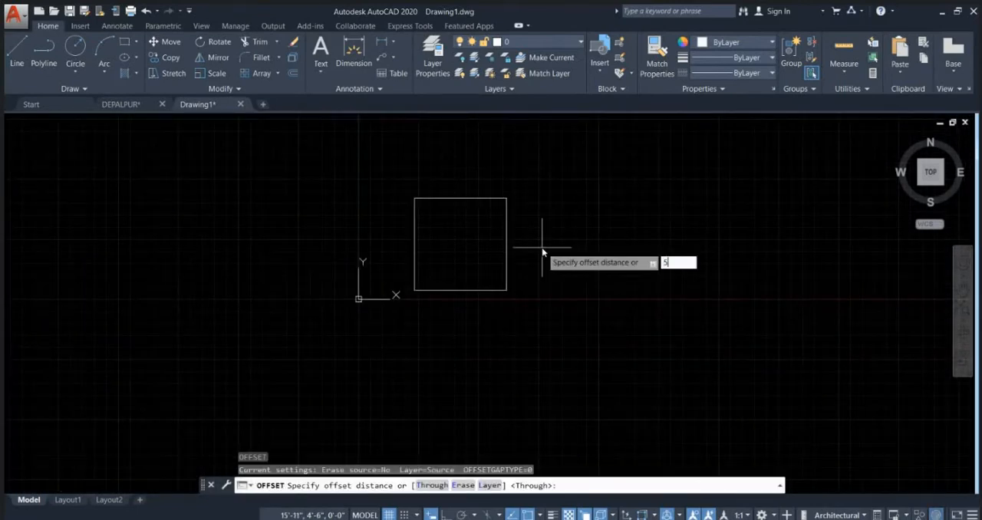
key("Return")
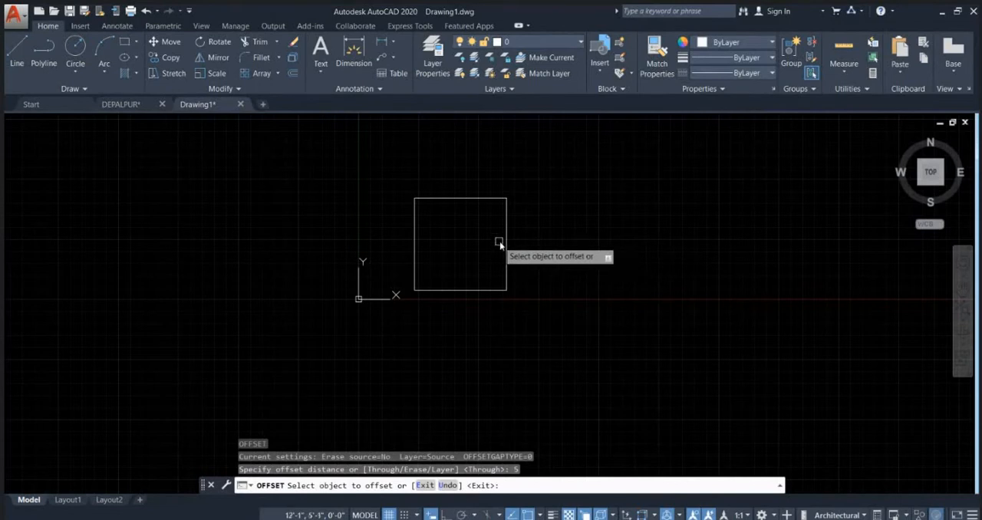
left_click(506, 244)
left_click(536, 255)
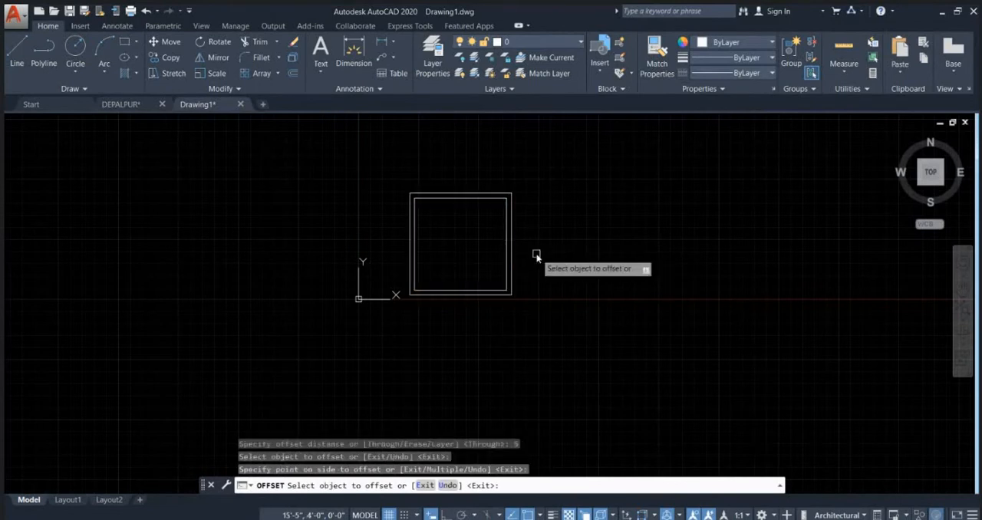
scroll(445, 231, "up", 2)
key("Escape")
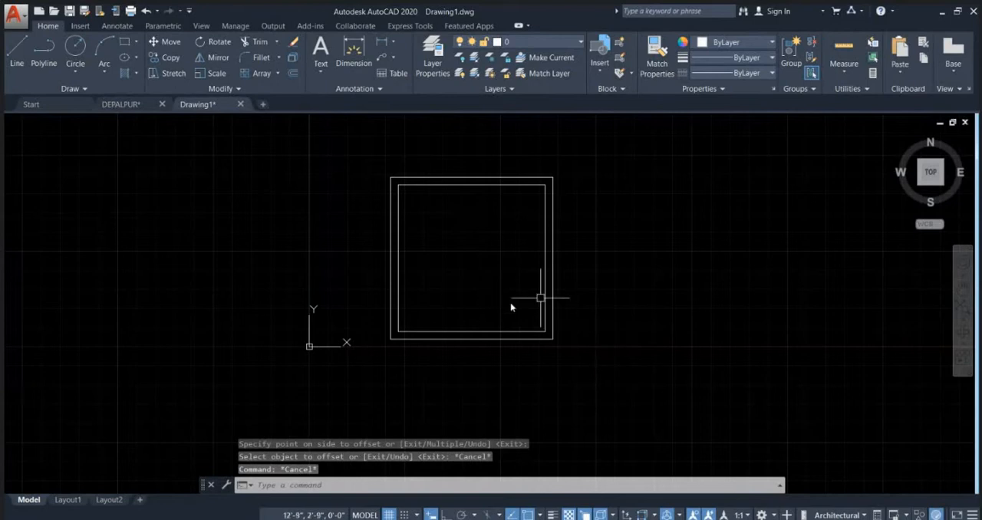
Step: With Ortho on, draw a polyline from the inner lower-right corner outward past the wall, up 2'6", and back across the right wall
type("l")
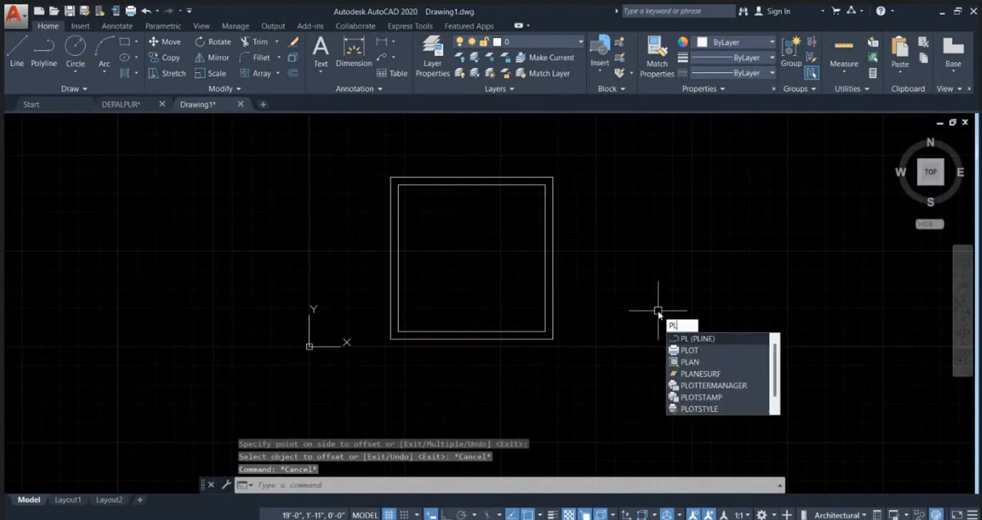
key("Return")
scroll(576, 337, "up", 3)
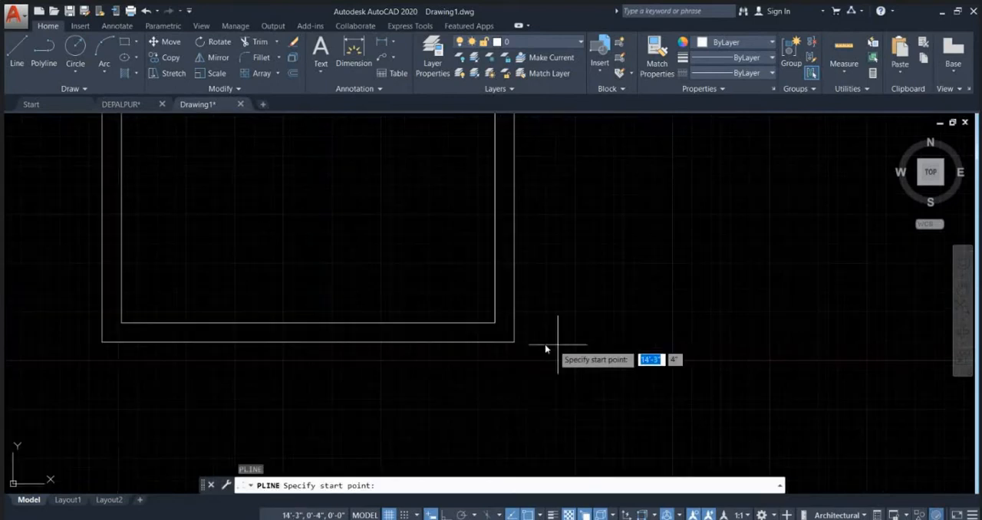
left_click(495, 323)
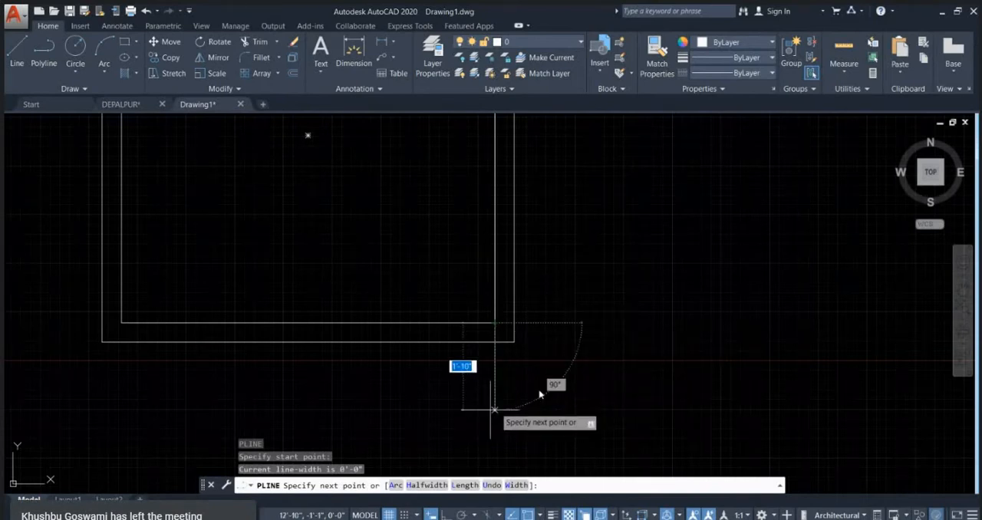
key("F8")
left_click(568, 323)
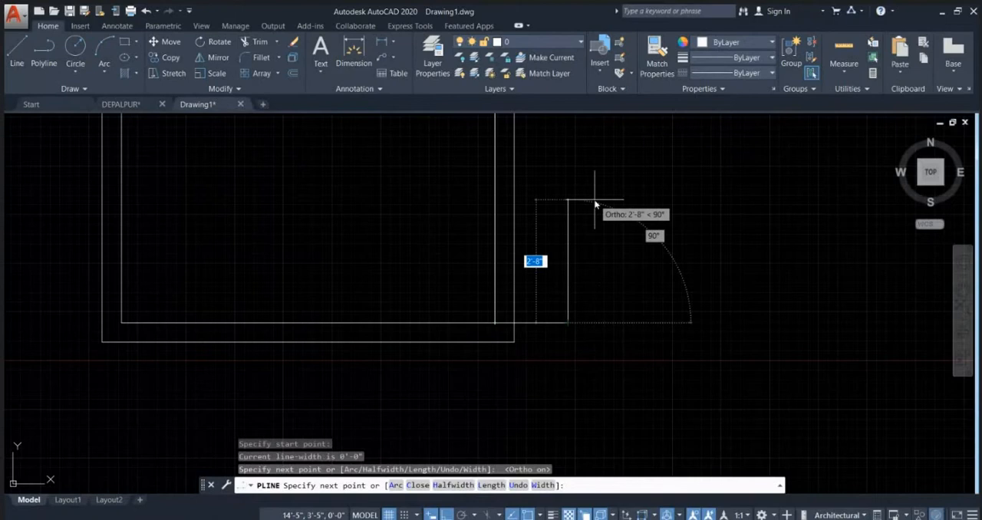
type("2")
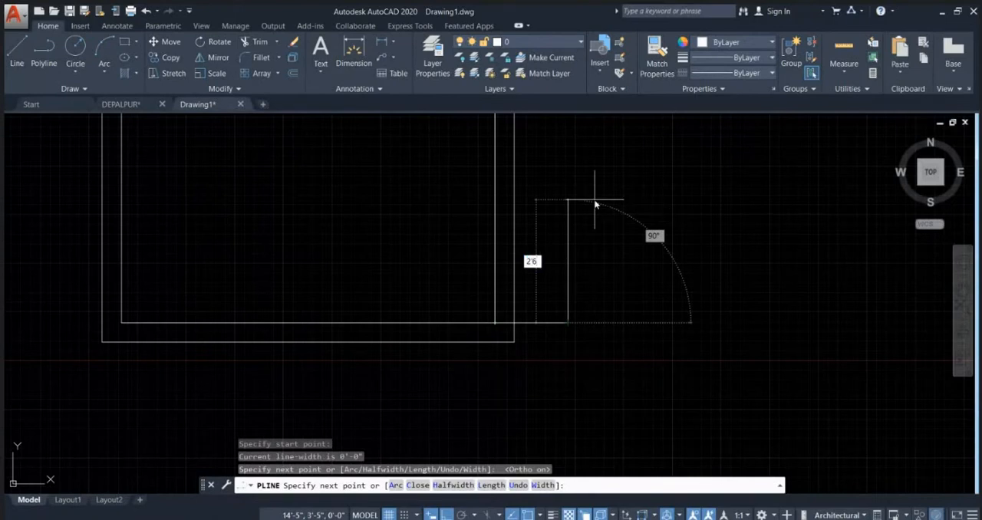
type("'6")
key("Return")
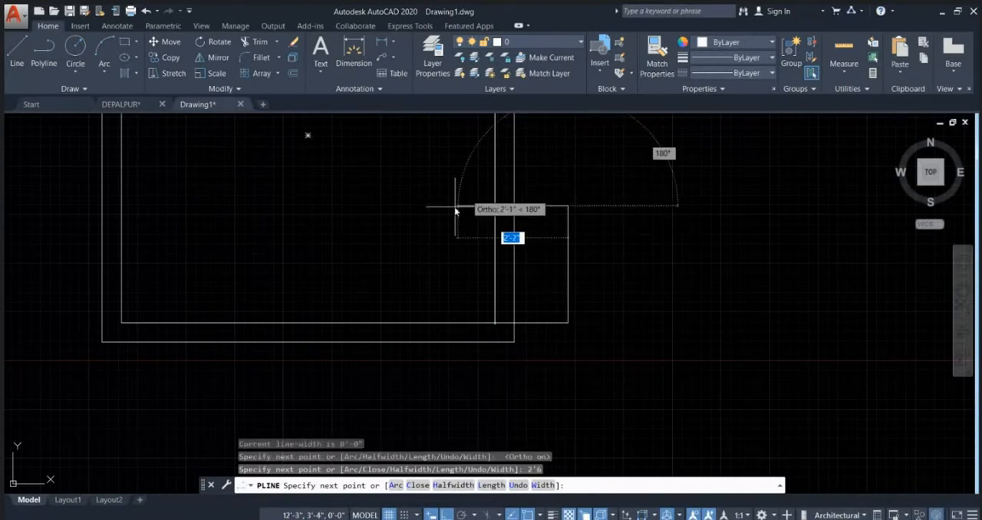
left_click(455, 206)
key("Return")
Step: Trim the right wall between the polyline's horizontal segments to open the doorway, and trim off the polyline outside the wall
type("tr")
key("Return")
key("Return")
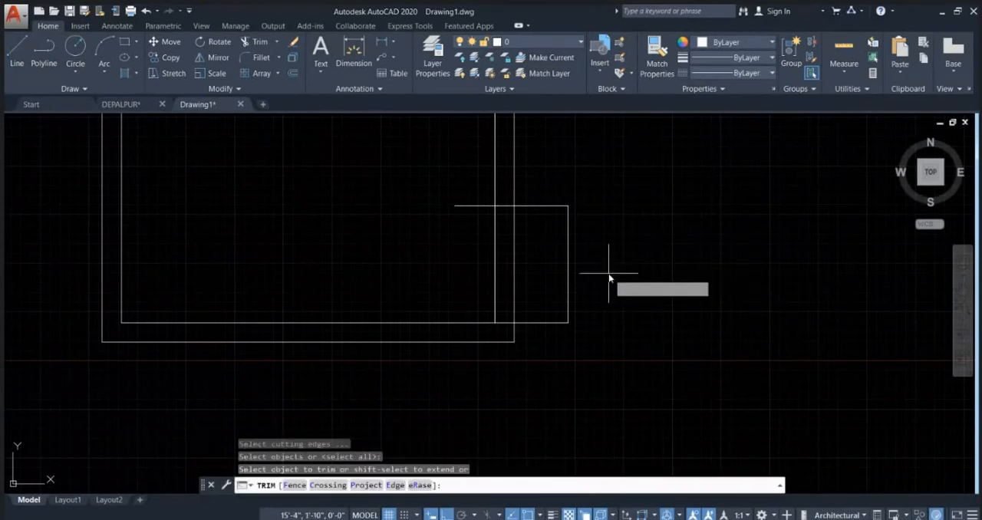
left_click(608, 278)
left_click(419, 263)
left_click(582, 175)
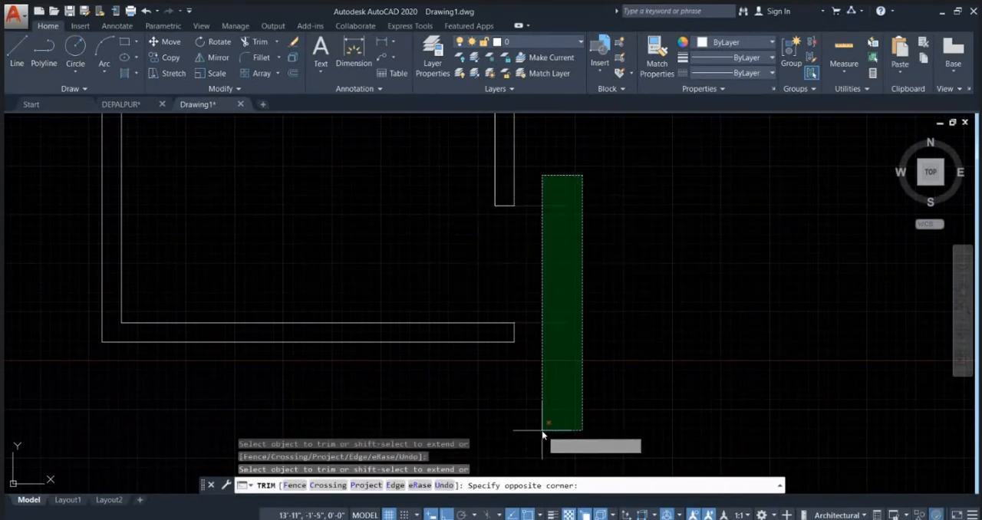
left_click(542, 434)
scroll(649, 214, "down", 5)
key("Escape")
key("Escape")
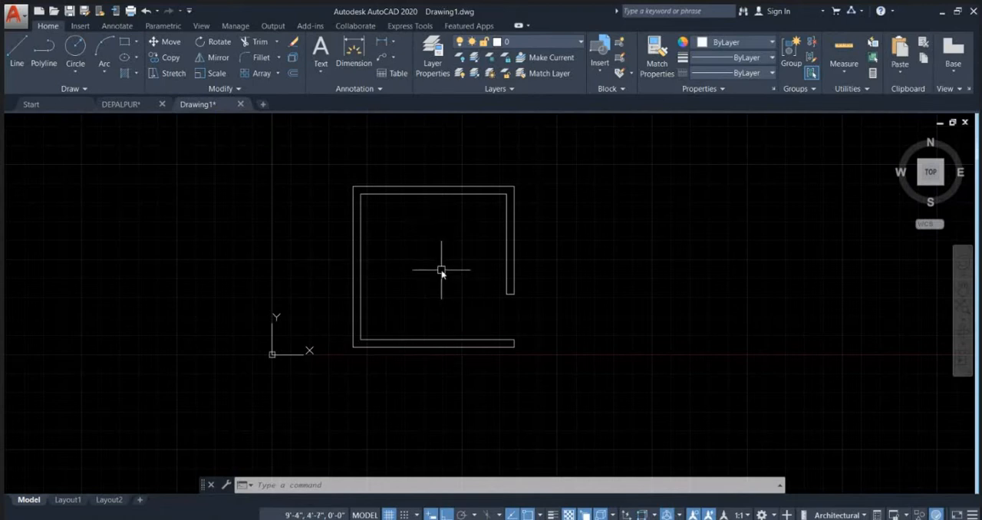
scroll(393, 229, "up", 2)
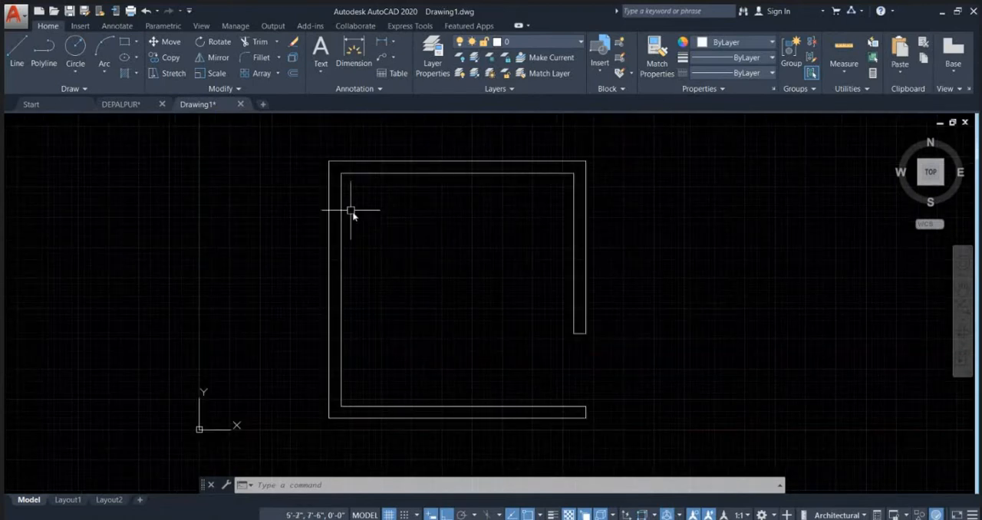
left_click(475, 242)
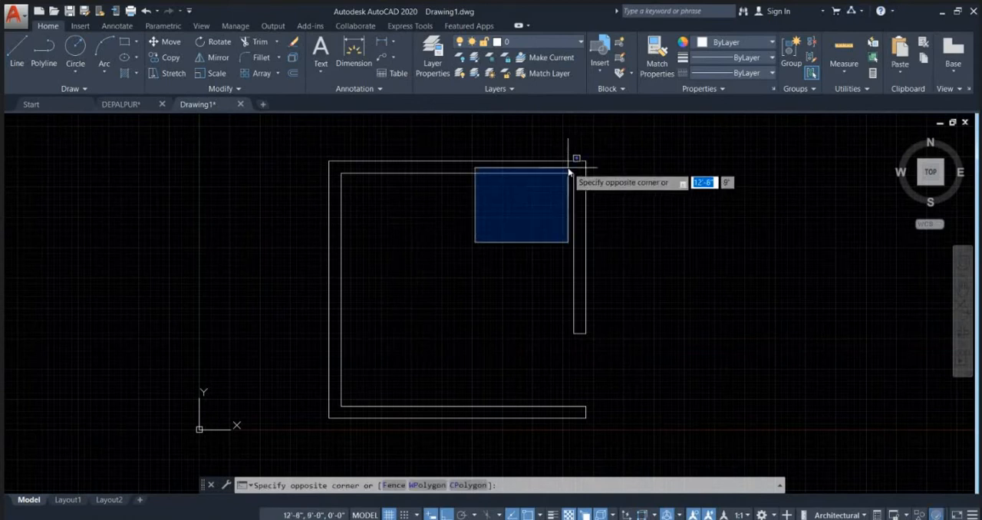
left_click(568, 172)
left_click(472, 263)
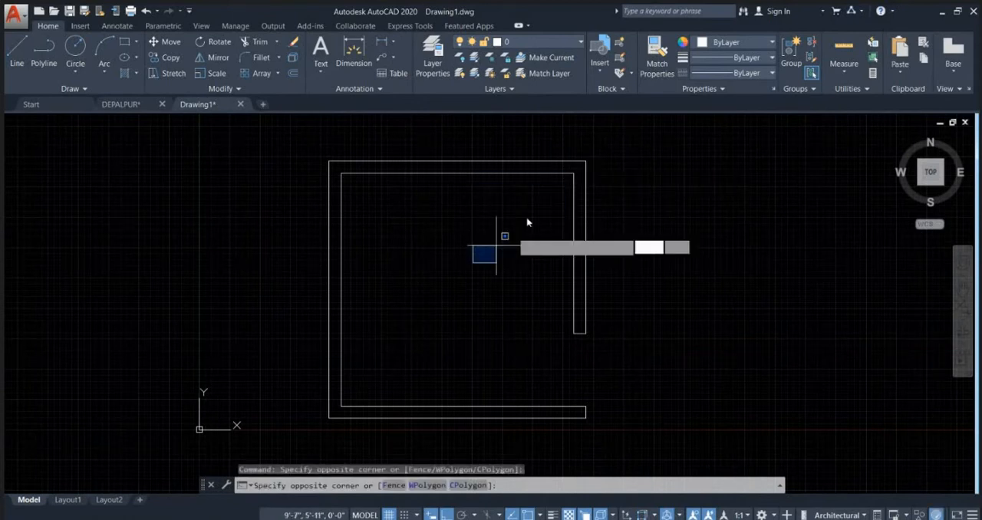
left_click(554, 186)
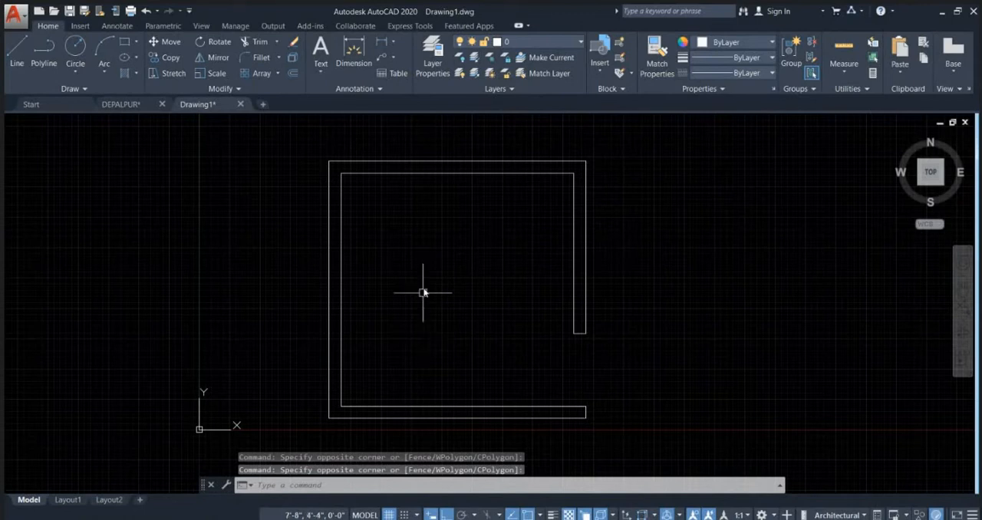
left_click(349, 269)
left_click(453, 153)
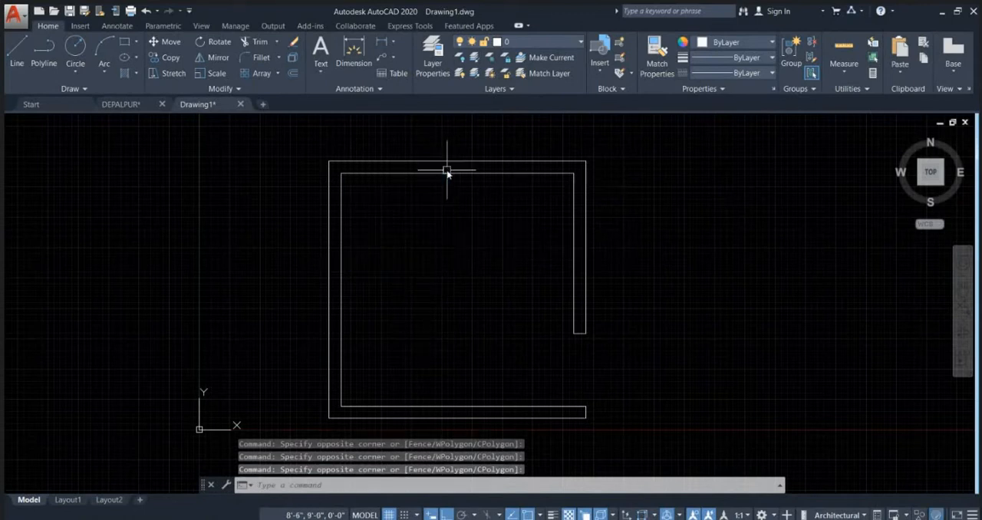
left_click(410, 329)
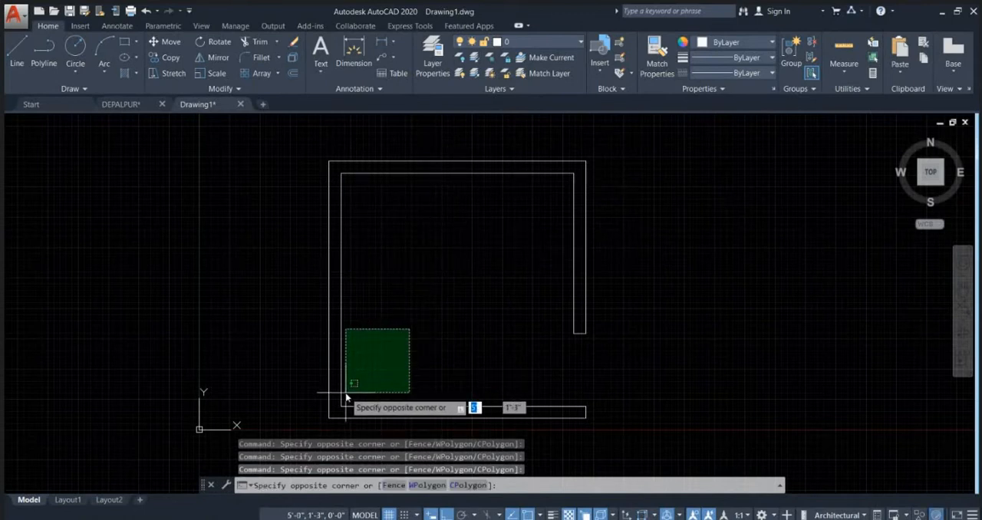
left_click(345, 398)
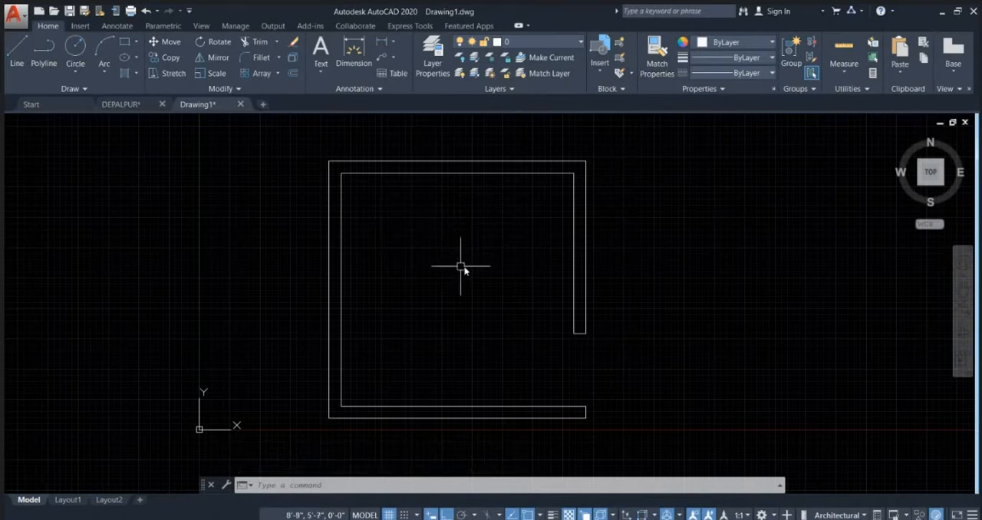
left_click(355, 278)
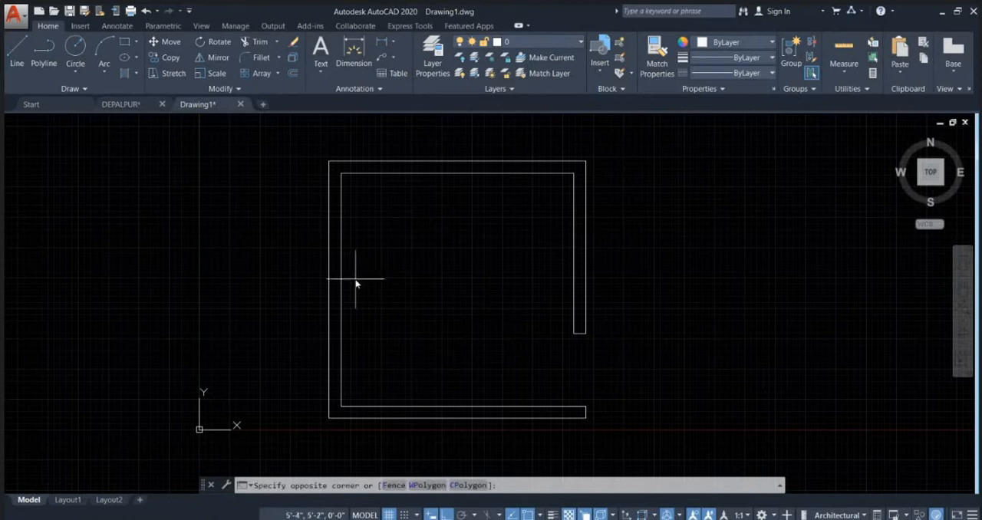
left_click(537, 191)
left_click(353, 399)
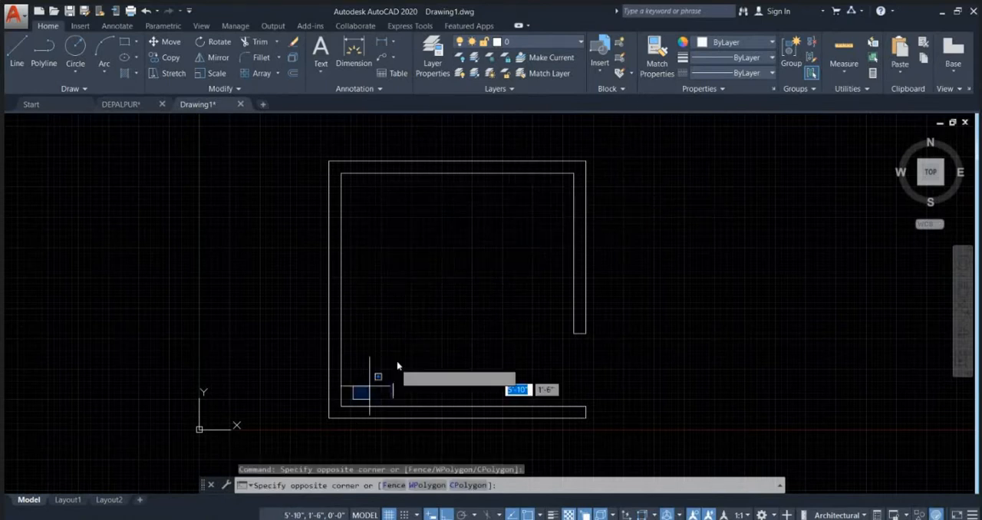
left_click(398, 366)
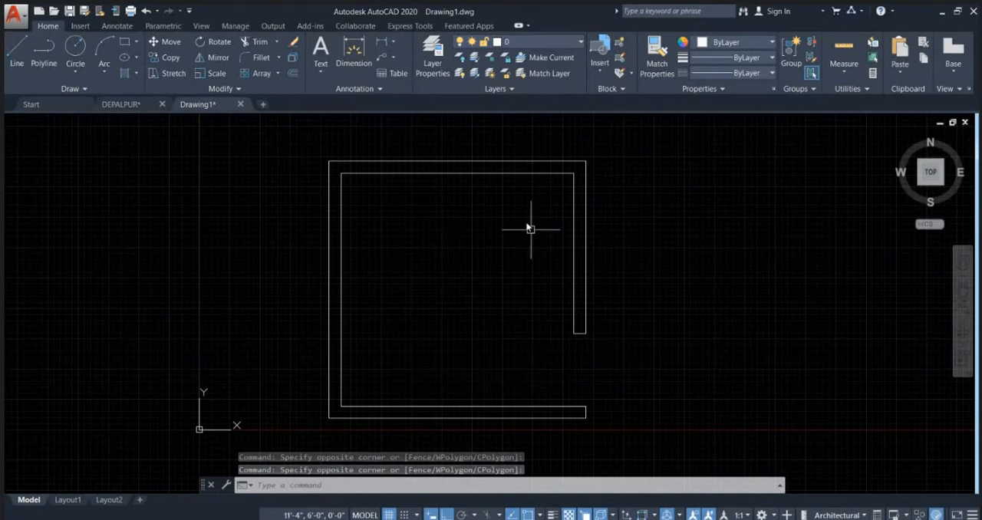
Step: Open the tool palettes and insert the Door - Imperial and Toilet - Imperial blocks outside the room, beside its right wall
scroll(502, 230, "down", 2)
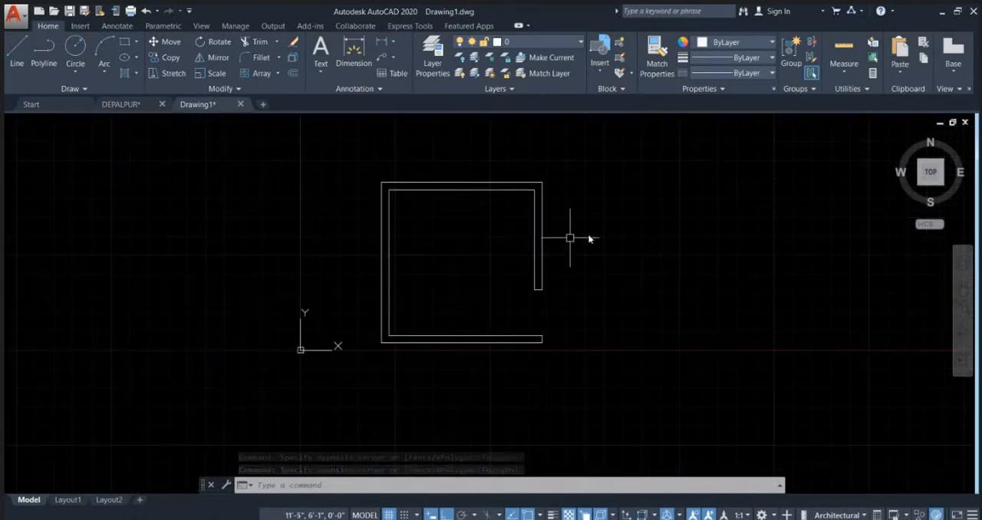
type("TP")
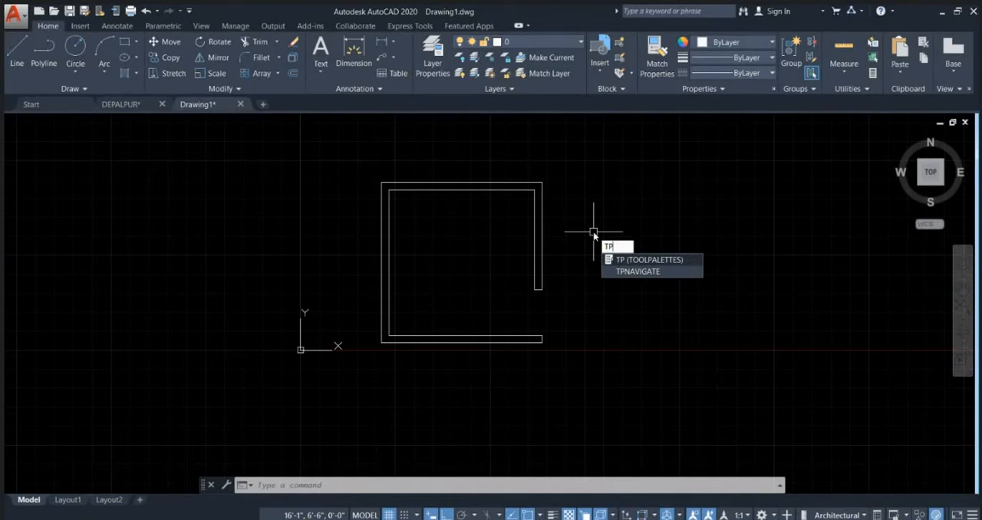
key("Return")
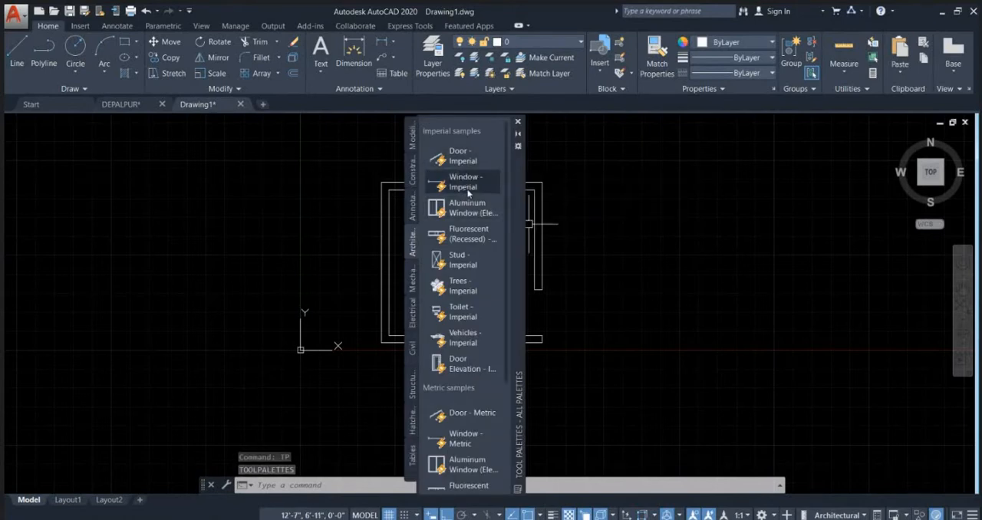
left_click(468, 192)
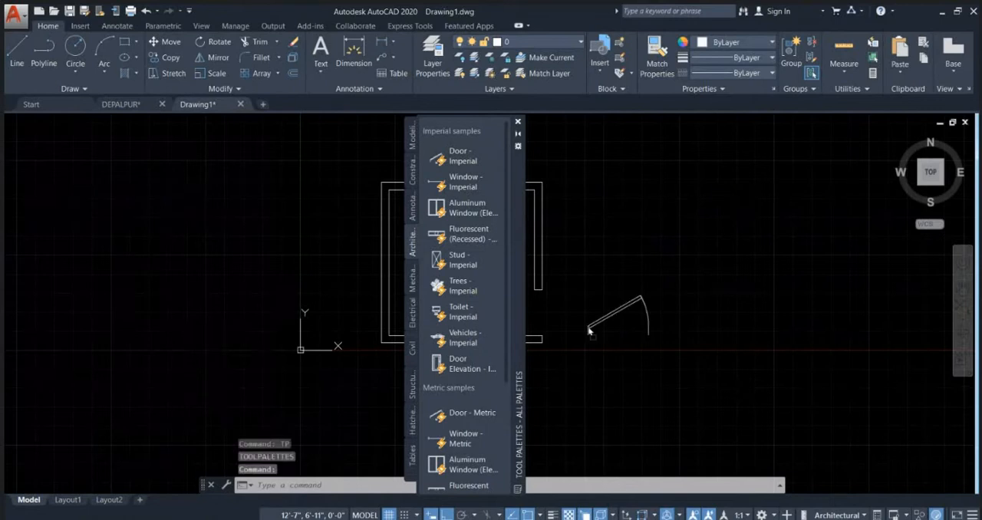
left_click(589, 330)
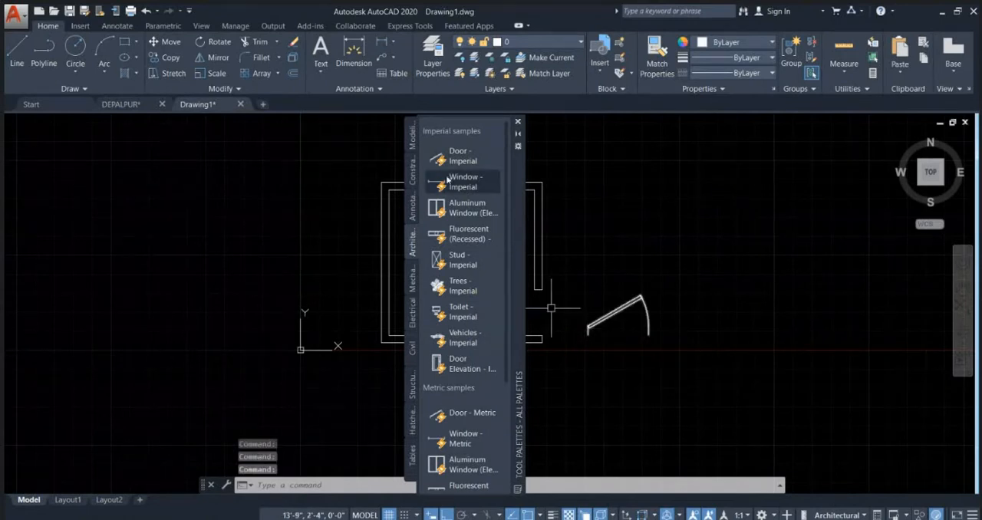
left_click(457, 317)
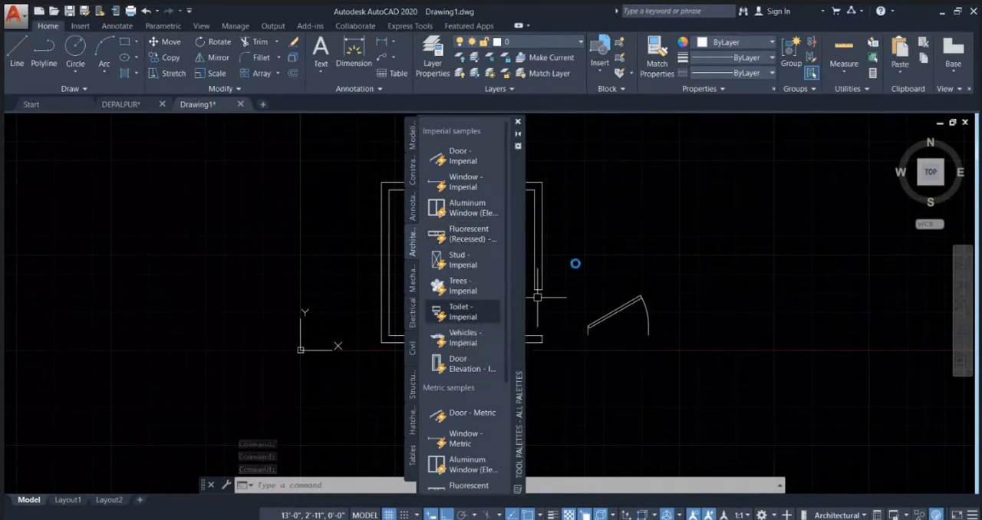
left_click(583, 246)
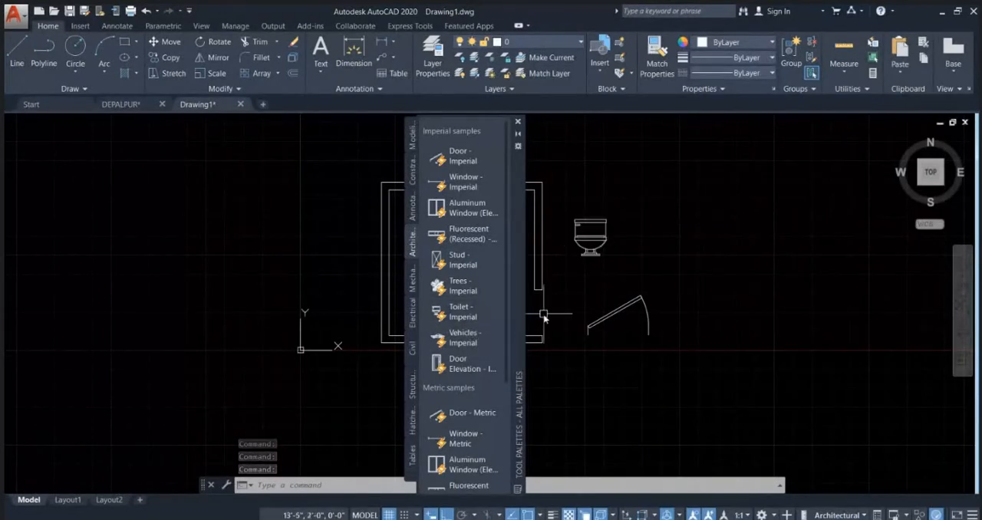
Step: Close the tool palettes and switch the toilet block's view to Elongated (Plan)
left_click(518, 123)
scroll(586, 221, "up", 4)
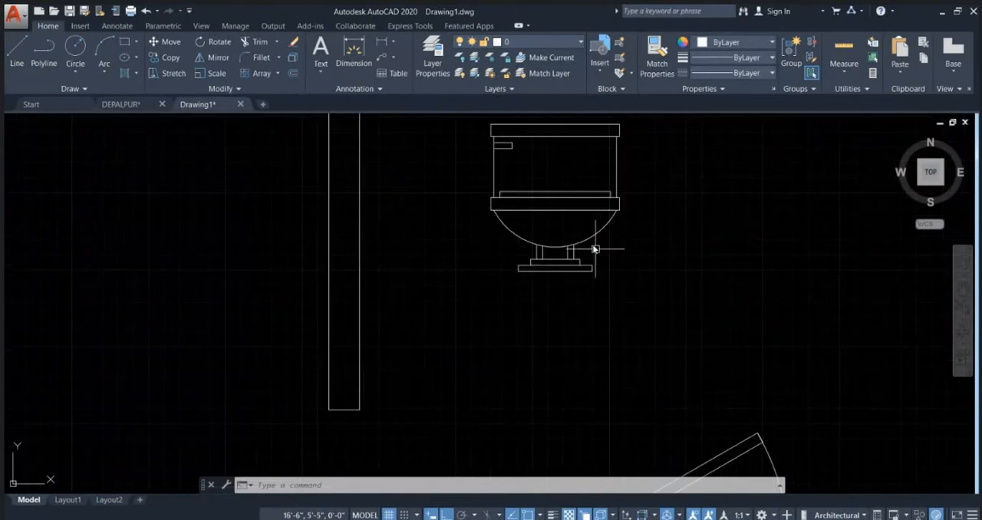
left_click(565, 229)
middle_click_drag(554, 269, 568, 302)
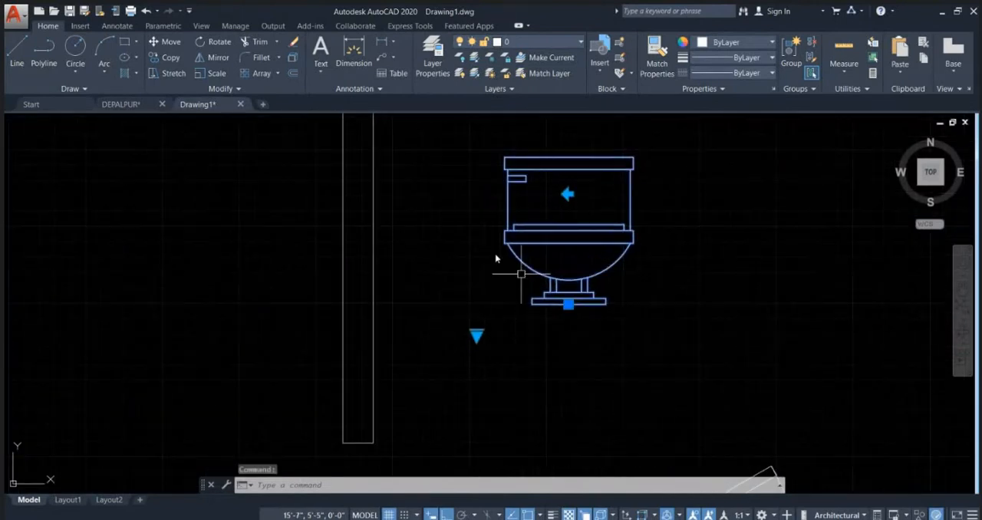
left_click(477, 336)
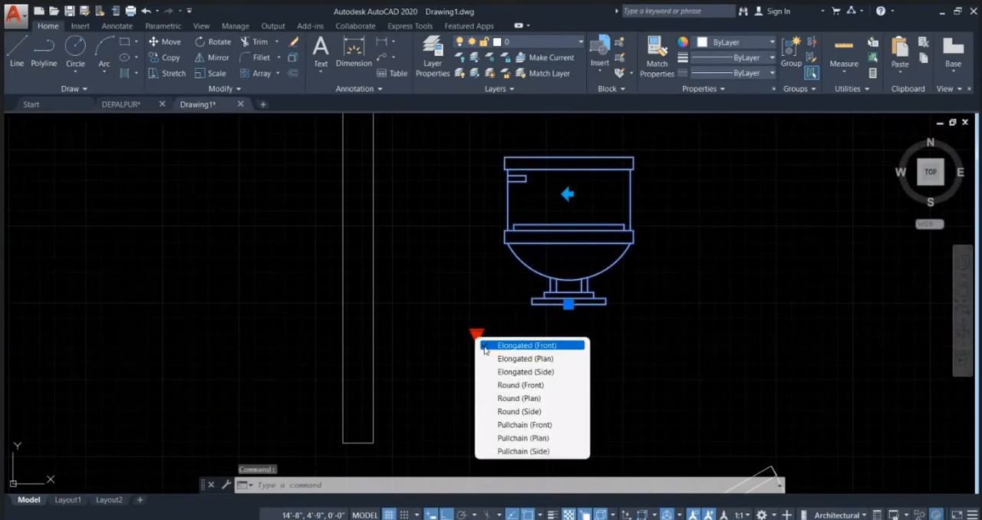
left_click(537, 358)
scroll(596, 268, "down", 4)
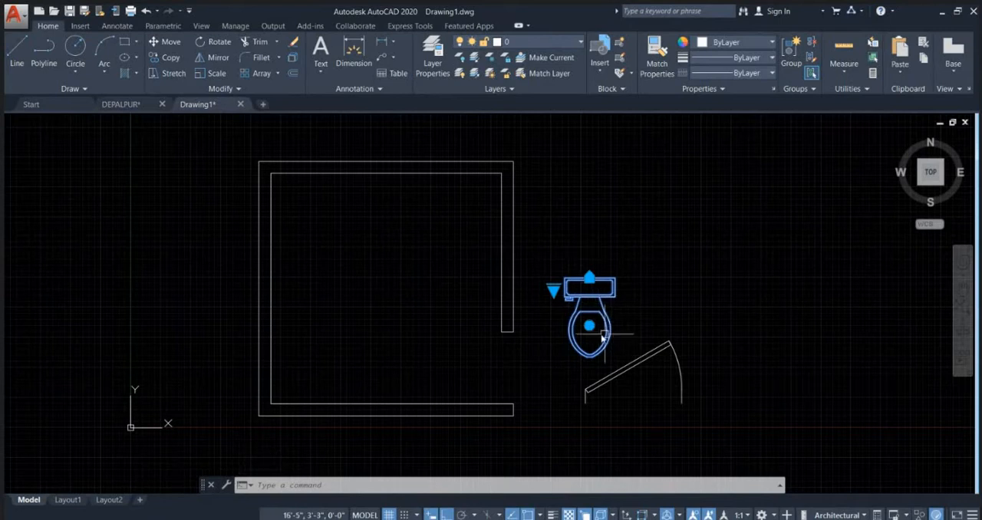
scroll(550, 282, "up", 2)
left_click(548, 281)
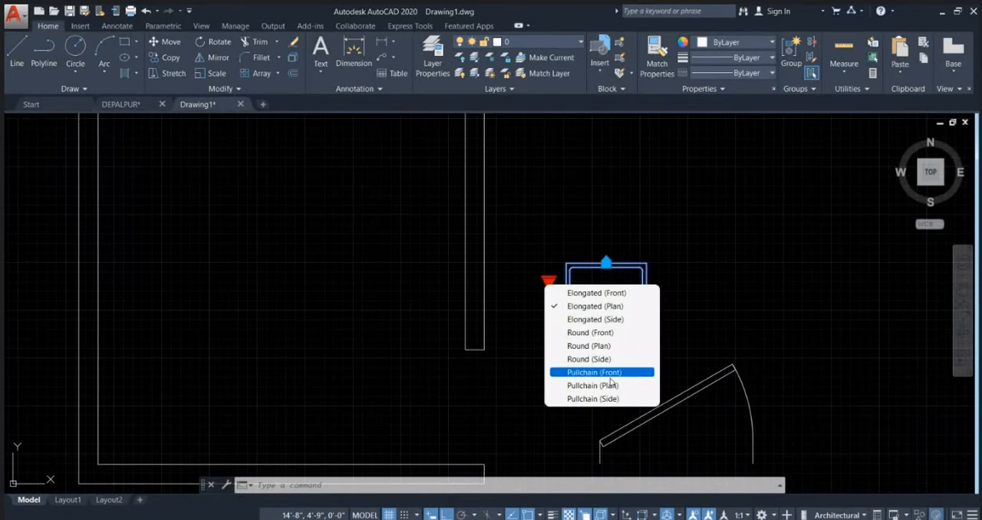
left_click(648, 345)
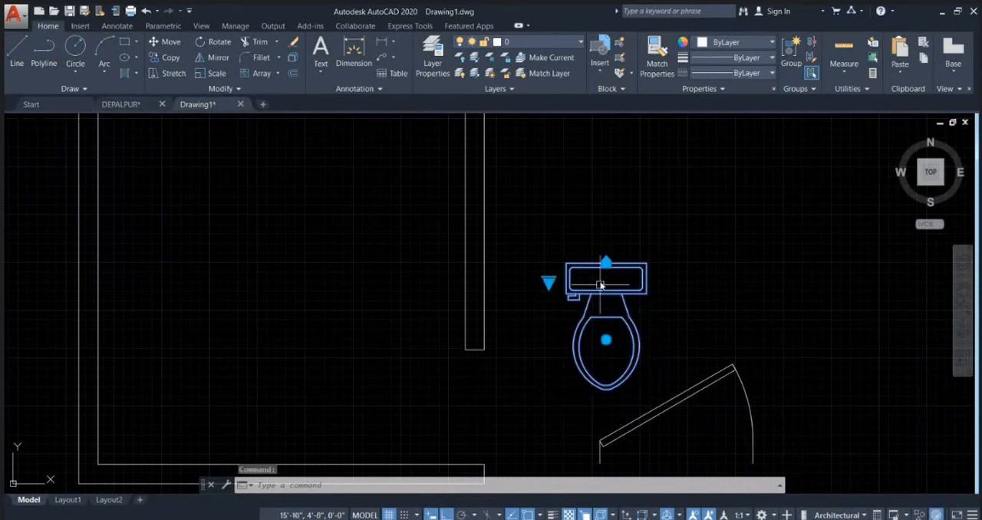
left_click(606, 340)
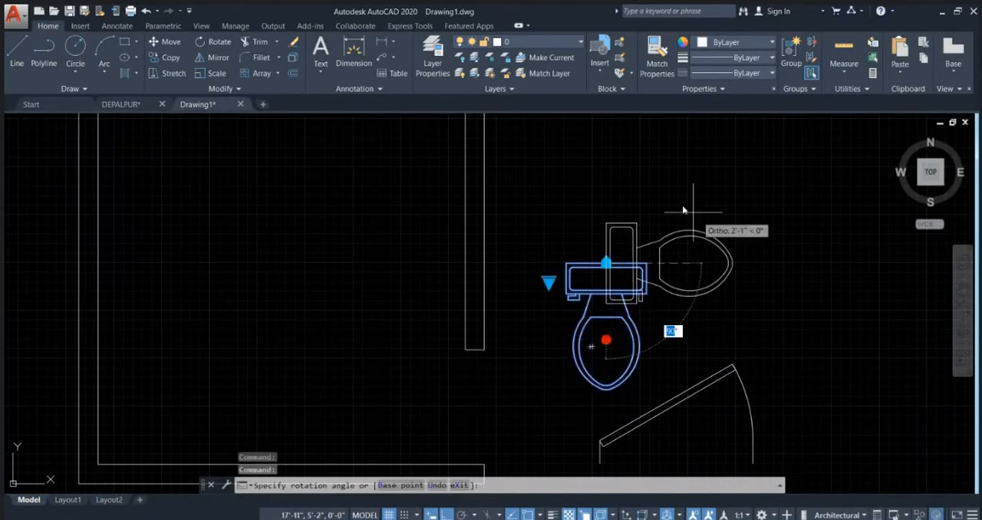
key("Escape")
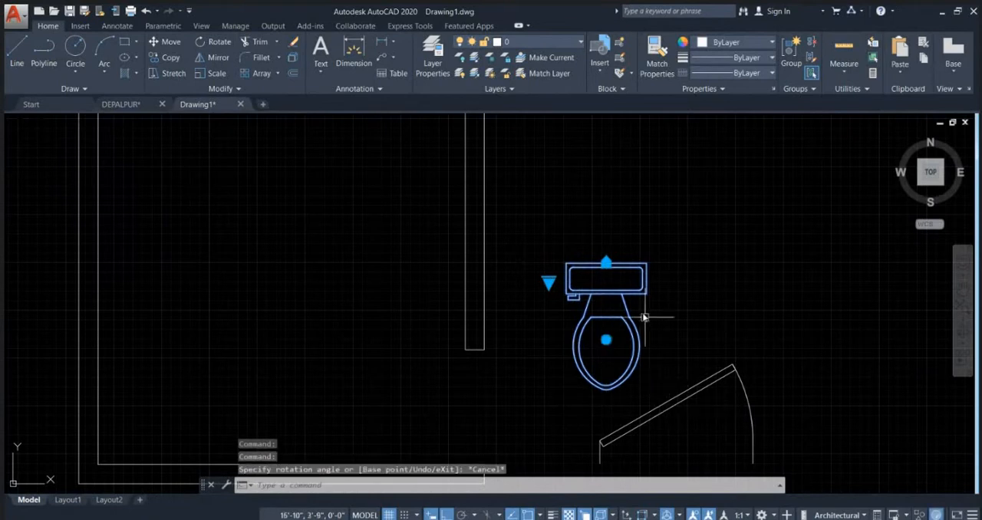
Step: With Ortho off, place the toilet by its alignment grip with its tank against the inner upper wall, near the right corner
left_click(606, 262)
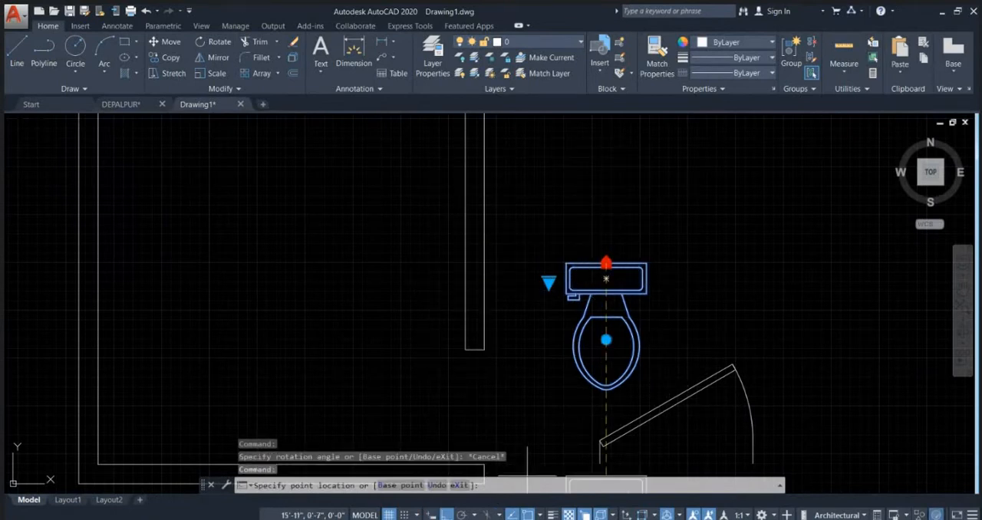
key("F8")
scroll(524, 278, "down", 2)
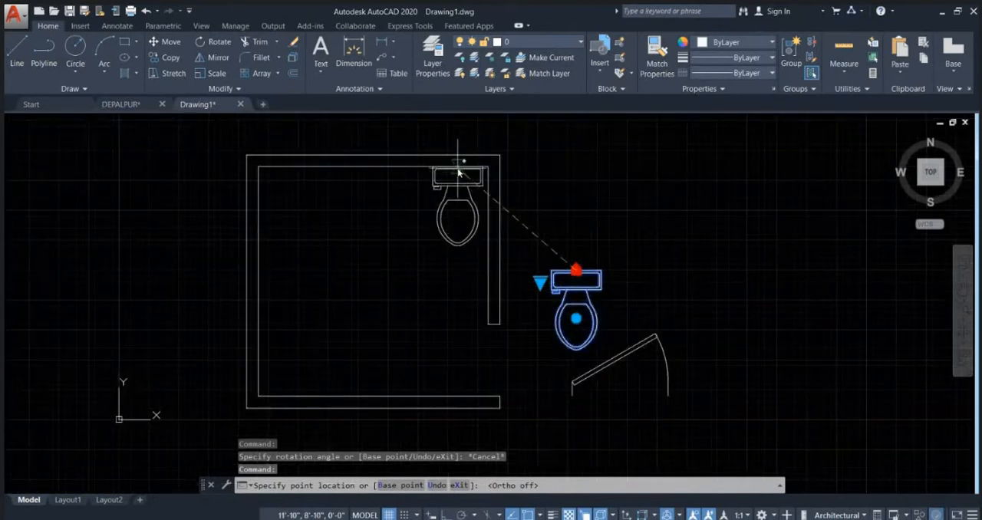
left_click(457, 172)
key("Escape")
key("Escape")
middle_click_drag(555, 166, 550, 223)
middle_click(550, 222)
middle_click(550, 223)
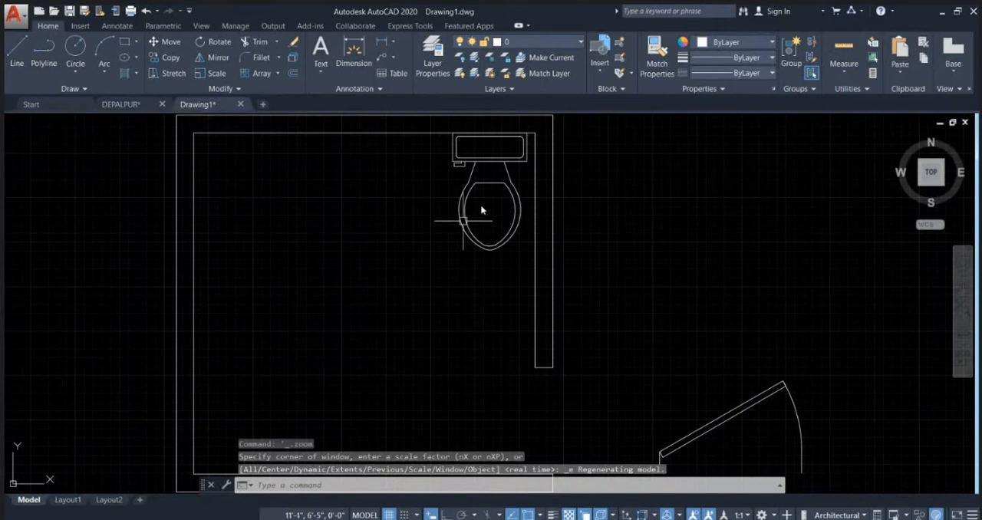
scroll(478, 211, "up", 3)
scroll(508, 244, "down", 2)
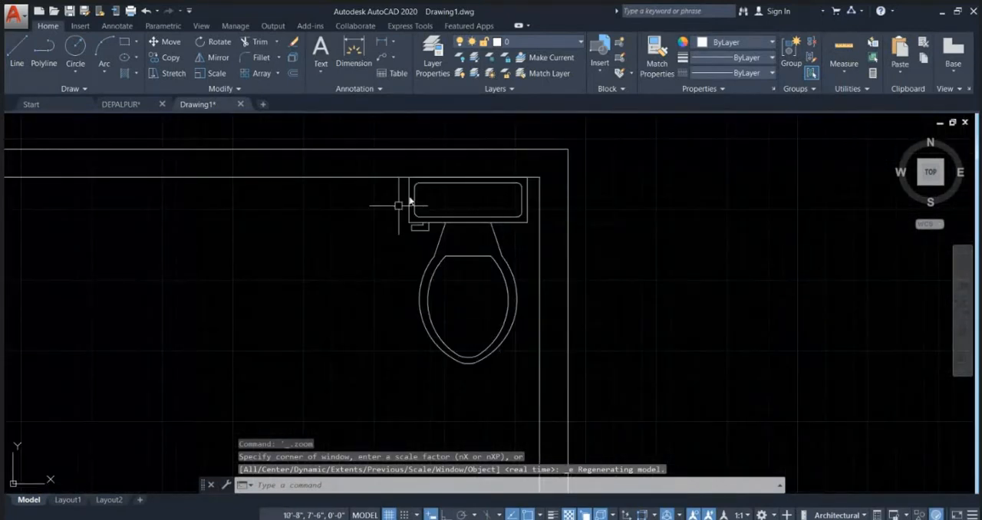
Step: Minimize the file-copy progress window and move the toilet off the upper wall toward the middle of the room
middle_click_drag(478, 202, 541, 185)
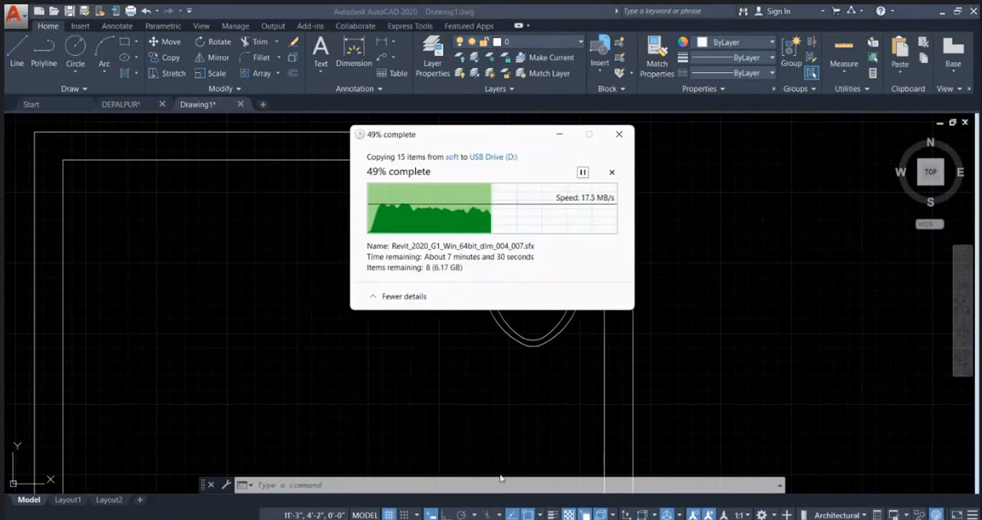
left_click(568, 134)
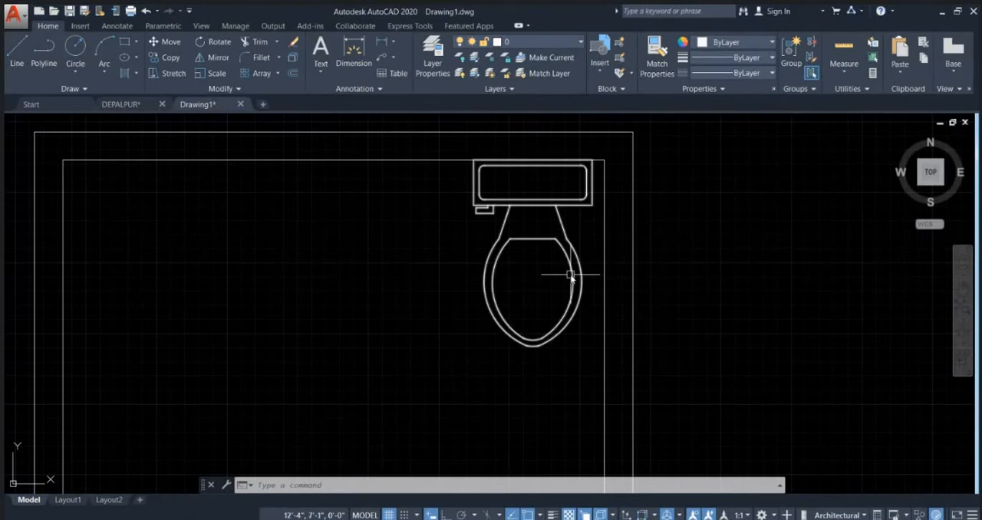
left_click(571, 272)
scroll(651, 270, "down", 2)
type("m")
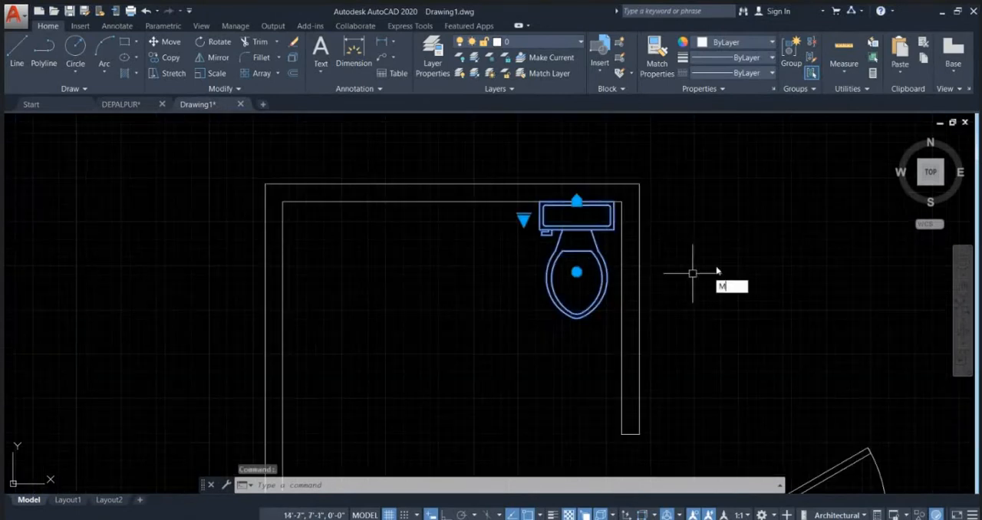
key("Return")
left_click(675, 267)
left_click(599, 277)
key("Escape")
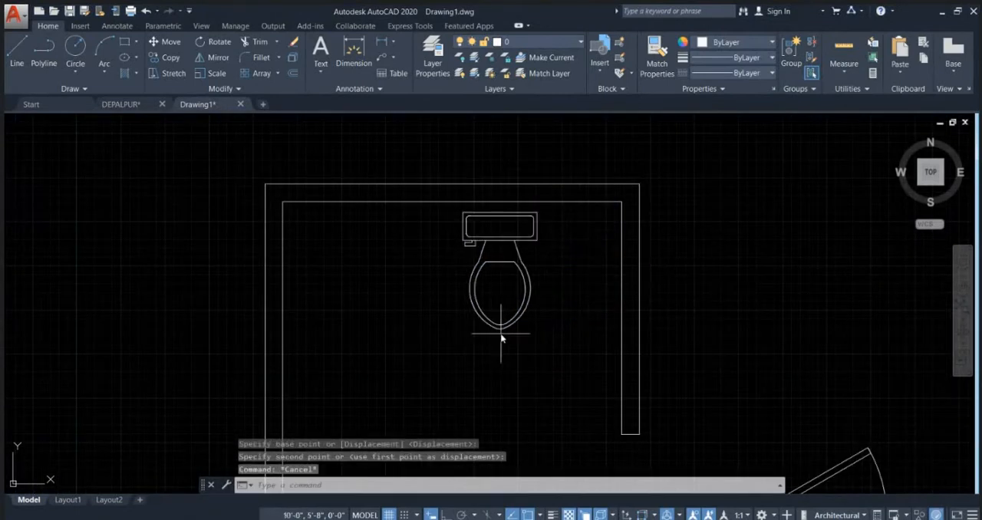
left_click(498, 338)
key("Escape")
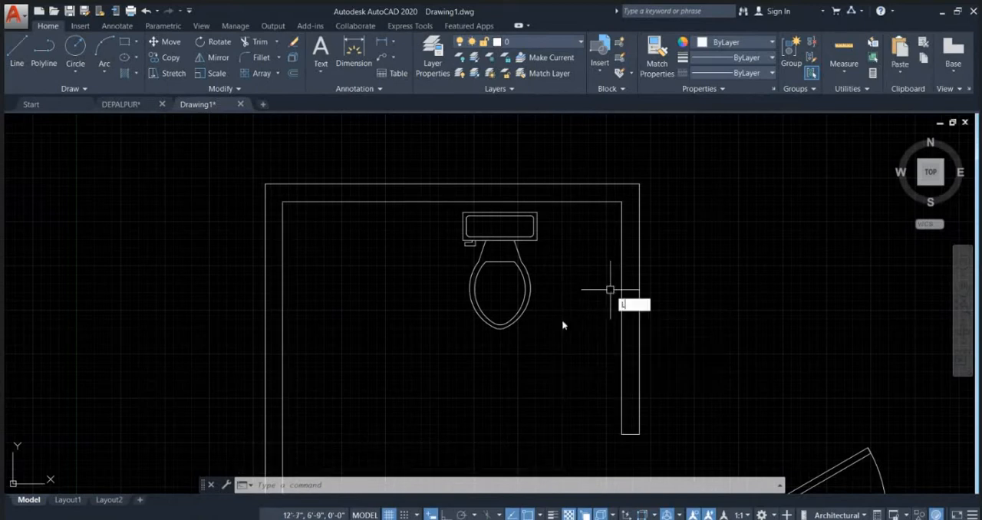
Step: With Ortho on, draw a 1'8" horizontal guide line from the toilet bowl's front tip toward the right wall
key("Return")
scroll(517, 351, "up", 2)
left_click(492, 317)
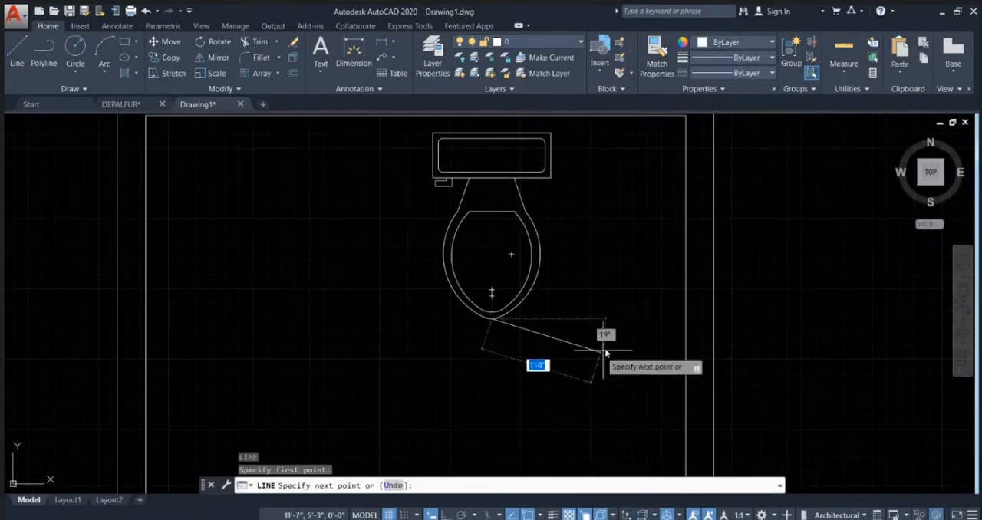
key("F8")
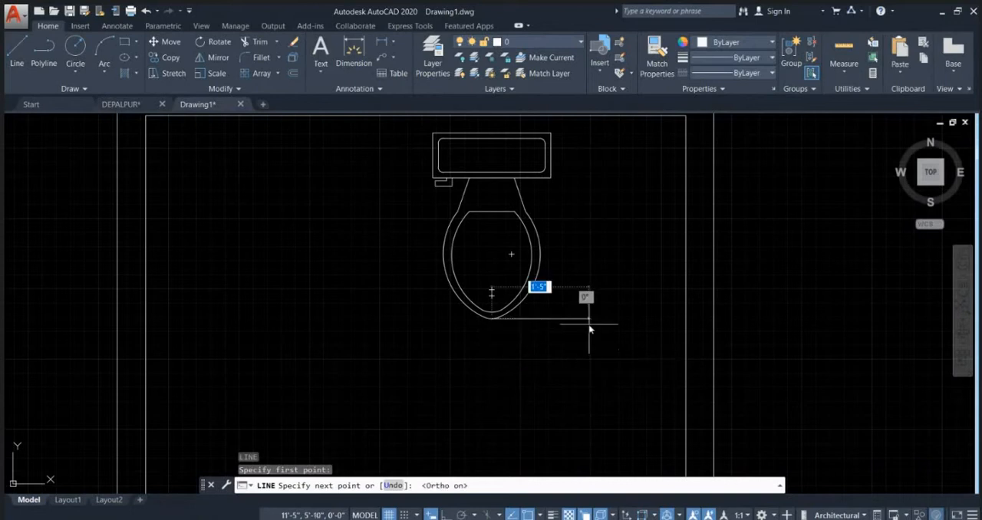
type("1")
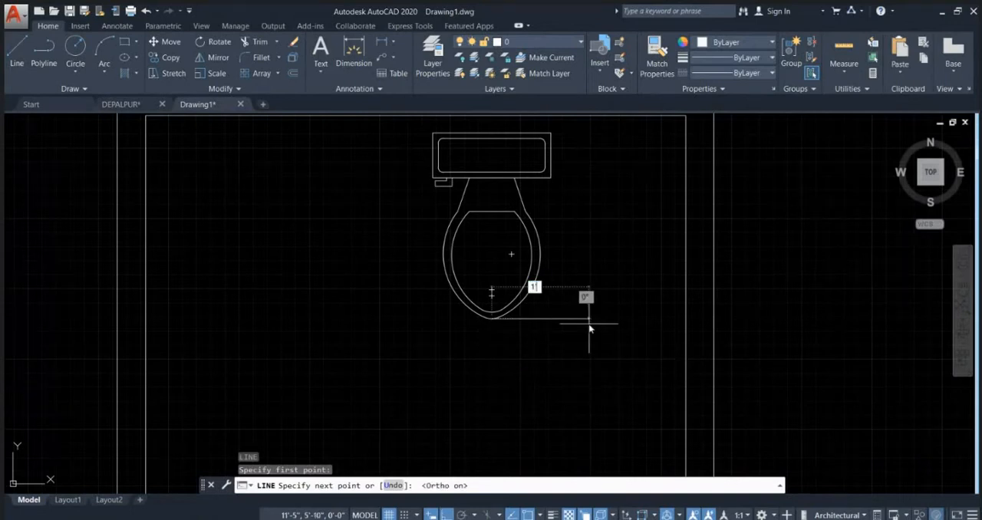
type("'8")
key("Return")
key("Escape")
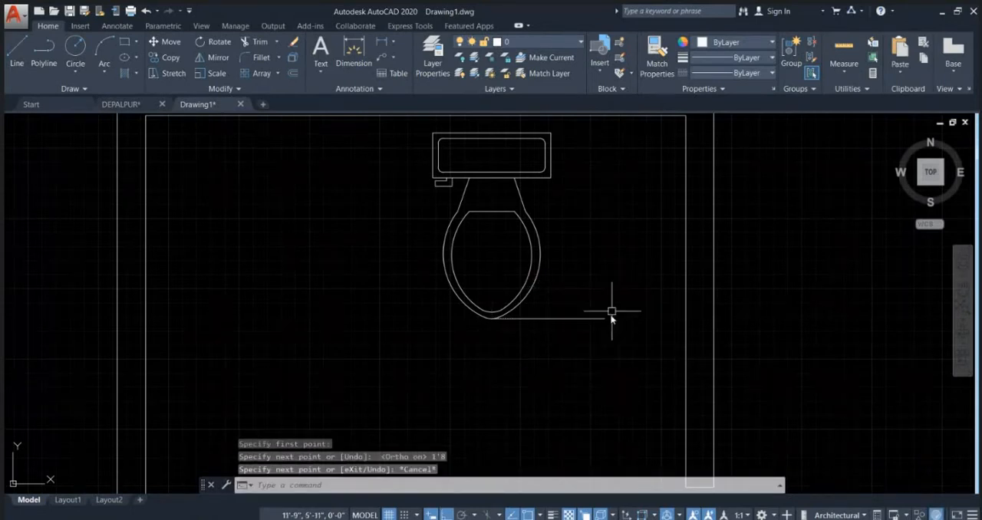
Step: Move the toilet and guide line together horizontally so the line's free end meets the inner face of the right wall
left_click(624, 358)
left_click(366, 124)
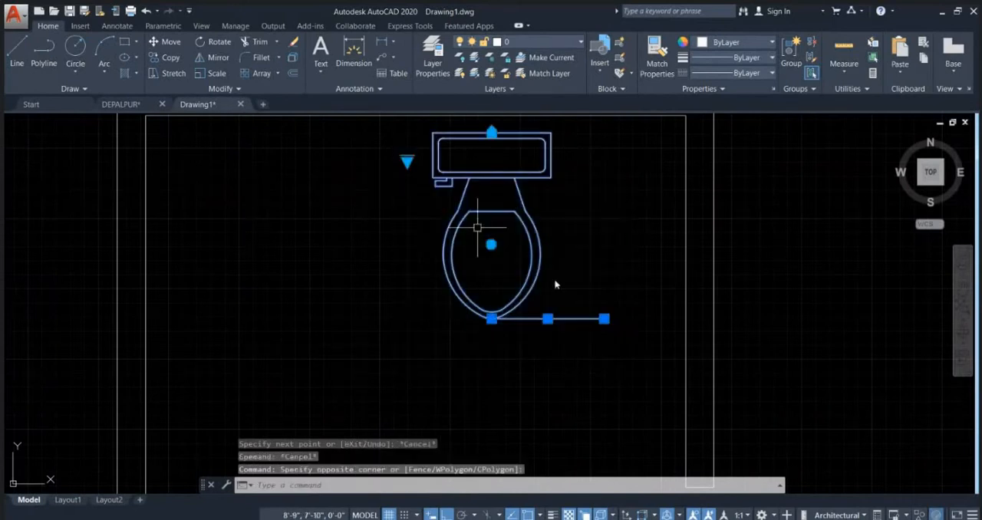
type("m")
key("Return")
left_click(604, 317)
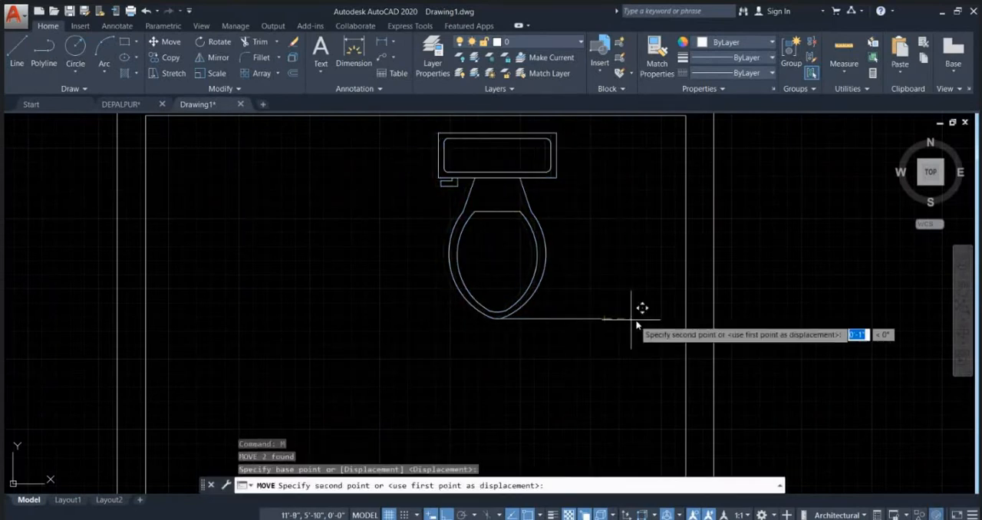
left_click(688, 319)
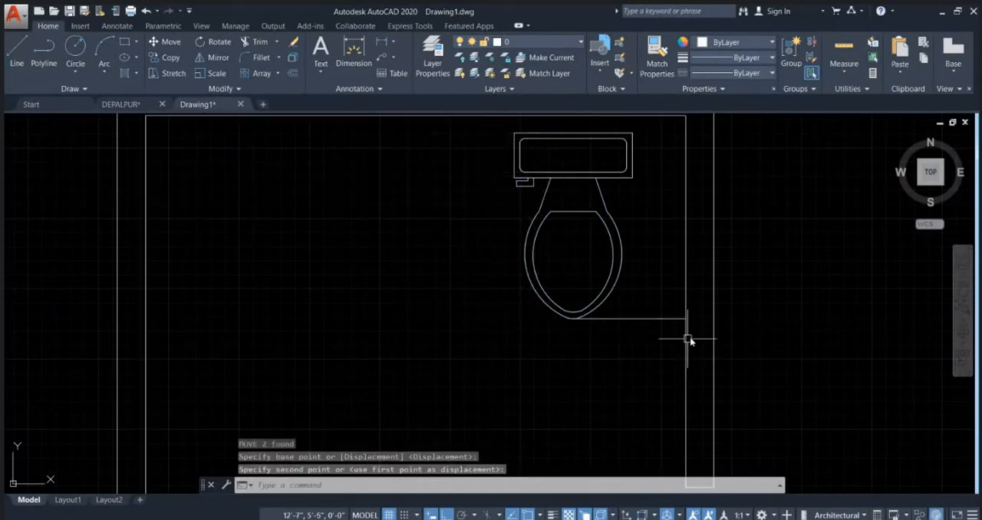
Step: Shift the toilet straight up by its alignment grip until its tank sits against the inner upper wall, and erase the guide line
scroll(583, 335, "down", 2)
middle_click_drag(596, 219, 594, 294)
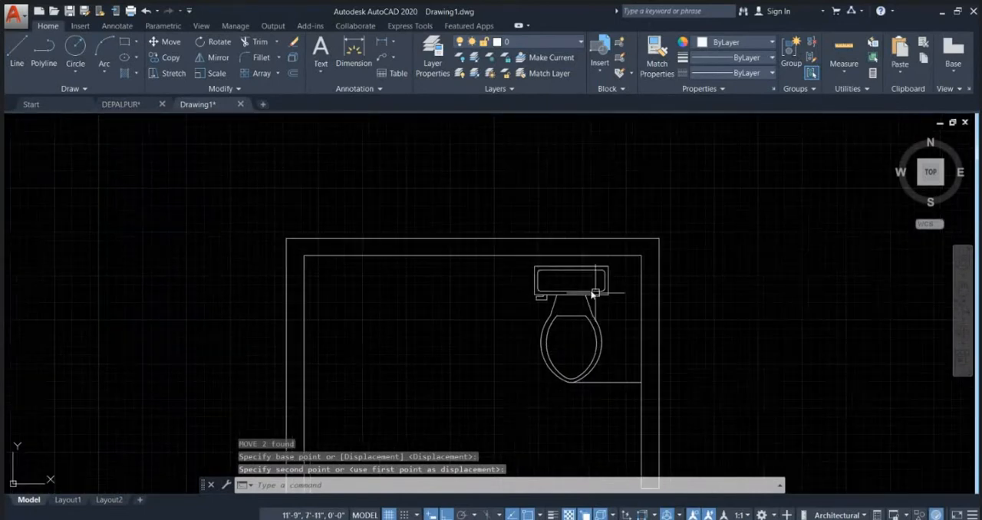
left_click(595, 294)
scroll(570, 260, "up", 4)
left_click(570, 260)
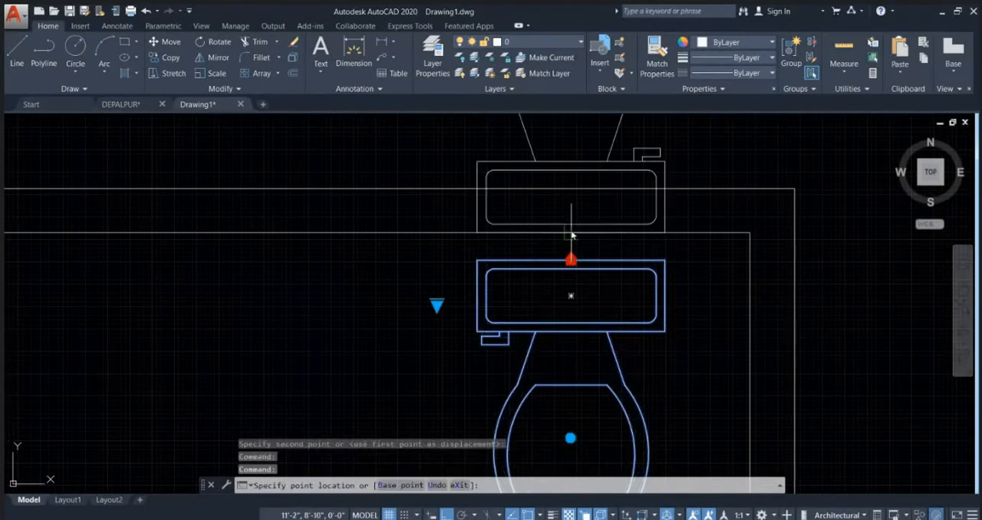
key("Escape")
scroll(660, 230, "down", 5)
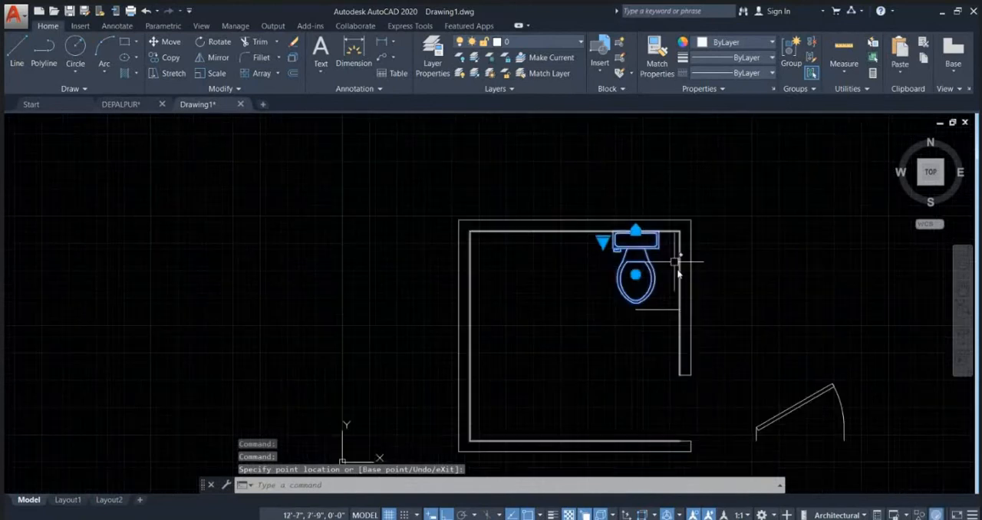
key("Escape")
left_click(658, 311)
key("Delete")
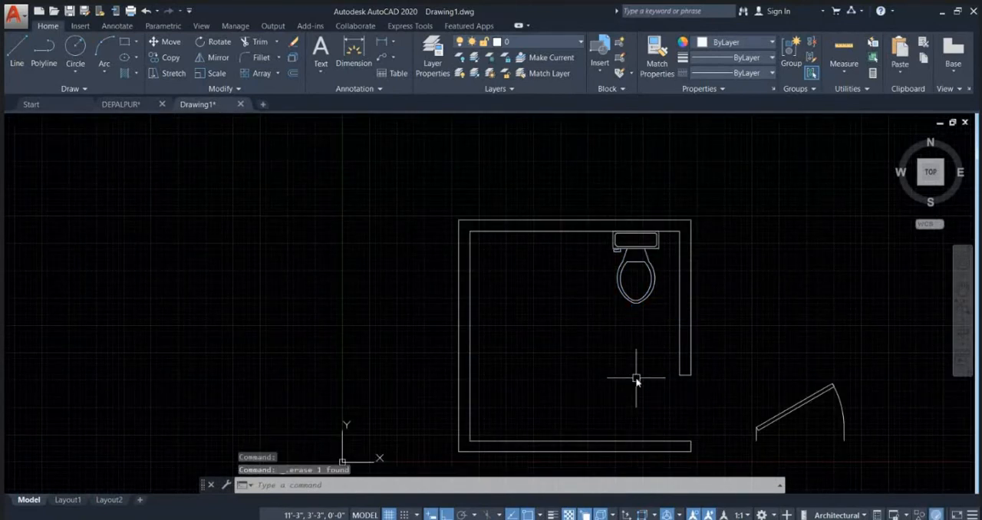
scroll(674, 313, "up", 2)
scroll(614, 313, "up", 2)
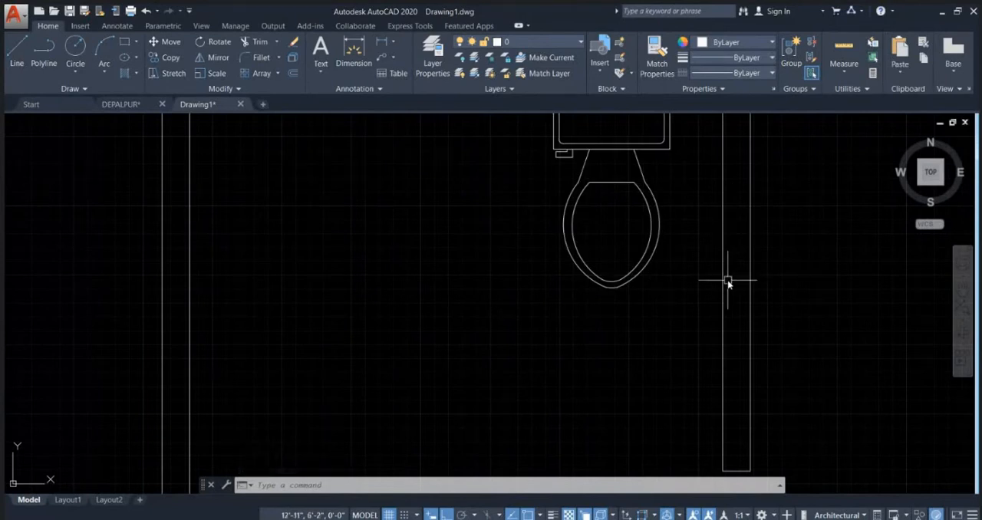
scroll(728, 284, "down", 4)
scroll(596, 259, "down", 2)
middle_click_drag(637, 296, 554, 335)
scroll(554, 333, "up", 3)
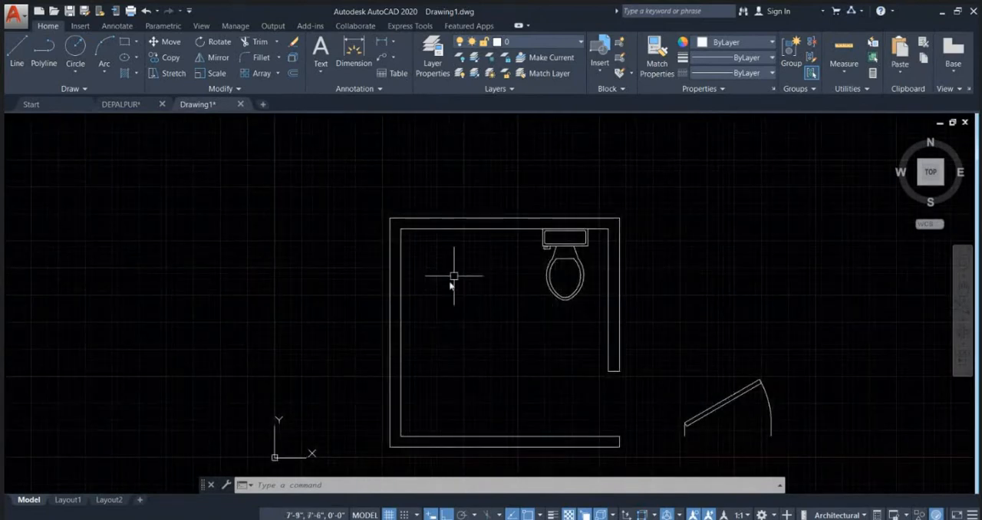
left_click(412, 329)
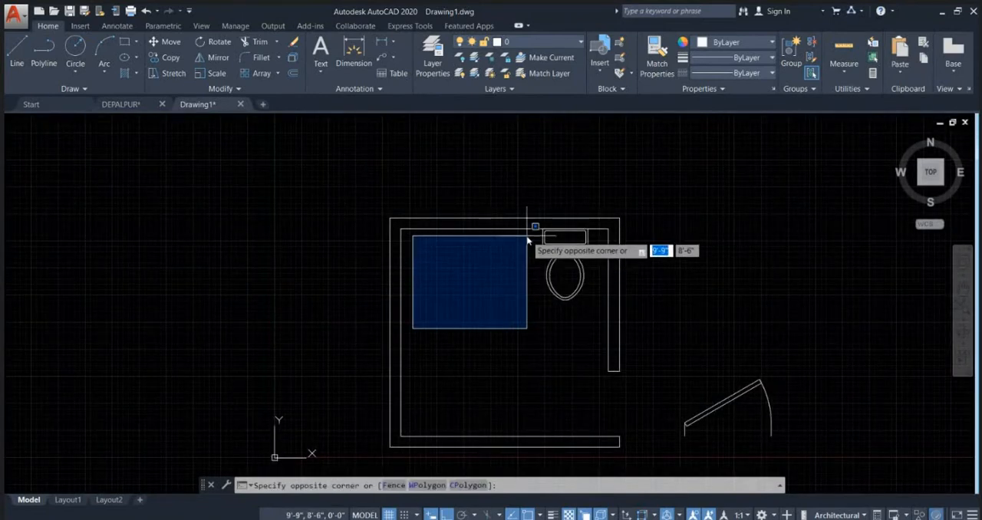
left_click(522, 238)
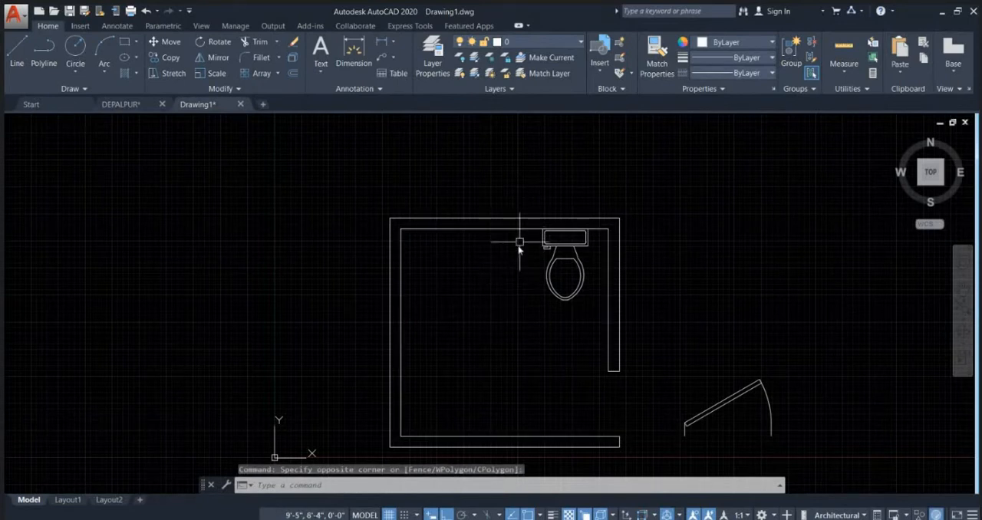
scroll(542, 239, "up", 4)
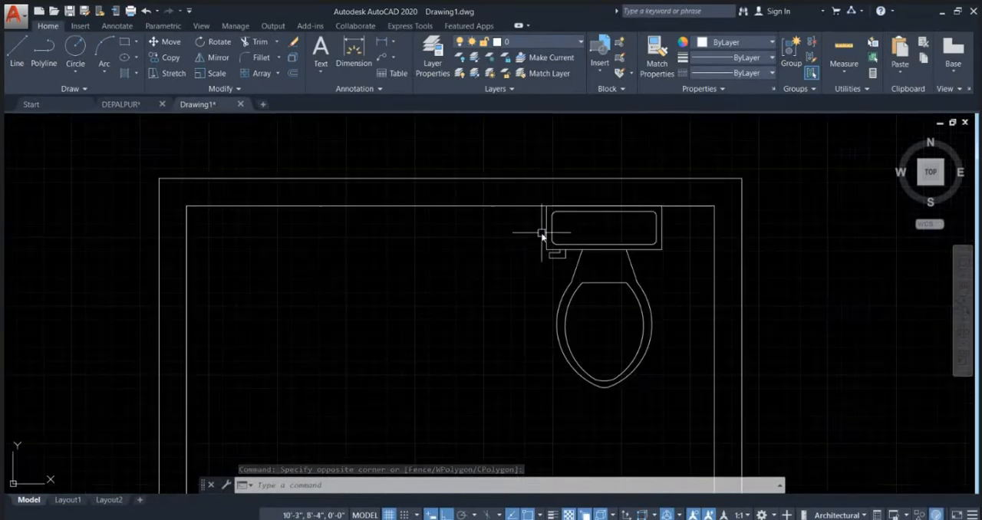
type("l")
key("Return")
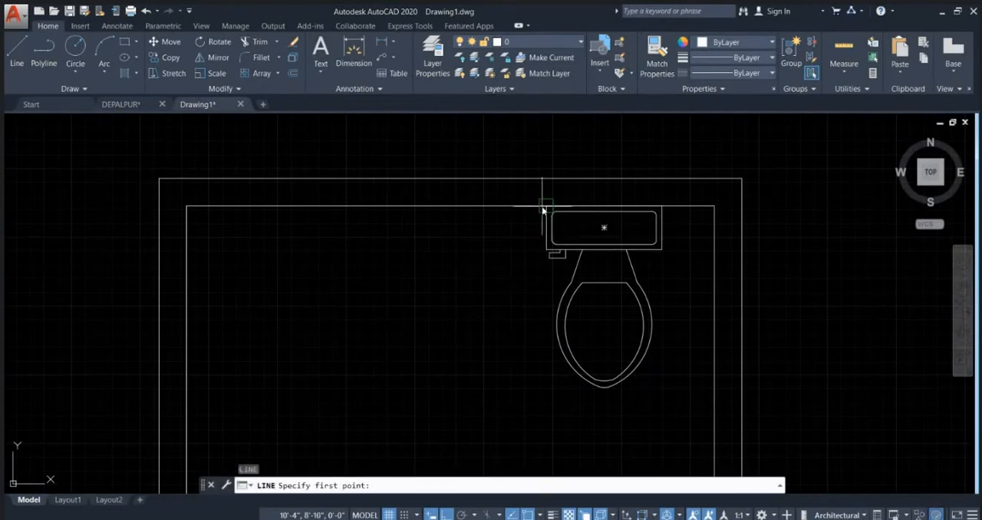
left_click(546, 206)
key("Escape")
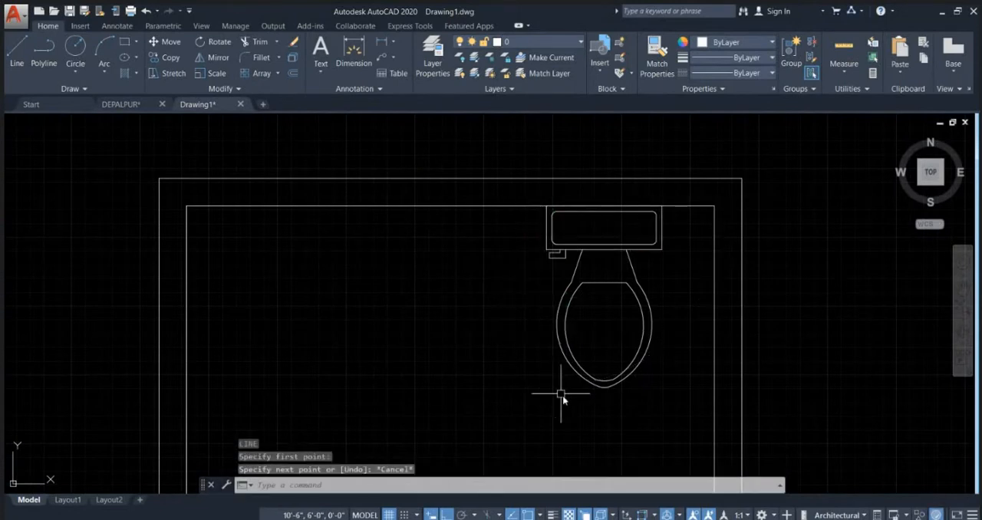
Step: Draw a line 1'8" to the left from the toilet bowl's front tip, continuing straight up to the inner upper wall
type("l")
key("Return")
left_click(605, 393)
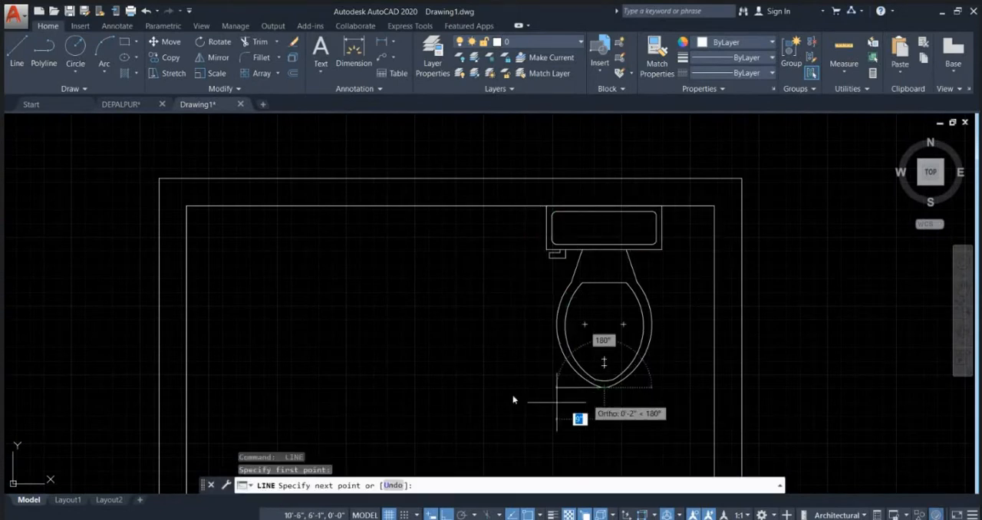
type("1")
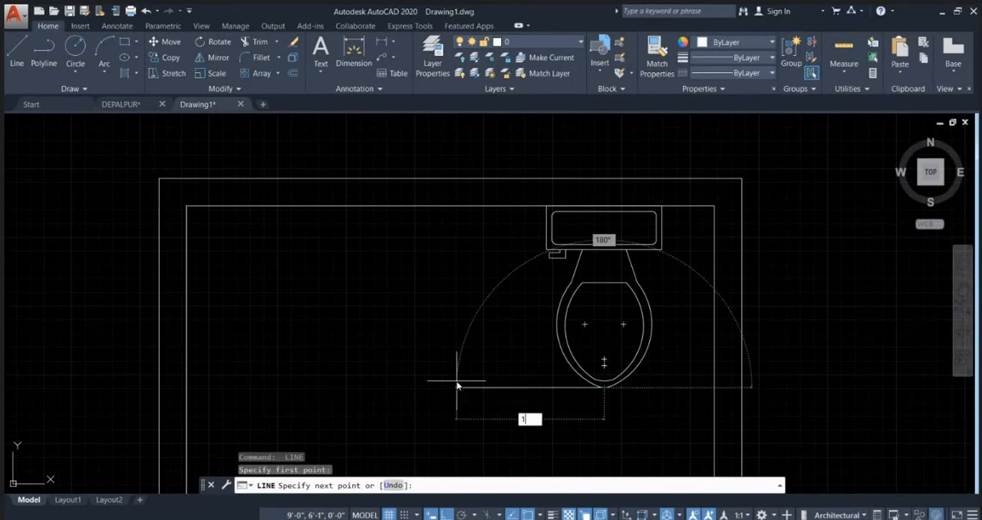
type("'8")
key("Return")
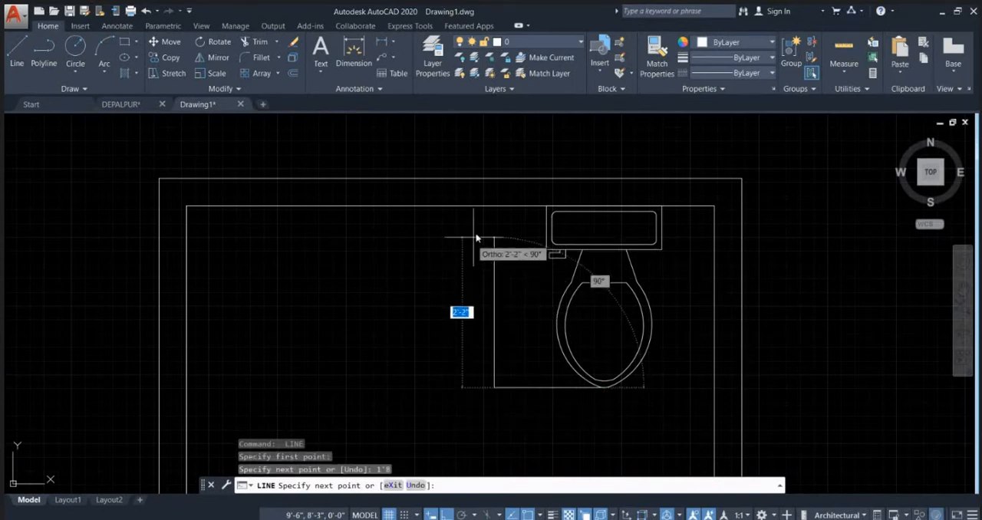
left_click(500, 208)
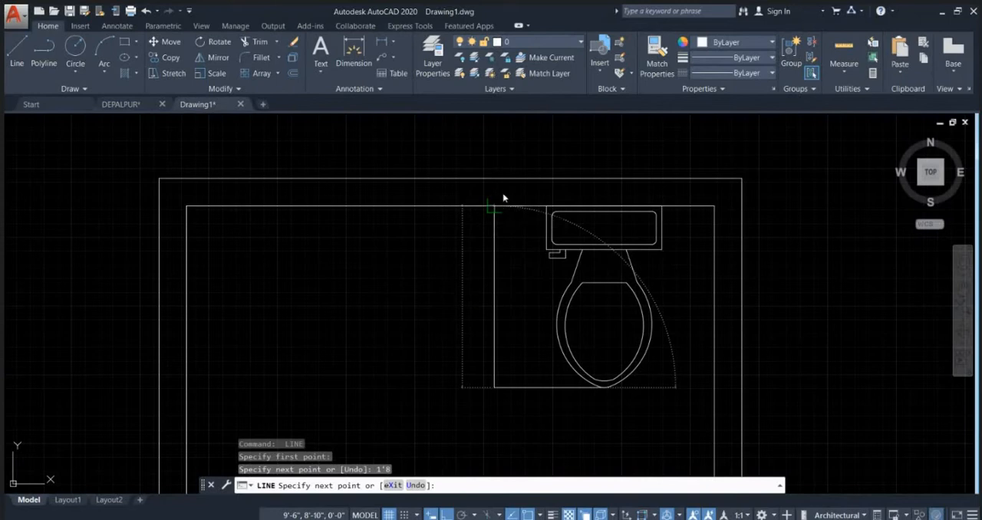
key("Escape")
Step: Erase the horizontal guide line at the toilet's front tip, keeping the vertical line beside the toilet
scroll(539, 306, "down", 2)
scroll(538, 300, "down", 3)
scroll(540, 319, "up", 3)
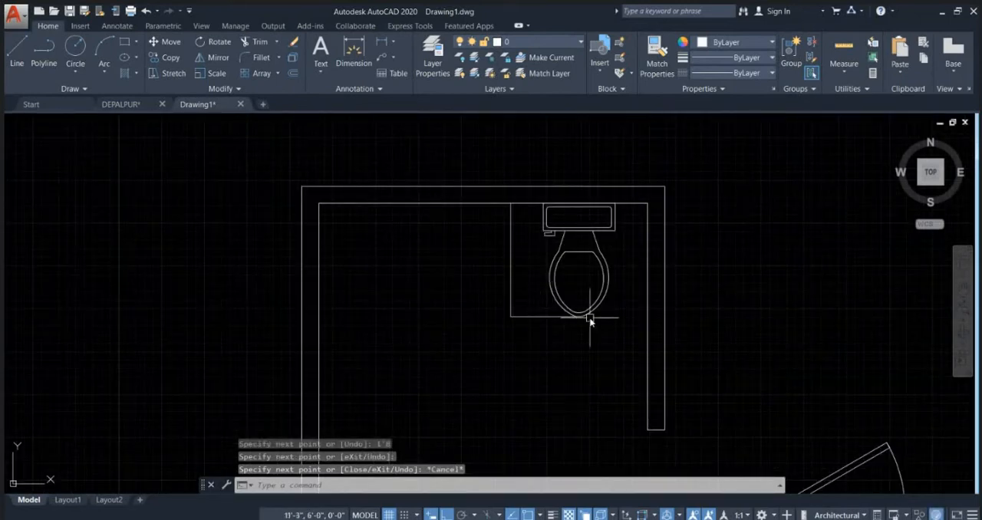
left_click(530, 318)
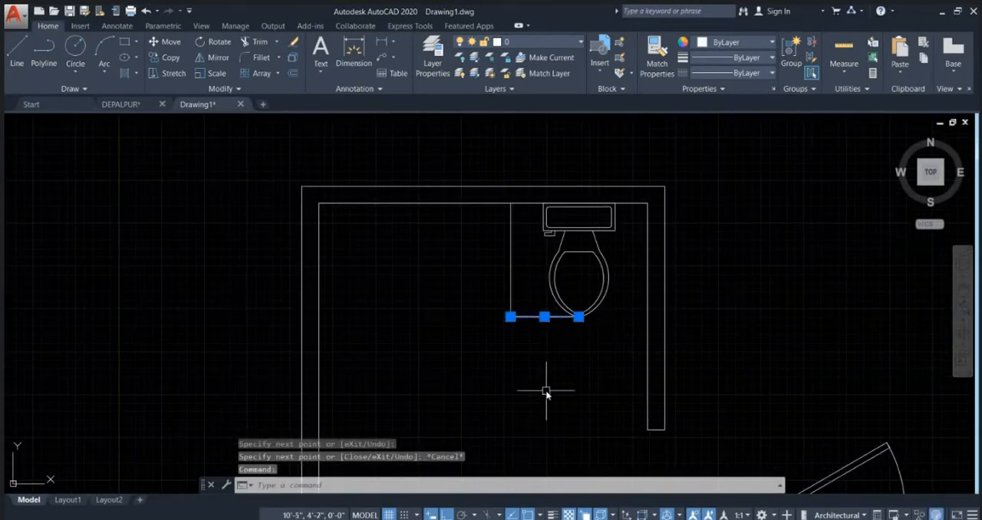
key("Delete")
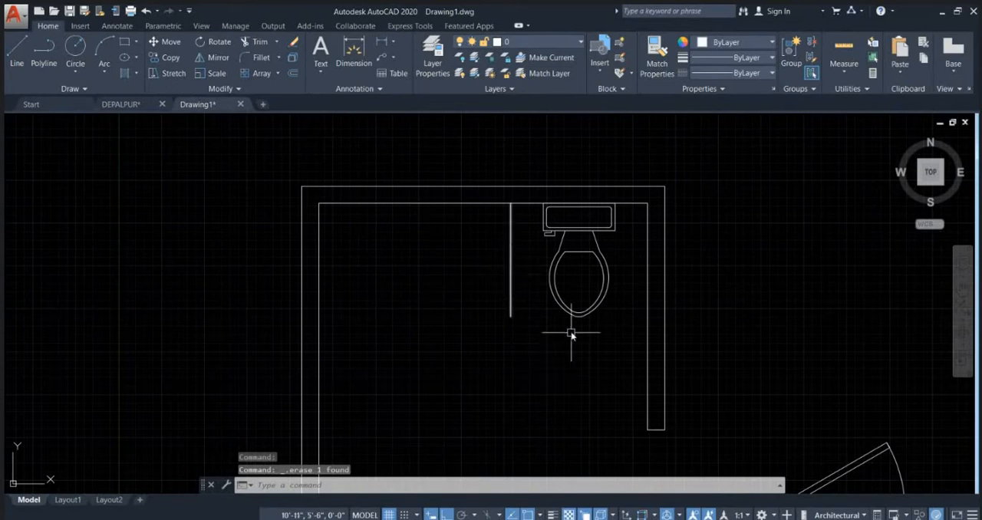
key("l")
key("Return")
left_click(511, 203)
scroll(509, 204, "down", 2)
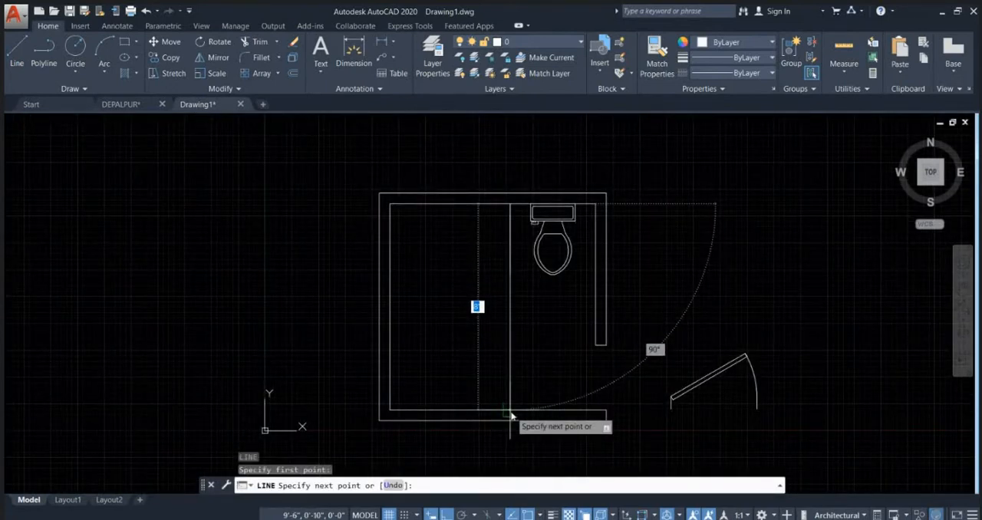
key("Escape")
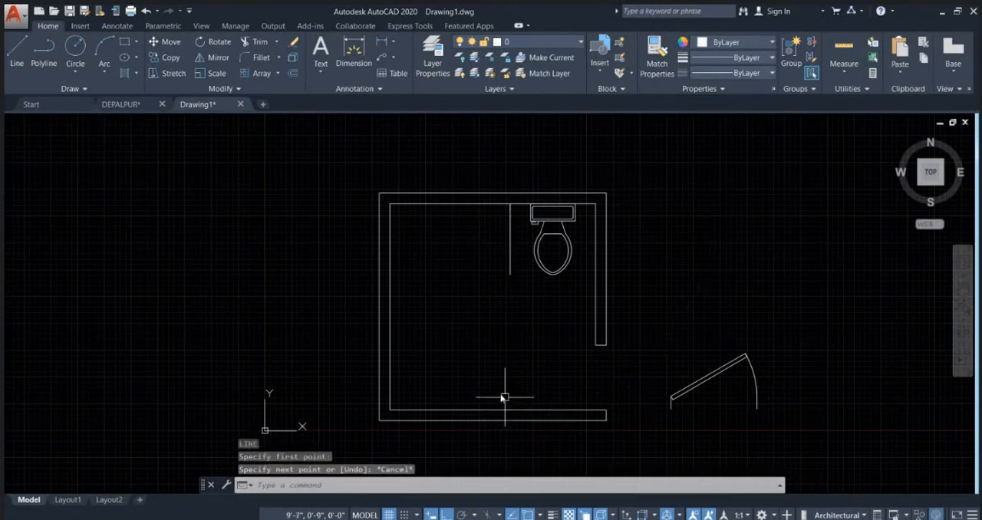
scroll(399, 395, "up", 4)
left_click(390, 409)
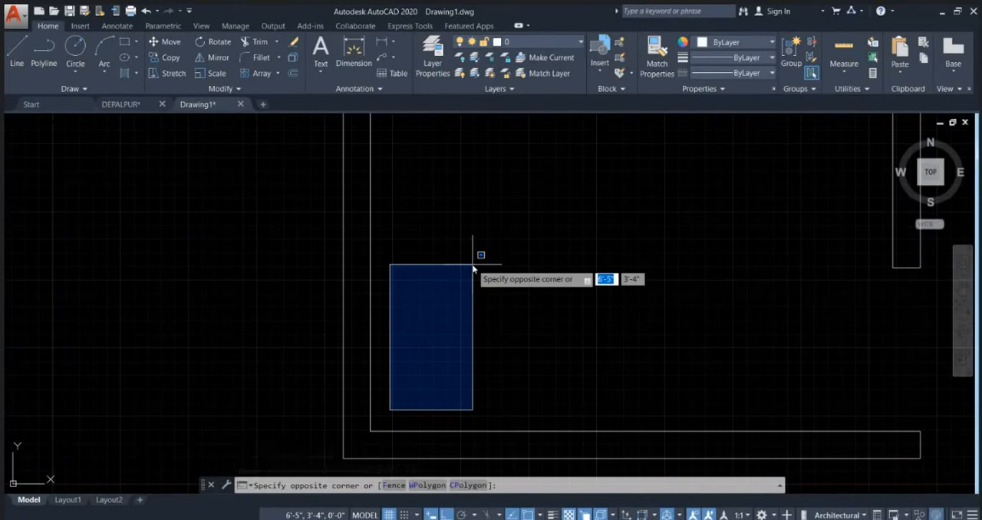
key("Escape")
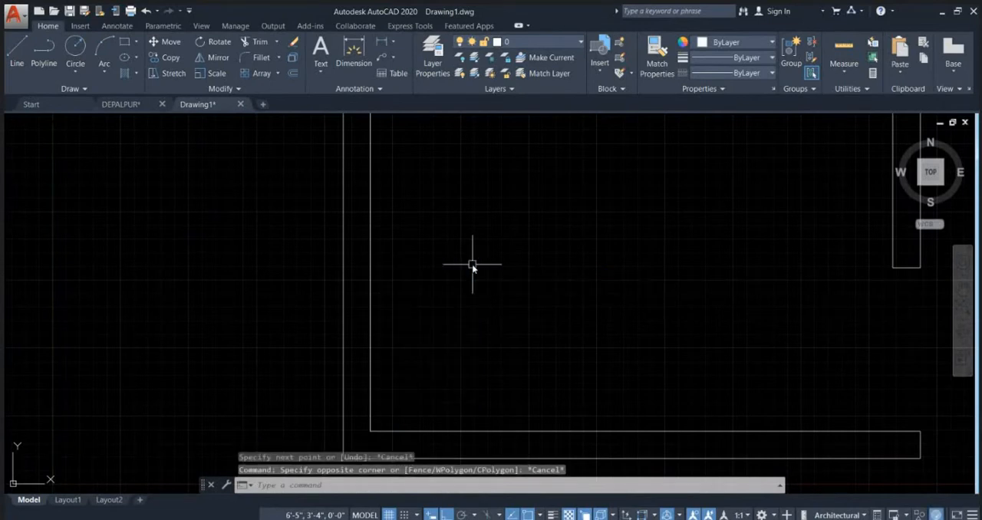
key("Escape")
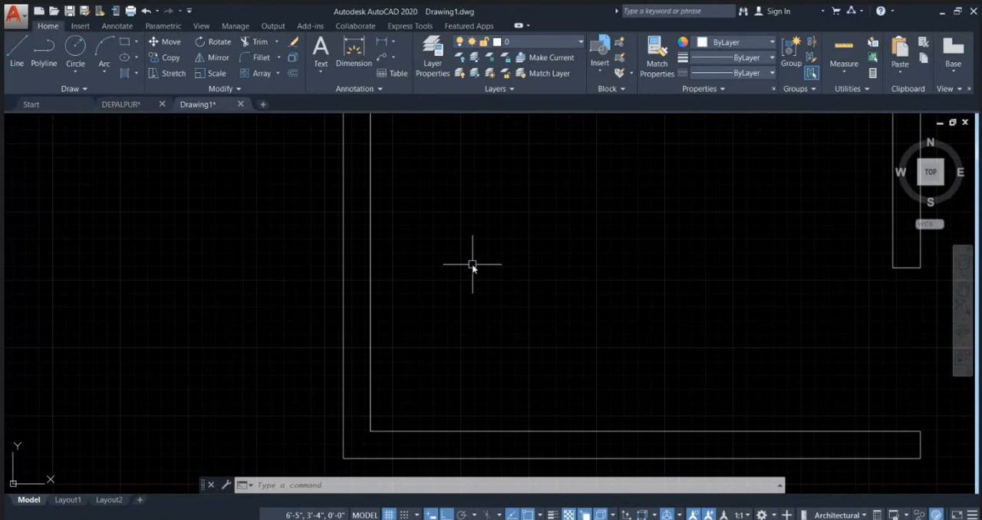
key("Escape")
key("Escape")
left_click(405, 405)
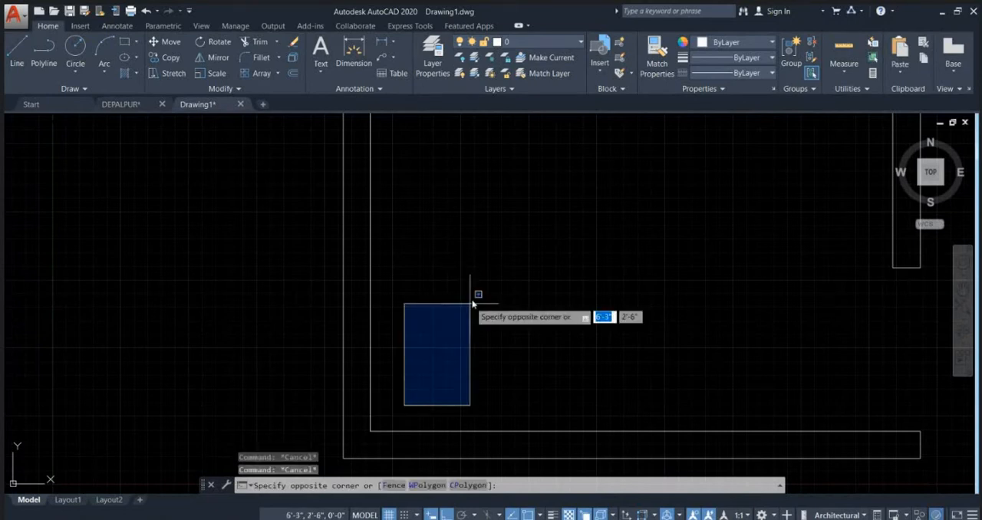
key("Escape")
scroll(477, 291, "down", 4)
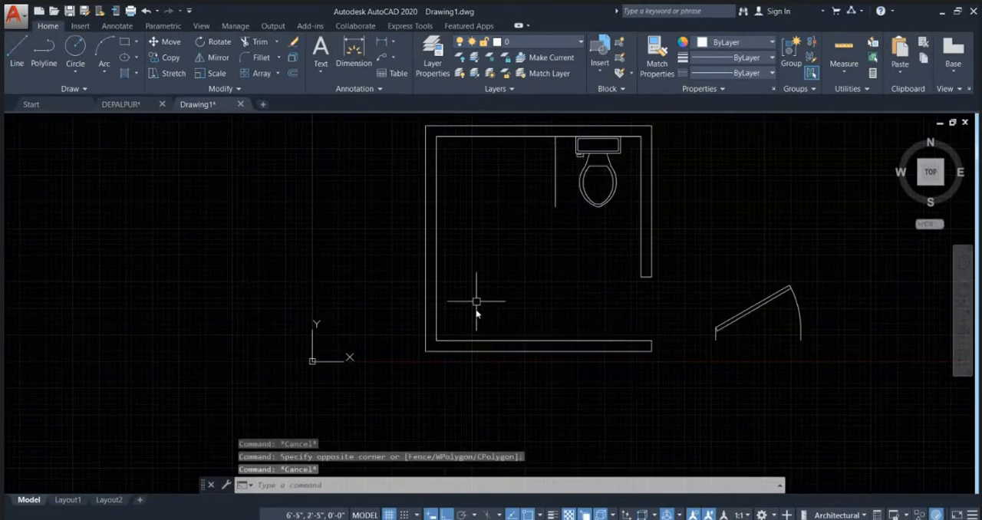
scroll(458, 322, "up", 3)
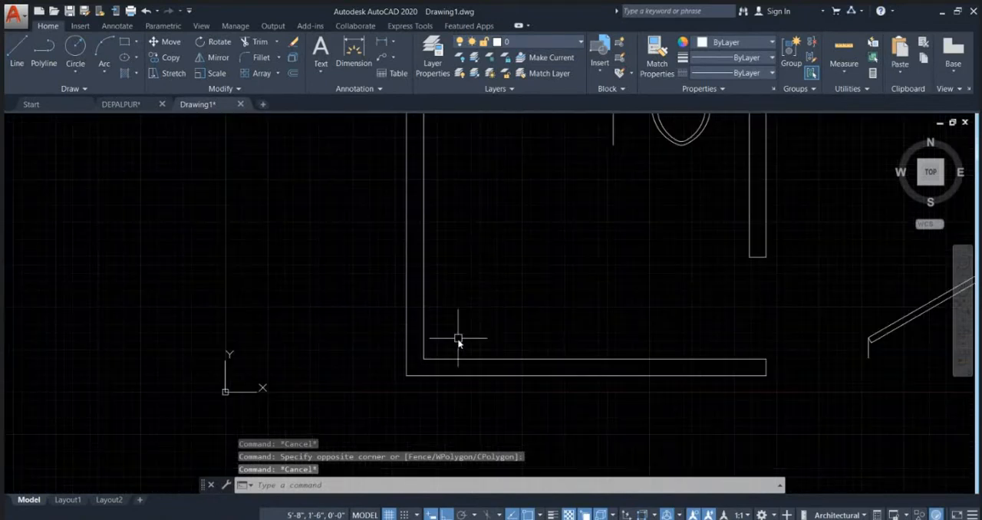
left_click(436, 345)
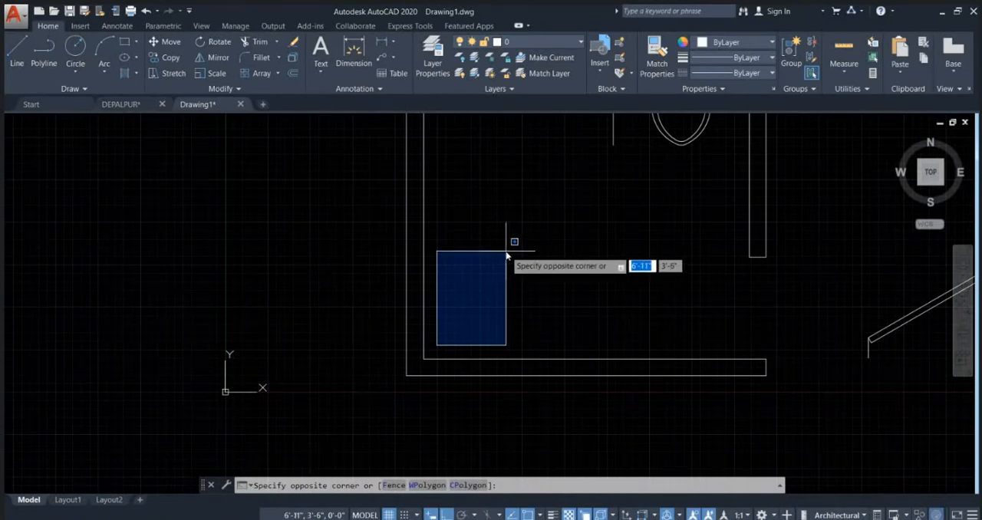
key("Escape")
Step: Explode the inner wall outline of the bathroom into separate lines
middle_click_drag(610, 299, 592, 377)
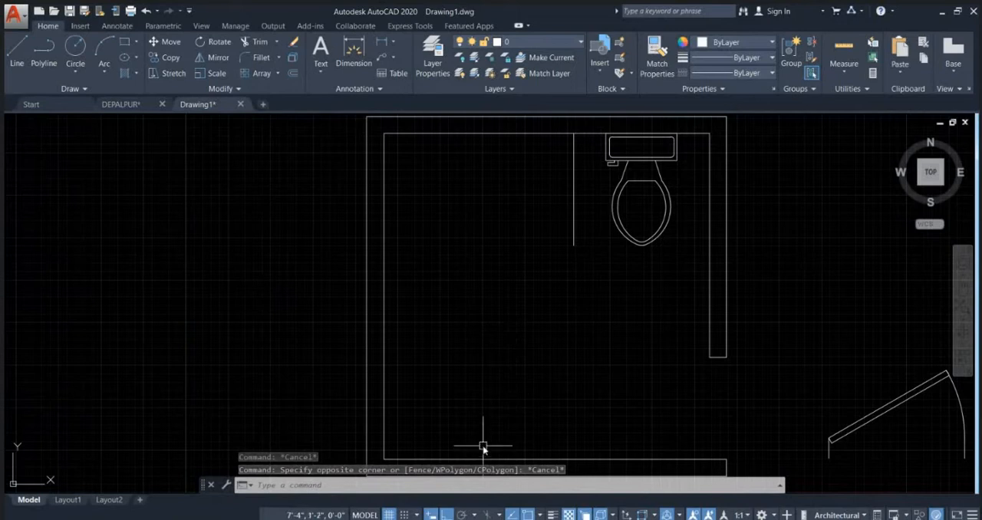
middle_click_drag(478, 434, 482, 307)
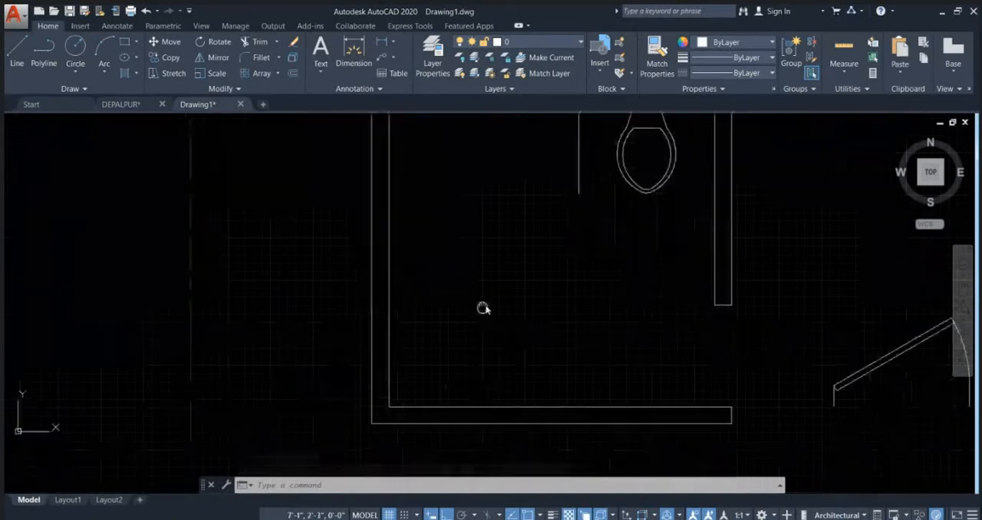
left_click(520, 393)
left_click(487, 357)
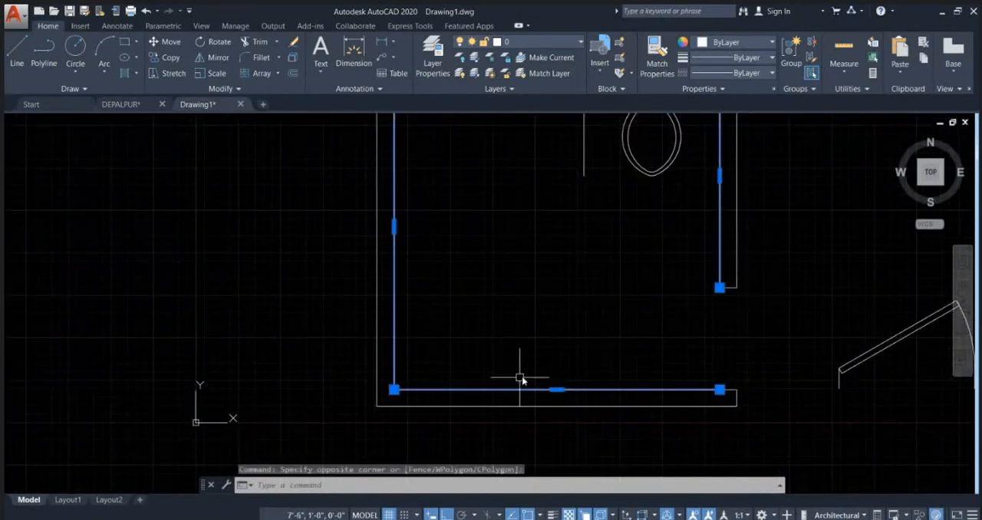
scroll(514, 376, "down", 3)
type("x")
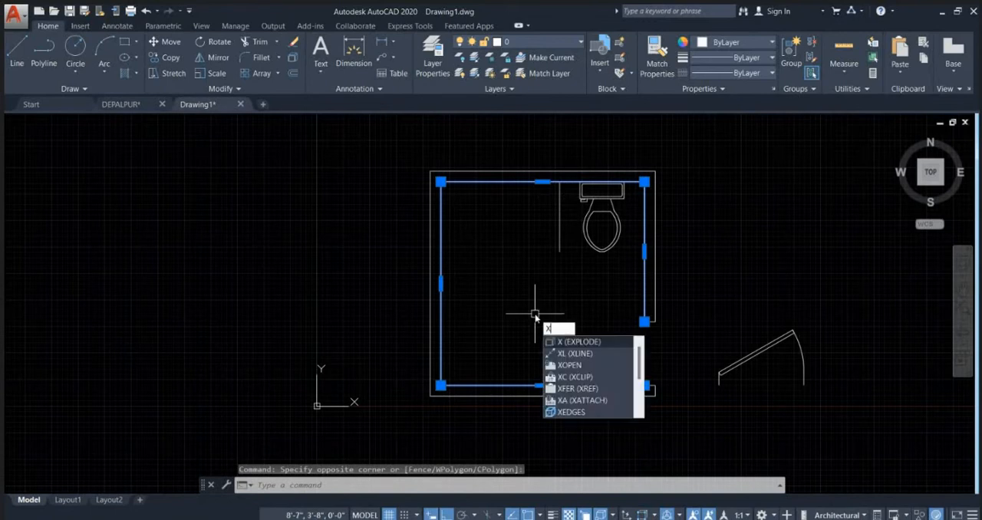
key("Return")
Step: Offset the inner face of the lower wall 2'6" upward into the room
type("o")
key("Return")
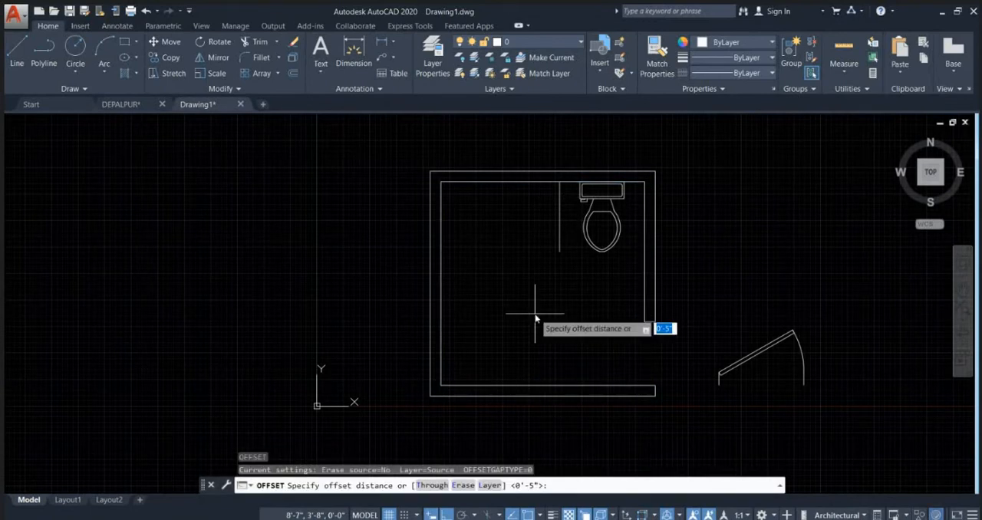
type("2'6")
key("Return")
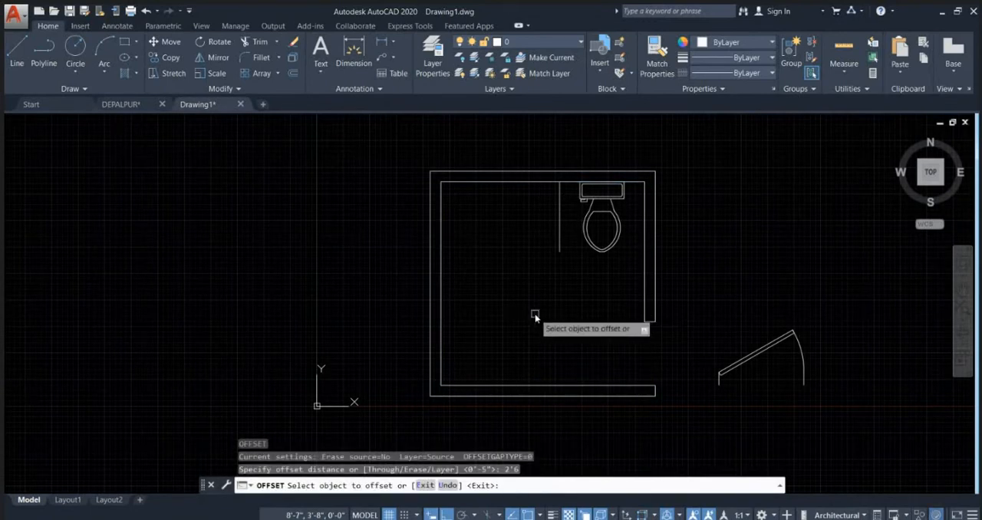
left_click(529, 389)
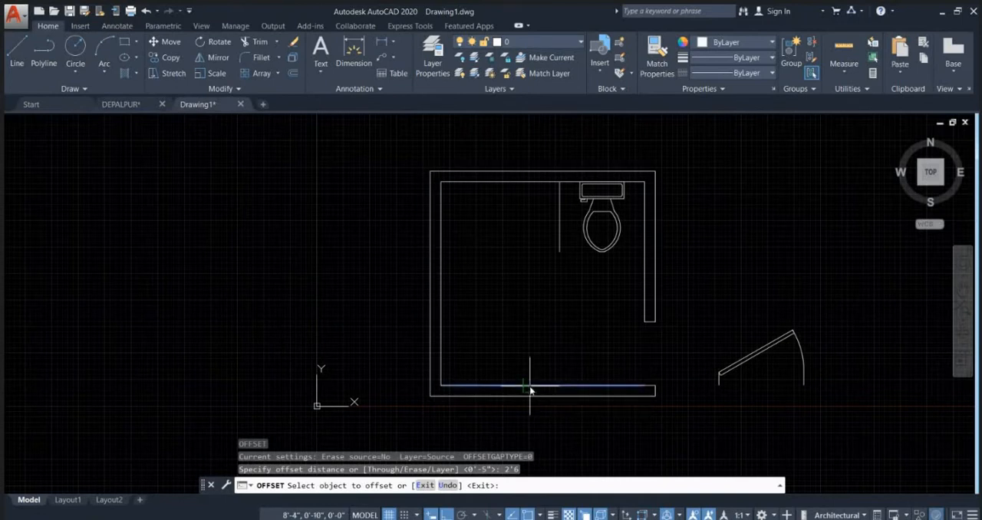
left_click(525, 322)
Step: Offset the new horizontal line 1" upward to give the partition its thickness
scroll(642, 342, "up", 2)
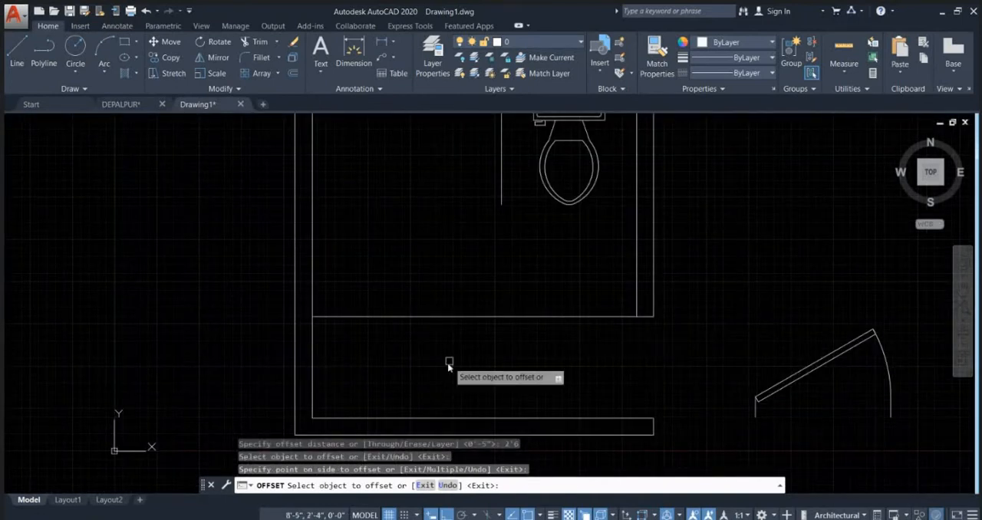
left_click(423, 316)
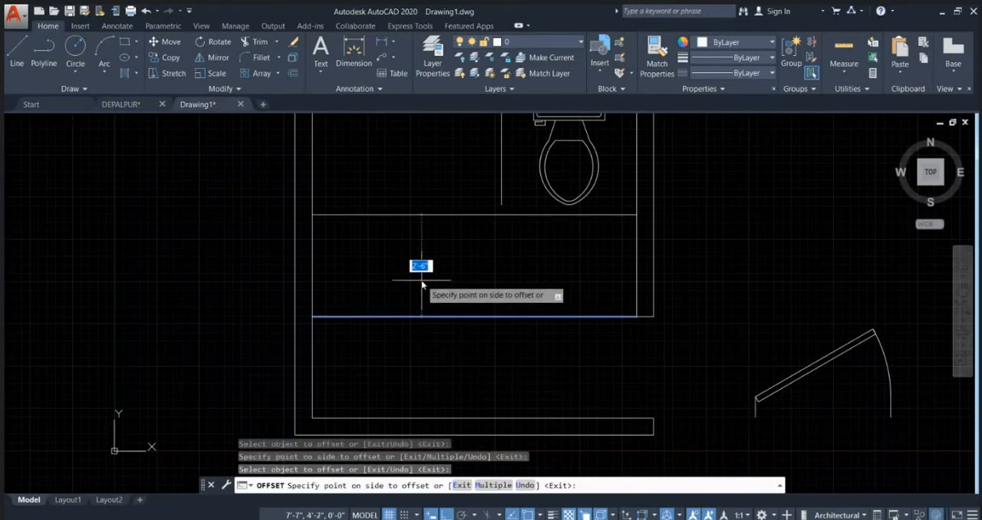
key("Return")
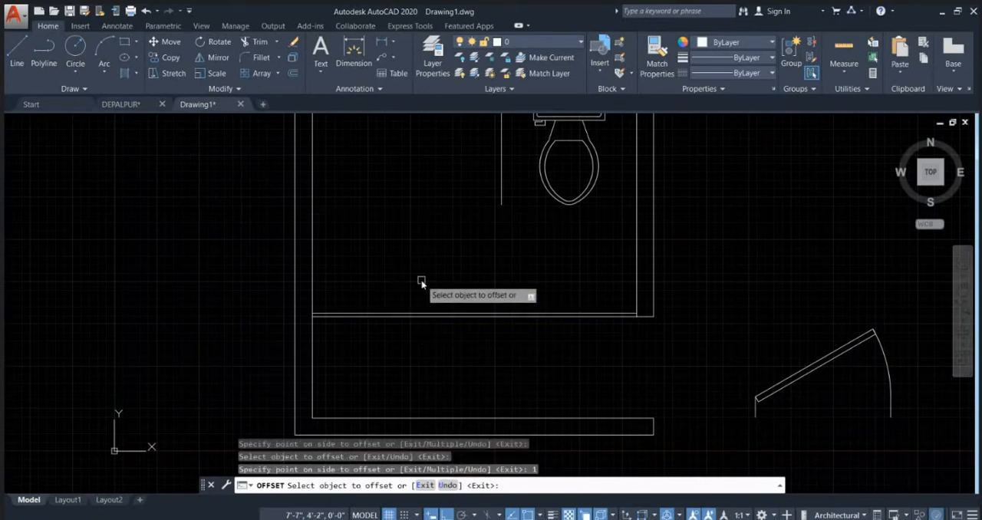
key("Escape")
Step: Extend the vertical line beside the toilet down to the horizontal partition
type("E")
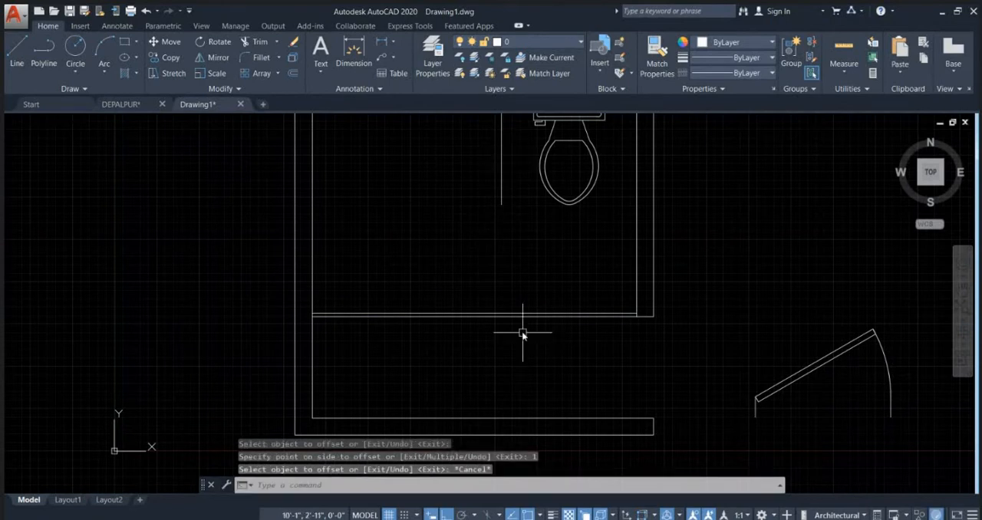
type("X")
key("Return")
key("Return")
left_click(499, 198)
key("Escape")
middle_click_drag(523, 274, 493, 342)
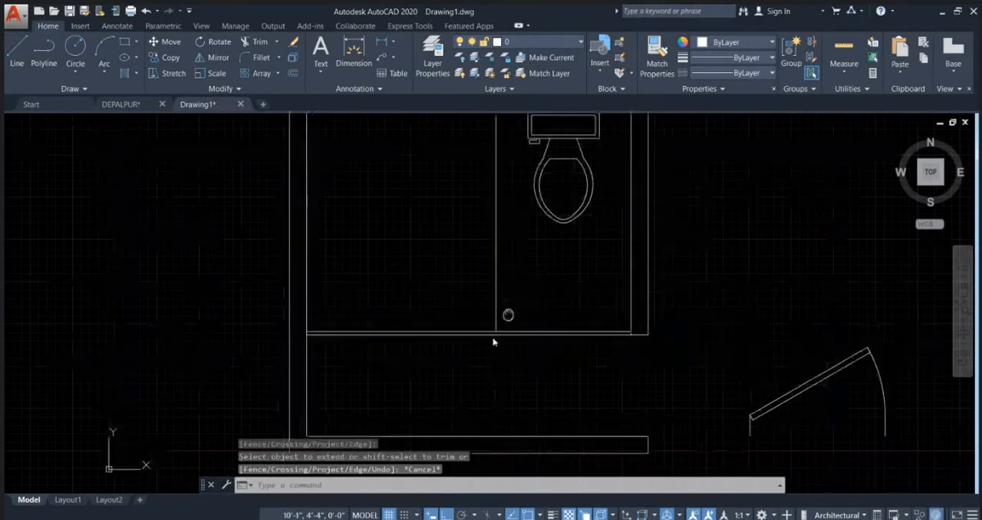
Step: Offset the vertical partition line 1" to the left, away from the toilet
type("O")
key("Return")
type("1")
key("Return")
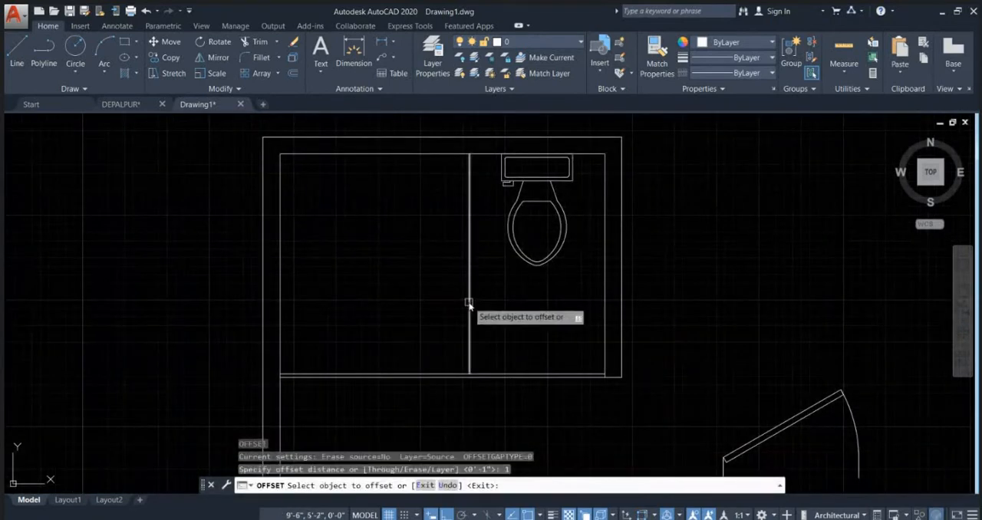
left_click(469, 303)
left_click(429, 297)
scroll(589, 230, "down", 3)
key("Escape")
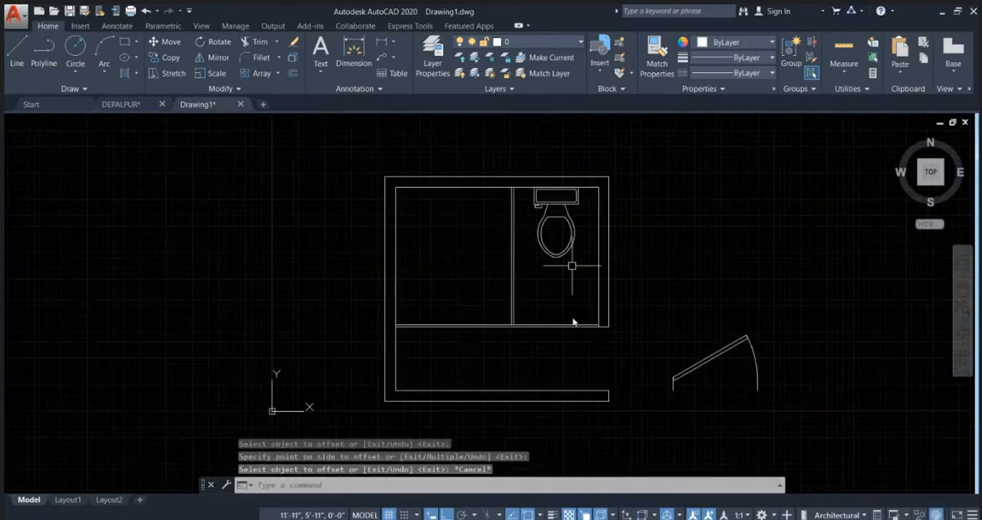
Step: Extend both vertical partition lines down to the lower line of the horizontal partition
type("TR")
key("Return")
scroll(529, 345, "up", 5)
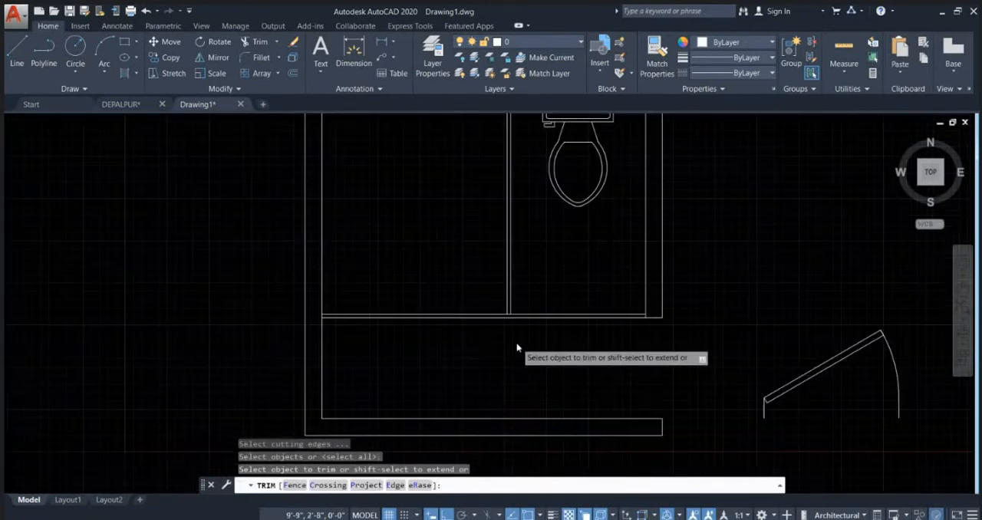
middle_click_drag(416, 289, 469, 330)
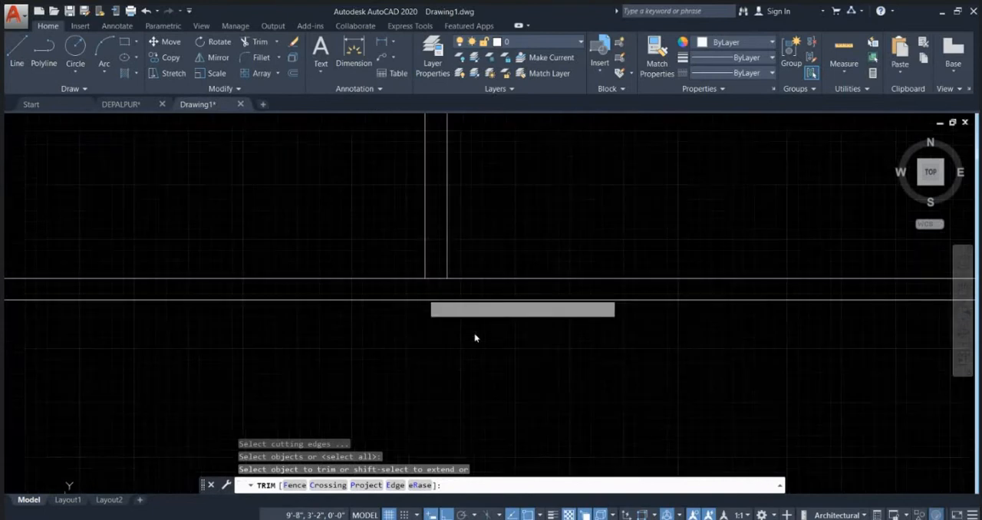
left_click(492, 237, "shift")
left_click(333, 191, "shift")
Step: Trim away both horizontal partition lines between the vertical partition and the right wall
scroll(509, 295, "down", 6)
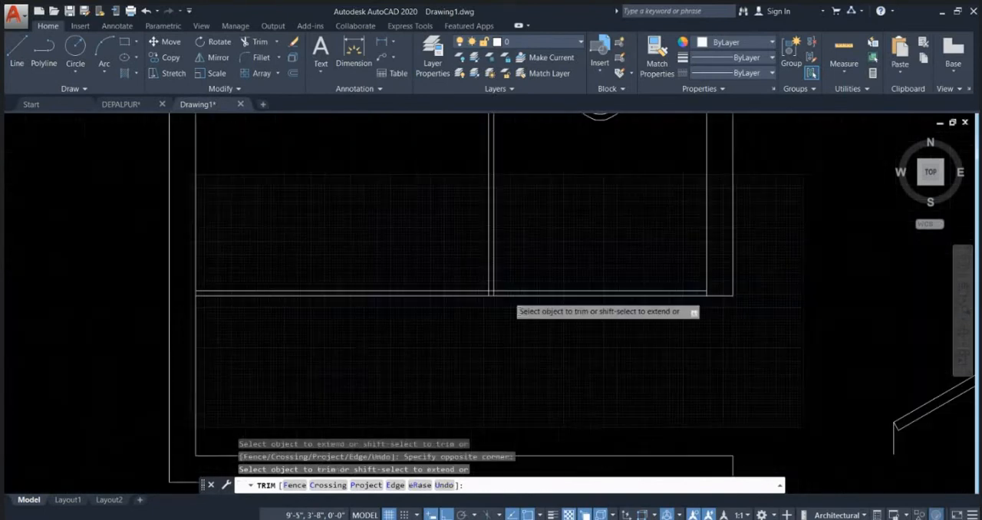
left_click(619, 310)
left_click(567, 244)
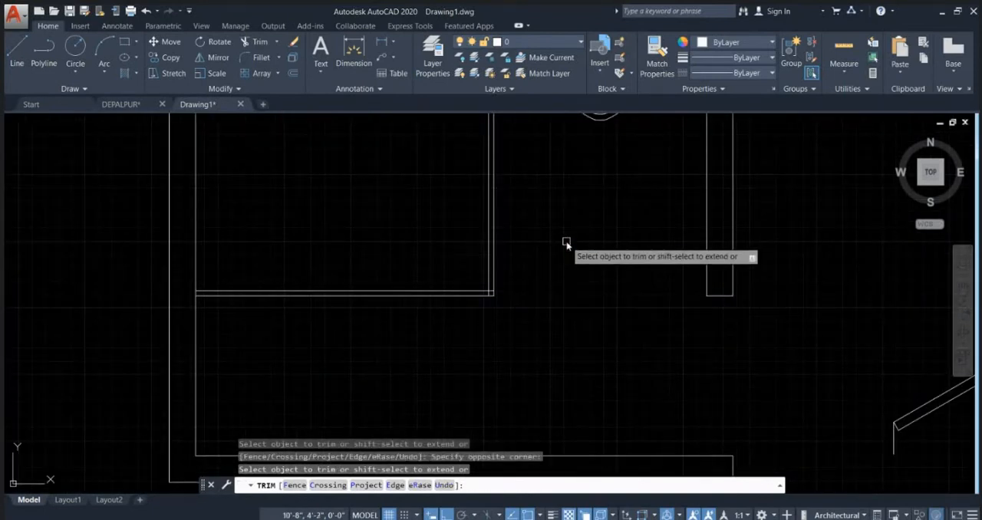
scroll(553, 315, "up", 3)
key("Escape")
scroll(386, 281, "up", 2)
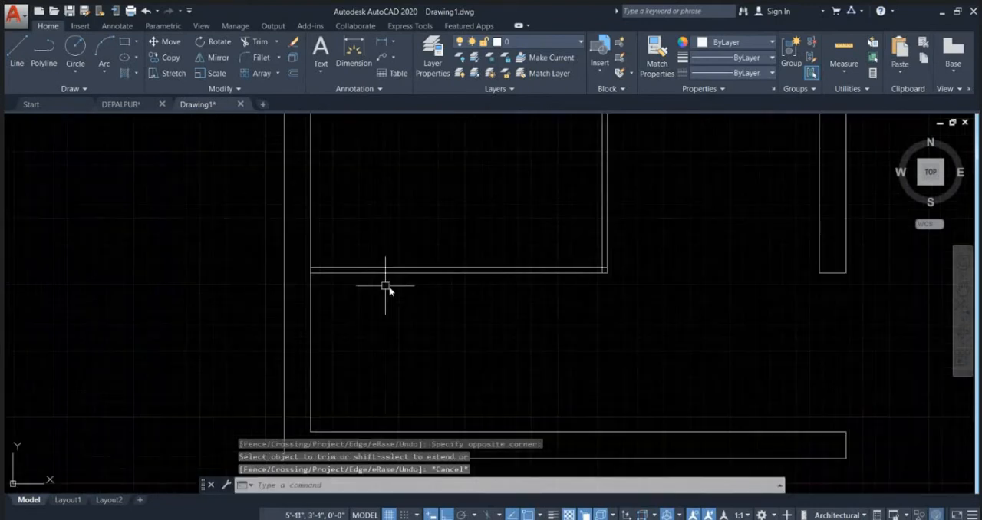
Step: Offset the left wall's inner line 2' to the right, into the room
left_click(412, 271)
key("Escape")
middle_click_drag(336, 342, 402, 261)
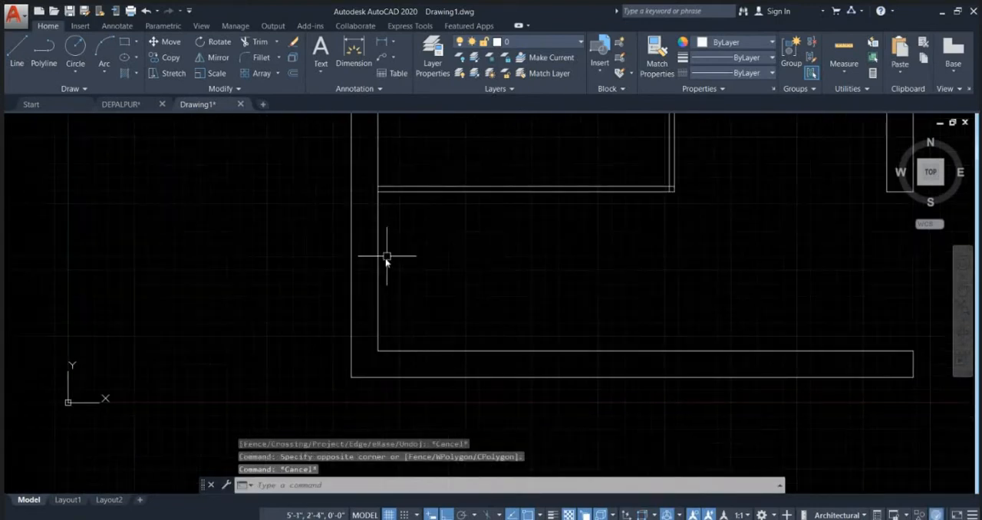
left_click(378, 266)
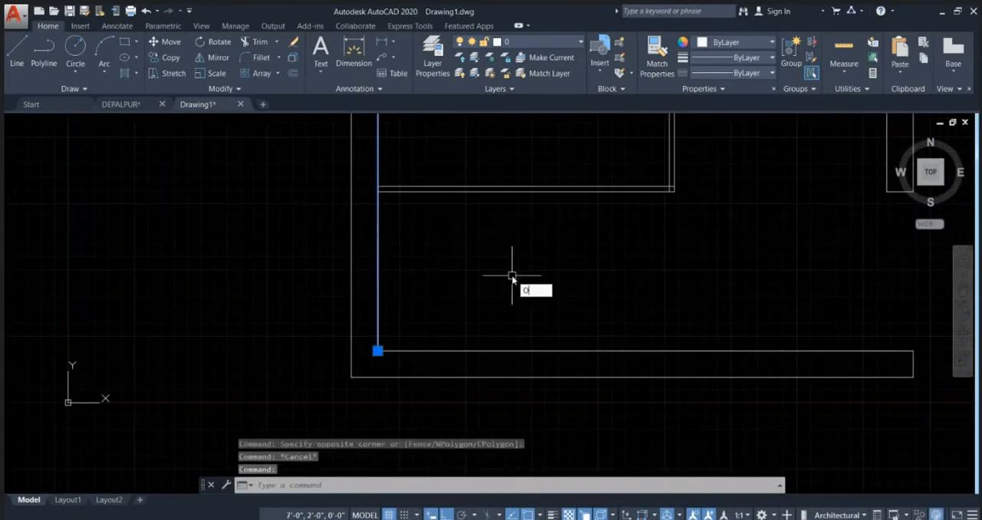
key("Return")
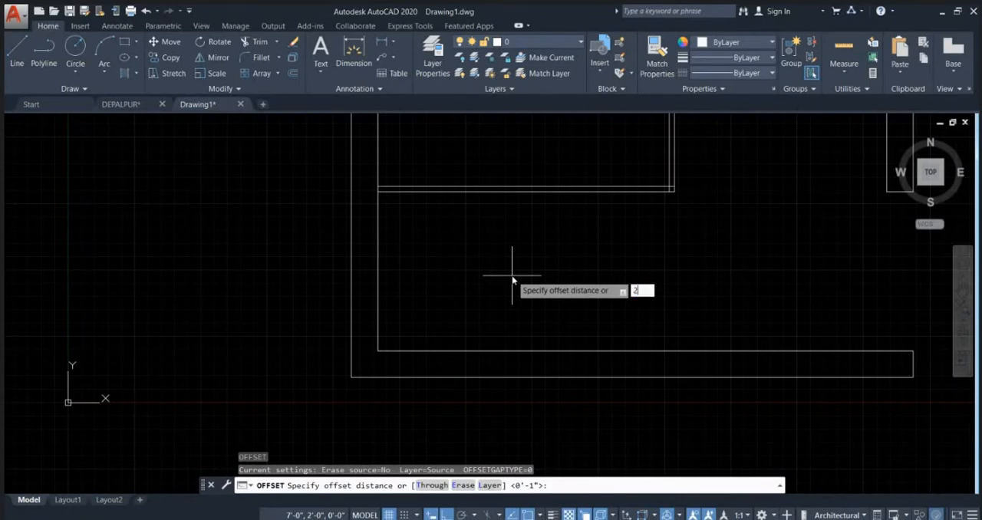
type("2")
key("Return")
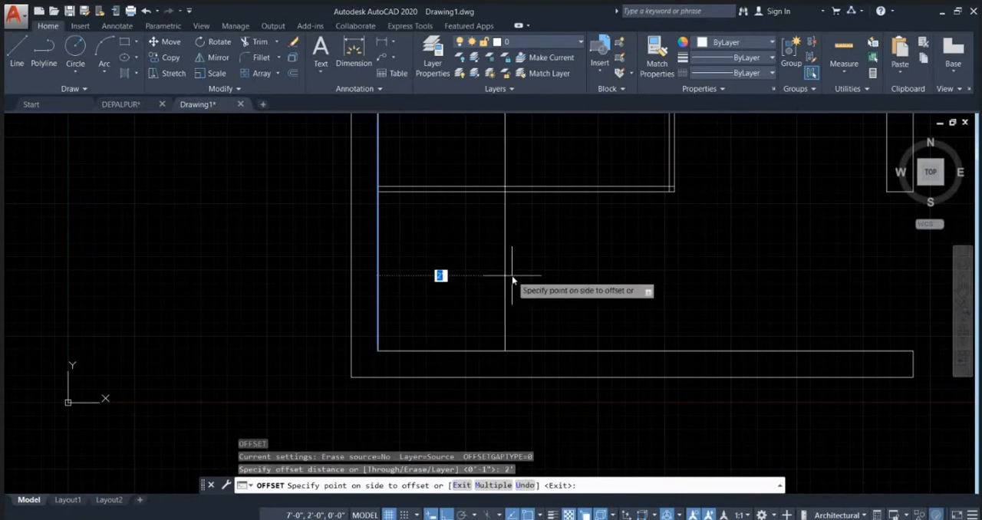
left_click(512, 278)
key("Escape")
scroll(447, 267, "up", 2)
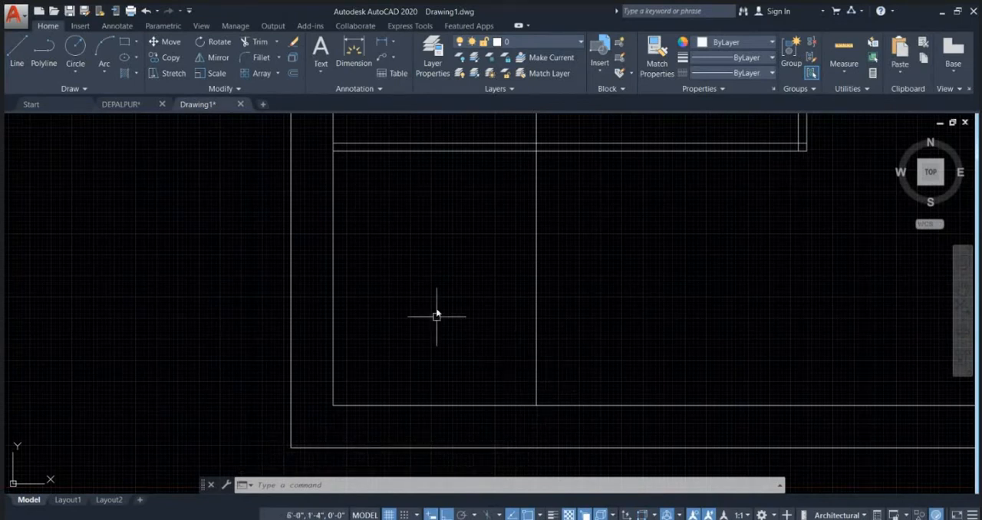
left_click(368, 176)
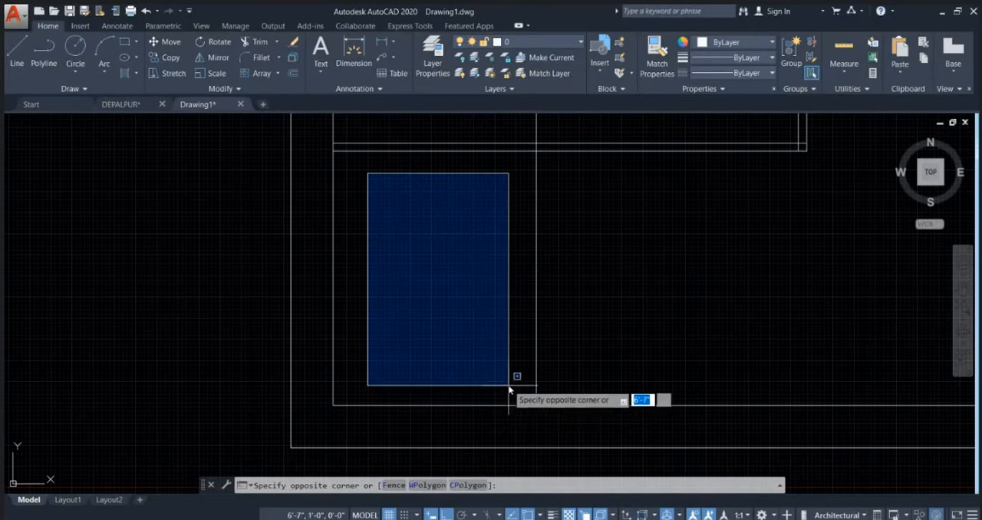
key("Escape")
key("Escape")
scroll(568, 323, "down", 3)
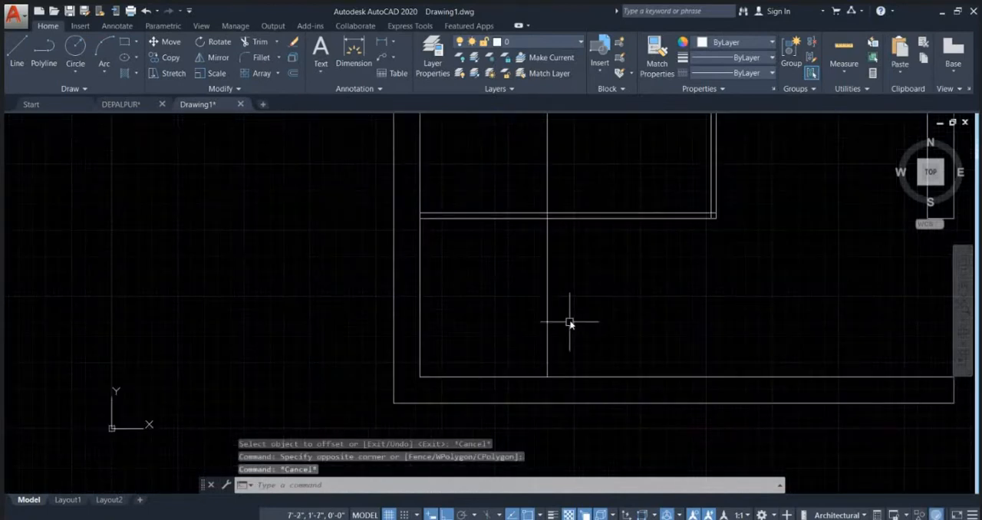
Step: Trim away the part of the offset vertical line that lies above the horizontal partition
type("R")
key("Return")
key("Return")
left_click(581, 270)
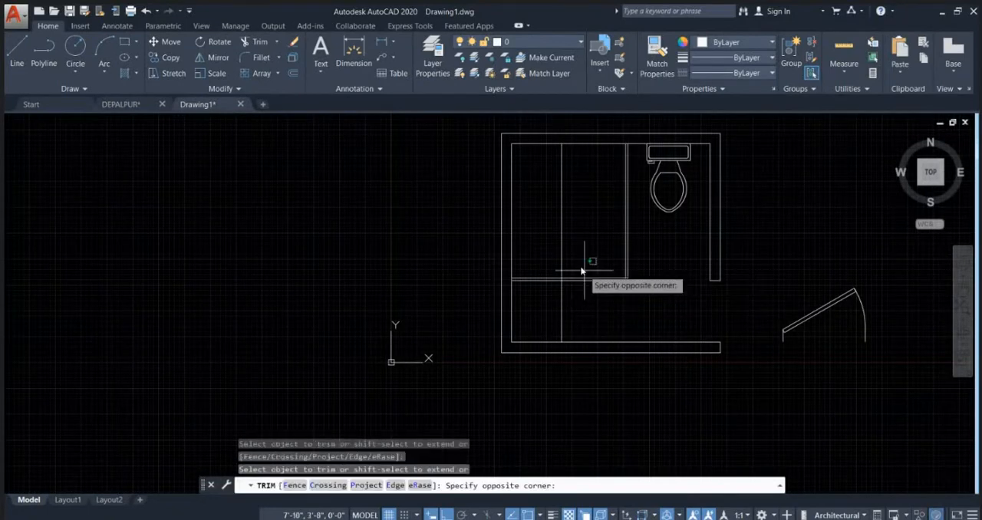
left_click(532, 172)
key("Escape")
middle_click_drag(576, 282, 504, 322)
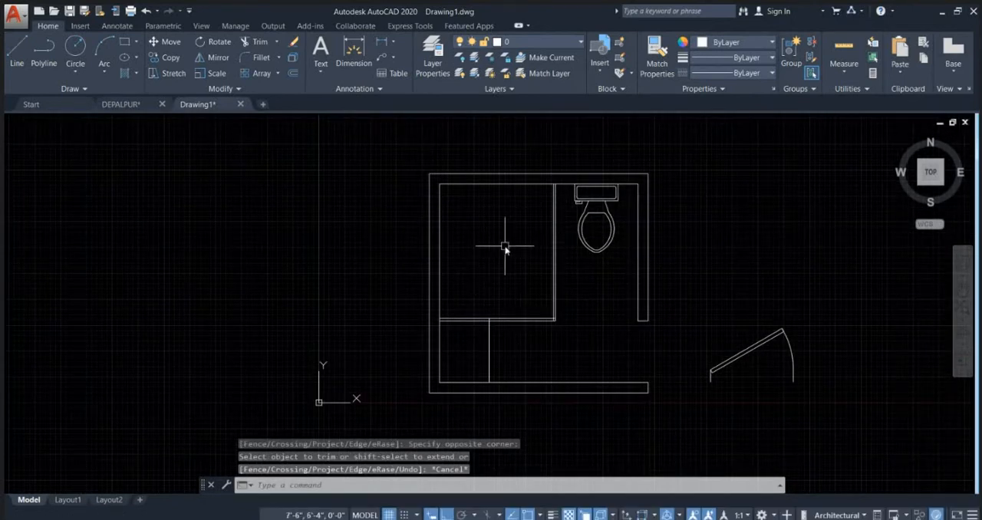
Step: Measure the height and width of the partitioned upper-left area from its inner corners
type("I")
key("Return")
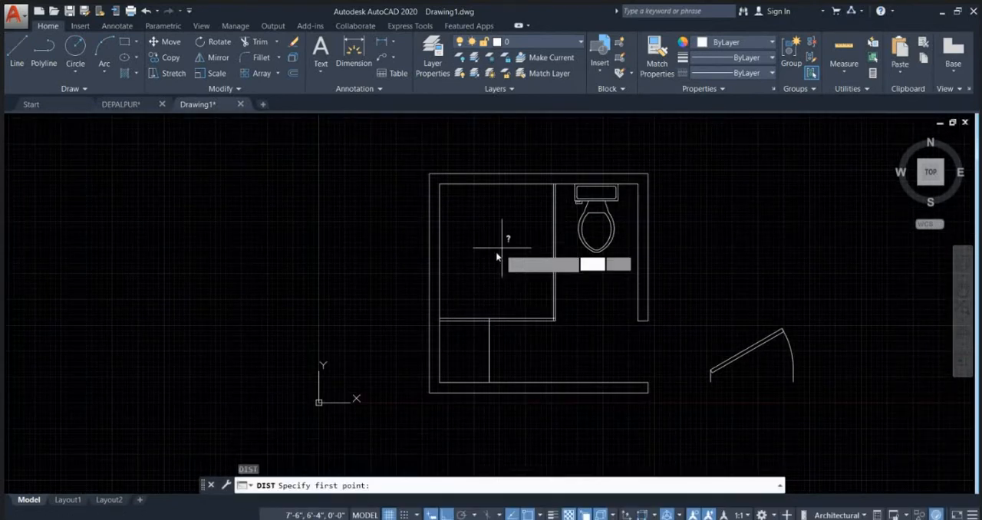
left_click(439, 318)
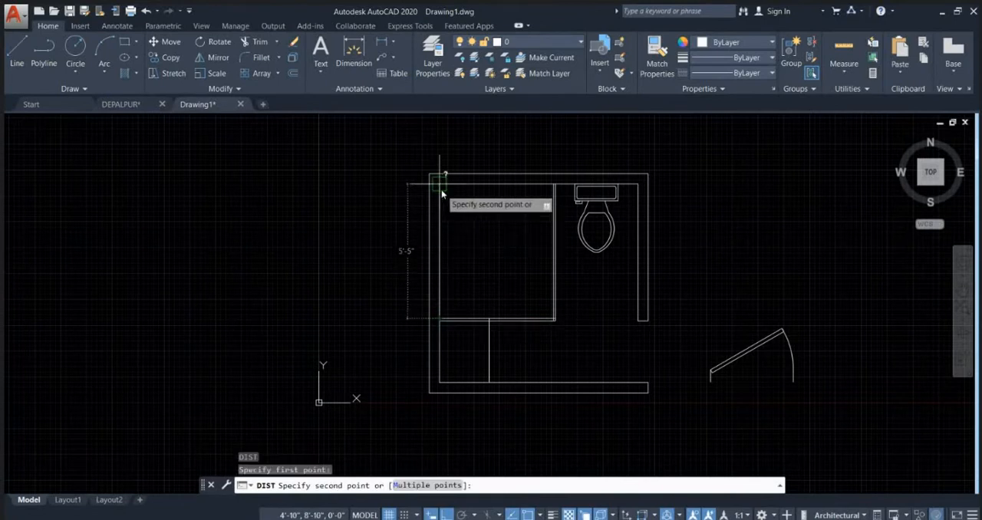
scroll(540, 307, "up", 5)
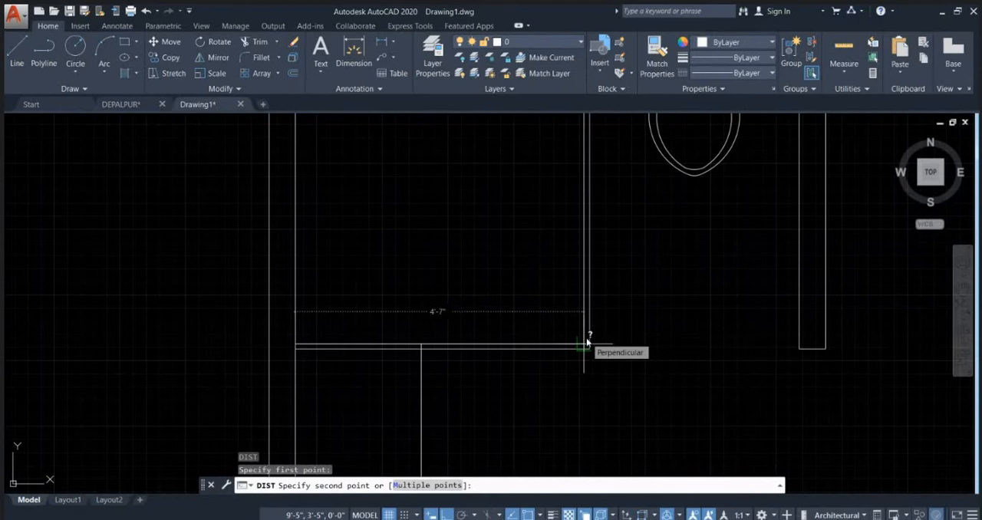
key("Escape")
scroll(560, 266, "down", 5)
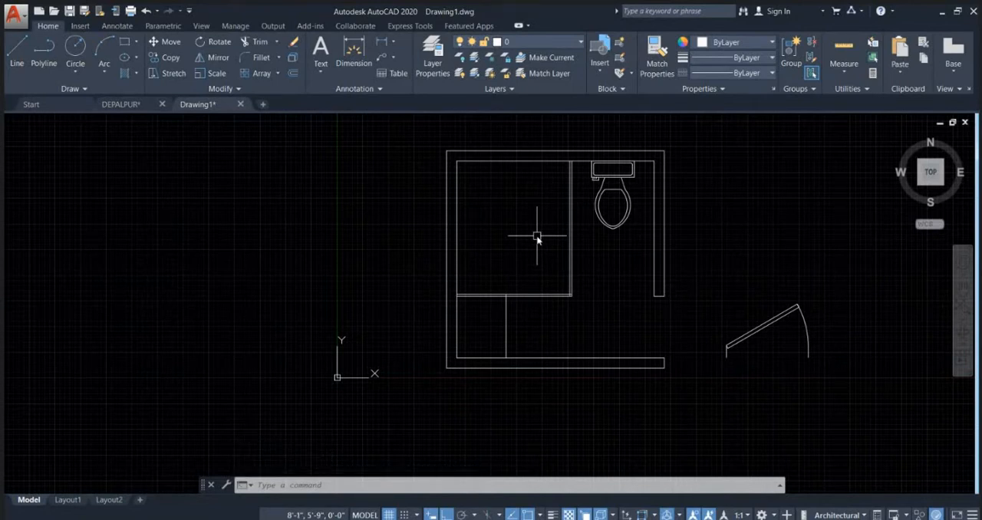
key("Escape")
key("Escape")
key("Escape")
scroll(581, 281, "up", 1)
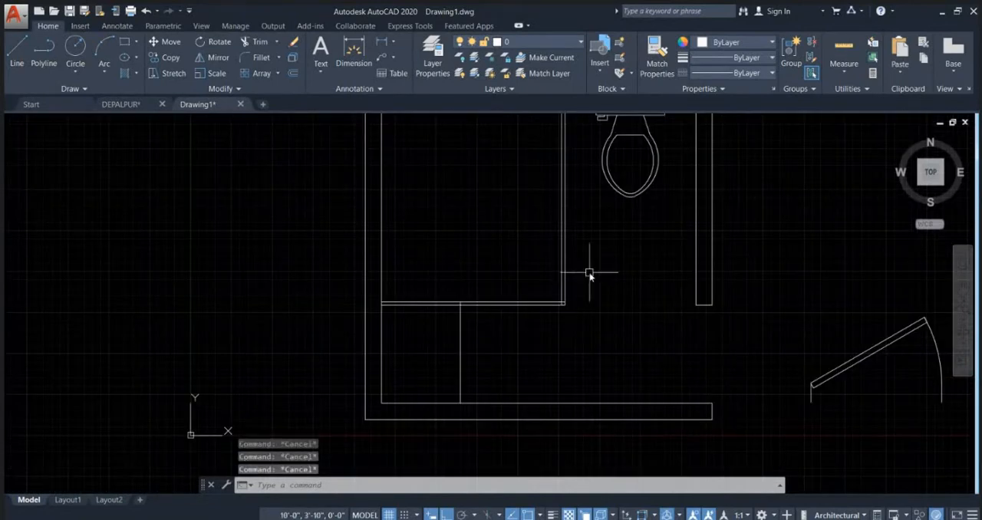
scroll(585, 271, "up", 1)
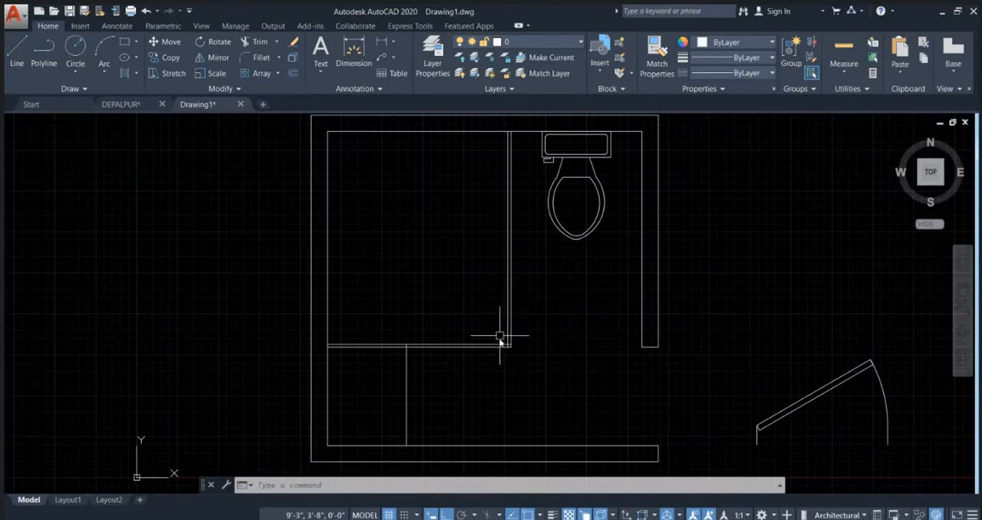
middle_click_drag(500, 336, 484, 368)
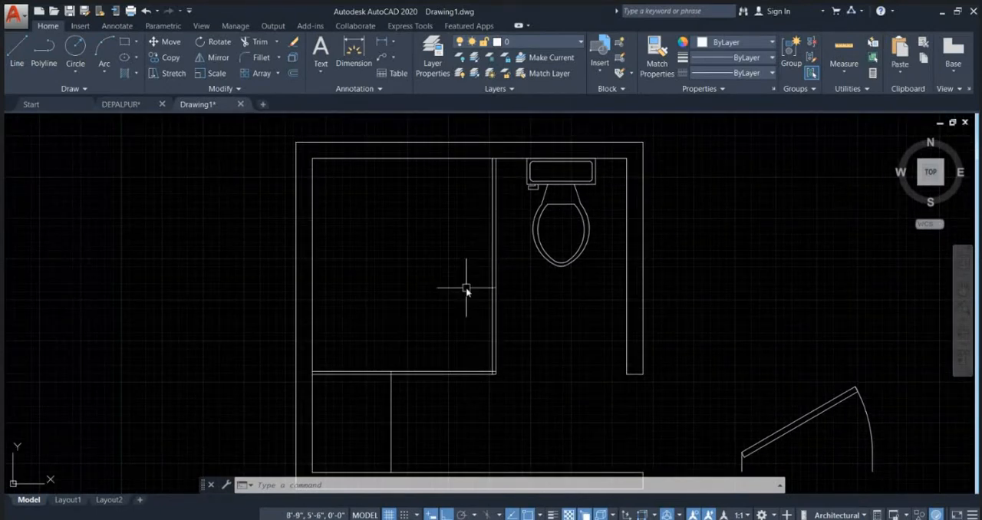
scroll(472, 307, "down", 2)
scroll(479, 345, "up", 5)
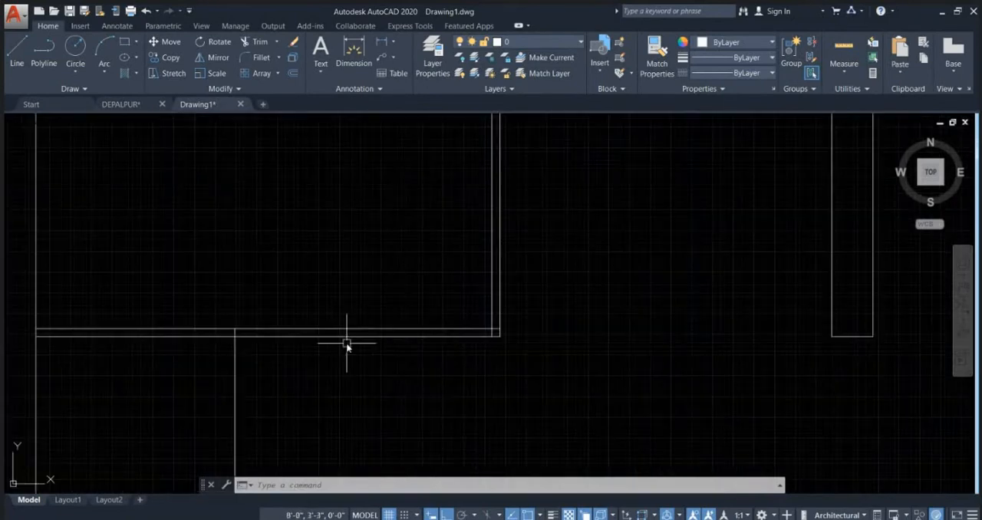
Step: Draw a polyline from the partition corner about 5" down, 2'6" to the left, and up past the horizontal partition
scroll(361, 349, "down", 3)
key("Escape")
key("Escape")
type("pl")
key("Return")
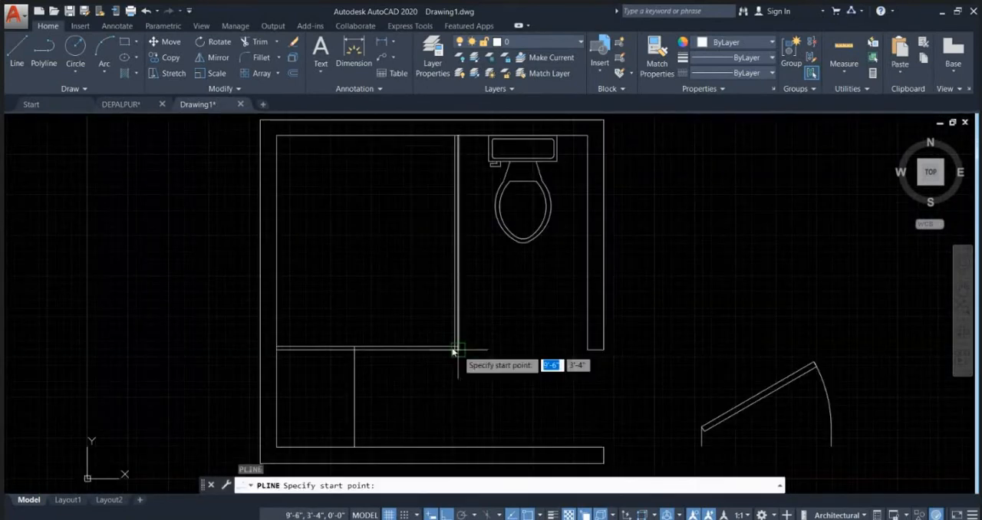
scroll(454, 352, "up", 3)
left_click(457, 349)
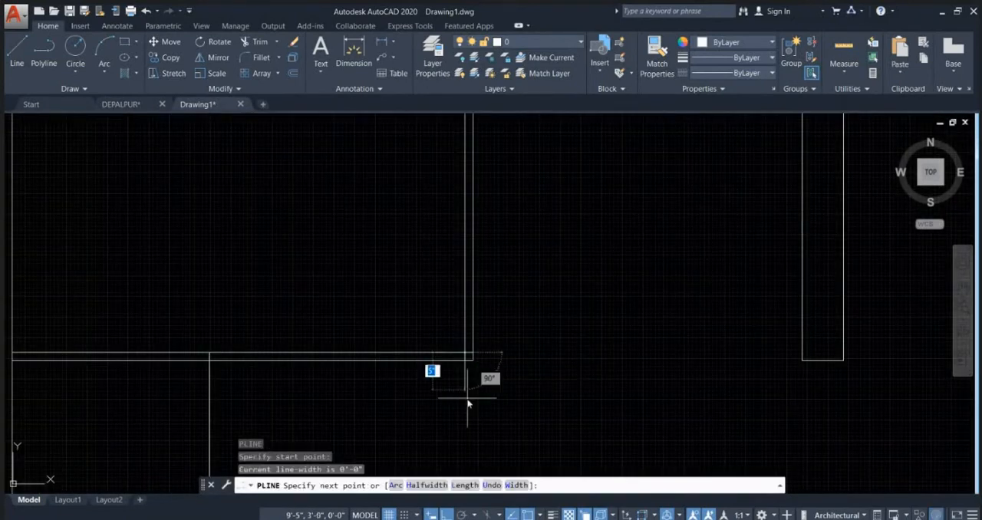
left_click(466, 399)
type("2")
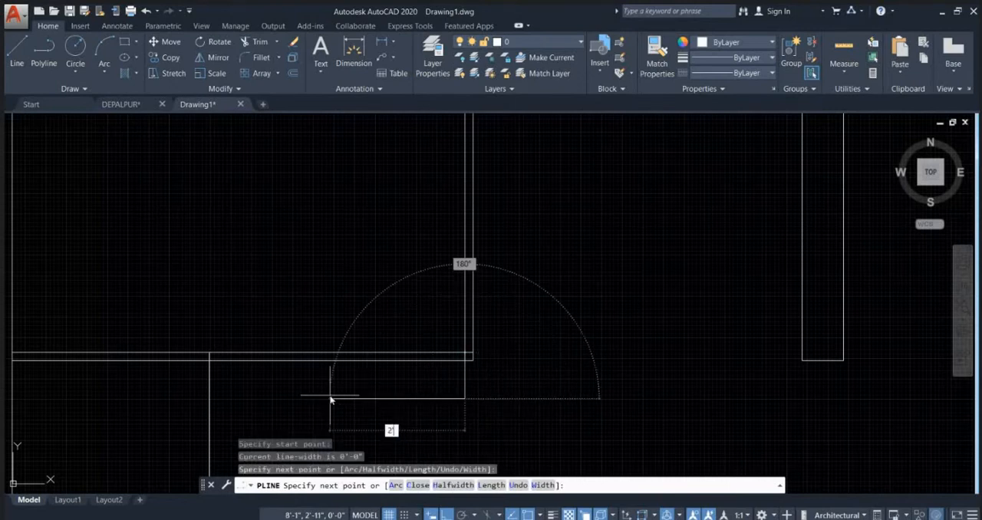
type("'6")
key("Return")
left_click(239, 285)
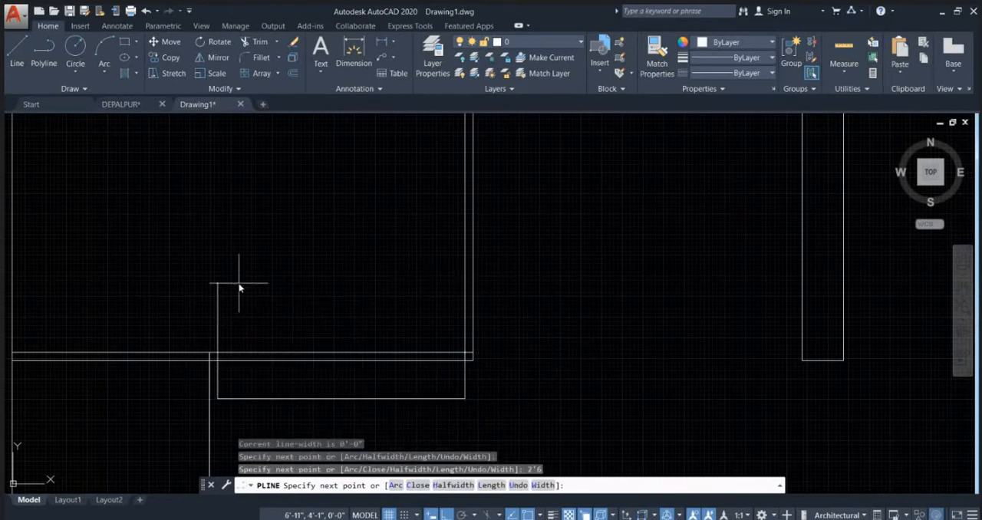
key("Escape")
scroll(403, 379, "down", 3)
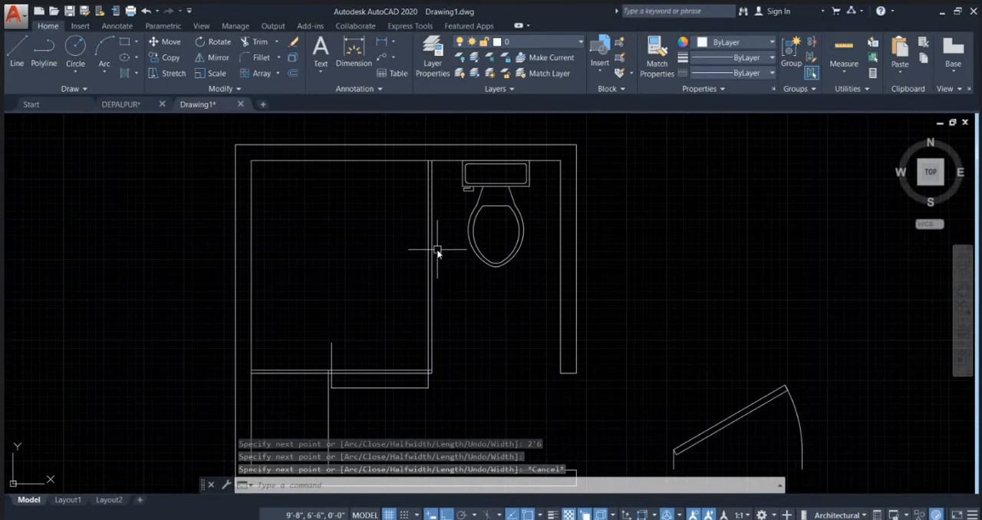
Step: Trim away the horizontal partition lines and the polyline's lower segment across the 2'6" opening
scroll(414, 307, "down", 1)
type("tr")
key("Return")
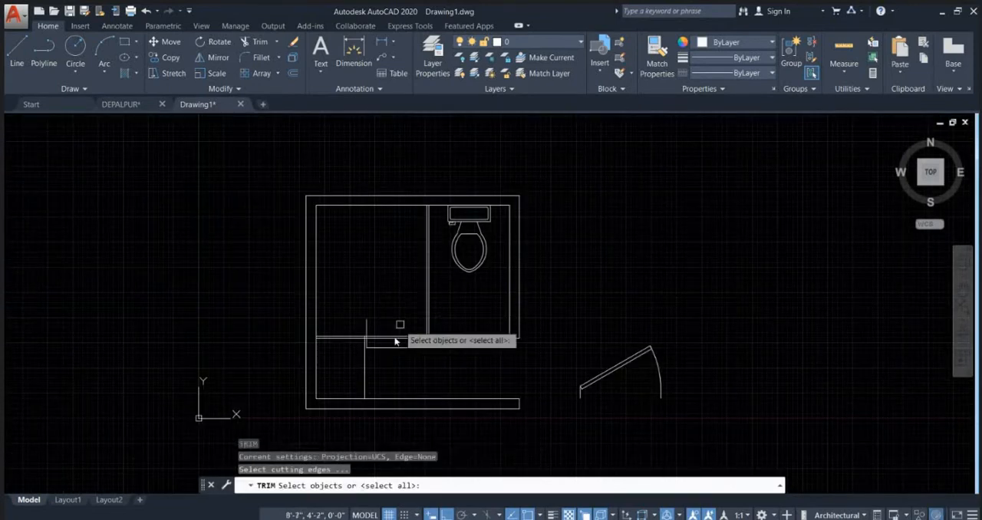
key("Return")
scroll(378, 363, "up", 1)
left_click(410, 361)
left_click(386, 276)
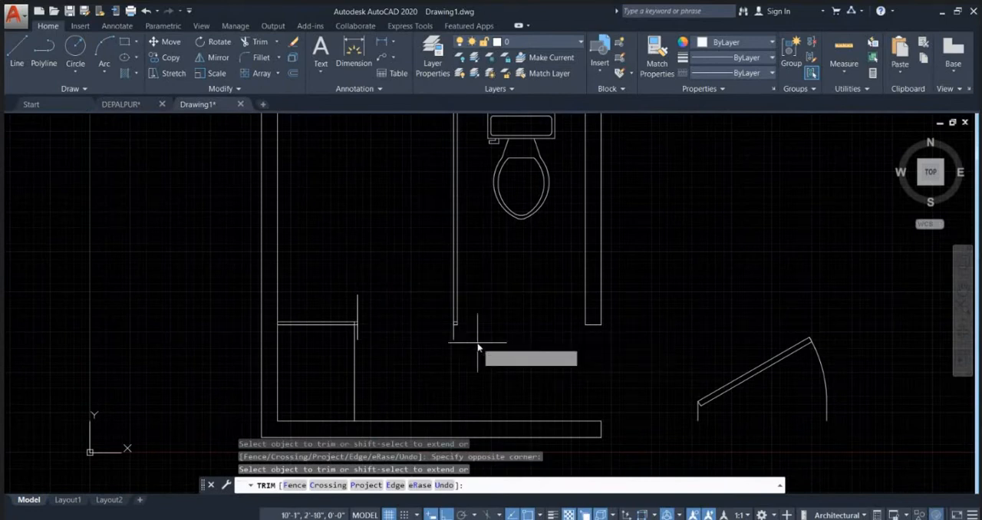
Step: Trim off the polyline ends projecting below and above the partition on both sides of the opening
left_click(477, 337)
scroll(367, 331, "up", 2)
left_click(341, 324)
left_click(353, 285)
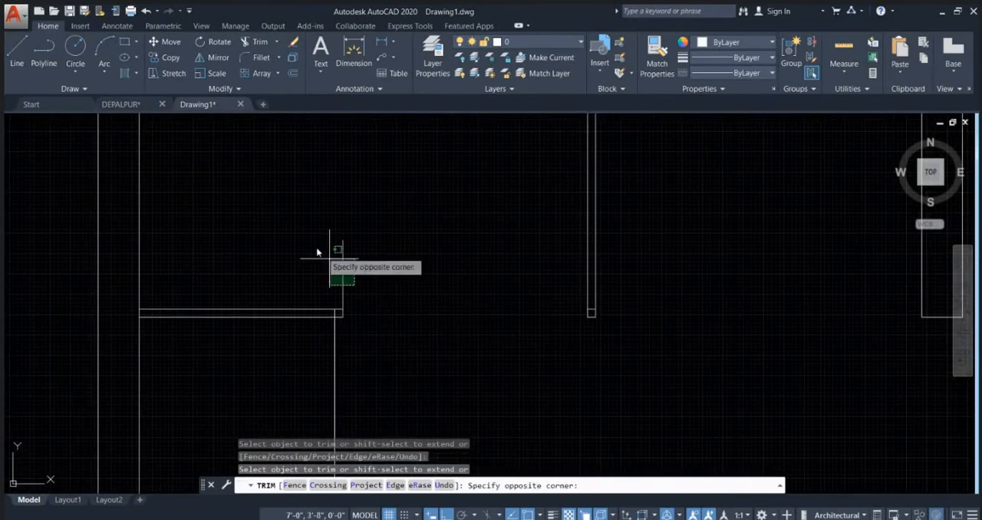
left_click(325, 257)
key("Escape")
scroll(472, 322, "down", 2)
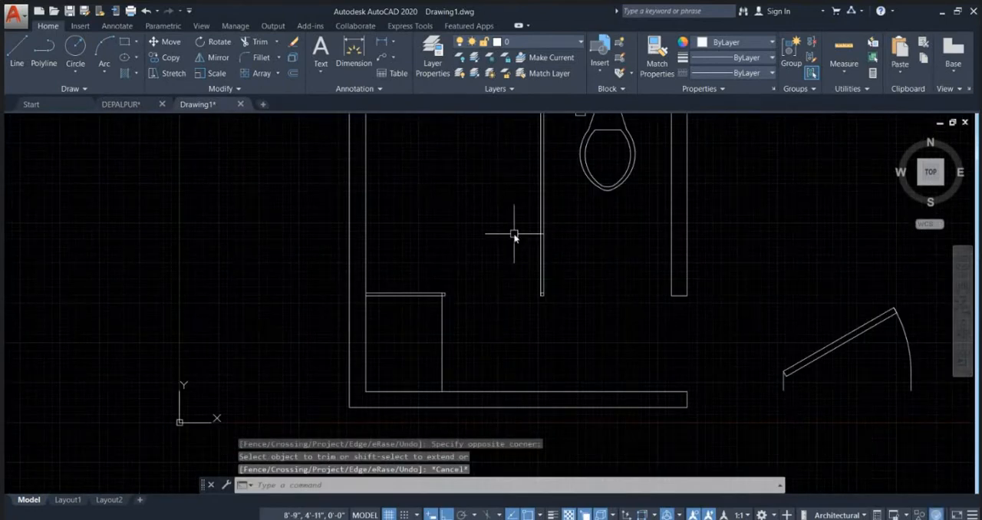
Step: Align the door block with the right wall's opening, matching its base ends to the outer opening corners and scaling it to the alignment points
middle_click_drag(514, 236, 448, 319)
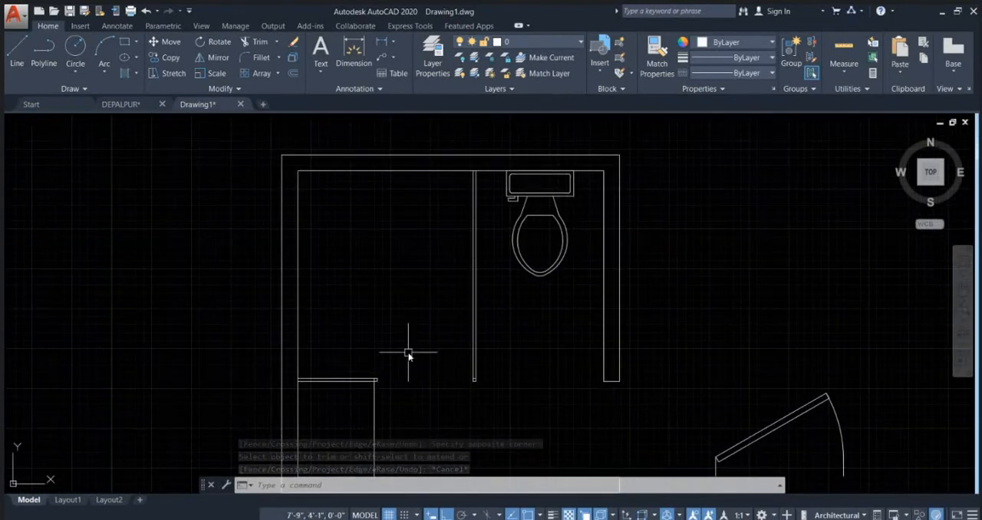
scroll(447, 265, "down", 4)
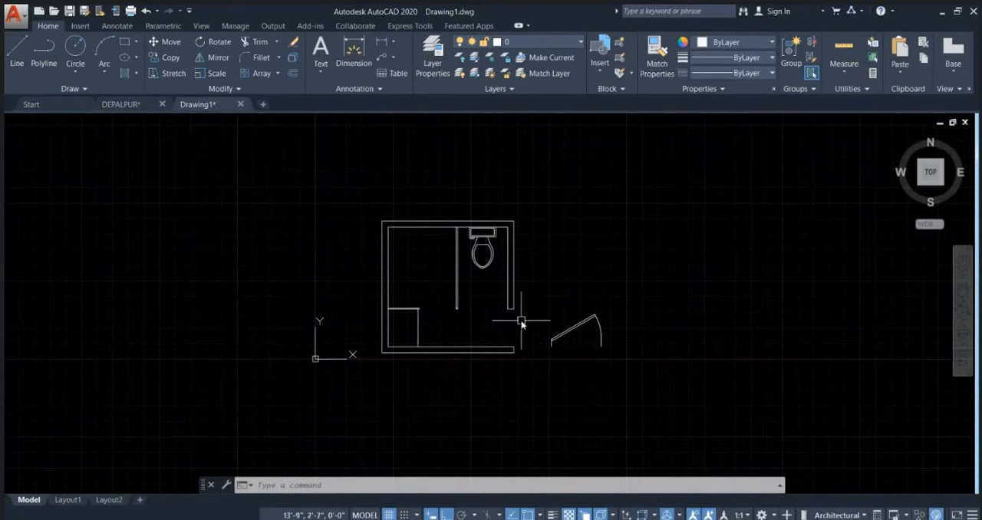
scroll(572, 333, "up", 5)
left_click(598, 327)
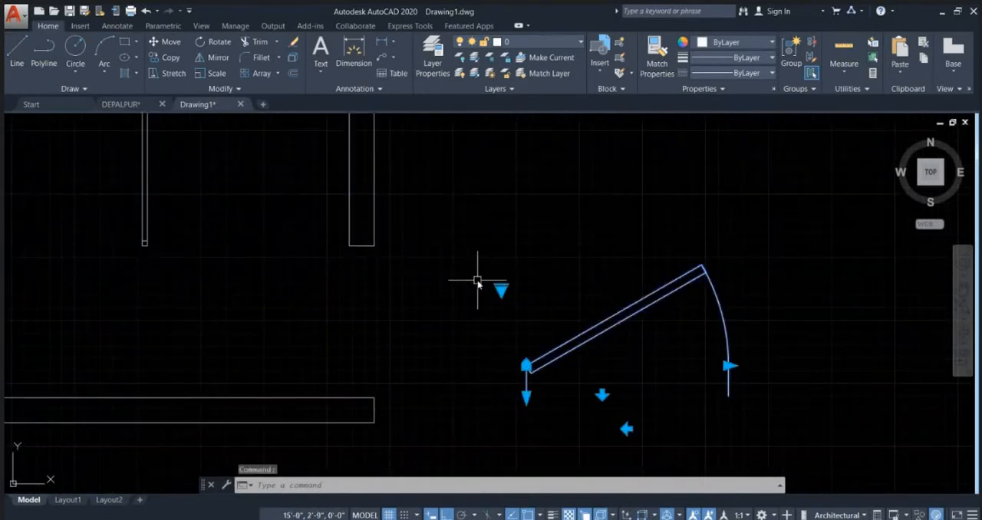
type("al")
key("Return")
scroll(478, 282, "down", 2)
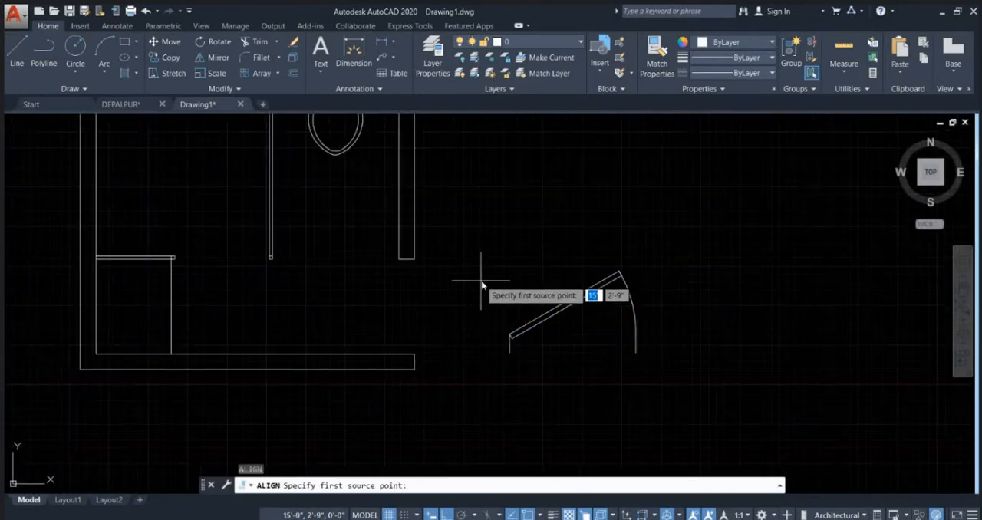
left_click(510, 352)
left_click(415, 354)
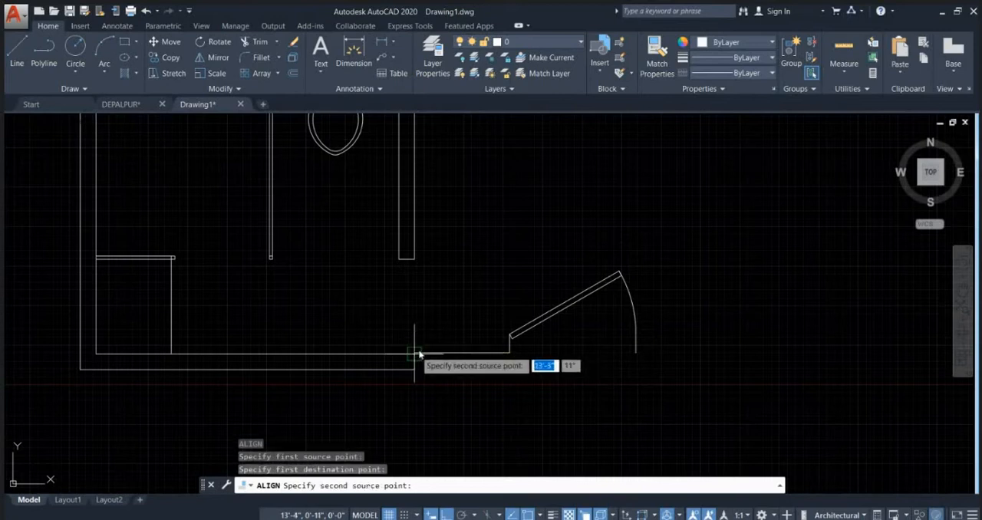
left_click(635, 352)
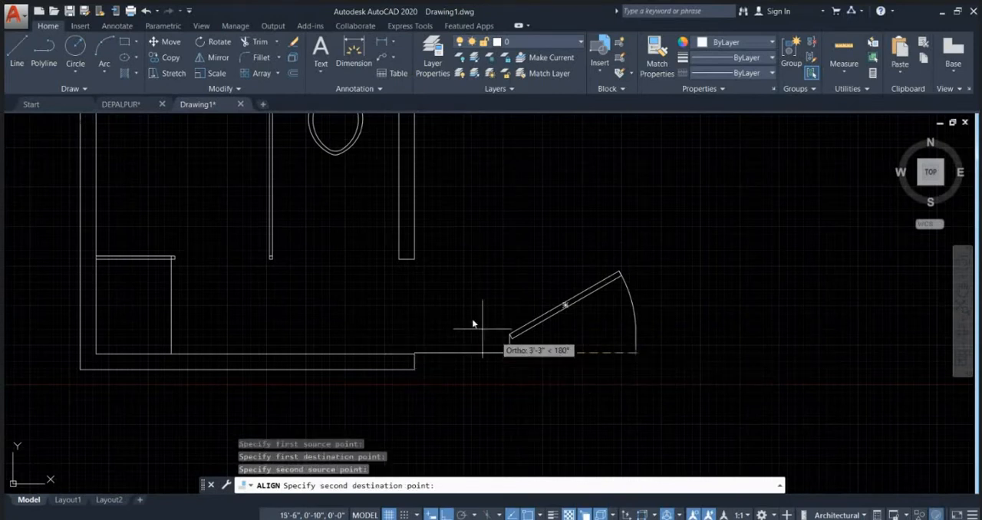
left_click(415, 260)
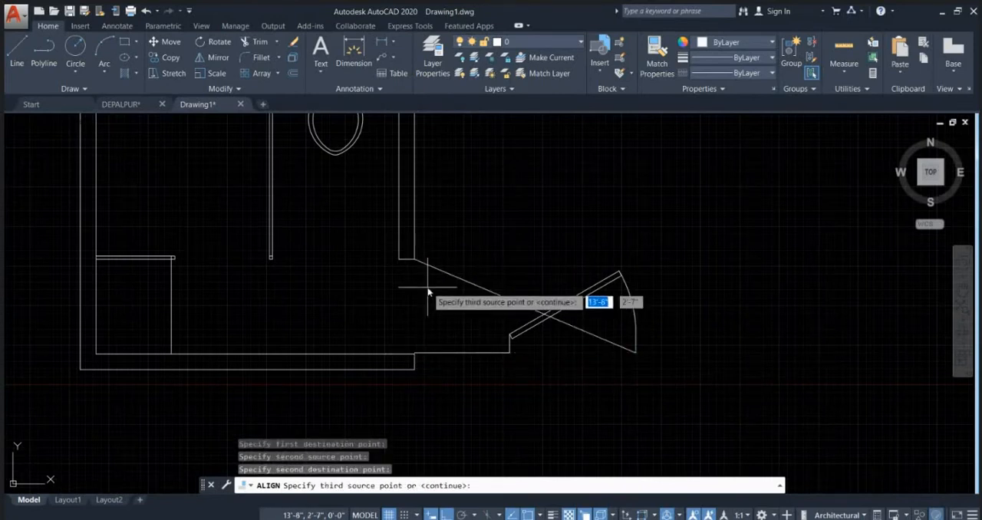
key("Return")
type("y")
key("Return")
Step: Finish aligning the door block and set its opening angle to 90º
left_click(370, 299)
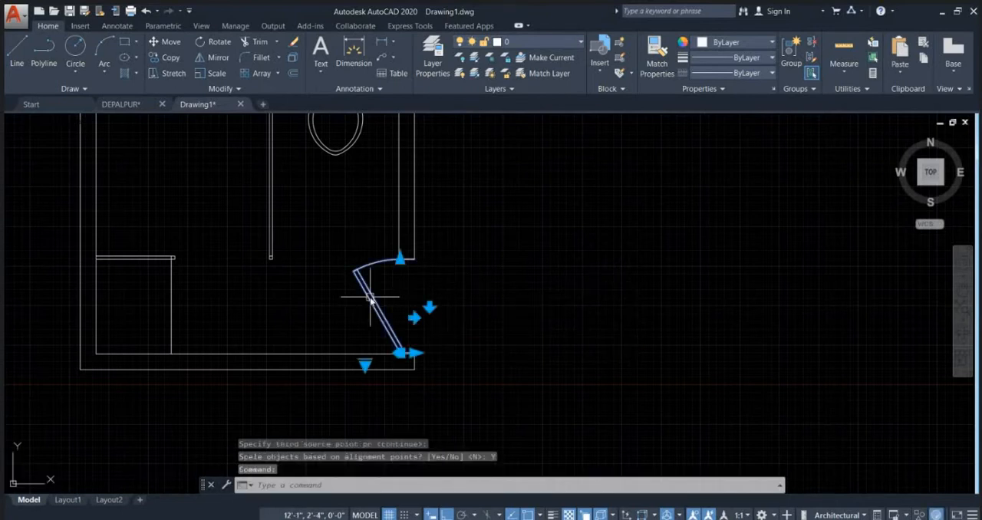
left_click(365, 366)
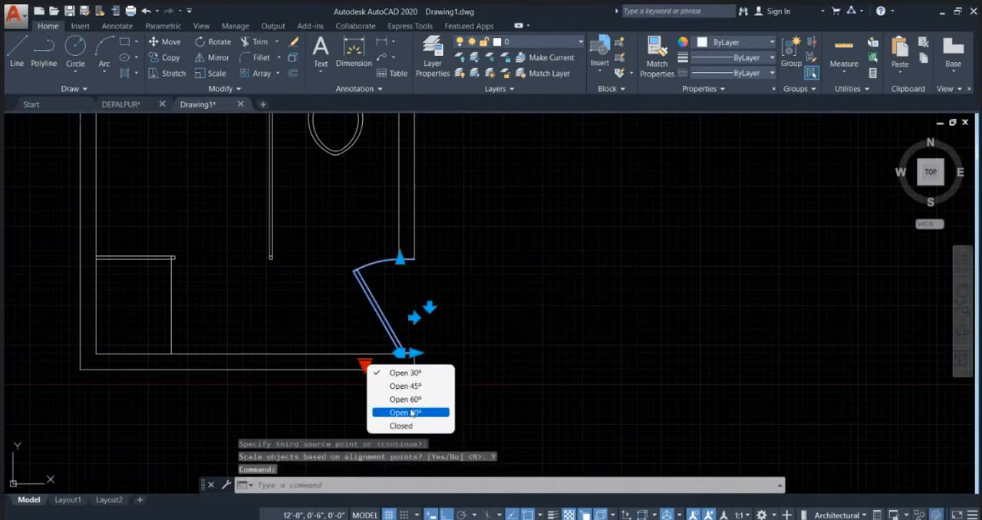
left_click(412, 413)
key("Escape")
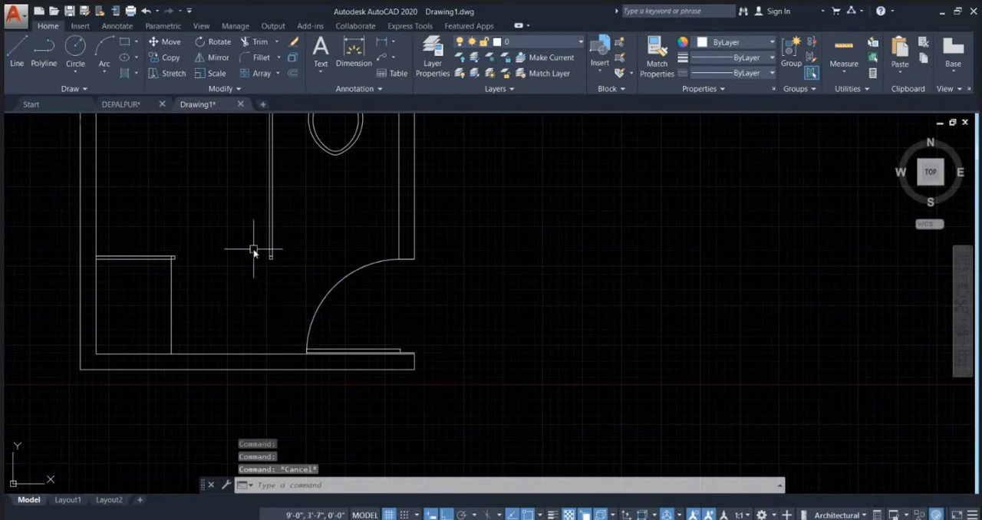
scroll(390, 253, "down", 2)
middle_click_drag(401, 252, 488, 353)
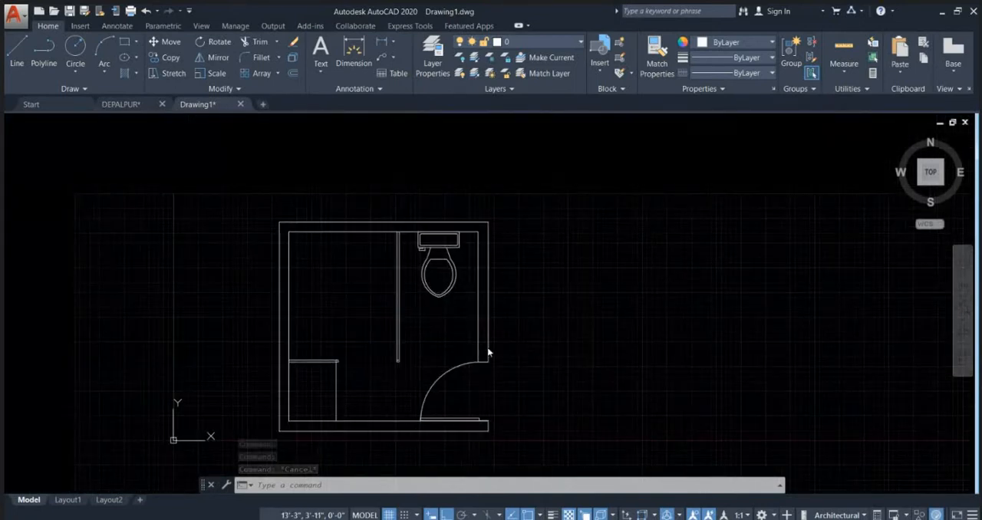
key("Escape")
key("Escape")
scroll(577, 197, "down", 1)
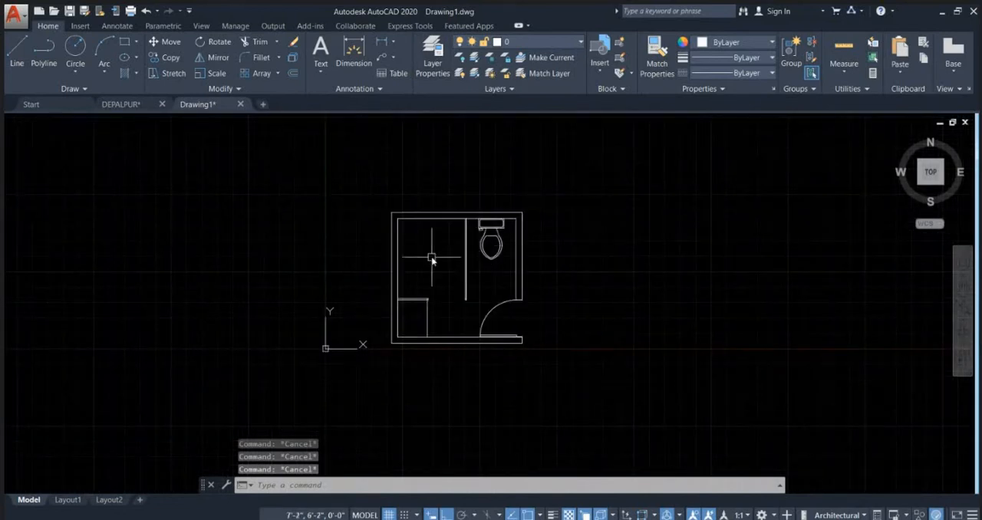
scroll(431, 258, "up", 2)
scroll(412, 353, "up", 4)
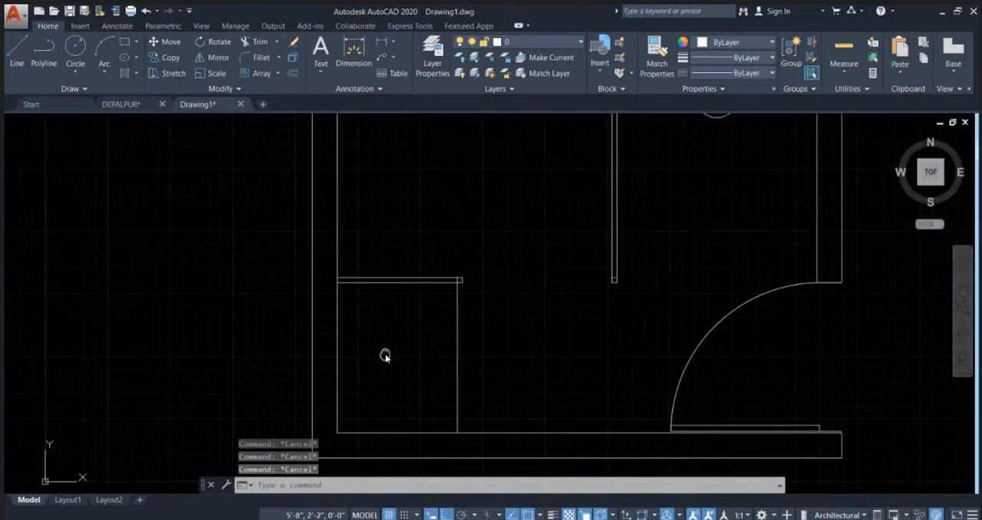
middle_click_drag(385, 355, 390, 315)
left_click(372, 271)
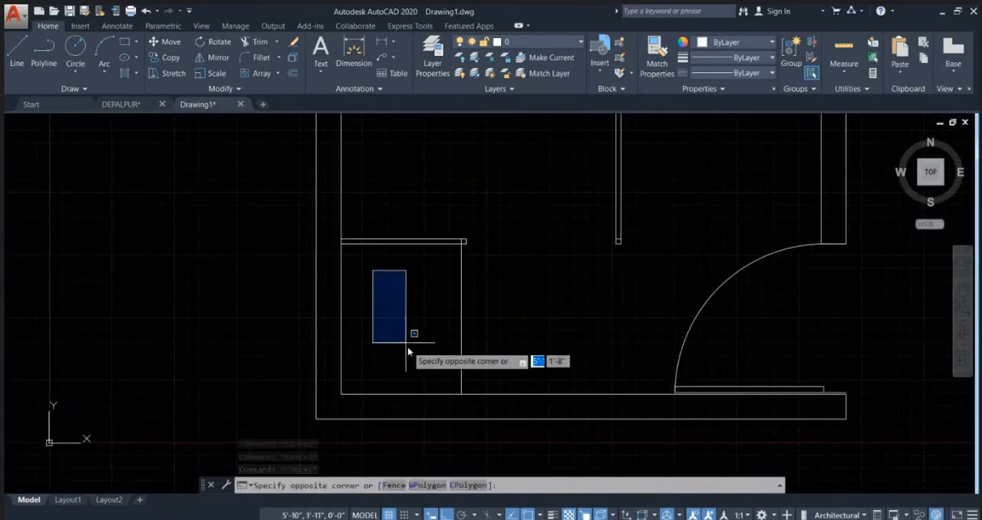
left_click(408, 350)
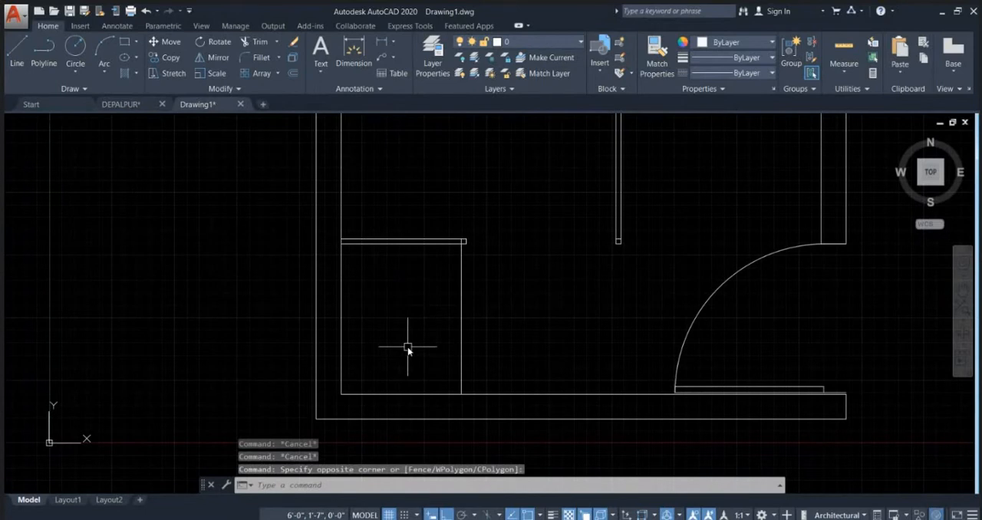
Step: Switch to Chrome and search in a new tab for "wash basin cad block free download"
left_click(572, 460)
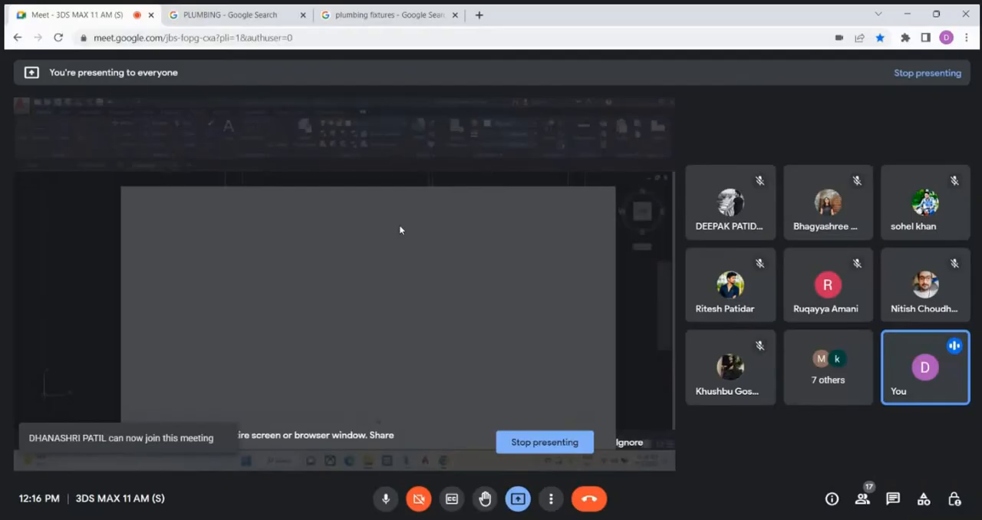
left_click(480, 16)
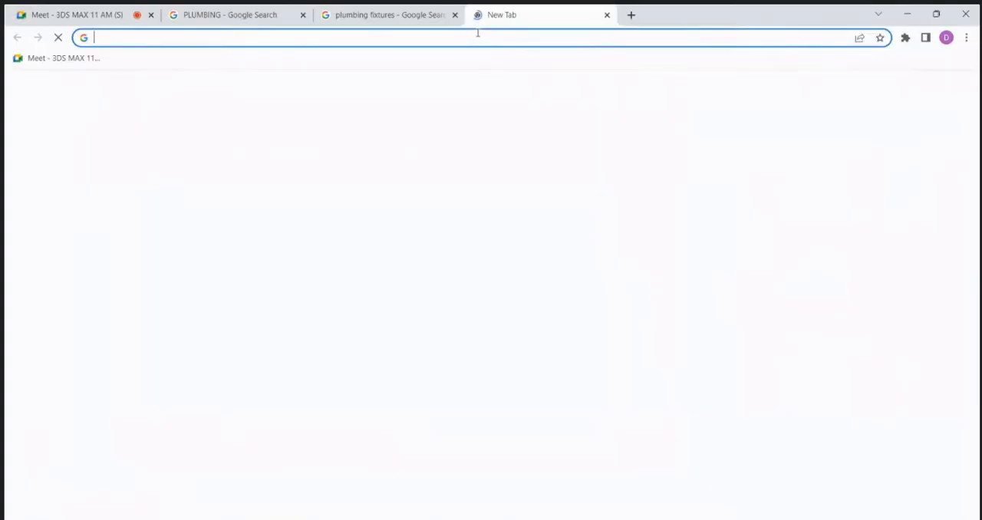
left_click(471, 37)
type("WASH BA")
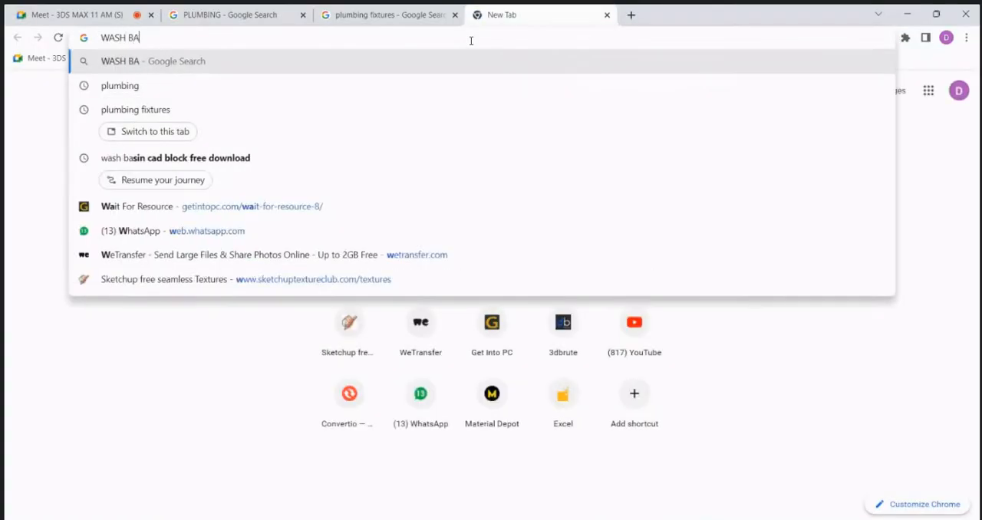
type("SIN CAD")
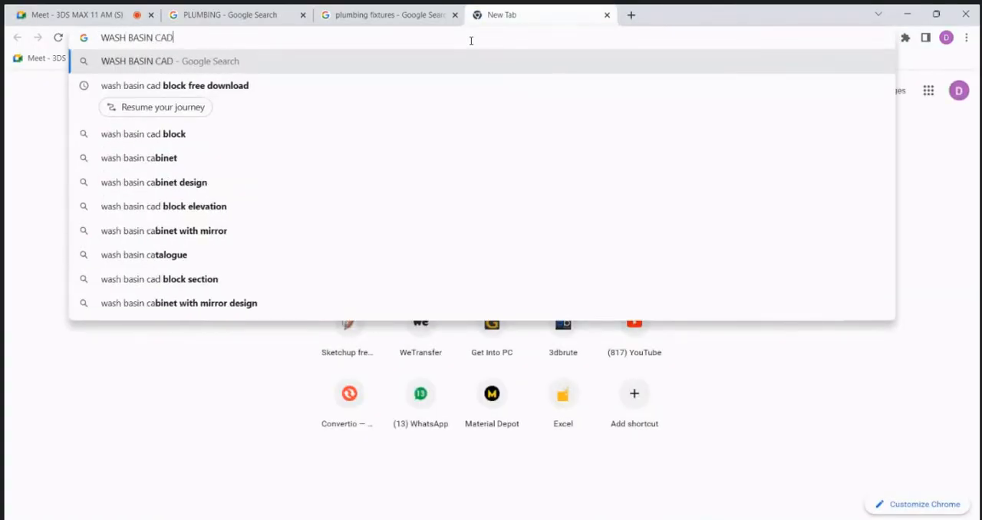
left_click(320, 86)
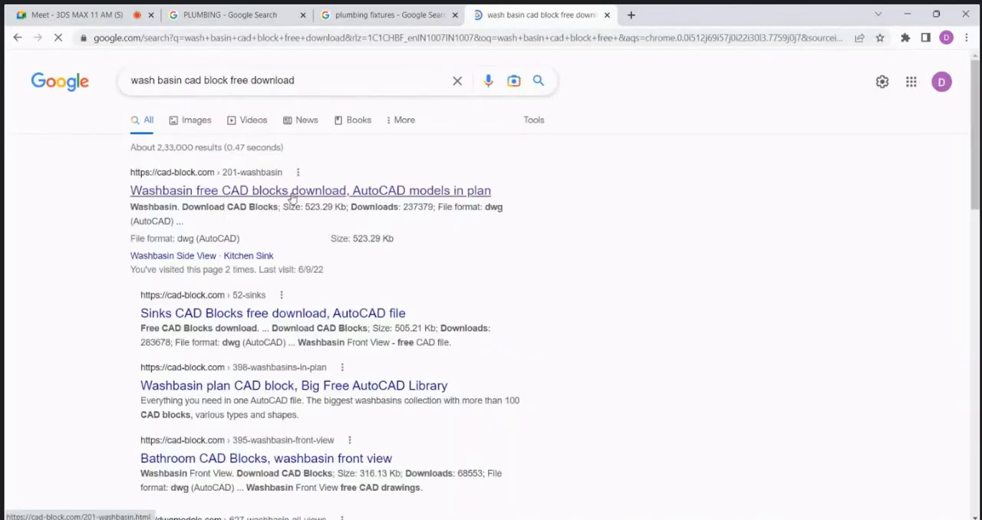
Step: Download the Washbasin CAD blocks from cad-block.com and open washbasin.dwg in AutoCAD
left_click(291, 196)
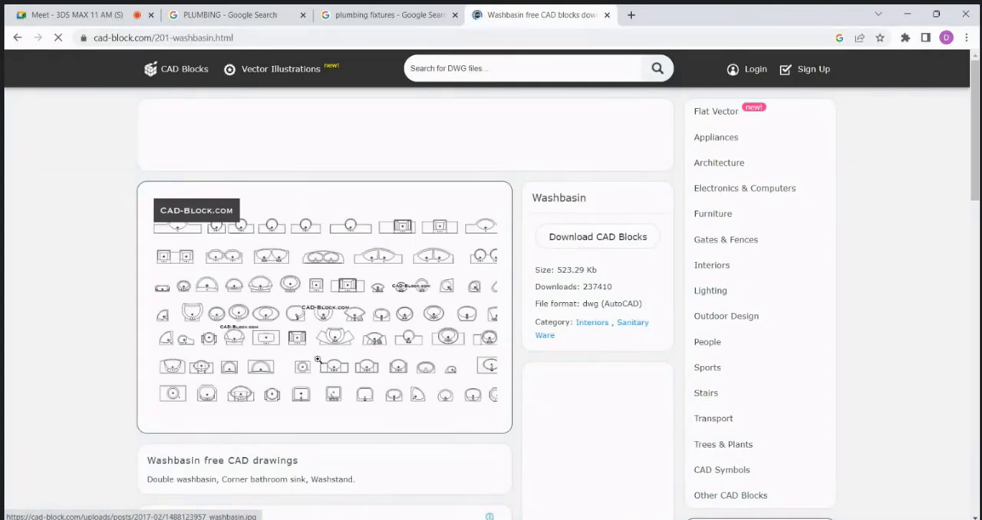
left_click(641, 243)
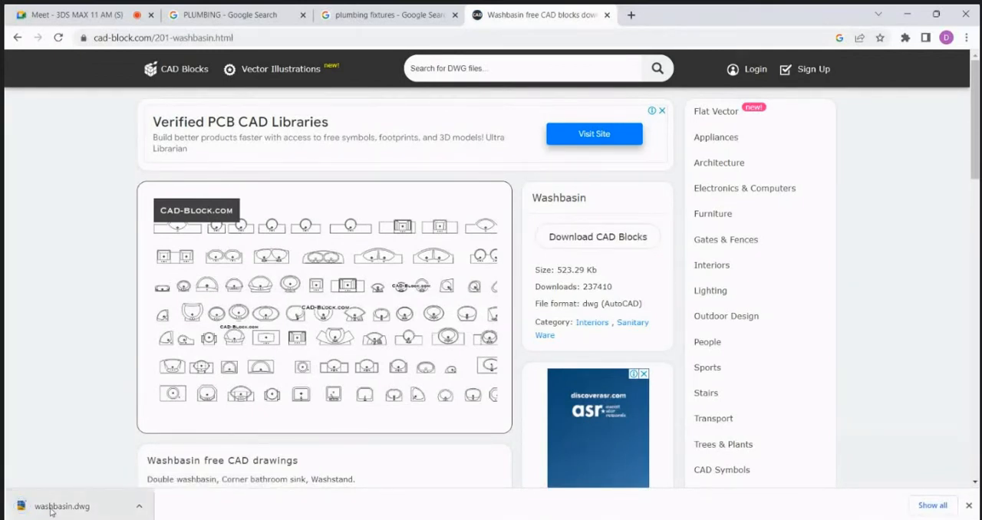
left_click(51, 508)
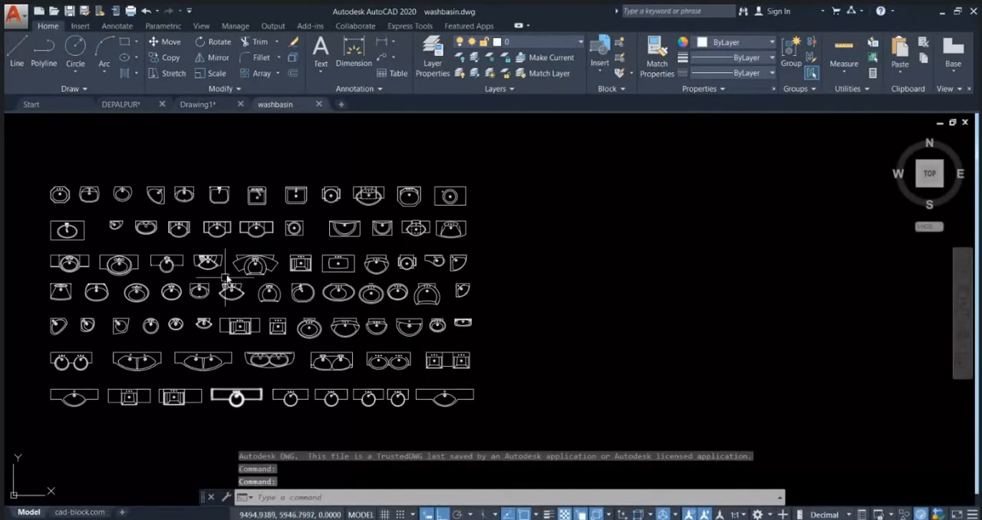
Step: Copy the oval washbasin with the rectangular counter at the start of the second row of basins
scroll(175, 219, "up", 5)
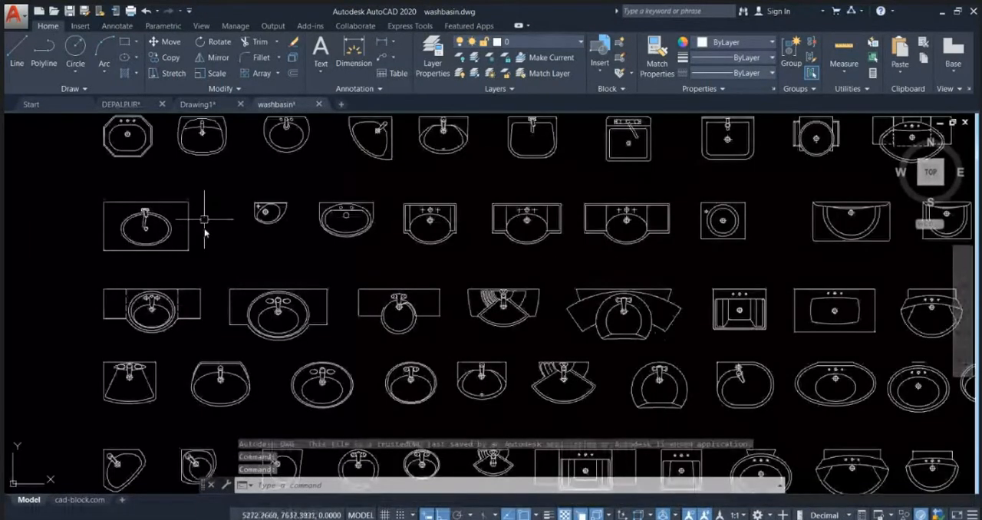
scroll(204, 219, "down", 1)
scroll(207, 211, "up", 5)
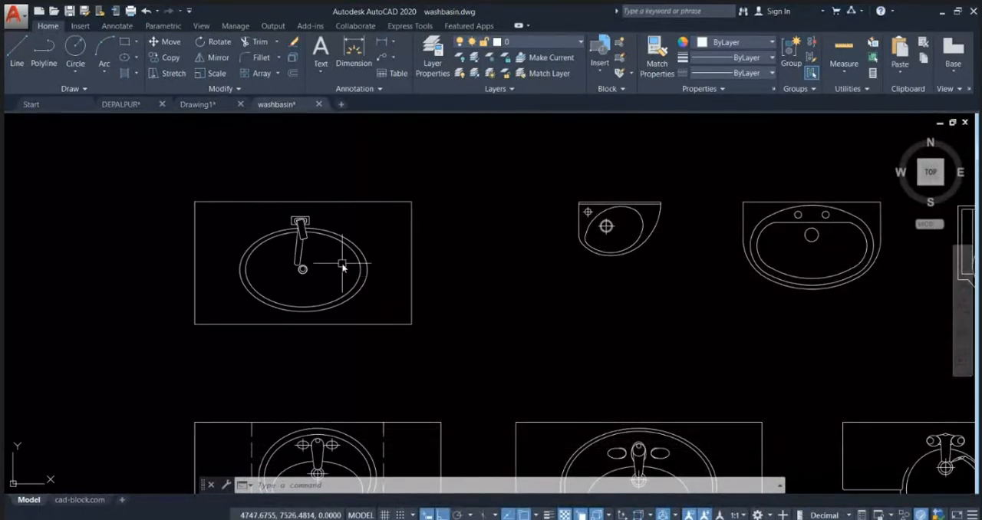
scroll(342, 265, "down", 2)
left_click(408, 326)
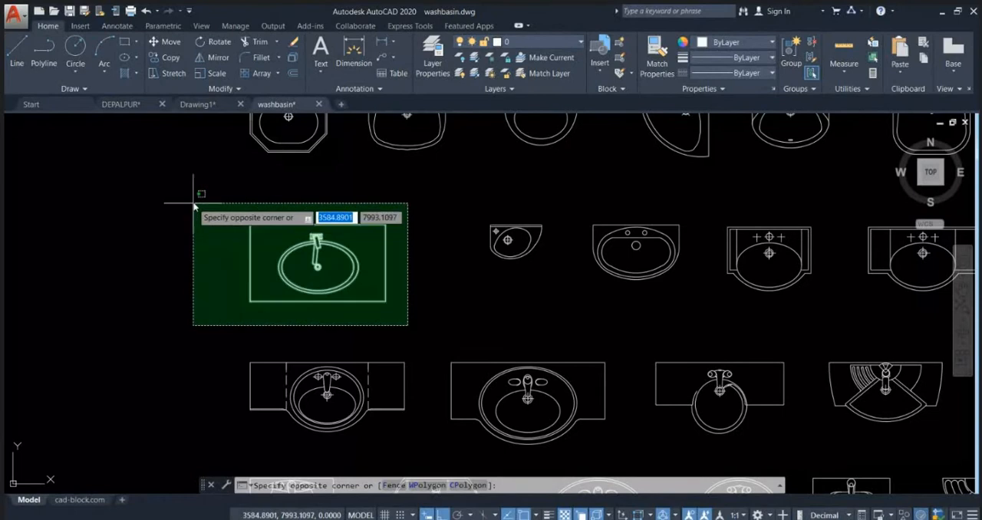
left_click(193, 203)
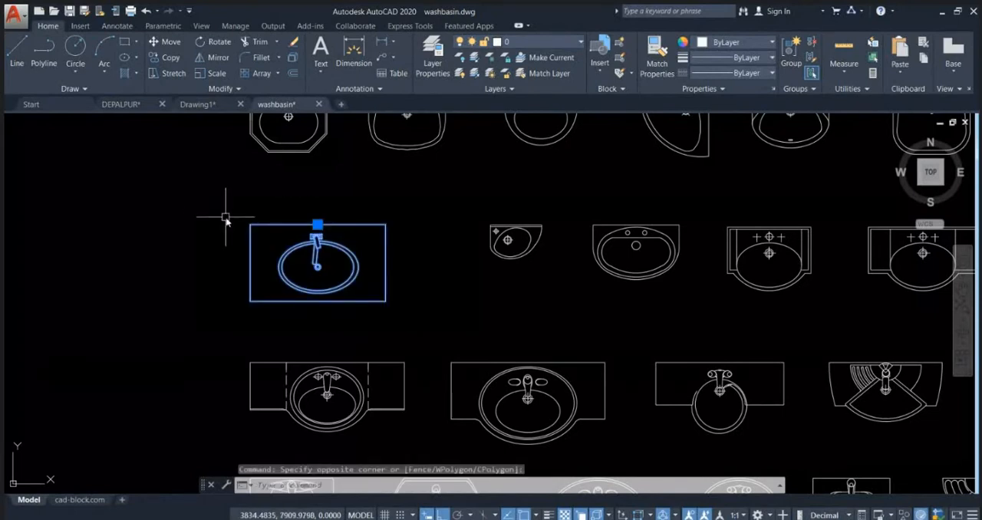
Step: Paste the washbasin block into Drawing1 at a free spot beside the bathroom plan
left_click(189, 106)
key("ctrl+v")
scroll(310, 282, "down", 3)
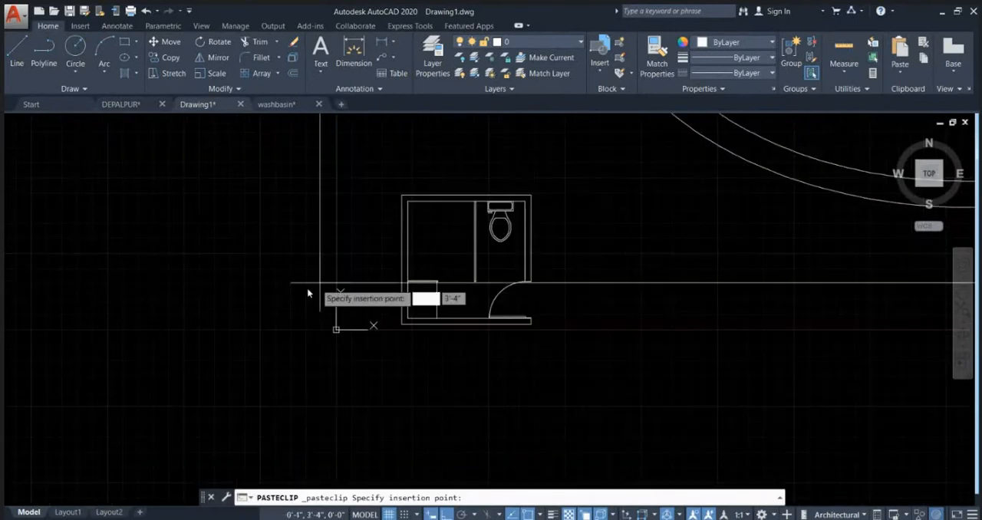
middle_click_drag(689, 197, 494, 290)
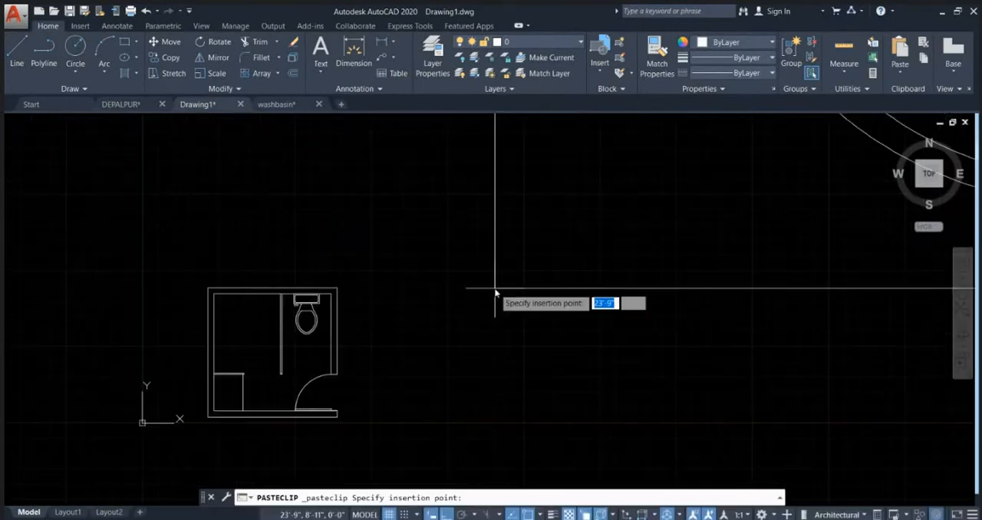
key("Escape")
scroll(407, 330, "down", 4)
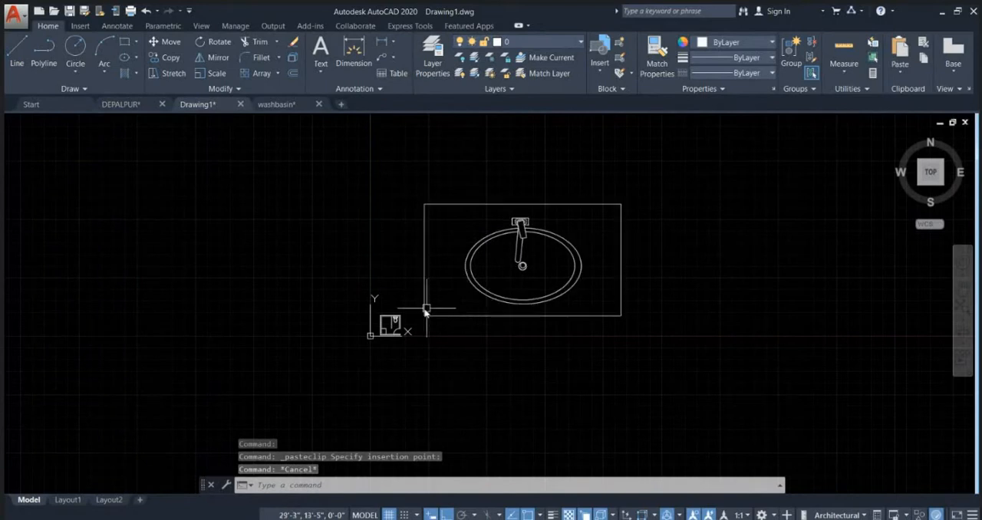
Step: Measure the length of the pasted washbasin counter's upper edge from corner to corner
type("di")
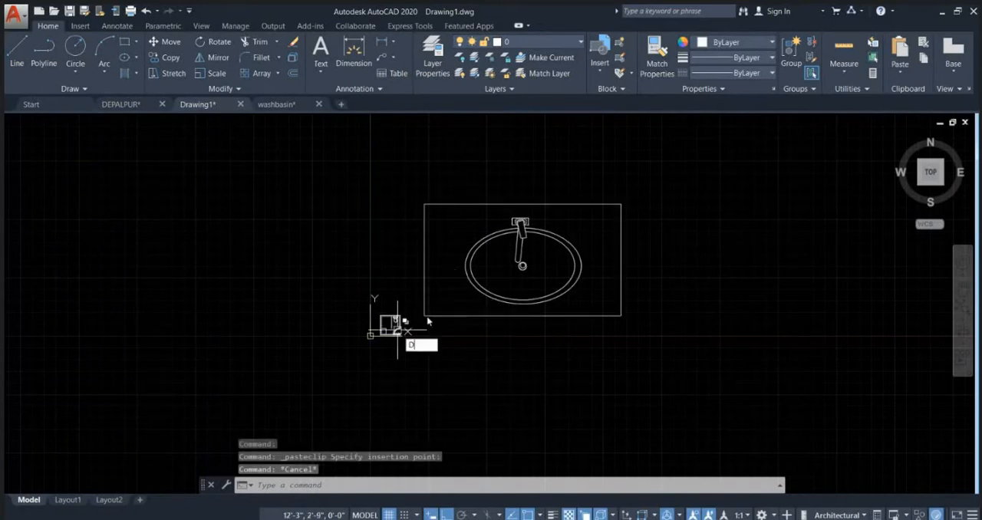
key("Return")
left_click(422, 204)
key("Escape")
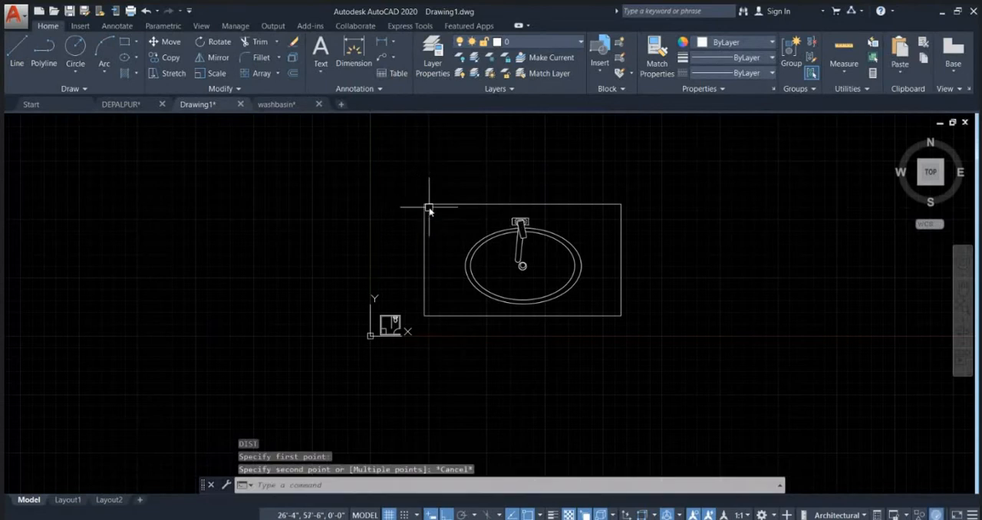
key("Return")
left_click(423, 204)
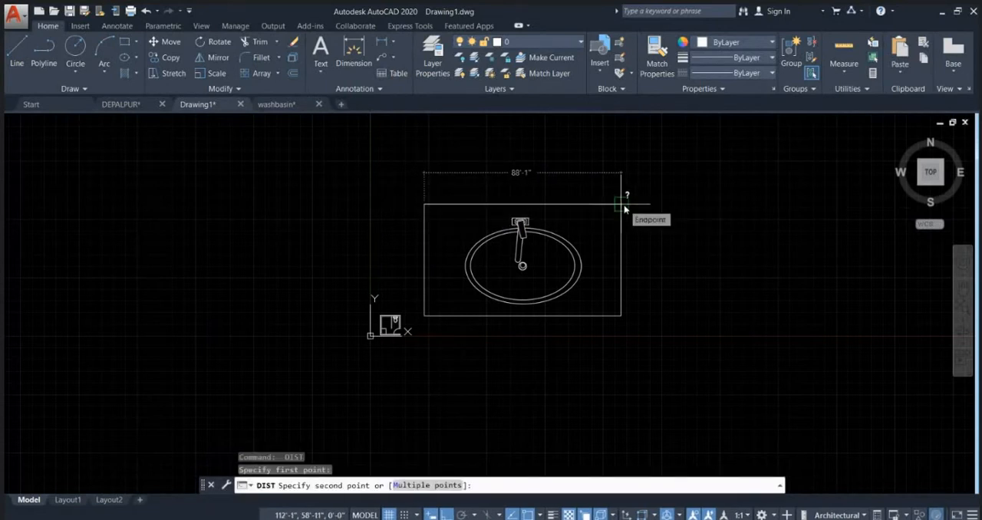
key("Escape")
Step: Draw a 2'6" horizontal reference line above the washbasin block
scroll(389, 328, "up", 10)
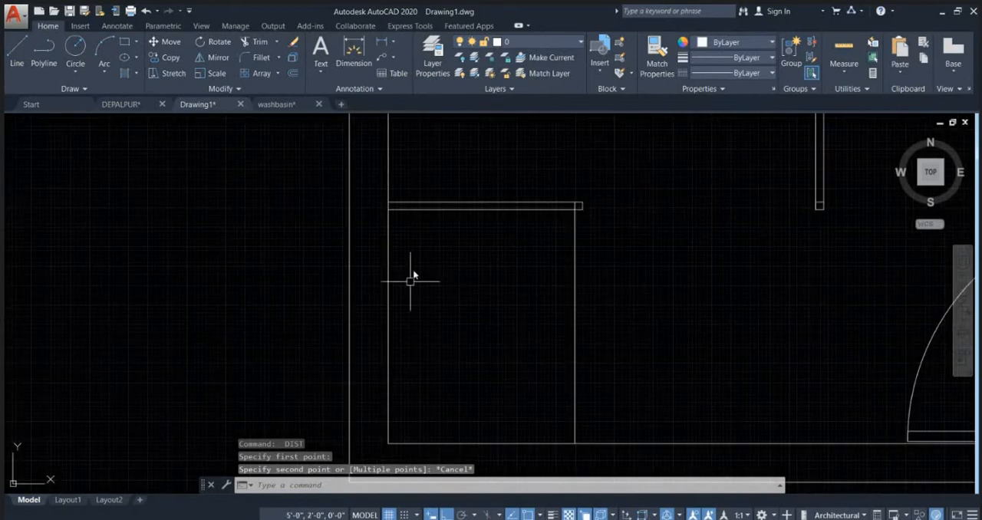
scroll(336, 311, "down", 15)
type("l")
key("Return")
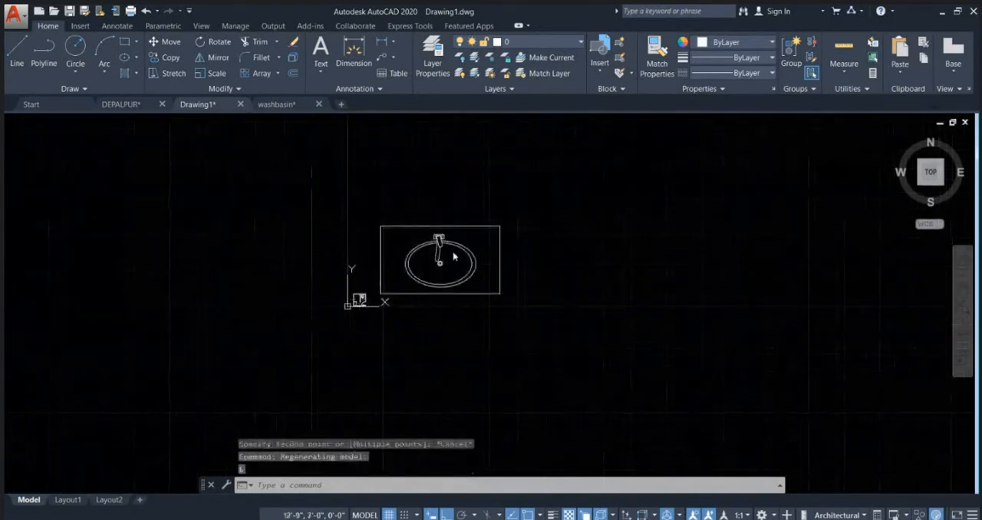
scroll(444, 197, "up", 3)
left_click(405, 205)
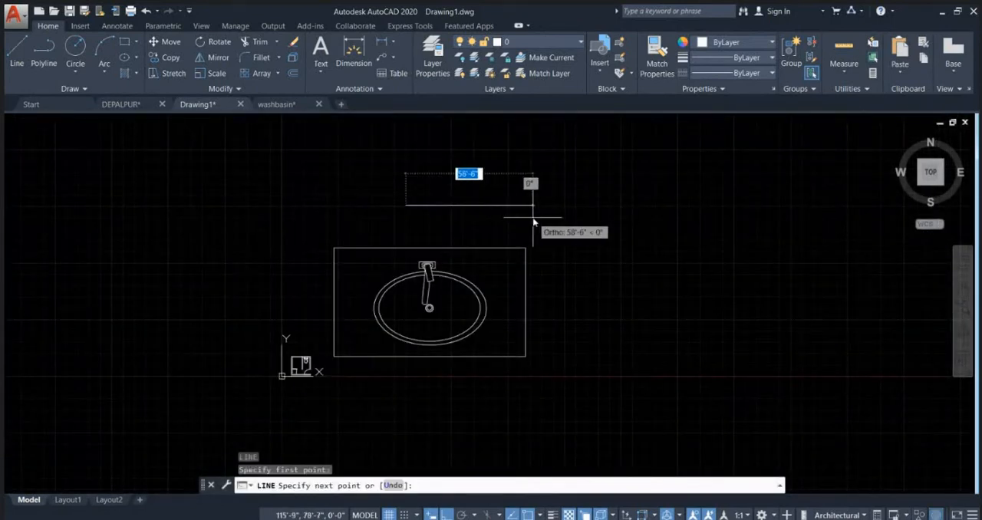
type("2'6")
key("Return")
key("Escape")
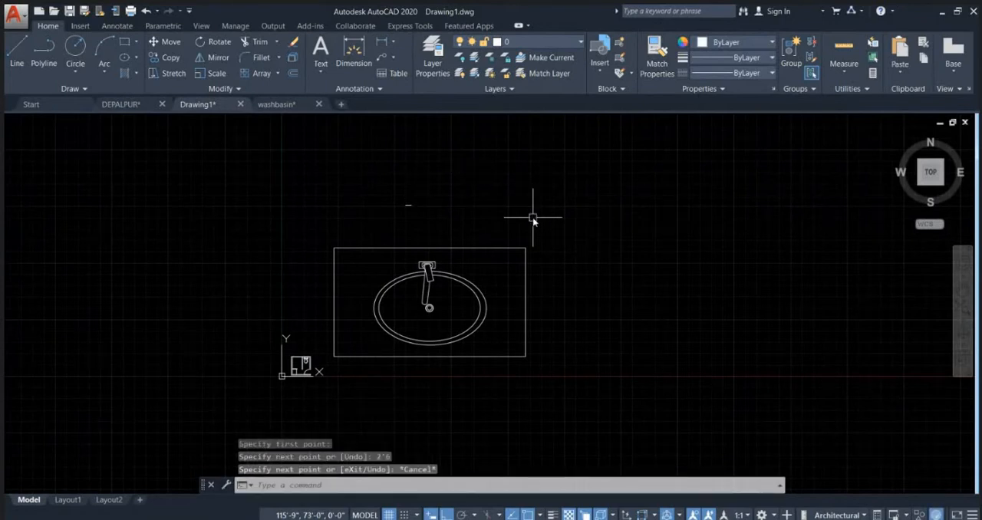
Step: Align the washbasin block's upper edge to the endpoints of the 2'6" reference line, scaling the block to the alignment points
left_click(538, 318)
left_click(517, 309)
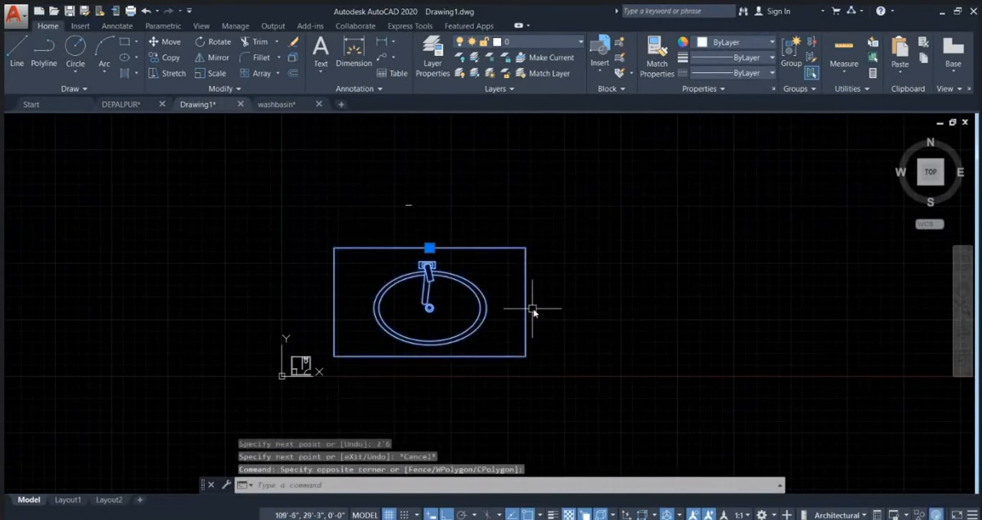
type("AL")
key("Return")
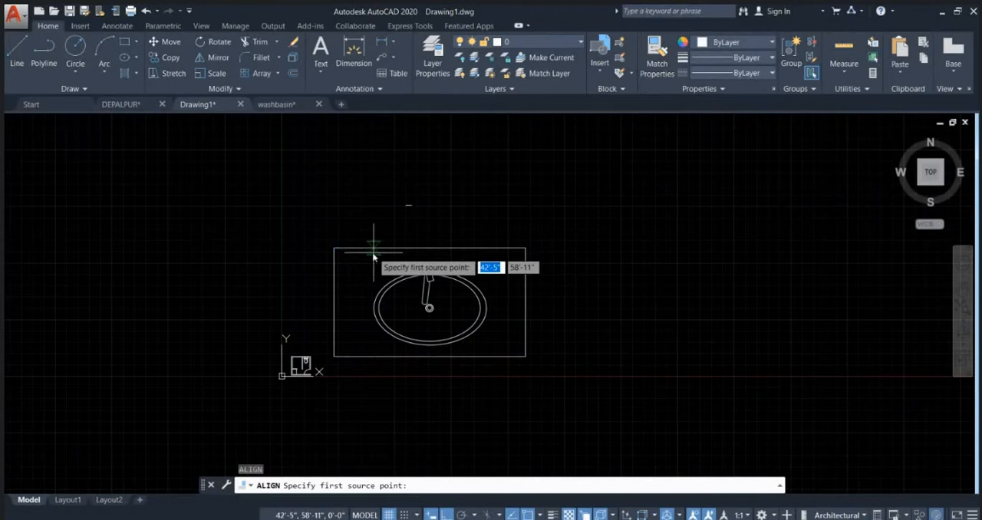
left_click(334, 248)
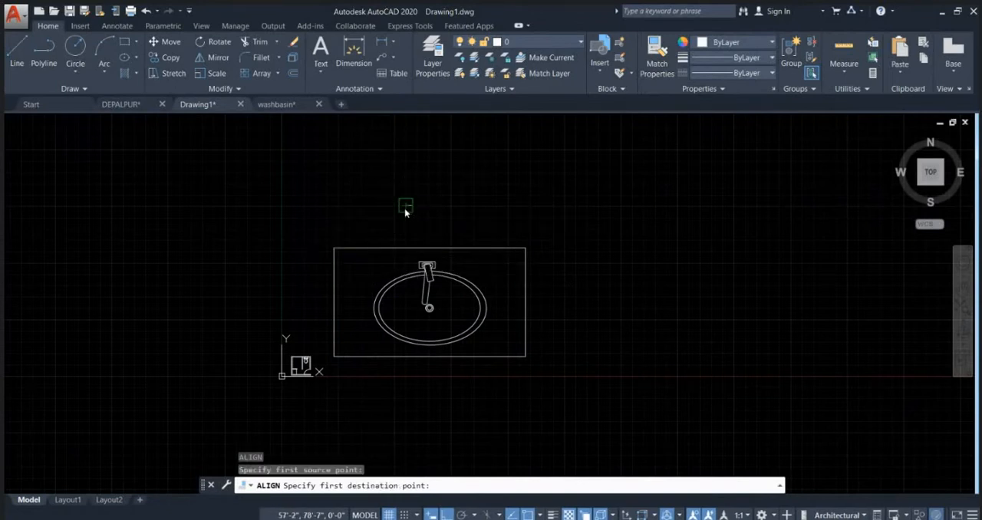
left_click(410, 205)
left_click(526, 248)
scroll(480, 216, "up", 3)
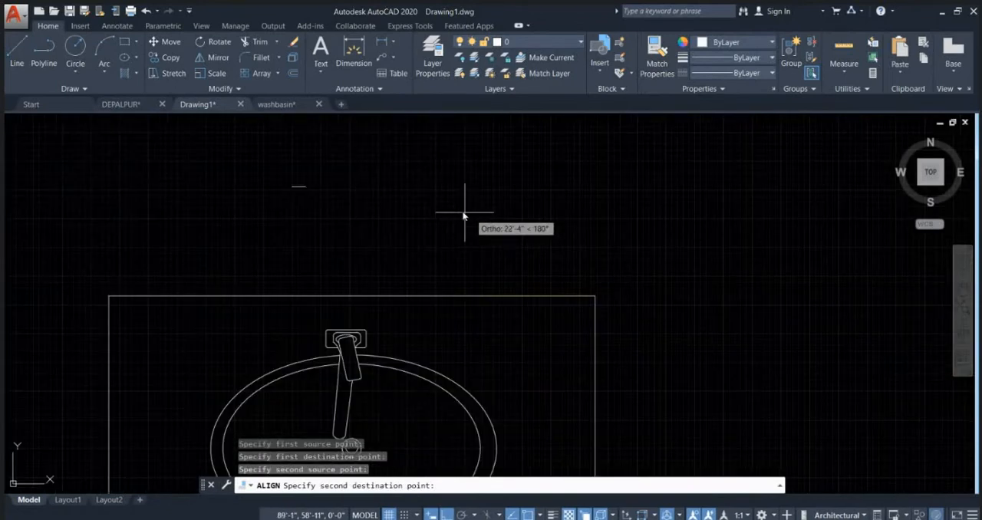
left_click(305, 187)
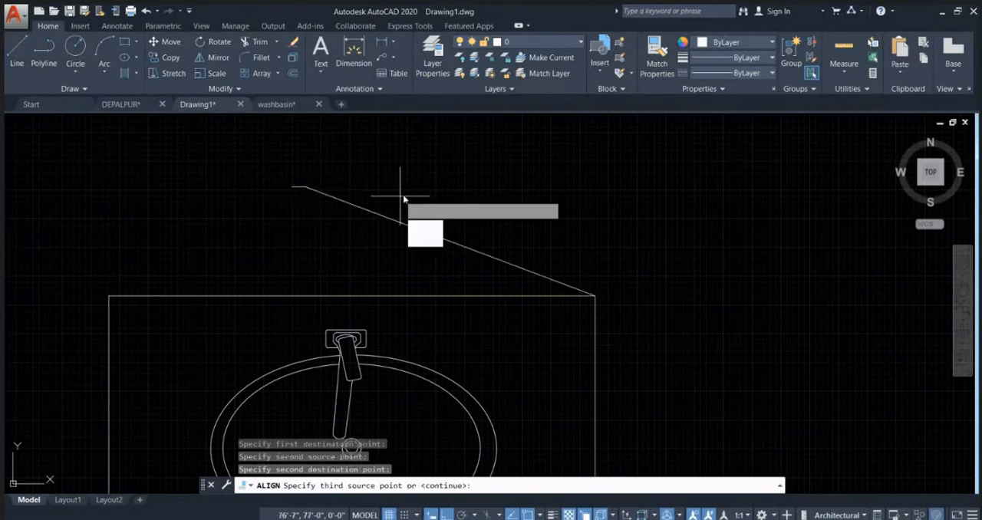
key("Return")
left_click(428, 226)
scroll(302, 176, "up", 5)
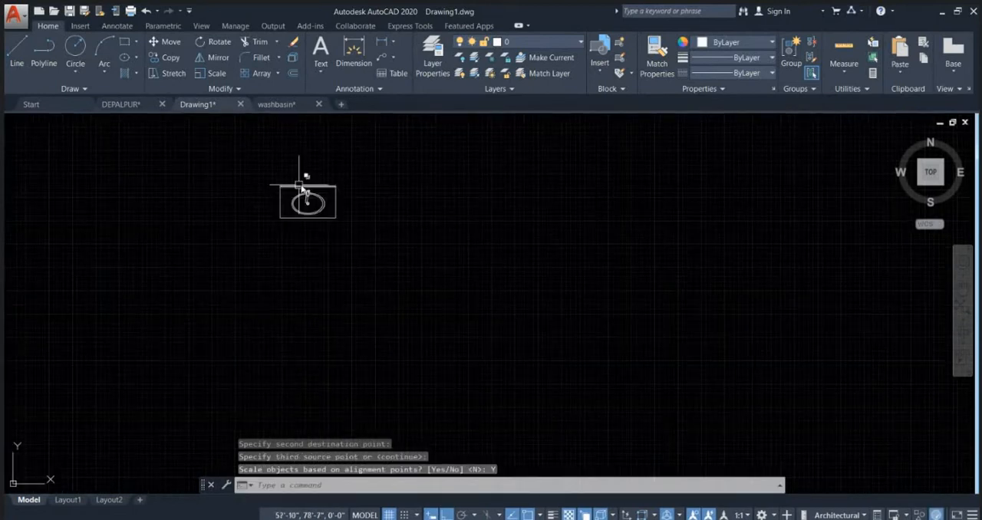
Step: Rotate the washbasin block and its reference line 90° counterclockwise so the faucet side faces left
left_click_drag(453, 325, 178, 170)
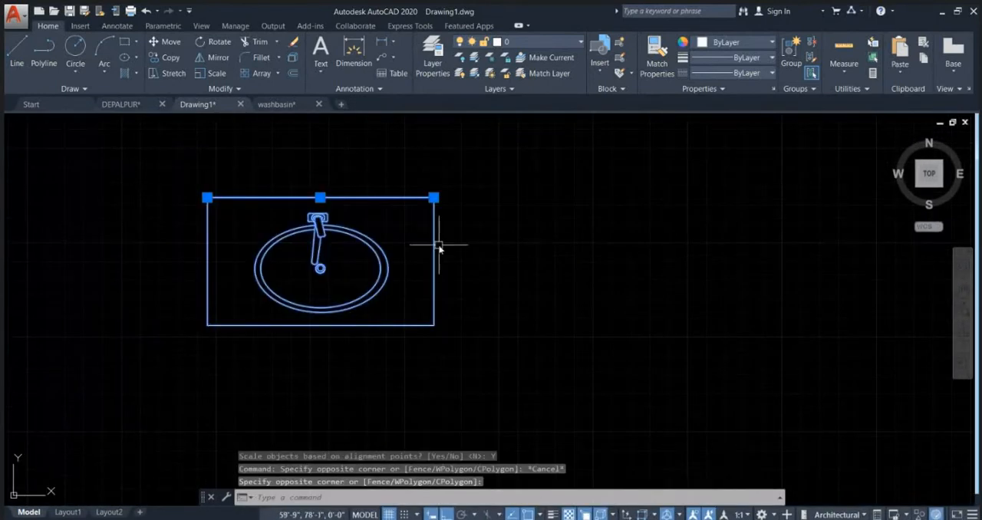
key("Return")
left_click(464, 257)
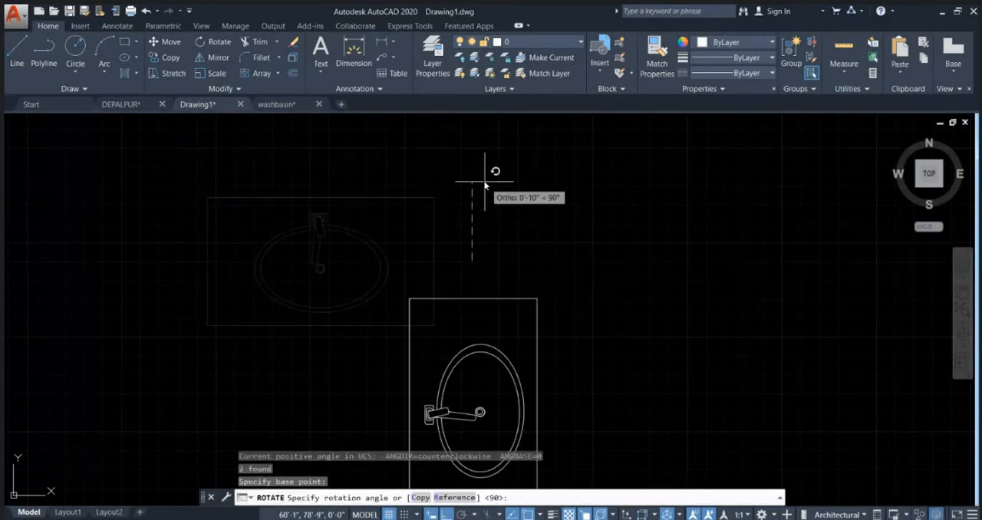
left_click(477, 176)
scroll(450, 199, "down", 4)
Step: Move the rotated washbasin and reference line by their upper-left corner to where the short partition meets the bathroom's left wall
left_click(450, 199)
left_click(535, 352)
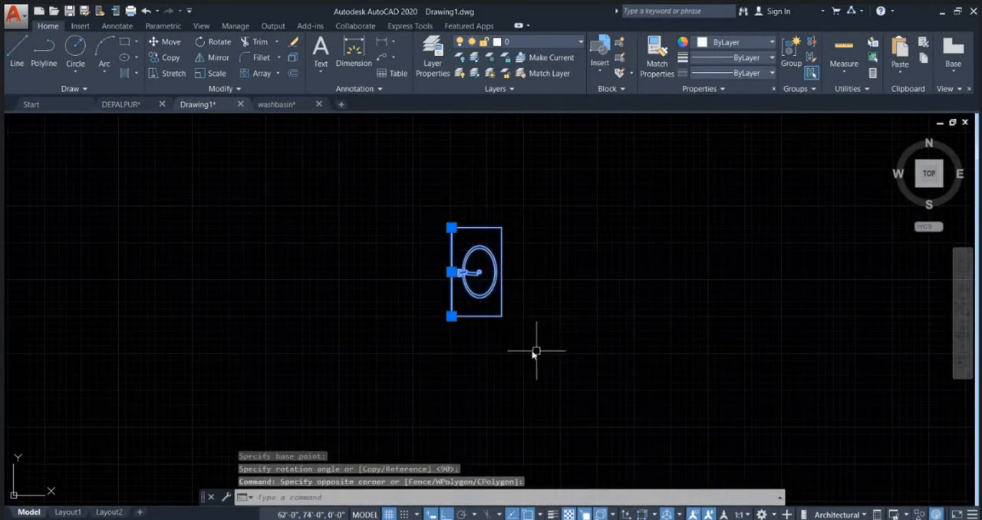
type("m")
key("Return")
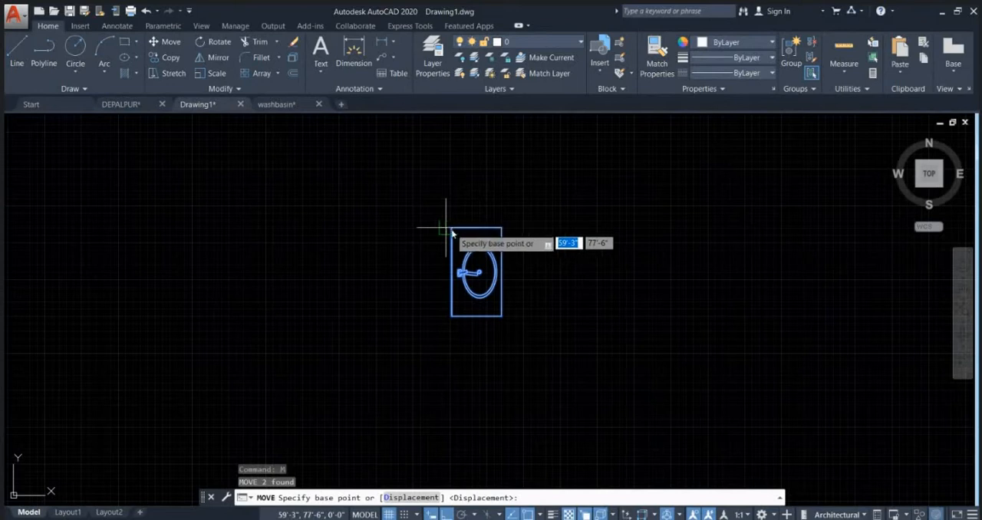
left_click(451, 228)
scroll(510, 206, "down", 14)
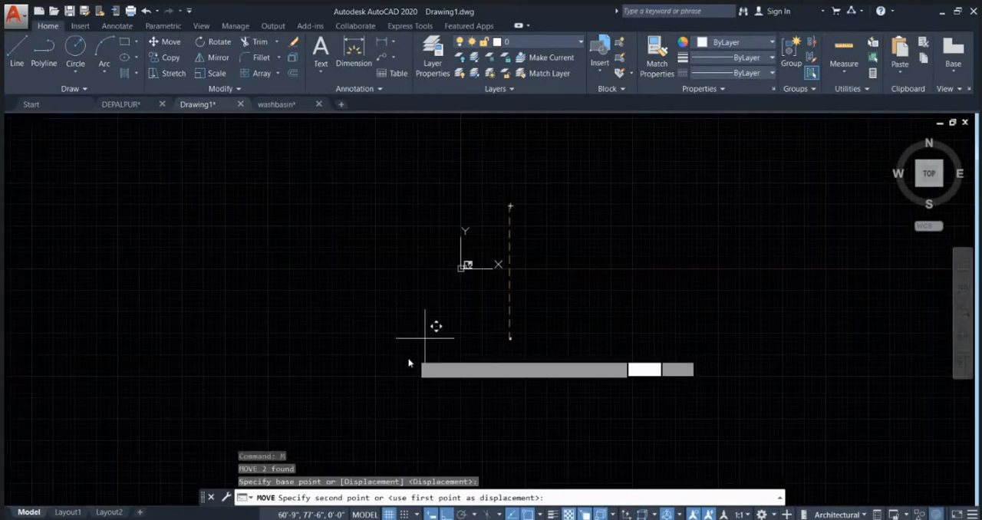
scroll(409, 362, "up", 4)
scroll(499, 248, "up", 4)
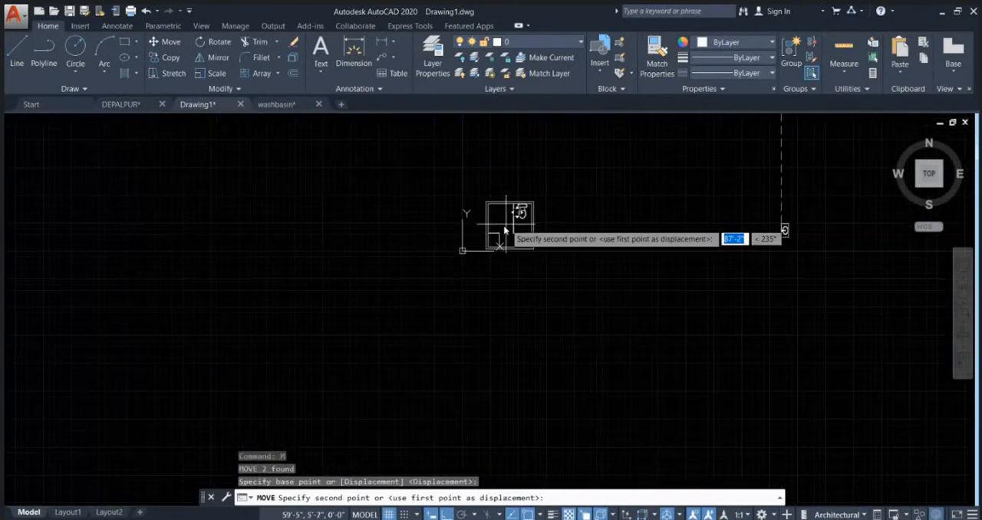
scroll(495, 230, "up", 8)
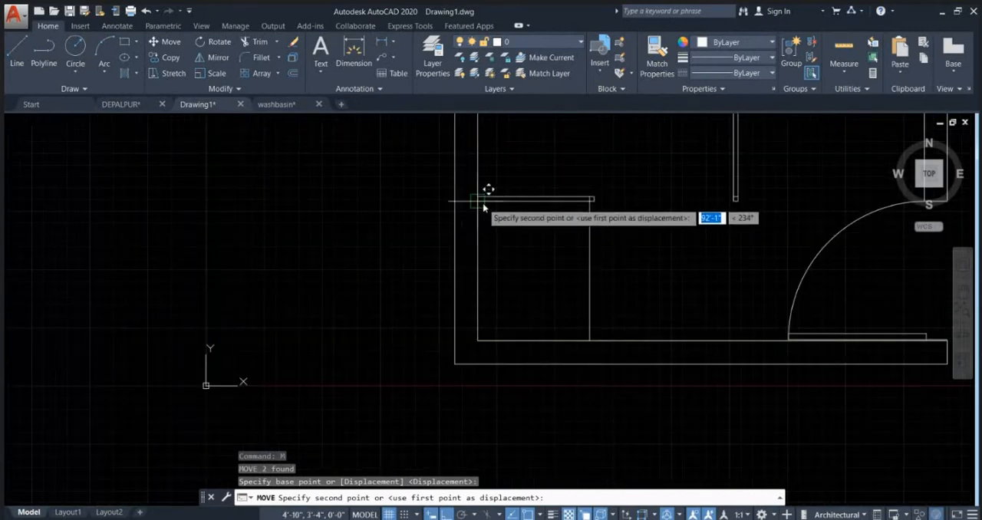
left_click(482, 196)
key("Escape")
key("Escape")
Step: Measure the washbasin counter's depth from the left wall to its front edge
middle_click_drag(593, 256, 497, 287)
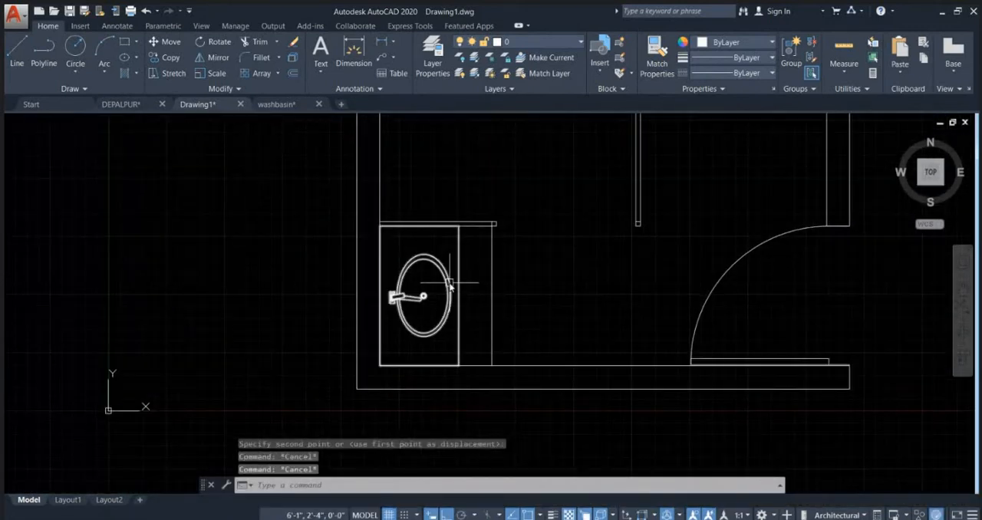
type("di")
key("Return")
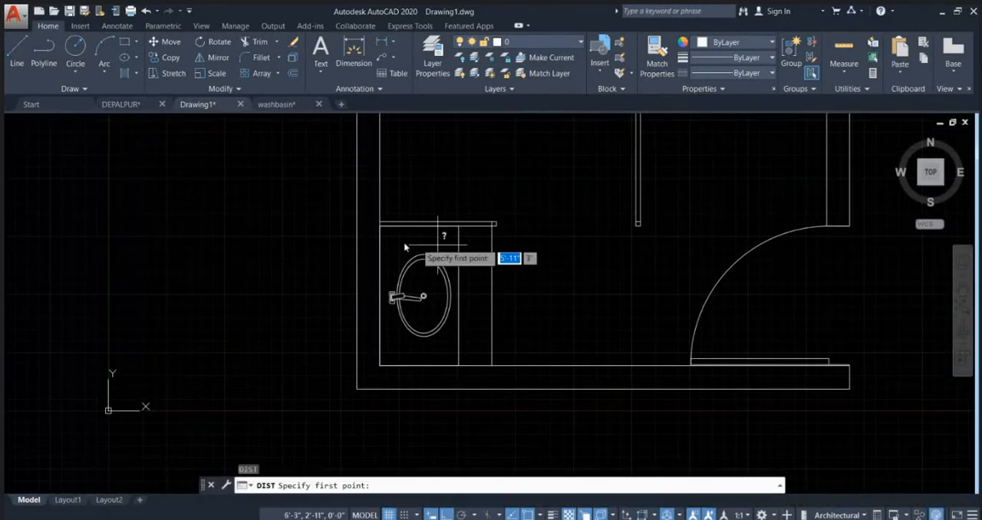
scroll(399, 237, "up", 2)
left_click(373, 252)
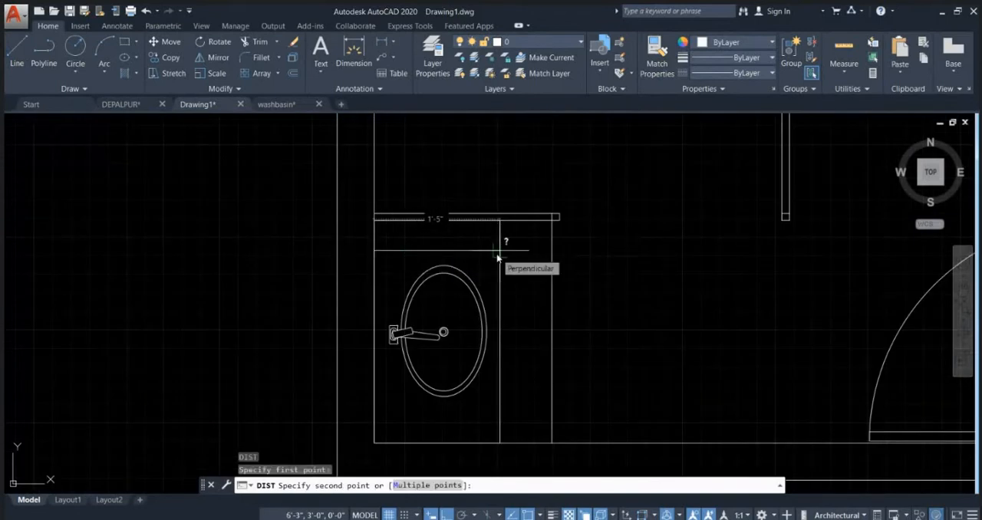
key("Escape")
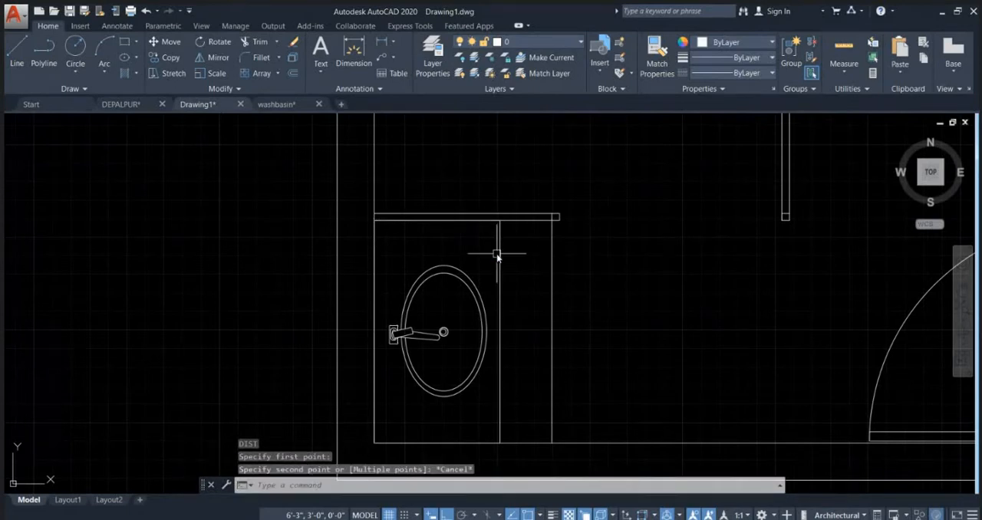
Step: Explode the washbasin block and delete the front edge line of its counter rectangle
left_click(500, 317)
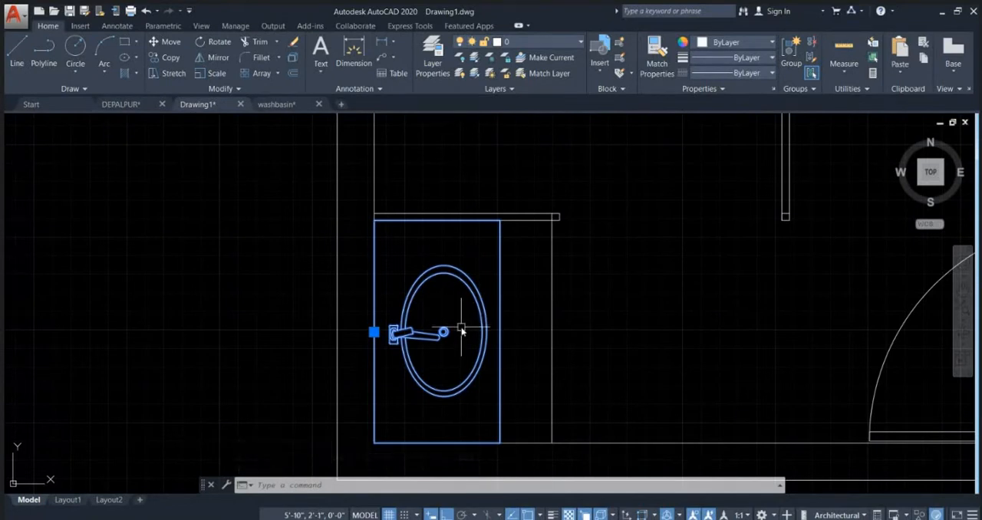
key("Return")
key("Escape")
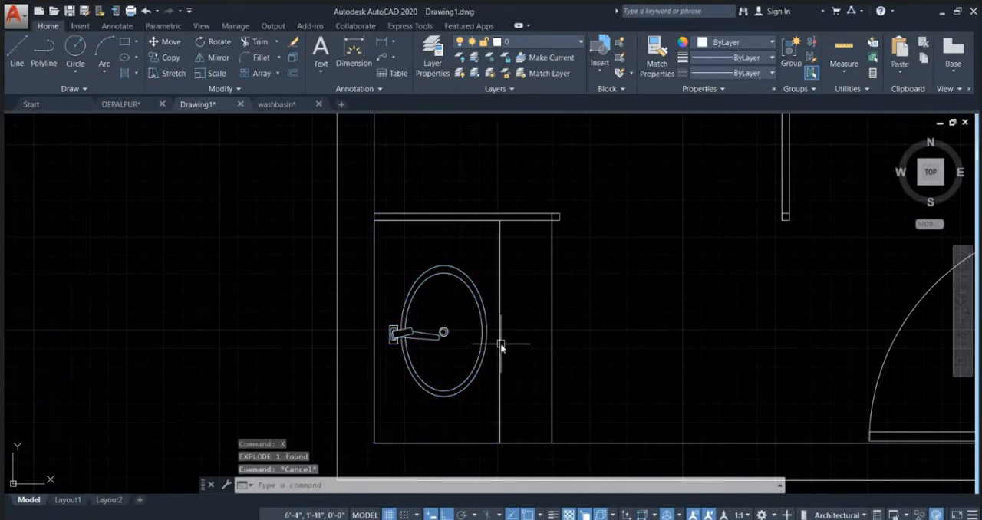
left_click(500, 345)
key("Delete")
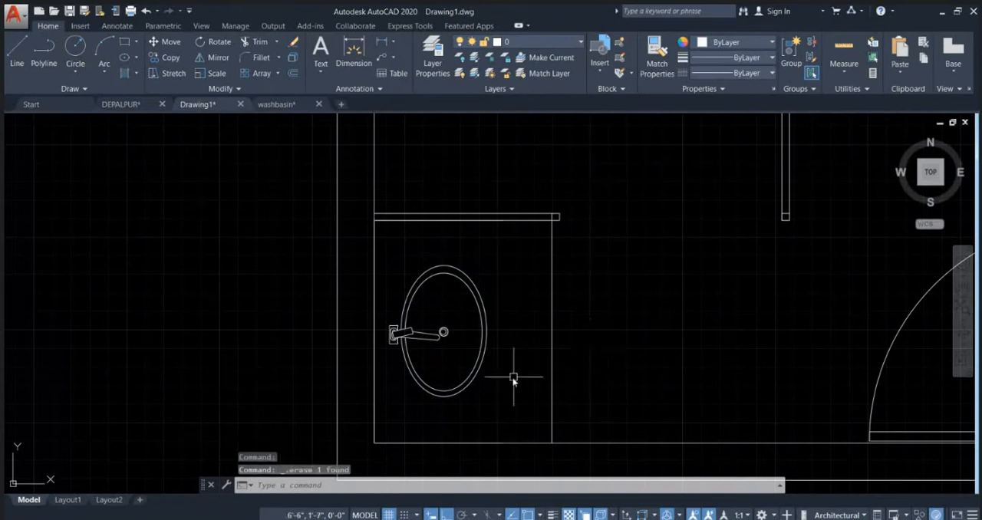
Step: Scale the oval basin and faucet up about the drain's centre to an overall basin length of about 1'-11"
left_click(502, 402)
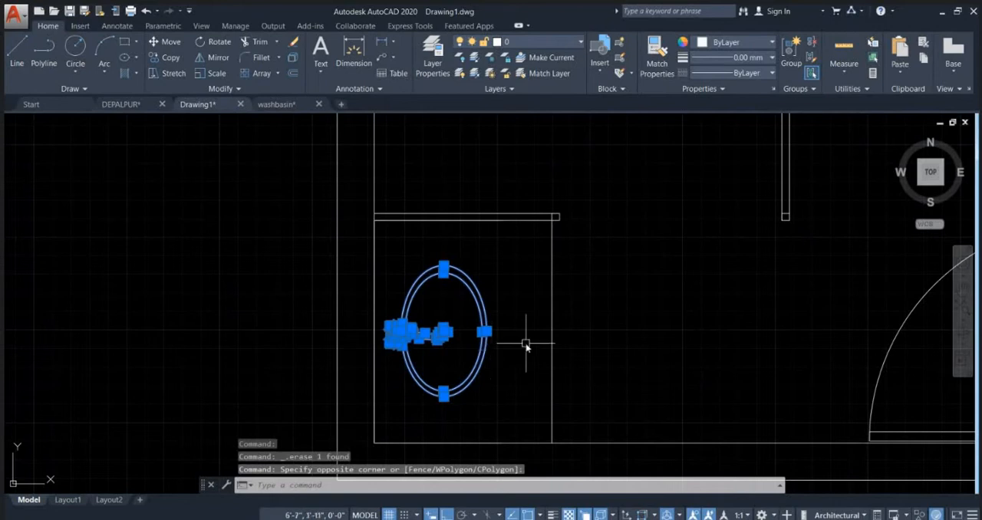
type("C")
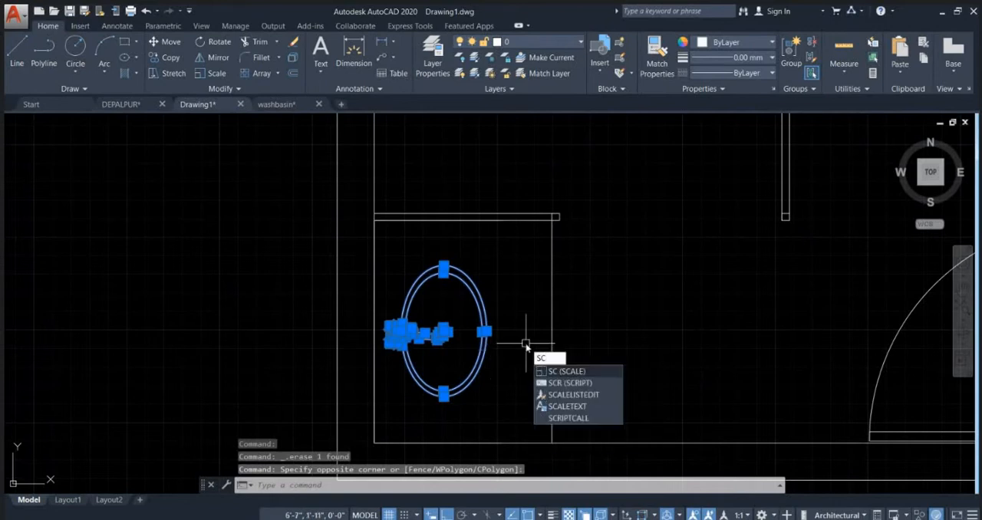
key("Return")
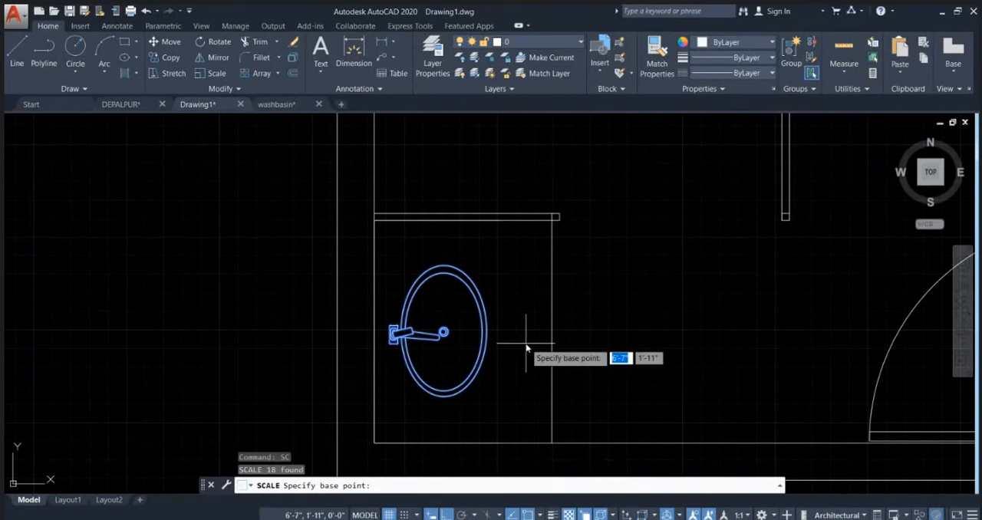
scroll(445, 331, "up", 4)
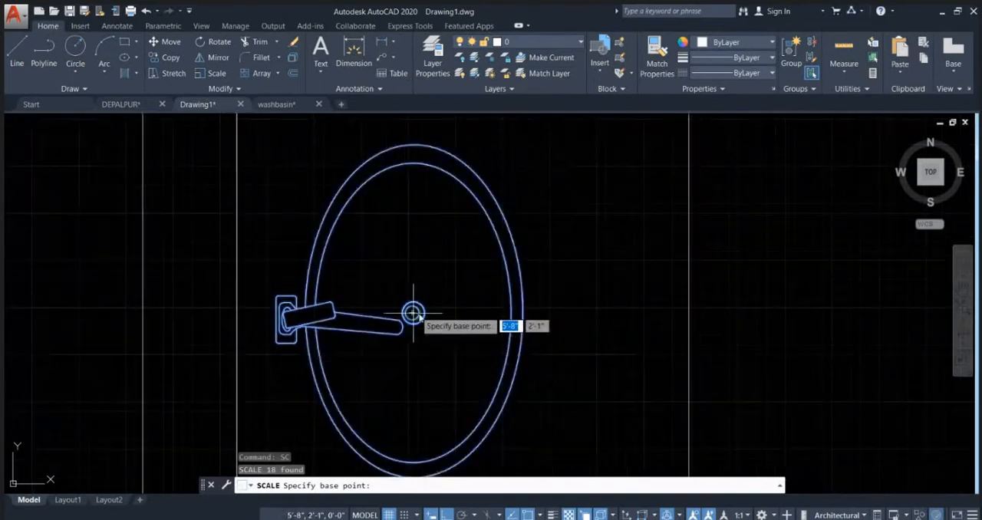
left_click(462, 313)
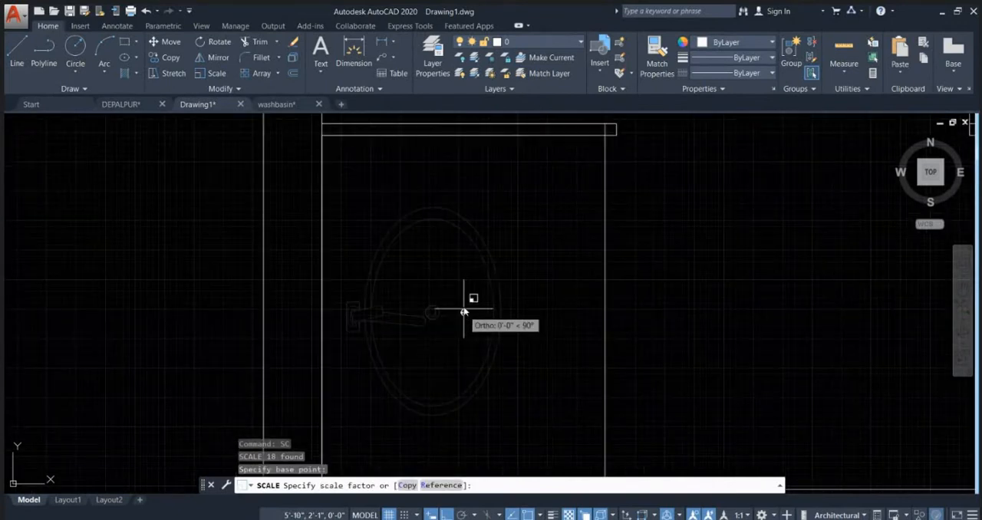
left_click(530, 176)
scroll(531, 176, "down", 4)
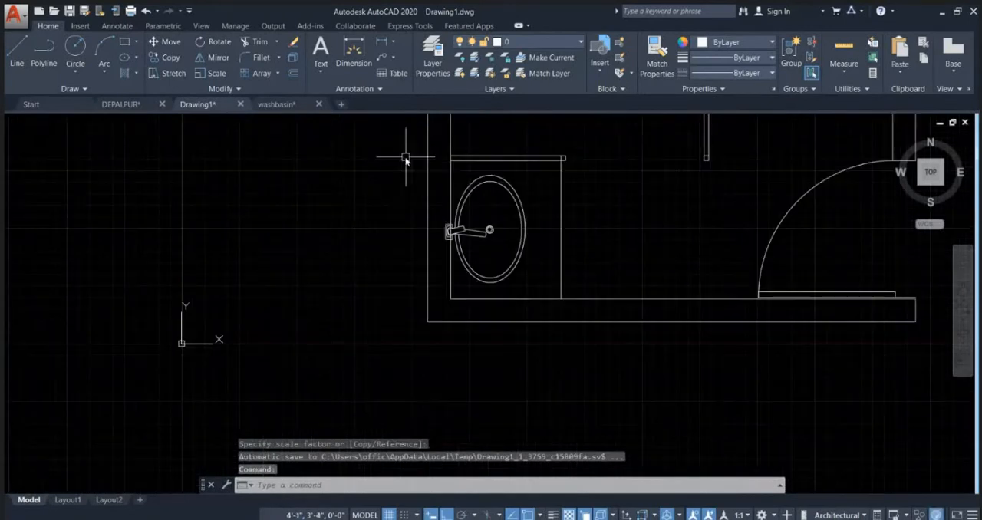
Step: Move the oval basin and faucet about 3" horizontally to the right, away from the left wall
left_click(399, 162)
left_click(553, 296)
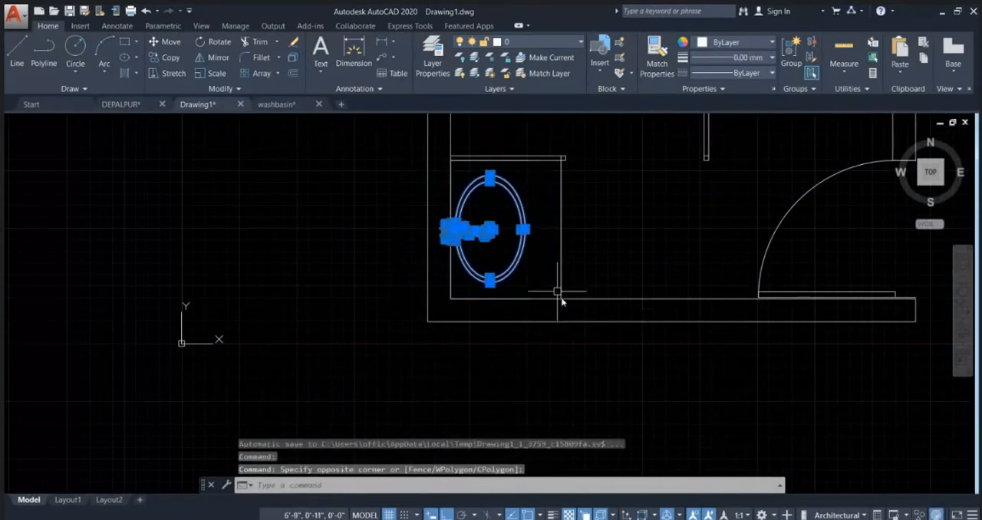
middle_click_drag(546, 338, 504, 349)
type("M")
key("Return")
left_click(492, 399)
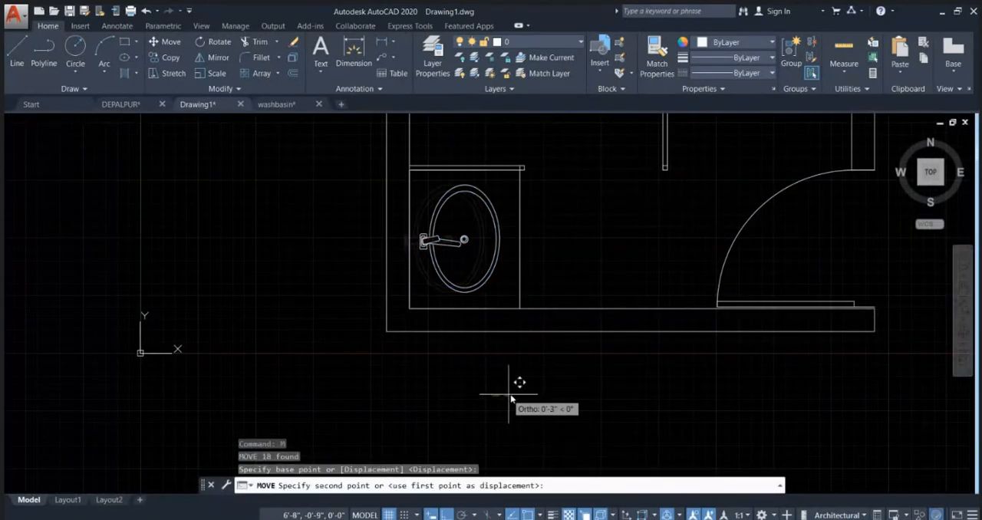
left_click(511, 398)
Step: Measure the oval basin's length between the upper and lower quadrants of its outer ellipse
scroll(537, 307, "down", 3)
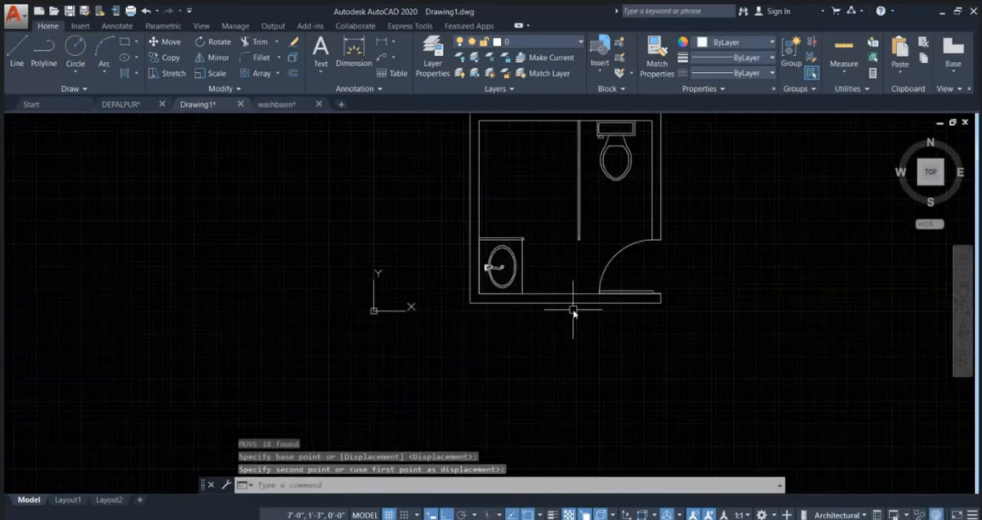
scroll(482, 244, "up", 5)
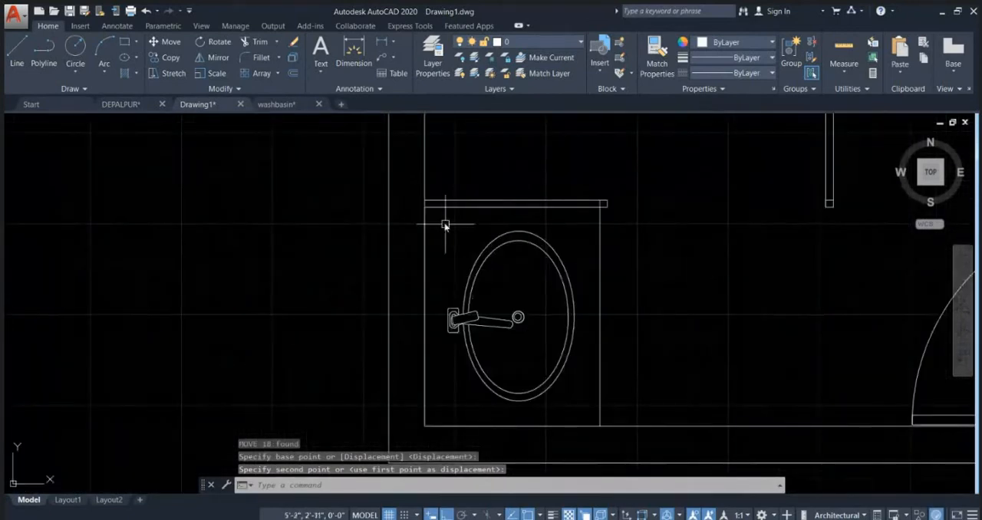
type("di")
key("Return")
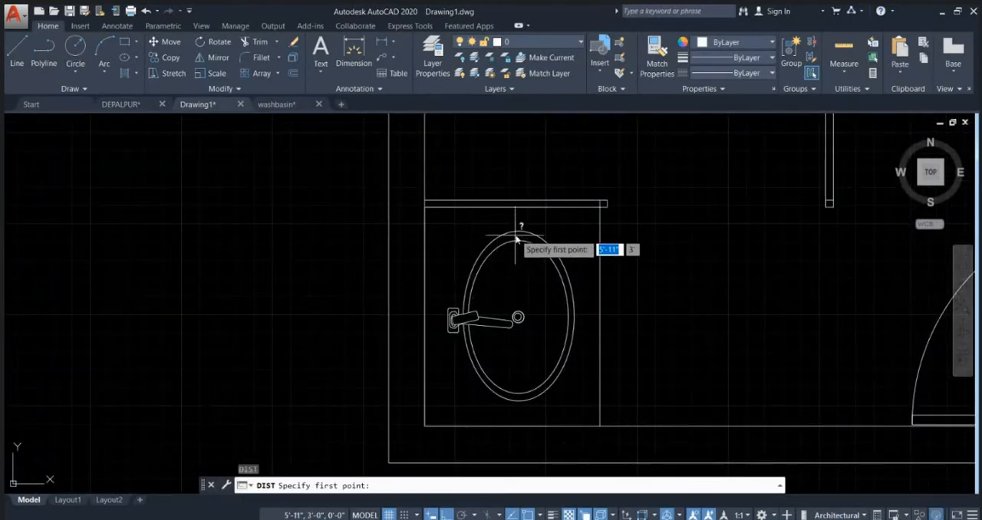
left_click(519, 233)
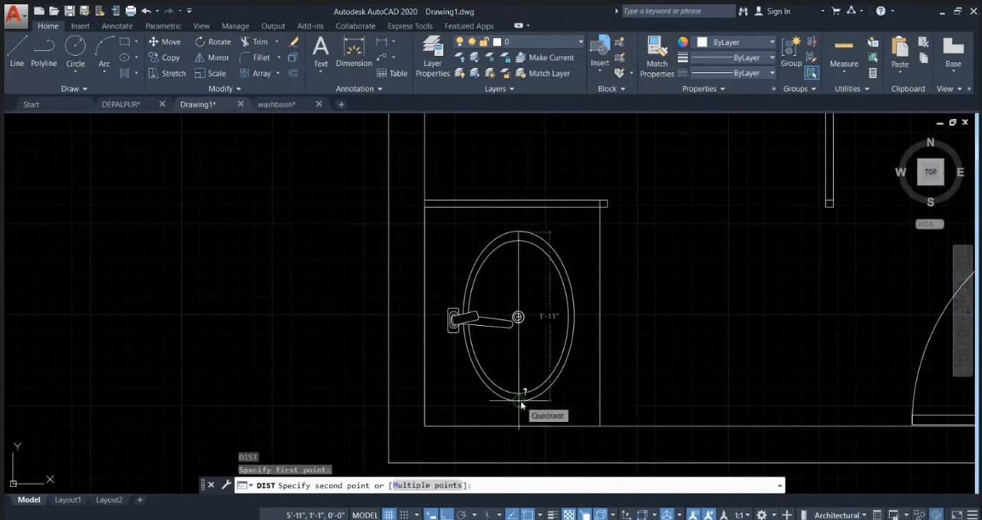
key("Escape")
Step: Examine the whole bathroom plan, including the free area between the left wall and the long partition
scroll(521, 405, "down", 3)
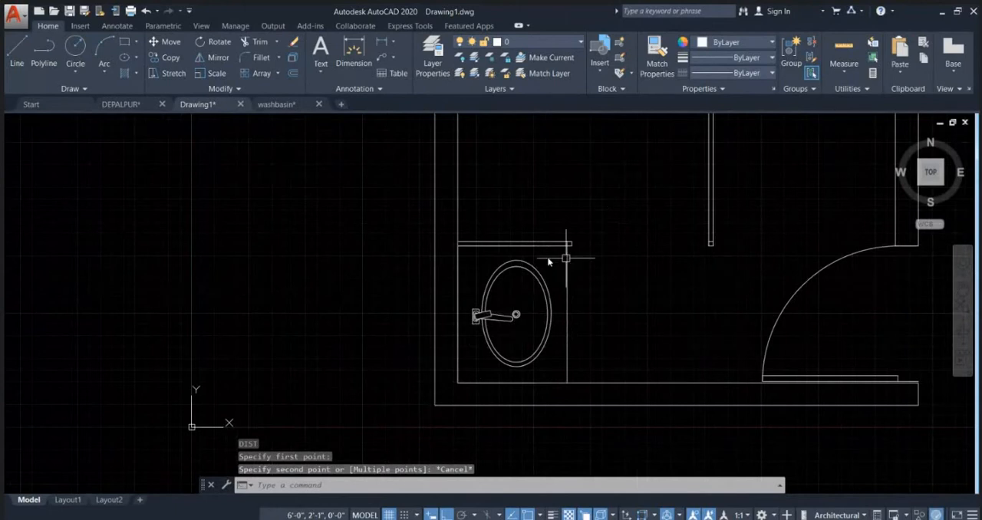
scroll(565, 259, "down", 2)
middle_click_drag(645, 305, 525, 376)
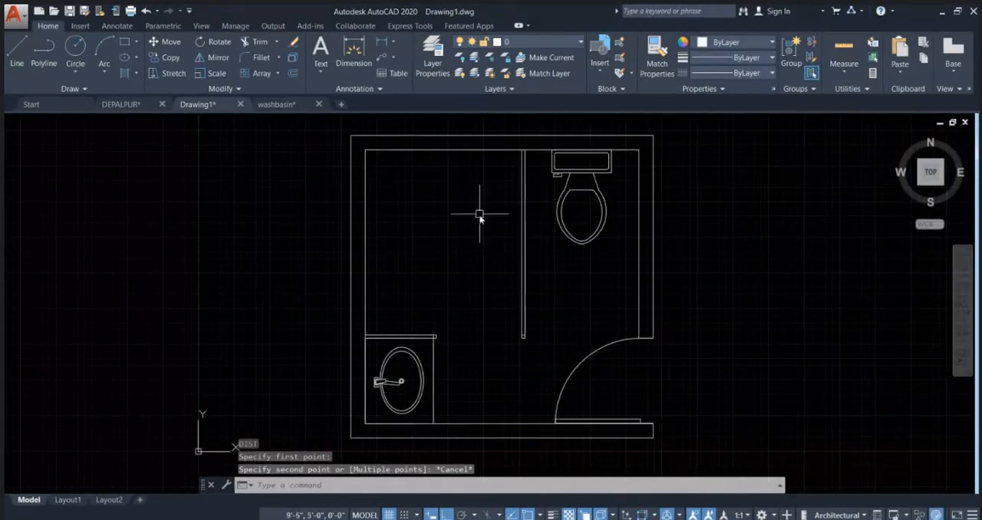
middle_click_drag(482, 236, 485, 254)
middle_click_drag(449, 201, 443, 260)
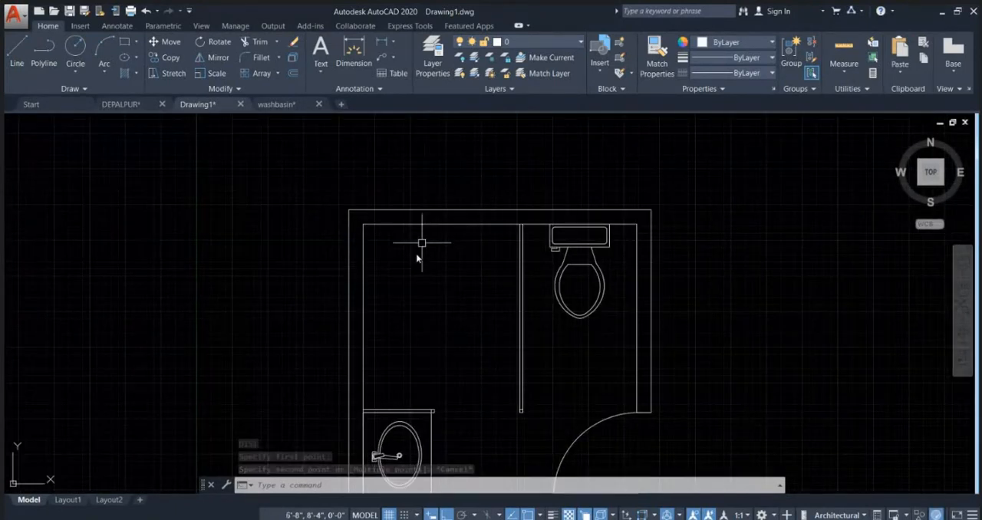
left_click(410, 287)
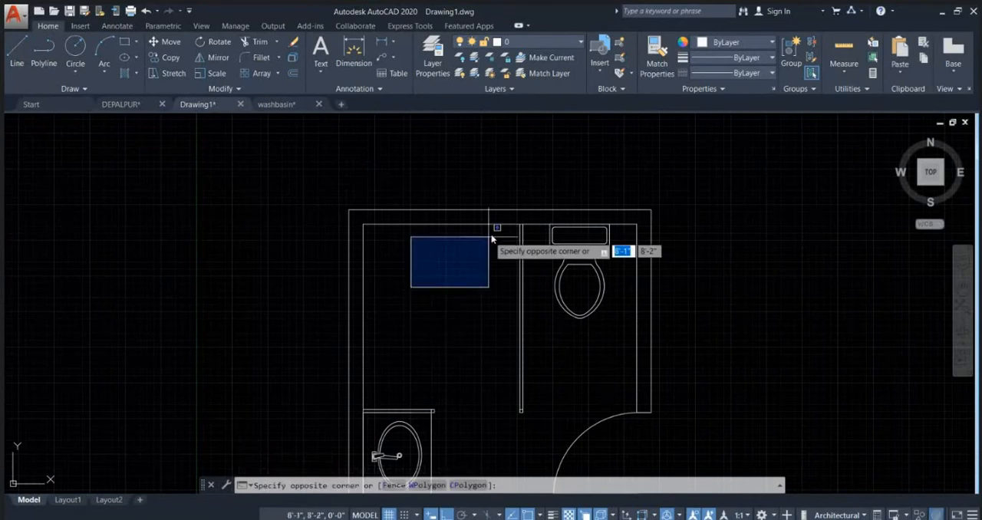
left_click(492, 238)
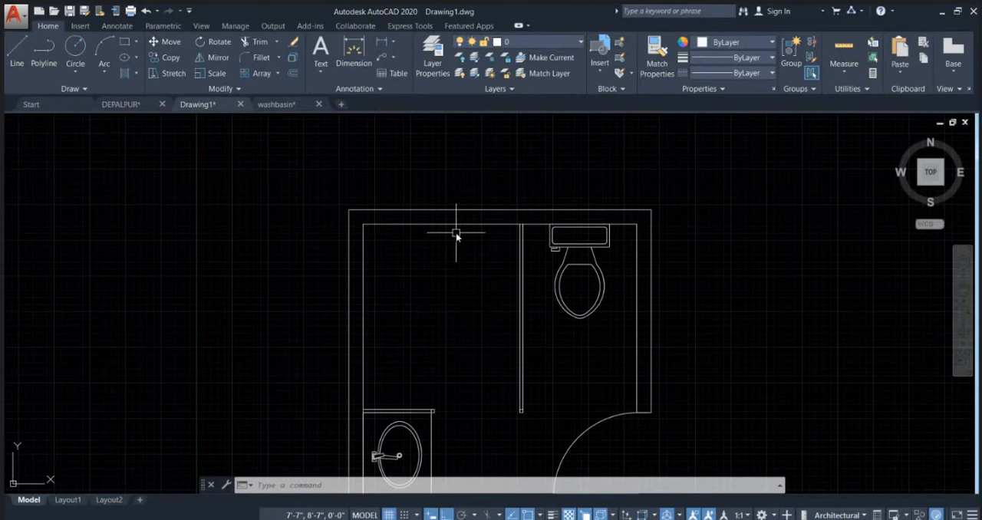
scroll(416, 267, "down", 2)
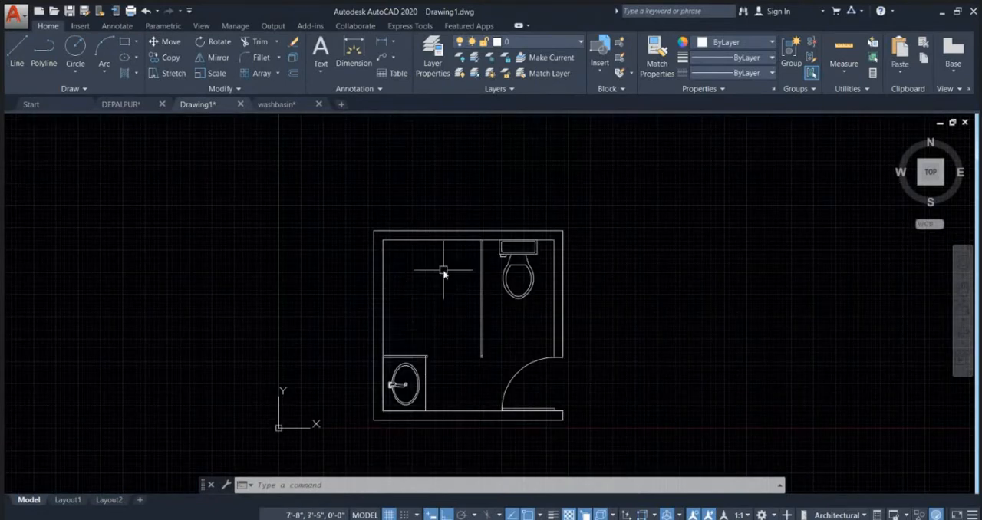
scroll(427, 318, "up", 2)
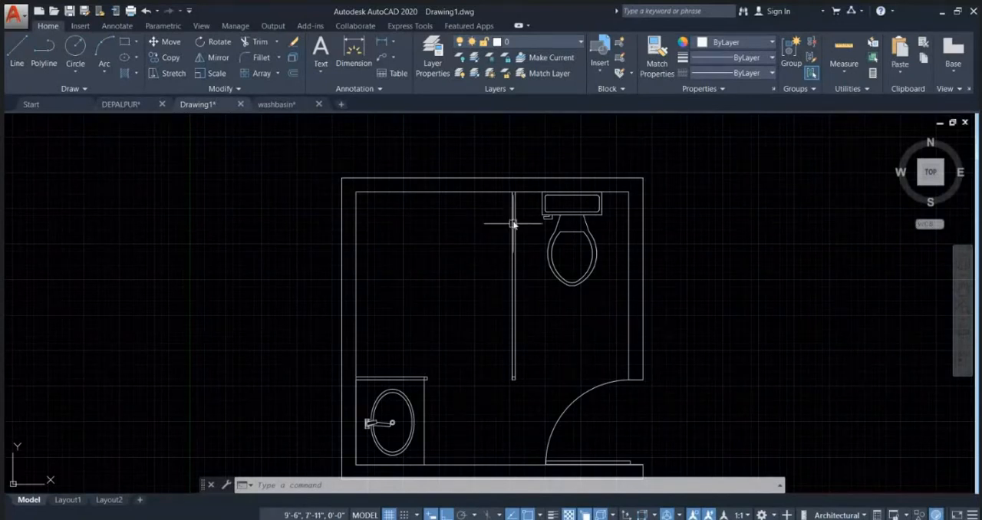
Step: Examine the empty shower-side space above the washbasin counter, bounded by the left wall and the long partition
scroll(453, 266, "down", 4)
scroll(434, 262, "up", 2)
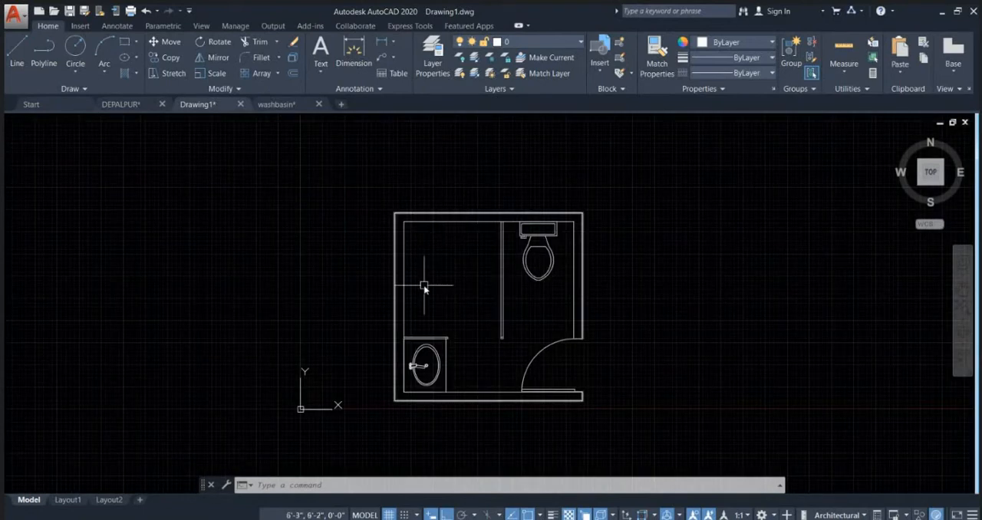
scroll(424, 287, "up", 2)
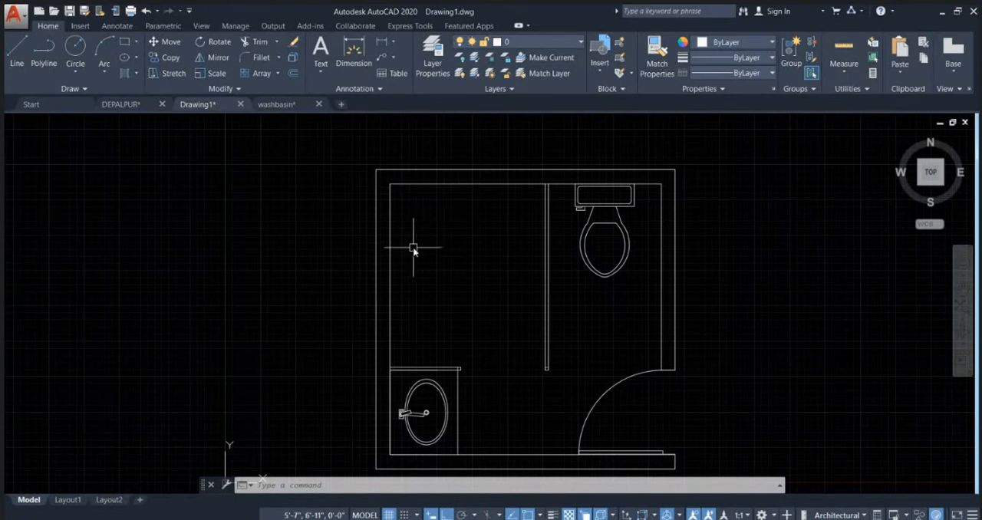
scroll(441, 260, "down", 1)
scroll(438, 268, "up", 2)
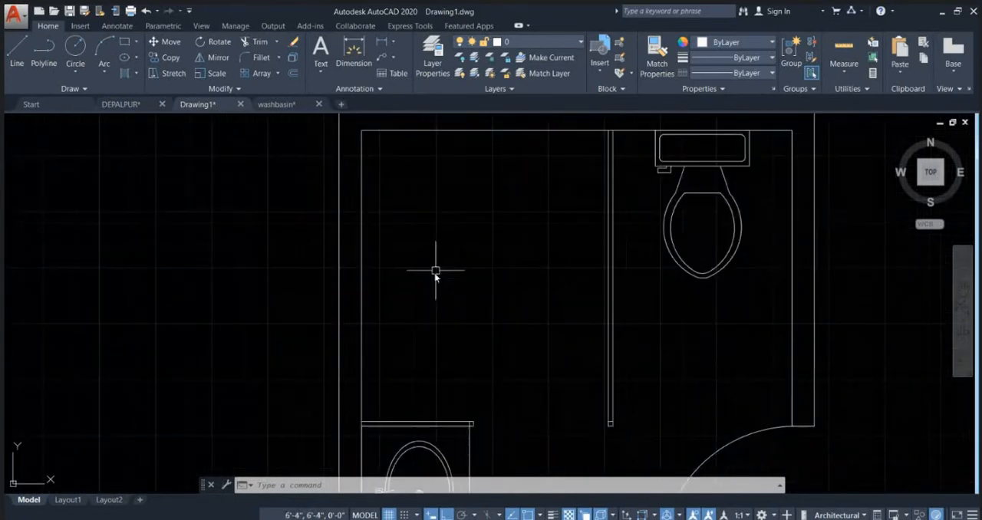
left_click(428, 336)
left_click(379, 246)
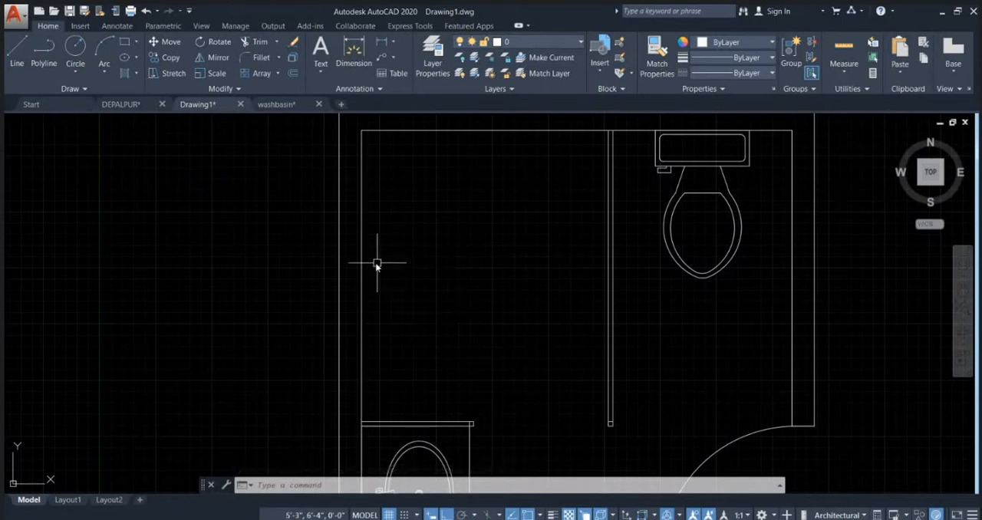
Step: Trim away the piece of the inner left wall line that crosses the short partition's thickness above the washbasin
scroll(377, 263, "down", 2)
scroll(358, 365, "up", 5)
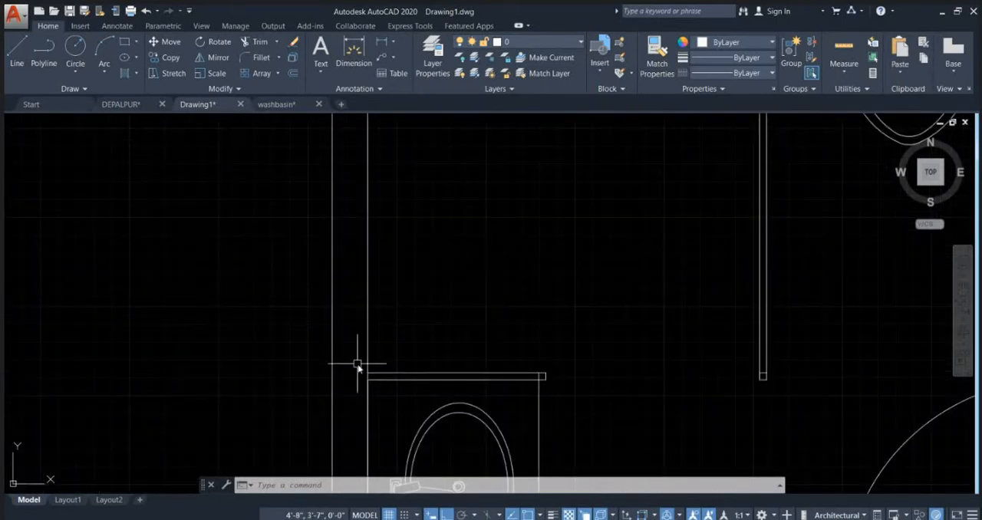
type("tr")
key("Return")
key("Return")
scroll(369, 386, "up", 7)
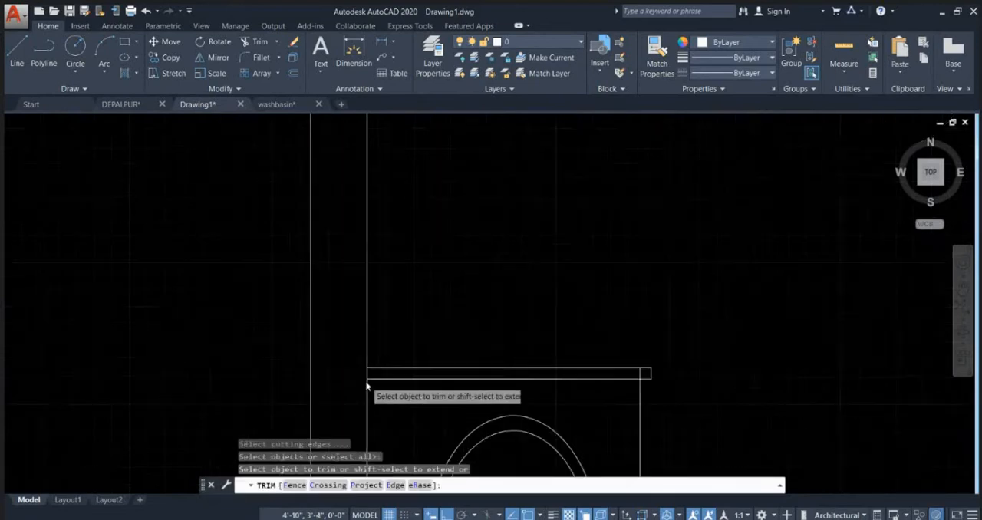
left_click(366, 353)
scroll(321, 375, "down", 6)
key("Escape")
key("Escape")
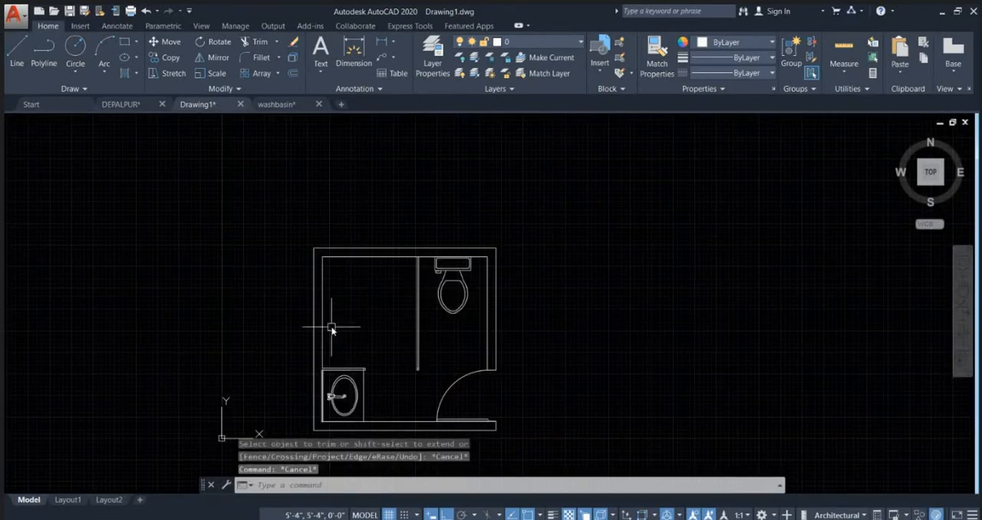
left_click(316, 367)
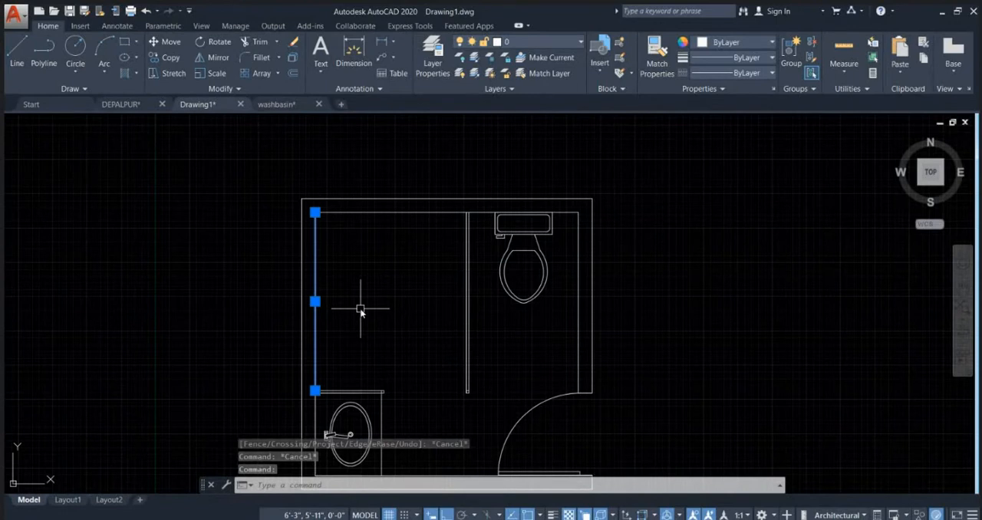
Step: Draw a short horizontal line into the room from the midpoint of the trimmed inner left wall line
type("l")
key("Return")
scroll(328, 308, "up", 2)
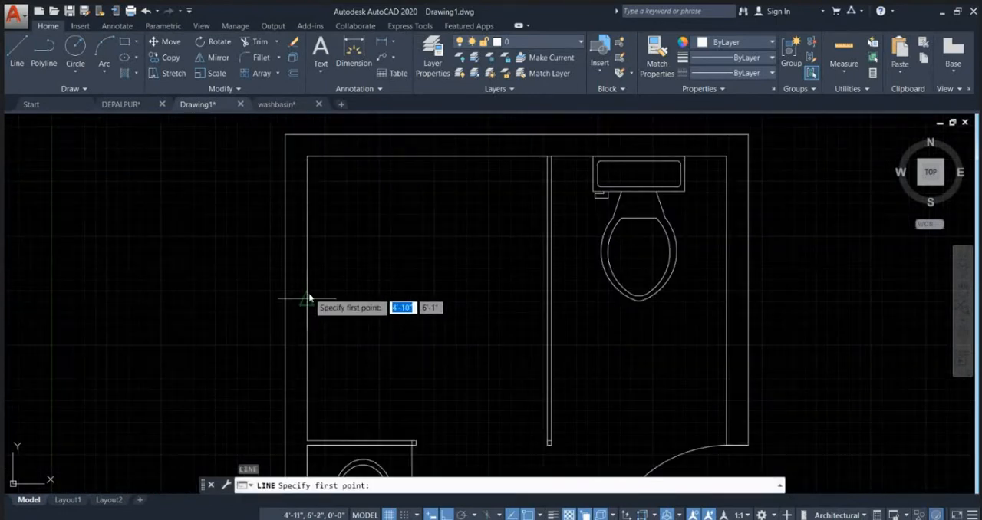
left_click(307, 297)
scroll(357, 297, "up", 2)
key("Escape")
scroll(490, 357, "down", 5)
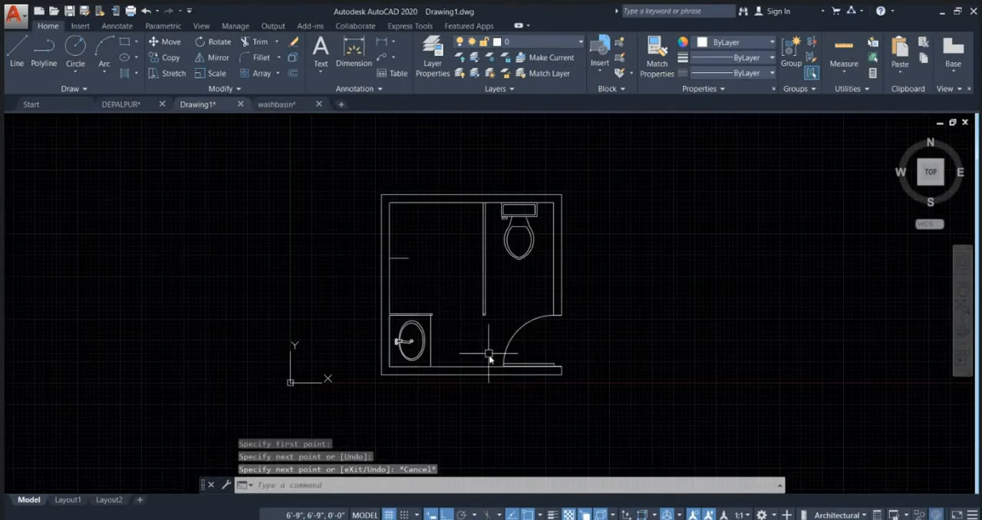
Step: Draw a rectangle about 1'-1" by 7" on the inner left wall line, around the short horizontal line
scroll(391, 270, "up", 2)
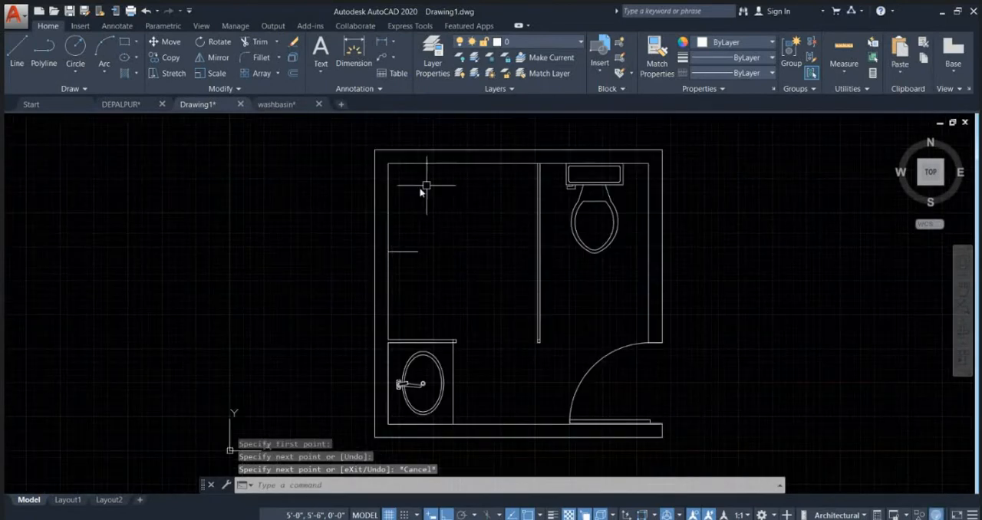
type("REC")
key("Return")
scroll(418, 272, "up", 2)
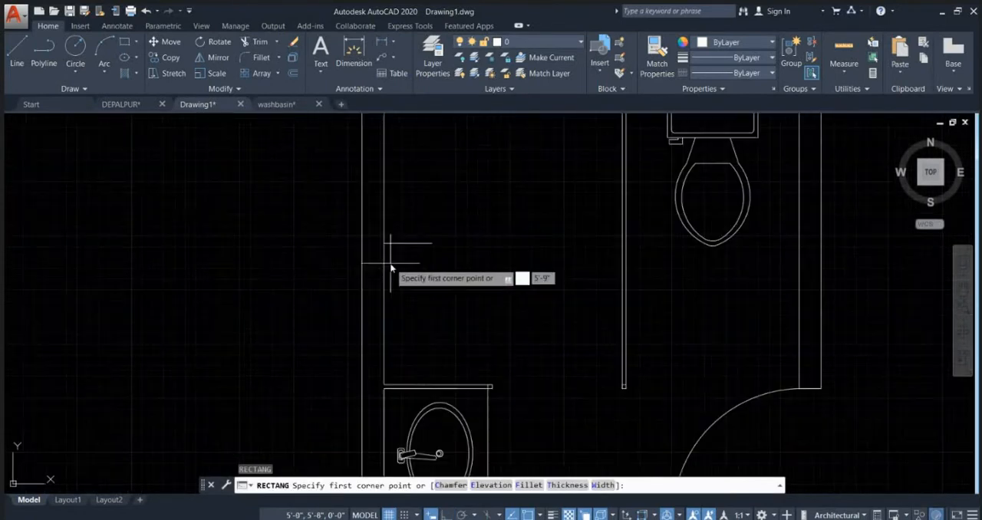
left_click(384, 259)
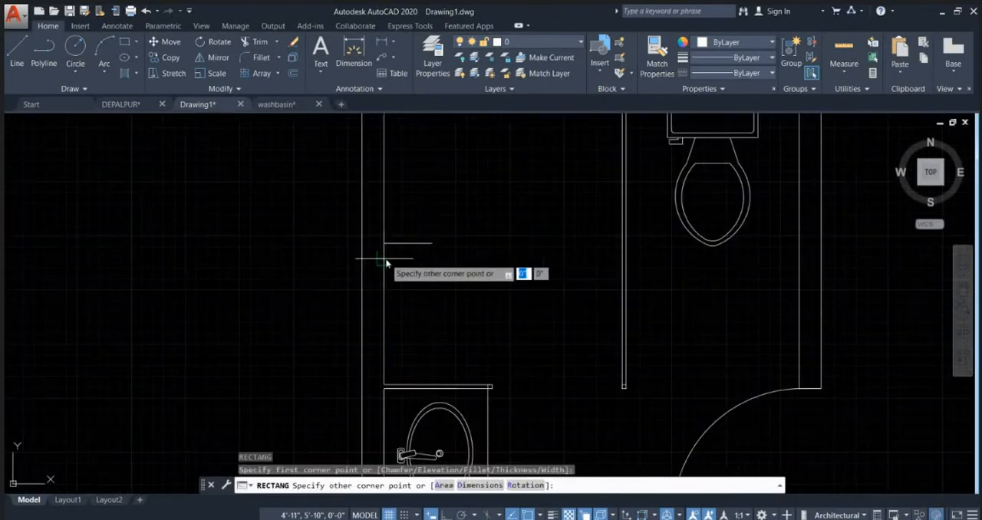
left_click(442, 235)
scroll(570, 338, "down", 2)
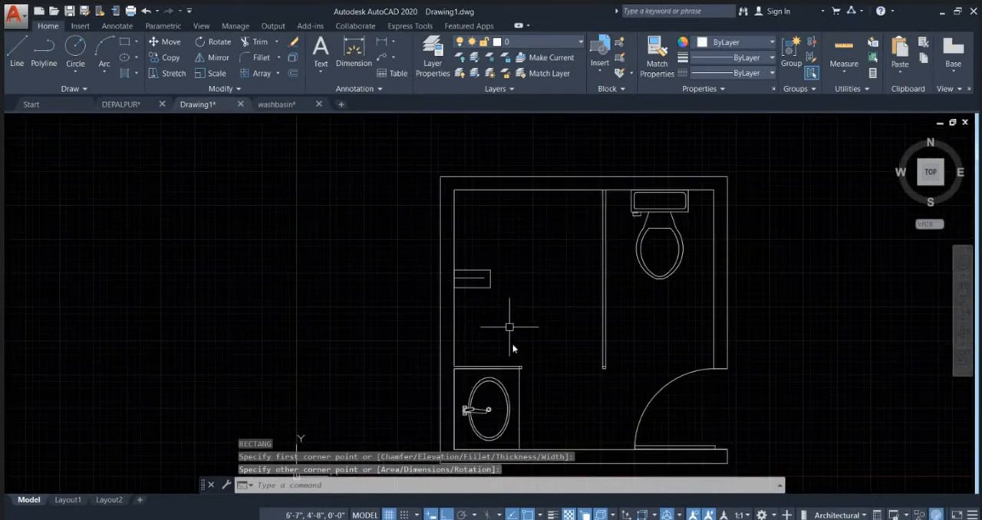
Step: Erase the rectangle and the short horizontal line on the left wall
left_click(506, 313)
left_click(441, 263)
key("Delete")
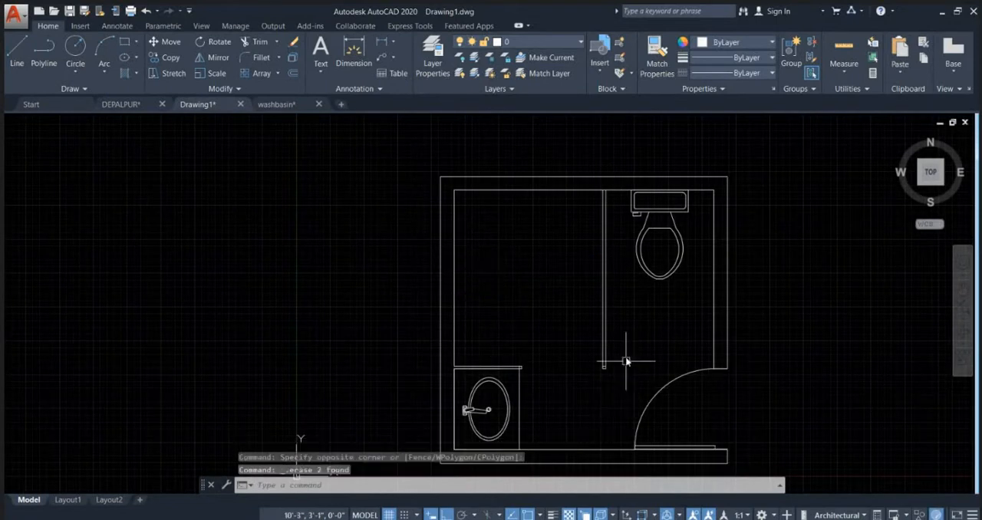
Step: Trim away the piece of the inner upper wall line that crosses the long partition's thickness
middle_click_drag(603, 234, 564, 275)
type("tr")
key("space")
key("space")
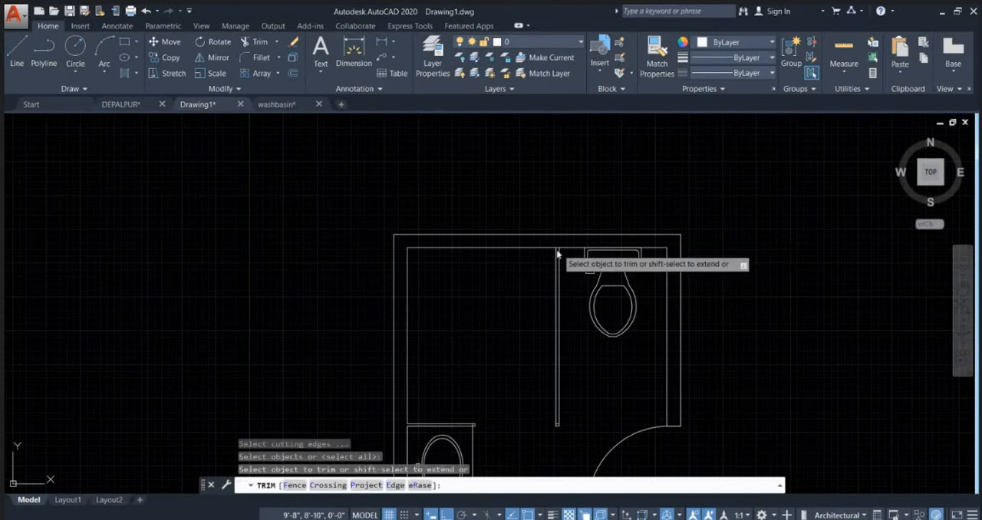
scroll(563, 235, "up", 5)
key("Escape")
key("Escape")
scroll(517, 253, "down", 5)
Step: Draw a short vertical guide line down from the midpoint of the inner upper wall line between left wall and partition
type("l")
key("space")
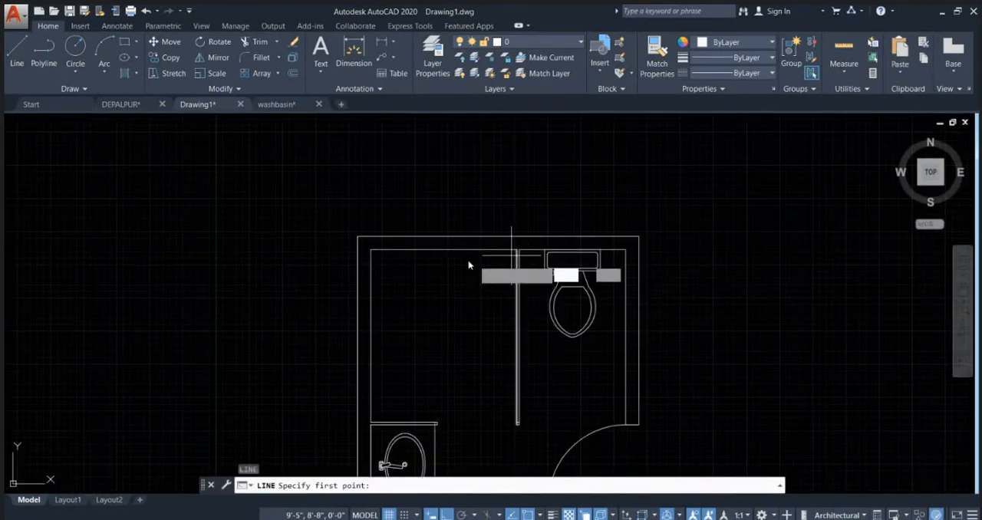
left_click(442, 249)
scroll(442, 276, "up", 4)
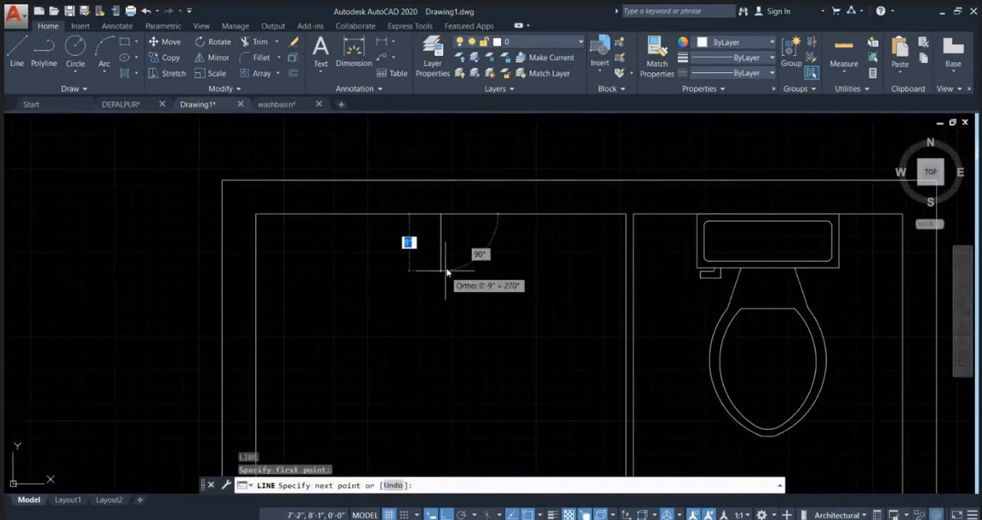
left_click(445, 262)
key("Escape")
type("REC")
key("space")
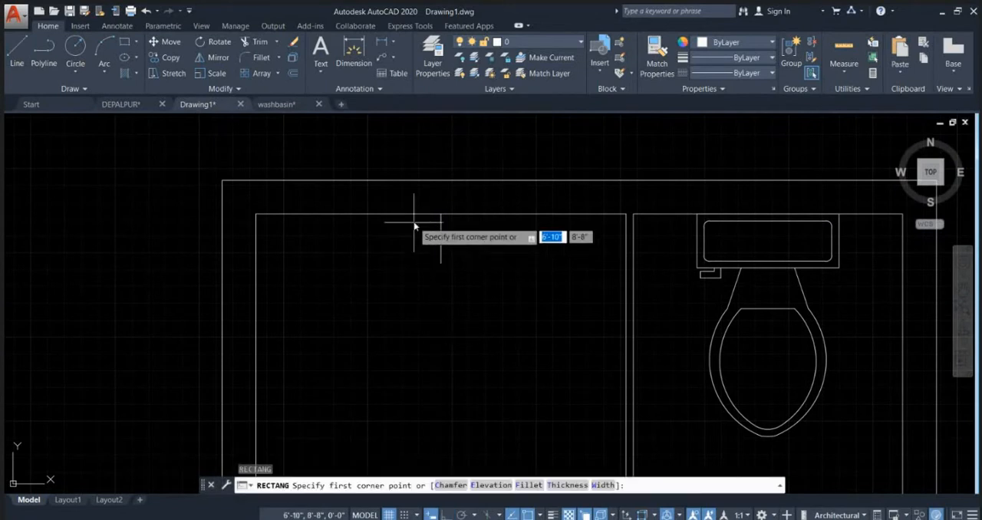
left_click(413, 214)
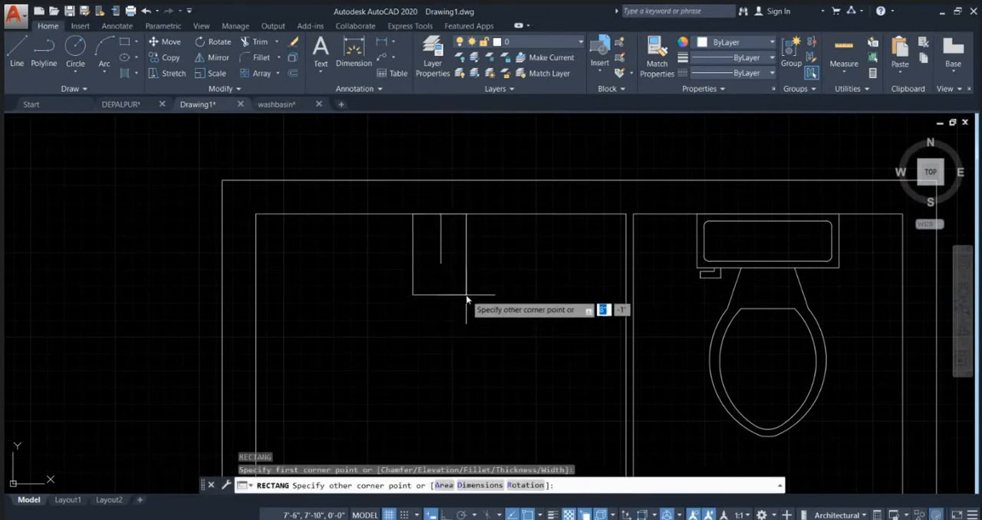
key("Escape")
Step: Draw a rectangle about 5" wide and 1' deep against the inner upper wall line, around the vertical guide line
key("space")
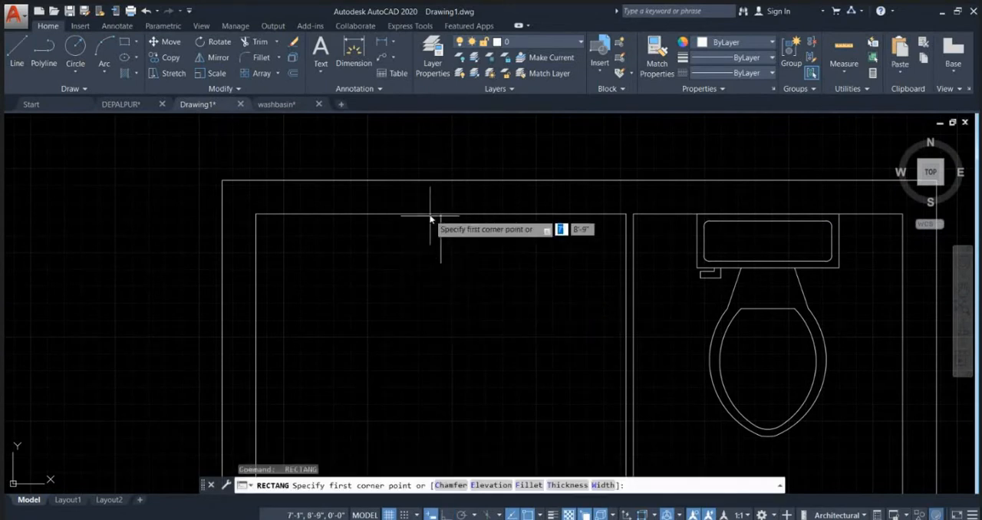
left_click(429, 214)
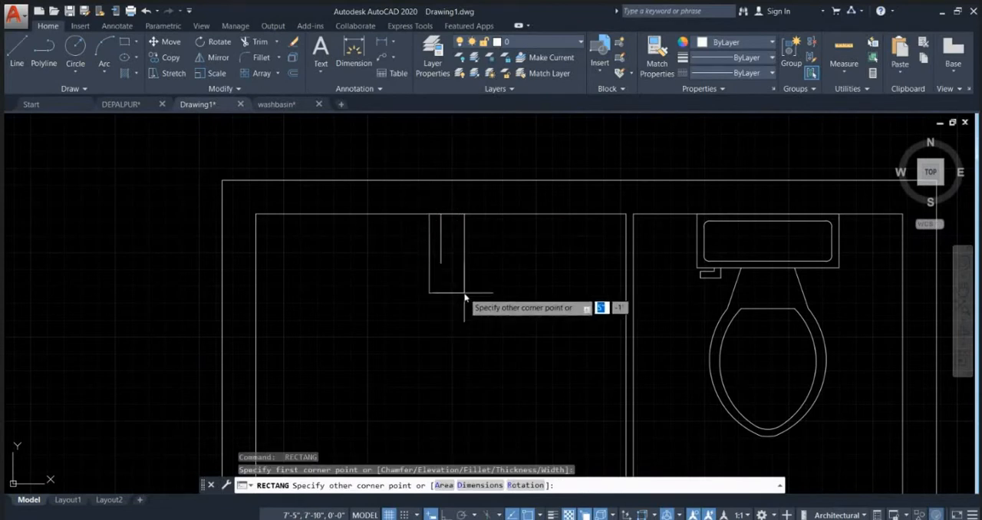
left_click(464, 292)
key("Escape")
Step: Move the rectangle about 1" horizontally to the left so it is roughly centred on the vertical guide line
left_click(464, 258)
type("m")
key("Return")
left_click(520, 358)
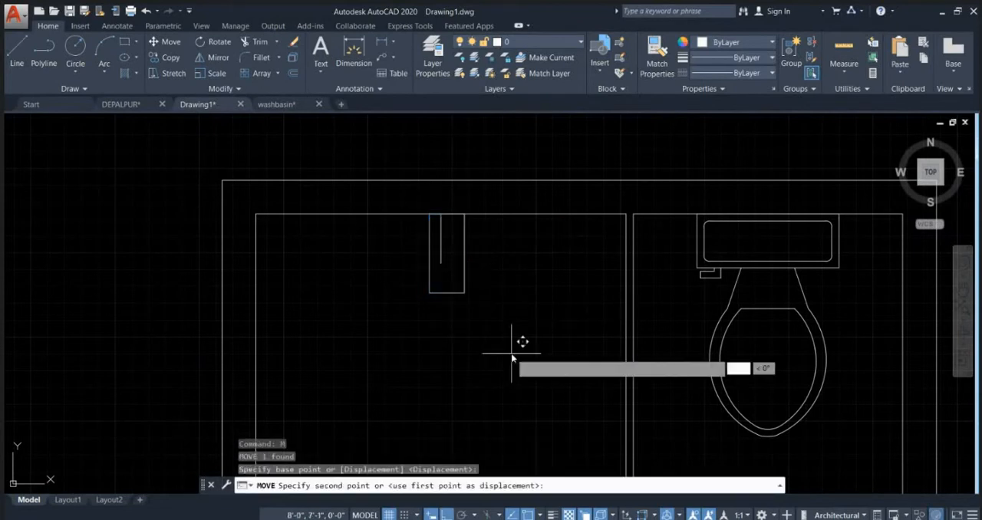
left_click(505, 355)
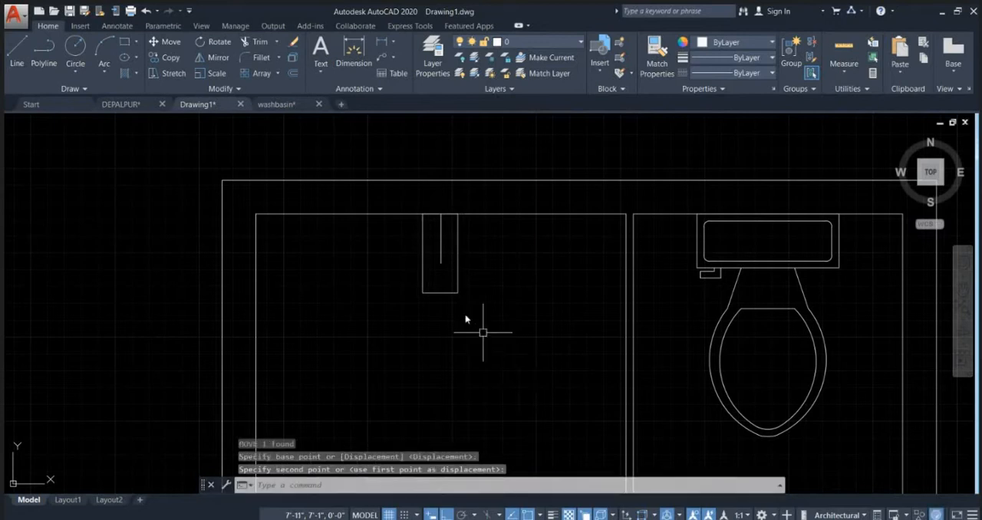
Step: Divide the rectangle on the upper wall at mid-height with horizontal line segments reaching from side to side
scroll(460, 319, "down", 4)
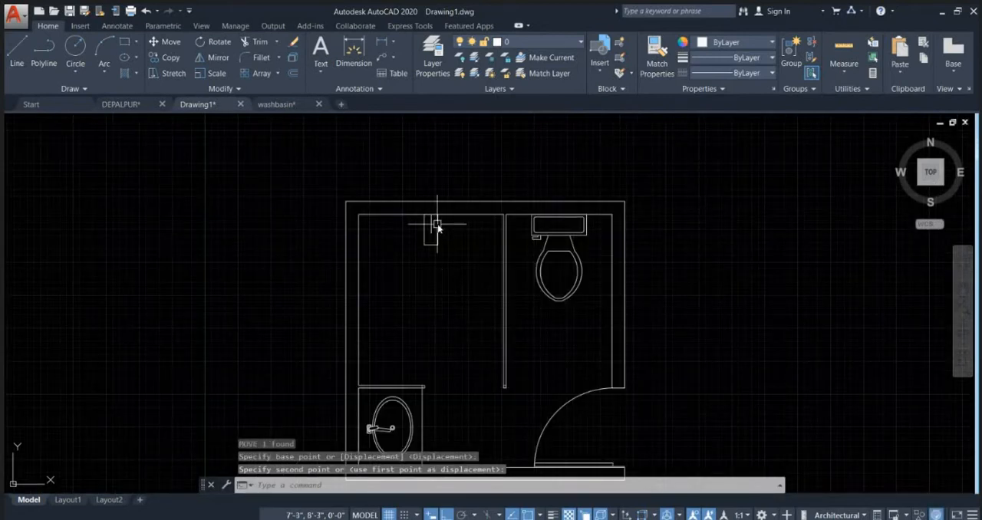
scroll(441, 230, "up", 8)
type("l")
key("Return")
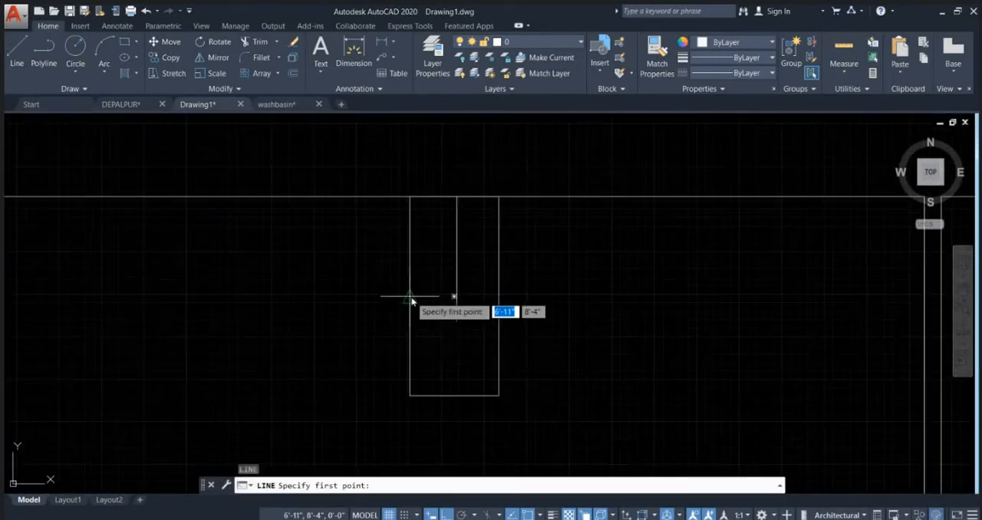
left_click(457, 297)
left_click(499, 297)
key("Escape")
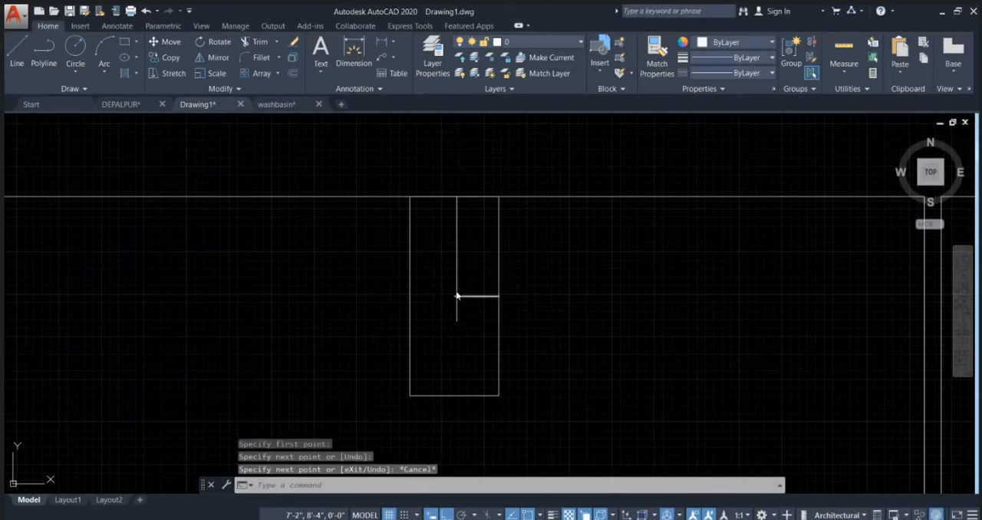
key("Return")
left_click(457, 298)
key("Escape")
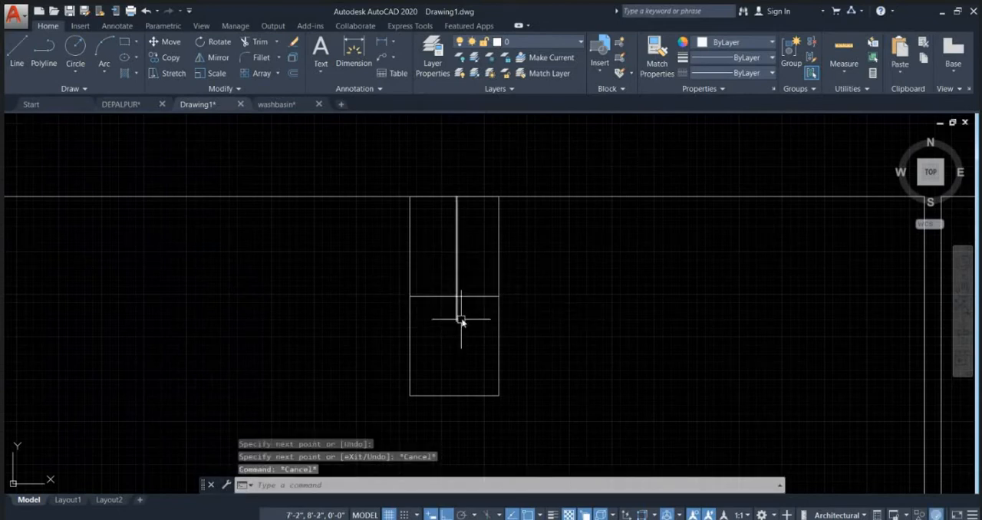
Step: Erase the vertical guide line inside the divided rectangle
left_click(457, 316)
key("Delete")
scroll(500, 352, "down", 10)
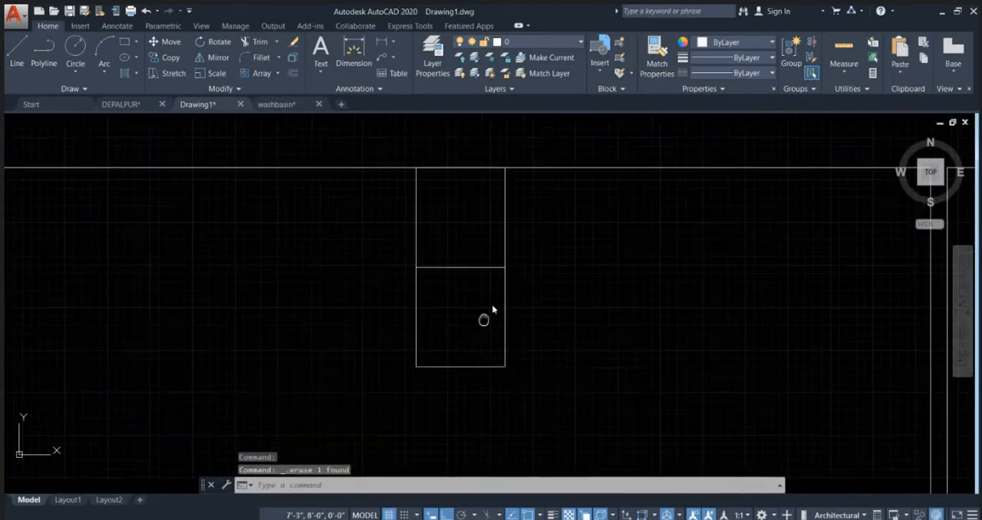
Step: Examine the divided rectangle on the upper wall and its place in the whole bathroom plan
scroll(532, 305, "up", 4)
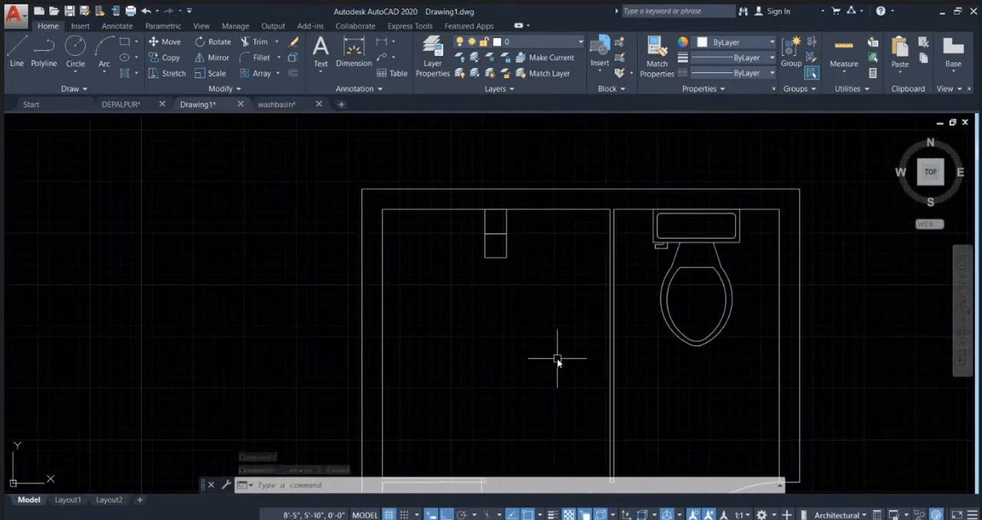
scroll(568, 322, "down", 5)
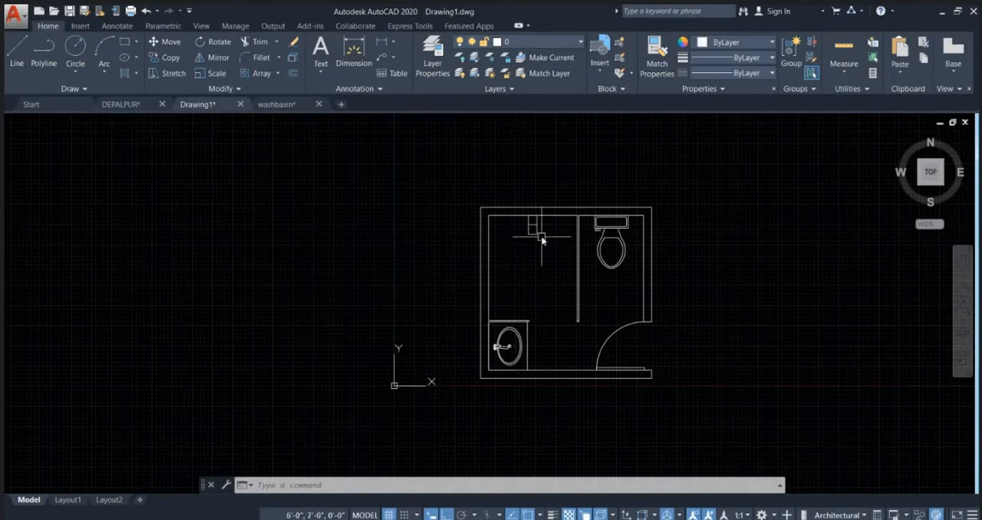
scroll(537, 230, "up", 6)
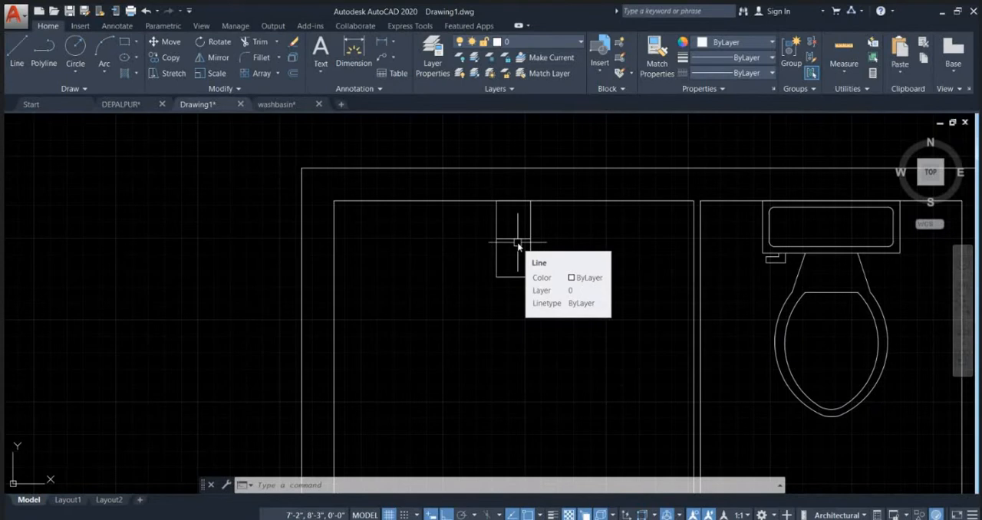
scroll(519, 176, "down", 6)
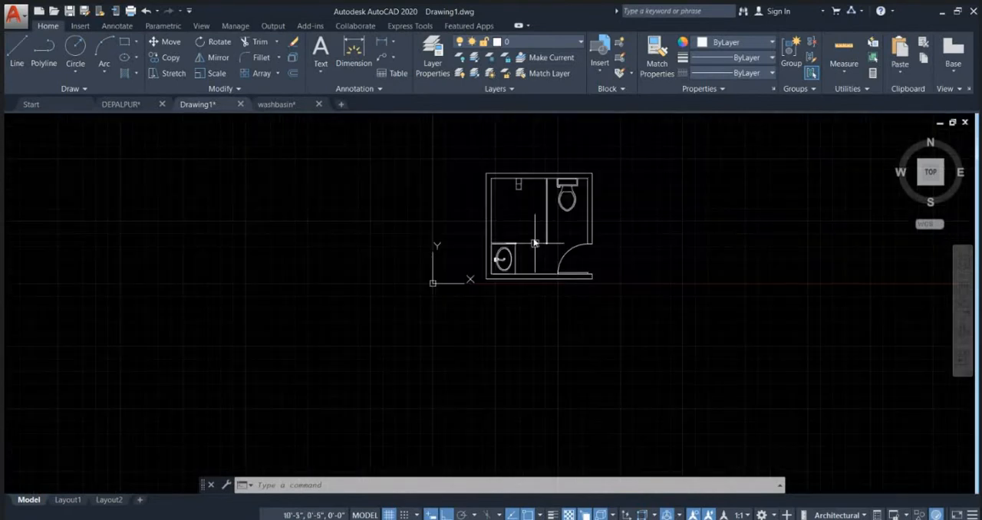
key("Escape")
key("Escape")
scroll(528, 189, "up", 3)
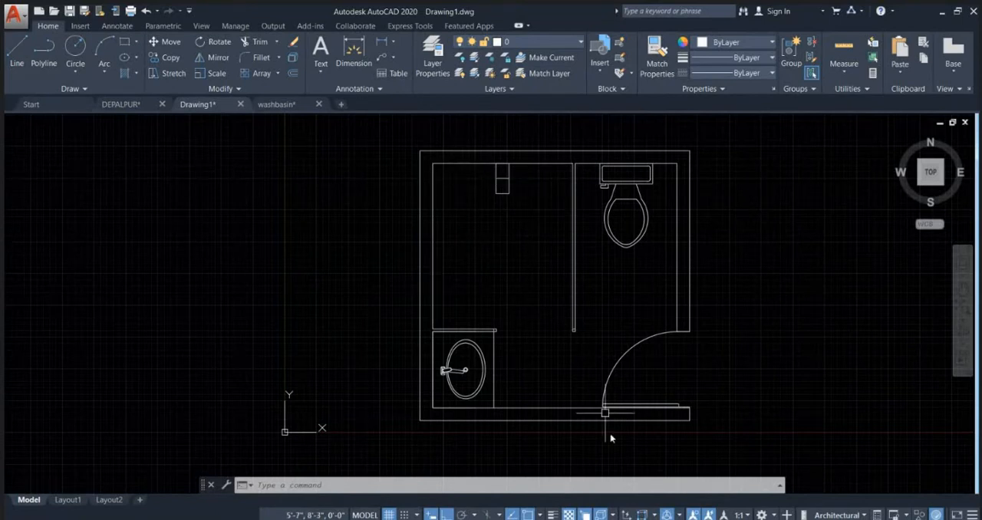
scroll(452, 157, "up", 5)
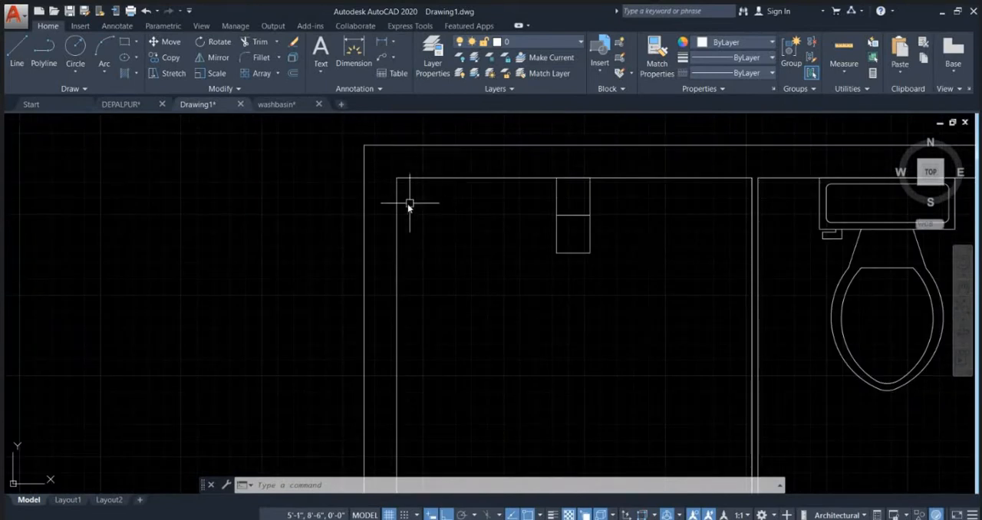
Step: Draw a 5" by 5" square in the larger bay, near its upper-left inner wall corner
scroll(407, 253, "up", 2)
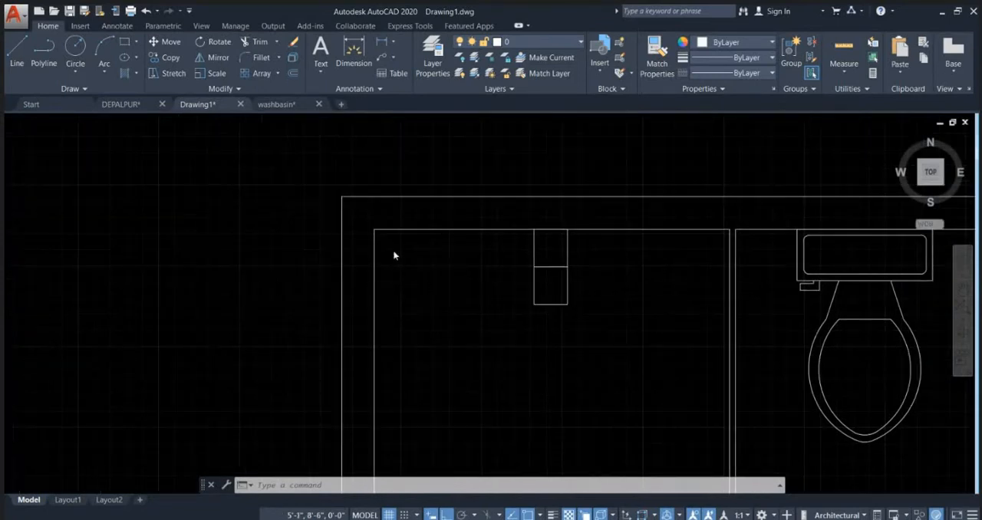
type("C")
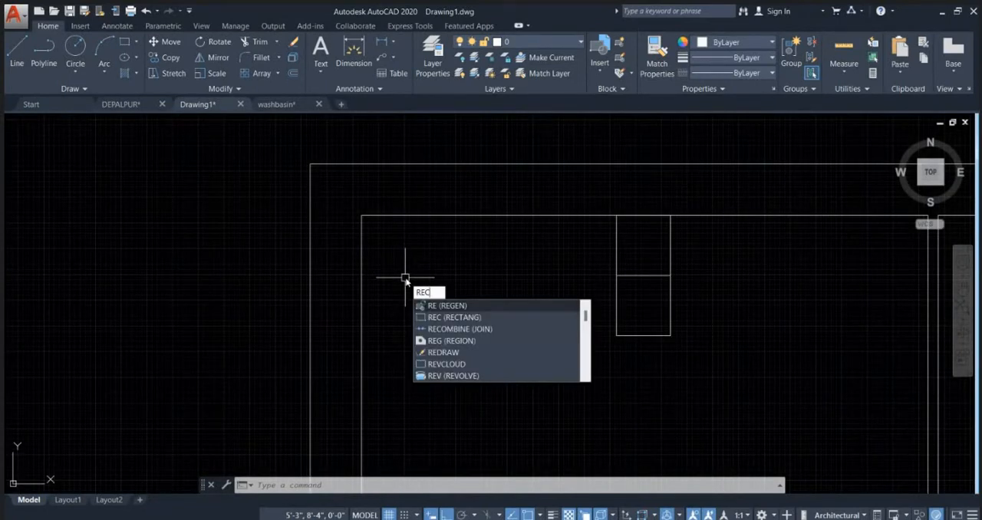
key("Return")
left_click(399, 326)
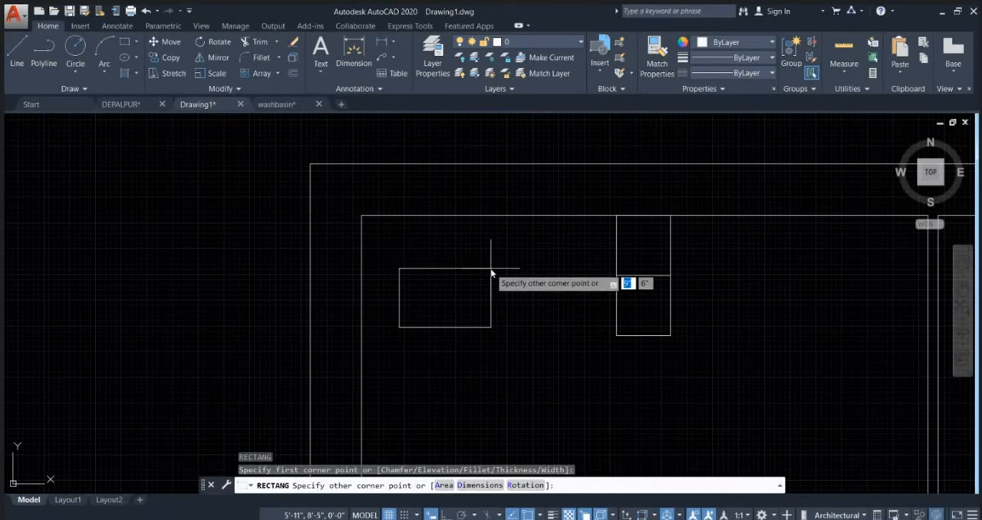
type("4'")
key("Tab")
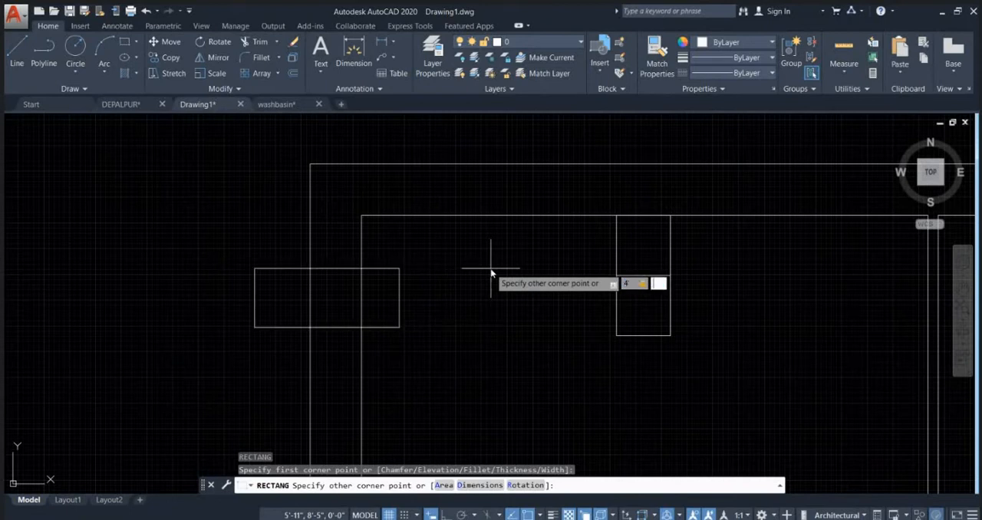
type("5")
key("Tab")
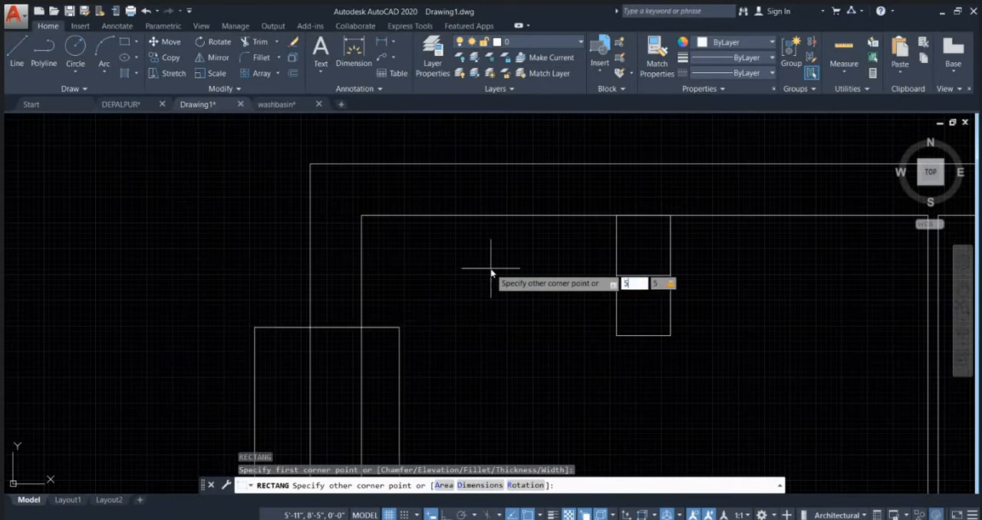
type("5")
key("Return")
Step: Draw a circle of radius 2" centred in the small square
type("c")
key("Return")
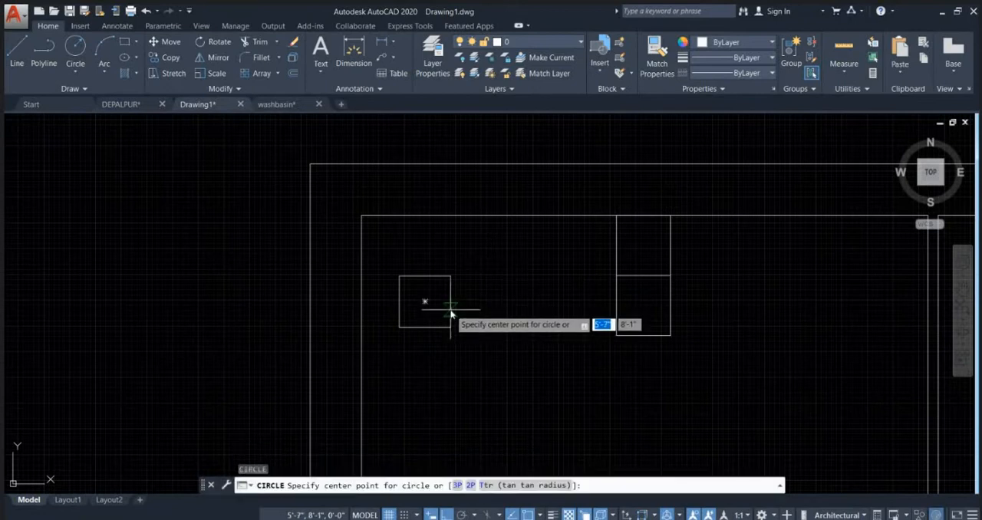
left_click(425, 302)
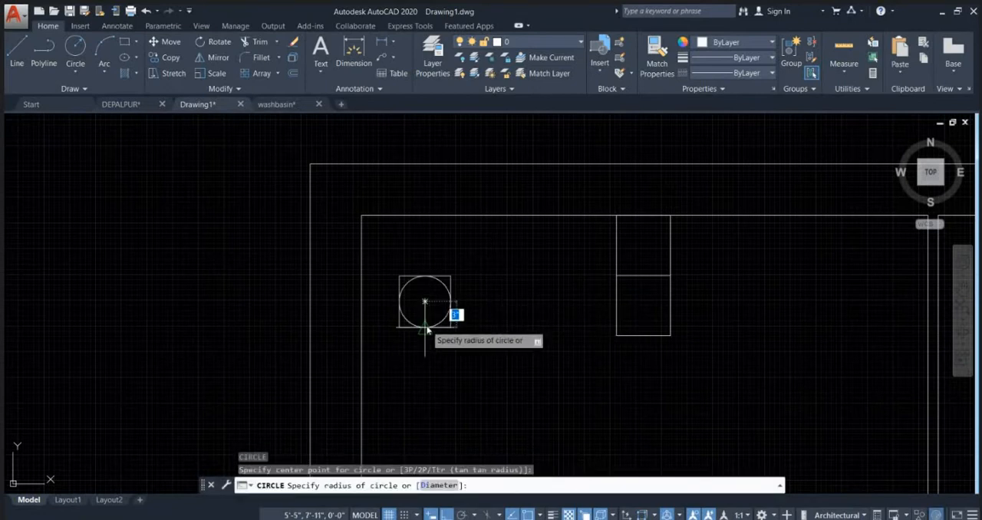
type("2")
key("Return")
key("Escape")
scroll(435, 278, "up", 2)
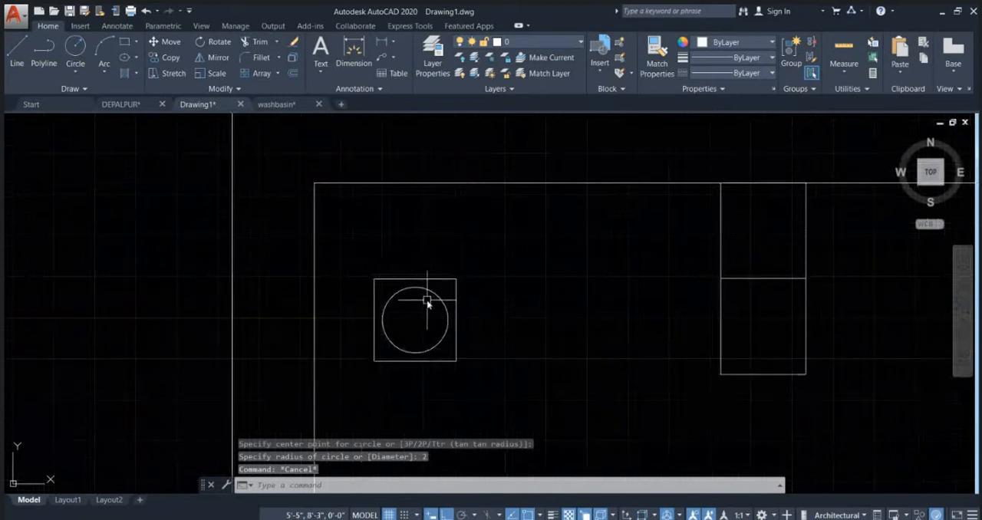
Step: Draw horizontal and vertical diameter lines across the circle so they form a cross
type("l")
key("Return")
left_click(382, 320)
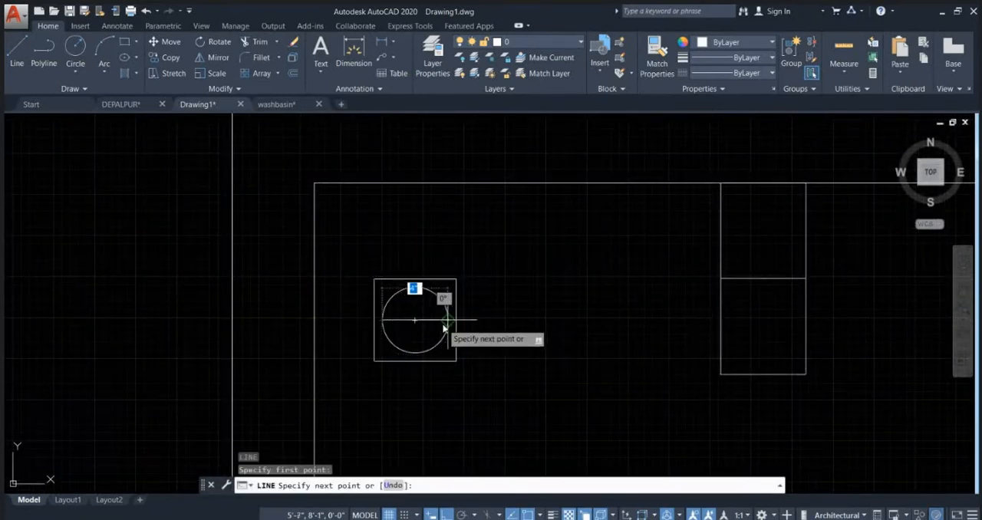
left_click(446, 321)
key("Escape")
key("Return")
left_click(415, 287)
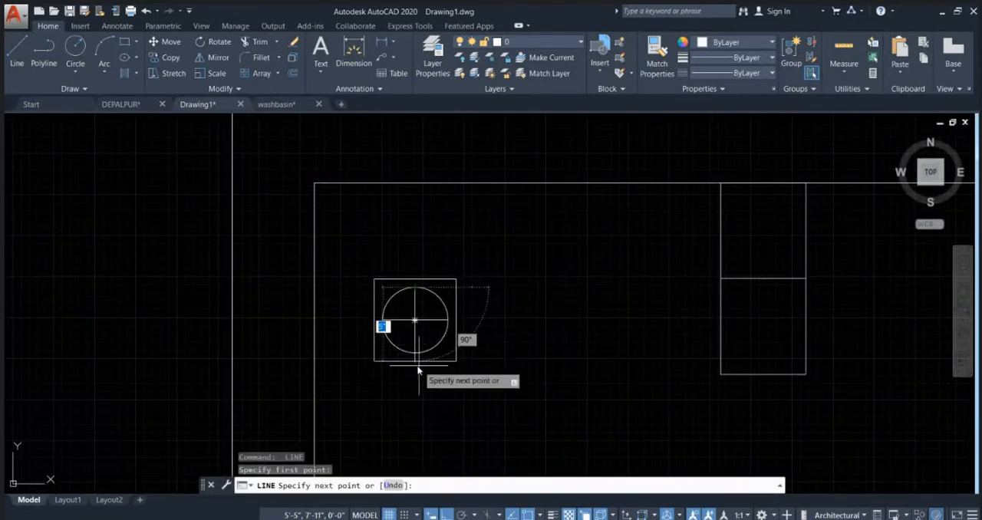
left_click(416, 355)
key("Escape")
scroll(499, 249, "down", 2)
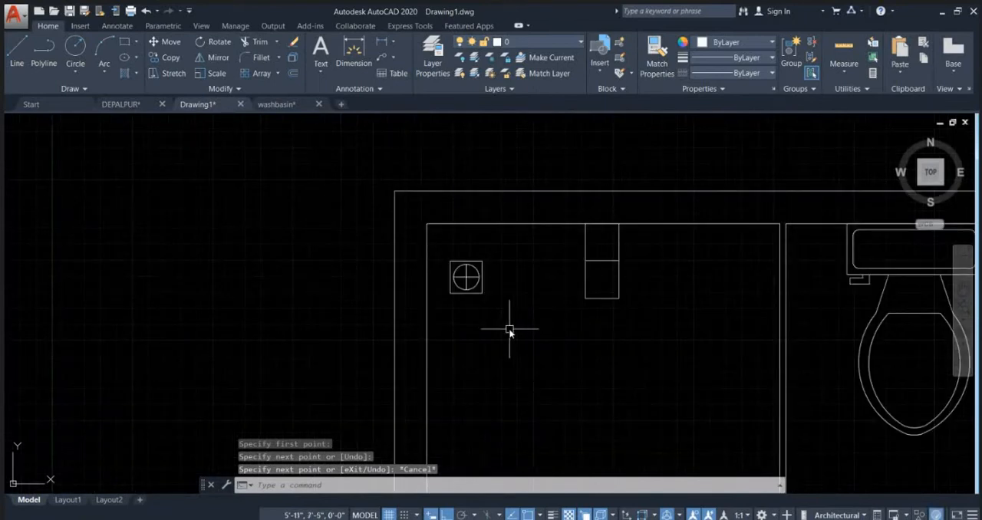
Step: Move the square with the crossed circle into the upper-right wall corner beside the toilet tank
left_click(510, 331)
left_click(431, 235)
middle_click_drag(526, 321, 433, 315)
type("m")
key("Return")
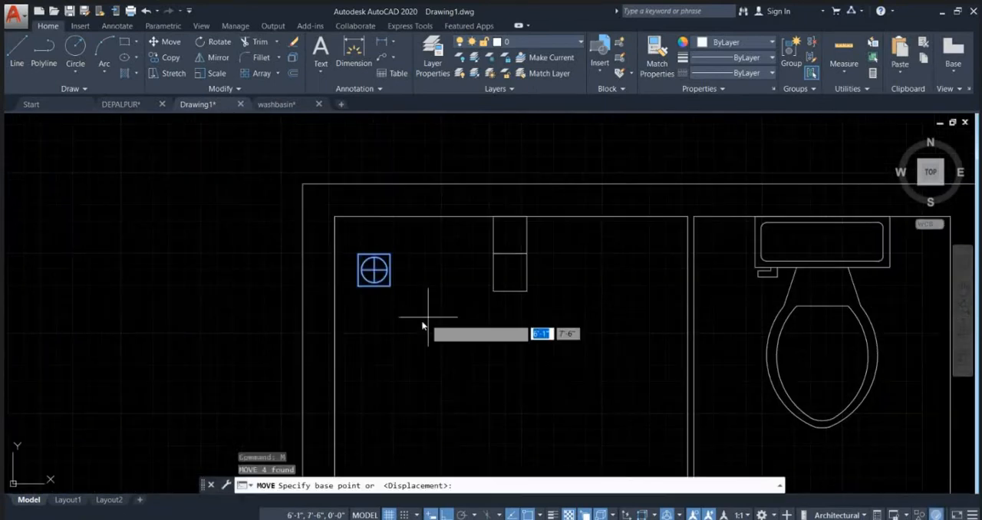
left_click(414, 319)
scroll(364, 300, "down", 6)
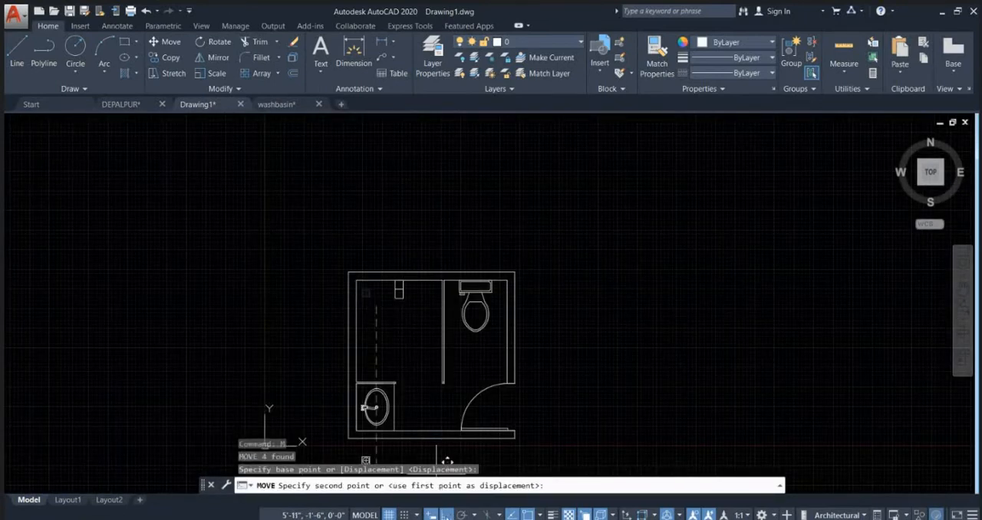
scroll(518, 303, "up", 8)
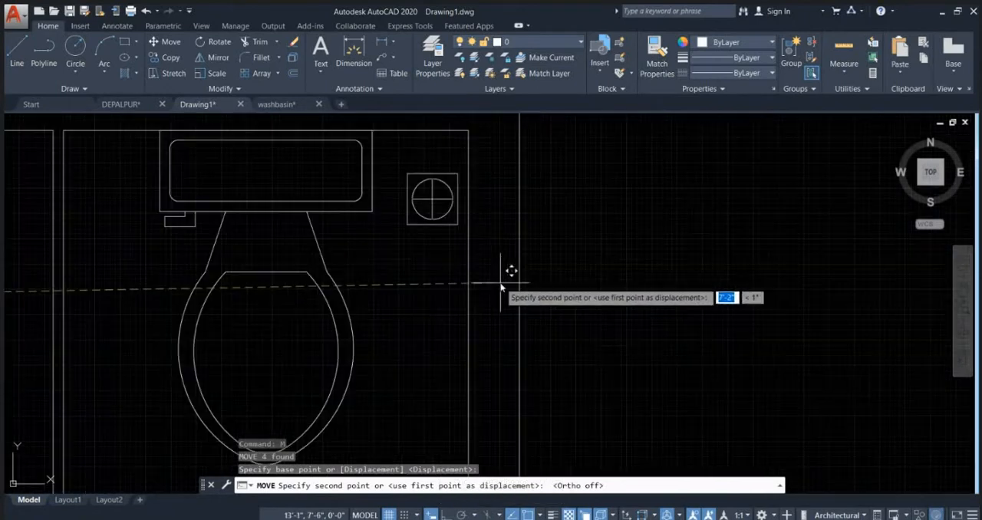
left_click(508, 244)
scroll(507, 245, "down", 5)
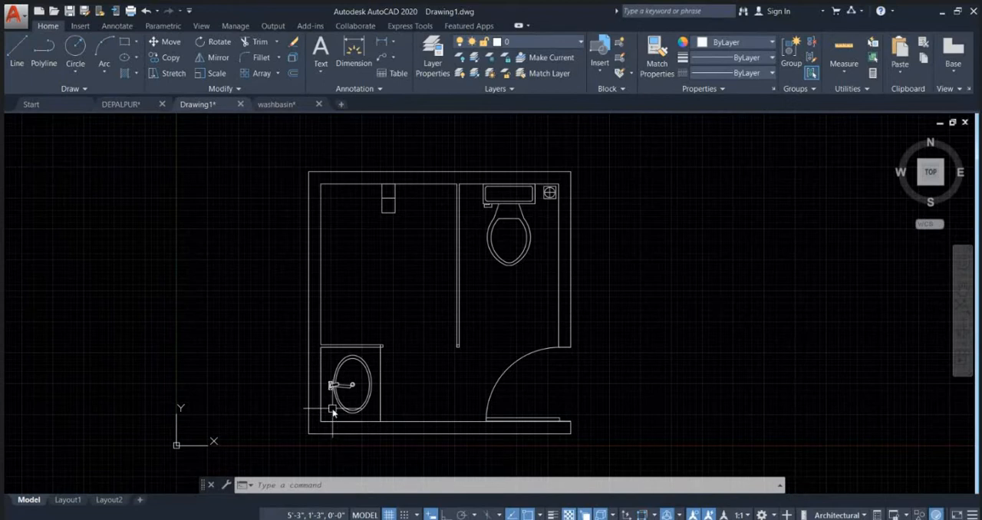
Step: Copy the crossed-circle square from beside the toilet tank to the upper-left inner corner of the larger bay
middle_click_drag(401, 226, 421, 275)
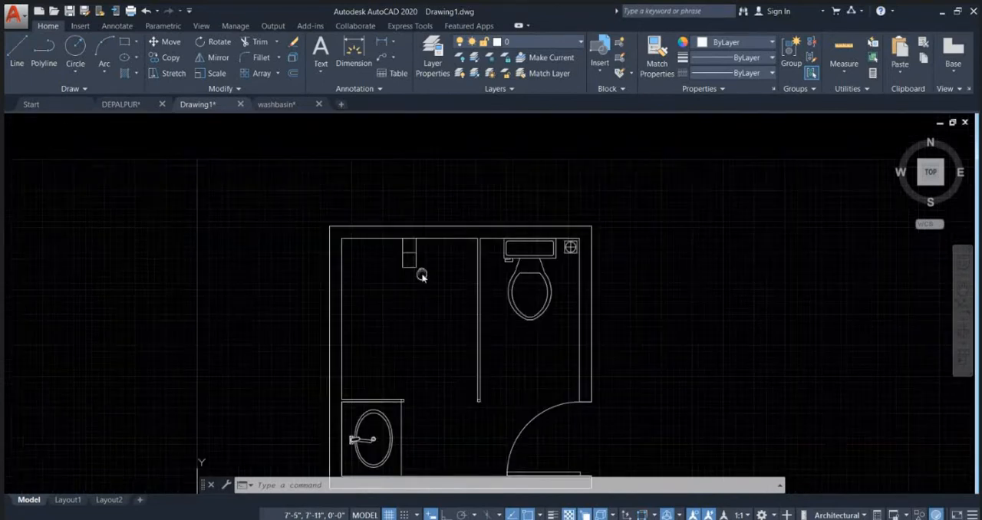
scroll(552, 238, "up", 3)
scroll(633, 258, "up", 5)
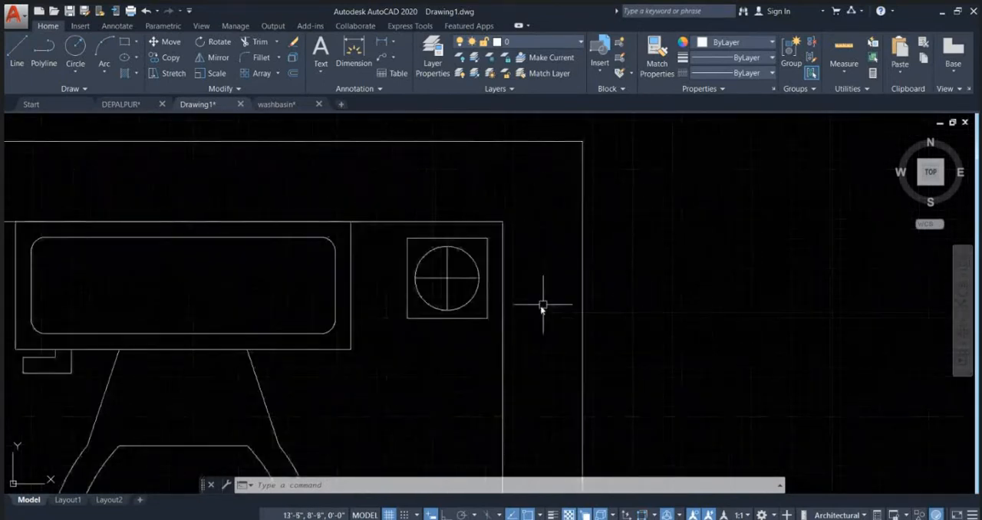
left_click(498, 344)
left_click(395, 234)
type("c")
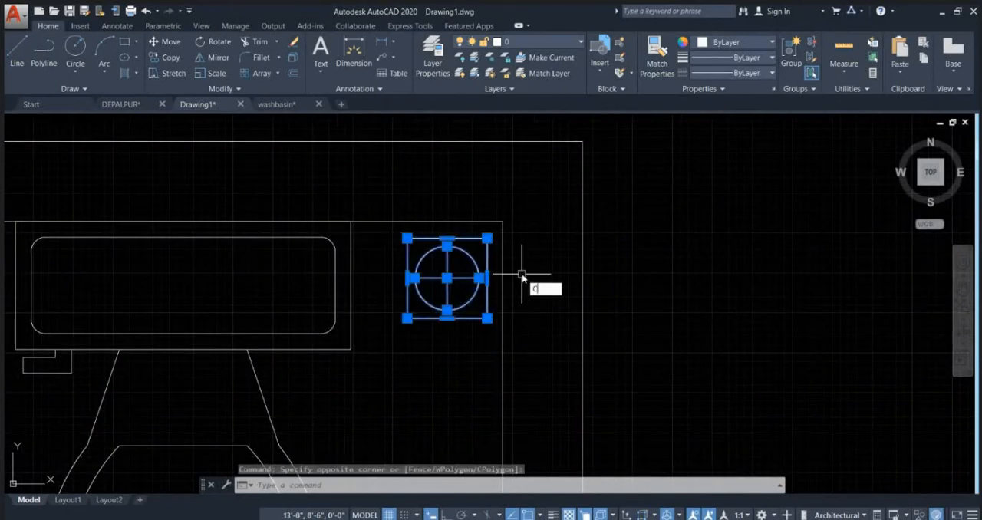
type("o")
key("Return")
scroll(460, 366, "down", 6)
left_click(626, 269)
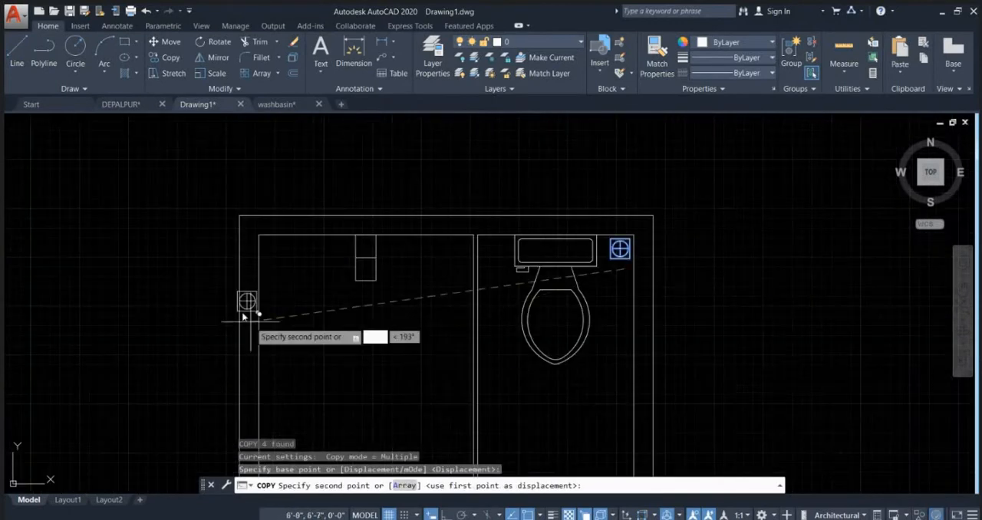
left_click(281, 268)
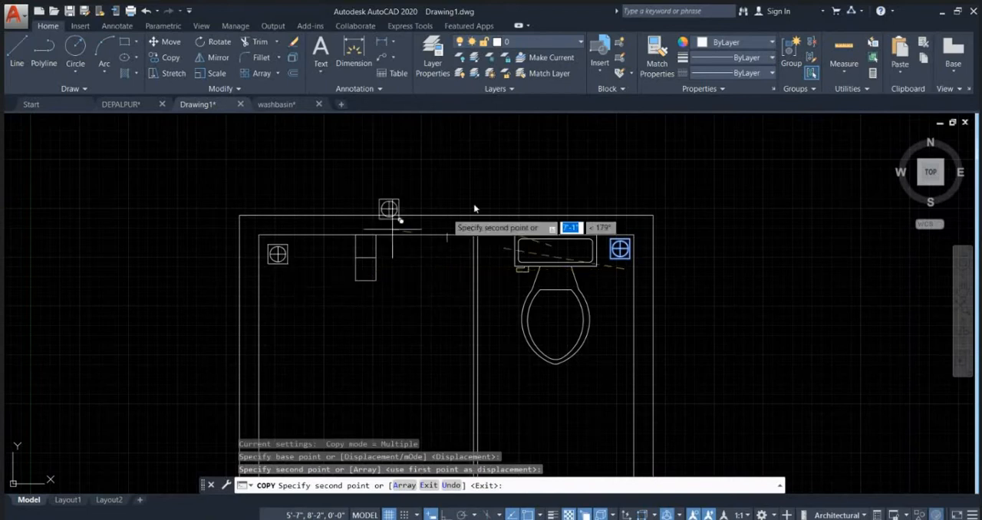
key("Escape")
scroll(522, 202, "down", 4)
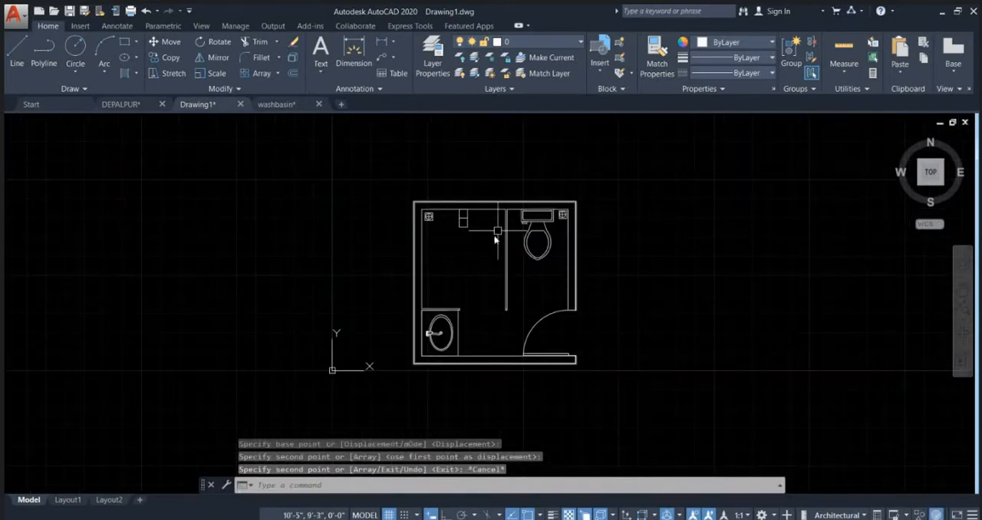
Step: Examine both crossed-circle squares and the divided rectangle along the upper wall within the bathroom plan
scroll(428, 233, "up", 2)
middle_click_drag(429, 211, 369, 211)
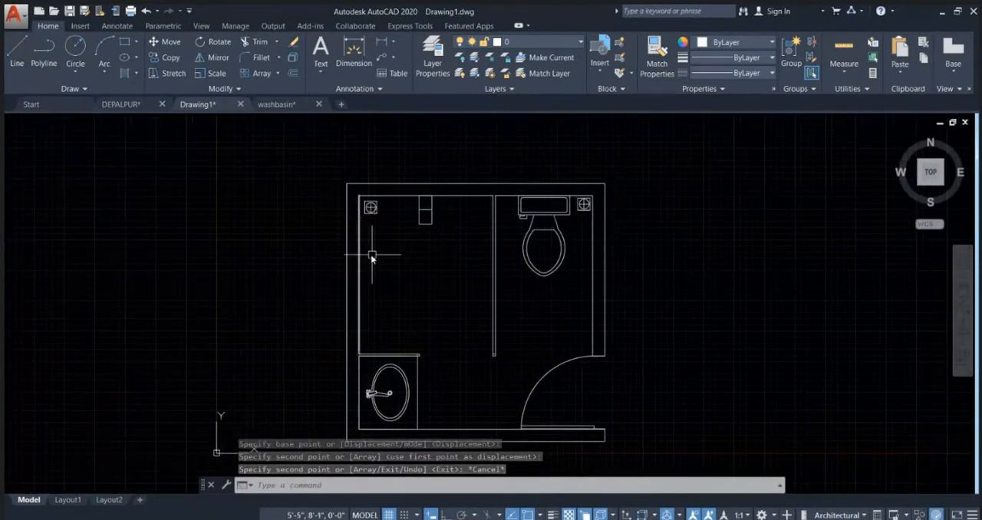
scroll(553, 230, "down", 2)
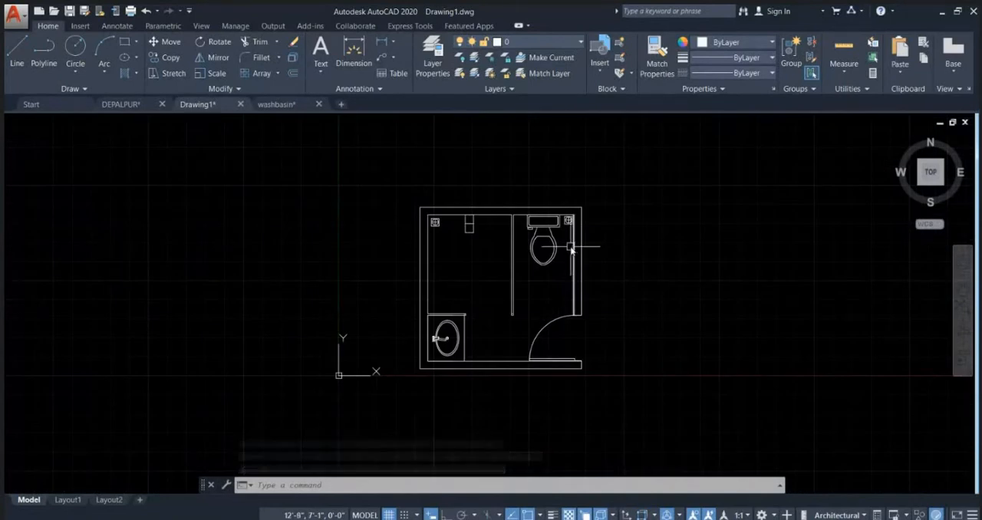
scroll(491, 219, "up", 4)
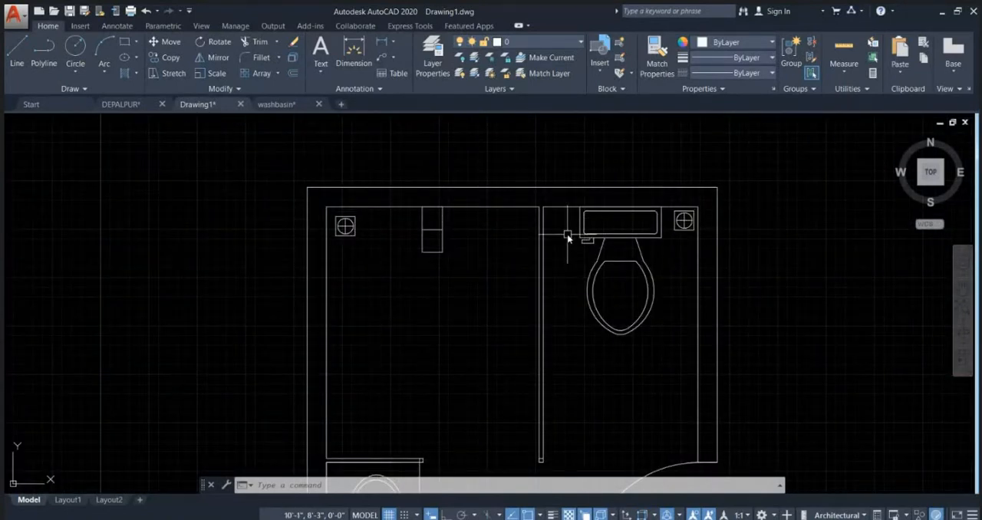
scroll(445, 219, "up", 4)
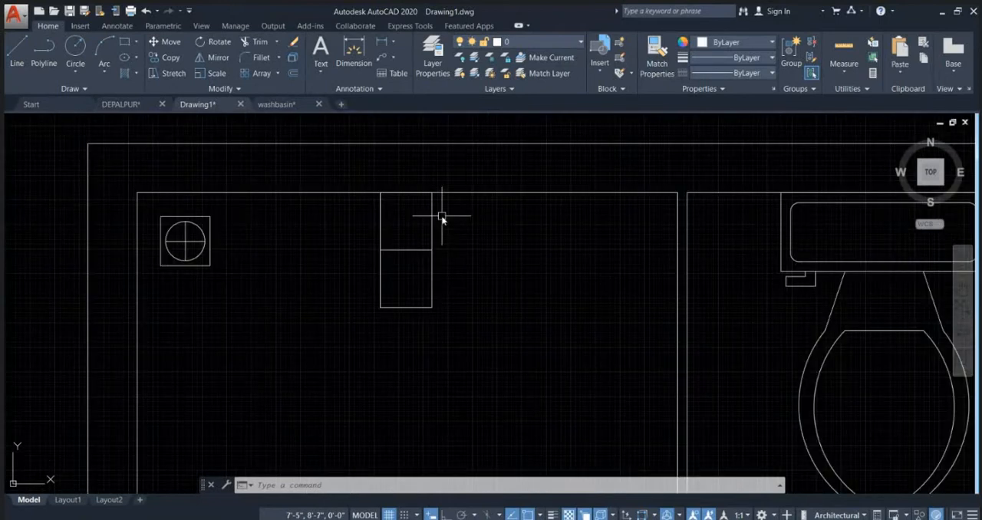
scroll(399, 200, "down", 4)
scroll(407, 230, "down", 4)
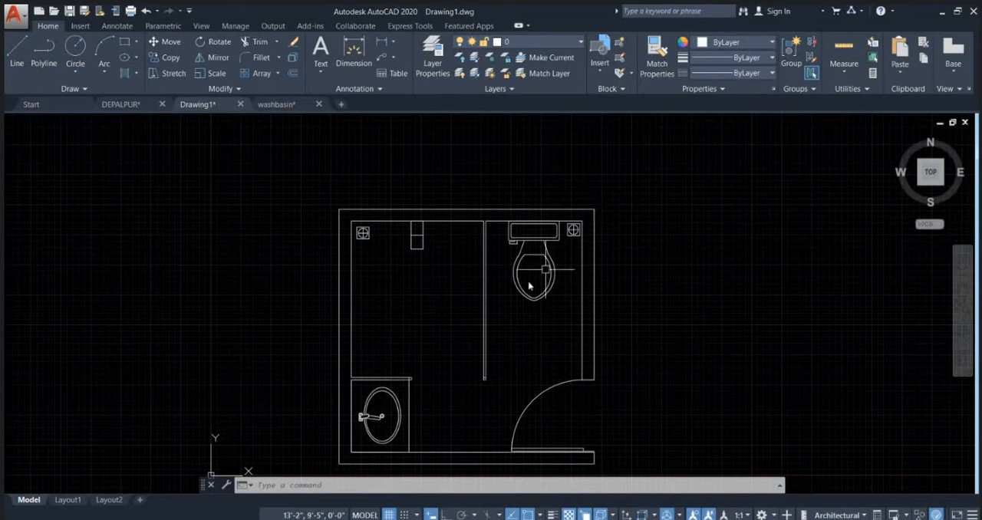
Step: Add multiline text in the larger bay above the washbasin partition, reading TOILET with 8'0"X8'0" on the second line
type("mt")
key("Return")
scroll(375, 358, "up", 2)
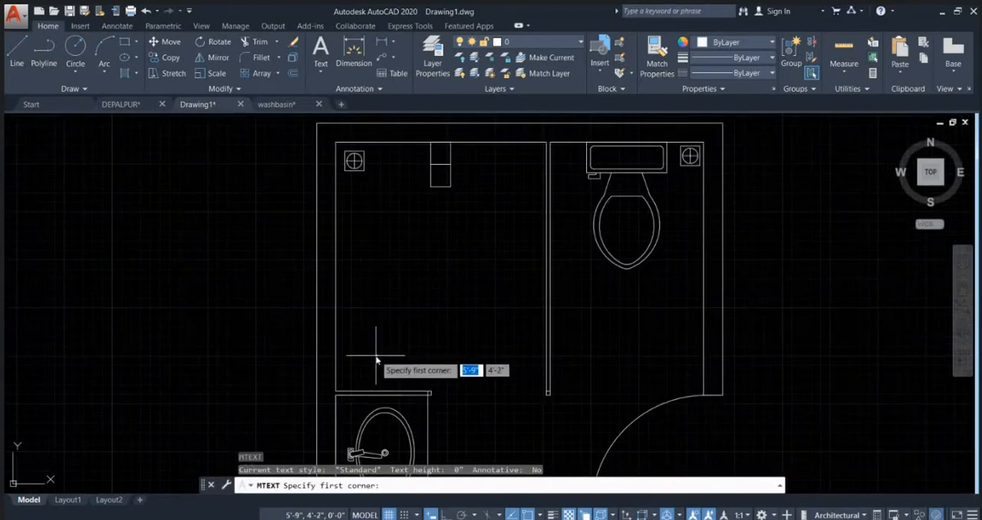
left_click(373, 361)
left_click(518, 288)
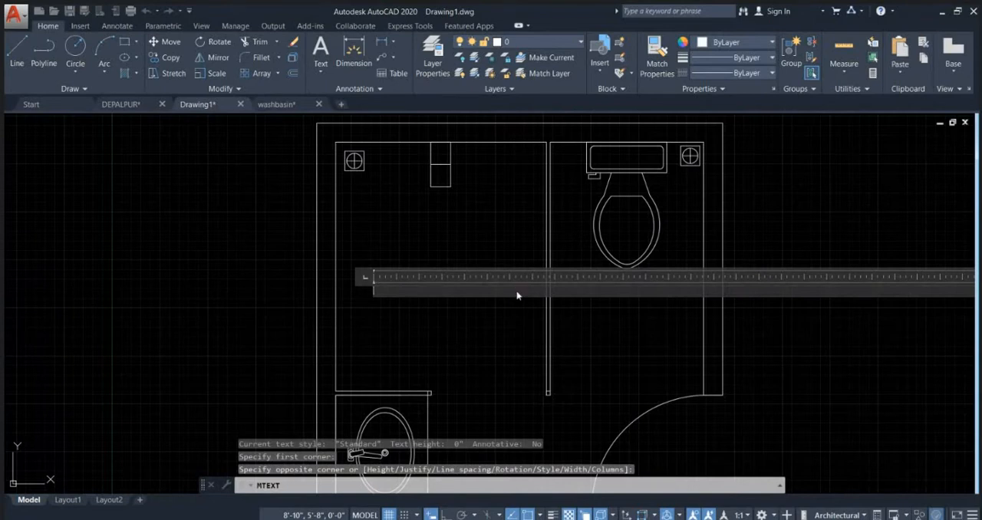
type("TOILET")
key("Return")
type("8")
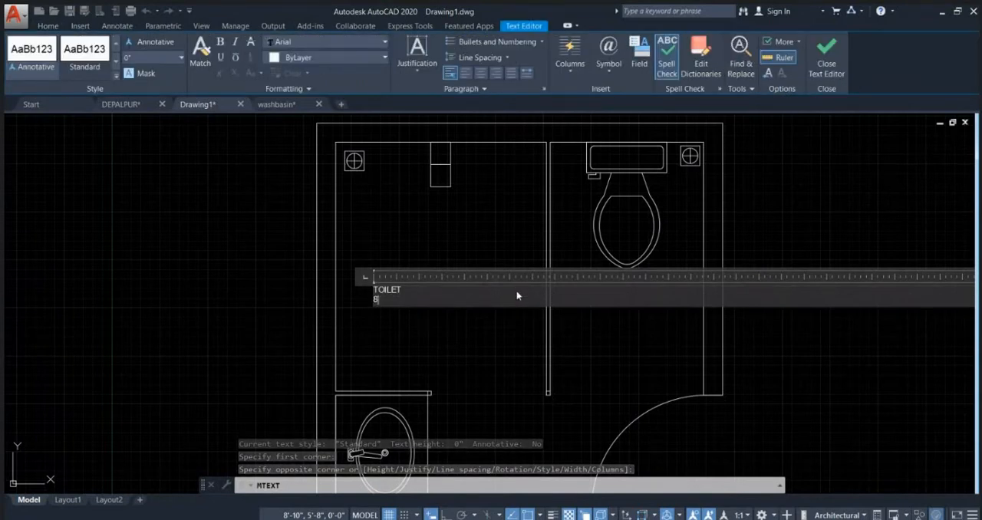
type("'0\"X8'0")
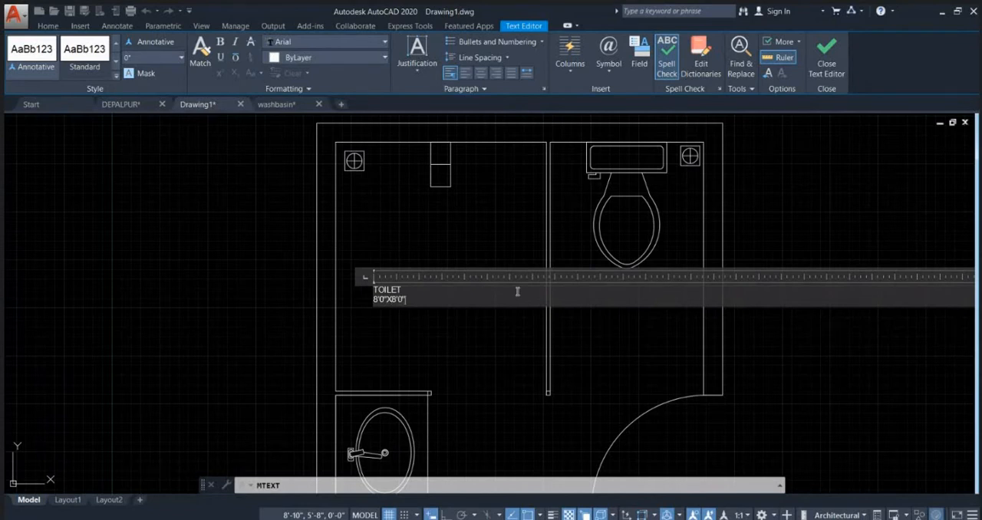
Step: Set the height of the whole TOILET label to 5" and finish editing the text
key("ctrl+a")
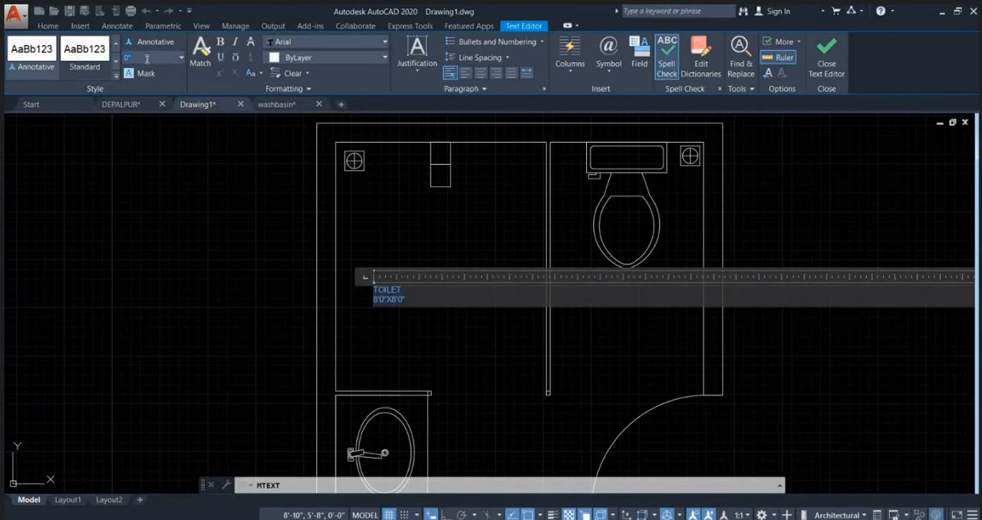
key("Return")
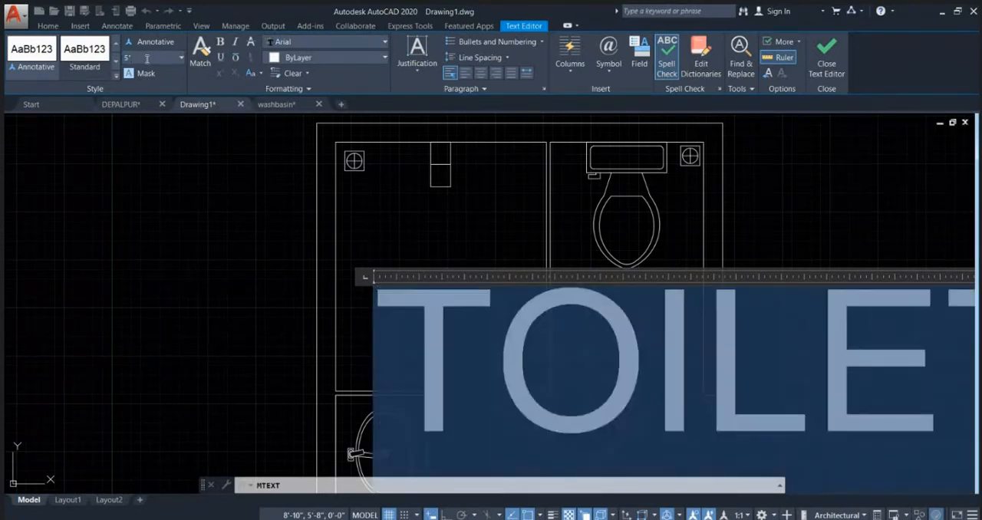
left_click(450, 222)
scroll(469, 281, "down", 4)
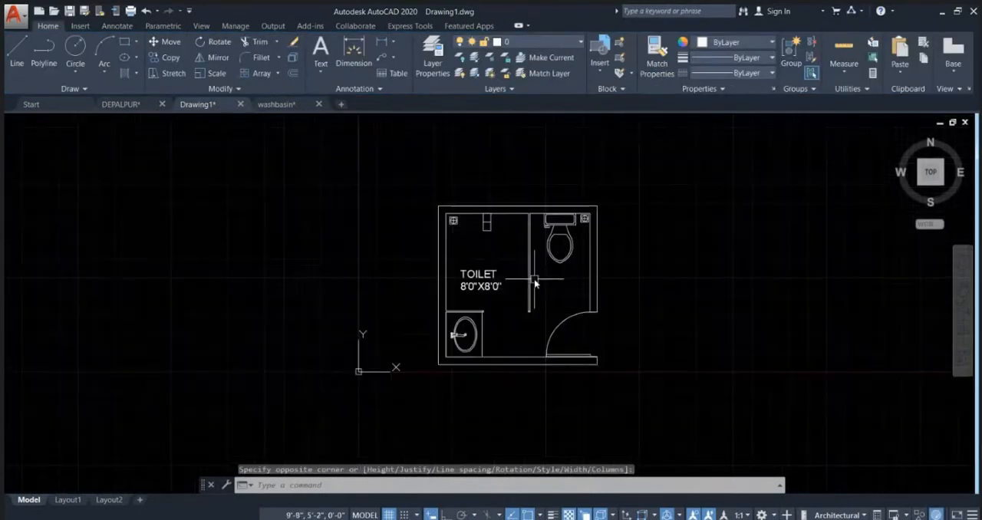
scroll(537, 281, "up", 3)
middle_click_drag(573, 300, 452, 295)
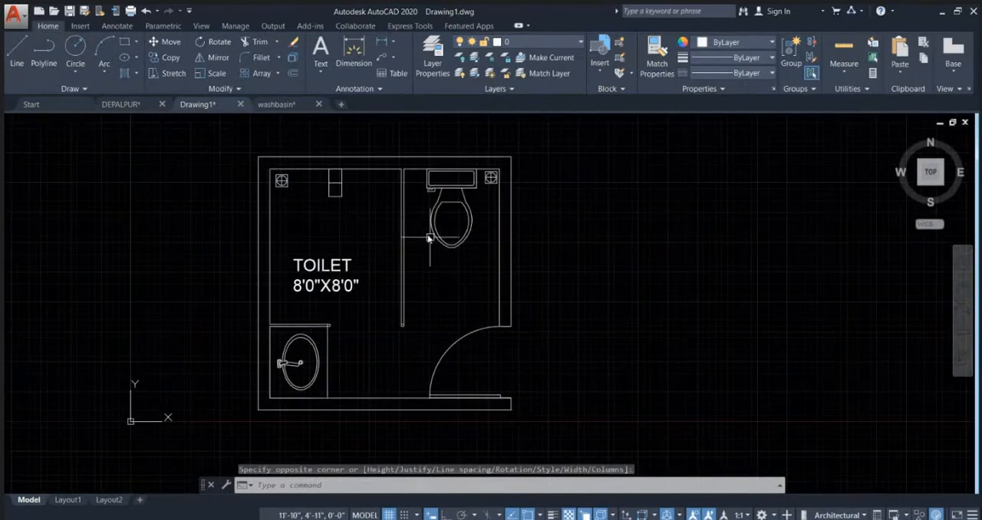
middle_click_drag(430, 238, 443, 320)
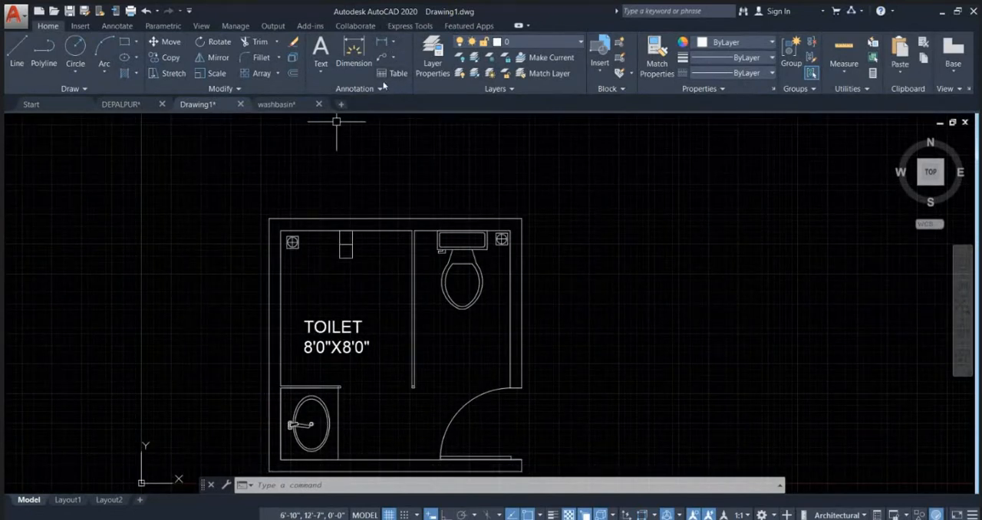
Step: Open the Standard dimension style for modification and set its arrow size to 3"
middle_click_drag(401, 143, 448, 209)
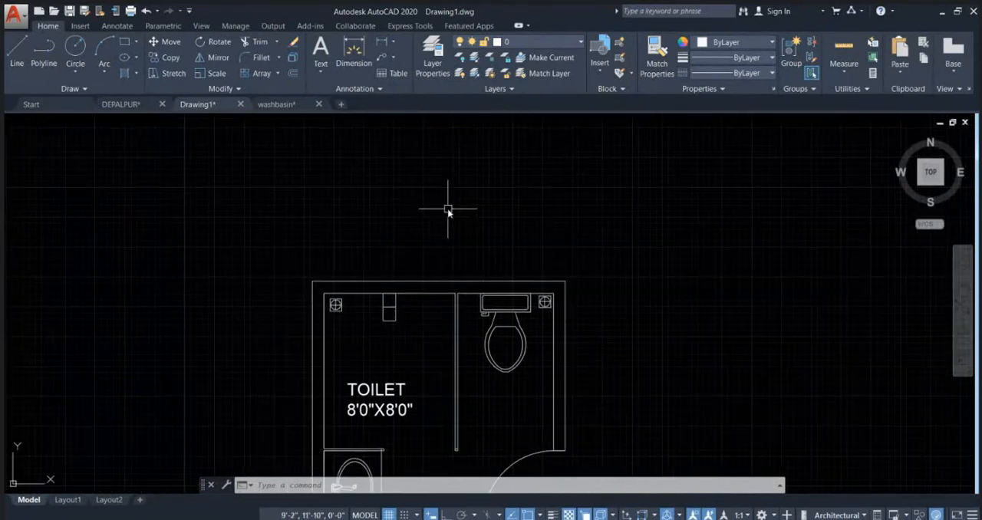
type("d")
key("Return")
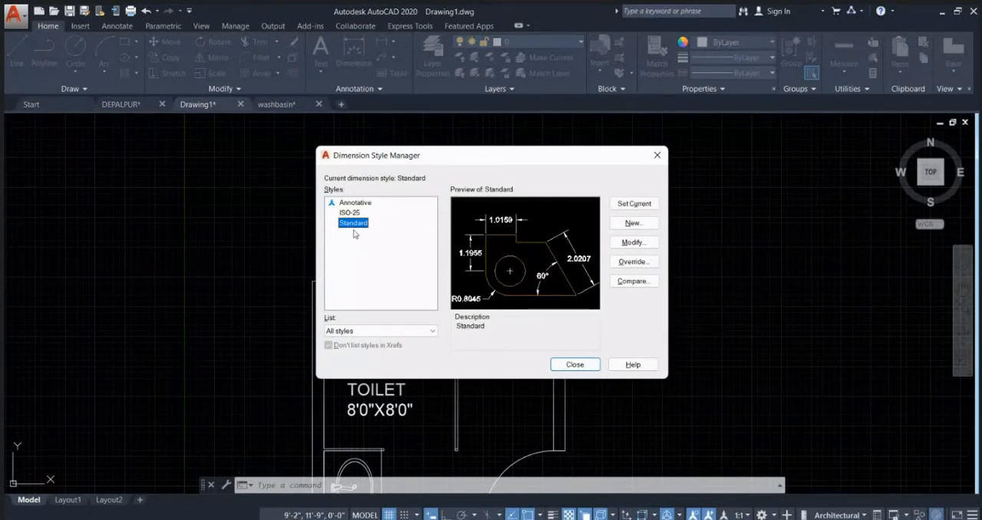
left_click(634, 243)
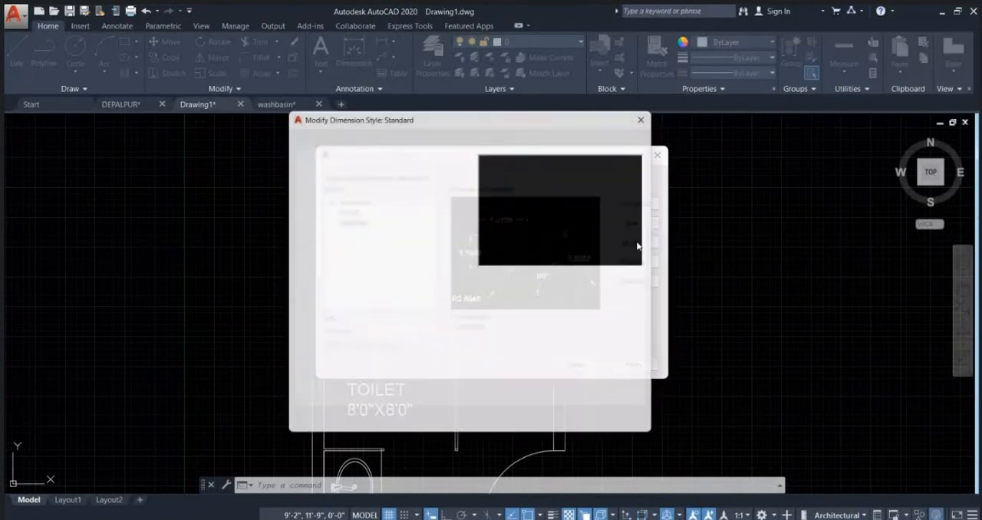
left_click(357, 136)
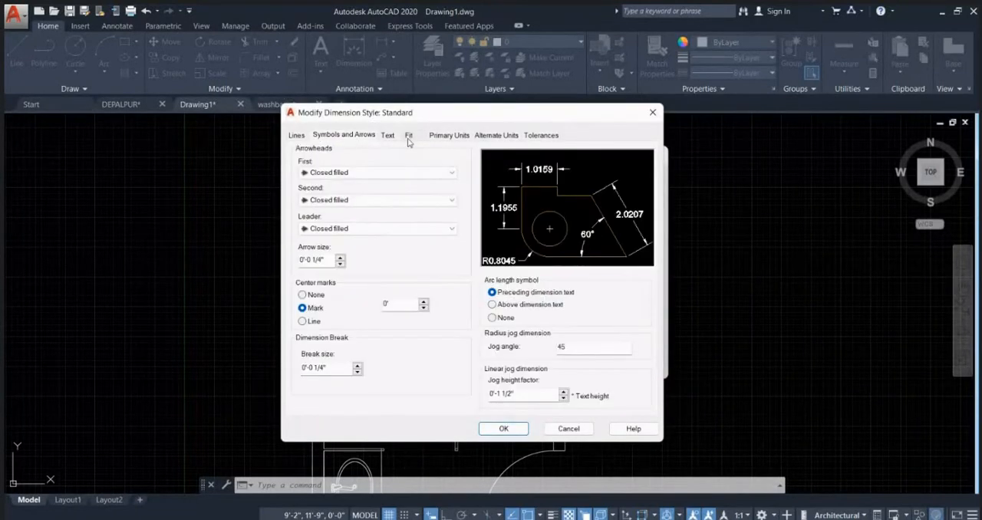
left_click(409, 137)
left_click(345, 137)
left_click(388, 136)
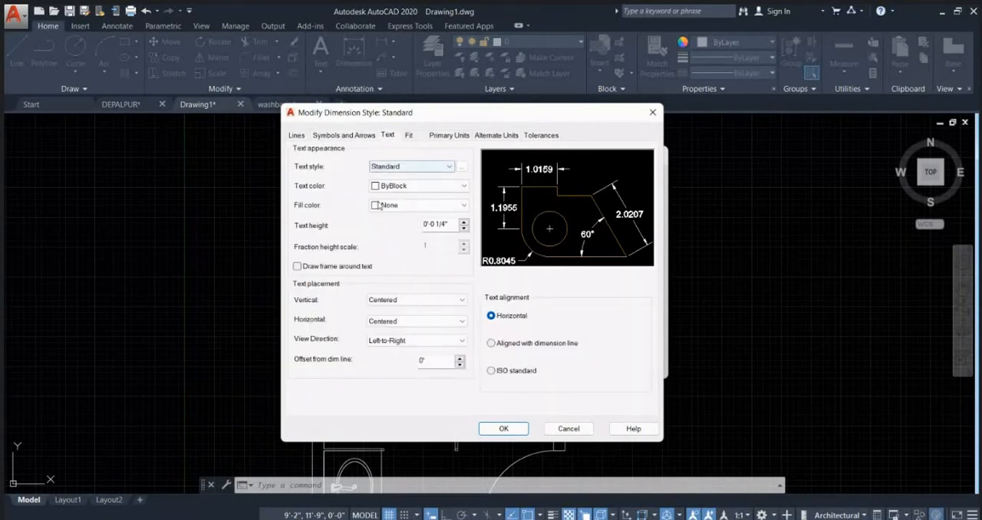
left_click(455, 137)
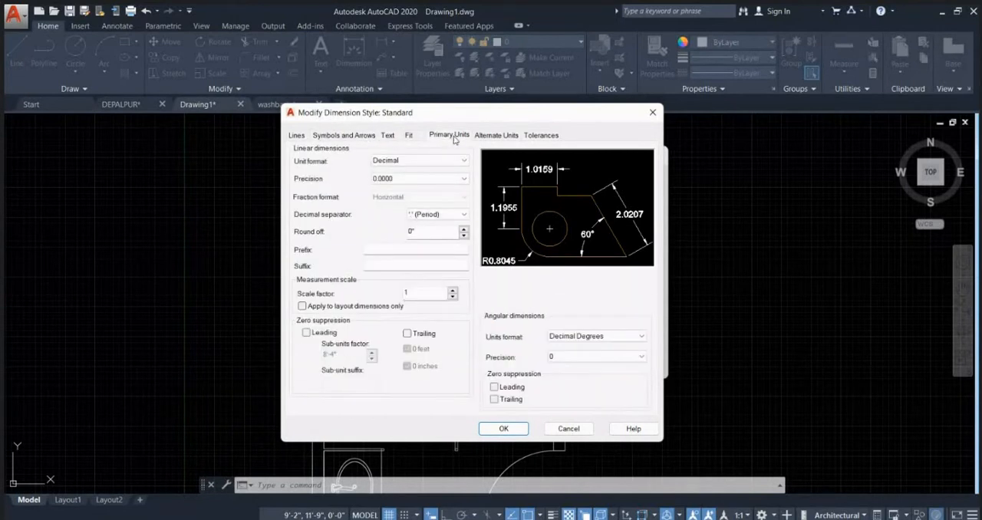
left_click(351, 135)
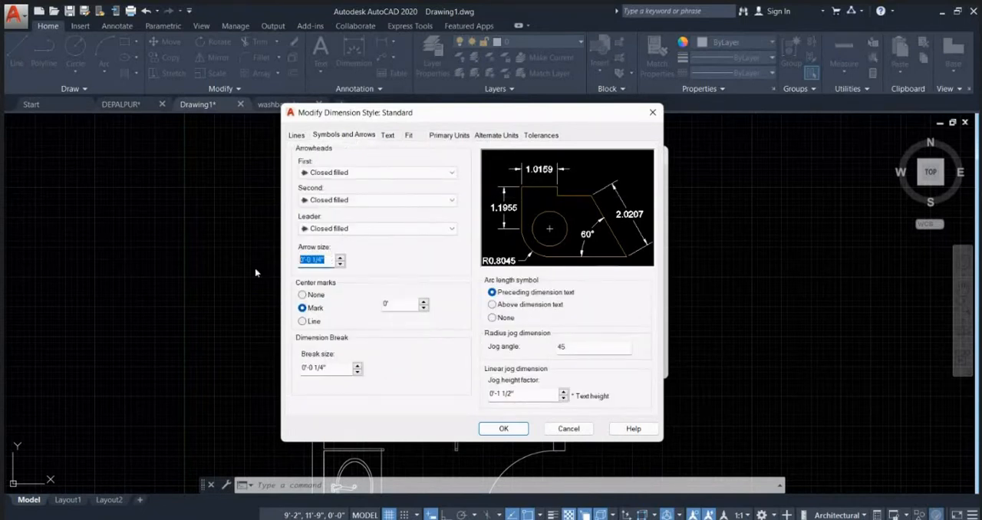
key("Return")
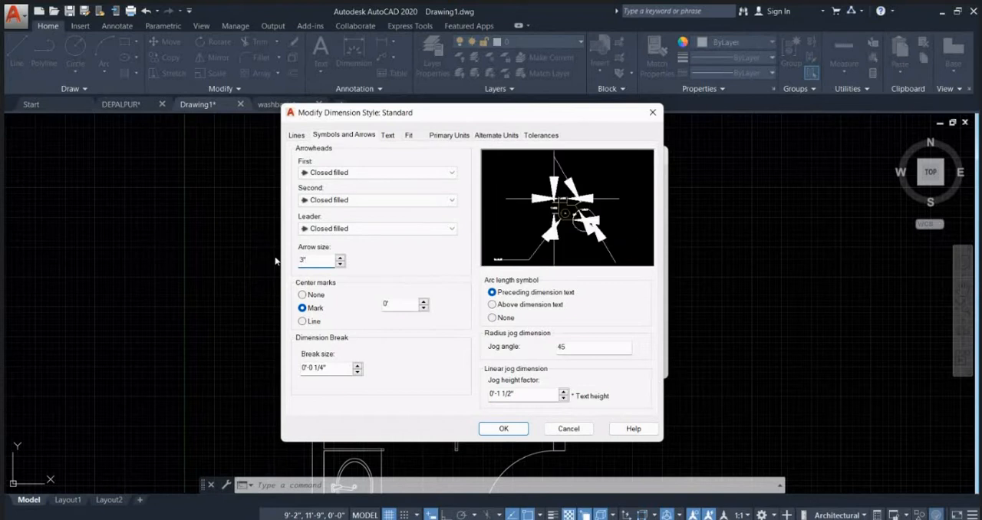
Step: Set the Standard dimension style's text height to 6"
left_click(387, 136)
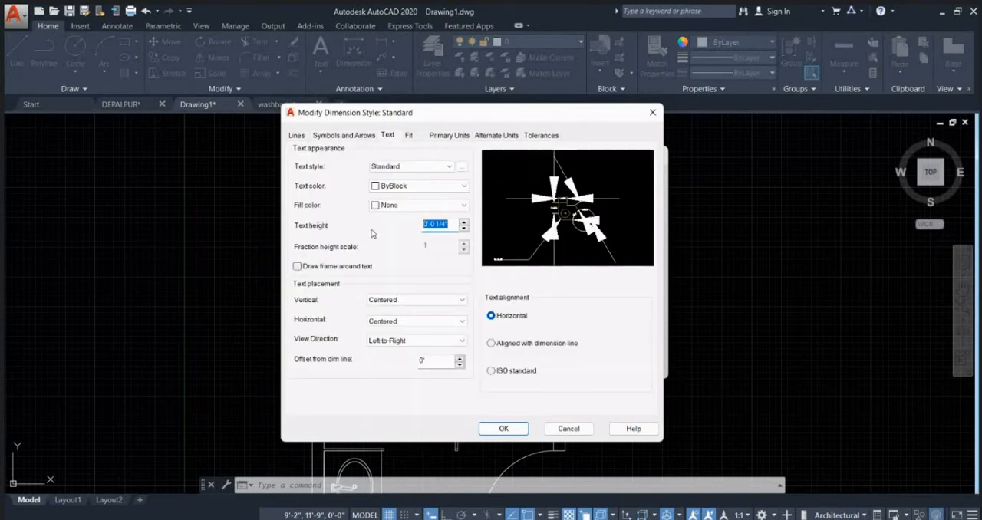
type("\"")
key("Return")
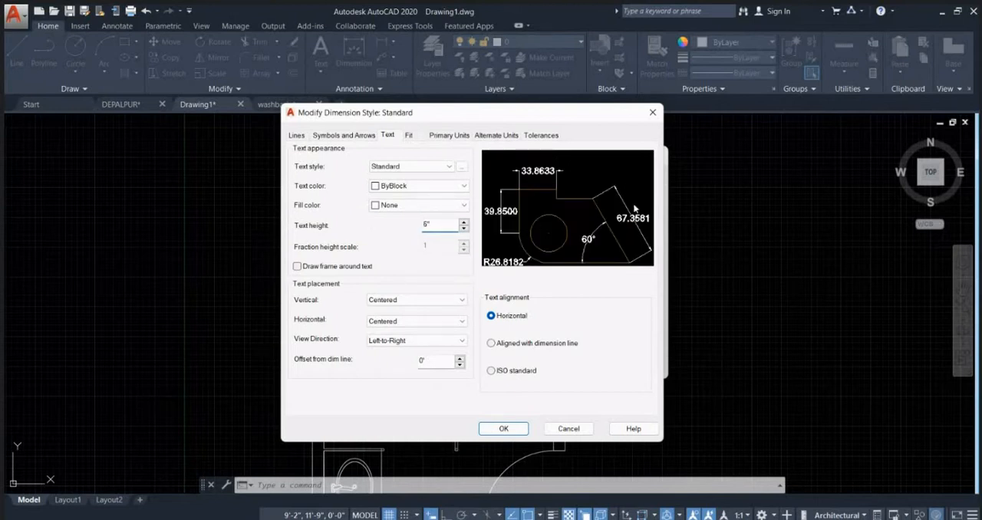
Step: Set the dimension style's primary units to Architectural with 0'-0" precision, and make the Standard style current
left_click(450, 135)
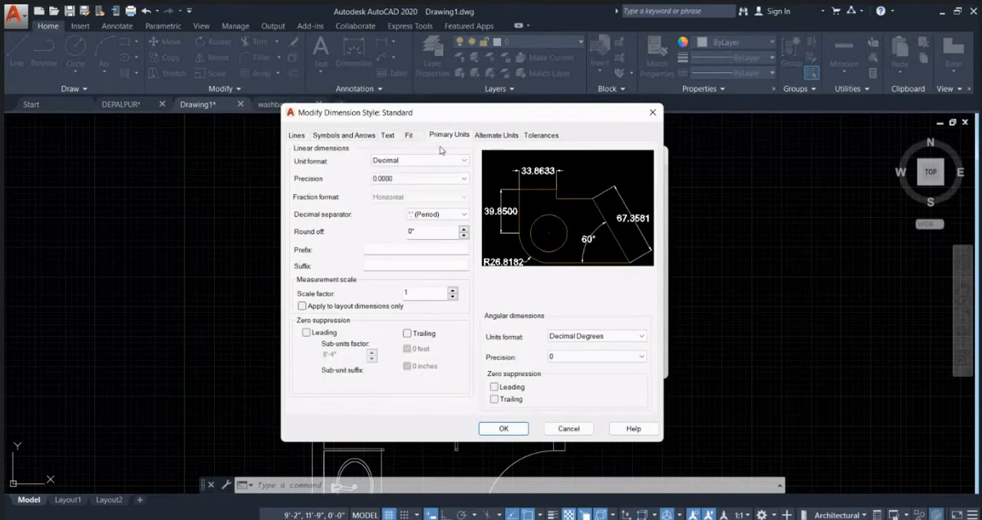
left_click(422, 161)
left_click(402, 195)
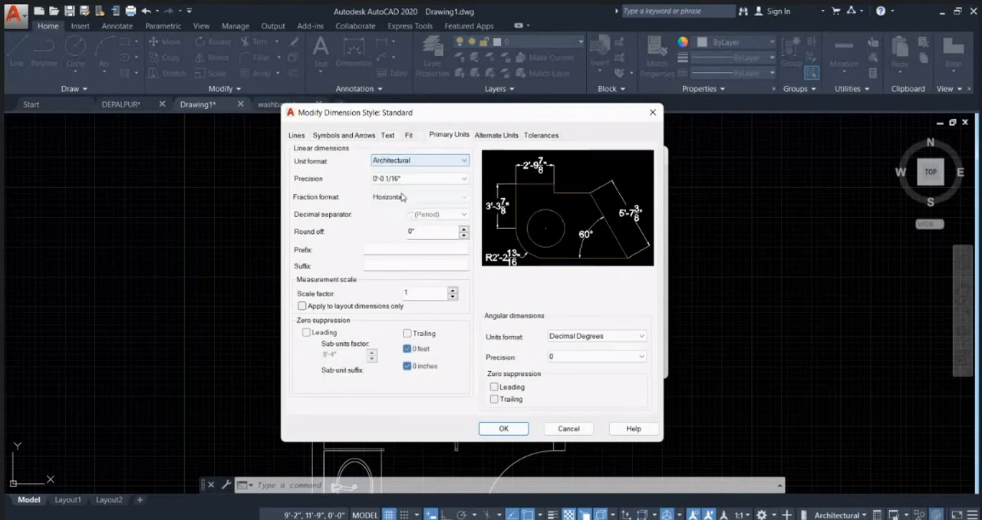
left_click(418, 178)
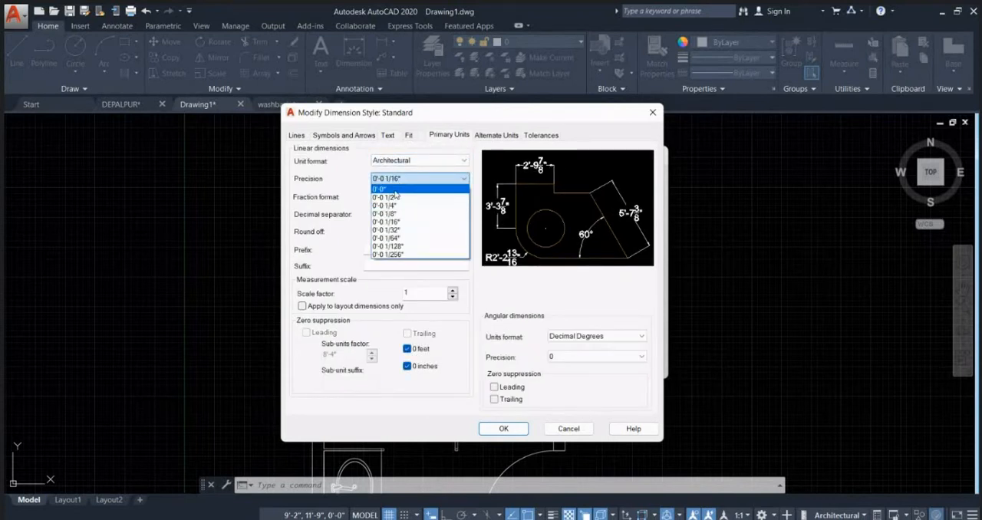
left_click(387, 189)
left_click(503, 428)
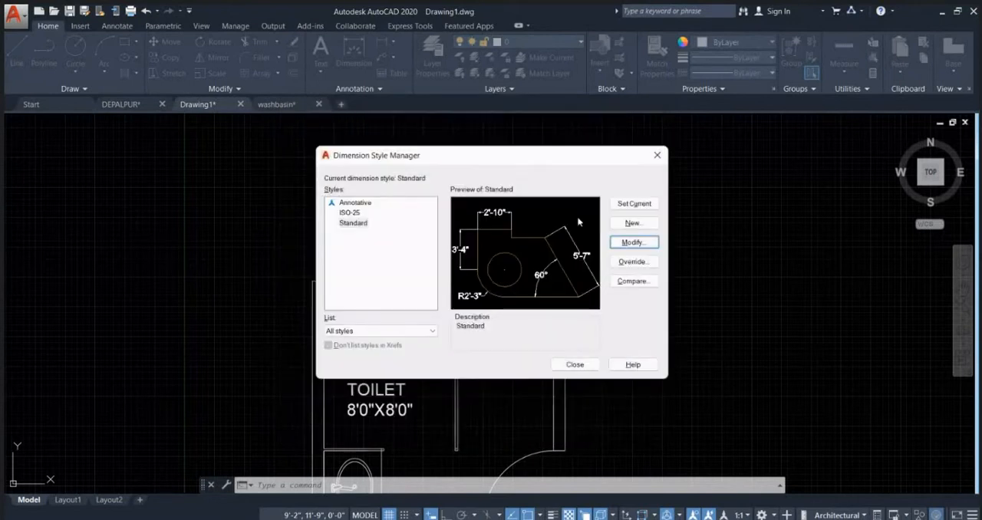
left_click(627, 204)
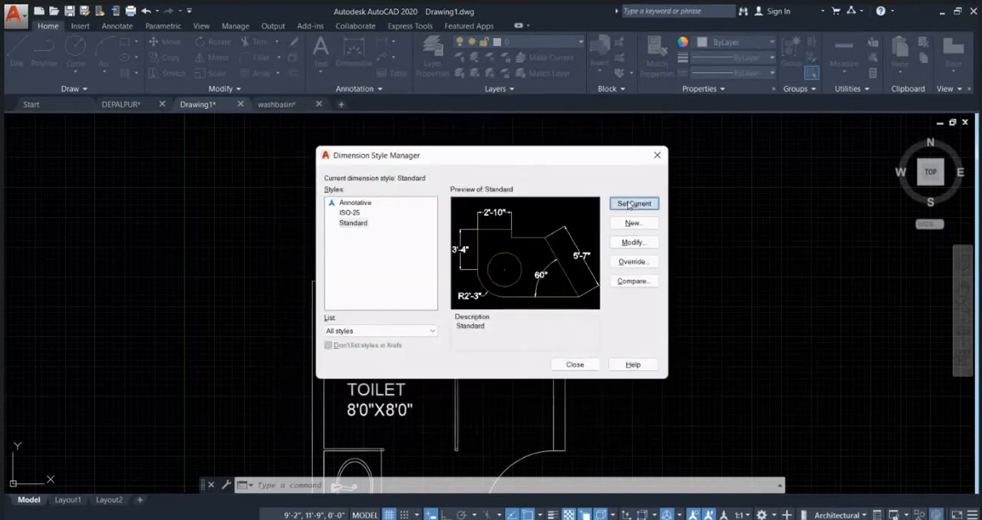
left_click(656, 155)
Step: Add a linear dimension for the room's inner width, placed about 2' above the upper wall's inner face
left_click(381, 43)
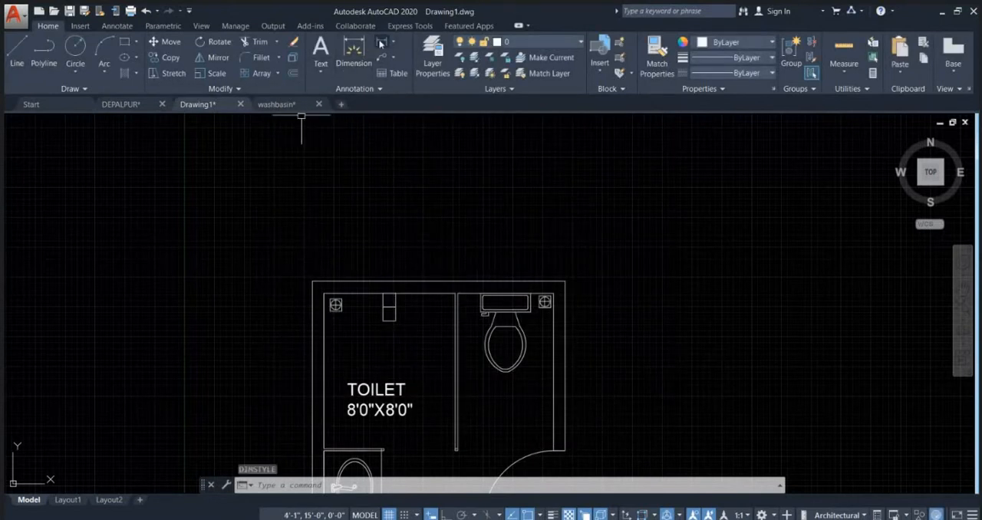
left_click(323, 295)
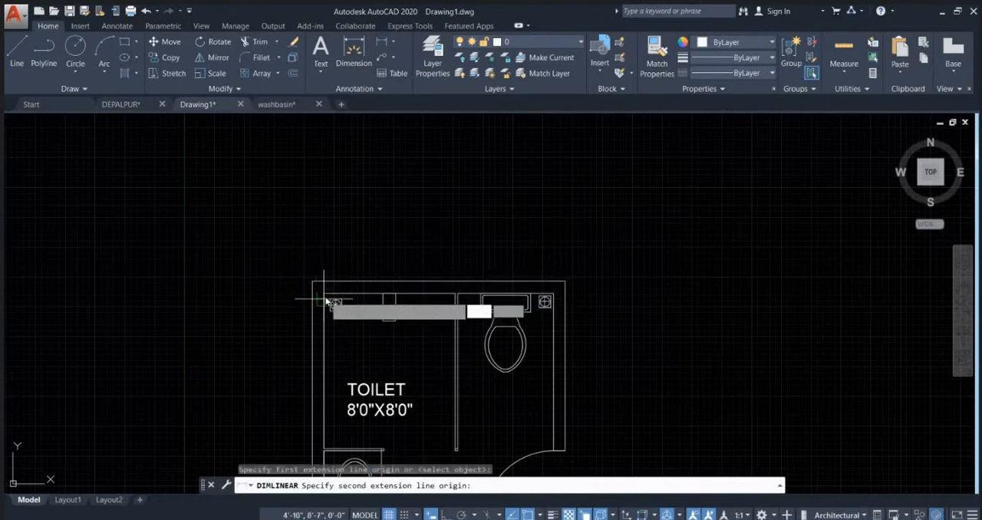
left_click(553, 293)
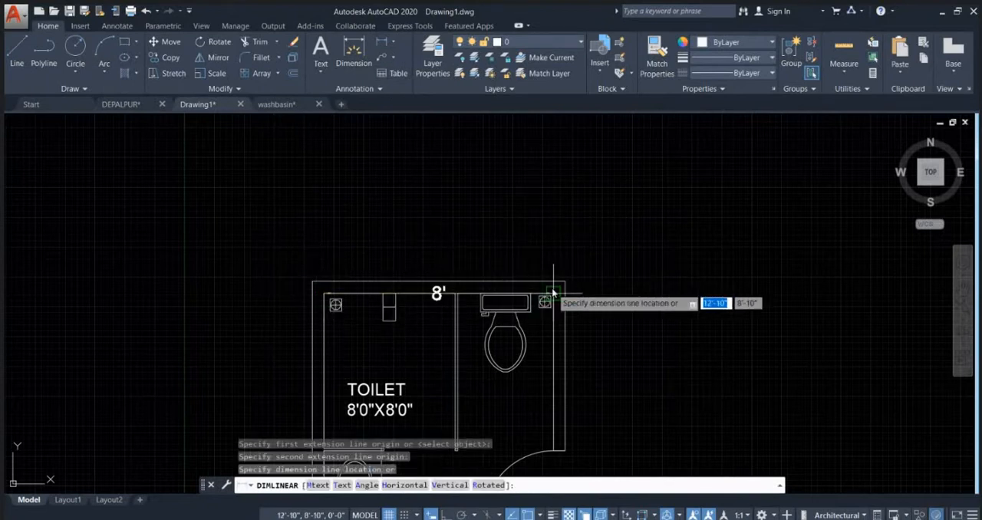
left_click(562, 237)
Step: Add a vertical linear dimension for the room's inner depth, placed outside the washbasin-side wall
middle_click_drag(378, 255, 471, 144)
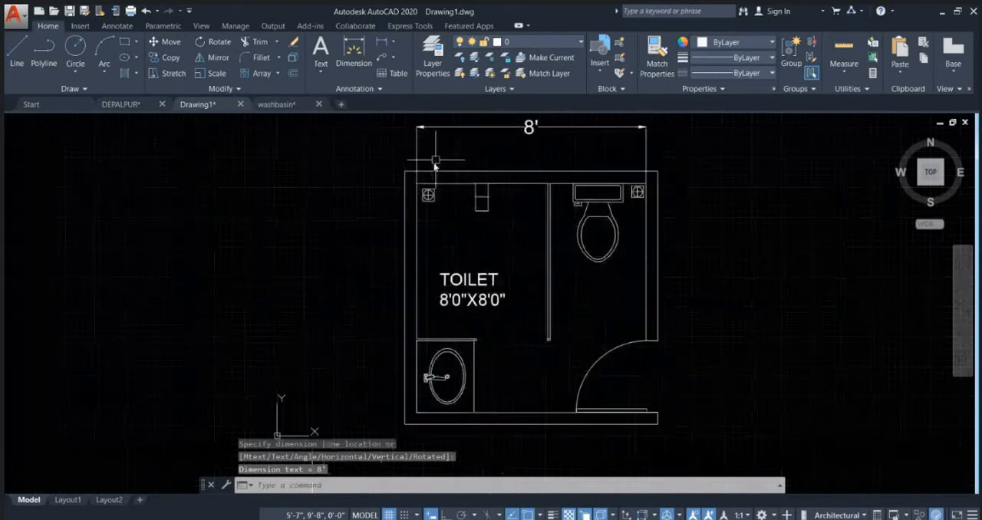
key("Return")
left_click(416, 184)
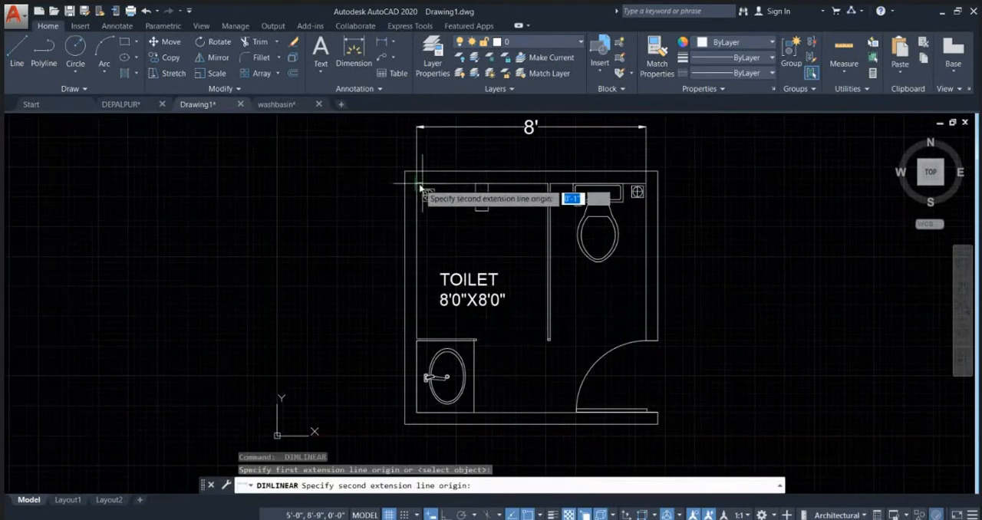
left_click(417, 411)
left_click(377, 408)
key("Escape")
Step: Draw a line across the upper wall's thickness, in line with the toilet-side face of the long partition
scroll(573, 151, "down", 2)
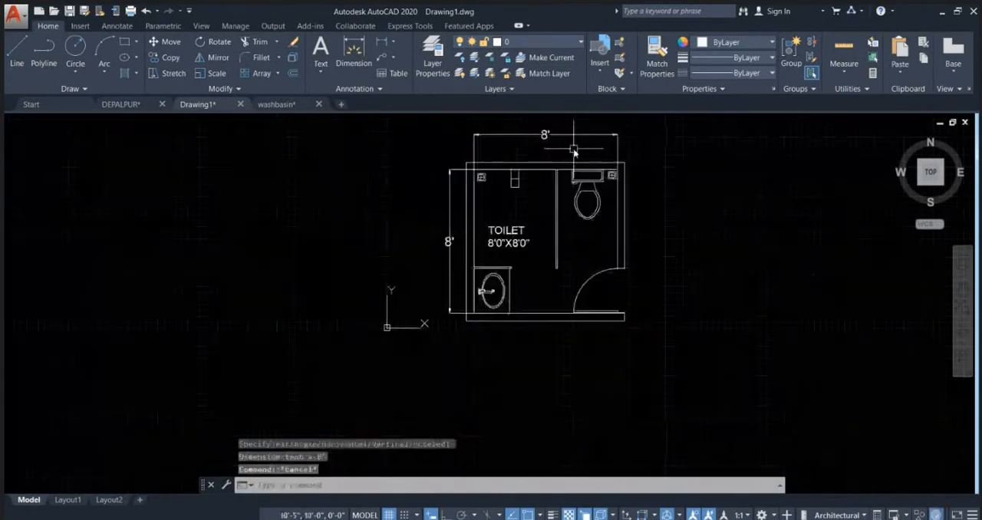
scroll(574, 150, "up", 2)
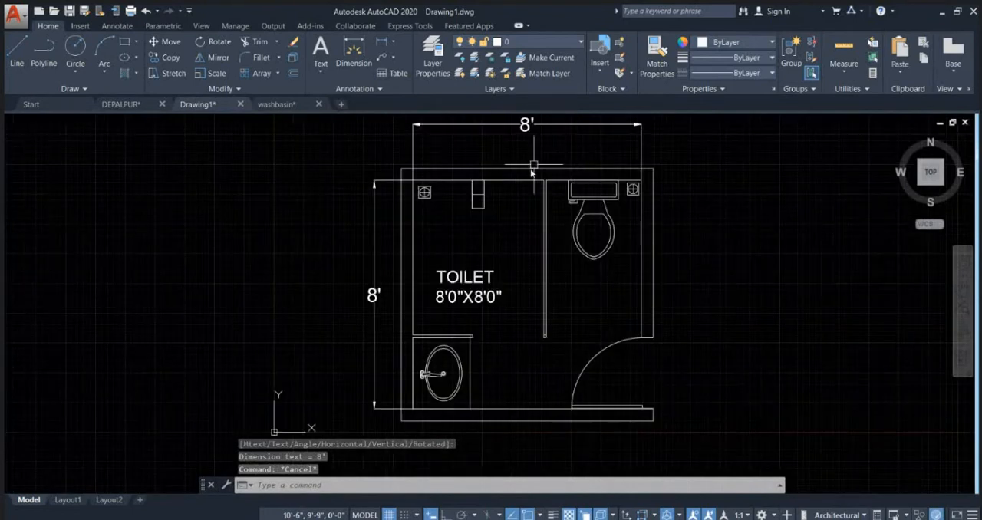
middle_click_drag(535, 234, 491, 211)
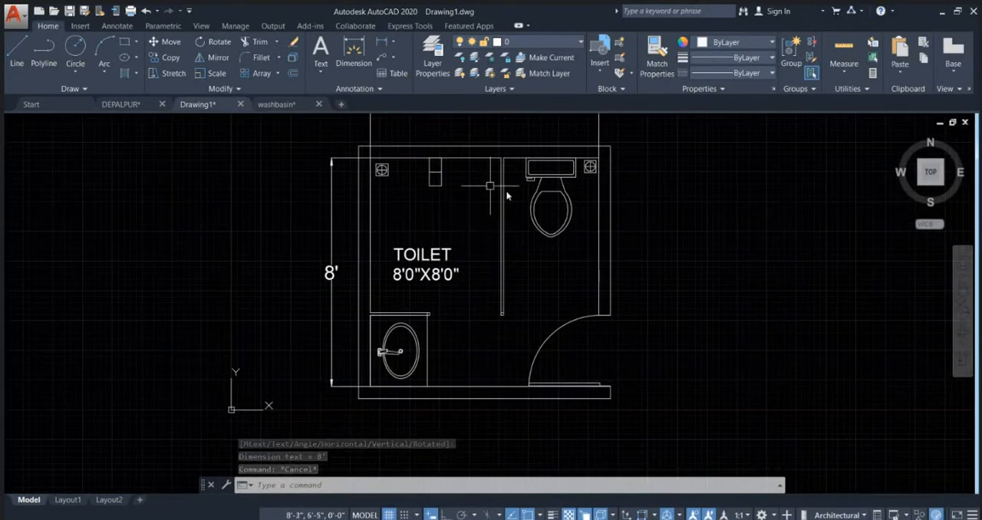
middle_click_drag(587, 168, 501, 283)
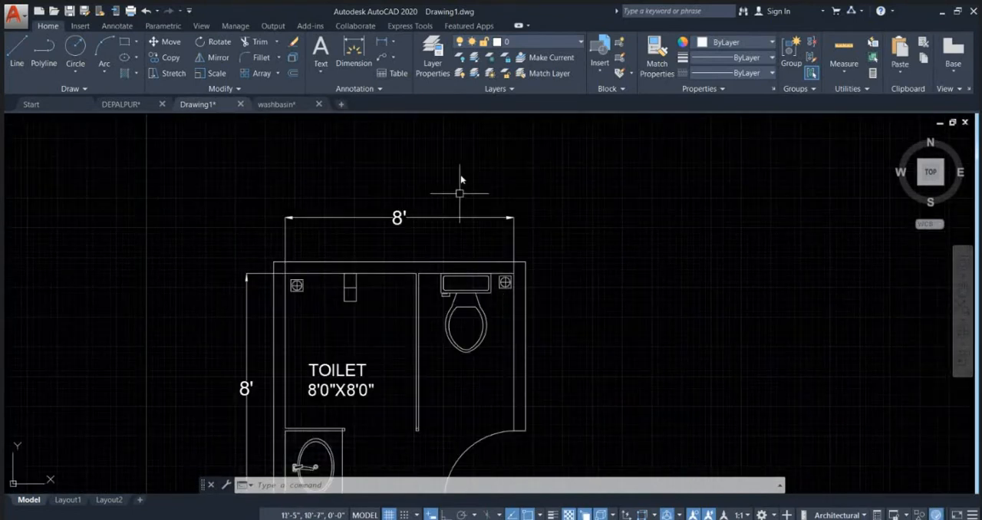
scroll(467, 277, "up", 4)
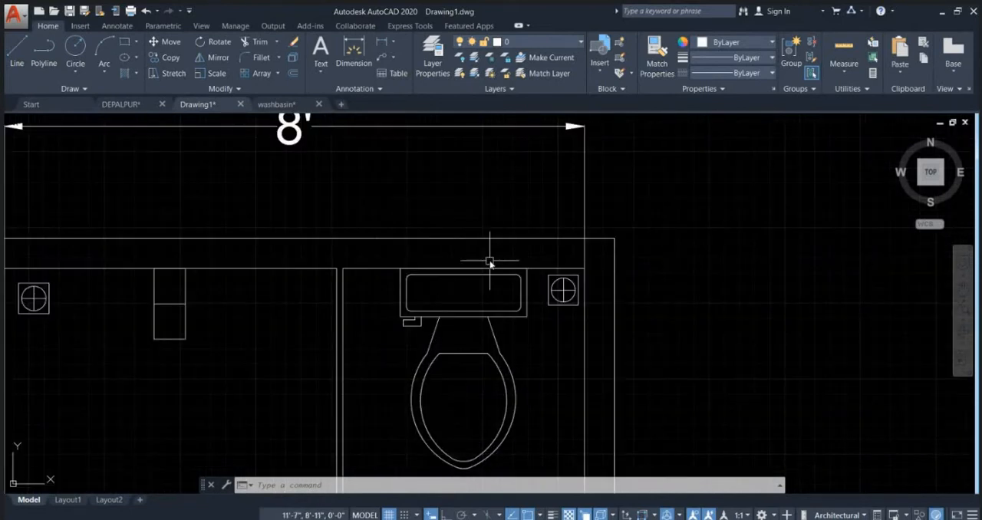
type("l")
key("Return")
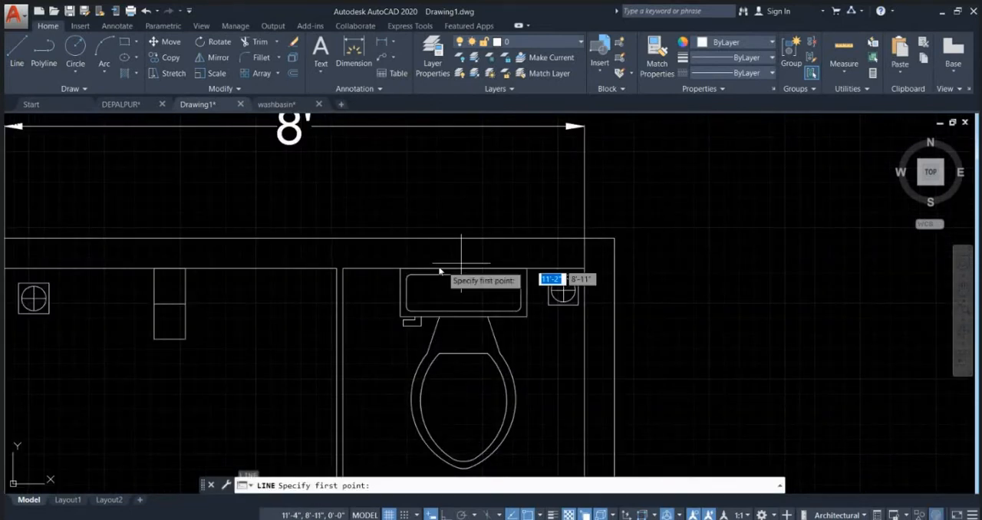
scroll(372, 271, "up", 3)
left_click(300, 264)
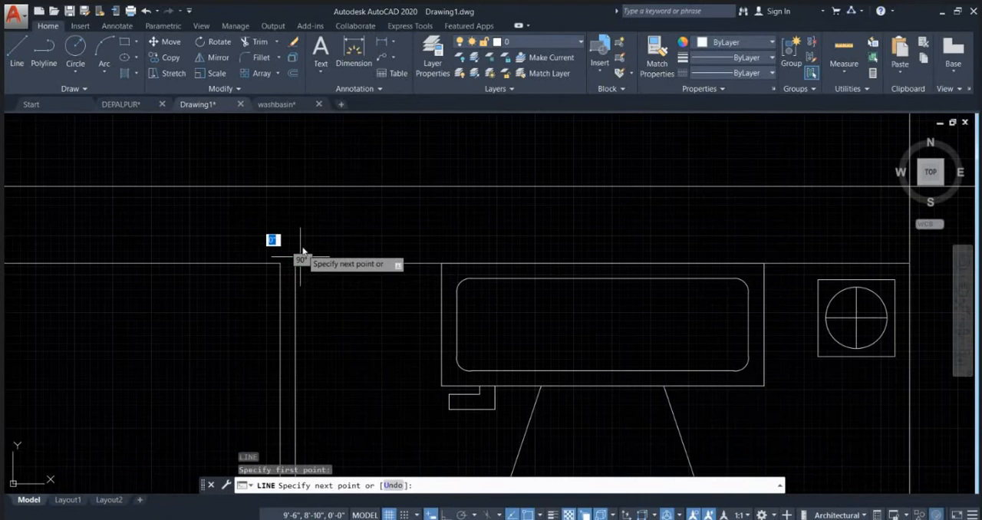
left_click(302, 188)
key("Escape")
Step: Offset the short line across the upper wall by 2' toward the toilet side to mark the window opening
type("o")
key("Return")
type("2")
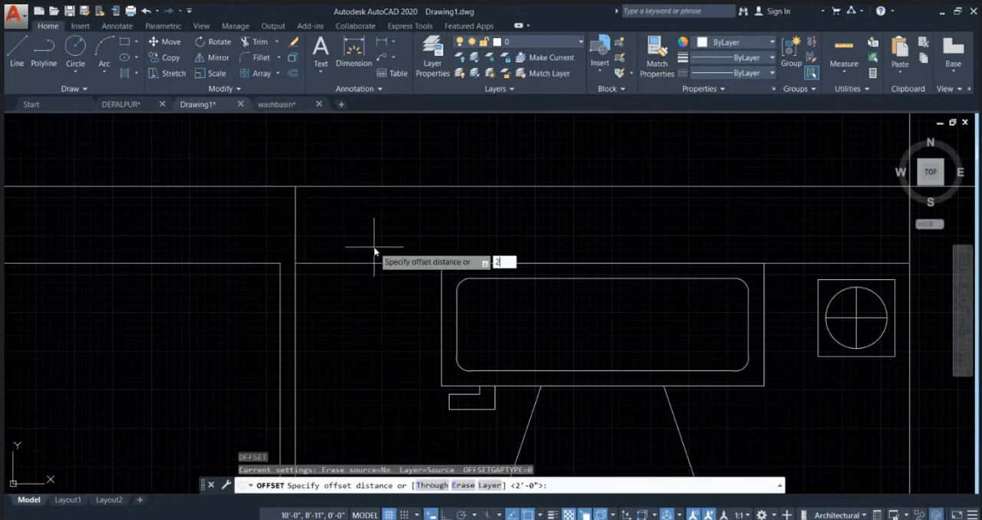
key("Return")
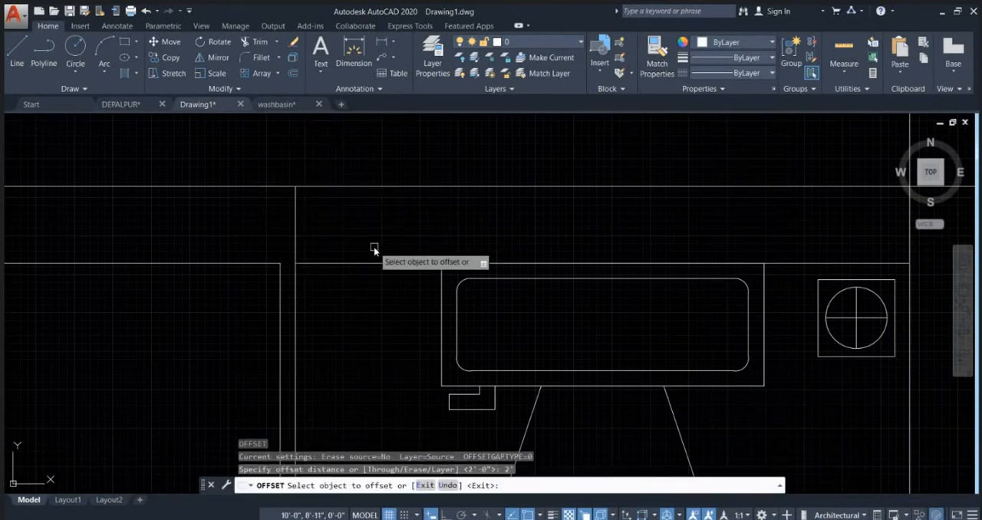
left_click(295, 220)
key("Escape")
Step: Draw the window's centre line between the midpoints of the two short lines across the upper wall
type("l")
key("Return")
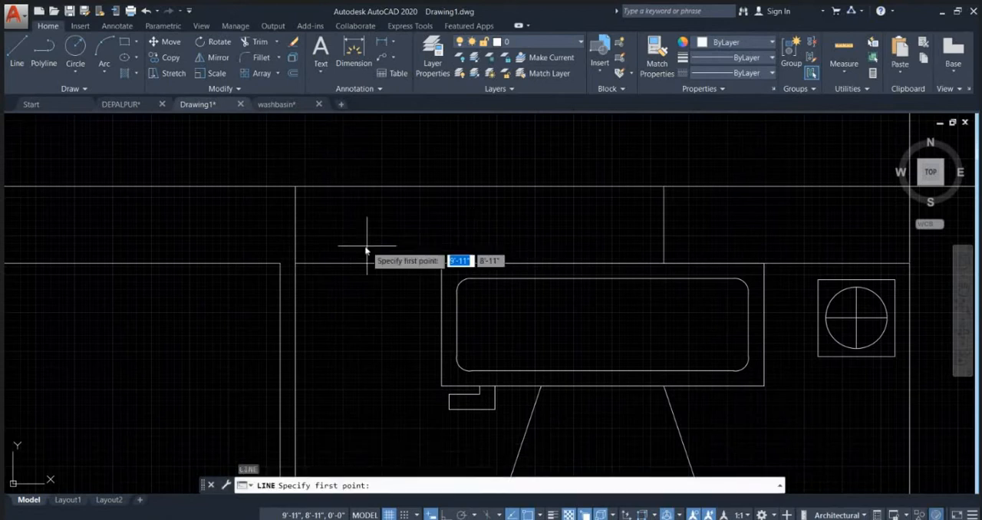
left_click(296, 224)
left_click(663, 224)
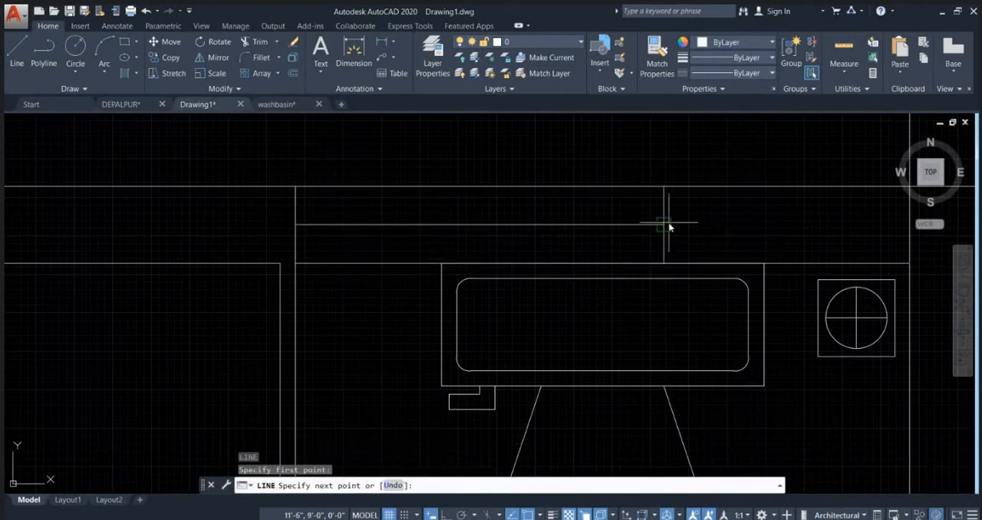
key("Escape")
Step: Move the whole bathroom plan with its dimensions up and to the right, away from the origin
scroll(539, 172, "down", 5)
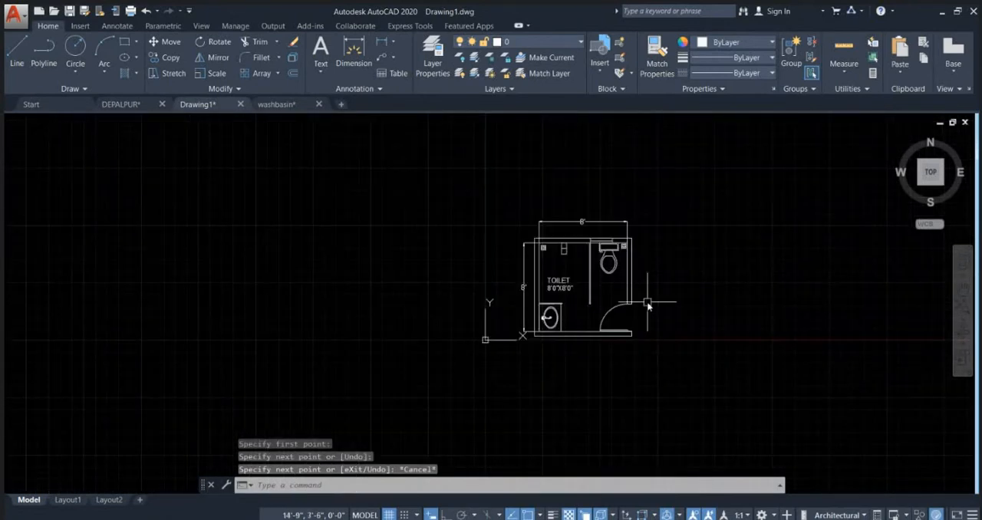
scroll(652, 305, "up", 3)
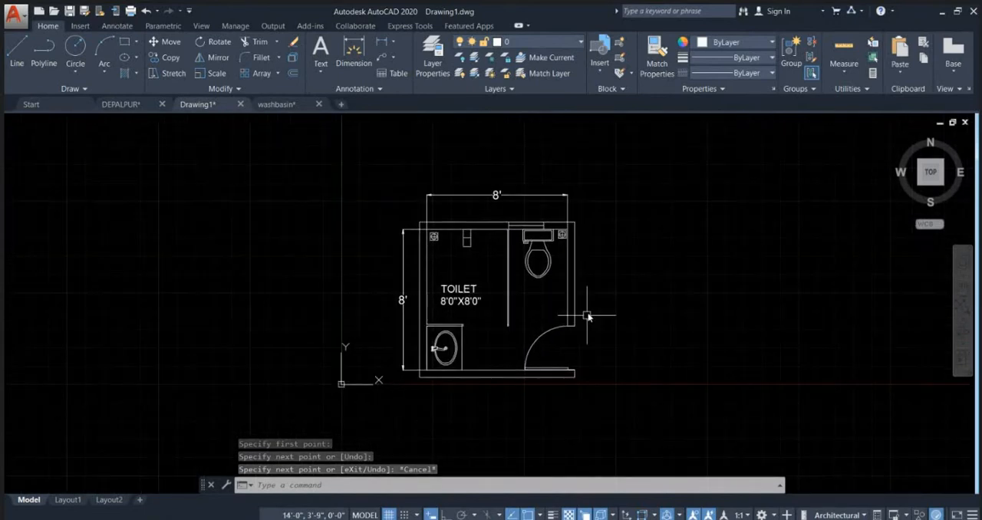
scroll(575, 325, "down", 2)
left_click(611, 376)
left_click(486, 238)
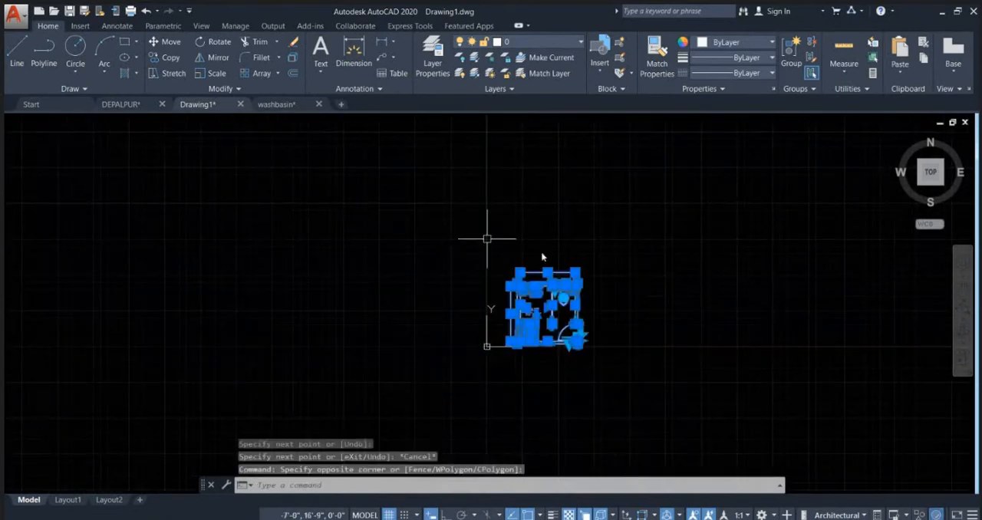
type("m")
key("Return")
left_click(589, 388)
left_click(672, 338)
key("Escape")
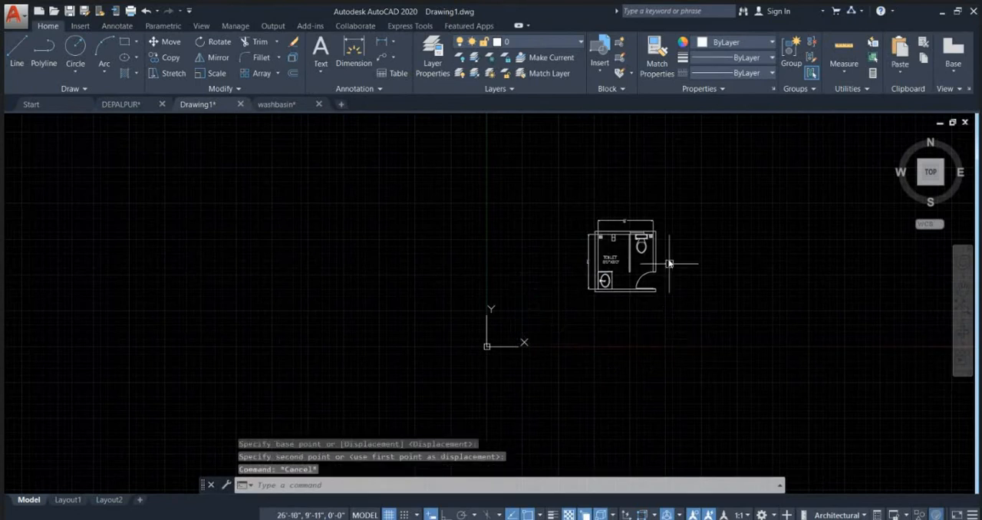
Step: Open the Dimension Style Manager to view the Standard dimension style, and close it without changes
scroll(667, 263, "up", 5)
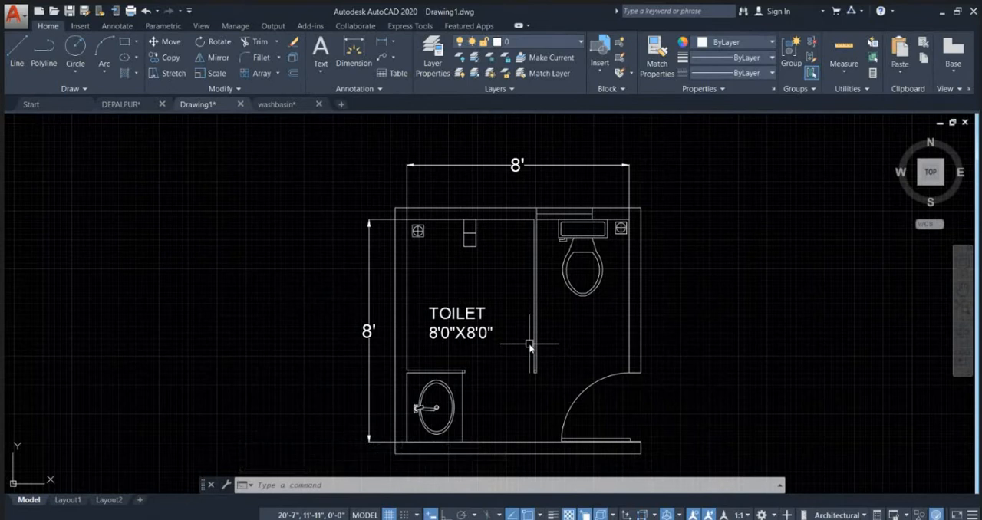
type("D")
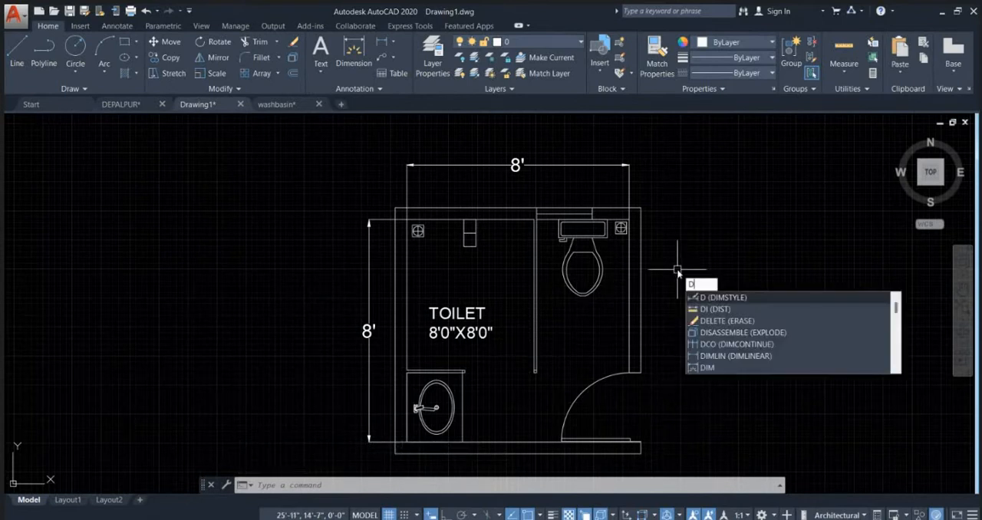
key("Return")
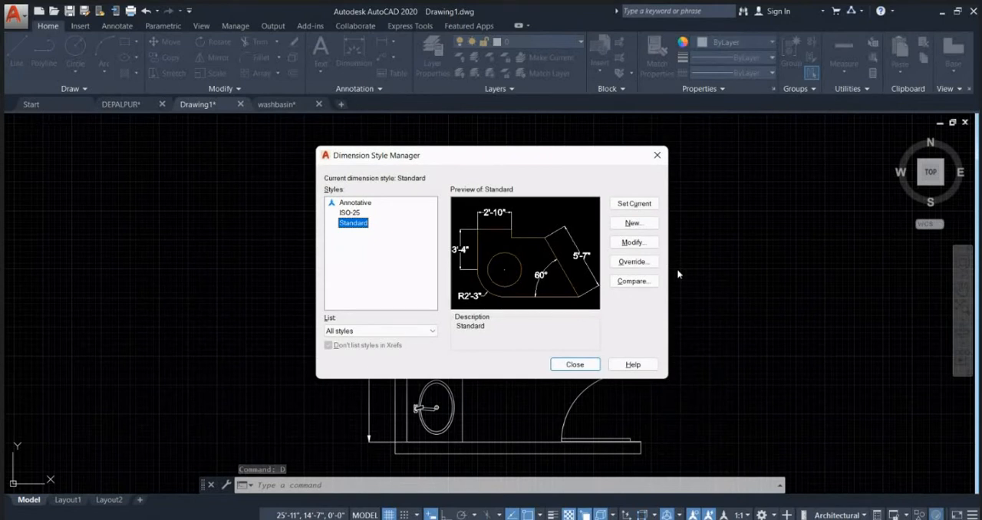
left_click(657, 155)
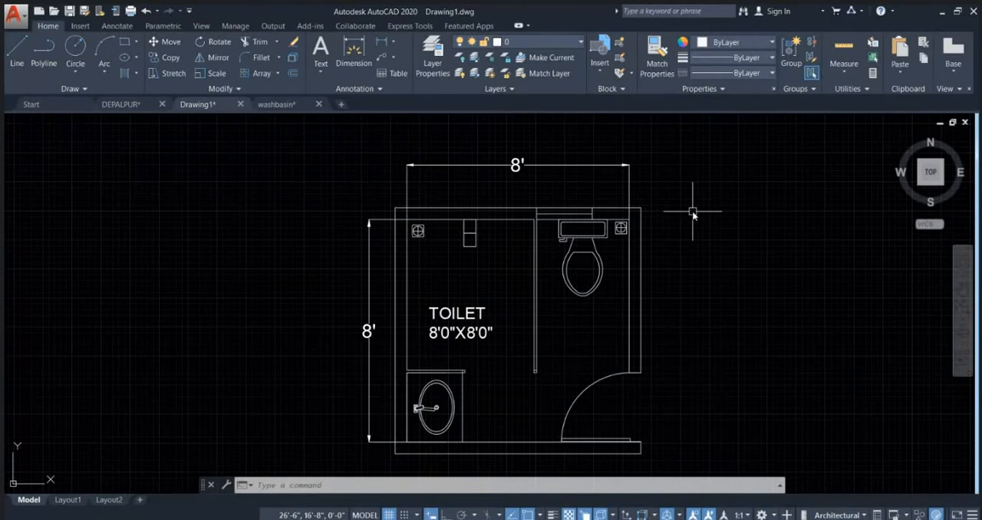
Step: Examine the whole bathroom plan and its details, including the toilet, washbasin, label and the end of the washbasin partition
scroll(693, 216, "down", 2)
scroll(638, 252, "up", 6)
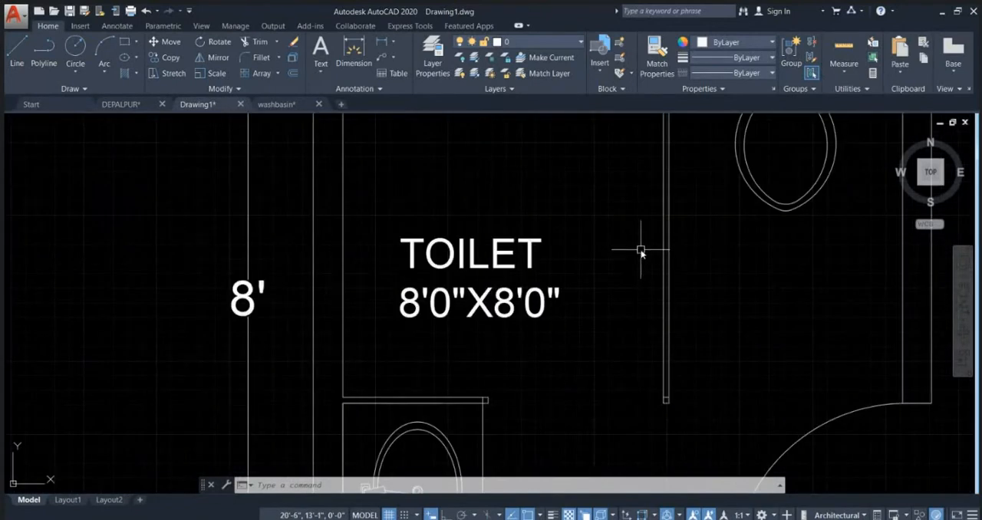
scroll(644, 251, "down", 8)
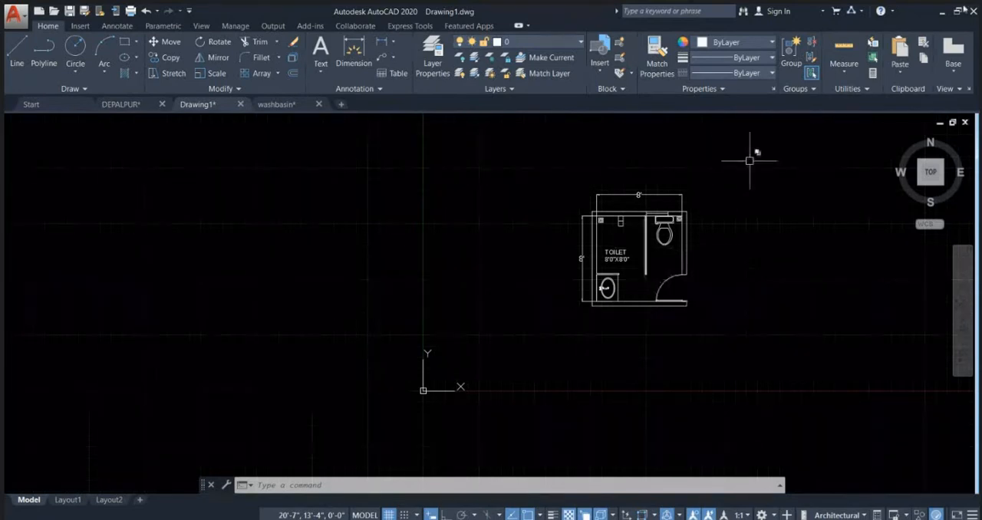
scroll(733, 152, "down", 5)
scroll(733, 152, "up", 5)
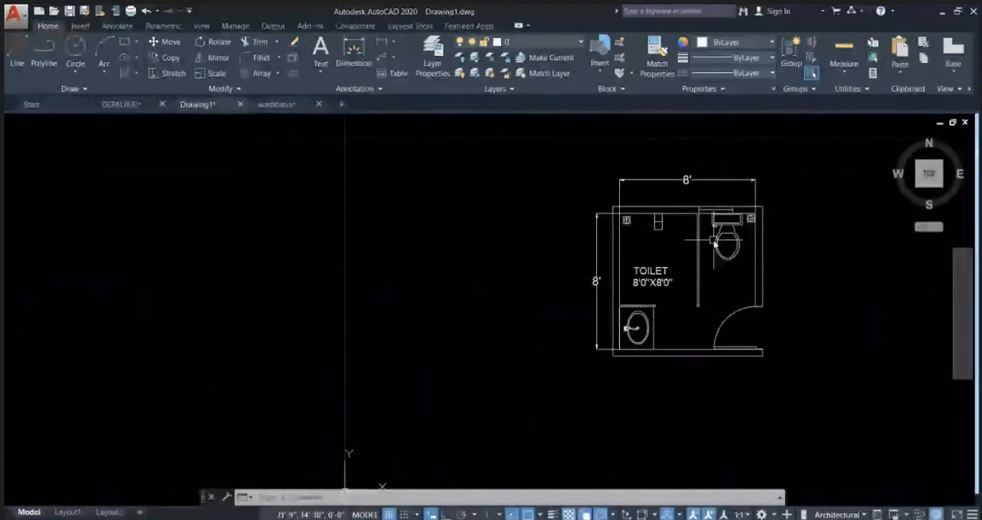
scroll(714, 242, "up", 4)
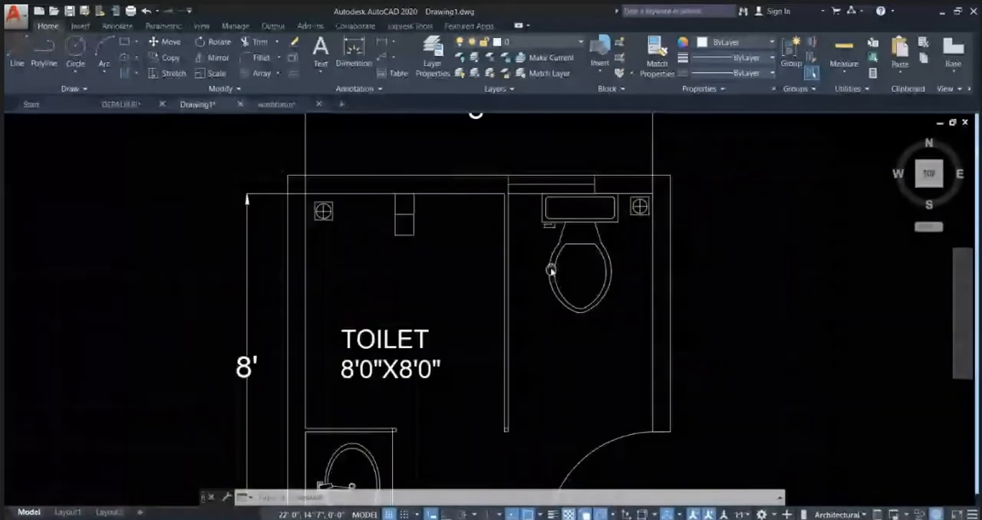
scroll(551, 270, "down", 2)
scroll(541, 245, "down", 1)
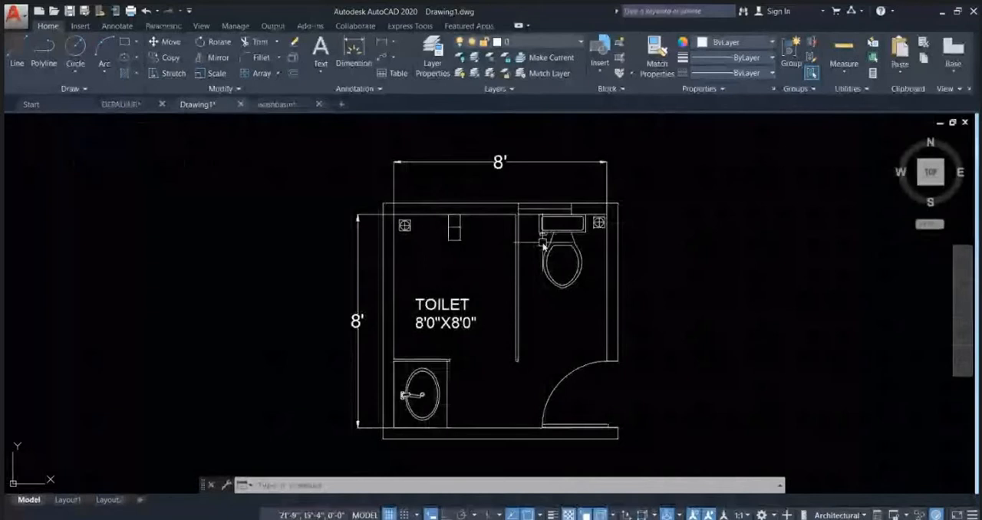
scroll(517, 264, "down", 3)
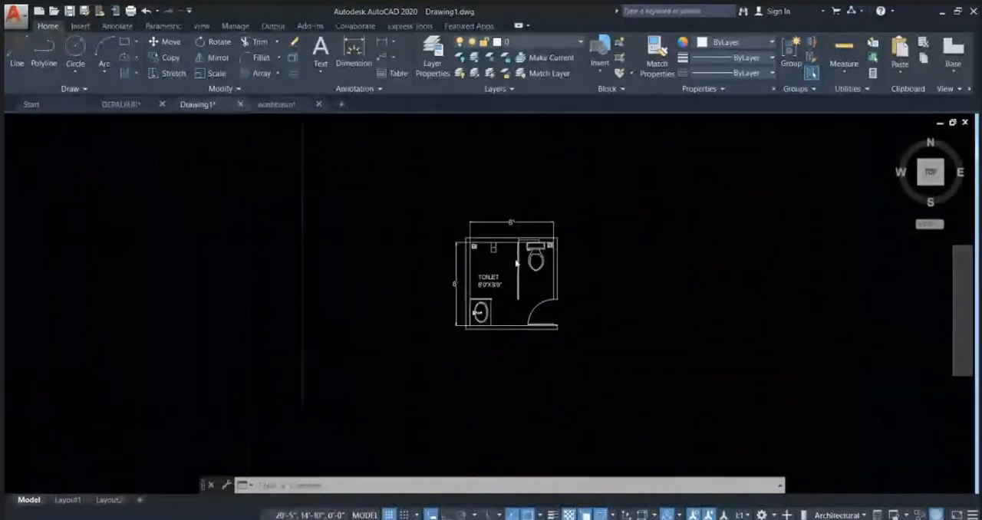
scroll(516, 264, "up", 8)
scroll(462, 311, "down", 2)
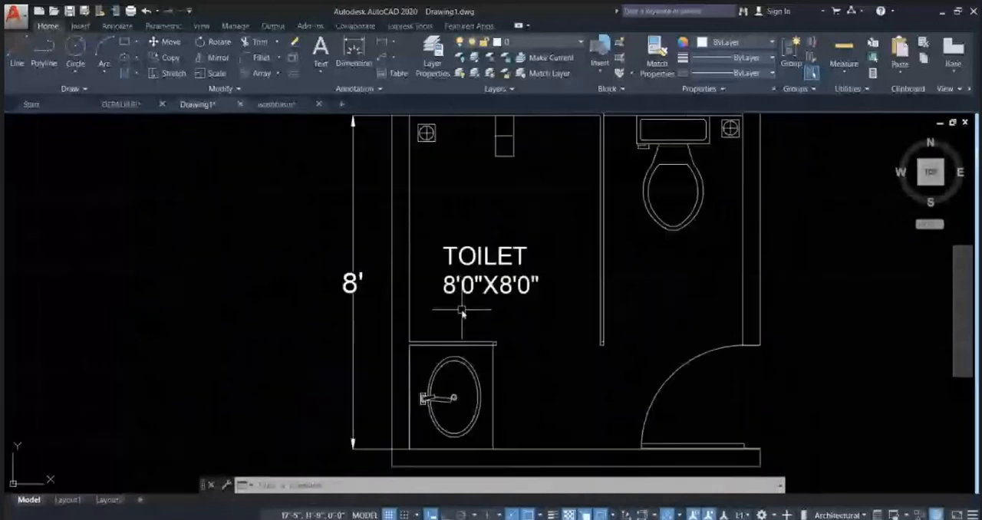
scroll(493, 344, "up", 6)
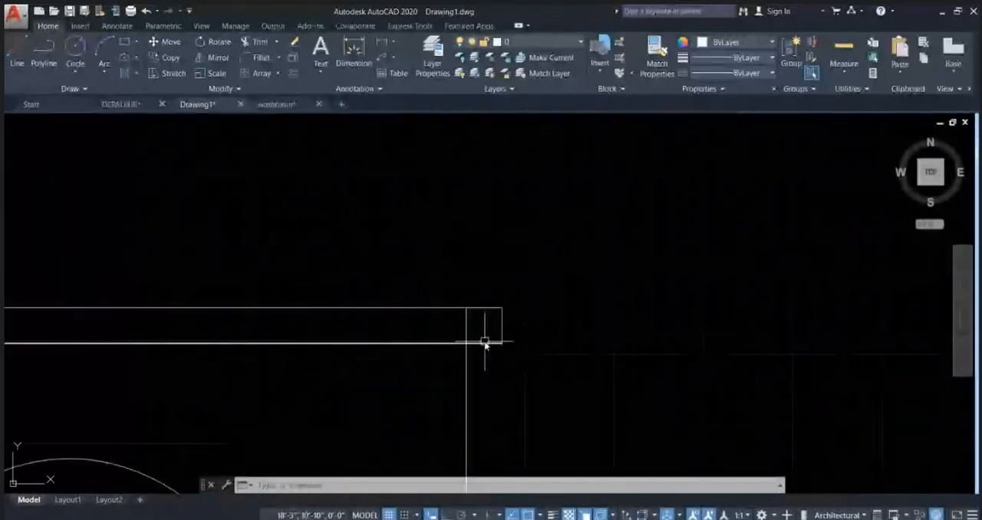
key("Escape")
key("Escape")
key("Escape")
scroll(533, 265, "down", 6)
scroll(529, 272, "up", 3)
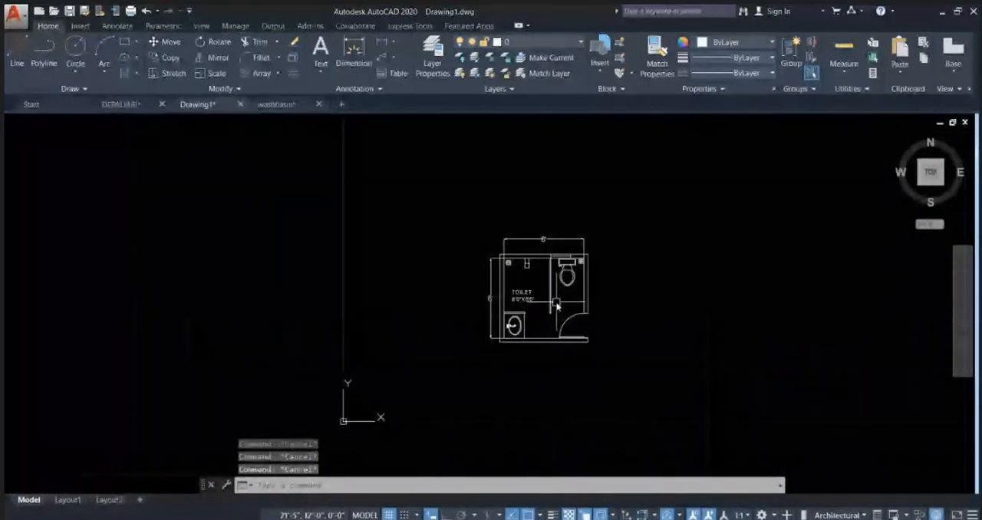
key("F7")
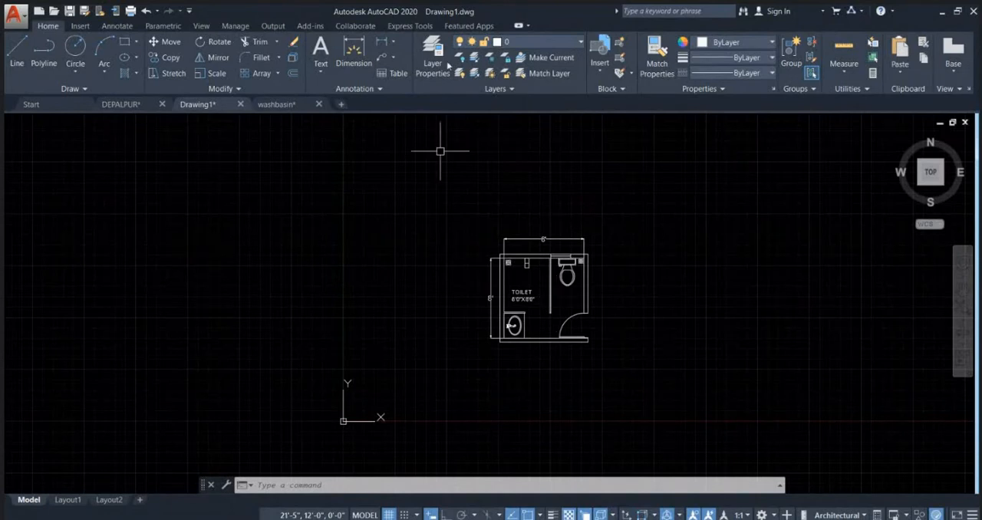
Step: Try a pattern hatch across the outer walls and both partitions, leaving the window opening unfilled
scroll(526, 278, "up", 4)
type("h")
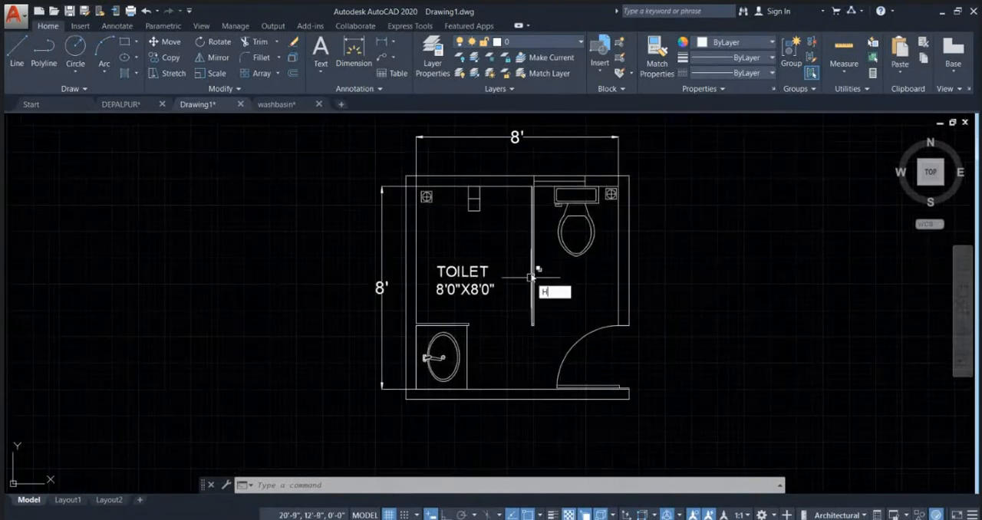
key("Return")
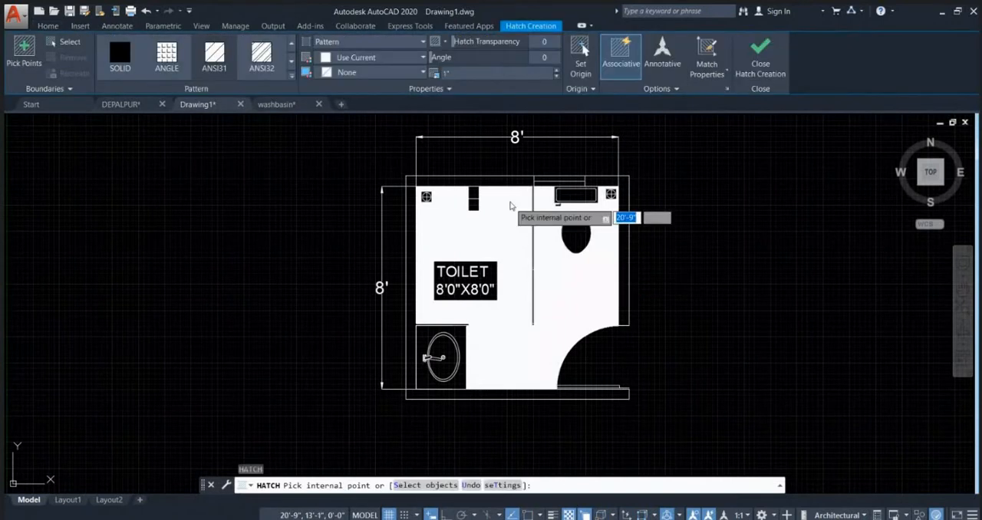
left_click(512, 188)
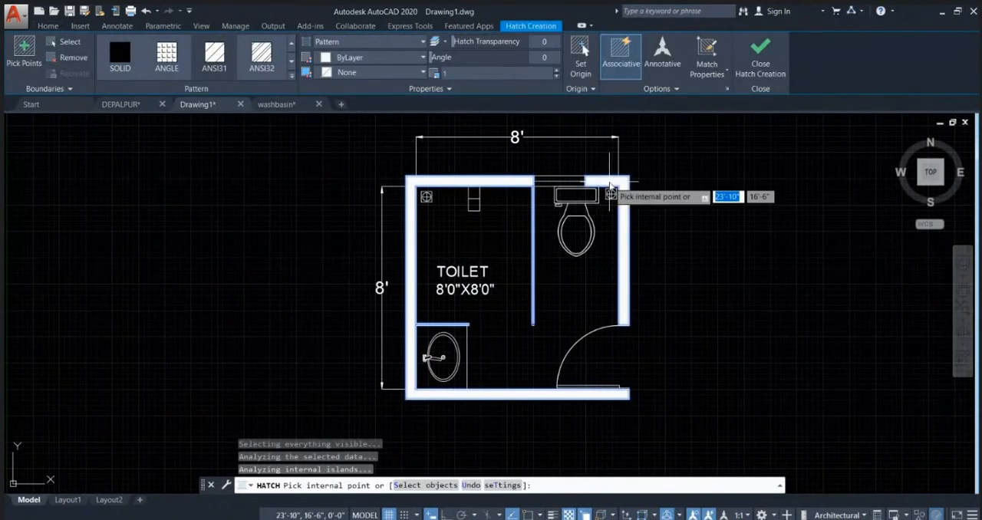
left_click(355, 43)
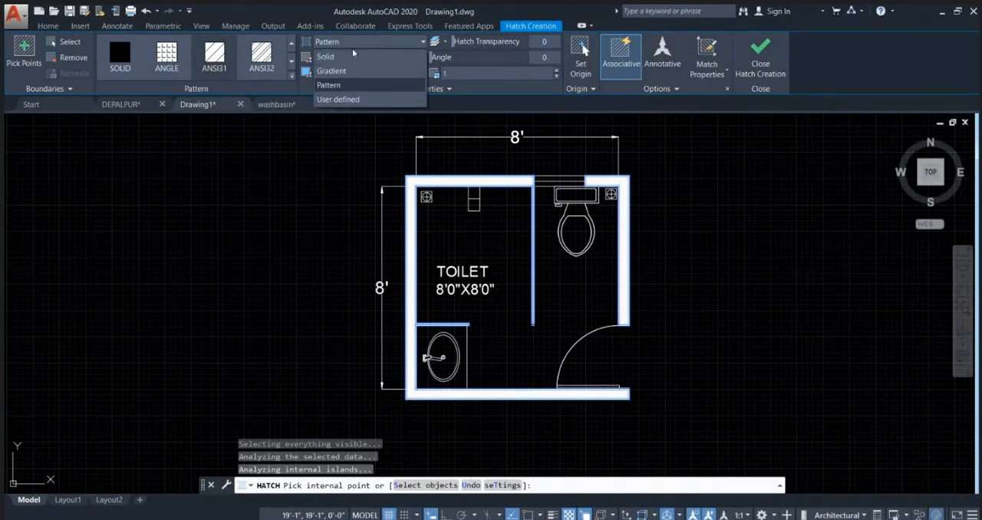
left_click(333, 48)
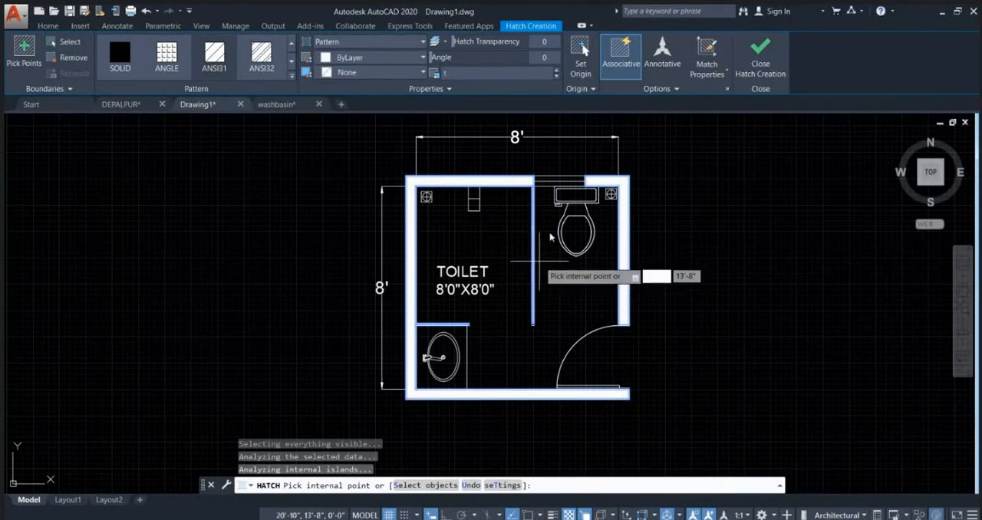
key("Escape")
key("Escape")
key("Escape")
Step: Delete the trial pattern hatch from the walls and partitions
scroll(522, 191, "up", 8)
left_click(451, 228)
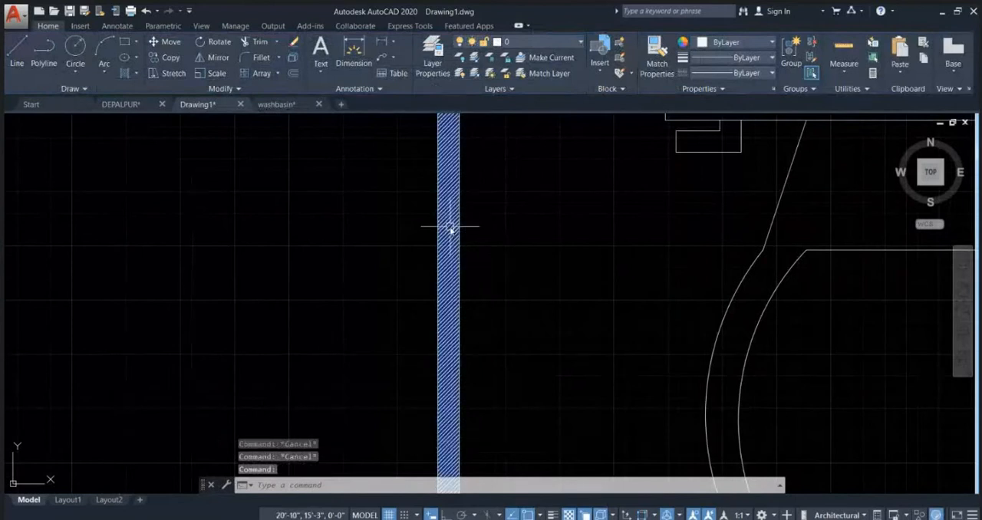
key("Delete")
Step: Draw a short line across the upper end of the long partition to separate it from the upper wall
scroll(524, 310, "down", 4)
middle_click_drag(524, 234, 534, 297)
scroll(535, 297, "down", 2)
type("l")
key("Return")
scroll(512, 264, "up", 5)
left_click(519, 273)
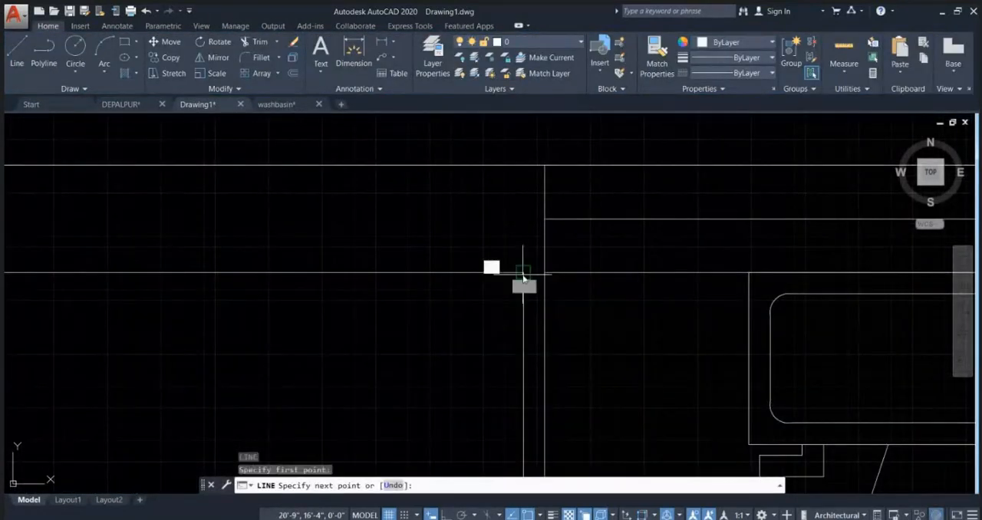
left_click(540, 274)
key("Escape")
scroll(541, 273, "down", 6)
Step: Draw a short line across the washbasin partition where it meets the outer wall, separating the two
scroll(544, 273, "up", 6)
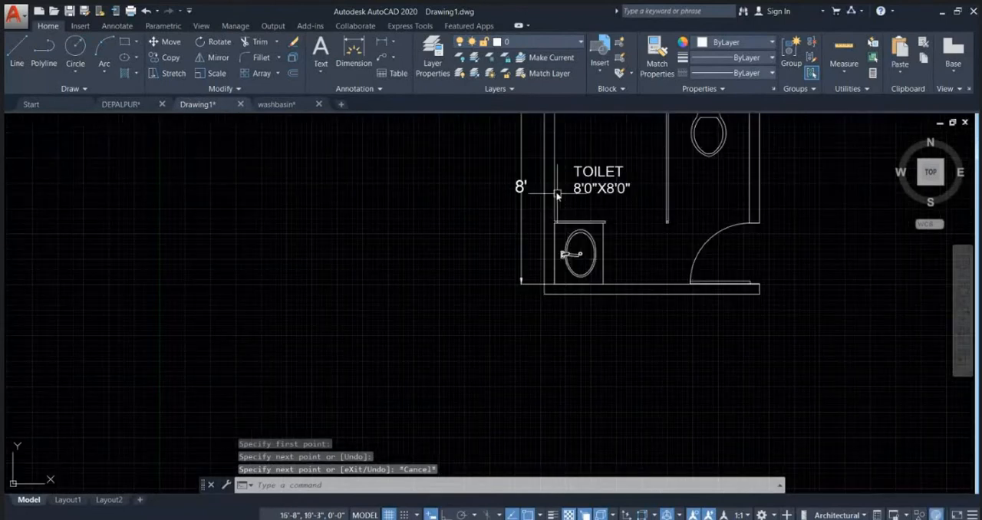
scroll(545, 273, "up", 3)
key("Return")
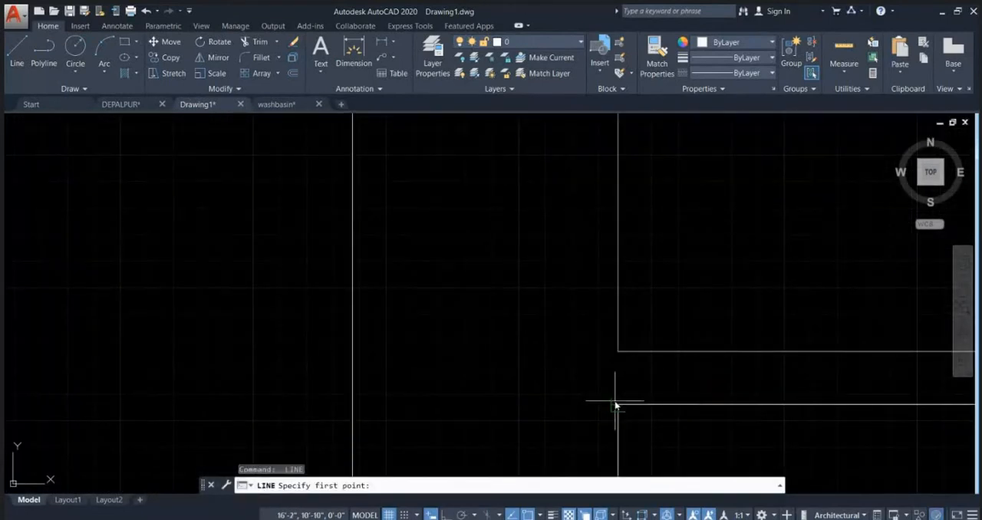
left_click(616, 405)
left_click(615, 356)
key("Escape")
scroll(443, 261, "down", 5)
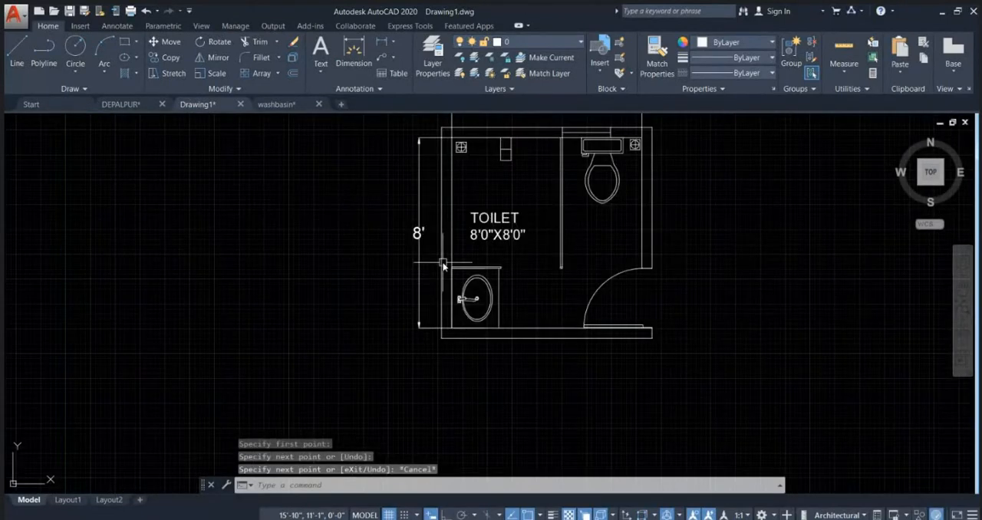
Step: Fill the outer walls on both sides of the window and door openings with a solid hatch in grey 99,100,102
scroll(442, 265, "down", 5)
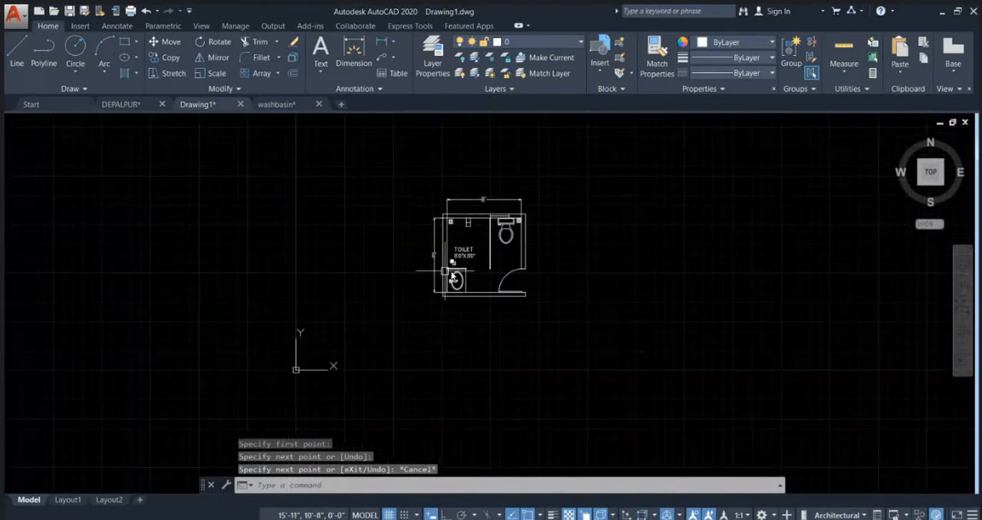
scroll(503, 257, "up", 2)
type("h")
key("Return")
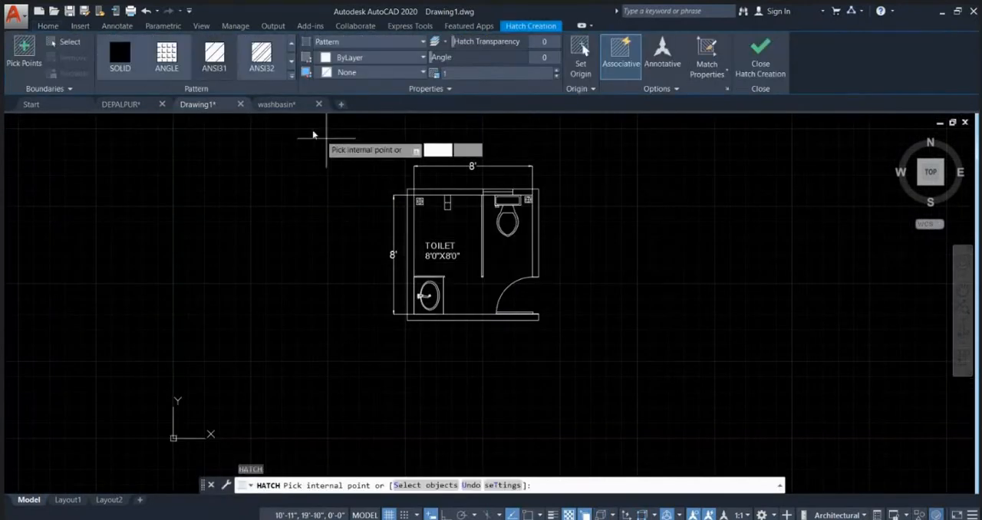
left_click(351, 45)
left_click(348, 57)
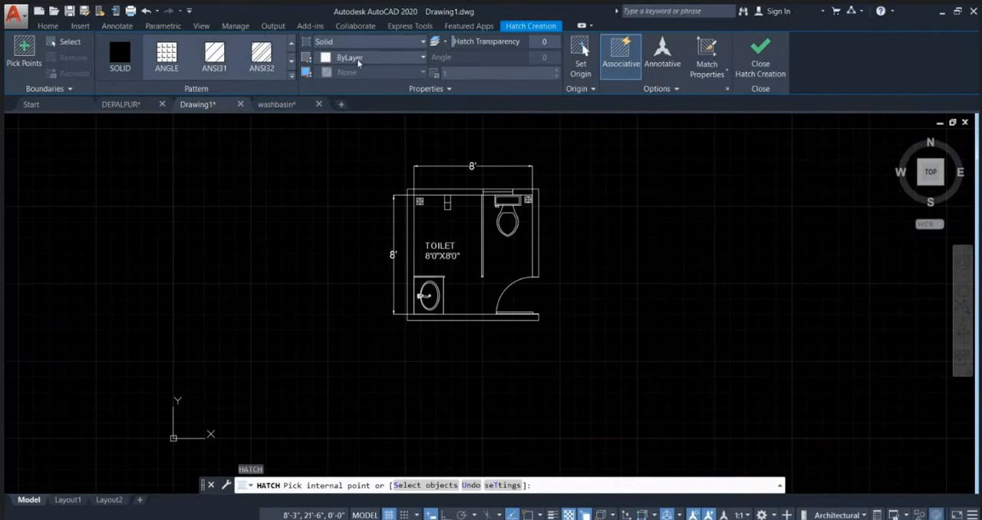
left_click(358, 60)
left_click(326, 158)
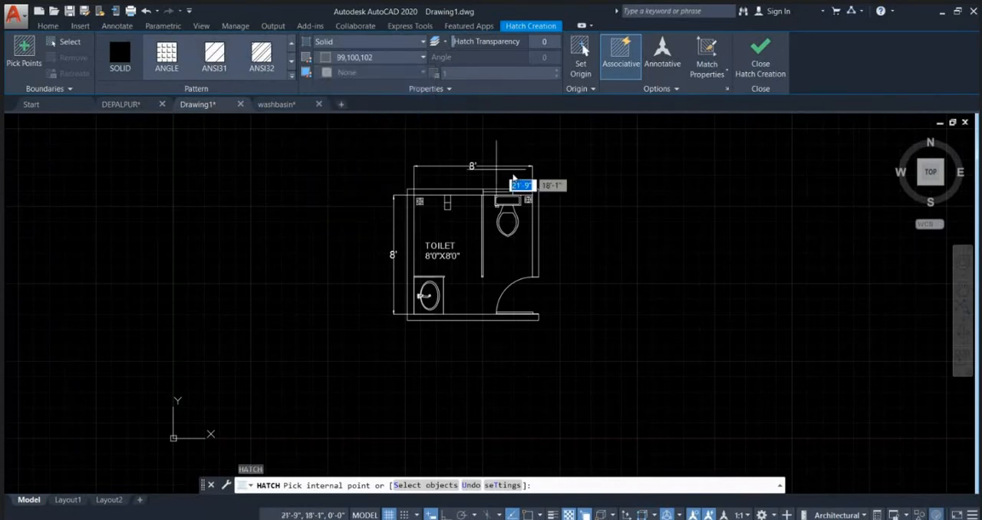
scroll(549, 184, "up", 2)
left_click(517, 224)
scroll(517, 206, "down", 2)
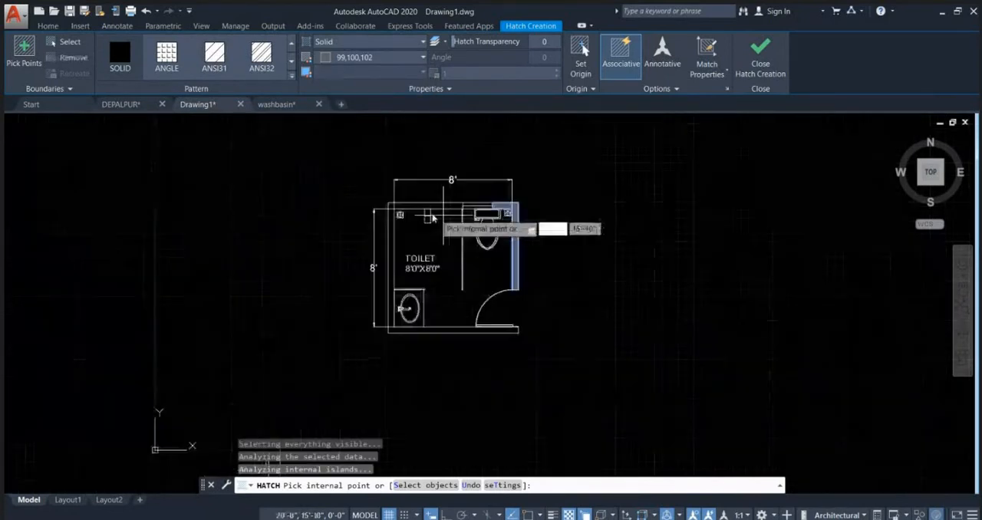
left_click(393, 212)
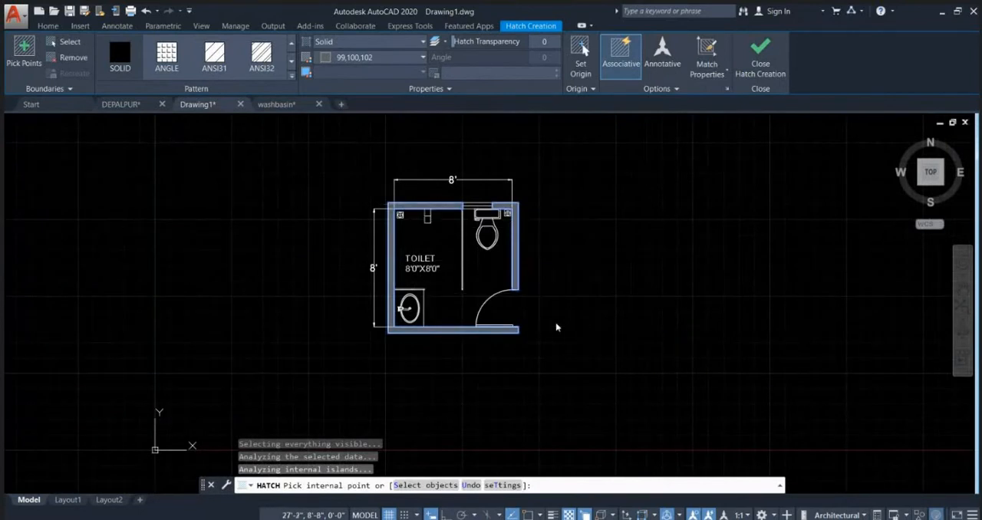
key("Return")
scroll(486, 289, "up", 2)
Step: Fill the long partition and the washbasin partition with a solid hatch in light blue 122,175,223
key("Return")
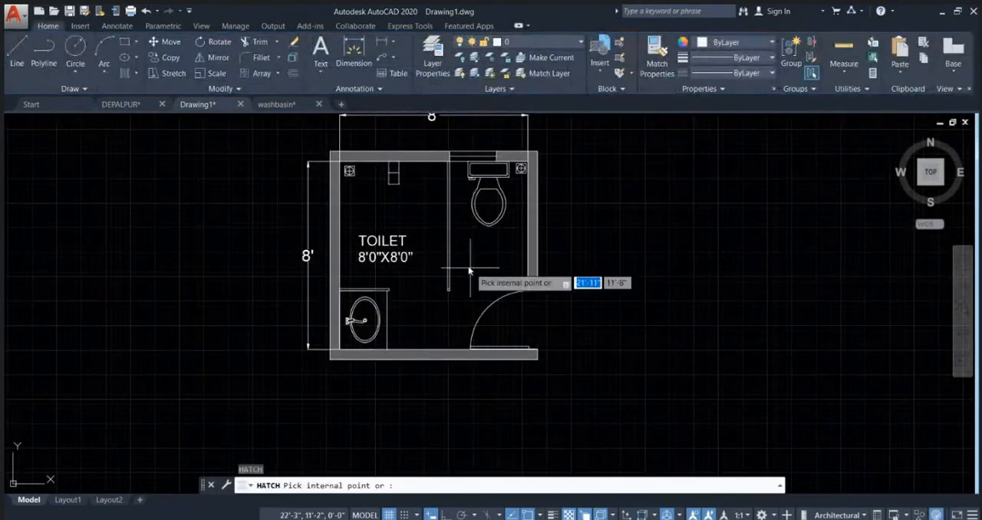
left_click(355, 41)
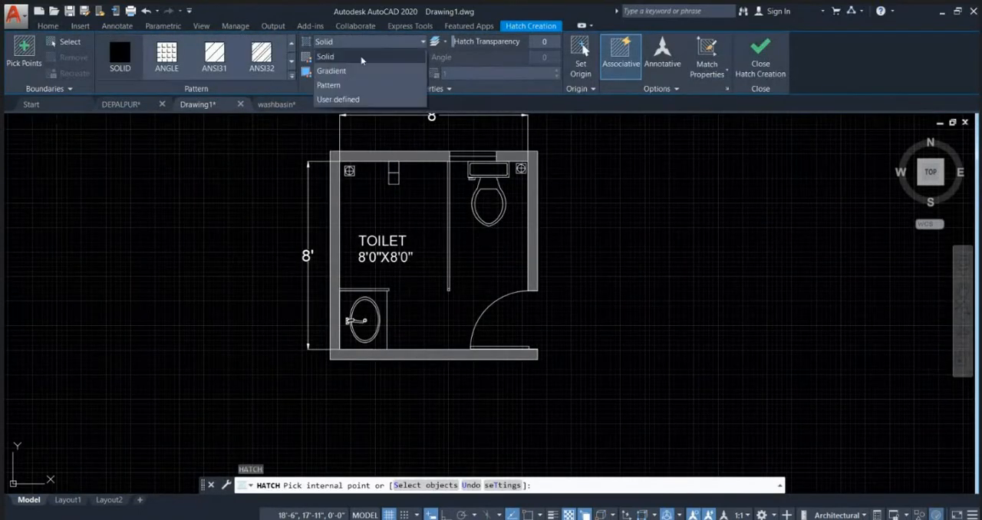
left_click(350, 57)
left_click(372, 61)
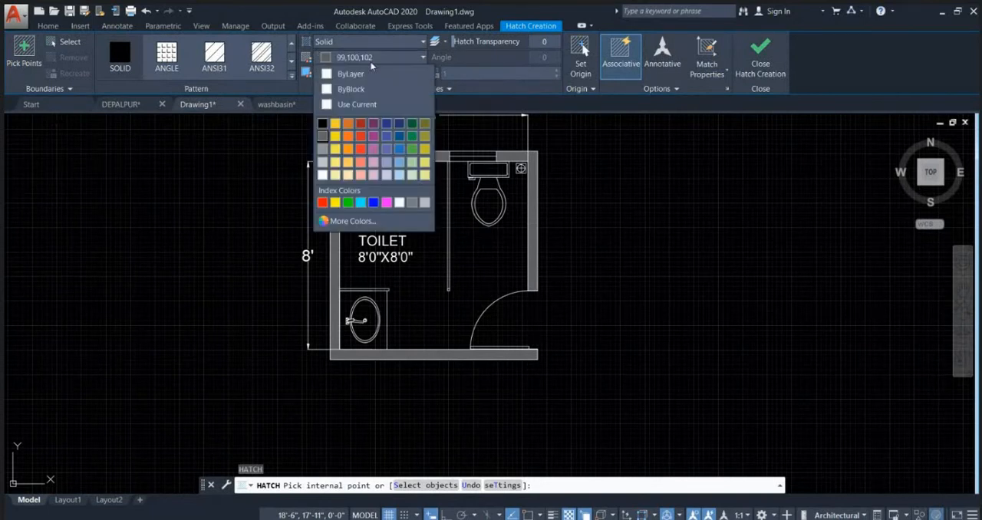
left_click(400, 152)
scroll(468, 192, "up", 4)
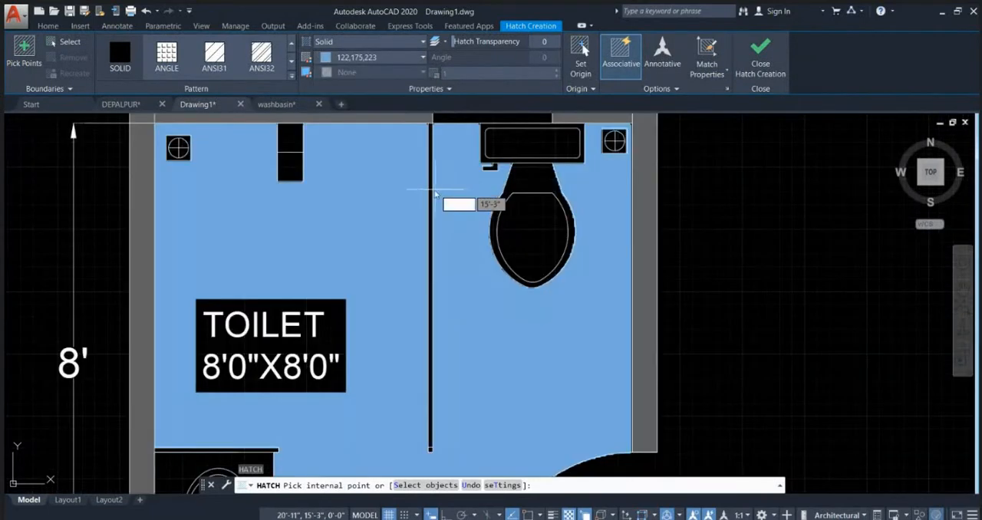
left_click(431, 195)
scroll(429, 199, "down", 2)
scroll(345, 350, "up", 2)
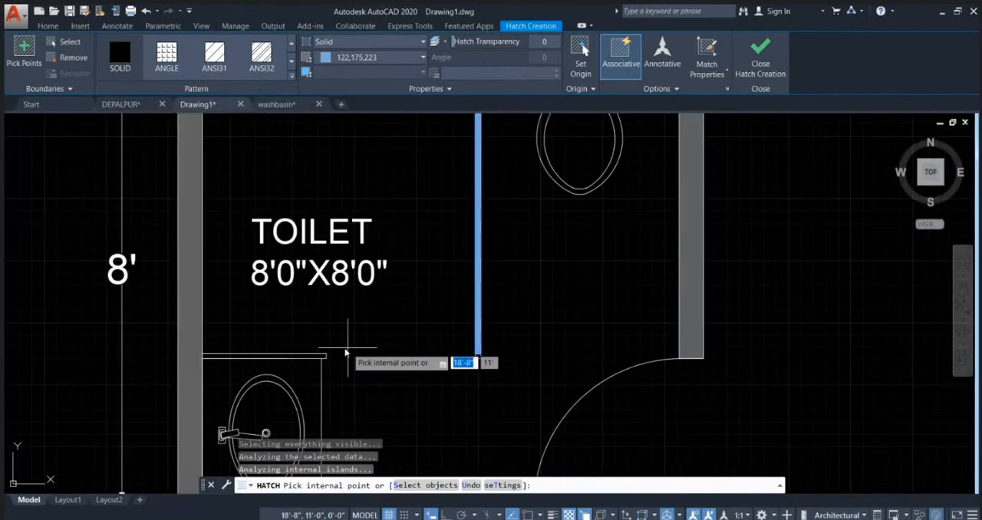
left_click(313, 355)
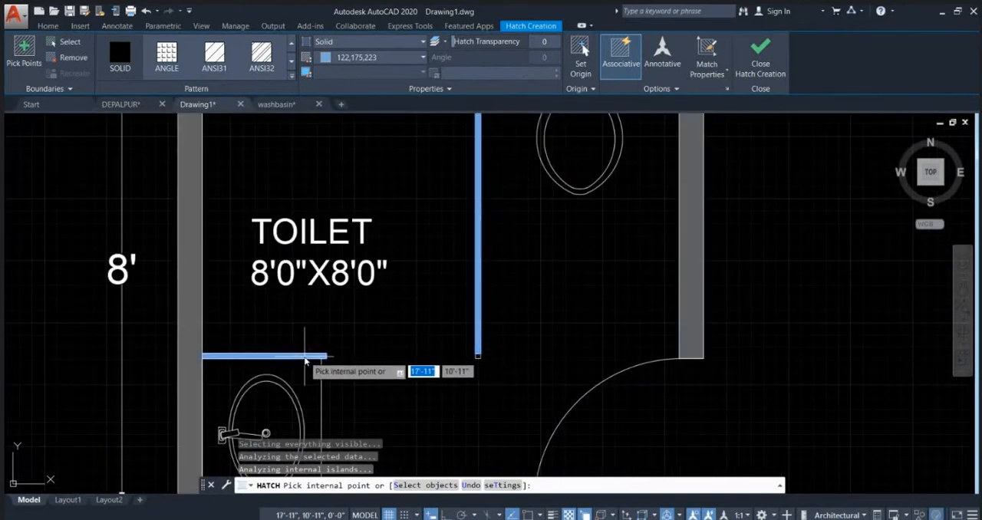
key("Return")
scroll(325, 341, "down", 5)
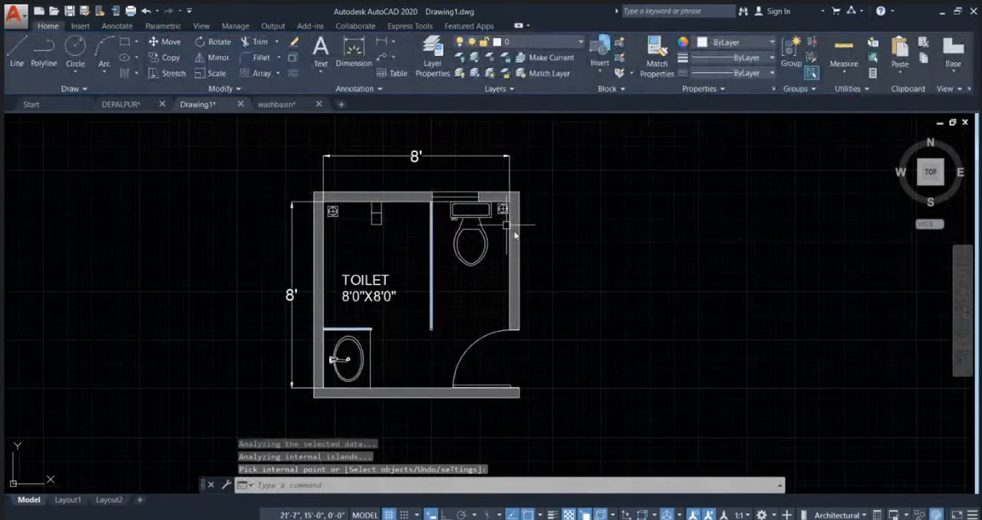
Step: Examine the finished bathroom plan, especially the fixtures and window along the upper wall, and the empty area above the plan
scroll(449, 329, "down", 5)
scroll(435, 344, "up", 3)
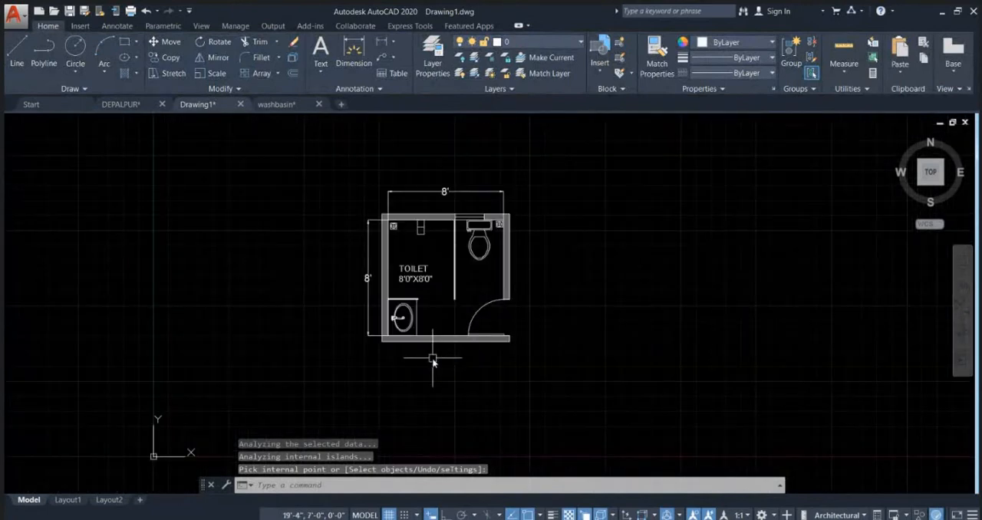
scroll(437, 348, "up", 1)
scroll(420, 265, "up", 3)
scroll(359, 255, "up", 4)
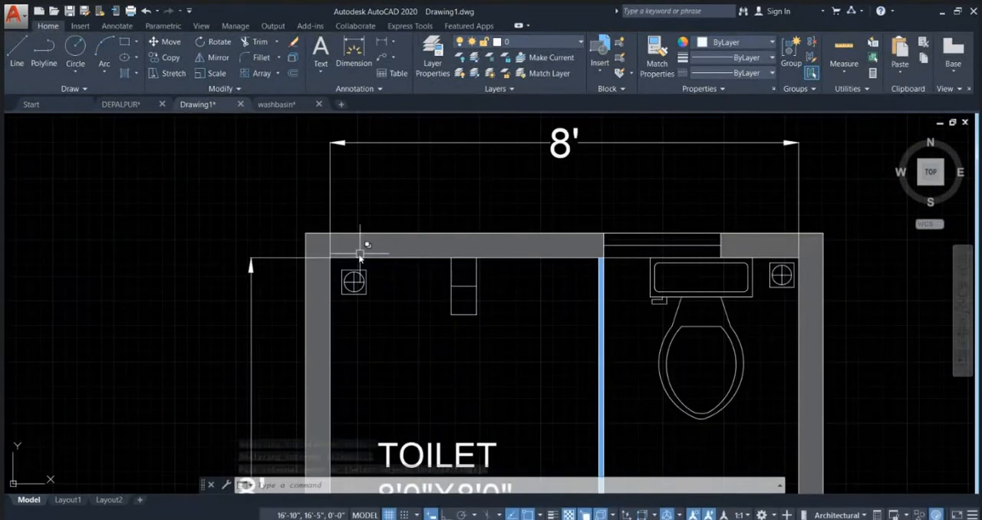
scroll(349, 268, "down", 2)
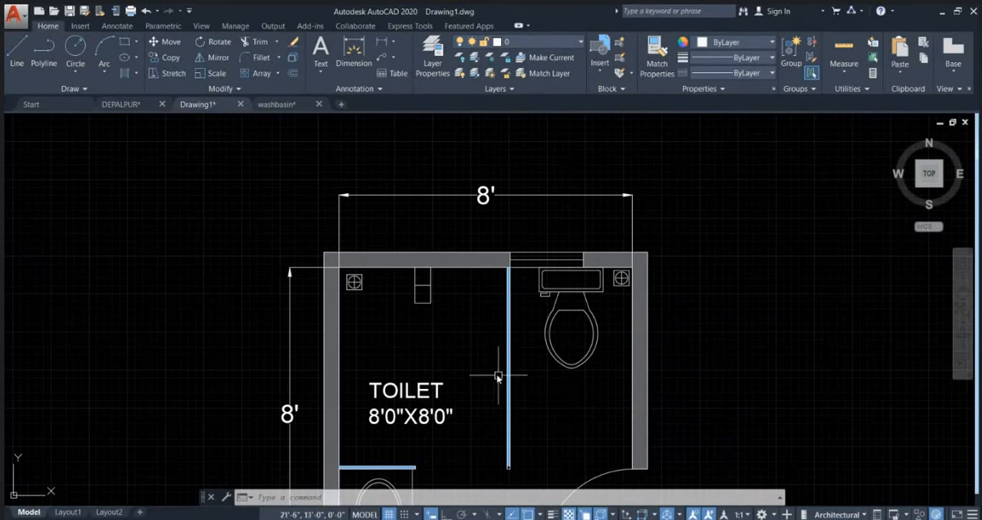
mouse_move(426, 307)
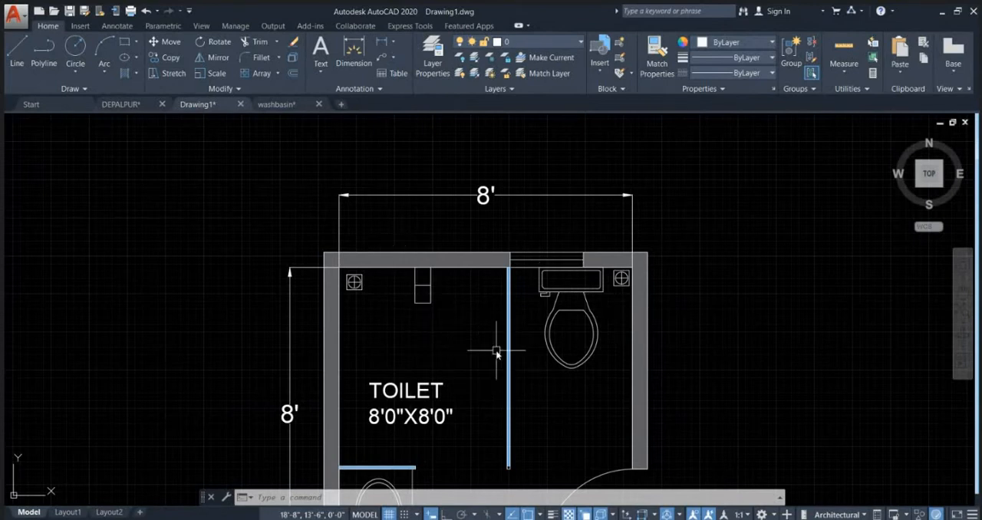
scroll(456, 284, "down", 3)
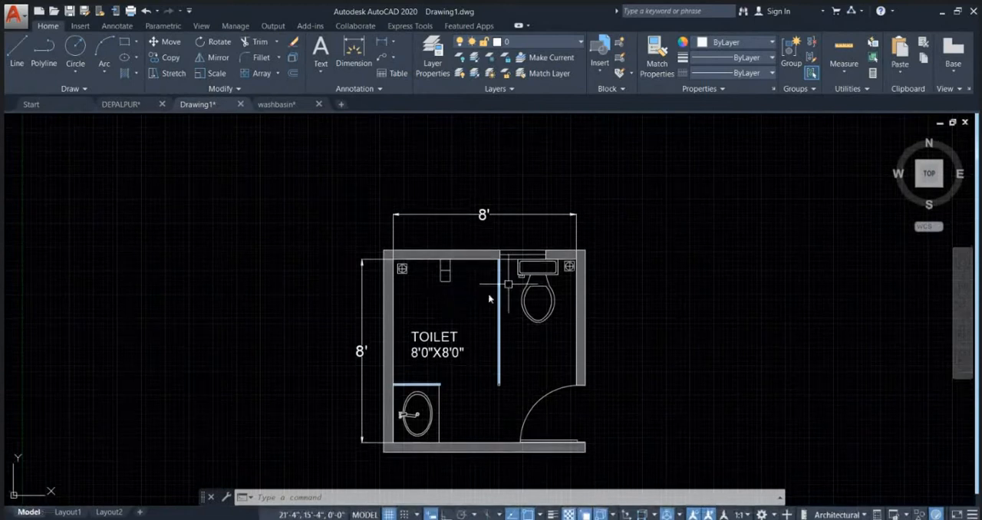
scroll(403, 266, "up", 2)
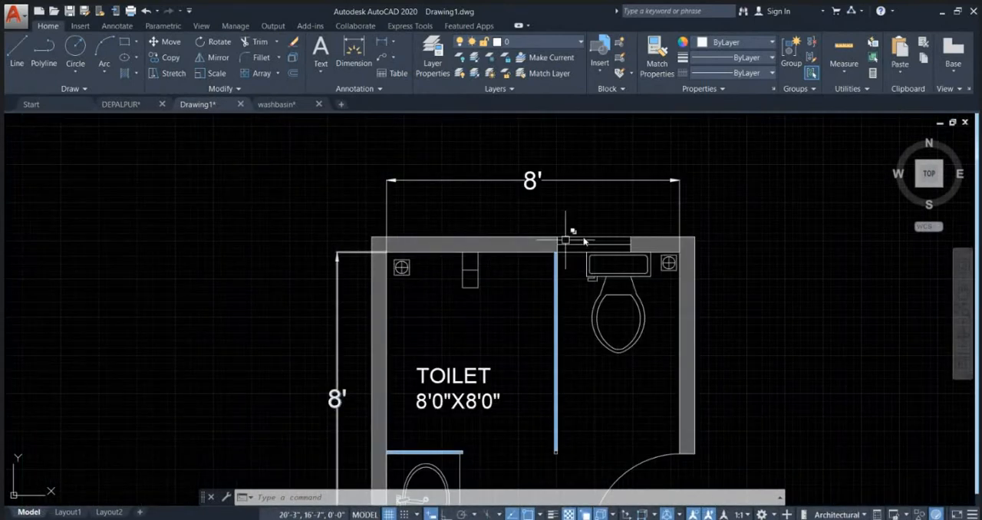
scroll(575, 271, "down", 2)
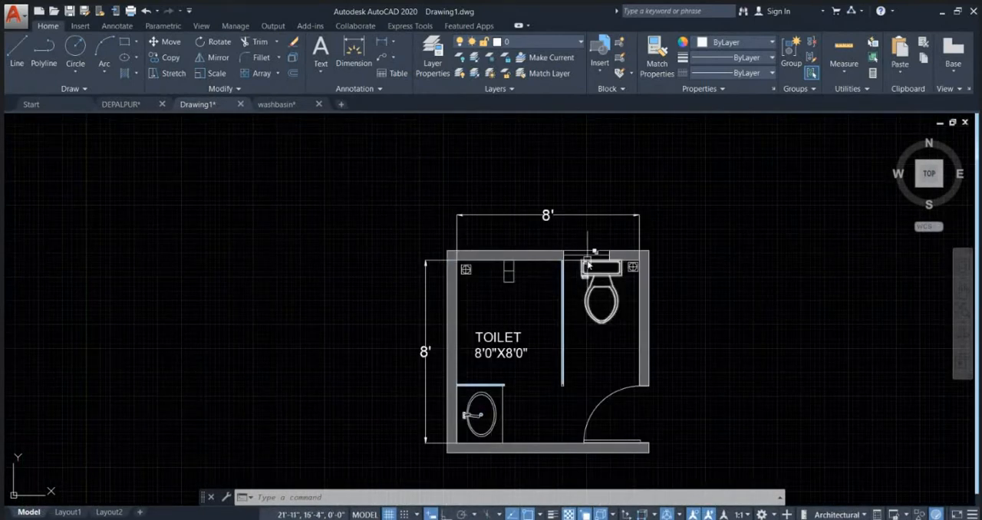
scroll(599, 266, "up", 4)
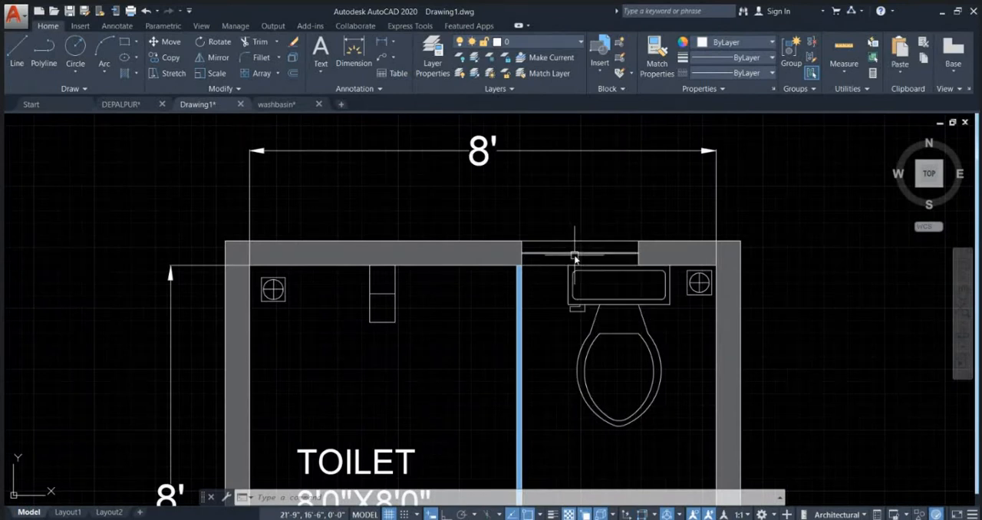
scroll(574, 258, "down", 5)
left_click(516, 271)
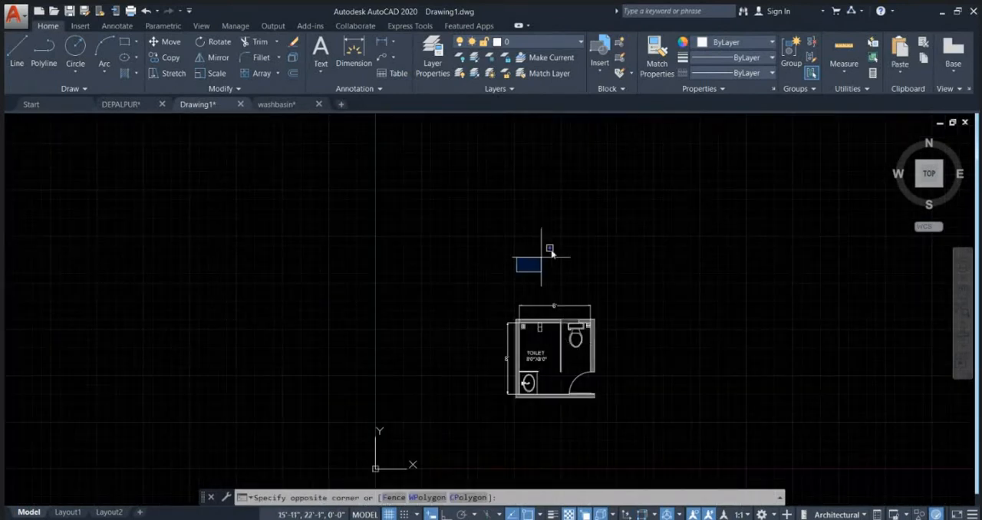
left_click(606, 152)
scroll(553, 302, "up", 4)
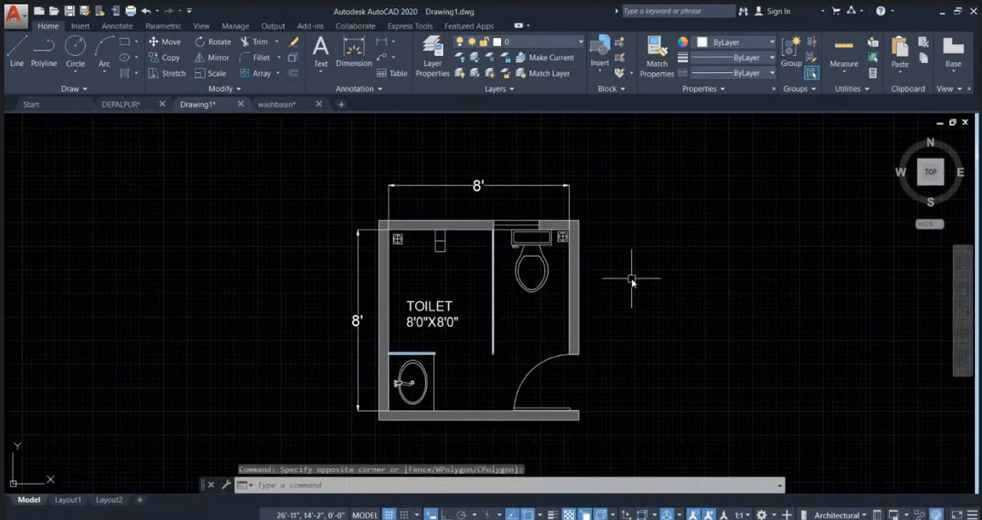
type("XL")
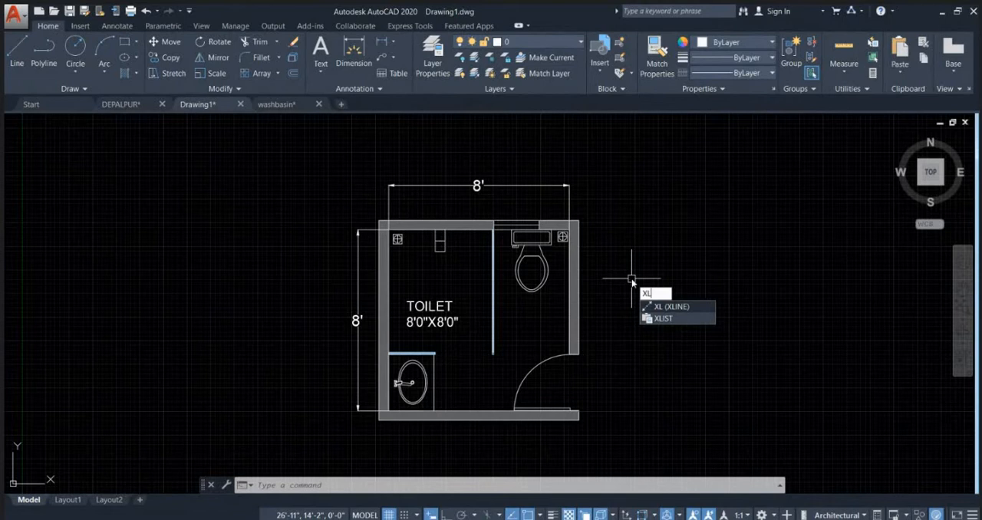
key("Return")
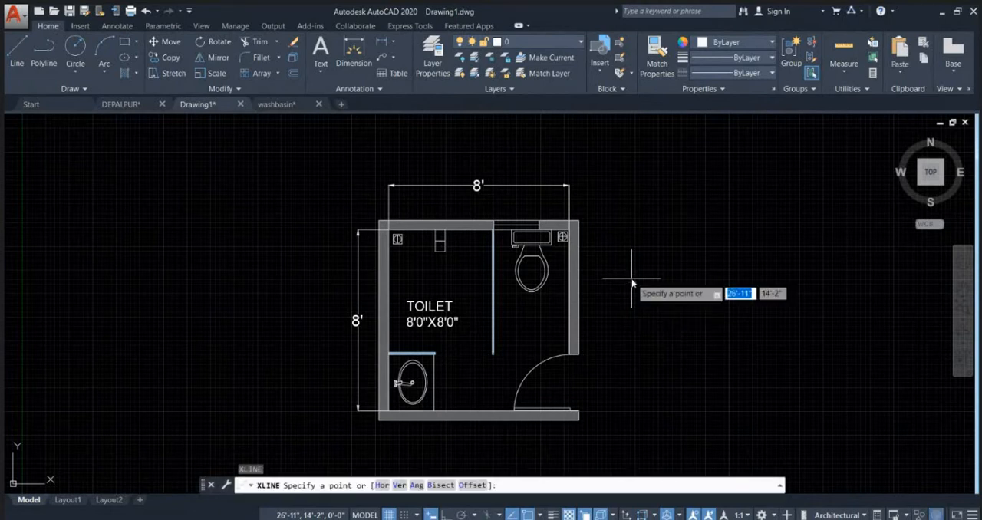
type("V")
key("Return")
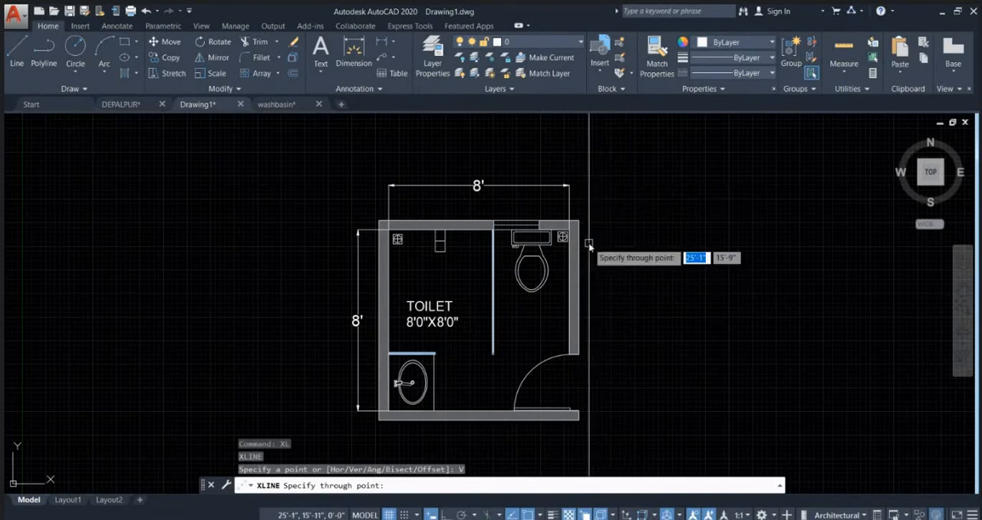
scroll(726, 204, "down", 8)
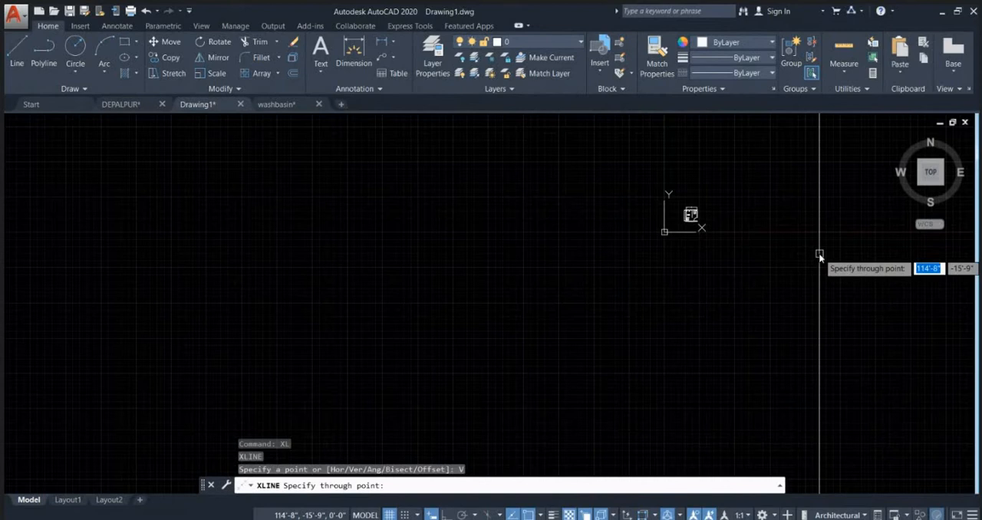
scroll(793, 219, "up", 6)
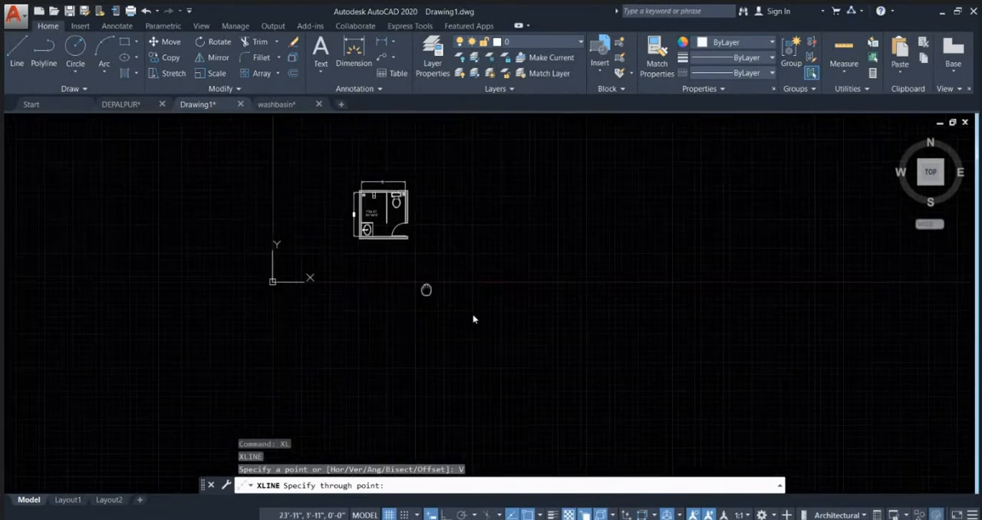
key("Escape")
Step: Draw vertical construction lines through the left wall's inner corner and the midpoint of the rectangular fixture on the upper wall
key("Return")
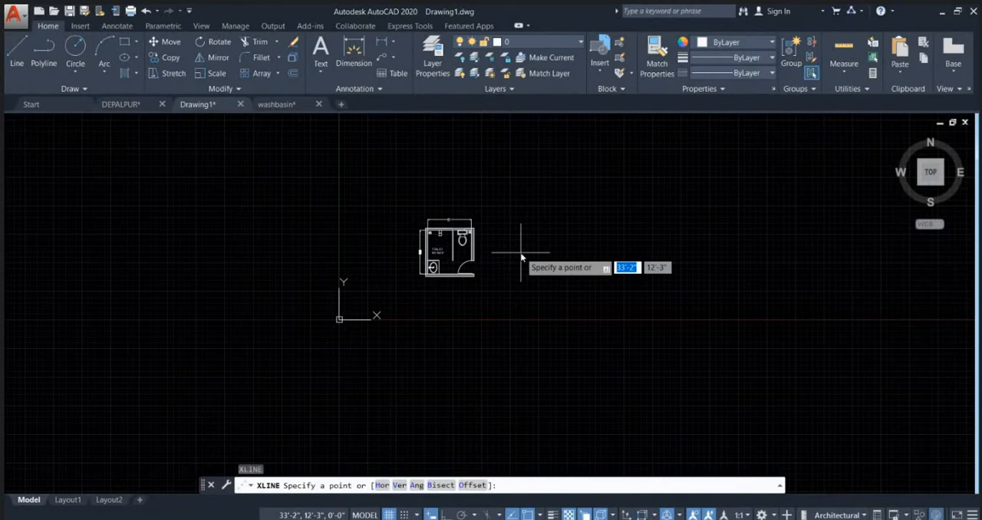
type("v")
key("Return")
scroll(495, 264, "up", 5)
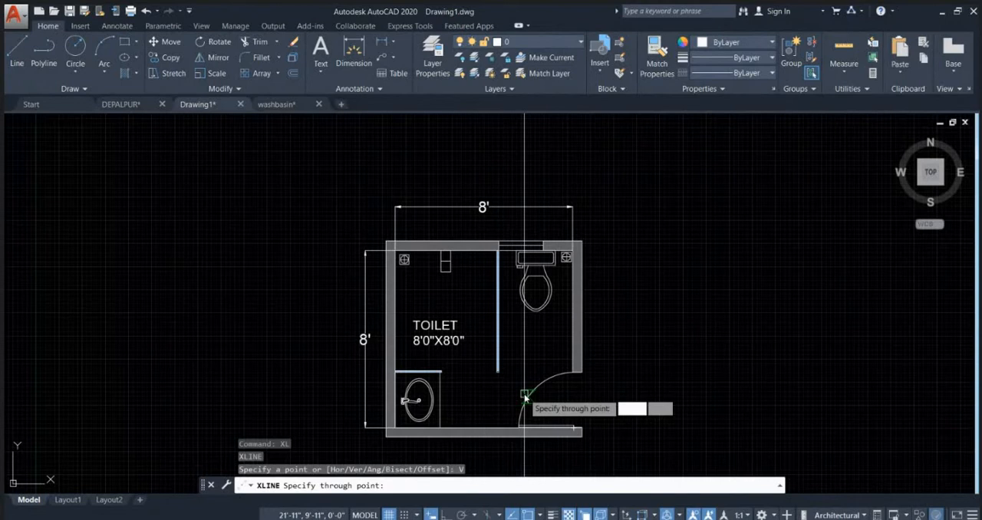
scroll(468, 290, "up", 4)
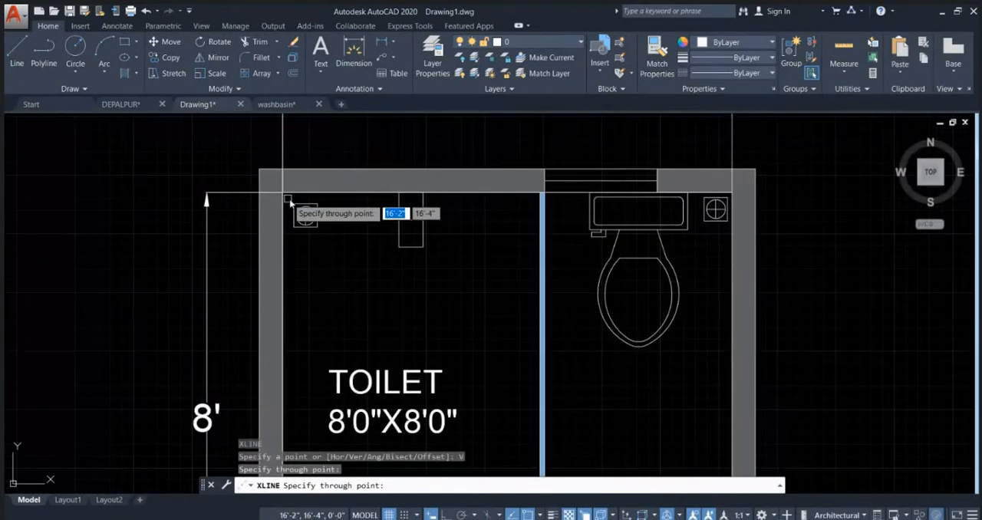
left_click(412, 197)
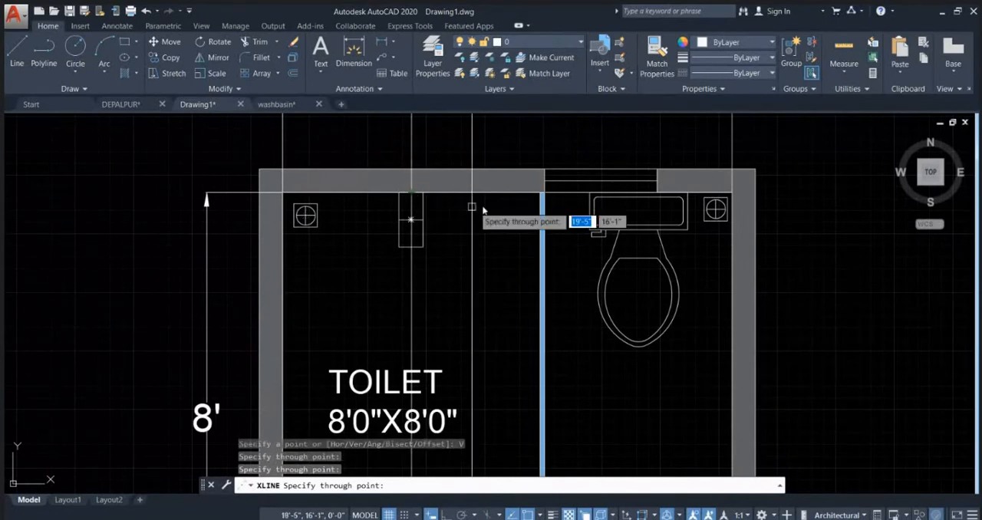
Step: Add vertical construction lines through both faces of the long partition where it meets the upper wall
scroll(542, 193, "up", 4)
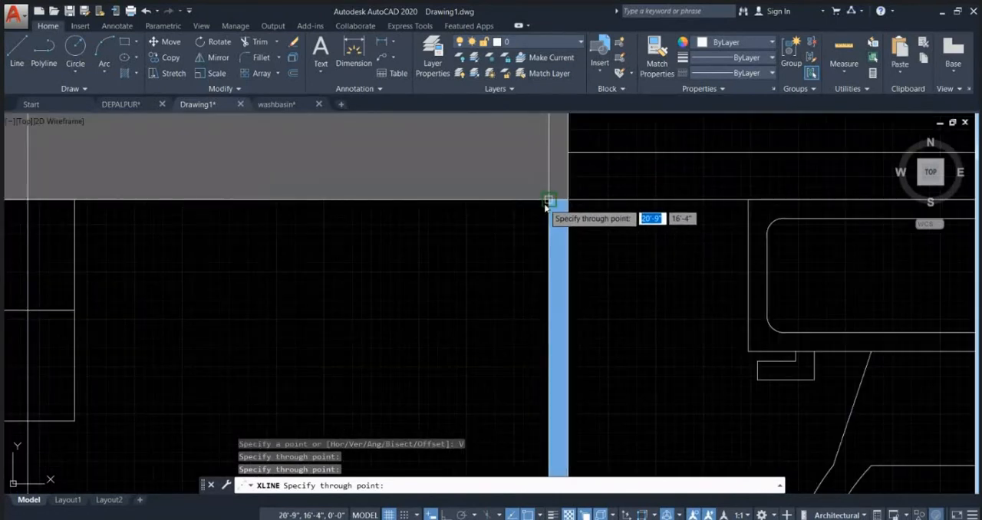
left_click(548, 202)
scroll(498, 245, "down", 3)
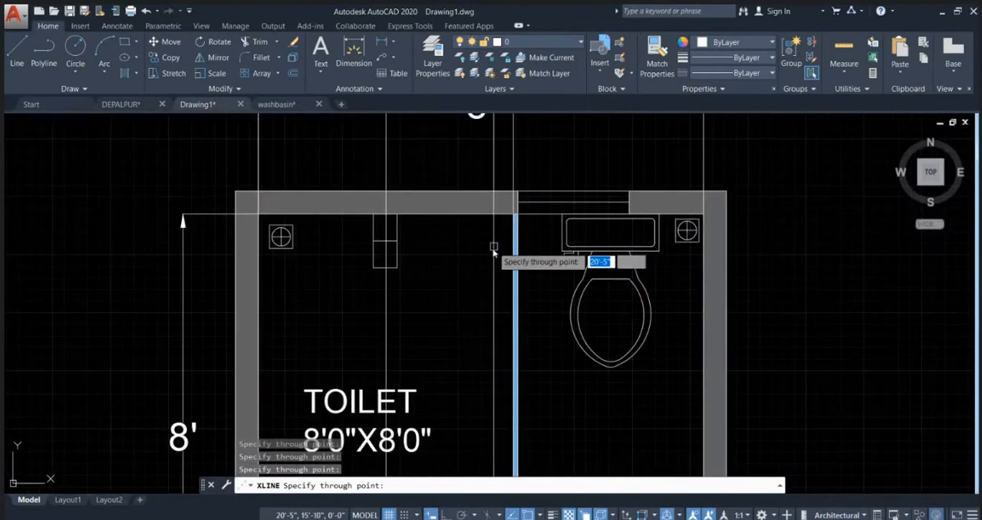
scroll(519, 216, "up", 4)
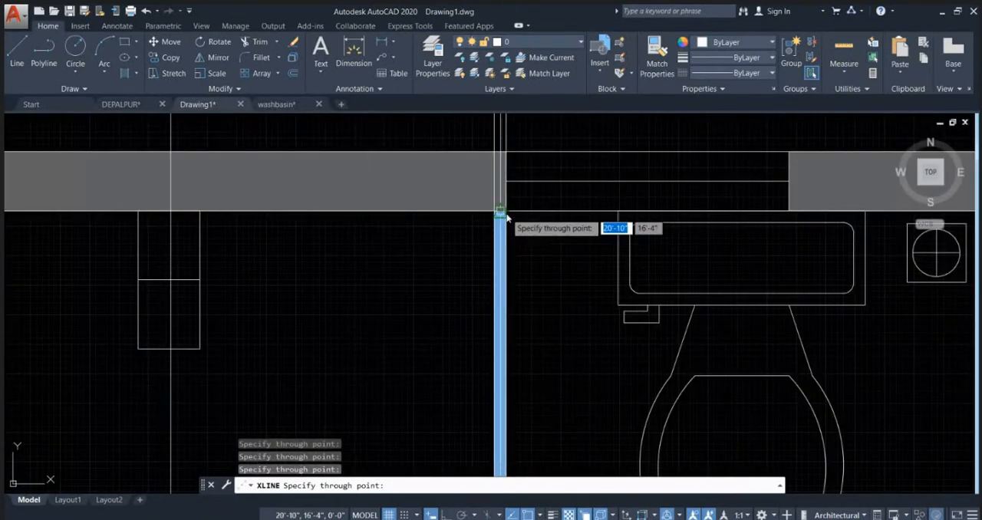
scroll(479, 231, "down", 4)
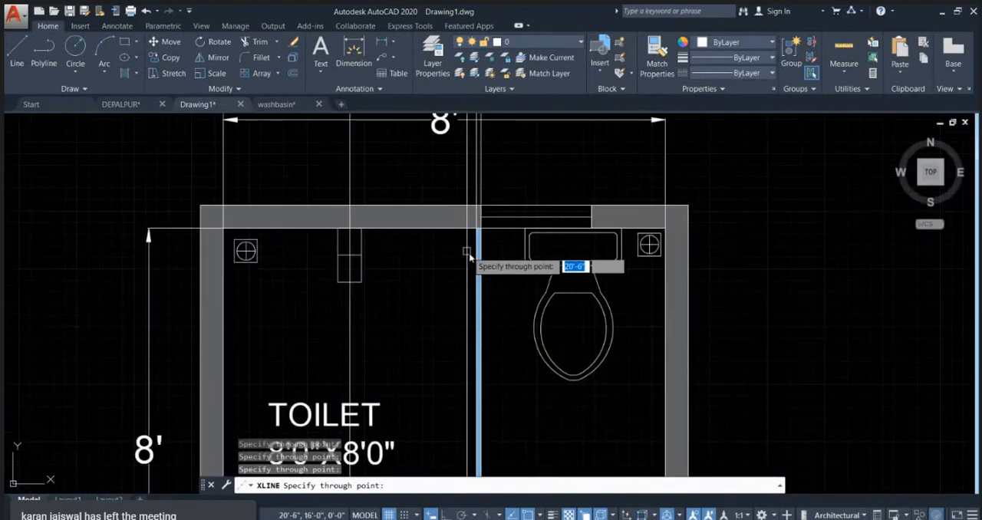
Step: Add vertical construction lines through the WC's centre, the right wall's inner corner and the window's right edge
left_click(573, 233)
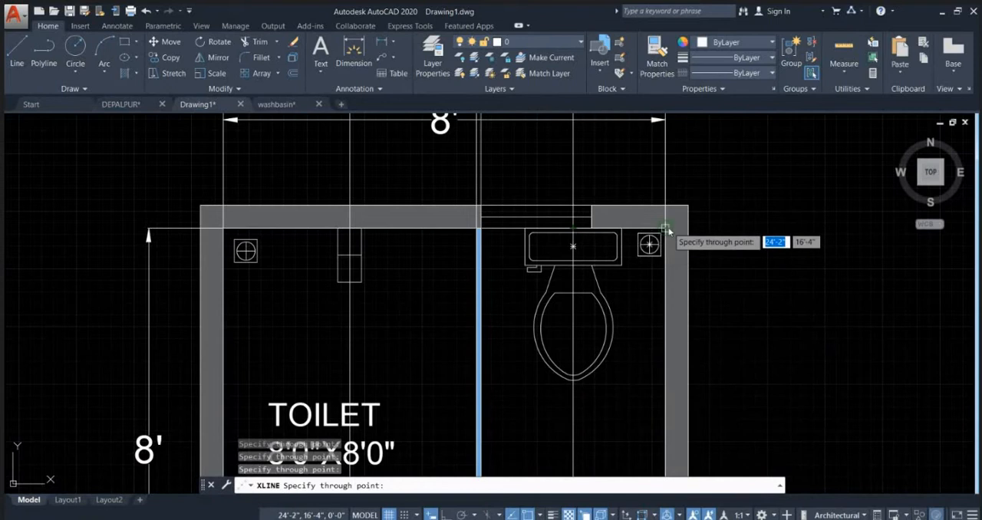
left_click(596, 204)
scroll(550, 188, "down", 2)
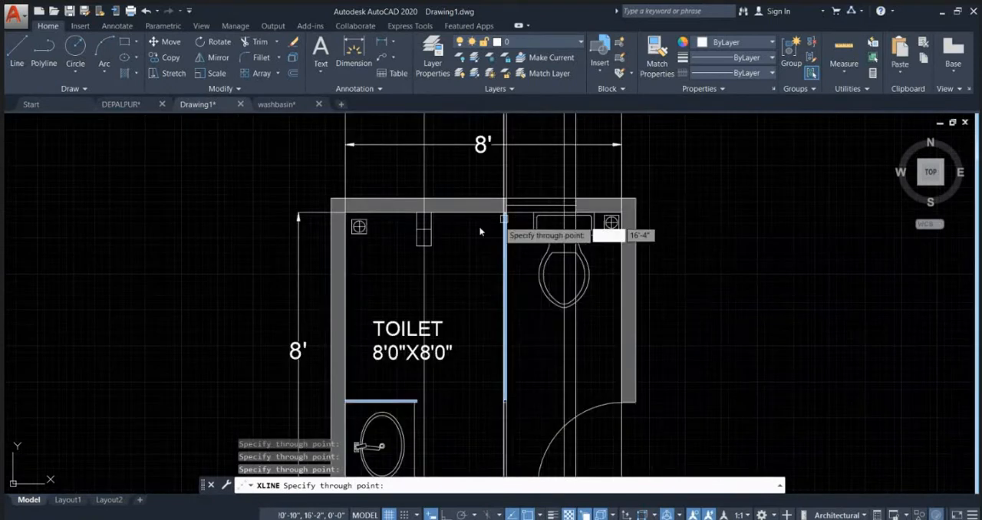
left_click(374, 229)
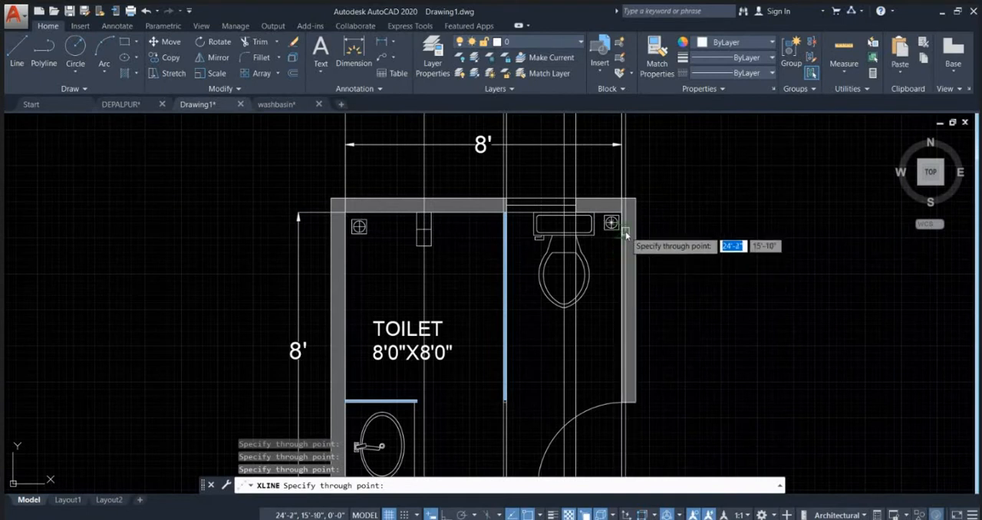
scroll(625, 235, "up", 4)
scroll(593, 217, "down", 8)
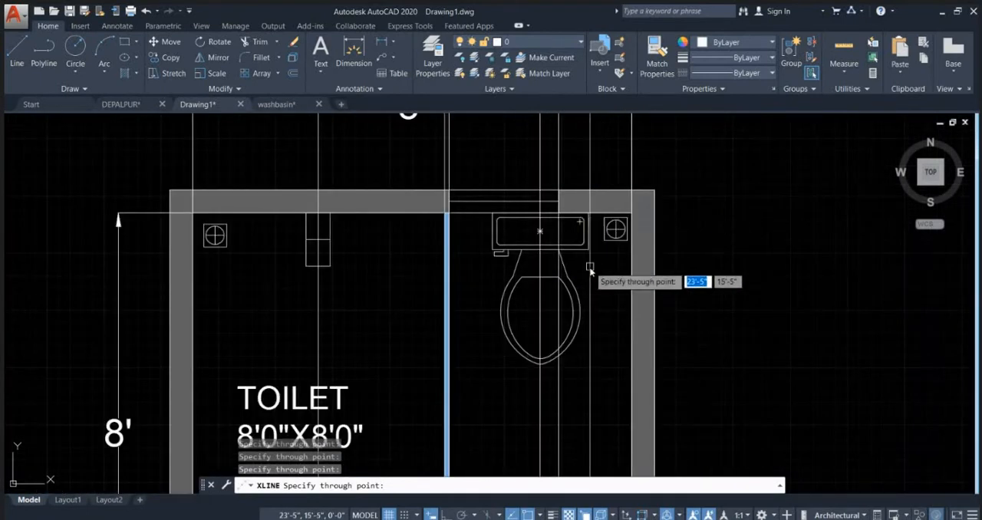
key("Escape")
middle_click_drag(583, 288, 565, 306)
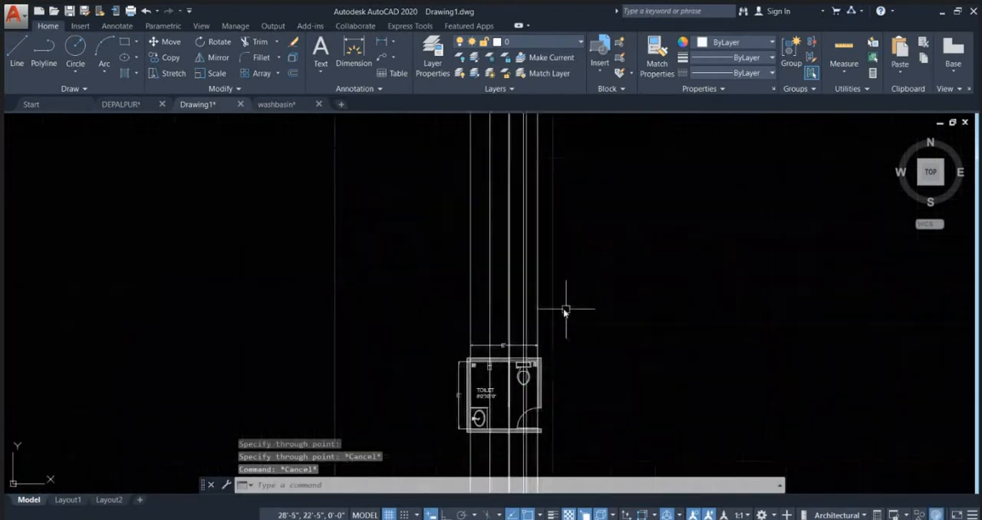
Step: Draw a horizontal line with Ortho on, crossing all the vertical construction lines above the plan's width dimension
type("l")
key("Return")
scroll(449, 311, "up", 3)
left_click(442, 307)
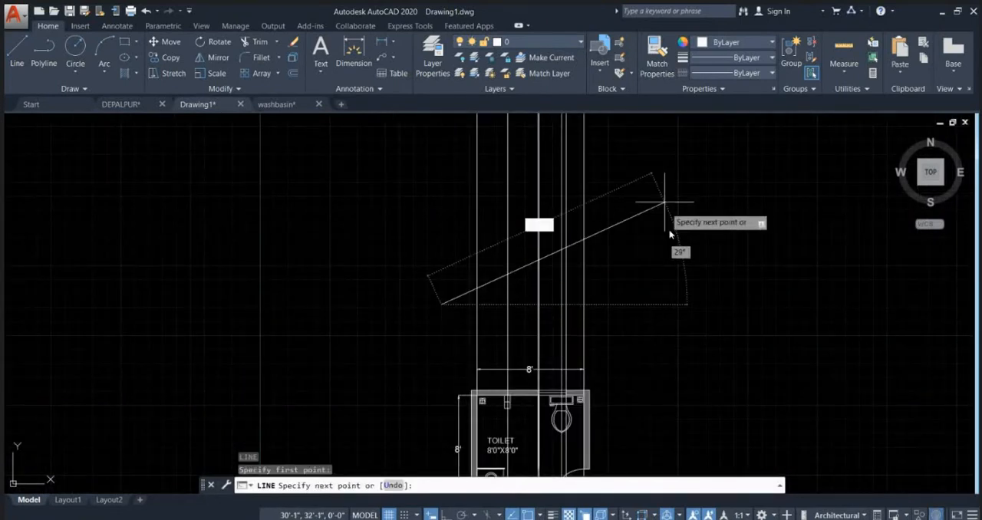
key("F8")
left_click(617, 319)
key("Escape")
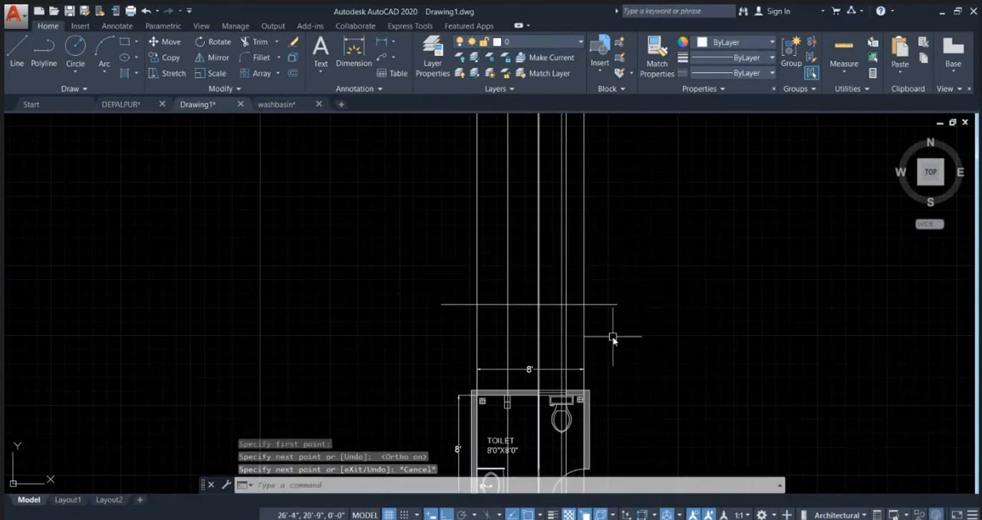
Step: Examine the horizontal line across the construction lines and the fixtures along the plan's upper wall below it
scroll(509, 307, "up", 2)
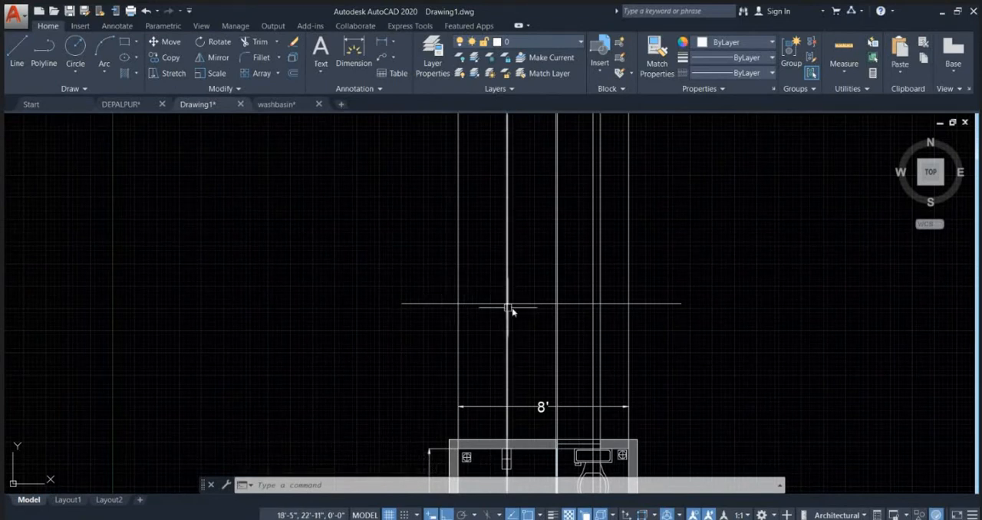
left_click(526, 305)
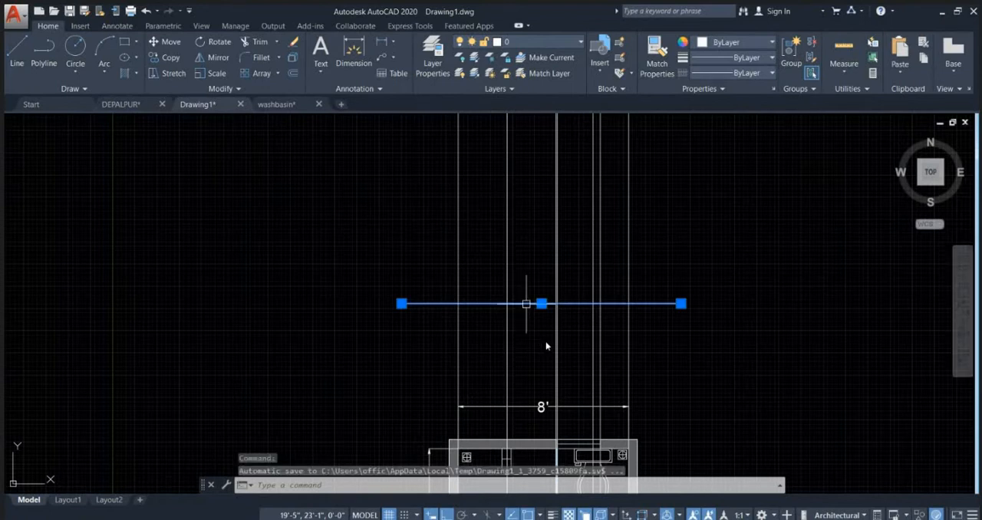
scroll(600, 426, "down", 2)
middle_click_drag(600, 425, 570, 267)
scroll(569, 273, "up", 4)
mouse_move(566, 304)
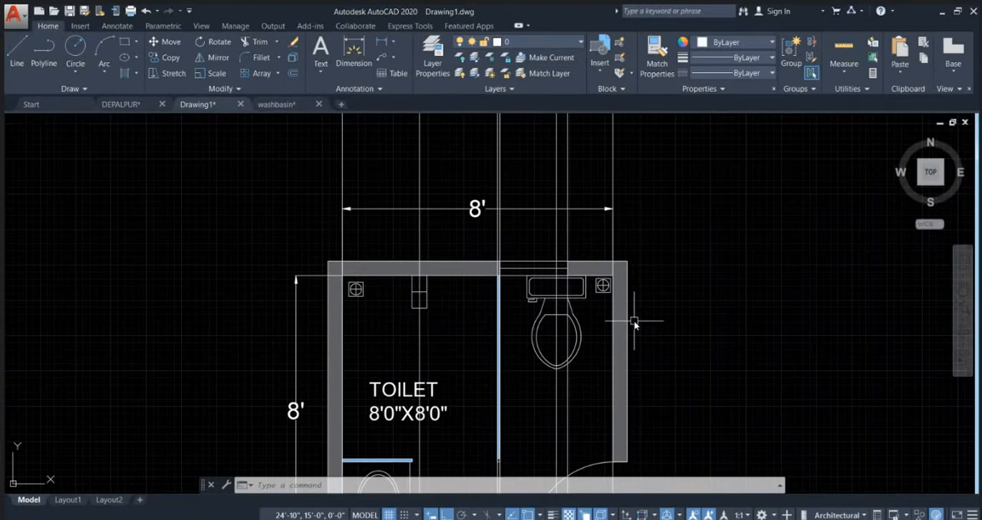
key("Escape")
key("Escape")
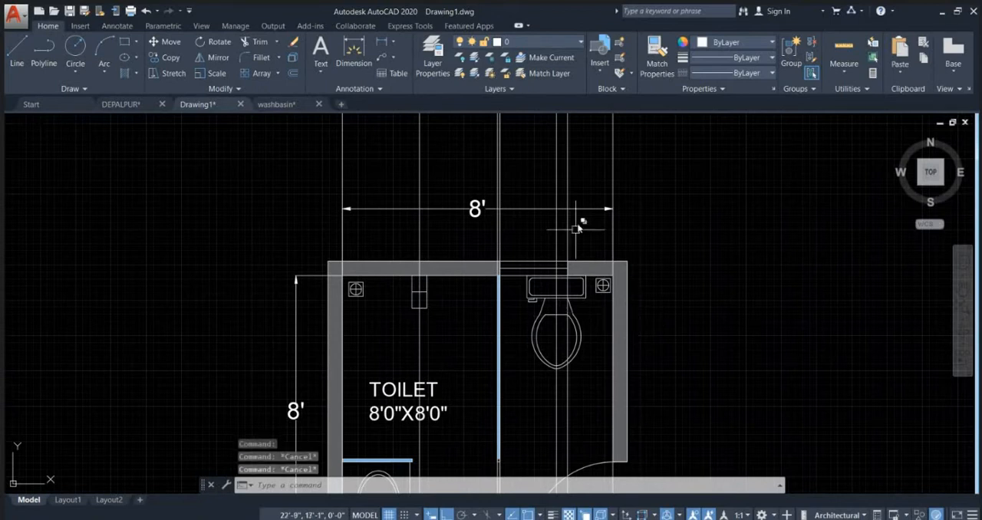
middle_click_drag(591, 207, 505, 324)
scroll(505, 324, "down", 2)
middle_click_drag(522, 214, 537, 304)
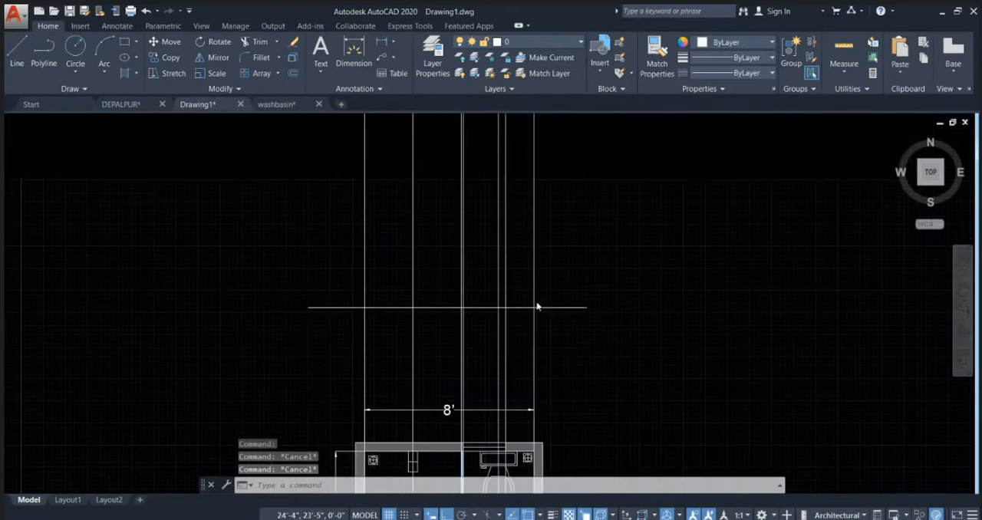
left_click(576, 307)
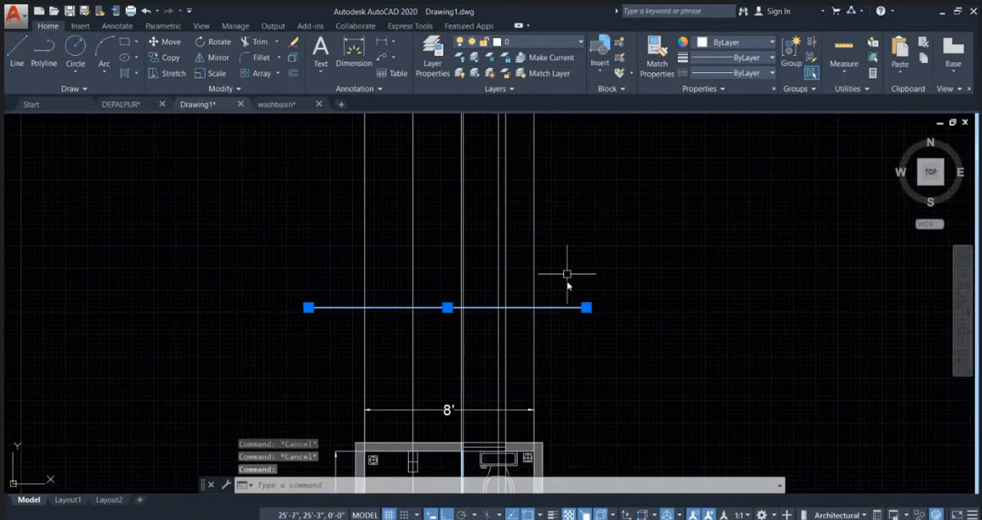
key("Escape")
scroll(521, 317, "up", 4)
scroll(436, 266, "down", 2)
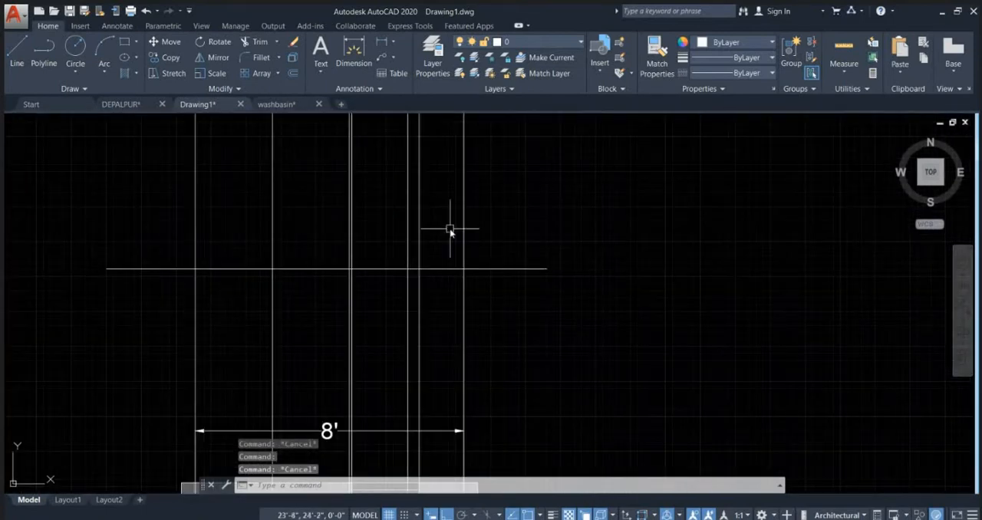
middle_click_drag(450, 226, 467, 310)
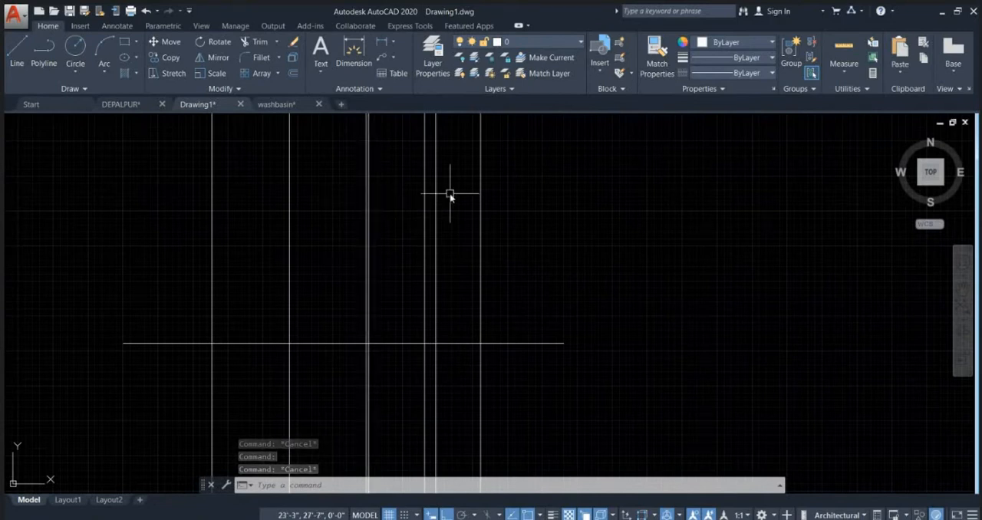
key("Escape")
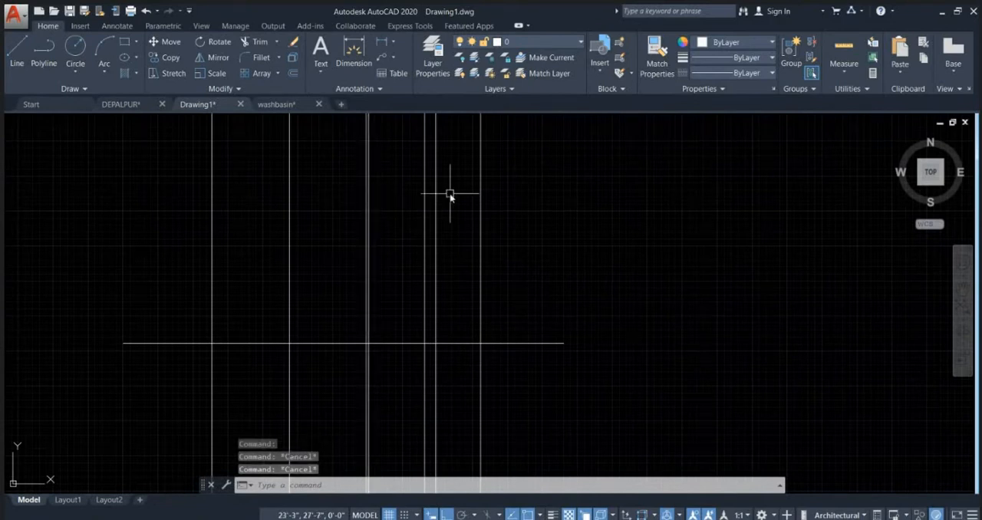
scroll(451, 201, "down", 2)
scroll(464, 245, "up", 2)
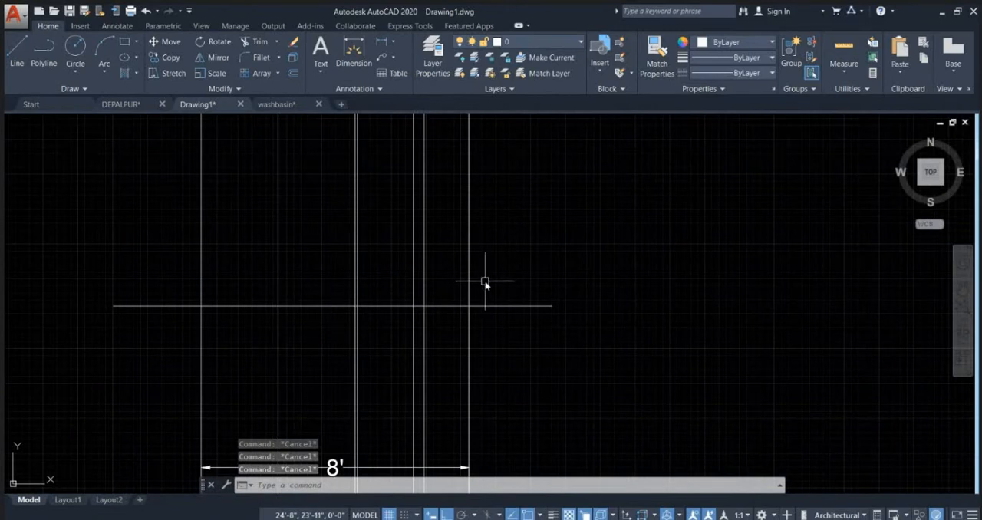
mouse_move(484, 281)
middle_mouse_down()
mouse_move(515, 280)
mouse_move(539, 305)
middle_mouse_up()
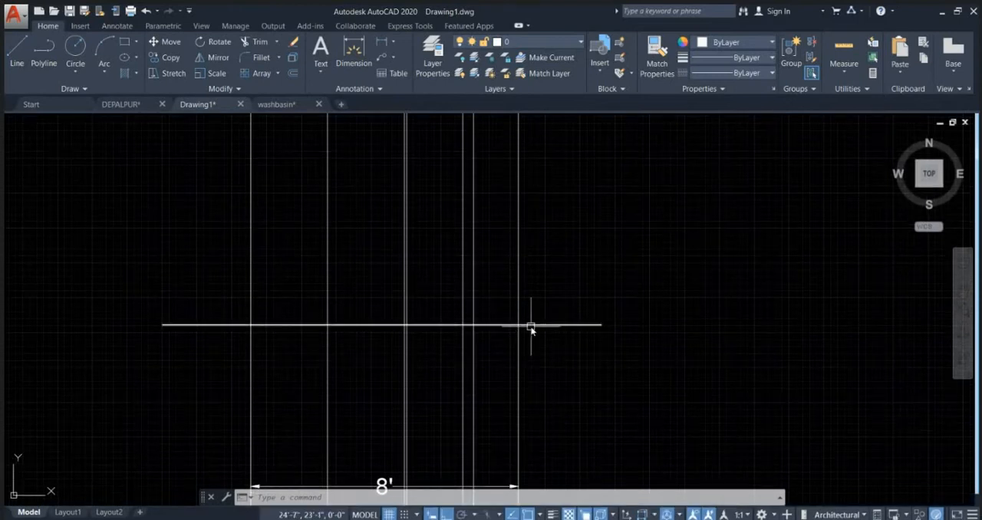
mouse_move(531, 327)
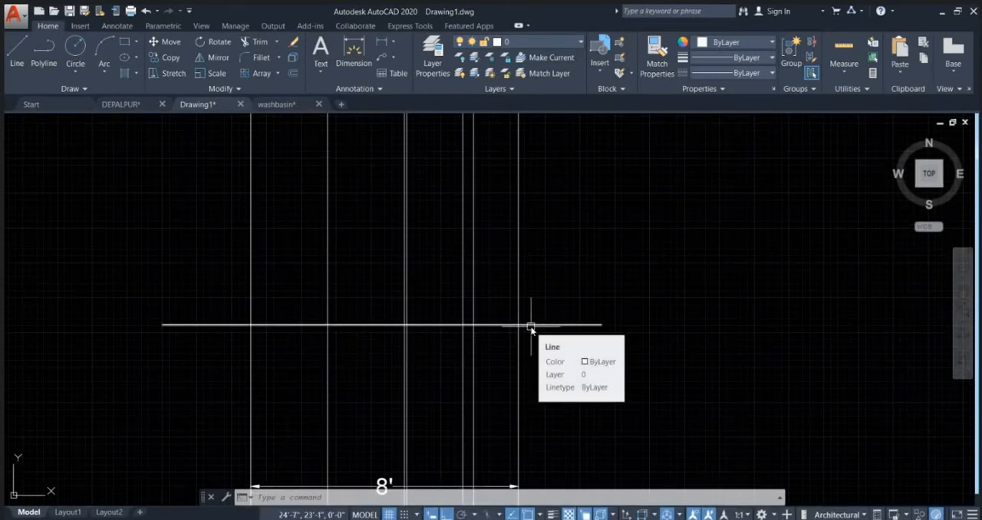
scroll(506, 292, "down", 5)
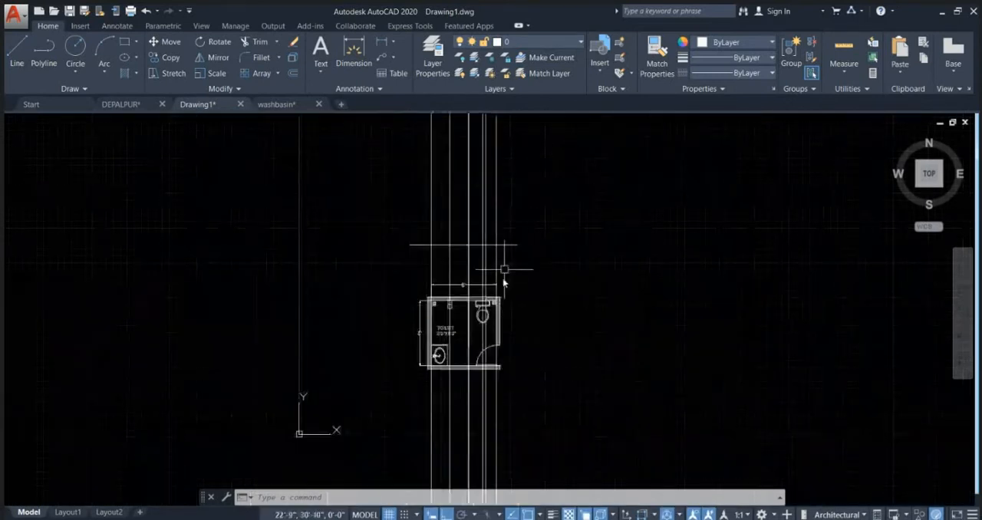
scroll(464, 327, "up", 4)
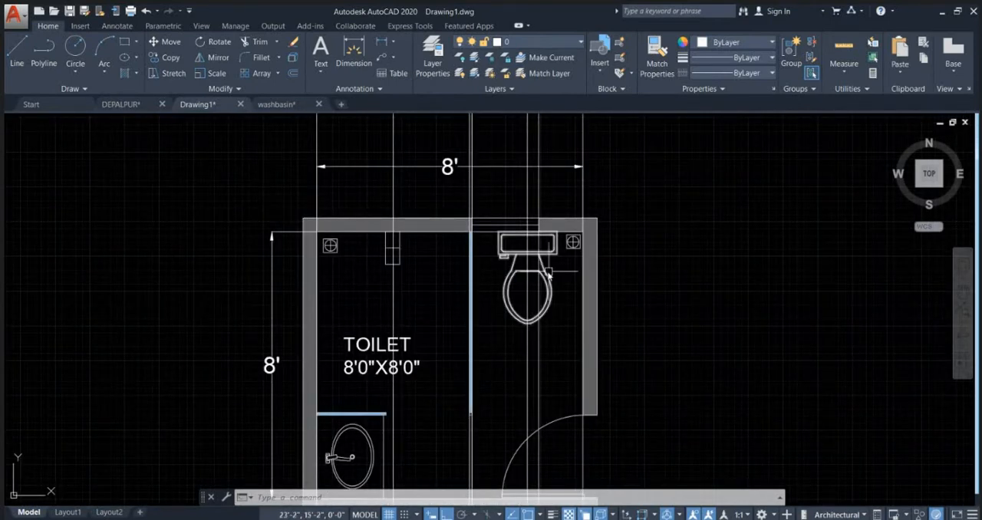
Step: Insert the Toilet - Imperial block from the architectural tool palette as a front view in the empty area right of the plan
middle_click_drag(546, 277, 340, 318)
type("TP")
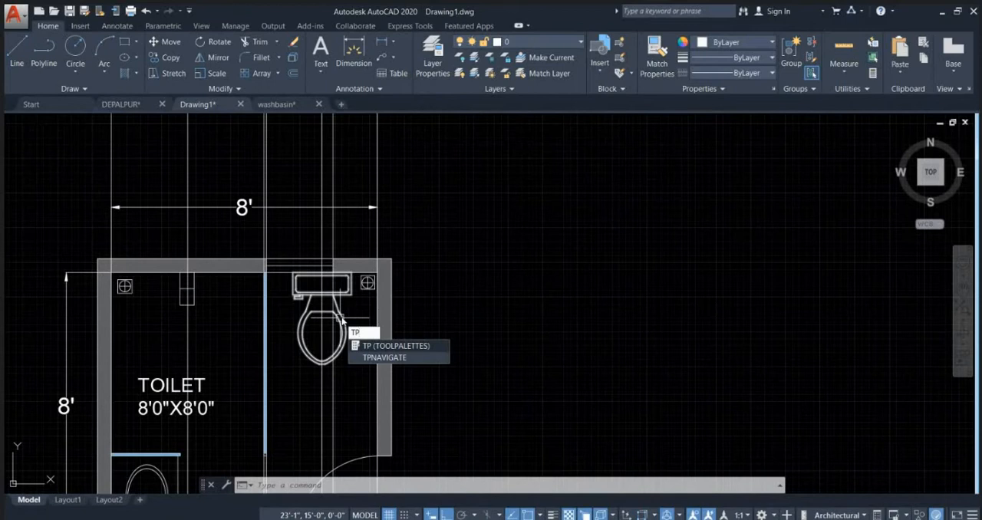
key("Return")
middle_click_drag(352, 259, 267, 243)
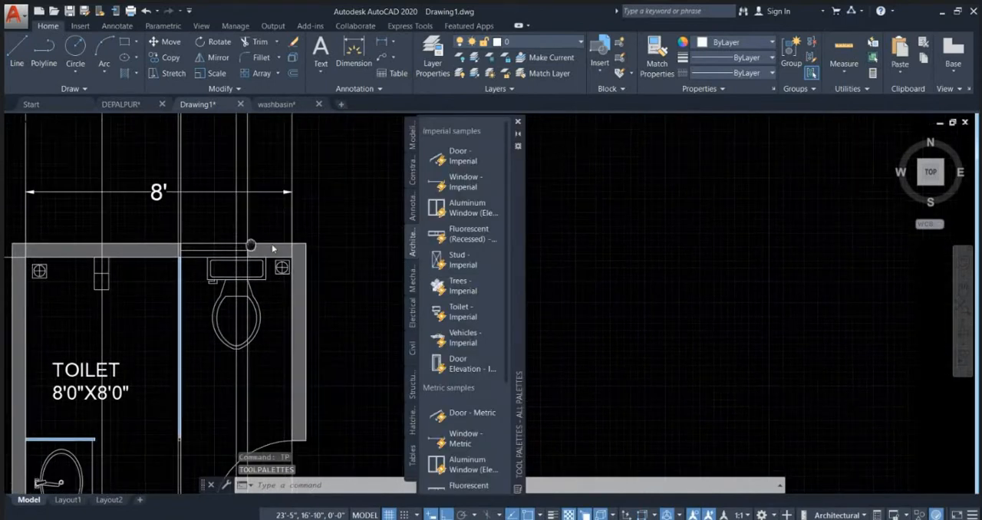
left_click(453, 324)
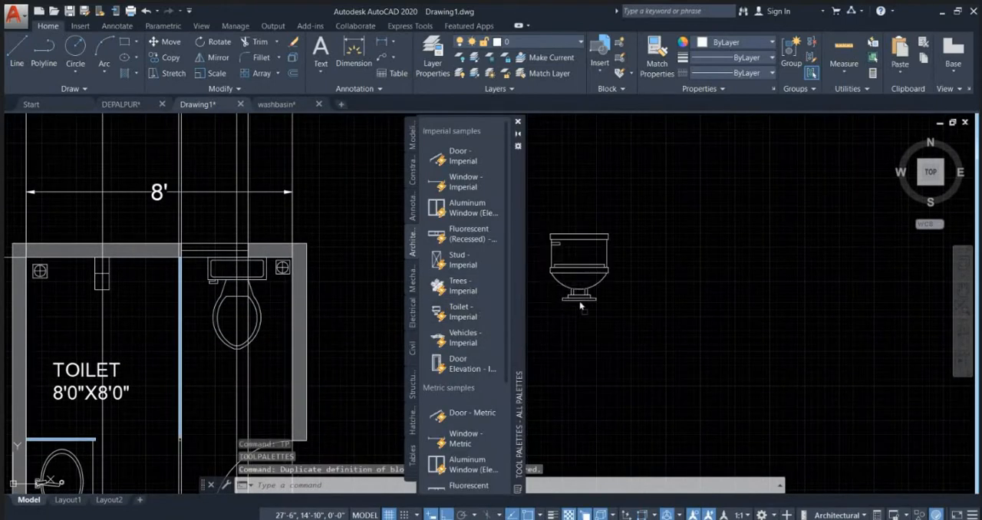
left_click(580, 266)
left_click(518, 121)
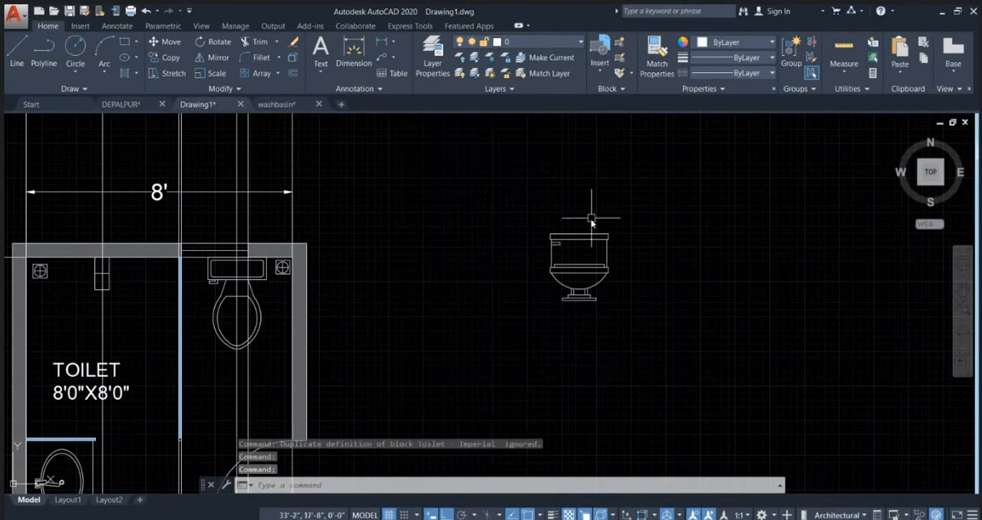
scroll(589, 230, "up", 3)
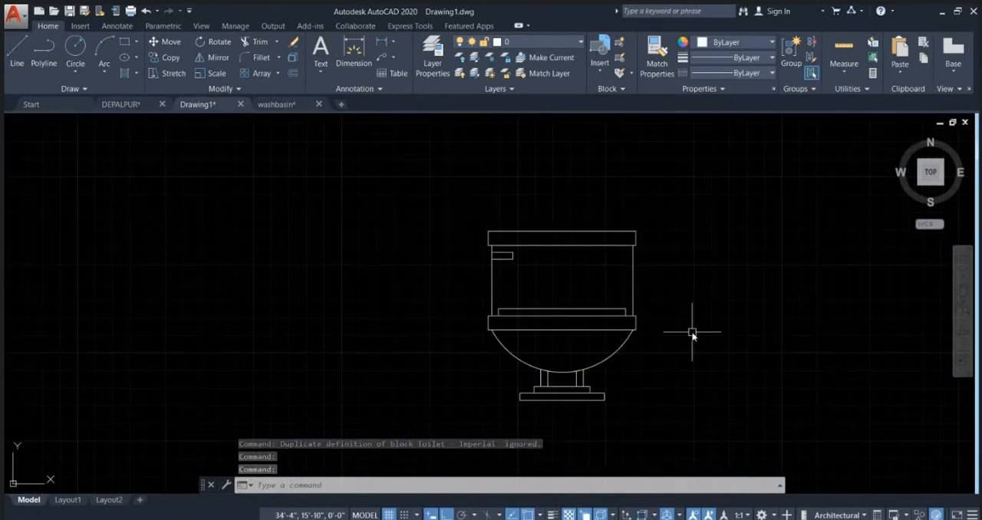
middle_click_drag(693, 333, 649, 268)
scroll(453, 184, "up", 3)
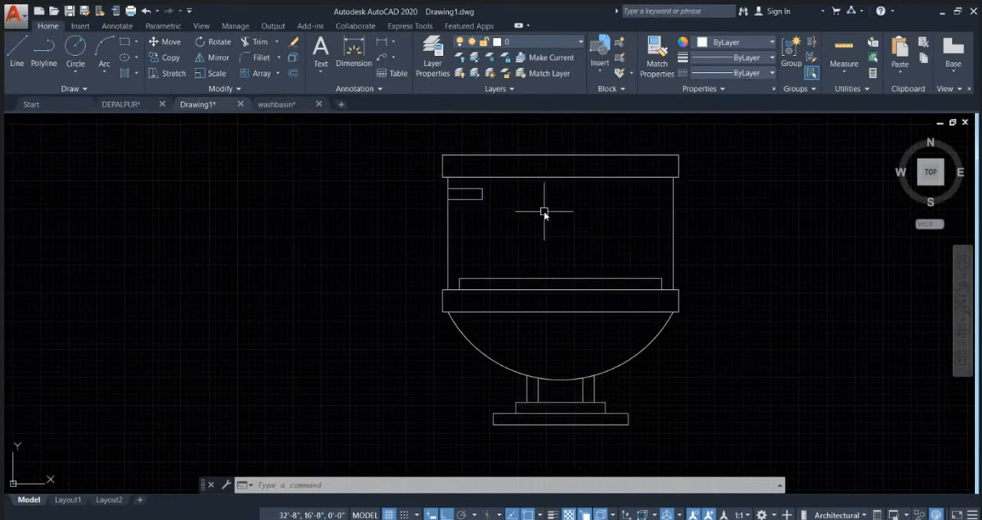
scroll(543, 213, "down", 2)
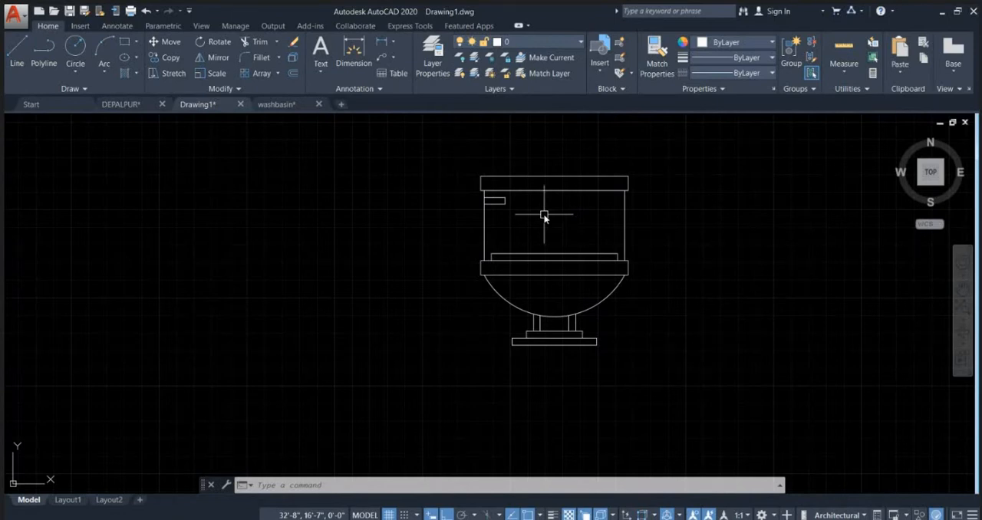
Step: Move the WC in the plan 5" straight down, away from the upper wall
scroll(543, 217, "down", 3)
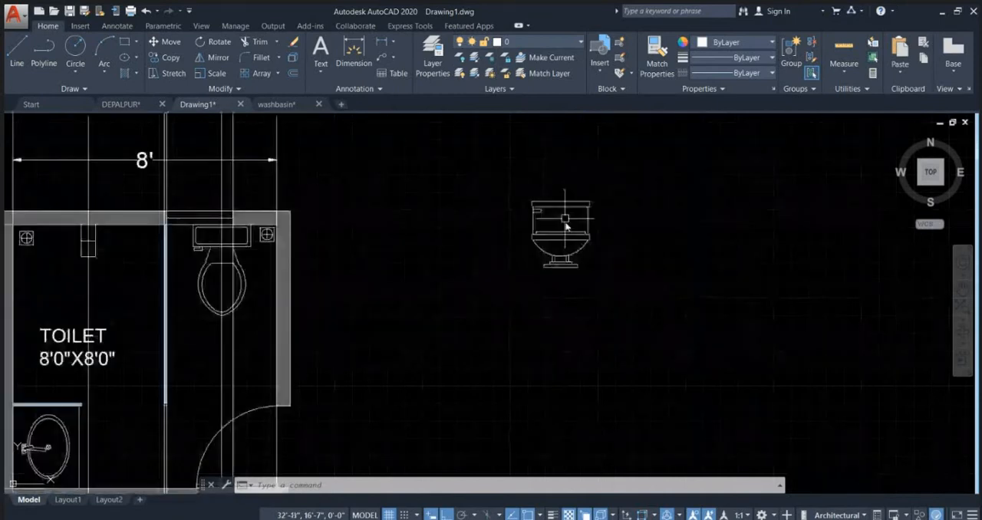
scroll(314, 253, "up", 4)
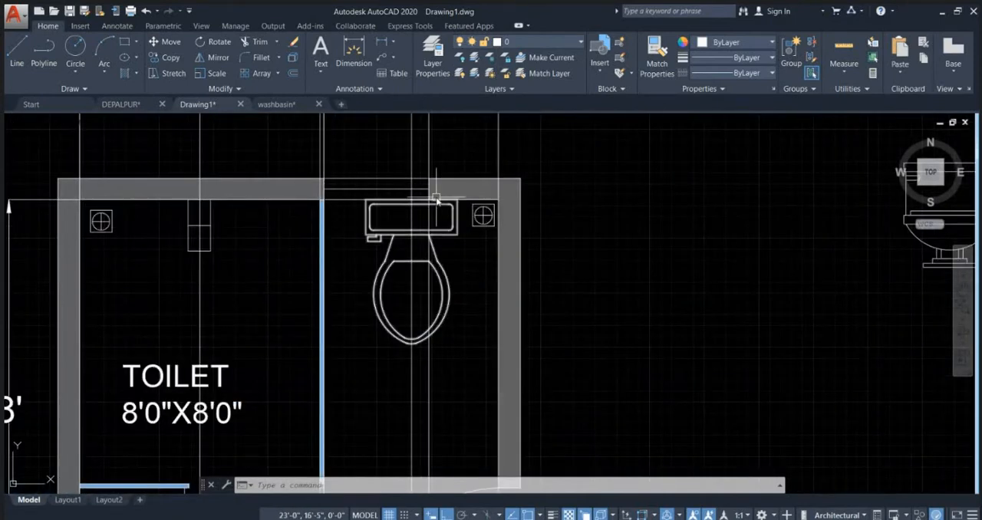
middle_click_drag(437, 222, 439, 256)
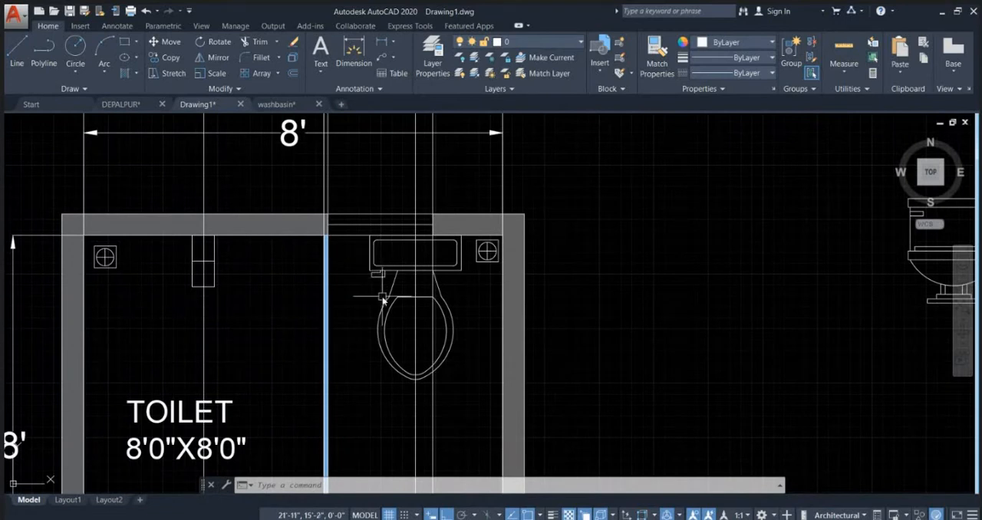
left_click(384, 276)
type("m")
key("Return")
left_click(585, 279)
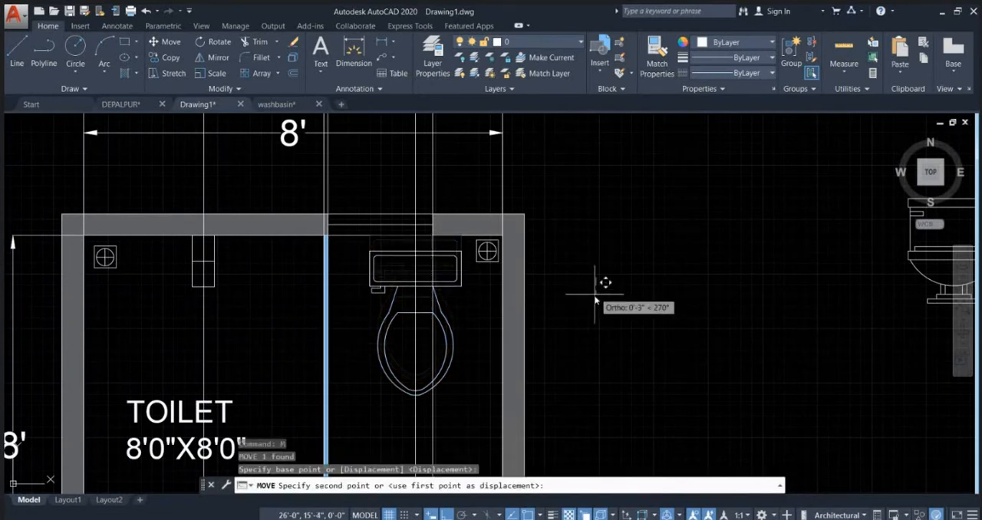
type("5")
key("Return")
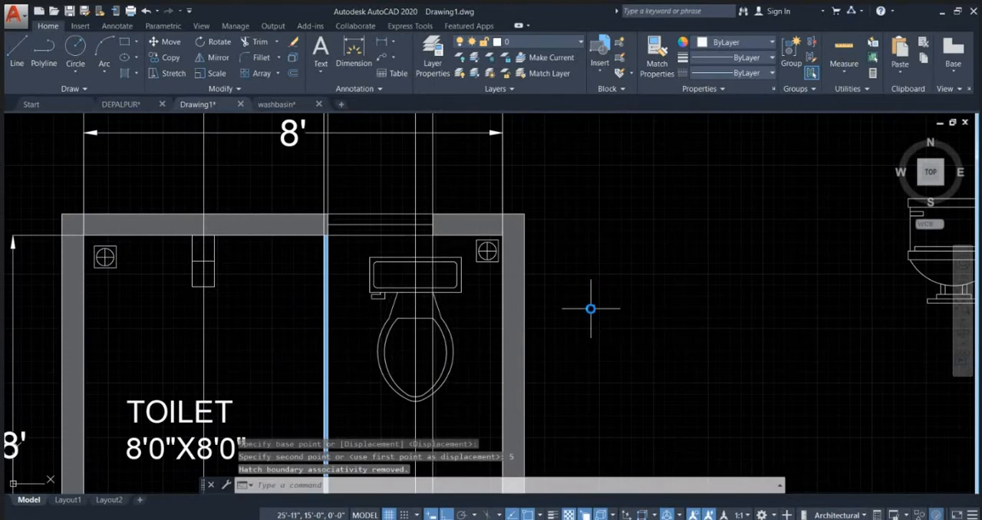
key("Escape")
Step: Draw a horizontal line from the upper-right corner of the WC's cistern to the right wall's inner face
type("l")
key("Return")
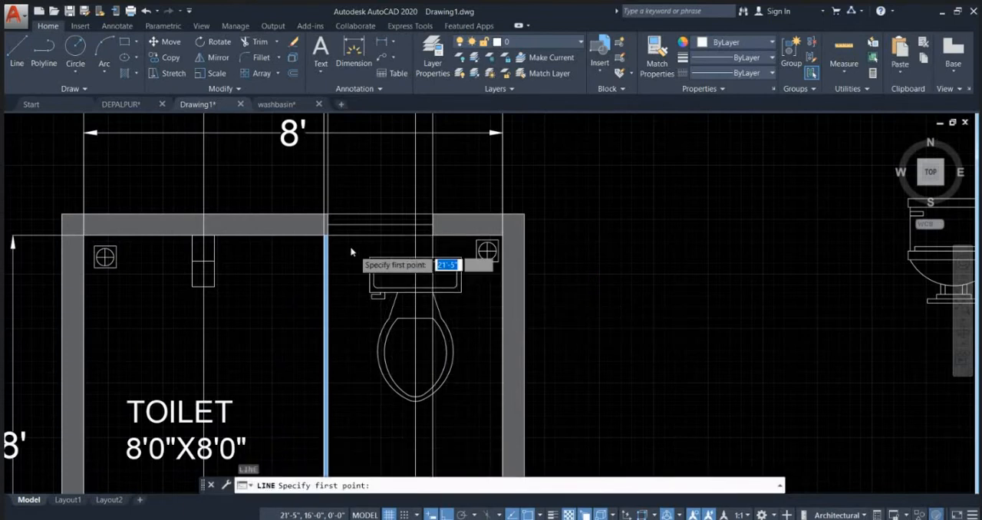
scroll(353, 253, "up", 4)
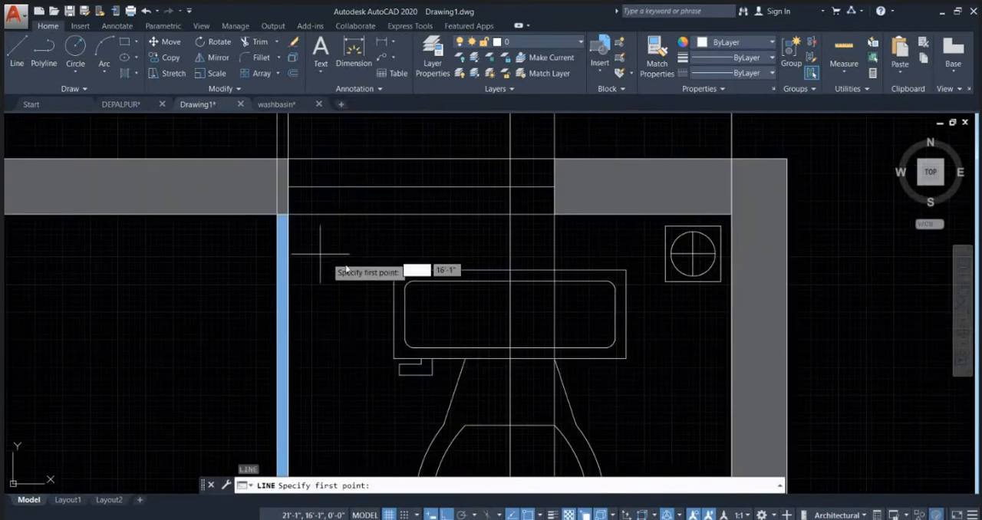
left_click(626, 270)
left_click(730, 270)
key("Escape")
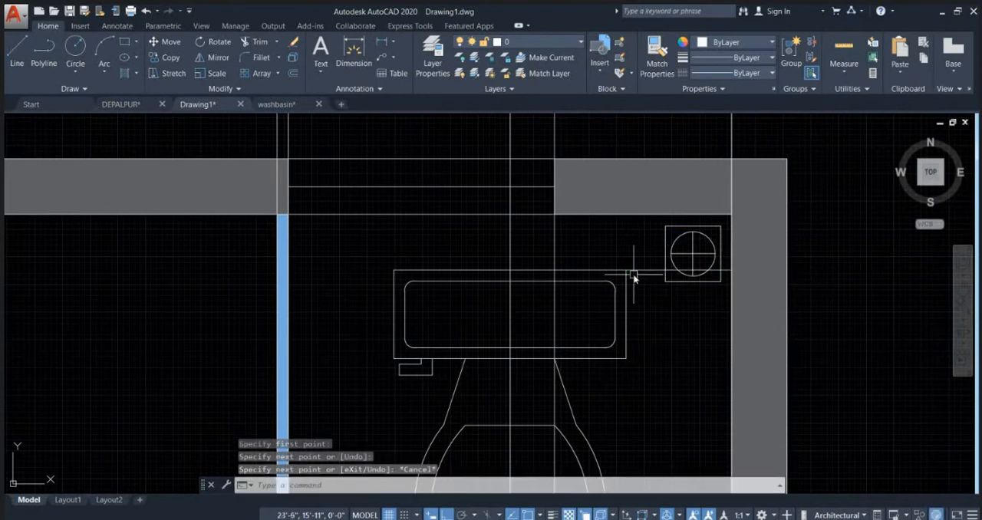
Step: Draw a line from the cistern's upper-right corner to the partition's right face, continuing up that face to the upper wall
key("Return")
left_click(626, 270)
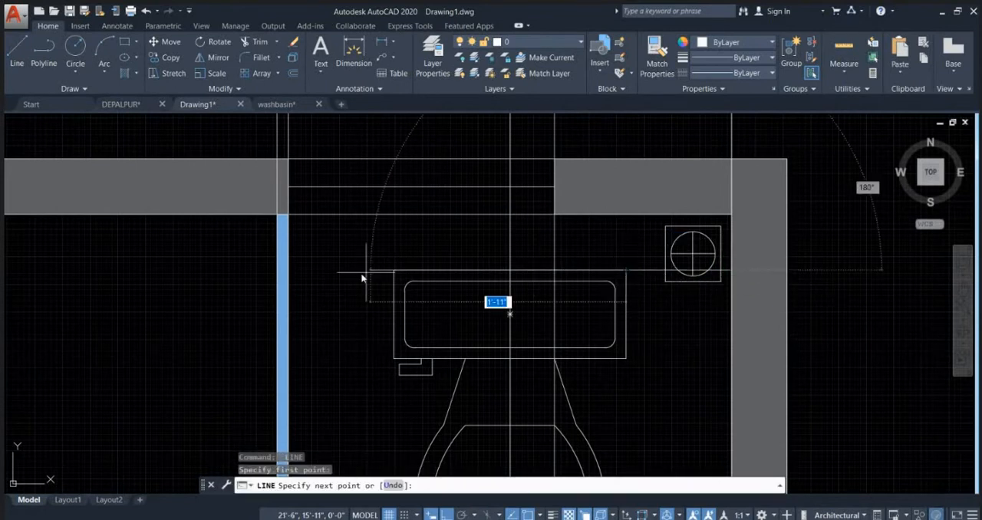
left_click(285, 270)
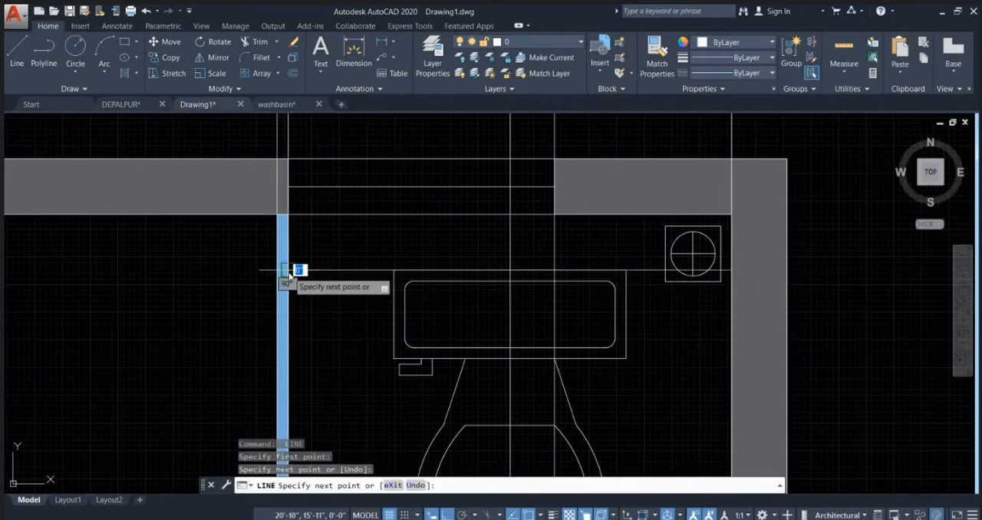
left_click(286, 214)
key("Escape")
Step: Move the square floor trap beside the WC straight down, clear of the horizontal line behind the cistern
scroll(515, 204, "down", 2)
scroll(585, 231, "up", 3)
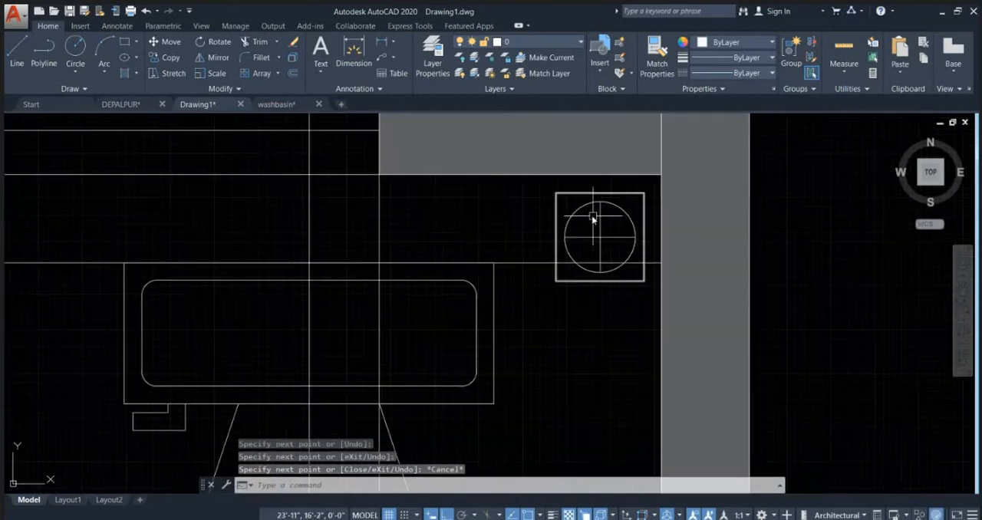
left_click(544, 192)
left_click(652, 297)
middle_click_drag(699, 296, 623, 282)
type("m")
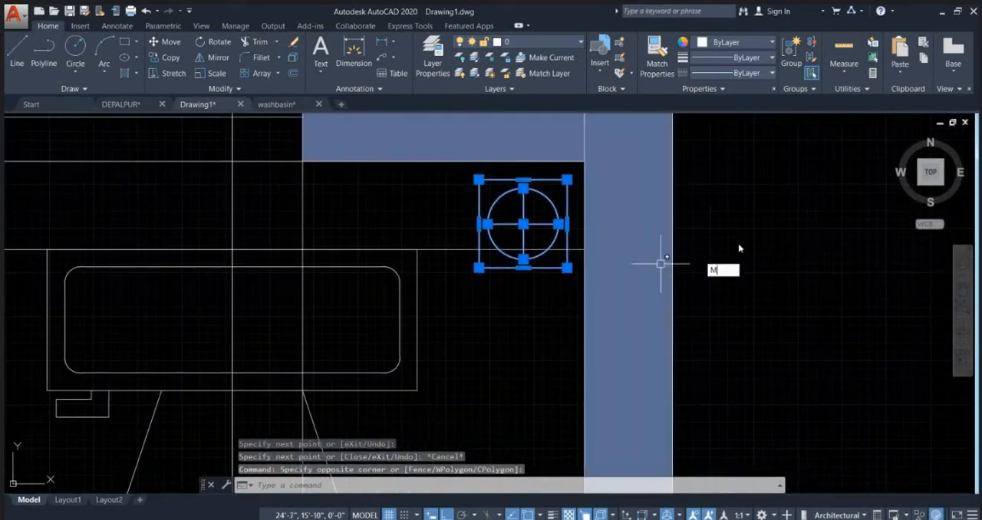
key("space")
left_click(740, 243)
left_click(759, 325)
key("Escape")
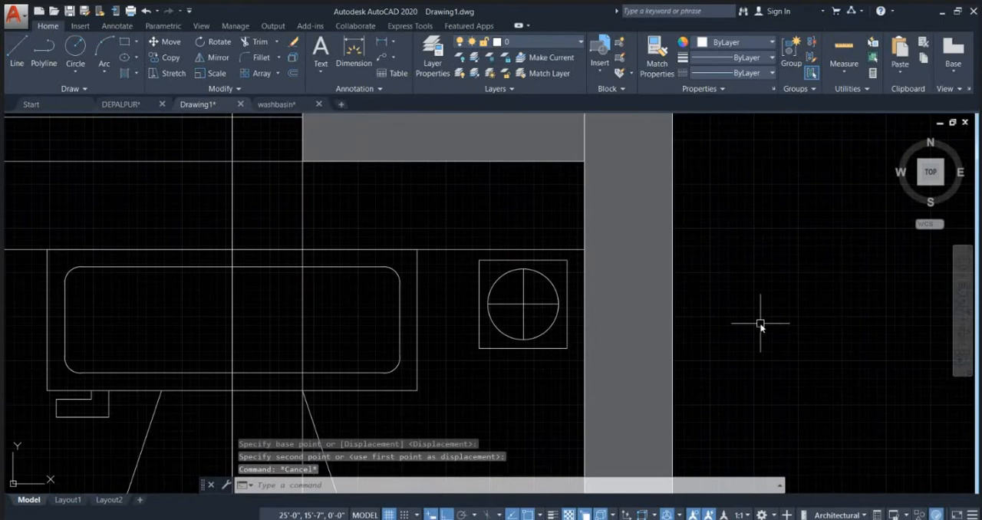
scroll(765, 351, "down", 10)
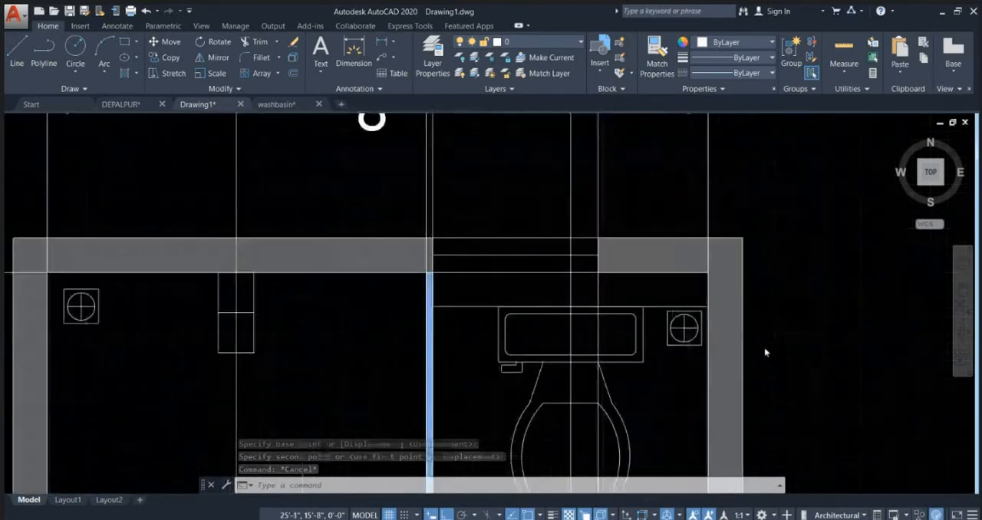
scroll(712, 333, "up", 4)
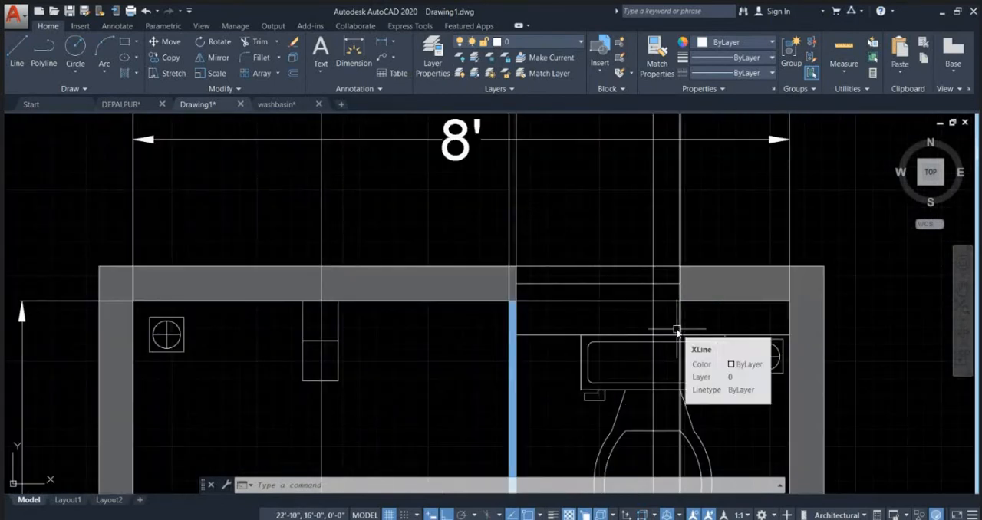
scroll(678, 330, "down", 2)
Step: Switch to Chrome and search Google for "concealed flush tank" in a new tab
left_click(636, 519)
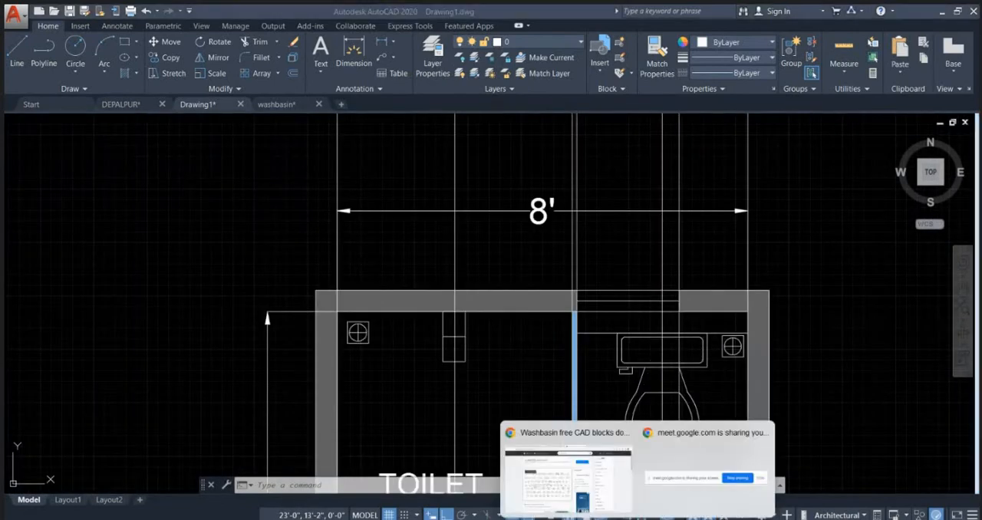
left_click(573, 483)
left_click(630, 14)
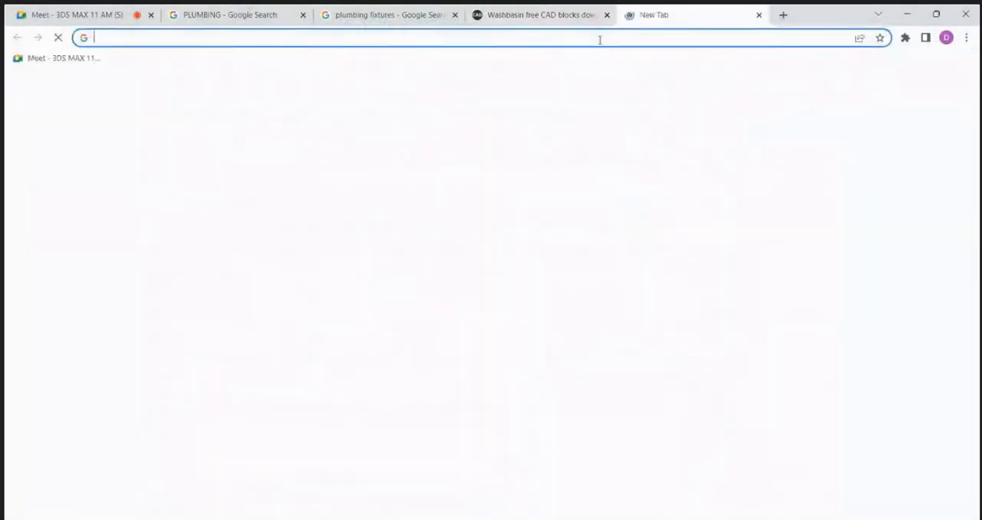
type("CONCE")
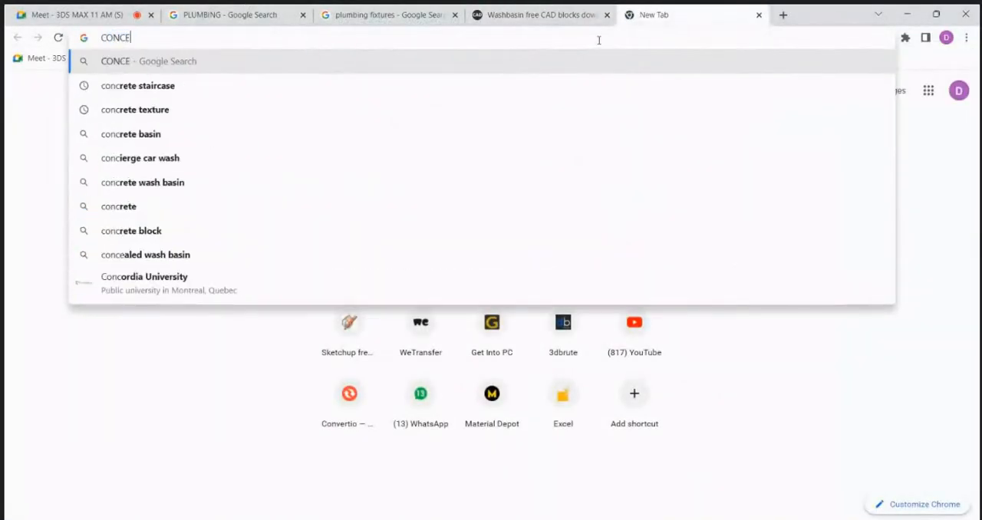
type("ALED FLUSH")
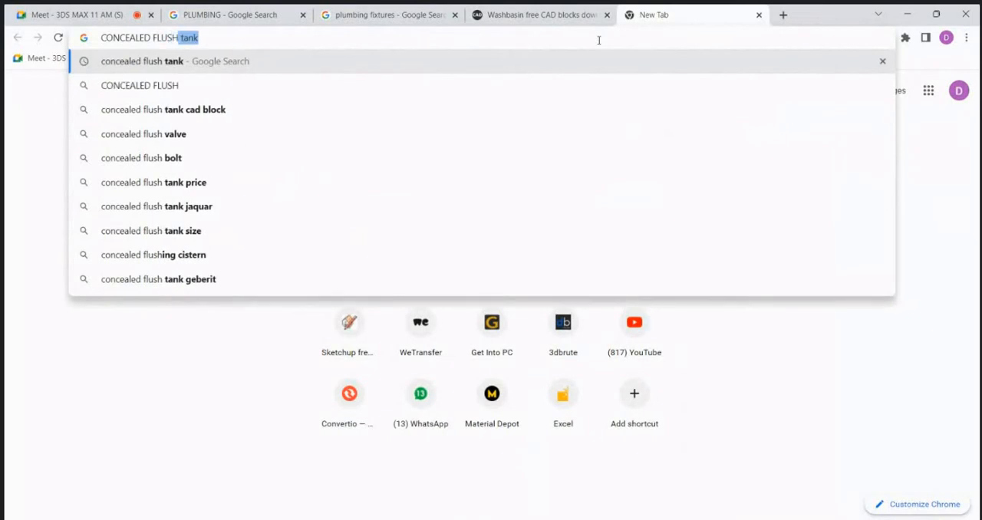
key("Return")
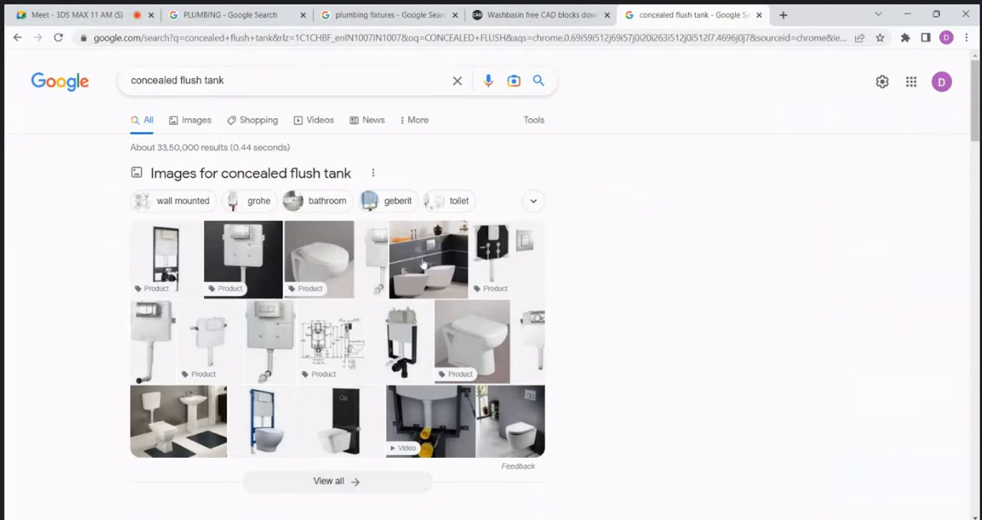
Step: Browse the image results for concealed flush tanks and open the Geberit in-wall toilet system picture
left_click(195, 124)
scroll(668, 205, "down", 1)
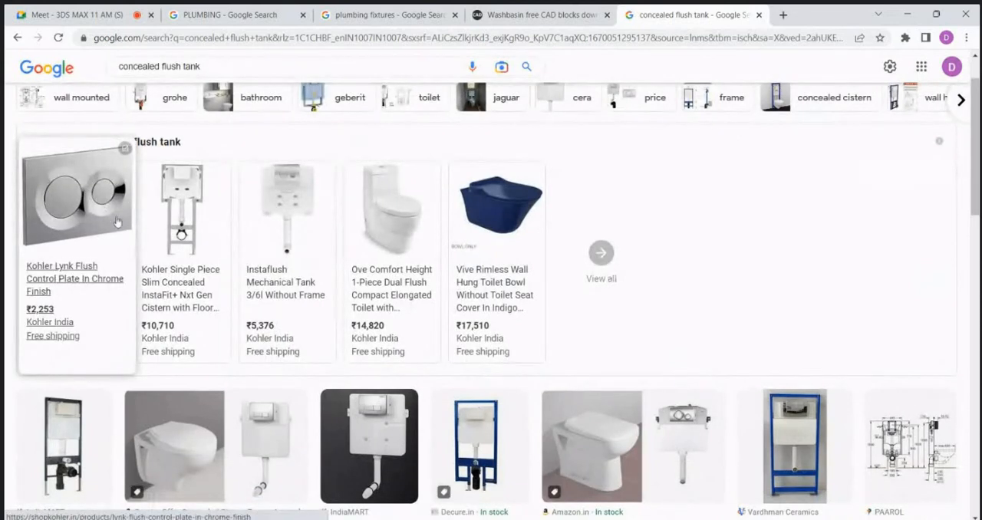
scroll(312, 279, "down", 1)
scroll(311, 280, "down", 5)
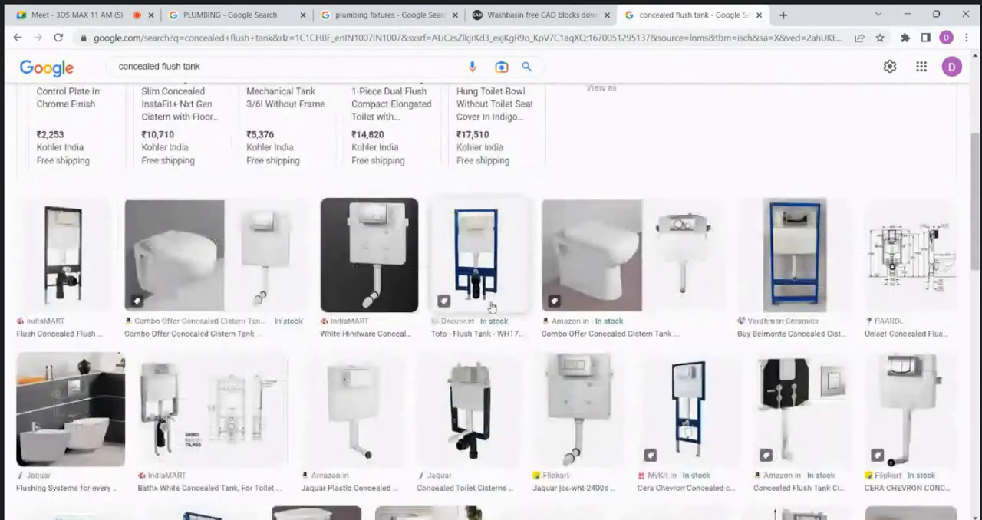
scroll(566, 315, "down", 2)
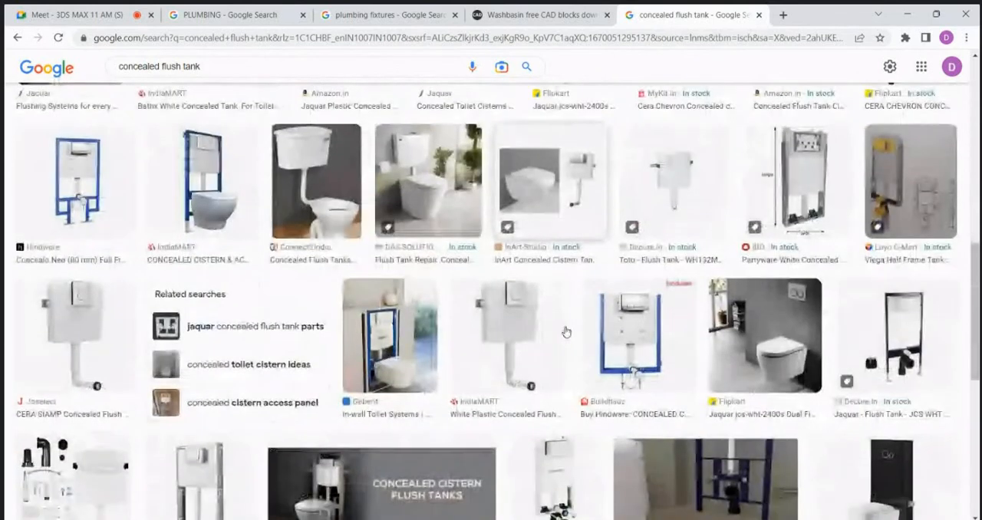
left_click(408, 351)
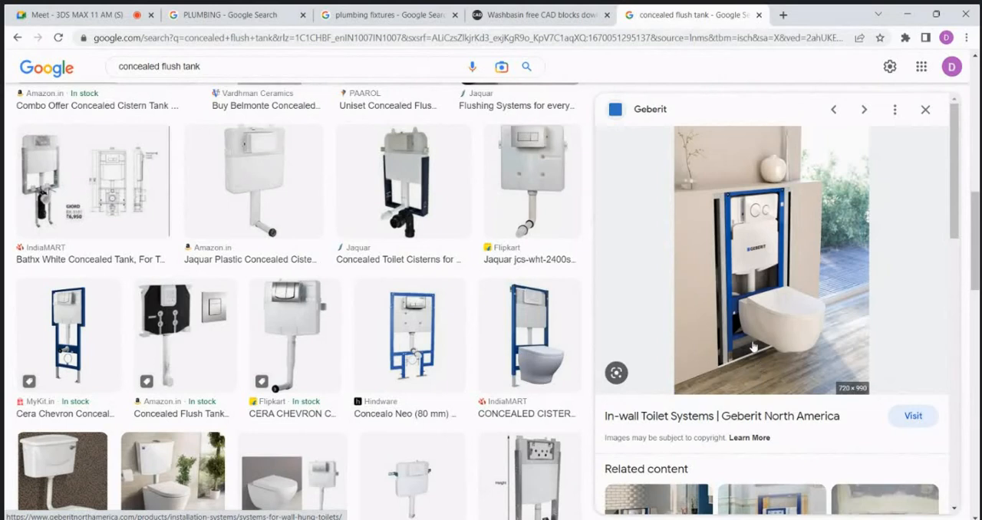
scroll(753, 347, "up", 1)
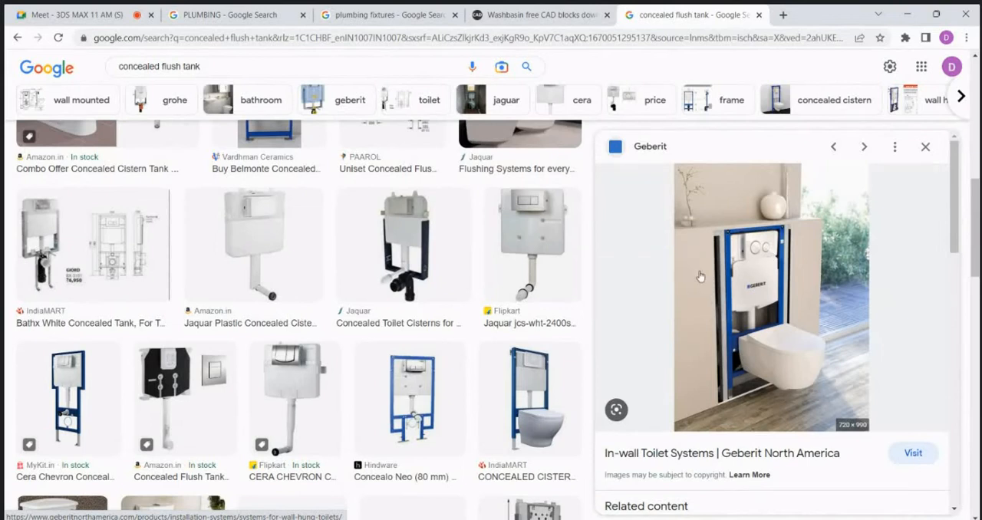
Step: Return to AutoCAD and offset the horizontal base line above the plan 4' upward
left_click(908, 14)
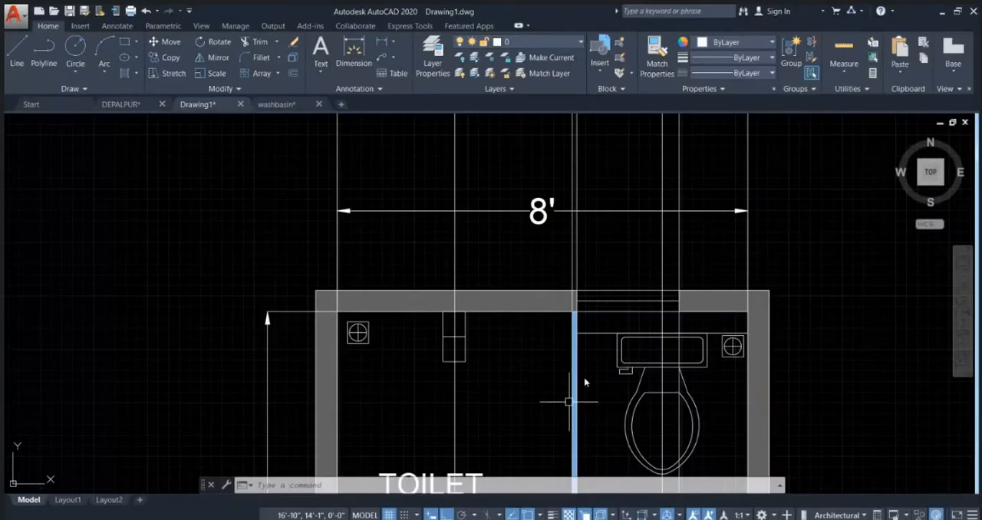
scroll(568, 401, "down", 5)
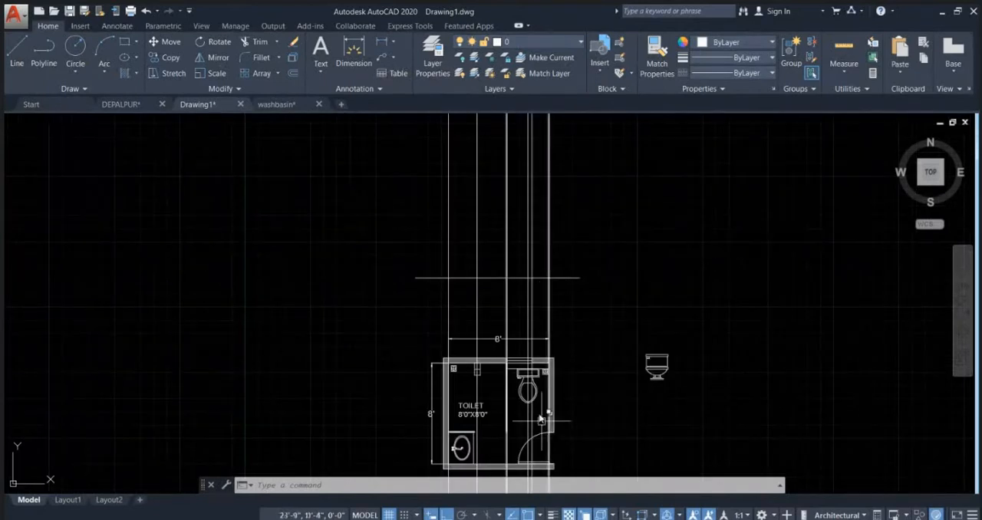
scroll(540, 419, "up", 5)
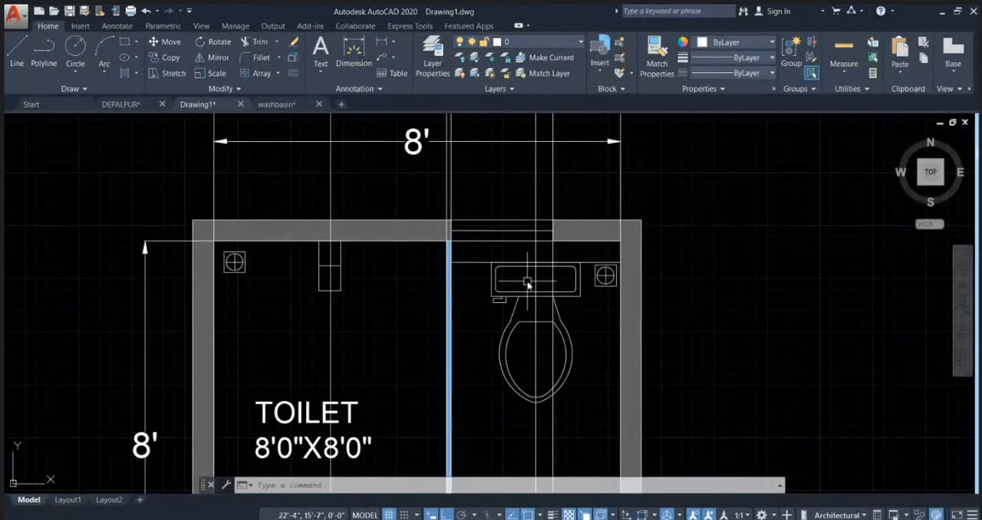
scroll(522, 341, "down", 2)
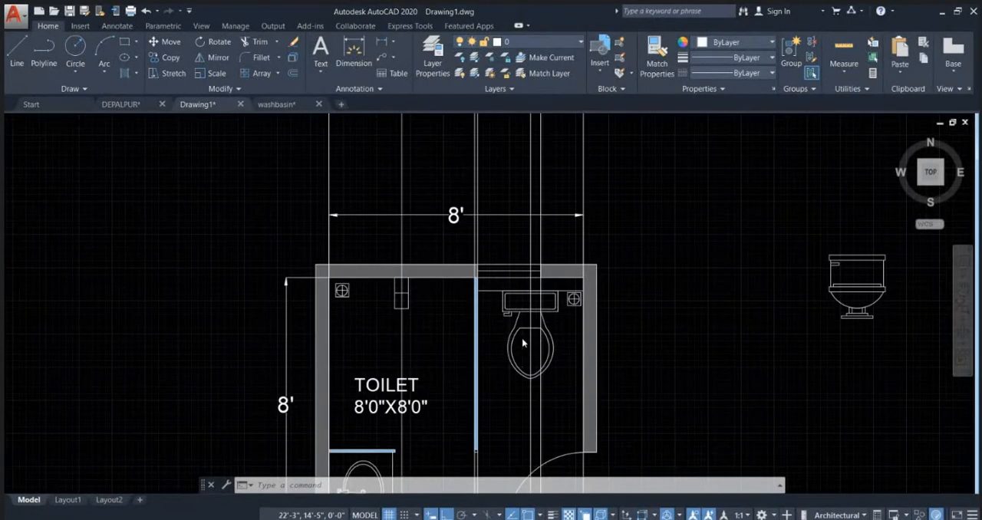
scroll(522, 341, "down", 3)
scroll(542, 193, "up", 6)
left_click(610, 371)
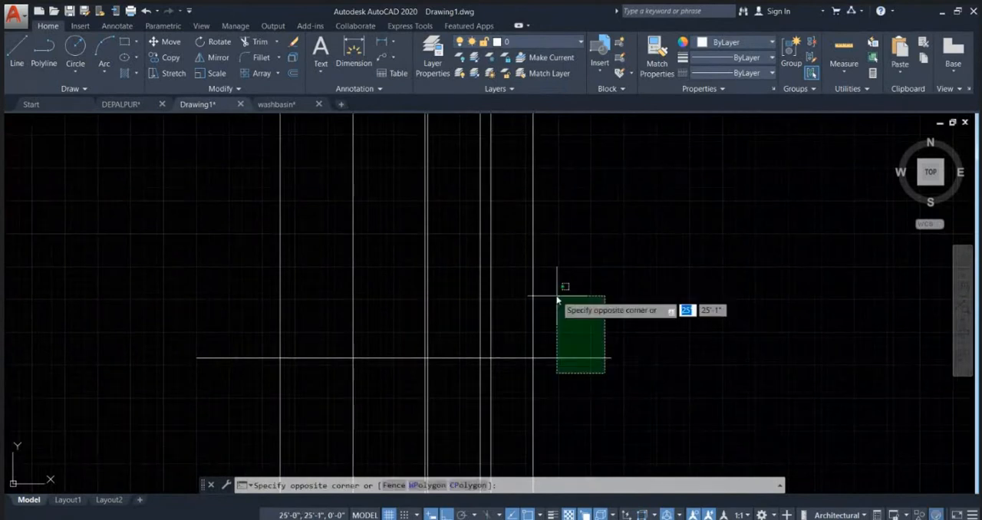
left_click(571, 230)
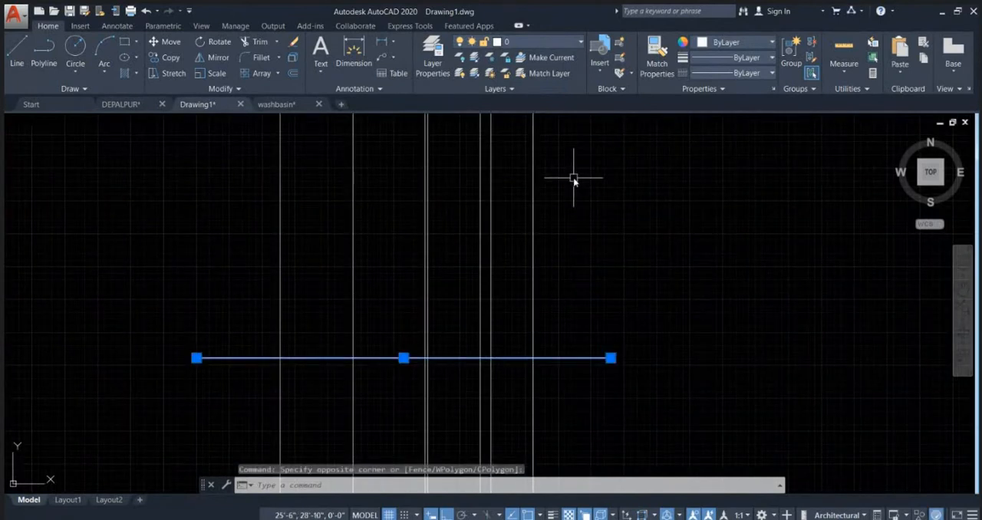
type("o")
key("Return")
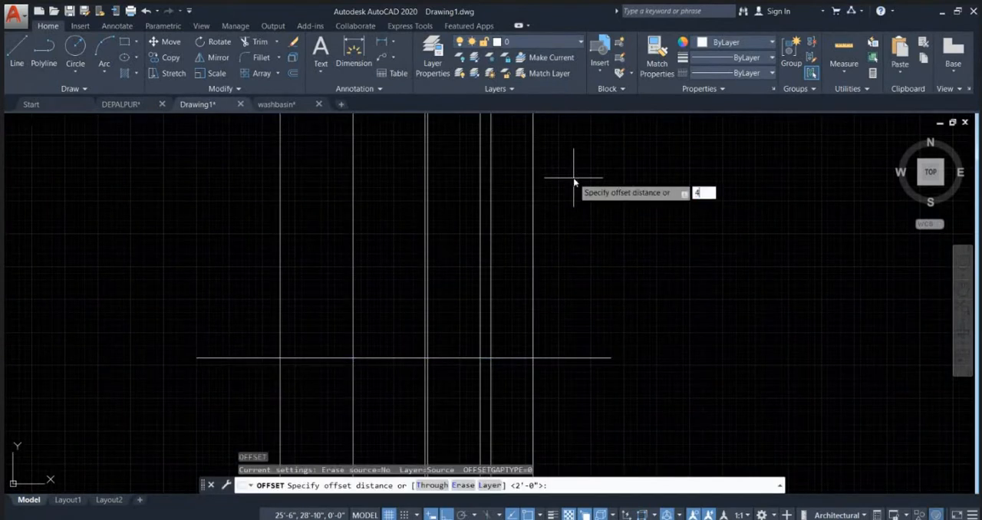
type("4'")
key("Return")
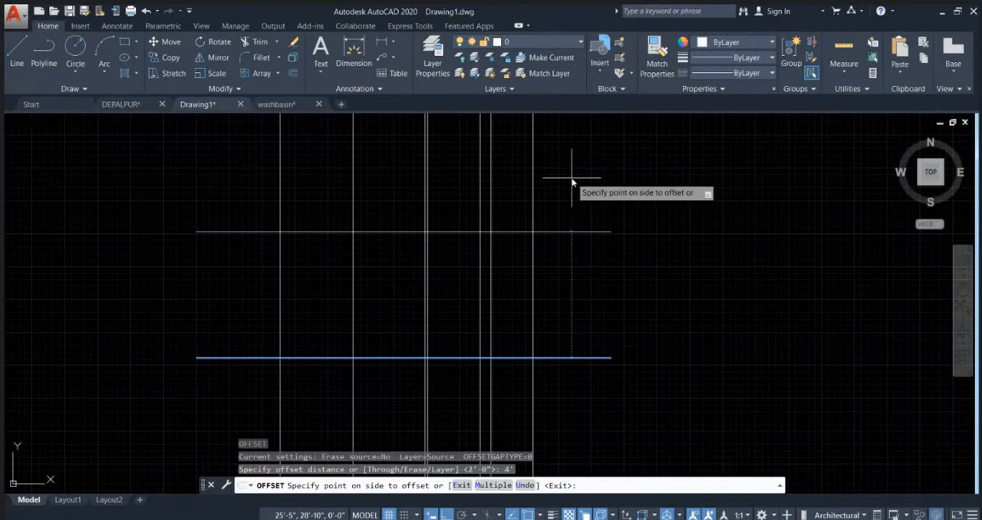
left_click(574, 181)
Step: Offset the same horizontal base line 16" upward across the vertical construction lines
scroll(588, 329, "down", 2)
scroll(547, 364, "up", 2)
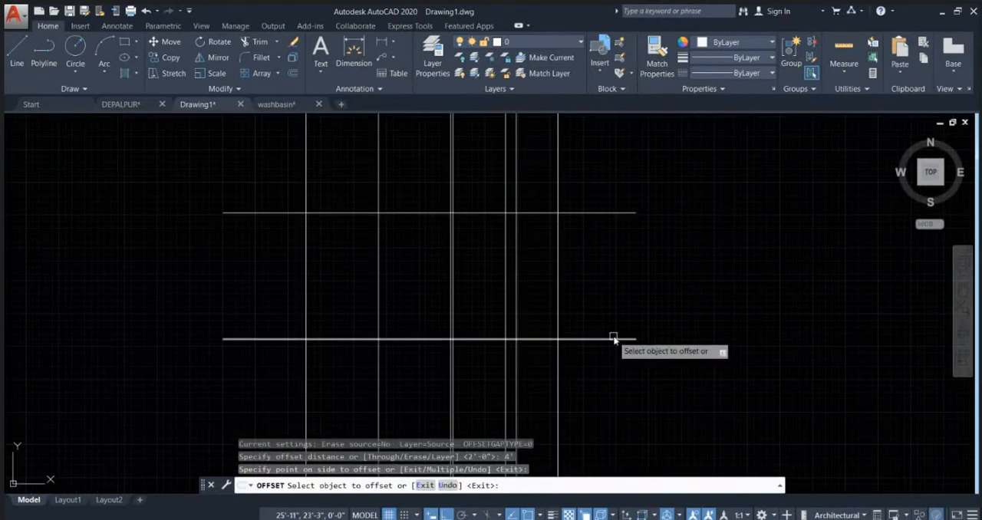
left_click(602, 339)
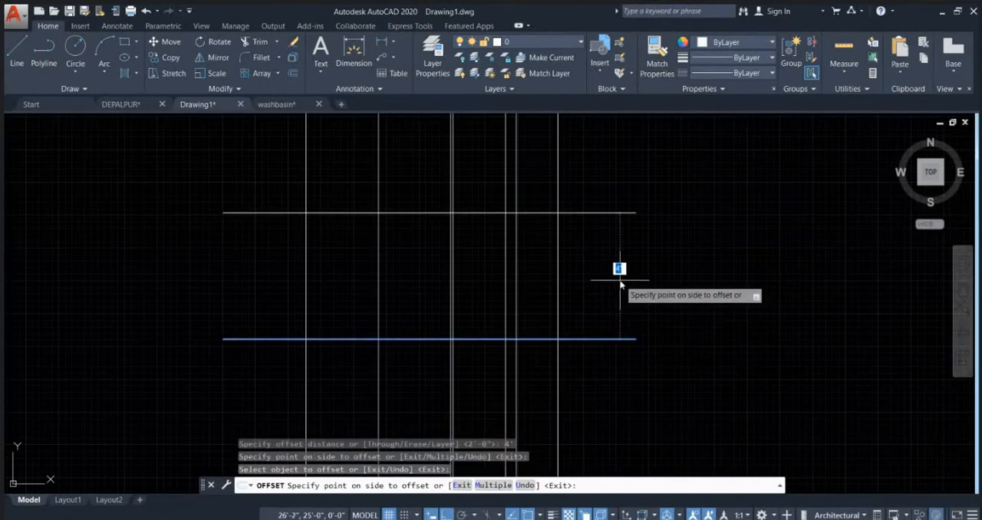
type("16")
key("Return")
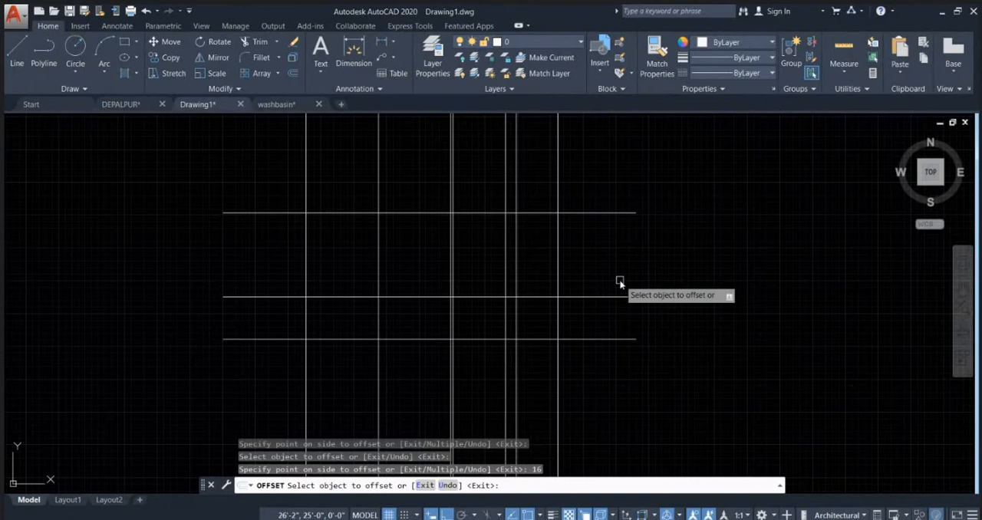
Step: Examine the front-view toilet block beside the plan and compare it with the elevation's horizontal lines
scroll(618, 260, "down", 2)
scroll(621, 278, "up", 2)
scroll(686, 316, "down", 2)
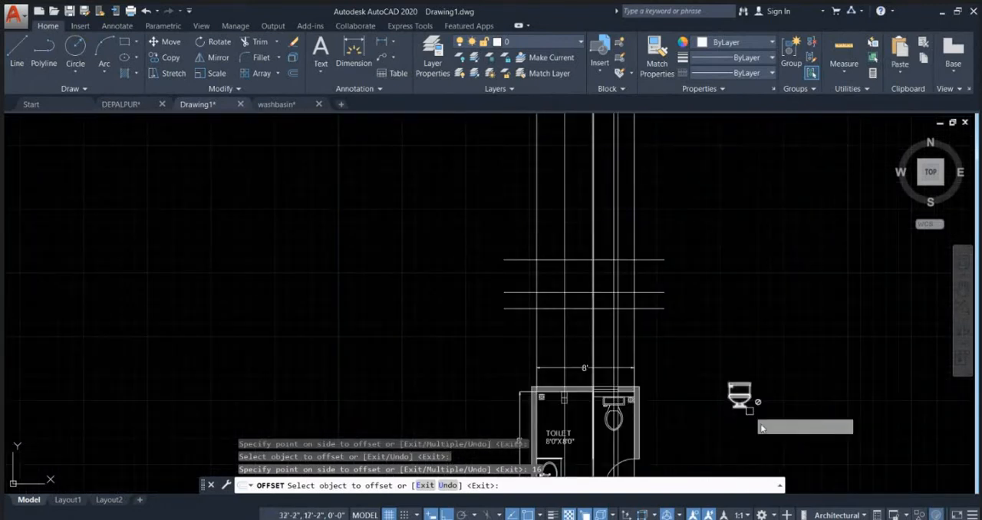
scroll(756, 407, "up", 5)
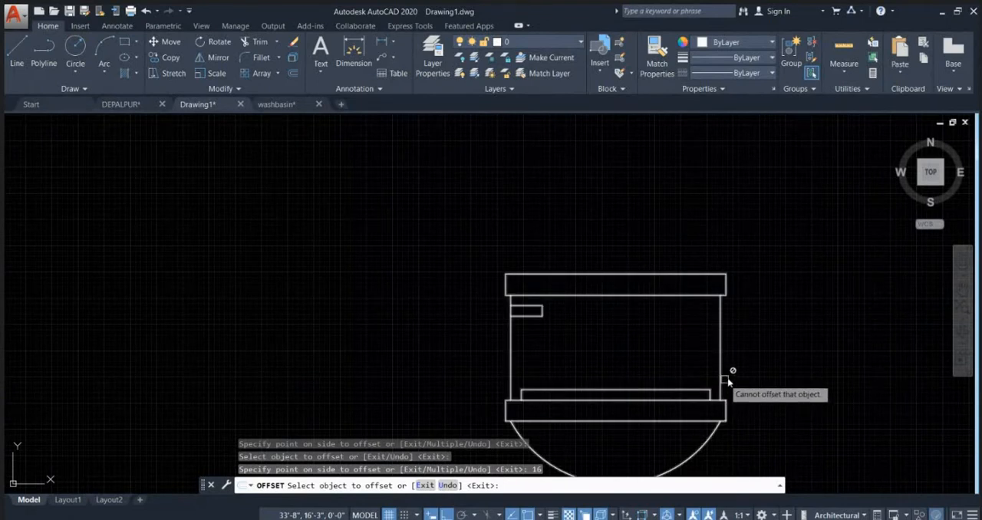
scroll(721, 376, "down", 8)
scroll(583, 230, "up", 5)
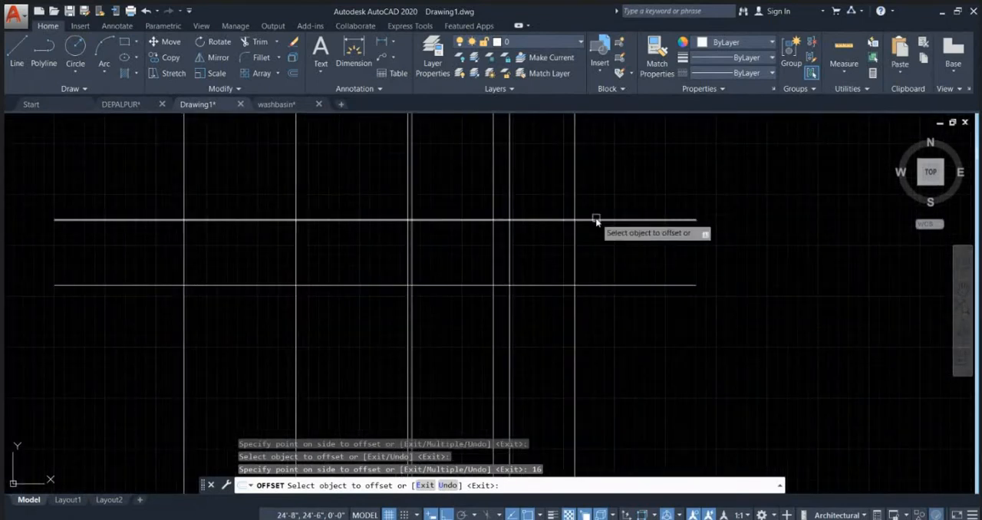
middle_click_drag(631, 264, 666, 372)
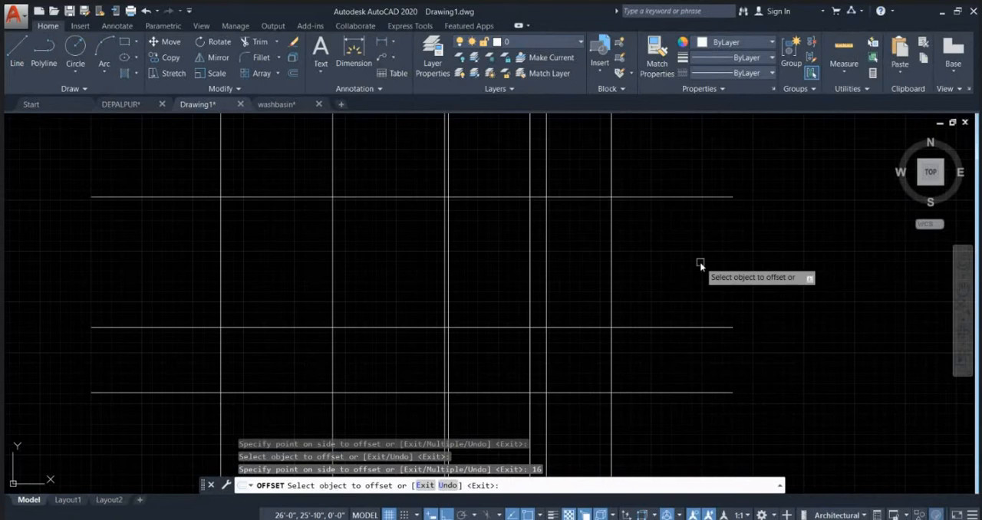
scroll(706, 297, "down", 2)
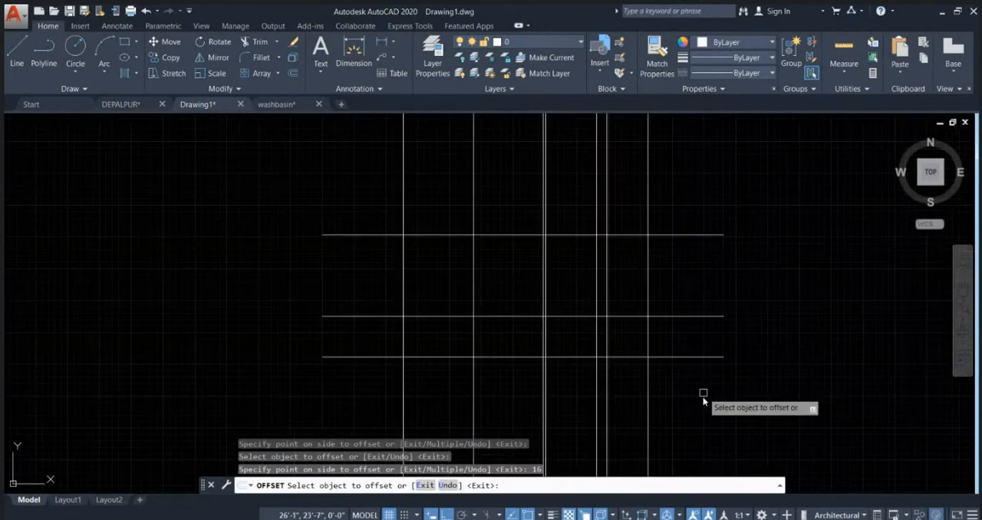
Step: Offset the horizontal base line 39" upward to add another level line to the elevation
left_click(700, 357)
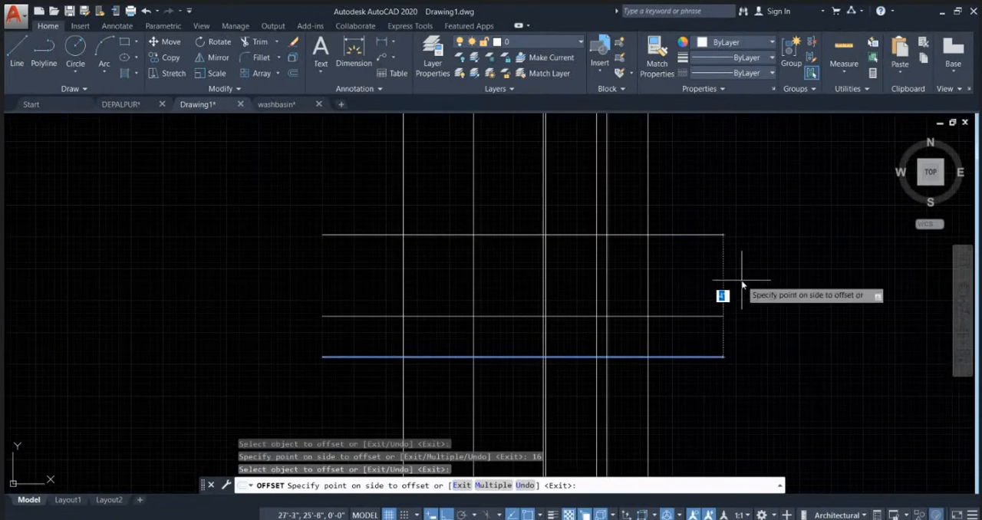
type("39")
key("Return")
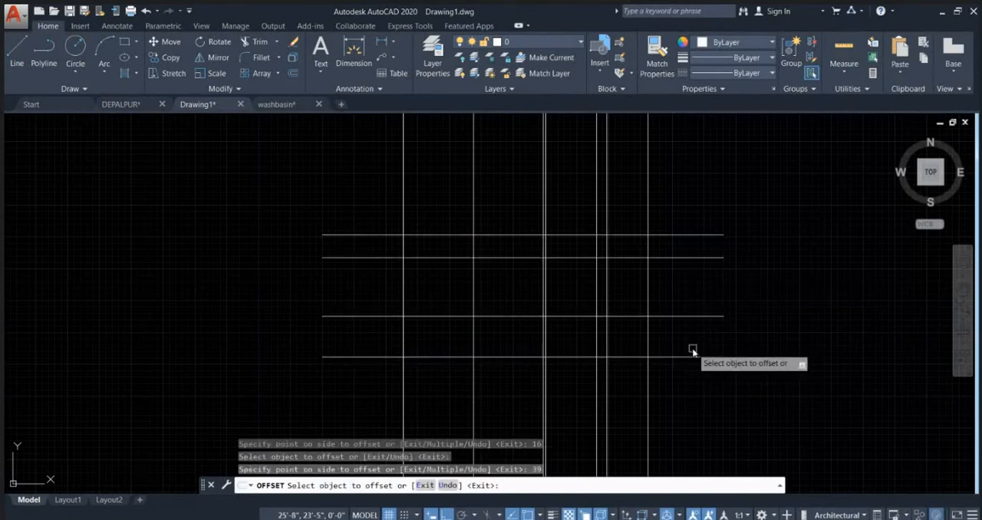
scroll(624, 270, "up", 2)
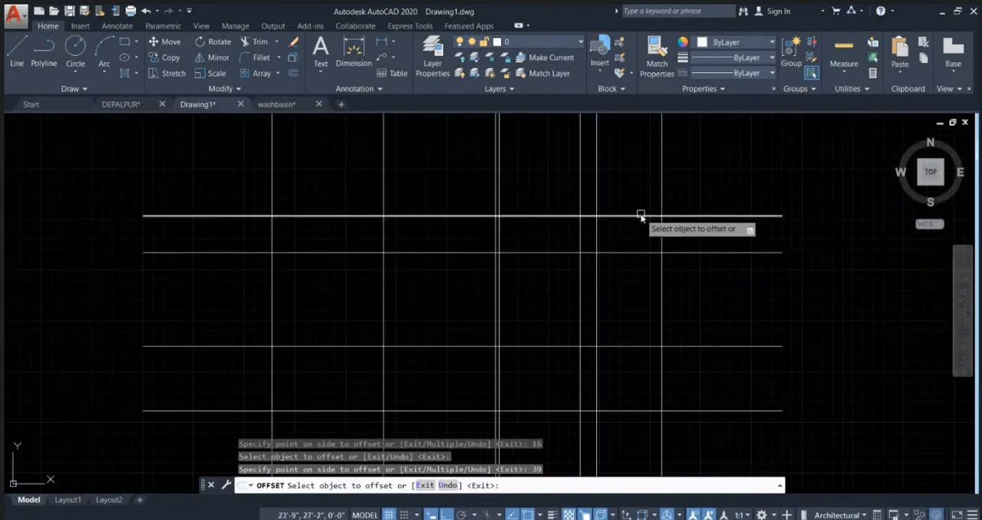
scroll(690, 345, "down", 4)
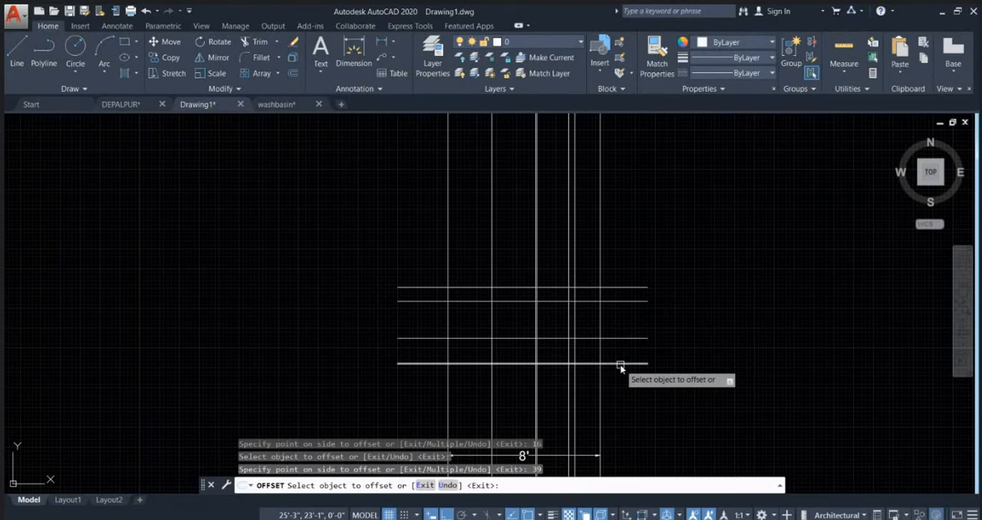
Step: Offset the elevation's lowest horizontal line 8' upward across the vertical construction lines
left_click(620, 365)
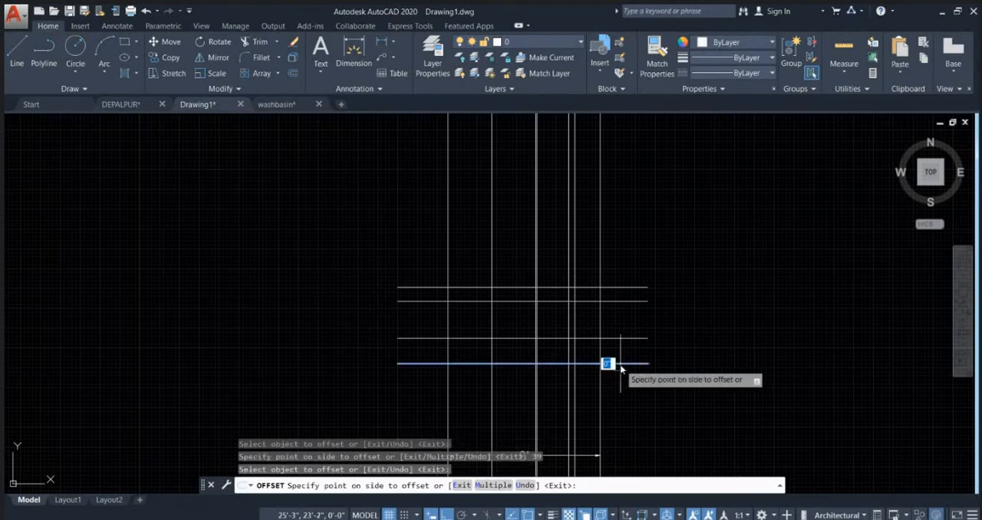
left_click(647, 263)
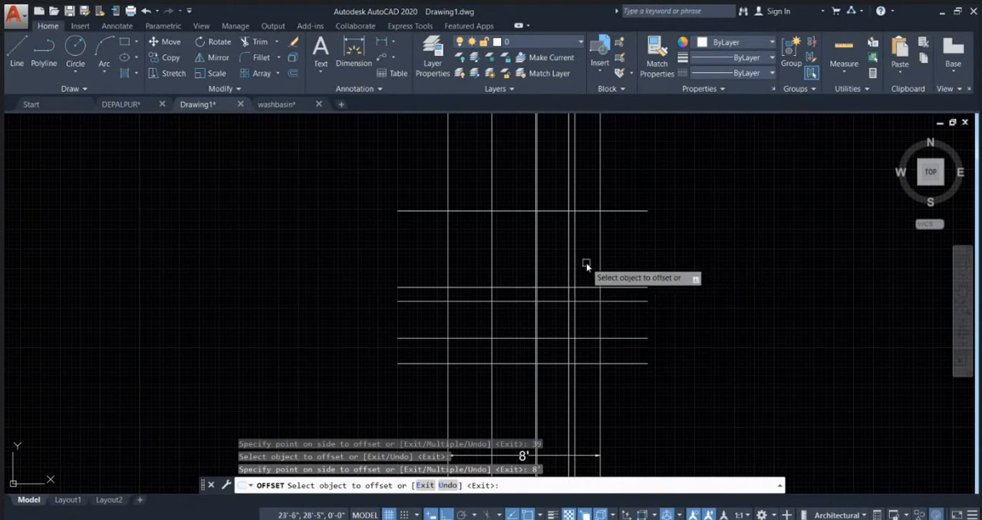
middle_click_drag(522, 261, 478, 295)
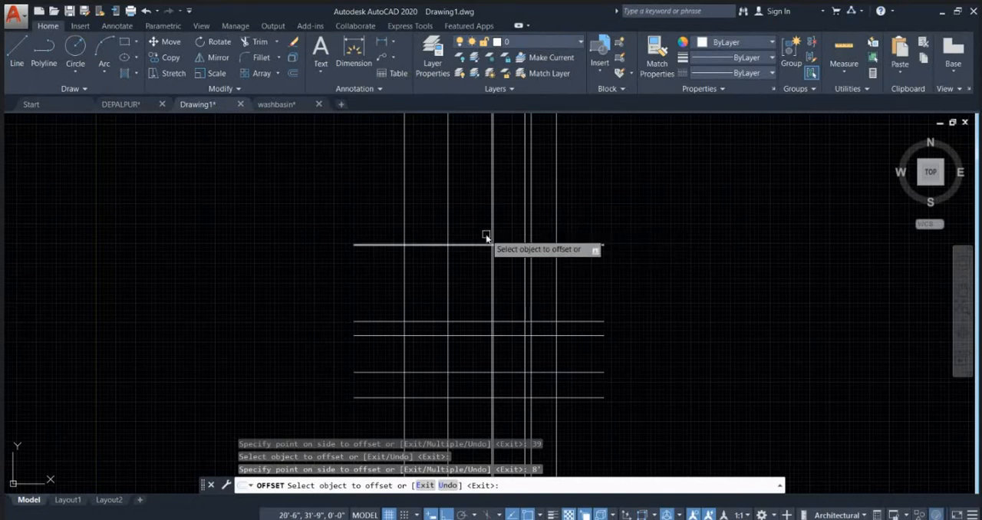
Step: Offset the same base line 10' upward to add the topmost level line, and end the Offset command
left_click(587, 398)
type("10'")
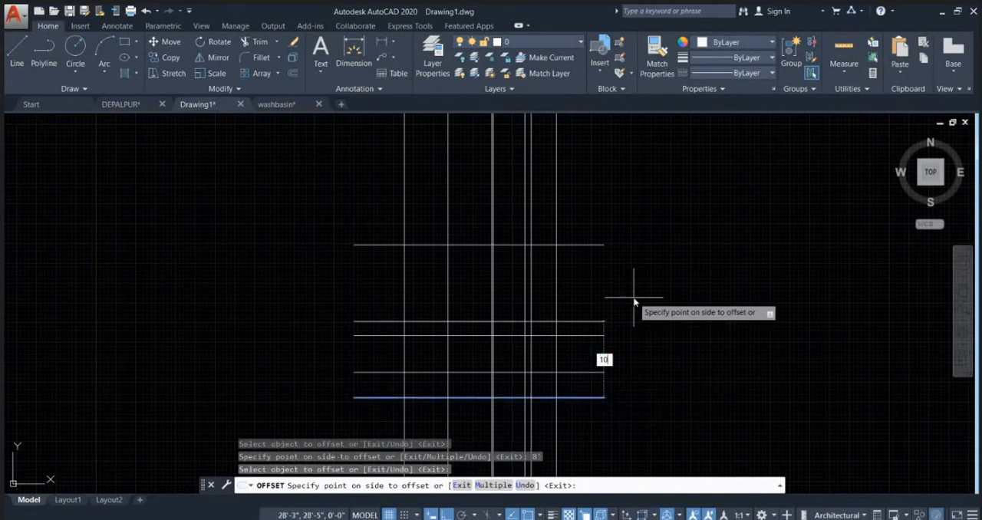
key("Return")
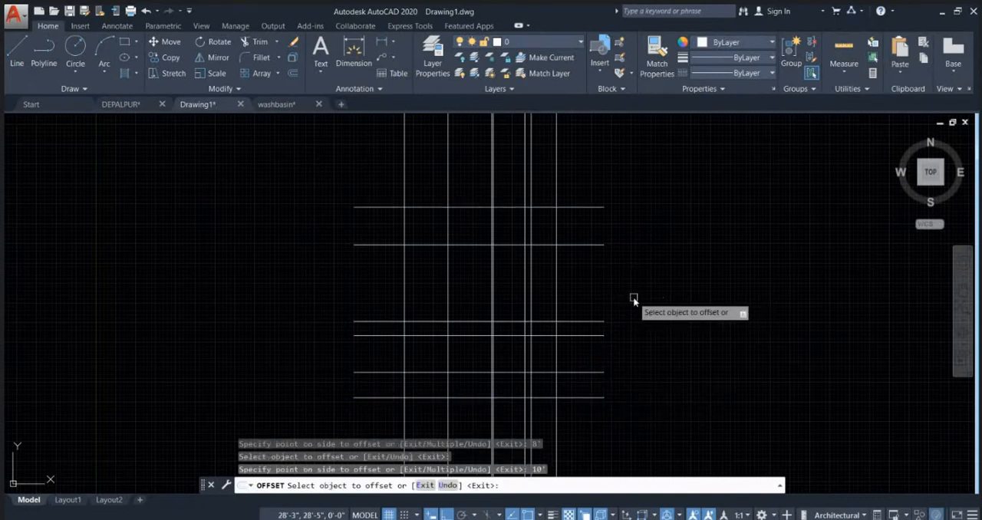
scroll(664, 264, "down", 2)
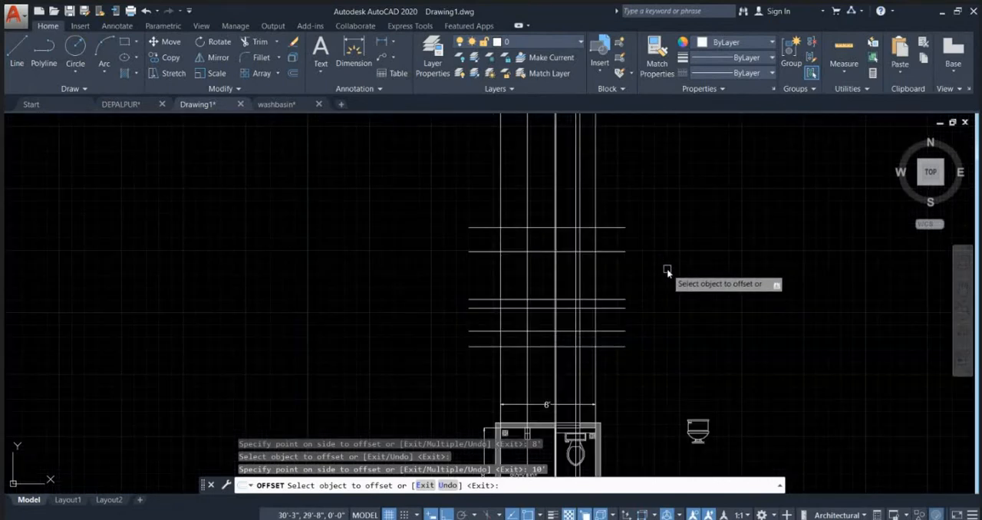
key("Escape")
key("Escape")
key("Escape")
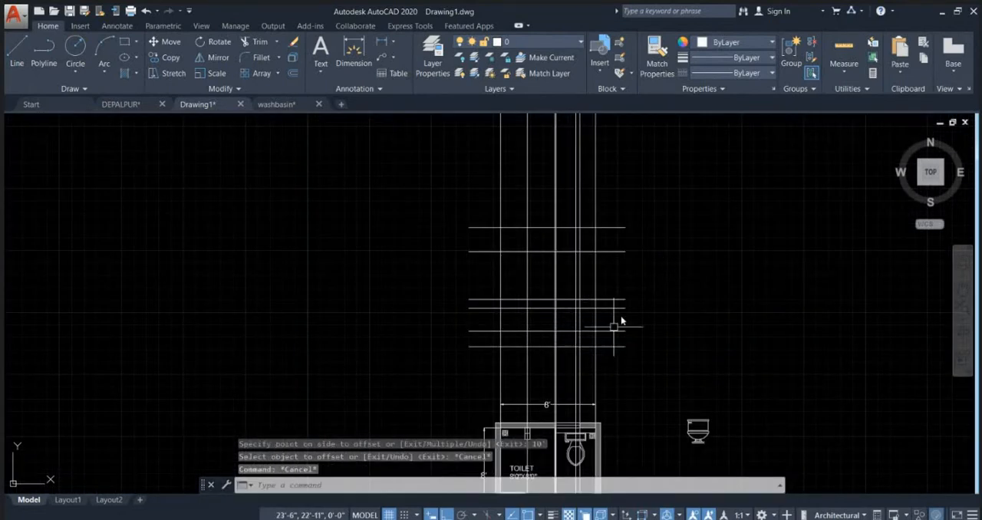
Step: Explode the front-view toilet block beside the plan into separate lines
scroll(616, 322, "up", 2)
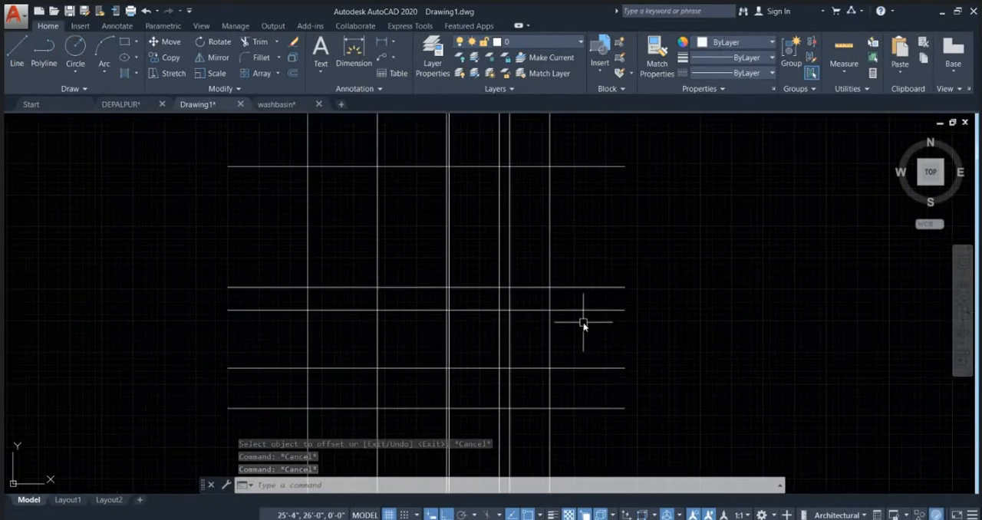
scroll(565, 283, "down", 2)
mouse_move(656, 404)
middle_mouse_down()
mouse_move(509, 274)
mouse_move(486, 296)
middle_mouse_up()
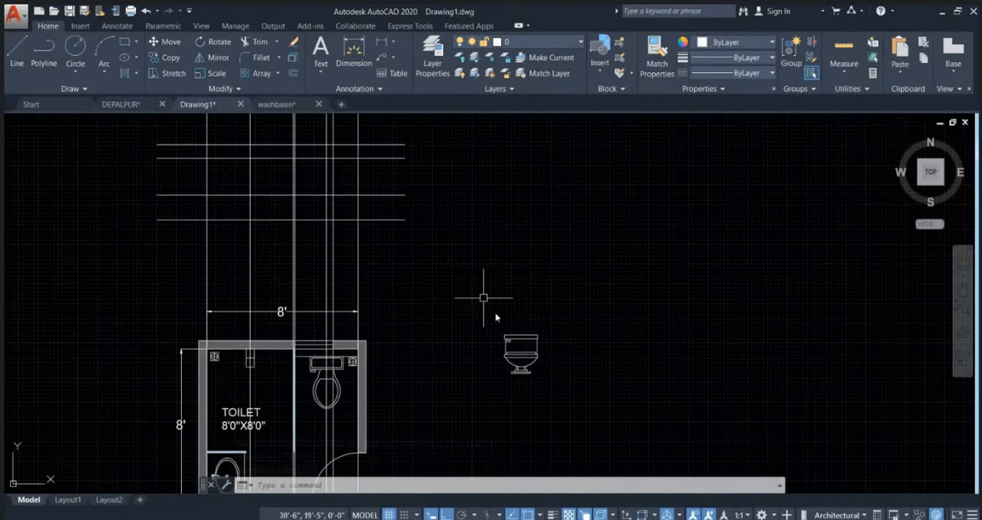
left_click(523, 372)
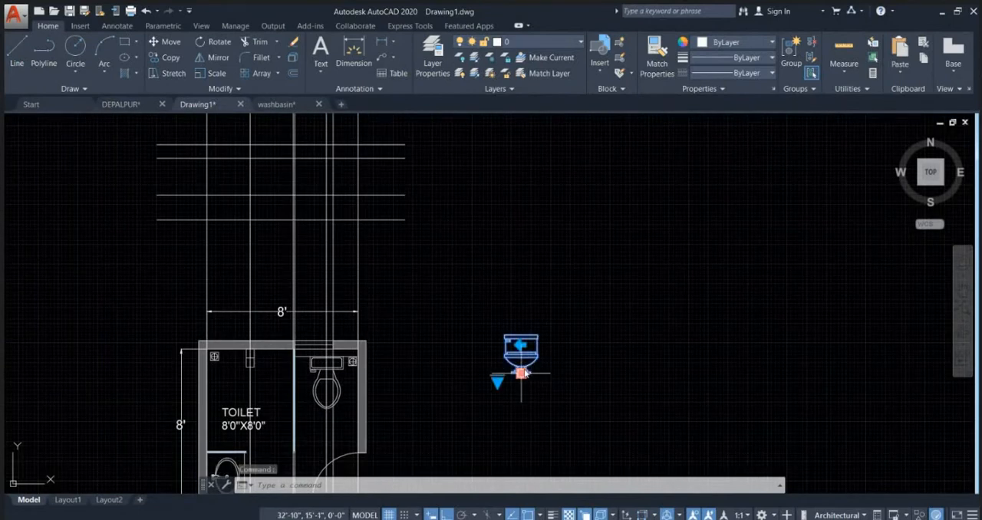
scroll(522, 373, "up", 5)
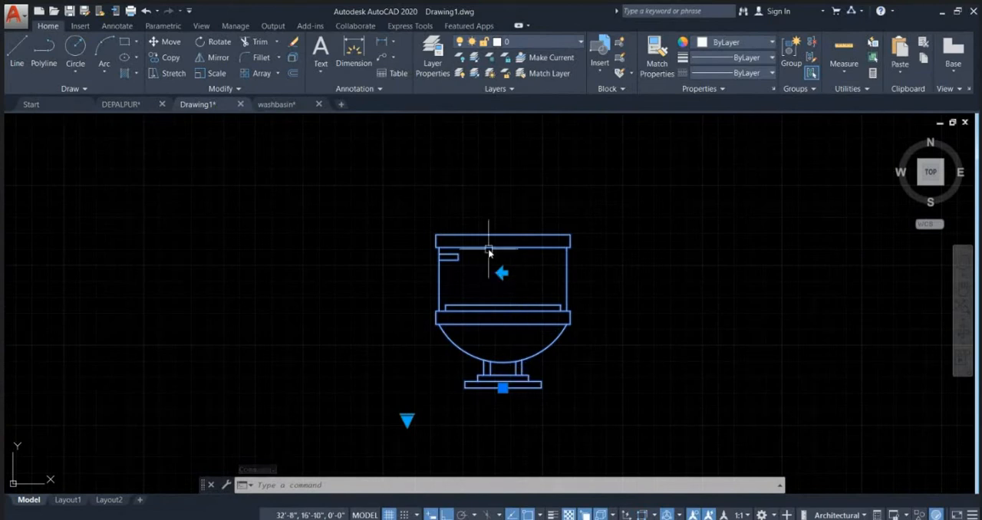
key("Escape")
key("Escape")
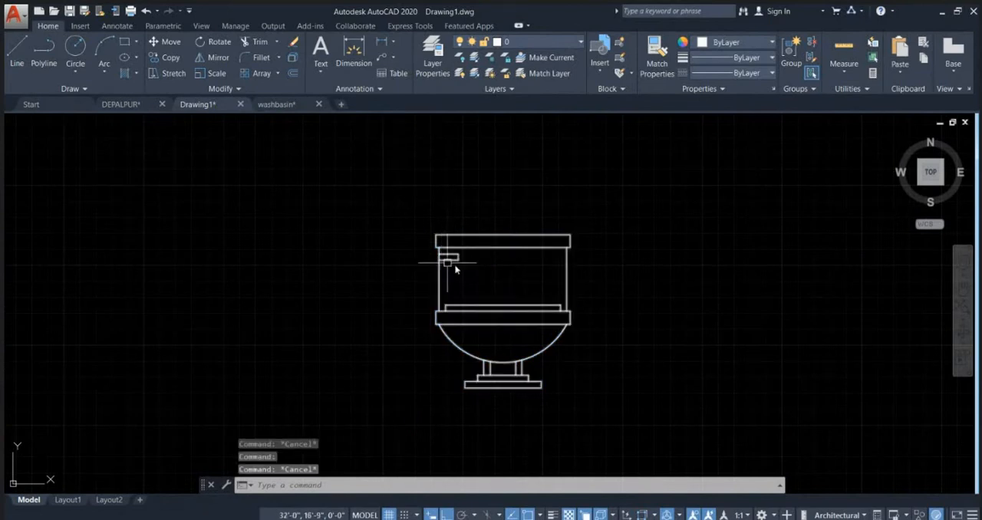
left_click(550, 243)
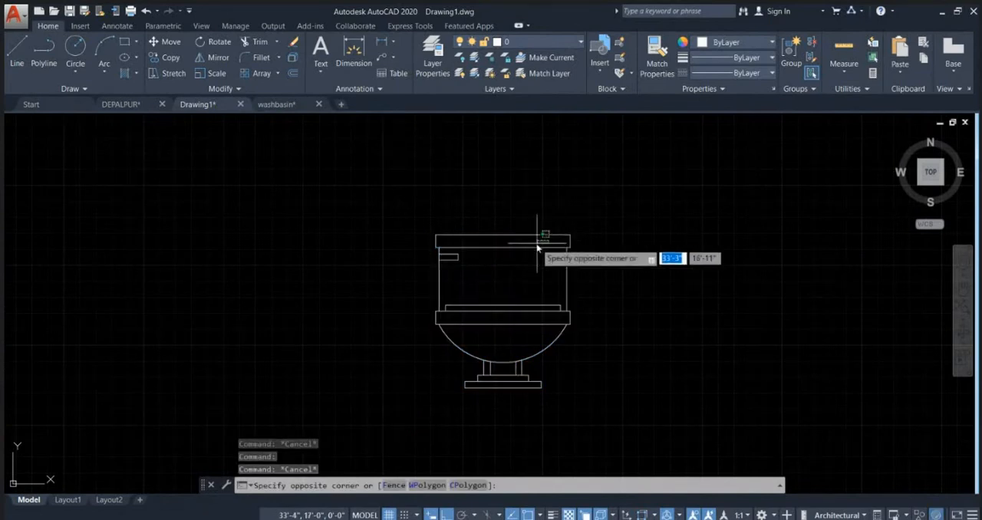
left_click(613, 272)
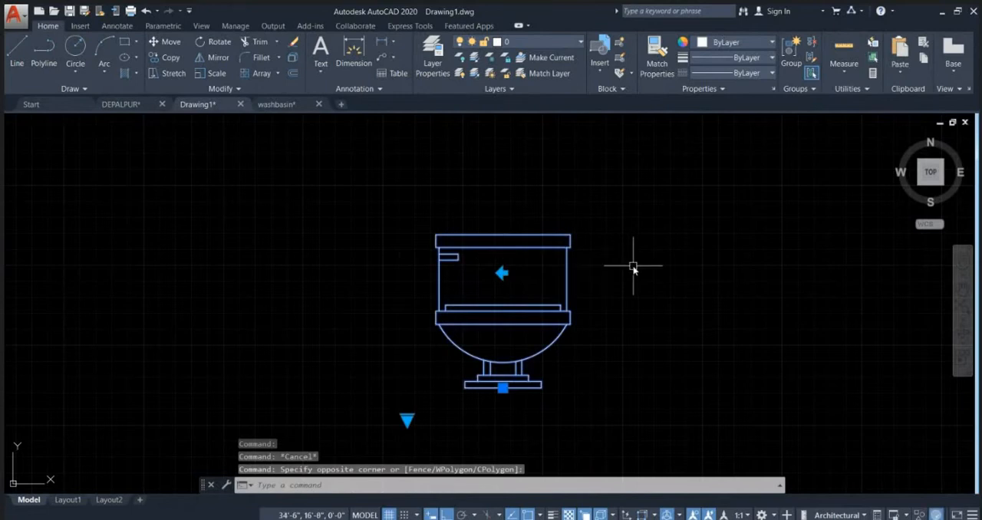
type("x")
key("Return")
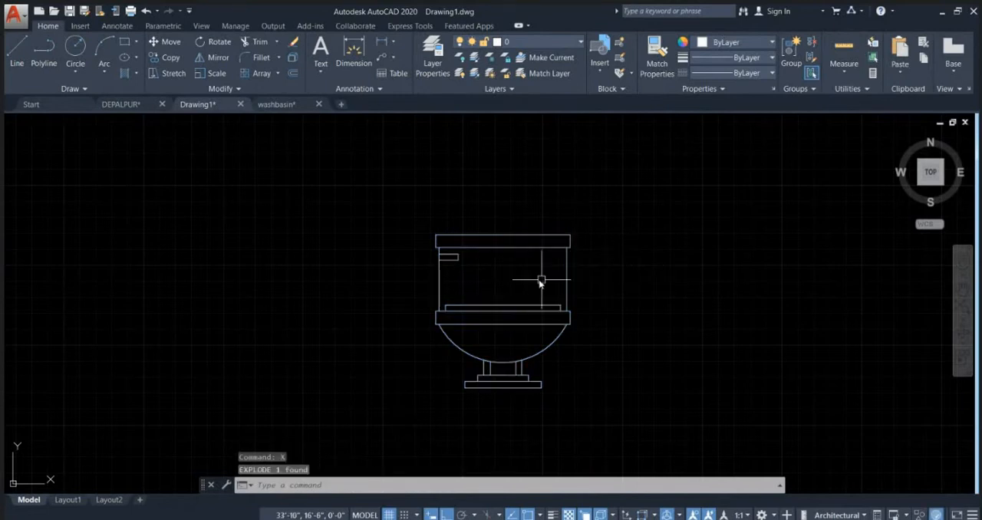
Step: Delete the cistern tank, its lid and flush handle from the exploded front-view toilet
left_click(598, 278)
left_click(362, 181)
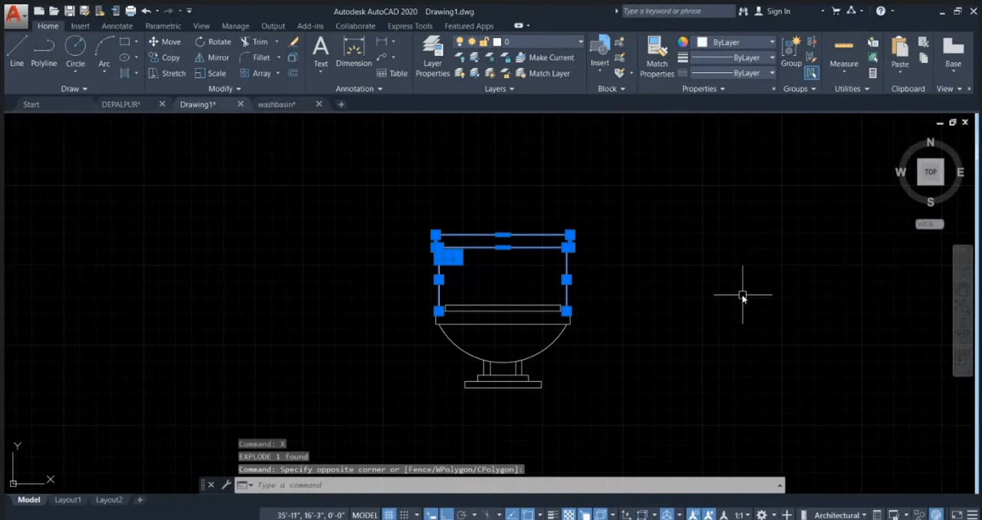
key("Delete")
Step: Delete the pedestal and stepped base beneath the toilet bowl, keeping the bowl curve, rim and seat
middle_click_drag(680, 344, 688, 268)
scroll(510, 325, "up", 2)
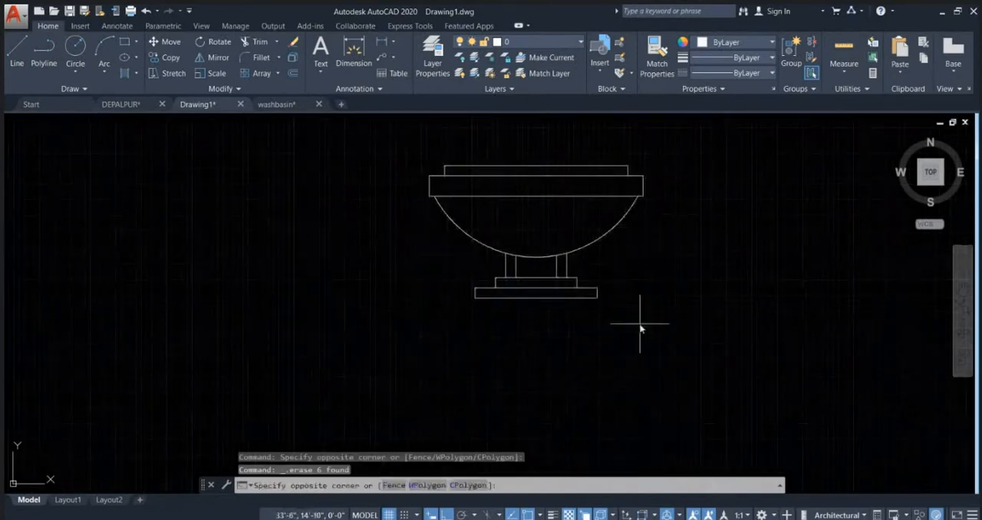
left_click(640, 322)
left_click(379, 274)
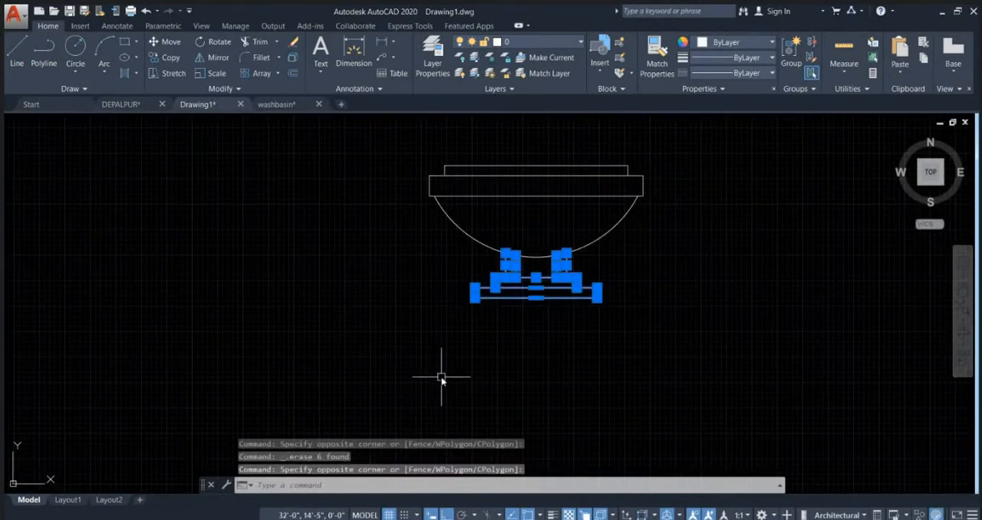
key("Delete")
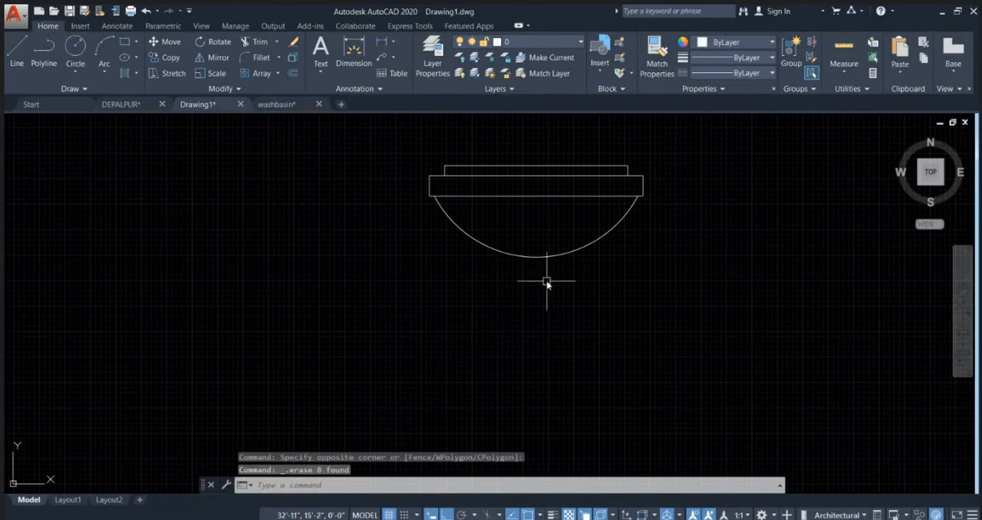
Step: Switch to the browser's concealed flush tank image results to check the Geberit wall-hung toilet against the edited bowl
middle_click_drag(546, 280, 476, 305)
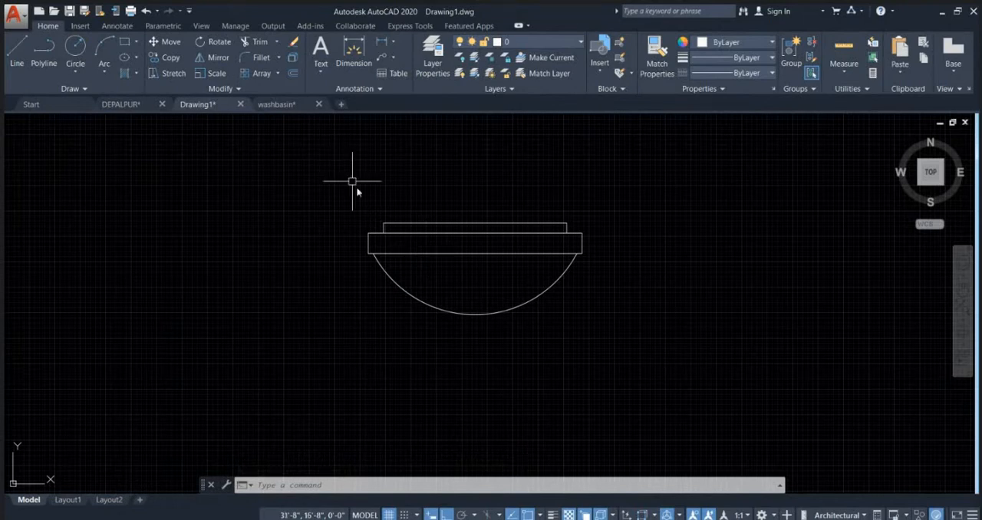
mouse_move(484, 253)
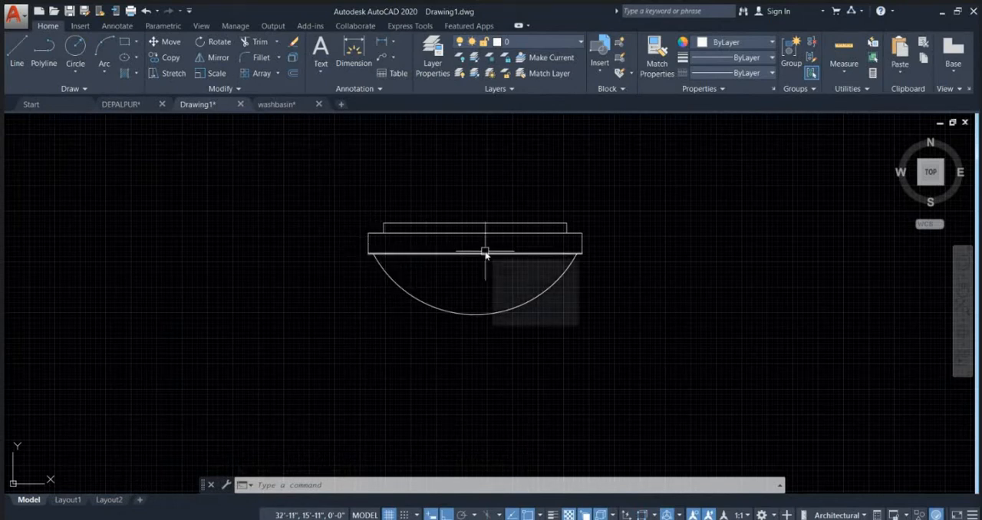
left_click(603, 480)
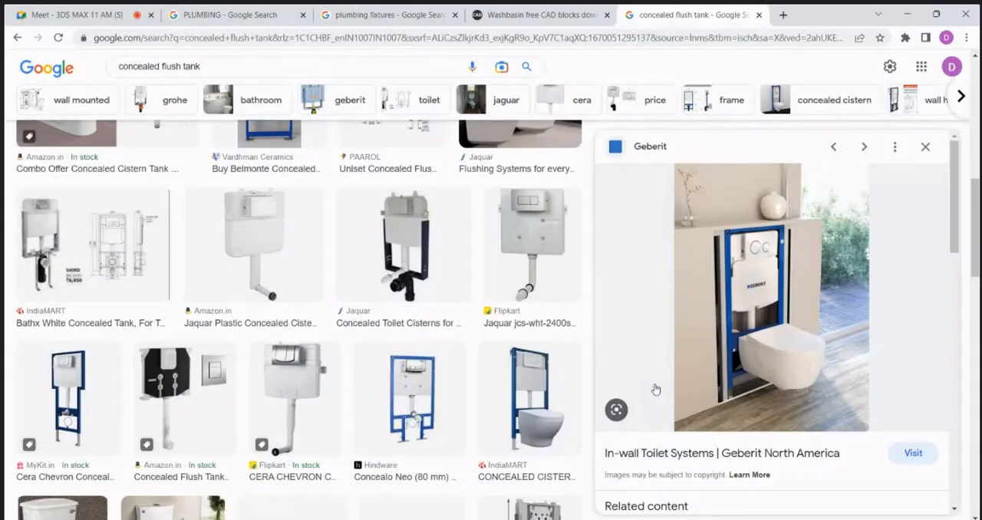
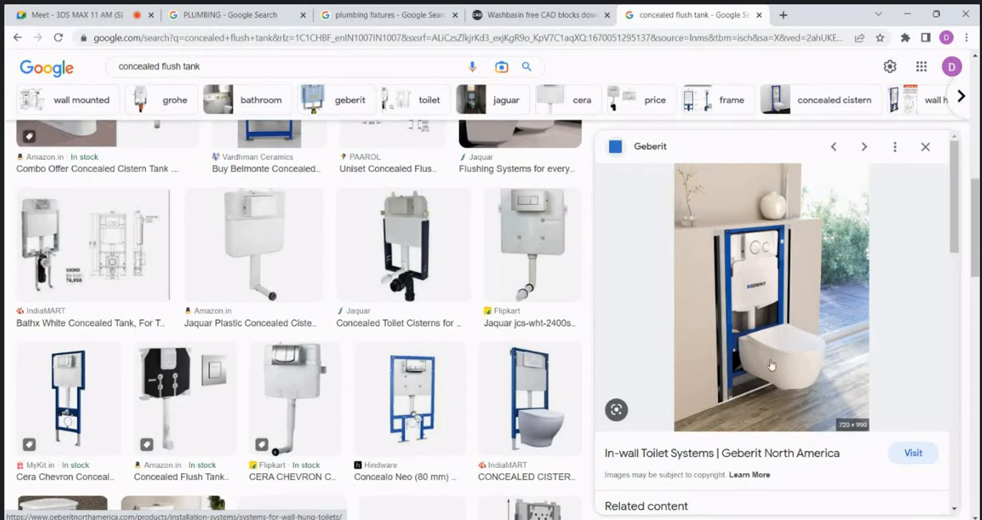
Step: Switch back to AutoCAD and measure the width of the front-view toilet's rim
left_click(912, 14)
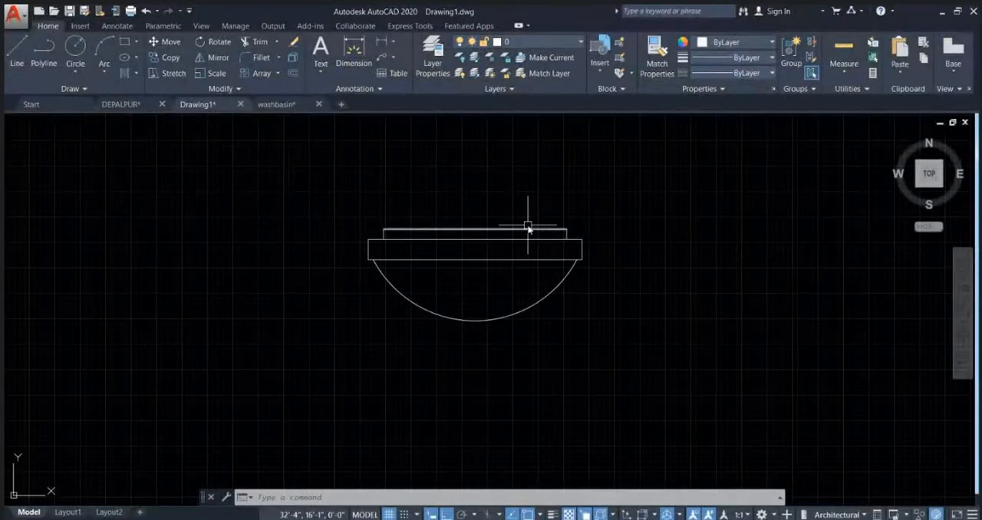
type("ist")
key("Return")
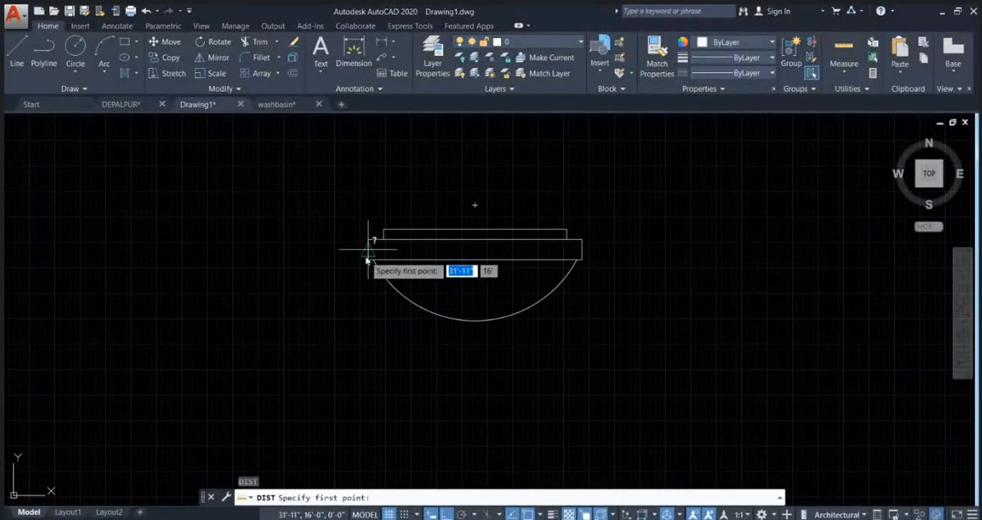
left_click(368, 259)
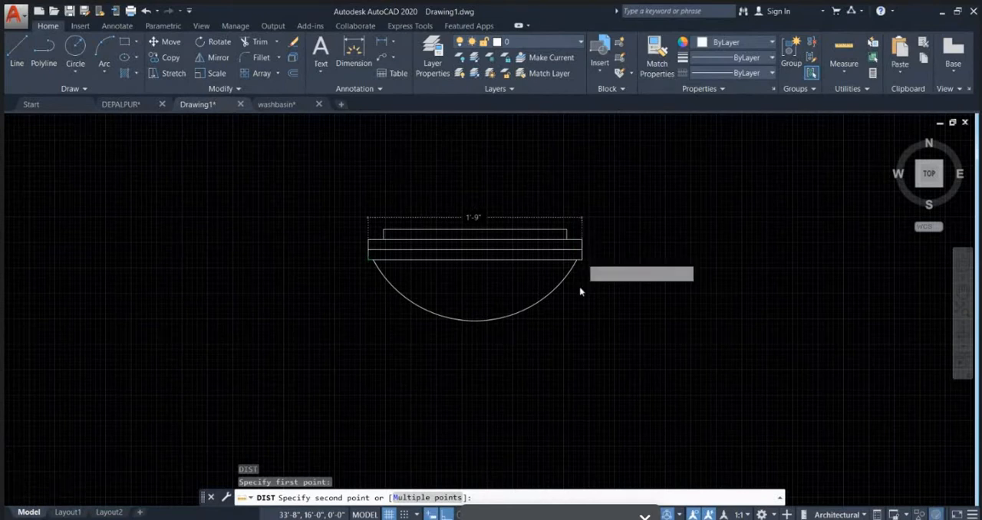
scroll(581, 288, "down", 2)
key("Escape")
Step: Draw a 15" horizontal reference line above the front-view toilet
type("l")
key("Return")
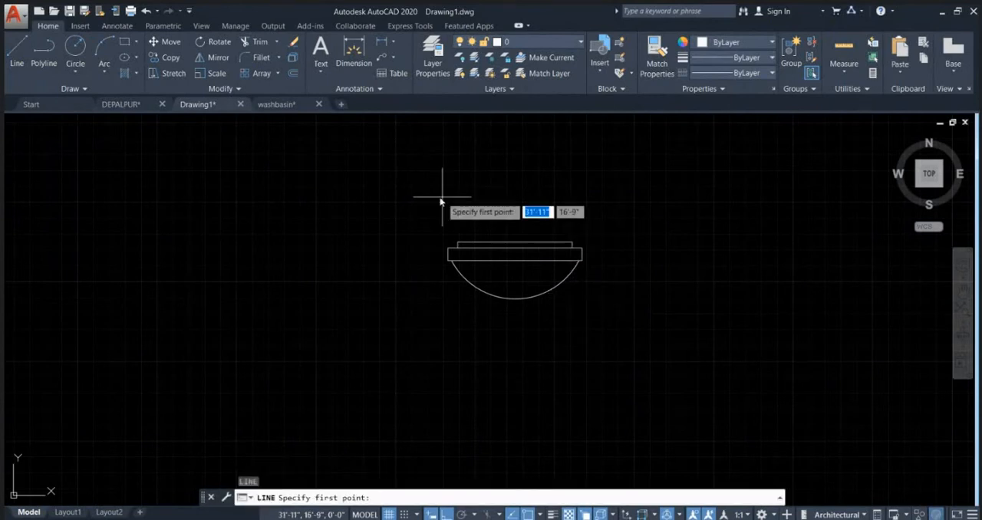
left_click(437, 198)
type("1")
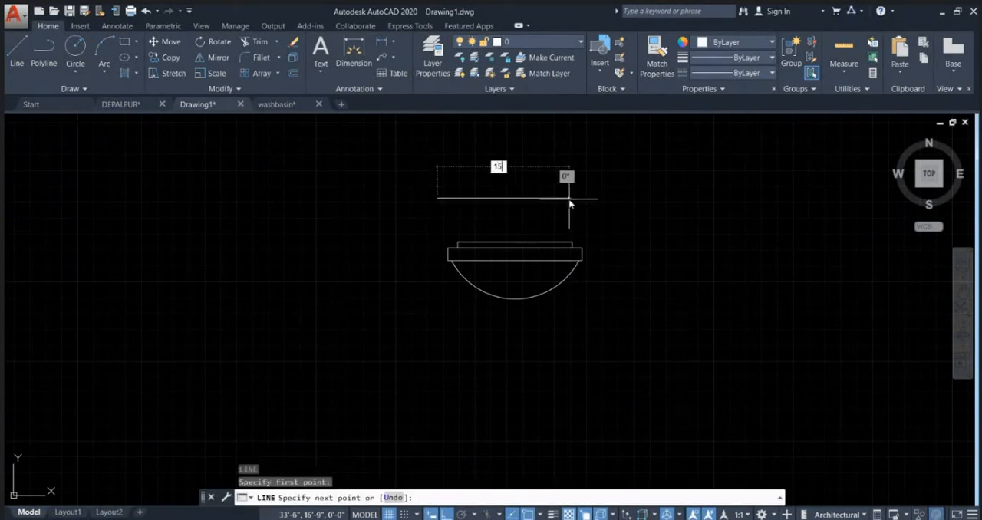
type("5")
key("Return")
key("Escape")
Step: Align the toilet's rim corners to the 15" line's endpoints, scaling the toilet to fit the line
left_click(601, 350)
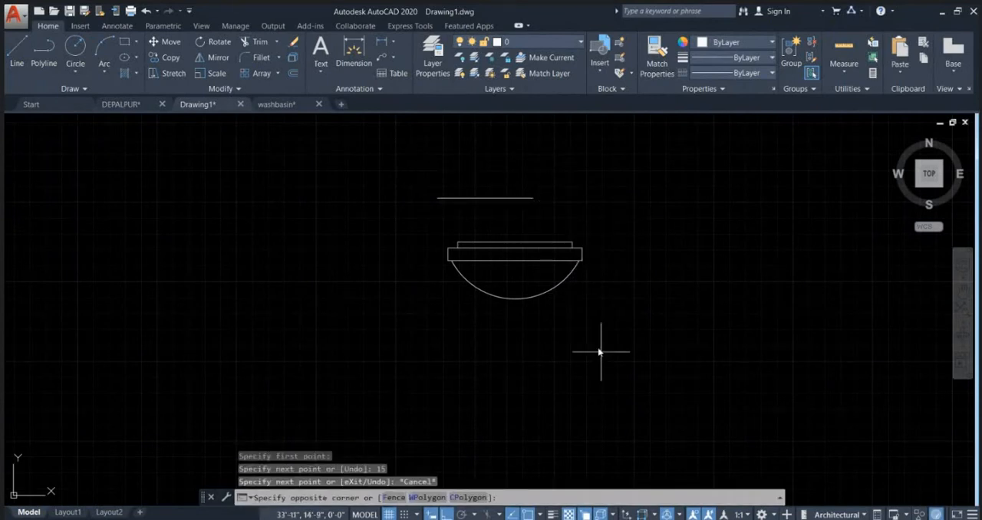
left_click(416, 229)
type("AL")
key("Return")
scroll(455, 254, "up", 2)
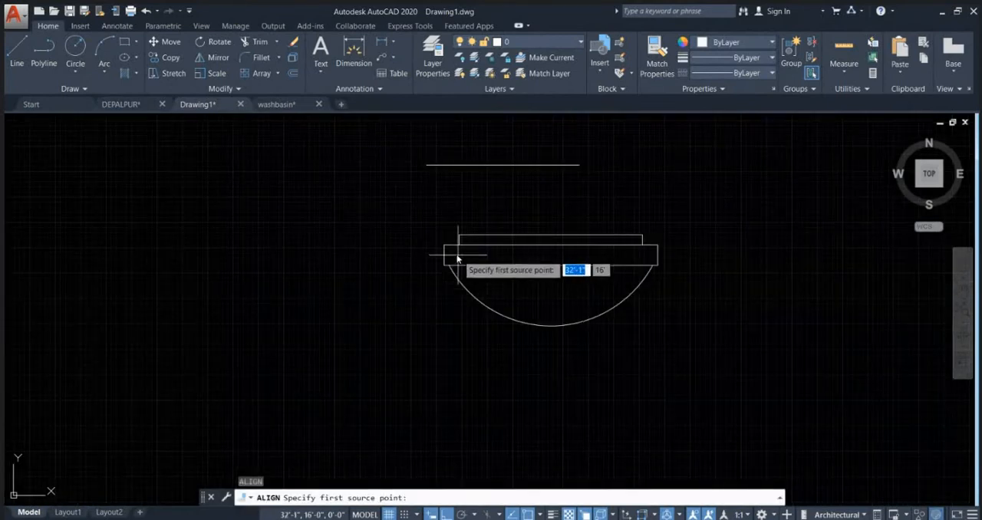
left_click(441, 240)
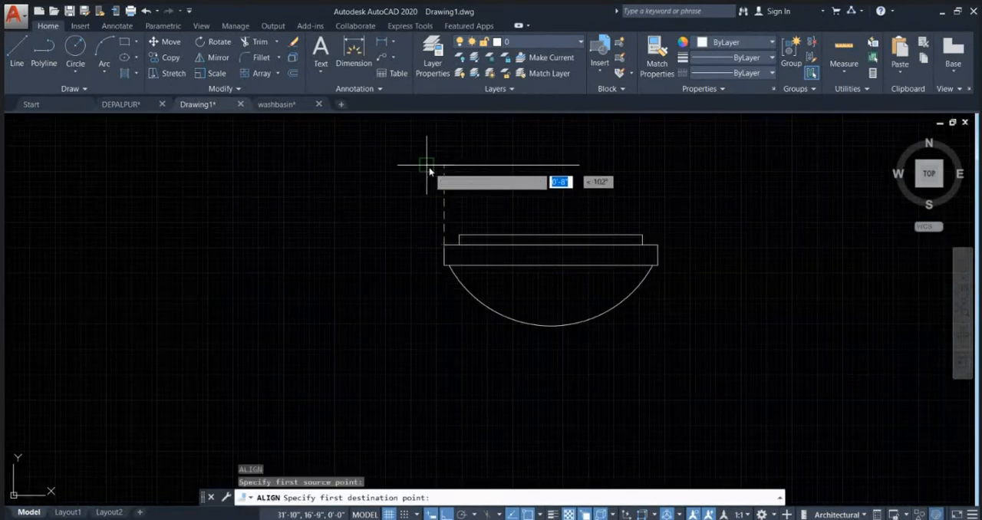
left_click(424, 164)
left_click(658, 244)
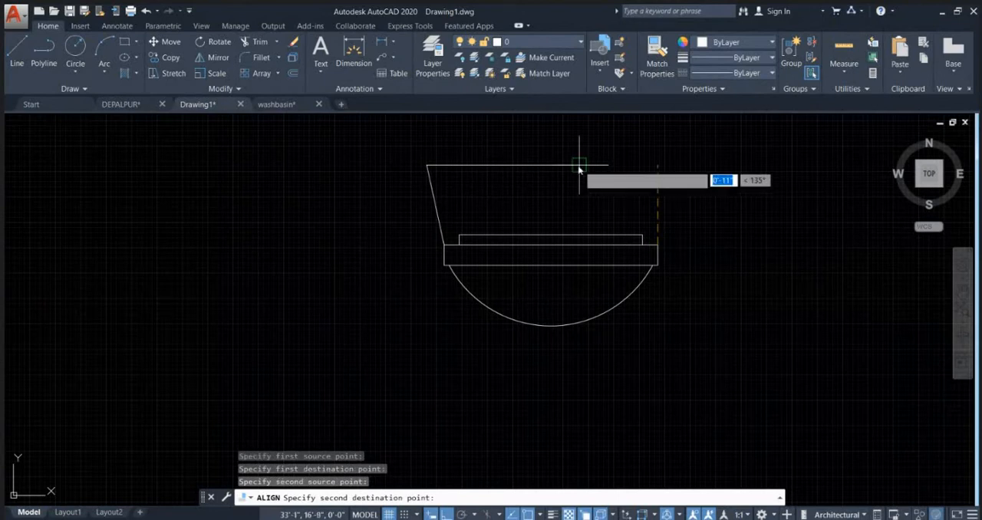
left_click(579, 165)
key("Return")
left_click(642, 209)
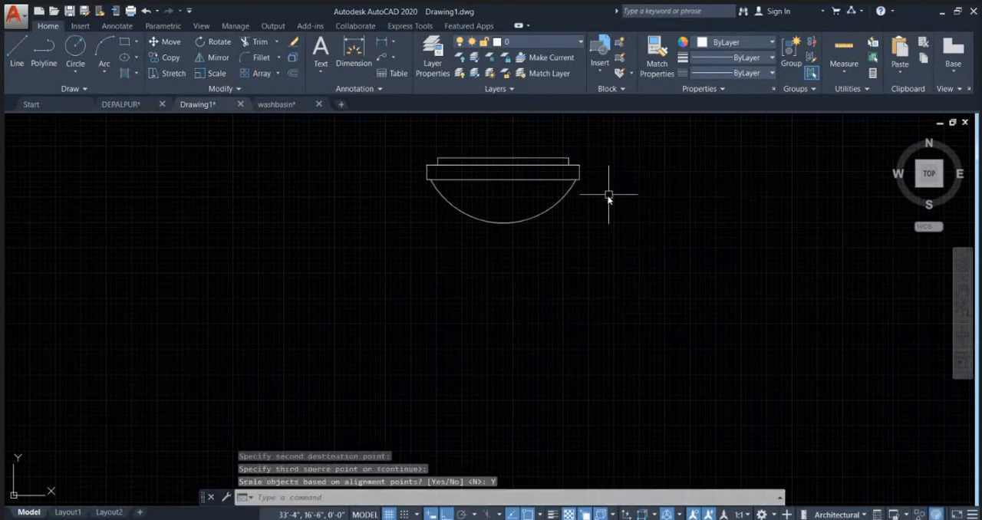
Step: Measure the scaled toilet's rim from one end towards the other to check its width
middle_click_drag(586, 216, 619, 285)
type("di")
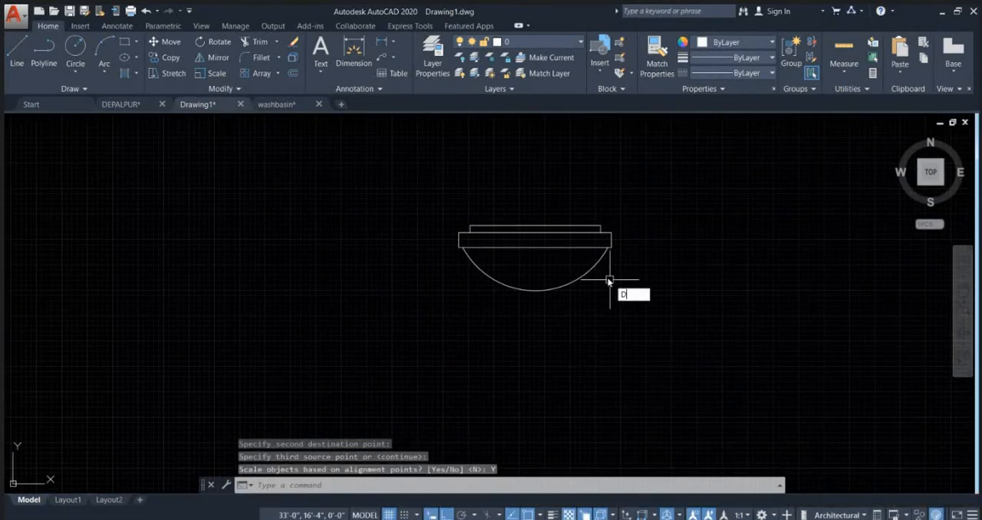
key("Return")
left_click(459, 233)
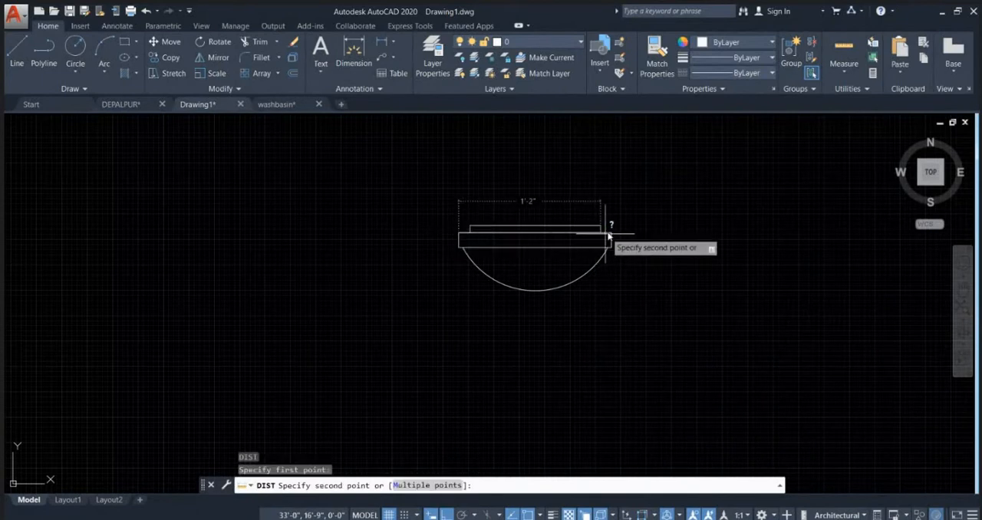
key("Escape")
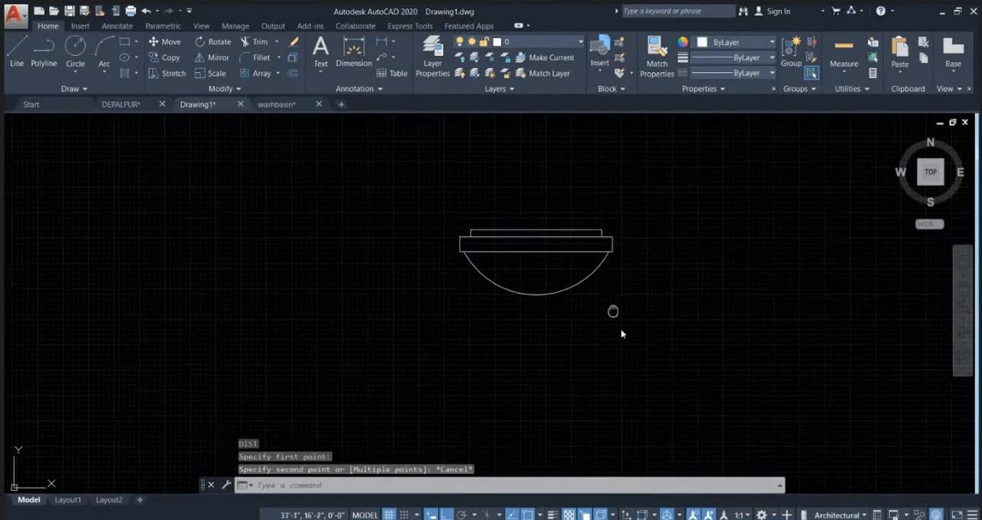
Step: Move the toilet by its seat's top midpoint to where the WC centreline meets the first height line above the elevation's floor line
middle_click_drag(614, 311, 631, 350)
left_click(473, 232)
left_click(689, 393)
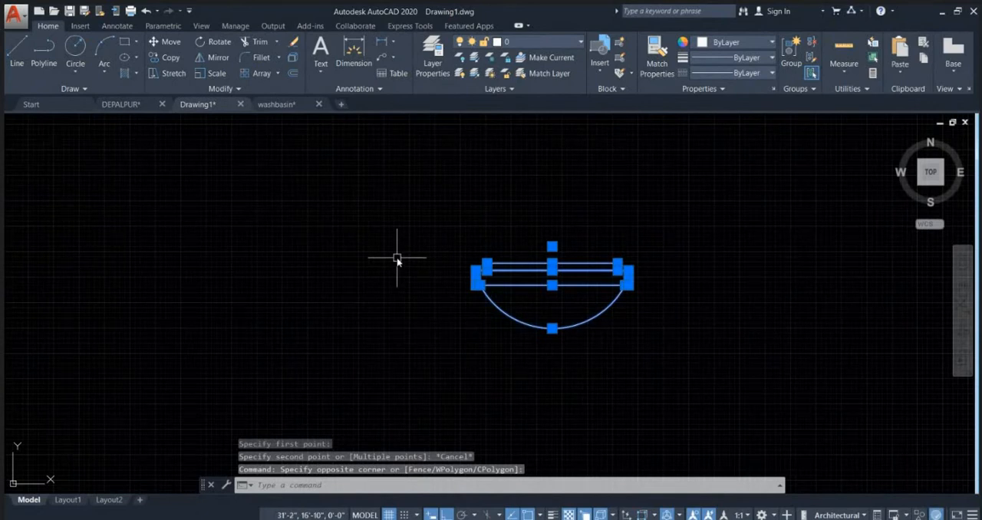
type("M")
key("Return")
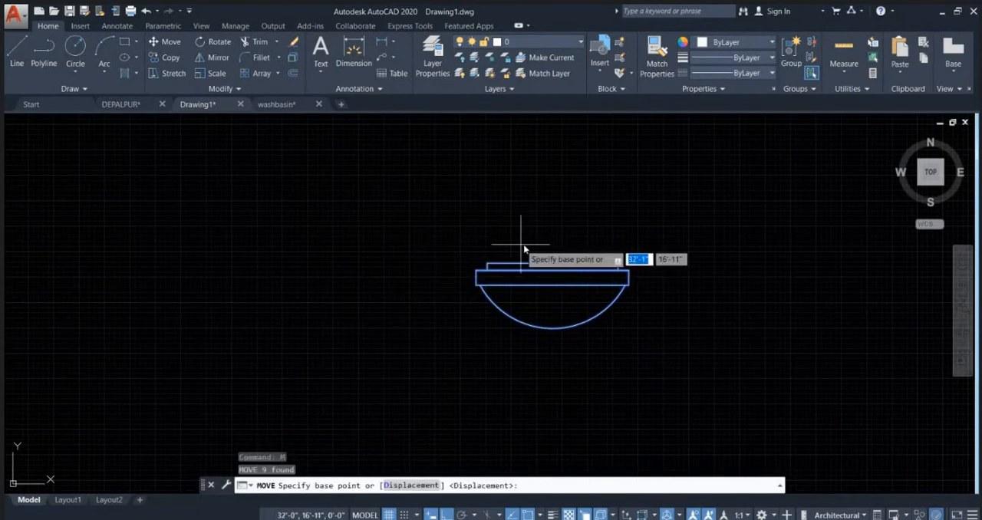
left_click(552, 265)
scroll(625, 219, "down", 5)
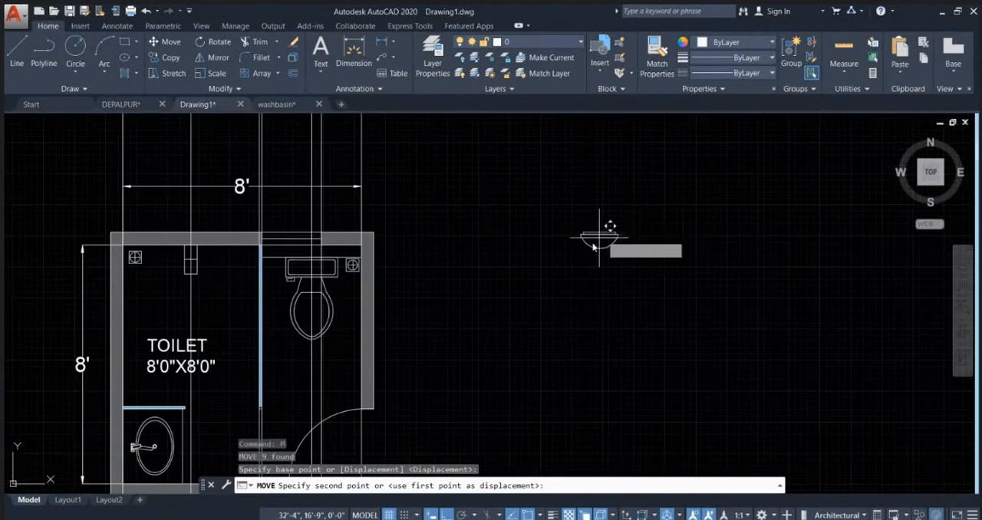
middle_click_drag(479, 239, 490, 478)
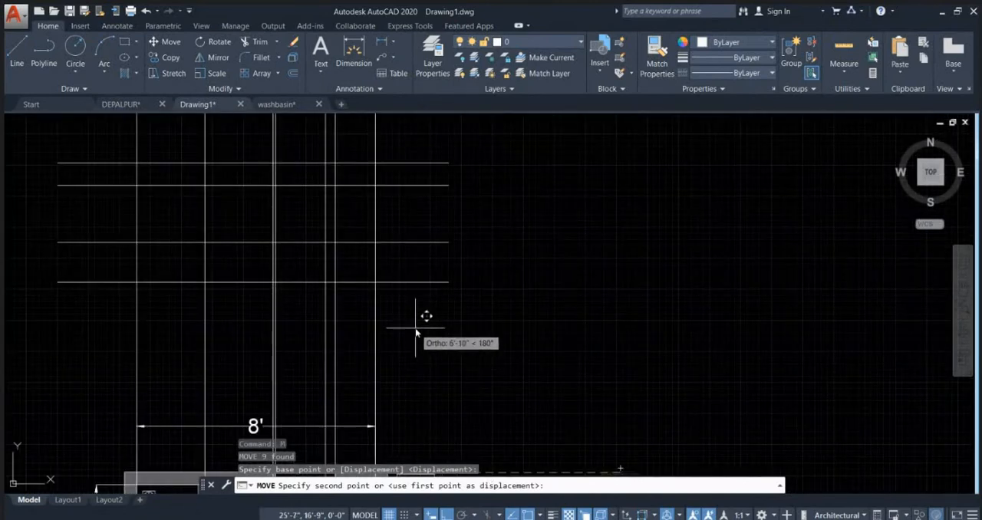
middle_click_drag(434, 372, 473, 184)
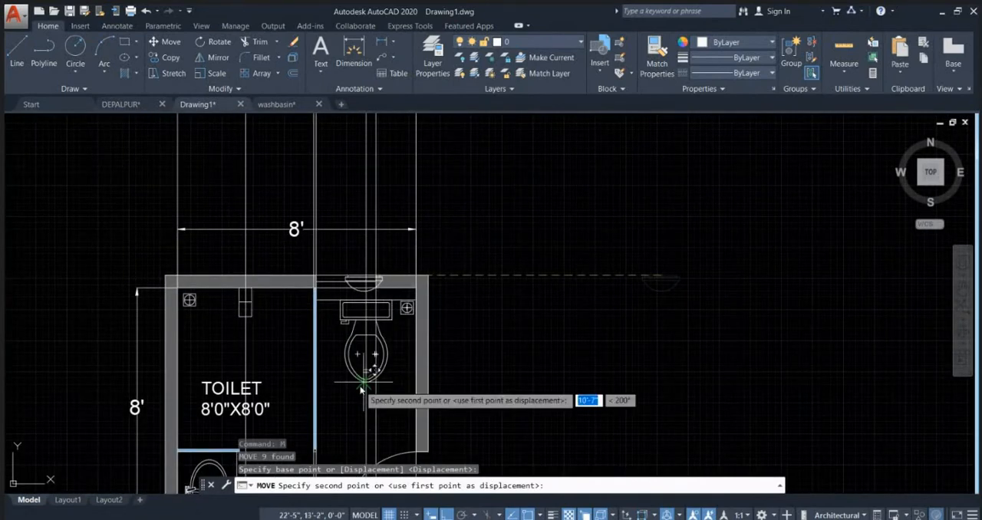
mouse_move(525, 162)
middle_mouse_down()
mouse_move(545, 294)
mouse_move(522, 329)
middle_mouse_up()
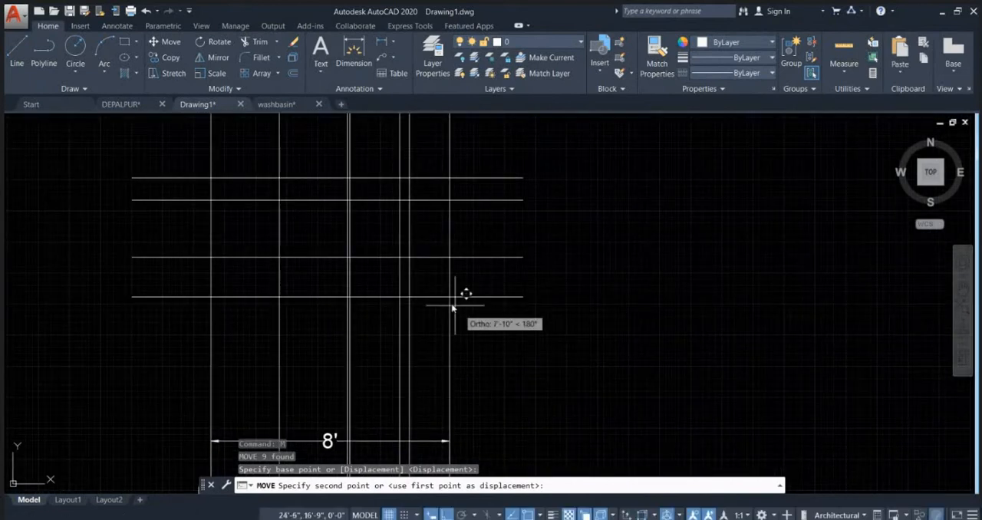
scroll(401, 252, "up", 2)
left_click(386, 246)
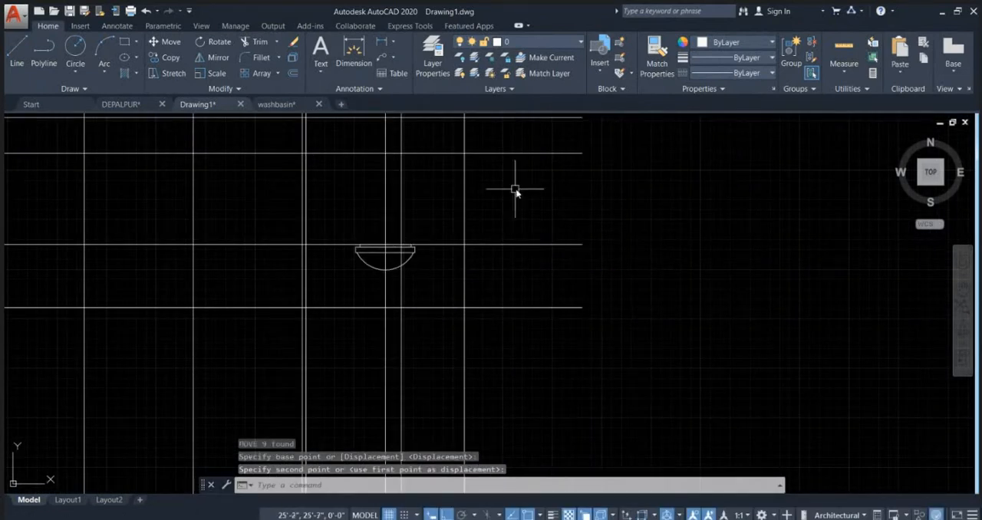
key("Escape")
key("Escape")
Step: Measure the vertical gap between the lowest point of the toilet bowl and the floor line in the elevation
mouse_move(471, 259)
middle_mouse_down()
mouse_move(516, 254)
mouse_move(644, 199)
middle_mouse_up()
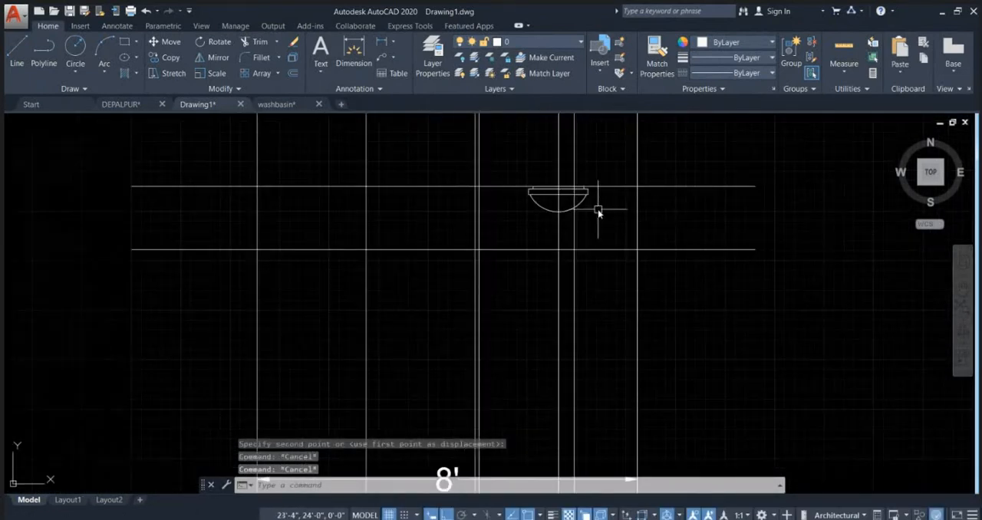
scroll(587, 208, "up", 1)
scroll(541, 220, "up", 1)
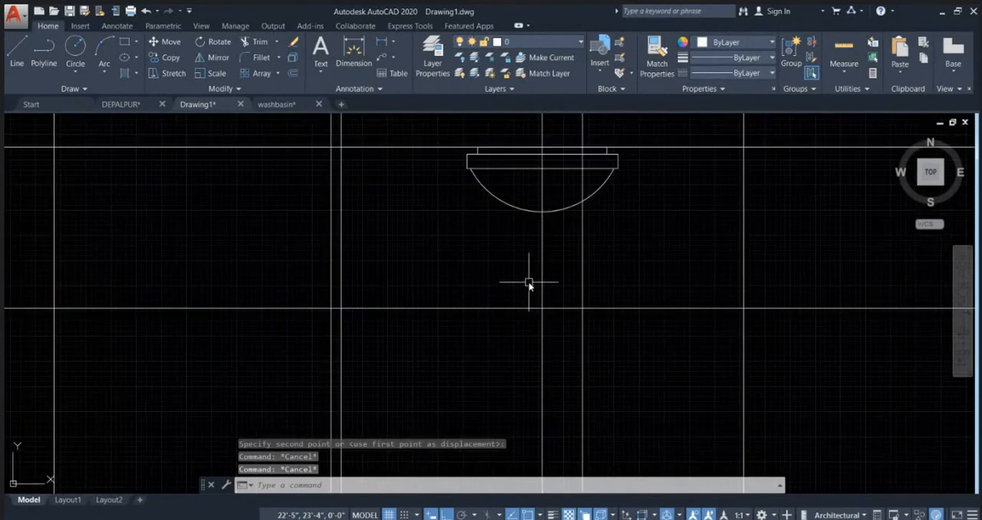
type("DIST")
key("Return")
left_click(543, 210)
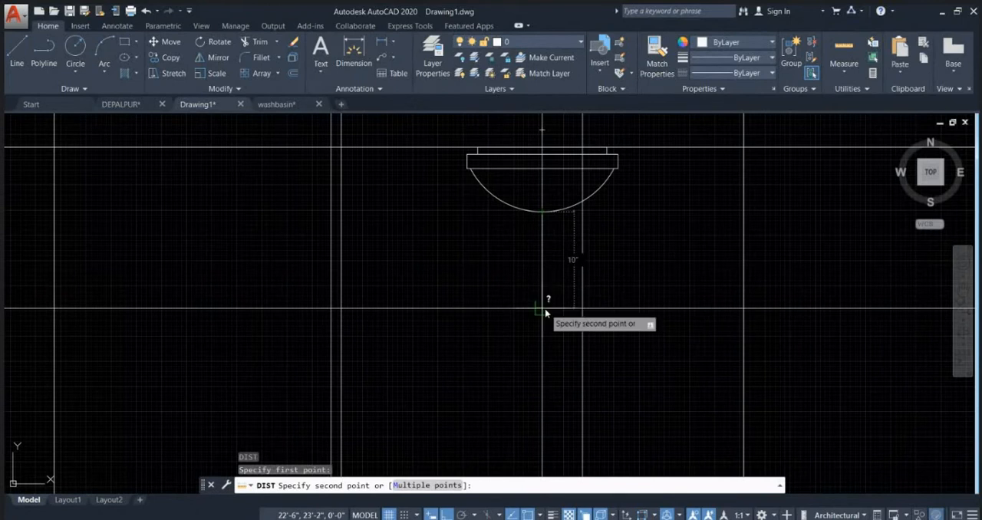
key("Escape")
Step: Stretch the bowl arc's midpoint down along the WC centreline to a nearly semicircular curve of about 7" radius
left_click(558, 209)
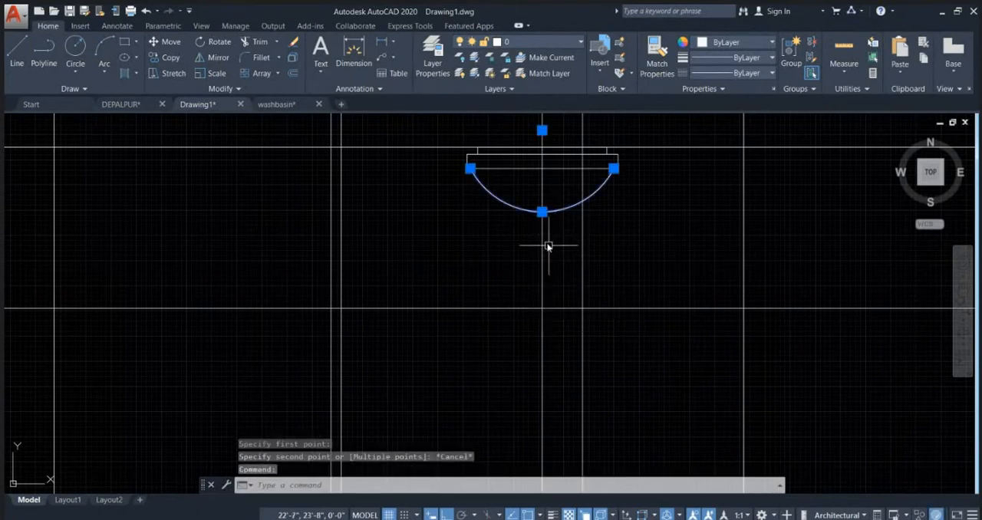
left_click(541, 212)
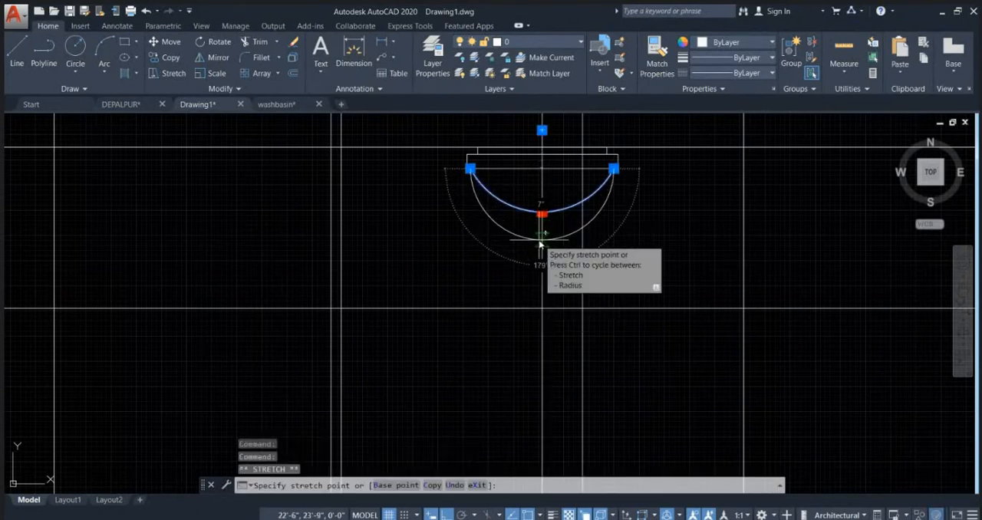
left_click(541, 240)
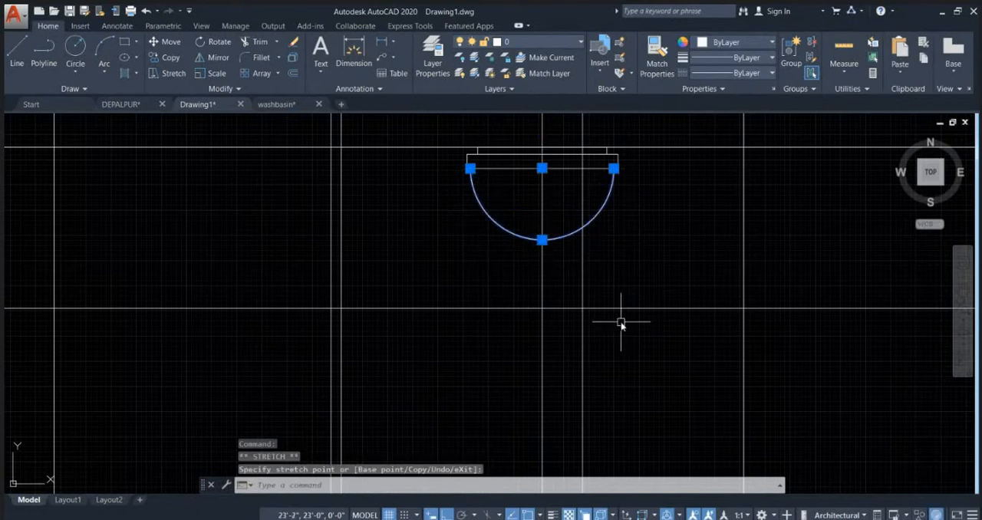
key("Escape")
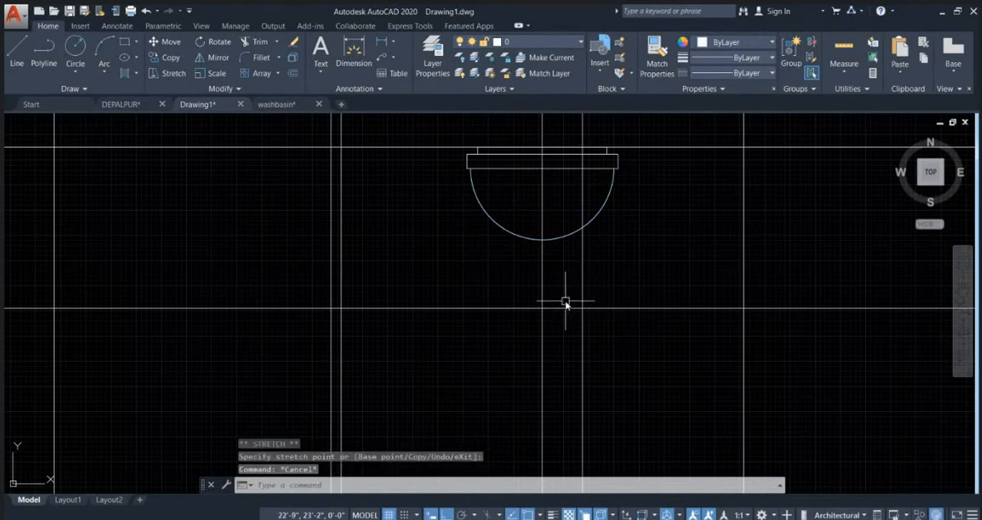
key("Escape")
middle_click_drag(557, 269, 492, 313)
left_click(465, 289)
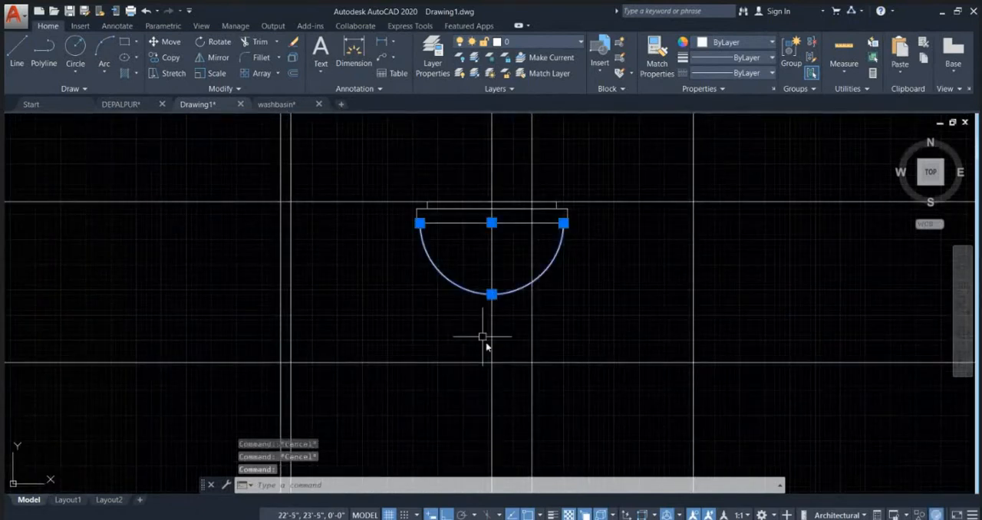
key("Escape")
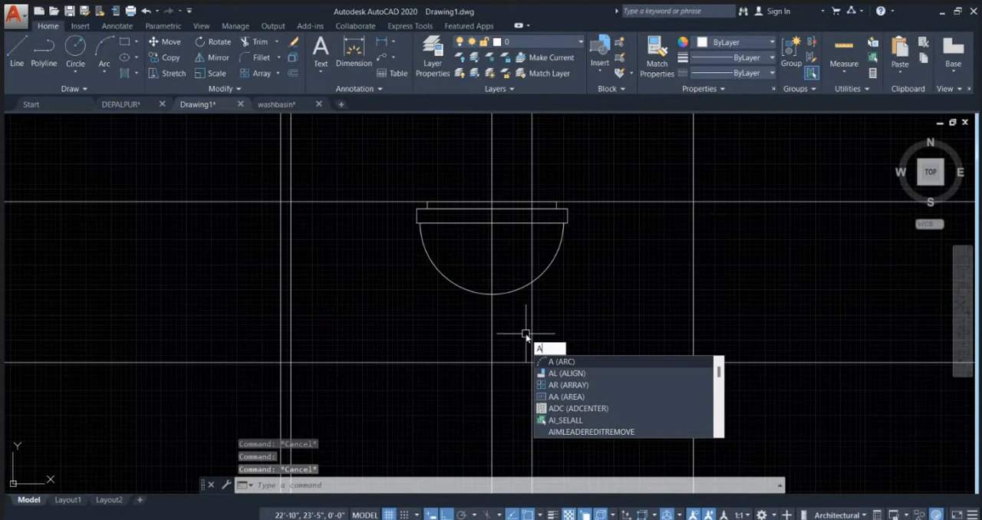
Step: Draw a smaller three-point arc about 10" wide bulging beneath the bowl, starting and passing through points on the bowl curve
type("A")
key("Return")
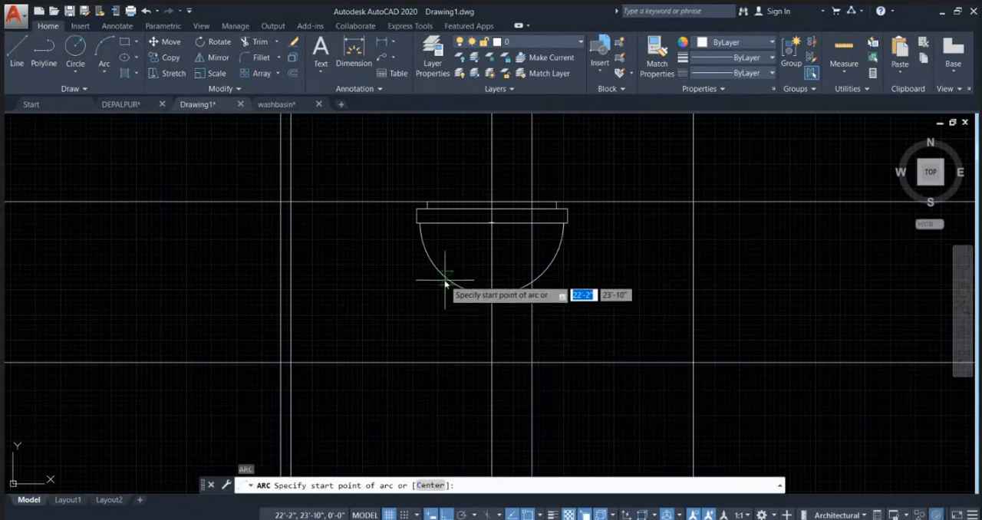
left_click(445, 280)
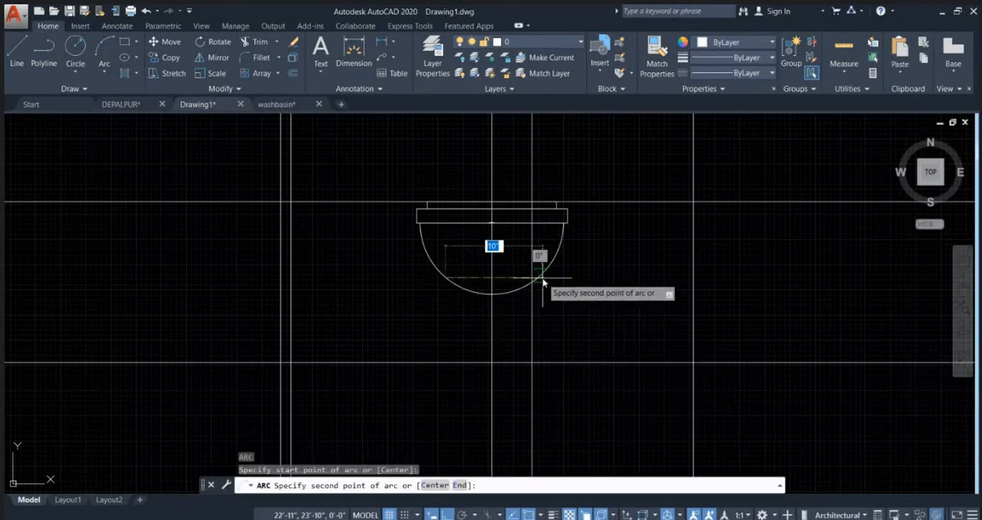
left_click(542, 283)
scroll(472, 310, "up", 2)
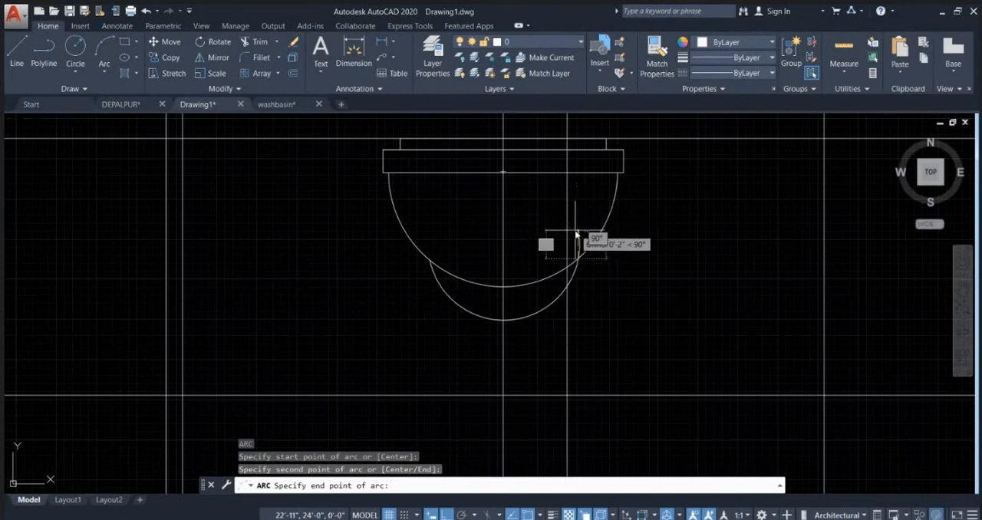
key("Escape")
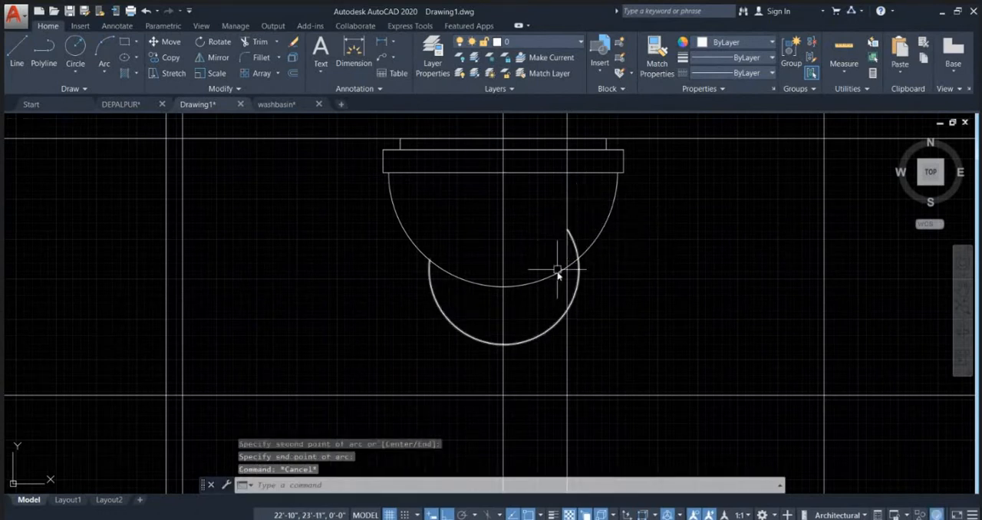
key("Escape")
key("Escape")
Step: Trim the end of the smaller arc that overshoots inside the bowl curve
key("Return")
key("Return")
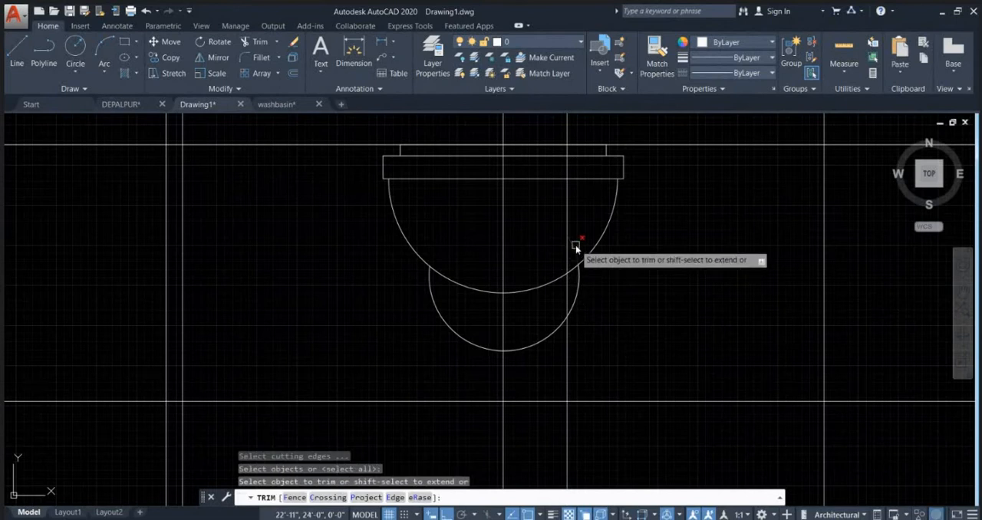
key("Escape")
key("Escape")
Step: Stretch the smaller lower arc's midpoint up along the WC centreline so that it bulges less beneath the bowl
left_click(537, 341)
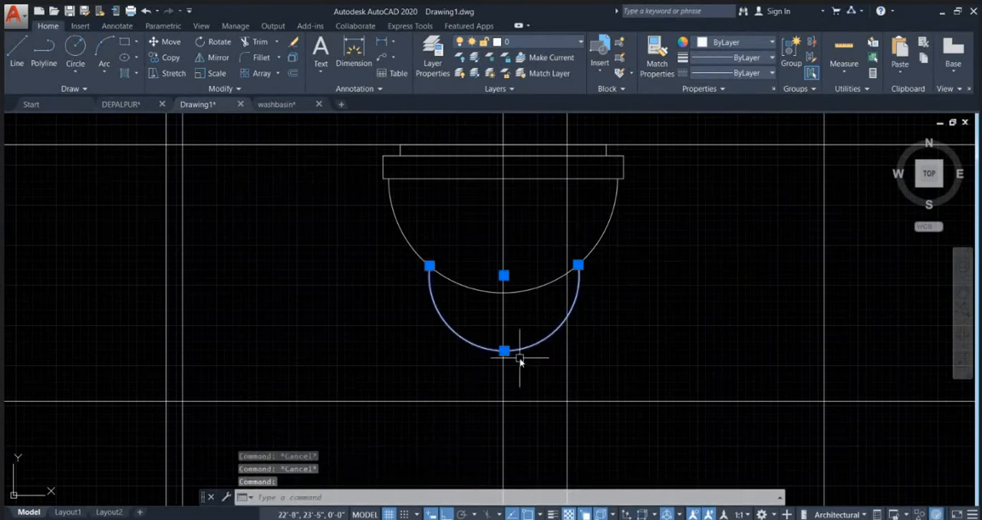
left_click(504, 351)
key("Escape")
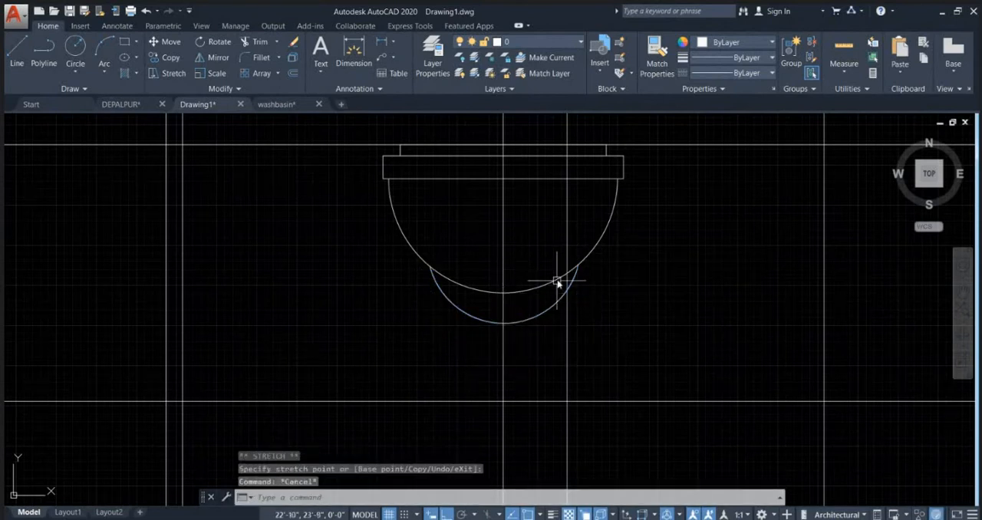
Step: Stretch both ends of the smaller arc outward and upward onto the bowl curve, roughly symmetrical about the WC centreline
left_click(578, 266)
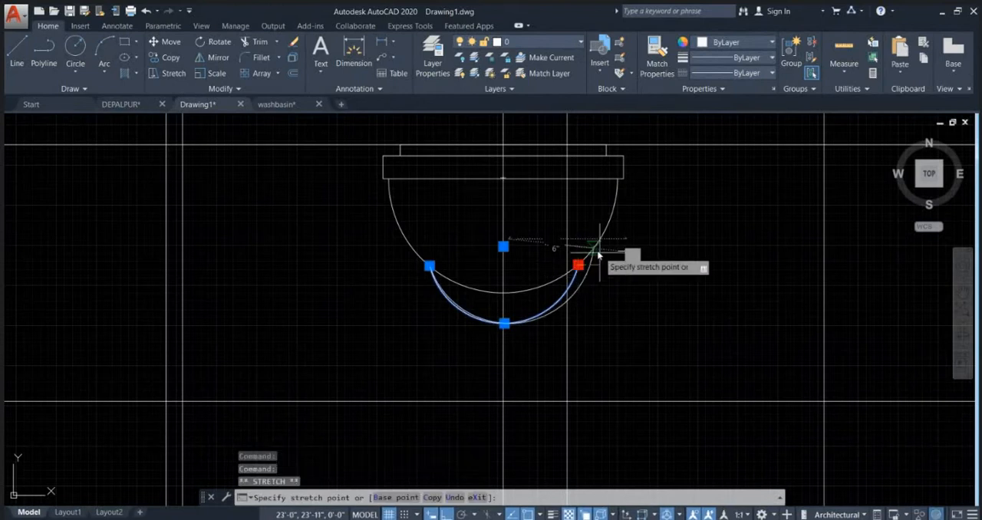
left_click(593, 247)
key("Escape")
left_click(463, 302)
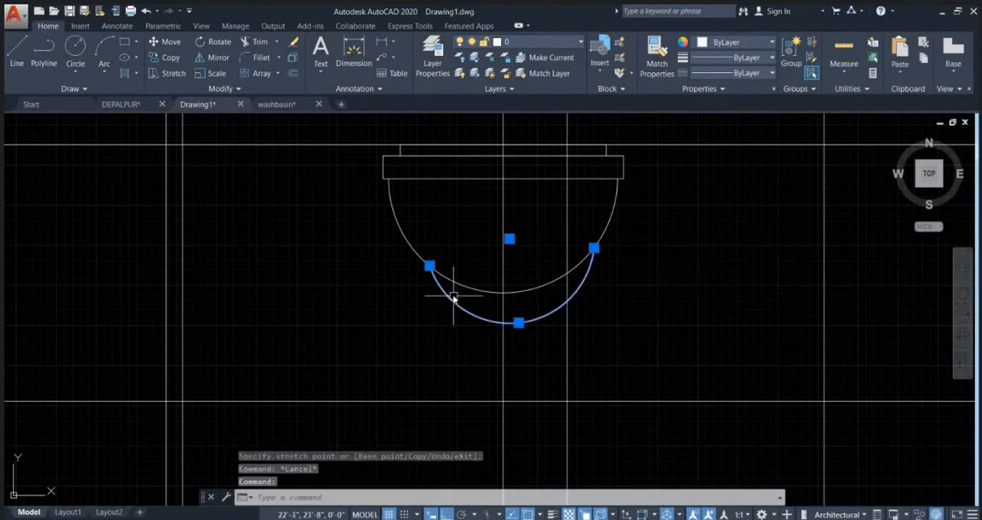
left_click(429, 265)
left_click(409, 244)
key("Escape")
scroll(568, 232, "down", 2)
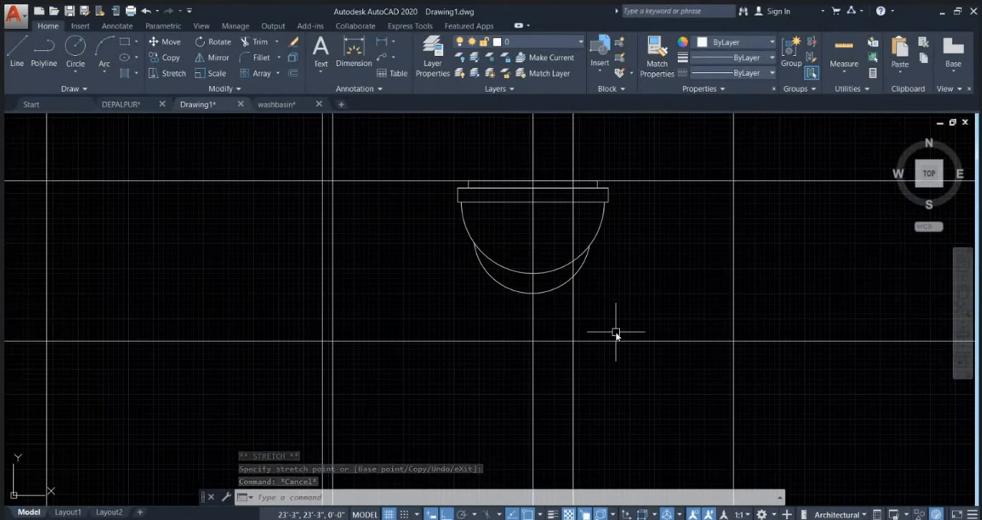
Step: Switch to Chrome, search for "commode cad block" in a new tab and open the cad-block.com Toilets CAD Blocks page
left_click(568, 483)
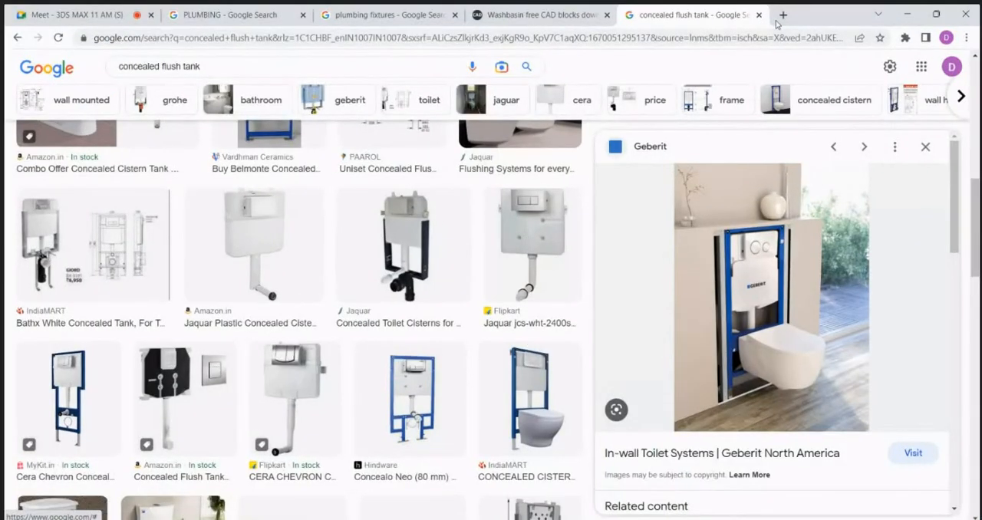
key("ctrl+t")
left_click(533, 69)
type("C")
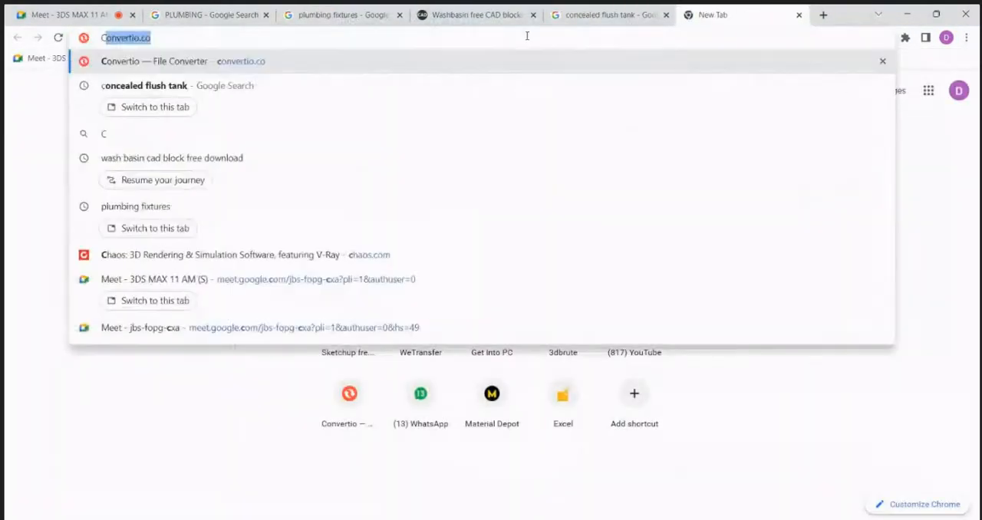
type("OMMOD")
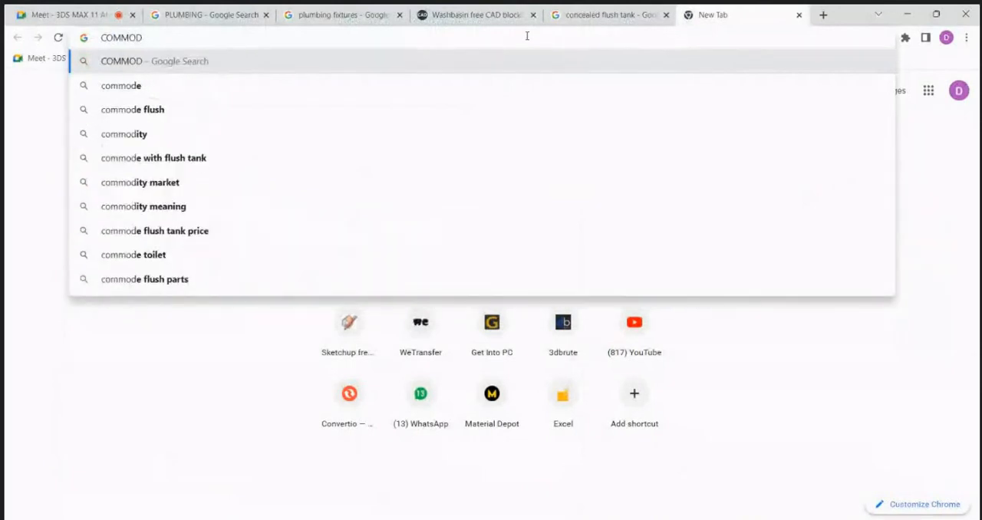
type("E CAD")
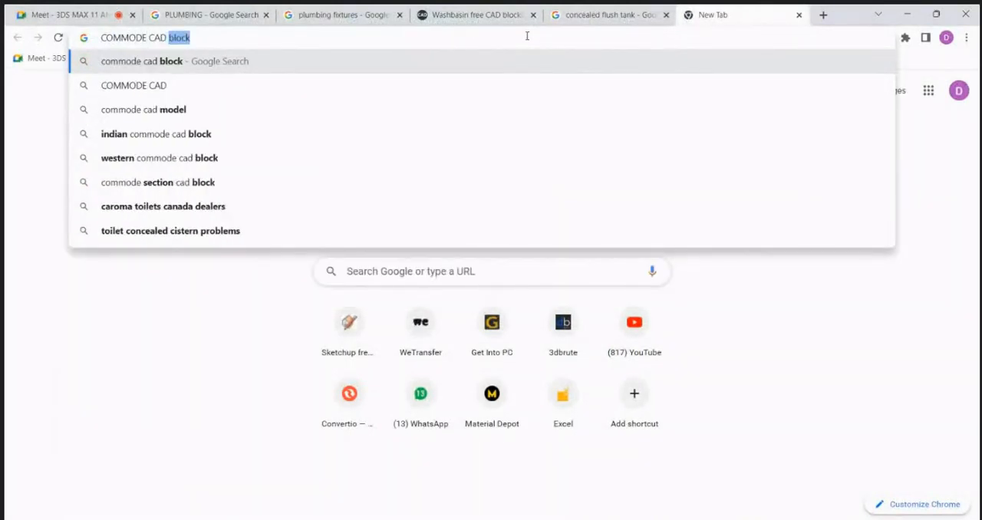
key("Return")
scroll(481, 298, "down", 1)
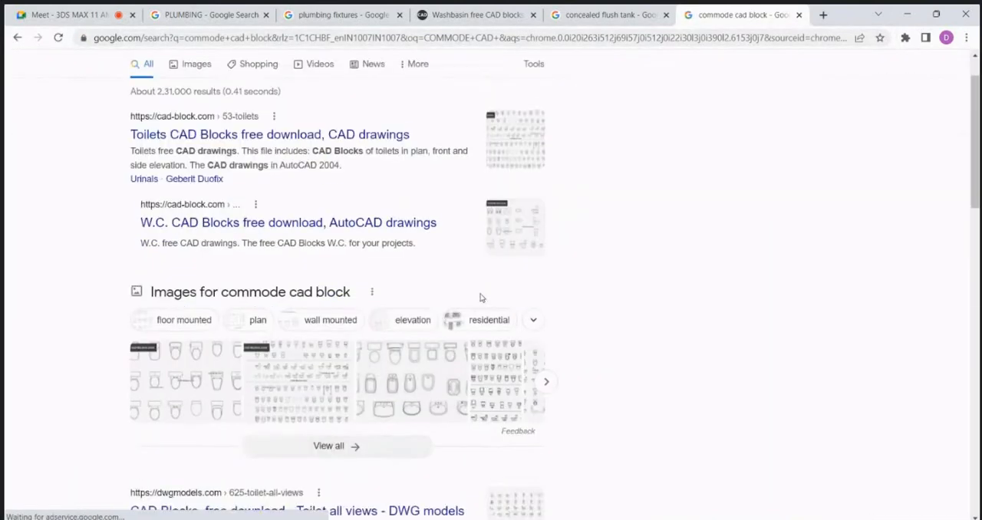
scroll(481, 298, "down", 1)
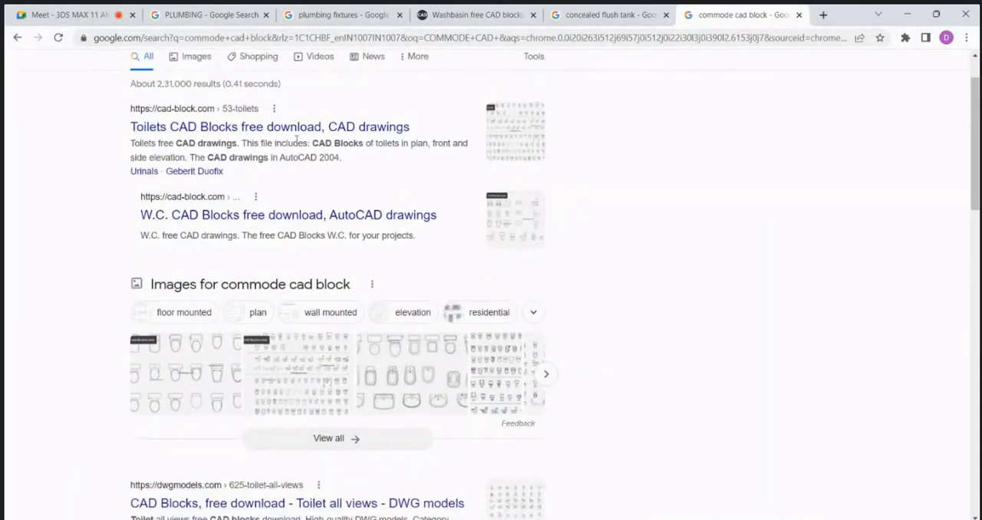
left_click(313, 129)
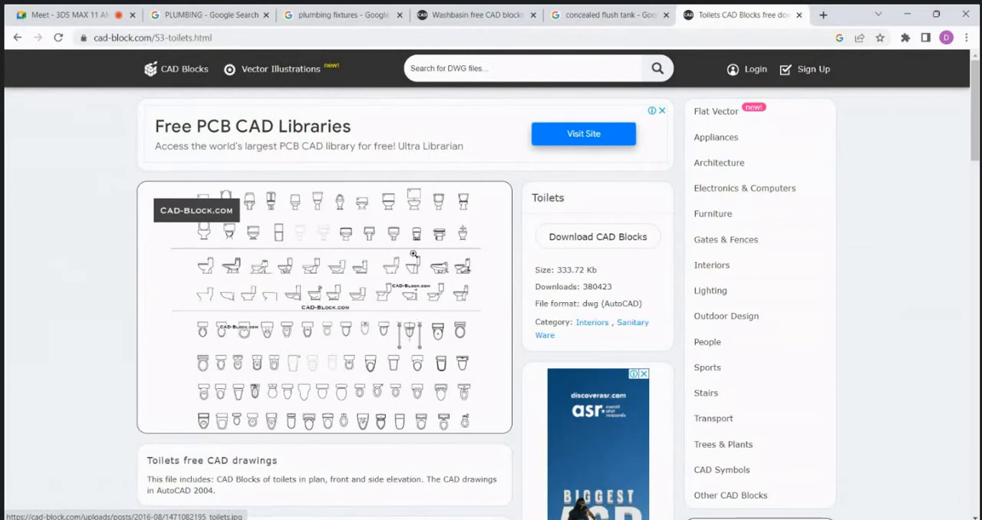
Step: Return to AutoCAD and review the wall-hung WC's front view against the elevation's guide lines
left_click(903, 18)
scroll(607, 291, "down", 2)
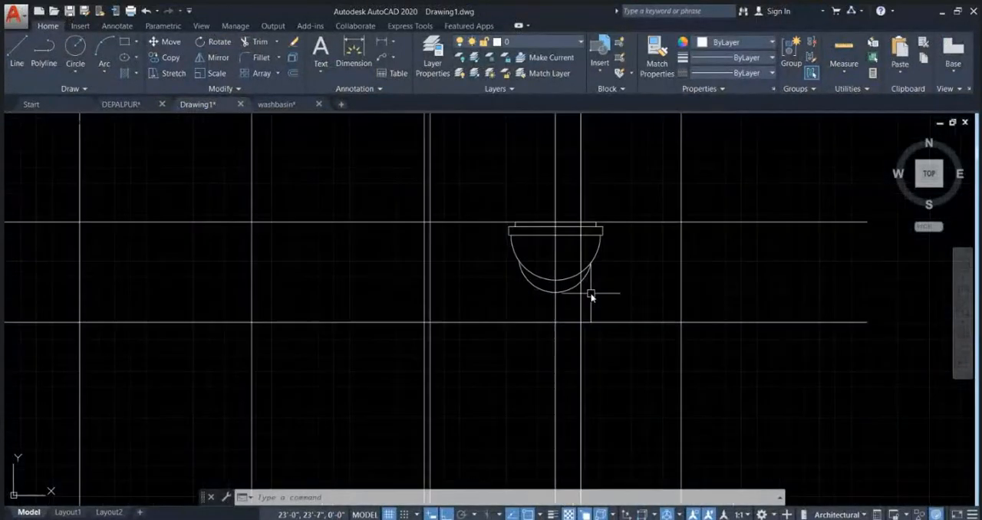
middle_click_drag(568, 296, 520, 331)
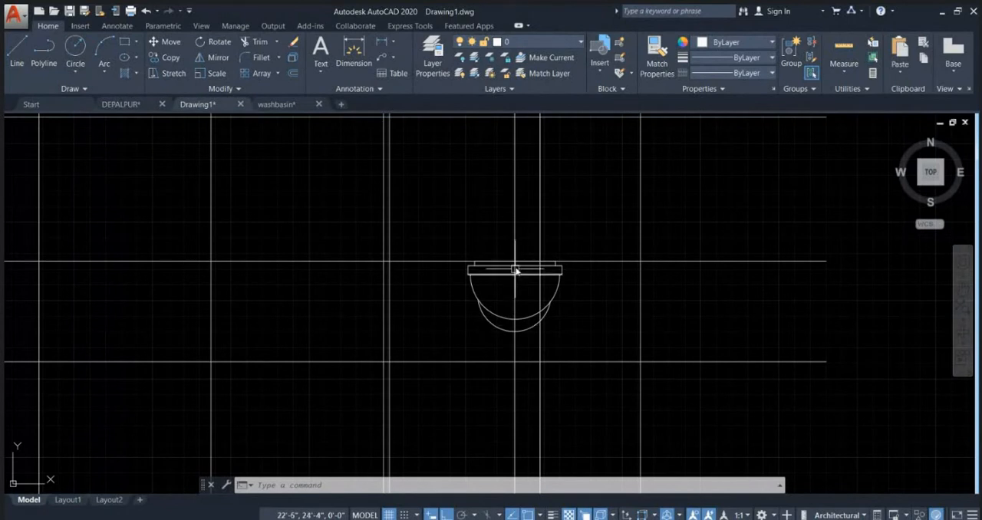
key("Escape")
key("Escape")
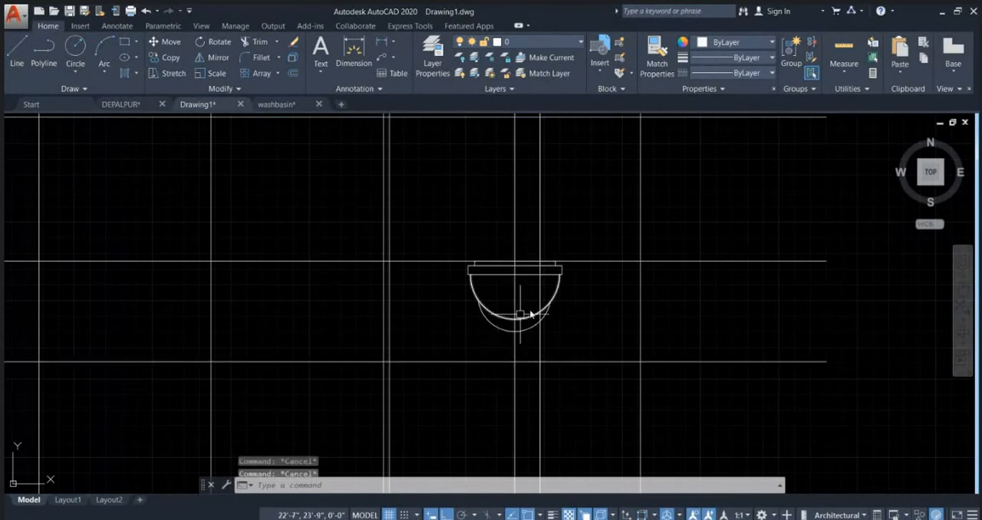
scroll(566, 300, "down", 3)
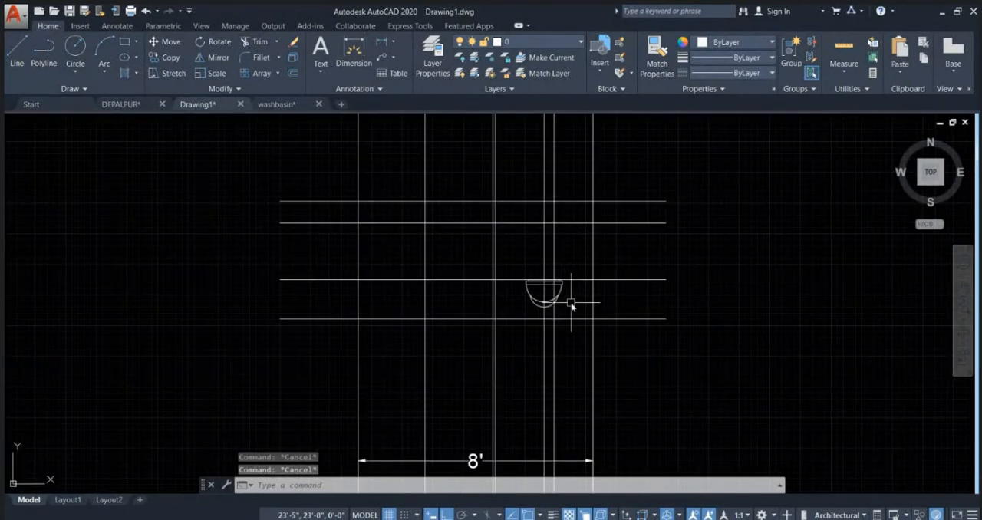
scroll(609, 358, "down", 3)
Step: Examine the toilet plan's fixtures, including the WC, floor traps and washbasin, within the 8' by 8' room
scroll(583, 368, "up", 5)
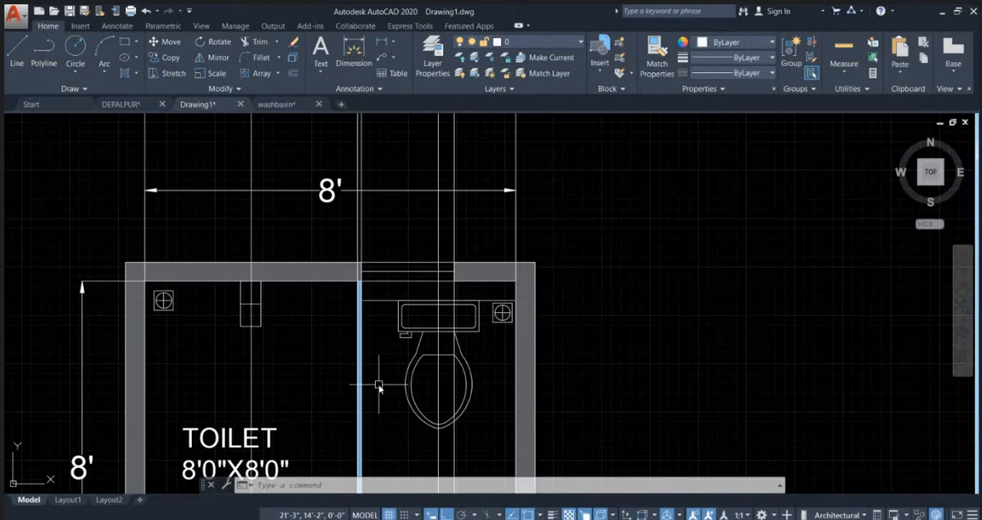
middle_click_drag(504, 358, 543, 329)
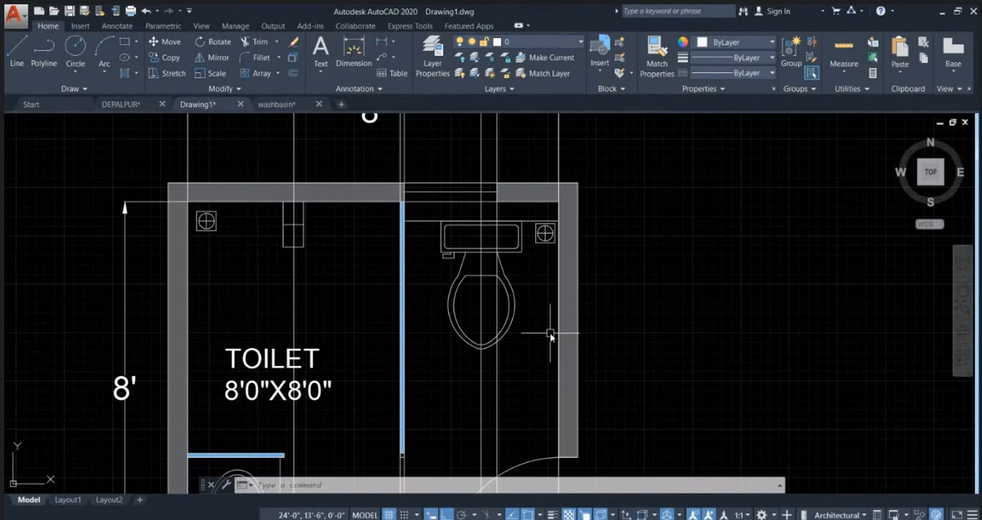
scroll(537, 307, "down", 5)
scroll(471, 280, "up", 4)
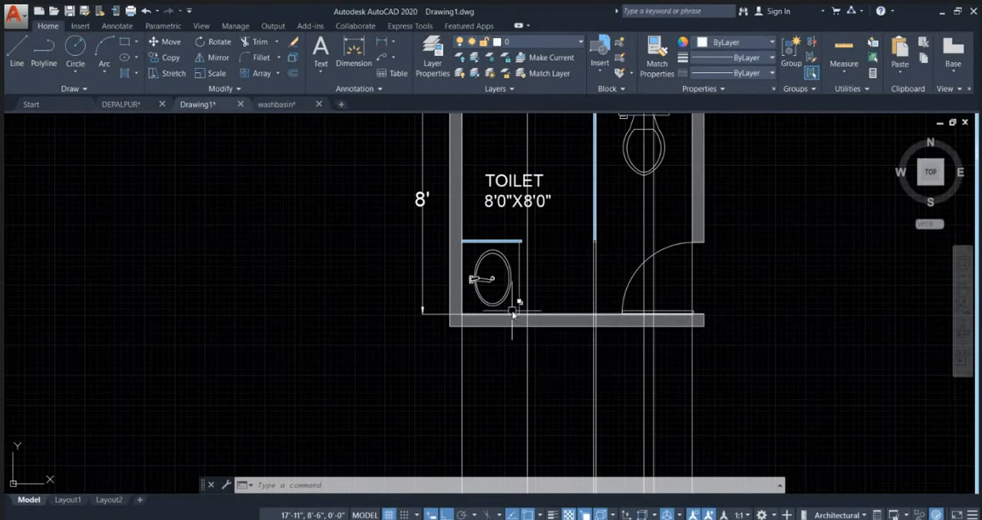
middle_click_drag(578, 289, 481, 416)
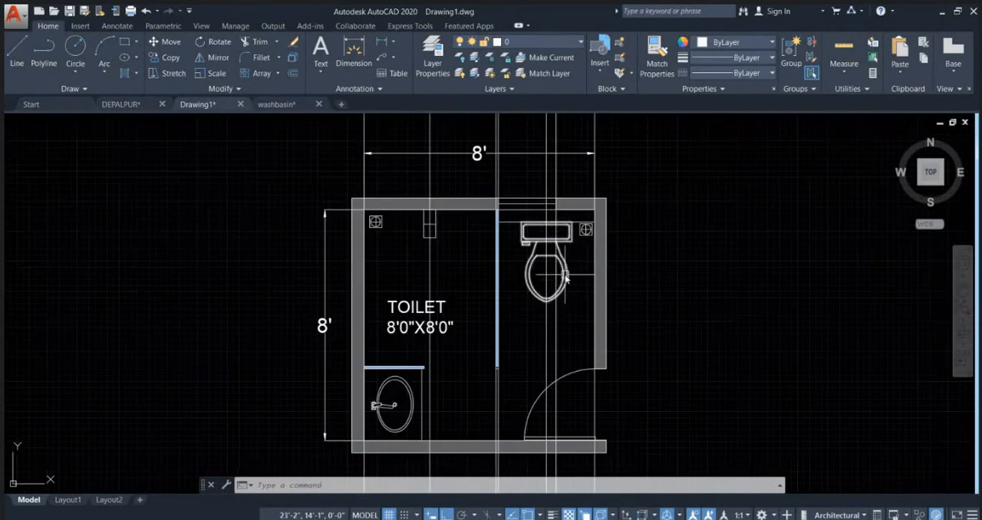
scroll(614, 234, "up", 2)
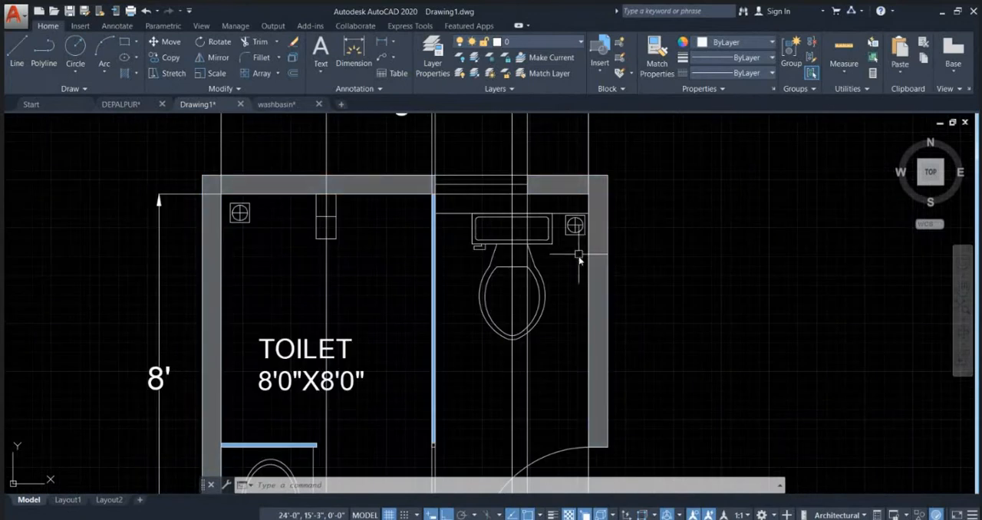
scroll(587, 266, "up", 2)
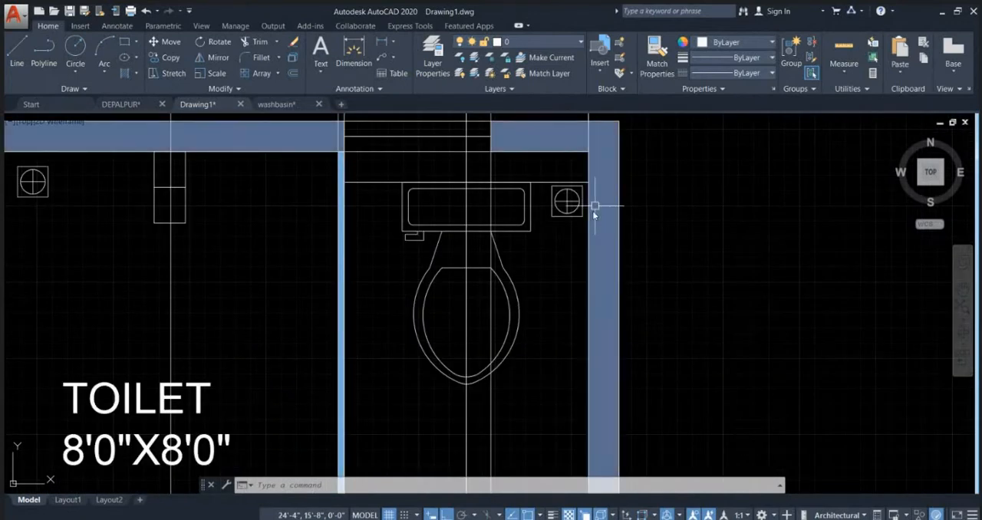
scroll(572, 275, "down", 2)
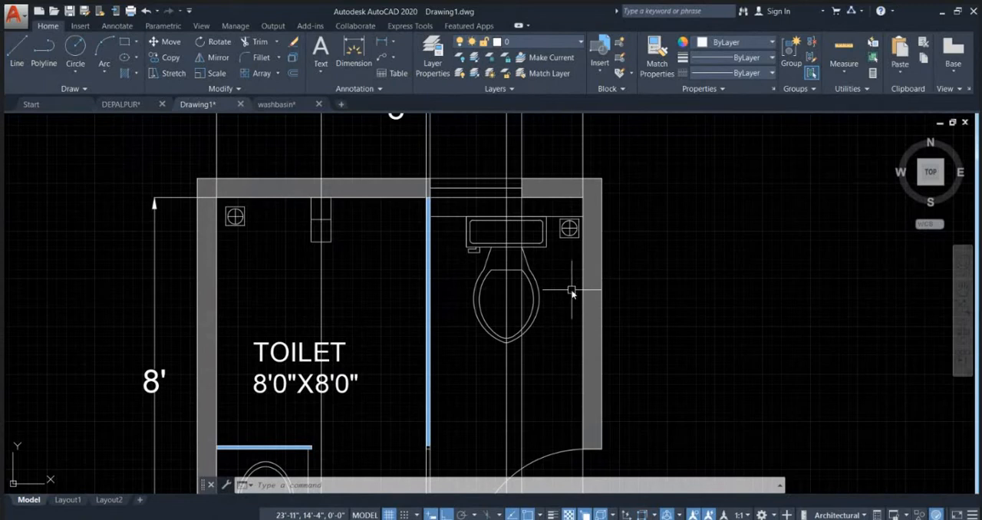
middle_click_drag(577, 253, 618, 251)
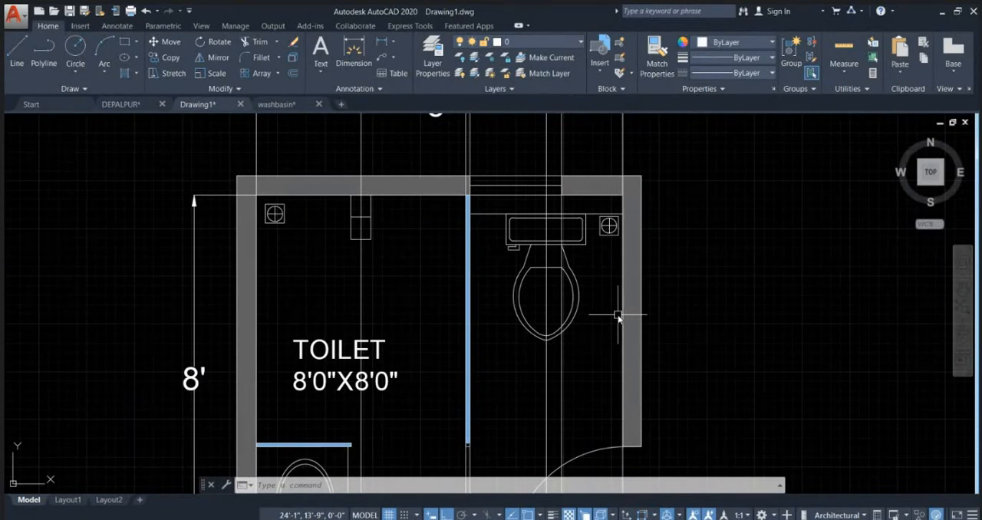
scroll(640, 316, "up", 2)
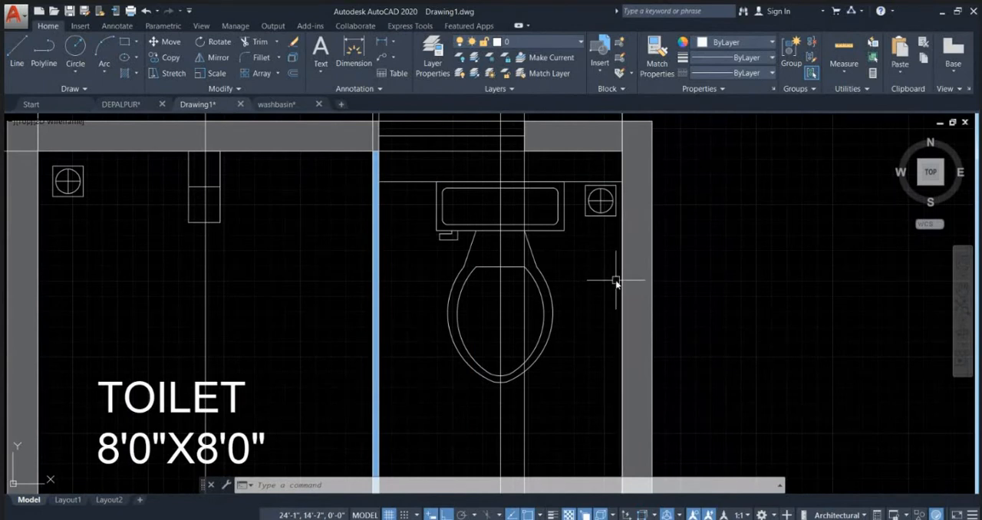
scroll(621, 232, "down", 2)
Step: Offset the short ledge line between the cistern and the side wall by 8" toward the room, in front of the floor trap
scroll(629, 207, "up", 2)
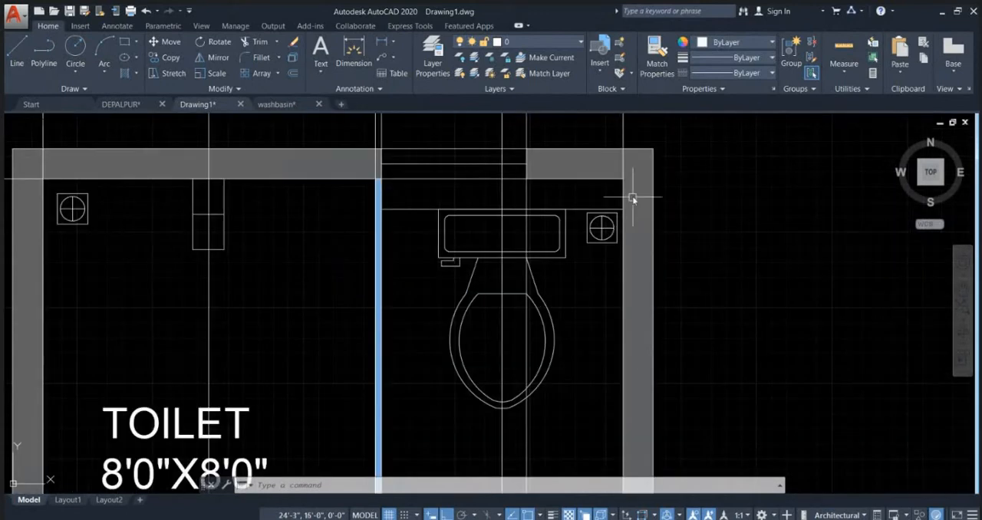
left_click(613, 208)
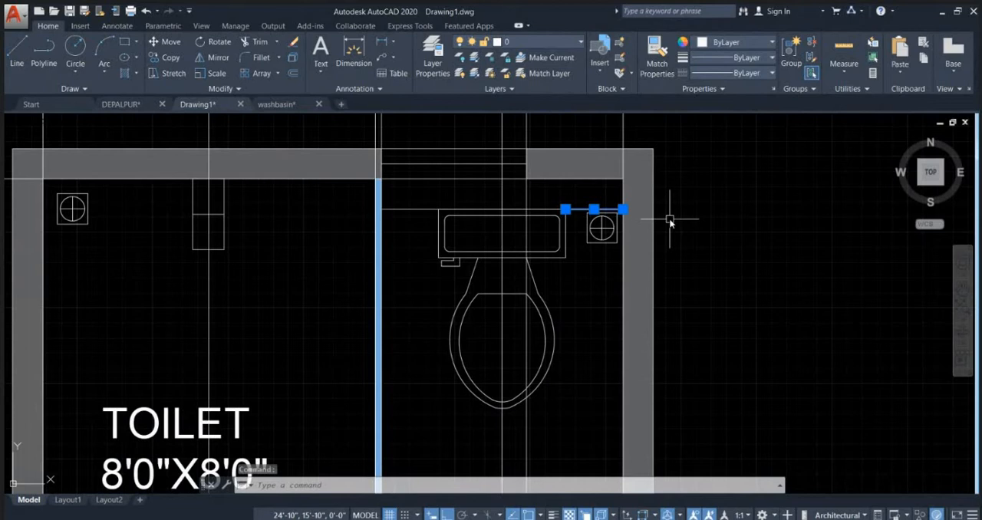
type("o")
key("Return")
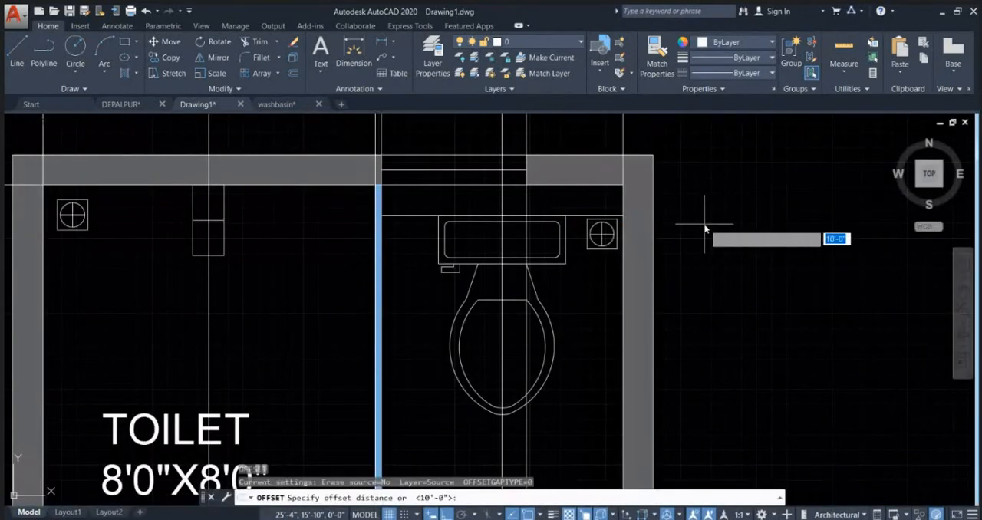
type("8")
key("Return")
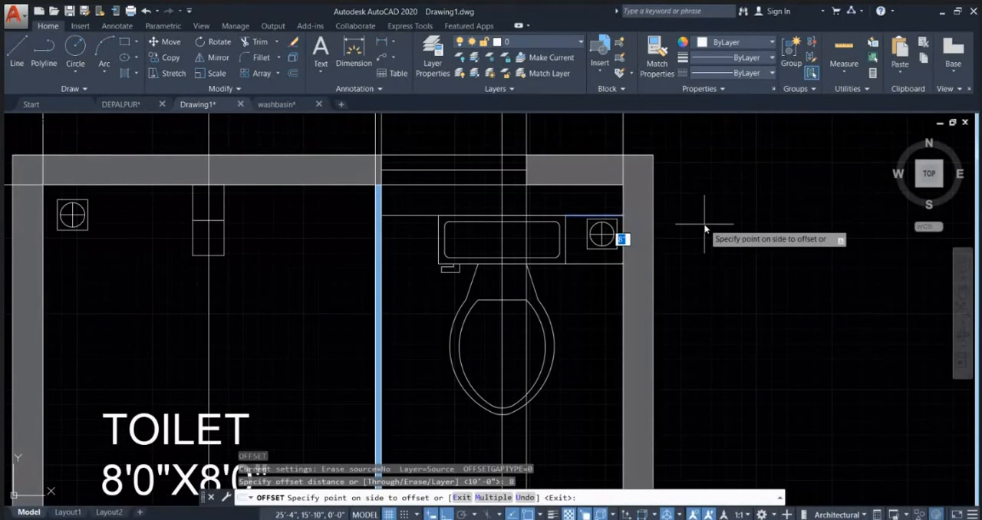
left_click(705, 227)
key("Escape")
scroll(624, 256, "up", 4)
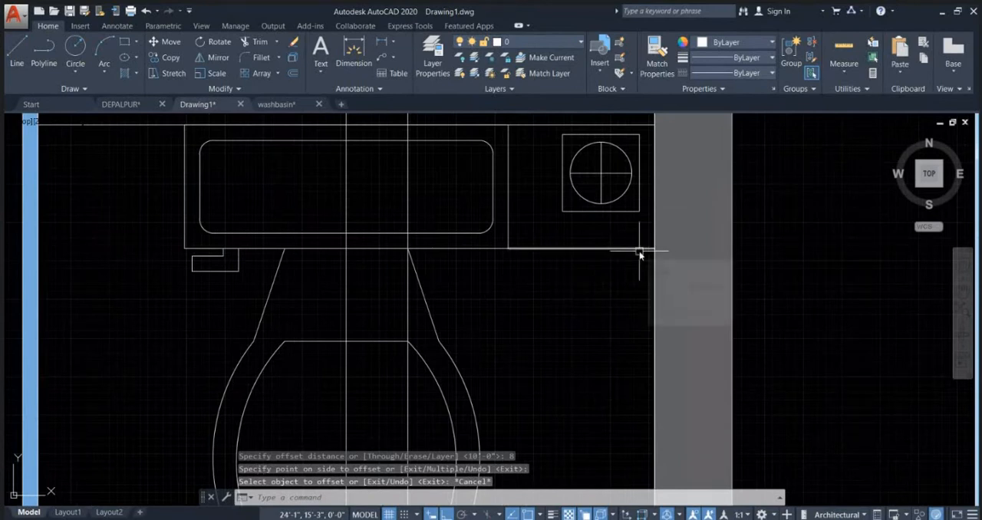
scroll(639, 254, "down", 4)
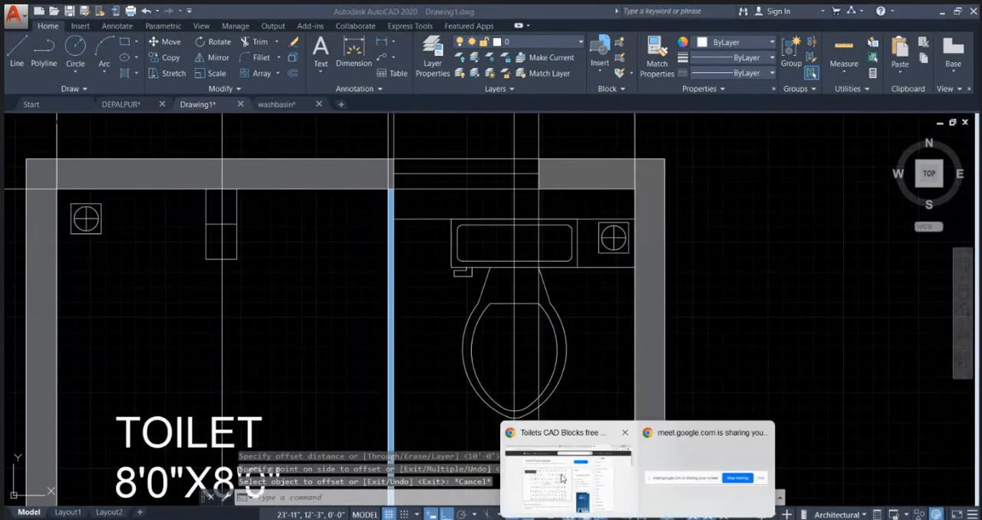
Step: Switch to Chrome and search Google Images for "TAP" in a new tab
left_click(561, 478)
left_click(823, 15)
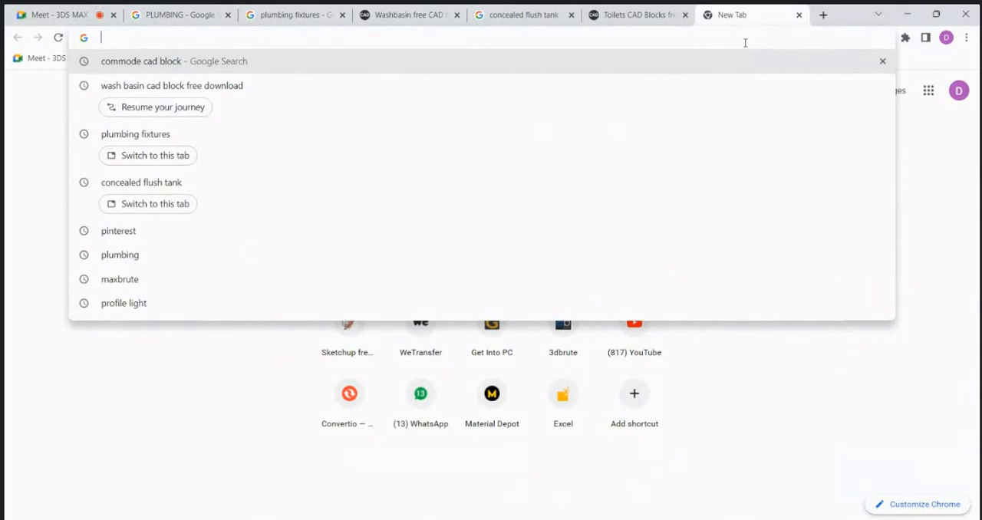
type("TAP")
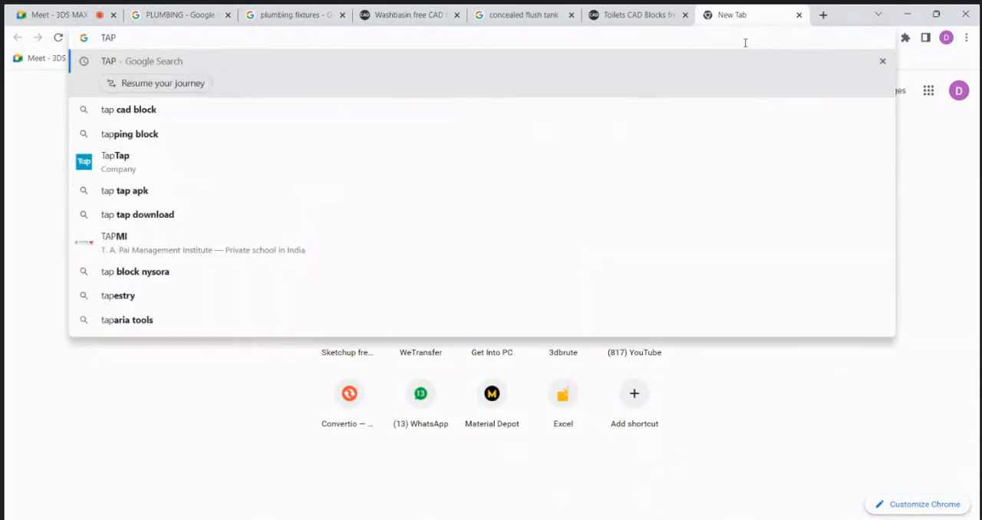
key("Return")
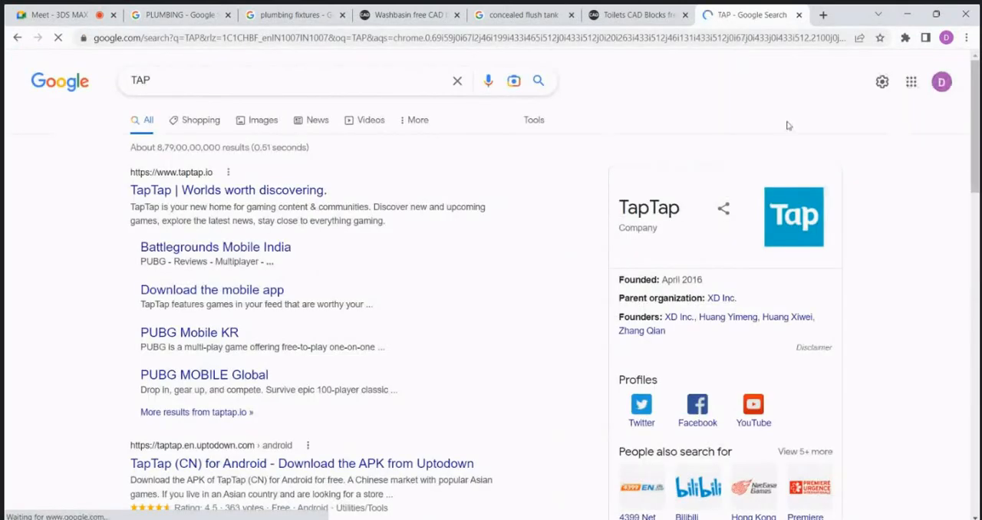
left_click(252, 126)
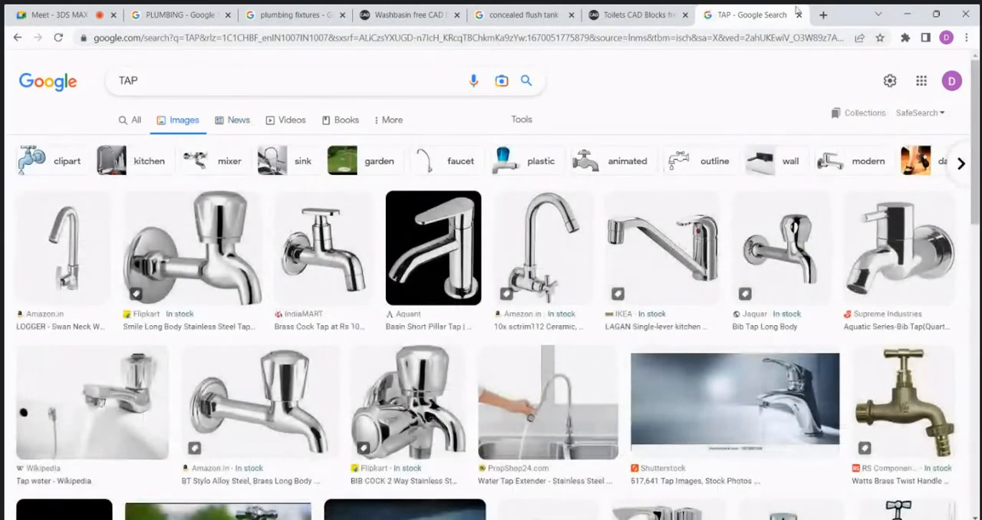
Step: Search Google for "bibcock" in a new tab
left_click(823, 15)
left_click(791, 38)
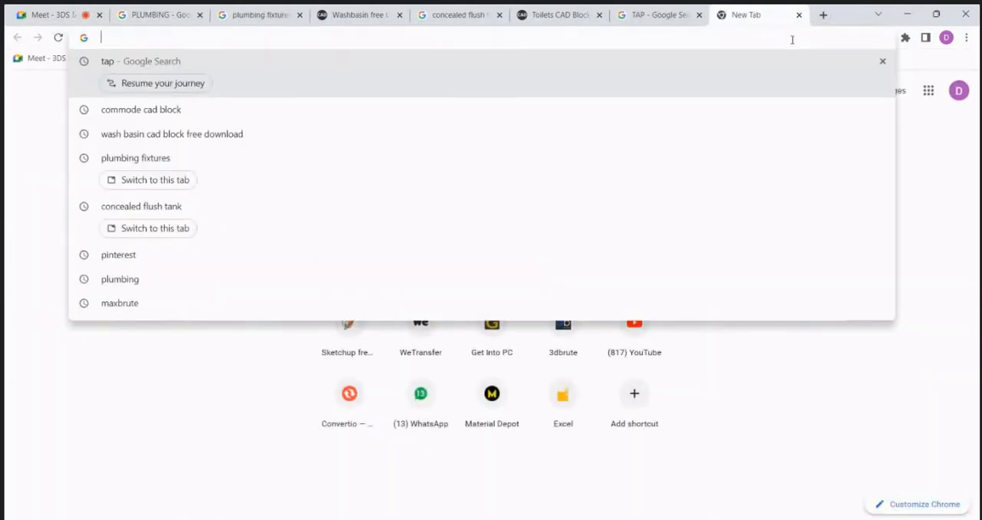
type("BIB")
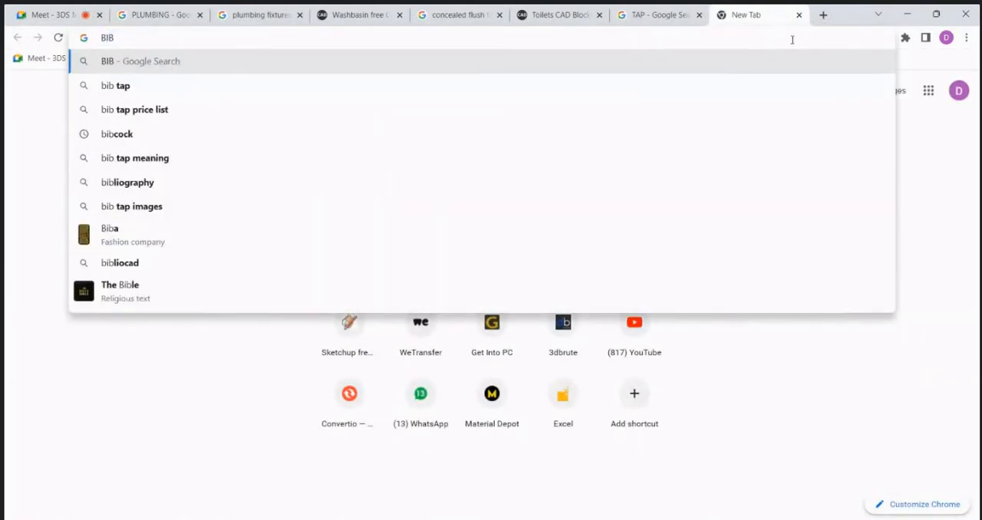
type(" C")
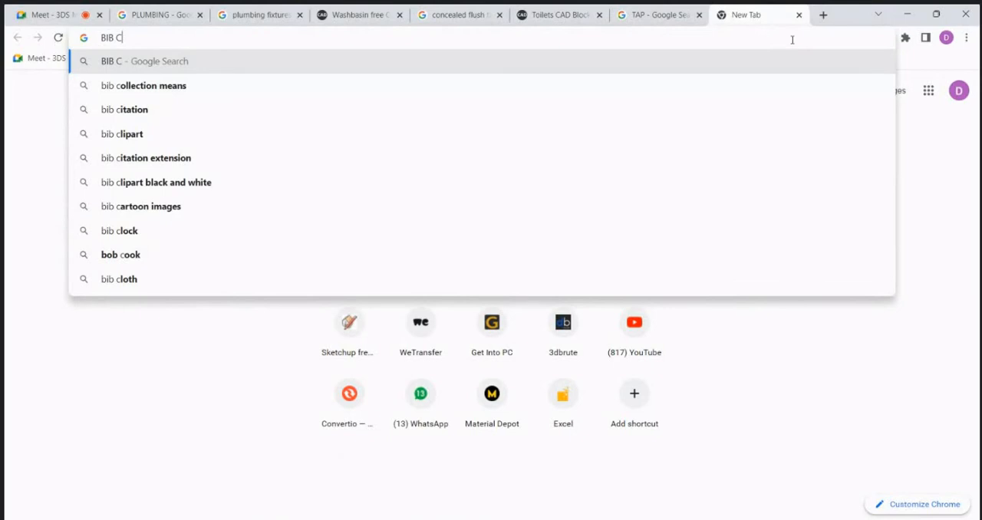
key("BackSpace")
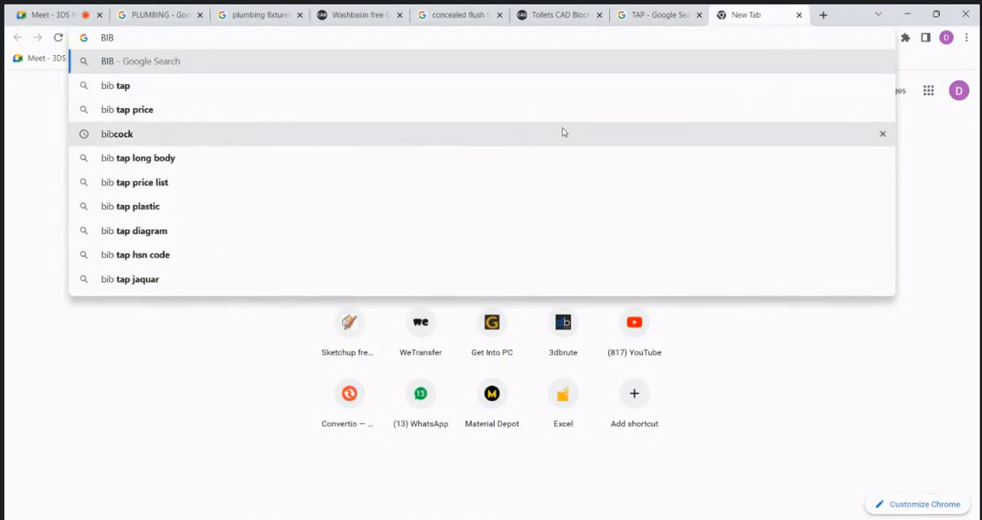
left_click(562, 132)
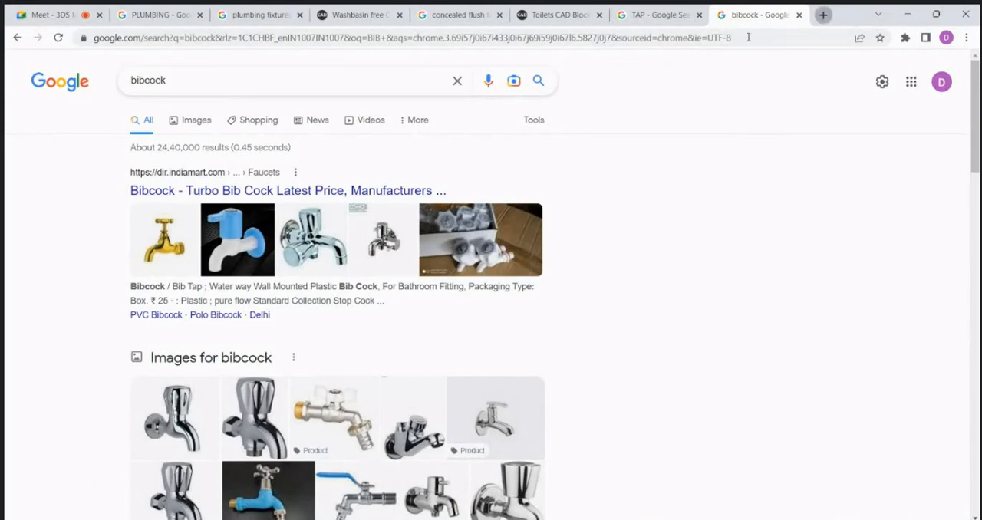
Step: Search Google for "FAUCET" in another new tab and look through the image results
key("ctrl+t")
type("FAU")
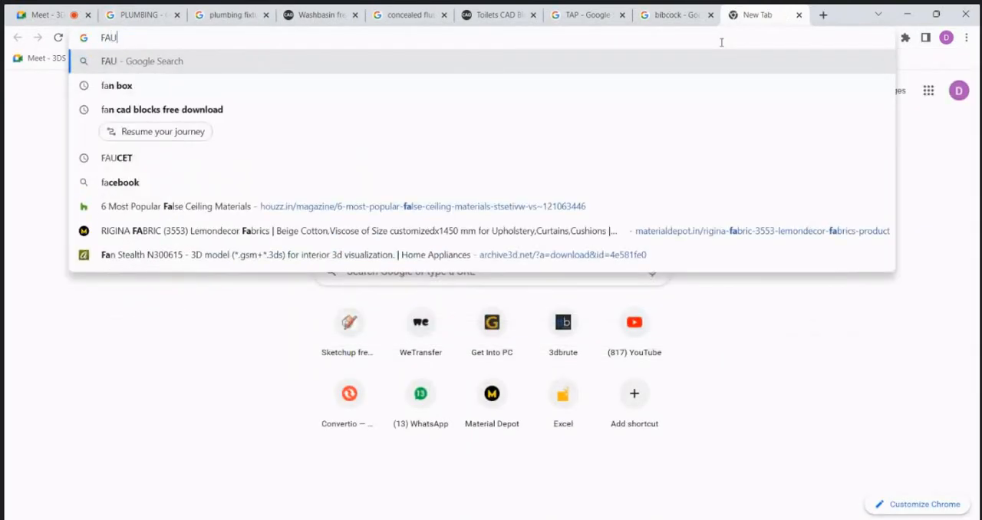
type("CET")
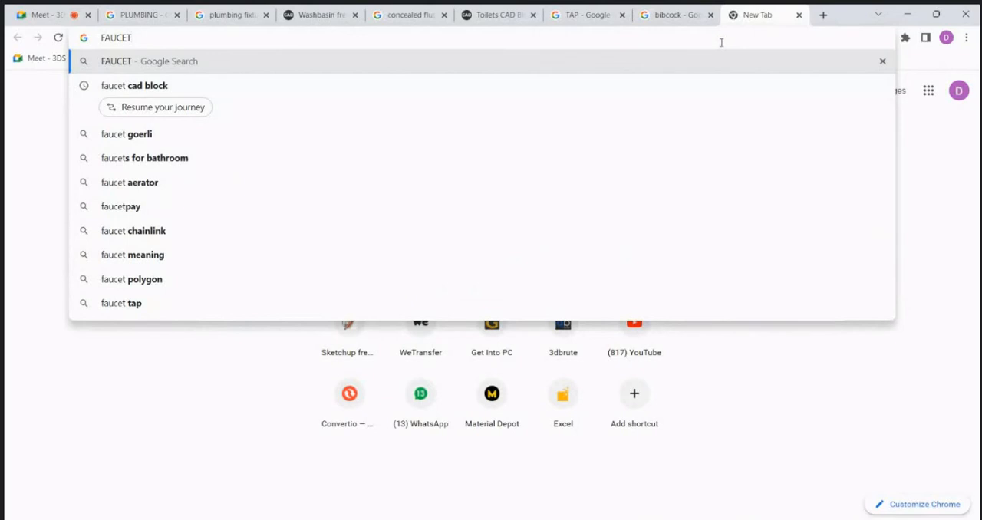
key("Return")
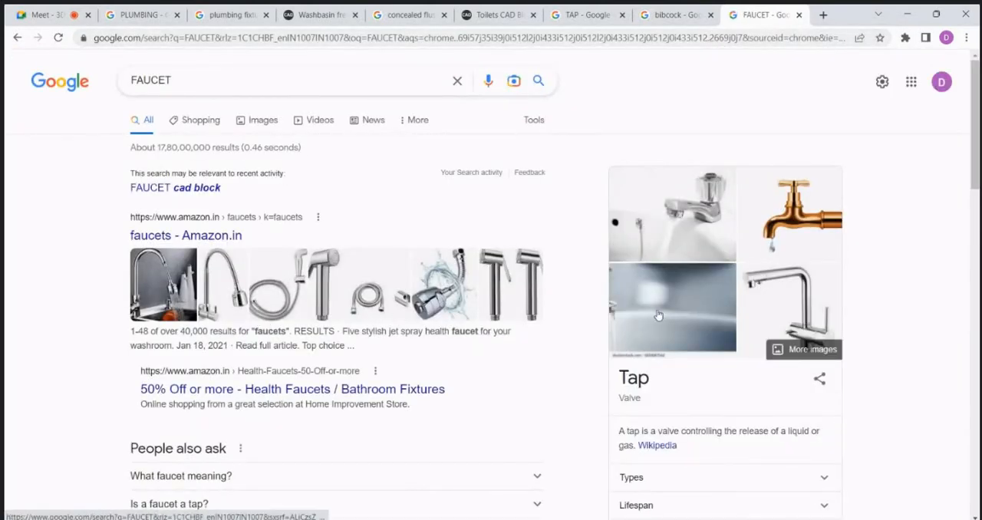
left_click(196, 128)
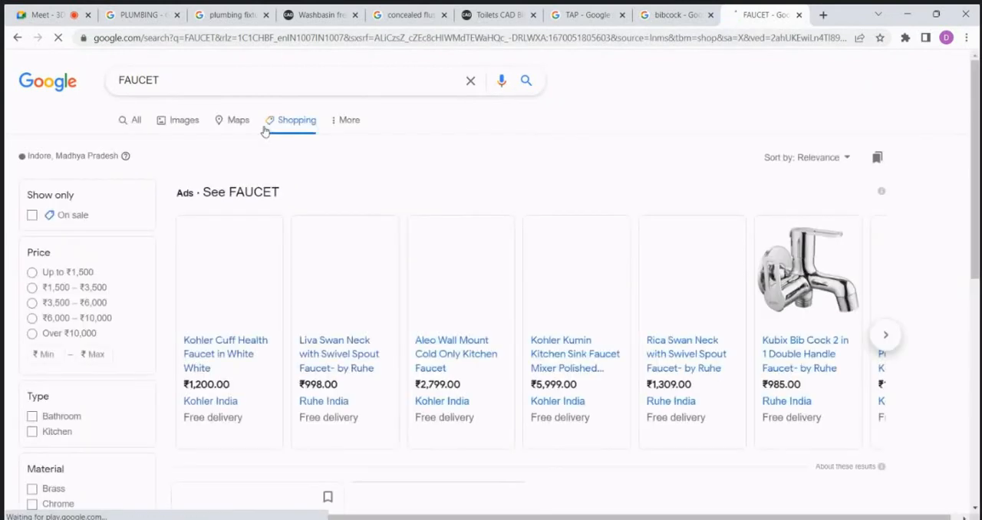
left_click(193, 132)
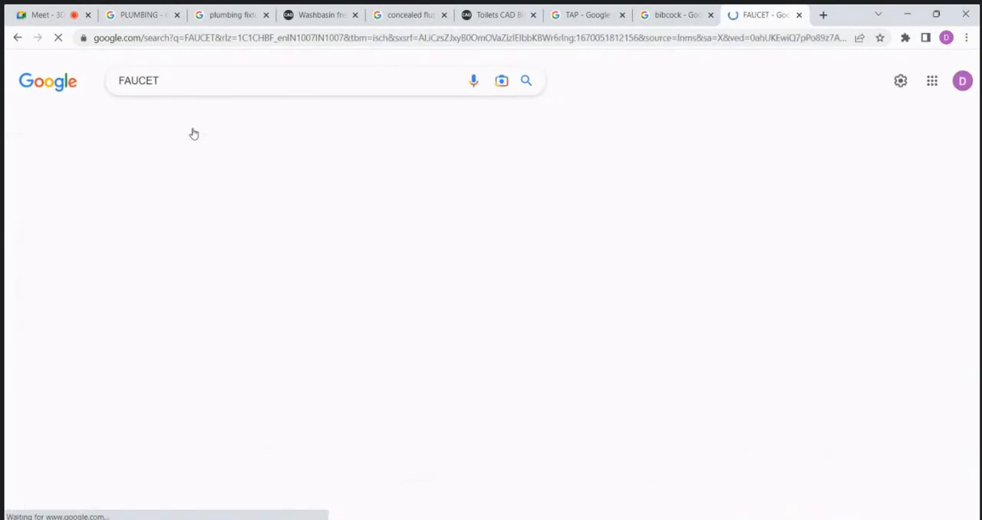
scroll(308, 135, "down", 1)
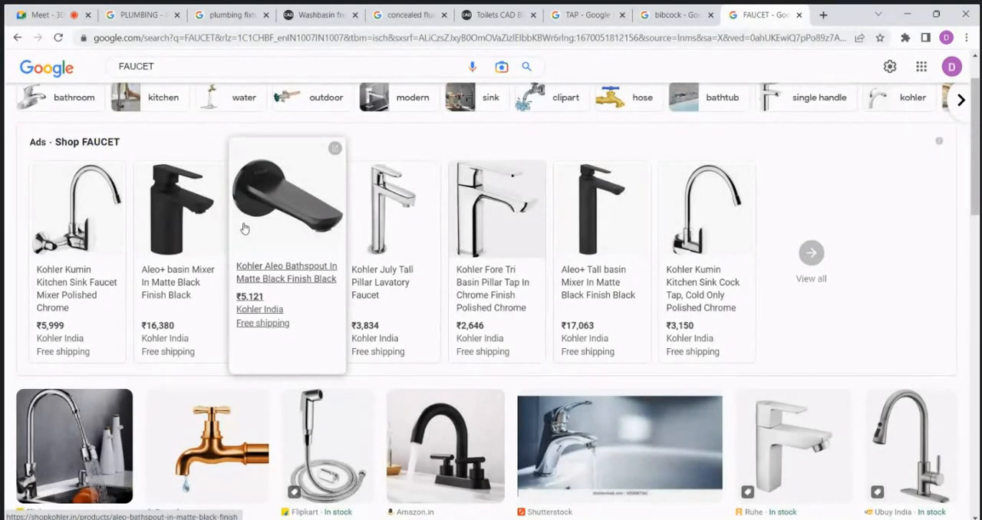
scroll(427, 216, "up", 1)
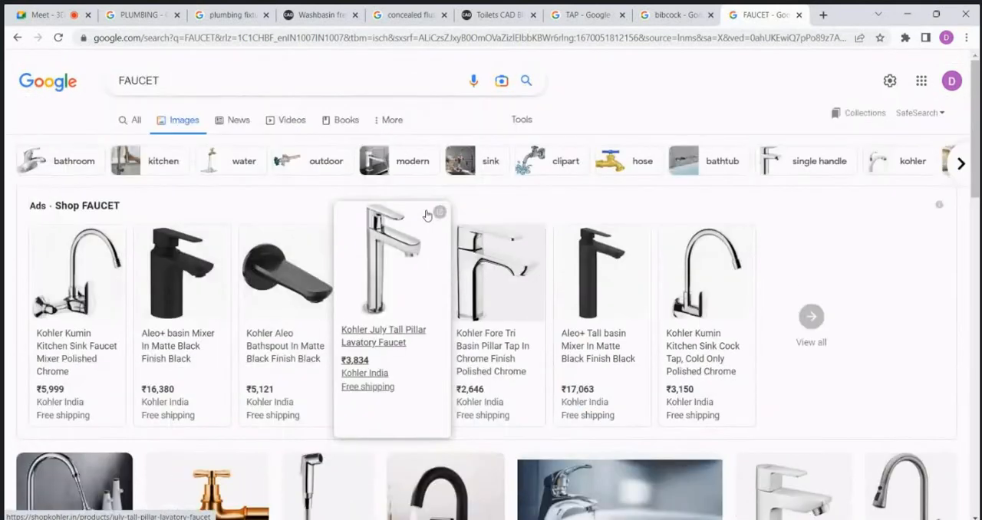
Step: Revisit the open bibcock and TAP search results to compare the tap references
left_click(908, 23)
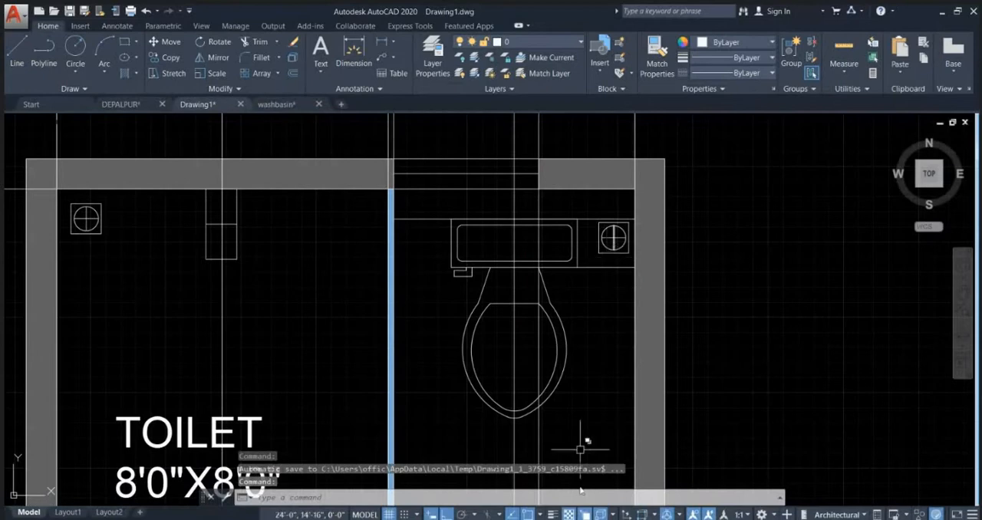
mouse_move(627, 504)
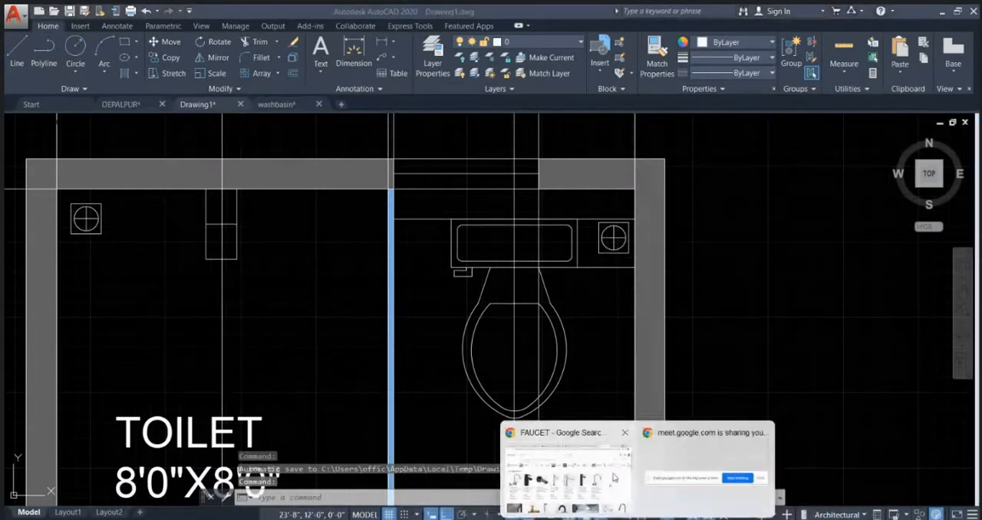
left_click(614, 478)
left_click(688, 17)
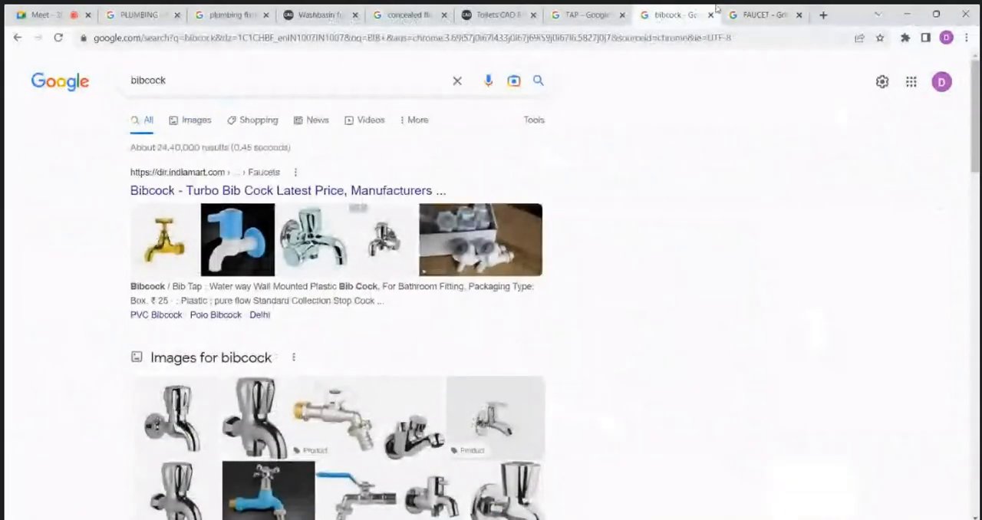
left_click(582, 17)
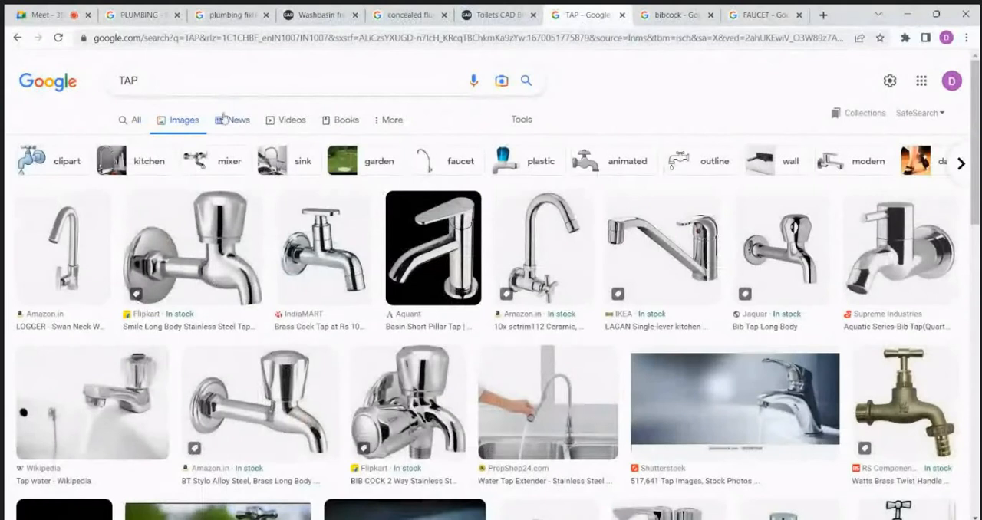
left_click(218, 83)
Step: Search cad-block.com for "TAP" from the open toilets block page
left_click(507, 11)
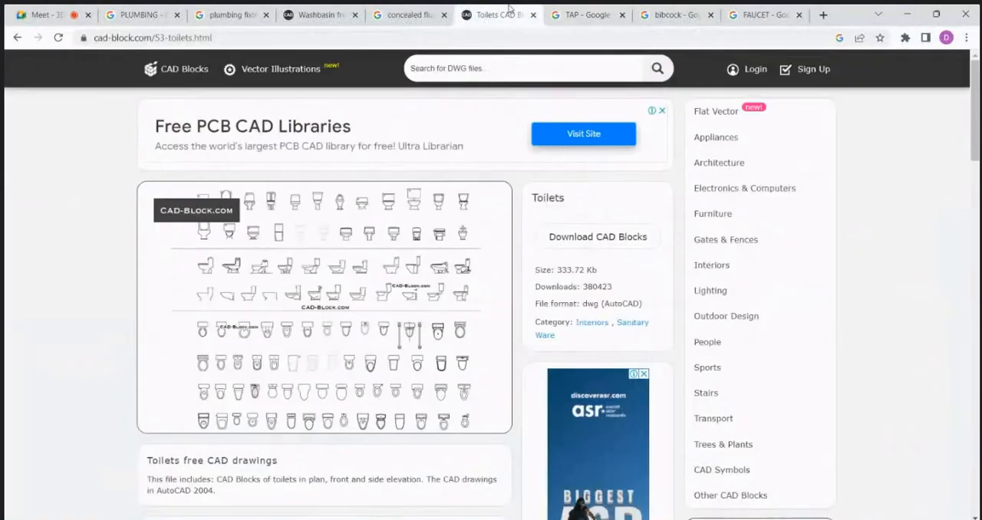
left_click(458, 67)
type("TAP")
key("Return")
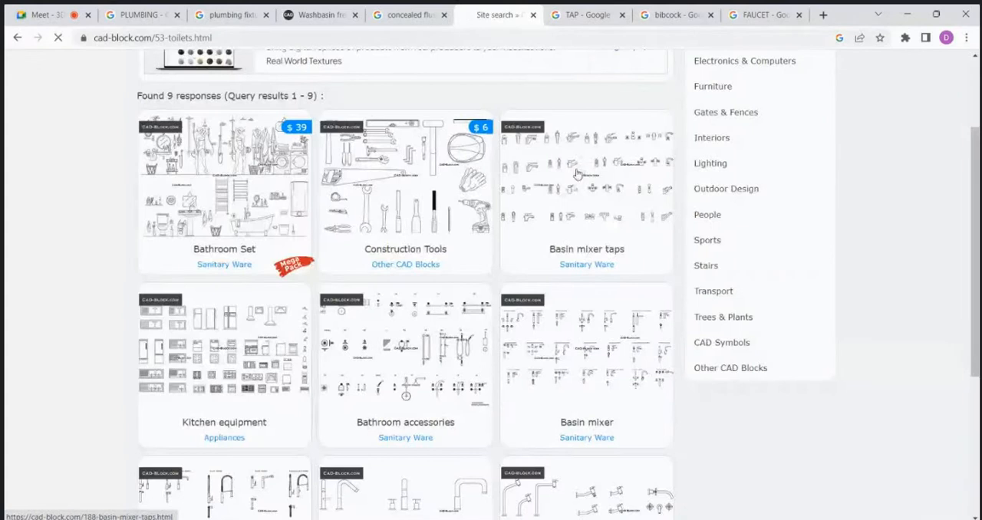
Step: Download the Basin mixer taps CAD blocks and open the downloaded DWG file in AutoCAD
left_click(576, 173)
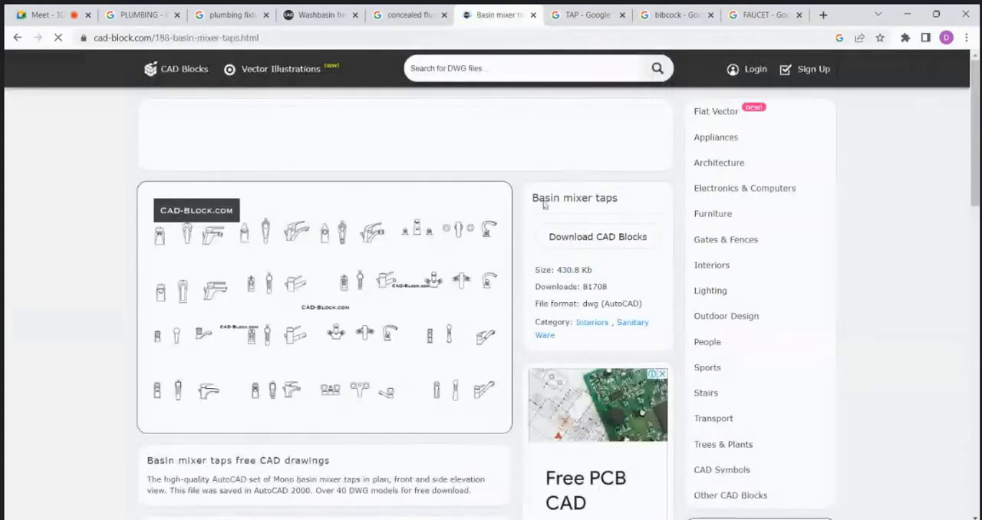
left_click(581, 237)
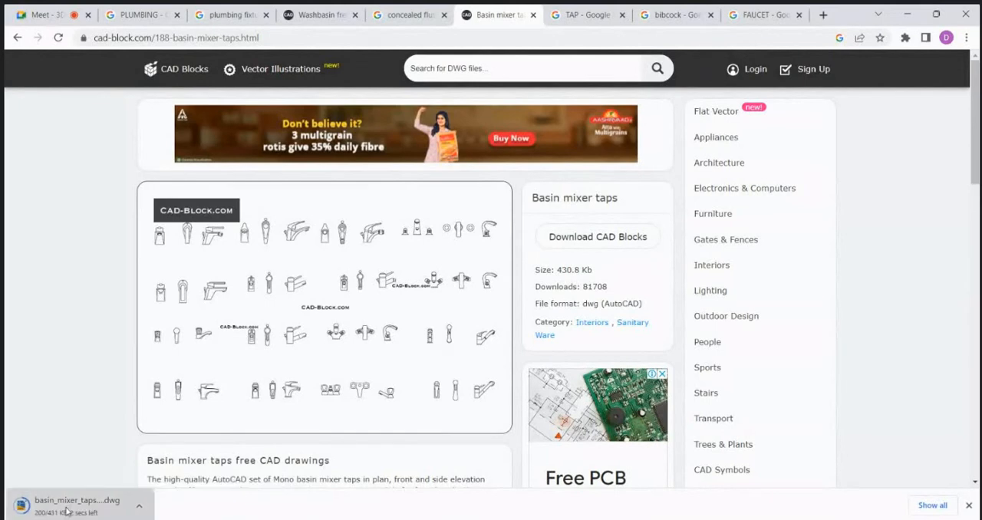
left_click(62, 507)
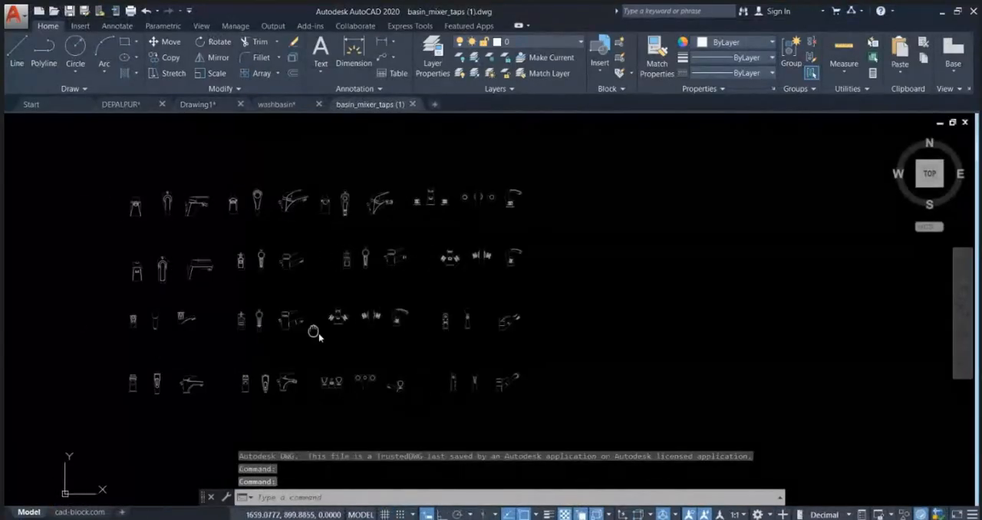
Step: Select all the mixer tap blocks in the drawing, assign them to layer 0 and clear the selection
scroll(322, 276, "up", 8)
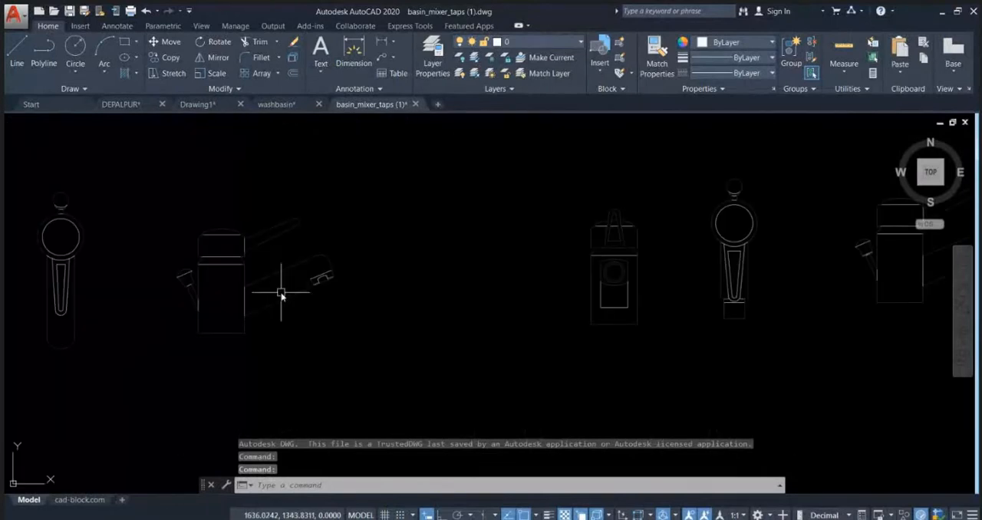
scroll(409, 233, "down", 8)
left_click(575, 330)
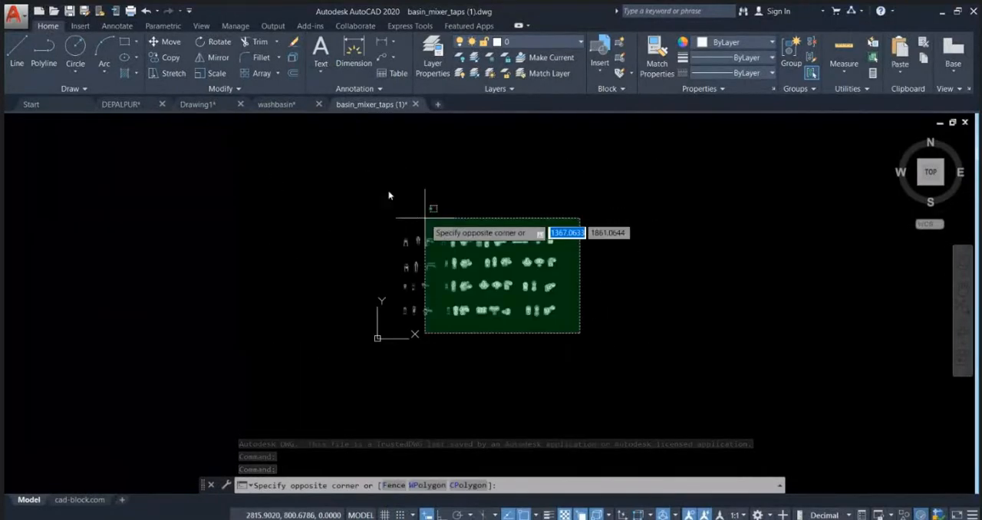
left_click(414, 183)
left_click(560, 40)
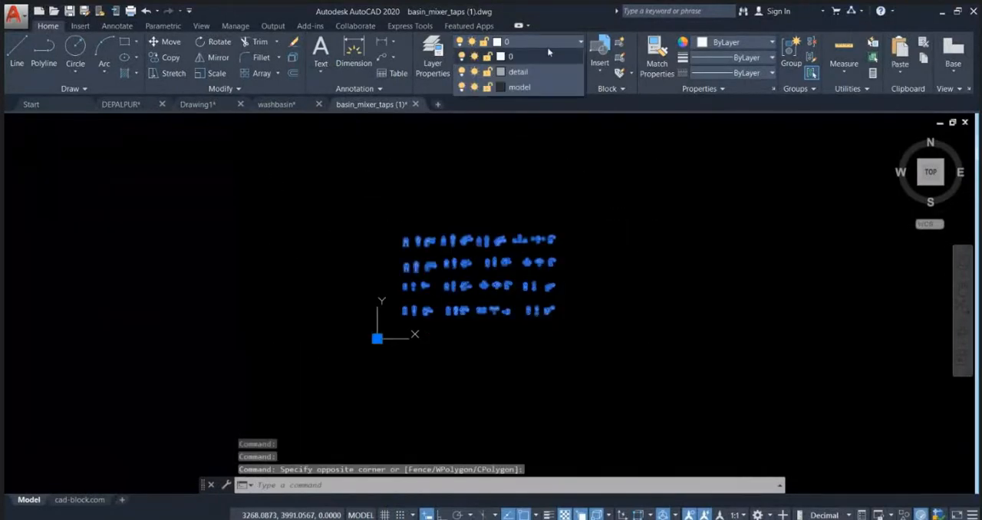
left_click(533, 59)
scroll(495, 259, "up", 6)
key("Escape")
scroll(601, 265, "up", 10)
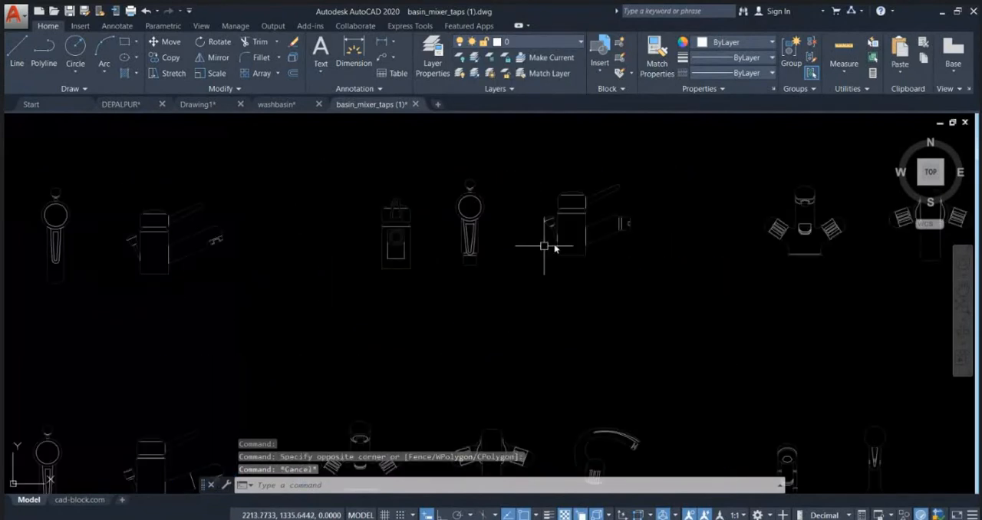
scroll(602, 270, "down", 15)
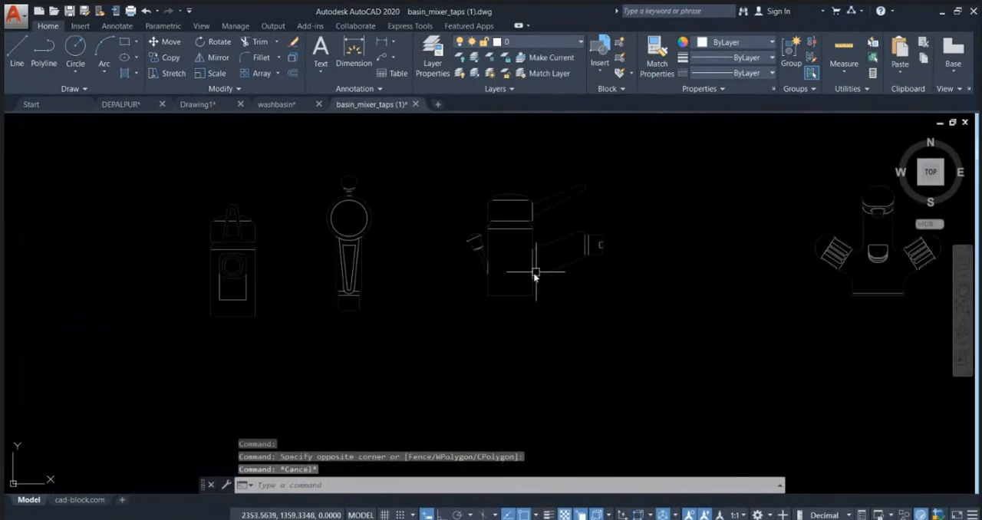
left_click(610, 288)
left_click(444, 161)
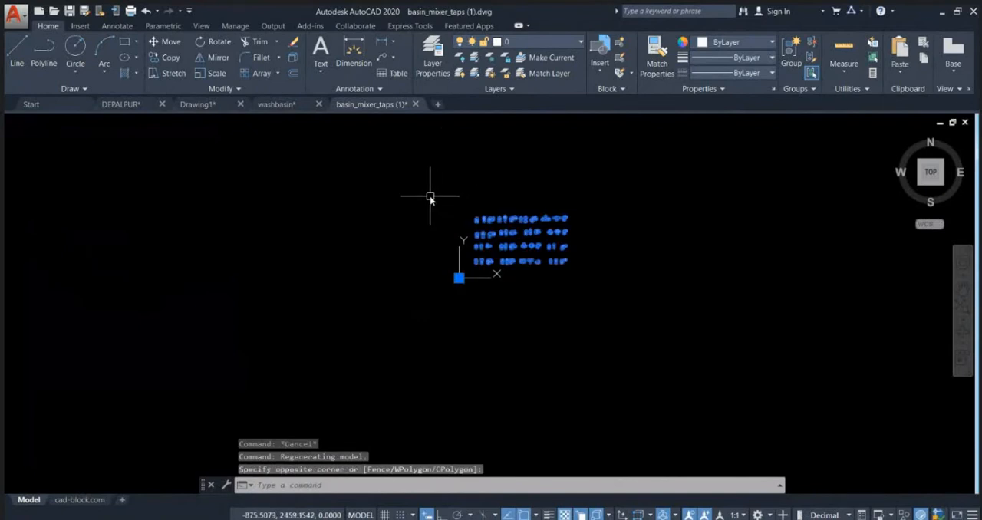
scroll(527, 246, "up", 10)
key("Escape")
key("Escape")
middle_click_drag(517, 193, 606, 271)
scroll(607, 272, "down", 3)
scroll(612, 287, "up", 6)
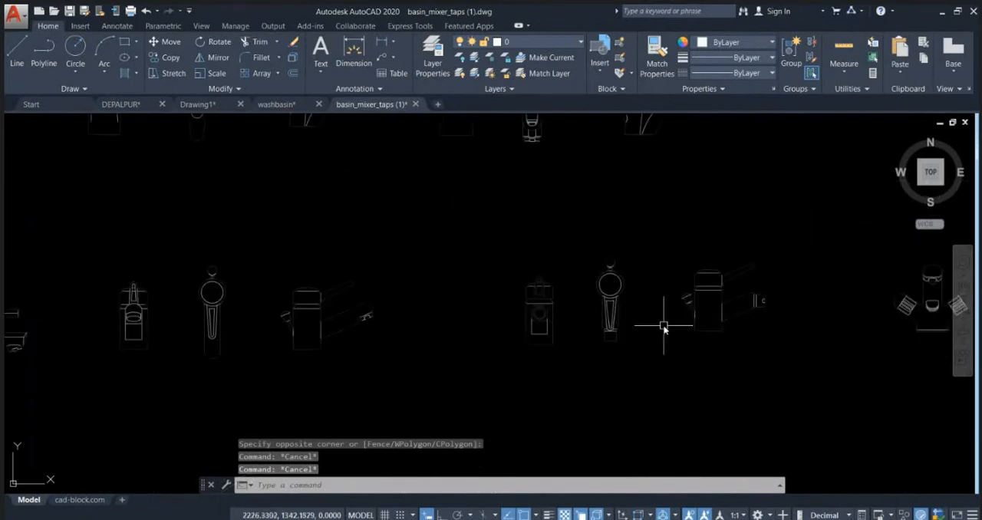
Step: Copy the front, top and side views of one single-lever mixer tap set to the clipboard
scroll(663, 328, "up", 3)
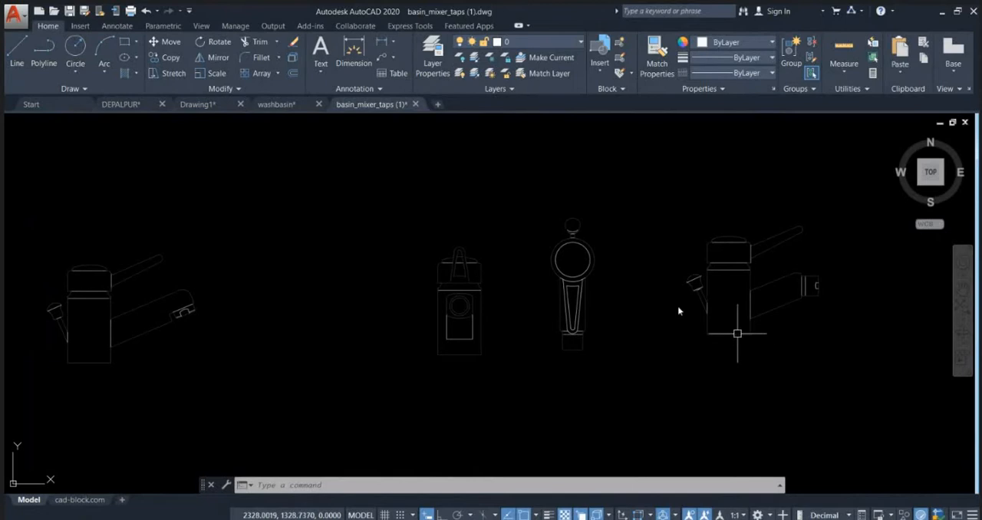
scroll(678, 311, "up", 5)
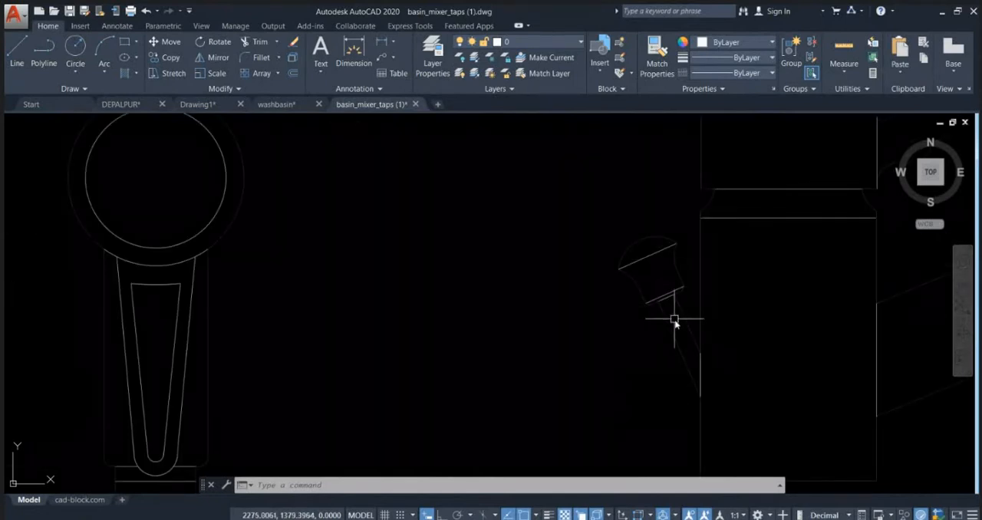
scroll(674, 321, "down", 6)
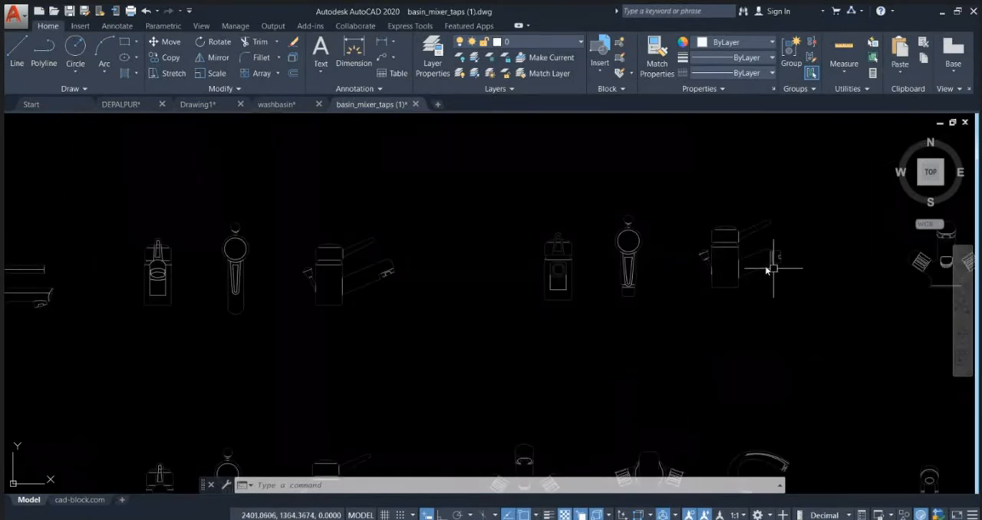
scroll(626, 226, "up", 3)
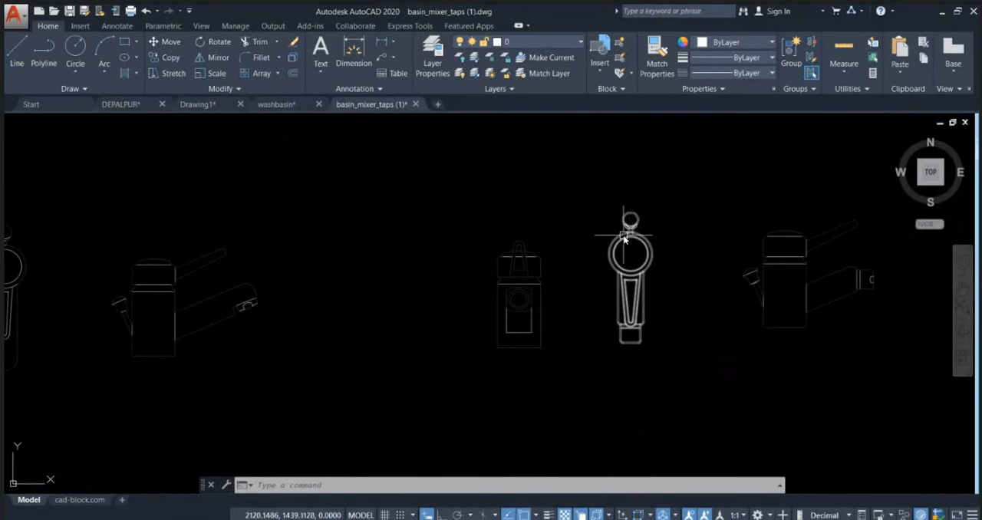
scroll(629, 227, "down", 4)
left_click(746, 305)
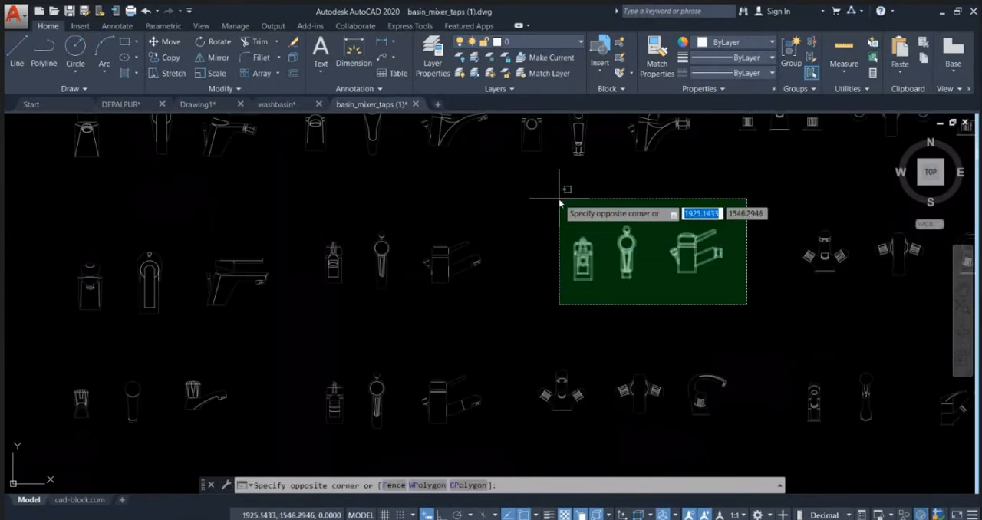
left_click(559, 200)
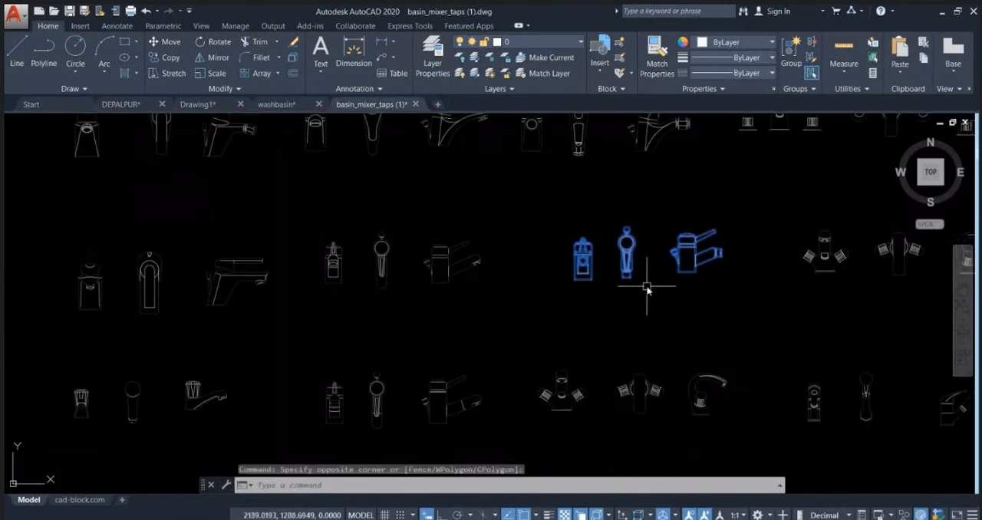
Step: Paste the three copied tap views into Drawing1, in the empty space east of the toilet plan
left_click(208, 104)
key("ctrl+v")
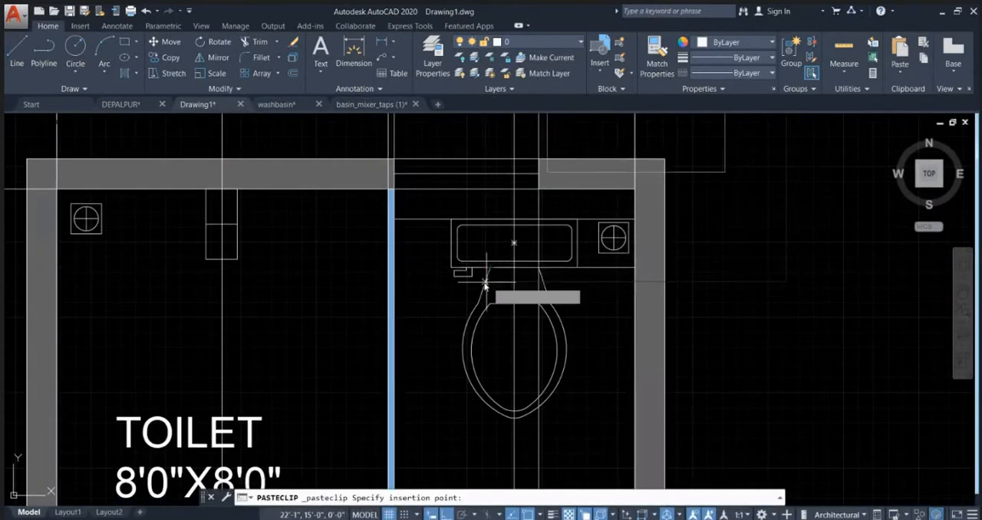
scroll(483, 267, "down", 5)
scroll(499, 299, "down", 4)
scroll(529, 296, "up", 2)
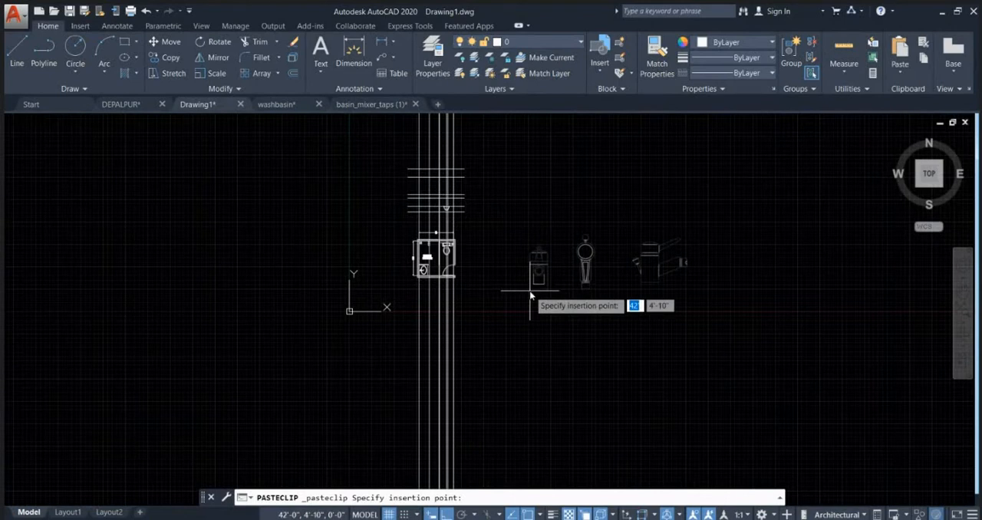
left_click(531, 282)
key("Escape")
Step: Examine the size of the pasted tap views against the fixtures in the toilet plan
scroll(582, 295, "up", 3)
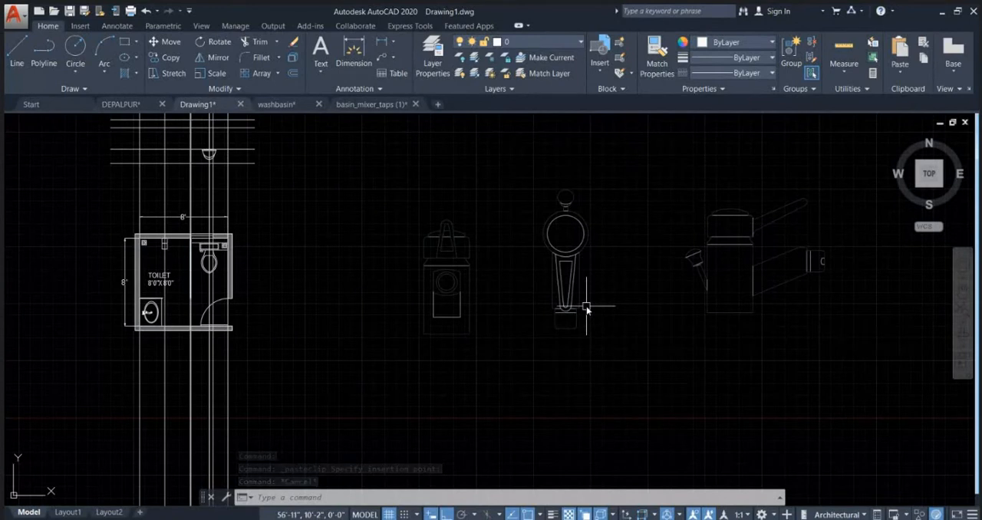
scroll(224, 254, "up", 5)
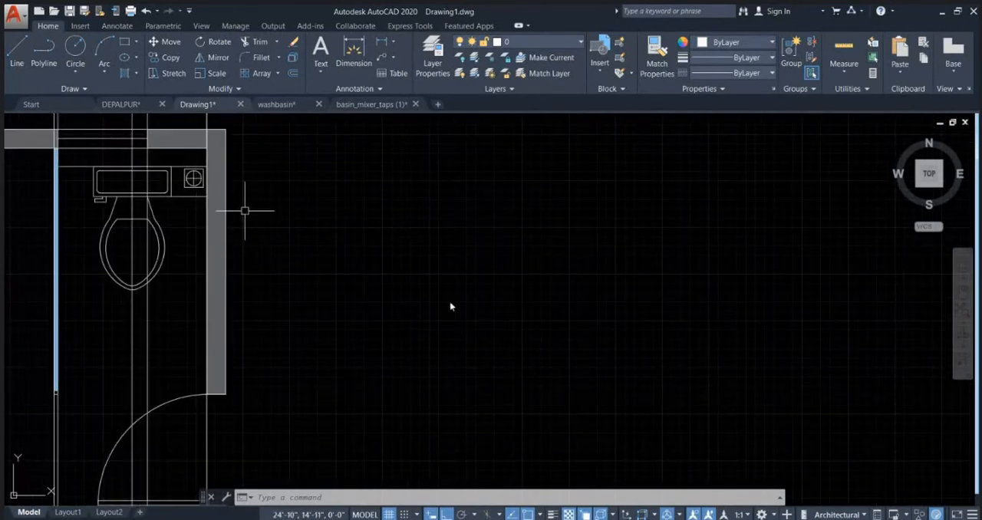
scroll(414, 299, "down", 10)
scroll(619, 265, "up", 4)
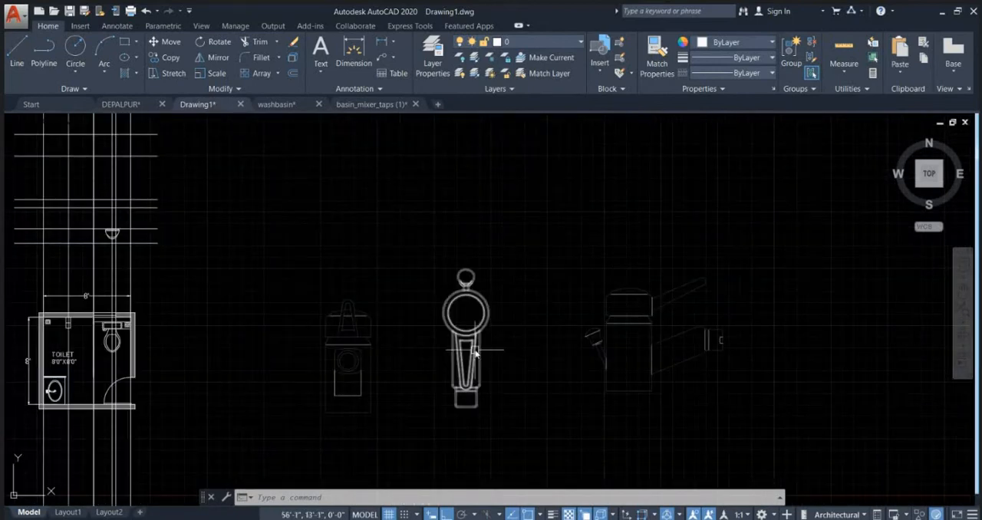
middle_click_drag(476, 353, 756, 336)
scroll(432, 318, "up", 4)
scroll(399, 322, "down", 4)
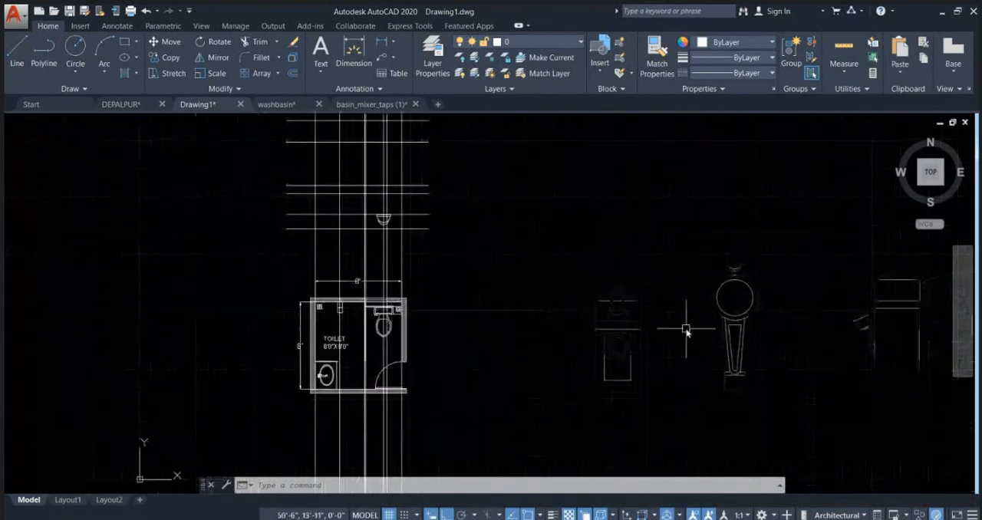
middle_click_drag(686, 329, 549, 310)
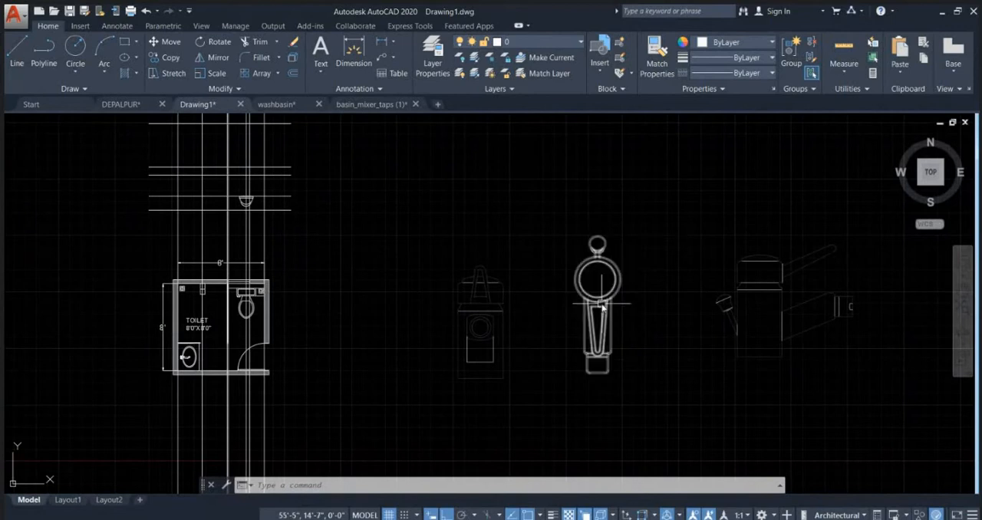
Step: Rotate the tap's top view 90° clockwise about the centre of its round body so the spout faces west
left_click(637, 390)
left_click(569, 223)
left_click(657, 340)
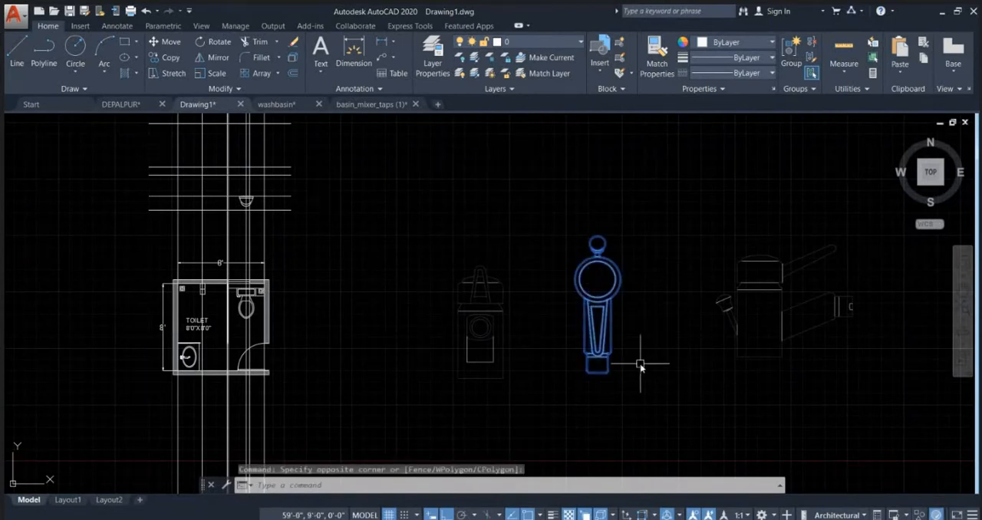
type("ro")
key("Return")
left_click(598, 279)
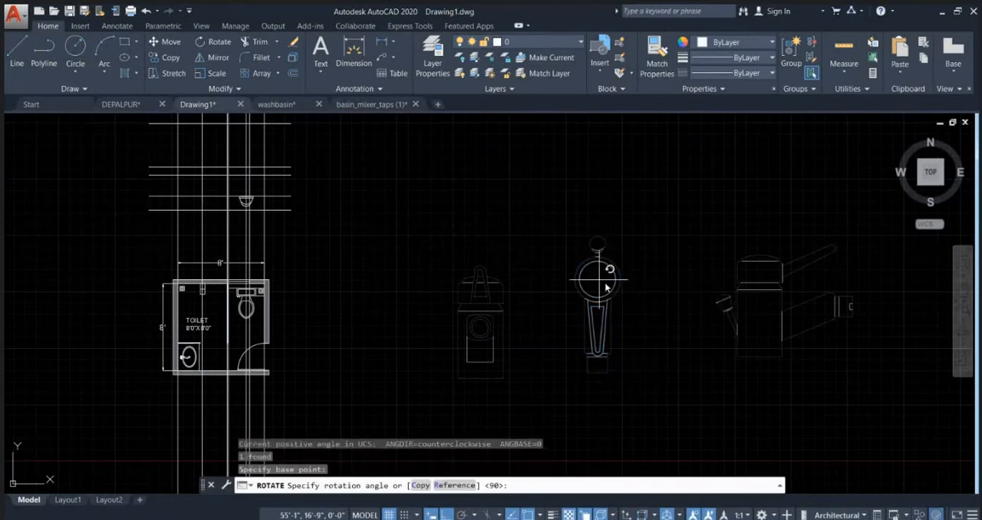
Step: Explode the rotated tap block and delete the small round knob with its connector from the body
scroll(634, 287, "up", 8)
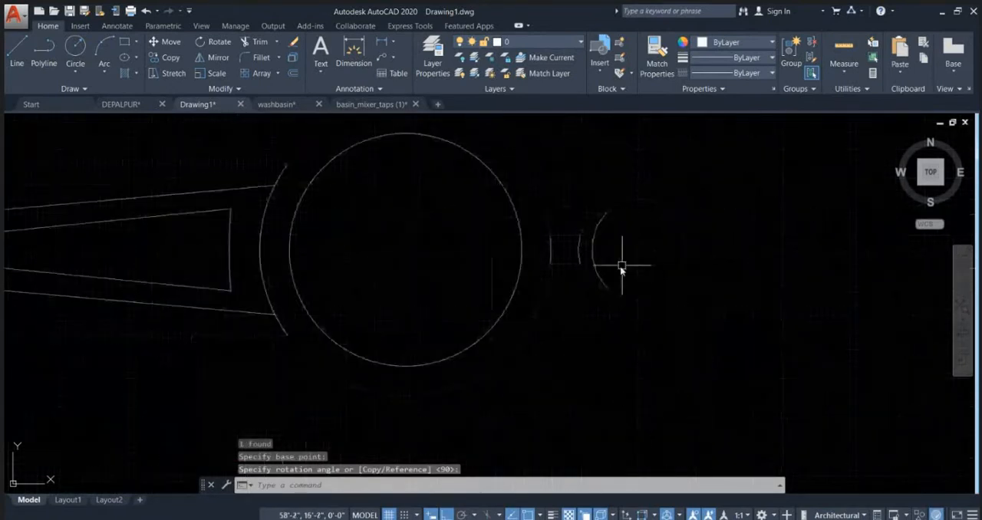
left_click(601, 273)
scroll(618, 299, "down", 4)
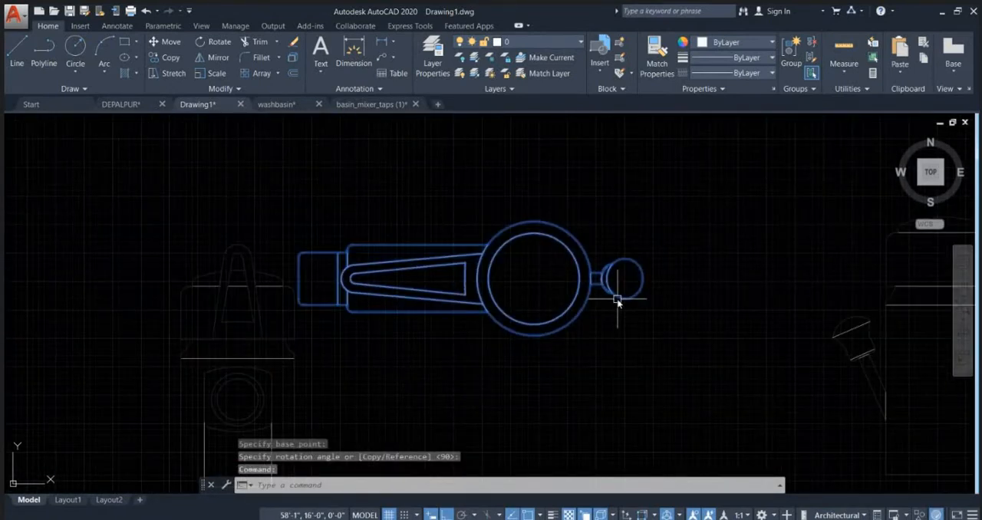
type("x")
key("Return")
left_click(666, 340)
left_click(603, 216)
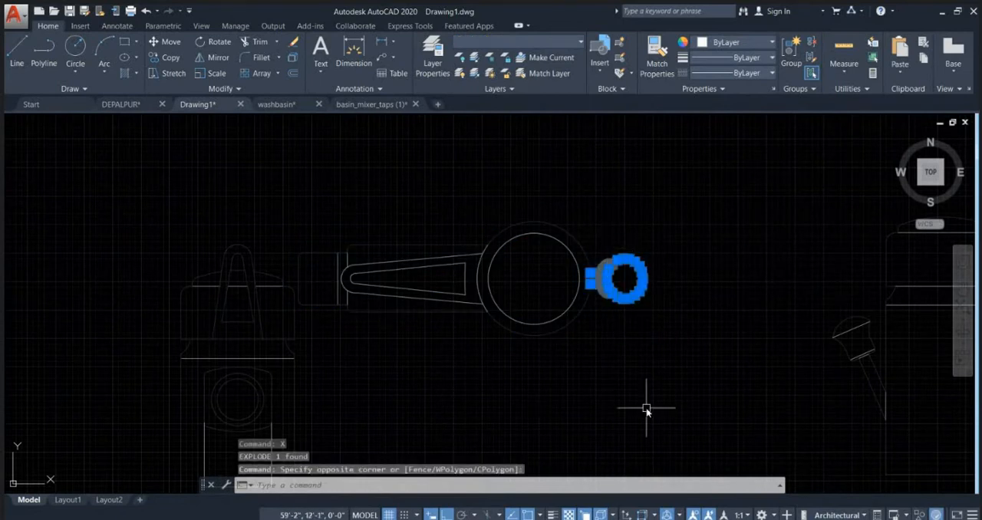
key("Delete")
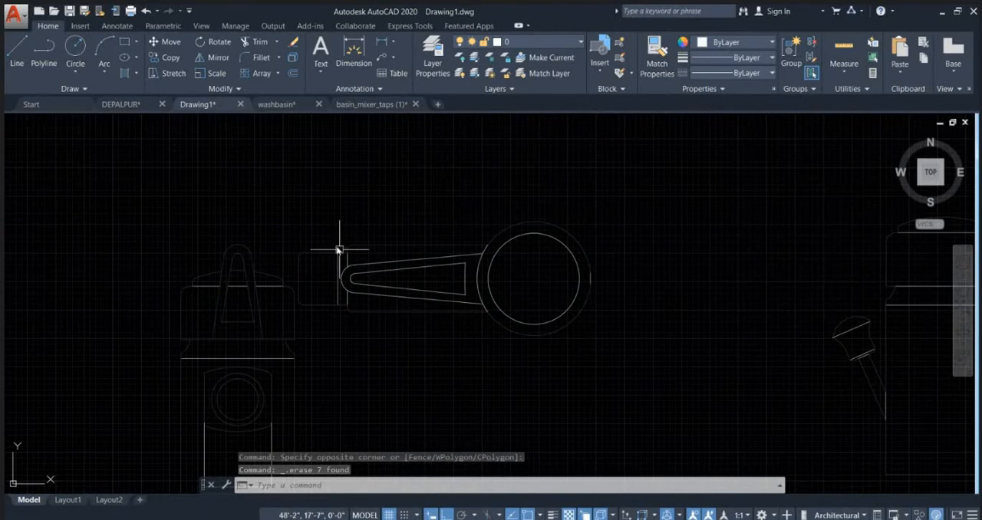
Step: Move all the remaining objects of the tap's top view up, above the front view
left_click(291, 214)
left_click(642, 362)
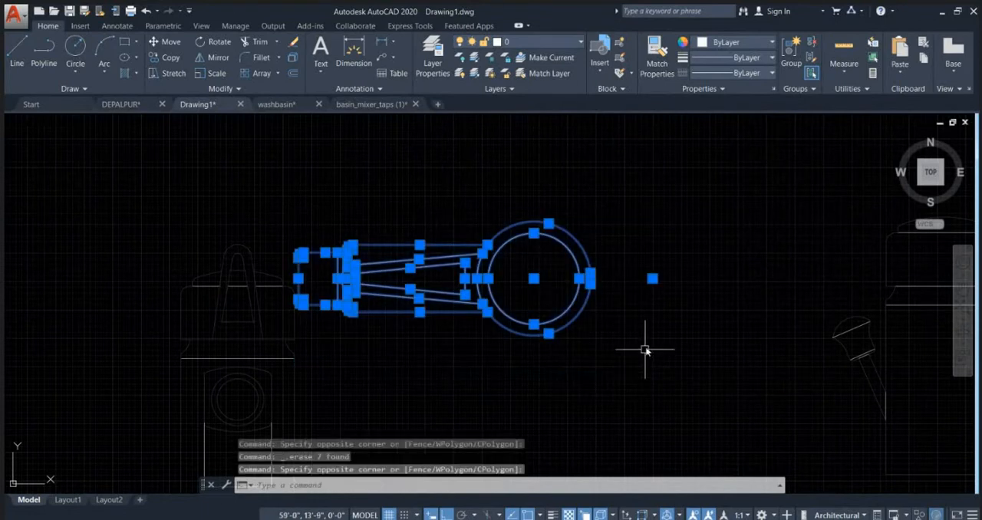
scroll(646, 344, "down", 2)
type("m")
key("Return")
left_click(647, 345)
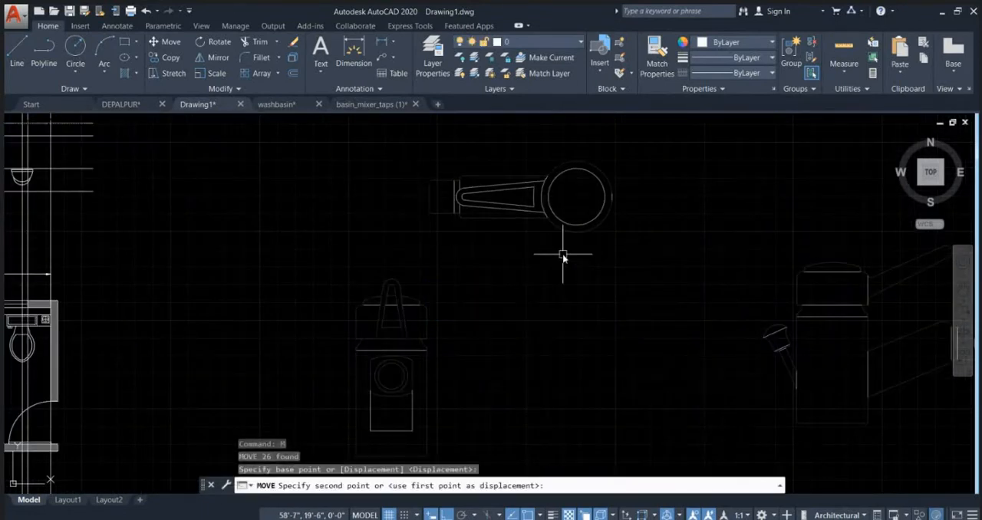
left_click(566, 256)
key("Escape")
Step: Combine all the separate objects of the tap's top view into one unnamed group
middle_click_drag(410, 238, 655, 302)
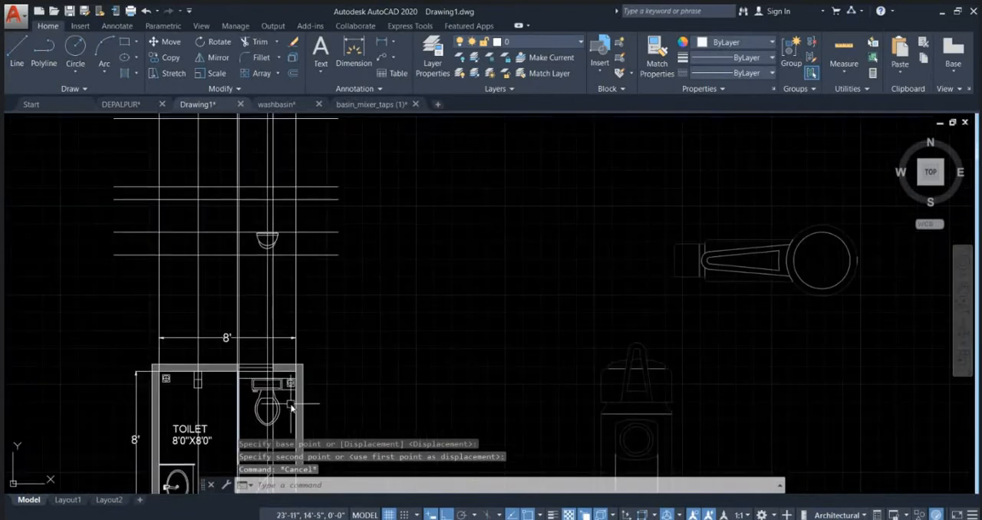
left_click(754, 280)
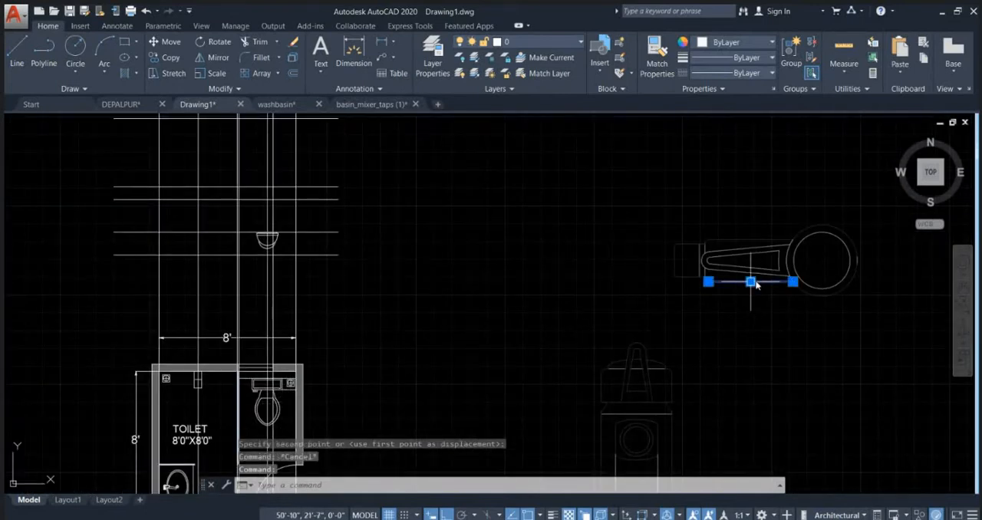
key("Escape")
left_click(887, 316)
left_click(579, 239)
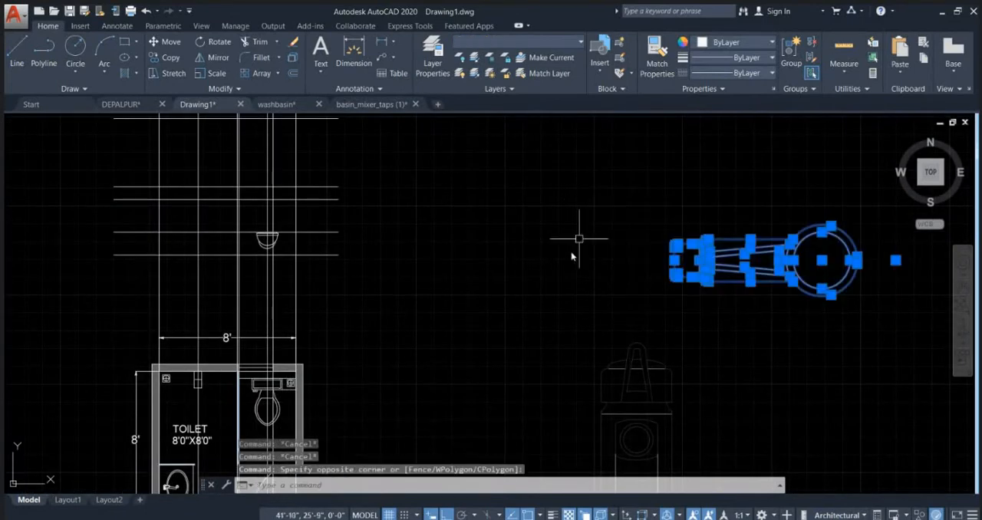
key("Return")
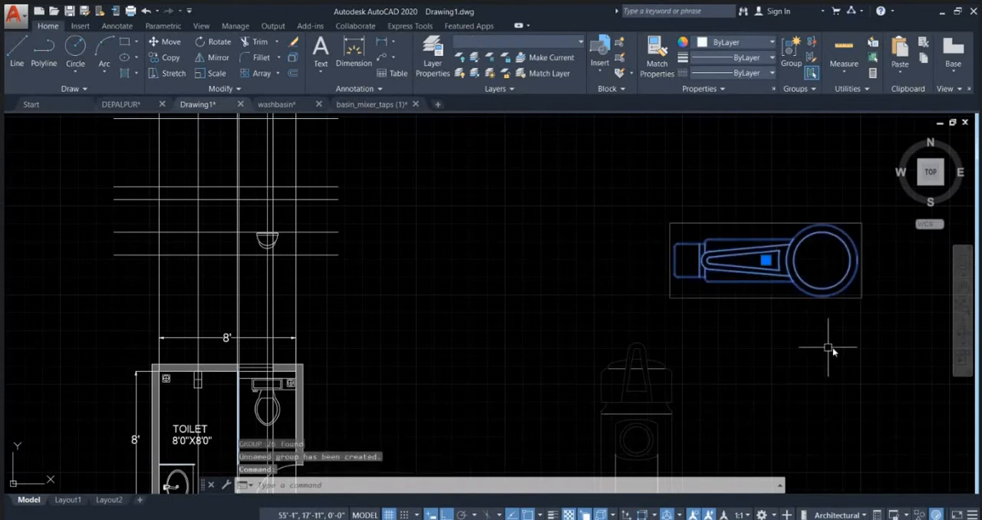
Step: Move the grouped tap by its circle centre to beside the horizontal construction lines above the toilet plan
left_click(821, 260)
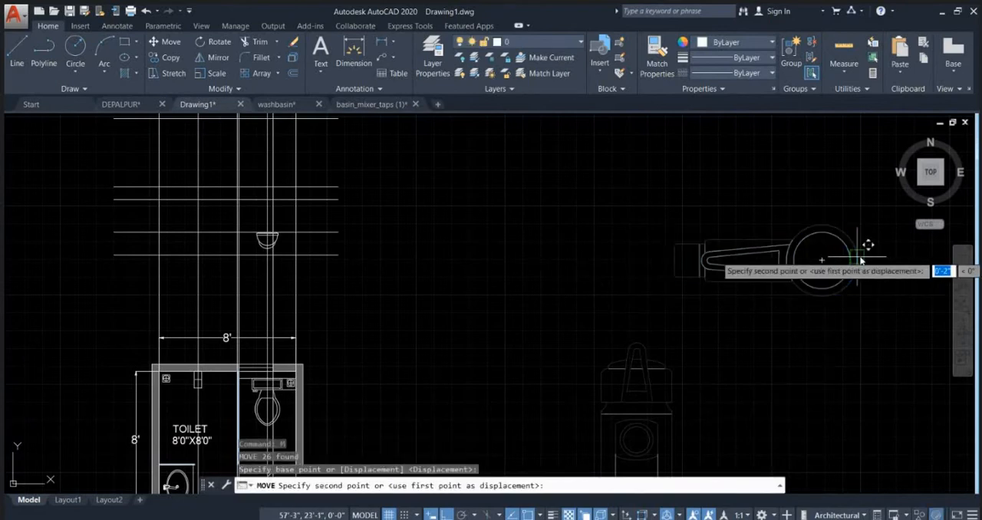
middle_click_drag(370, 321, 517, 230)
left_click(613, 223)
key("Escape")
Step: Move the short line below the floor drain beside the WC cistern straight down by 4 inches
scroll(429, 303, "up", 6)
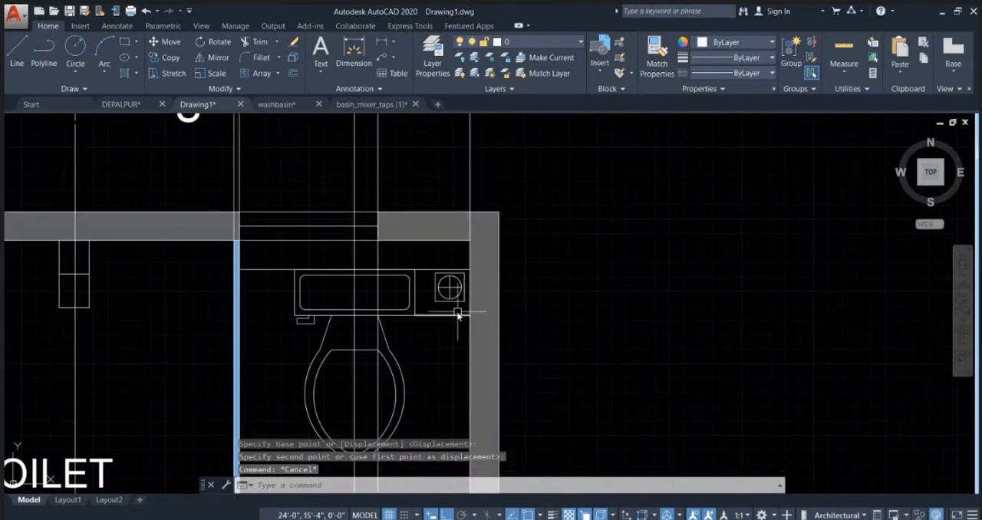
left_click(456, 316)
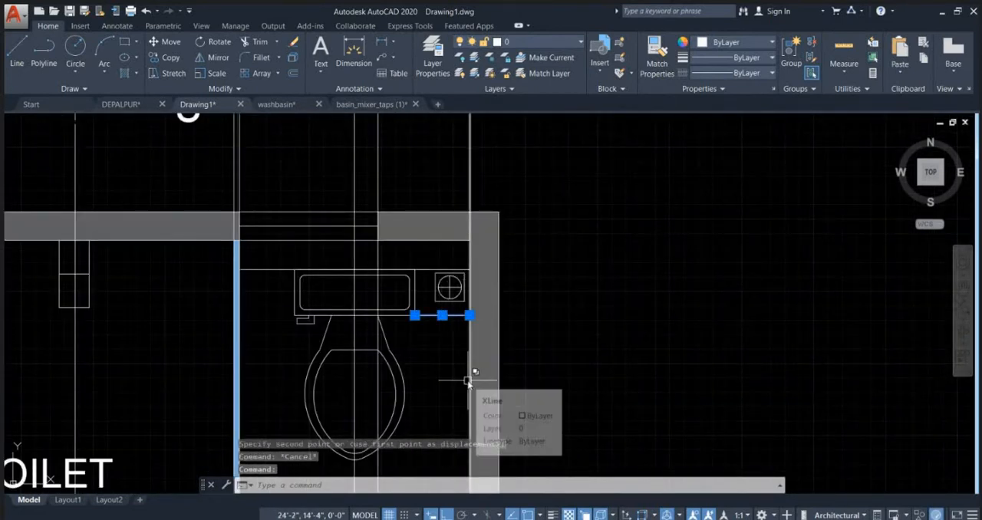
type("m")
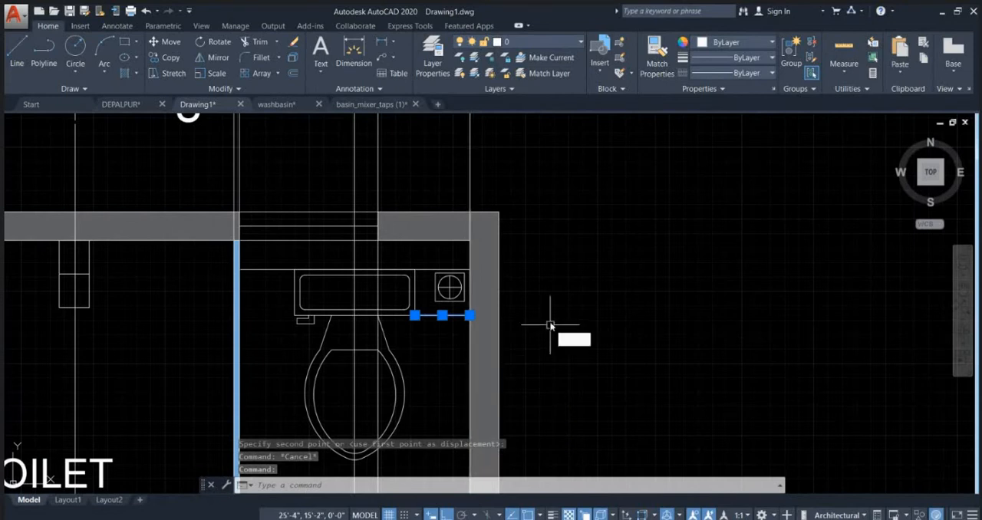
key("Return")
left_click(554, 323)
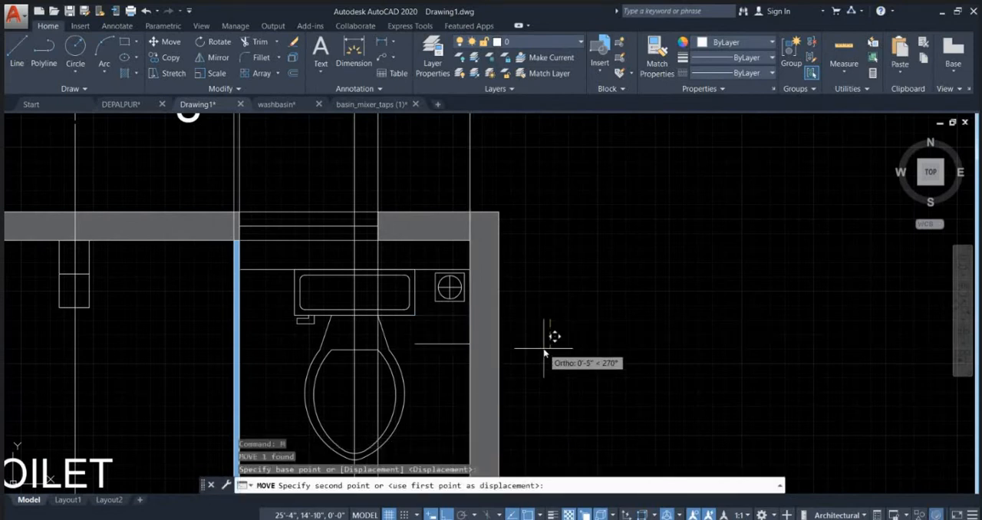
type("4")
key("Return")
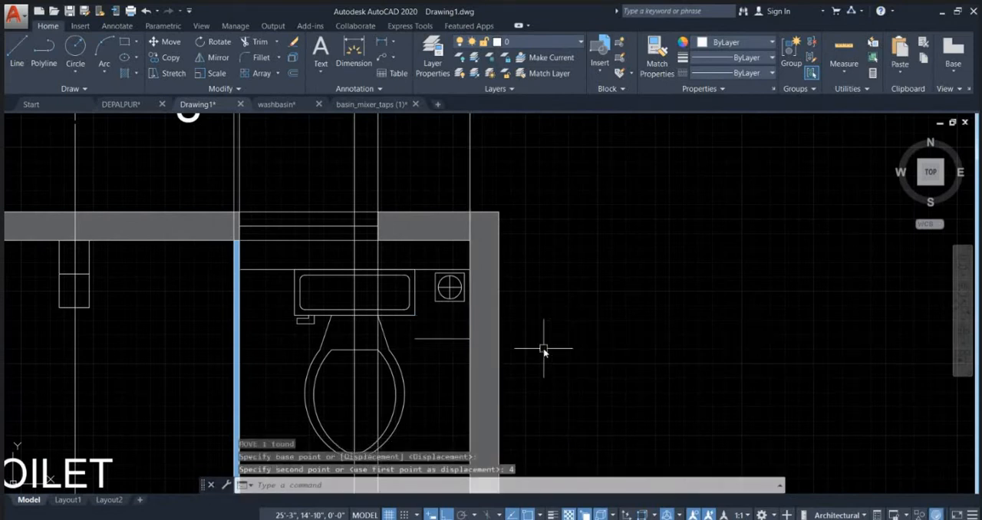
key("Escape")
scroll(460, 315, "down", 5)
middle_click_drag(674, 251, 604, 300)
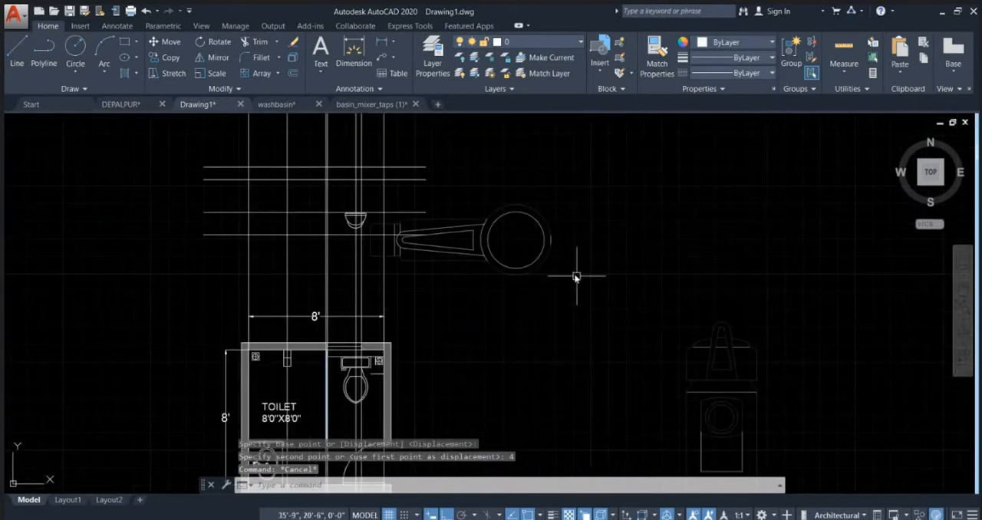
left_click(730, 277)
left_click(498, 205)
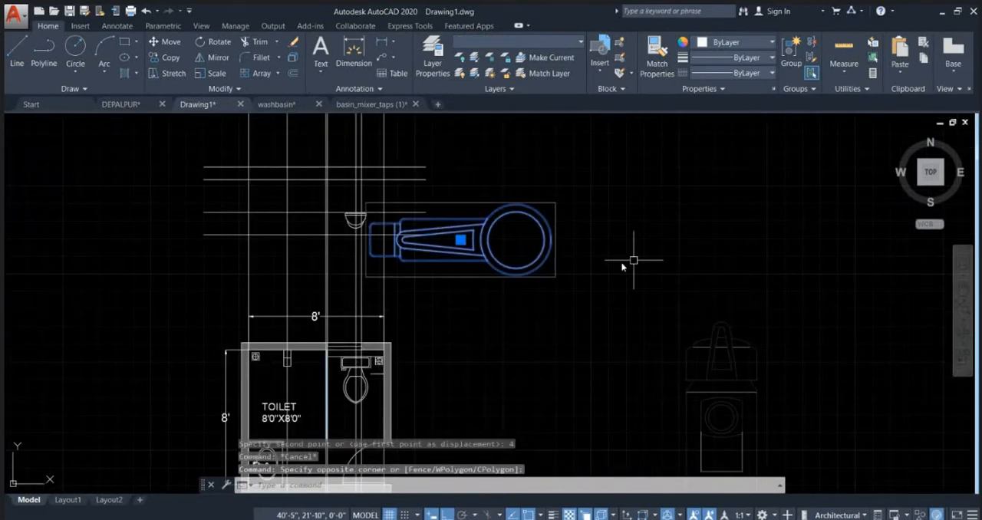
middle_click_drag(416, 393, 544, 269)
key("Escape")
key("Escape")
scroll(509, 266, "up", 5)
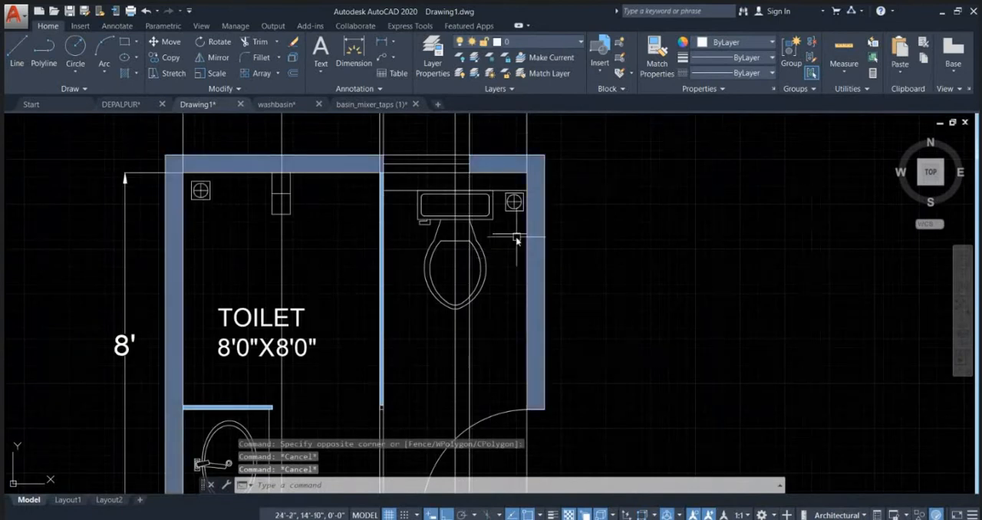
scroll(517, 240, "down", 5)
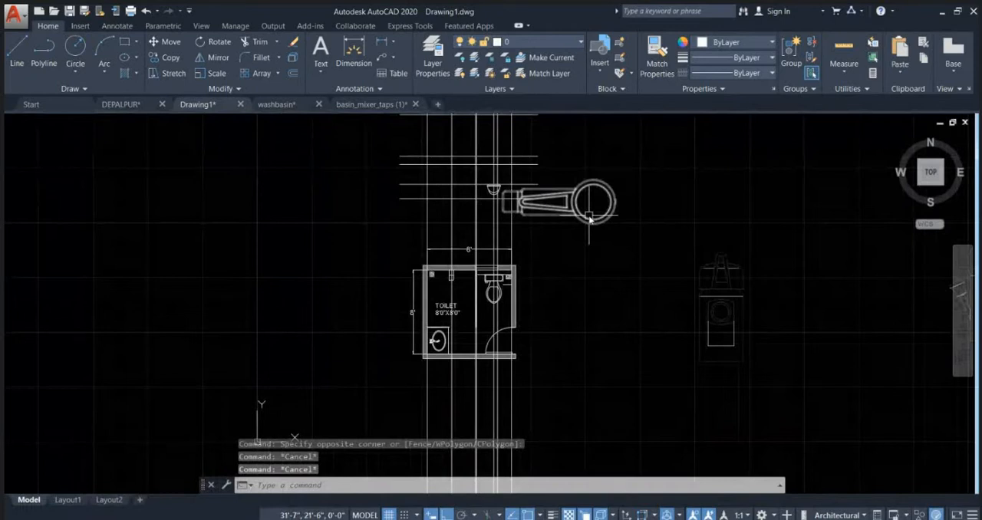
scroll(511, 284, "up", 5)
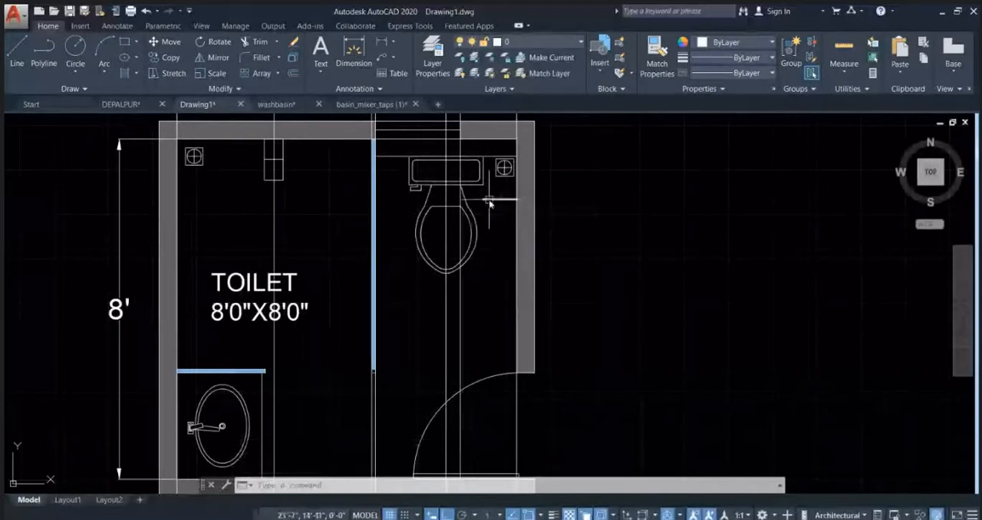
scroll(492, 198, "up", 2)
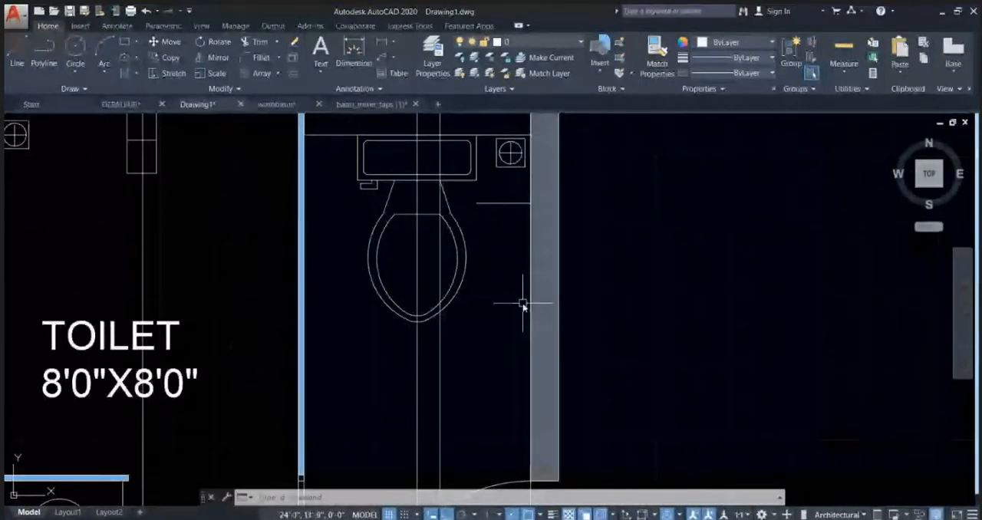
middle_click_drag(523, 303, 512, 321)
type("O")
key("Return")
type("24")
key("Return")
left_click(483, 153)
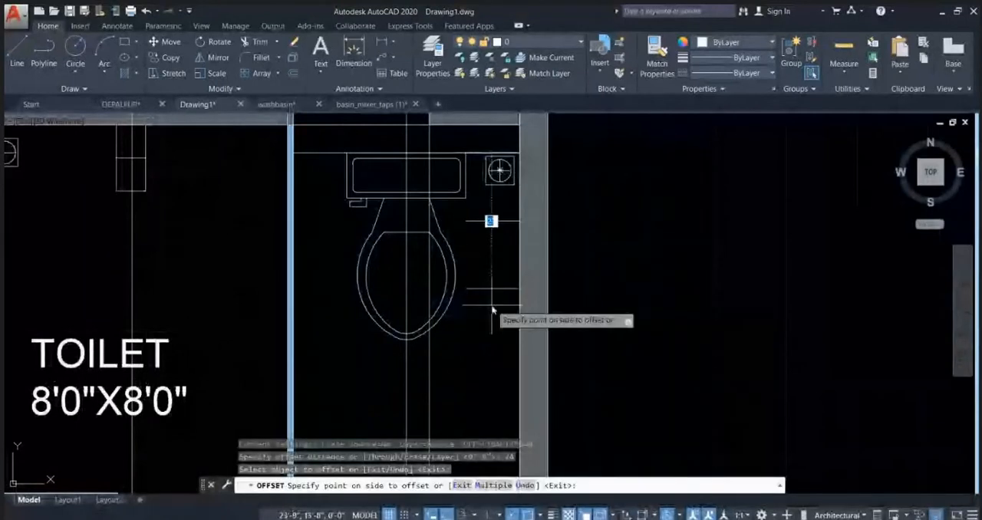
key("Escape")
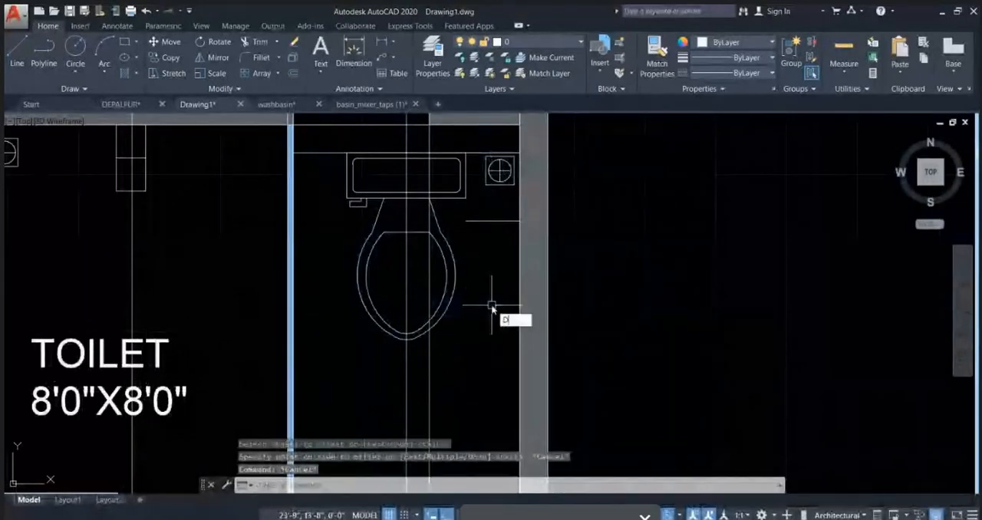
Step: Measure the distance from the WC bowl's front edge to the horizontal line behind its cistern
key("Return")
type("dist")
key("Return")
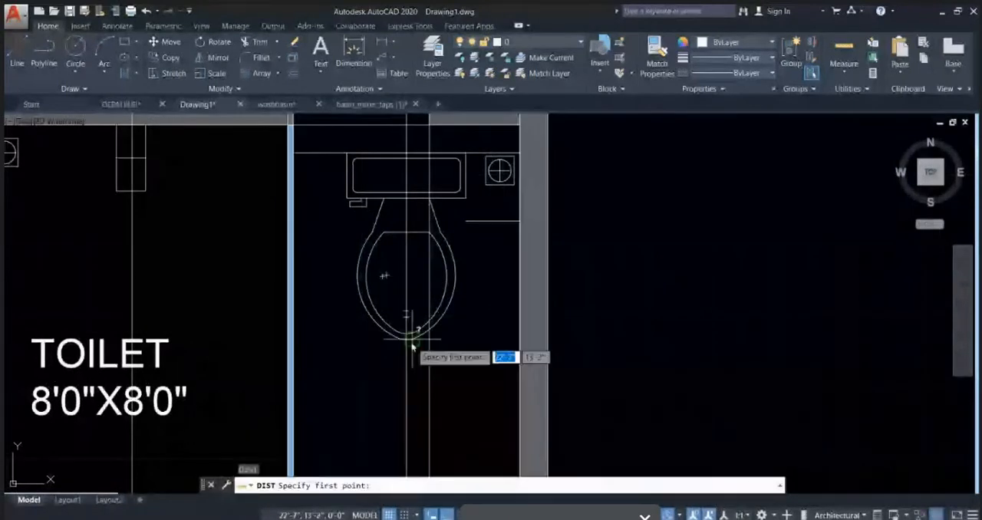
left_click(406, 337)
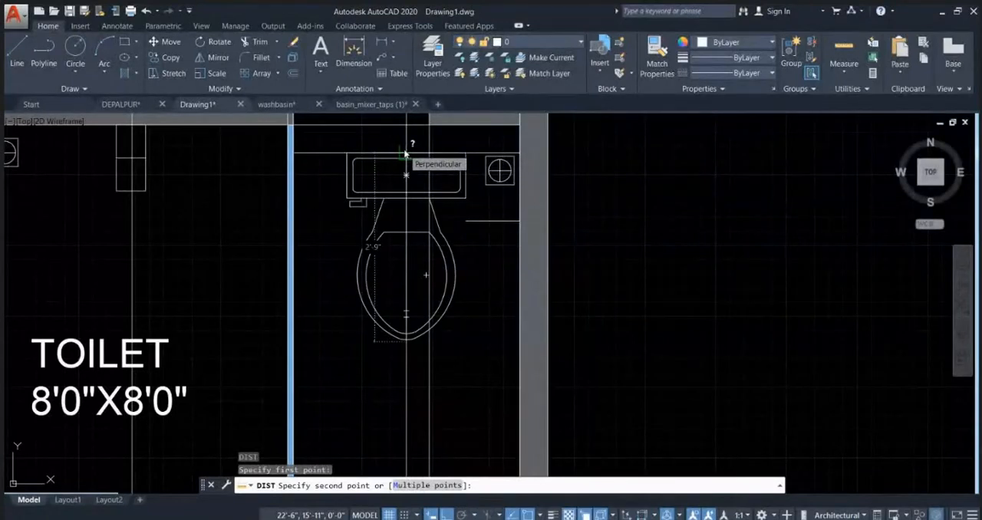
key("Escape")
scroll(405, 285, "down", 4)
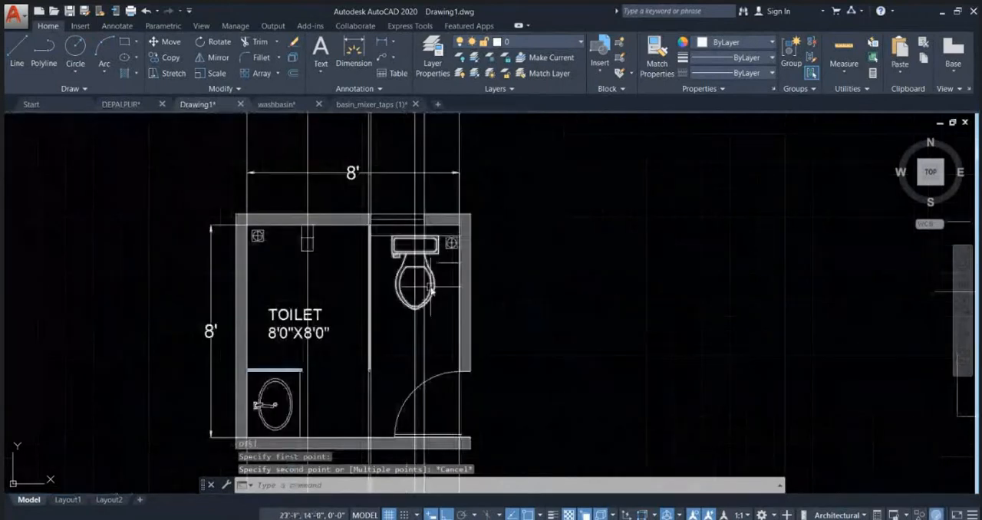
Step: Move the WC block horizontally out of the toilet plan into the empty space east of the outer wall
left_click(449, 304)
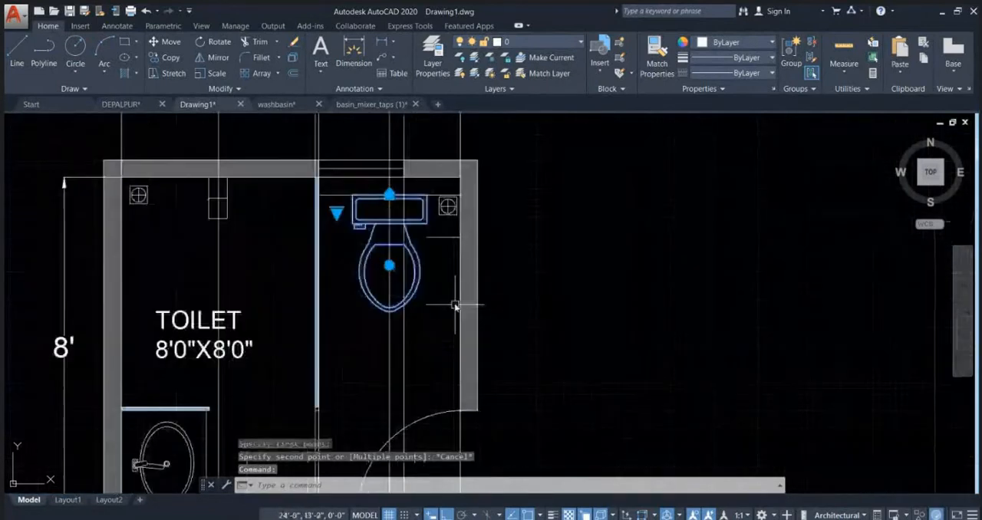
scroll(456, 302, "up", 5)
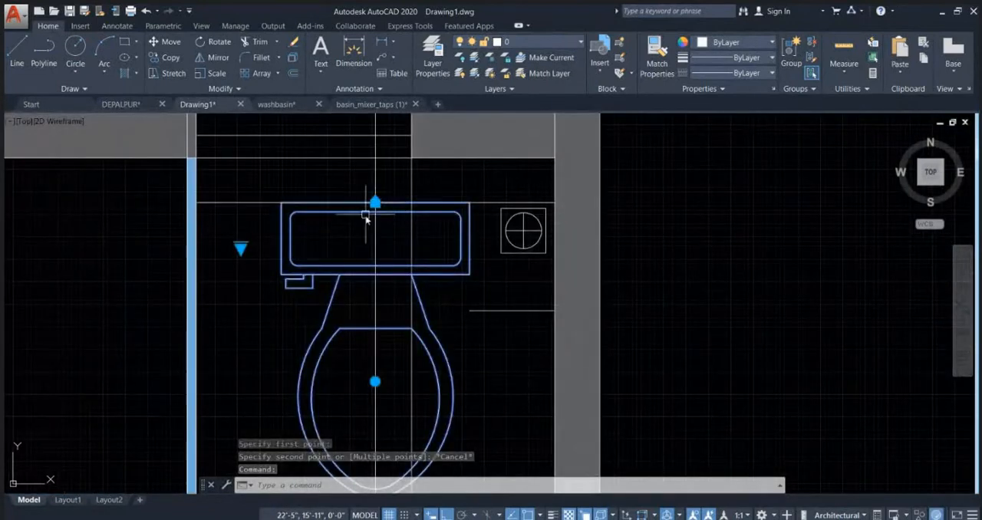
scroll(373, 239, "down", 4)
type("m")
key("Return")
left_click(459, 322)
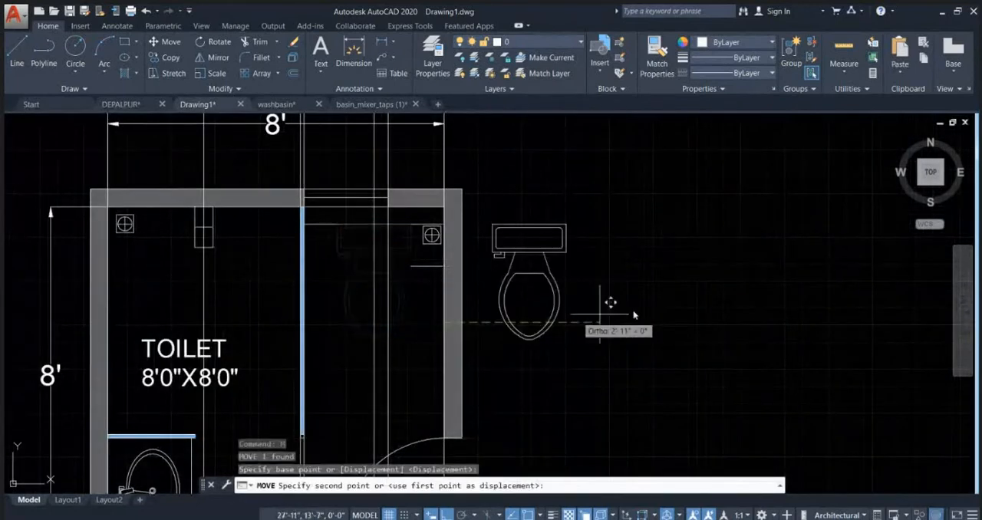
left_click(710, 309)
key("Escape")
key("Escape")
key("Escape")
scroll(603, 237, "up", 3)
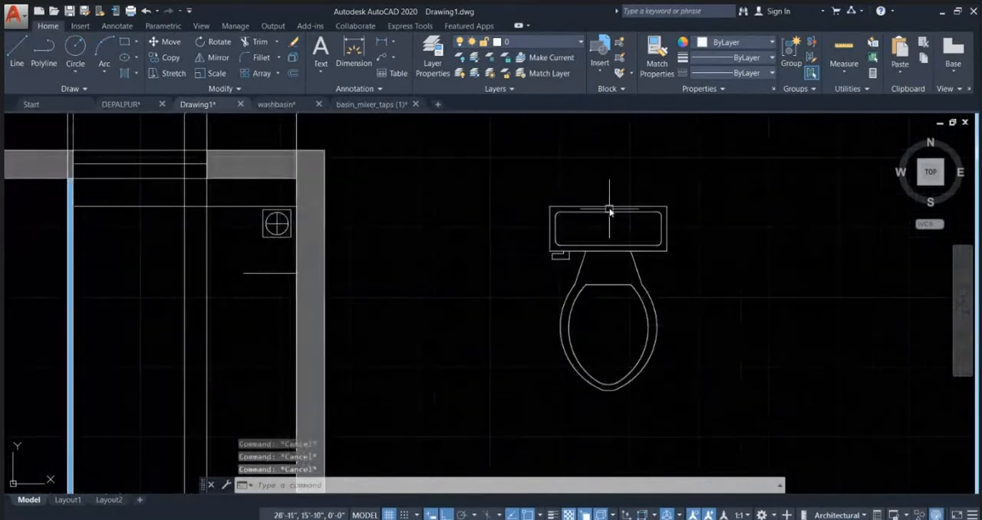
scroll(602, 238, "down", 4)
left_click(618, 257)
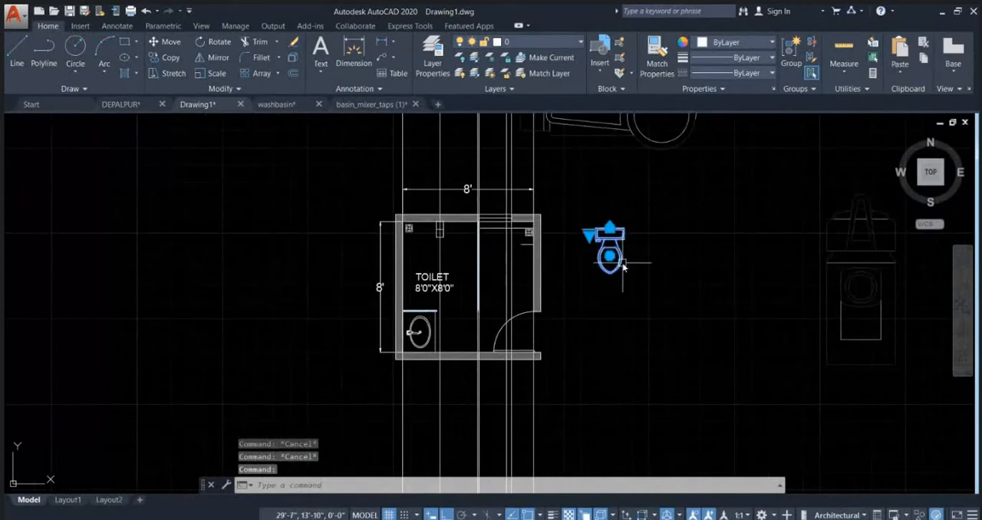
key("Escape")
left_click(636, 518)
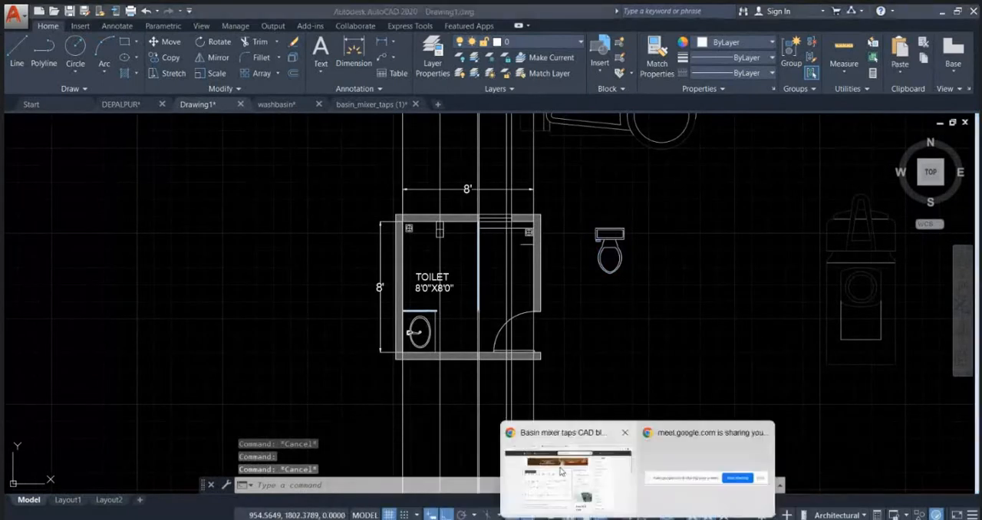
left_click(560, 471)
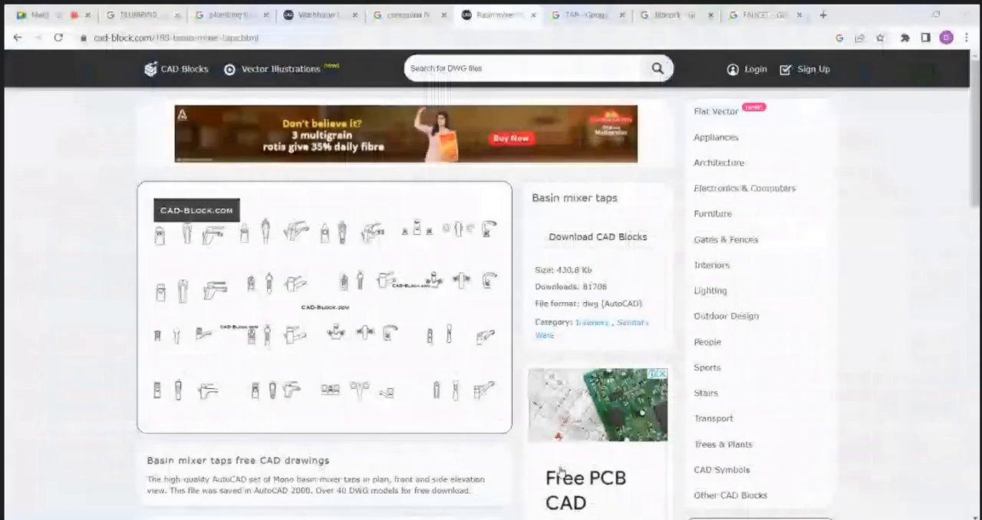
left_click(825, 15)
left_click(751, 37)
type("CO")
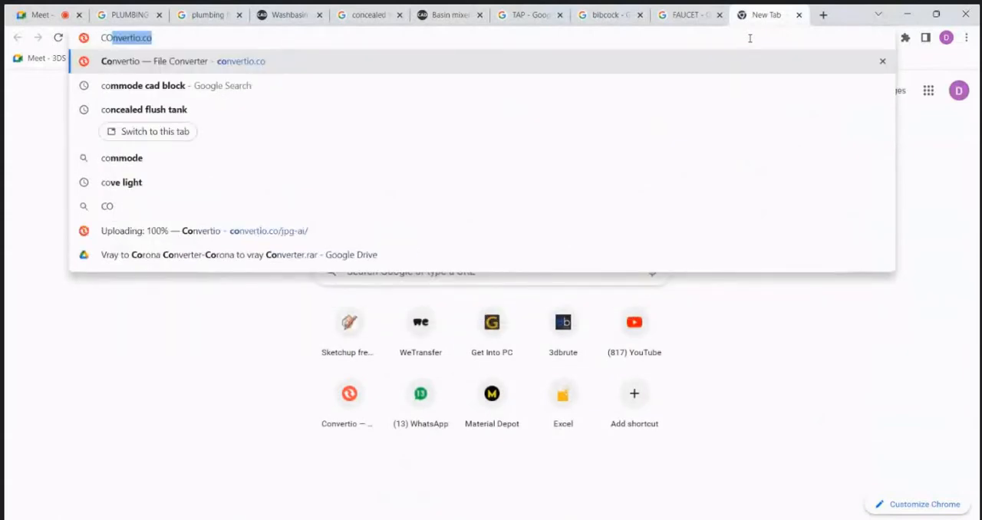
key("Escape")
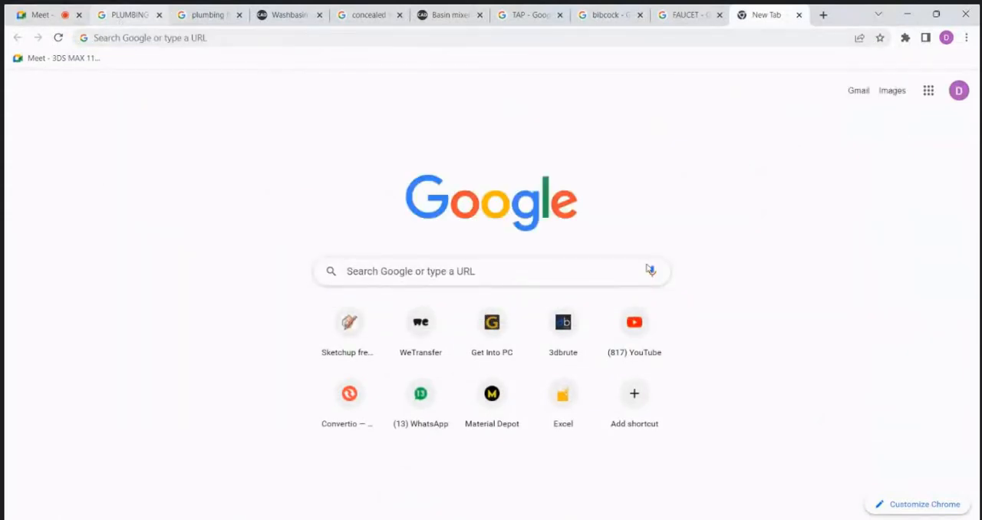
Step: Open the bathroom accessories drawing from C:\STUDENT FOLDER\CAD Blocks New, ignoring the unresolved reference files
key("super+e")
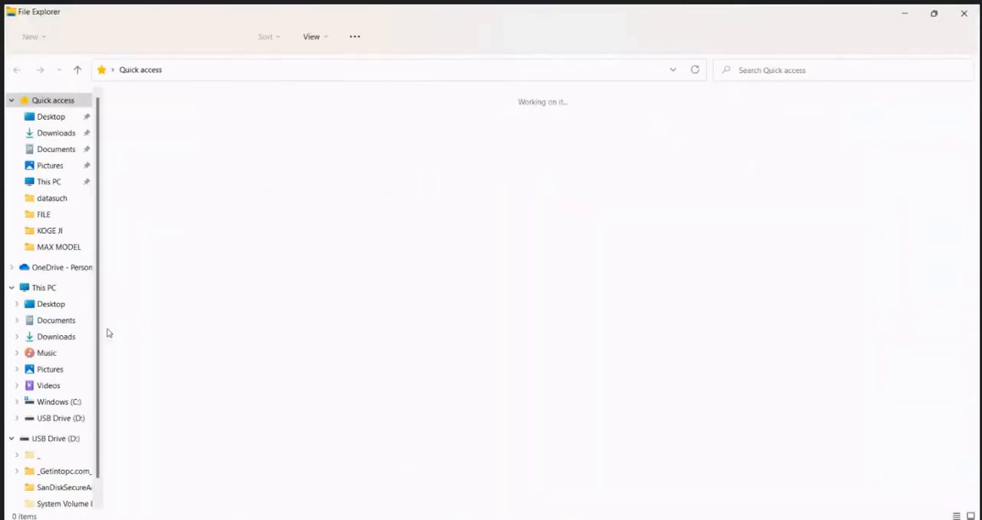
left_click(74, 405)
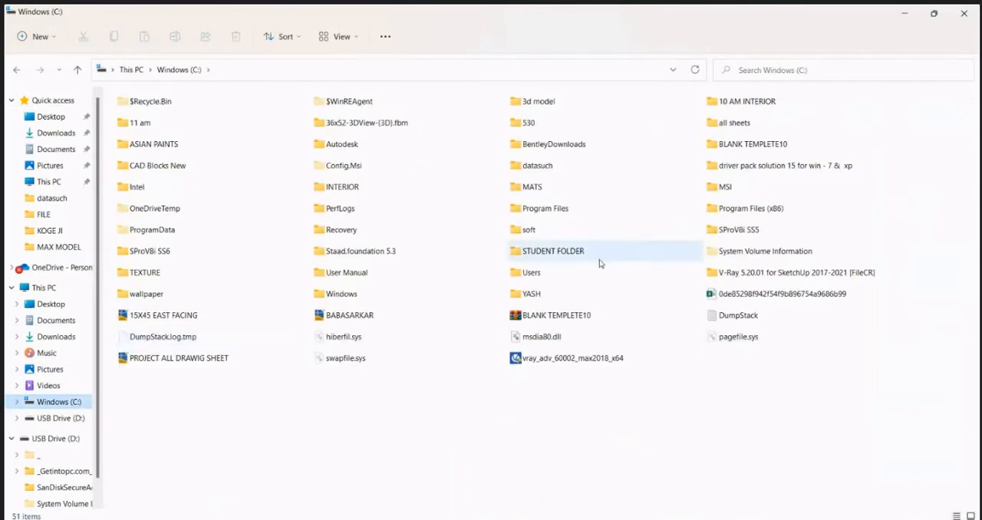
left_click(568, 260)
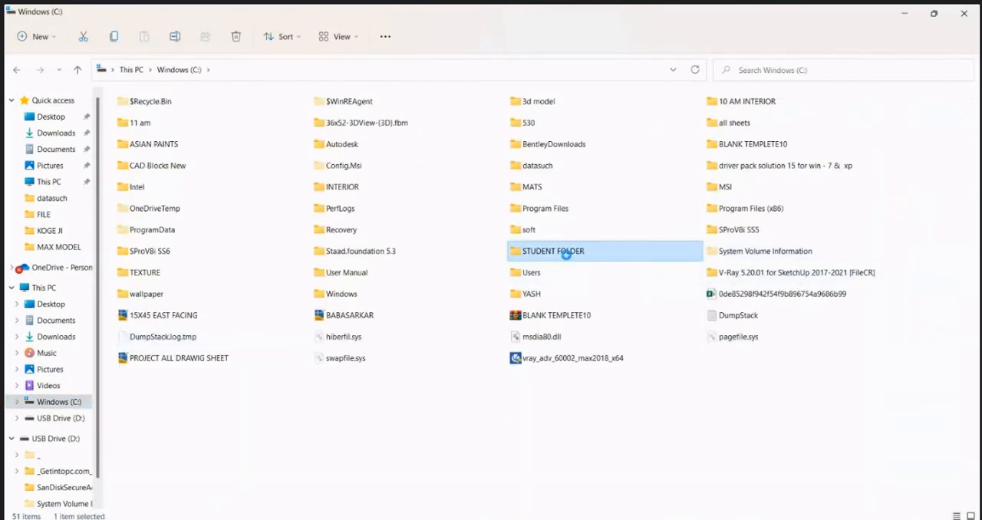
double_click(566, 255)
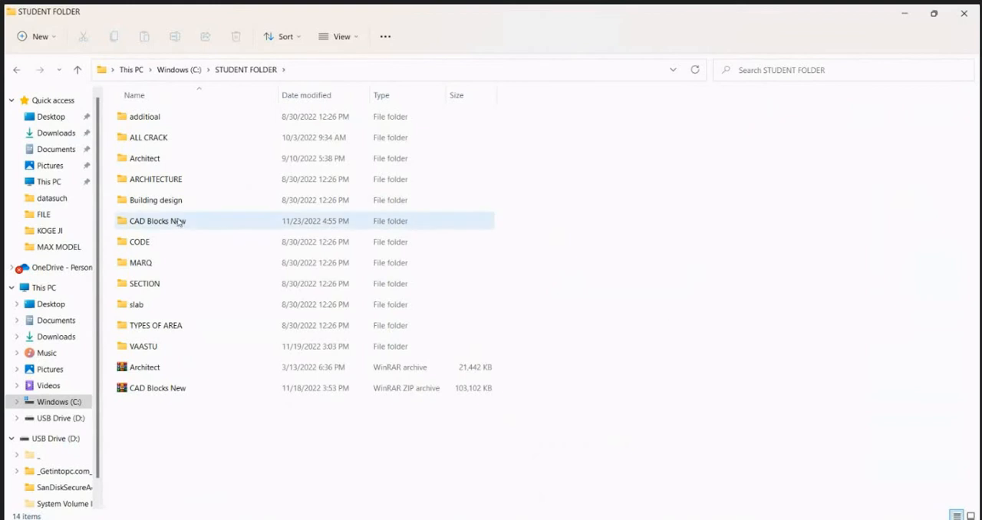
double_click(178, 222)
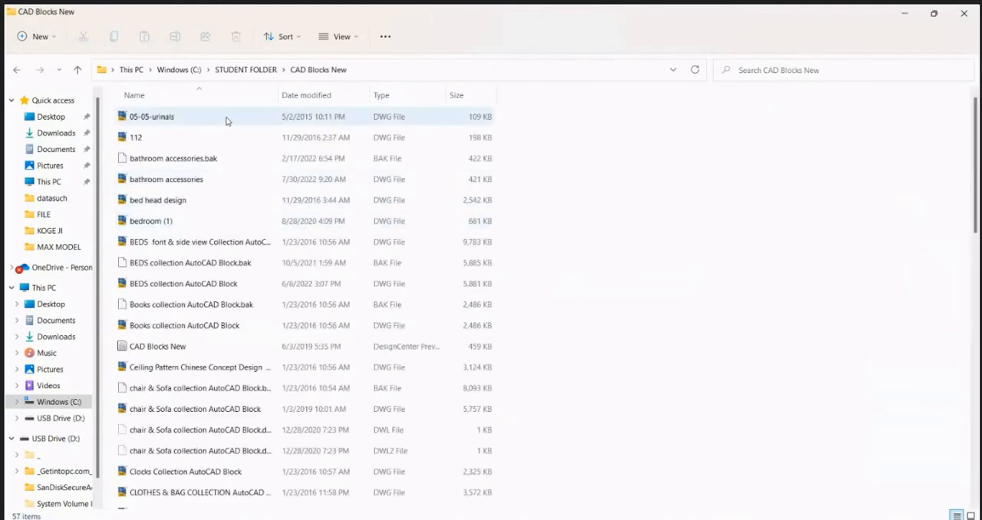
left_click(200, 182)
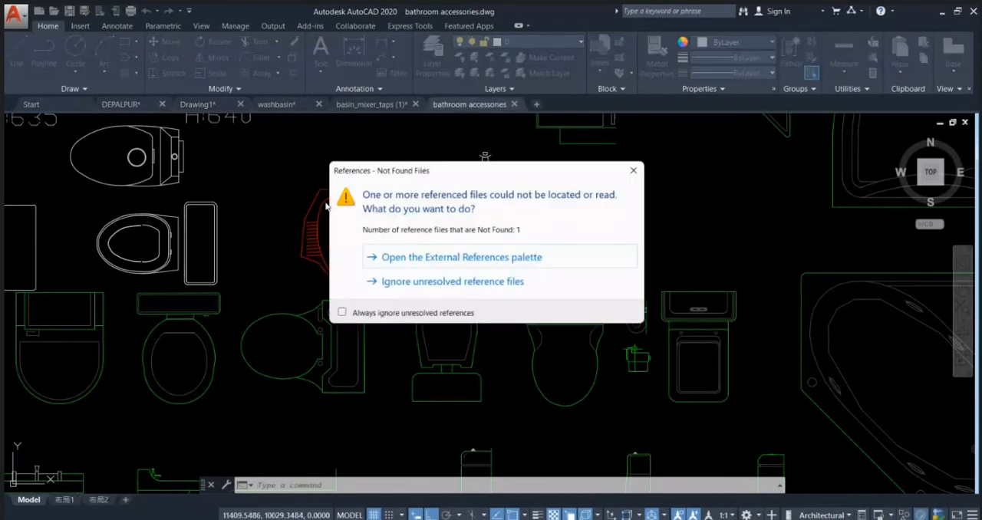
left_click(453, 282)
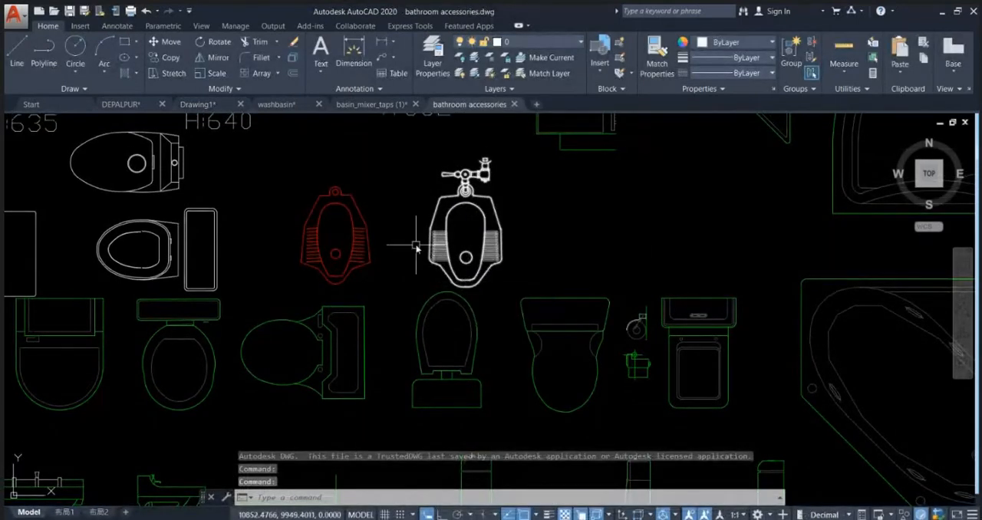
Step: Copy the top-view block of the rectangular commode with cistern, beside the corner bathtub, to the clipboard
scroll(390, 225, "down", 2)
scroll(390, 226, "down", 1)
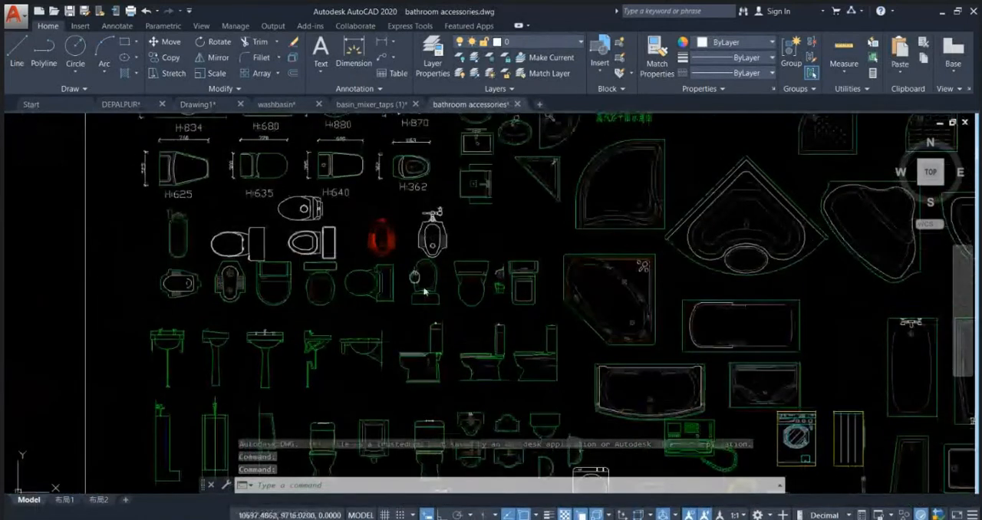
scroll(453, 272, "down", 1)
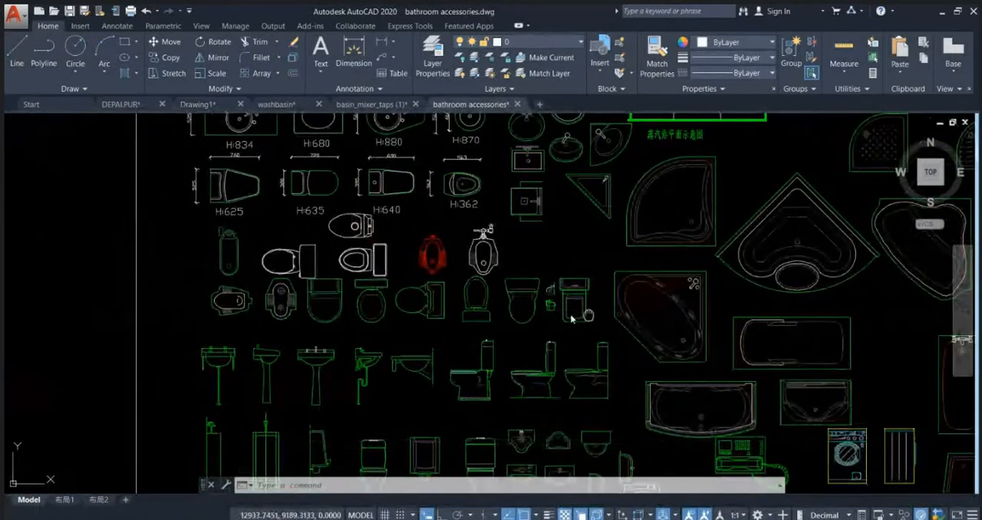
scroll(572, 314, "up", 4)
left_click(514, 356)
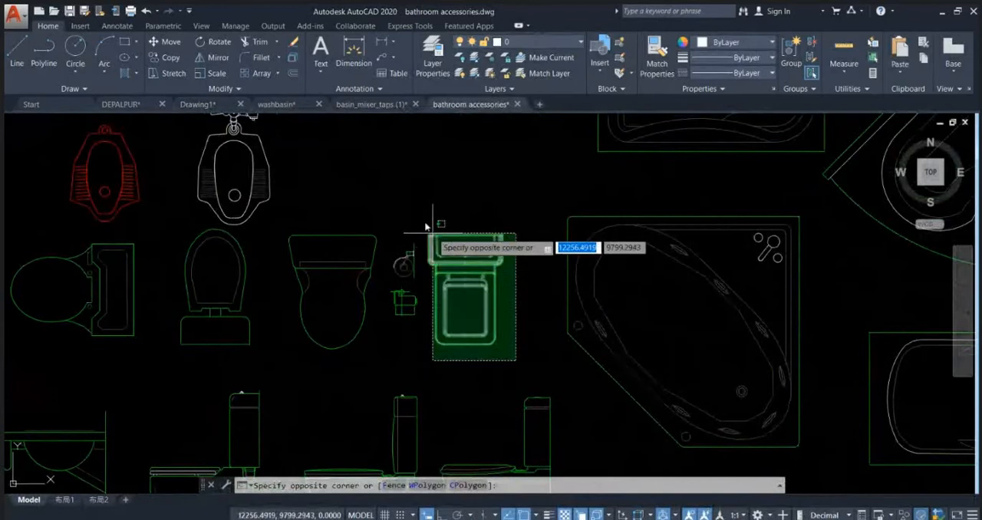
left_click(422, 221)
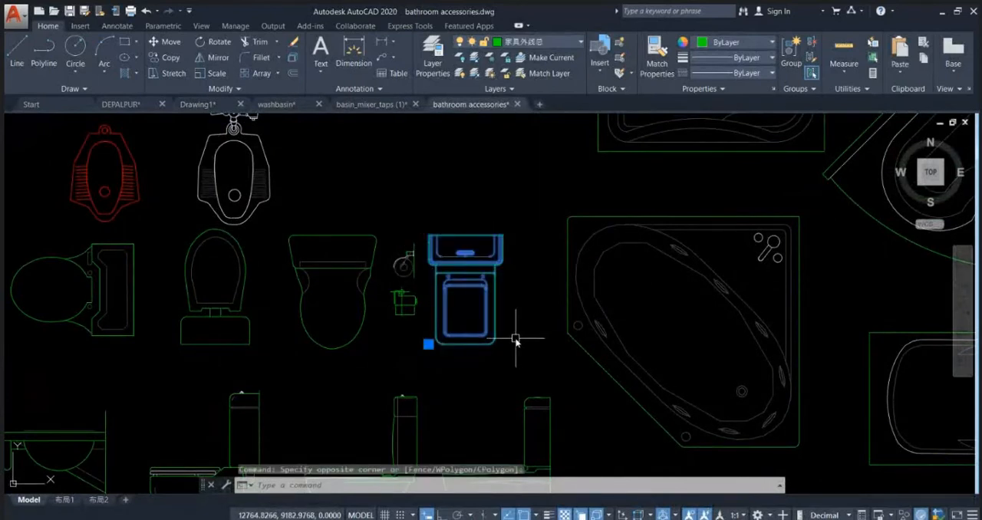
key("ctrl+c")
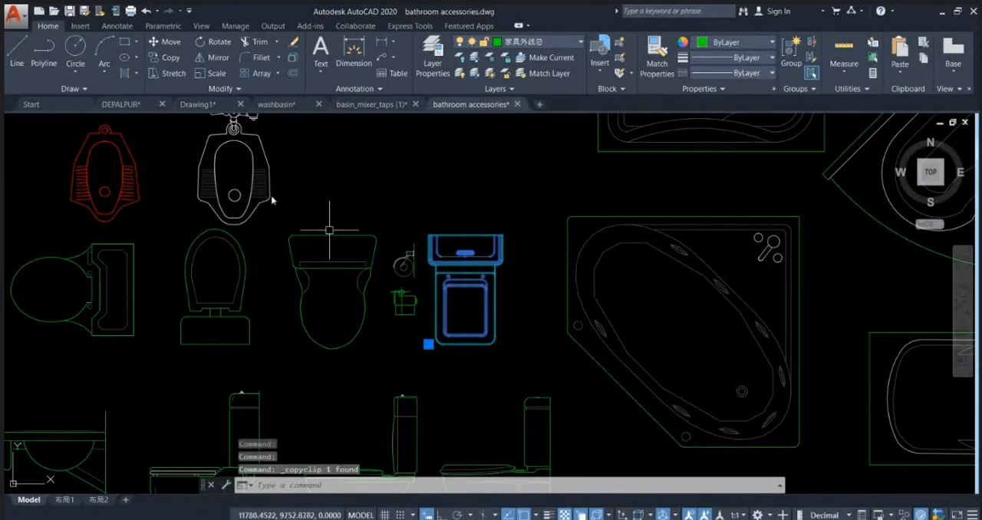
Step: Paste the copied commode block into Drawing1, in empty space away from the toilet plan
left_click(198, 105)
key("ctrl+v")
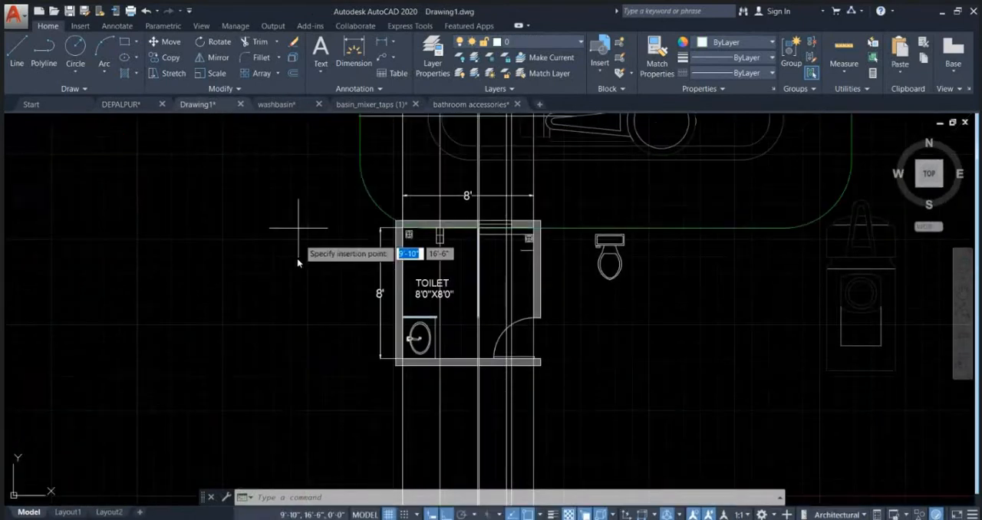
scroll(276, 307, "down", 5)
key("Escape")
scroll(582, 314, "up", 4)
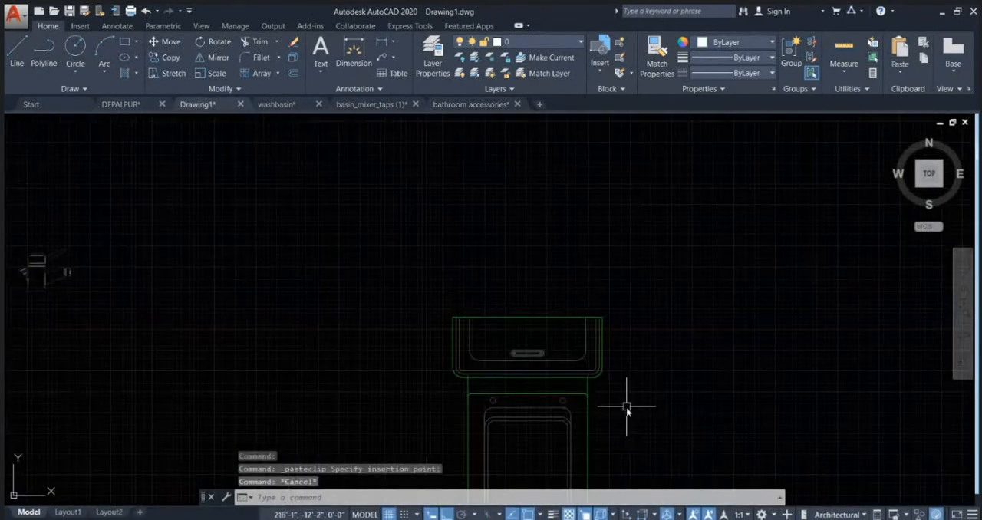
Step: Draw a horizontal reference line 15 inches long just east of the pasted commode
middle_click_drag(626, 401, 586, 287)
type("l")
key("Return")
left_click(604, 354)
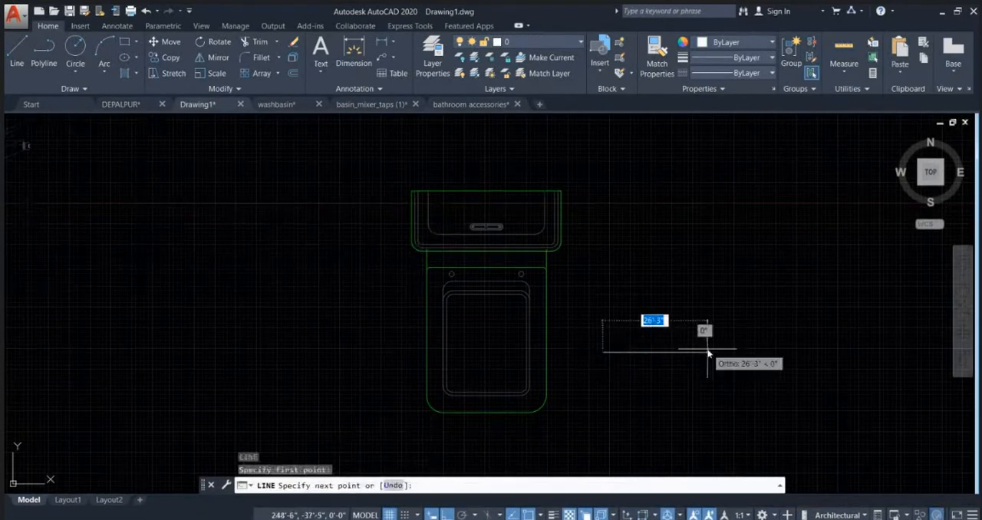
type("1")
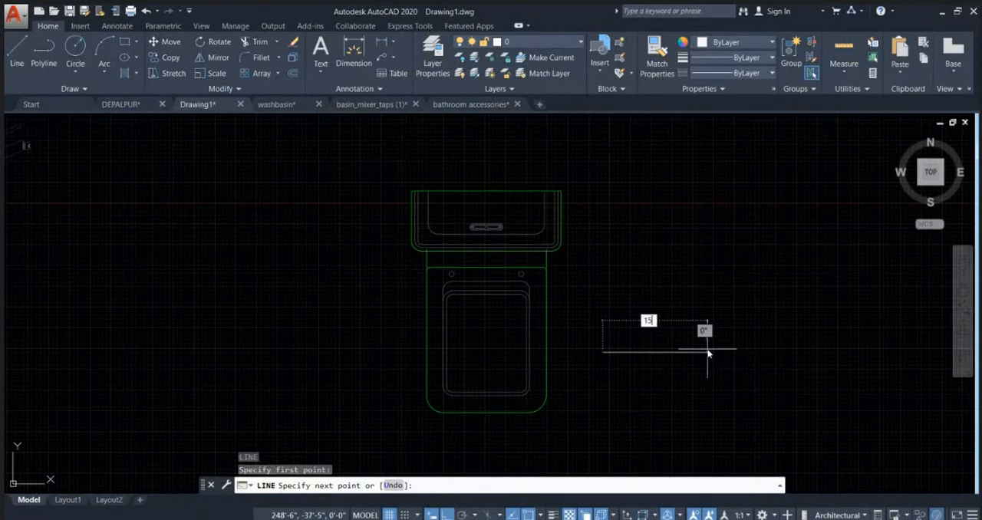
type("5")
key("Return")
key("Escape")
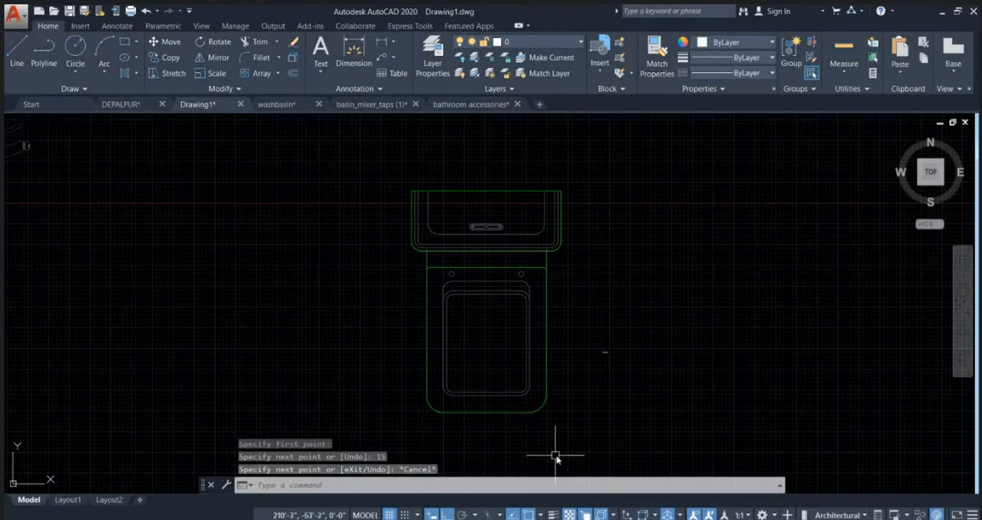
Step: Align the pasted commode block by its bowl width to the 15-inch reference line, scaling it to the alignment points
left_click(582, 468)
left_click(361, 173)
type("A")
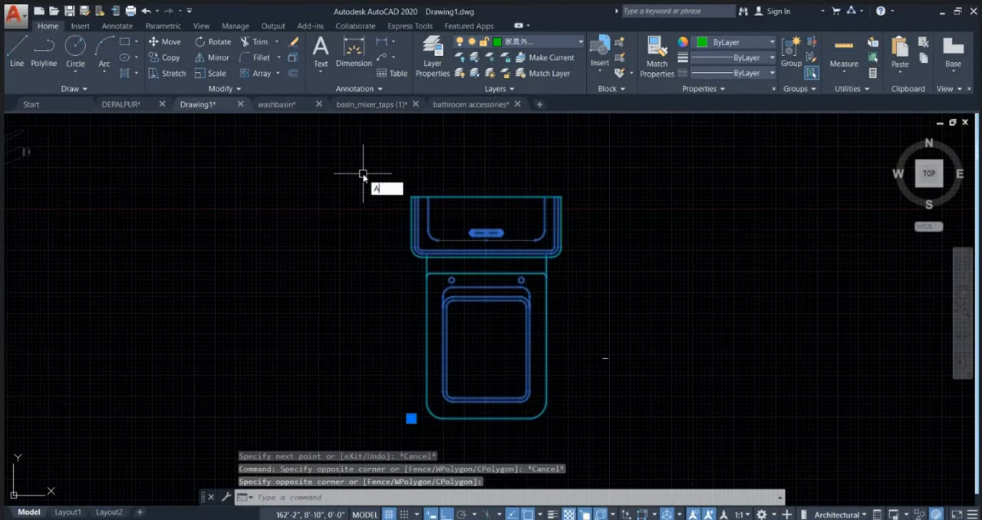
type("L")
key("Return")
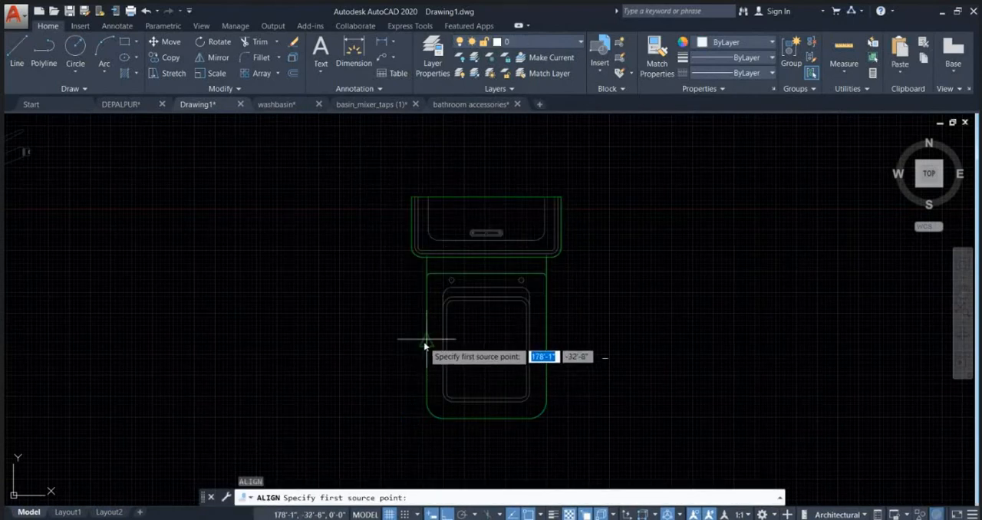
left_click(425, 345)
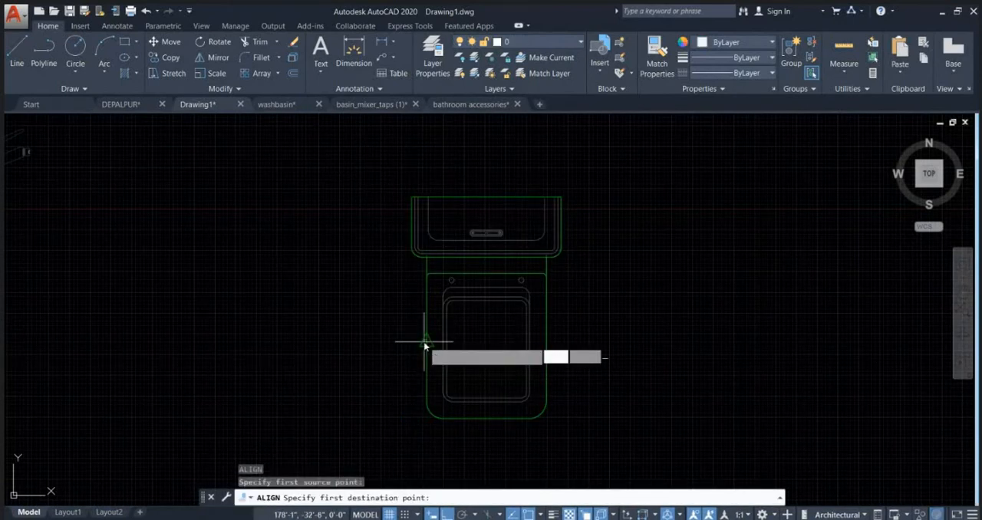
scroll(636, 372, "up", 2)
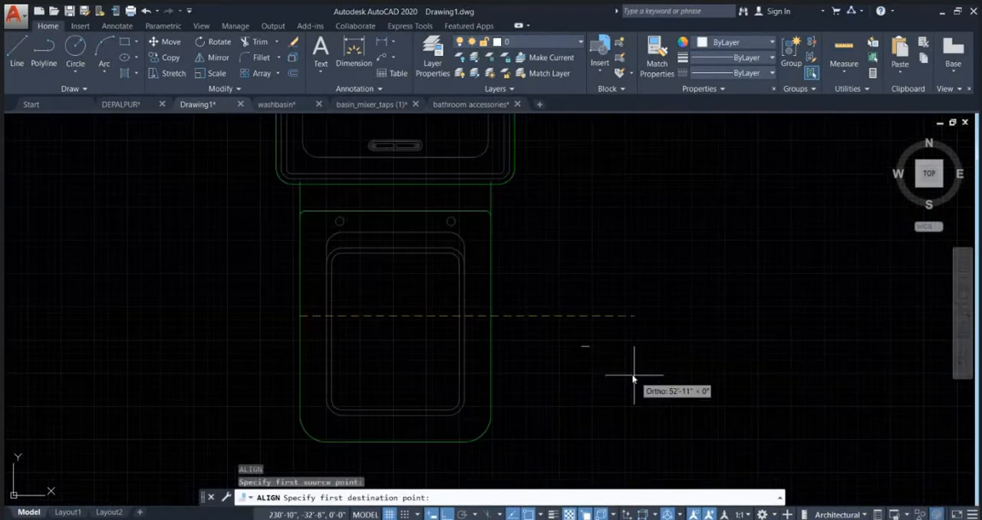
left_click(589, 345)
left_click(491, 314)
scroll(604, 373, "up", 4)
left_click(570, 306)
key("Return")
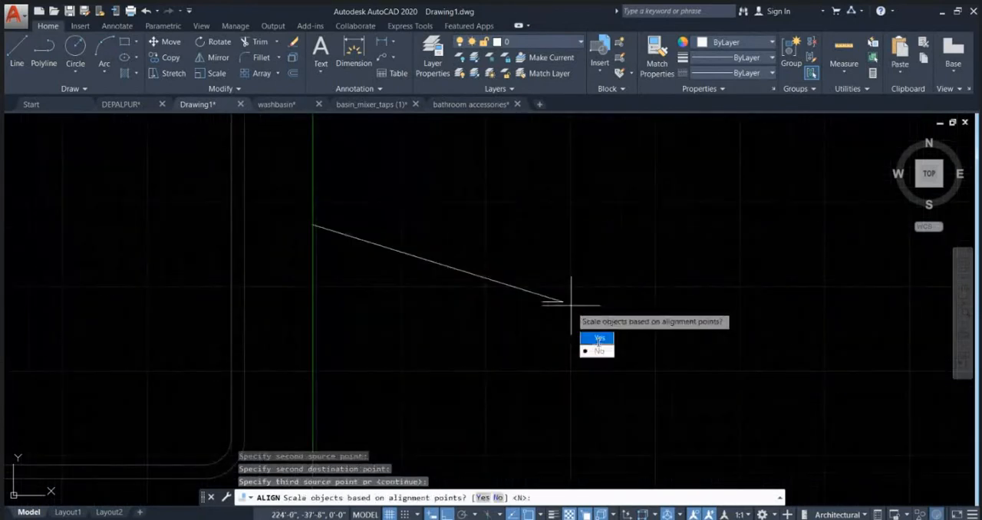
left_click(599, 338)
scroll(574, 325, "up", 2)
scroll(538, 267, "up", 2)
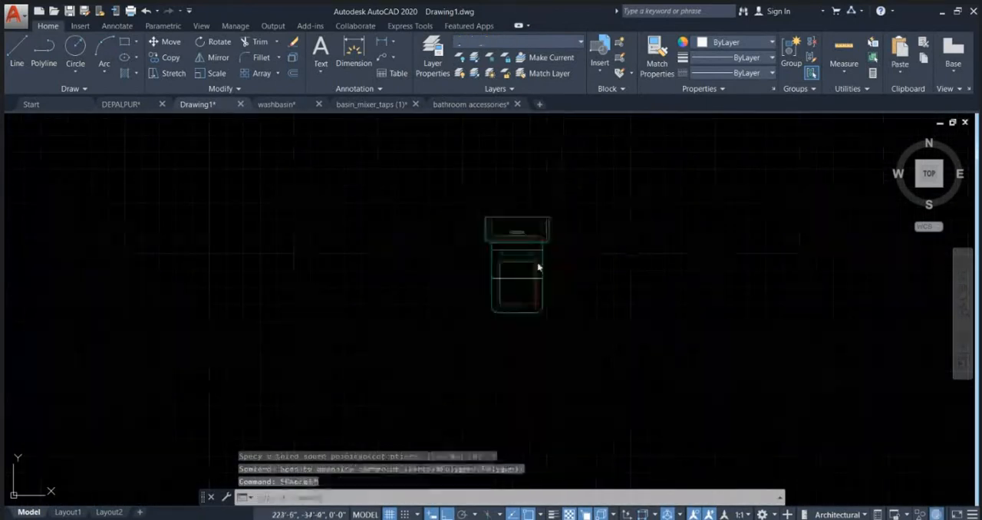
Step: Measure the scaled commode's overall length from the cistern's back edge to the front of the bowl
type("di")
key("Return")
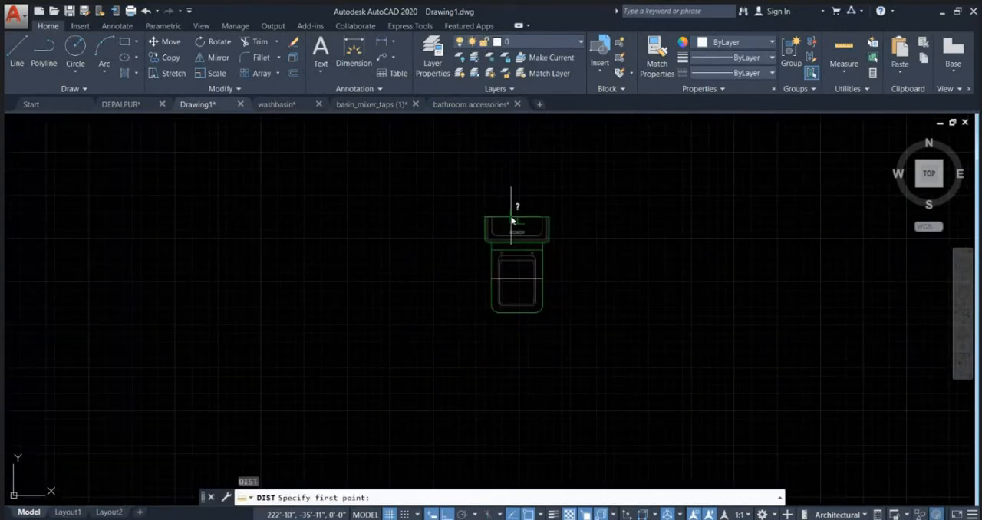
left_click(514, 219)
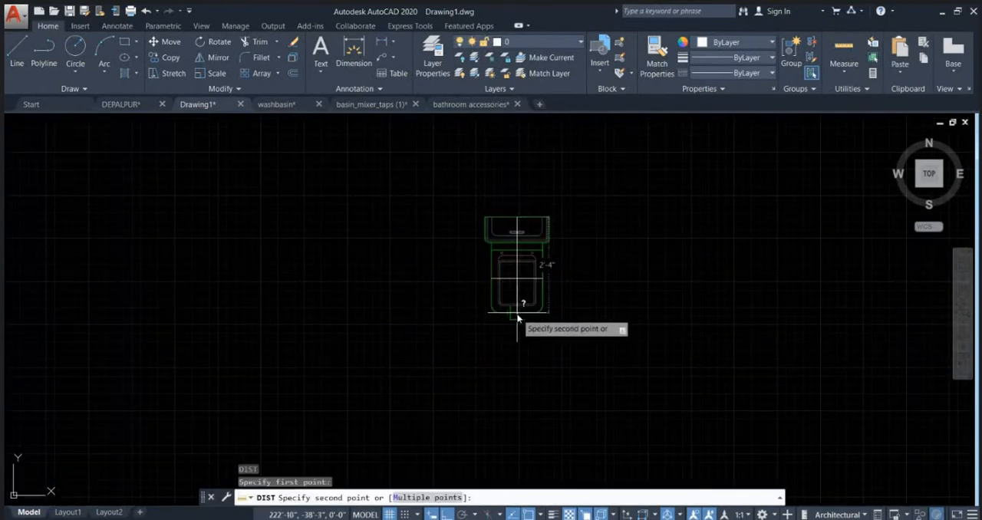
key("Escape")
scroll(521, 240, "up", 5)
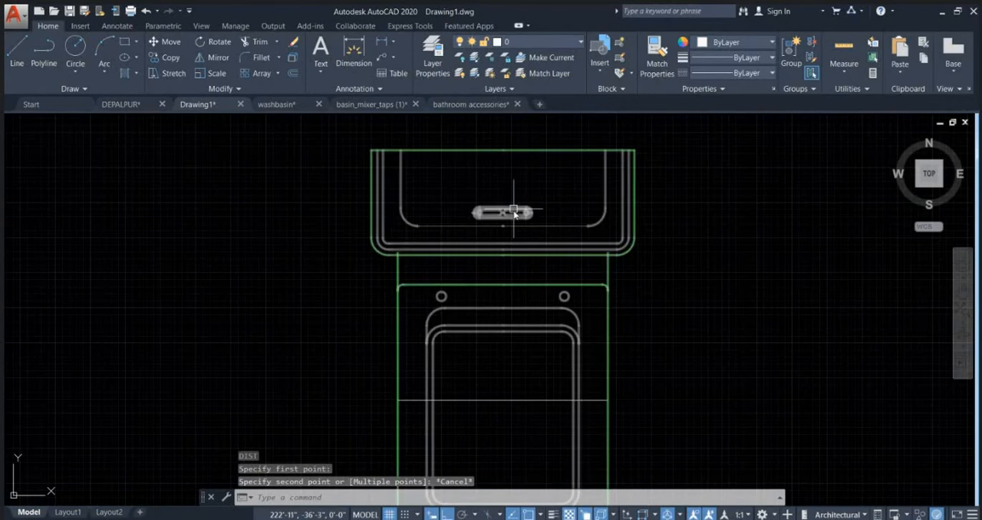
scroll(517, 212, "up", 3)
key("Escape")
scroll(590, 232, "down", 3)
left_click(701, 275)
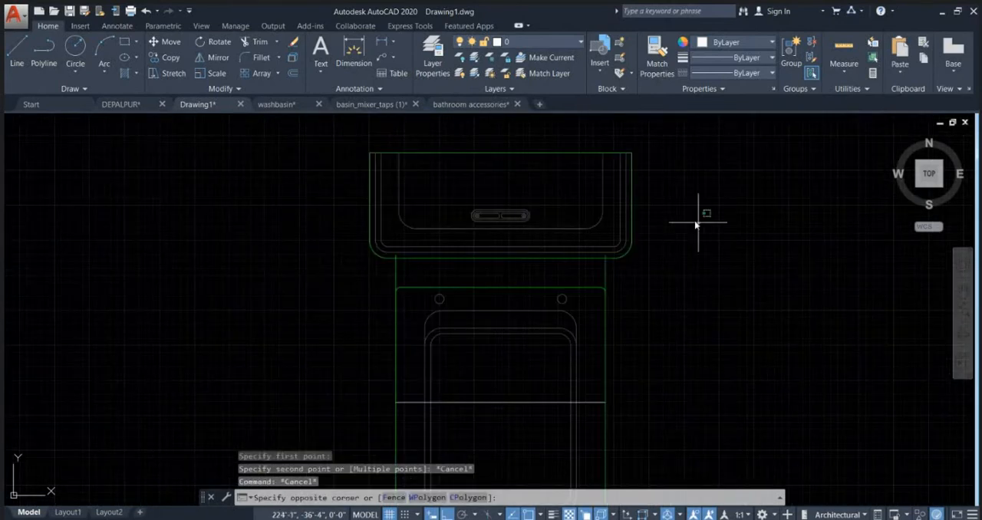
left_click(296, 105)
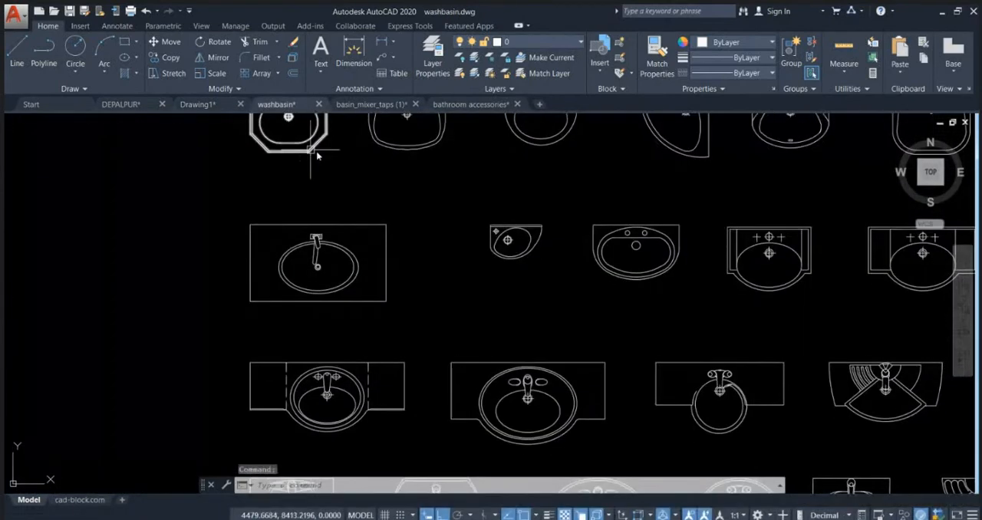
left_click(469, 104)
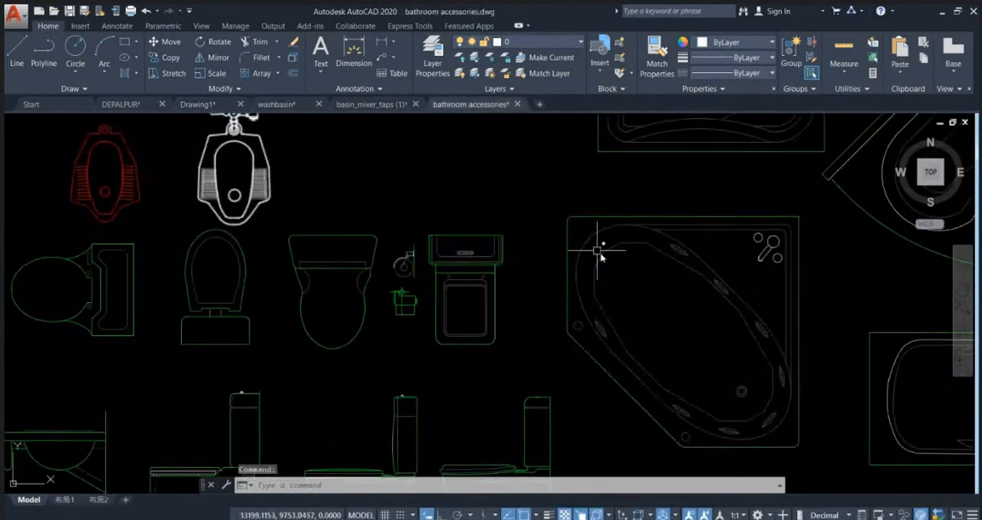
left_click(220, 104)
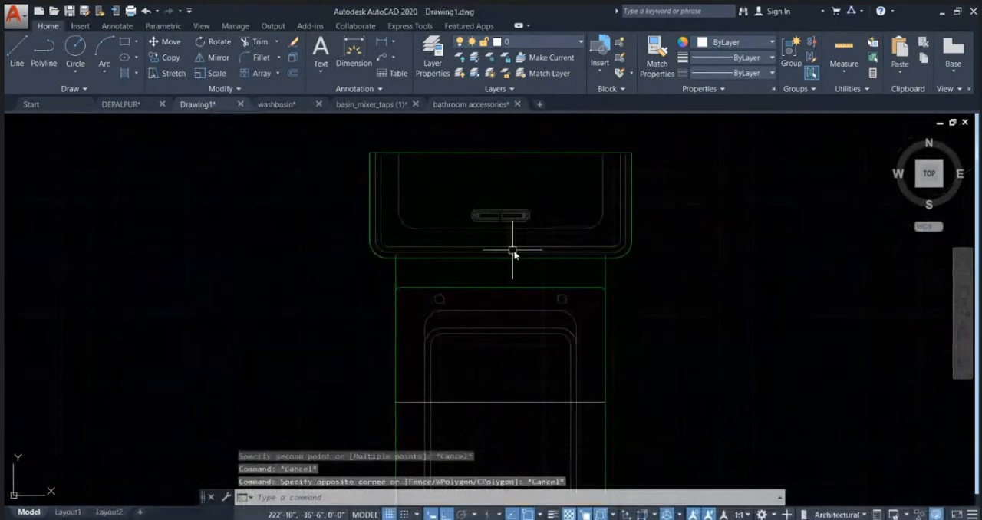
Step: Measure the commode's length without the cistern, from its front edge to the cistern's front line
type("DIST")
key("Return")
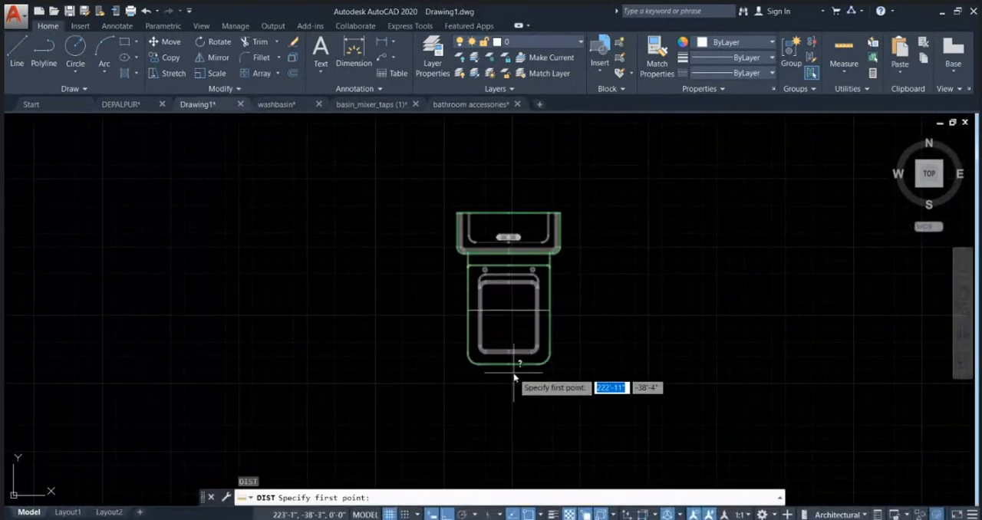
left_click(512, 352)
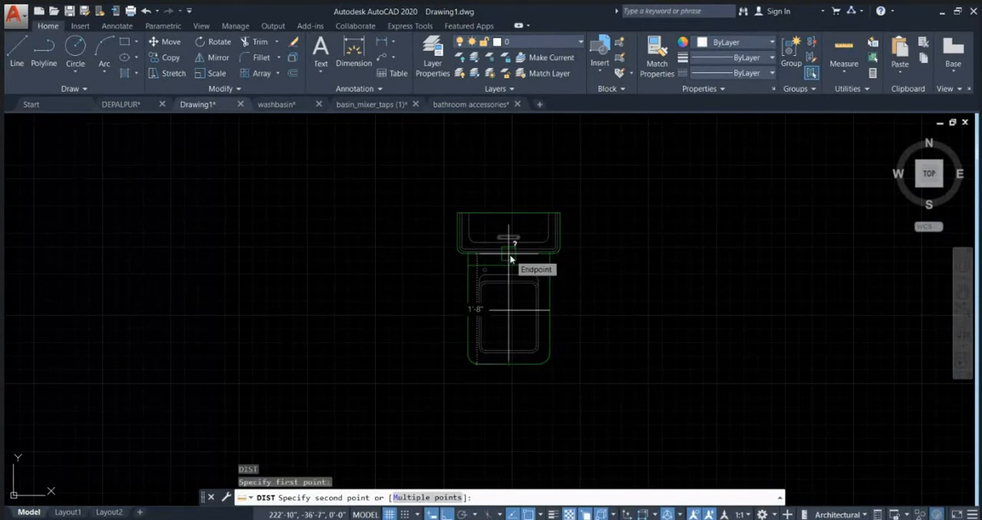
key("Escape")
scroll(509, 256, "up", 4)
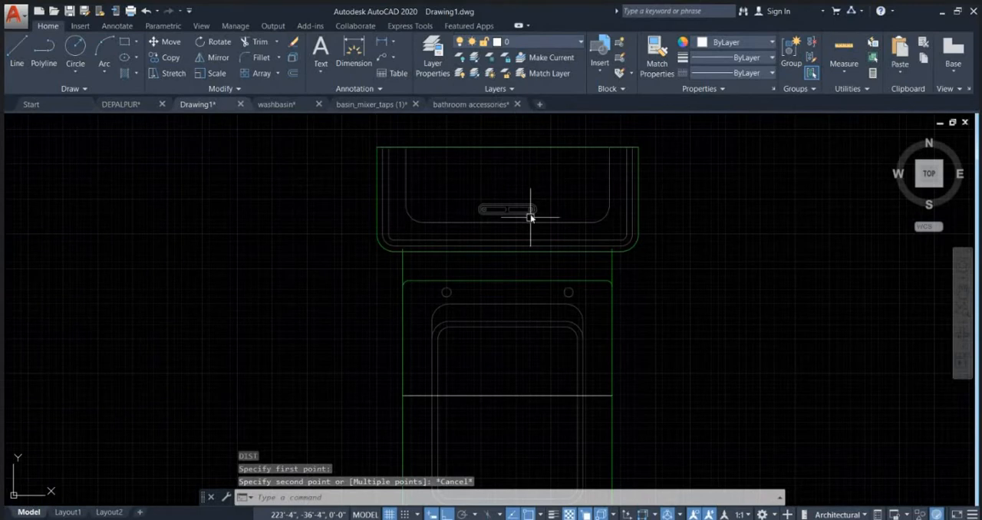
mouse_move(540, 222)
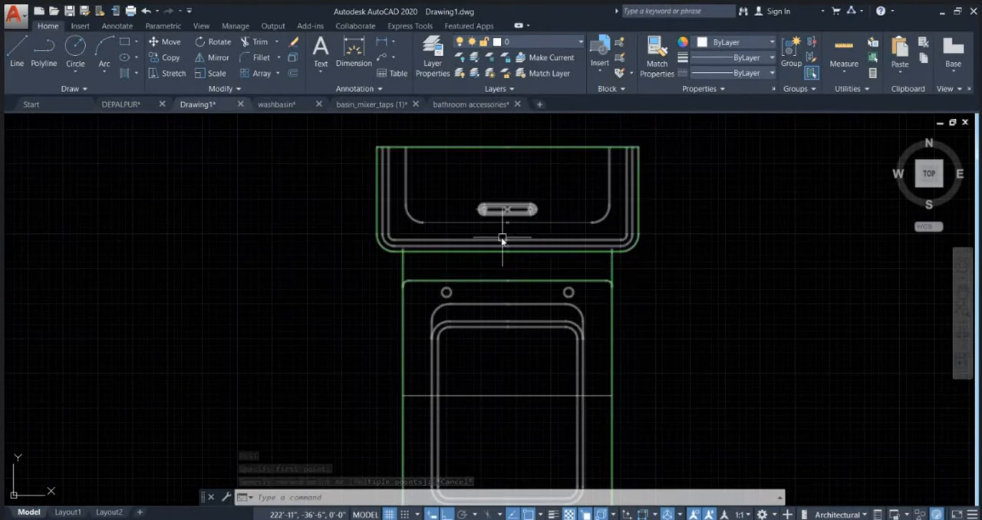
scroll(473, 220, "up", 2)
scroll(464, 227, "down", 4)
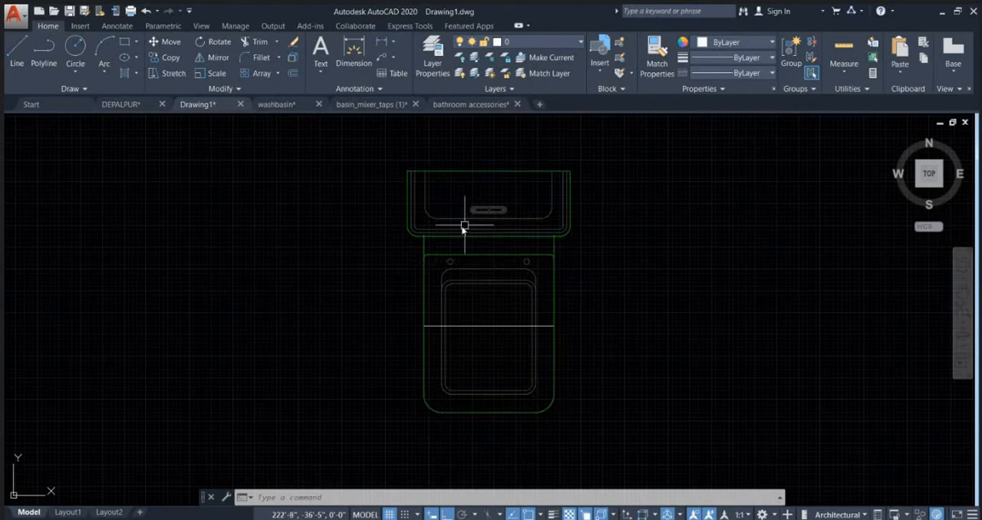
Step: Explode the commode block and erase its cistern outlines, corner arcs and flush button, keeping the line directly behind the bowl
left_click(541, 228)
type("x")
key("Return")
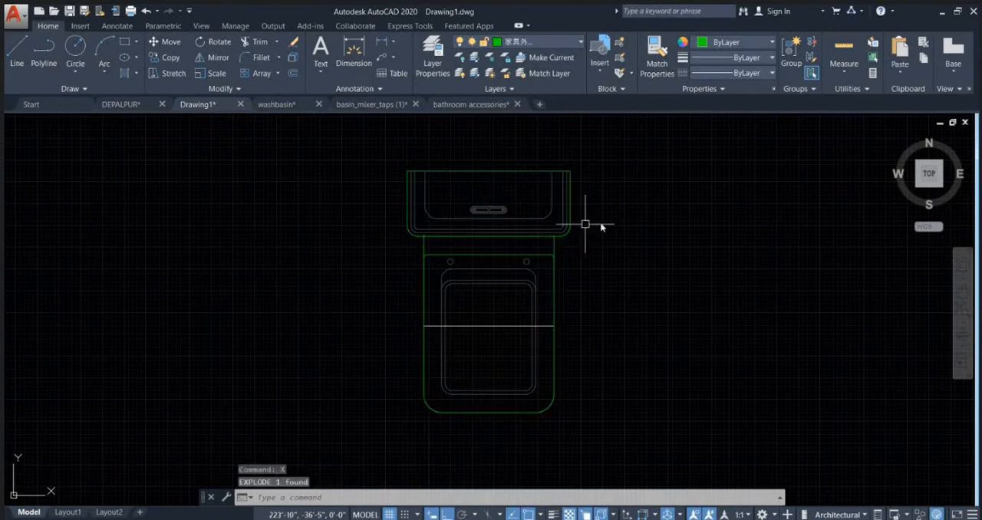
left_click(605, 227)
left_click(330, 141)
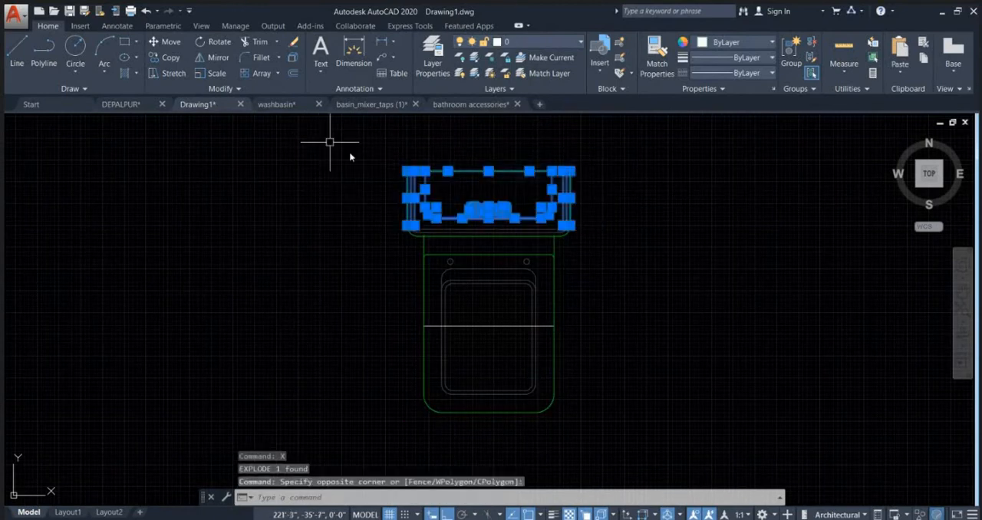
key("Delete")
scroll(440, 211, "up", 2)
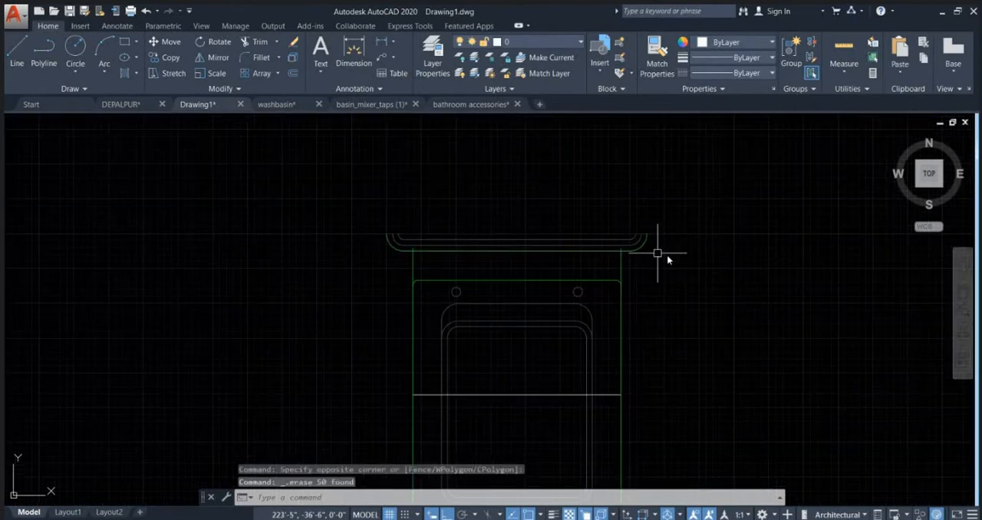
left_click(673, 248)
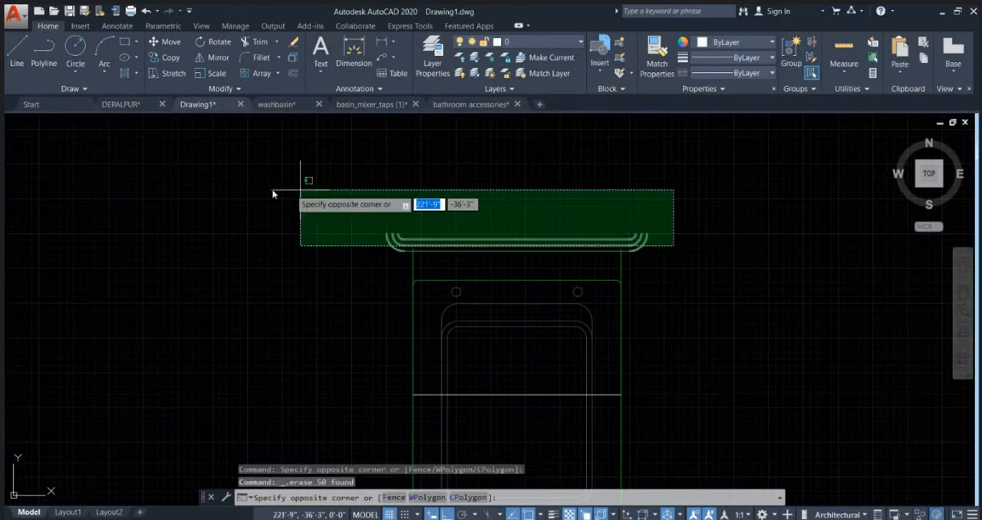
left_click(274, 188)
key("Delete")
key("Escape")
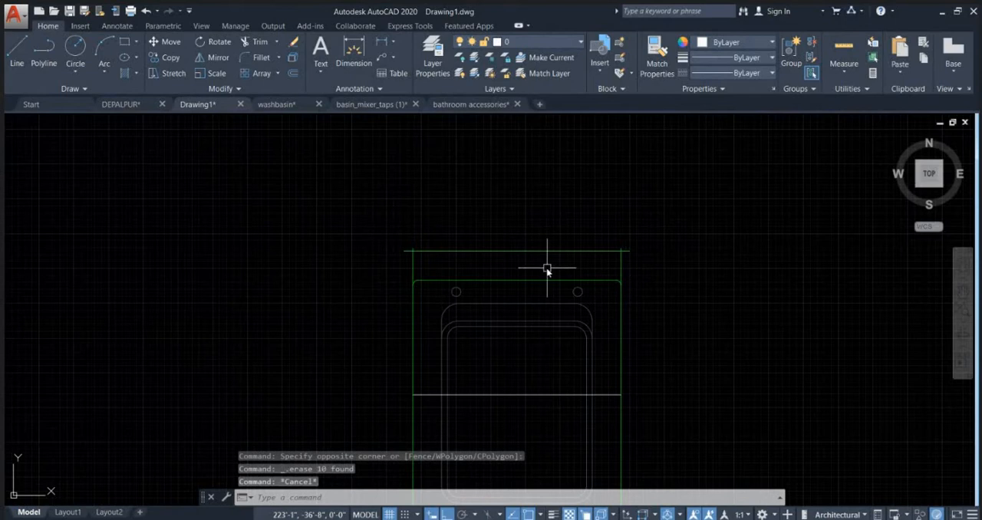
Step: Trim the overhanging ends of the commode's rear line and the side lines projecting above it
key("Return")
key("Return")
scroll(407, 274, "up", 2)
left_click(406, 246)
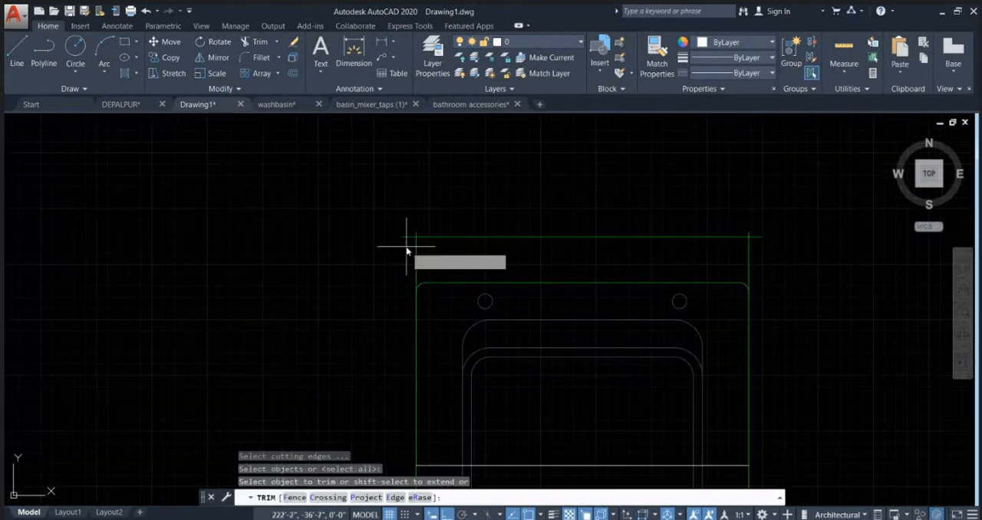
left_click(381, 199)
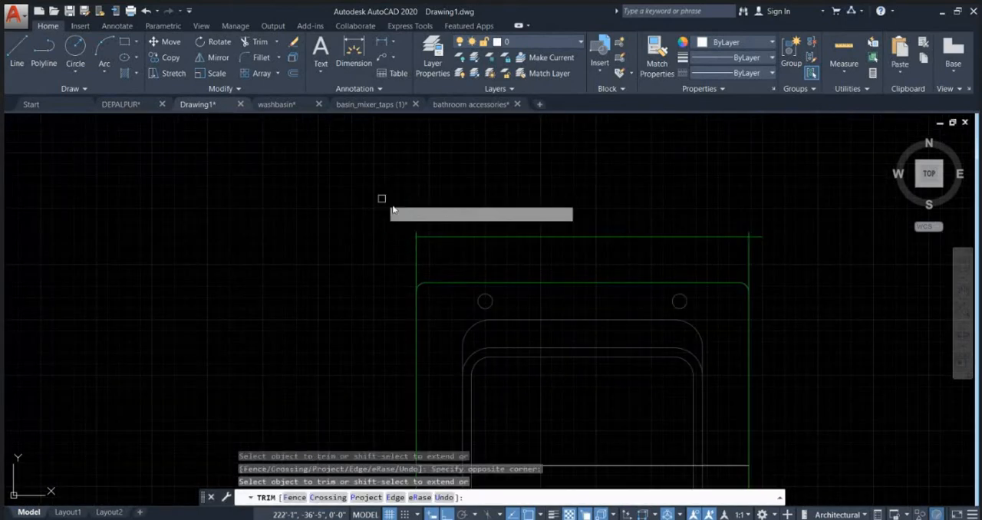
left_click(770, 249)
left_click(762, 232)
left_click(762, 233)
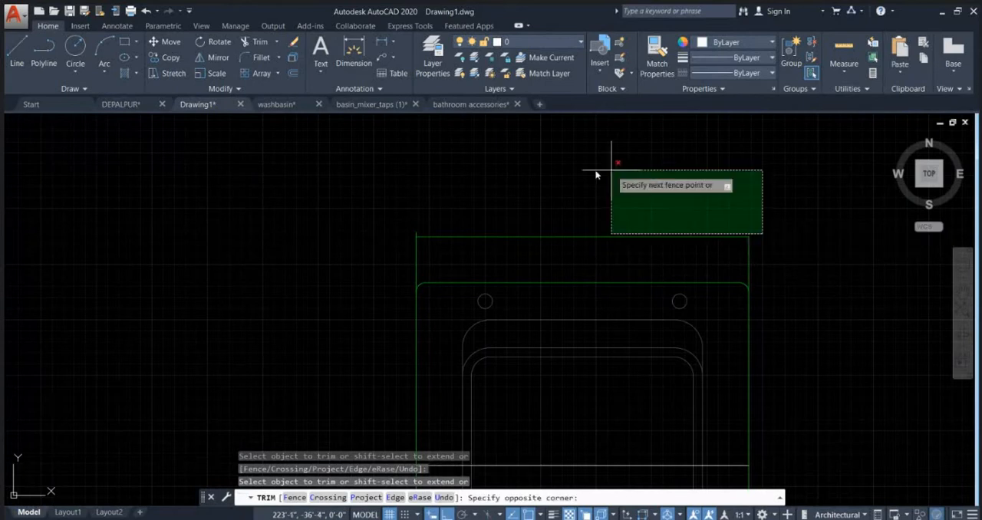
left_click(341, 184)
scroll(519, 165, "down", 8)
key("Escape")
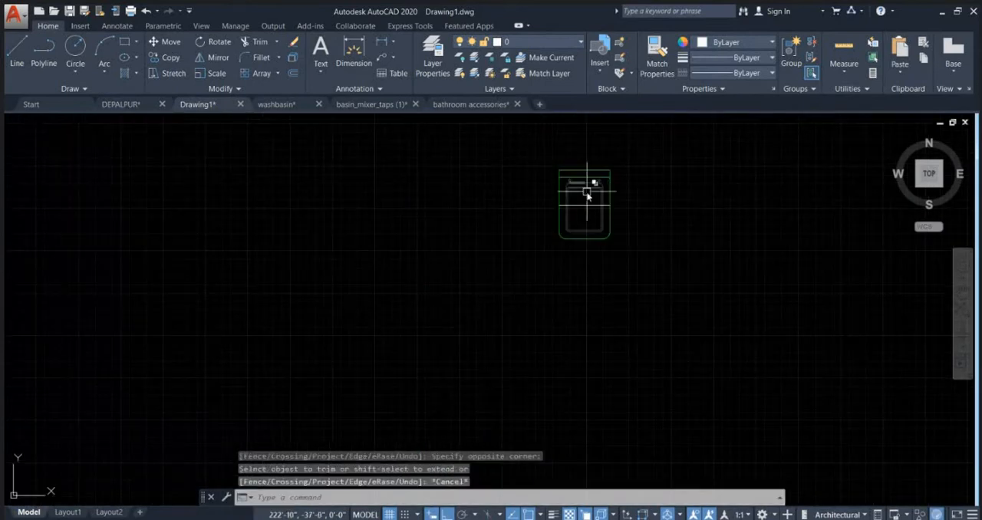
Step: Erase the 15-inch reference line across the bowl and group the remaining commode parts
left_click(591, 217)
left_click(584, 221)
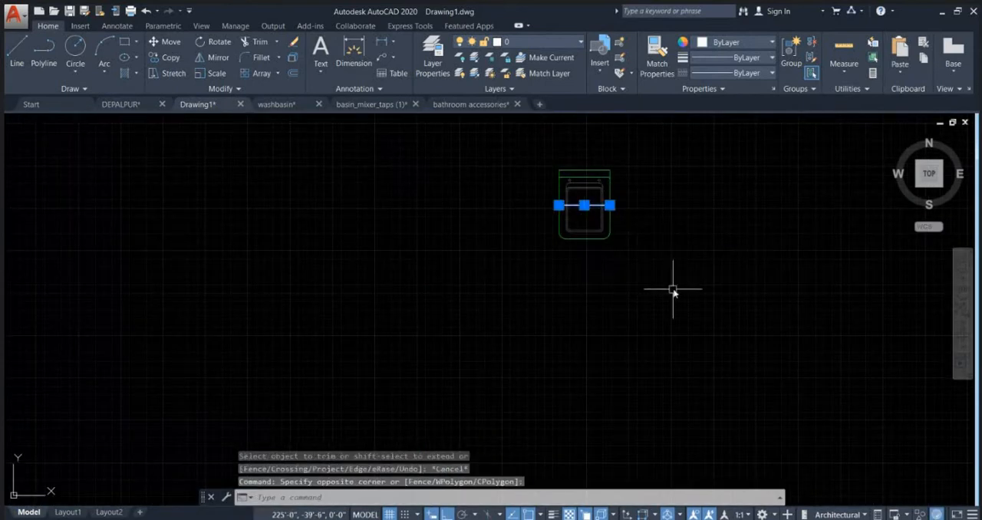
key("Delete")
left_click(544, 145)
left_click(630, 260)
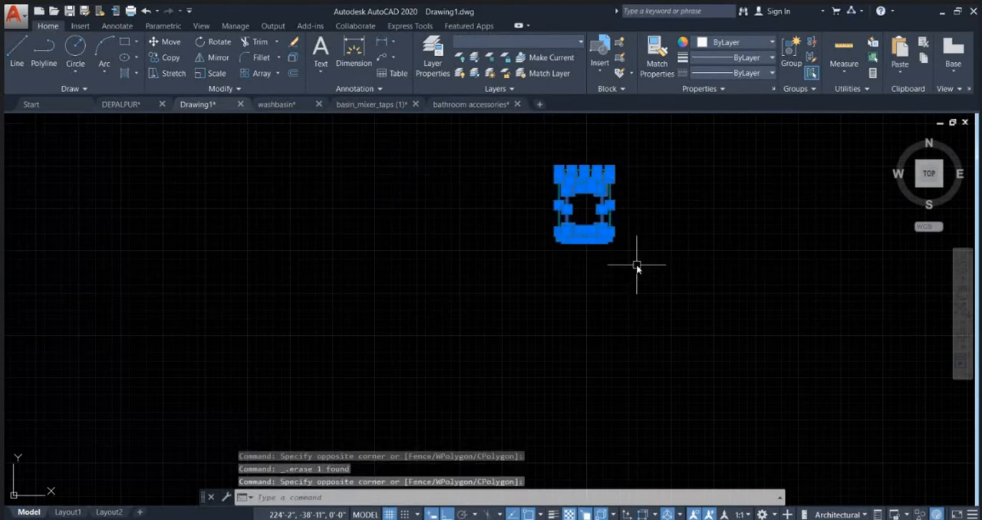
type("g")
key("Return")
Step: Move the commode from its rear edge's midpoint to the midpoint of the horizontal line below the toilet plan's north wall, east of the partition
left_click(610, 238)
type("M")
key("Return")
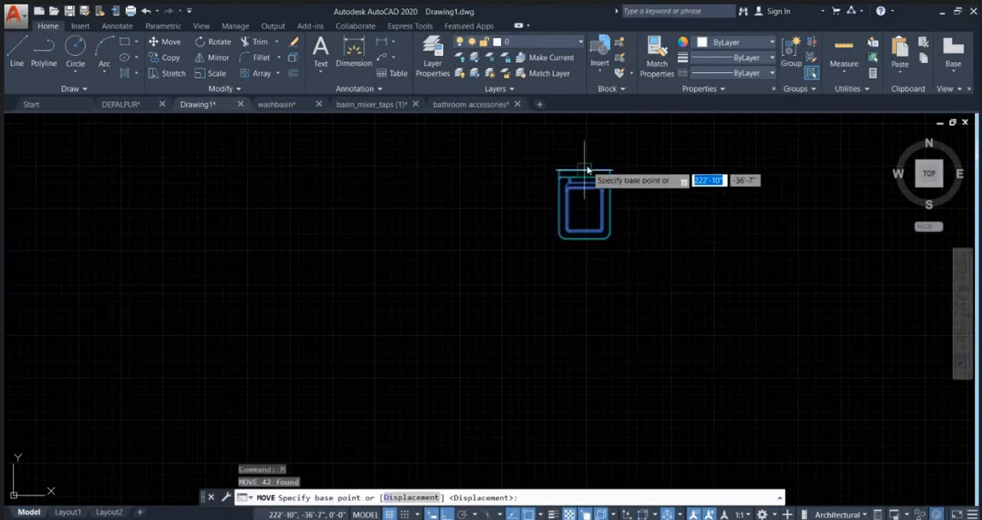
left_click(584, 168)
scroll(390, 338, "down", 3)
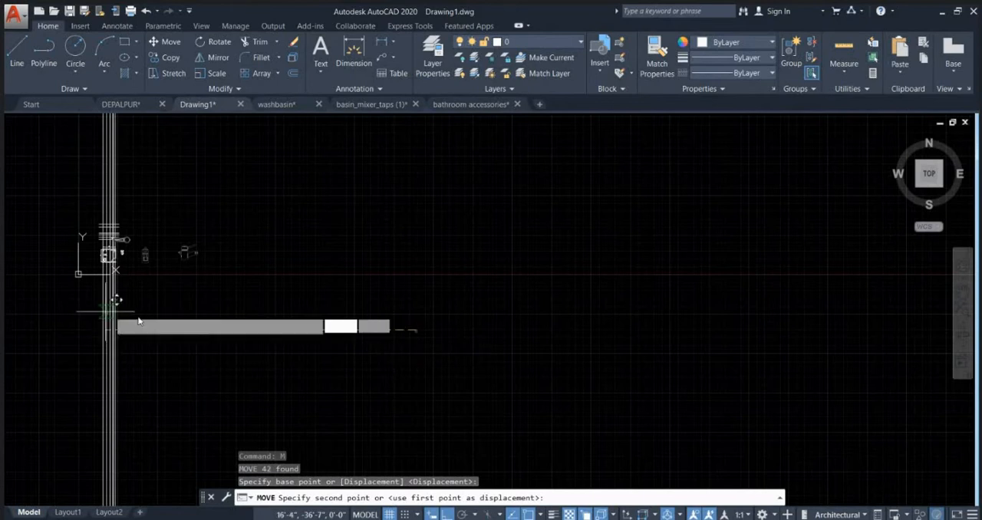
middle_click_drag(90, 270, 286, 283)
scroll(288, 273, "up", 5)
scroll(363, 257, "up", 5)
scroll(360, 238, "up", 3)
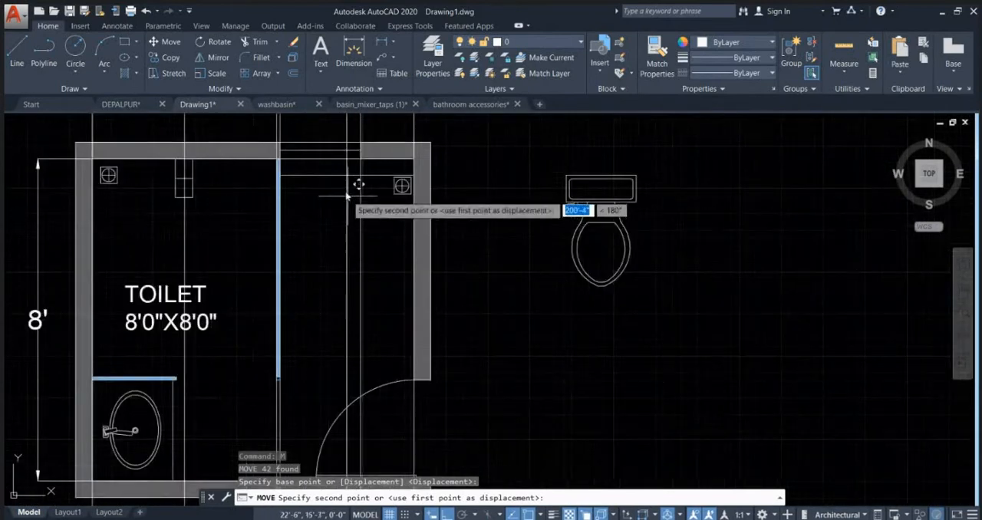
key("Escape")
Step: Erase the short horizontal line below the square floor drain beside the commode
scroll(360, 186, "up", 5)
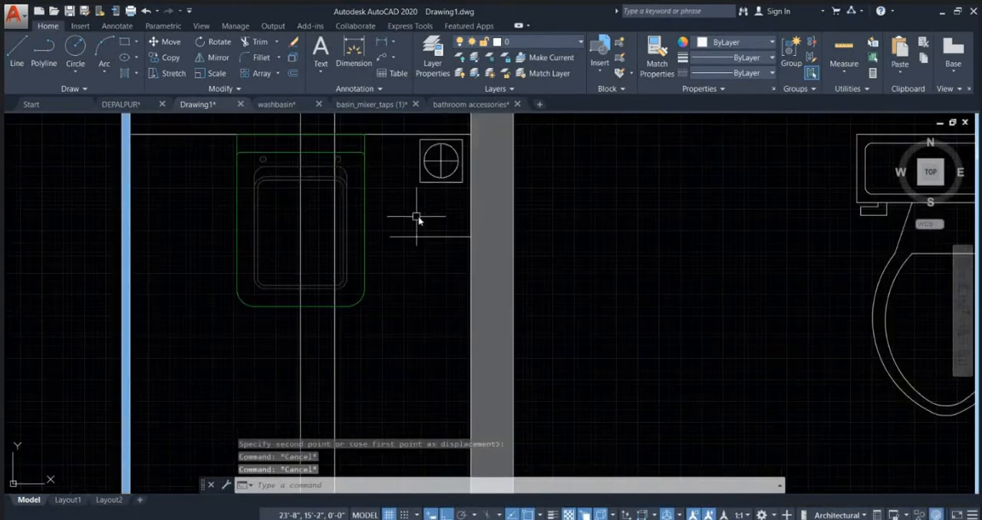
left_click(438, 234)
key("Delete")
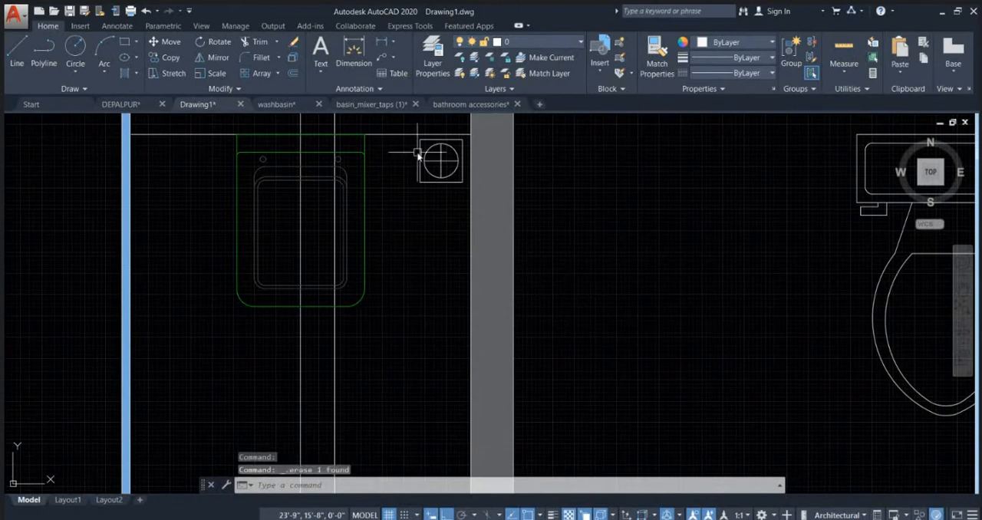
Step: Offset the short horizontal line above the floor drain beside the commode 20 inches south
left_click(401, 135)
type("o")
key("Return")
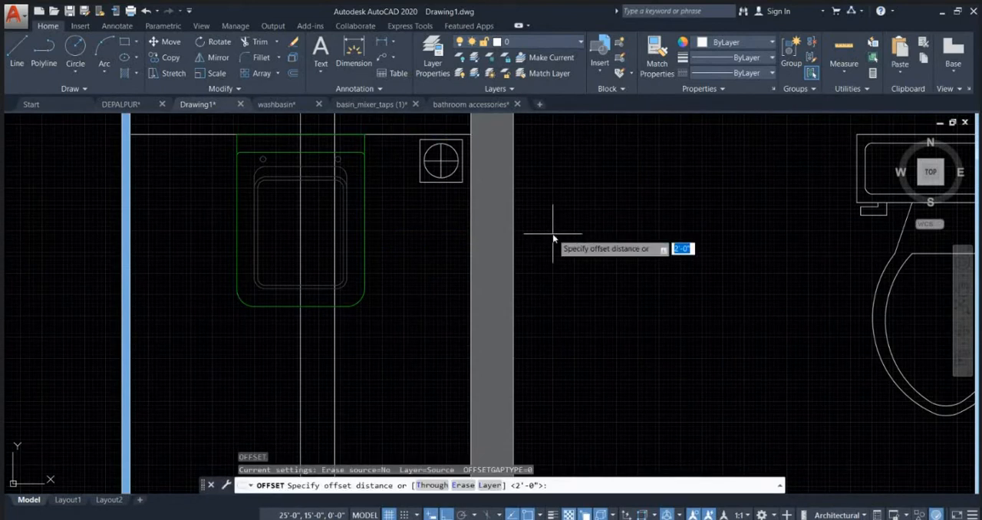
type("20")
key("Return")
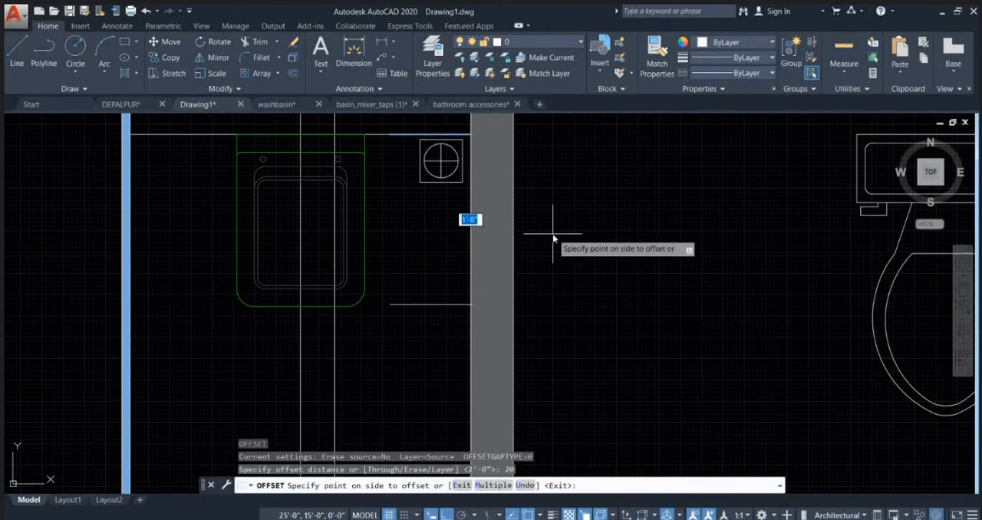
left_click(553, 238)
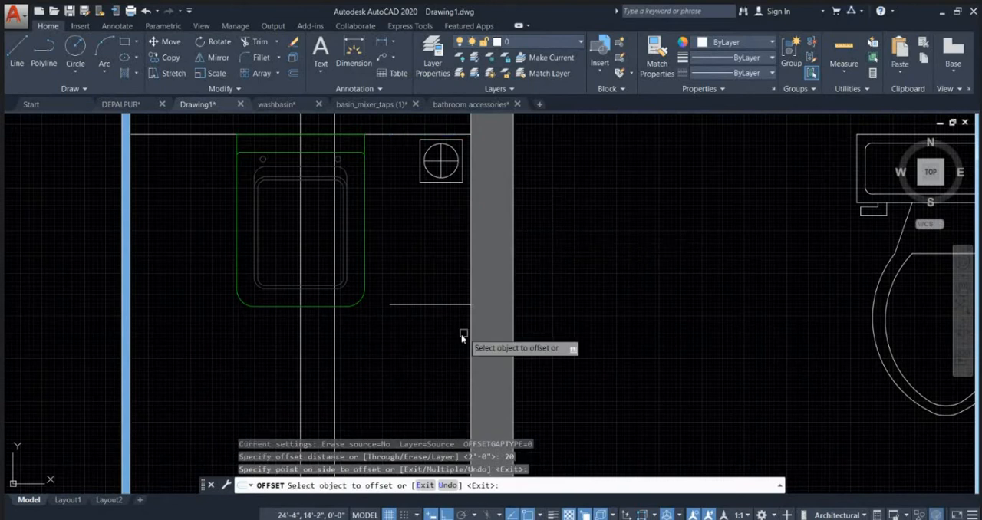
key("Escape")
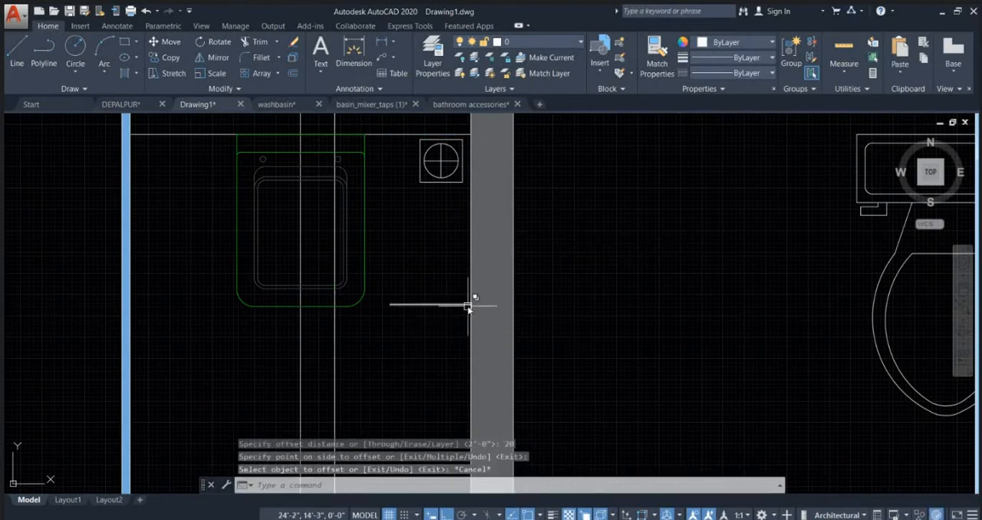
Step: Move the plan-view mixer tap from its round body's east edge to the offset line's end at the toilet's east wall
scroll(435, 307, "up", 3)
scroll(421, 309, "down", 8)
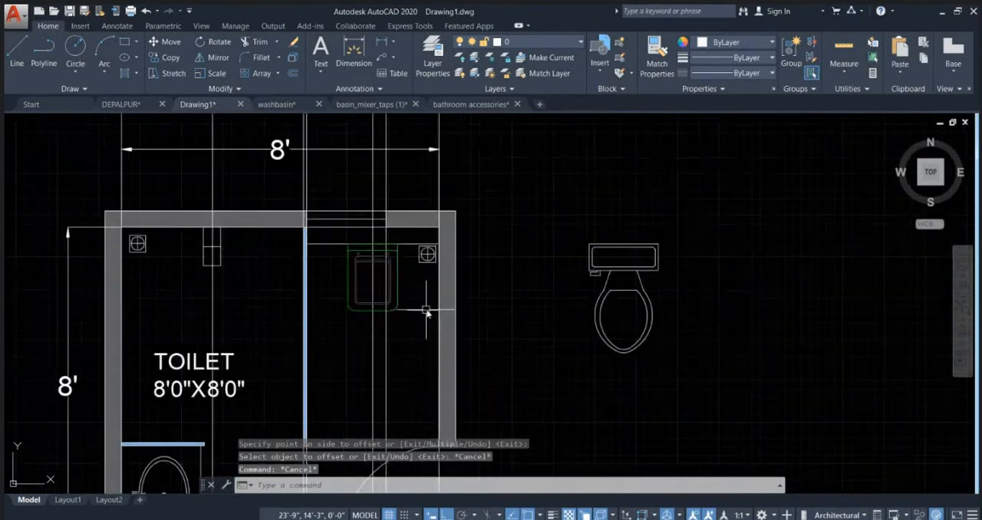
middle_click_drag(720, 293, 611, 318)
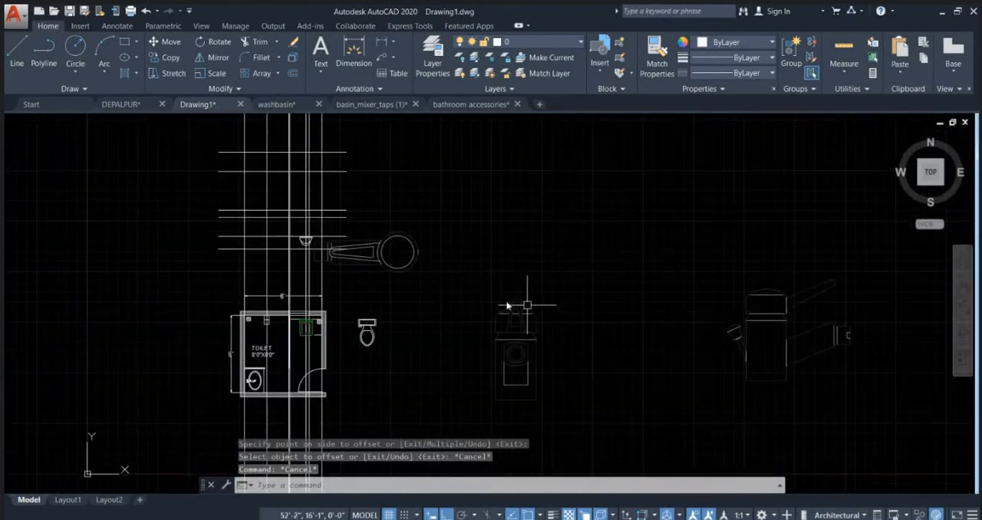
left_click(412, 265)
scroll(402, 286, "up", 2)
type("M")
key("Return")
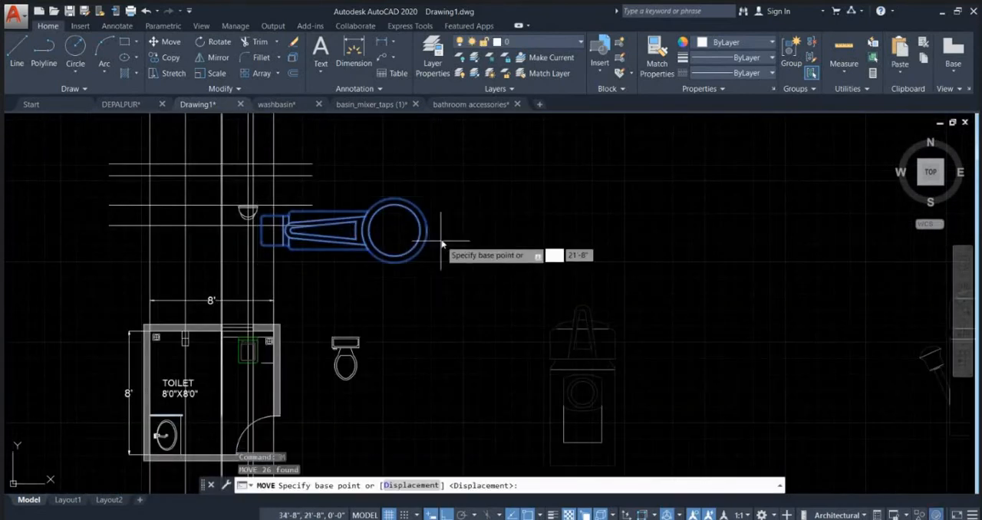
left_click(426, 230)
scroll(223, 392, "up", 3)
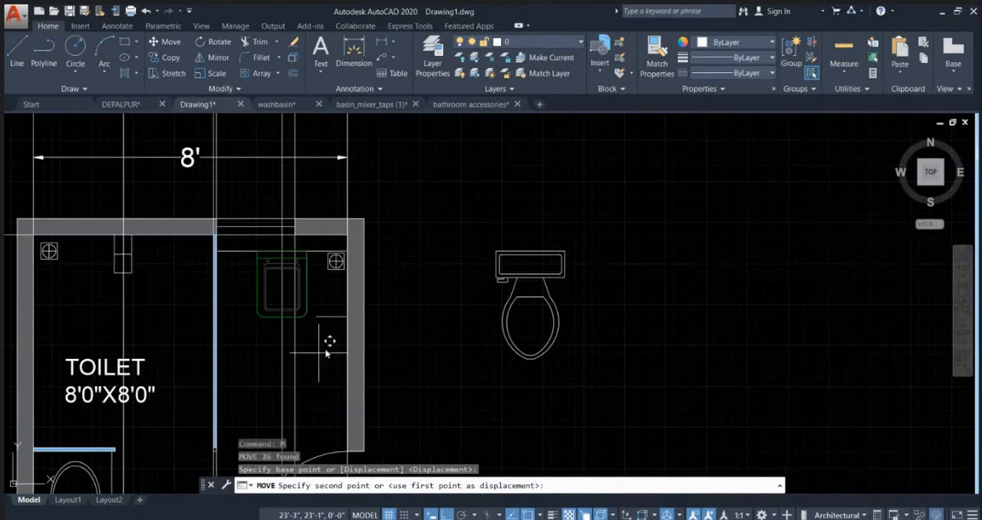
left_click(346, 314)
Step: Scale the plan-view tap down about the offset line's wall end until its length roughly matches the wall's thickness
middle_click_drag(309, 335, 475, 269)
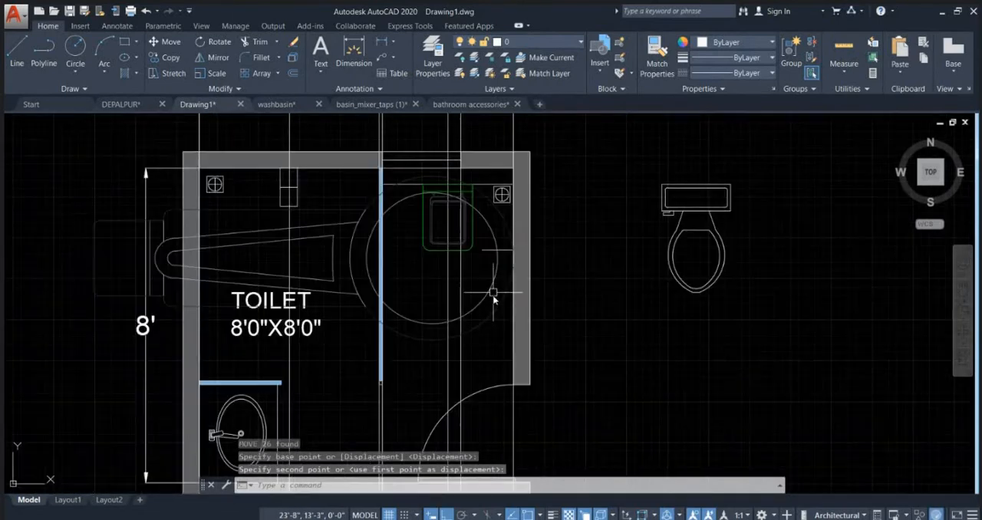
left_click(486, 291)
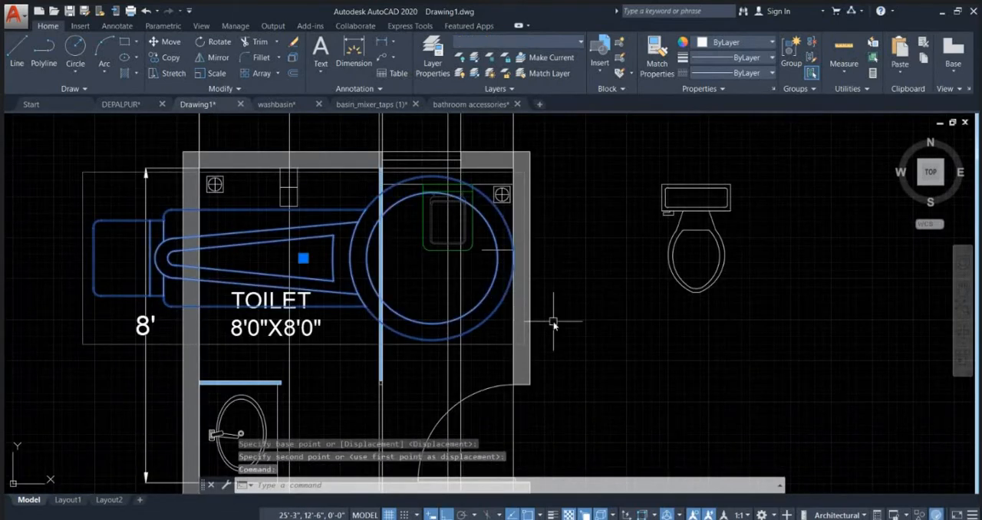
type("SC")
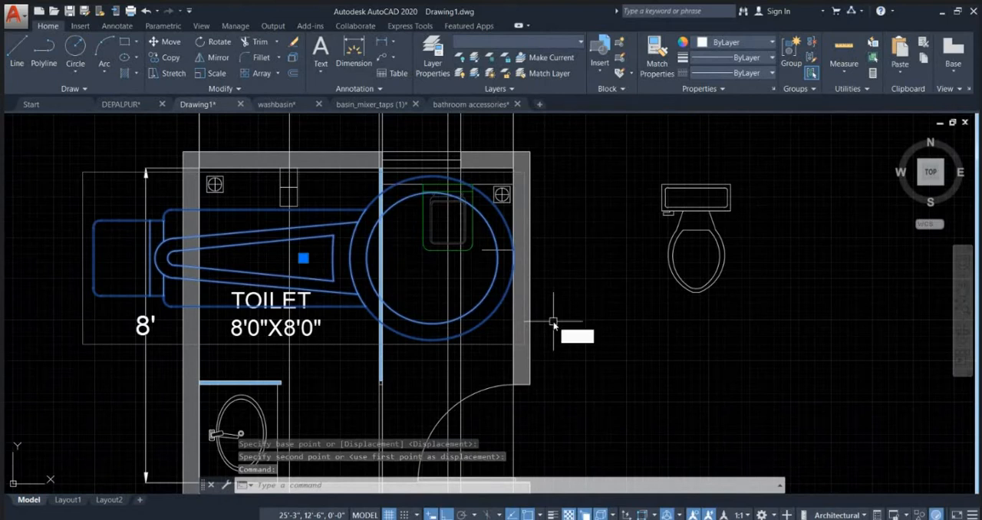
key("Return")
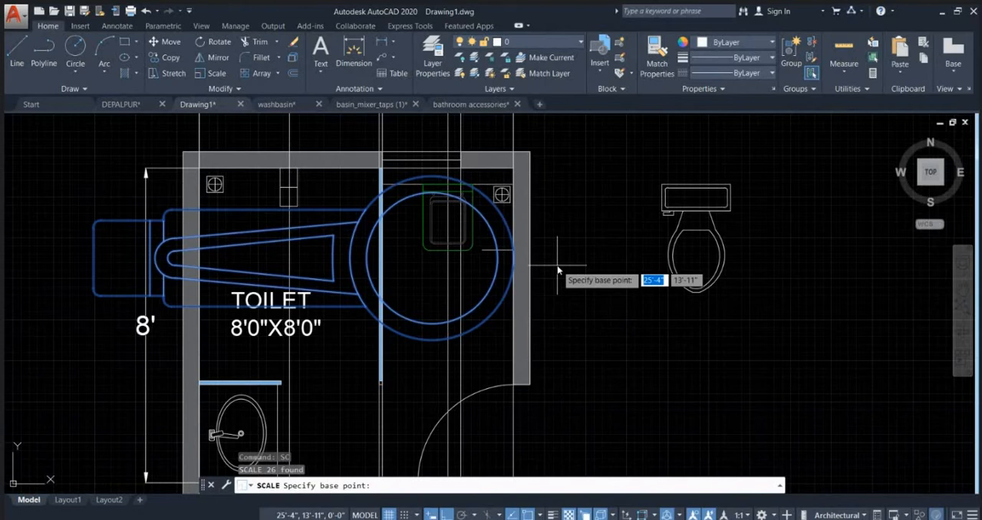
scroll(491, 253, "up", 4)
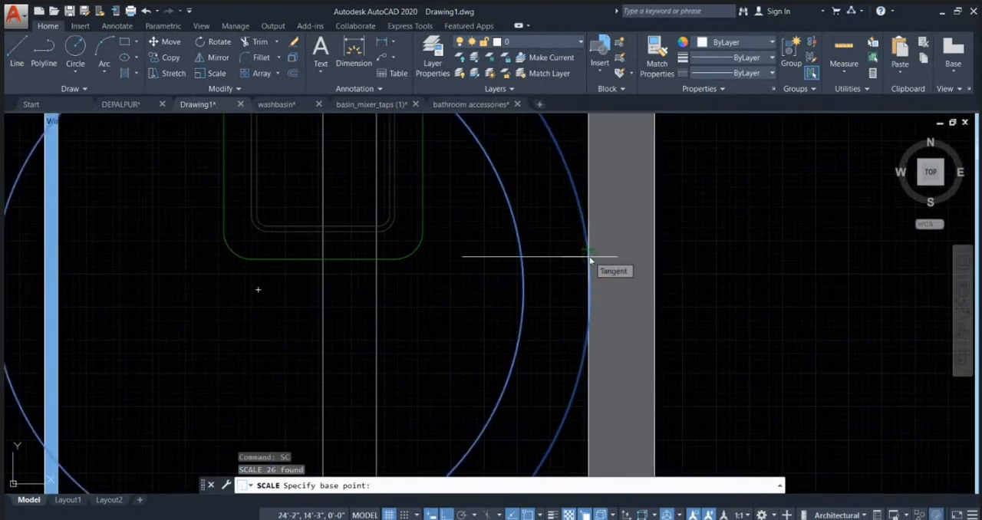
left_click(590, 256)
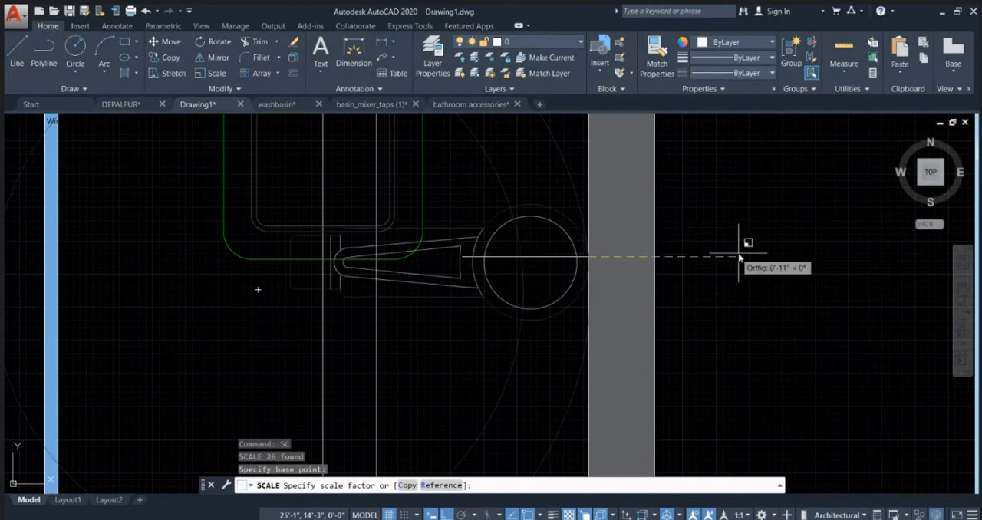
scroll(620, 251, "up", 2)
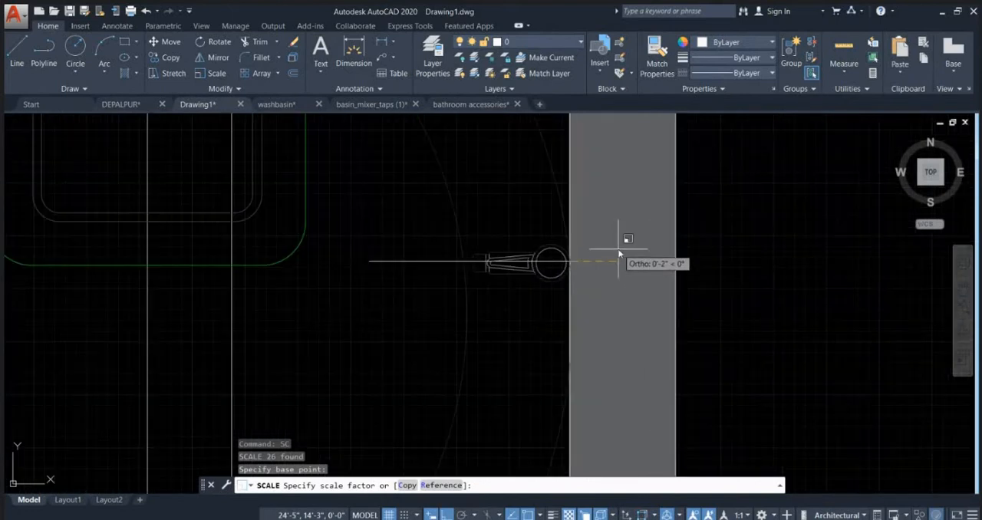
left_click(622, 250)
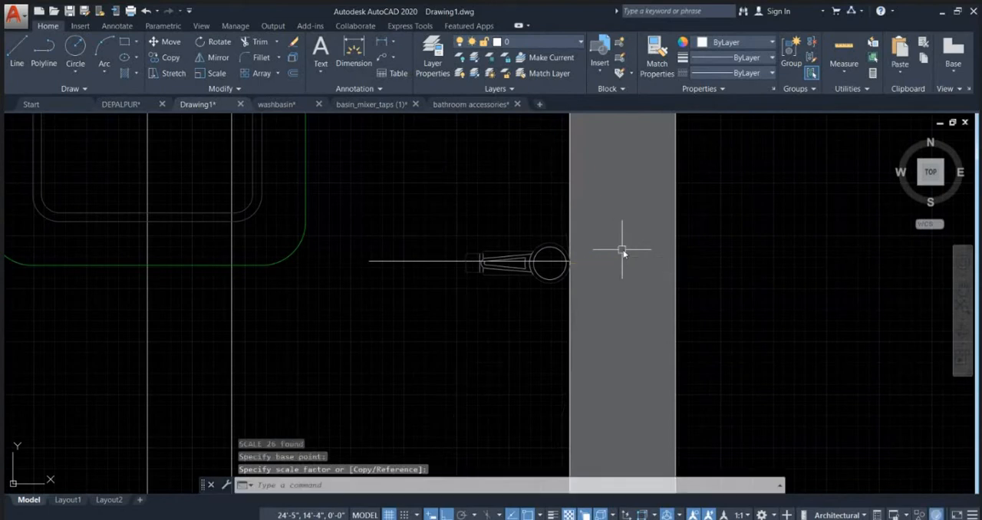
Step: Erase the offset reference line running through the small tap at the east wall
scroll(622, 250, "down", 2)
key("Escape")
left_click(542, 277)
left_click(499, 236)
key("Delete")
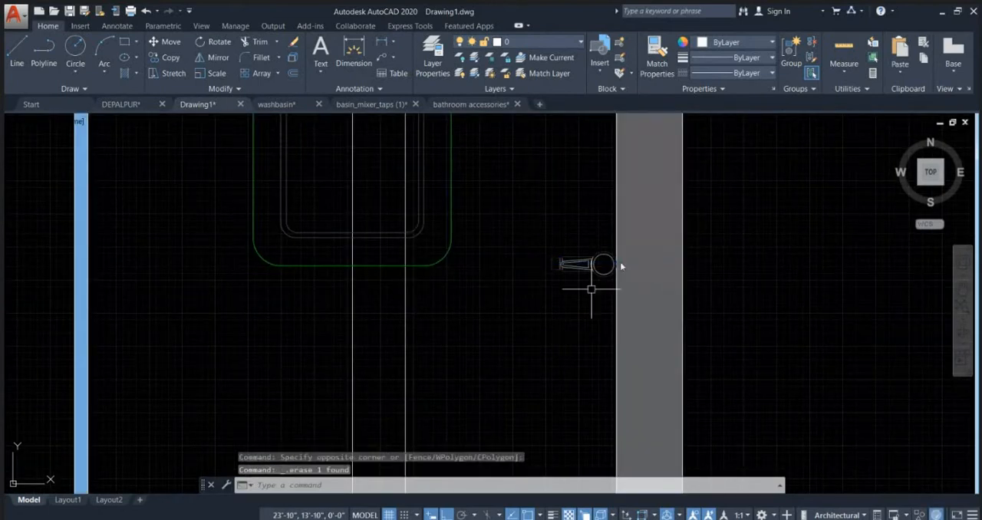
Step: Assign the small plan-view tap at the east wall to layer 0
scroll(622, 269, "down", 2)
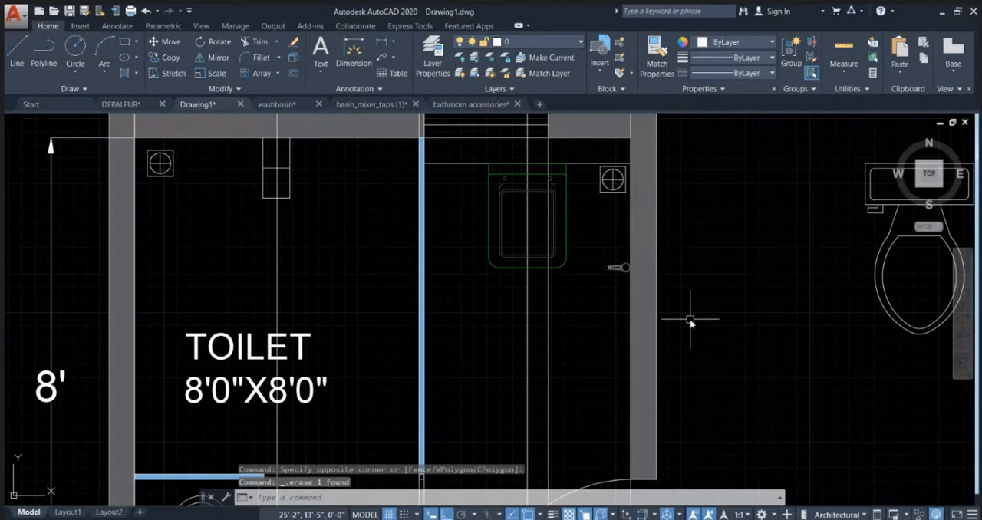
scroll(625, 291, "up", 8)
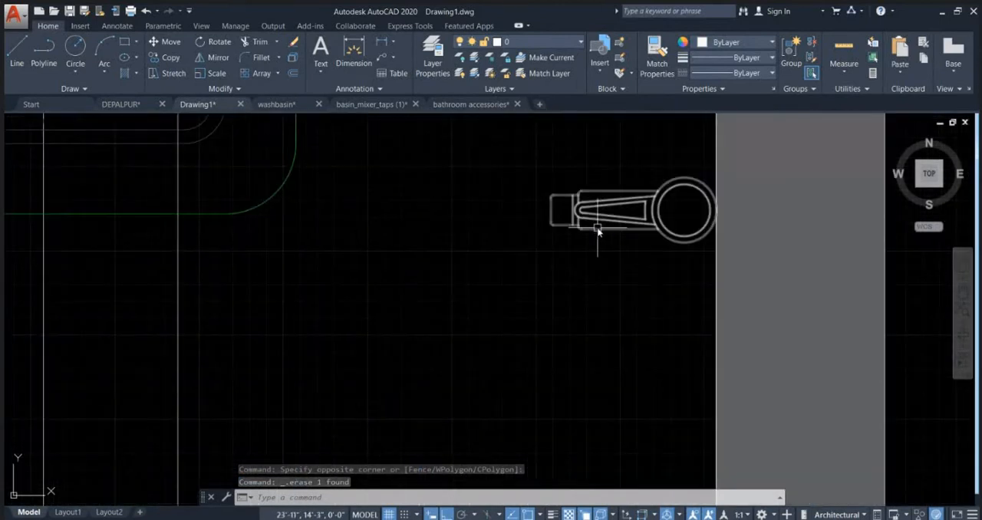
left_click(596, 229)
middle_click_drag(614, 254, 589, 289)
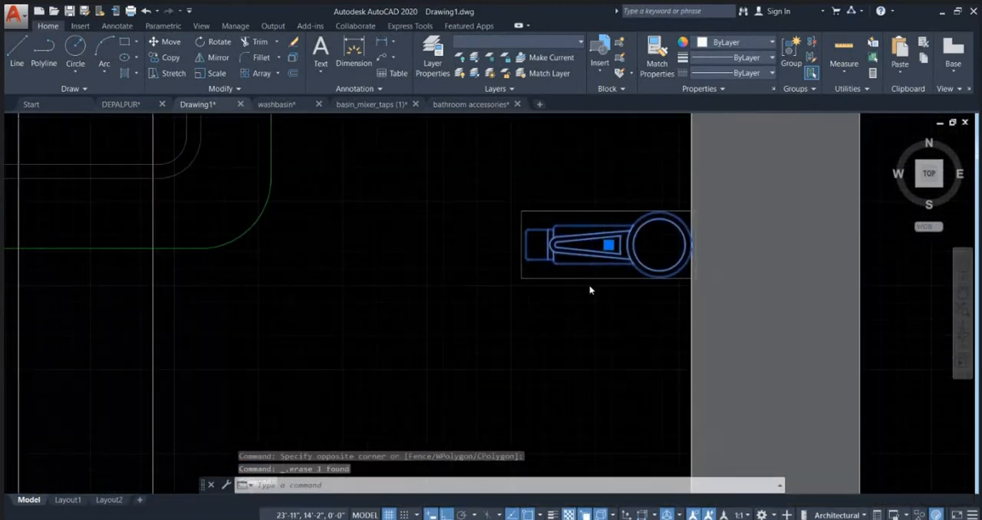
left_click(549, 45)
left_click(553, 84)
key("Escape")
scroll(636, 310, "down", 4)
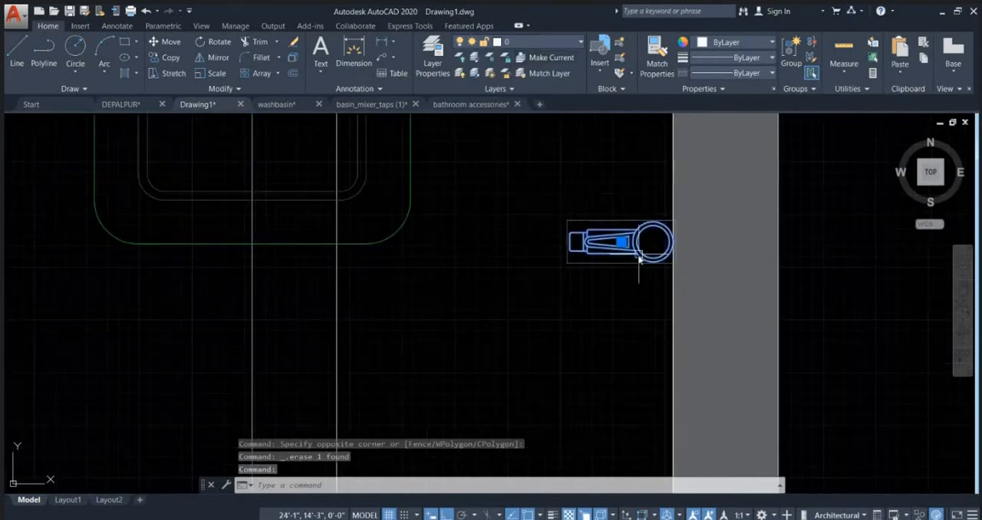
key("Escape")
scroll(652, 345, "down", 4)
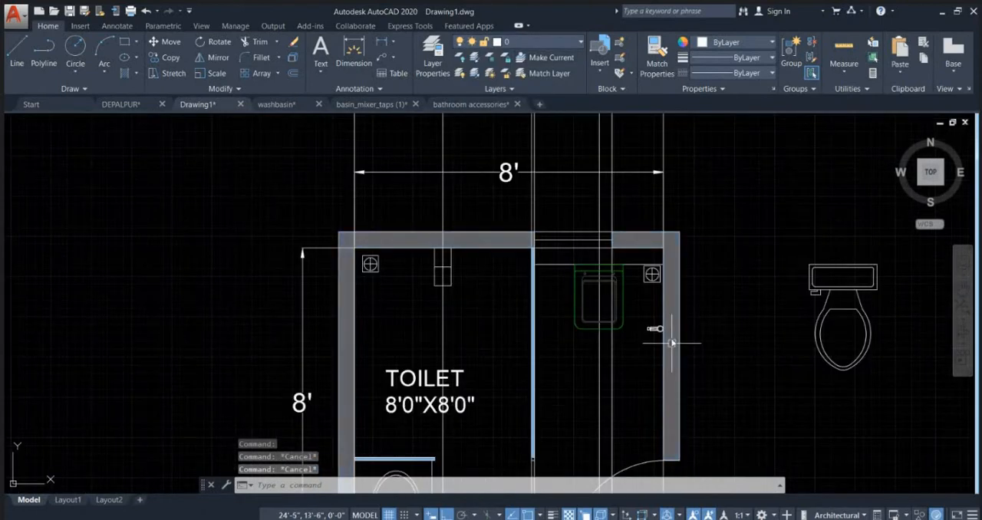
Step: Mirror the side-view mixer tap about a vertical line to its west and erase the source objects
scroll(656, 322, "down", 4)
scroll(658, 212, "up", 6)
scroll(622, 325, "up", 2)
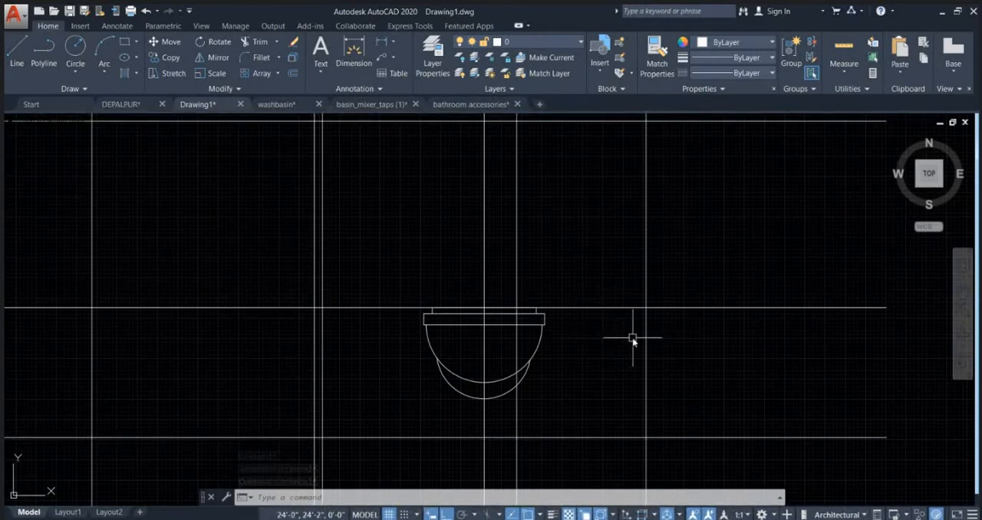
scroll(587, 243, "down", 4)
middle_click_drag(593, 426, 596, 353)
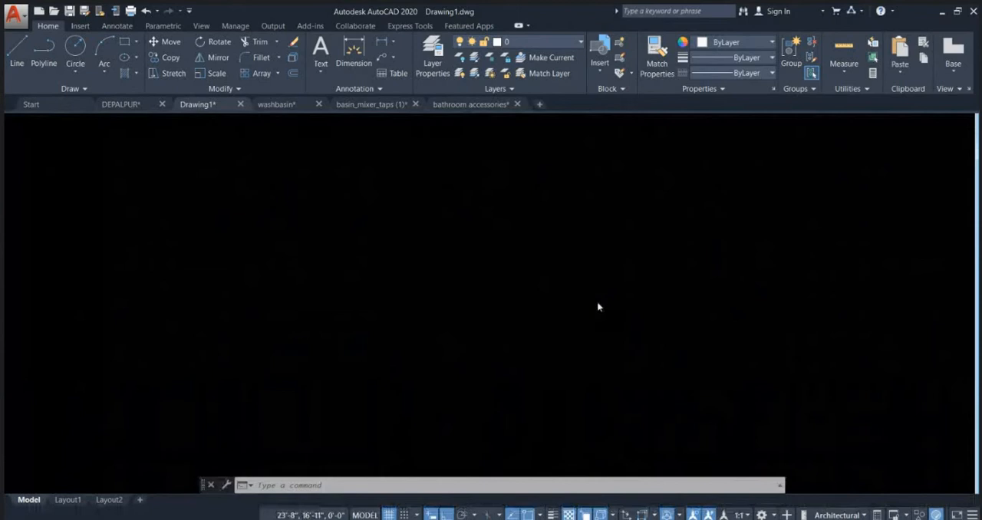
scroll(596, 304, "down", 8)
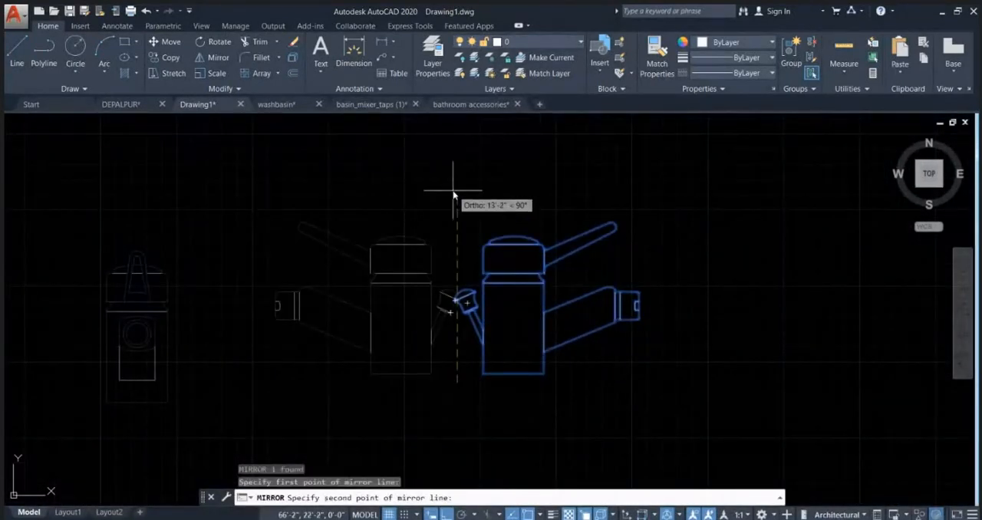
left_click(456, 188)
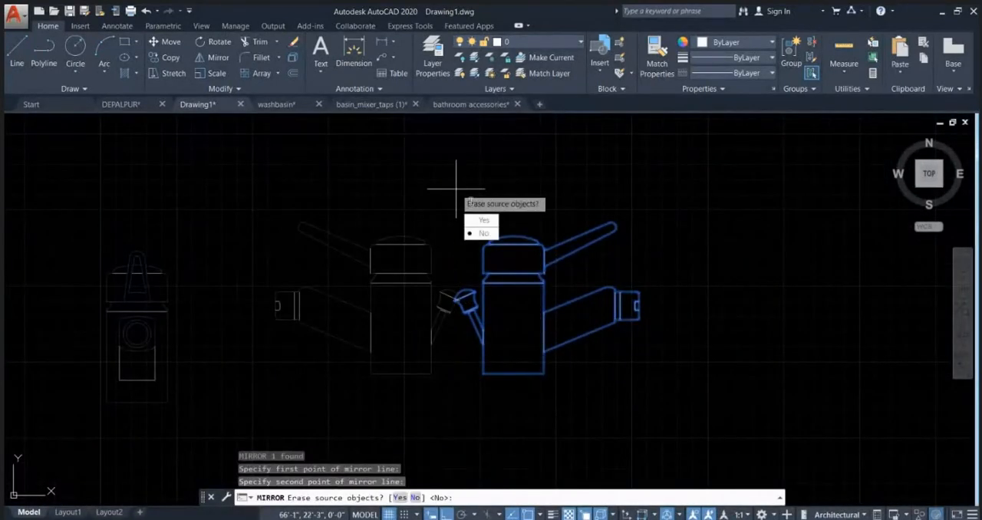
type("Y")
key("Return")
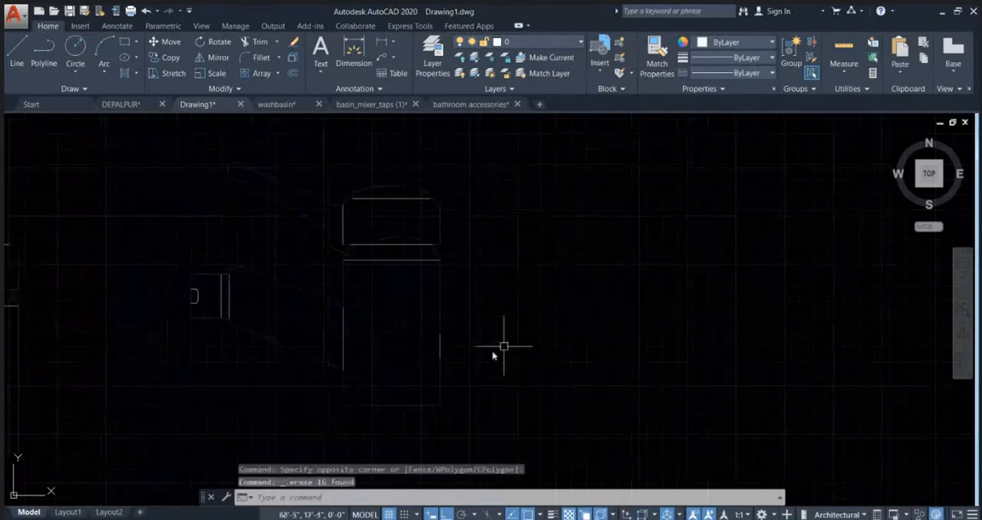
Step: Erase the short vertical segment on the mirrored tap body's east edge, where the side knob was attached
left_click(427, 323)
left_click(476, 377)
key("Delete")
scroll(615, 356, "down", 4)
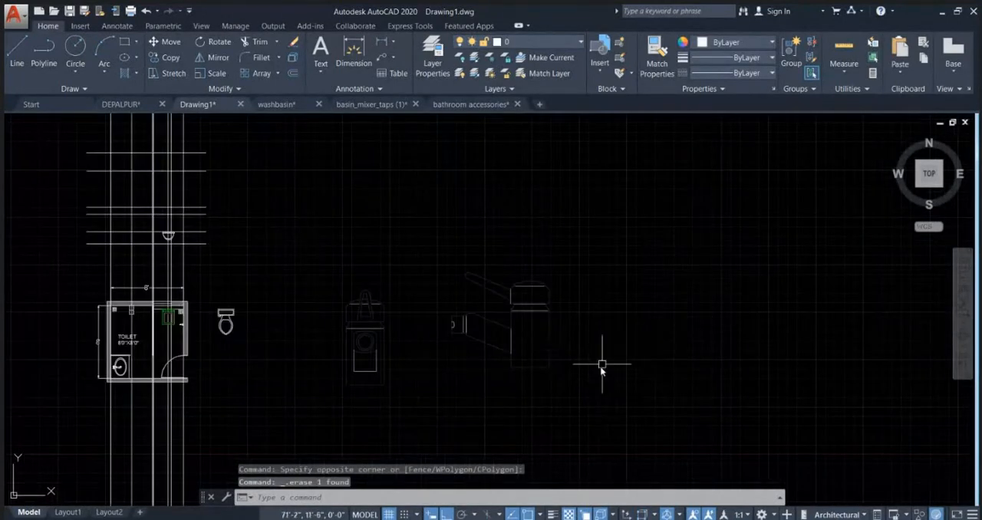
key("Escape")
key("Escape")
Step: Group all parts of the mirrored side-view tap and put the group on layer 0
left_click(588, 392)
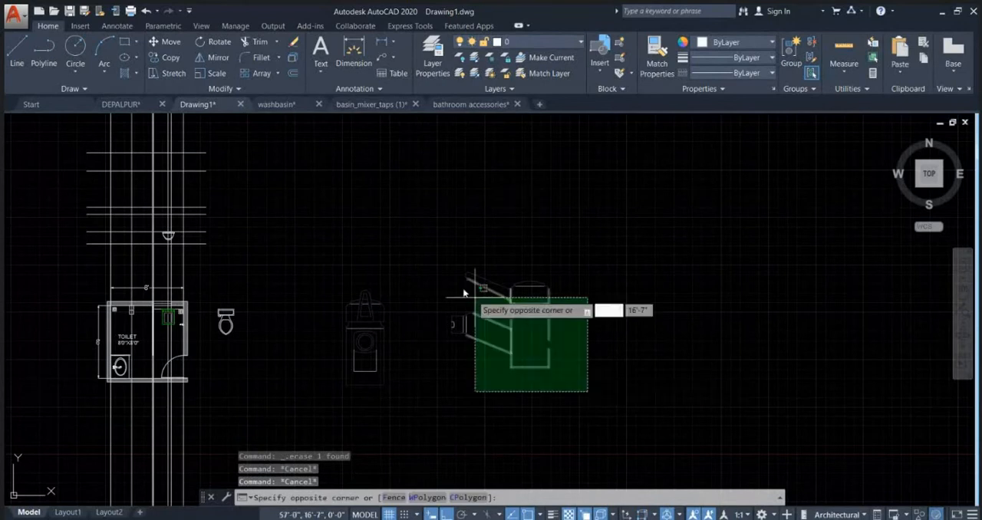
left_click(433, 253)
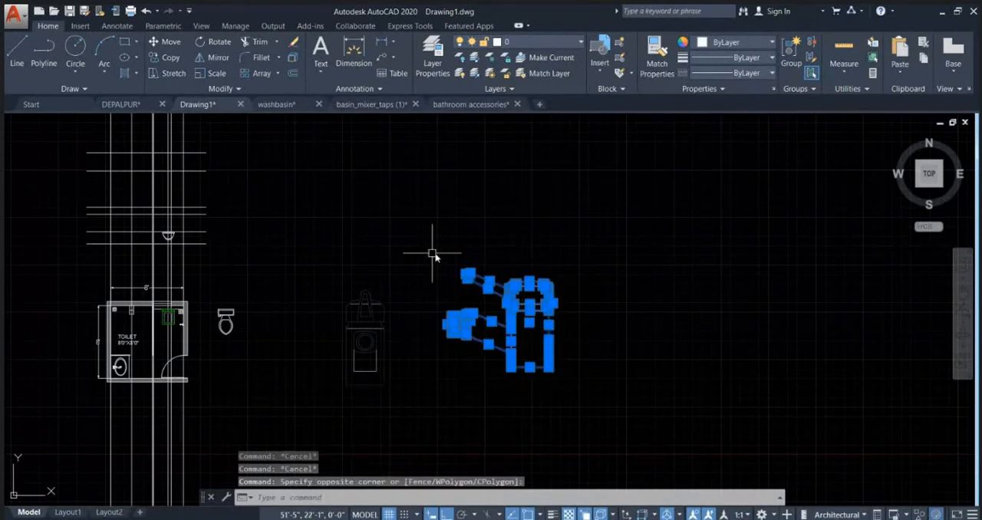
type("g")
key("Return")
left_click(588, 383)
left_click(434, 242)
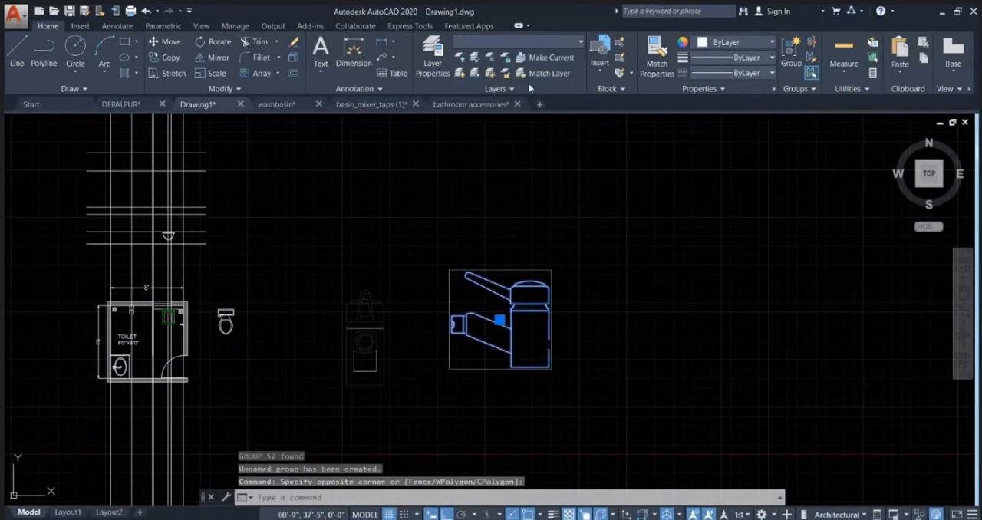
Step: Move the grouped side-view tap, with Ortho off, to the free space above the spare commode, east of the elevation lines
type("m")
key("Return")
scroll(569, 337, "up", 2)
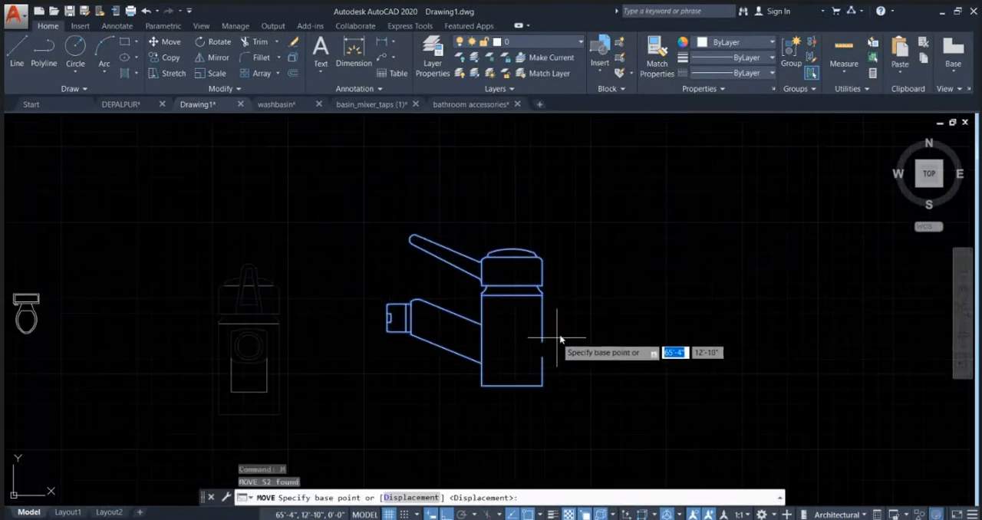
scroll(561, 349, "down", 7)
left_click(559, 347)
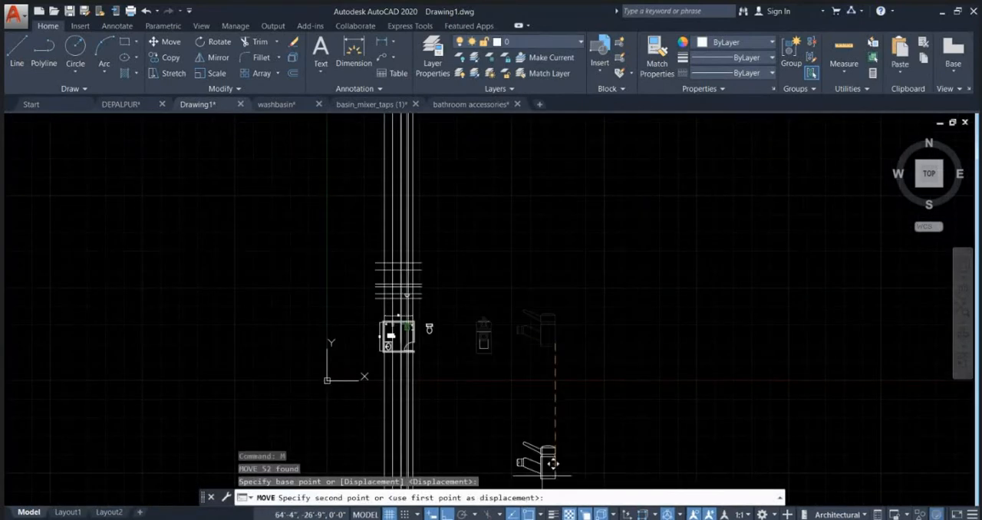
key("F8")
scroll(413, 381, "up", 5)
key("Escape")
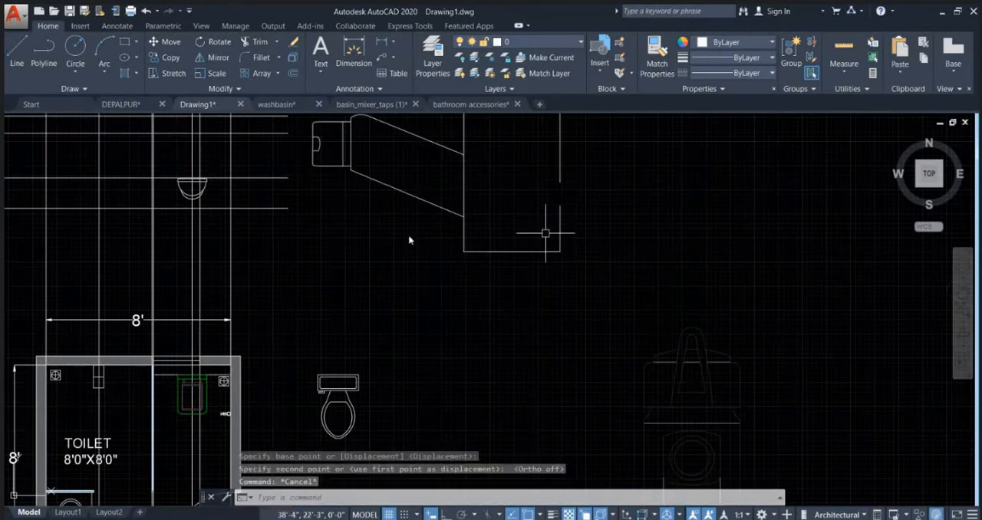
scroll(239, 179, "up", 3)
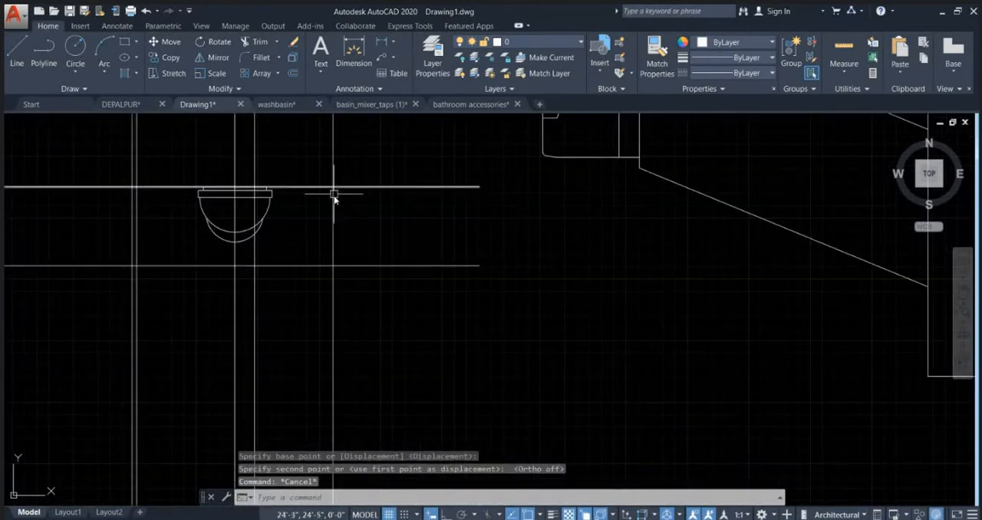
key("Escape")
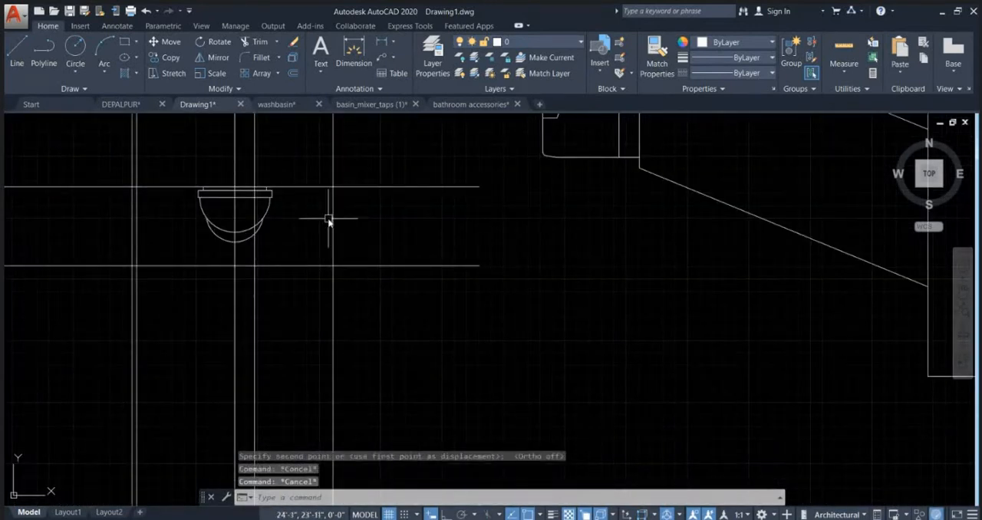
middle_click_drag(344, 242, 402, 277)
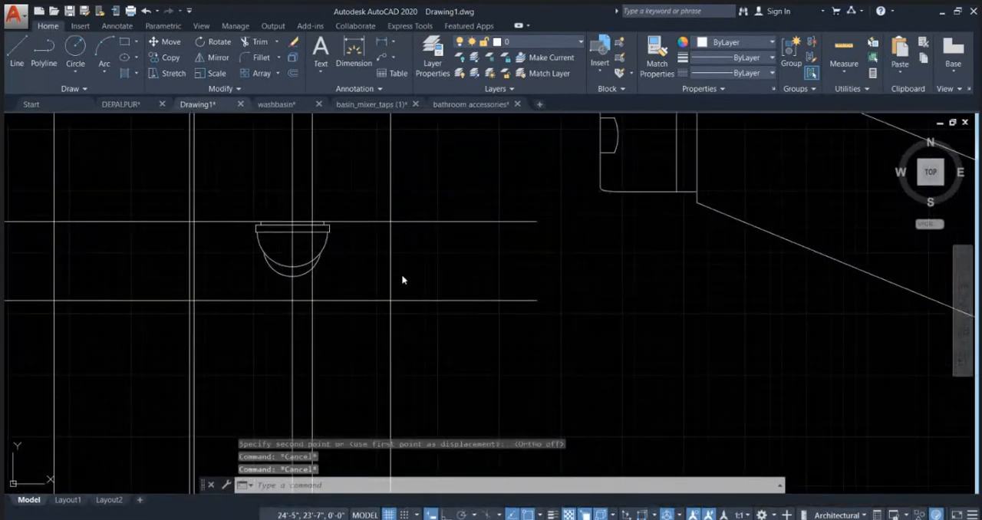
type("oi")
key("Return")
type("13")
key("Return")
key("Escape")
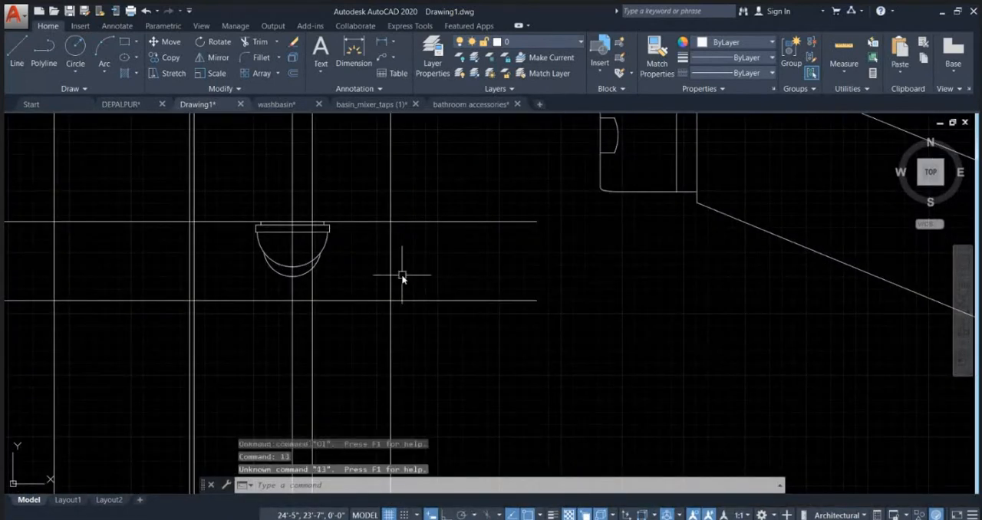
Step: Offset the horizontal line below the commode in the elevation 13 inches upward
type("o")
key("Return")
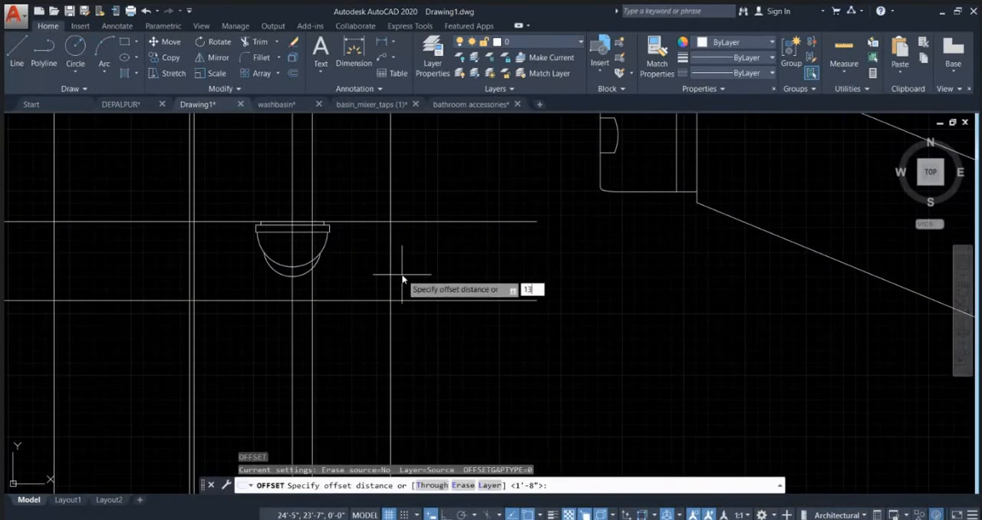
type("13")
key("Return")
left_click(445, 300)
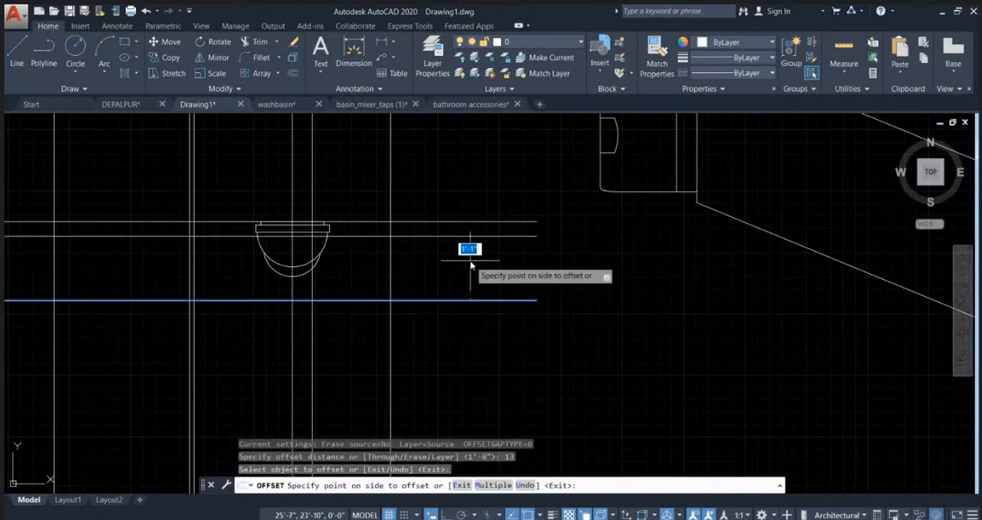
left_click(470, 265)
scroll(453, 276, "down", 3)
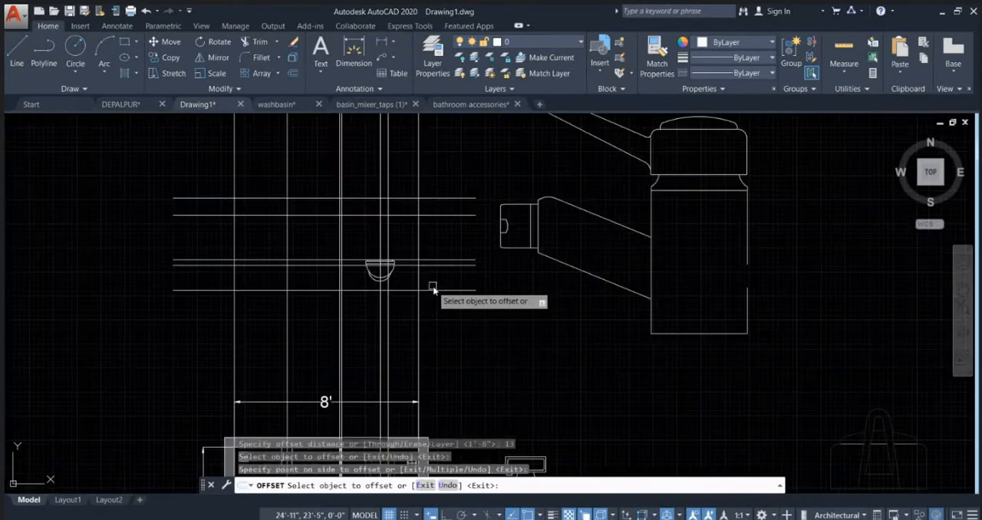
key("Escape")
Step: Move the grouped side-view tap by its cap's top midpoint to where the 13-inch offset line meets the elevation's east wall line
middle_click_drag(664, 191, 658, 239)
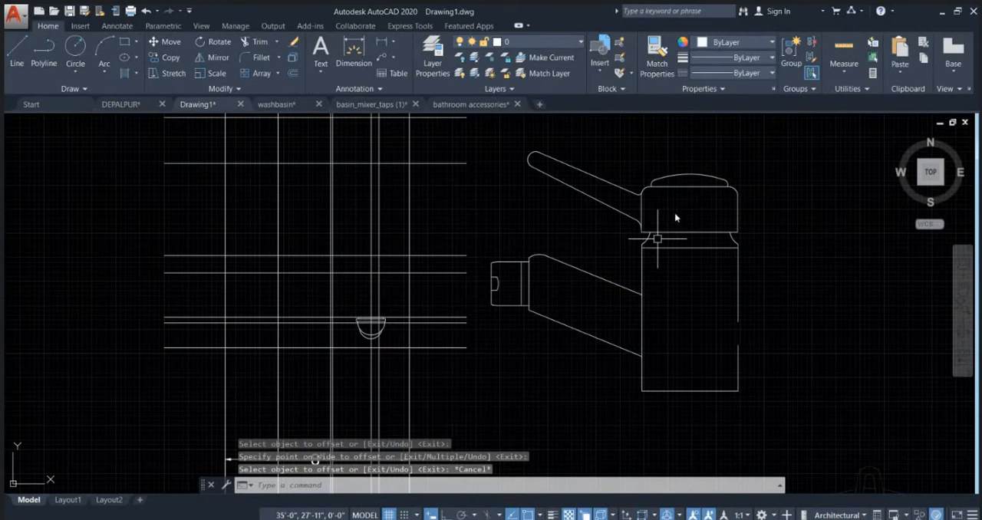
left_click(698, 180)
type("m")
key("Return")
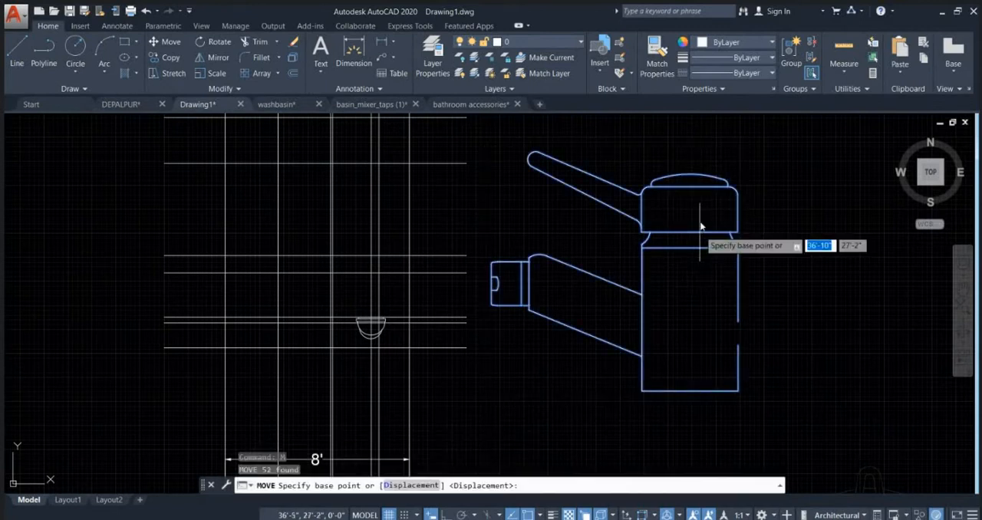
left_click(695, 181)
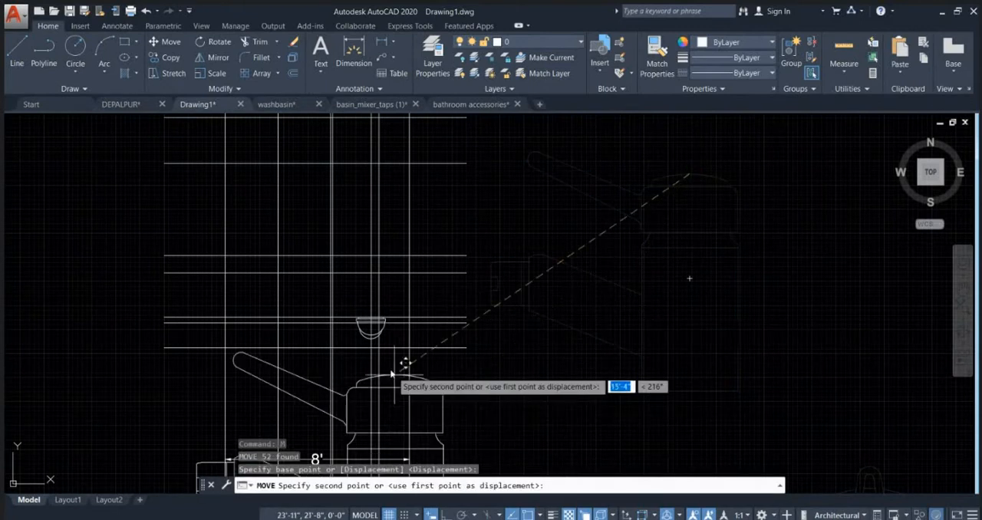
scroll(411, 340, "up", 3)
scroll(426, 288, "up", 3)
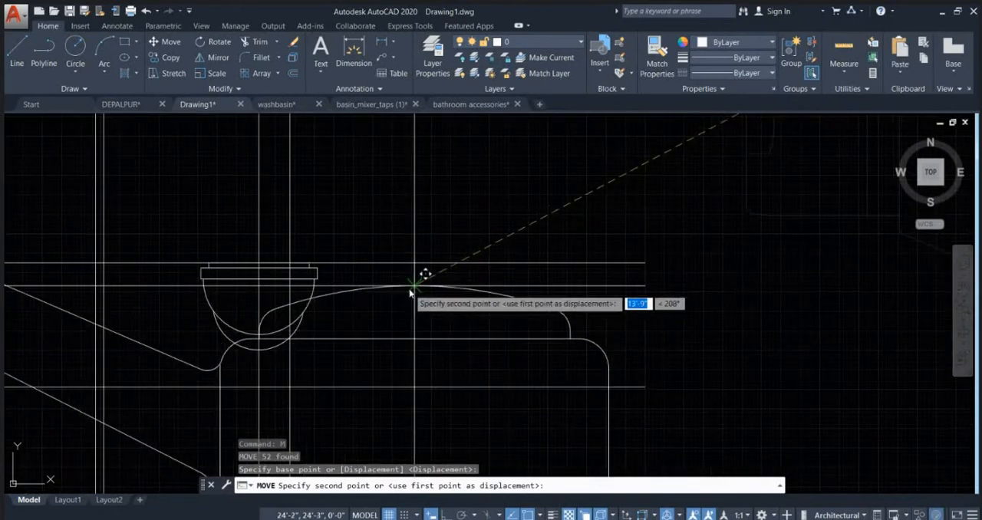
left_click(429, 267)
Step: Scale the side-view tap down about its cap's top midpoint until it is much smaller than the commode
scroll(468, 285, "down", 5)
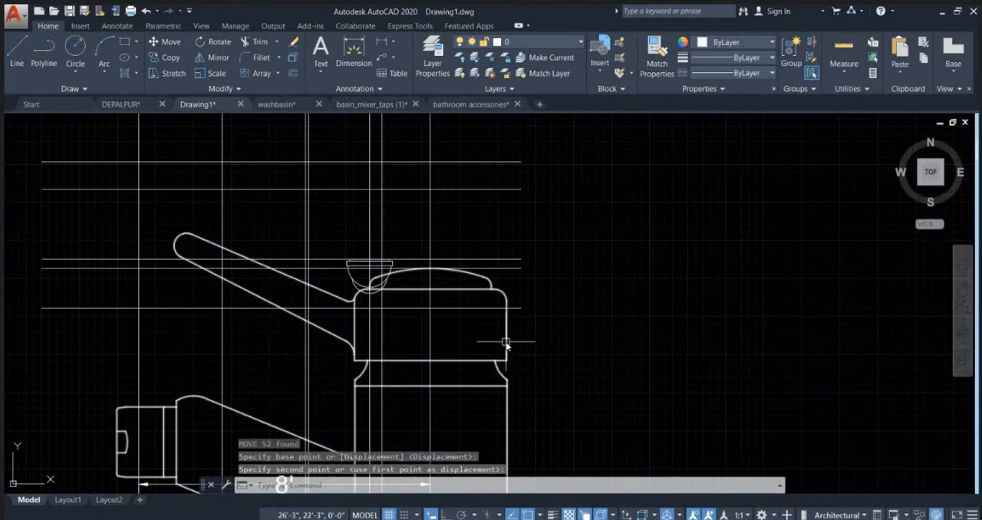
left_click(506, 341)
type("SC")
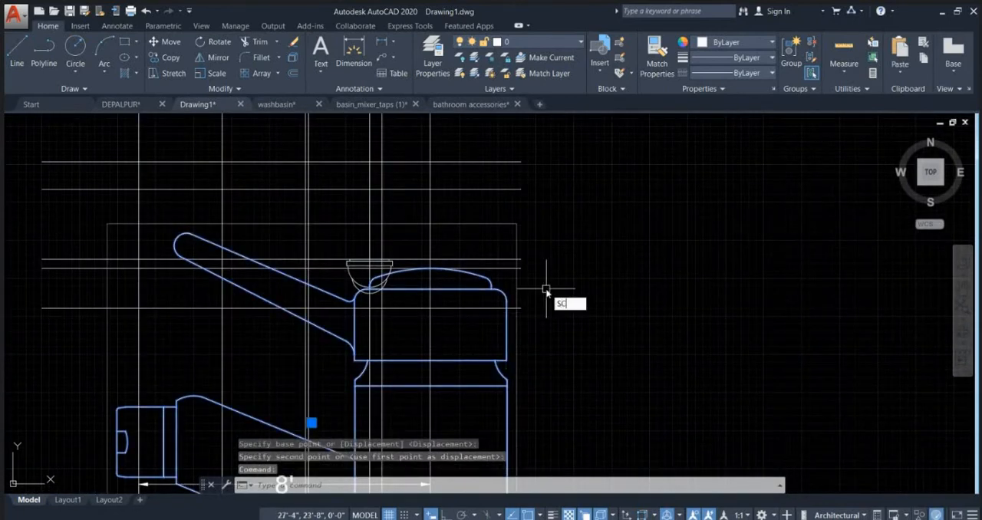
key("Return")
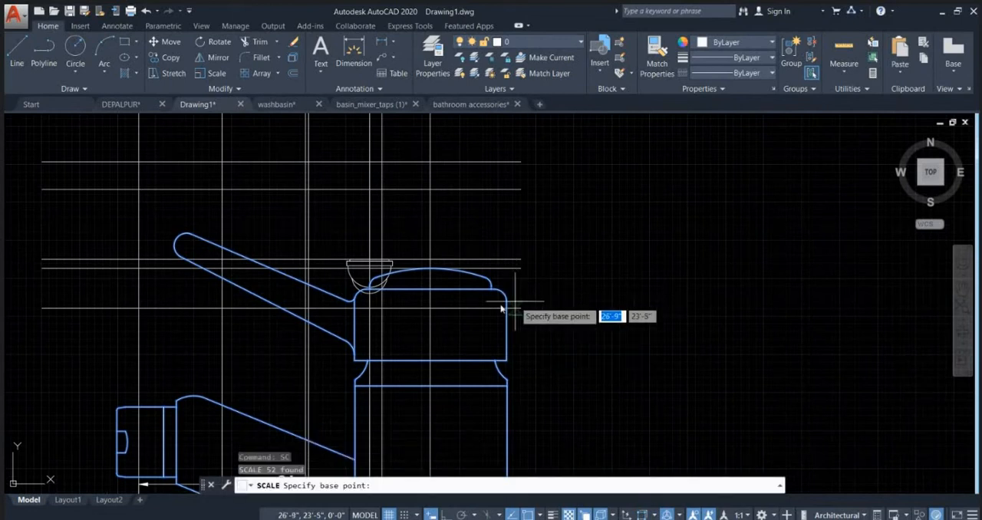
scroll(427, 292, "up", 2)
left_click(432, 247)
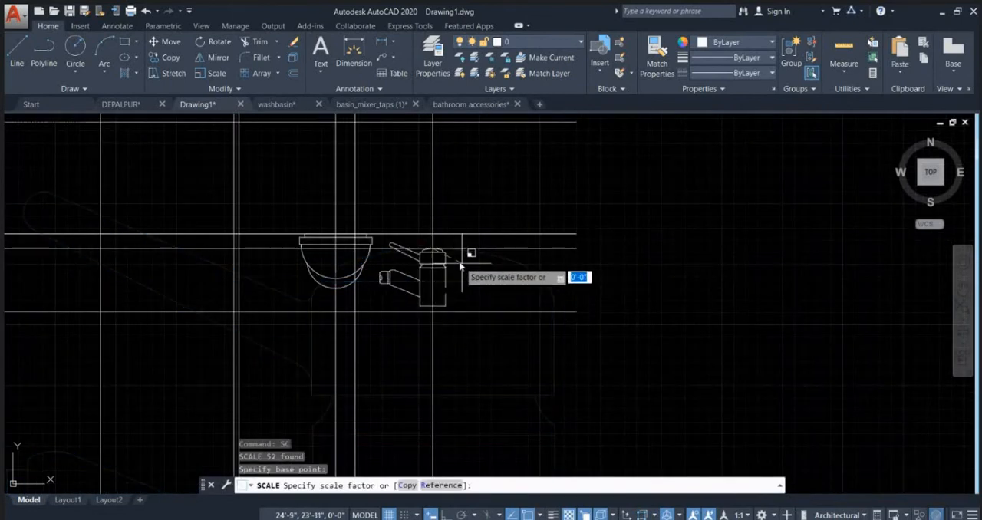
scroll(444, 253, "up", 3)
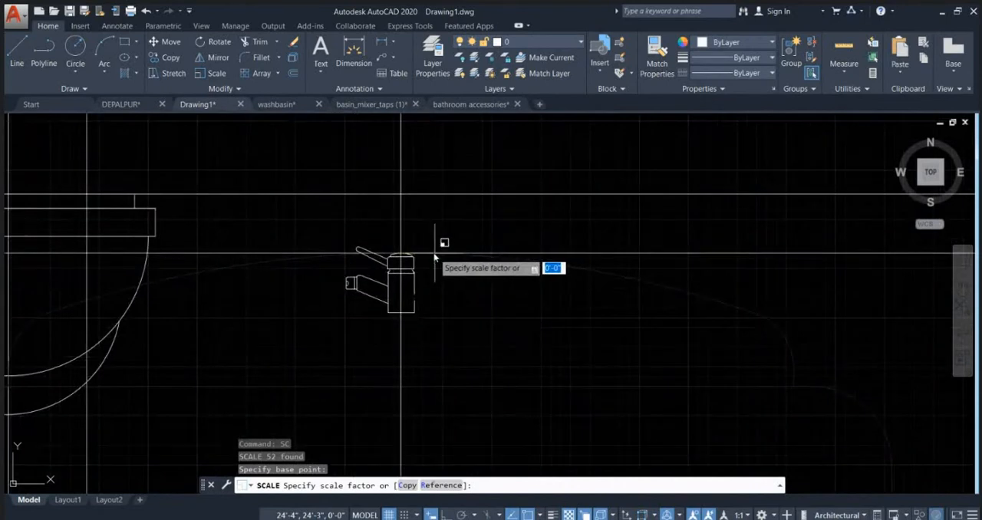
left_click(434, 253)
Step: Move the scaled tap west by its body's lower east corner so the body's east edge meets the wall line
left_click(415, 283)
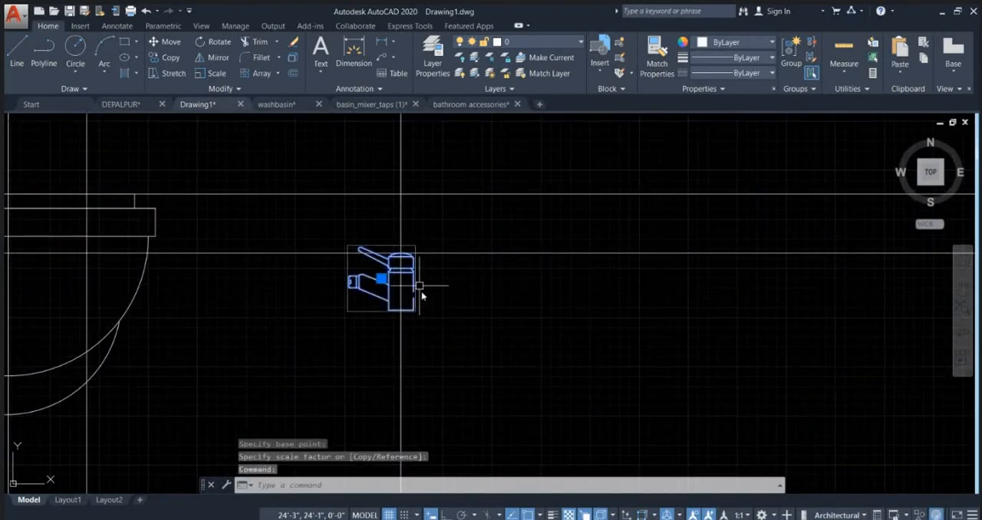
scroll(422, 305, "up", 2)
type("m")
key("Return")
left_click(410, 310)
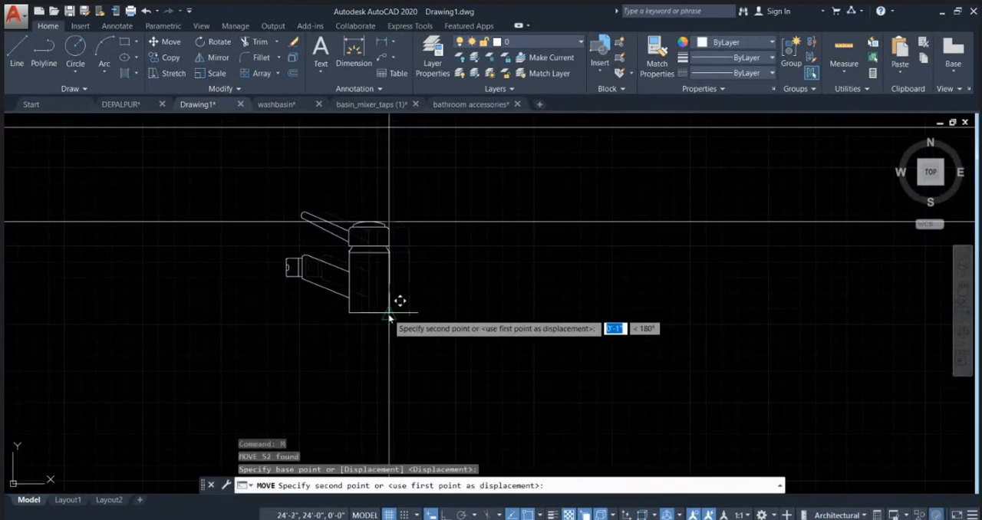
key("Escape")
Step: Examine the tap's placement on its height line beside the commode and the next horizontal line above the commode
scroll(499, 304, "down", 4)
scroll(500, 304, "down", 2)
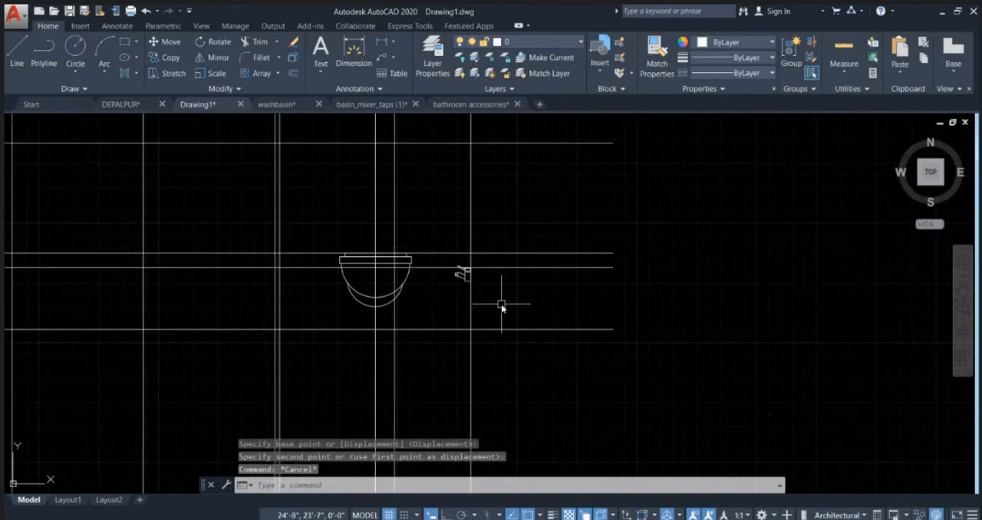
scroll(478, 281, "up", 3)
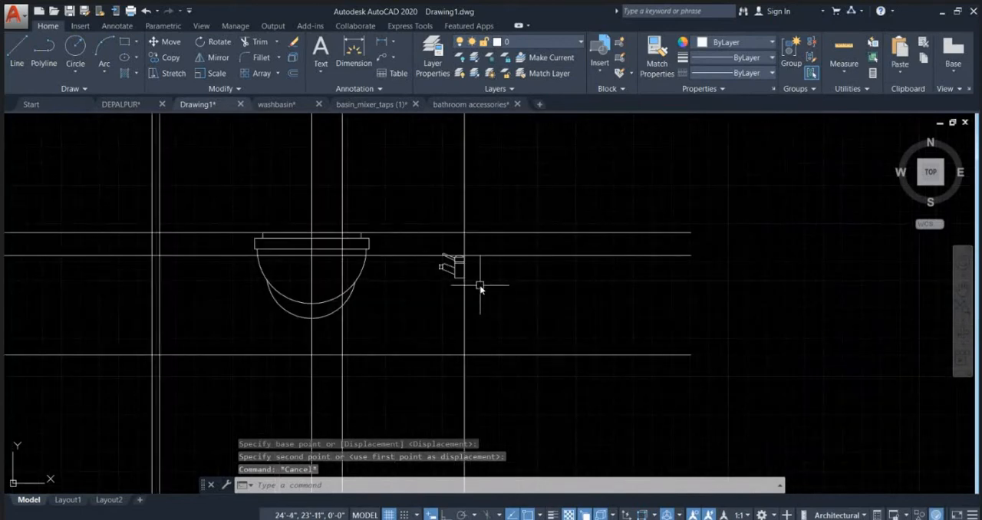
scroll(407, 248, "up", 1)
left_click(407, 246)
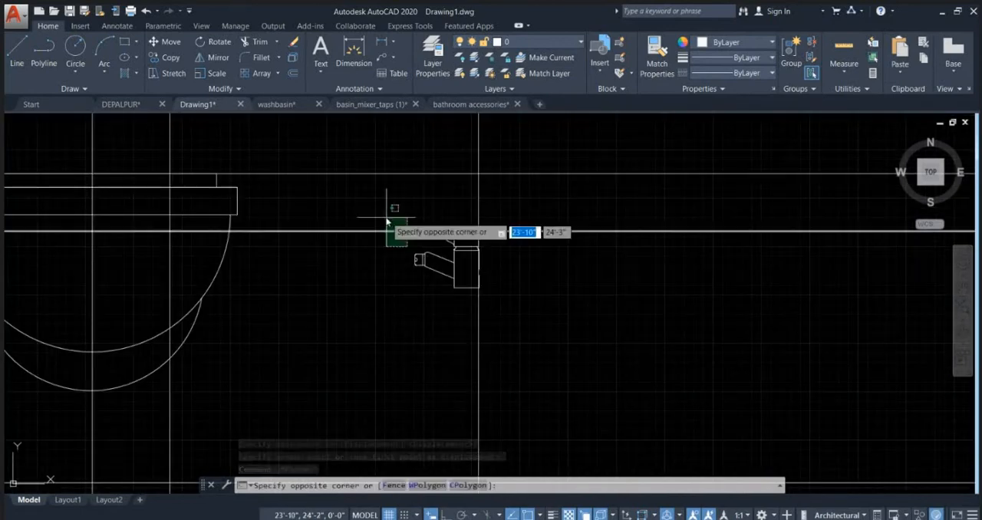
left_click(388, 217)
scroll(587, 257, "down", 4)
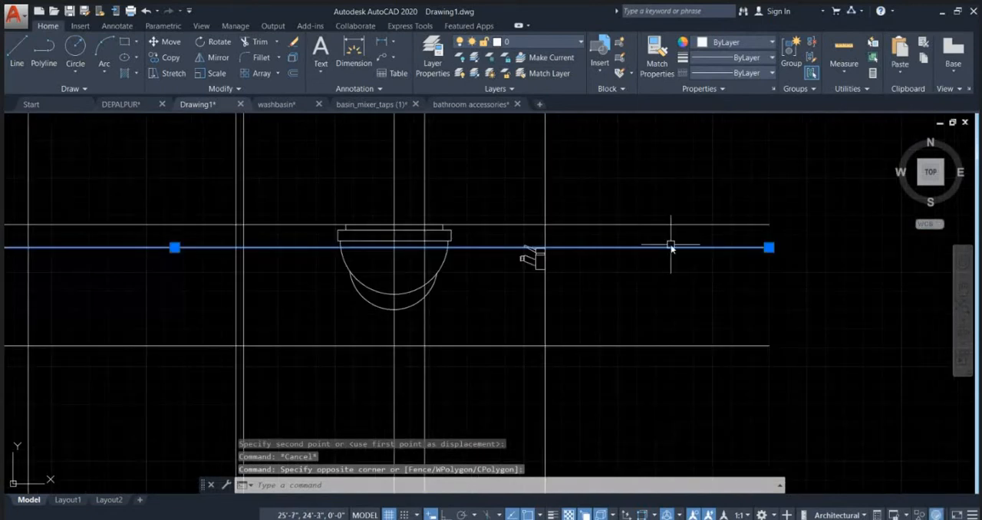
scroll(532, 280, "up", 3)
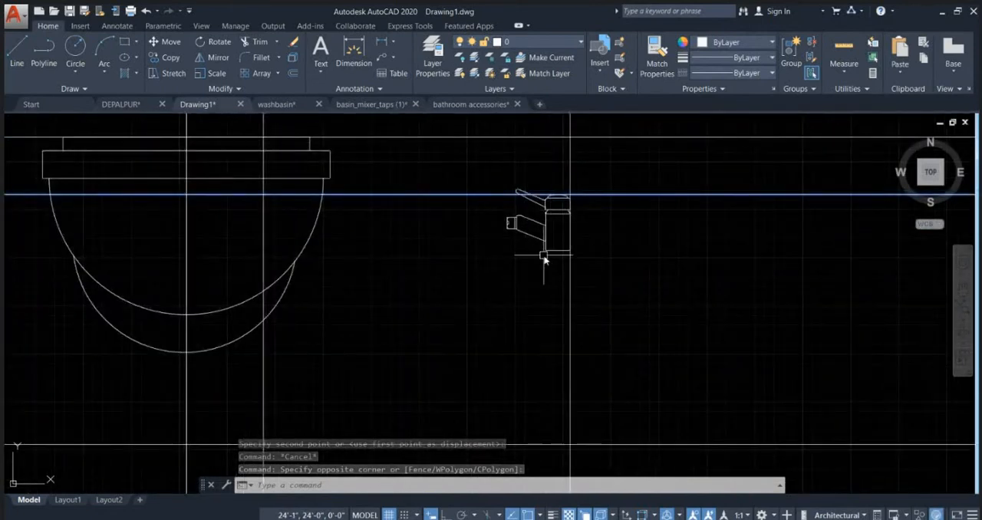
scroll(544, 259, "down", 4)
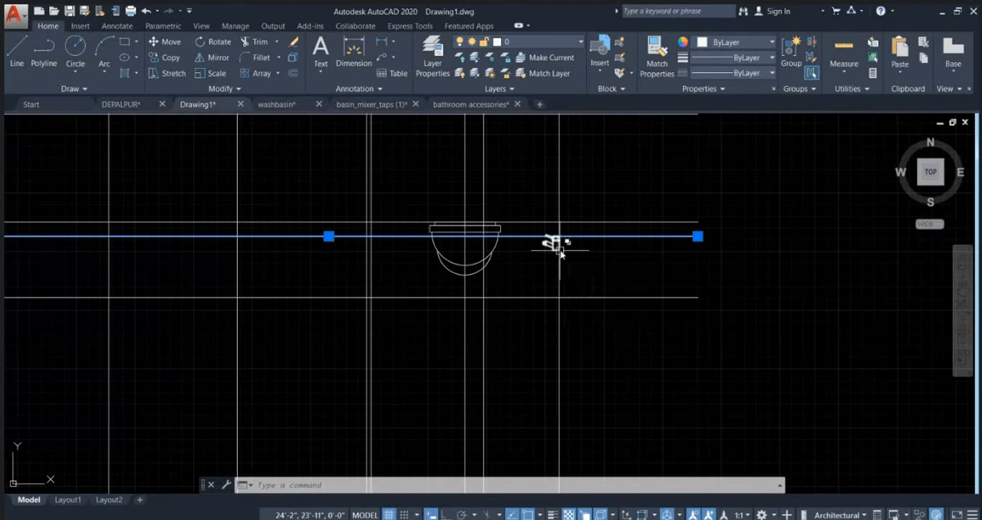
key("Escape")
scroll(584, 255, "down", 4)
scroll(570, 242, "up", 4)
scroll(562, 258, "up", 3)
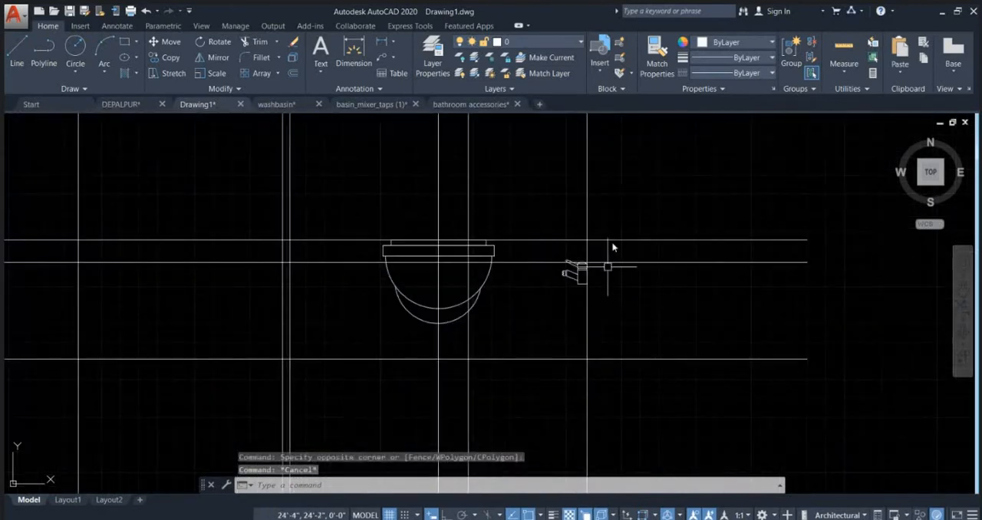
scroll(449, 323, "down", 3)
middle_click_drag(526, 228, 563, 323)
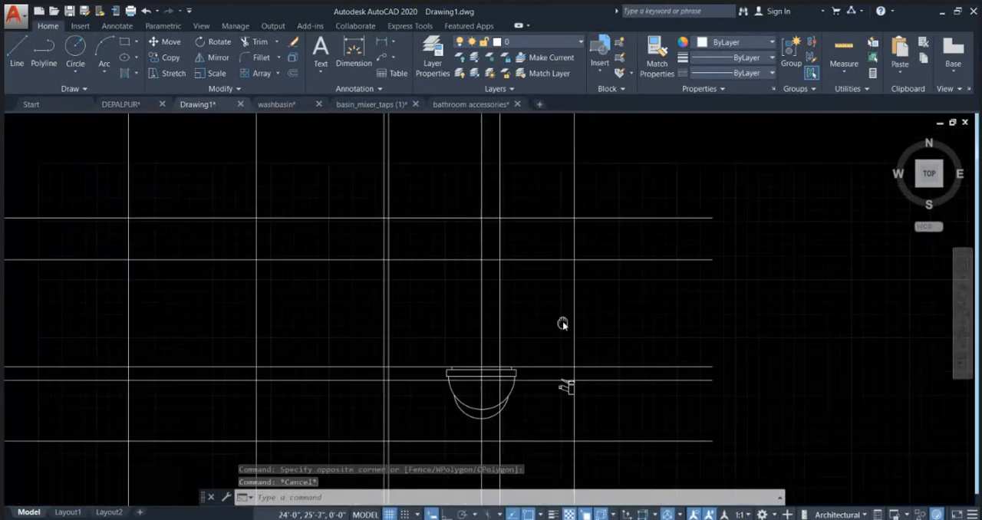
left_click(649, 259)
left_click(630, 239)
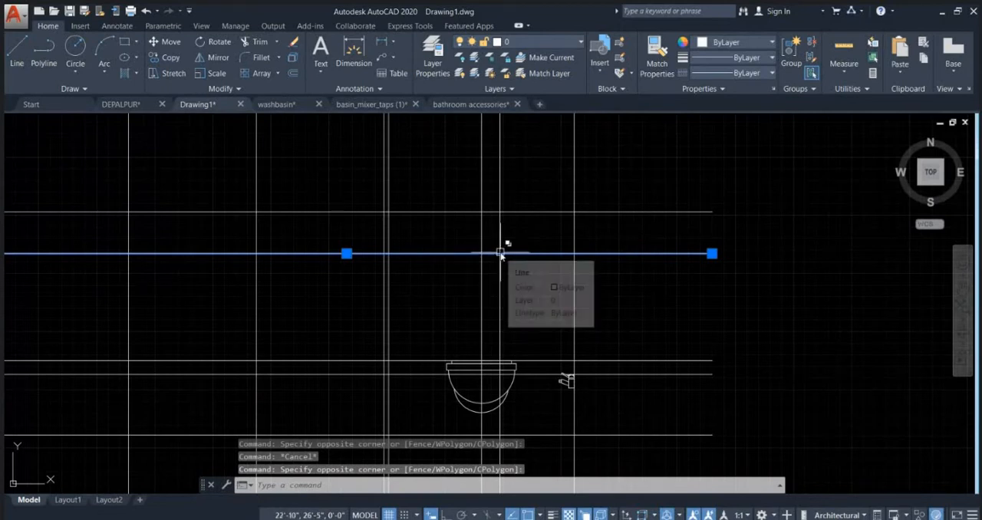
scroll(487, 239, "down", 4)
scroll(520, 292, "up", 4)
scroll(486, 295, "up", 3)
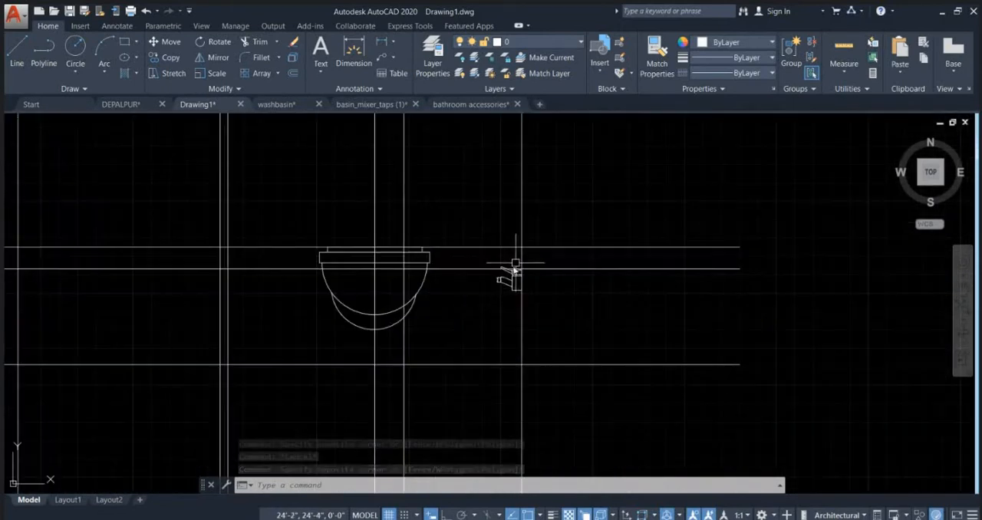
scroll(500, 324, "down", 3)
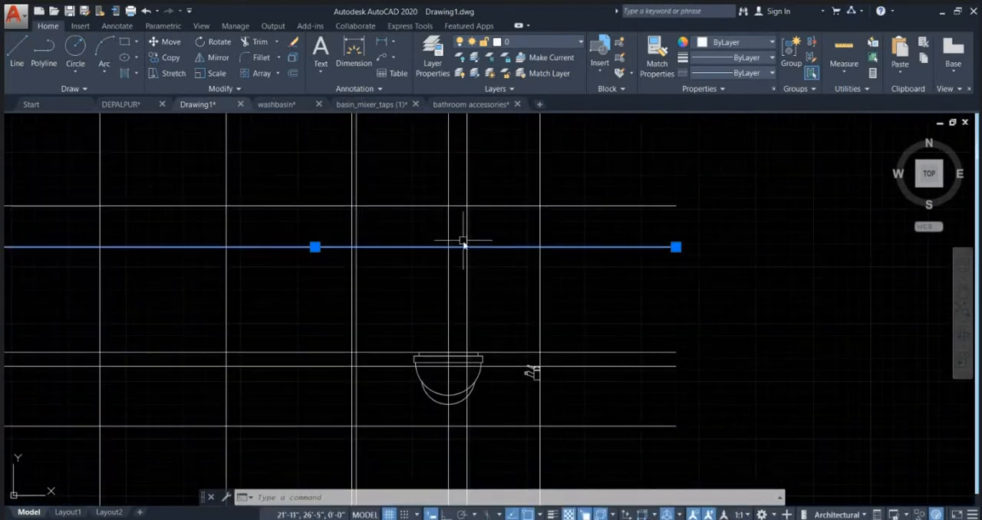
Step: Draw a rectangle about 1' wide and 4" high across the horizontal line above the commode, spanning the commode's two vertical lines
type("Rrec")
key("Return")
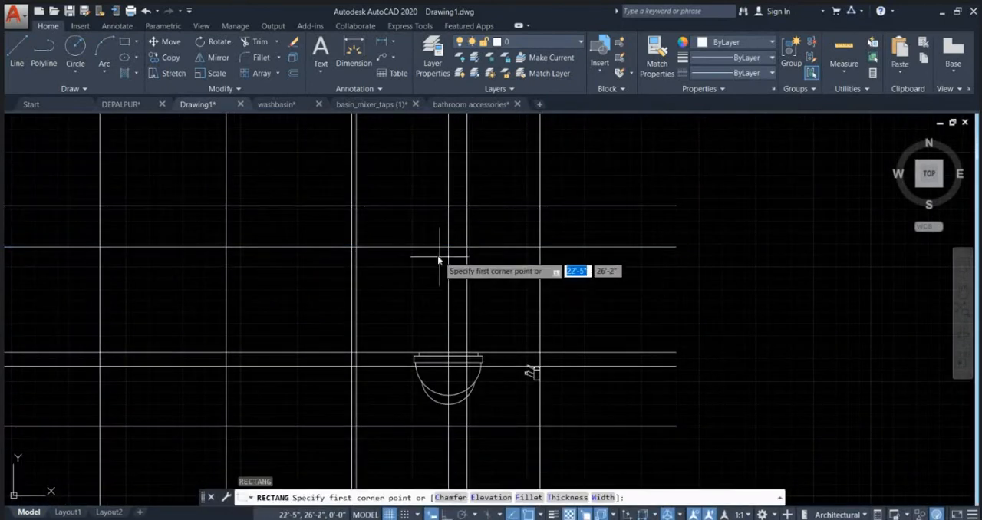
scroll(430, 257, "up", 2)
left_click(411, 261)
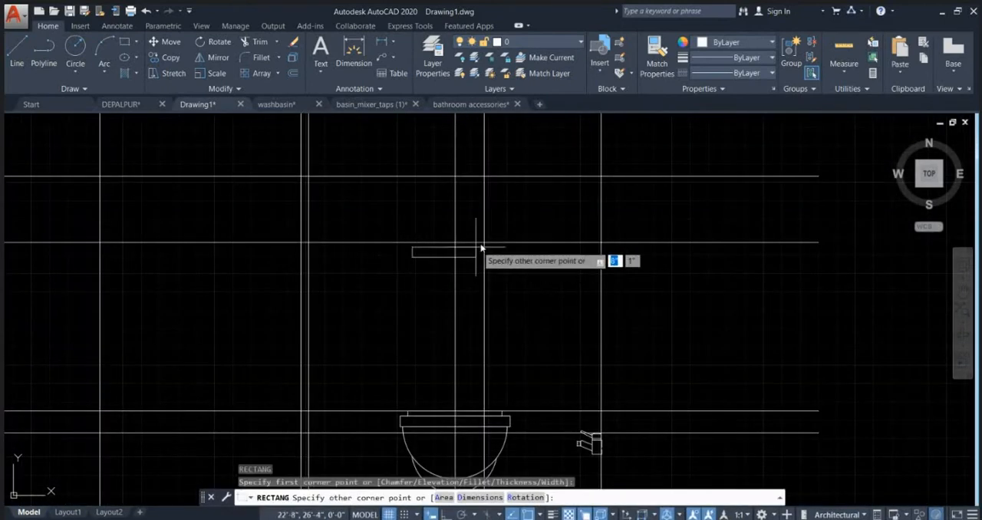
scroll(483, 247, "up", 2)
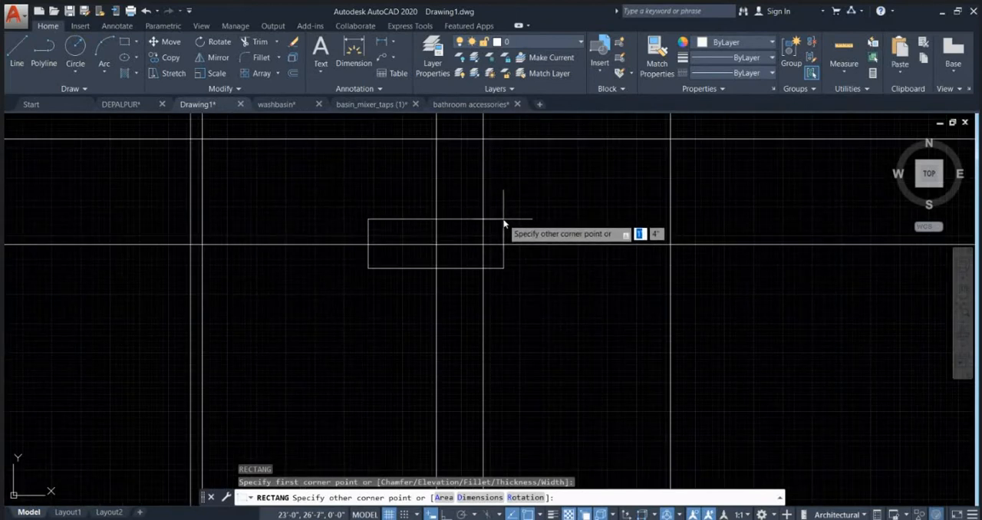
left_click(504, 217)
Step: Move the new rectangle above the commode about 1" east
left_click(504, 257)
scroll(513, 293, "up", 2)
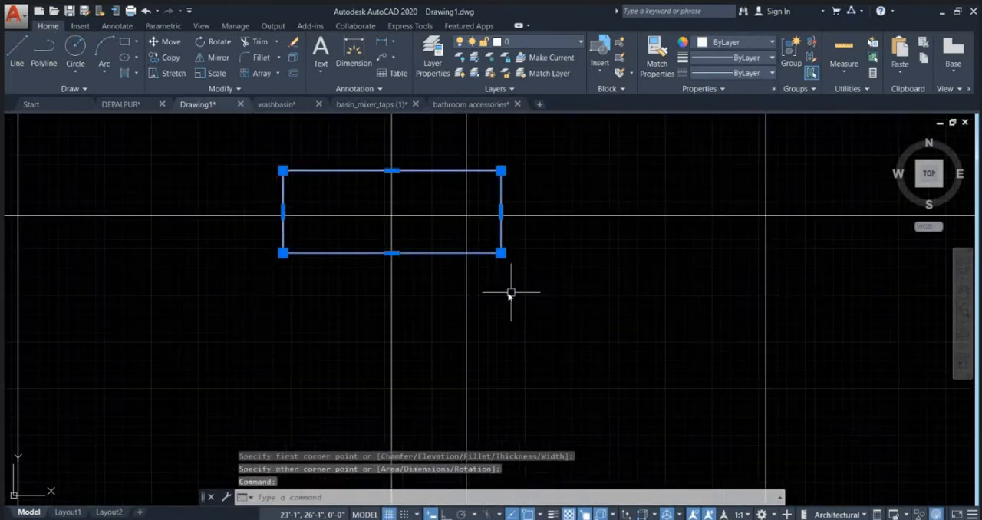
type("m")
key("Return")
left_click(510, 290)
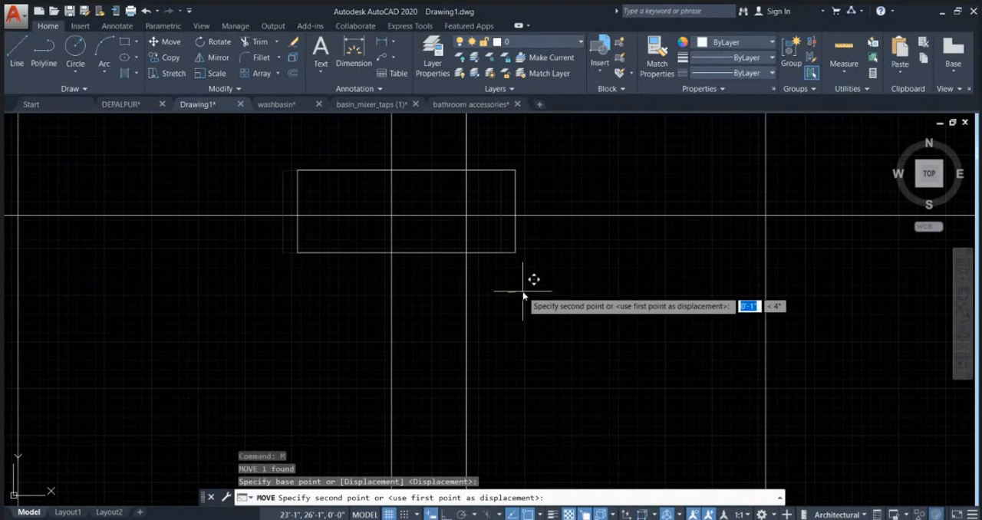
key("Escape")
key("Escape")
type("c")
key("Return")
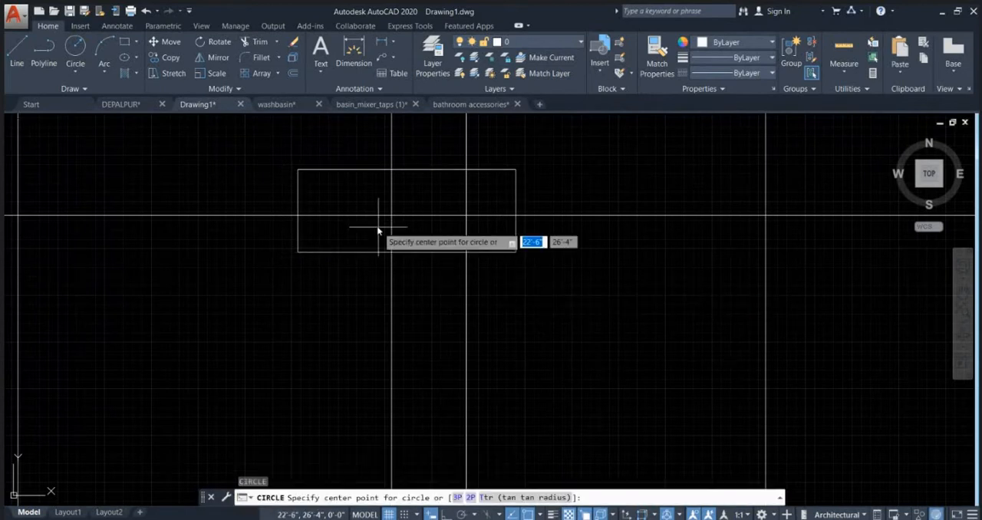
key("Escape")
Step: Draw a smaller rectangle about 3" by 3" inside the west part of the rectangle above the commode
type("re")
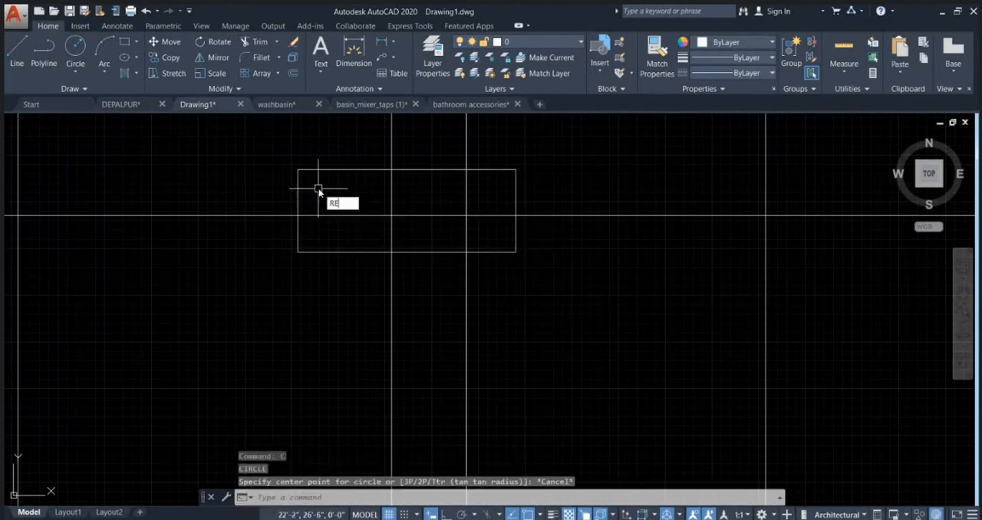
type("c")
key("Return")
scroll(317, 188, "up", 2)
left_click(324, 185)
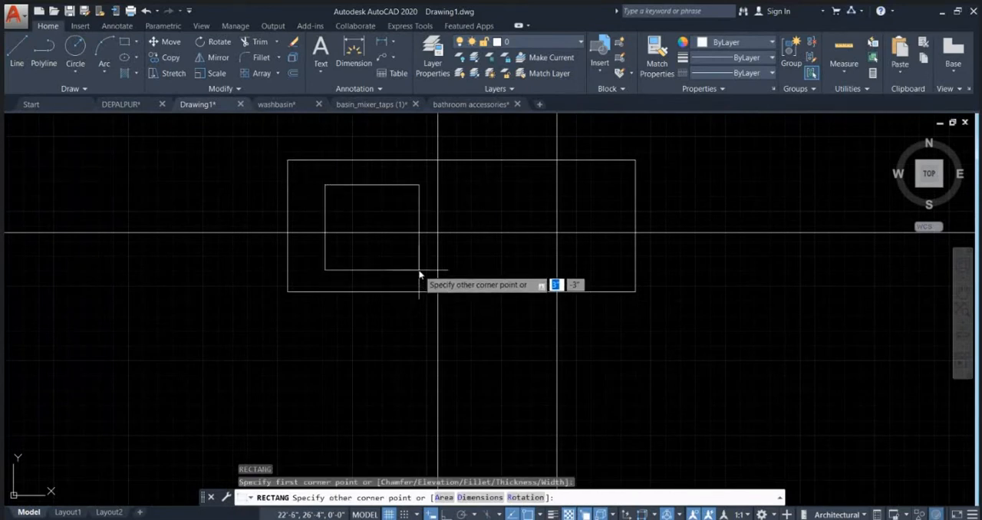
left_click(419, 270)
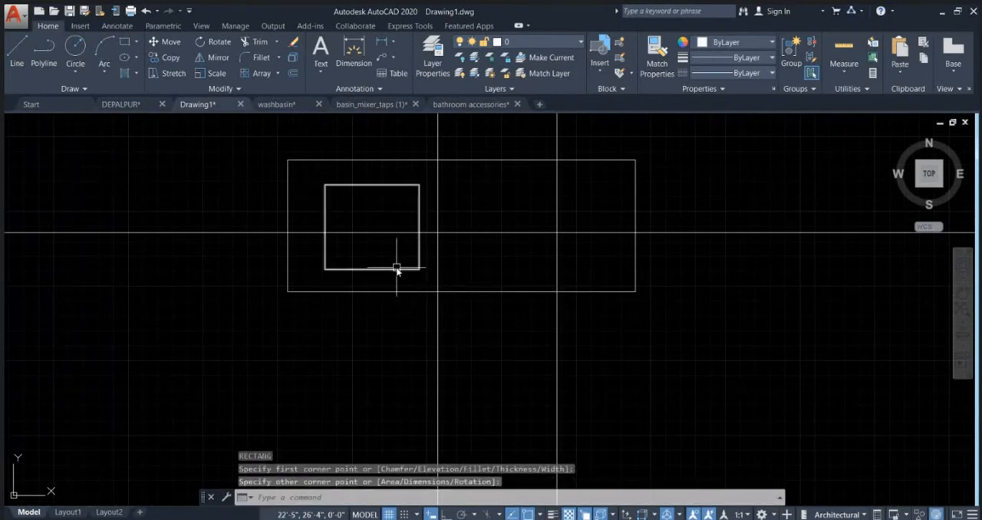
Step: Draw another rectangle inside the outer one, east of the small inner rectangle
type("REC")
key("Return")
left_click(453, 251)
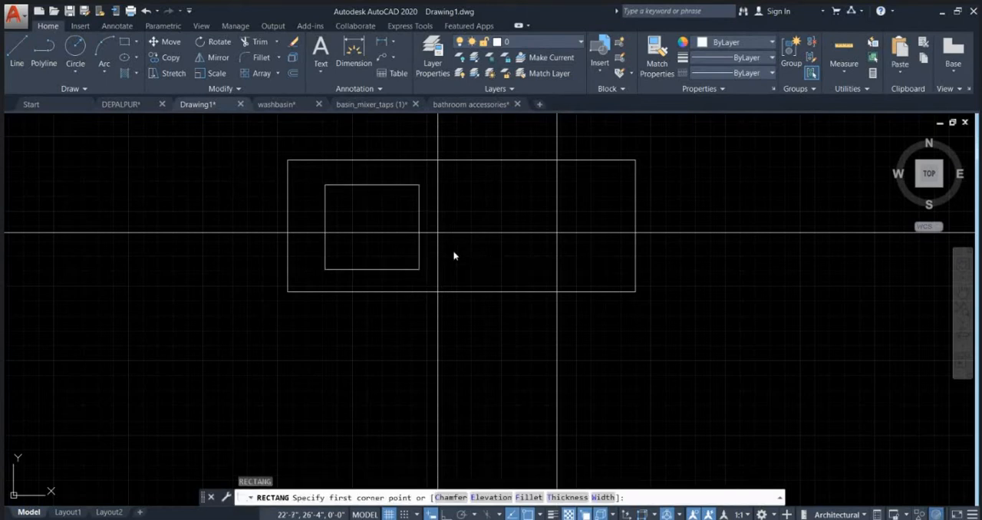
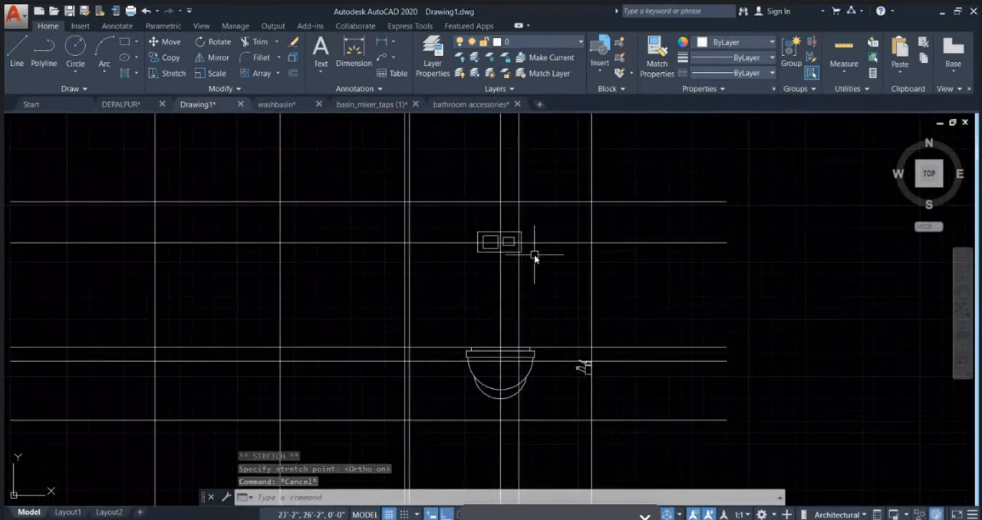
Step: Create a new dimension style named BATH DETAIL, starting with the Standard style
key("Escape")
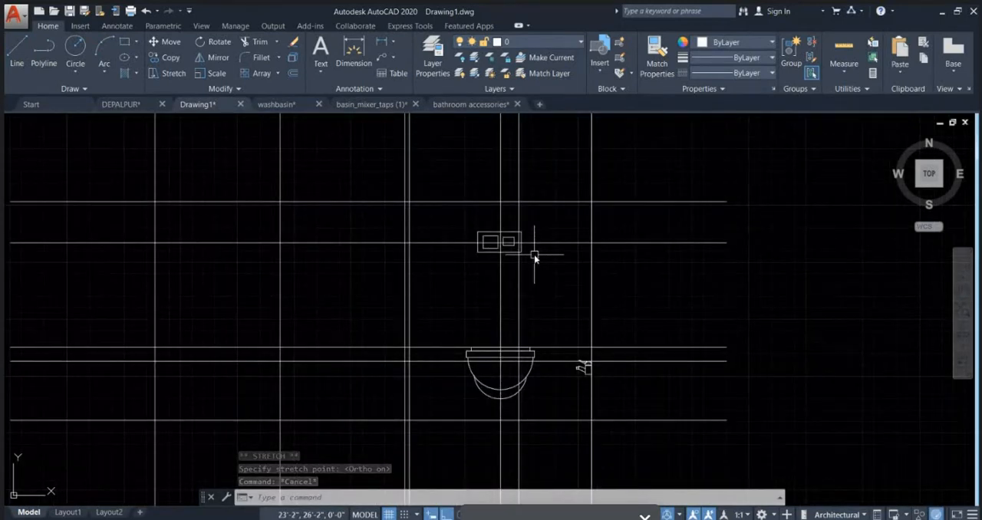
scroll(535, 258, "down", 3)
scroll(579, 303, "up", 4)
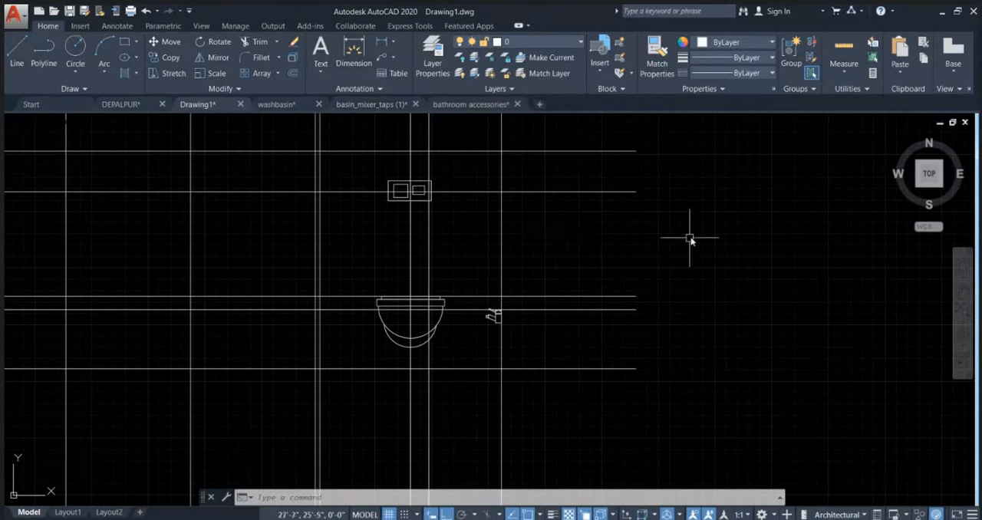
key("Return")
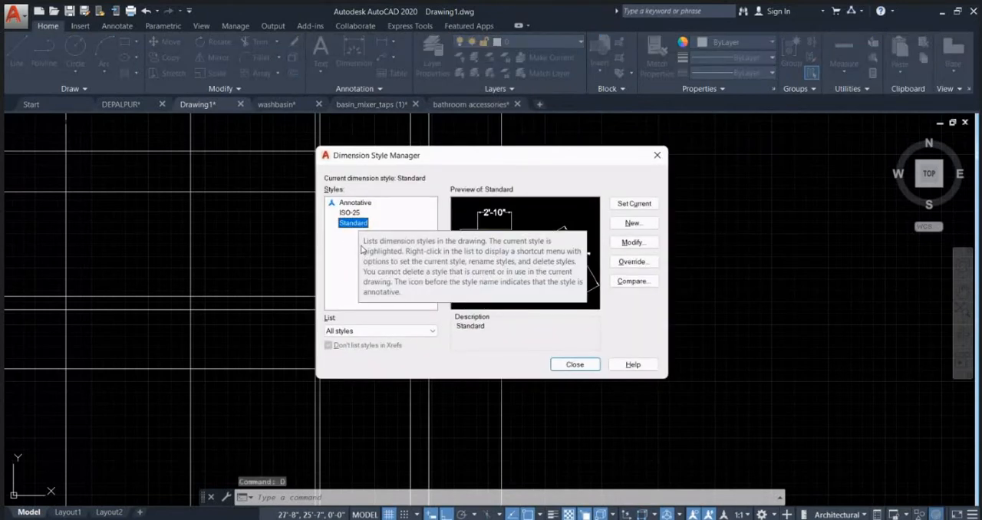
left_click(633, 223)
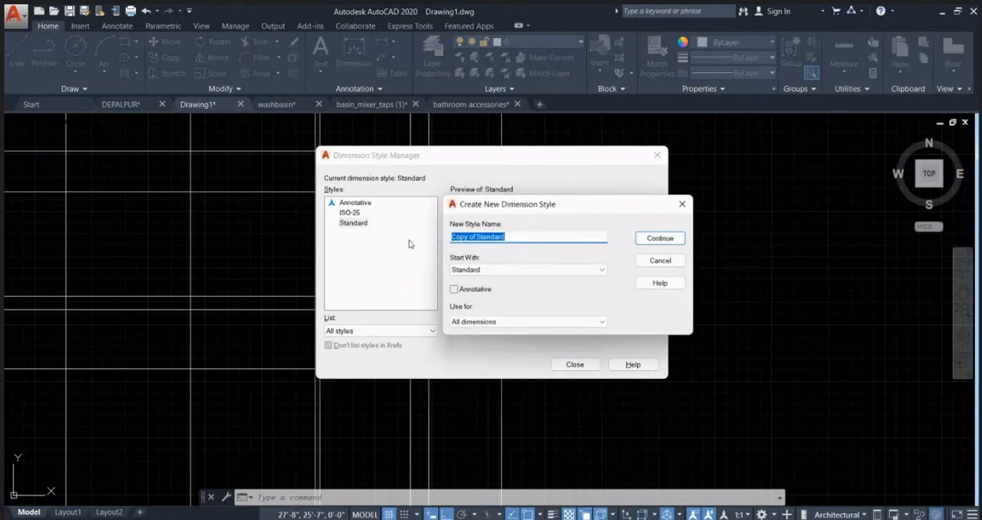
type("BATH DETAIL")
left_click(651, 238)
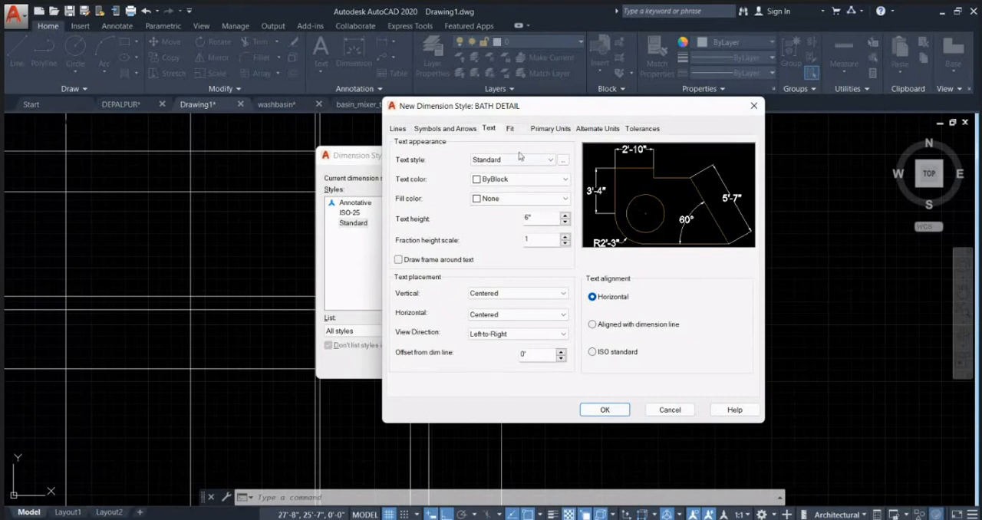
Step: Set the BATH DETAIL style's arrow size to 1.5" and its text height to 3"
left_click(440, 130)
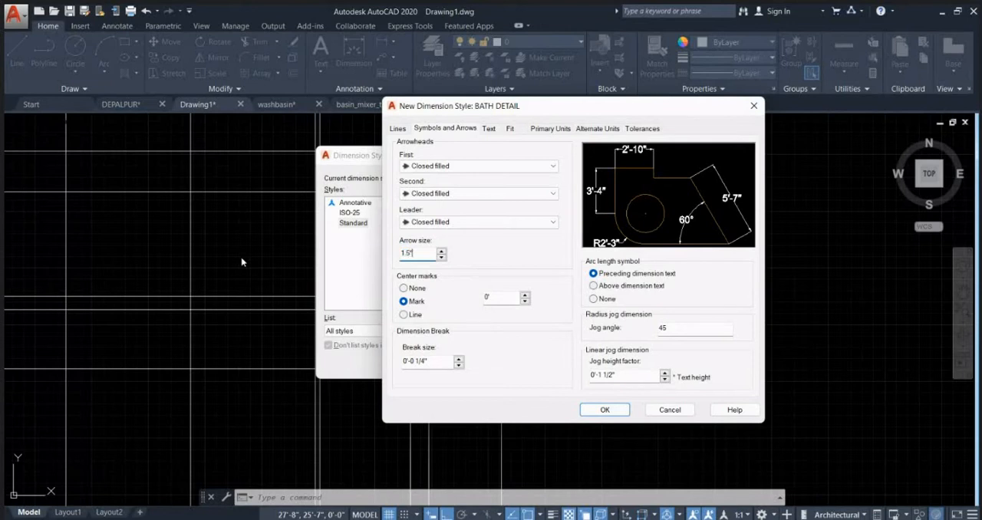
key("Return")
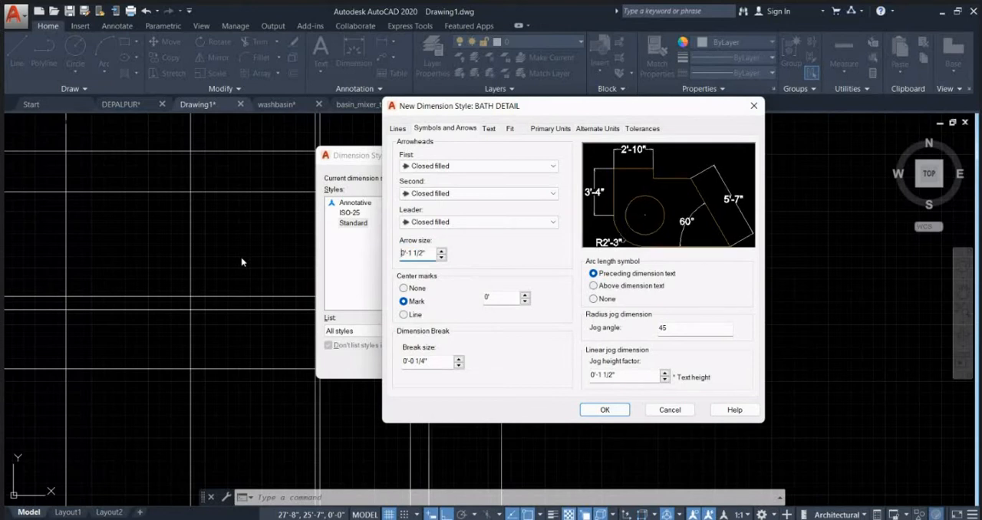
left_click(489, 129)
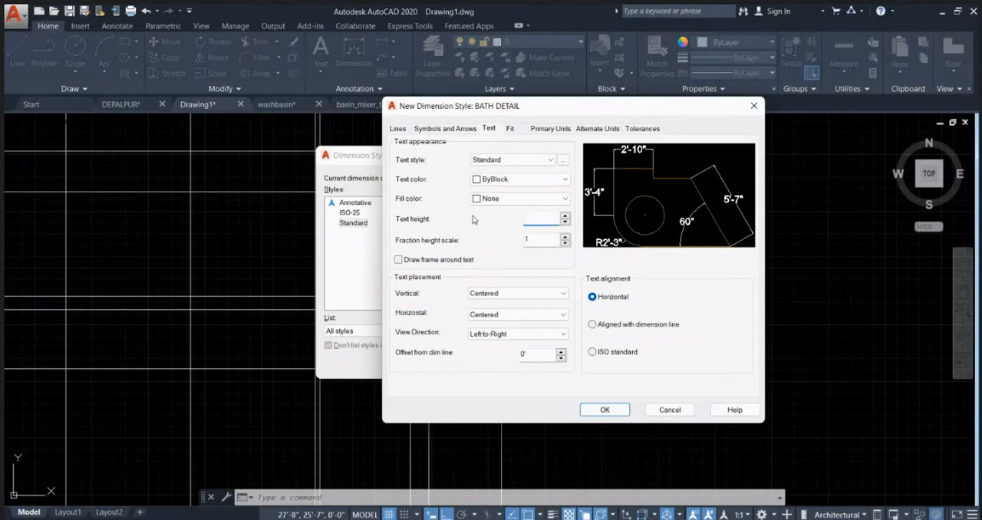
key("Return")
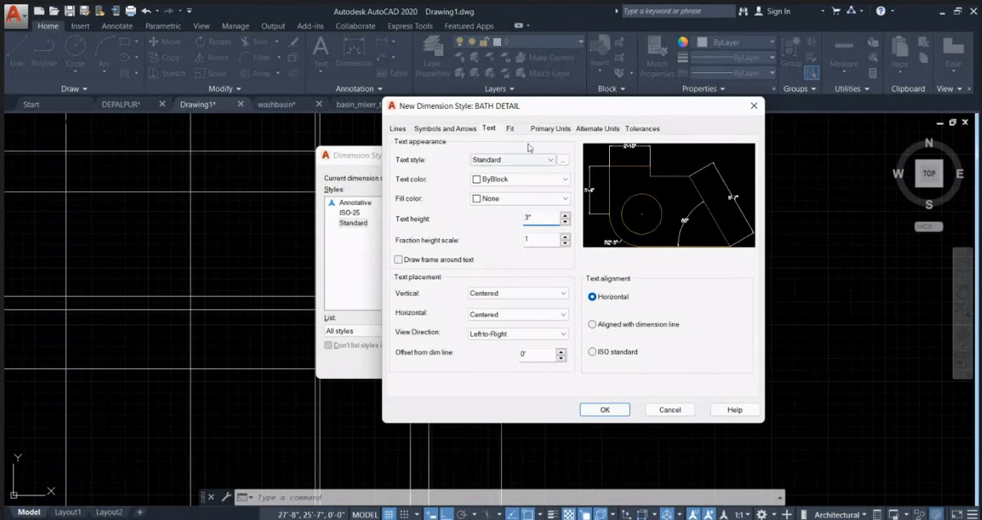
Step: Set the BATH DETAIL style's linear dimension precision to 0'-0 1/2" and save the style
left_click(548, 129)
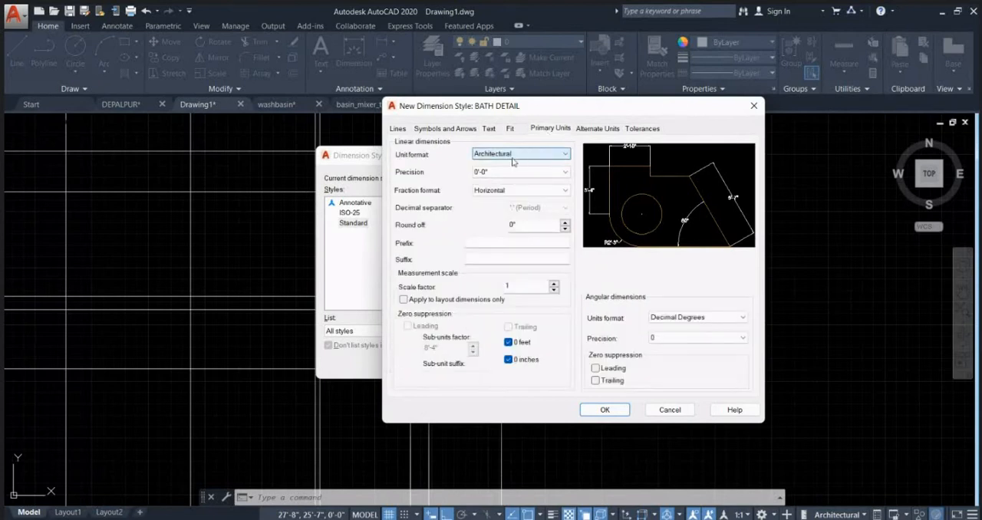
left_click(499, 174)
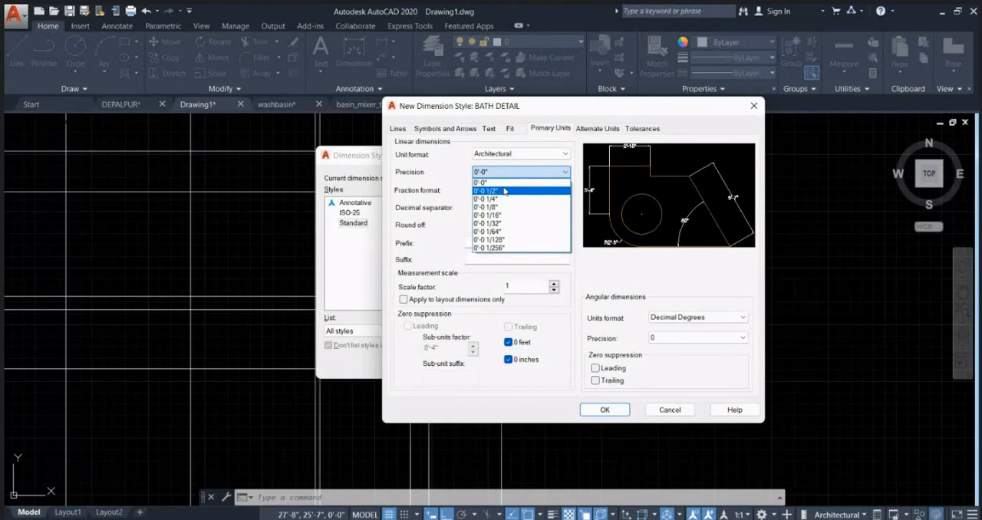
left_click(503, 191)
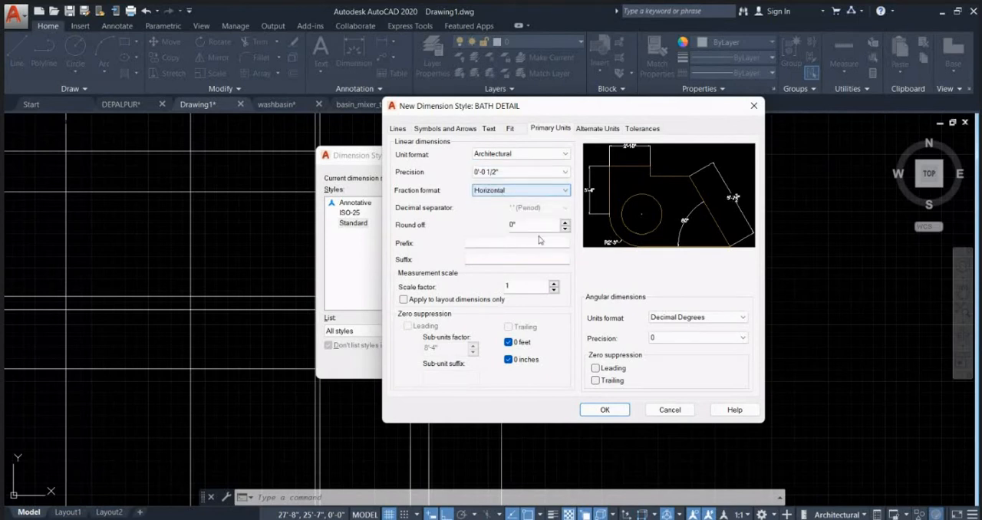
left_click(605, 410)
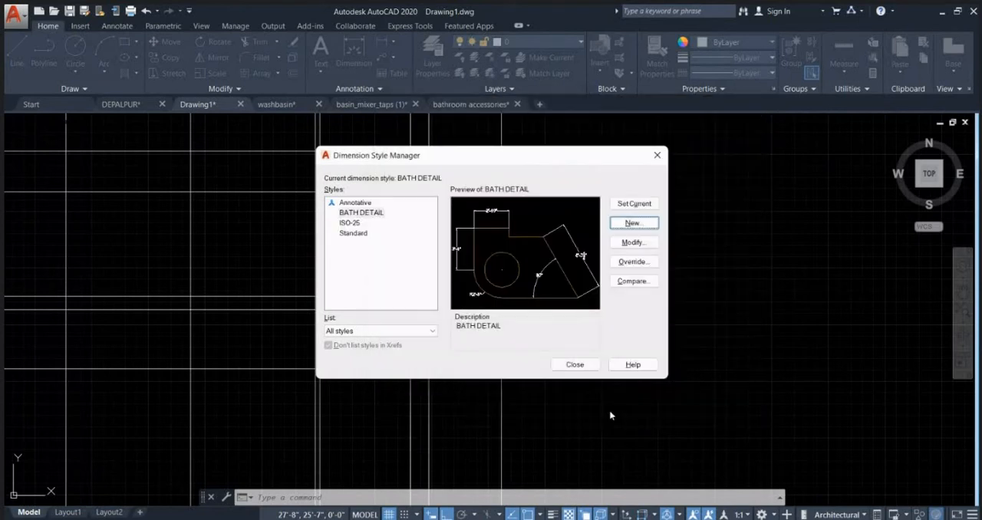
Step: Change the BATH DETAIL style's text colour to Red and make it the current dimension style
left_click(635, 242)
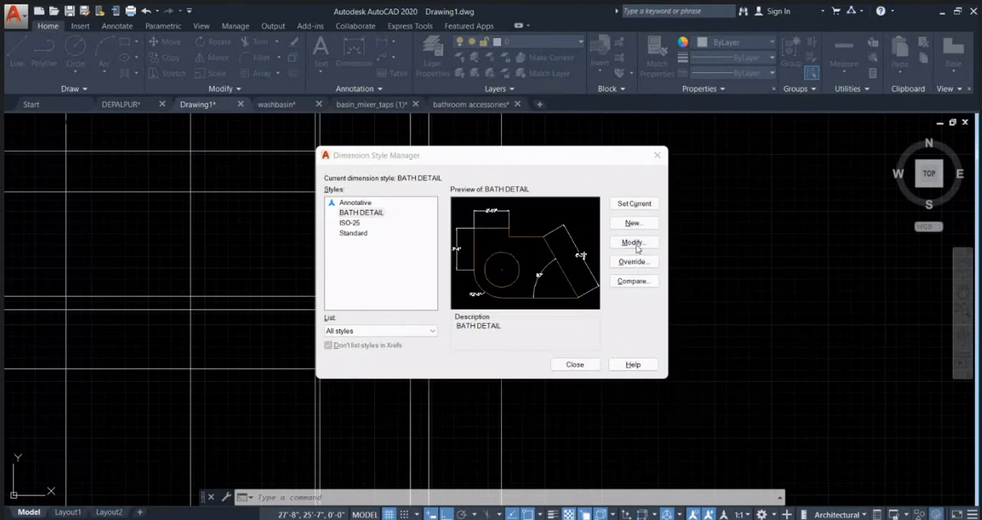
left_click(389, 135)
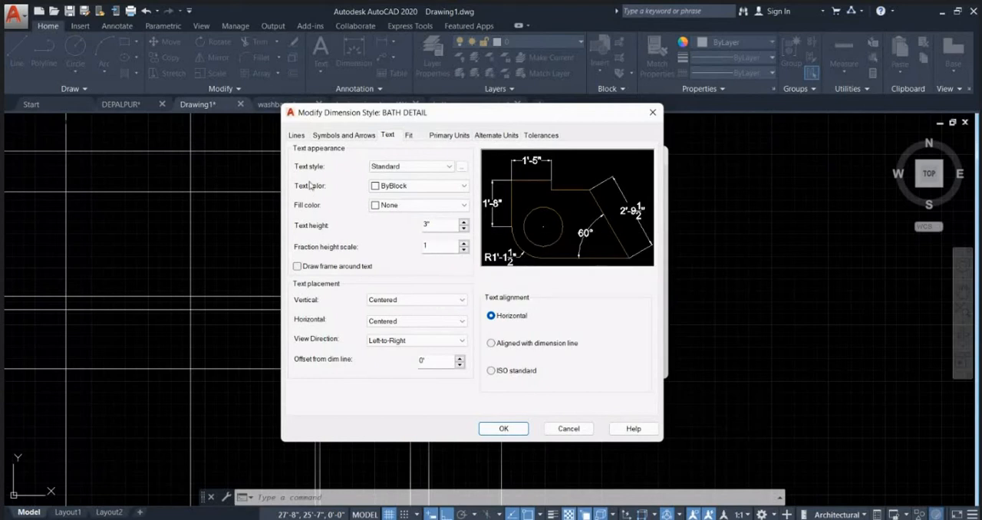
left_click(419, 186)
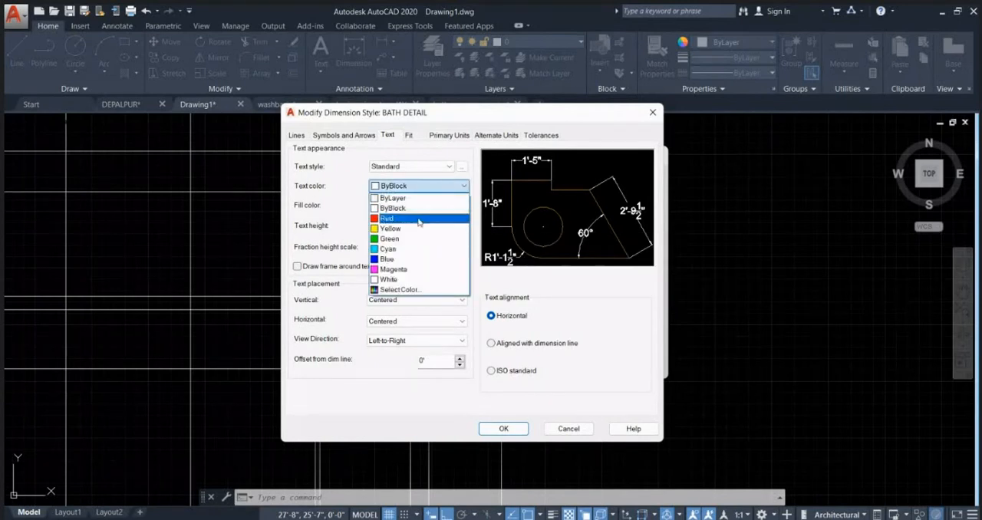
left_click(418, 215)
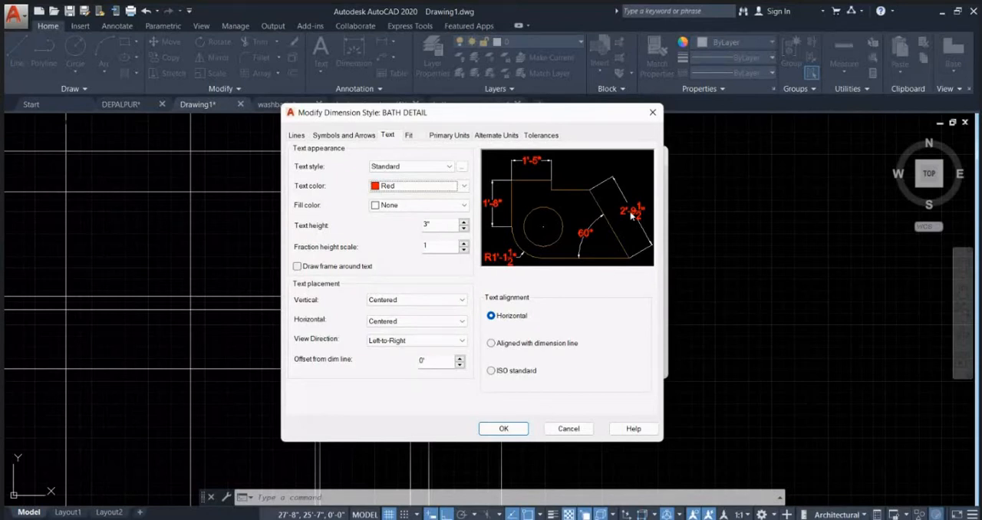
left_click(504, 429)
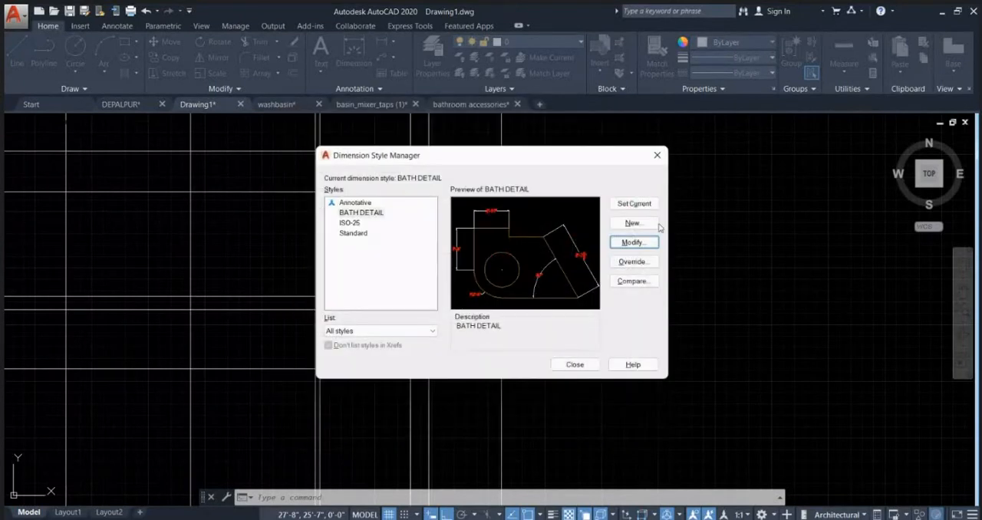
left_click(633, 204)
left_click(656, 155)
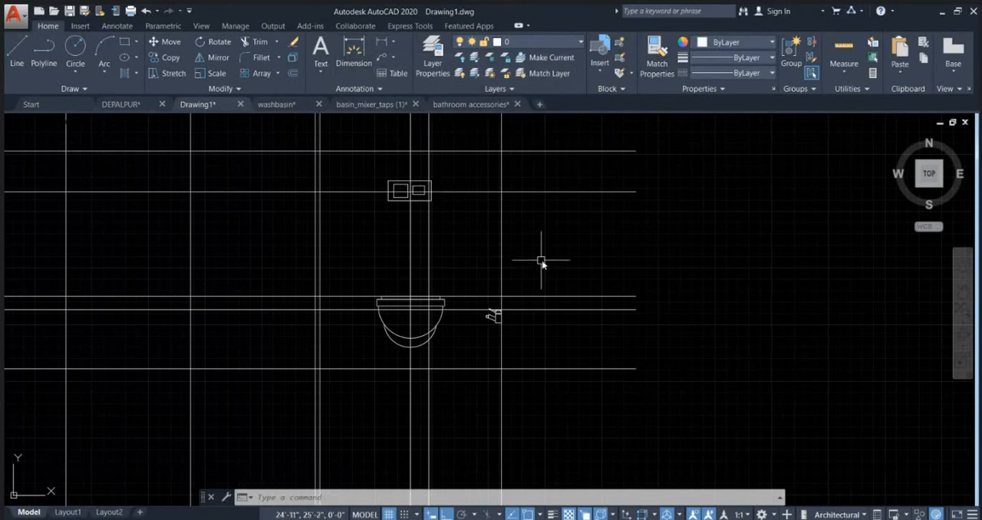
type("IM")
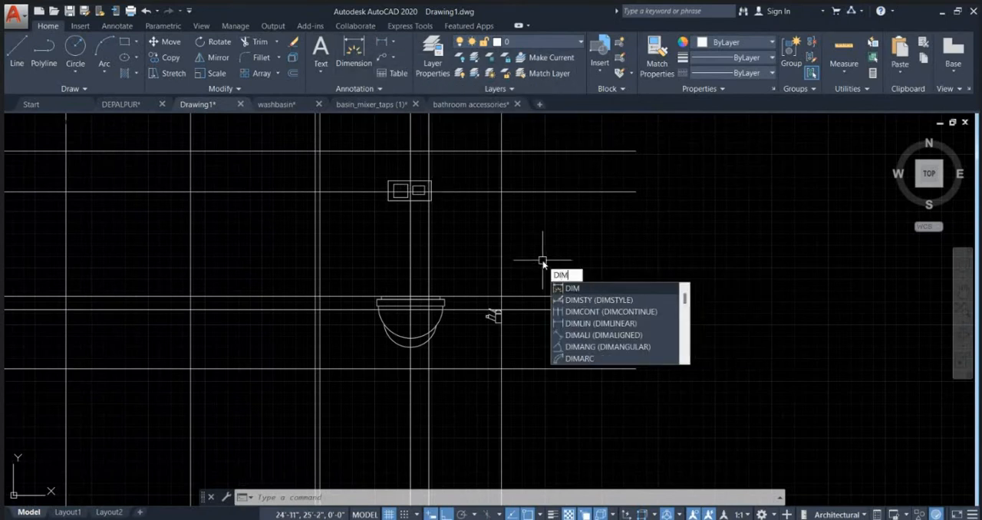
key("Return")
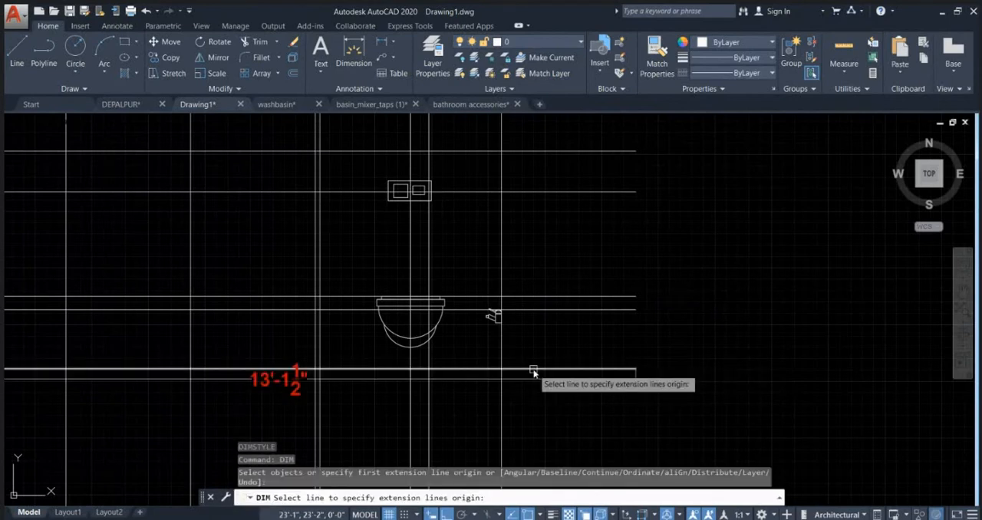
key("Escape")
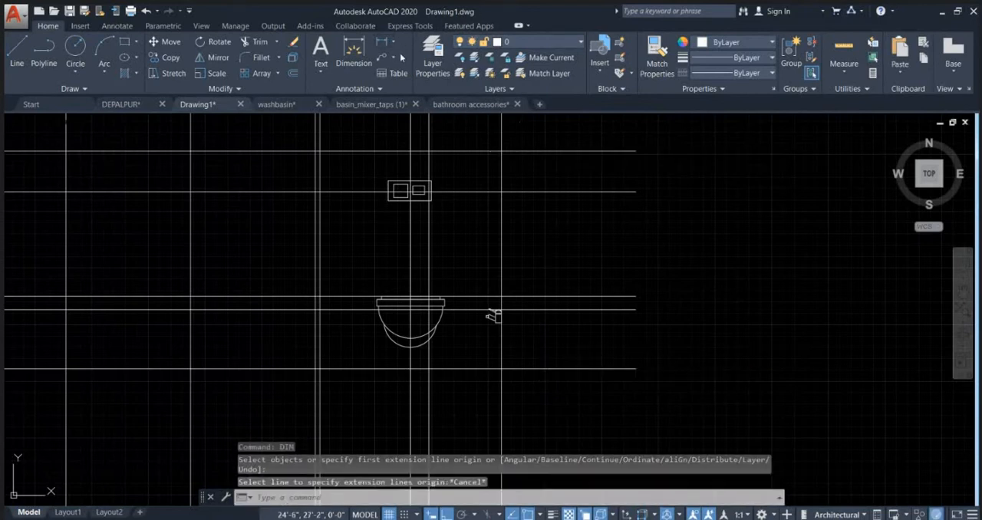
left_click(393, 43)
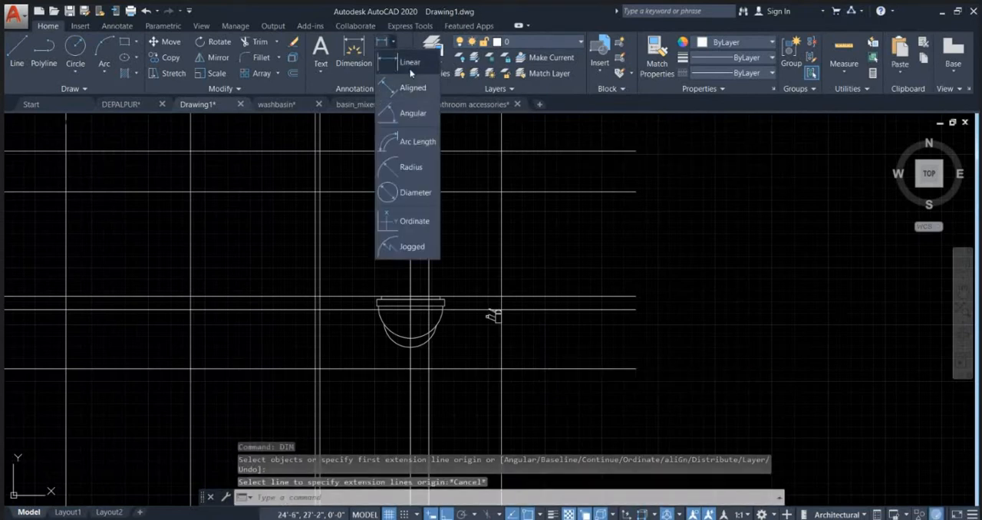
key("Escape")
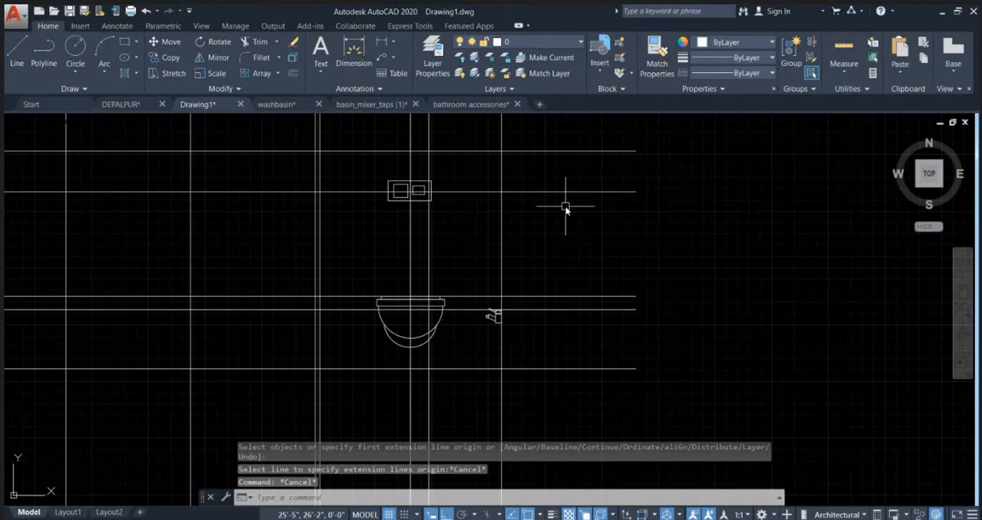
Step: Add a vertical linear dimension from the horizontal line below the commode up to the wall tap's horizontal line, placed east of the tap
type("DIMLIN")
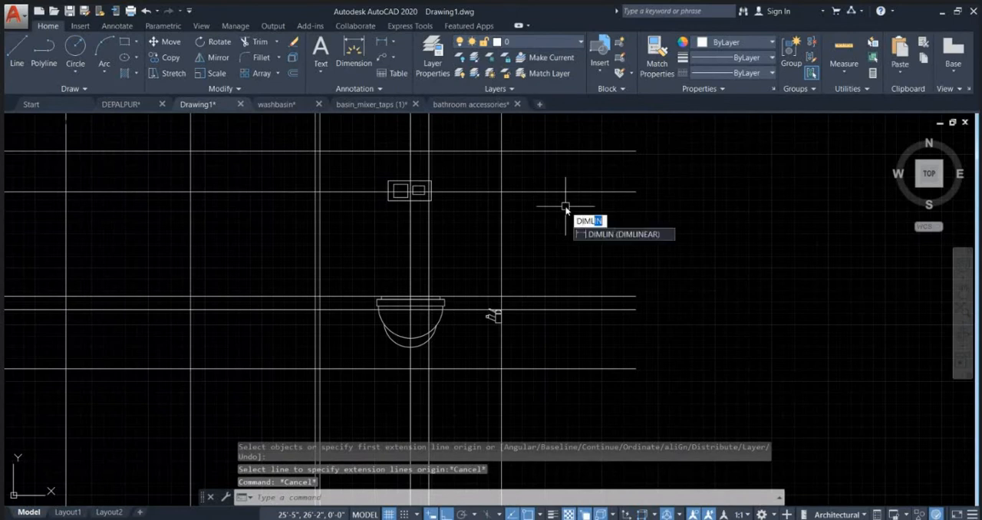
key("Return")
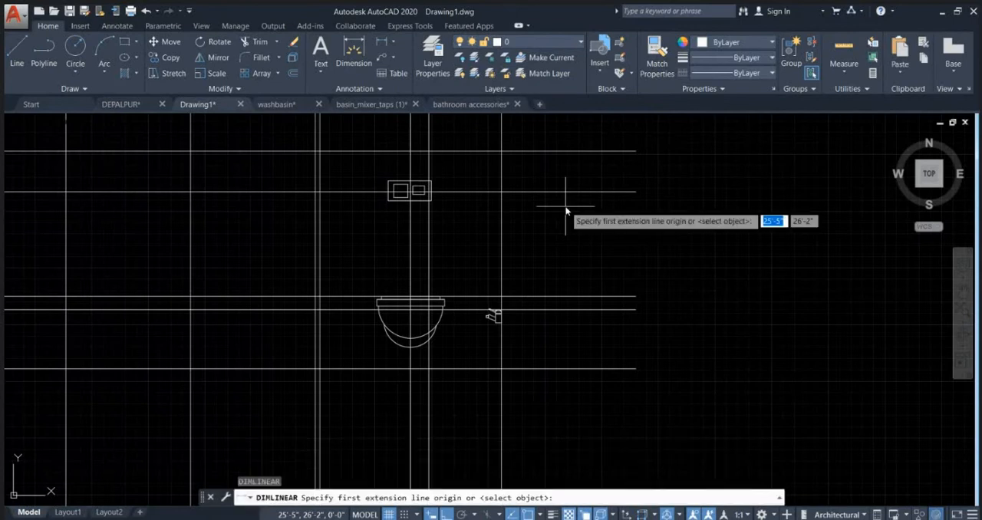
left_click(530, 368)
left_click(530, 311)
scroll(526, 323, "up", 2)
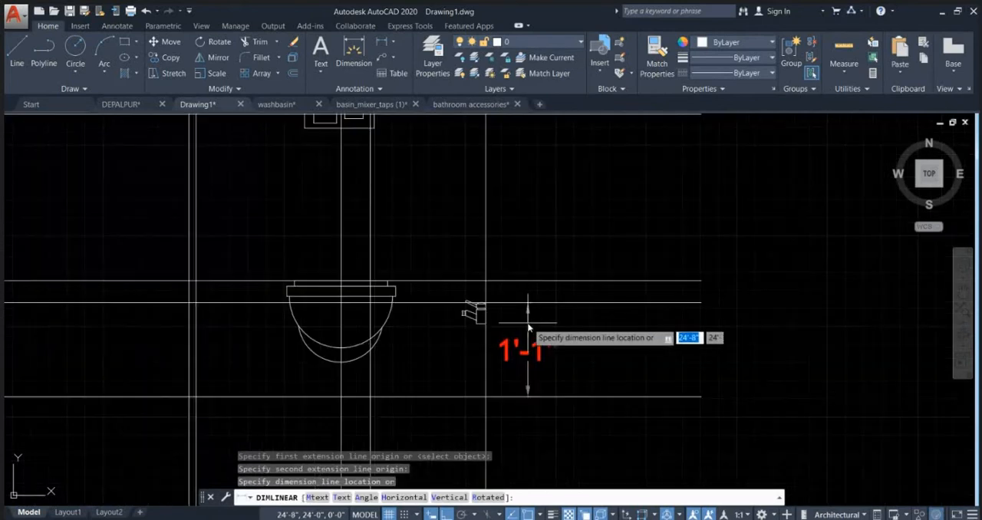
left_click(526, 322)
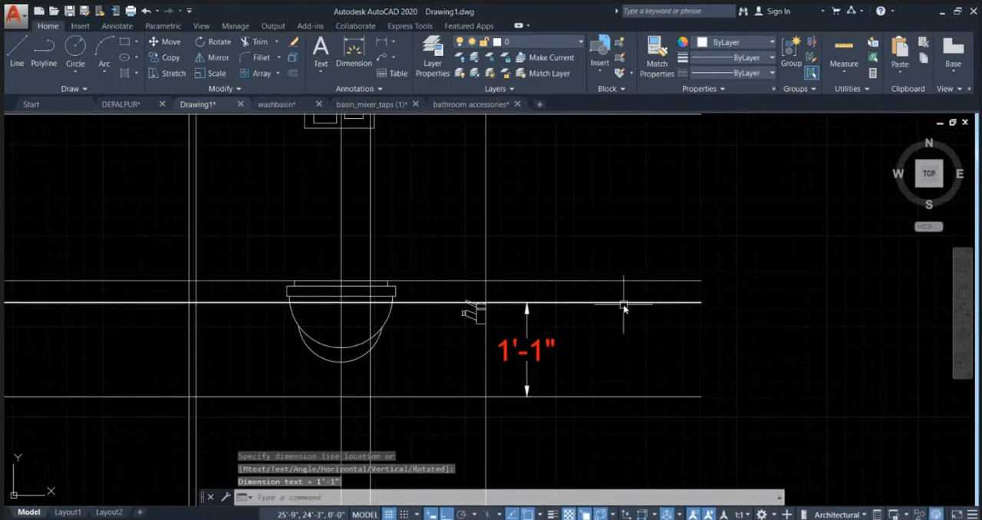
Step: Add a second vertical linear dimension from the same base line up to the horizontal line at the commode's top edge, east of the first
key("Return")
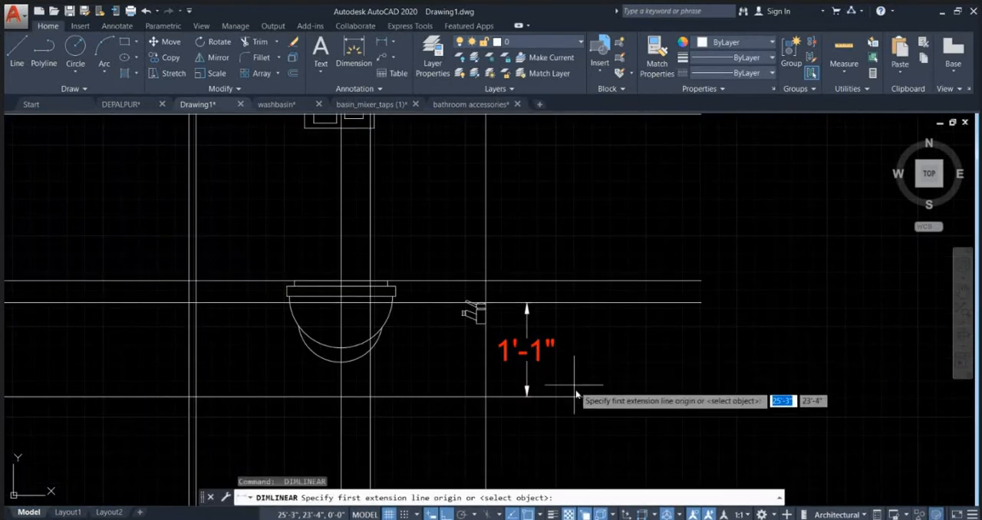
left_click(568, 397)
left_click(573, 284)
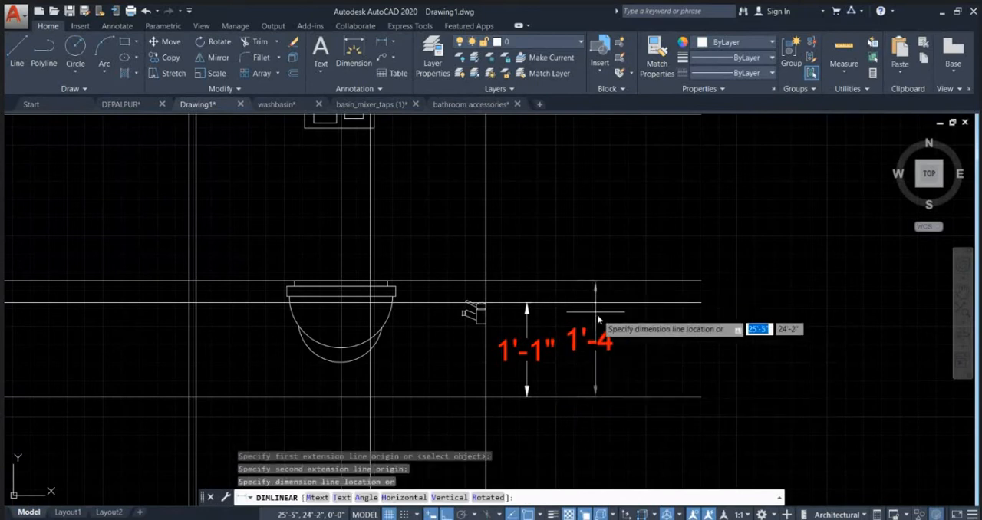
left_click(601, 323)
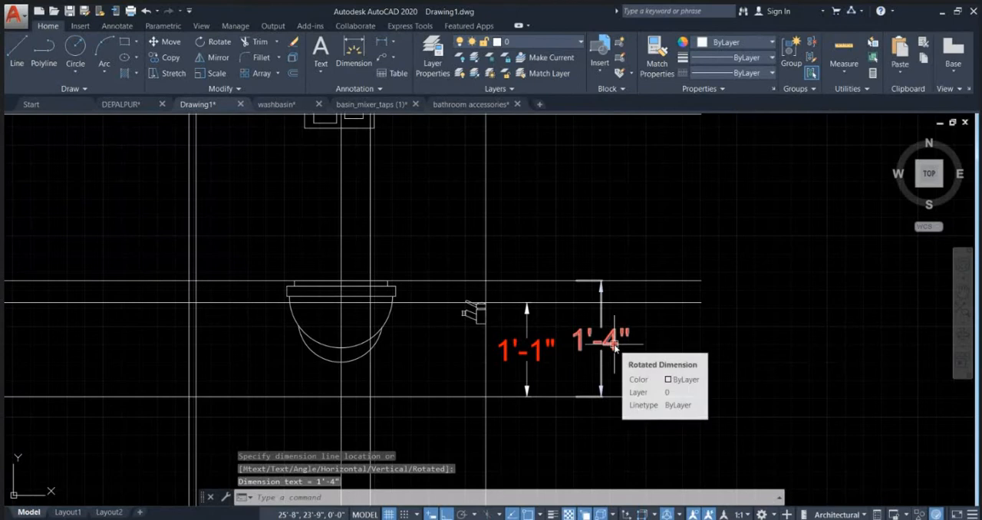
Step: Add a third vertical linear dimension from the base line up to the horizontal line through the rectangular fixture, east of the other two
key("Return")
left_click(641, 393)
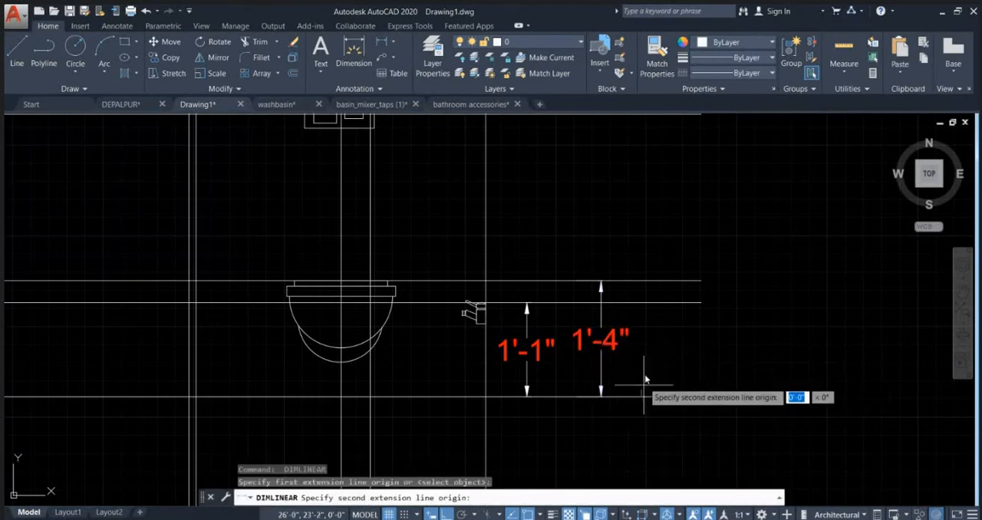
mouse_move(642, 270)
middle_mouse_down()
mouse_move(613, 317)
mouse_move(614, 363)
middle_mouse_up()
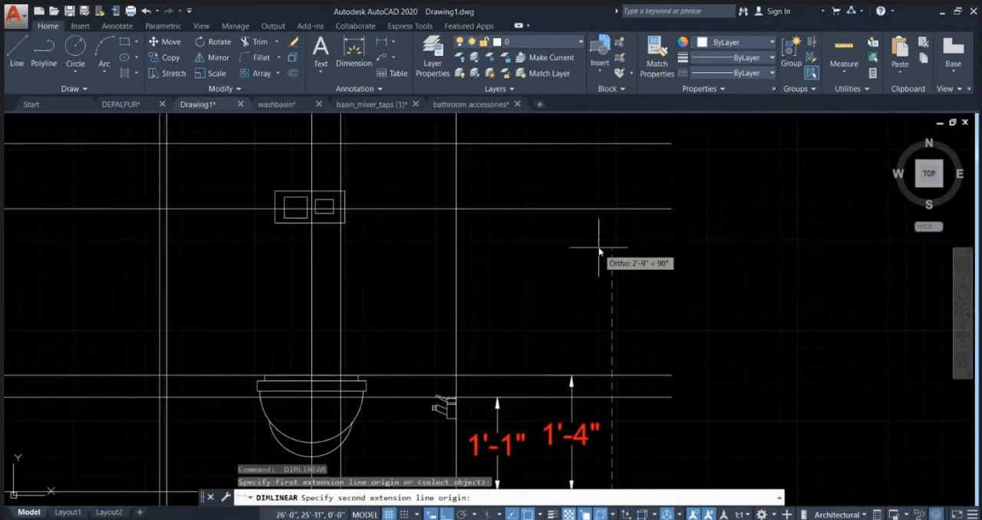
left_click(616, 211)
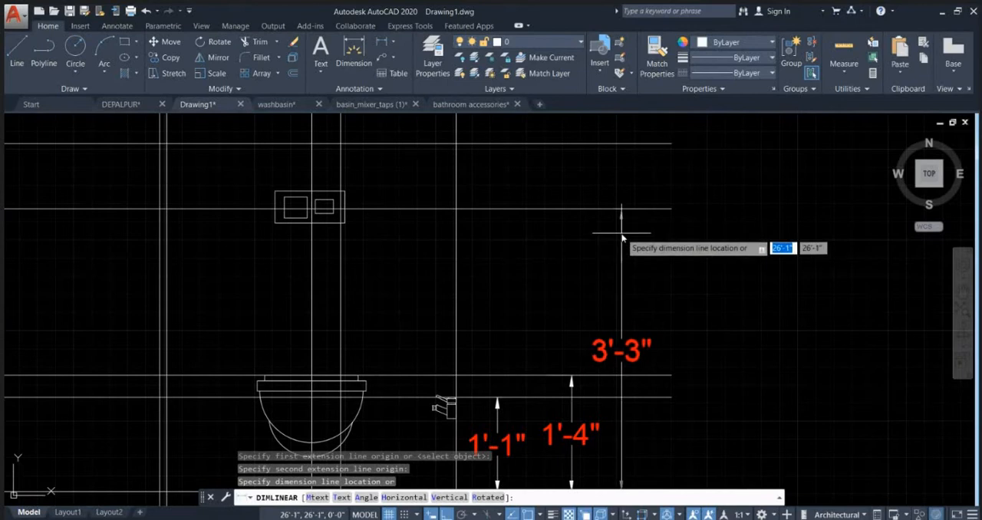
left_click(622, 238)
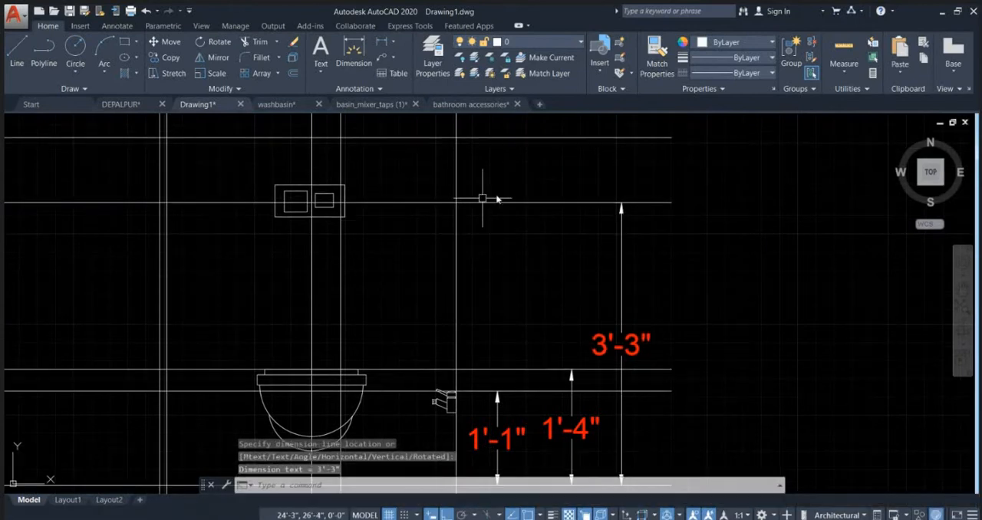
Step: Add a vertical 4' linear dimension from the base line up to the horizontal line just above the rectangular fixture, east of the other dimensions
scroll(499, 198, "down", 2)
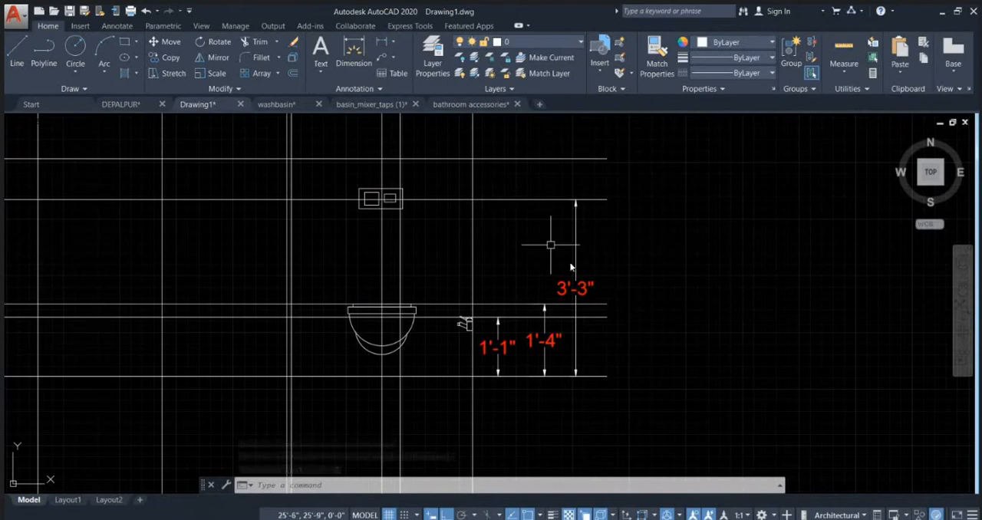
scroll(595, 290, "down", 4)
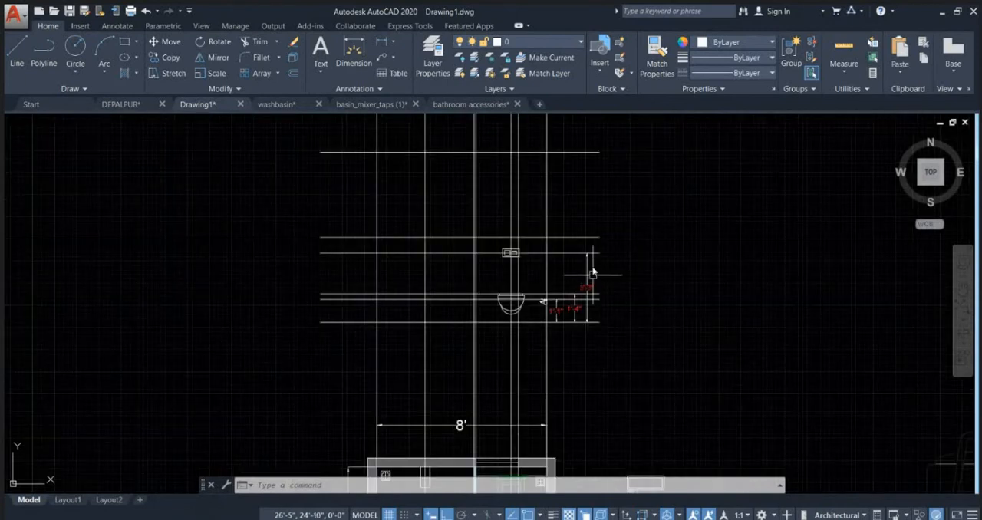
middle_click_drag(593, 248, 559, 261)
scroll(559, 261, "up", 2)
key("space")
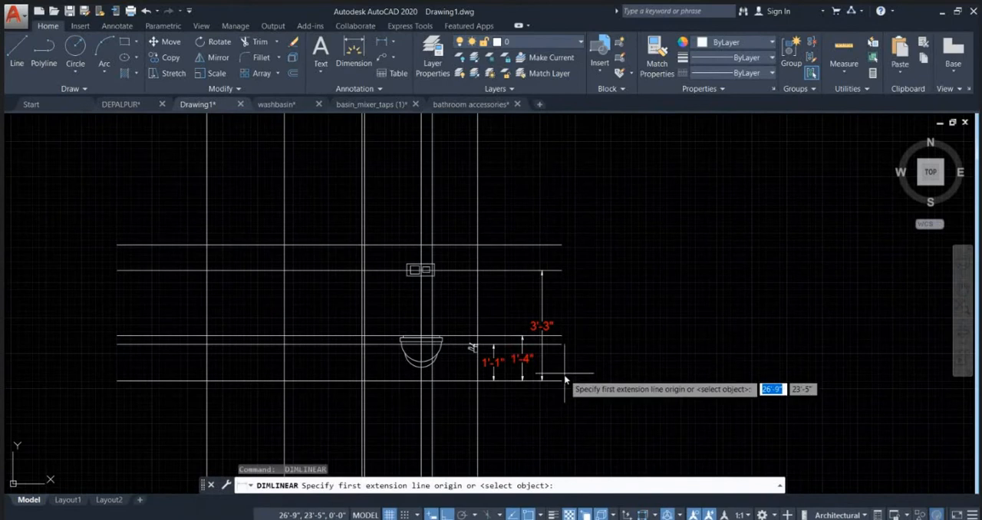
left_click(563, 381)
left_click(563, 245)
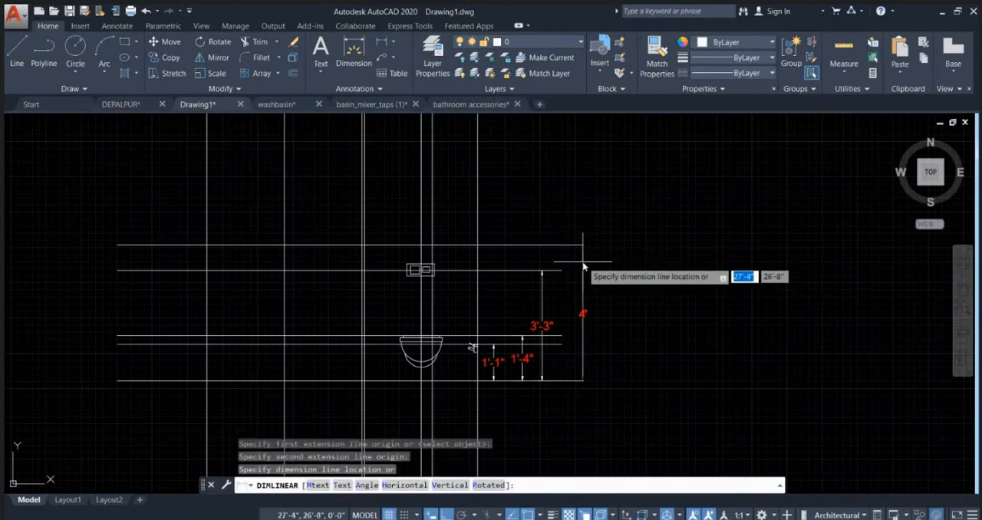
left_click(583, 253)
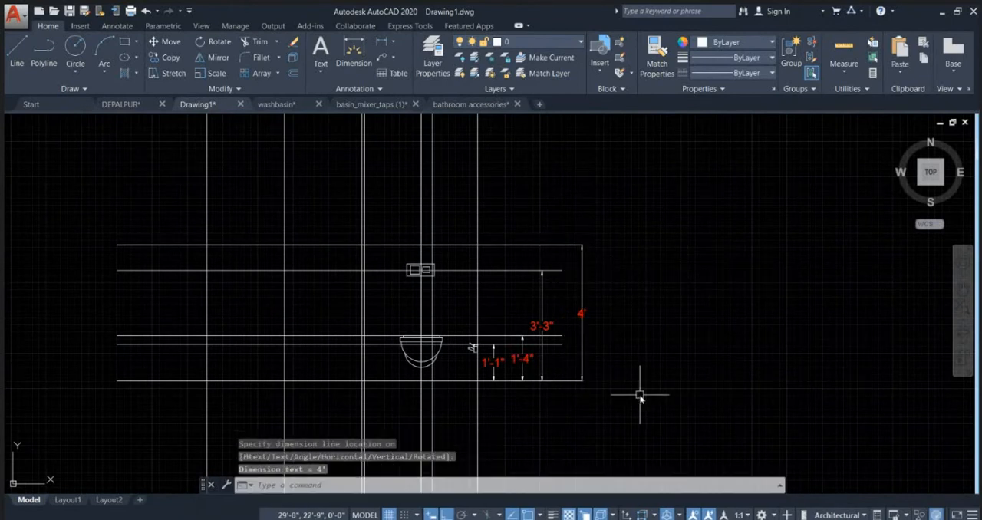
Step: Stretch the east end of the horizontal line above the rectangular fixture farther east, past the ends of the neighbouring lines
left_click(537, 258)
scroll(591, 259, "up", 4)
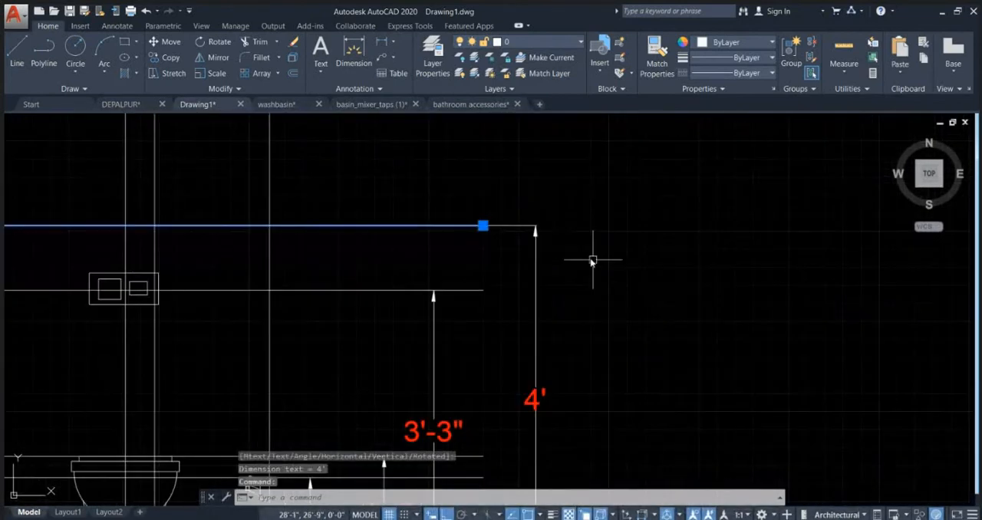
left_click(484, 226)
key("Escape")
scroll(651, 217, "down", 5)
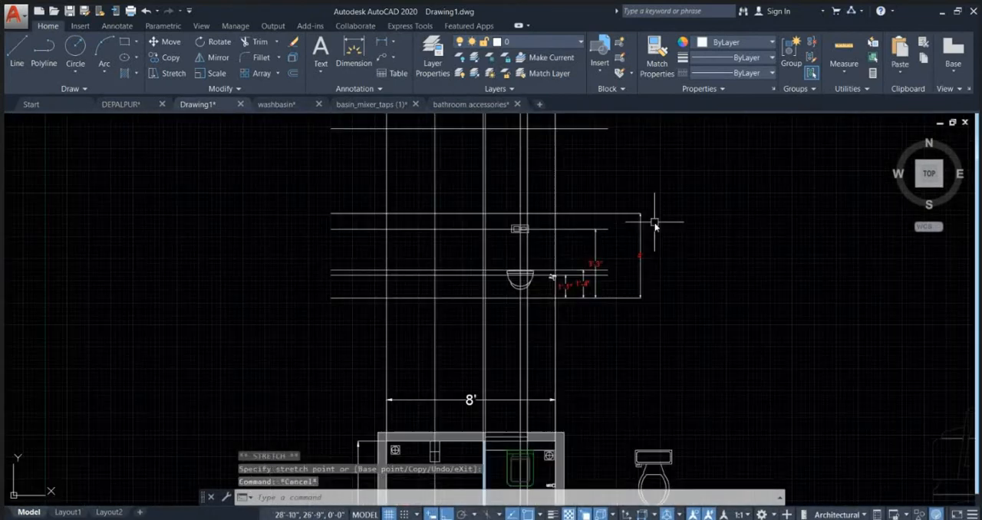
key("Escape")
key("Escape")
scroll(495, 290, "up", 2)
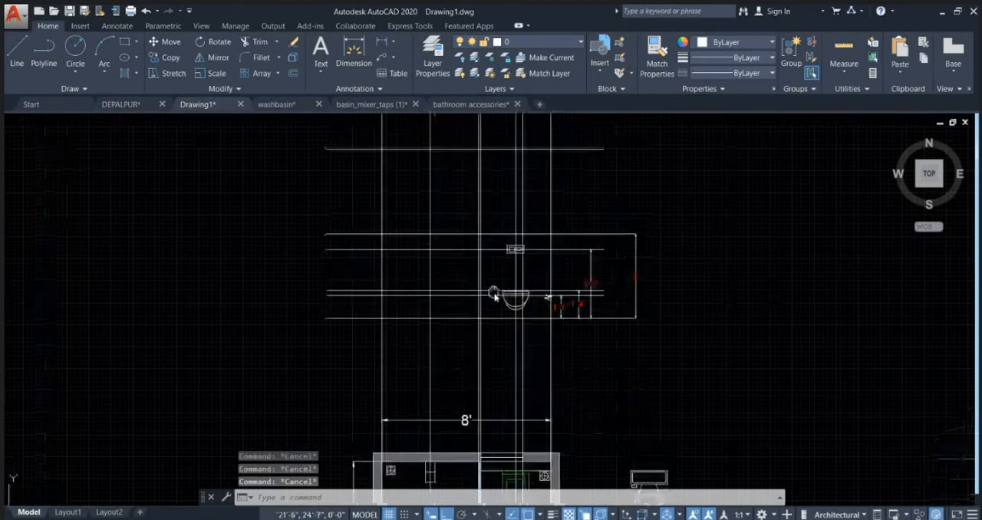
Step: Set the transparency of the four horizontal height lines above the base line to 77
left_click(453, 306)
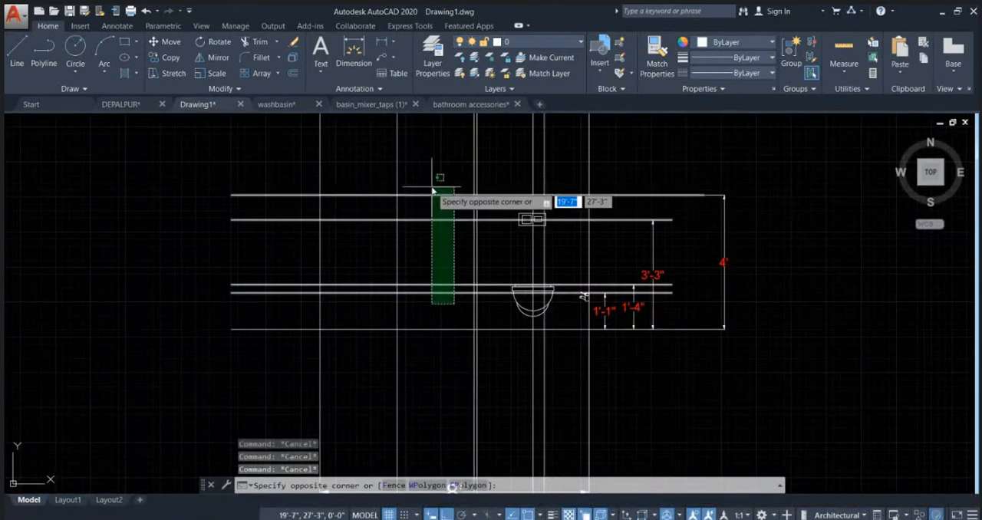
left_click(441, 191)
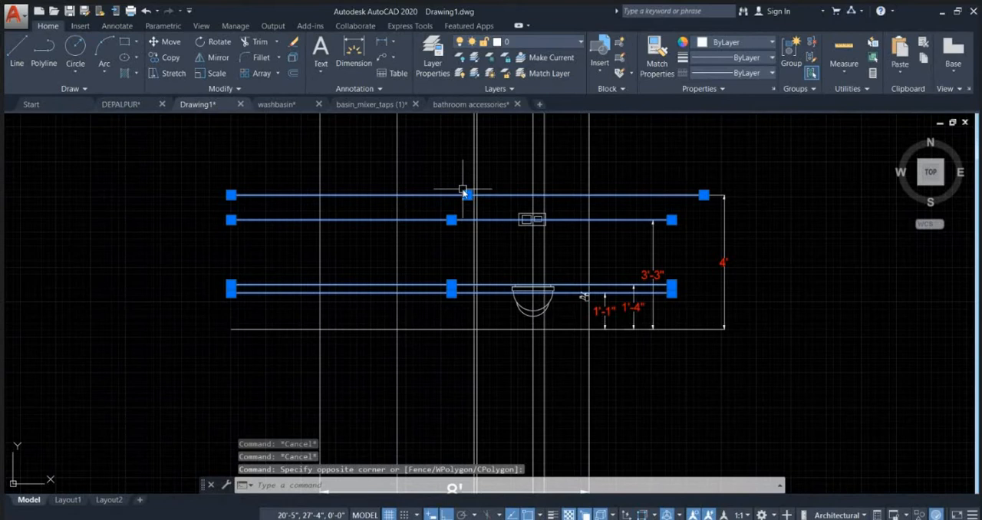
left_click(699, 88)
left_click_drag(672, 119, 783, 134)
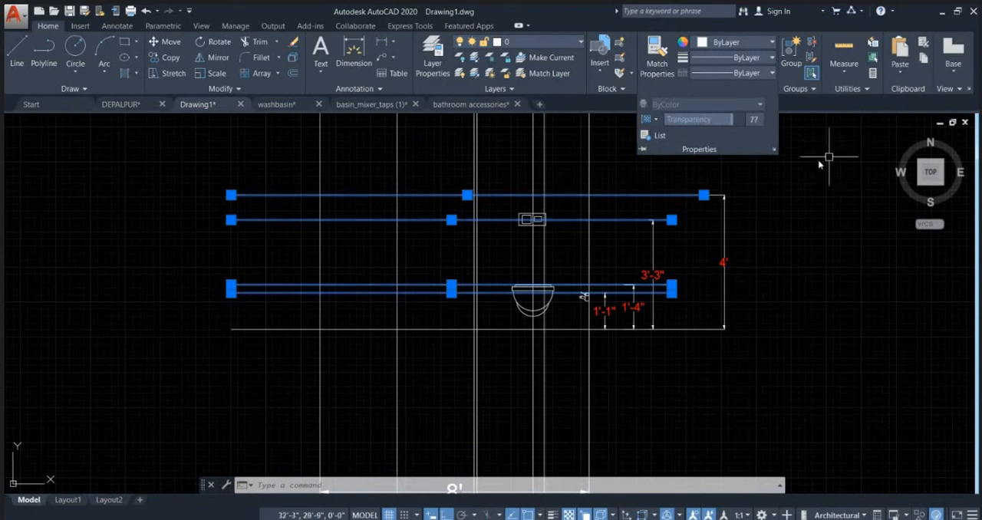
key("Escape")
key("Escape")
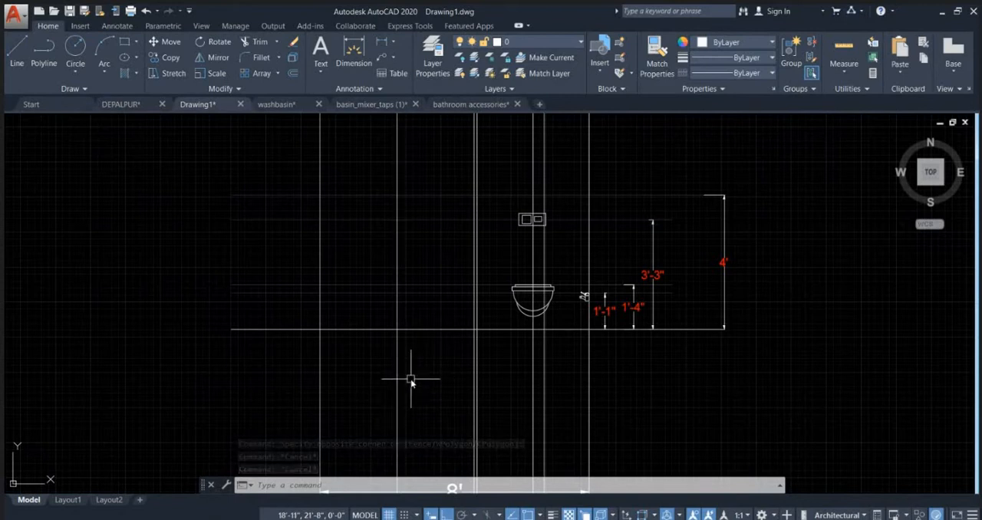
Step: Highlight the vertical projection lines at the plan's window opening edges and trace them up to the two upper horizontal lines of the elevation
scroll(481, 345, "up", 3)
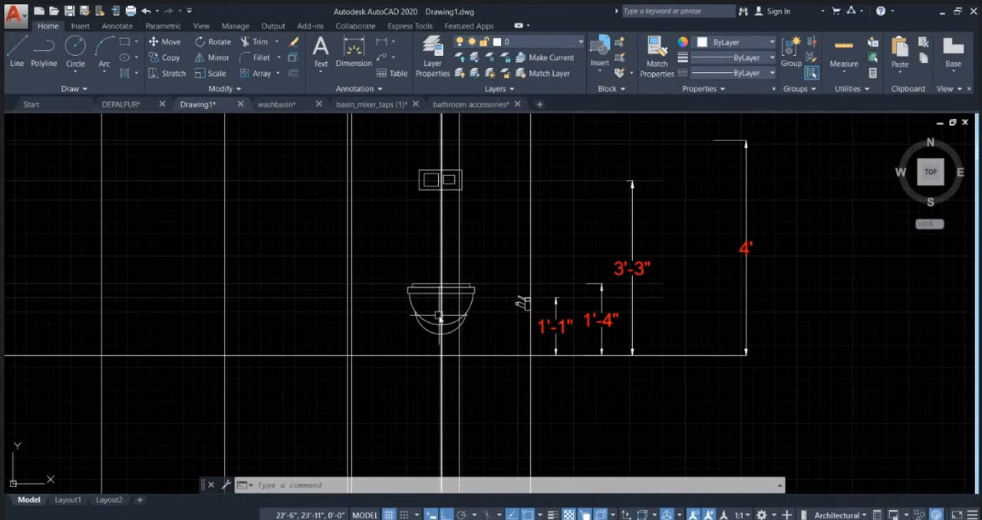
scroll(441, 316, "down", 5)
middle_click_drag(440, 199, 455, 246)
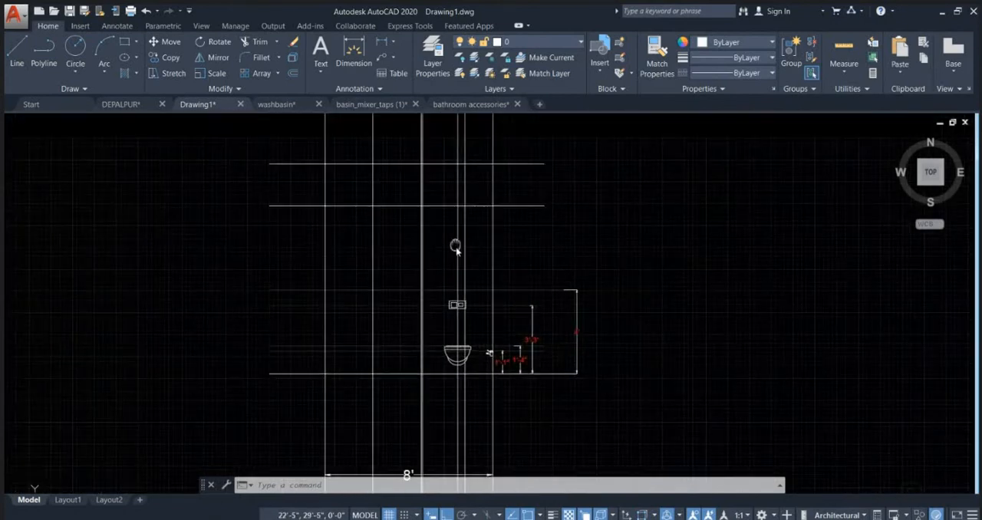
scroll(454, 204, "down", 5)
scroll(471, 348, "up", 5)
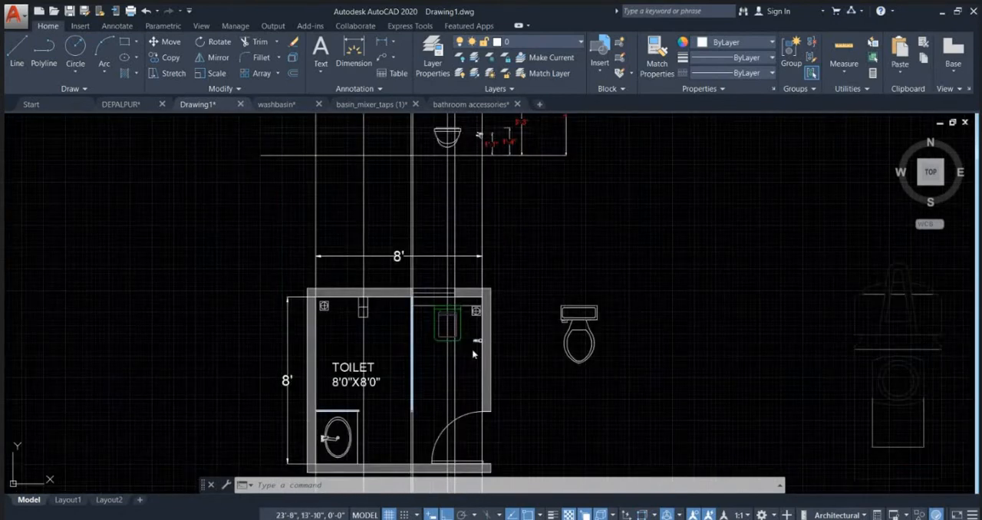
scroll(435, 338, "up", 4)
scroll(461, 230, "up", 2)
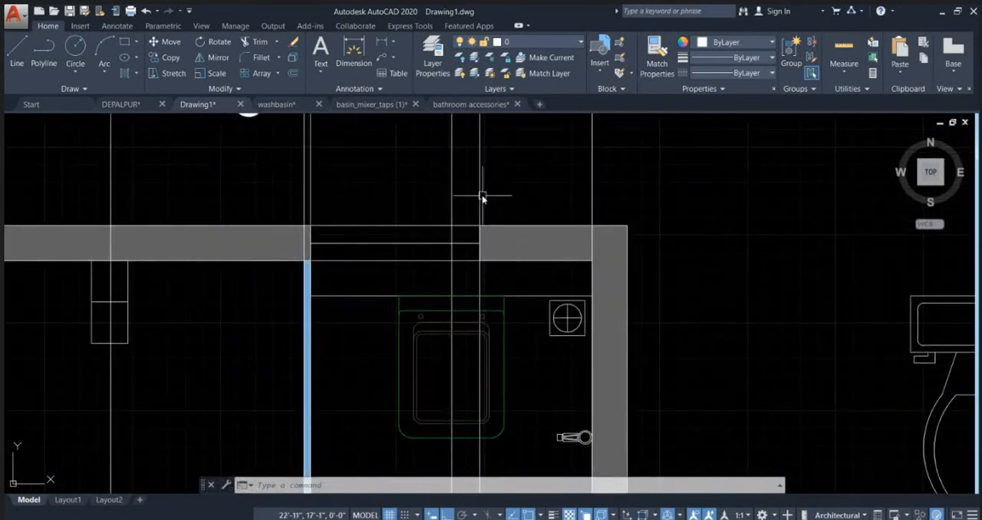
left_click(481, 198)
left_click(309, 189)
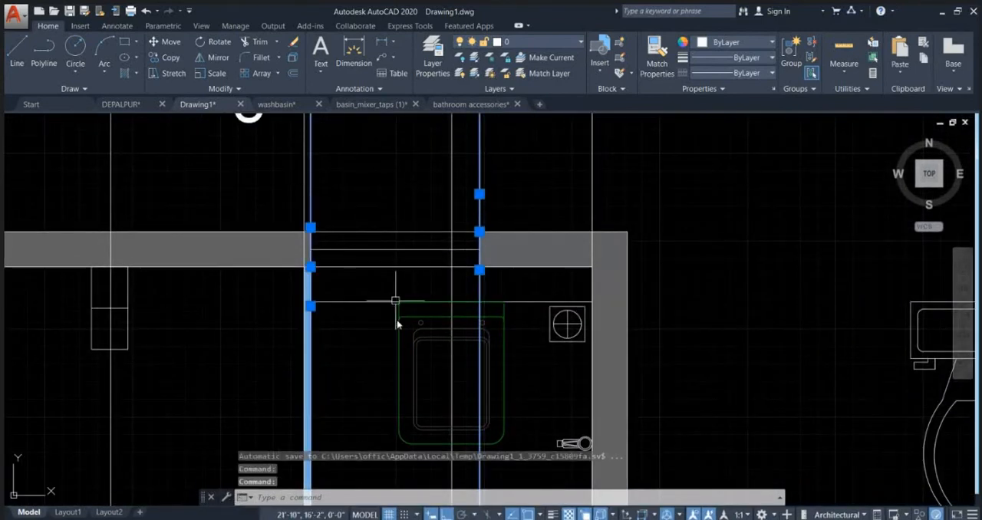
scroll(396, 322, "down", 5)
scroll(392, 285, "up", 4)
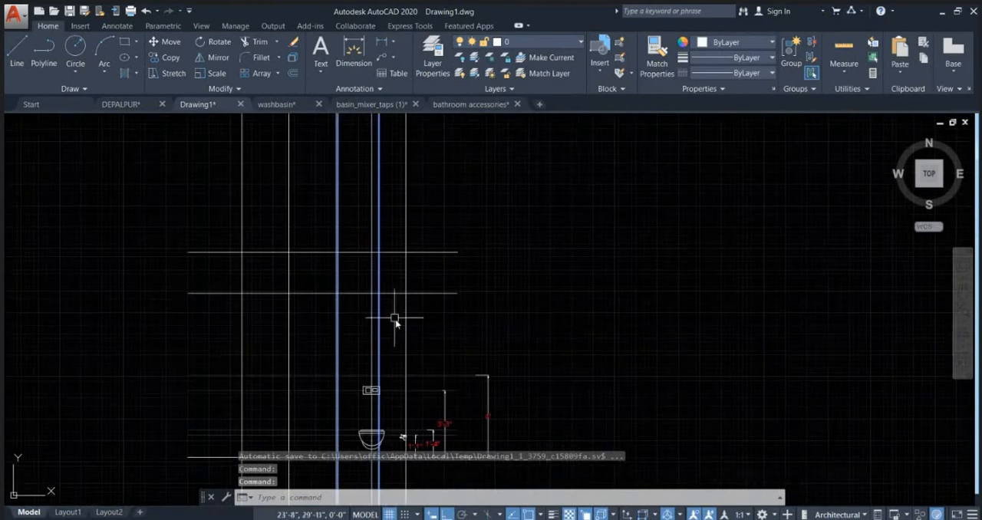
scroll(395, 320, "up", 1)
scroll(312, 281, "up", 4)
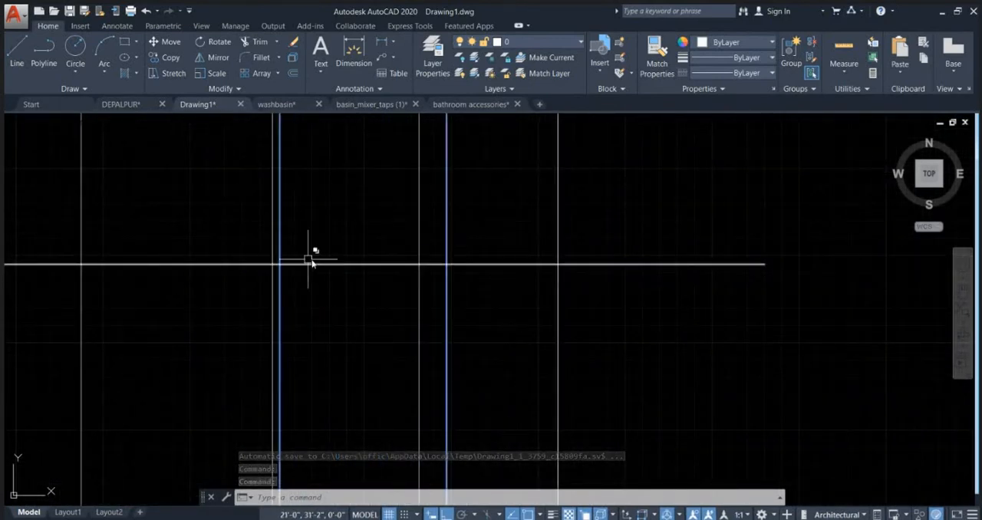
middle_click_drag(368, 261, 419, 326)
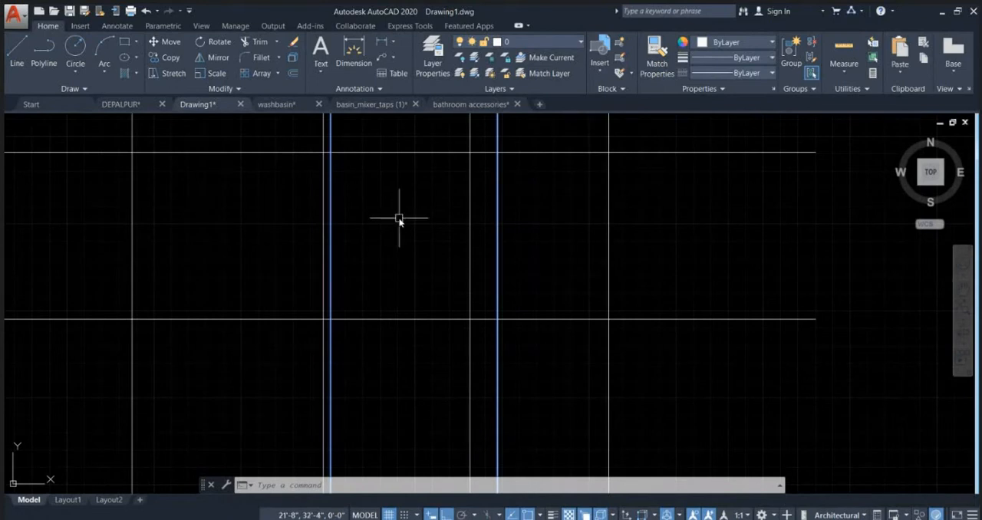
left_click(416, 319)
key("Escape")
Step: Offset the lower of the two upper horizontal lines 1' upward
left_click(412, 338)
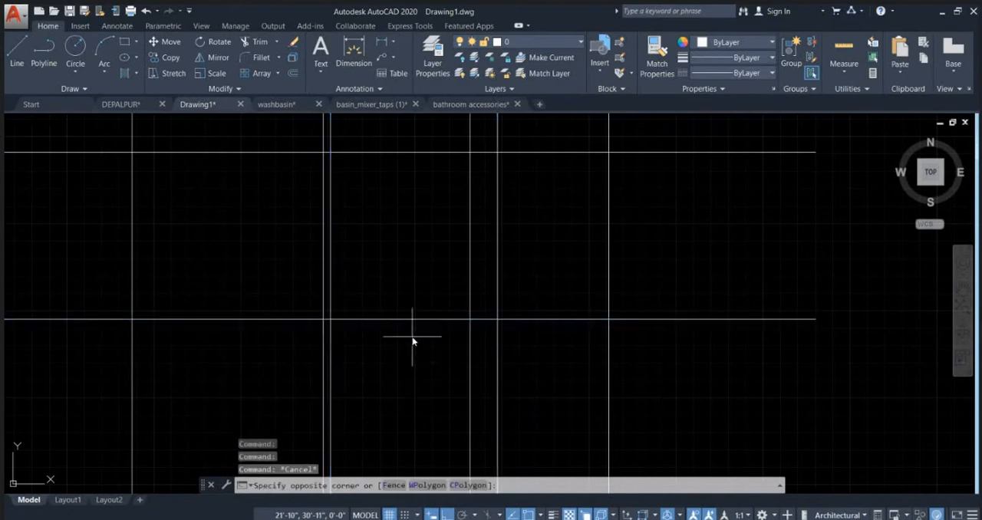
left_click(407, 288)
type("o")
key("Return")
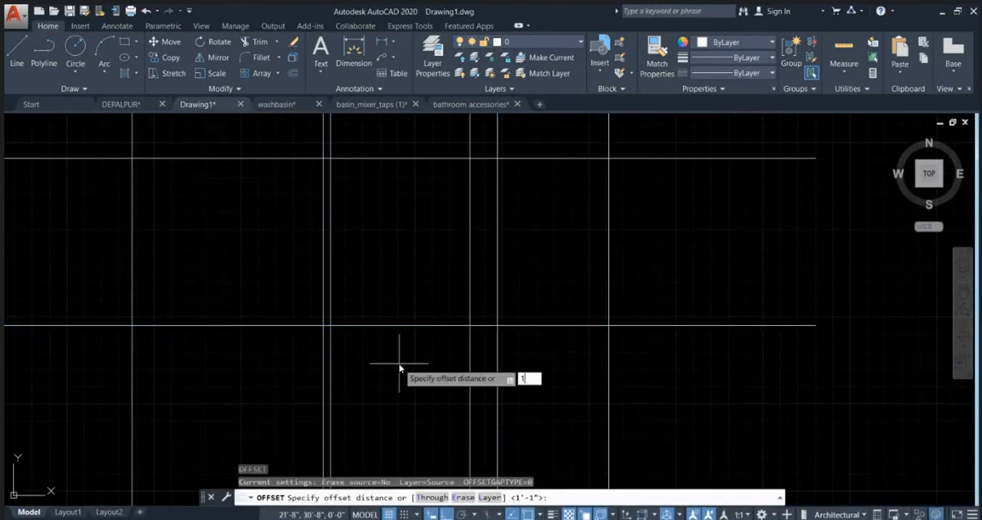
type("1'")
key("Return")
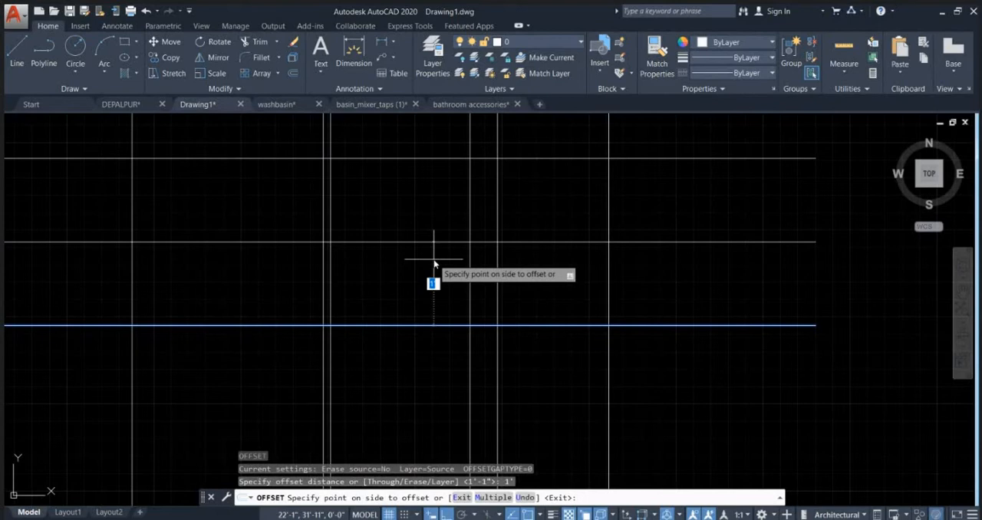
left_click(434, 264)
key("Escape")
Step: Draw a 2' by 2' rectangle between the window opening's projection lines, from the offset source line up to the topmost horizontal line
type("RE")
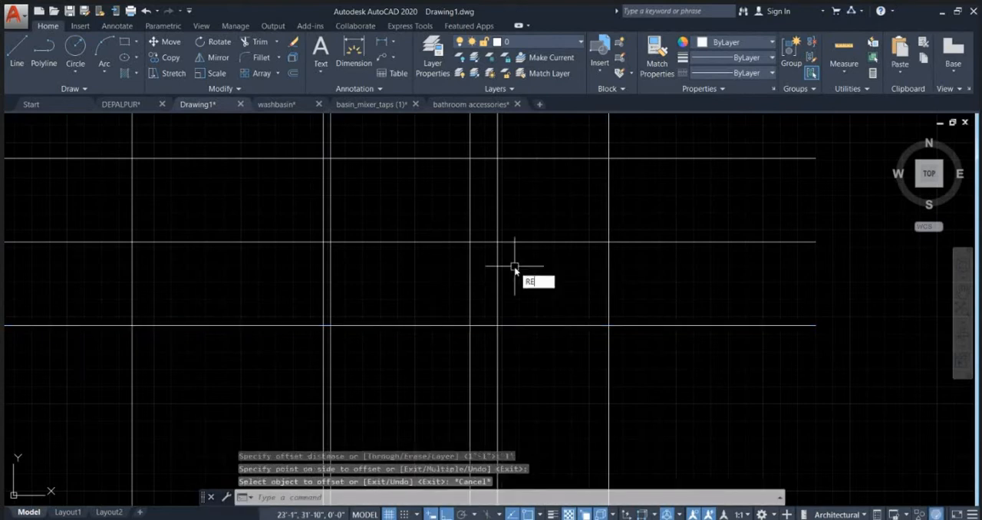
type("C")
key("Return")
left_click(498, 325)
scroll(322, 244, "up", 2)
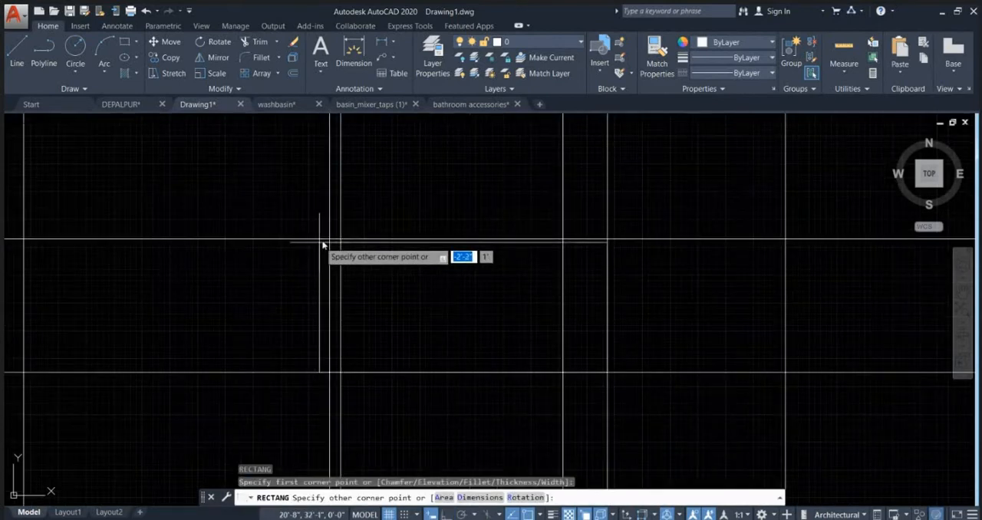
scroll(368, 215, "down", 3)
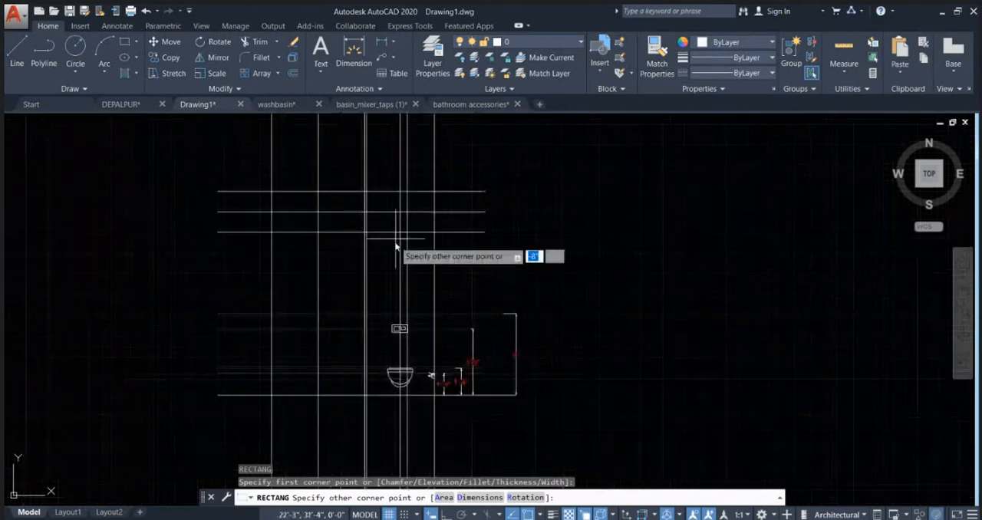
scroll(368, 230, "up", 4)
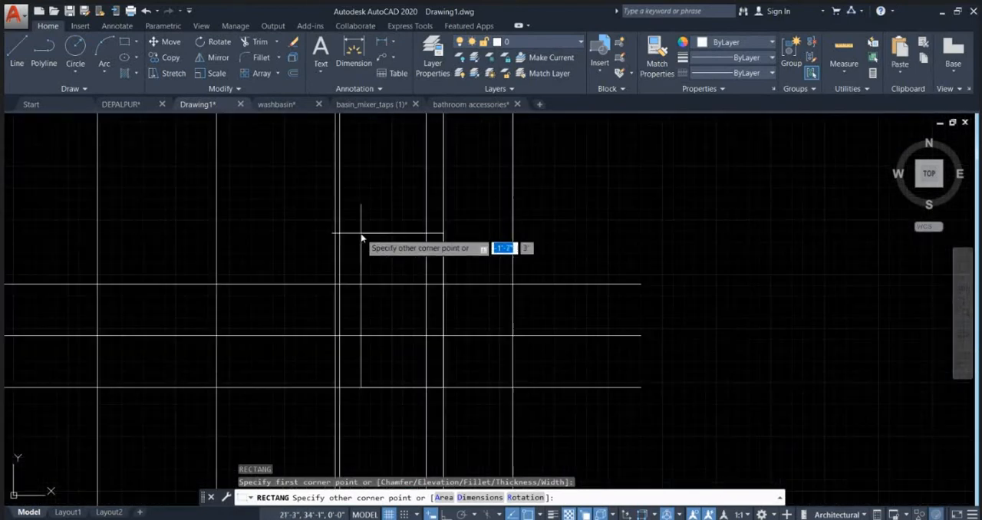
scroll(349, 292, "up", 3)
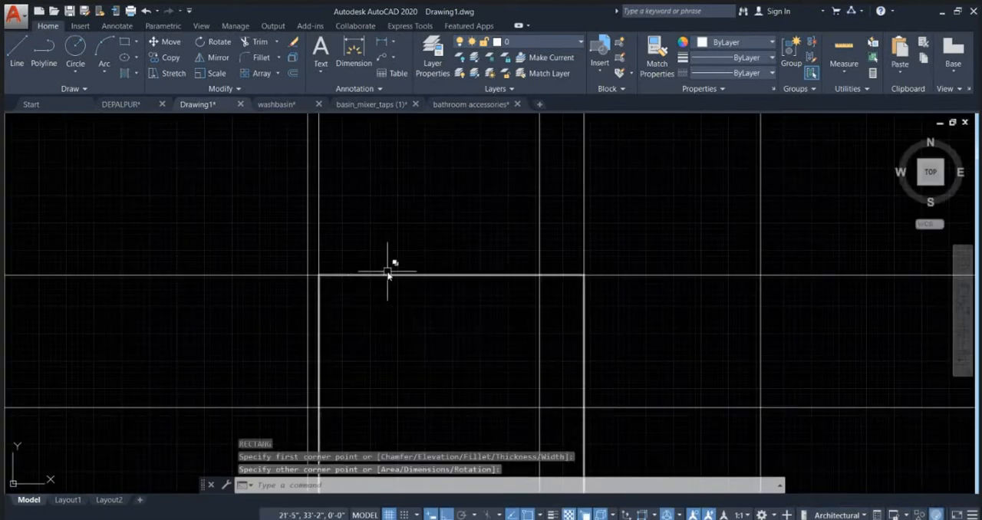
left_click(391, 273)
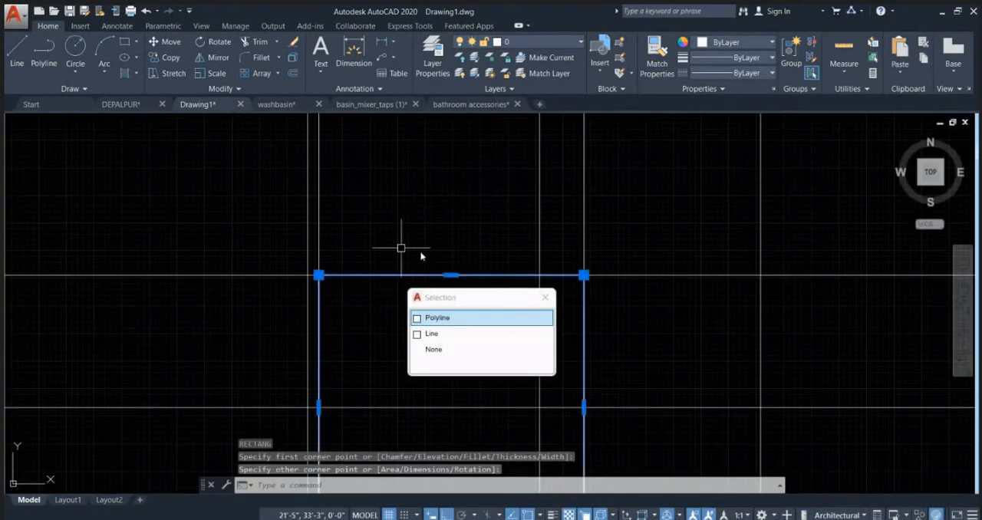
left_click(458, 317)
key("Escape")
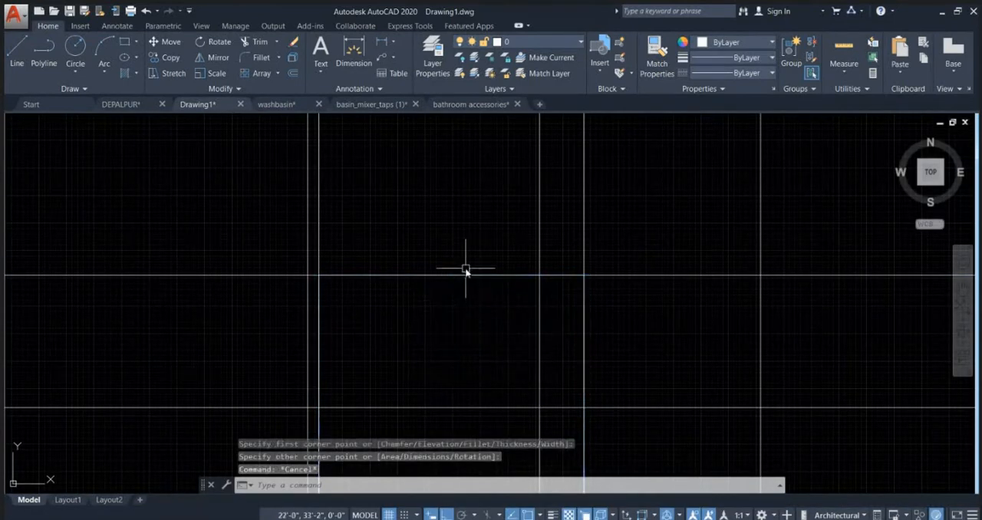
Step: Stretch the window rectangle's top edge down 1' onto the middle horizontal line
left_click(466, 270)
scroll(467, 257, "down", 8)
scroll(483, 309, "up", 2)
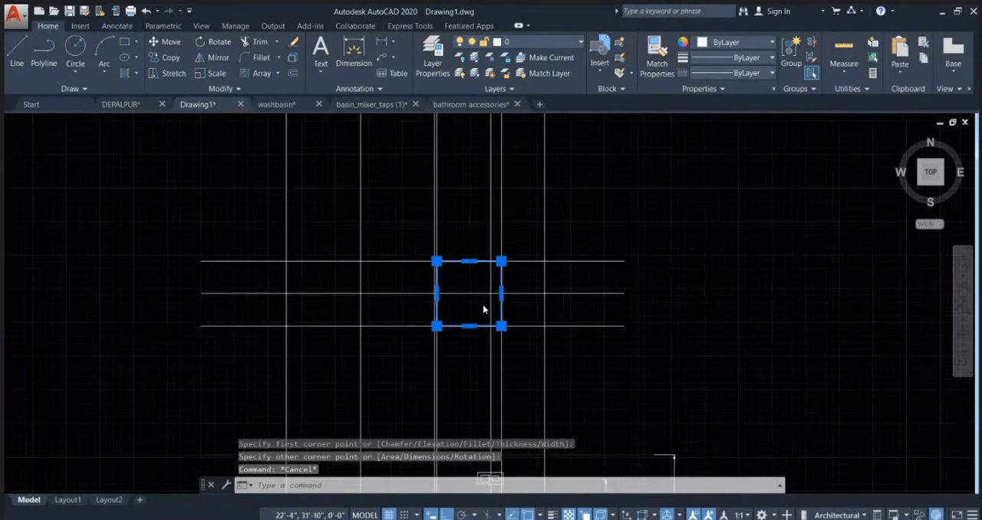
scroll(484, 309, "up", 2)
left_click(460, 236)
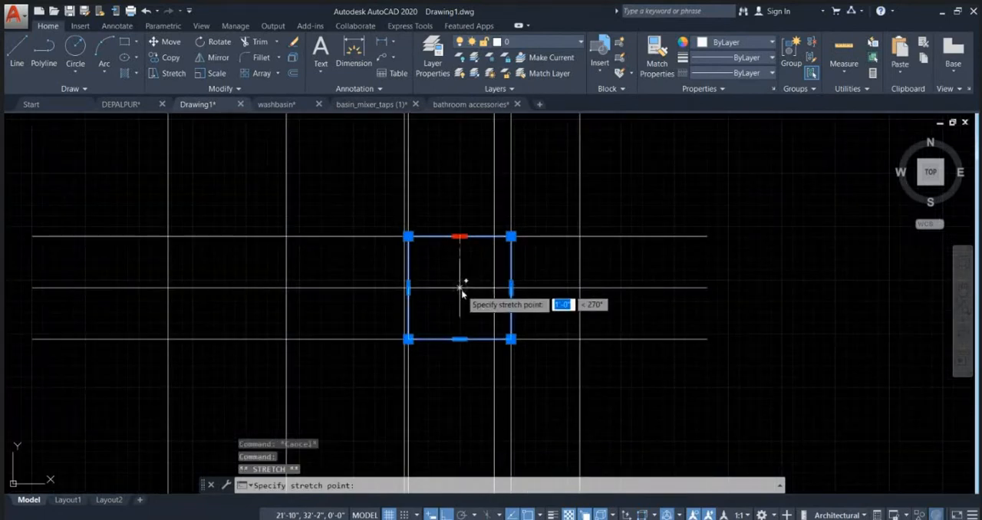
left_click(460, 286)
scroll(464, 324, "up", 2)
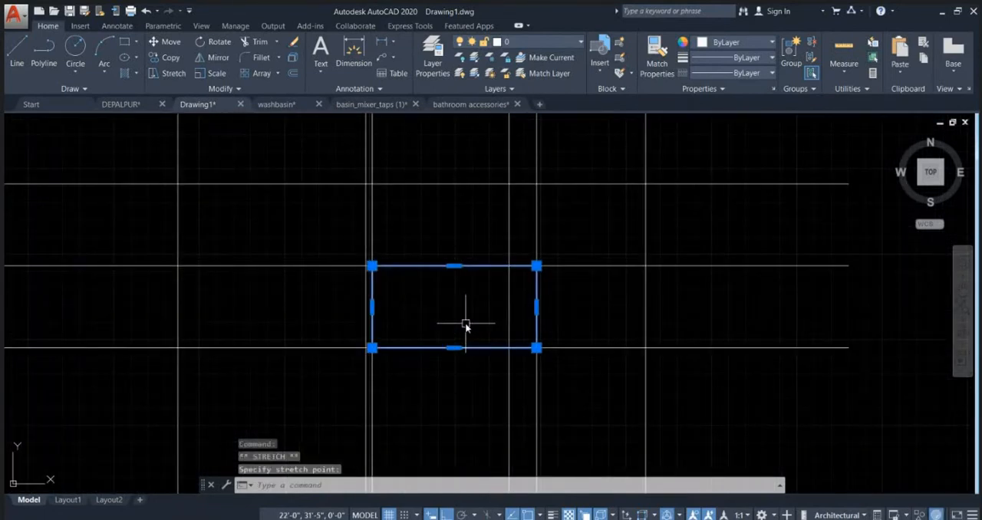
Step: Offset the elevation's window rectangle 1.5" inward to form the inner frame
scroll(483, 254, "down", 5)
scroll(510, 257, "up", 1)
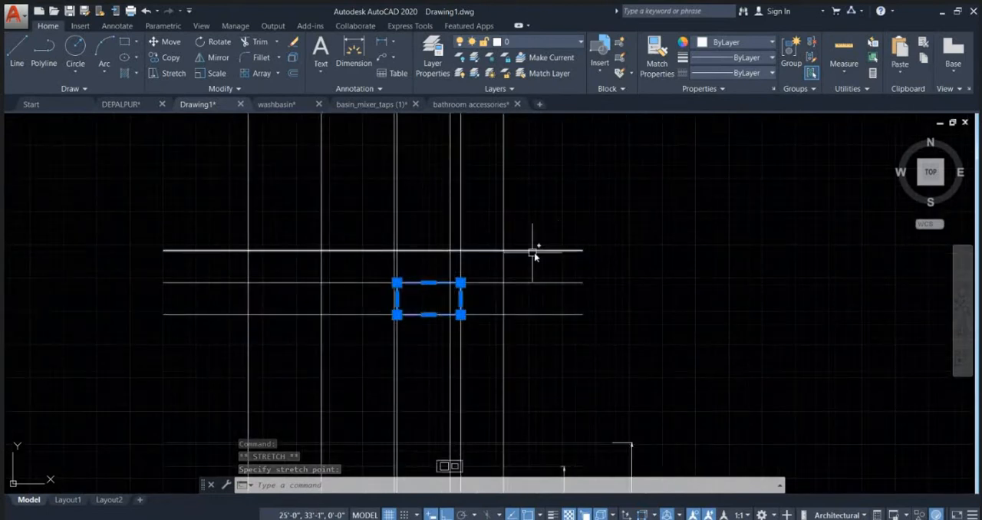
scroll(421, 326, "up", 3)
type("p")
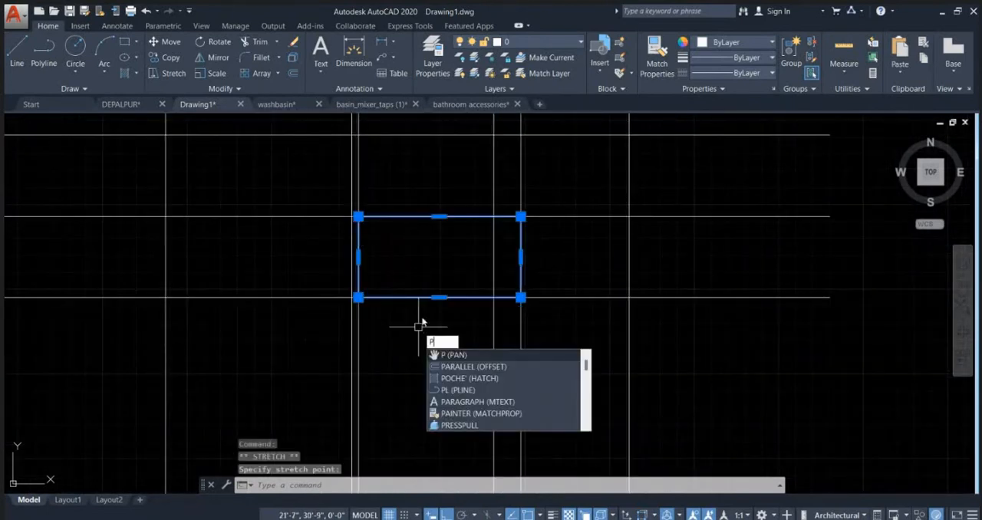
key("Escape")
left_click(427, 217)
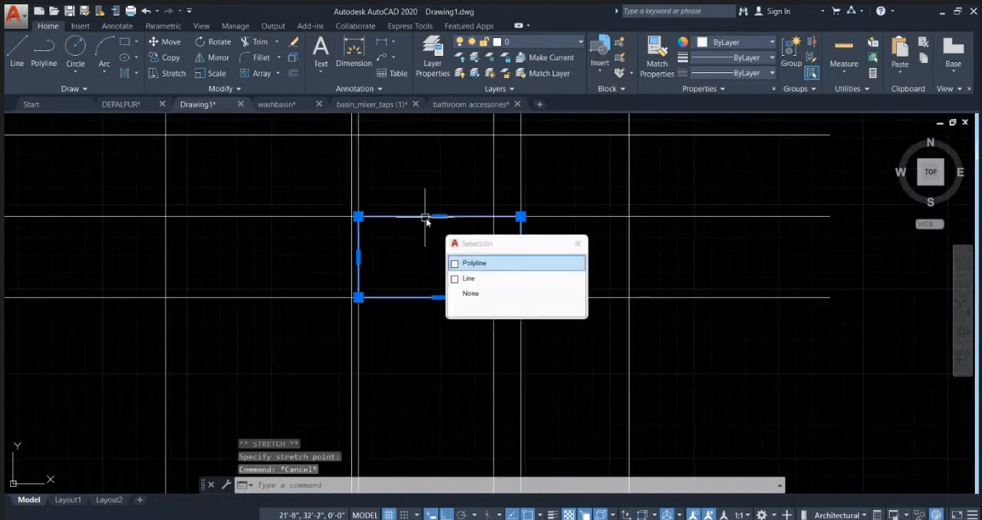
left_click(485, 266)
type("o")
key("Return")
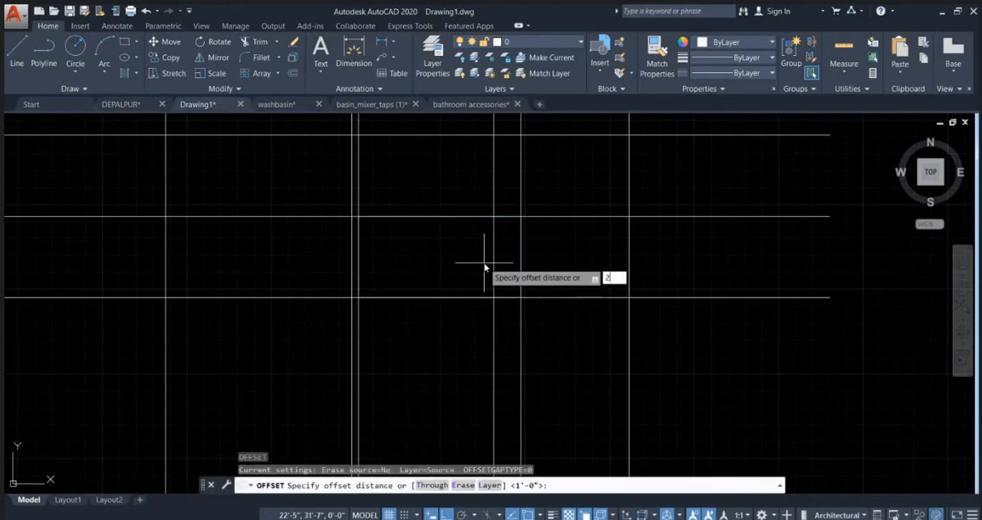
type("2")
key("Return")
left_click(449, 218)
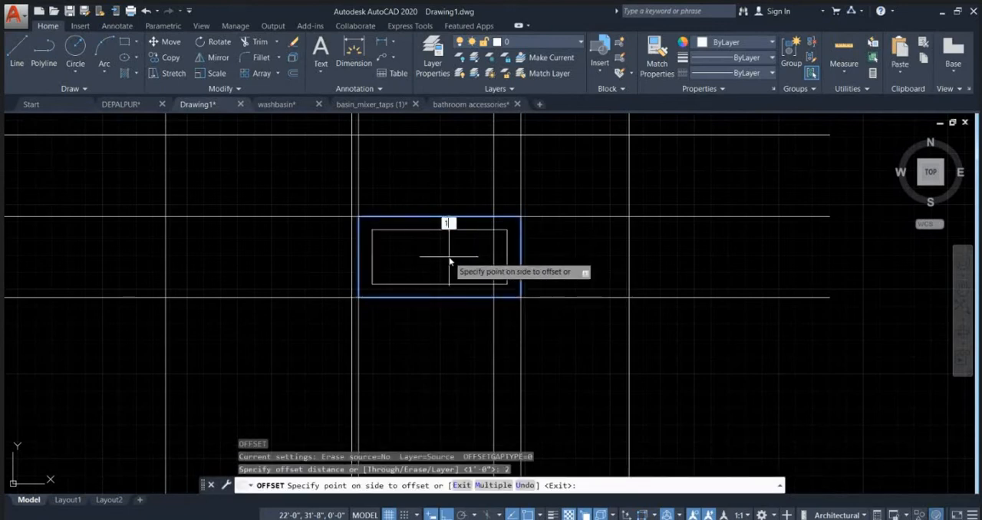
key("Return")
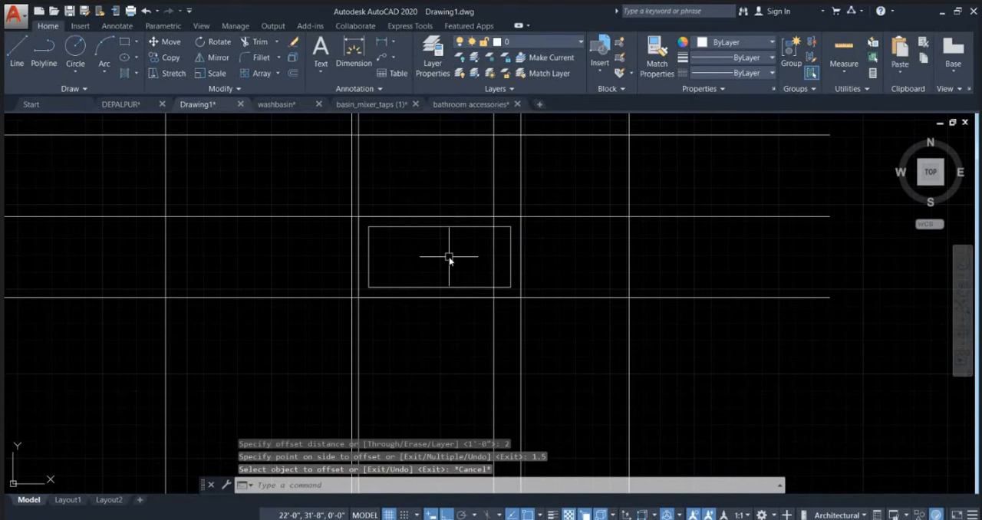
scroll(405, 259, "up", 2)
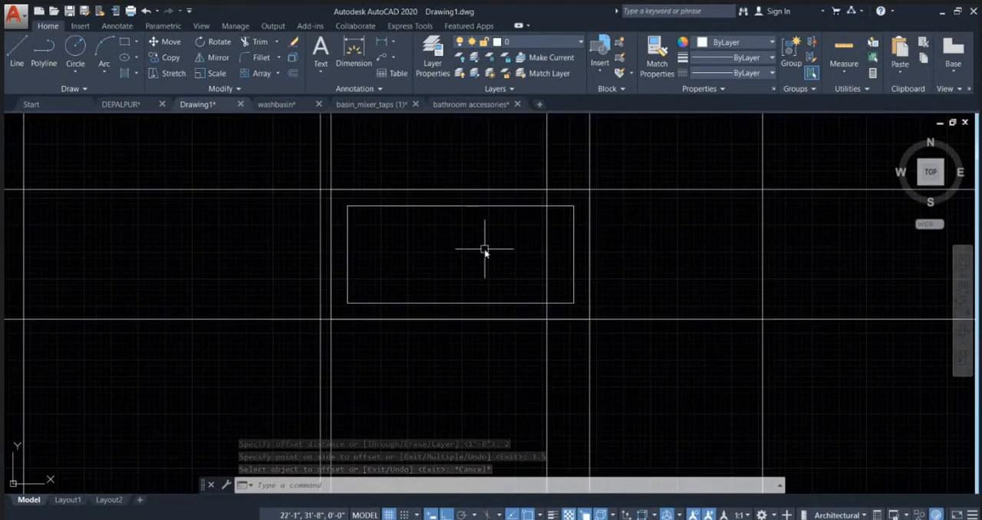
scroll(453, 222, "down", 6)
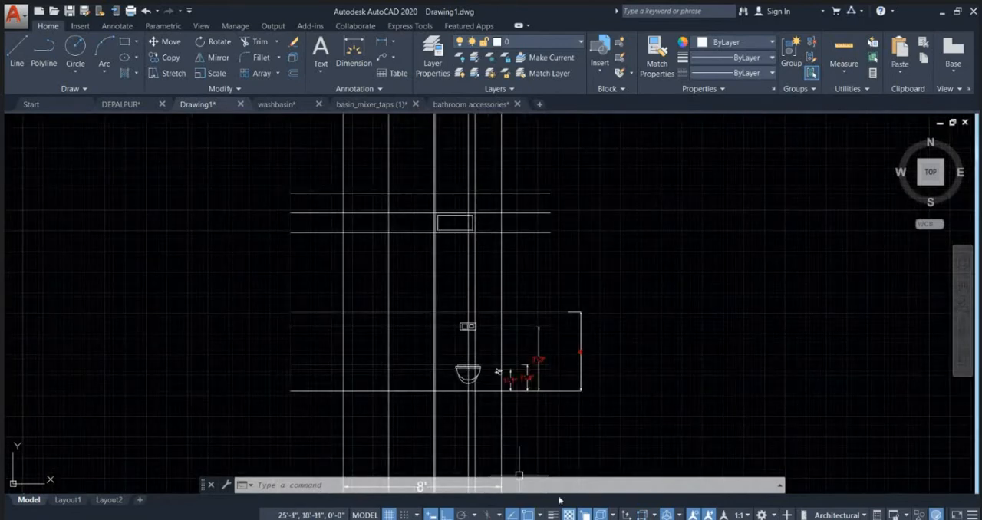
Step: Switch to the Chrome browser and search Google for "exhaust fan cad block"
left_click(569, 460)
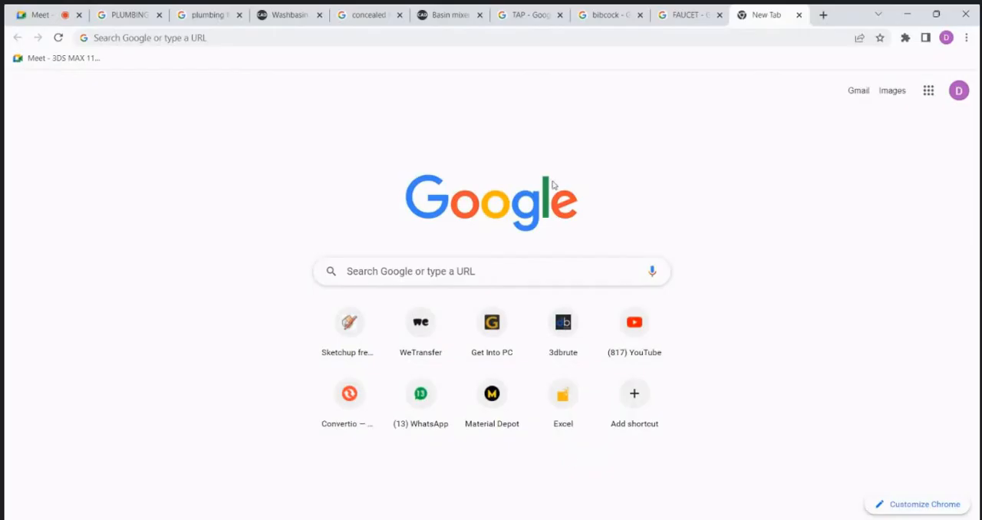
left_click(452, 40)
type("EX")
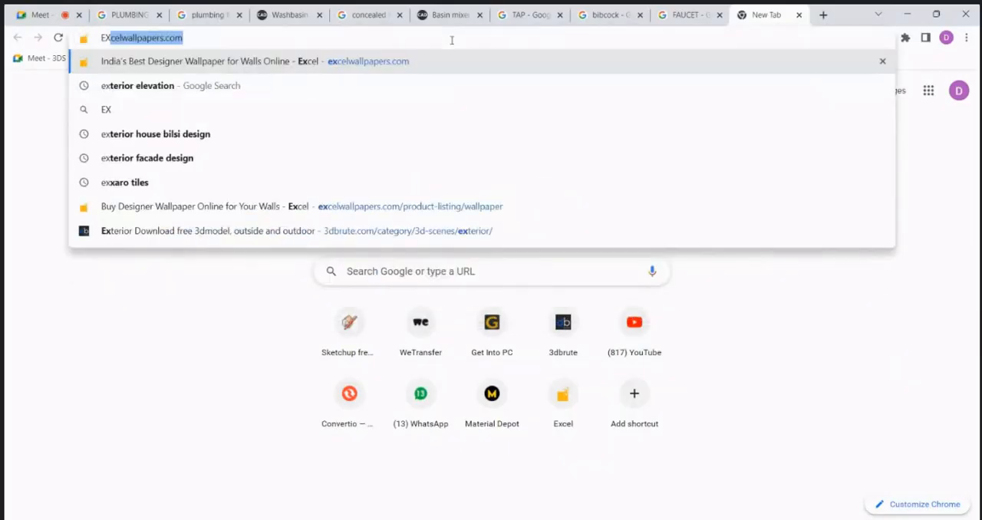
type("AUST FA")
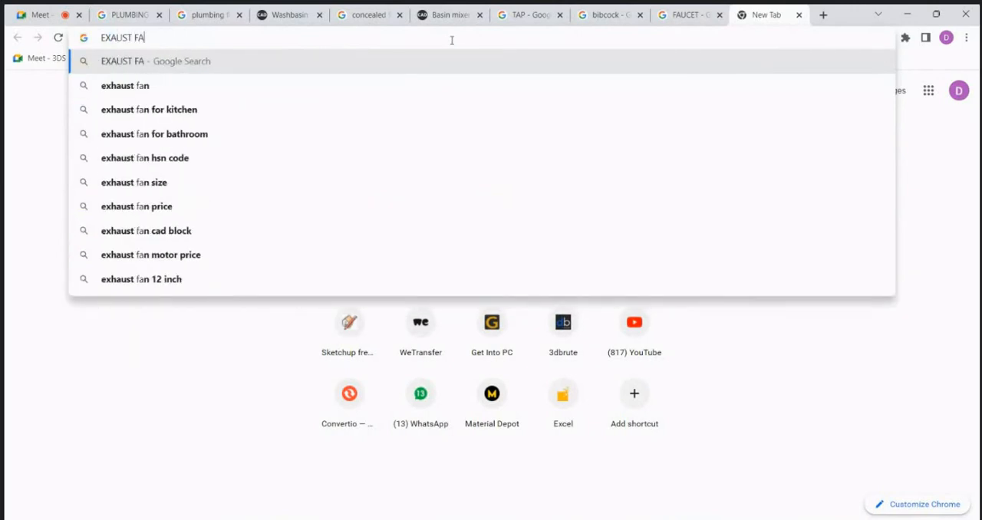
type("N CAD")
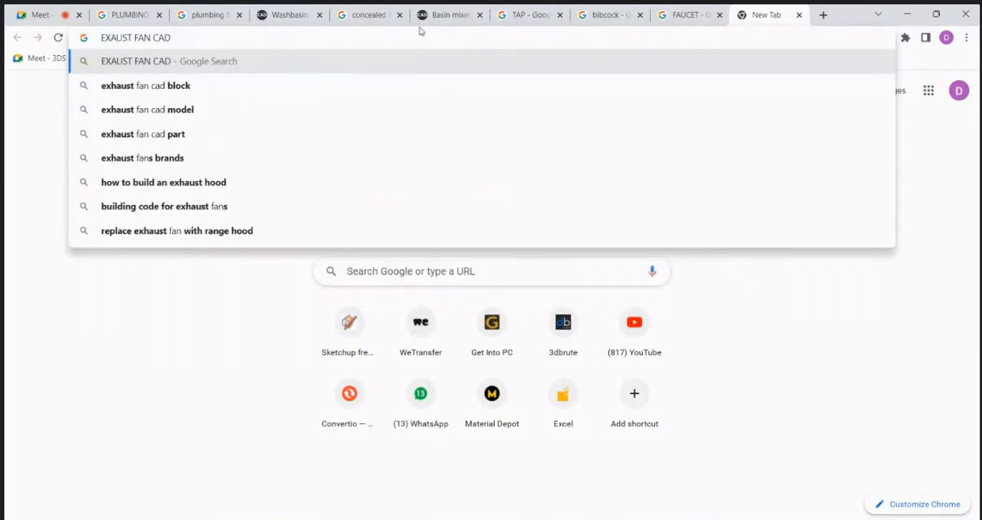
left_click(228, 96)
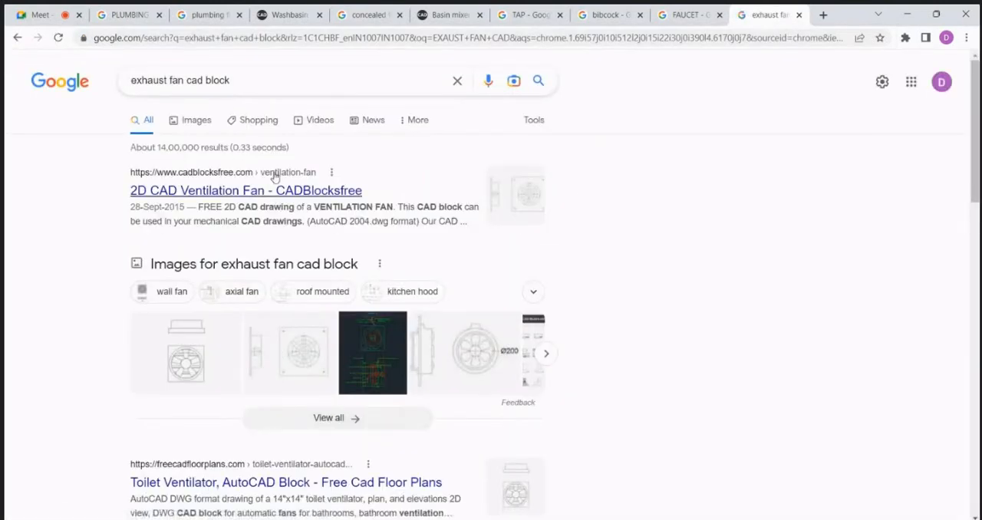
Step: Look through the CADBlocksfree page for the 2D ventilation fan block, then return to the AutoCAD drawing
left_click(253, 197)
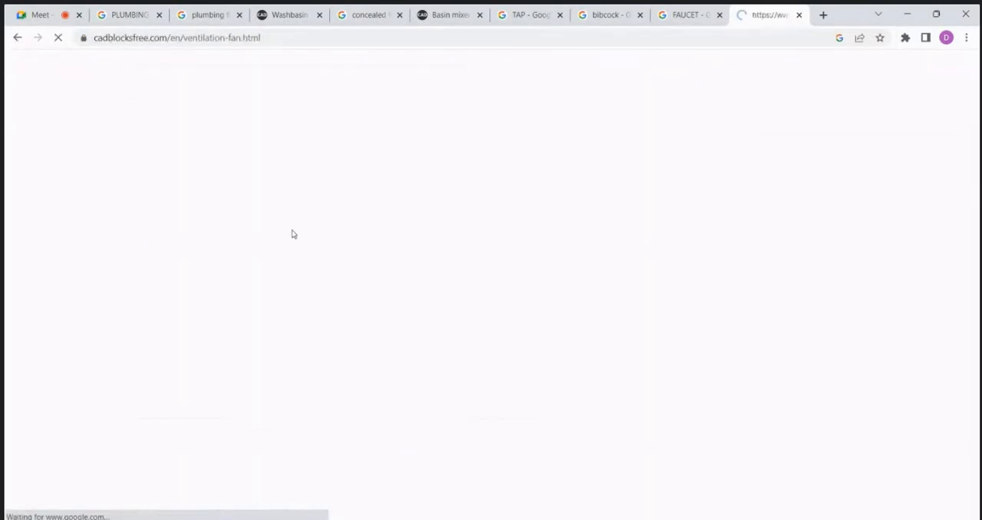
scroll(505, 304, "down", 3)
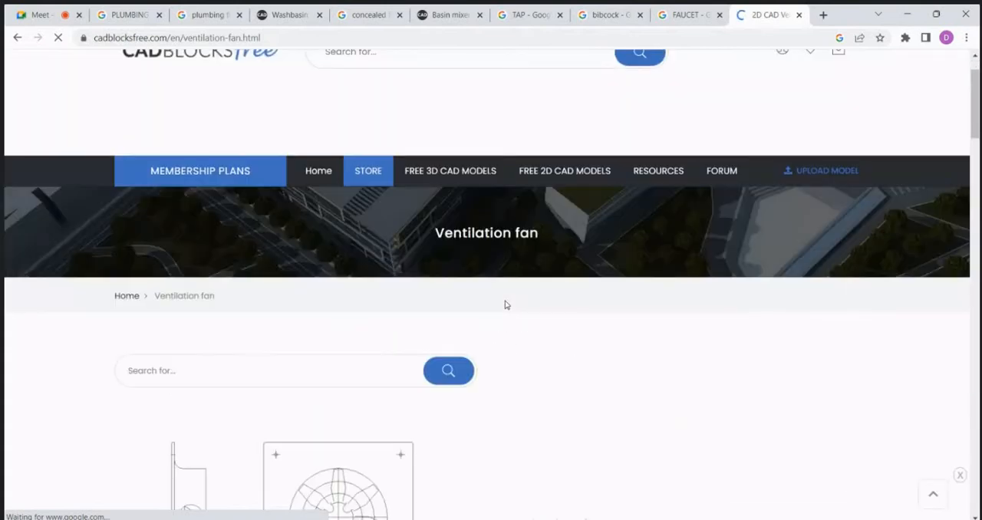
scroll(382, 267, "up", 2)
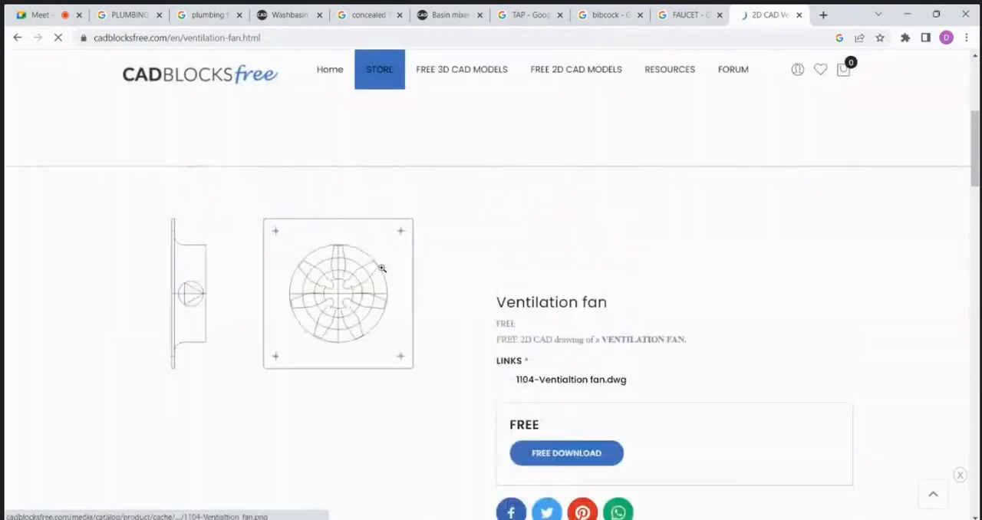
scroll(379, 258, "down", 2)
scroll(379, 258, "down", 4)
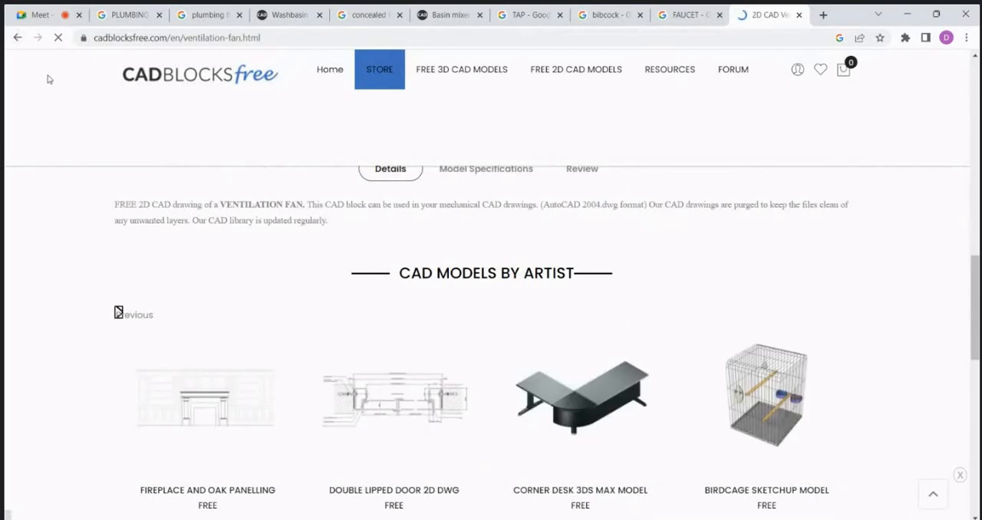
left_click(17, 38)
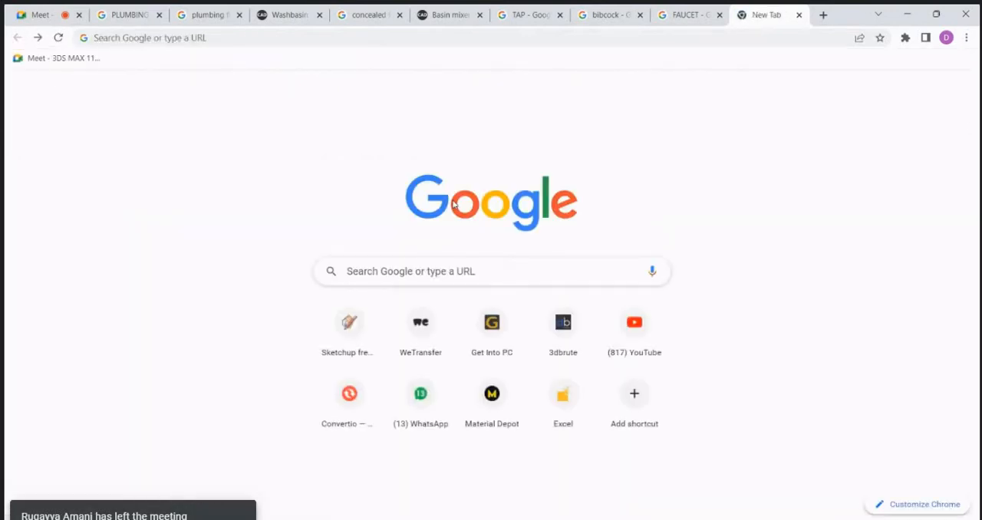
left_click(907, 14)
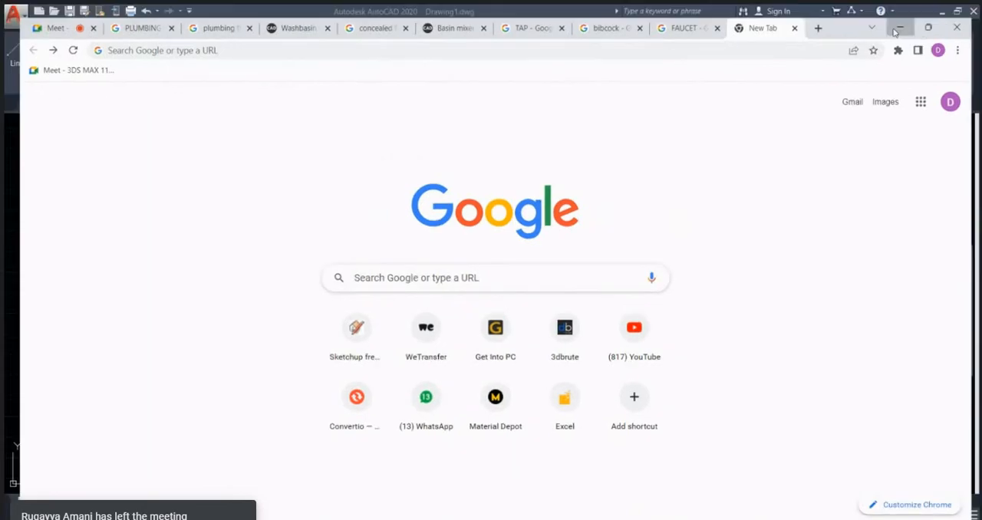
Step: Draw a full-height rectangle inside the inner window frame, from its lower-left corner to just short of its top edge's midpoint
scroll(445, 226, "up", 5)
type("REC")
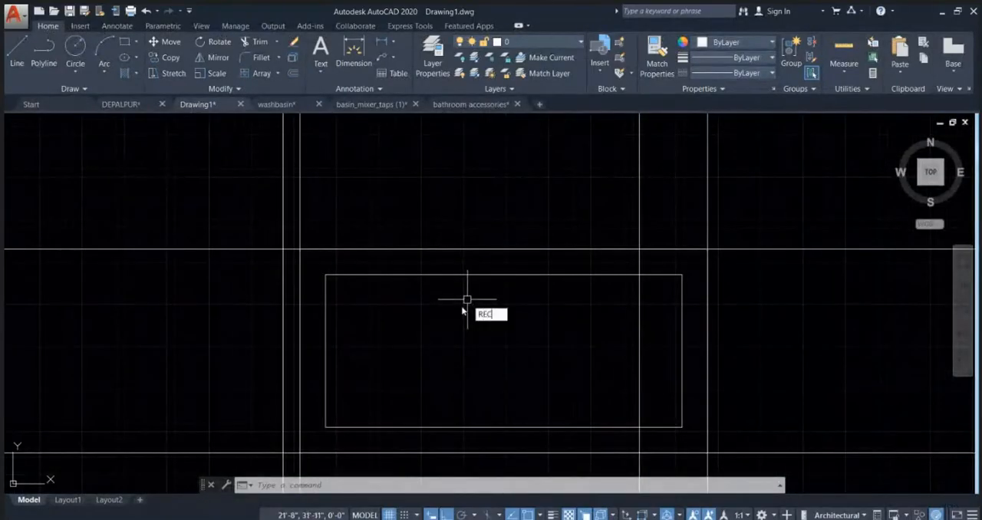
key("Return")
left_click(325, 427)
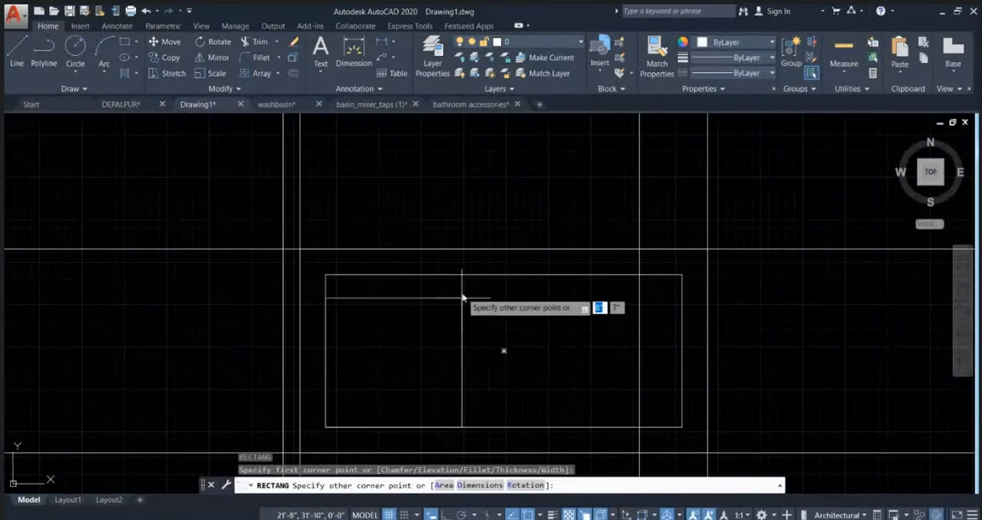
left_click(483, 275)
Step: Draw the exhaust fan circle centred in the left compartment of the window, leaving a margin to its edges
type("c")
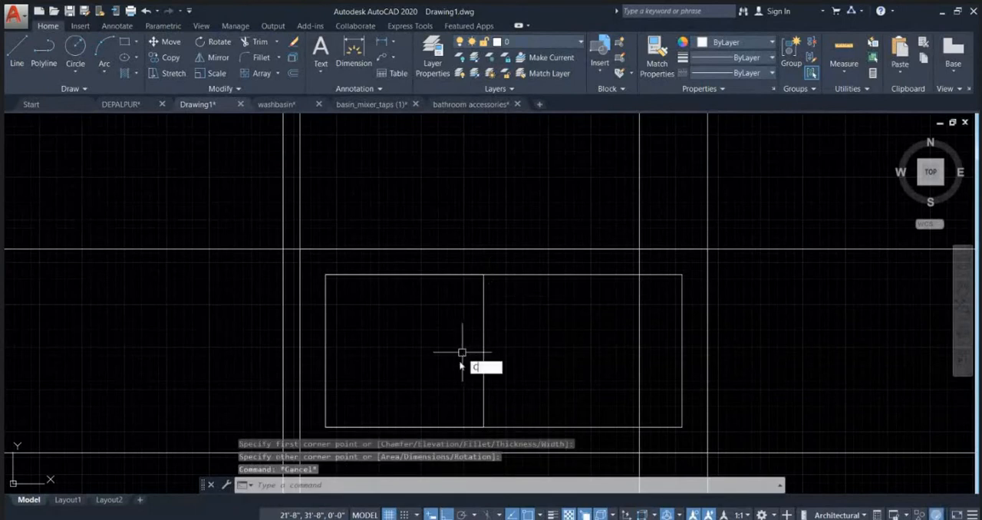
key("Return")
left_click(404, 351)
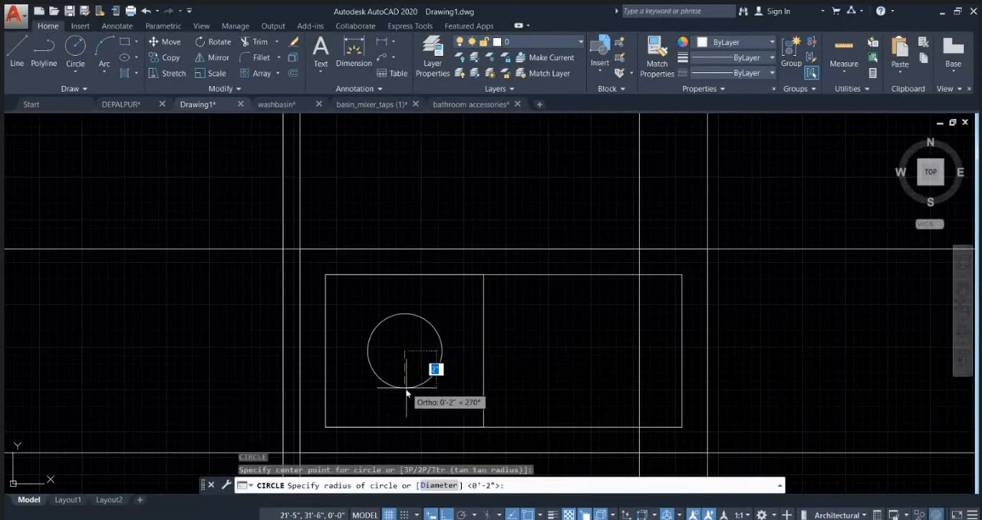
left_click(404, 404)
key("Escape")
Step: Draw a horizontal radius line from the fan circle's centre to its right quadrant
middle_click_drag(468, 376, 450, 340)
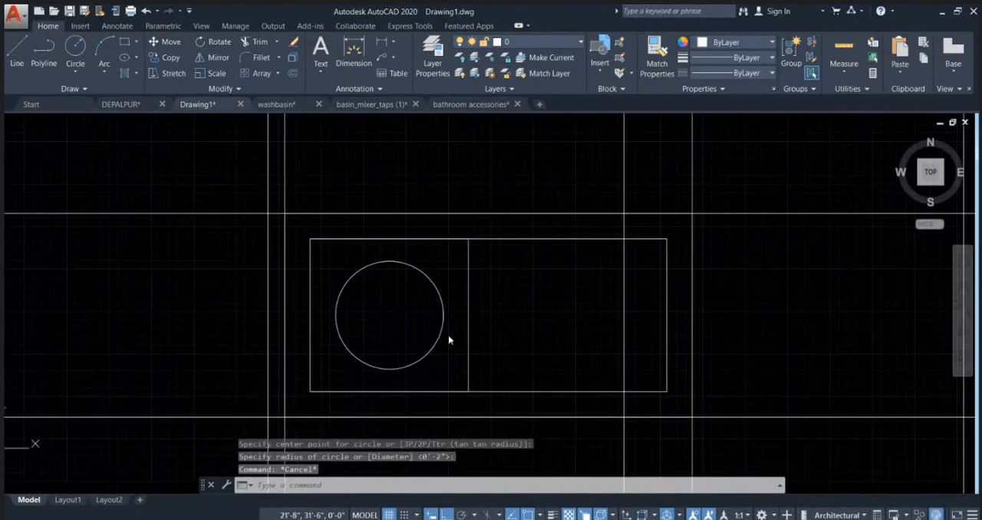
type("l")
key("Return")
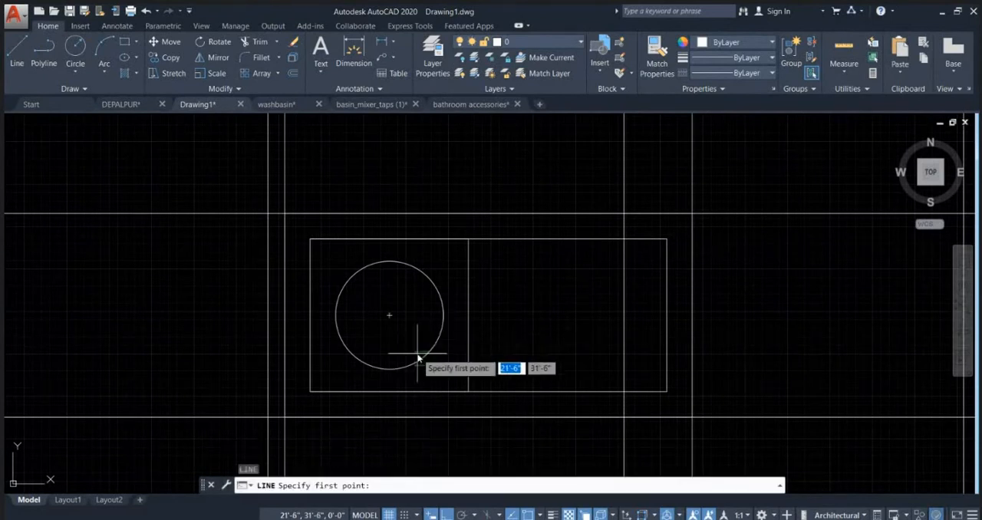
left_click(389, 314)
left_click(444, 315)
key("Escape")
Step: Create a polar array of the radius line about the fan circle's centre with 10 items filling 360 degrees
scroll(420, 316, "up", 2)
left_click(417, 316)
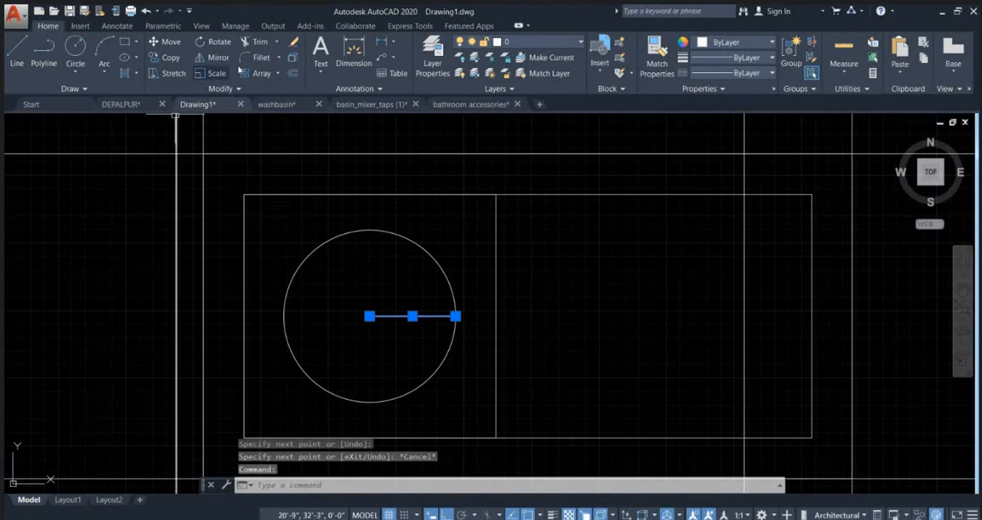
left_click(280, 73)
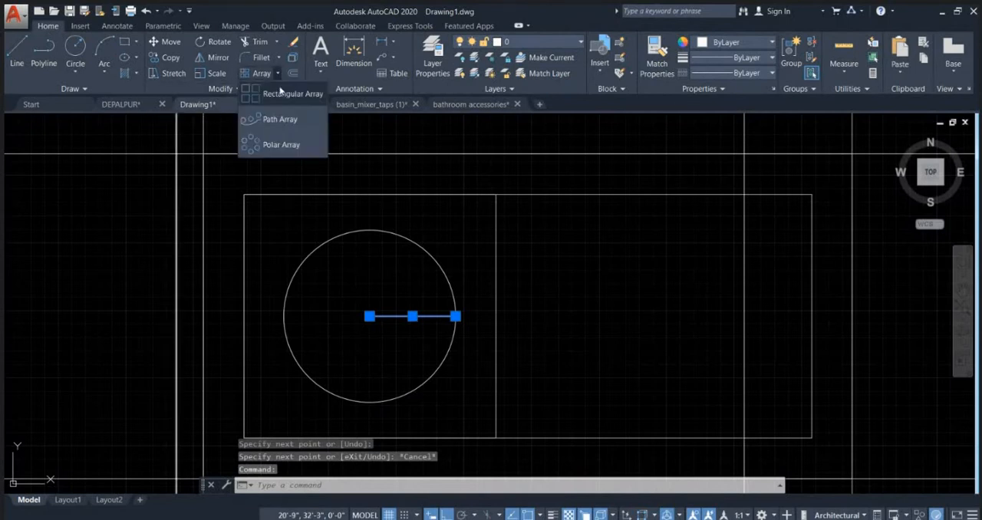
left_click(284, 145)
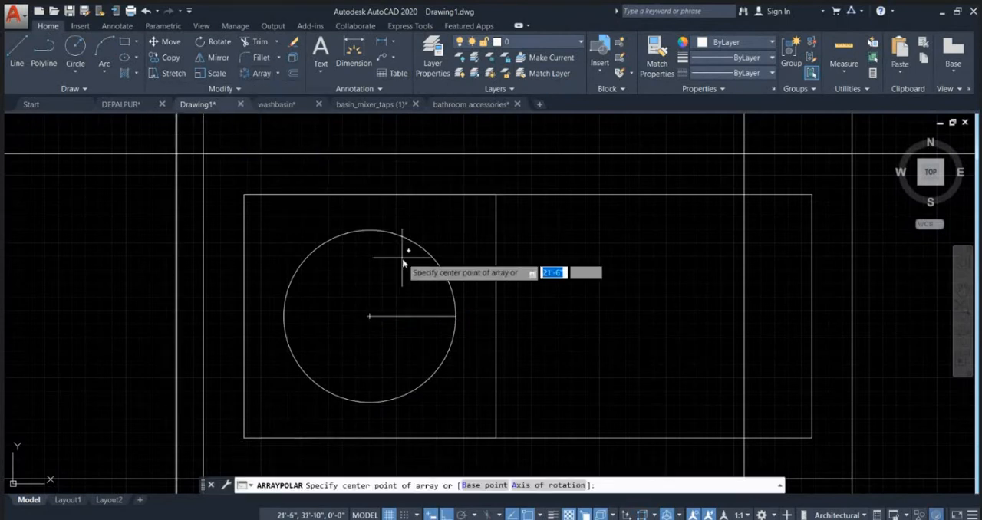
left_click(369, 316)
left_click(158, 46)
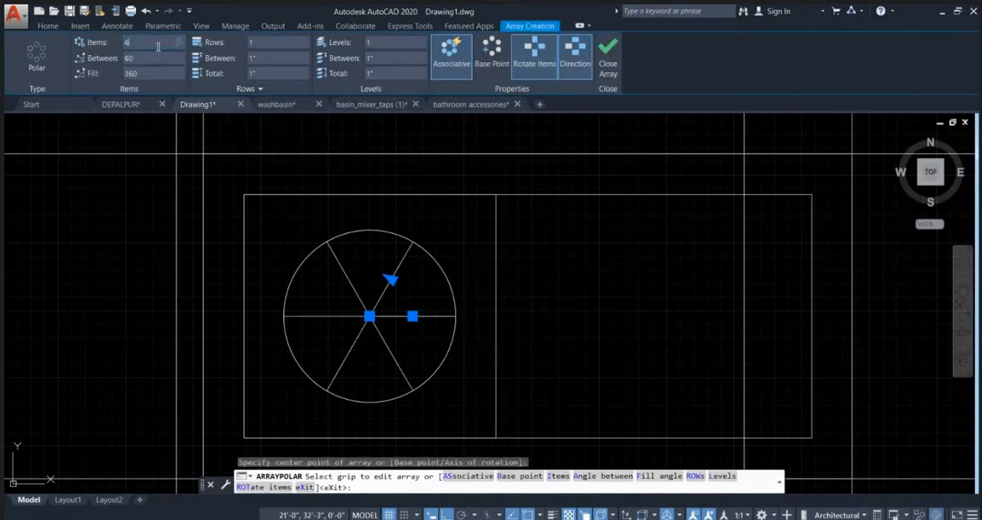
key("Return")
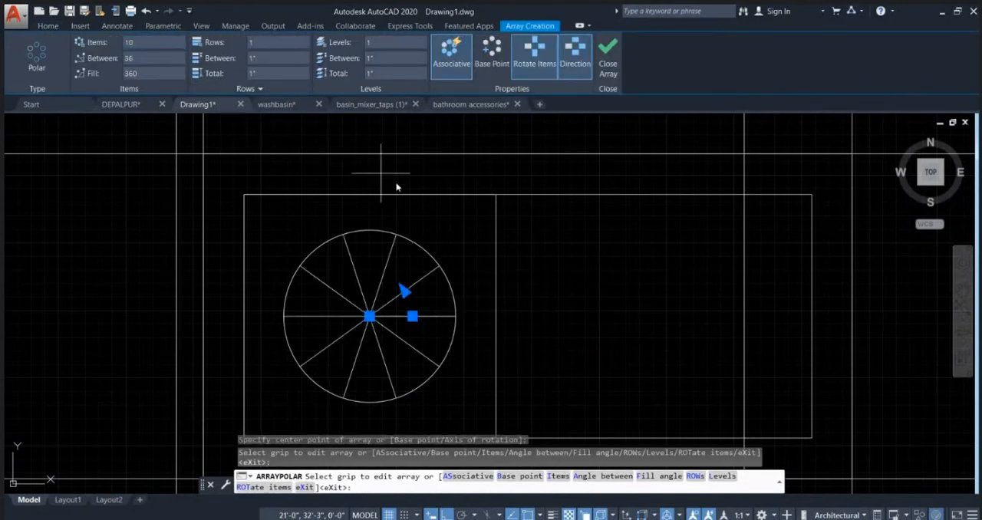
scroll(465, 231, "down", 2)
key("Escape")
key("Escape")
scroll(499, 232, "down", 4)
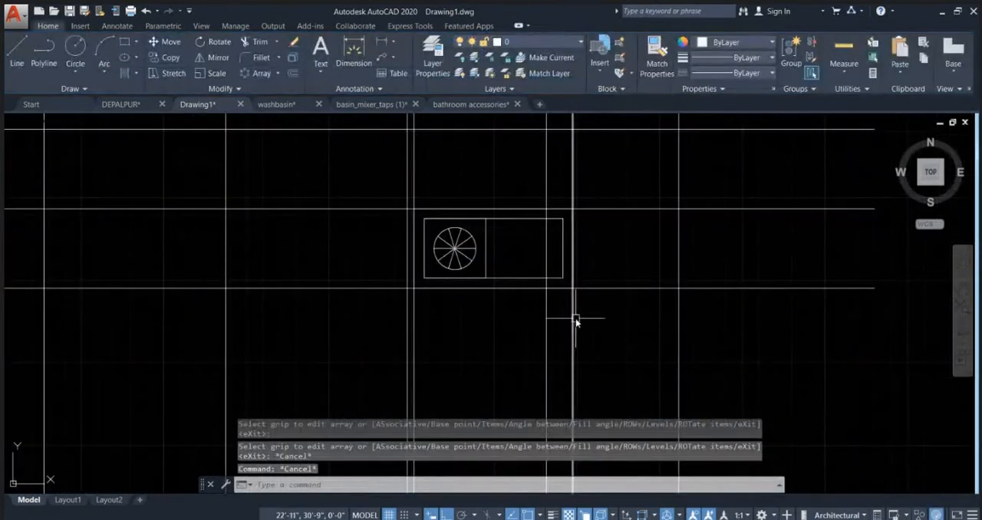
scroll(556, 238, "down", 5)
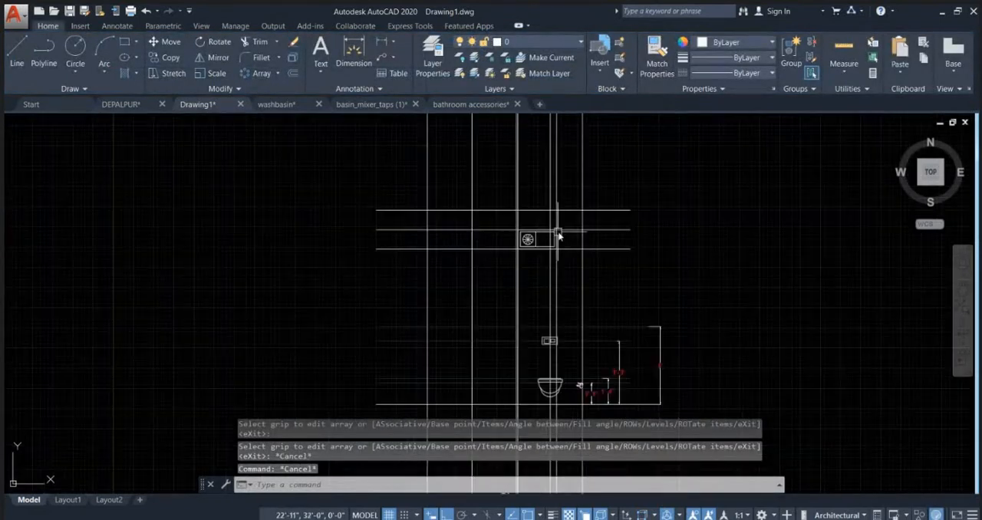
key("Escape")
scroll(529, 226, "up", 4)
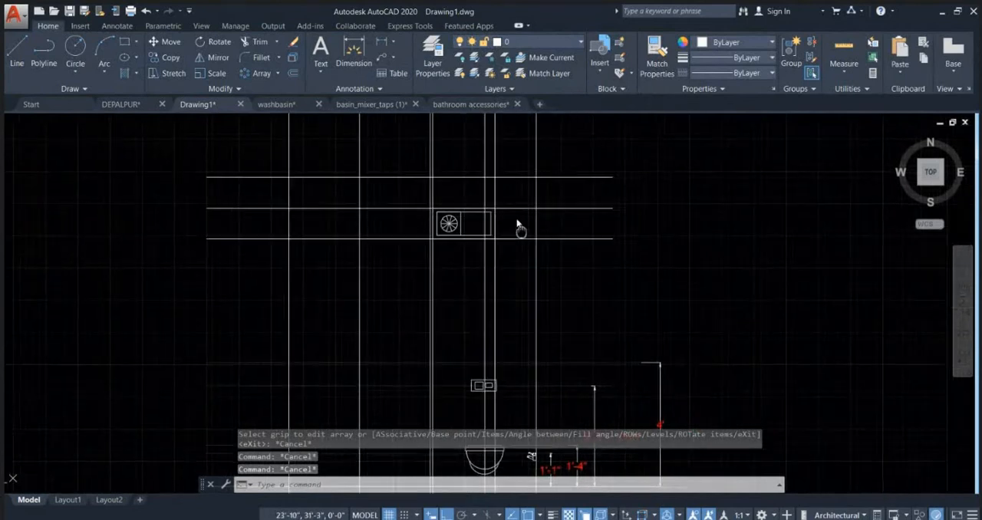
middle_click_drag(464, 327, 533, 274)
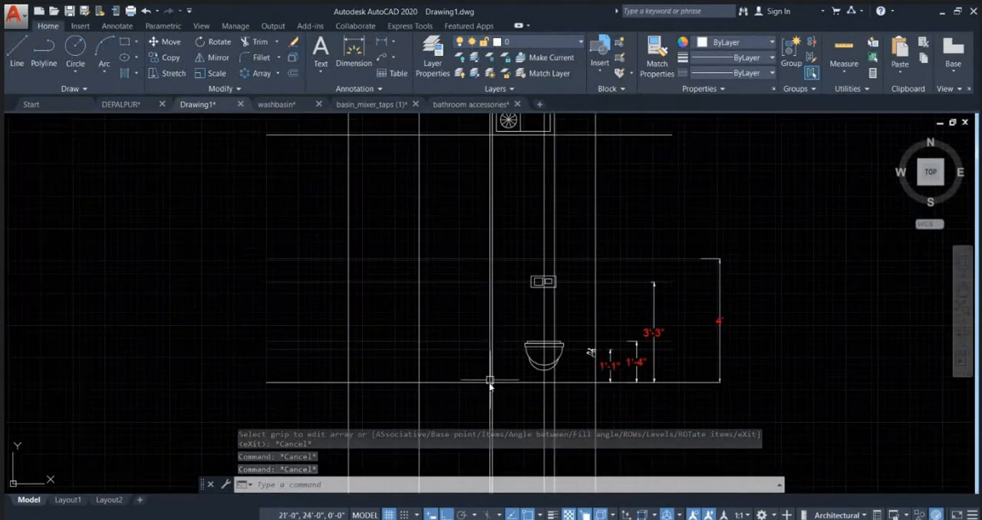
middle_click_drag(473, 195, 466, 268)
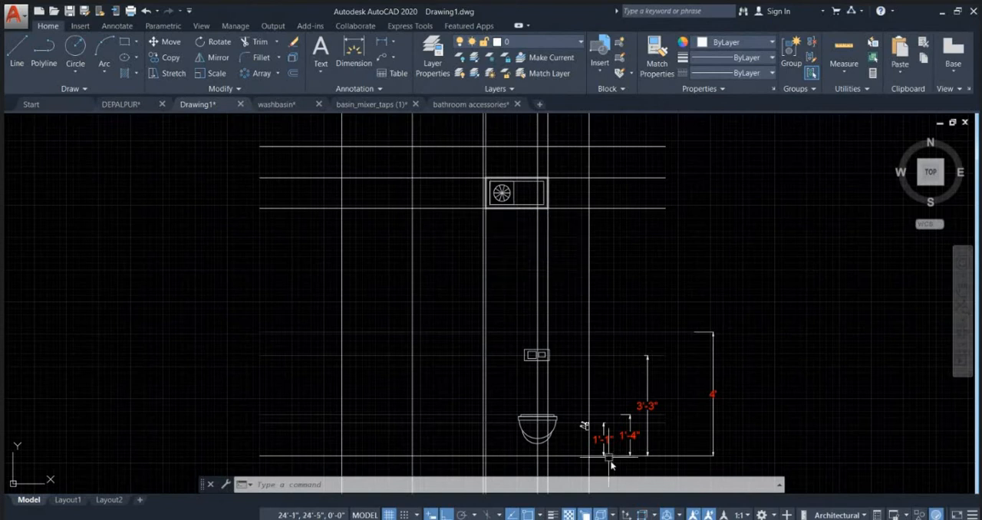
Step: Switch to the Chrome browser and search Google for "ceiling shower"
left_click(637, 519)
left_click(568, 475)
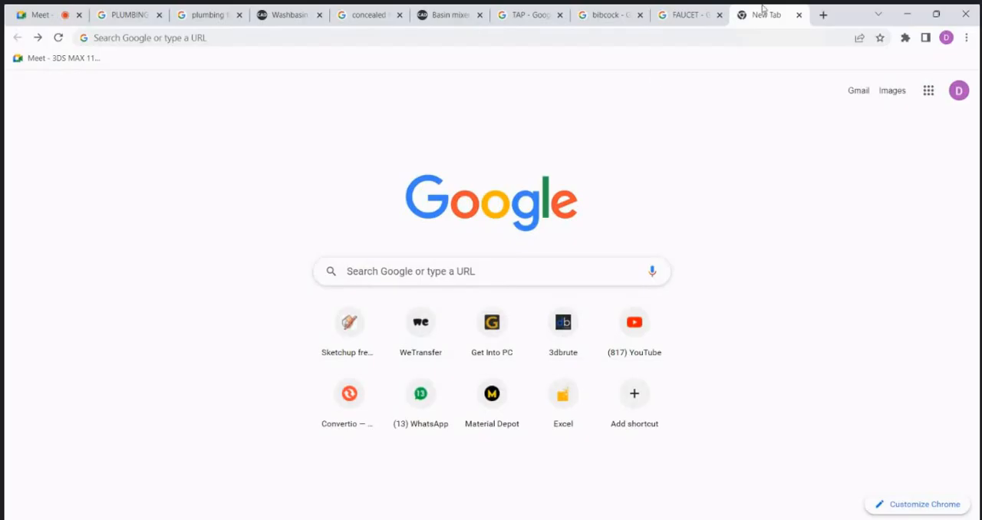
left_click(786, 38)
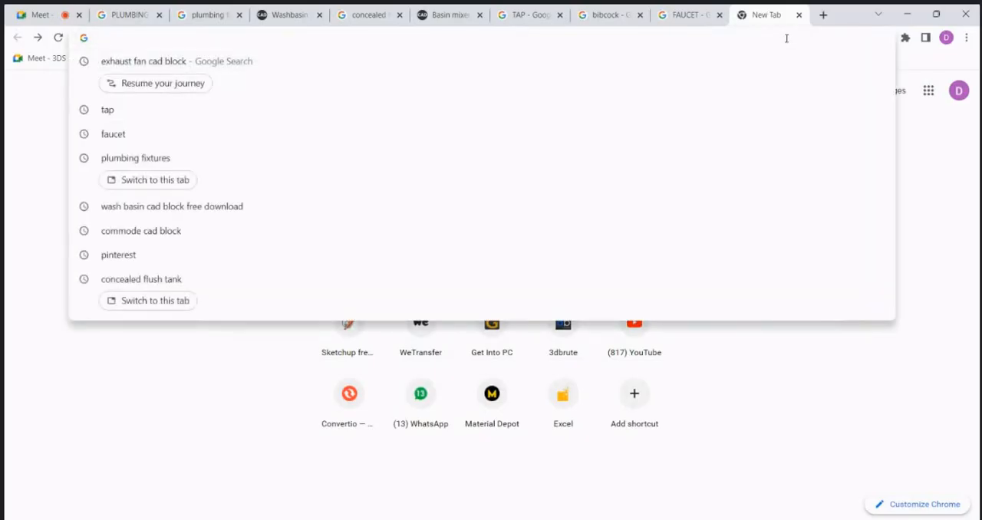
type("CELING")
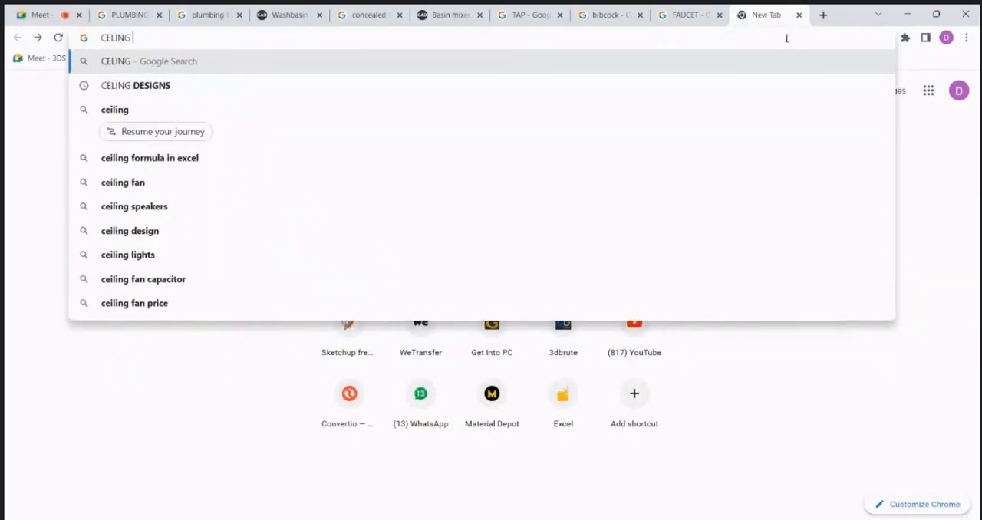
type(" SHHO")
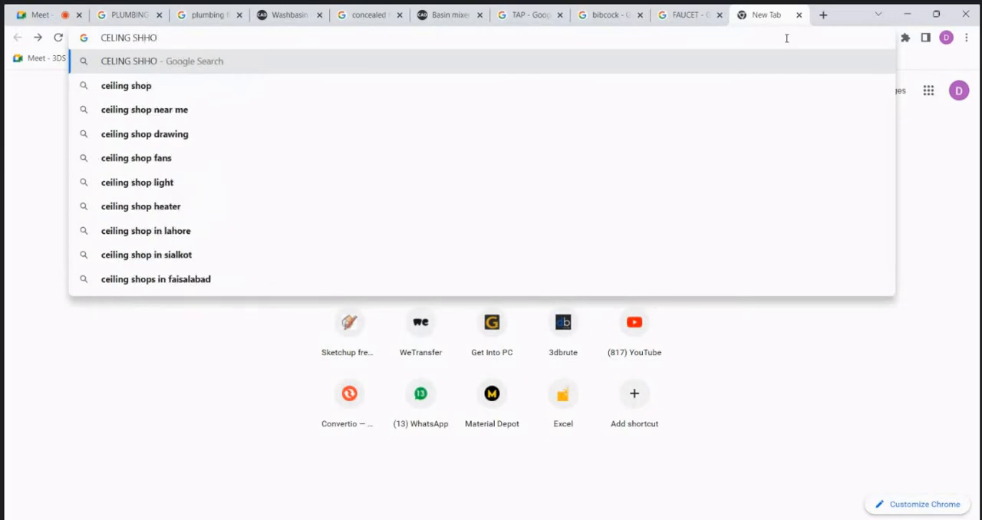
type("WER")
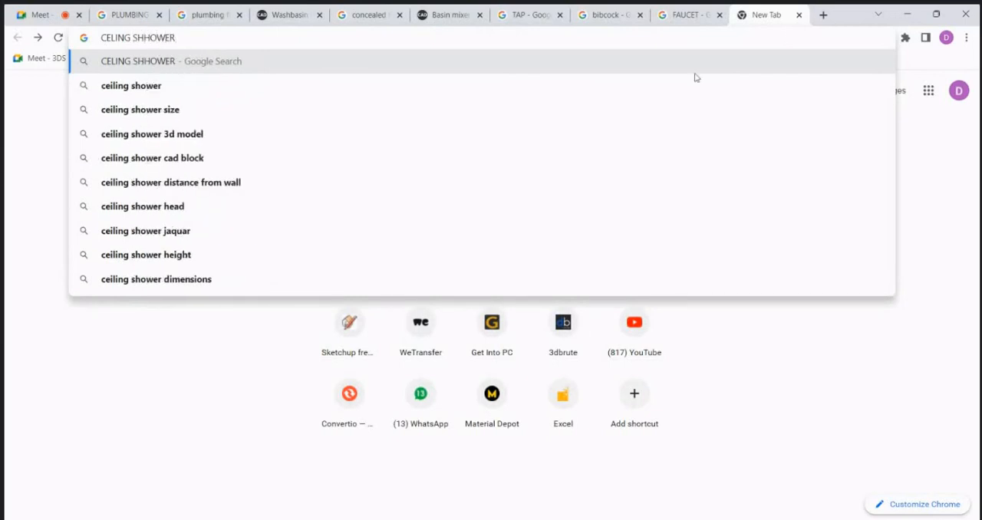
left_click(652, 95)
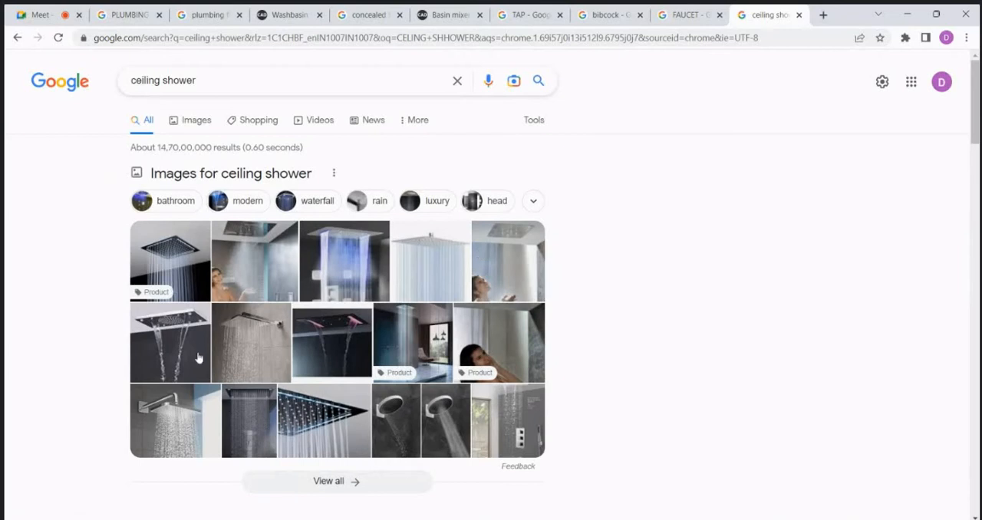
Step: Preview several ceiling shower images from the results, including the rain, multi-function, square-head and waterfall models
left_click(182, 272)
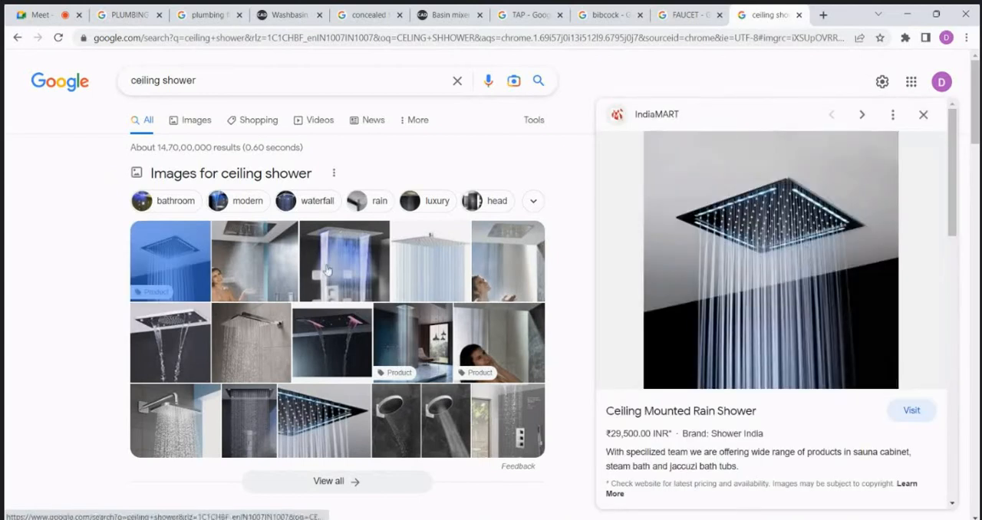
left_click(269, 245)
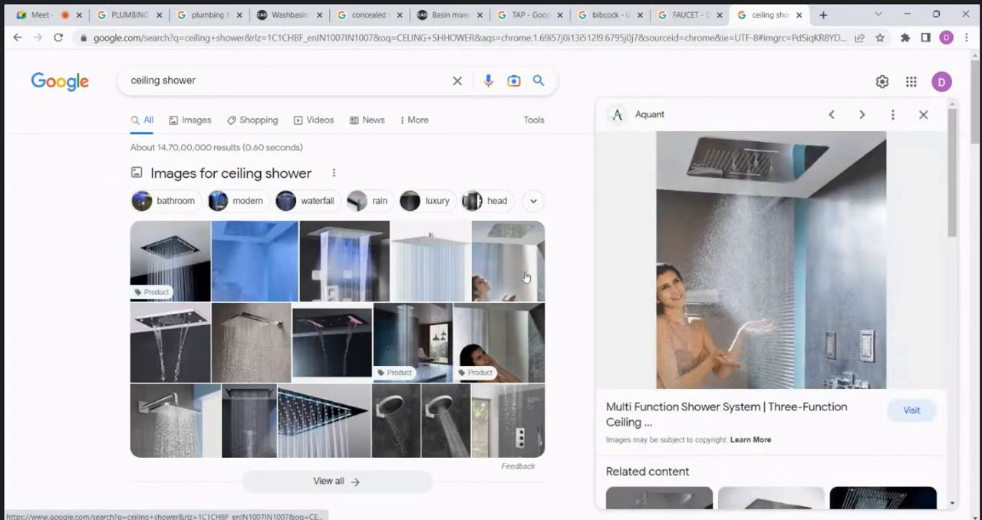
left_click(436, 275)
scroll(335, 224, "down", 2)
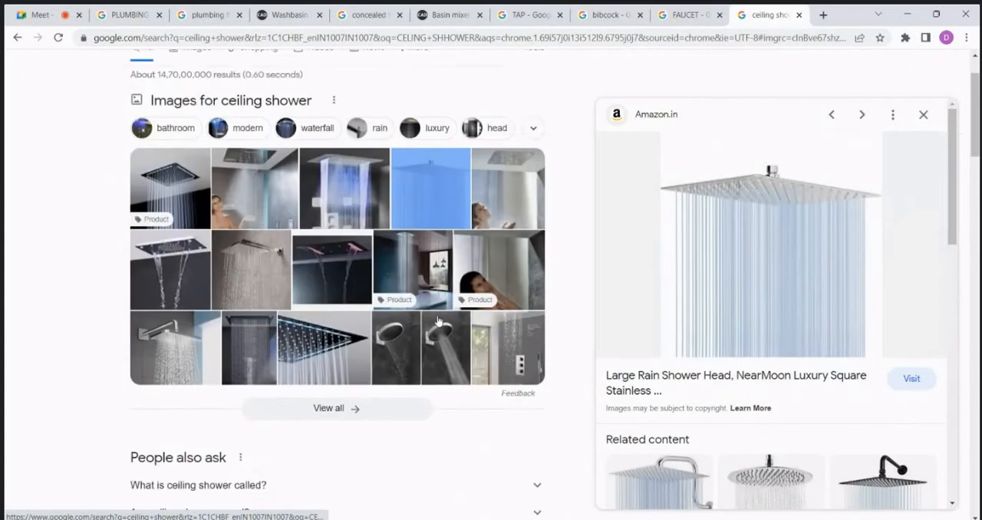
left_click(330, 215)
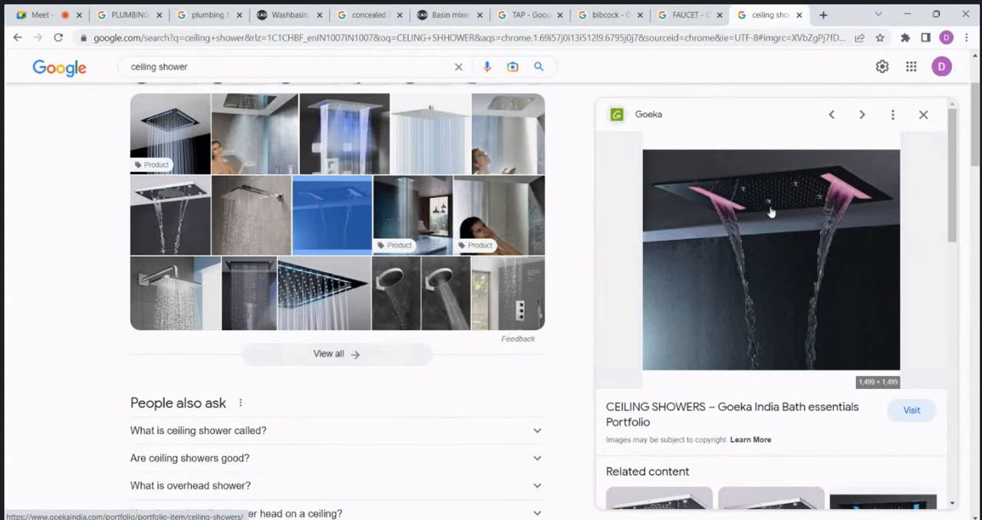
scroll(781, 237, "down", 1)
scroll(780, 237, "up", 1)
scroll(450, 256, "down", 2)
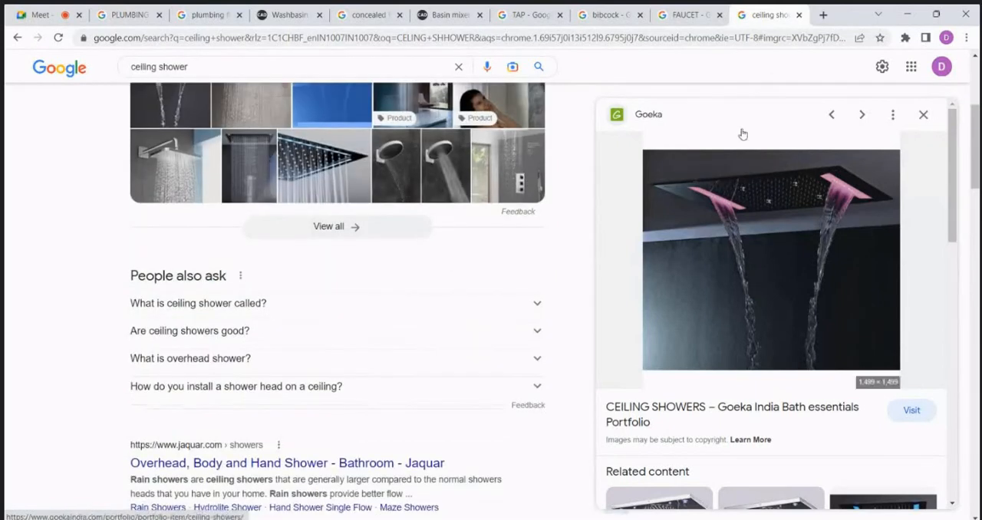
Step: Search Google for "DIVERTER" in a new tab and show the image results
left_click(822, 15)
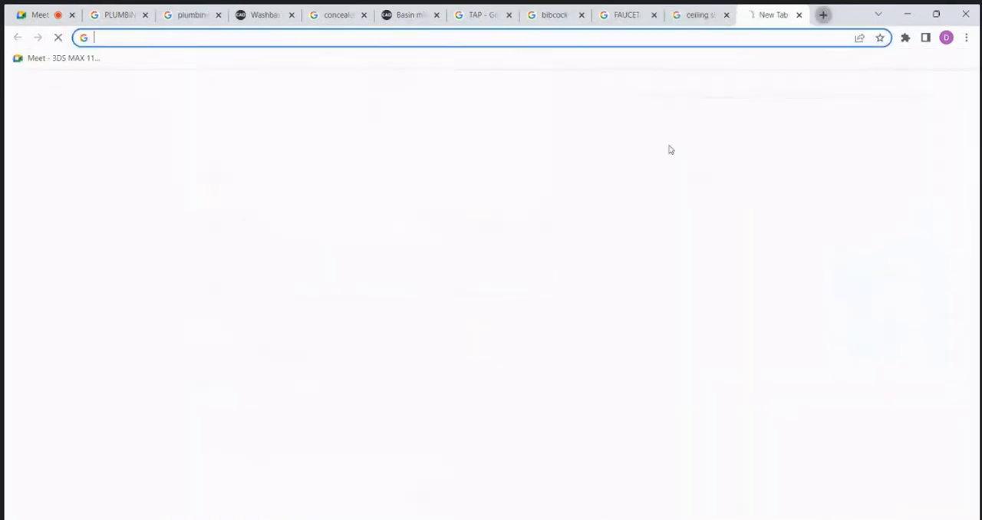
left_click(646, 36)
type("DI")
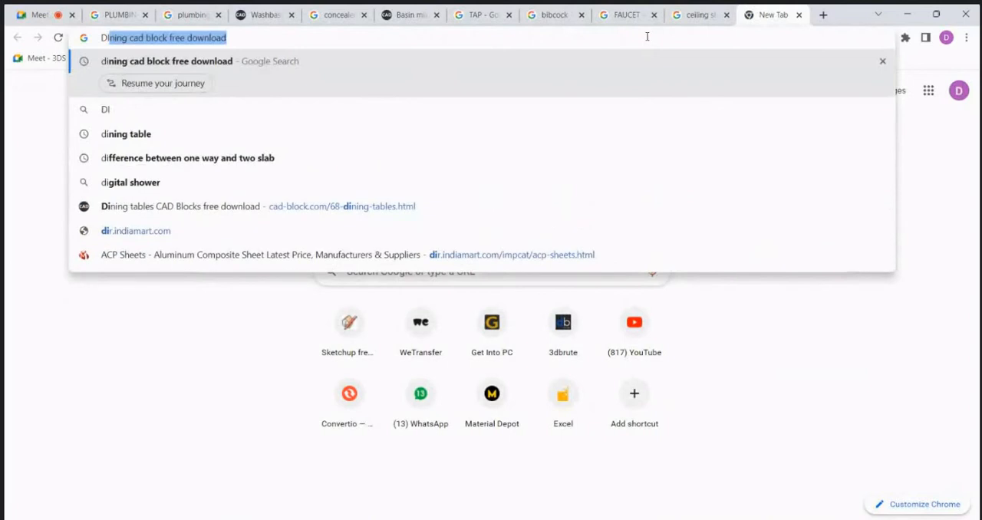
type("VERTER")
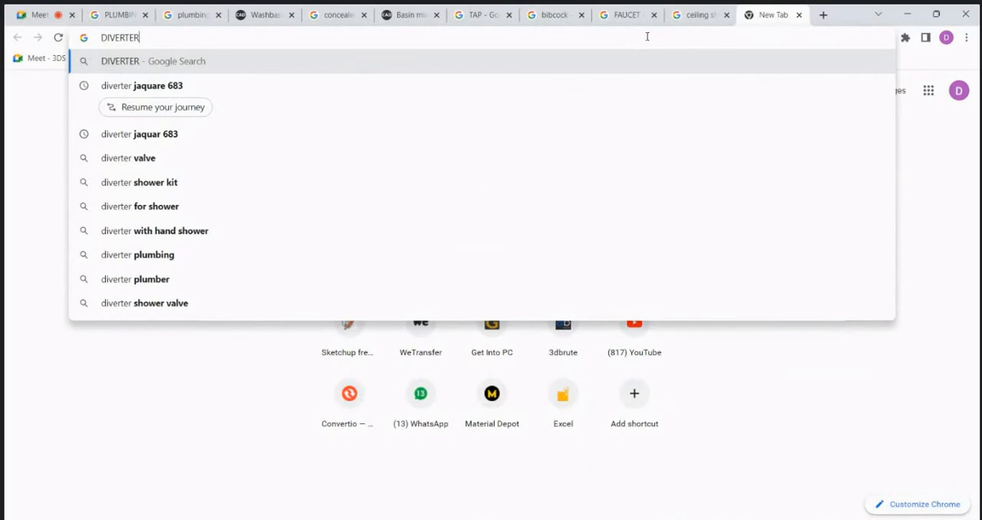
key("Return")
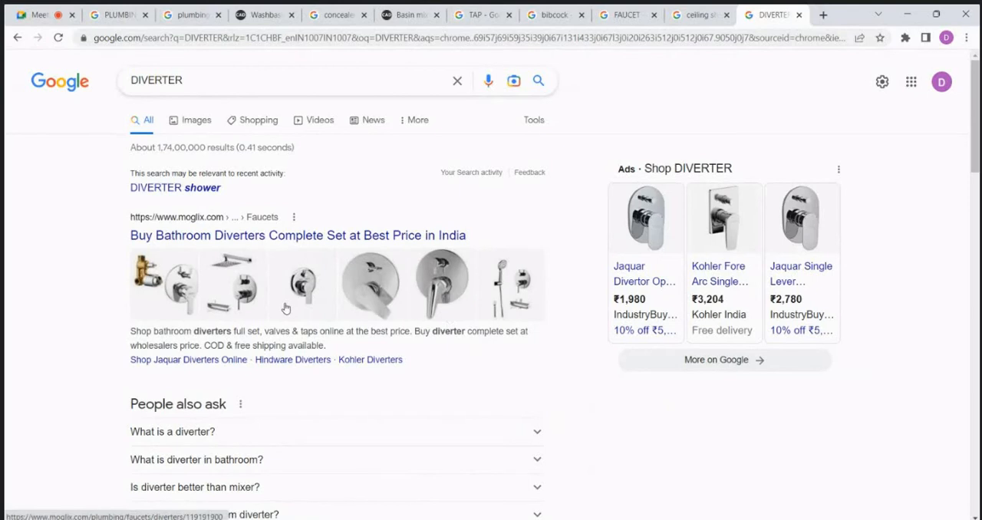
left_click(188, 126)
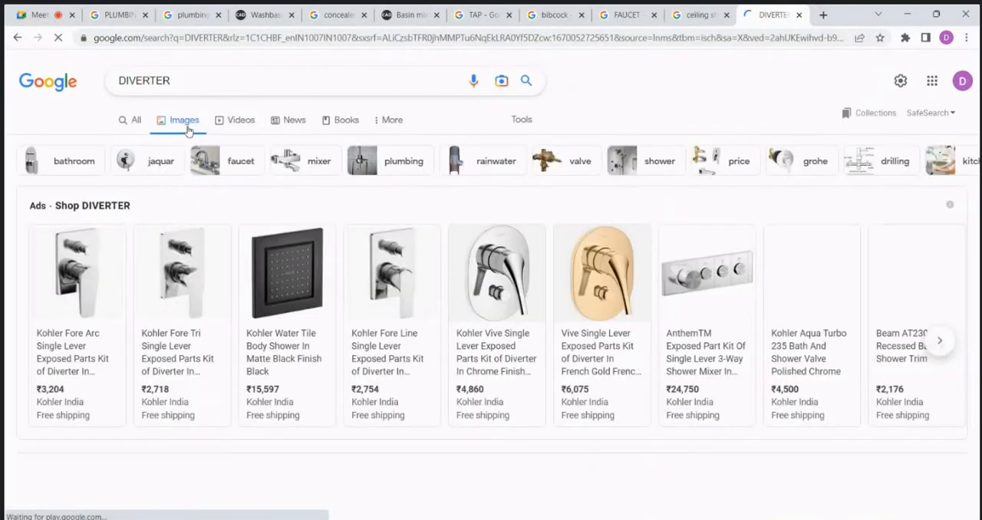
Step: Examine the diverter images, comparing the exposed lever plates with the concealed brass bodies
scroll(402, 242, "down", 3)
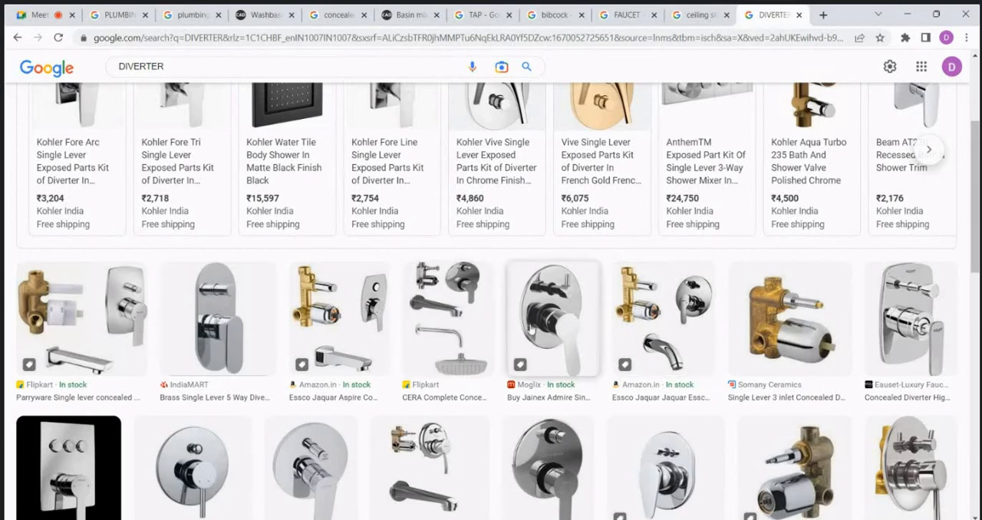
scroll(627, 303, "down", 2)
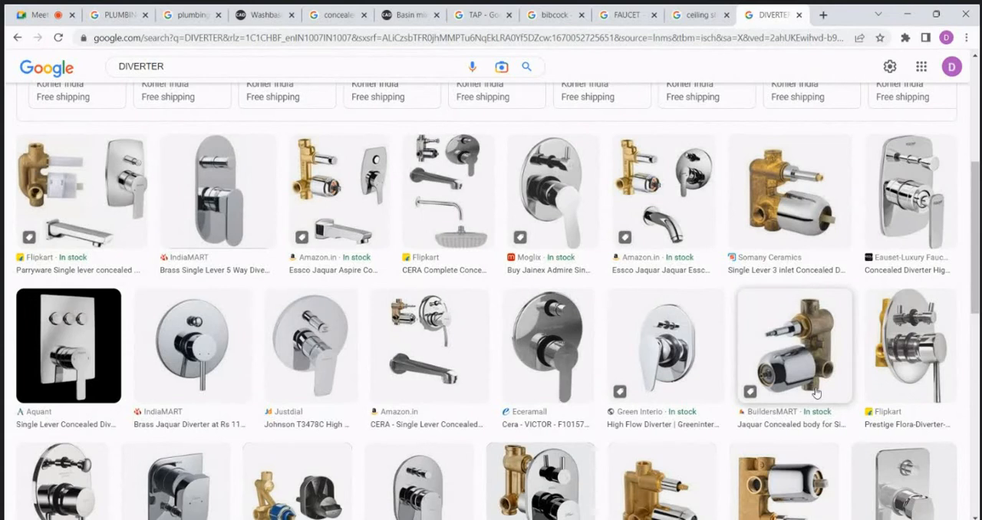
scroll(763, 341, "down", 3)
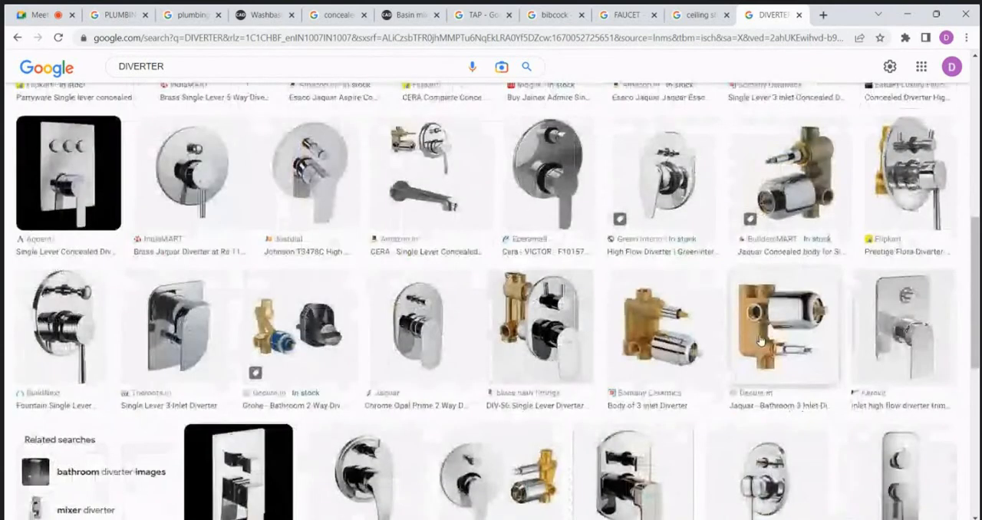
scroll(677, 326, "down", 5)
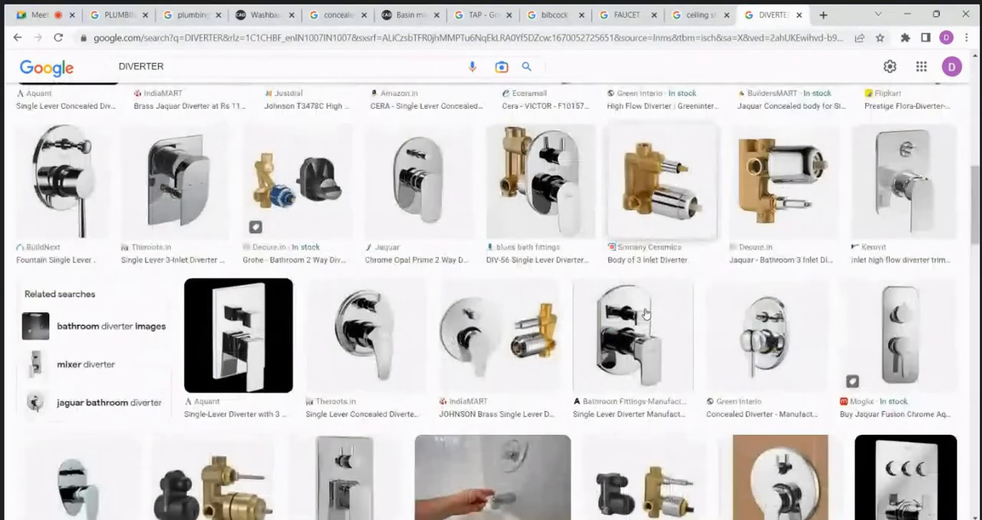
scroll(615, 376, "down", 1)
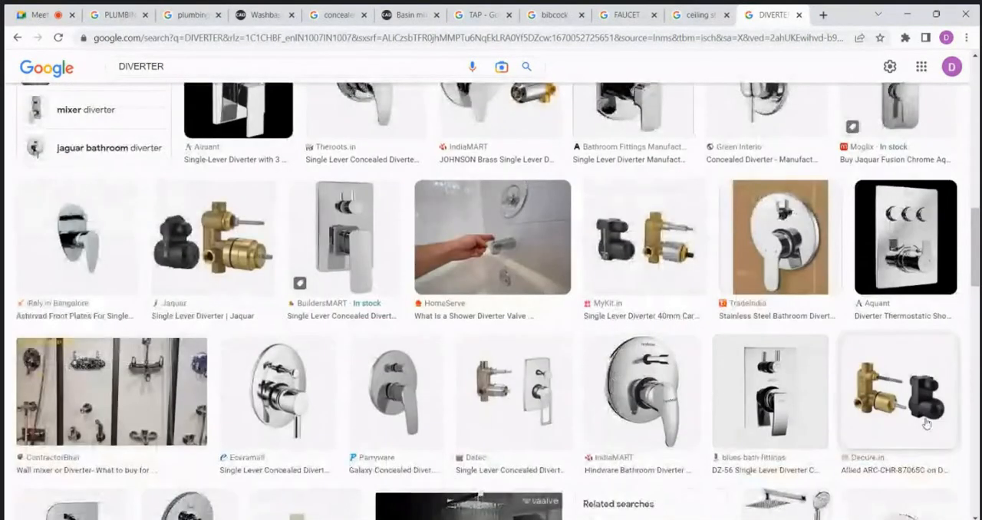
scroll(536, 386, "down", 3)
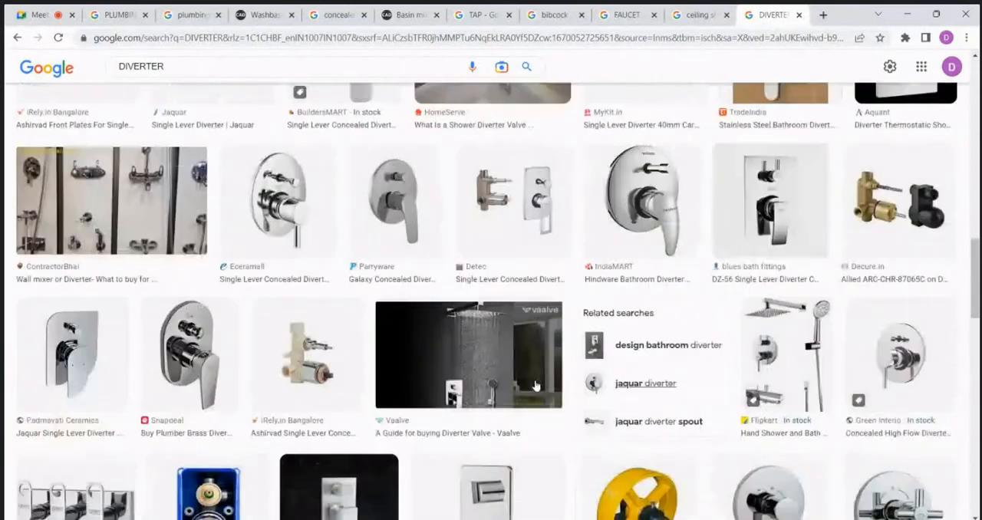
scroll(536, 385, "up", 5)
Step: Search Google for "jaquar ald chr 683" in a new tab and show the image results
left_click(823, 14)
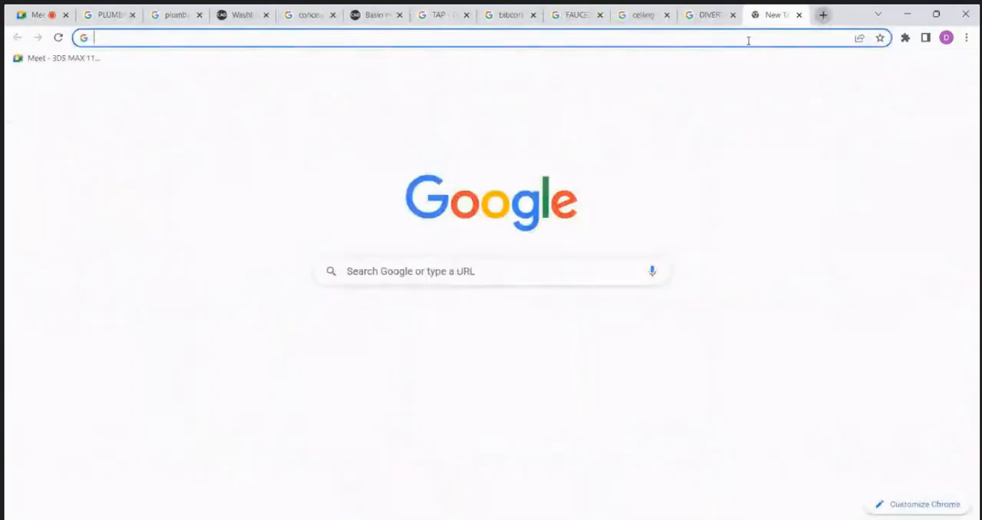
left_click(747, 38)
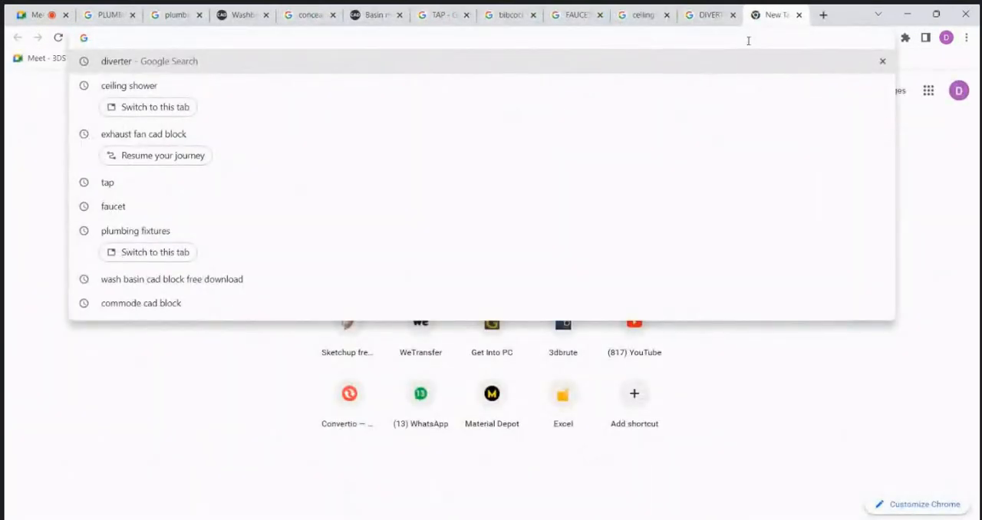
type("JAQUARE")
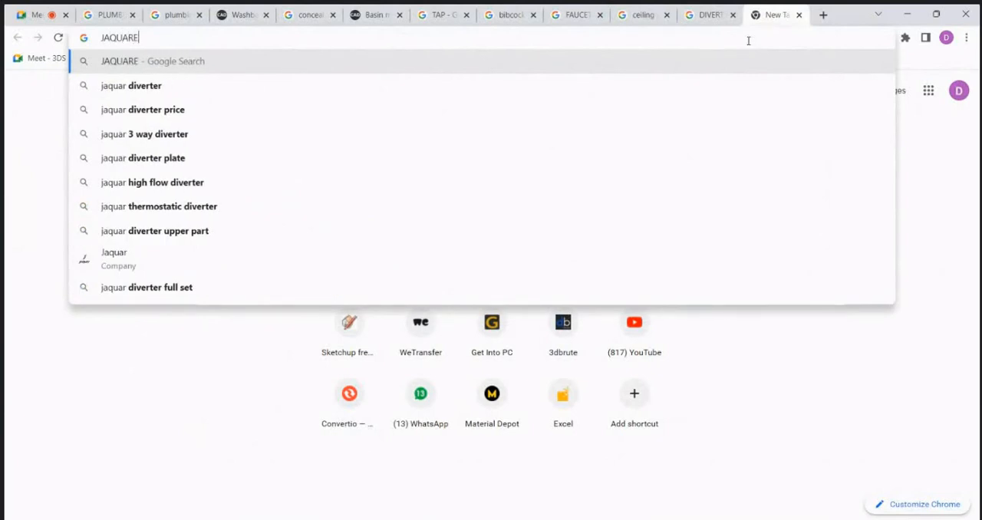
type(" 68")
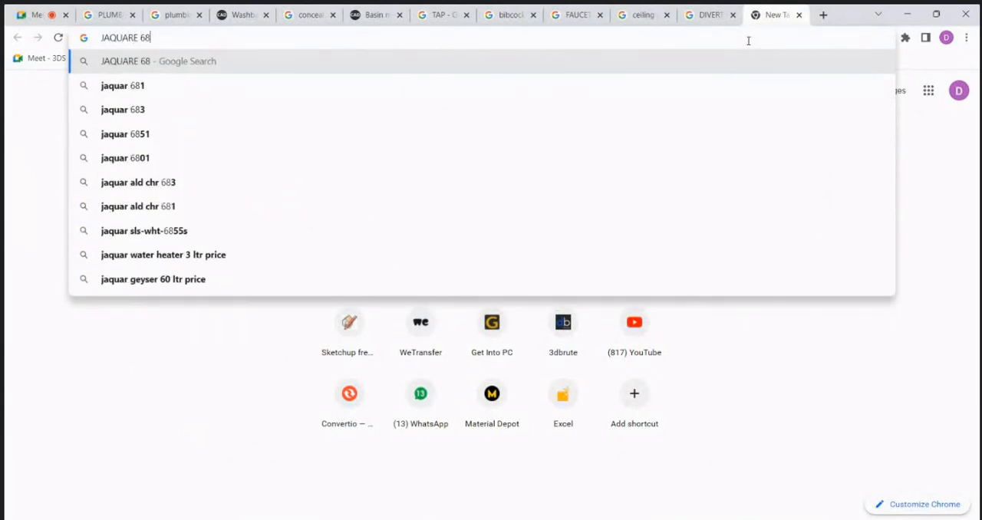
type("3")
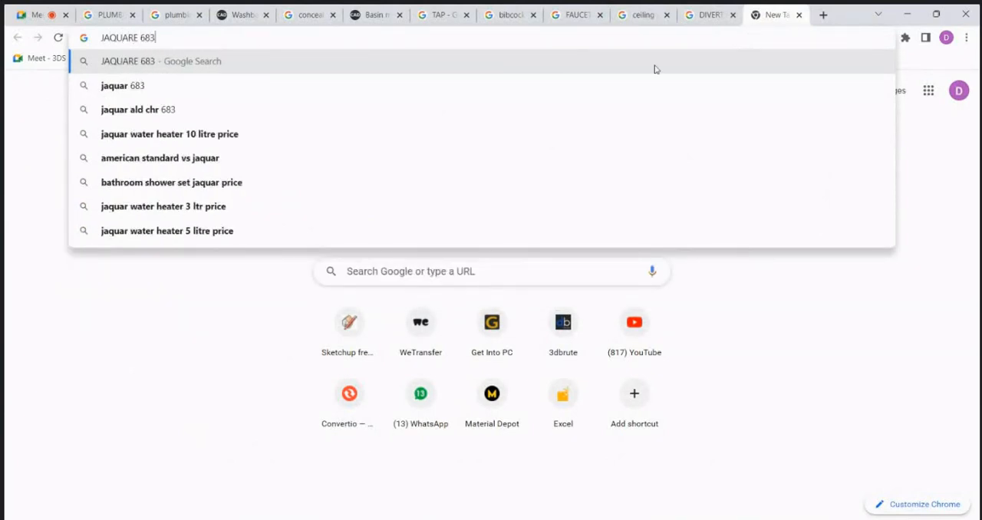
left_click(230, 113)
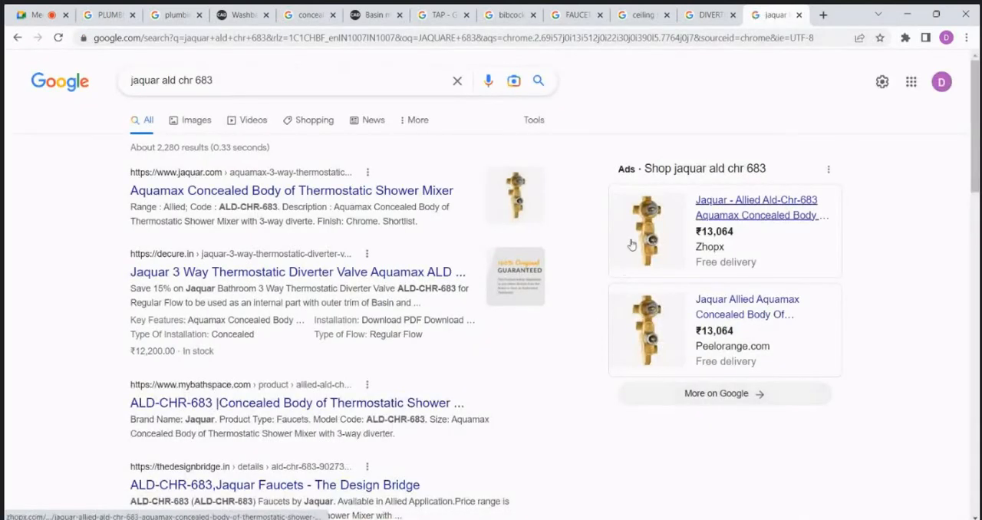
left_click(188, 120)
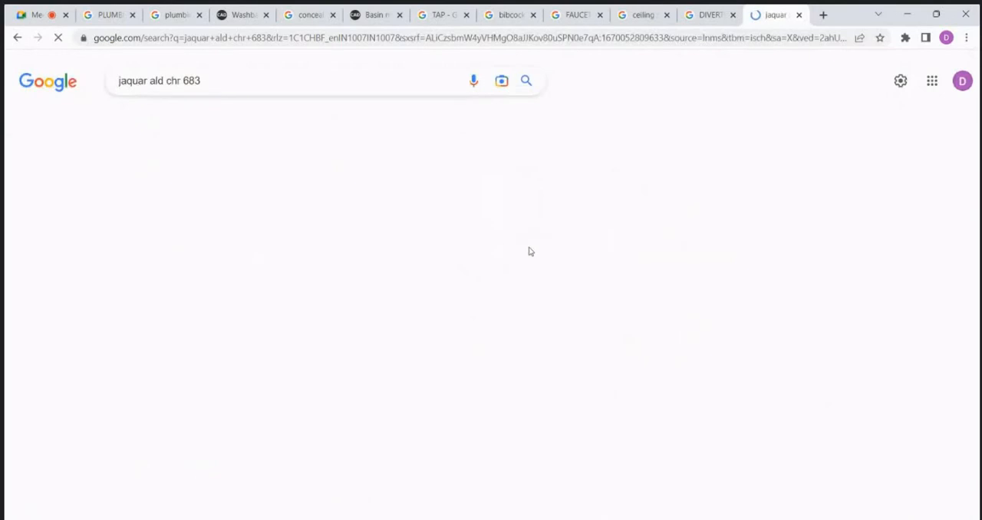
Step: Preview the Jaquar 3-way thermostatic diverter concealed body and examine the other diverter photos and technical drawings
left_click(73, 262)
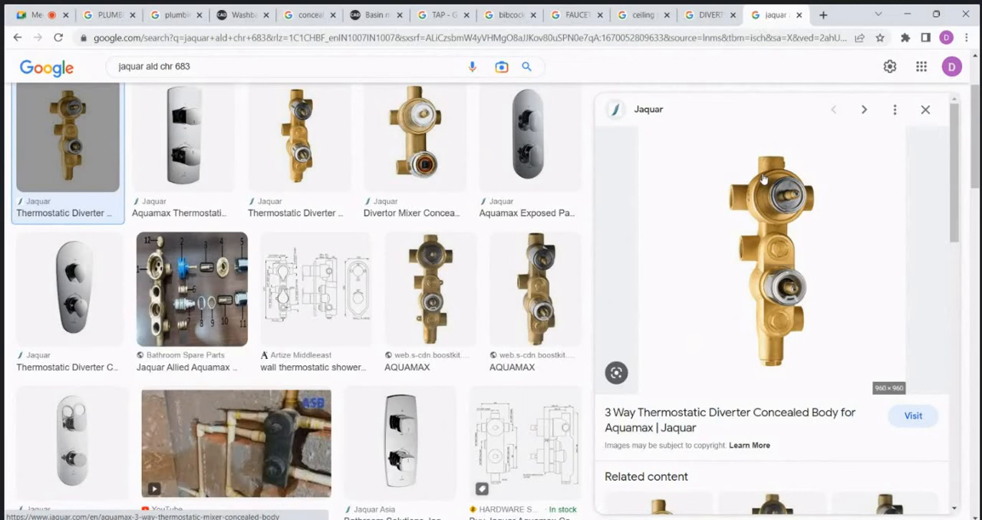
scroll(762, 180, "down", 1)
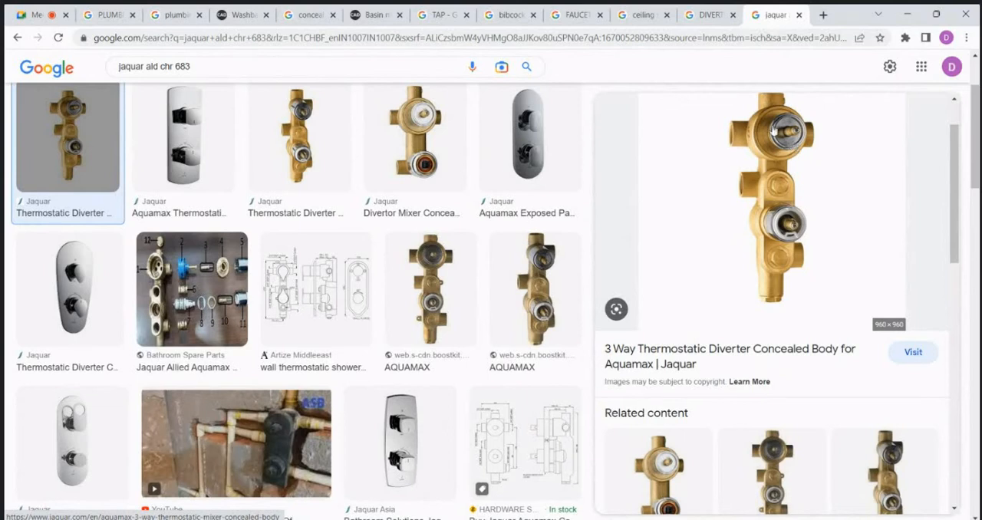
scroll(284, 276, "down", 2)
scroll(280, 281, "down", 4)
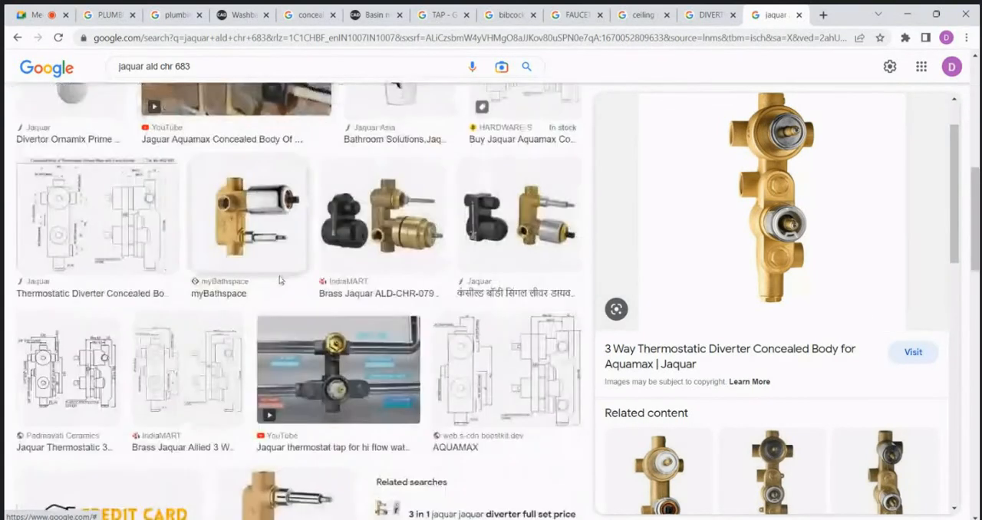
scroll(346, 320, "down", 6)
scroll(346, 320, "down", 3)
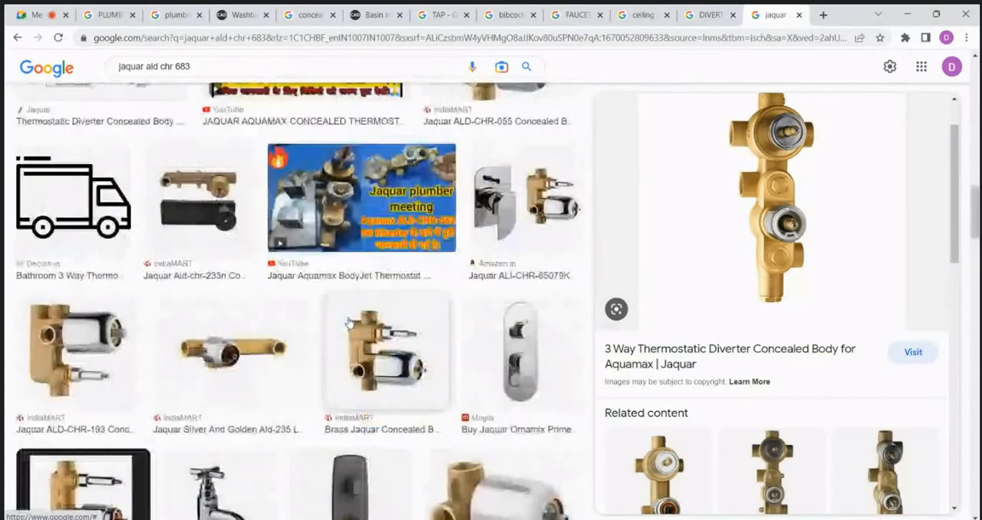
scroll(376, 345, "down", 1)
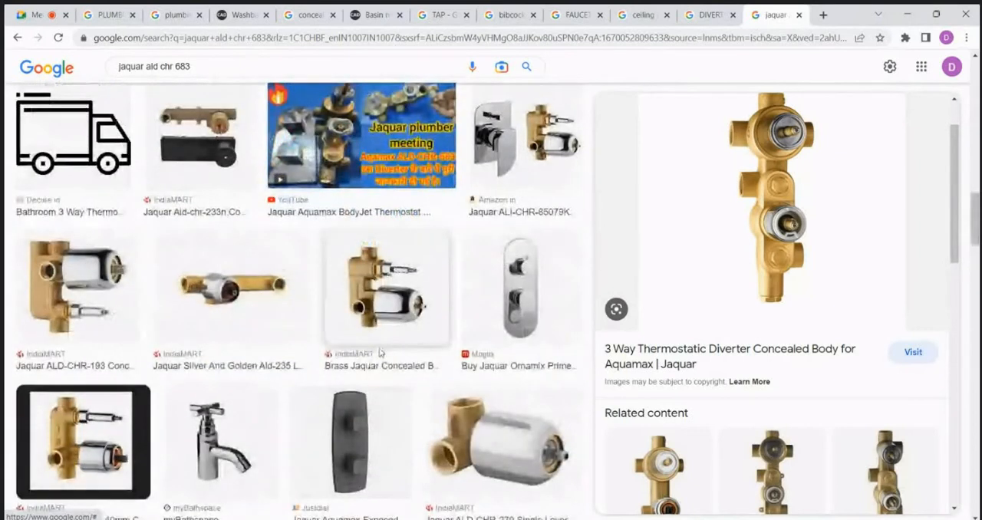
scroll(380, 356, "down", 4)
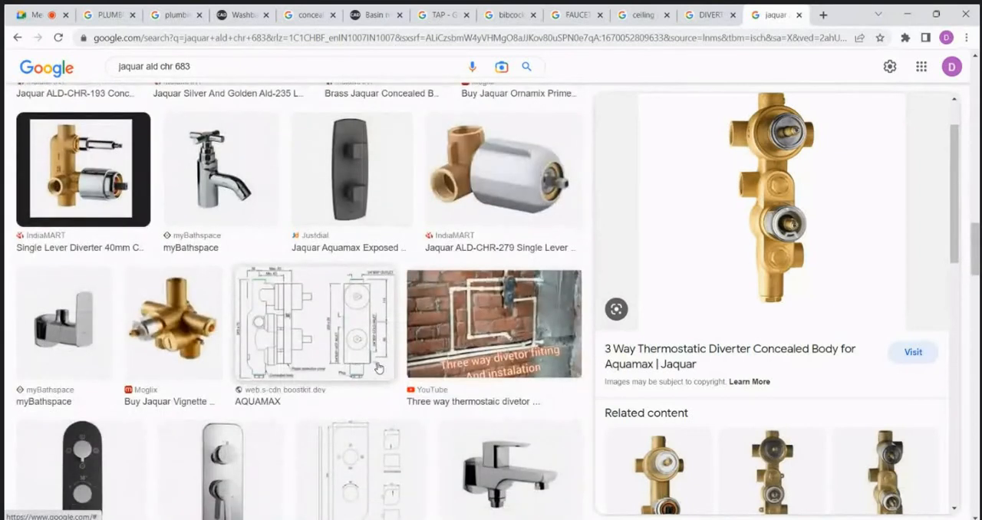
Step: Refine the image search to "jaquar ald chr 683 BODY SHOWER" and look through the results
scroll(378, 368, "down", 8)
scroll(390, 389, "up", 3)
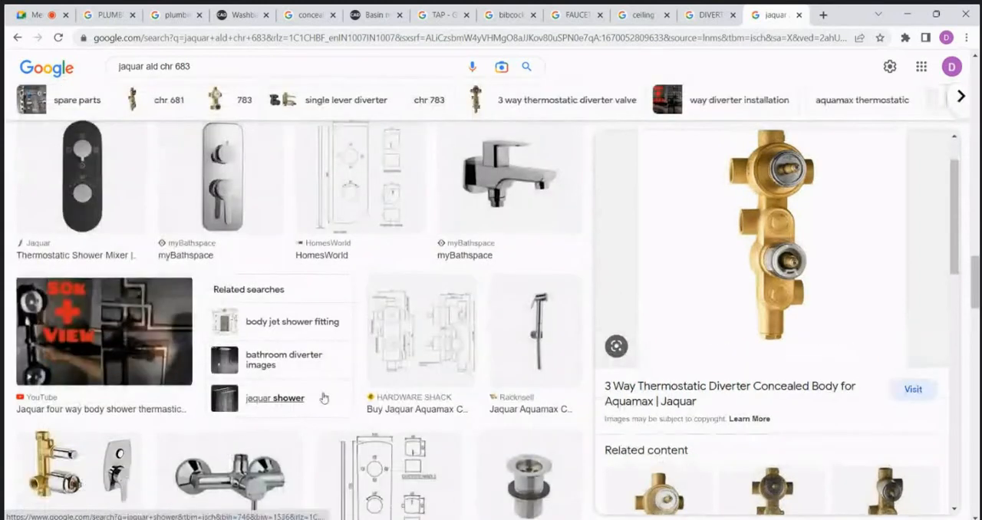
scroll(322, 397, "up", 3)
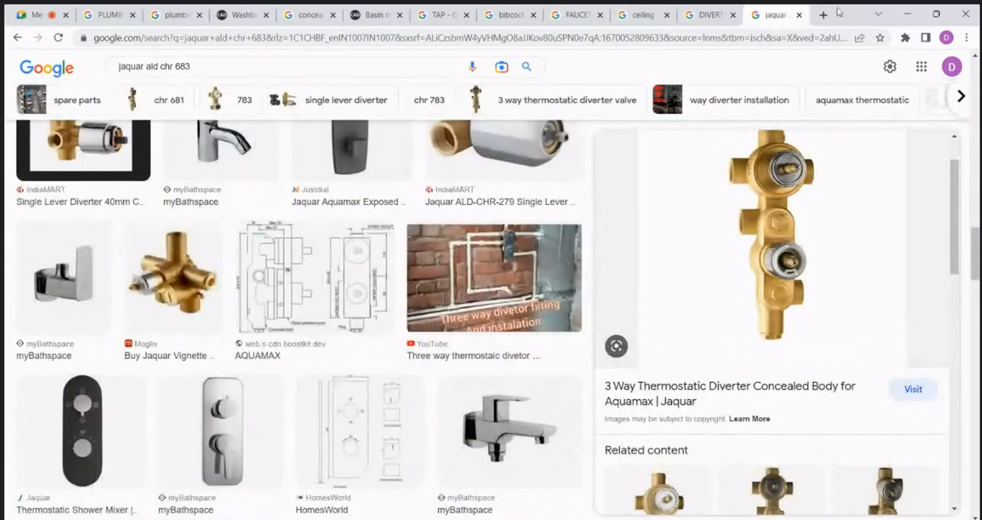
left_click(273, 66)
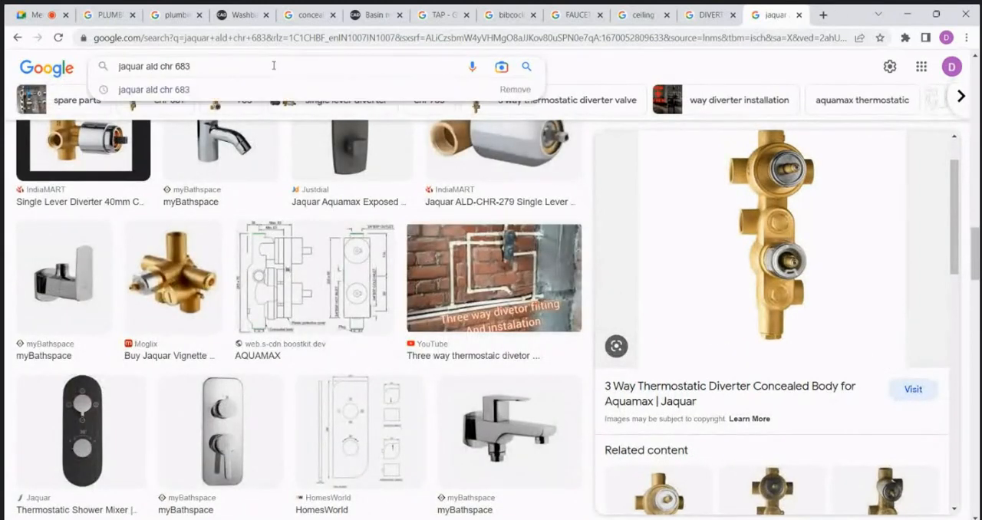
type("BODY")
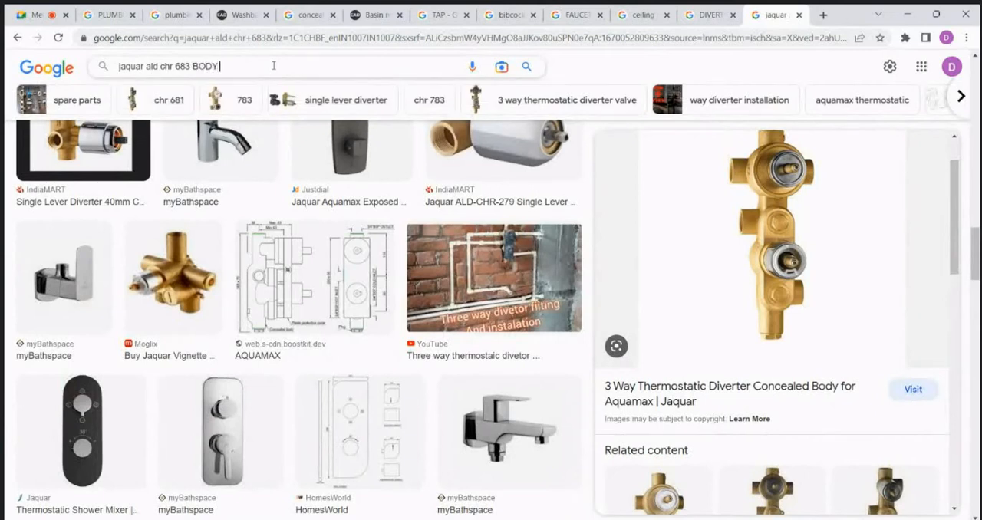
type(" SHOWER")
key("Return")
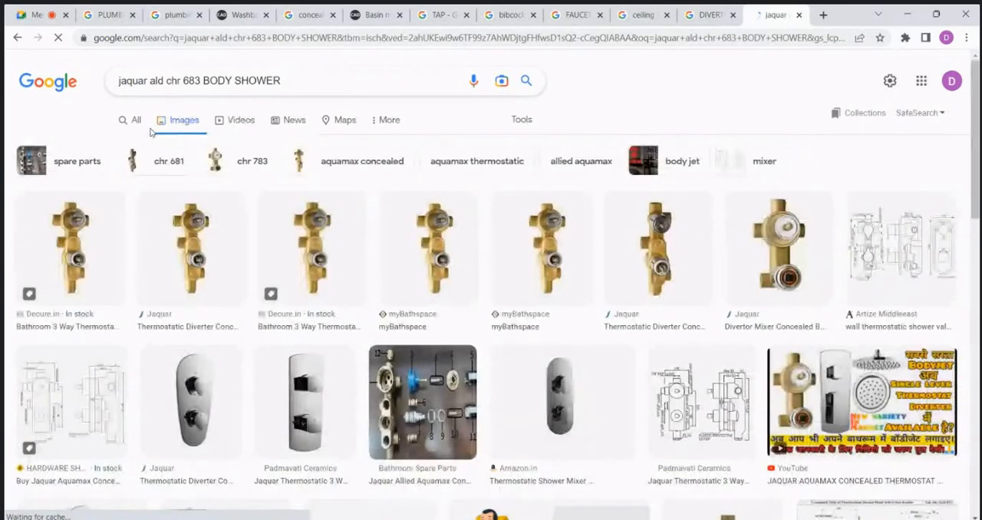
scroll(421, 235, "down", 10)
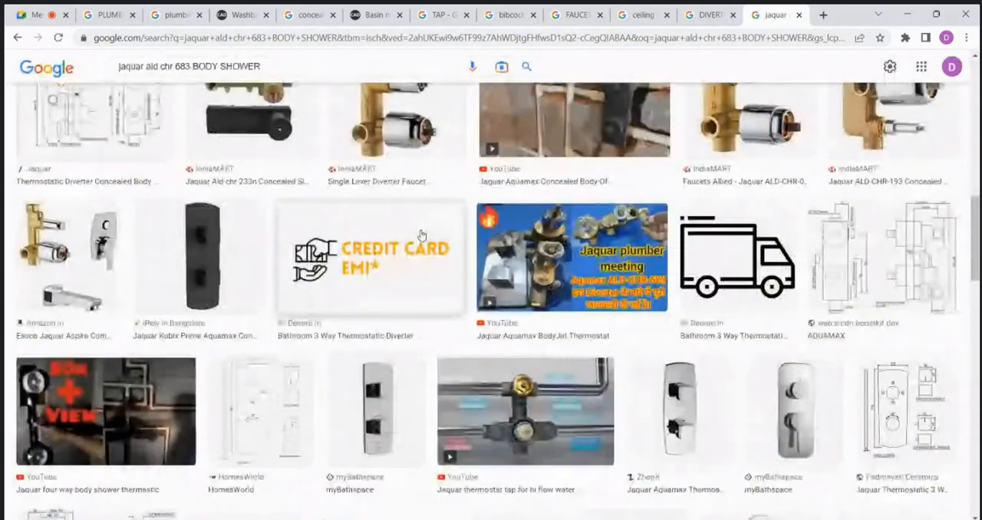
scroll(422, 235, "down", 15)
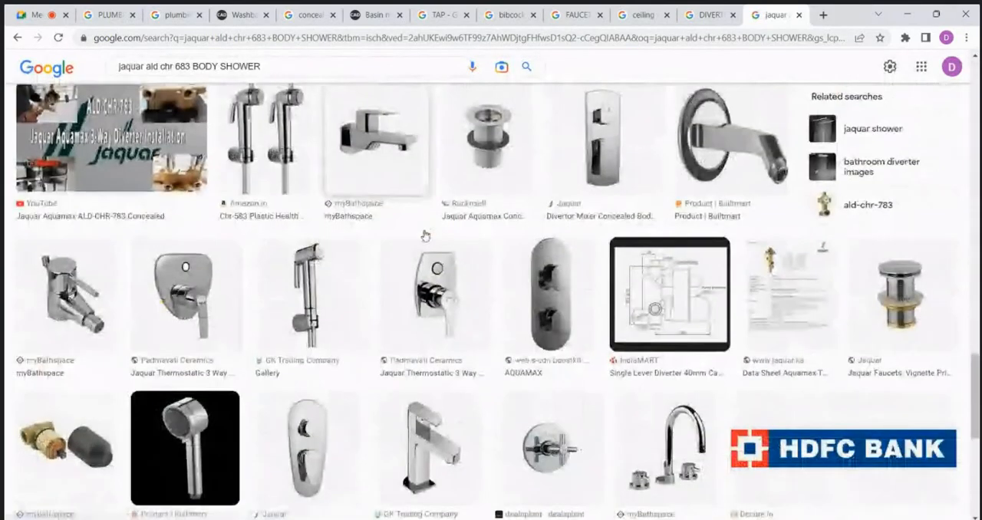
scroll(425, 235, "down", 10)
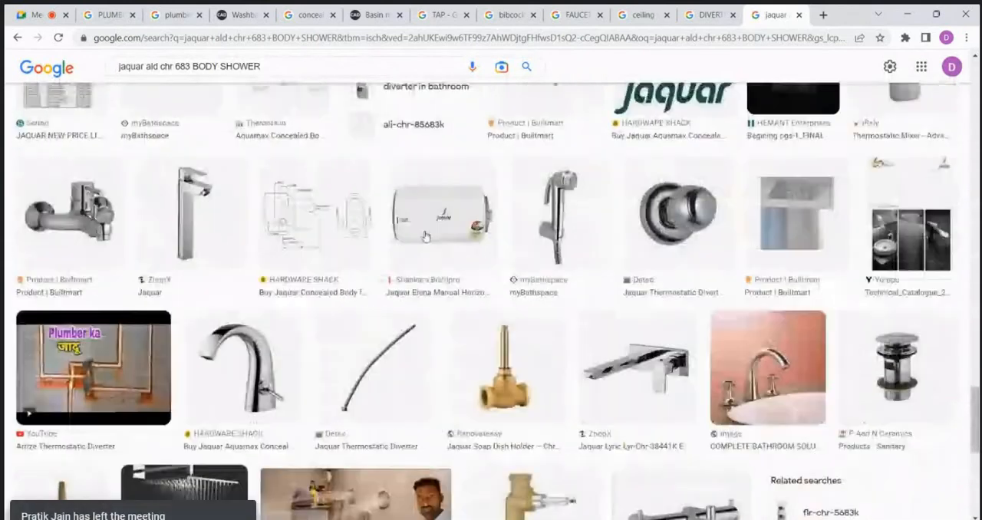
scroll(424, 234, "down", 5)
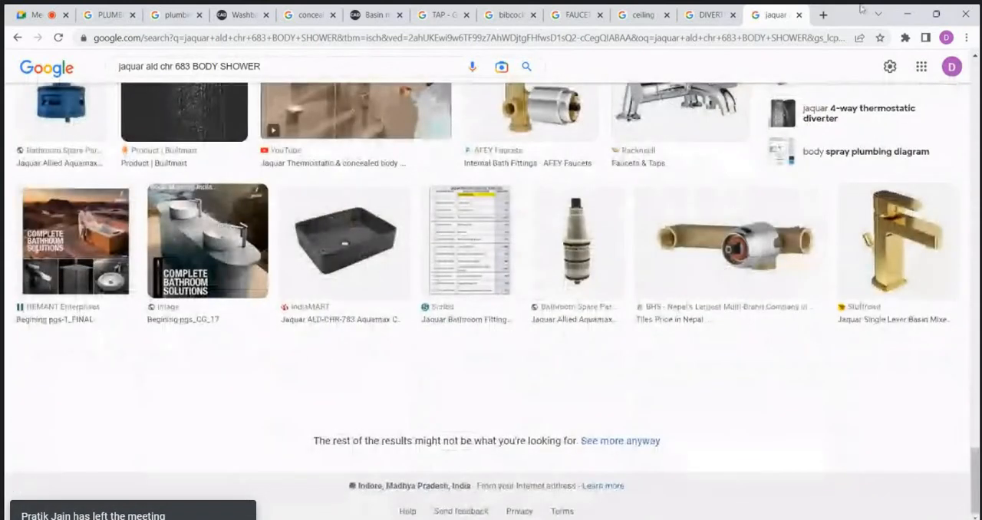
Step: Search Google for "body jet shower" in a new tab and preview the ENGA thermostatic shower system with body jets
left_click(824, 15)
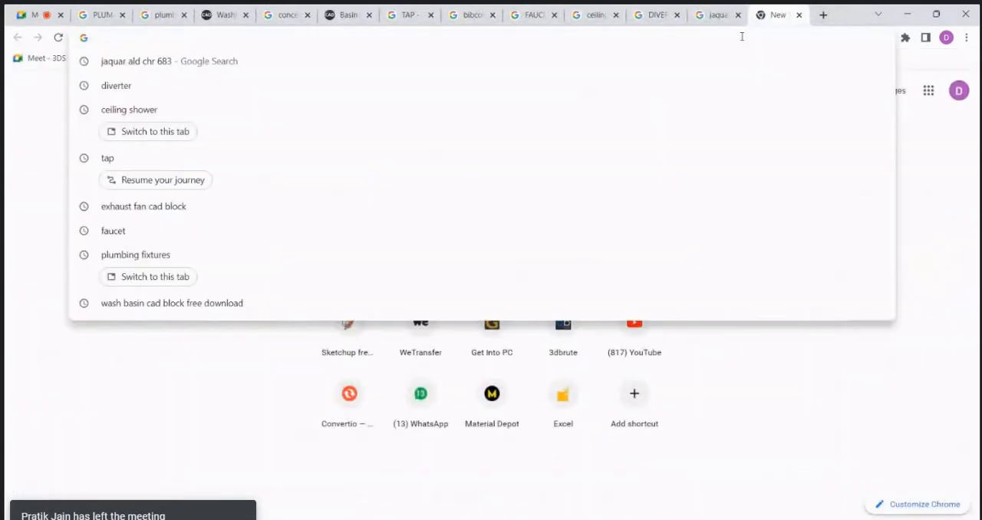
type("BOD")
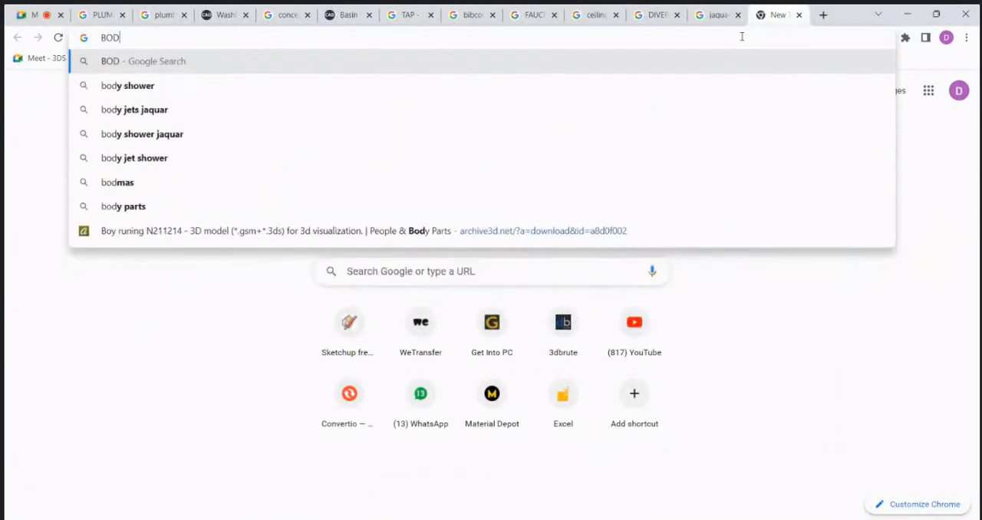
type("Y JET")
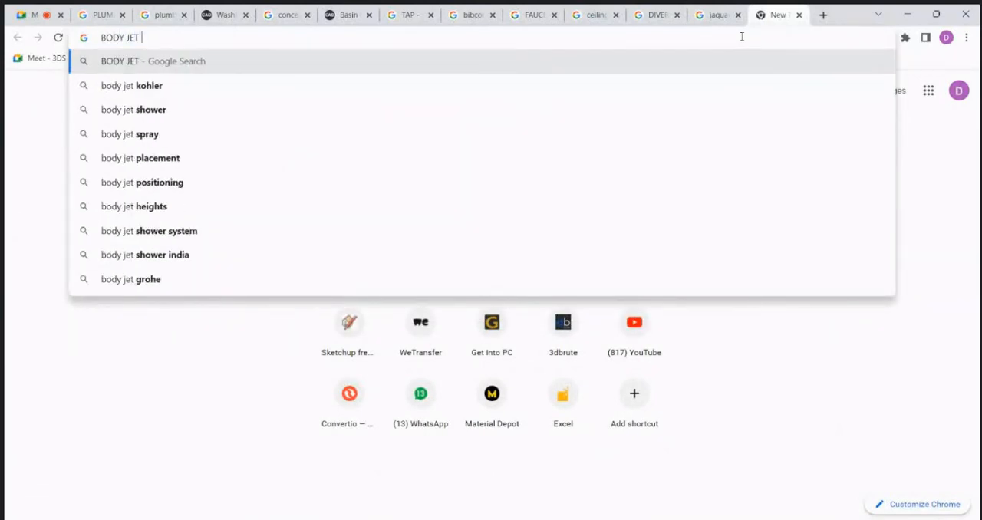
left_click(453, 110)
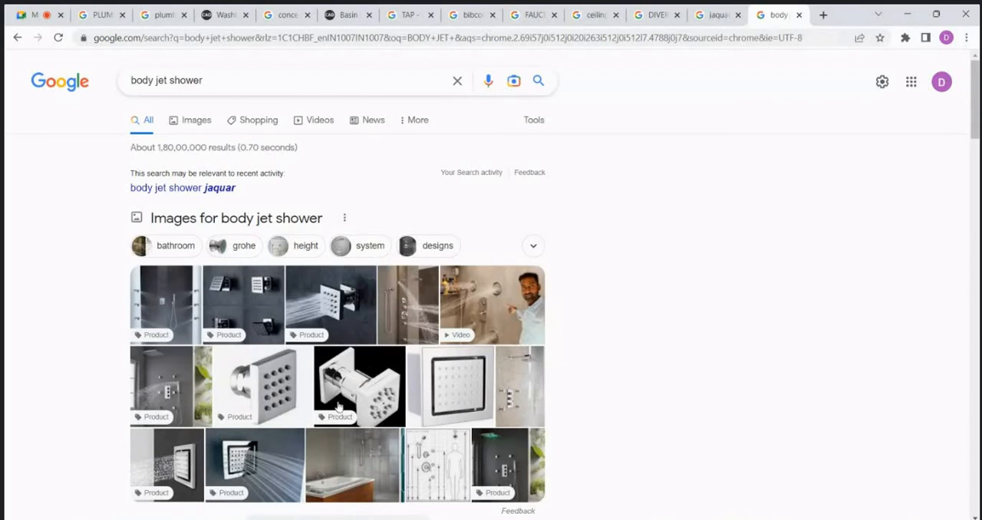
scroll(351, 371, "down", 1)
left_click(158, 301)
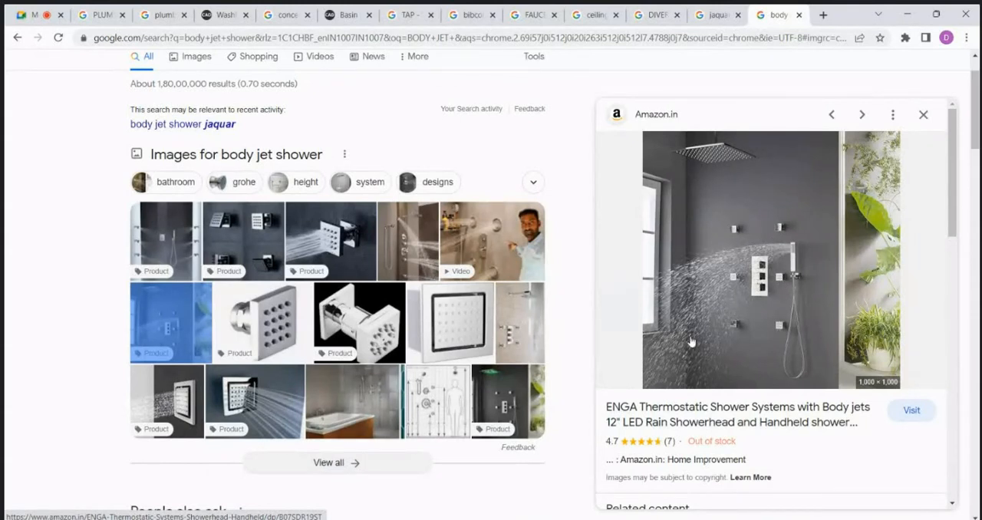
Step: Search Google for "thermostatic diverter jaquar" in a new tab and show the image results
left_click(823, 14)
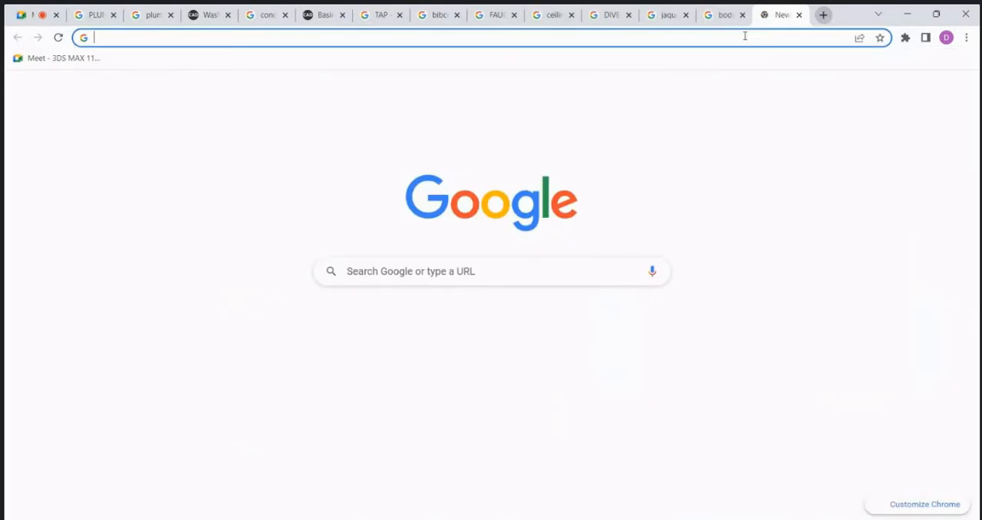
left_click(744, 35)
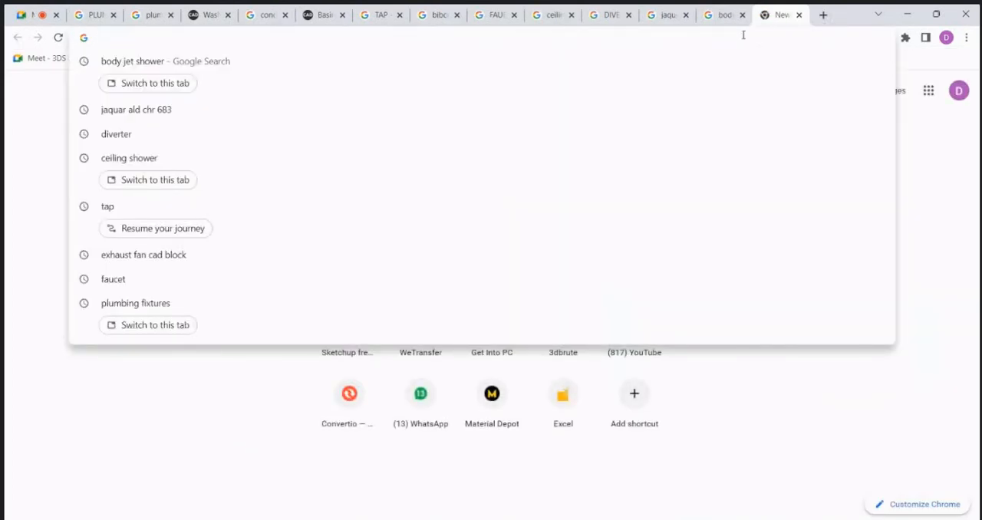
type("THERMO")
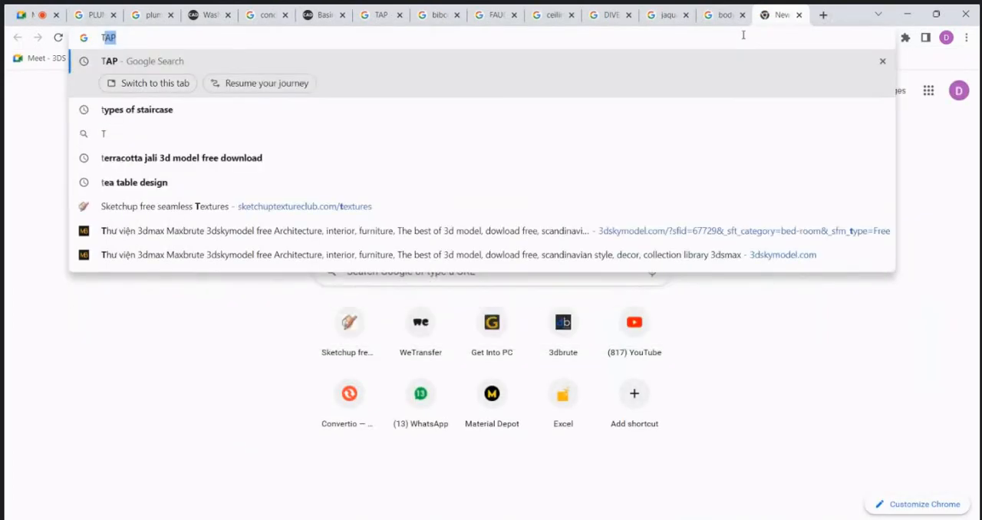
type("STATIC")
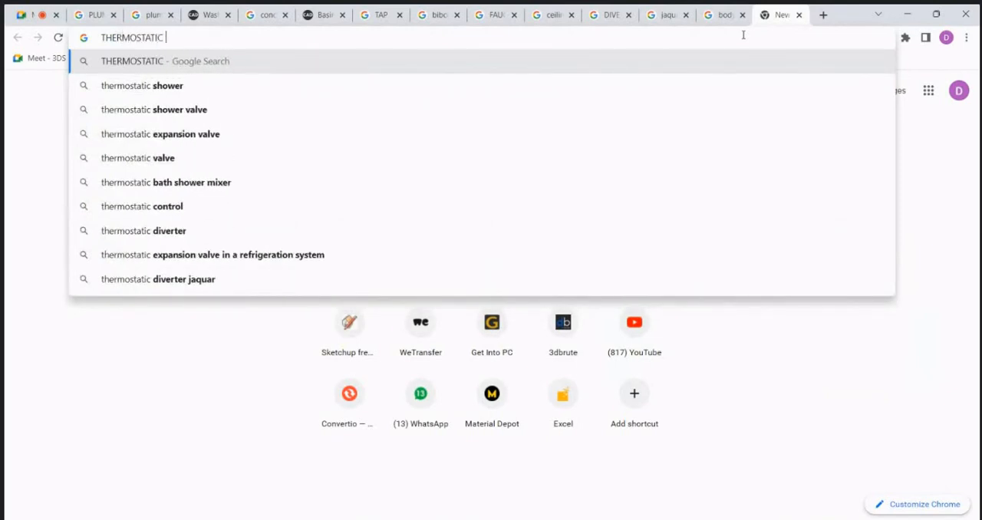
type(" DIVERT")
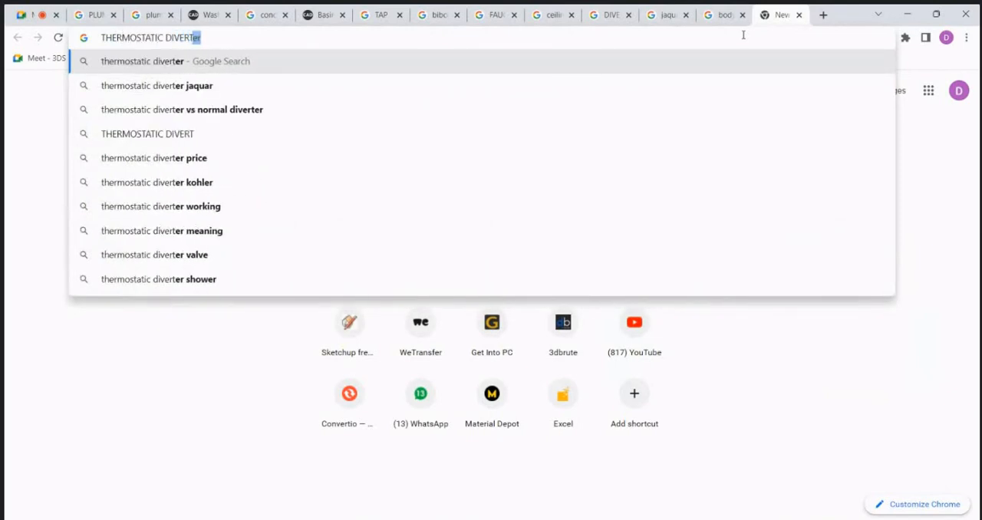
type("ER")
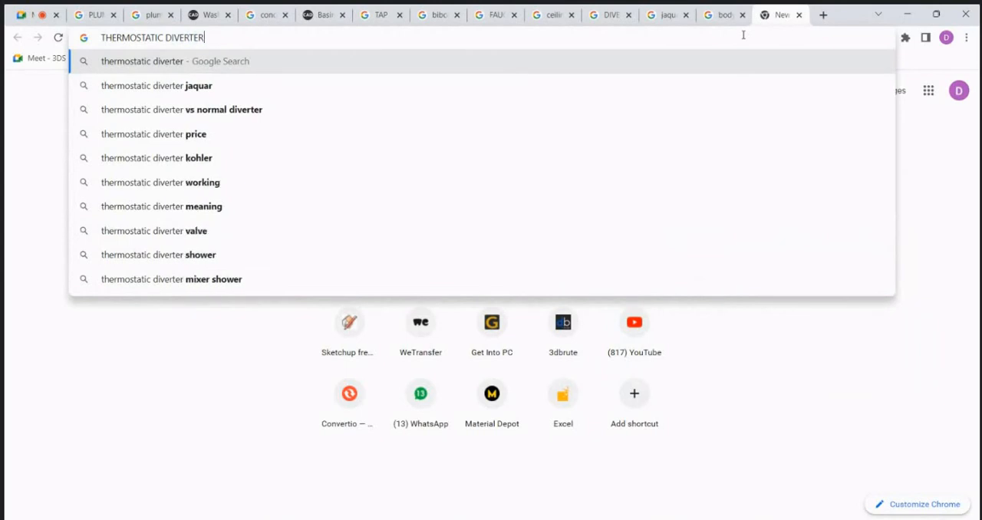
left_click(218, 89)
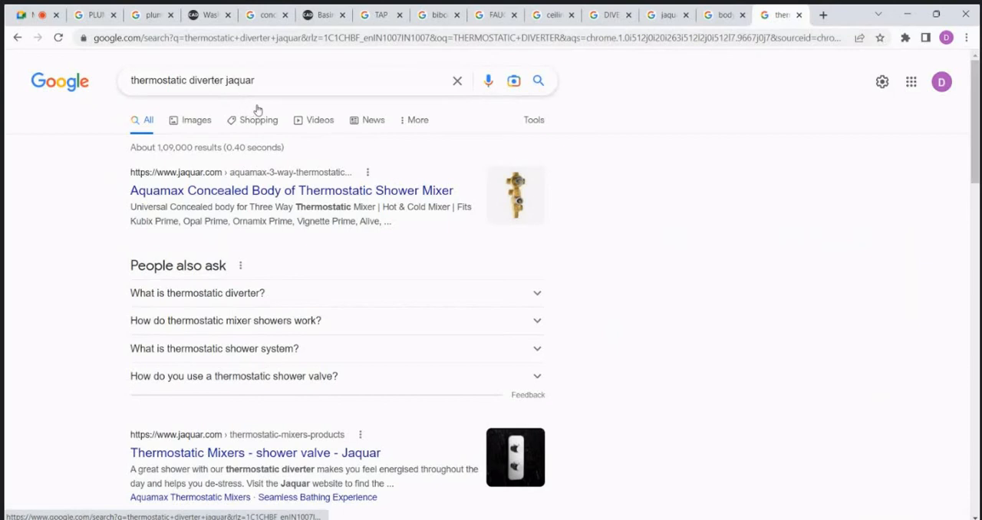
left_click(198, 128)
Step: Examine the Jaquar thermostatic diverter images, comparing the exposed plates, concealed brass bodies, technical drawings and pipe installation photos
scroll(654, 219, "down", 1)
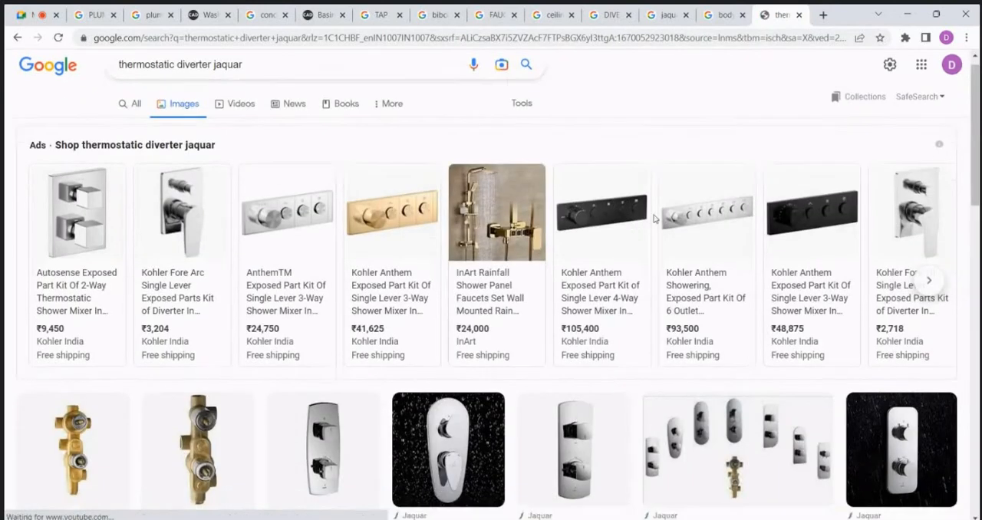
scroll(653, 217, "down", 10)
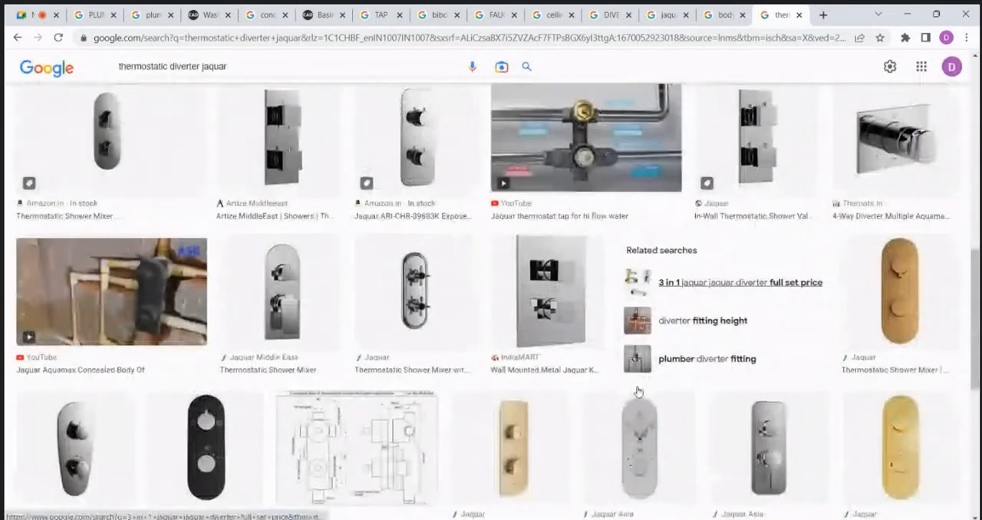
scroll(712, 389, "up", 1)
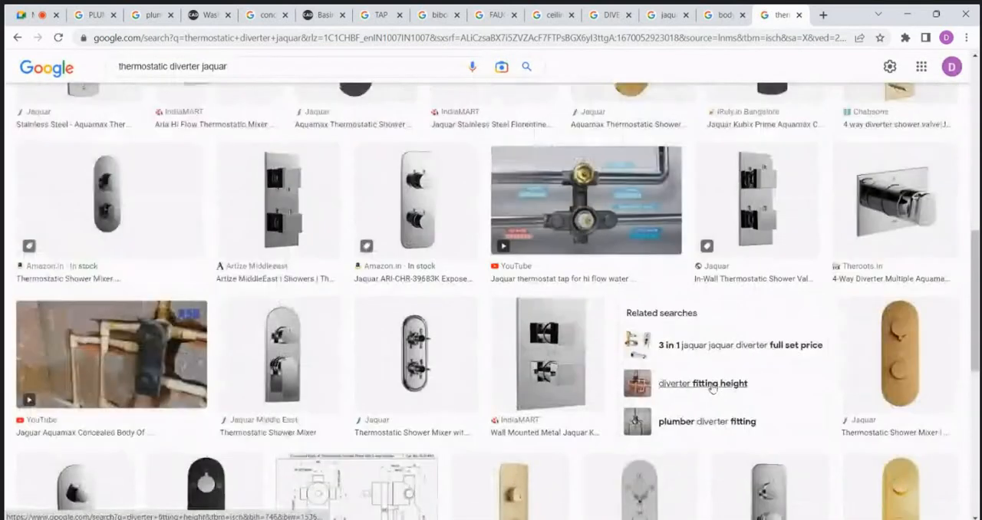
scroll(711, 389, "up", 5)
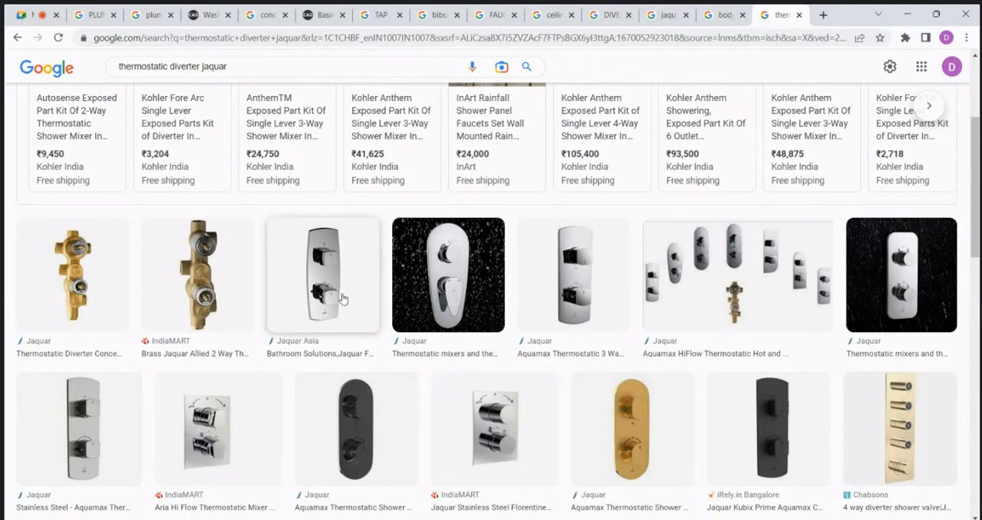
scroll(341, 297, "down", 3)
scroll(412, 287, "down", 3)
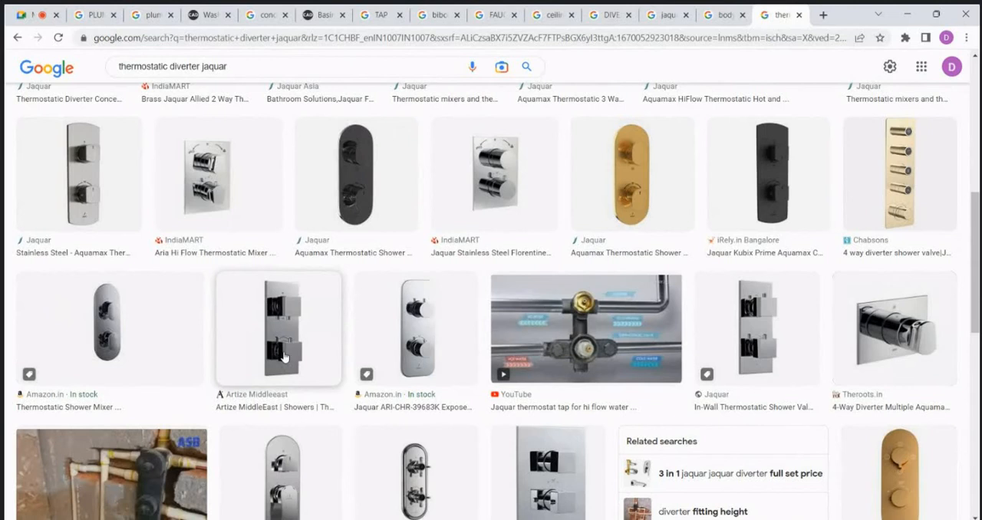
scroll(265, 353, "down", 2)
scroll(266, 352, "down", 2)
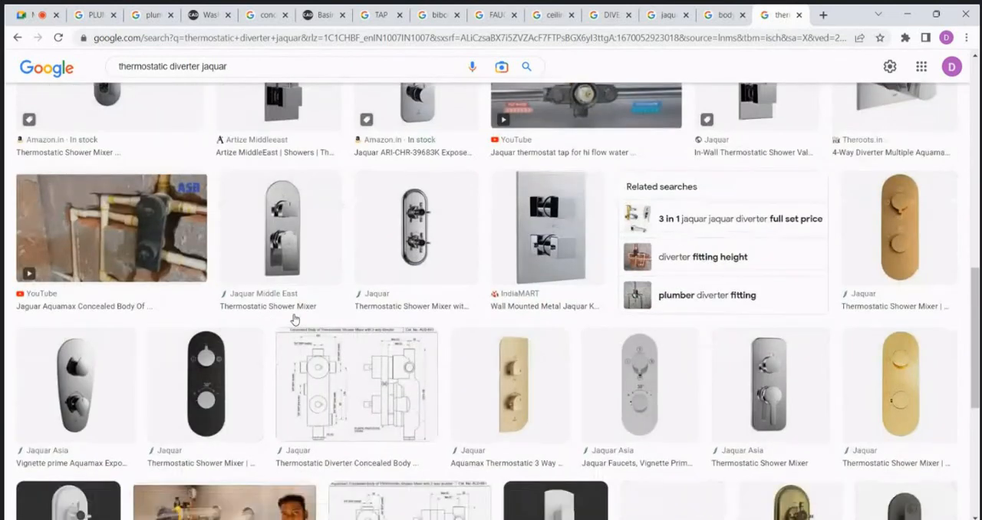
scroll(395, 376, "down", 3)
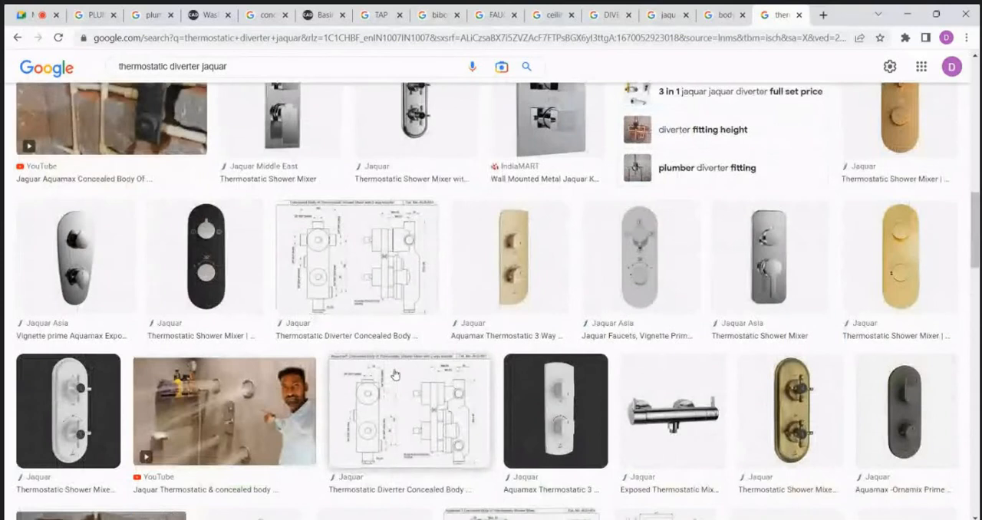
scroll(225, 357, "down", 1)
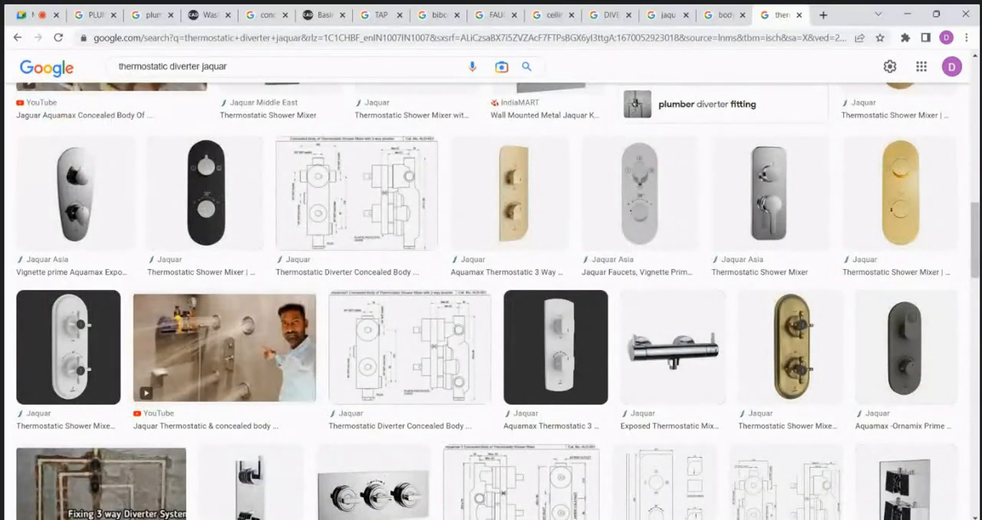
scroll(722, 313, "up", 3)
scroll(721, 313, "up", 8)
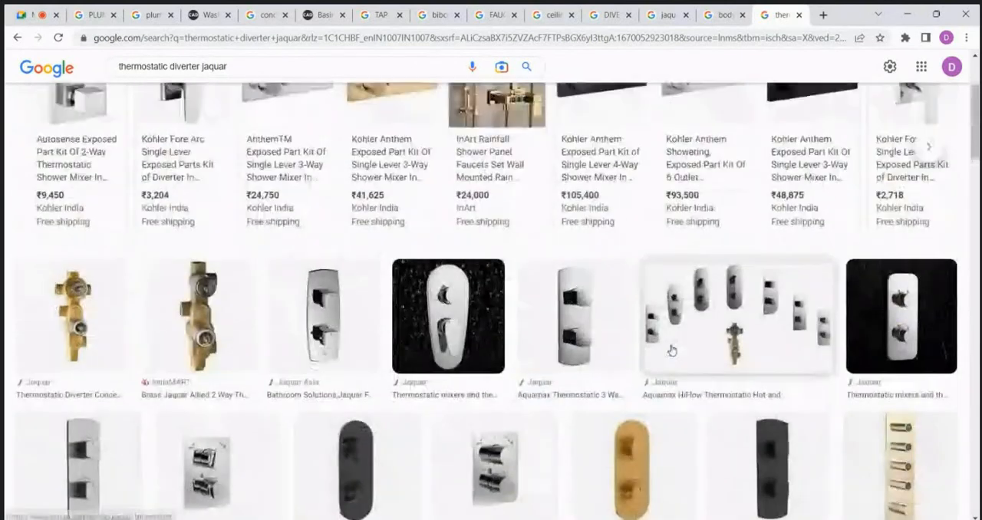
scroll(141, 304, "down", 1)
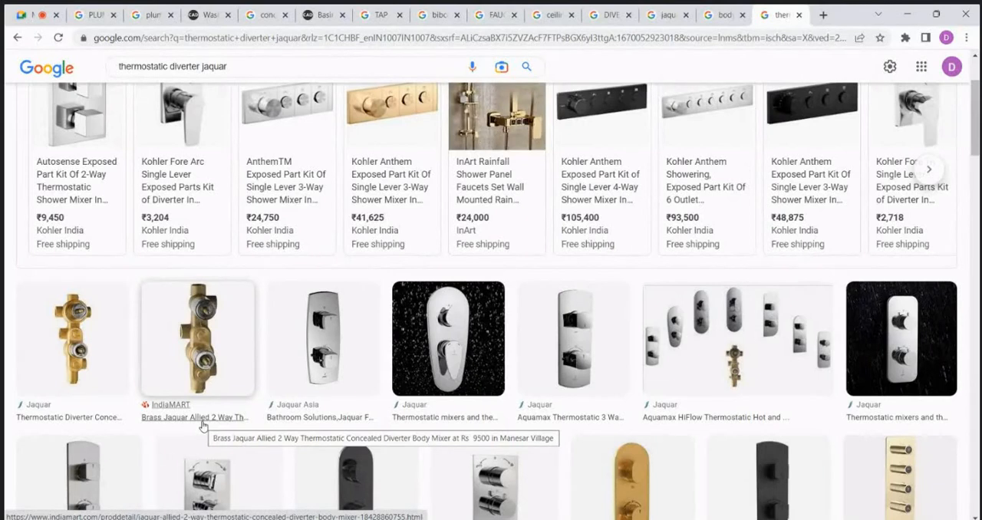
scroll(253, 332, "down", 4)
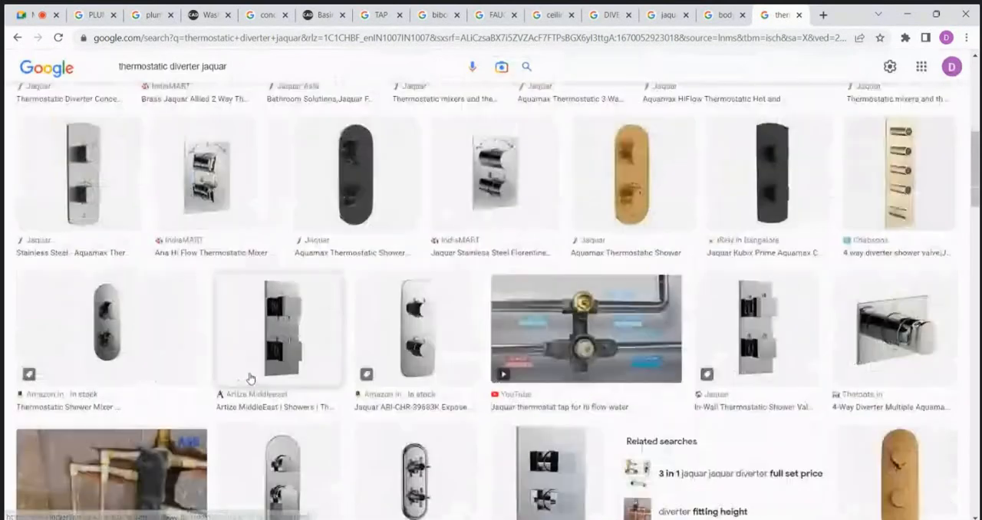
scroll(249, 379, "up", 5)
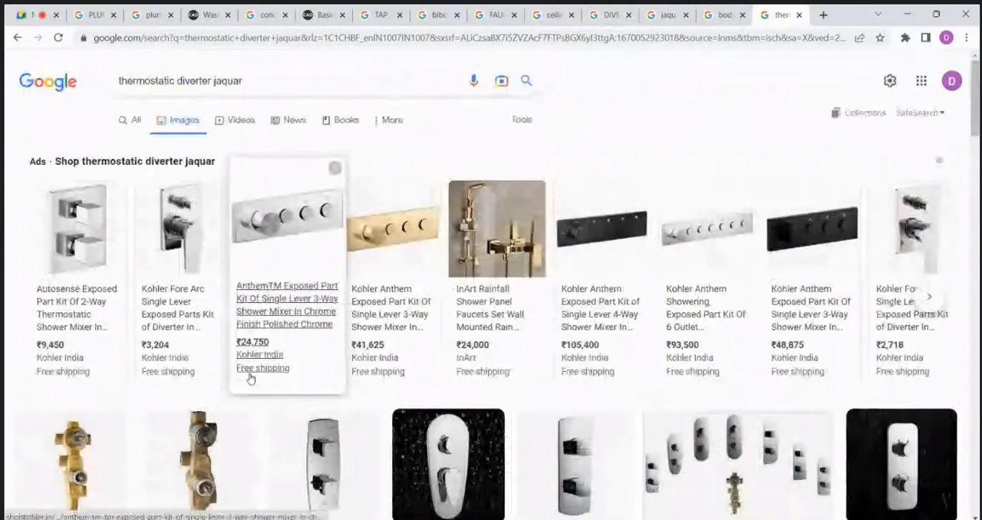
scroll(305, 337, "down", 2)
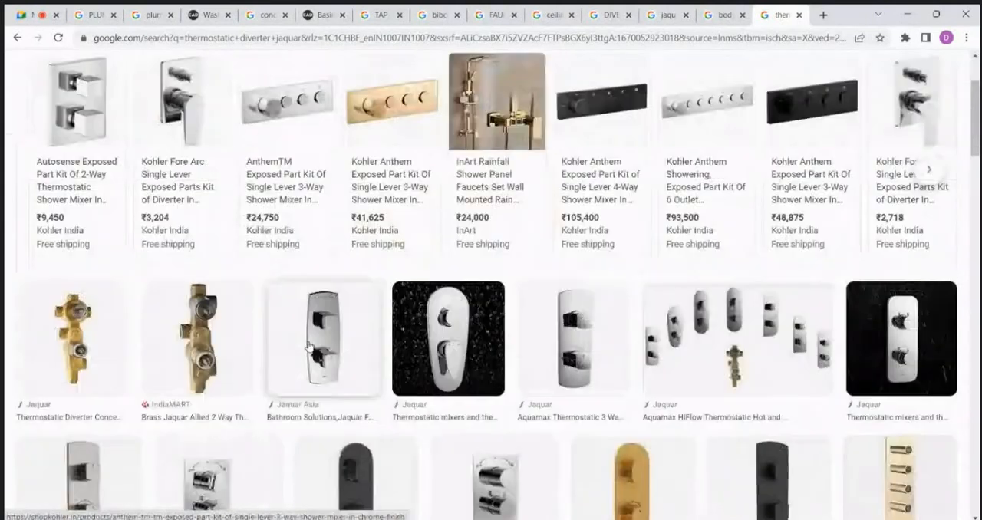
scroll(307, 347, "down", 10)
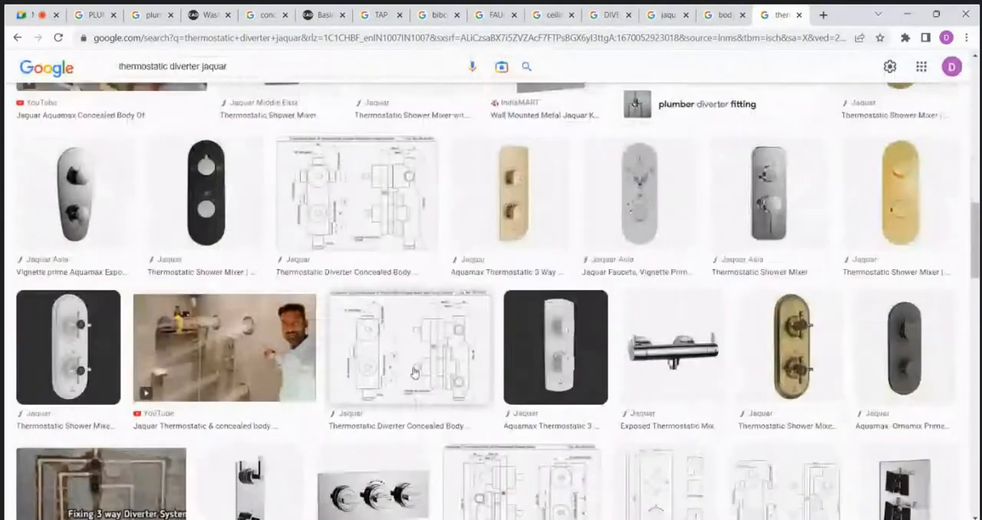
Step: Look over more thermostatic diverter image results and return to the bathroom elevation in AutoCAD
scroll(413, 373, "down", 3)
scroll(229, 245, "up", 2)
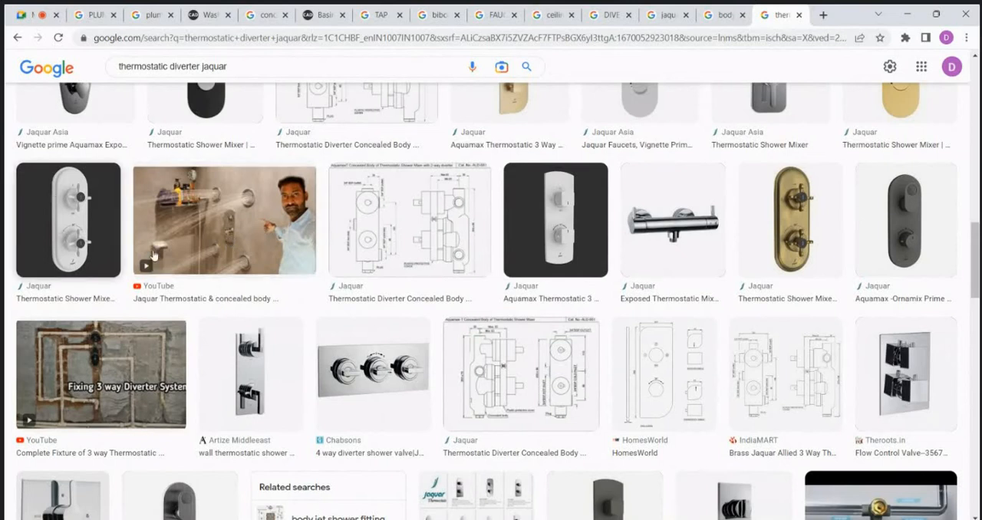
scroll(238, 264, "down", 3)
scroll(242, 277, "up", 3)
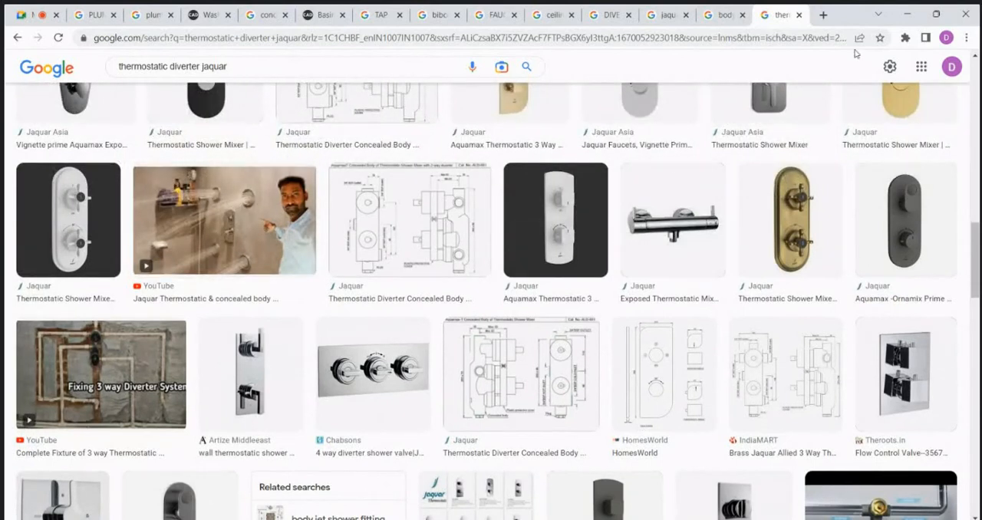
left_click(906, 14)
Step: Examine the bathroom elevation up to the ceiling, picking out the shower's vertical construction line and the uppermost horizontal line
scroll(404, 371, "up", 2)
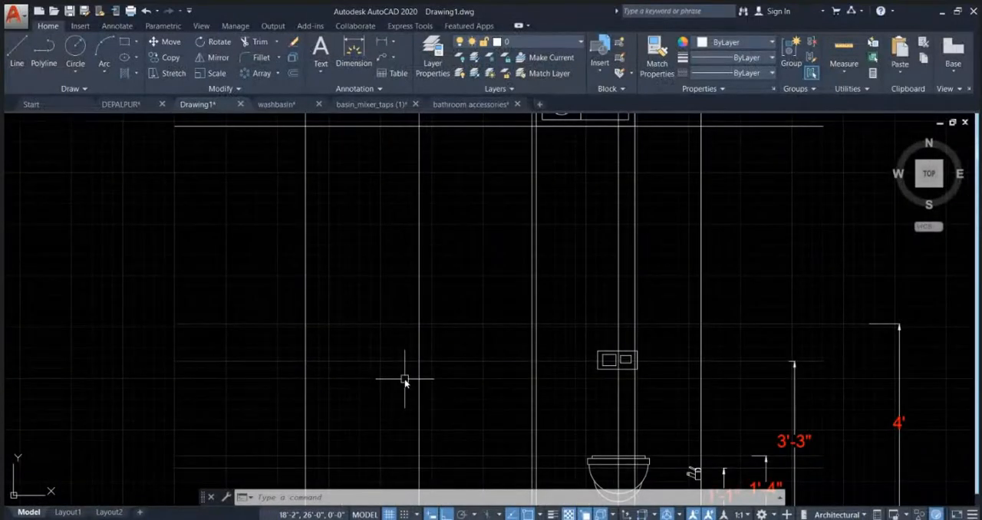
scroll(434, 360, "down", 2)
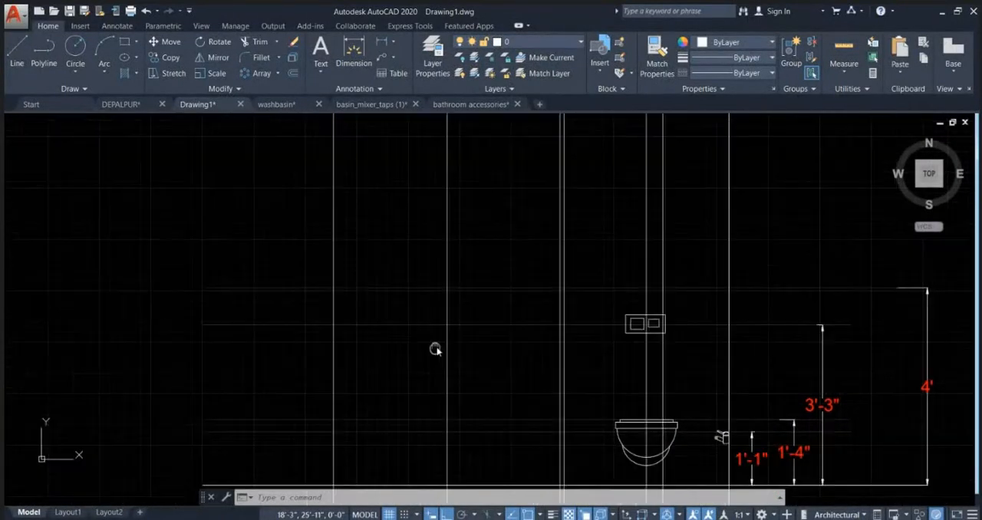
middle_click_drag(614, 434, 557, 366)
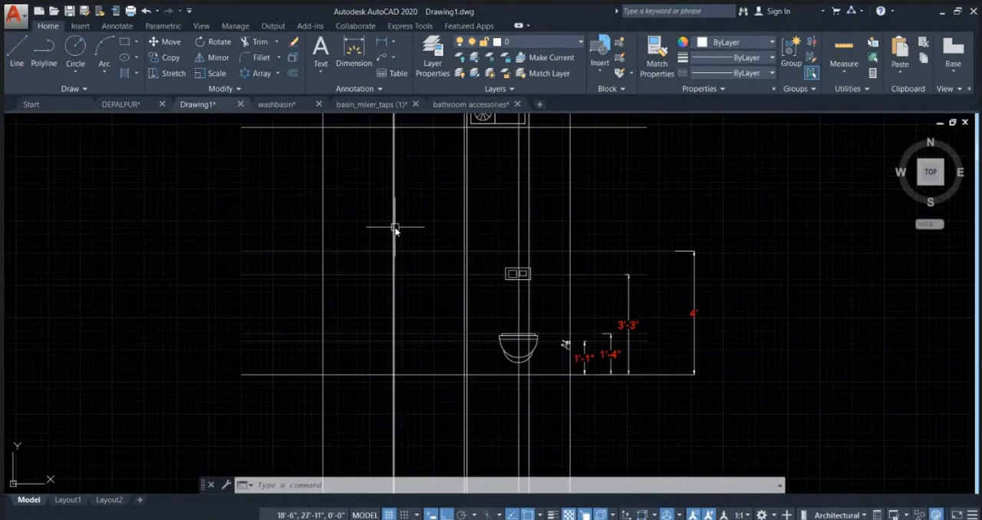
middle_click_drag(360, 261, 372, 367)
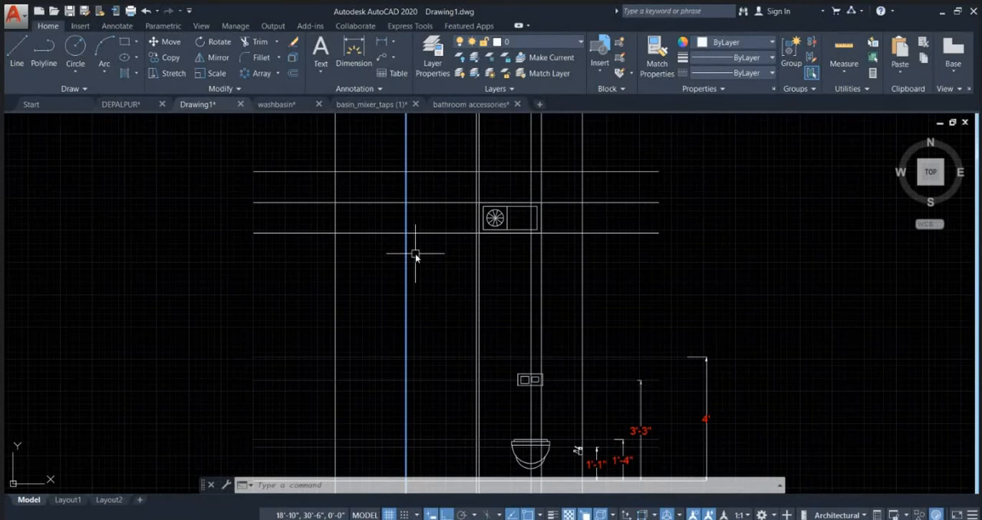
scroll(415, 259, "down", 2)
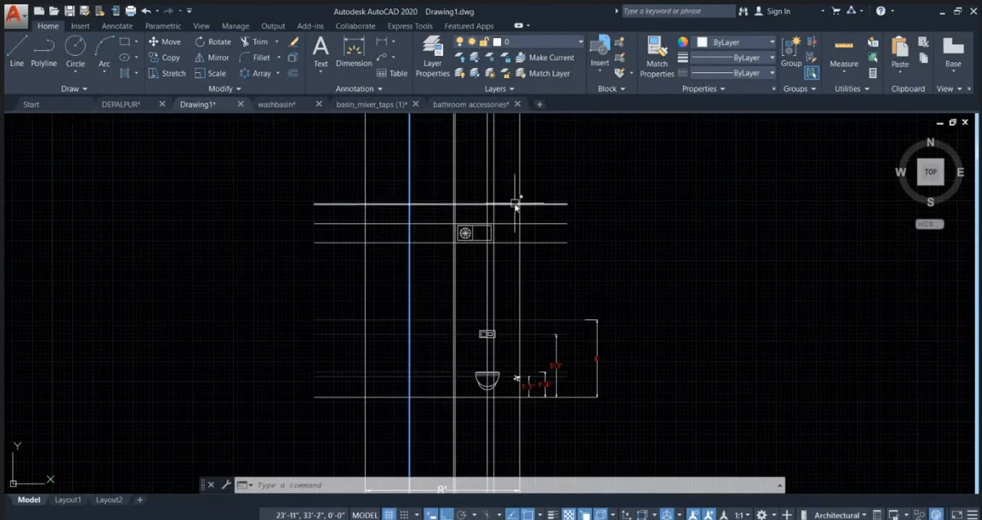
scroll(530, 205, "up", 2)
left_click(582, 205)
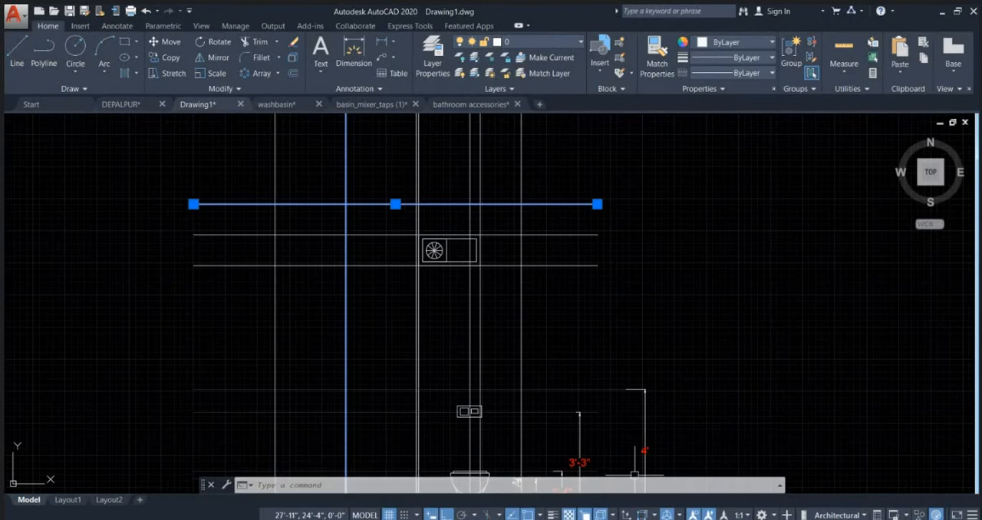
Step: Switch to the Google Meet call in the browser to check the meeting, and return to the AutoCAD drawing
left_click(631, 519)
left_click(567, 472)
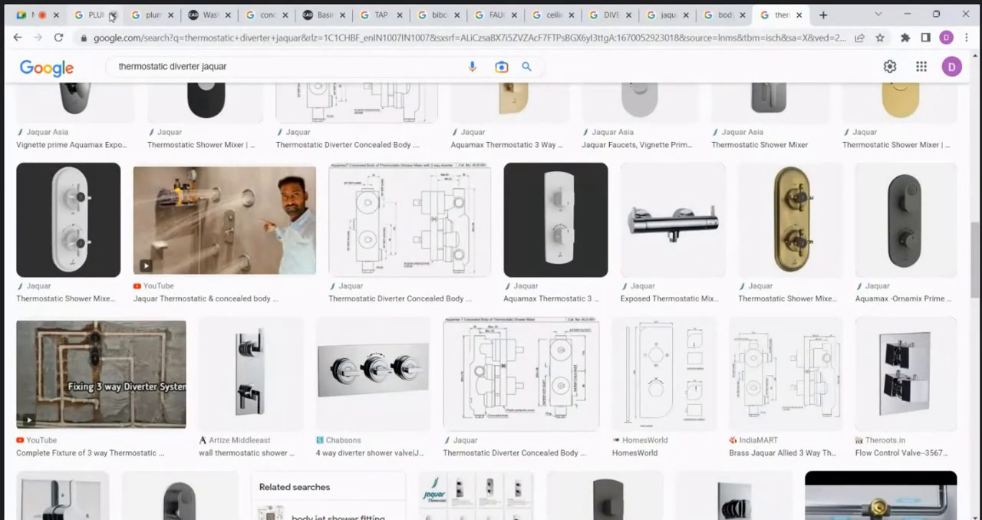
left_click(34, 15)
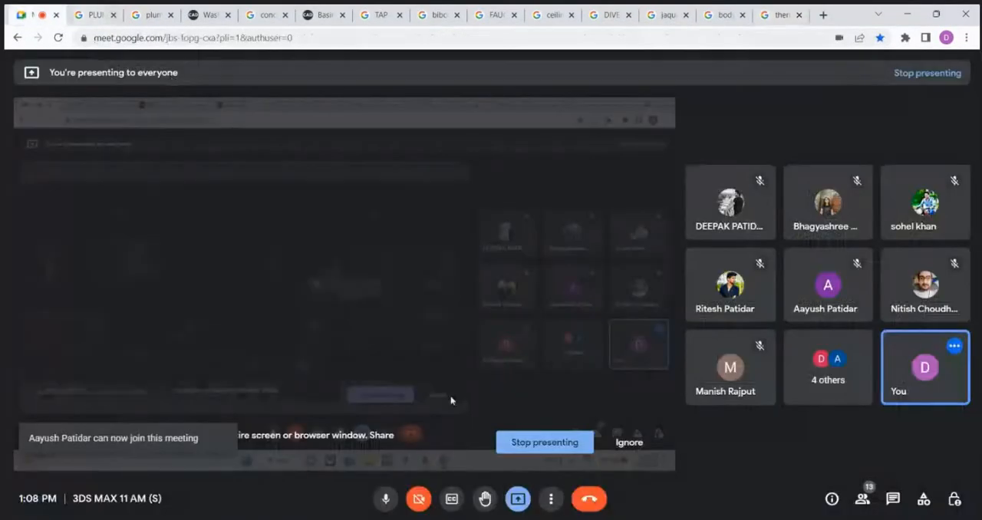
left_click(386, 508)
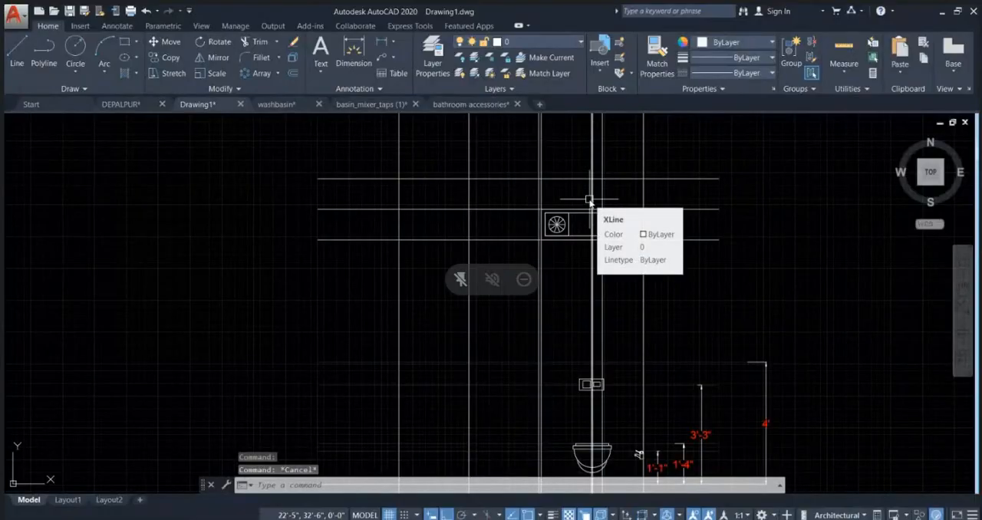
Step: Measure the vertical gap between the upper two horizontal ceiling lines above the exhaust fan
scroll(590, 201, "up", 2)
key("Escape")
scroll(694, 239, "up", 3)
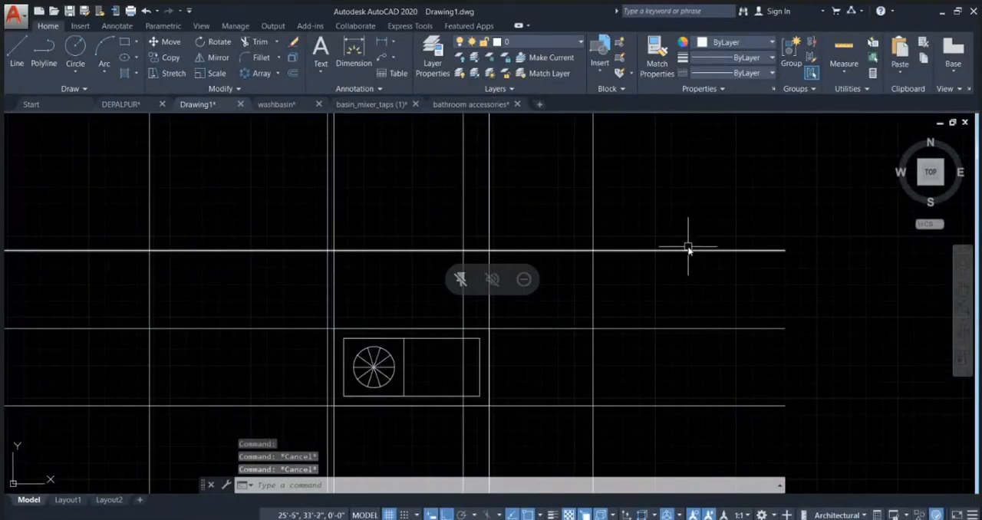
left_click(688, 249)
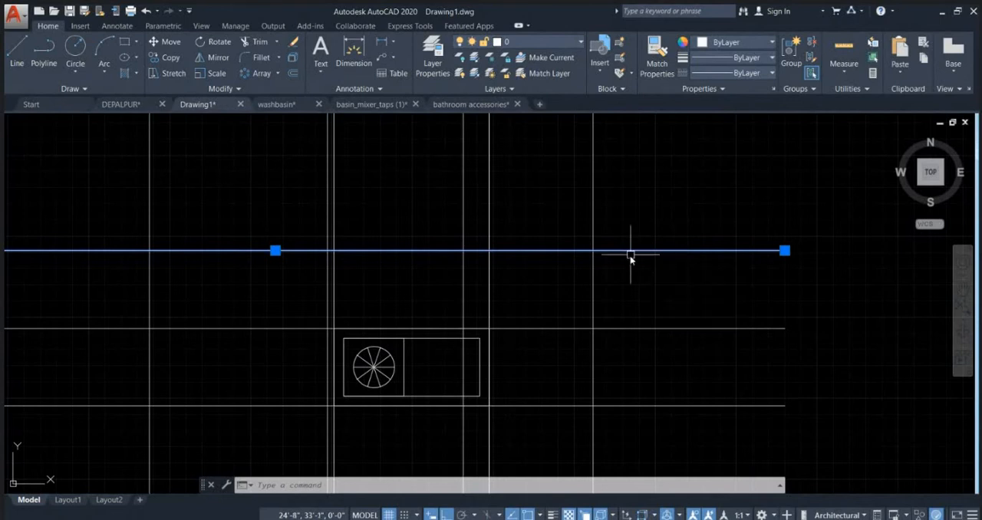
middle_click_drag(612, 307, 655, 235)
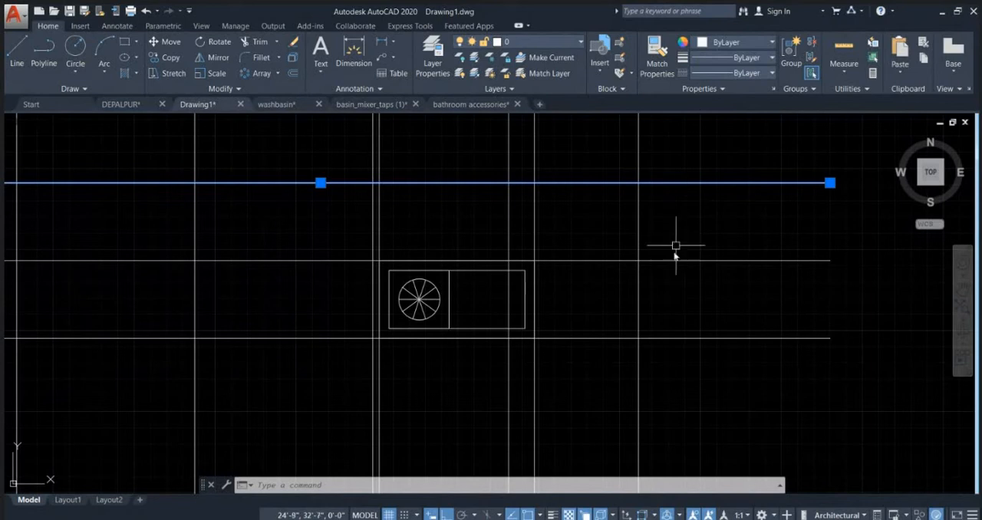
type("dist")
key("Return")
left_click(676, 238)
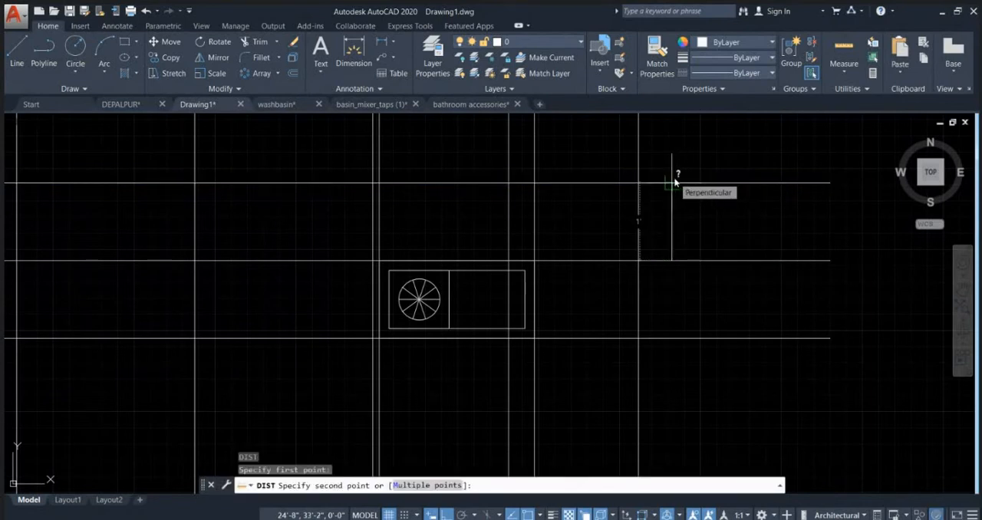
scroll(674, 182, "down", 2)
key("Escape")
left_click(682, 232)
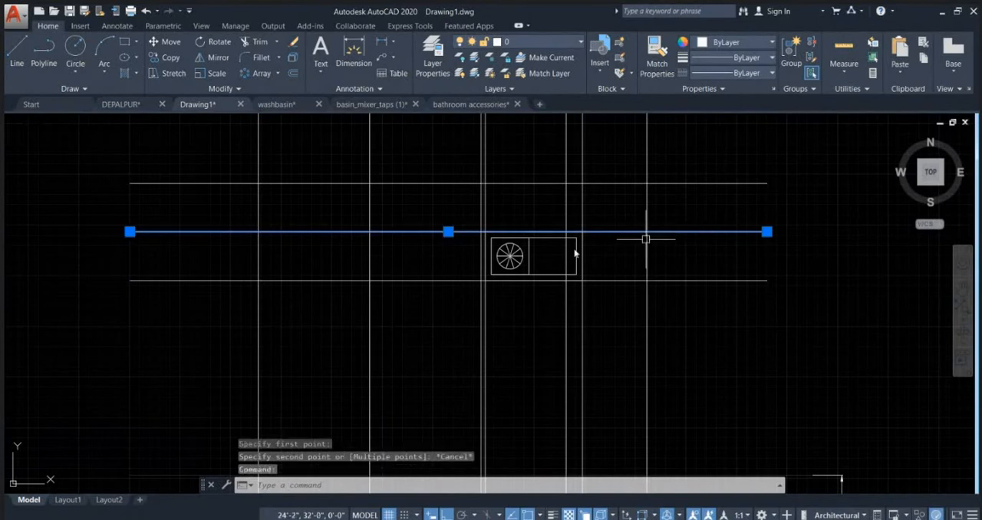
type("m")
key("Return")
left_click(609, 251)
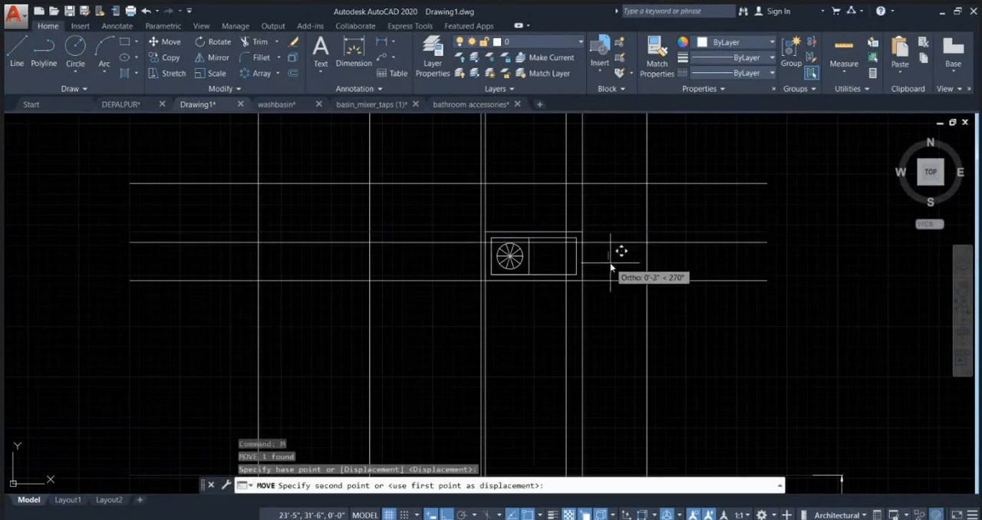
key("Escape")
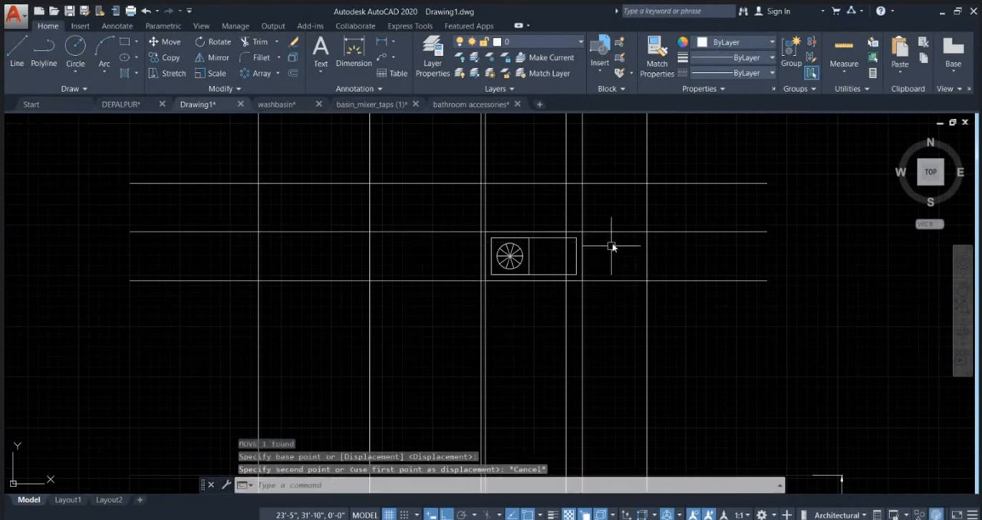
Step: Inspect the middle of the three horizontal ceiling lines in relation to the fixtures below and the shower area
left_click(618, 231)
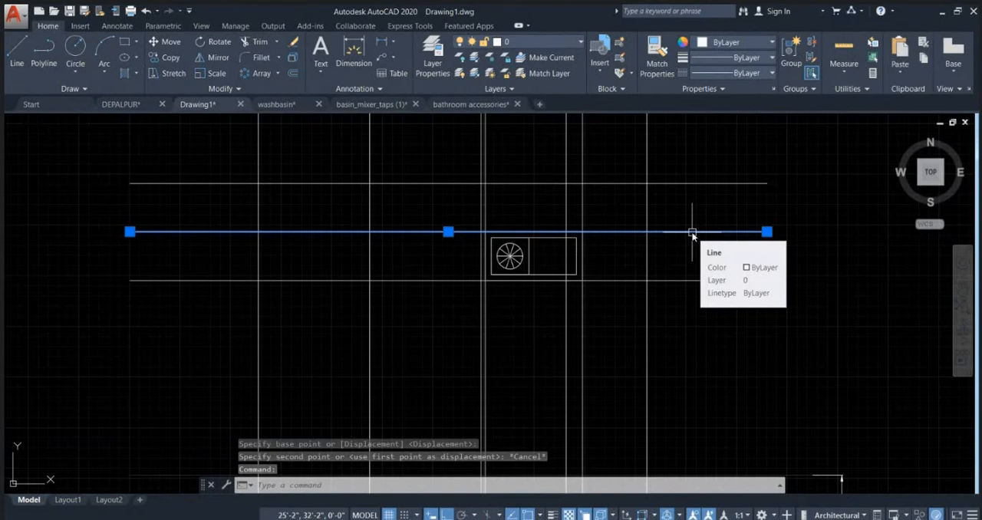
key("Escape")
key("Escape")
key("Escape")
scroll(692, 233, "down", 3)
scroll(539, 242, "up", 2)
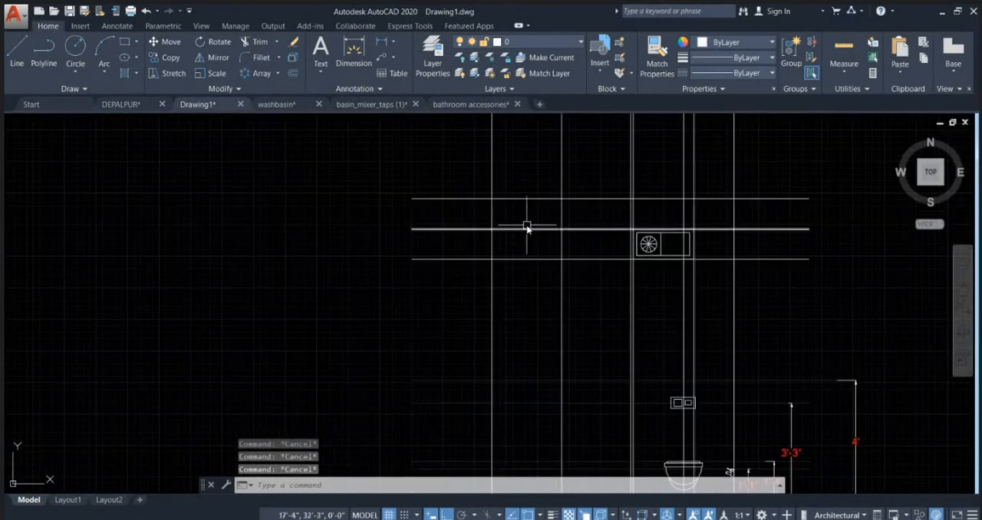
left_click(527, 227)
scroll(526, 235, "down", 2)
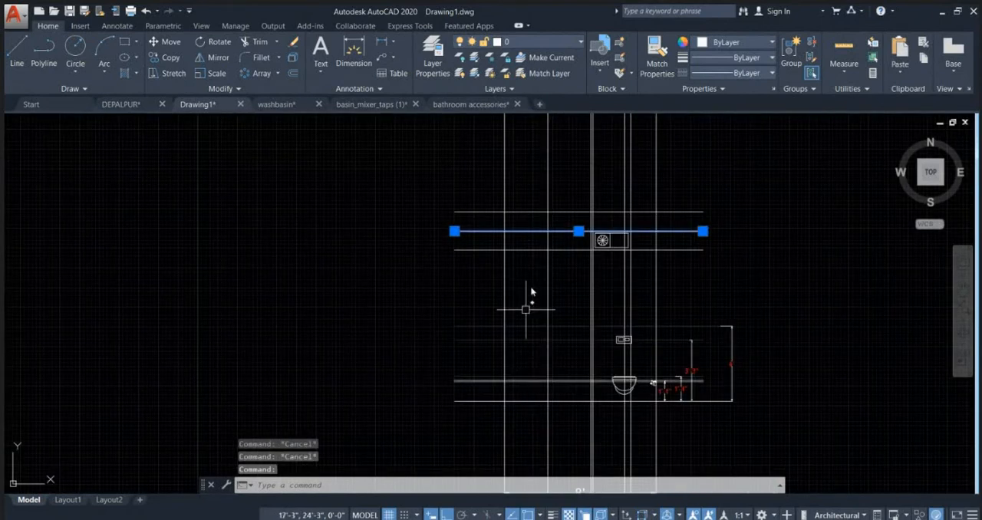
scroll(521, 240, "up", 2)
key("Escape")
key("Escape")
scroll(526, 230, "up", 3)
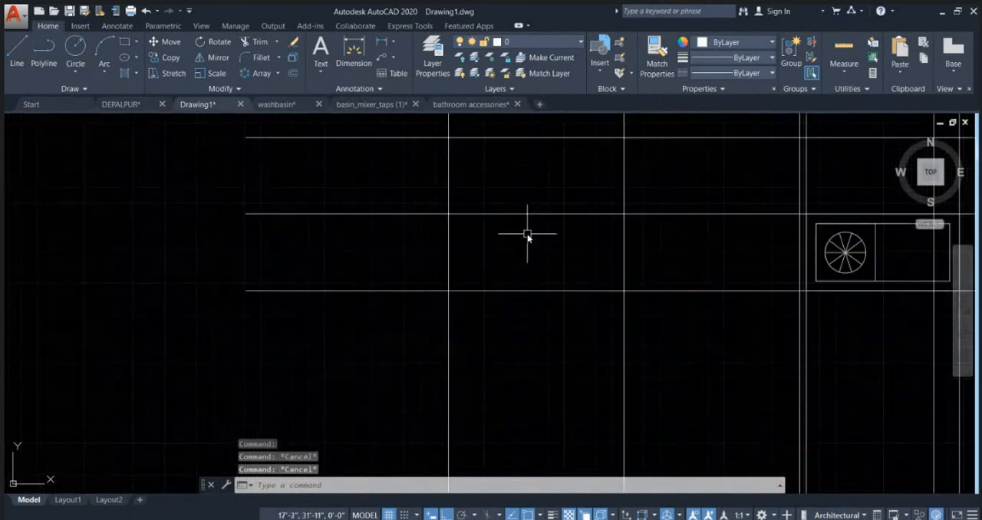
Step: Draw a ceiling shower rectangle 2' wide and 1" high just below the middle ceiling line in the shower area
type("REC")
key("Return")
left_click(504, 247)
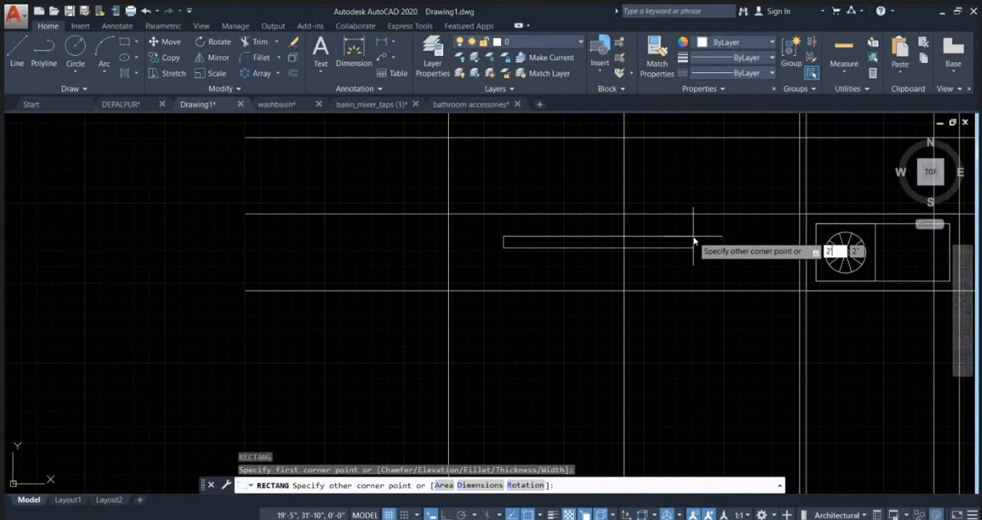
type("'")
key("Tab")
type("1")
key("Return")
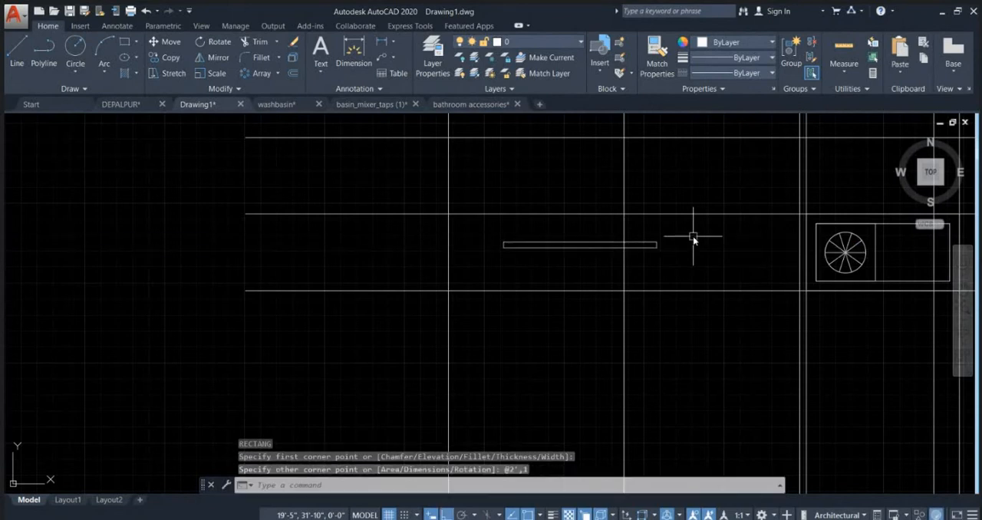
Step: Move the shower rectangle by its top-edge midpoint to the intersection of the middle ceiling line and the shower's vertical construction line
left_click(557, 266)
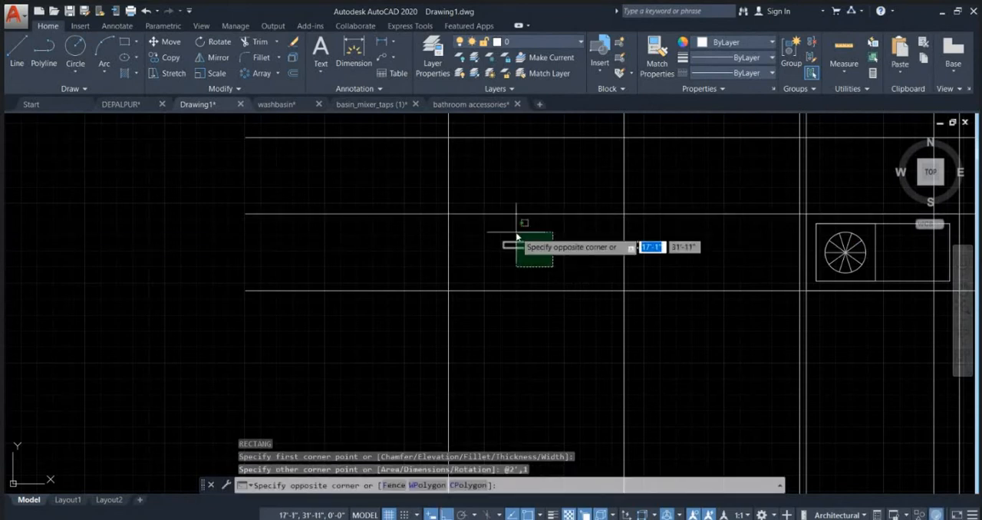
left_click(517, 225)
scroll(636, 296, "up", 4)
type("m")
key("Return")
middle_click_drag(536, 187, 514, 305)
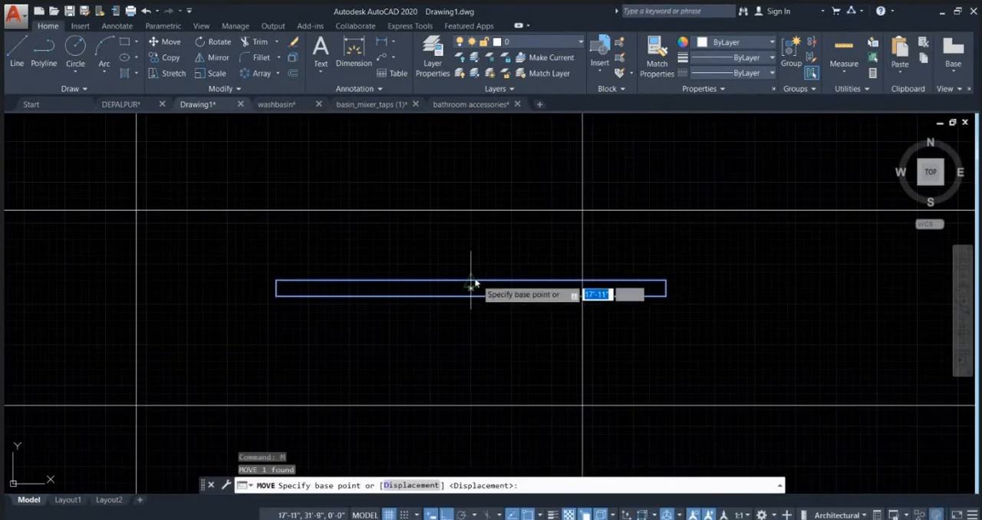
left_click(471, 286)
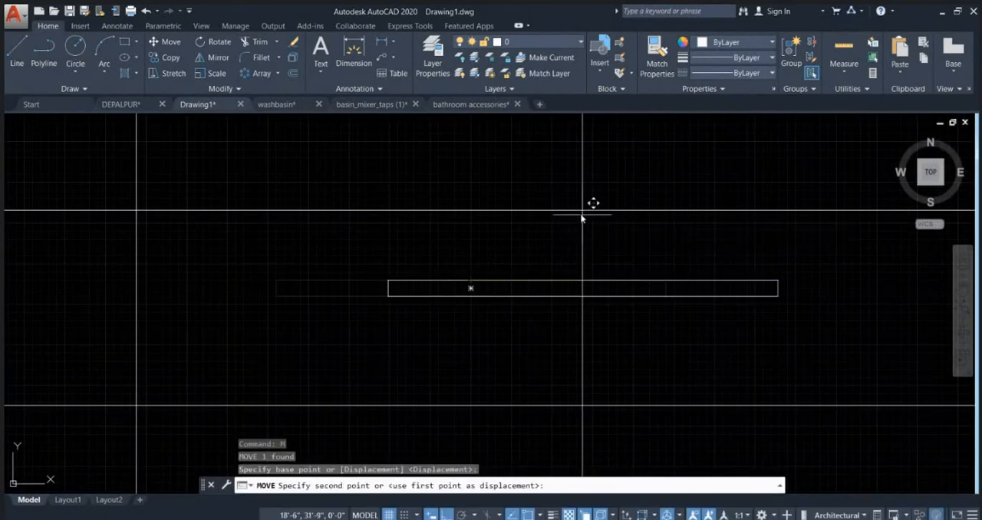
left_click(580, 211)
Step: Examine the shower area of the elevation from the ceiling shower down to the floor line
scroll(528, 284, "down", 5)
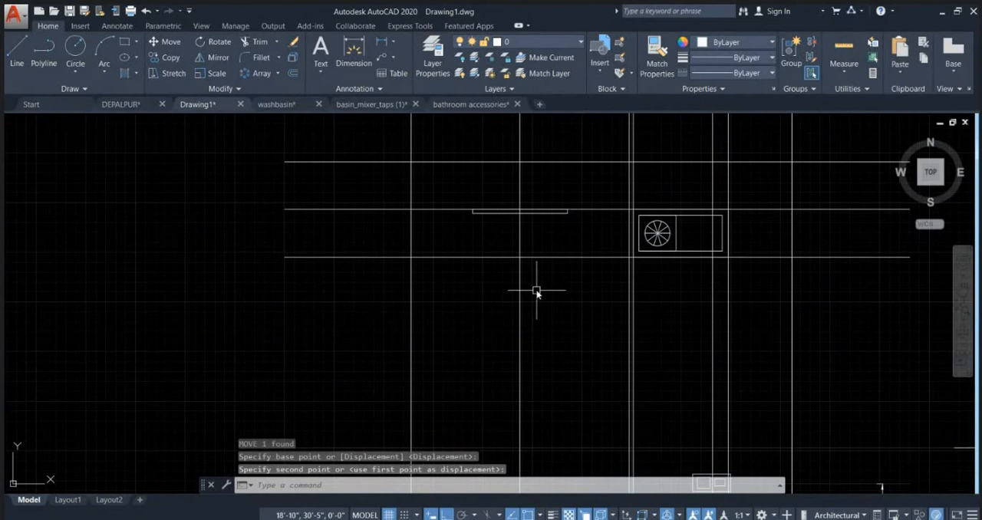
scroll(536, 291, "down", 4)
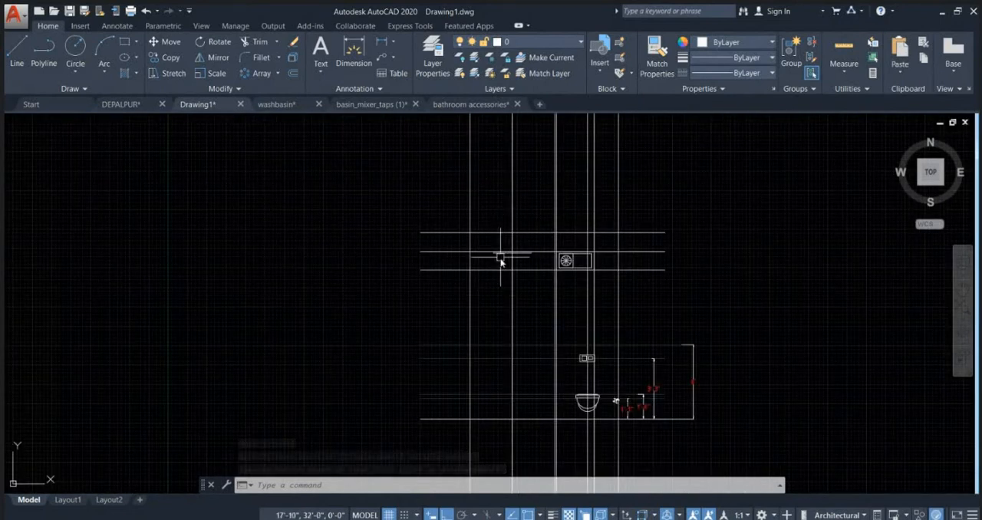
scroll(502, 259, "up", 2)
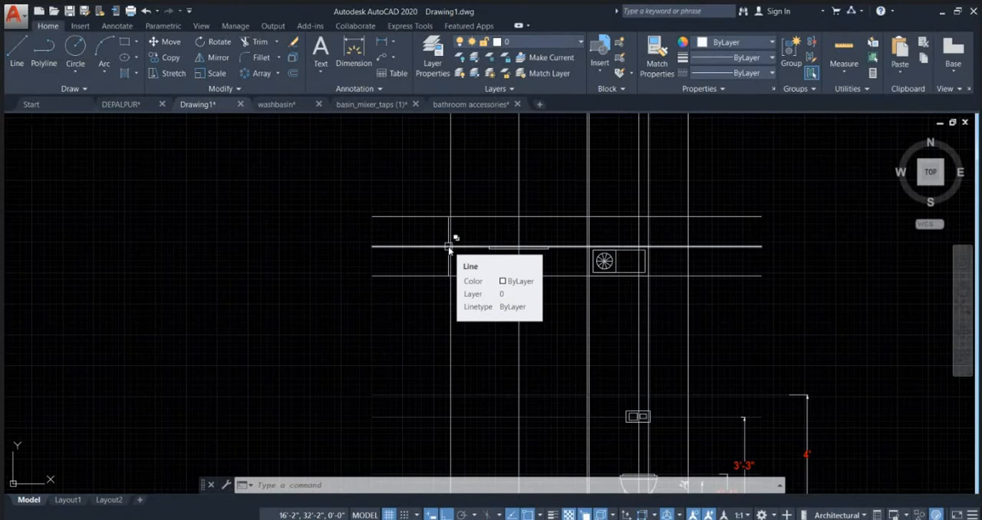
middle_click_drag(506, 287, 478, 212)
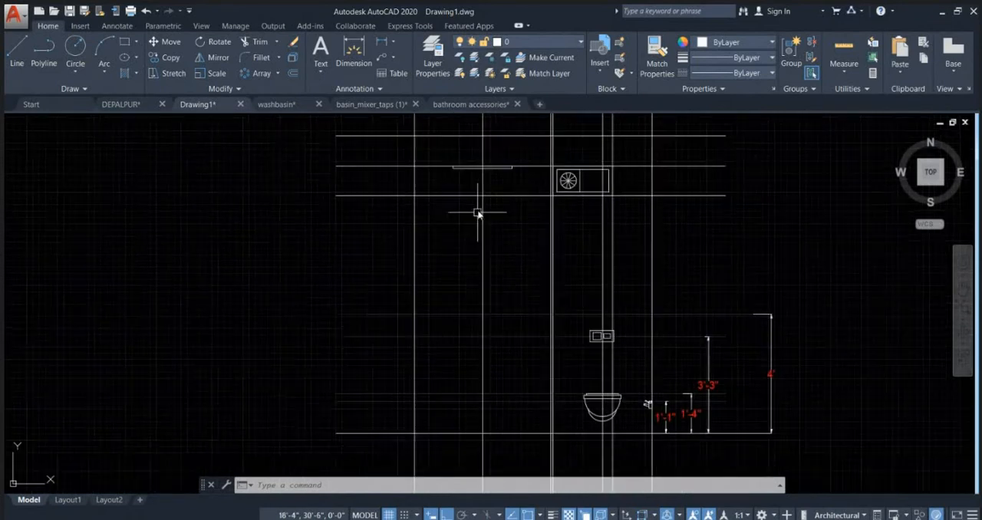
key("Escape")
middle_click_drag(480, 322, 478, 284)
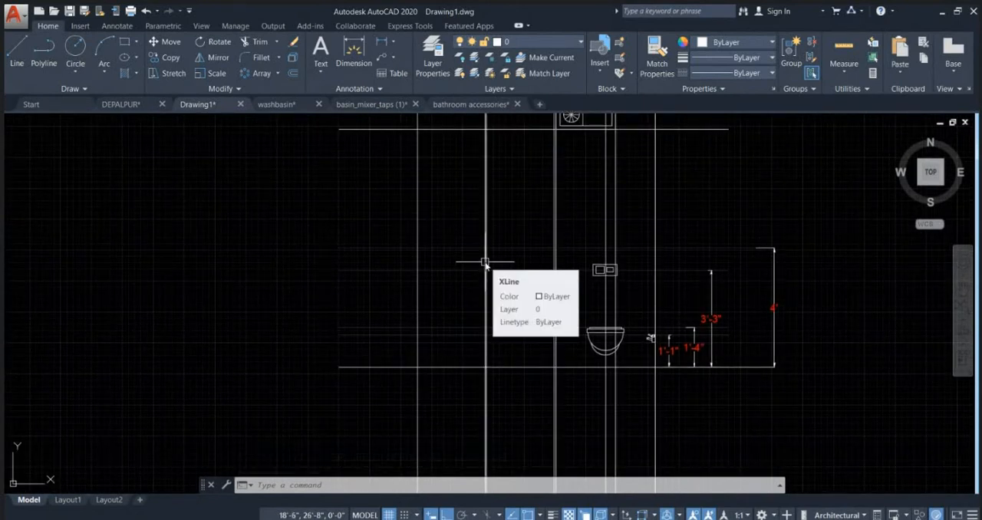
key("Escape")
key("Escape")
Step: Draw a circle of 3" radius where the shower's vertical construction line crosses the horizontal line at 3'-3" above the floor
scroll(498, 309, "down", 4)
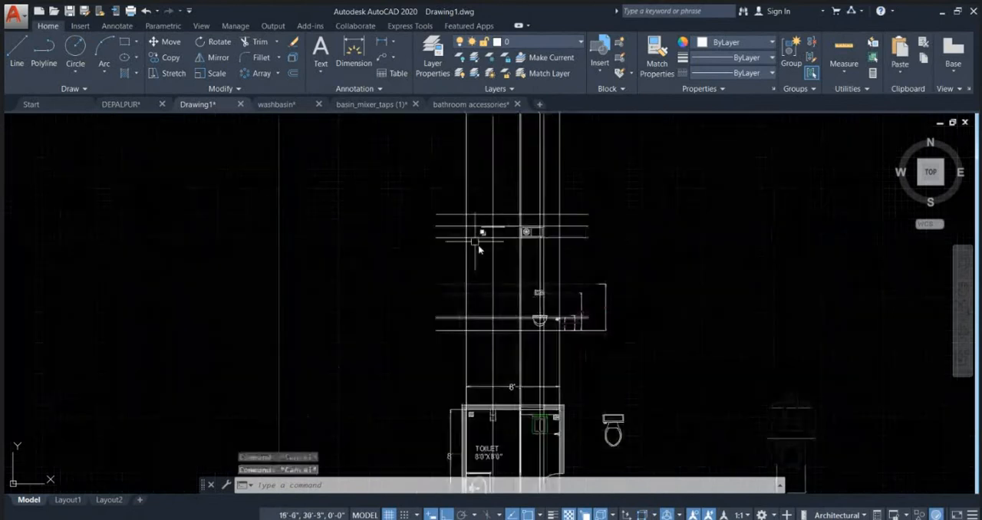
scroll(484, 313, "up", 6)
left_click(496, 354)
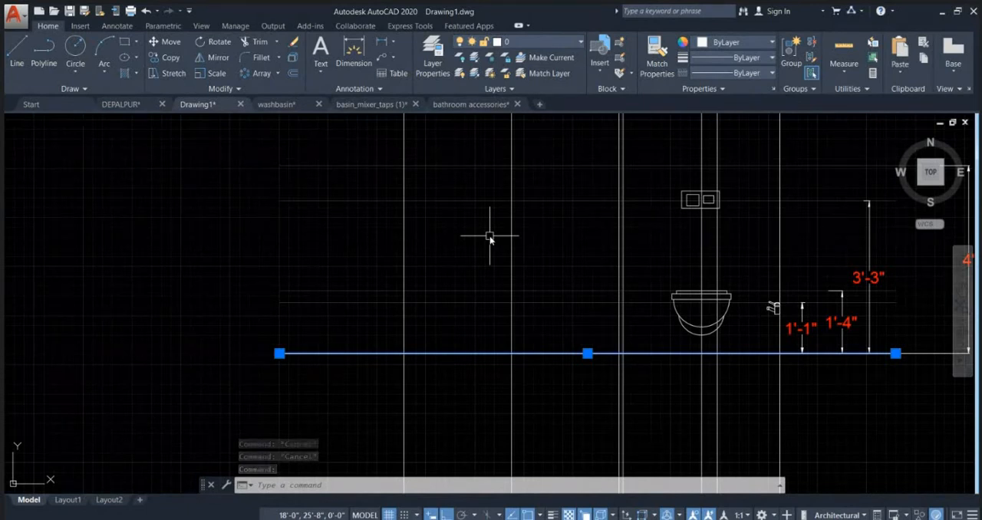
middle_click_drag(531, 237, 469, 274)
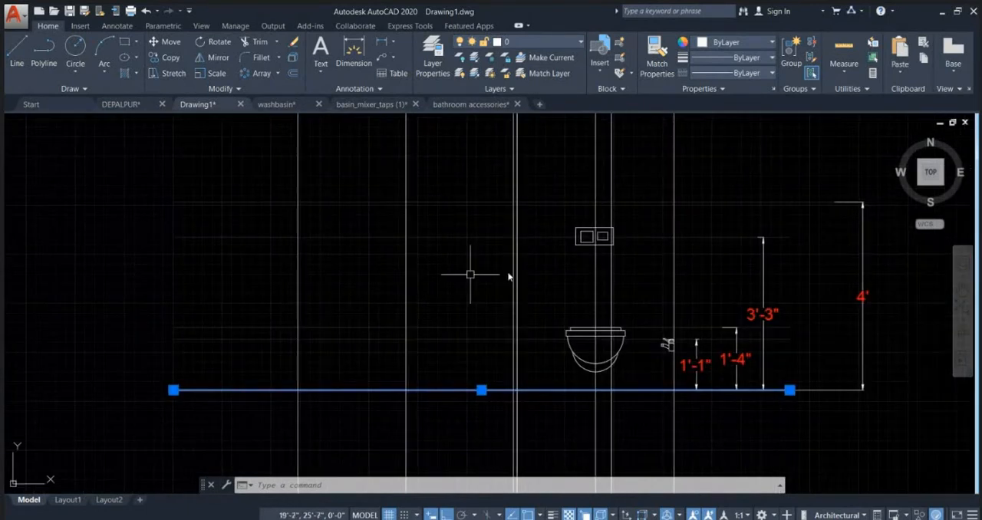
left_click(488, 237)
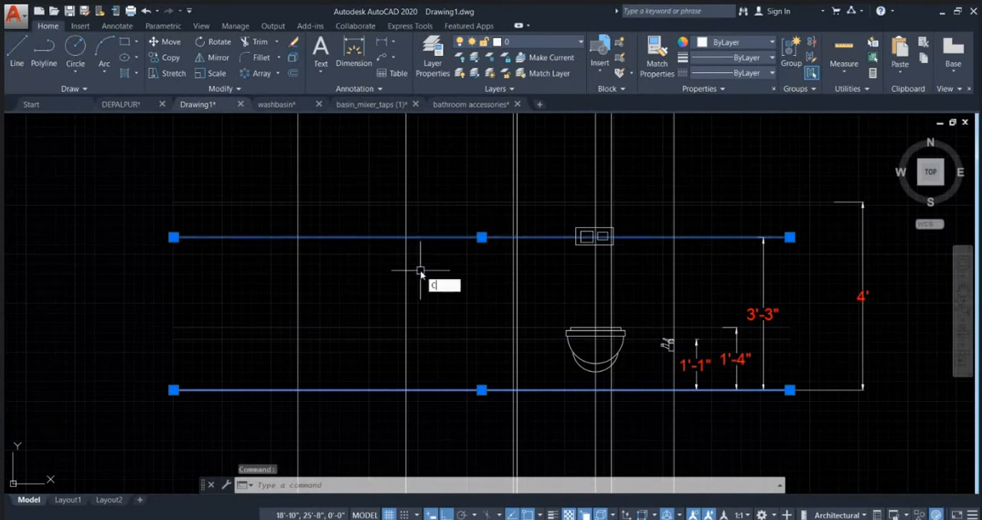
key("Return")
left_click(406, 237)
scroll(410, 260, "up", 2)
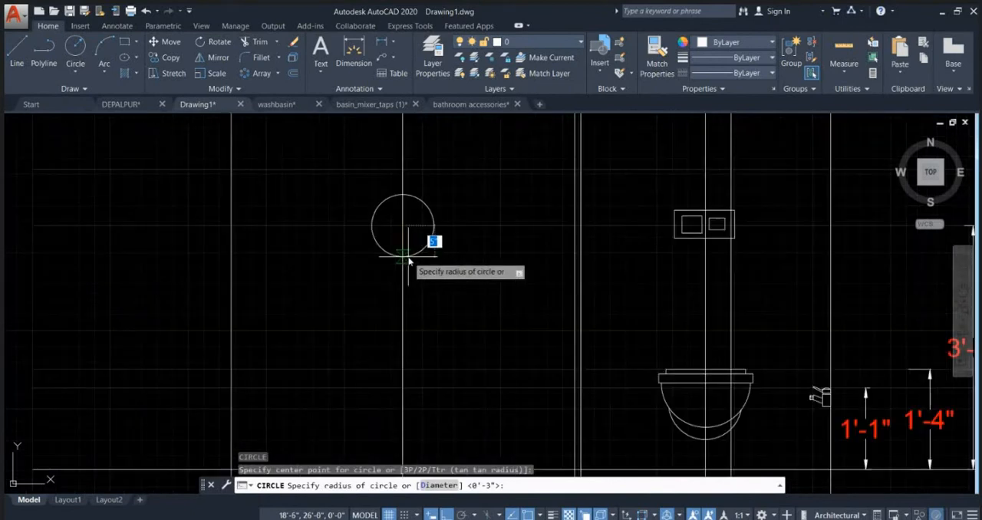
scroll(428, 240, "up", 2)
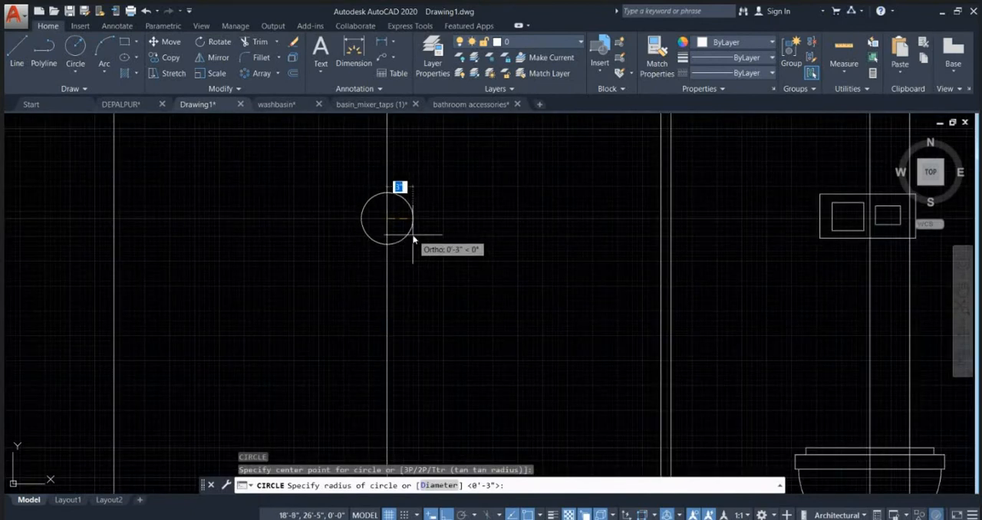
left_click(413, 239)
Step: Draw a smaller concentric circle of about 1" radius inside the shower control circle
key("Return")
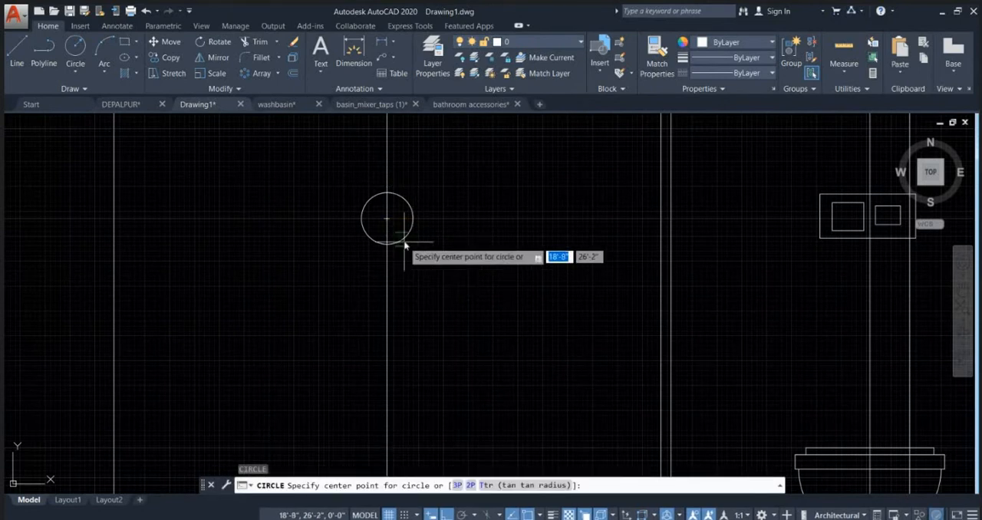
left_click(388, 219)
scroll(387, 218, "up", 4)
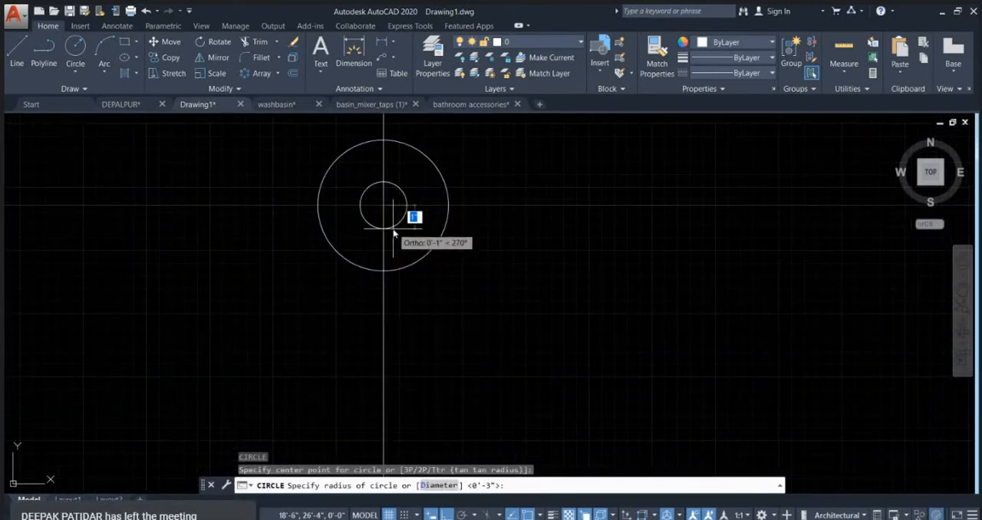
key("Escape")
Step: Draw a handle rectangle about 1" wide and 3" tall from the lower part of the inner circle down past the outer circle
type("REC")
key("Return")
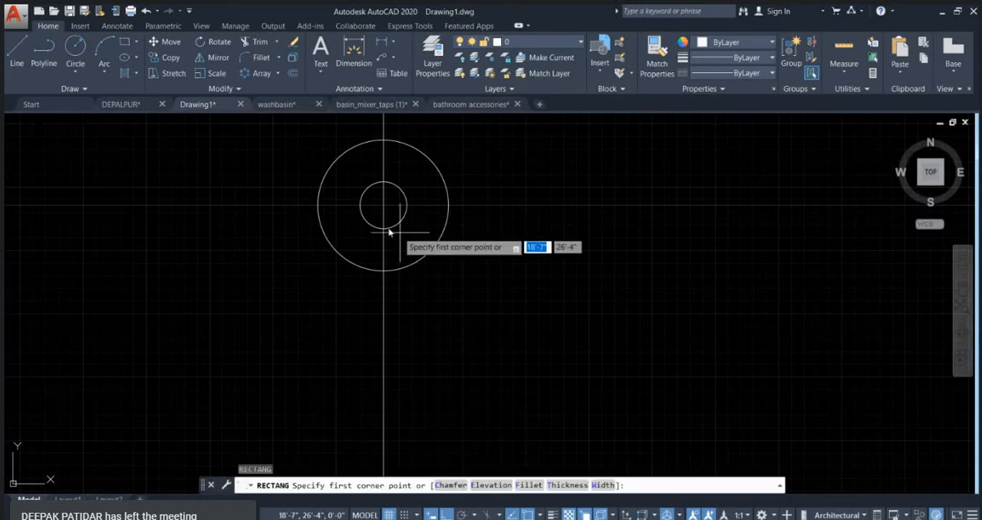
left_click(367, 222)
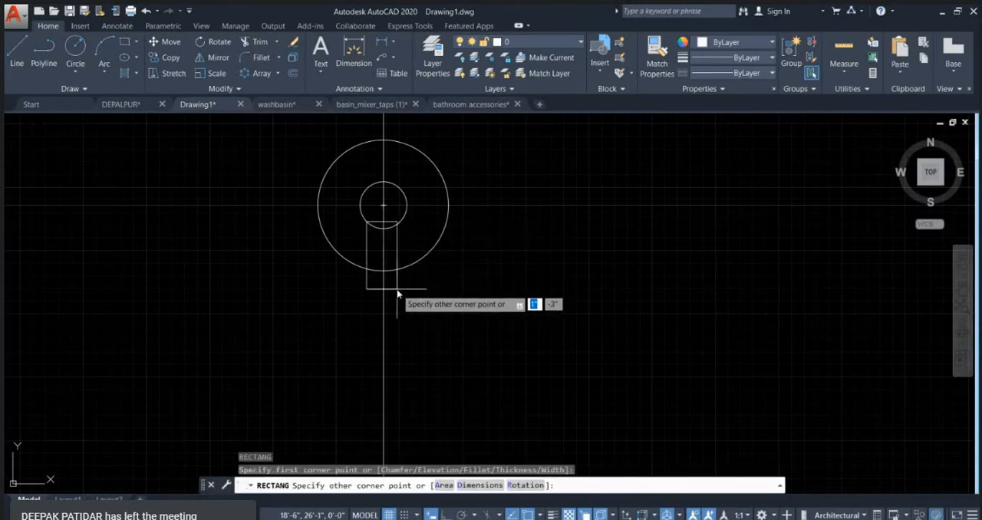
left_click(398, 292)
key("Escape")
key("Escape")
key("Escape")
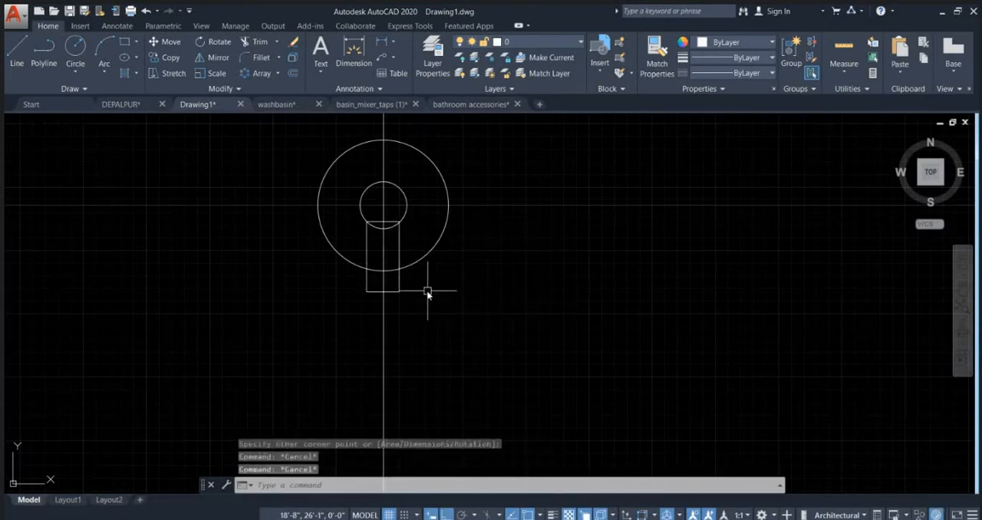
Step: Trim away the top portion of the handle rectangle that lies inside the inner circle
type("tr")
key("Return")
scroll(394, 235, "up", 3)
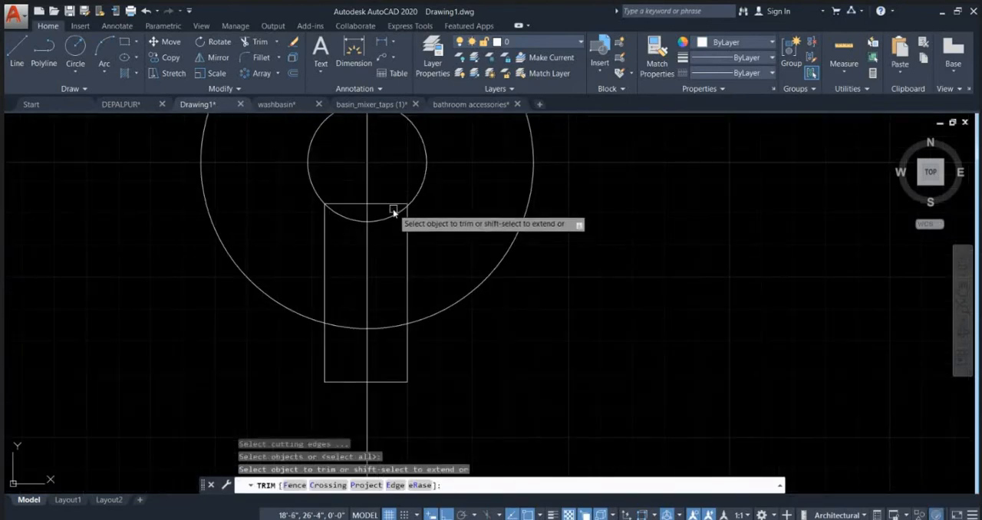
scroll(429, 253, "down", 10)
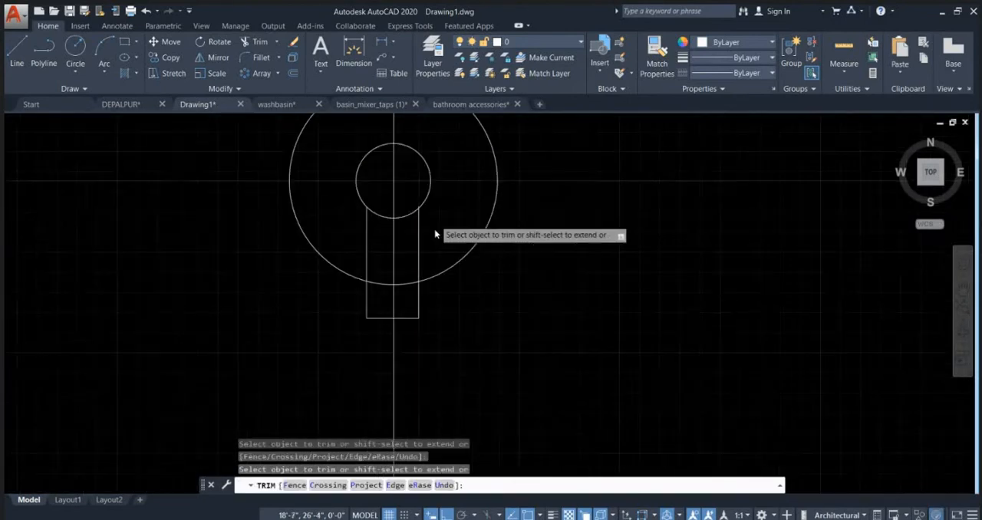
key("Escape")
key("Escape")
key("Escape")
scroll(473, 313, "down", 4)
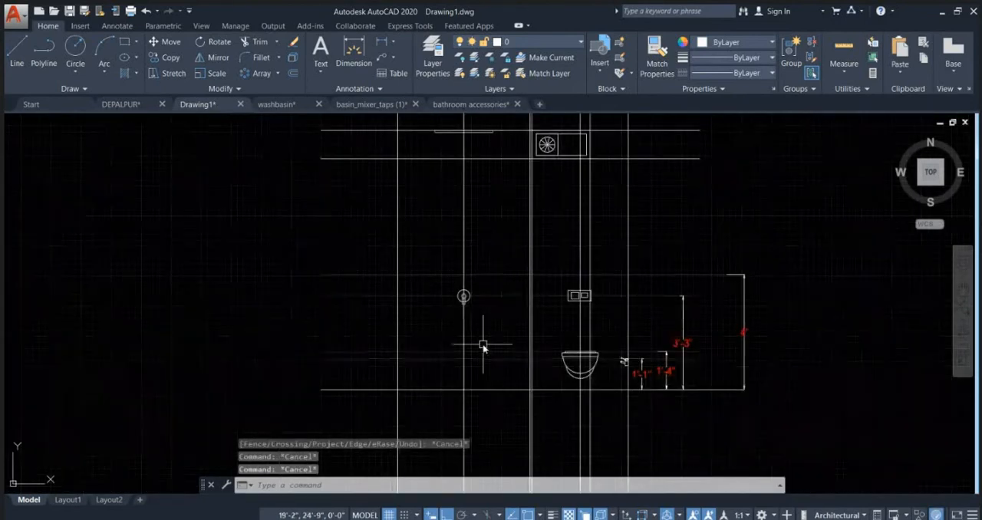
scroll(460, 296, "up", 6)
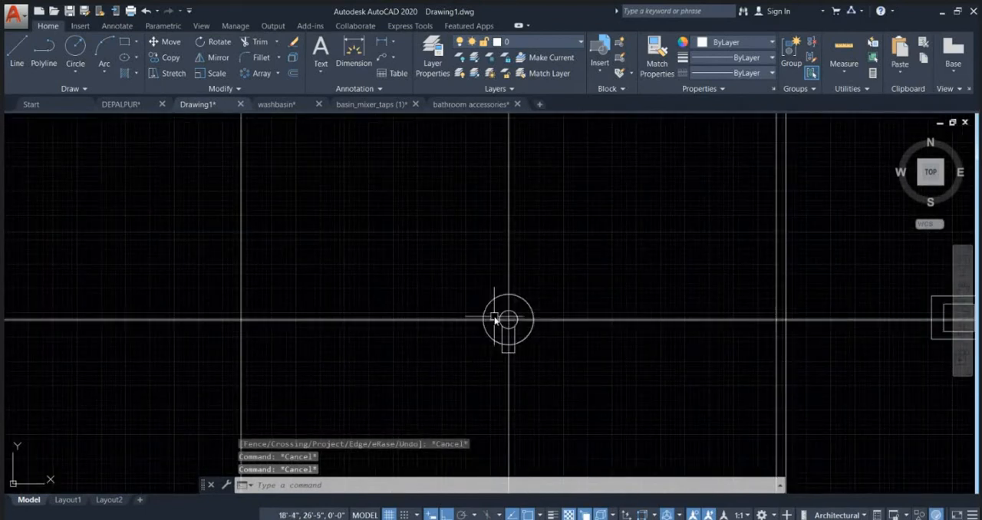
scroll(495, 321, "down", 3)
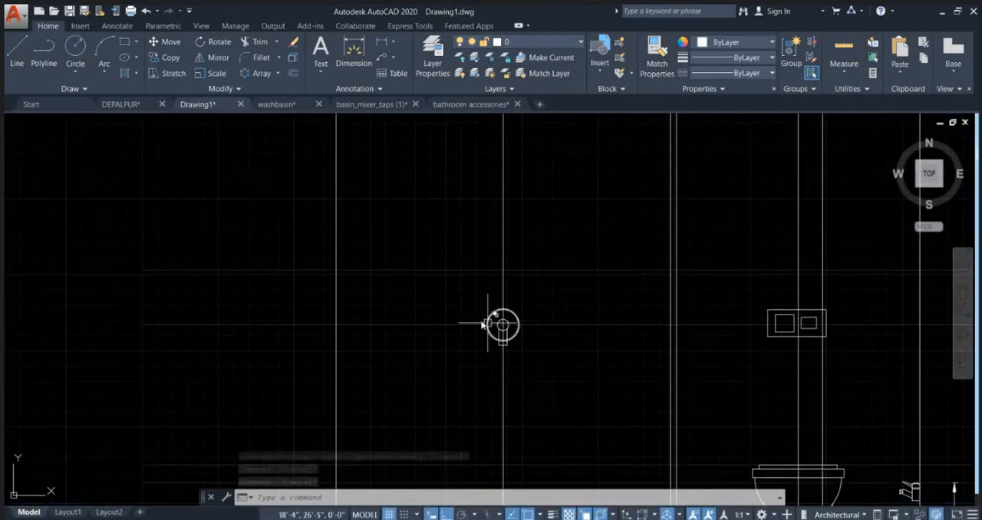
middle_click_drag(505, 340, 482, 303)
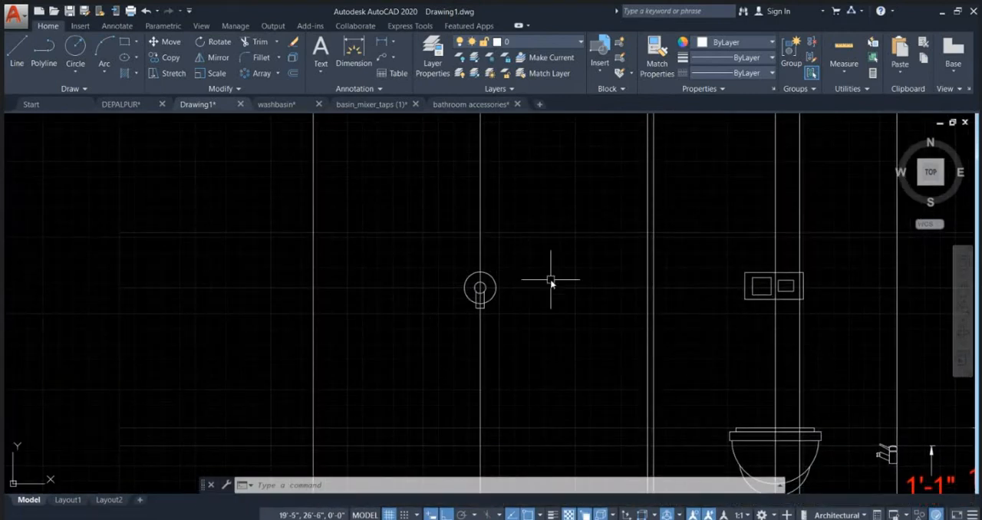
scroll(513, 264, "down", 2)
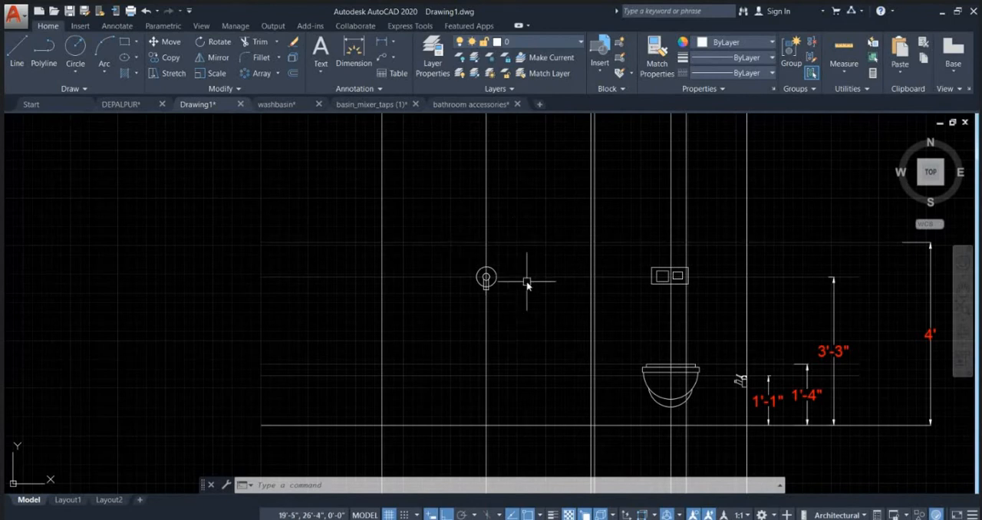
left_click(526, 281)
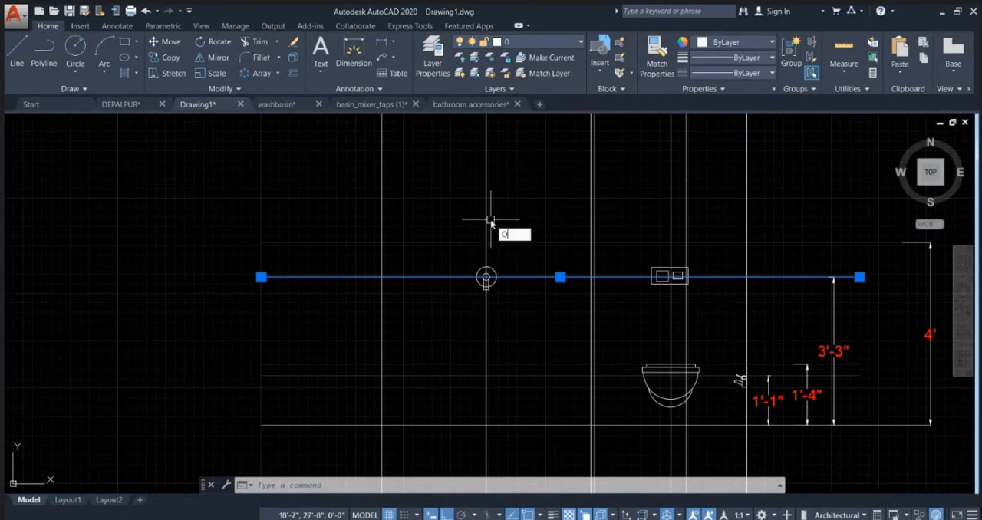
key("Return")
type("8")
key("Return")
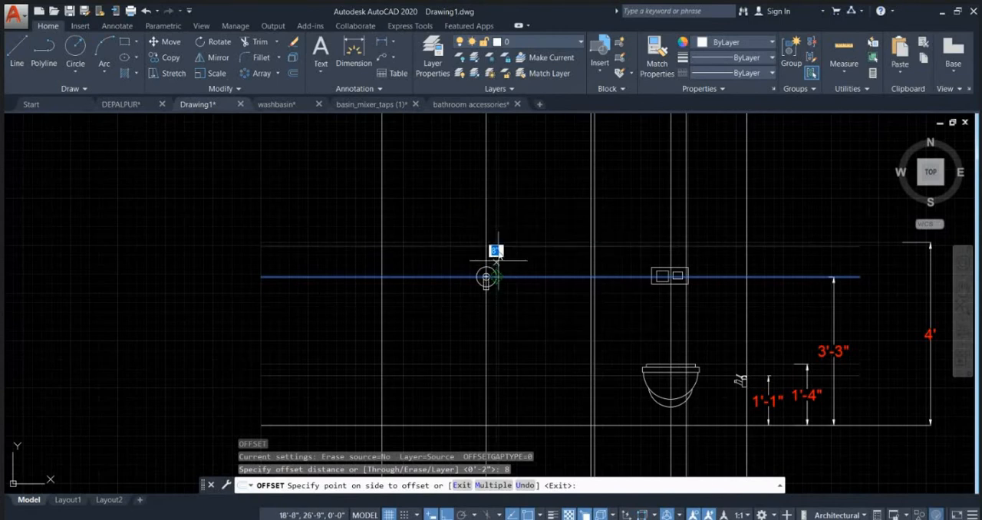
left_click(497, 252)
key("Escape")
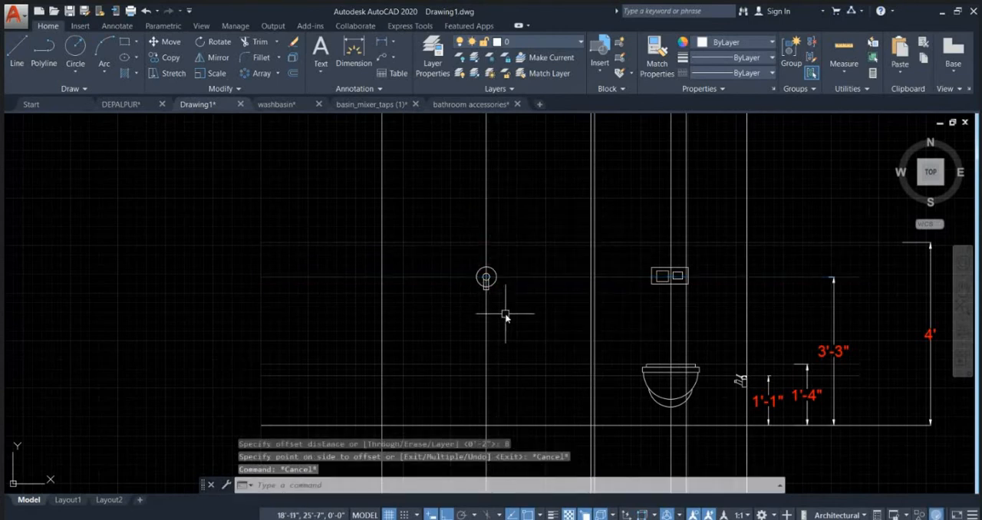
Step: Draw a horizontal line about 1'-10" long through the center of the shower control circles, extending past both sides
type("l")
key("Return")
scroll(495, 255, "up", 5)
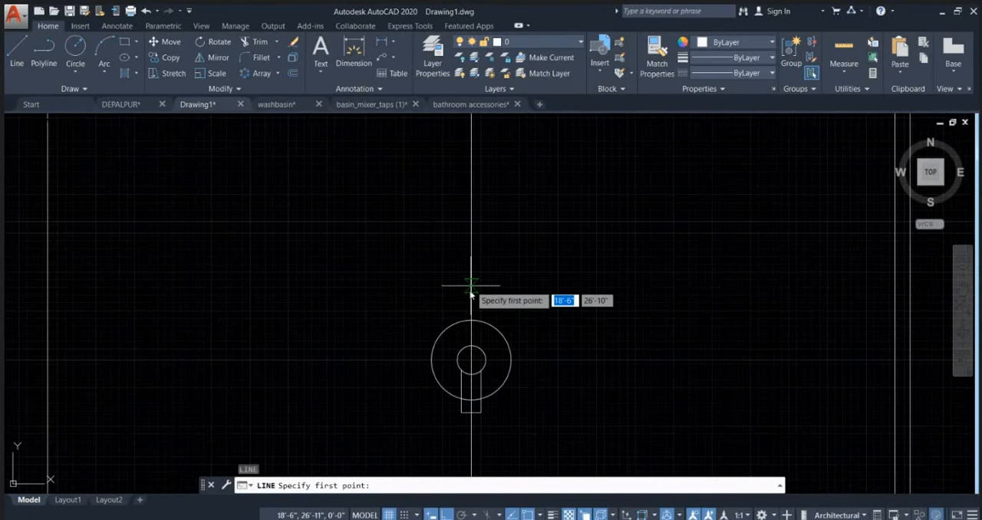
left_click(313, 359)
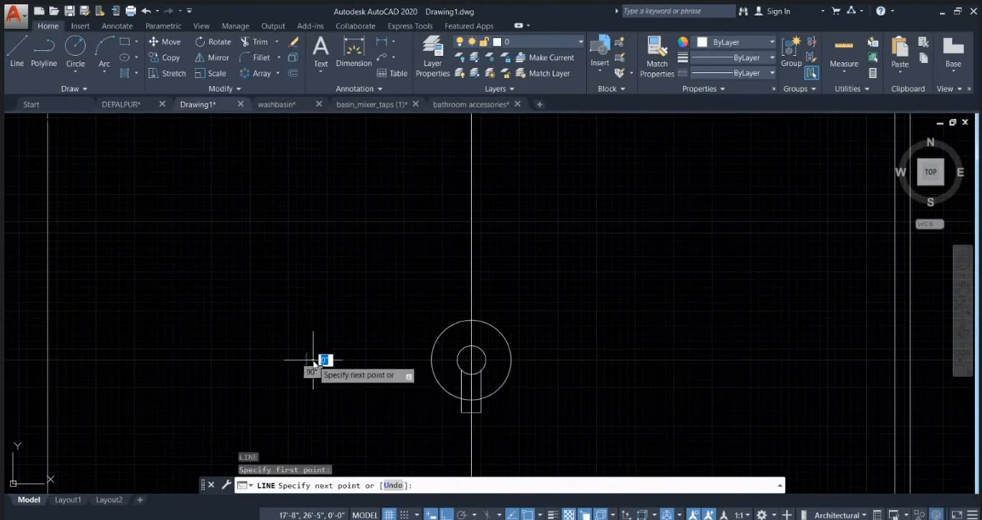
left_click(658, 359)
key("Escape")
Step: Offset the short horizontal line through the control circles by 8" both below and above
scroll(545, 295, "down", 3)
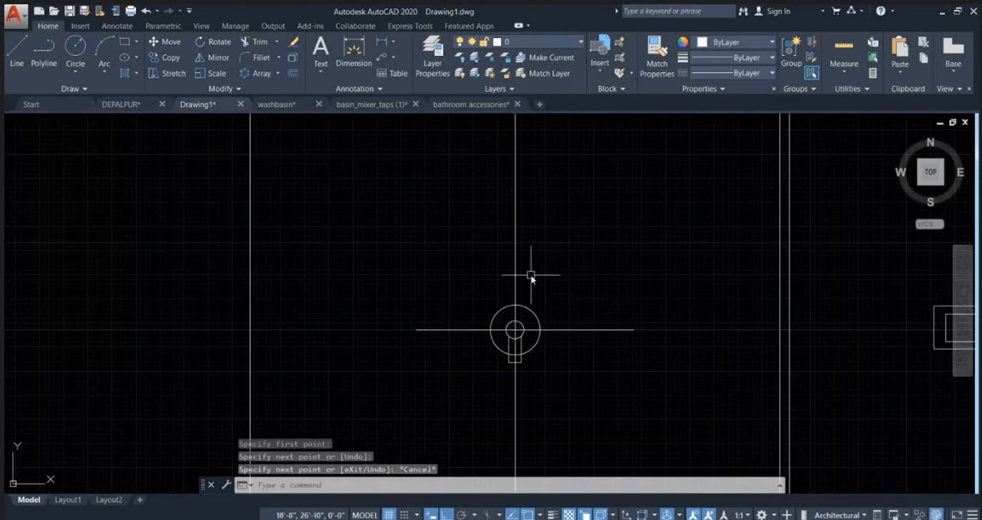
scroll(519, 270, "down", 2)
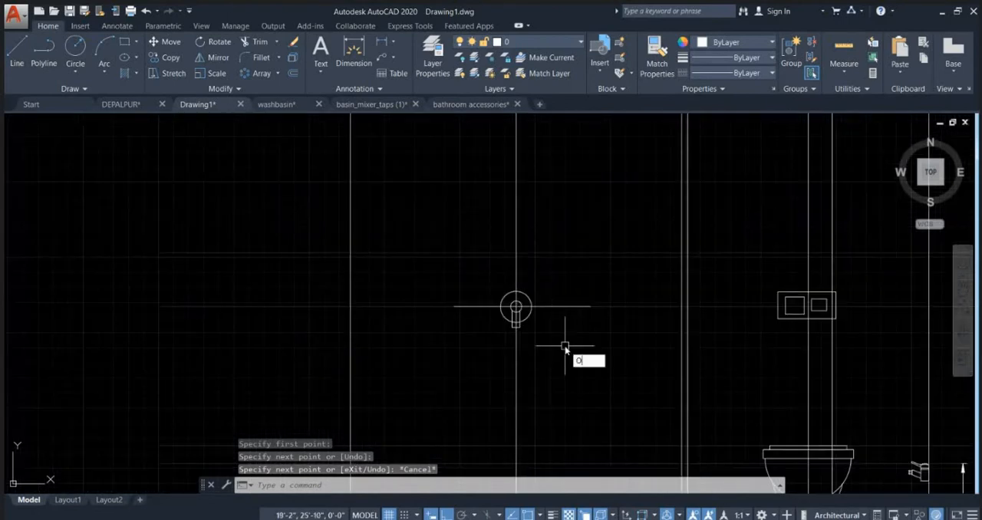
type("o")
key("Return")
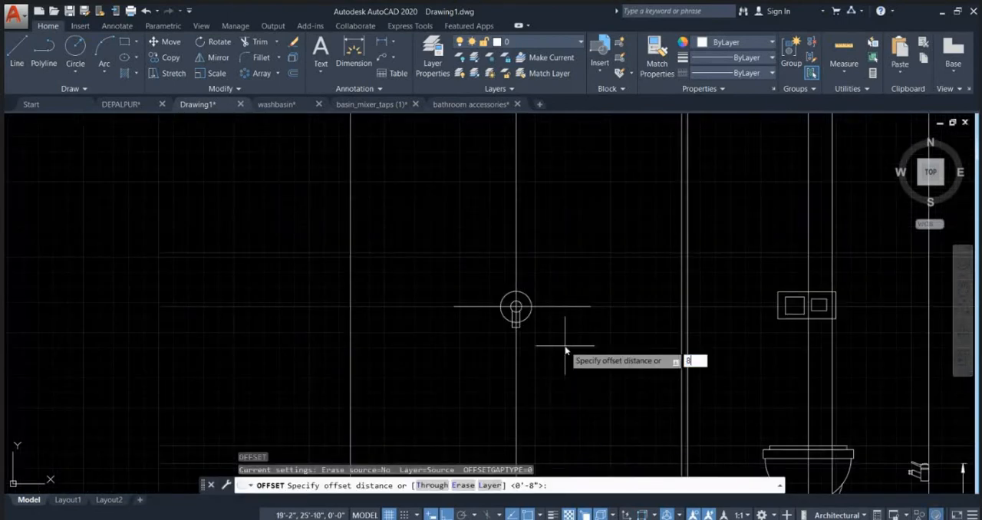
type("8")
key("Return")
left_click(564, 307)
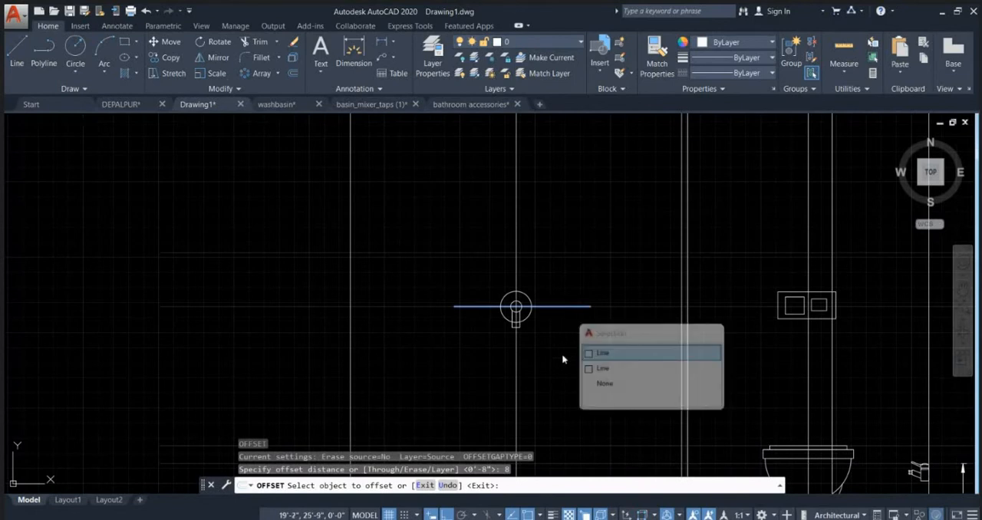
left_click(561, 355)
left_click(565, 307)
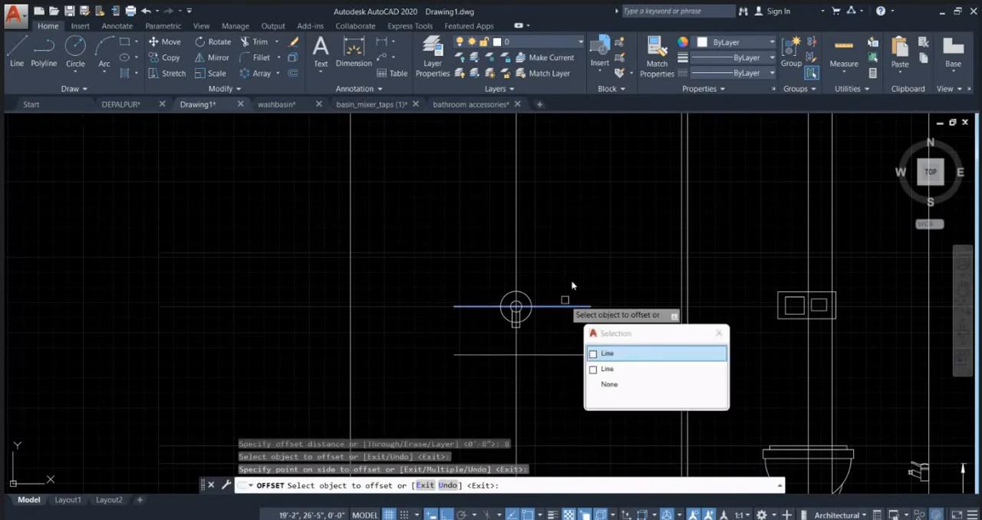
left_click(572, 286)
key("Escape")
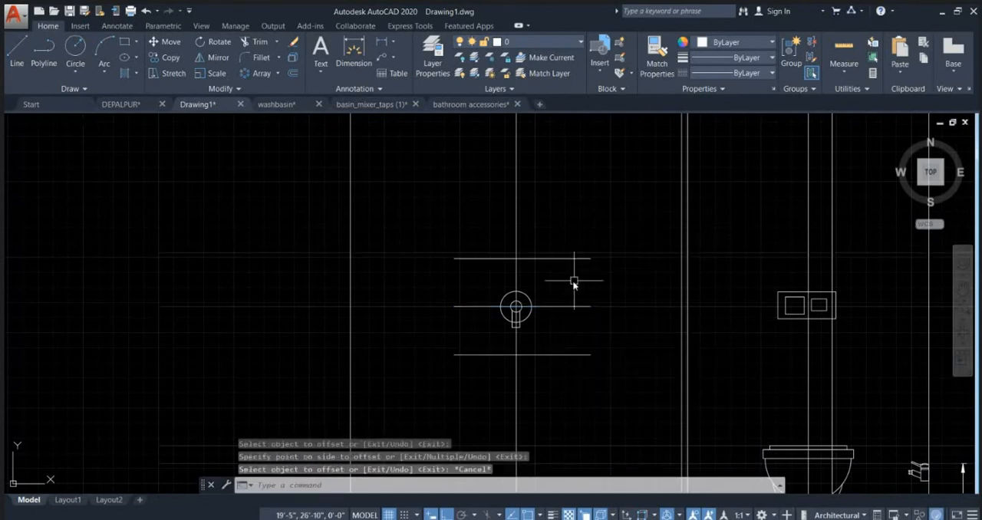
Step: Offset the shower's vertical construction line by 7.5" to both sides of the control circles
scroll(543, 274, "up", 3)
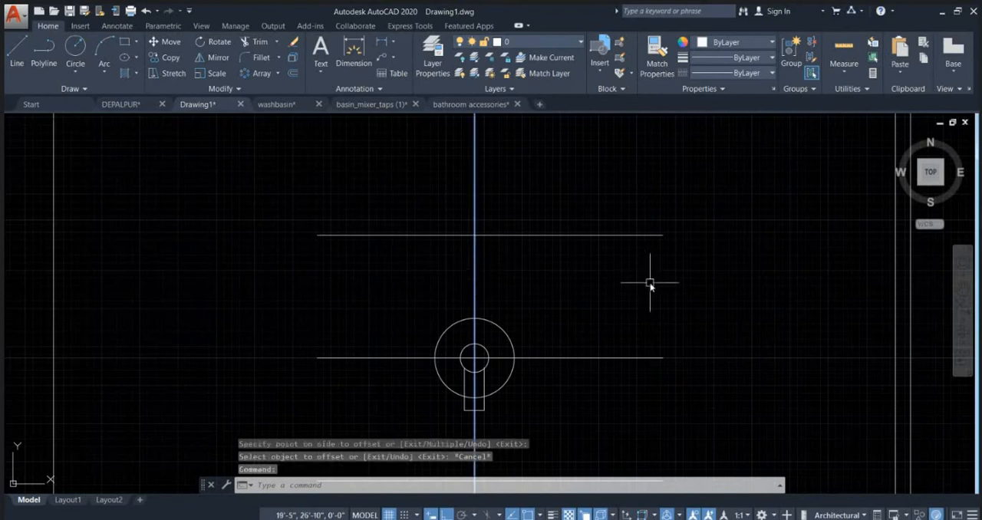
scroll(650, 284, "down", 2)
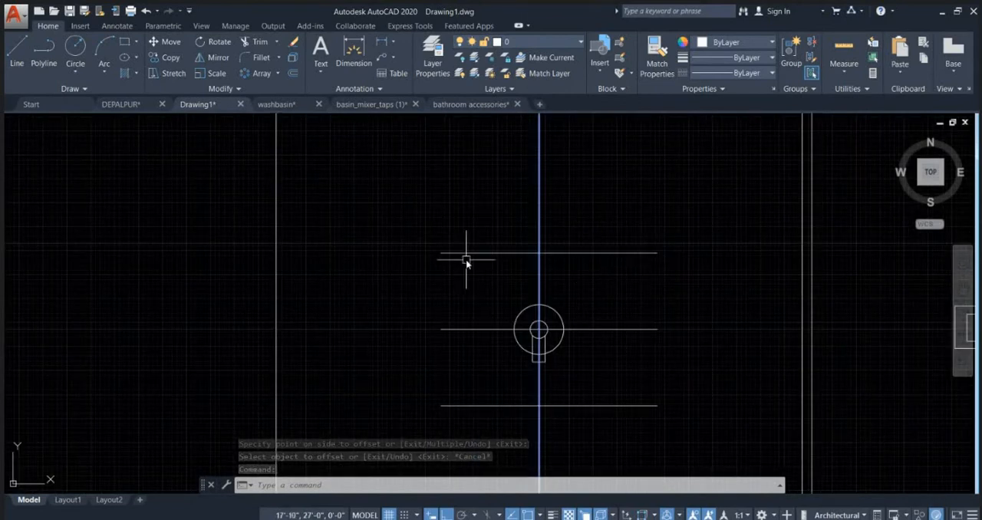
type("o")
key("Return")
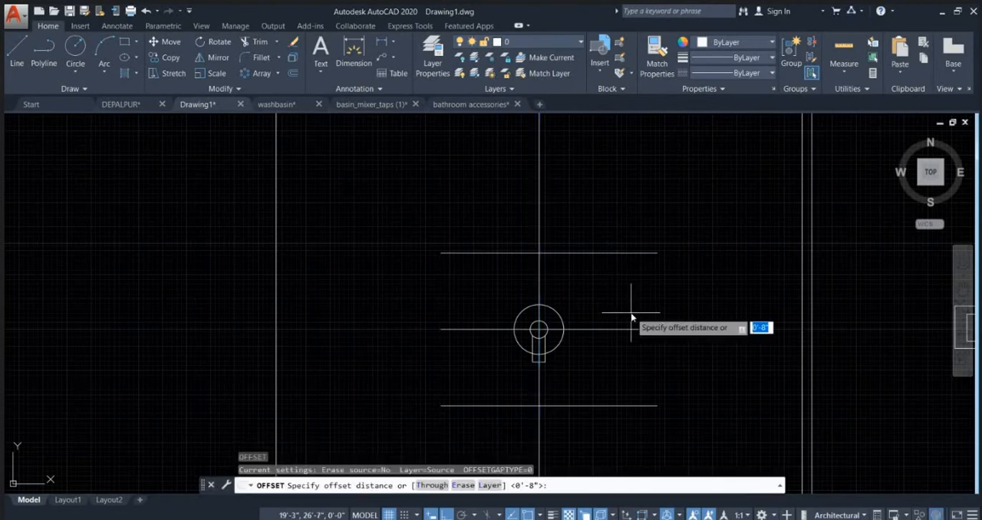
key("Return")
left_click(539, 316)
left_click(634, 314)
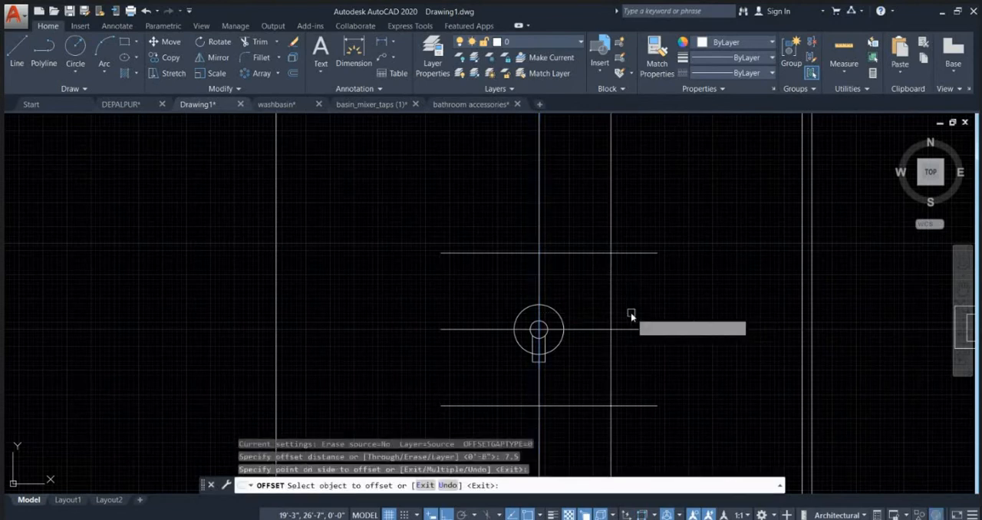
left_click(540, 281)
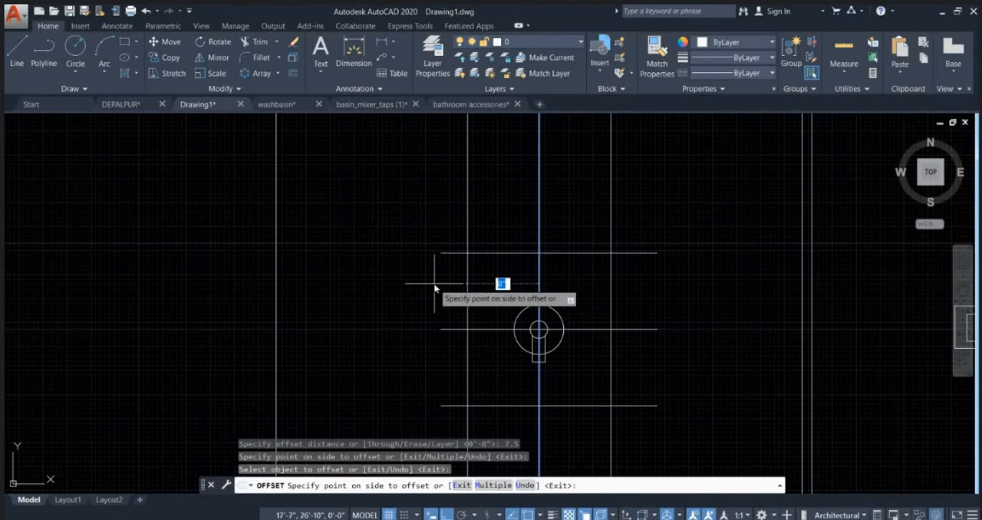
left_click(434, 288)
key("Escape")
key("Escape")
scroll(610, 247, "down", 2)
scroll(511, 257, "up", 4)
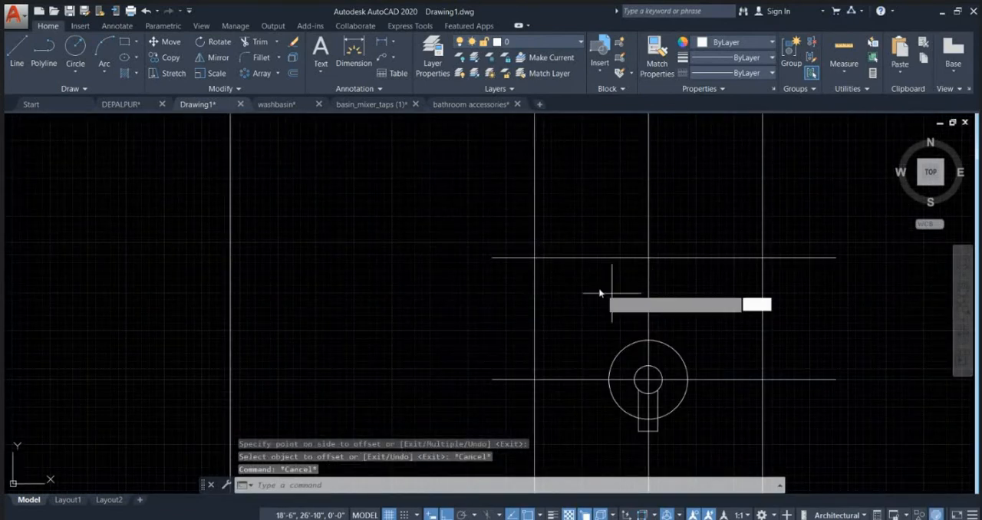
Step: Draw a circle of about 1" radius where the upper offset line crosses the shower control's left vertical offset line
type("c")
key("Return")
left_click(534, 259)
scroll(535, 261, "up", 3)
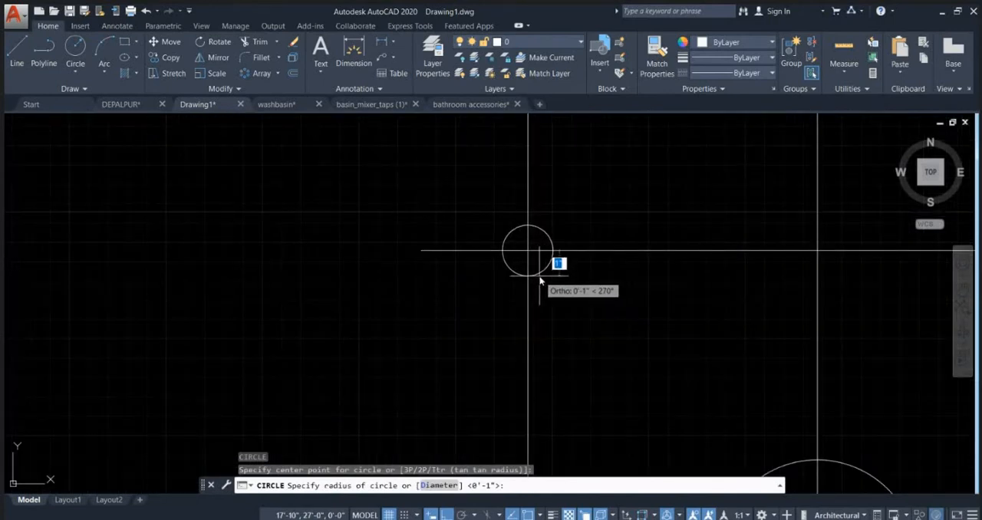
left_click(540, 282)
scroll(391, 236, "down", 4)
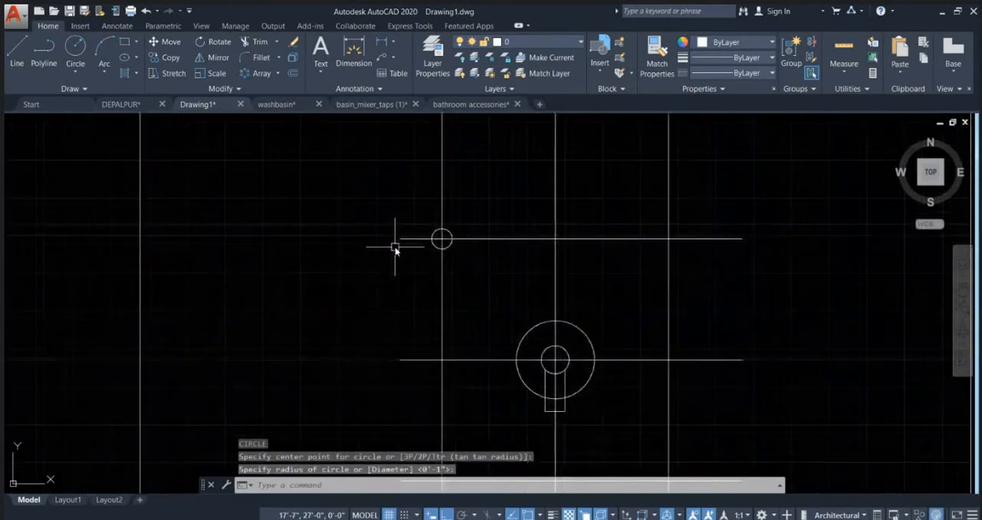
Step: Copy the small circle to the other three intersections of the offset lines around the shower control
scroll(455, 241, "up", 2)
left_click(445, 245)
type("c")
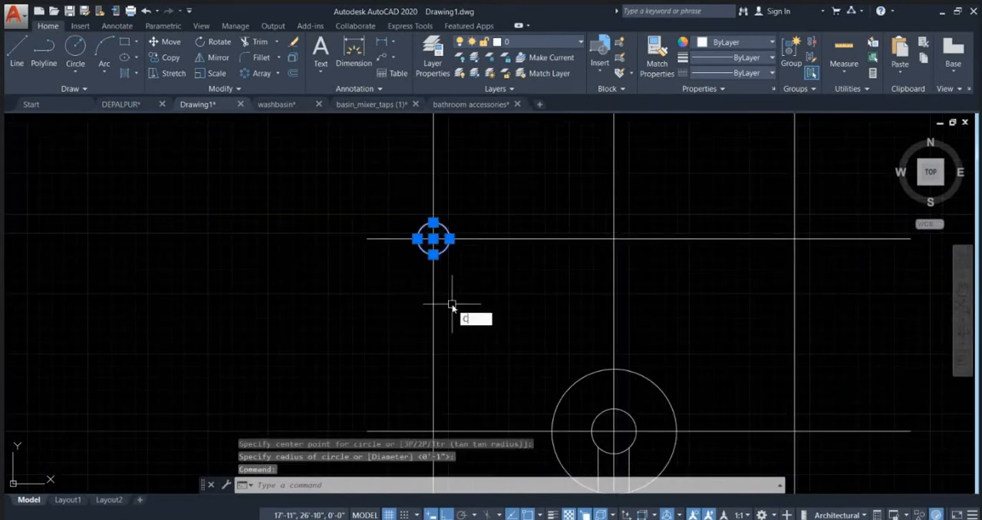
type("o")
key("space")
left_click(434, 239)
middle_click_drag(668, 224, 438, 253)
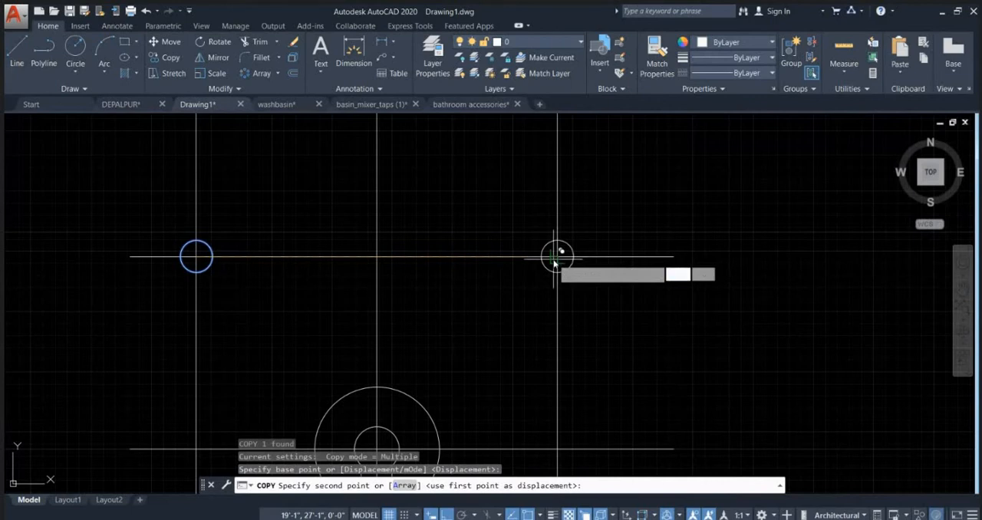
left_click(555, 257)
scroll(530, 213, "down", 4)
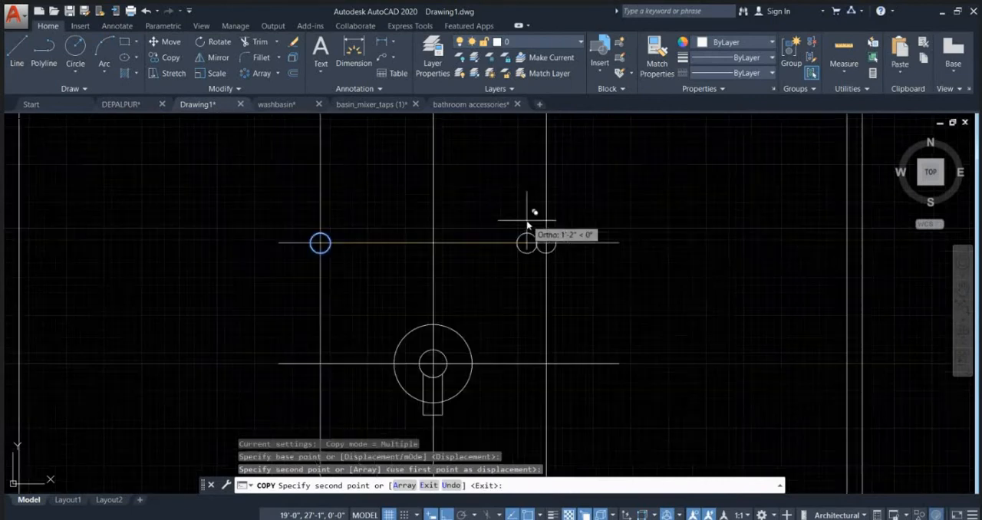
left_click(540, 395)
left_click(398, 395)
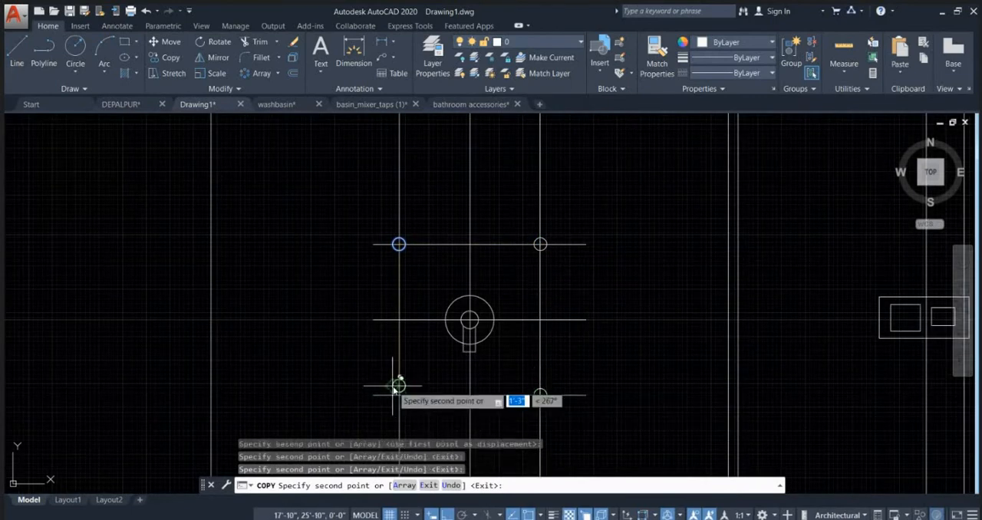
scroll(400, 328, "up", 4)
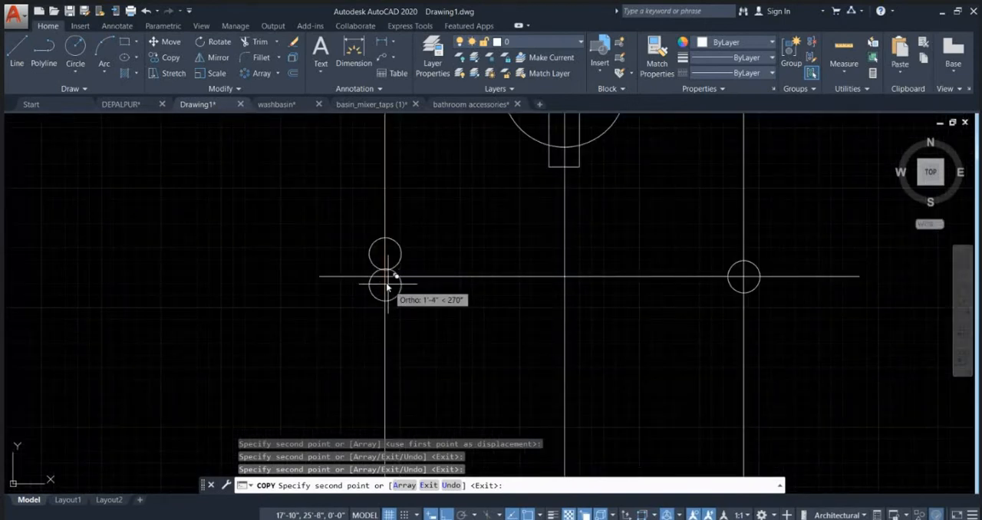
key("Escape")
Step: Erase the misplaced circle overlapping the lower-left circle
scroll(412, 247, "up", 2)
left_click(392, 254)
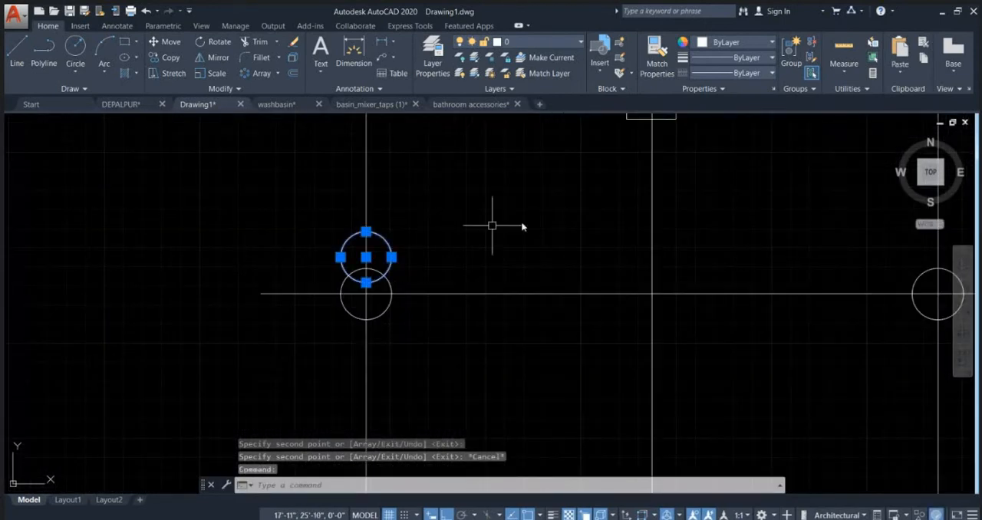
key("Delete")
scroll(482, 228, "down", 3)
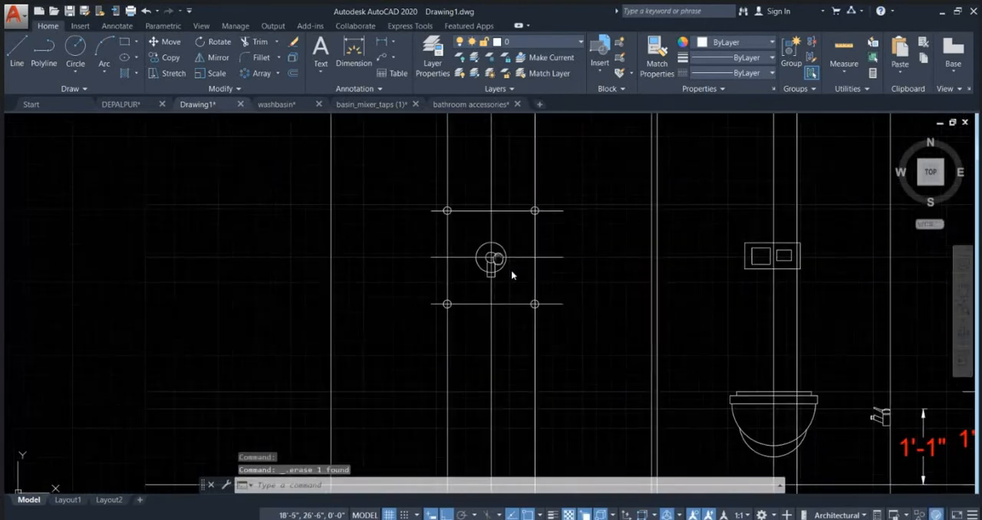
Step: Draw a slightly larger concentric circle of about 1" radius around the upper-left circle
scroll(466, 241, "up", 4)
key("Return")
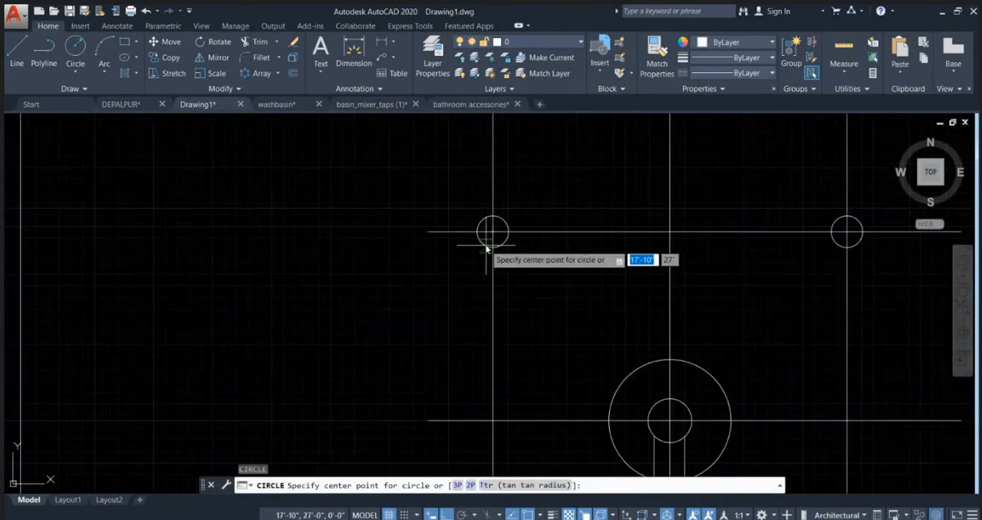
left_click(493, 241)
scroll(502, 247, "up", 4)
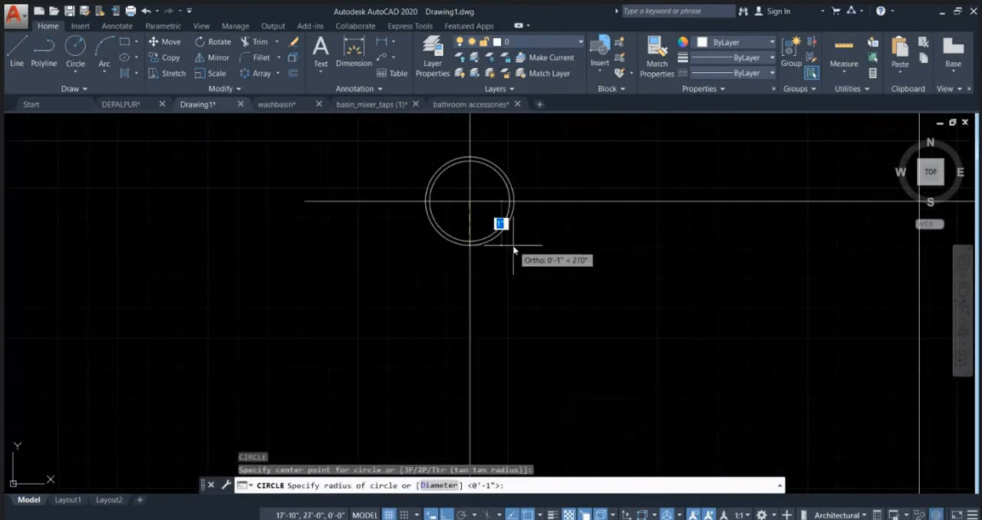
left_click(500, 224)
Step: Copy the larger outer circle from its center onto the other three small circles around the shower control
left_click(497, 242)
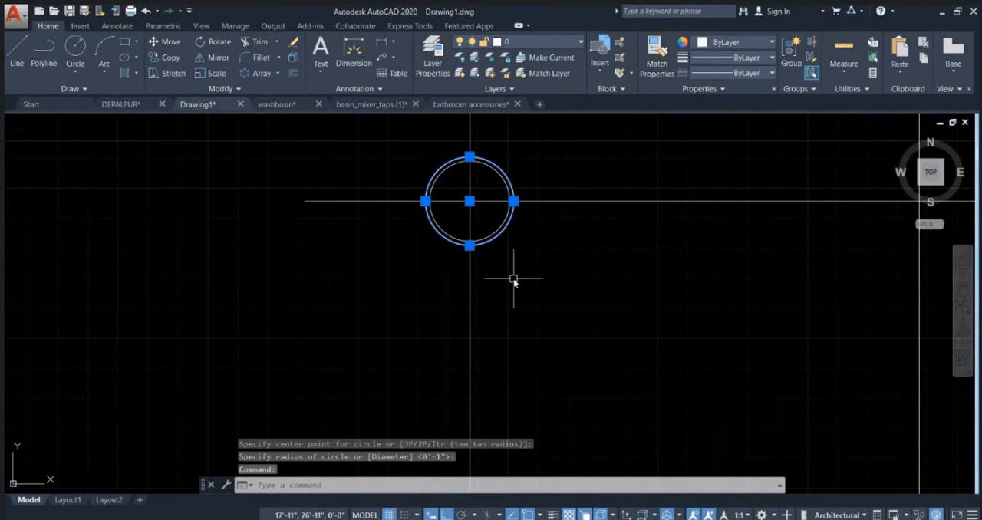
type("C")
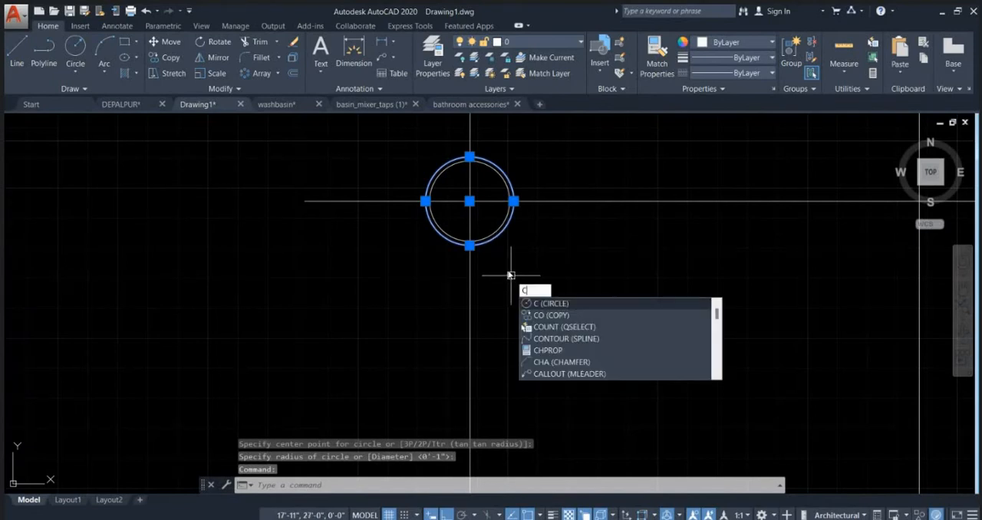
type("O")
key("Return")
left_click(469, 201)
scroll(396, 258, "down", 3)
scroll(388, 257, "down", 1)
scroll(622, 234, "up", 2)
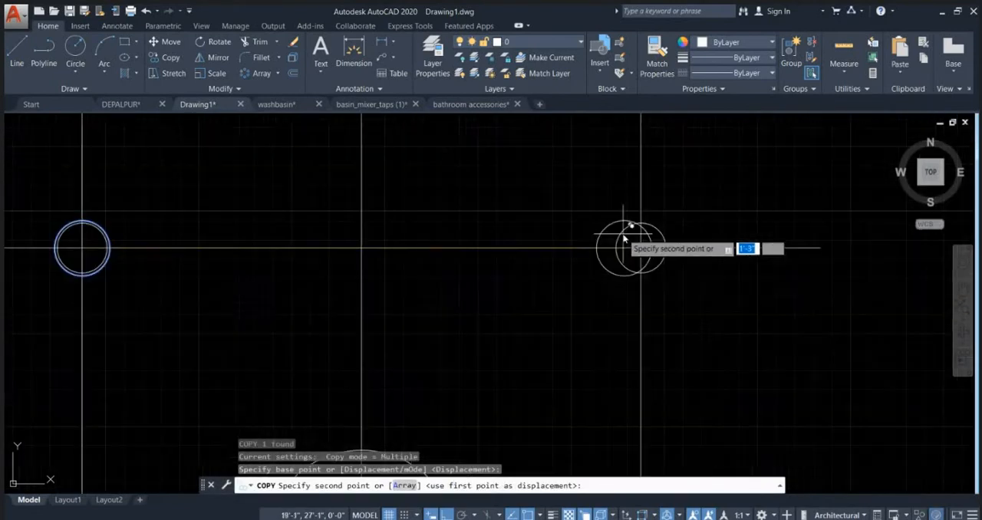
left_click(641, 243)
scroll(620, 166, "down", 2)
scroll(625, 188, "down", 1)
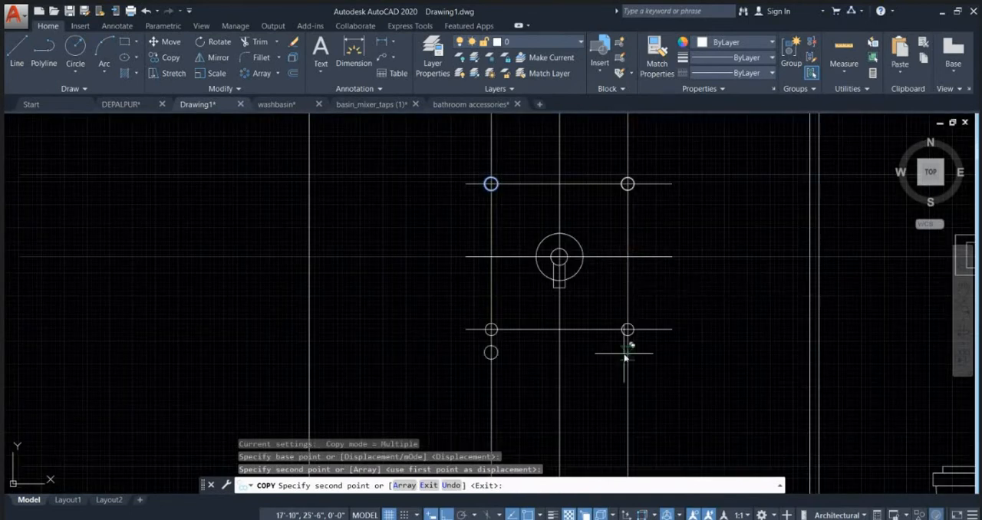
scroll(629, 264, "up", 4)
left_click(631, 261)
scroll(633, 259, "down", 2)
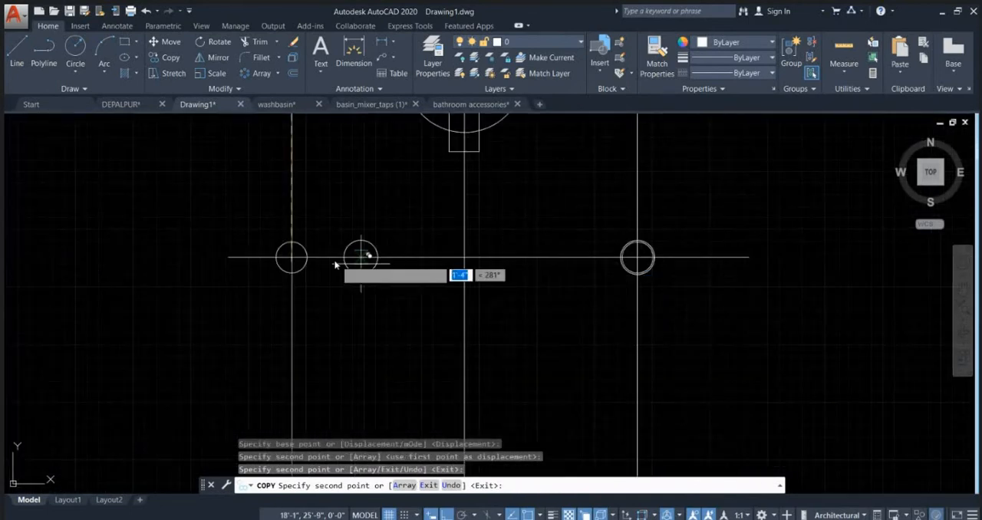
scroll(307, 260, "up", 2)
key("Escape")
scroll(521, 274, "down", 1)
scroll(574, 268, "down", 5)
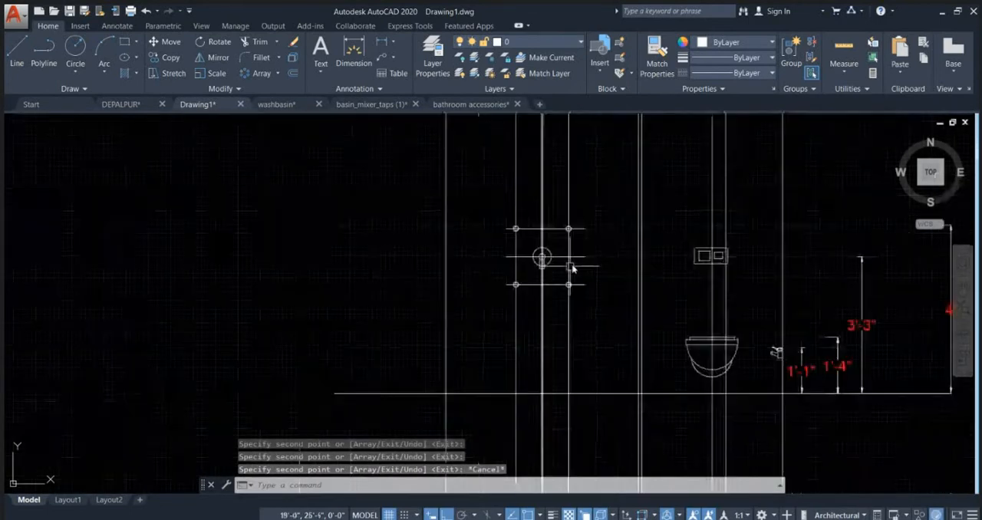
scroll(596, 254, "up", 3)
scroll(576, 267, "down", 1)
scroll(495, 252, "up", 1)
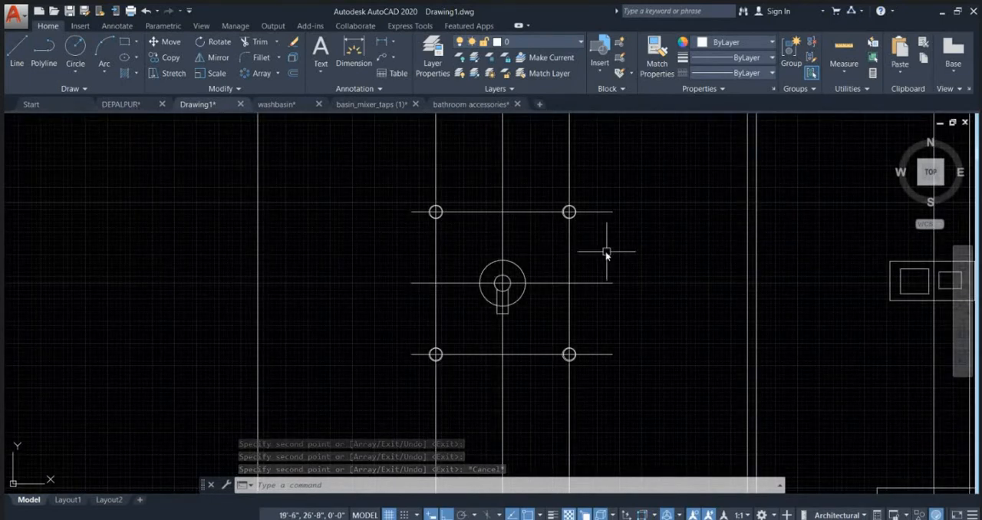
left_click(570, 249)
key("Escape")
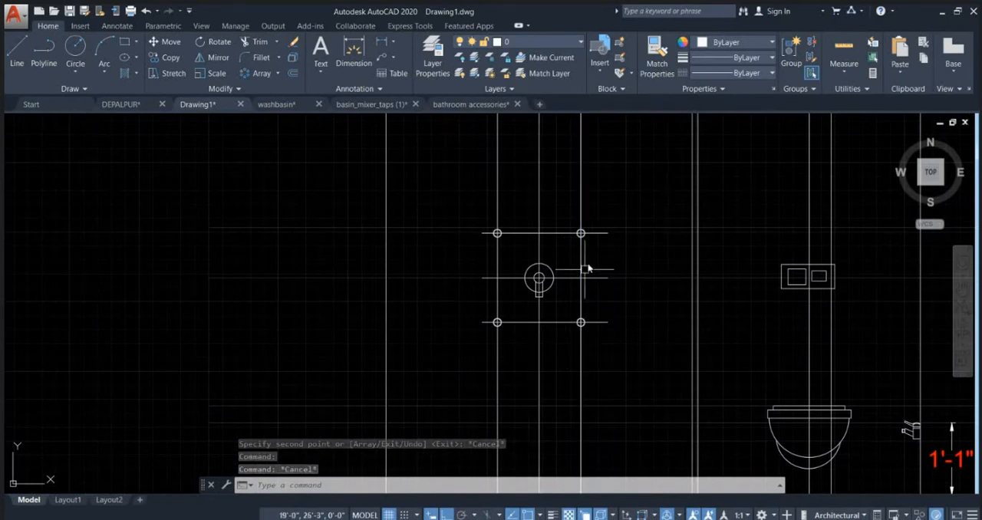
key("Escape")
Step: Erase the upper and lower short horizontal lines and the three vertical construction lines around the shower control
scroll(597, 250, "up", 2)
left_click(598, 224)
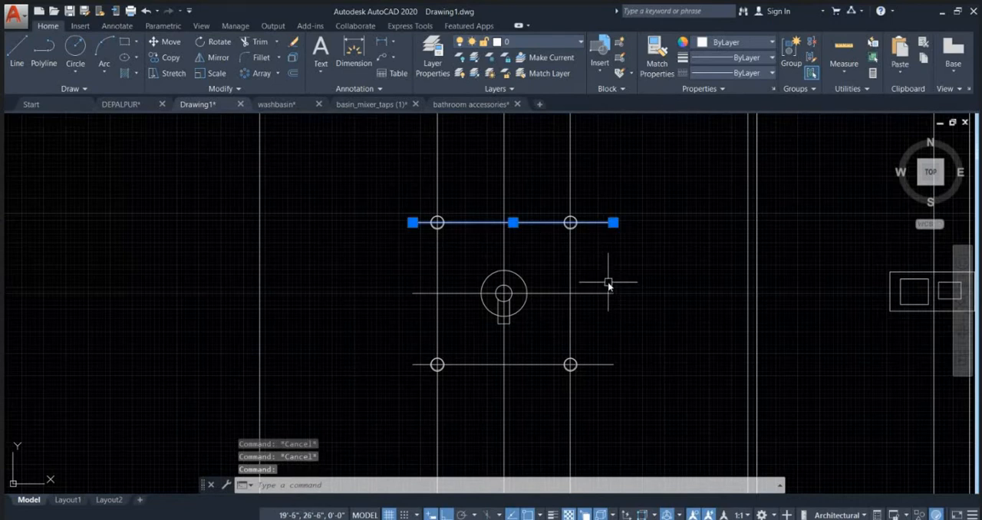
key("Delete")
left_click(609, 362)
key("Delete")
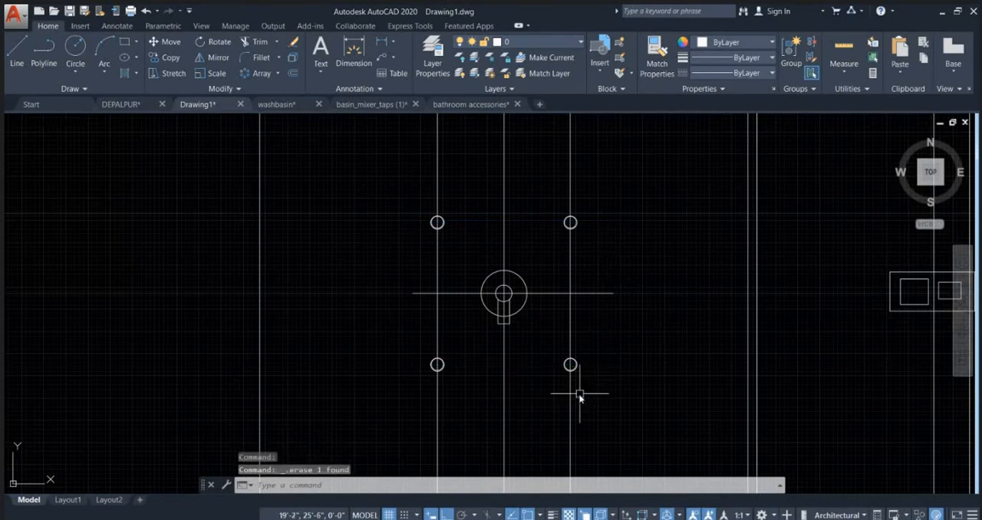
left_click(577, 395)
left_click(414, 407)
key("Delete")
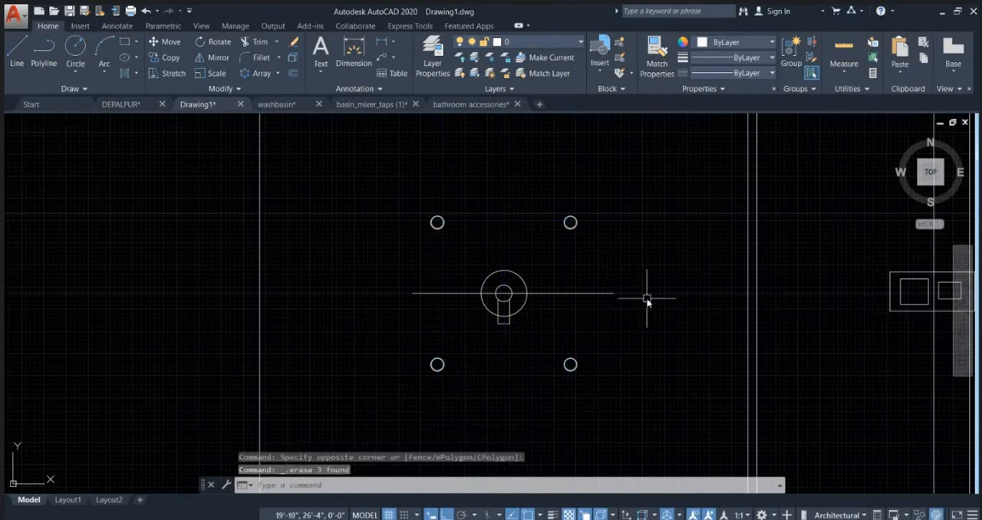
Step: Erase the short horizontal line drawn through the center of the shower control circles
left_click(601, 300)
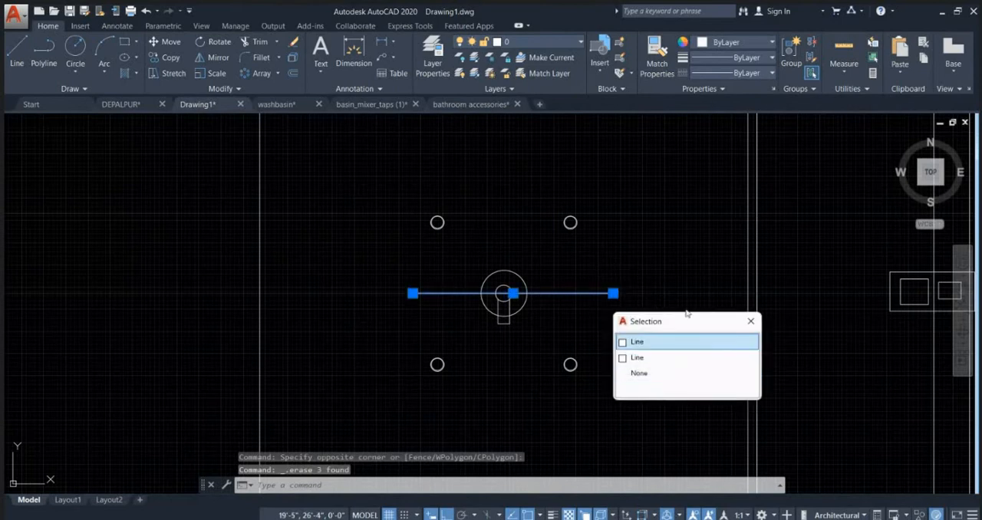
left_click(637, 342)
key("Delete")
scroll(614, 330, "down", 4)
key("Escape")
key("Escape")
key("Escape")
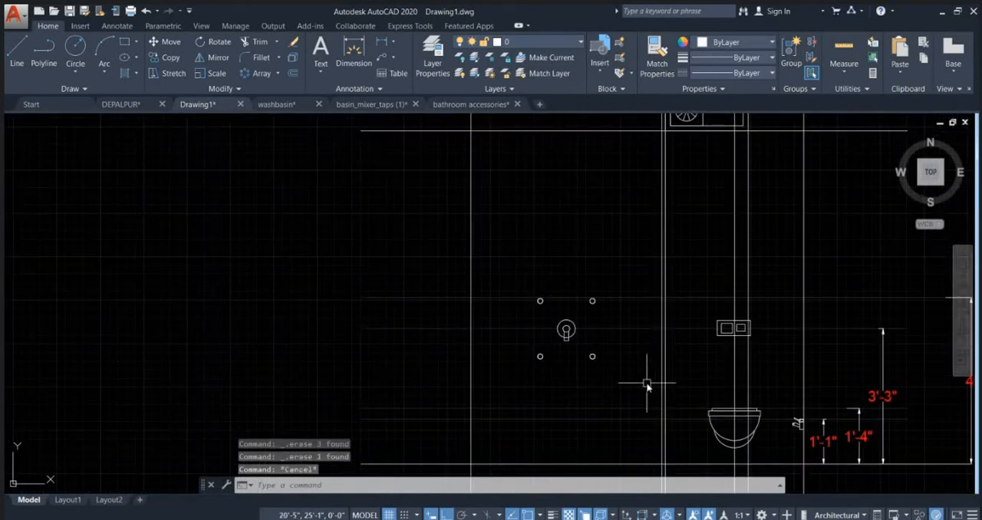
Step: Draw a vertical line from the center of the lower-right small circle down to the floor line
scroll(641, 379, "up", 2)
mouse_move(622, 380)
middle_mouse_down()
mouse_move(582, 344)
mouse_move(572, 310)
middle_mouse_up()
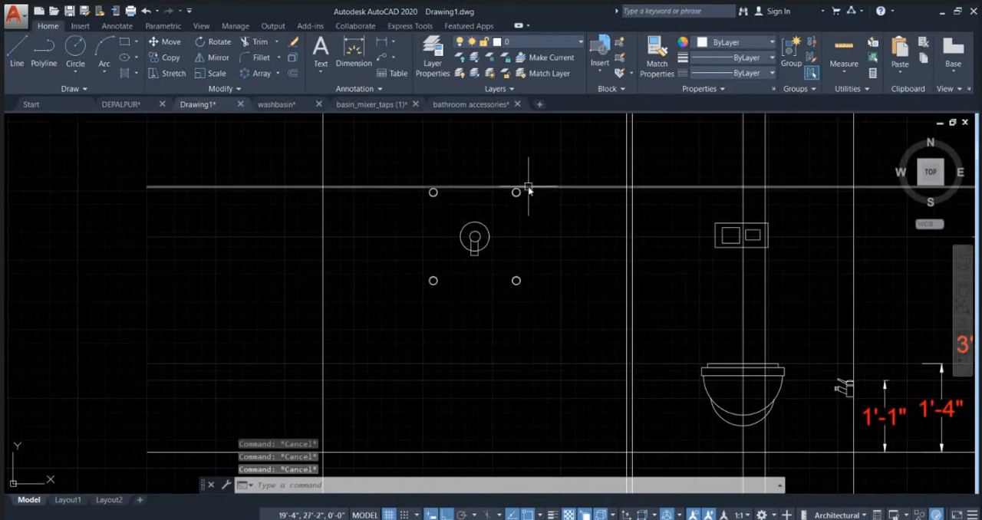
scroll(517, 192, "up", 2)
scroll(459, 285, "up", 2)
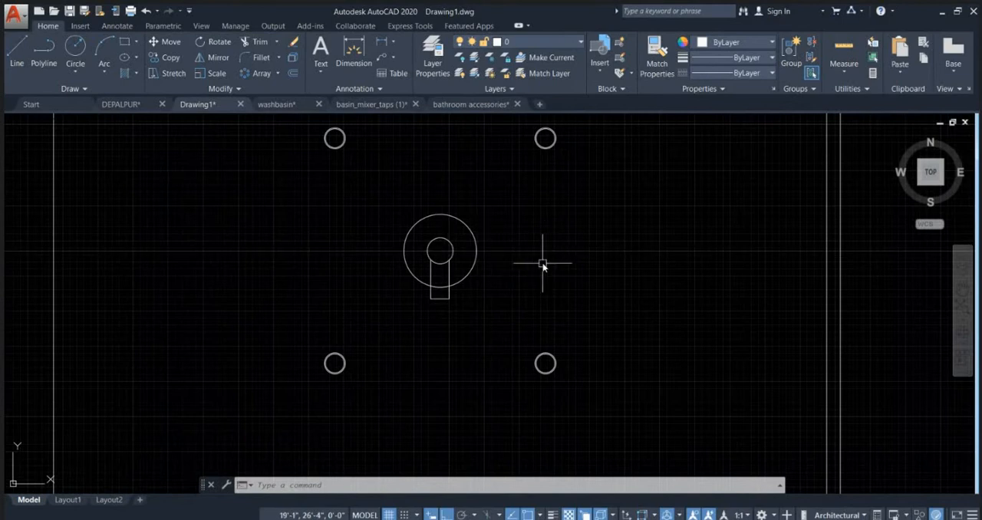
key("l")
key("Return")
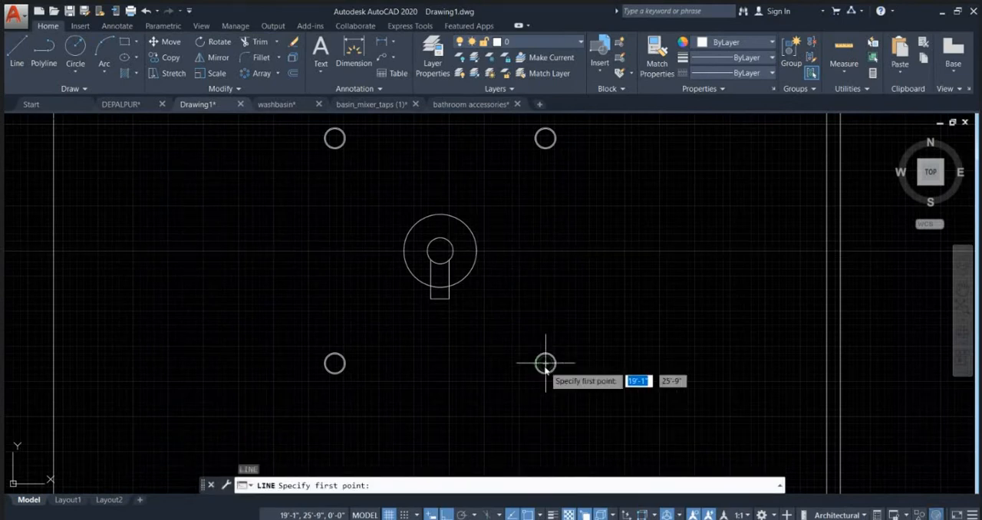
left_click(546, 363)
scroll(546, 368, "down", 3)
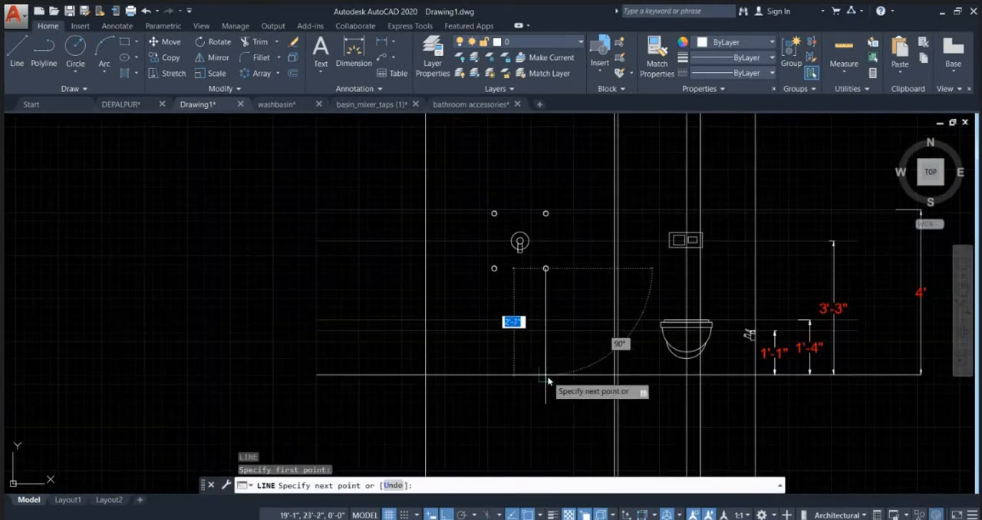
left_click(546, 375)
key("Escape")
Step: Stretch the upper end of the new vertical line straight up, past the upper-right small circle
left_click(544, 278)
left_click(547, 273)
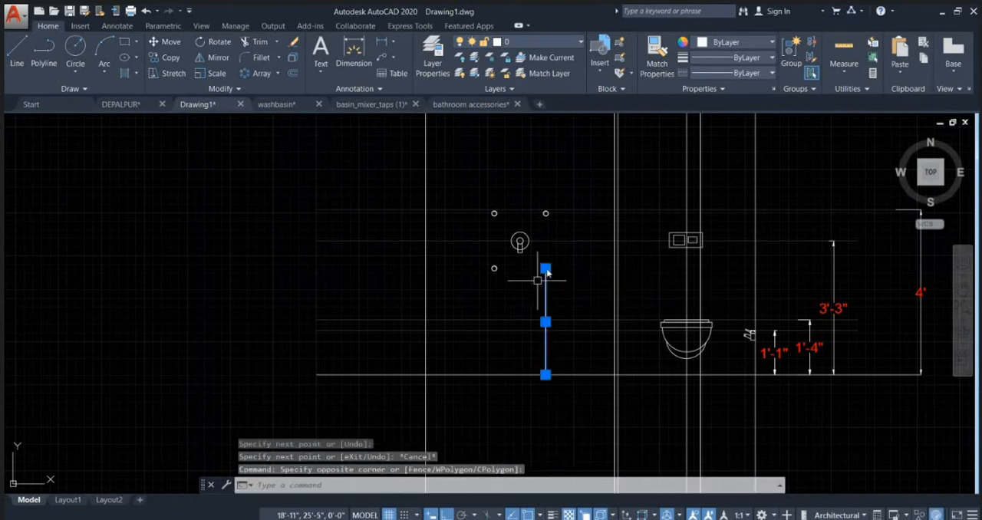
middle_click_drag(547, 273, 536, 338)
left_click(535, 340)
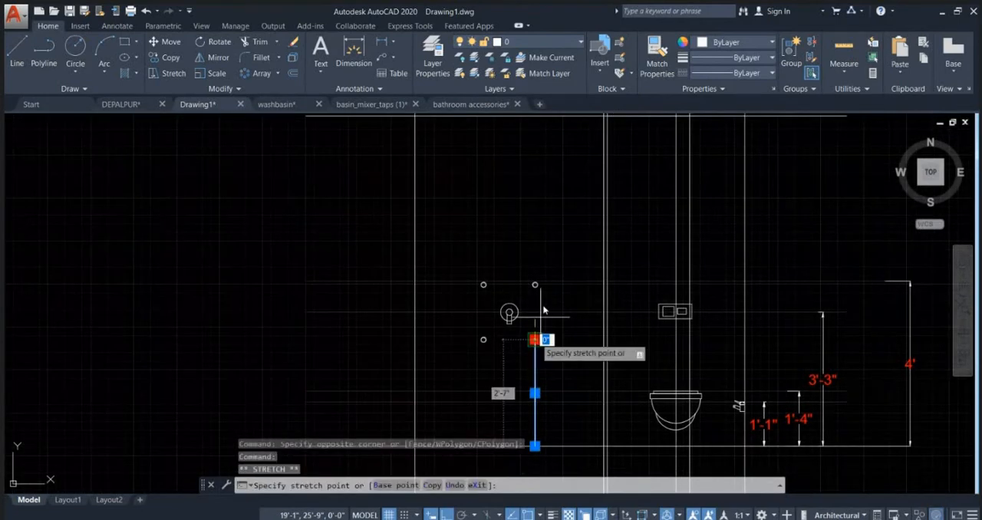
middle_click_drag(542, 222, 539, 269)
left_click(538, 266)
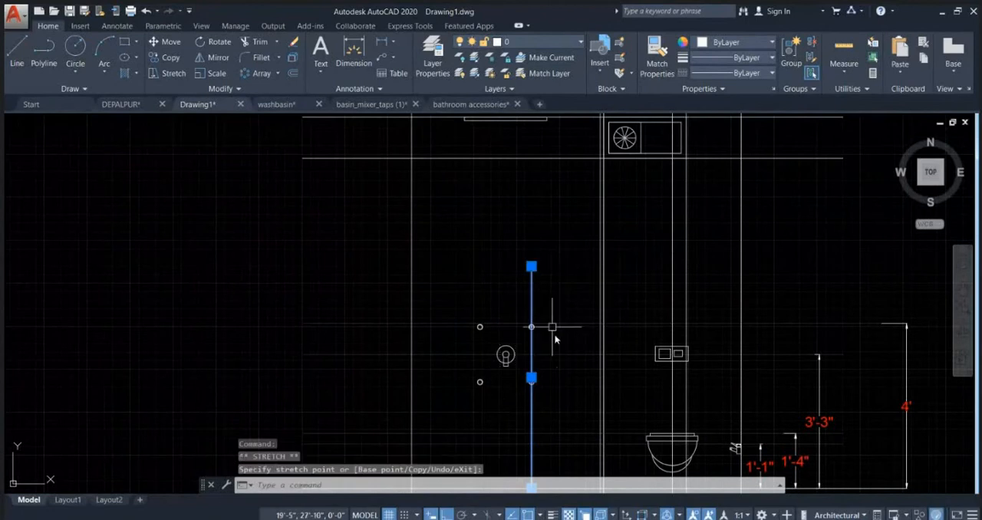
Step: Copy the vertical line from the upper-right circle's center to the upper-left circle's center, 1'-3" to the left
type("co")
key("Return")
scroll(534, 340, "up", 5)
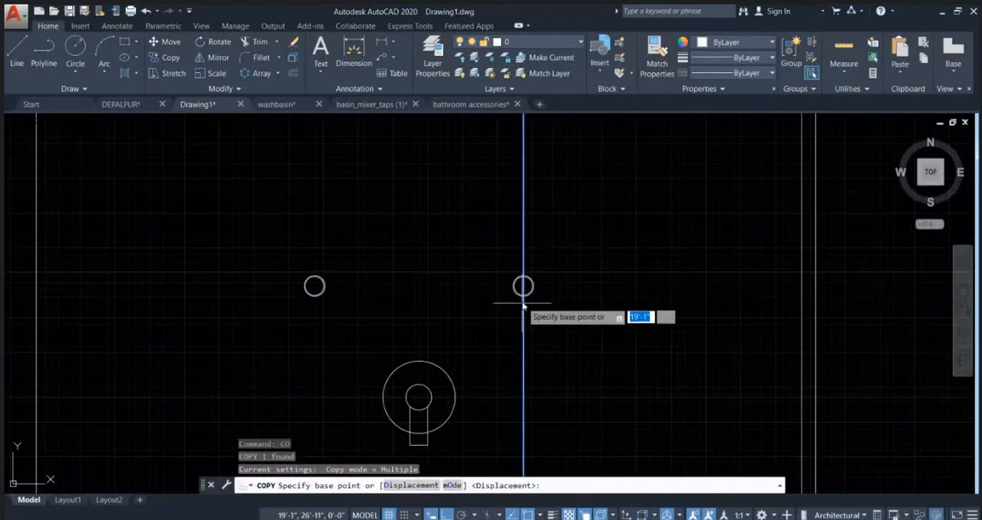
left_click(523, 287)
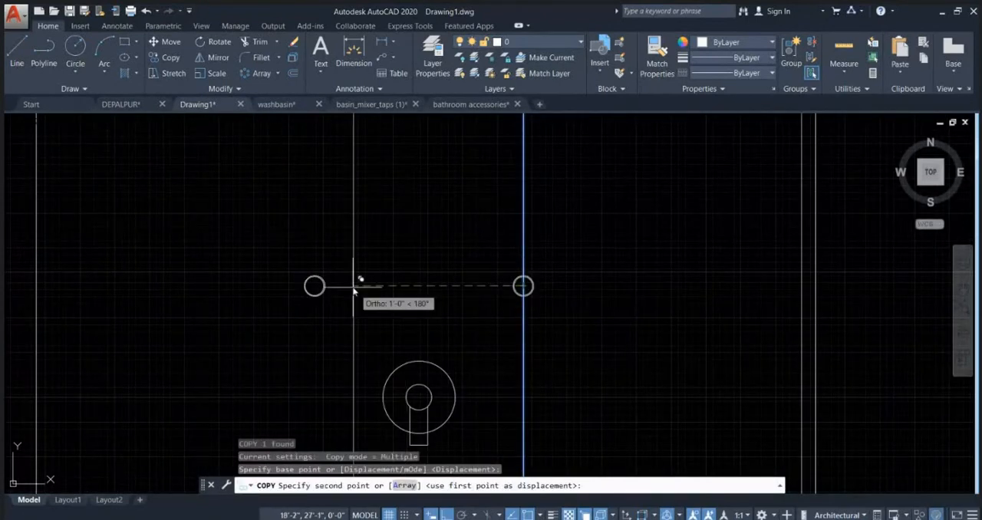
left_click(315, 286)
key("Escape")
scroll(419, 236, "down", 2)
key("Escape")
key("Escape")
scroll(419, 236, "down", 4)
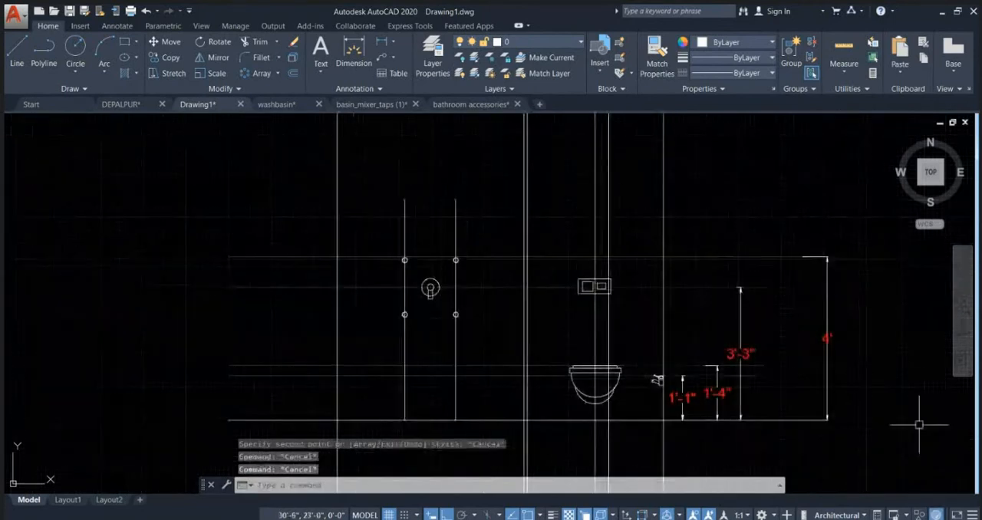
Step: Match the properties of the faint horizontal reference line at 3'-3" onto both vertical lines through the small circles
mouse_move(397, 247)
middle_mouse_down()
mouse_move(454, 225)
mouse_move(443, 220)
middle_mouse_up()
type("M")
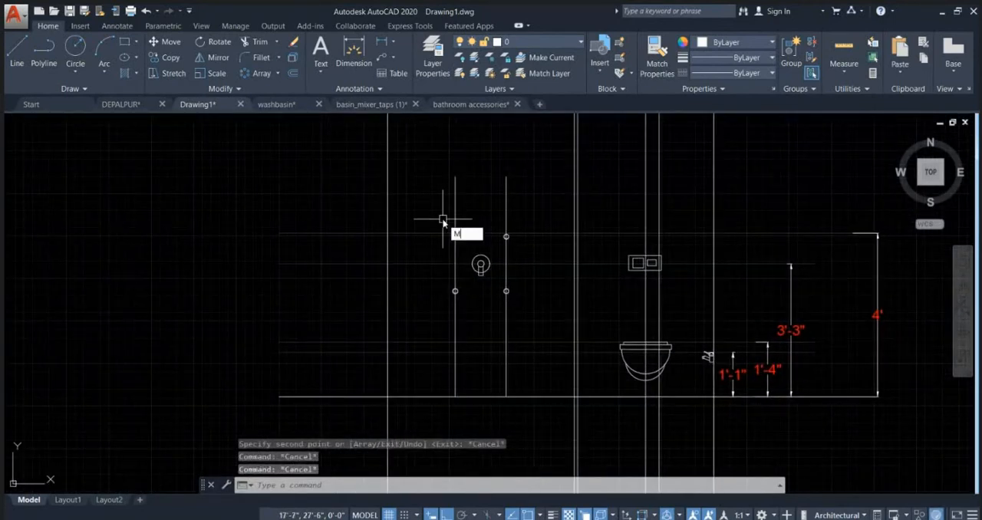
type("A")
key("Return")
scroll(529, 257, "up", 2)
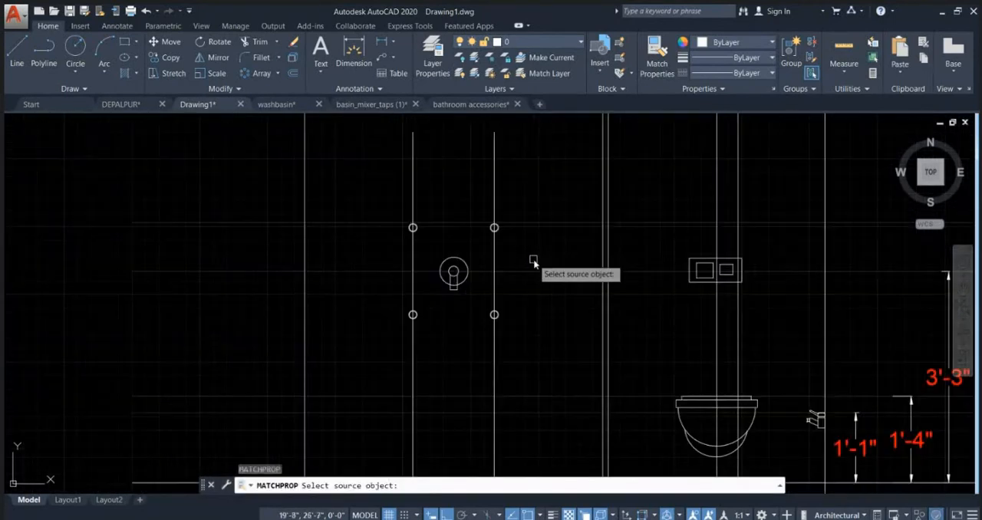
left_click(542, 272)
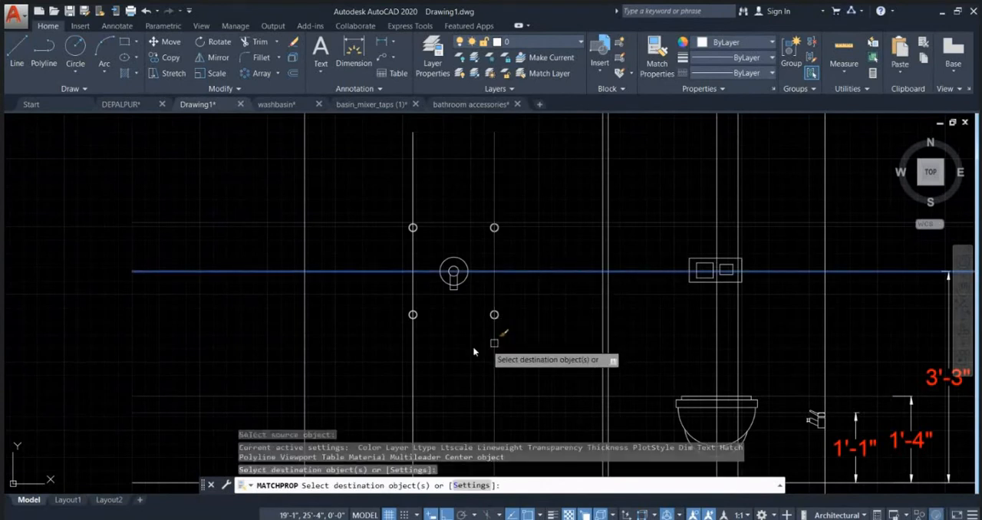
scroll(473, 267, "down", 4)
key("Escape")
key("Escape")
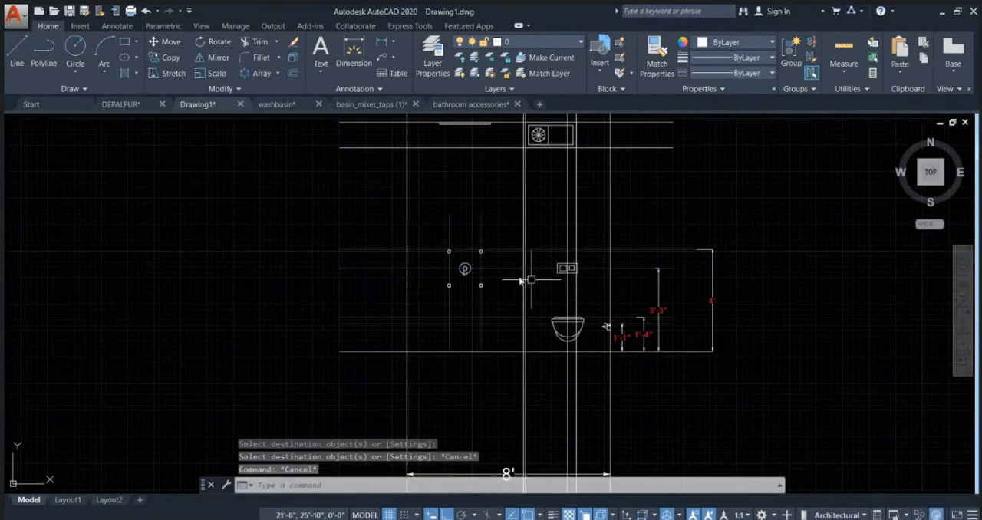
scroll(506, 275, "up", 2)
scroll(461, 307, "up", 2)
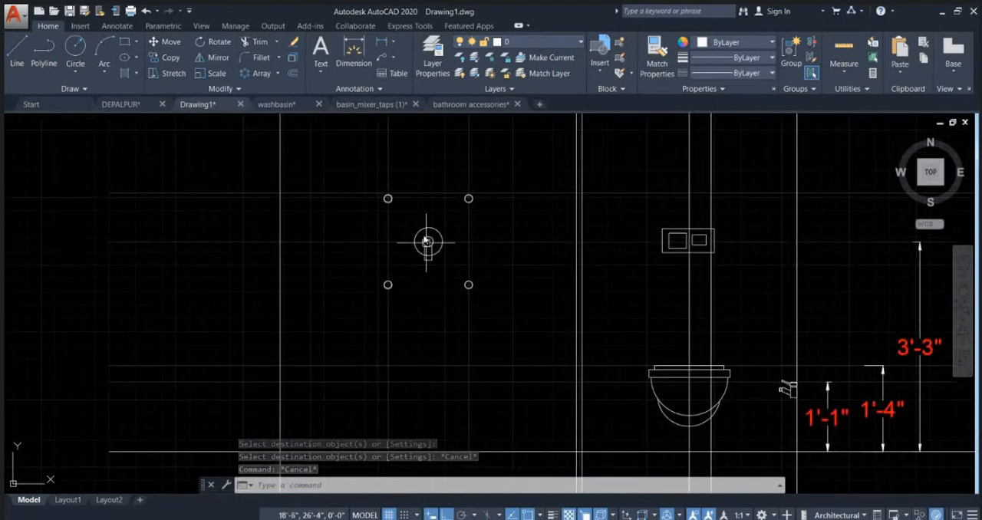
middle_click_drag(417, 268, 402, 207)
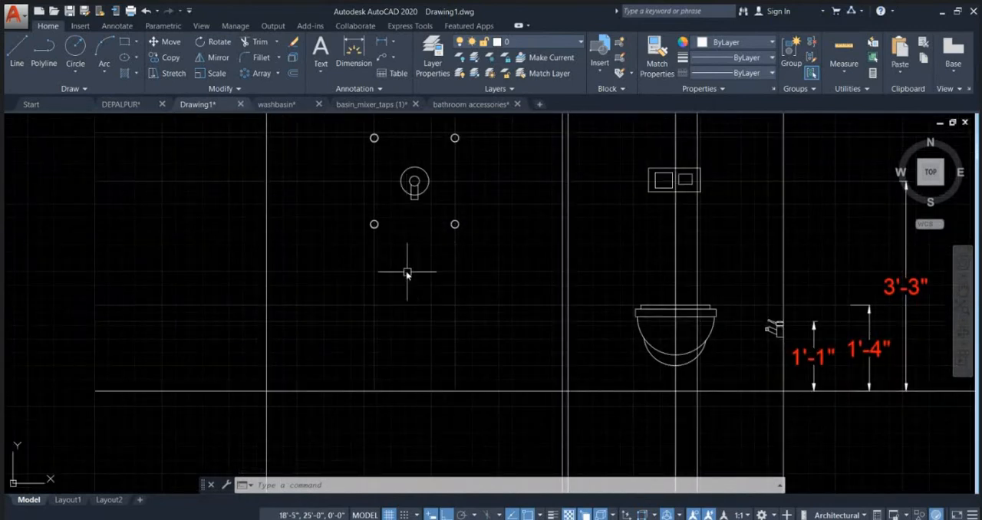
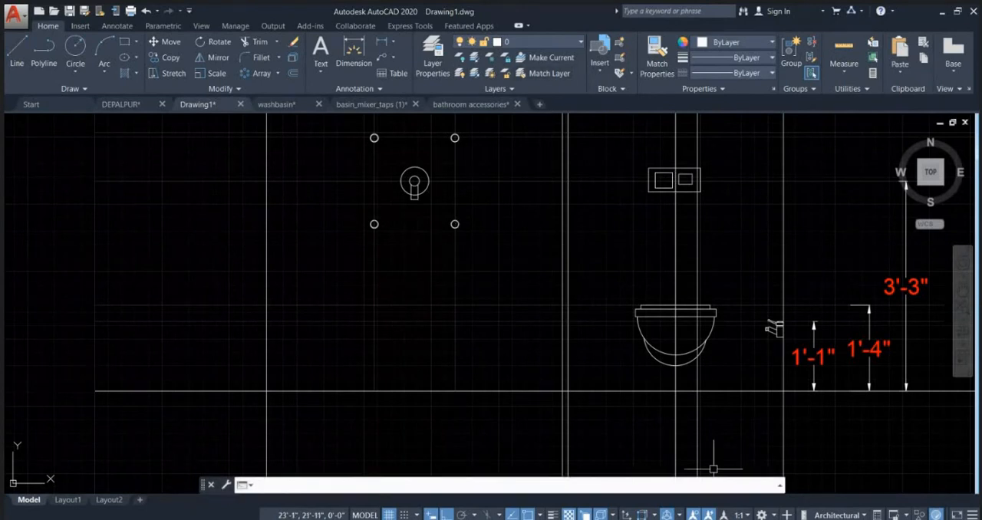
Step: Switch to the web browser, search Google for SPOUT images as reference, and return to the drawing
left_click(579, 477)
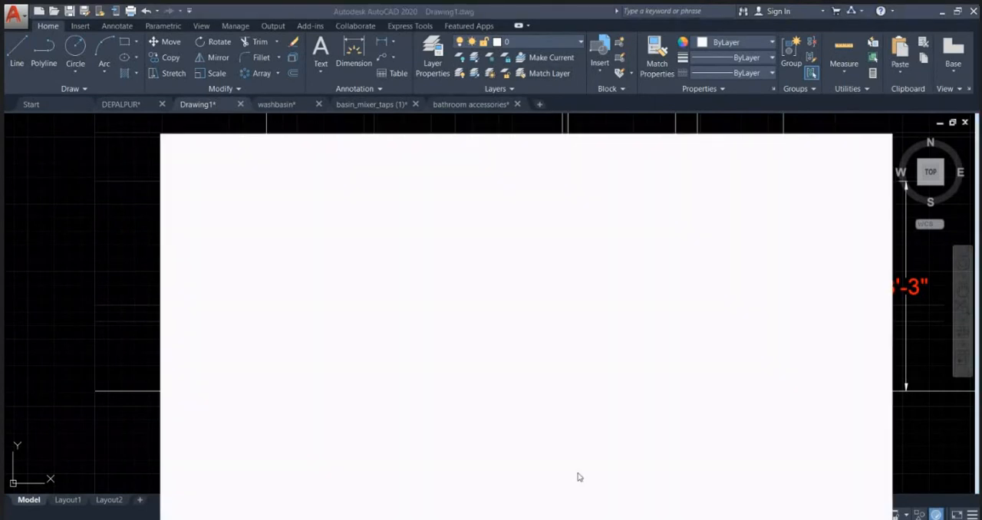
left_click(825, 14)
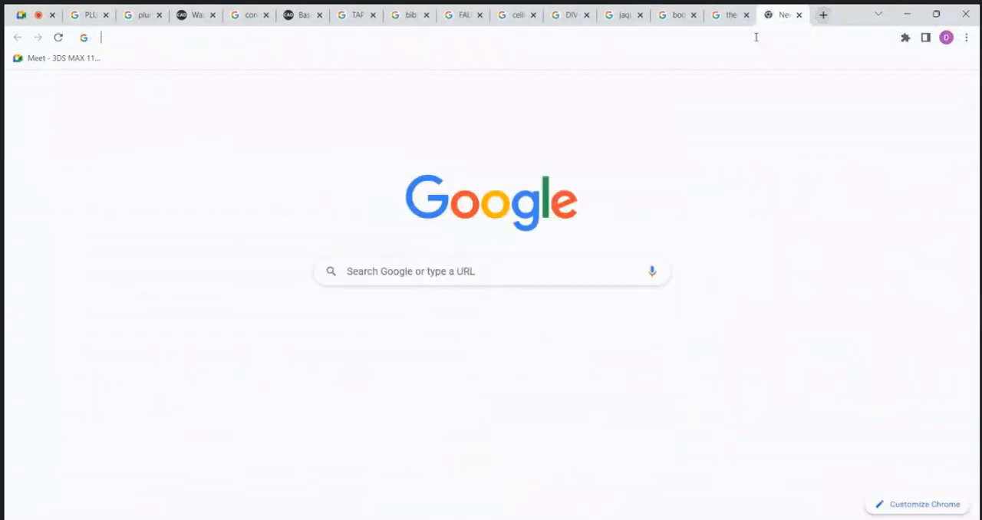
type("SPOUT")
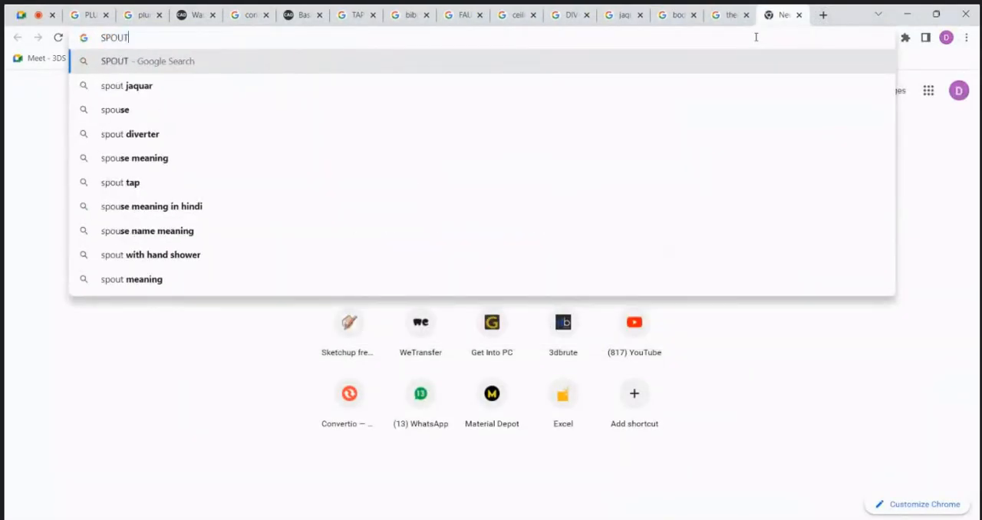
key("Return")
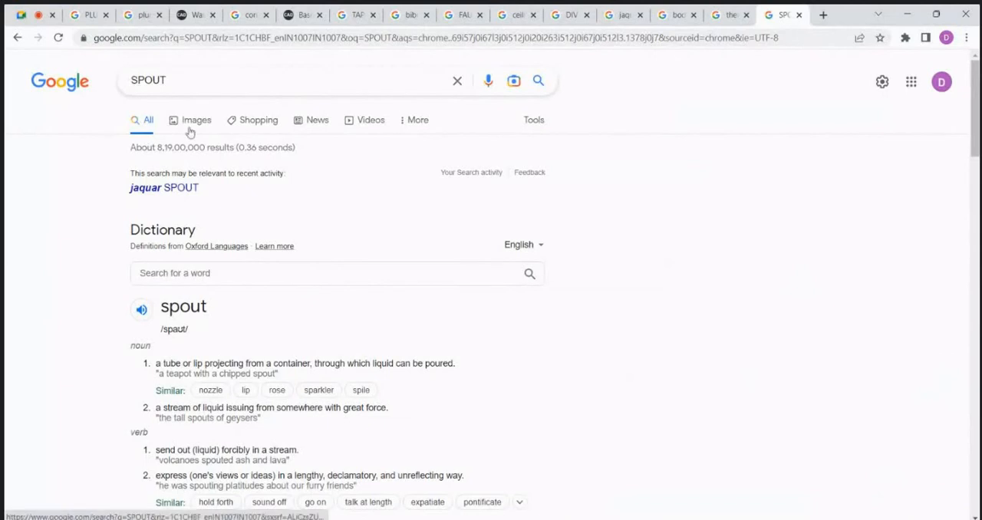
left_click(189, 131)
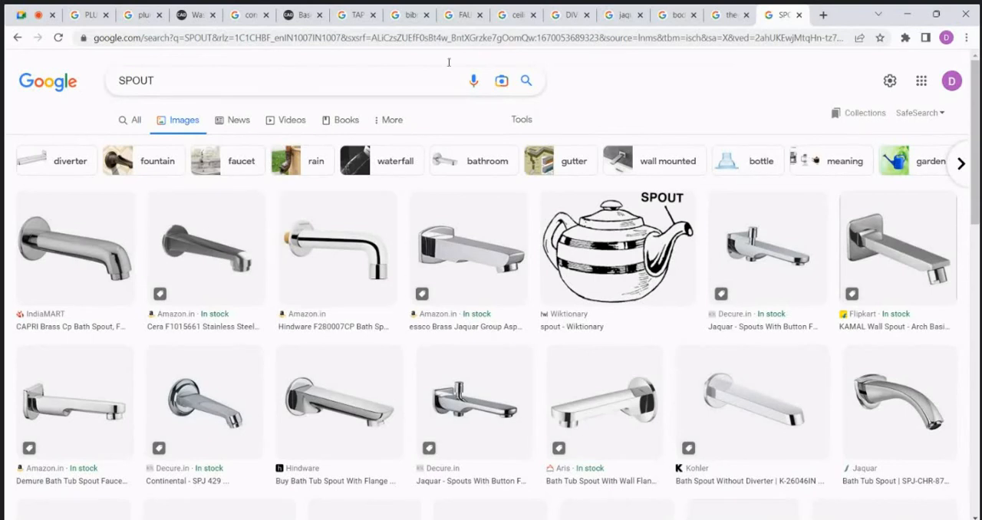
left_click(906, 11)
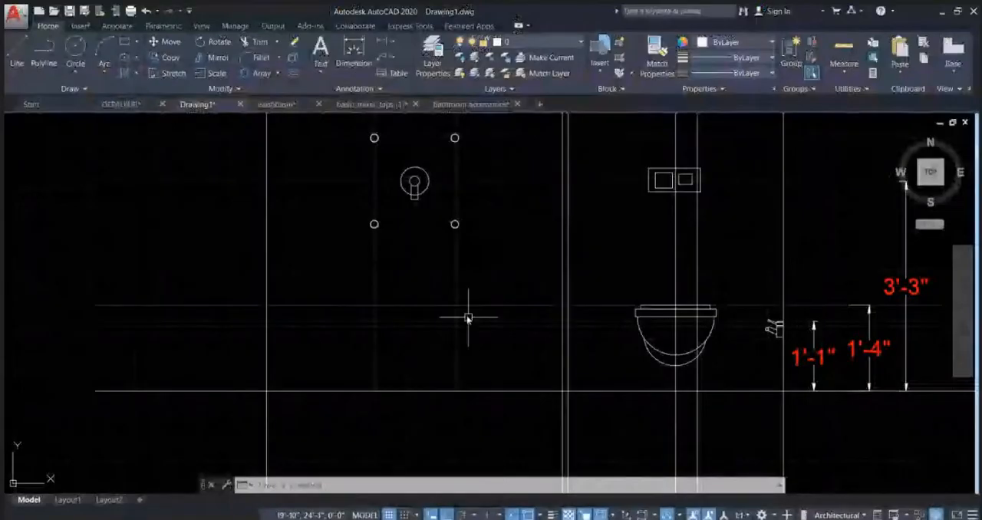
Step: Offset the floor line of the bathroom elevation upward by 27 inches
scroll(442, 304, "down", 6)
scroll(439, 337, "up", 2)
left_click(424, 338)
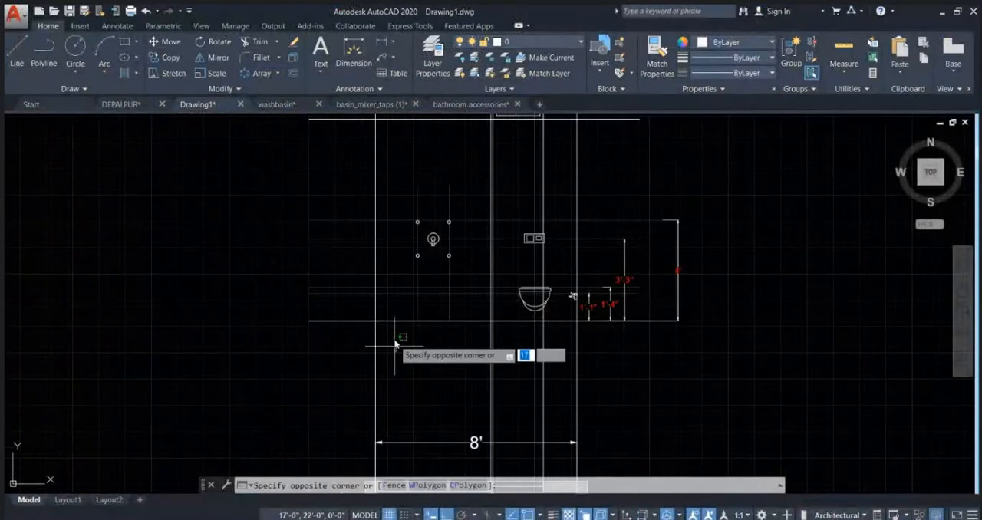
key("Escape")
left_click(397, 321)
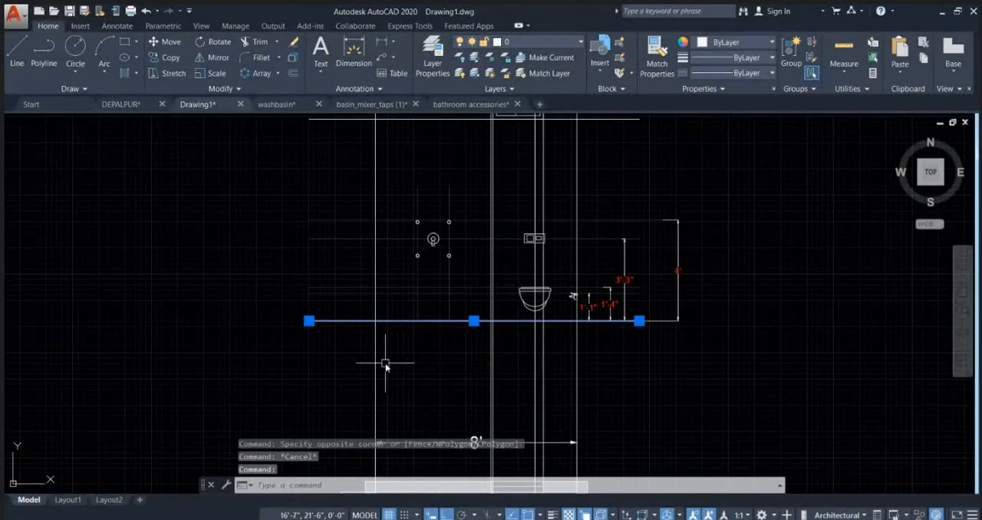
type("o")
key("Return")
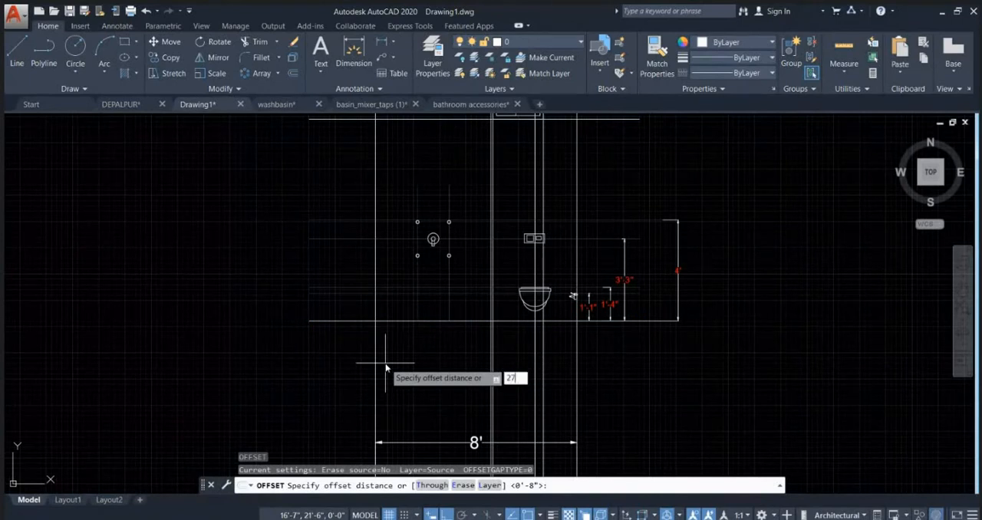
key("Return")
left_click(385, 321)
scroll(480, 268, "up", 2)
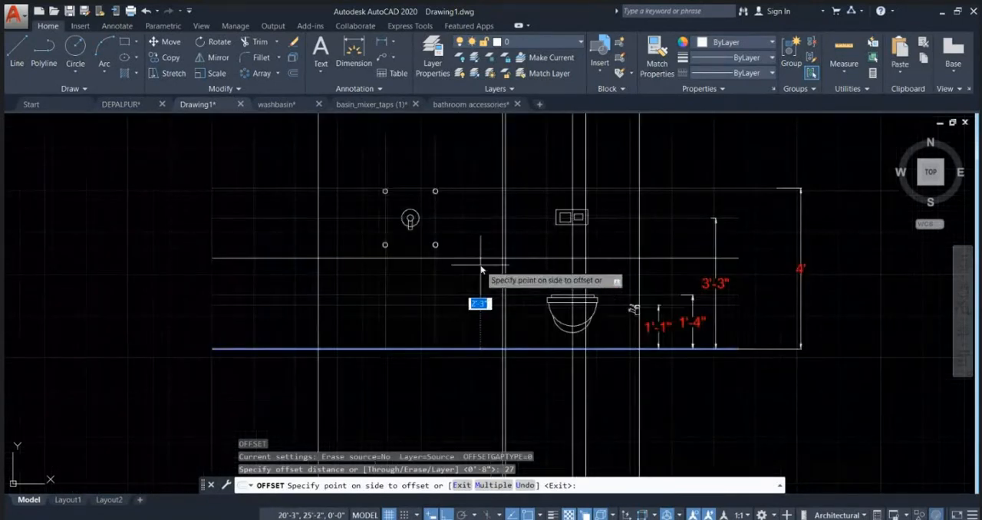
left_click(480, 267)
key("Escape")
Step: Move the offset horizontal line below the four body-jet circles down by 1 inch
scroll(389, 250, "up", 2)
scroll(452, 284, "up", 2)
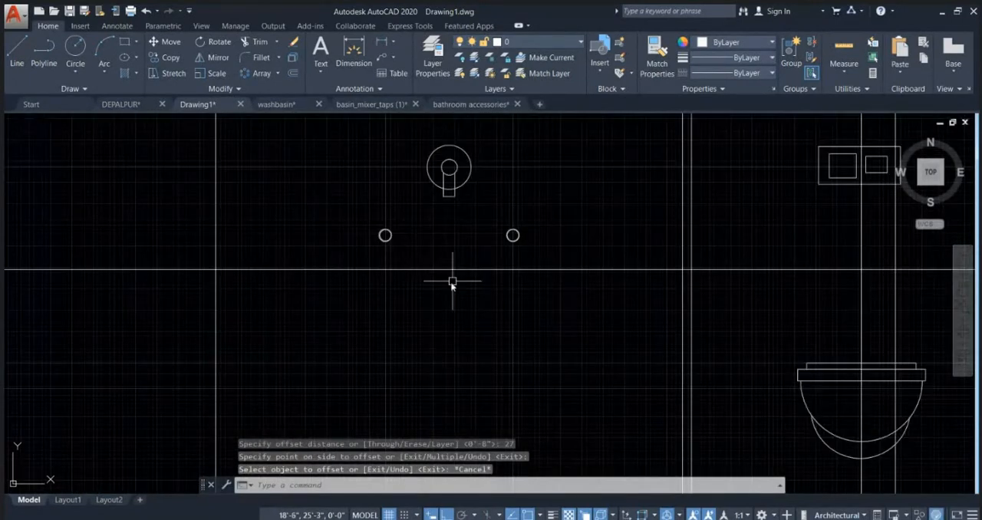
mouse_move(452, 275)
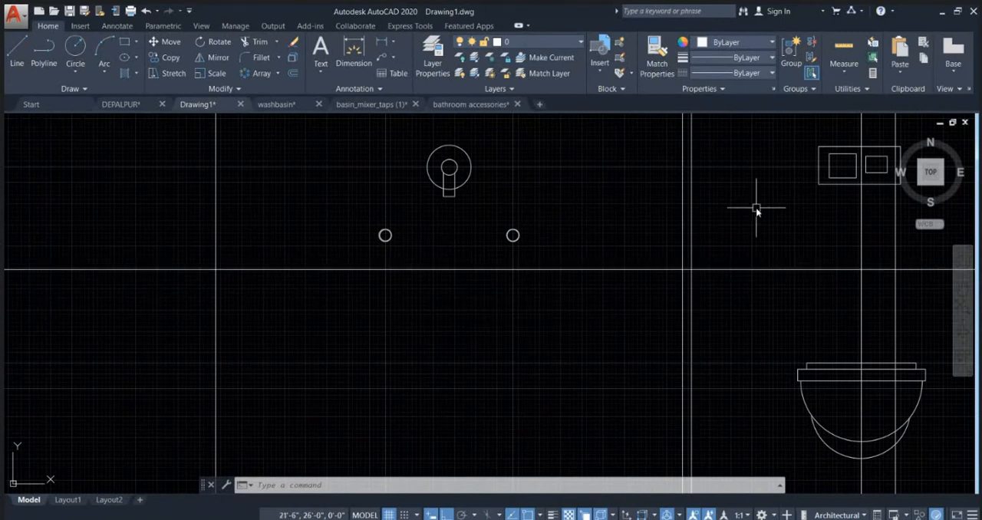
key("Escape")
key("Escape")
left_click(459, 269)
middle_click_drag(463, 291, 493, 320)
type("m")
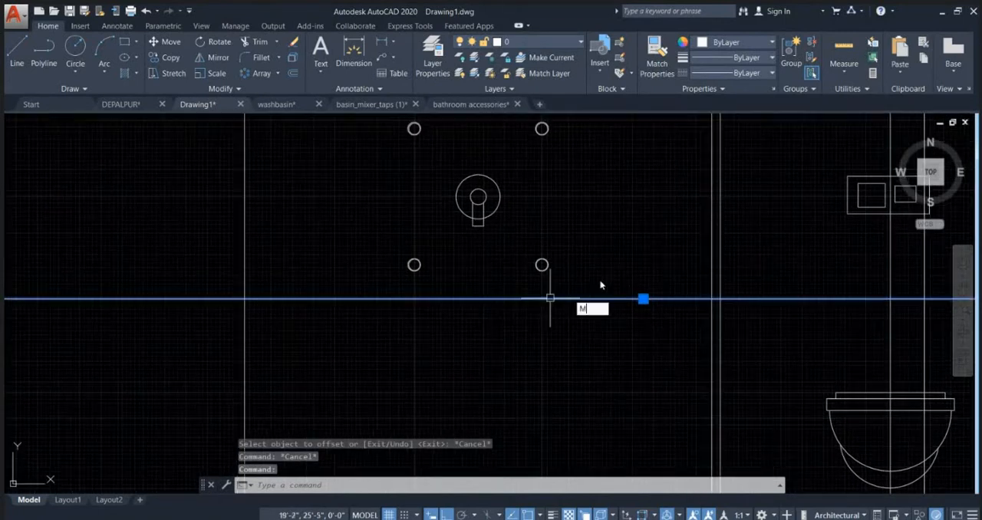
key("Return")
left_click(628, 256)
type("1")
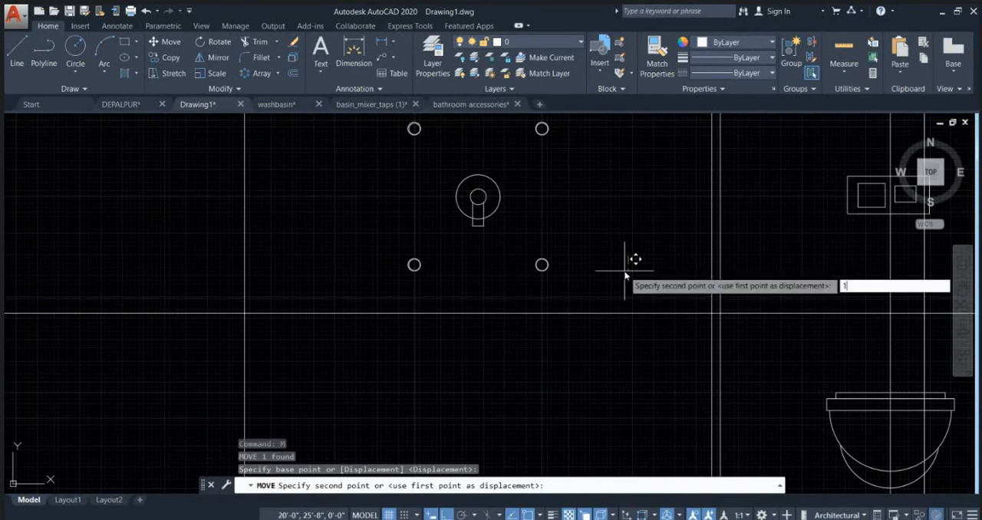
key("Escape")
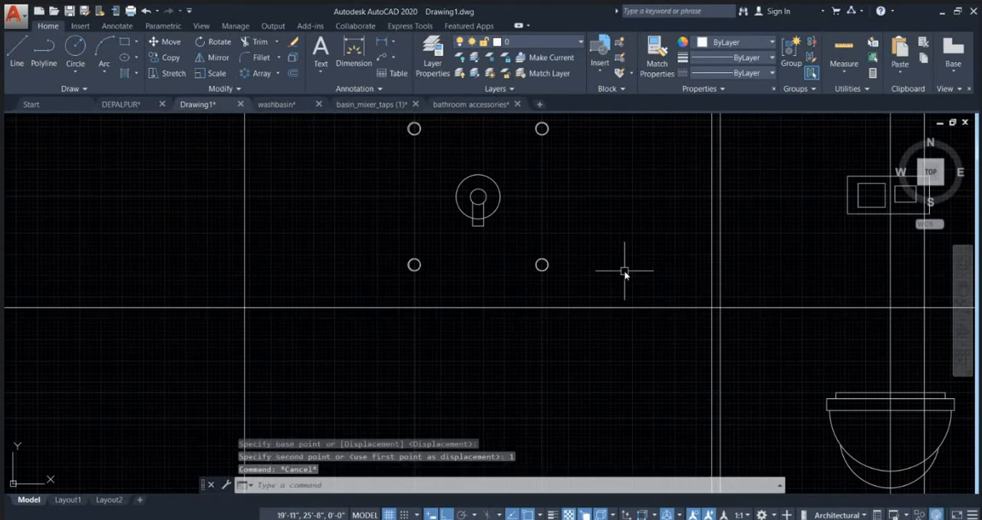
scroll(606, 284, "down", 2)
middle_click_drag(482, 291, 445, 281)
type("c")
key("Return")
scroll(448, 280, "up", 2)
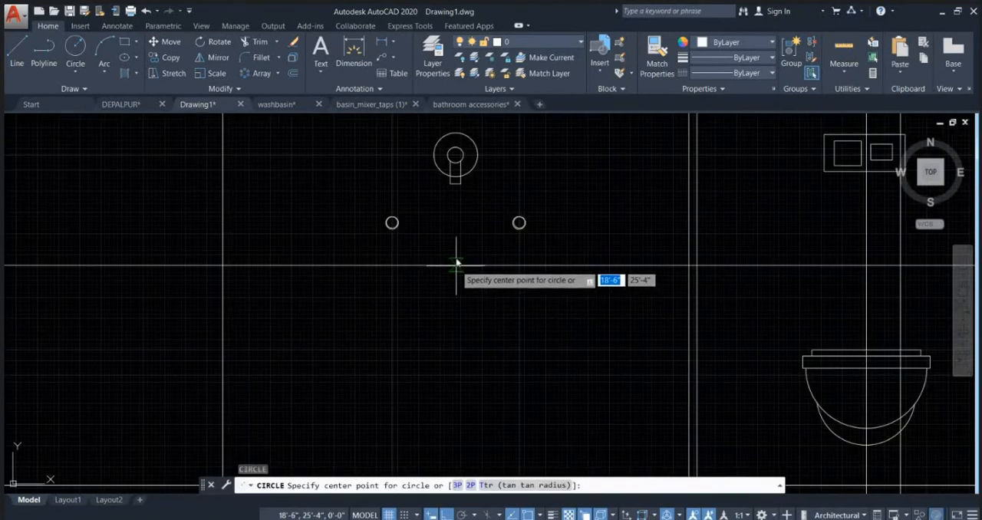
key("Escape")
Step: Draw a vertical line from the centre of the round diverter symbol down to the floor line
type("l")
key("Return")
scroll(484, 314, "down", 2)
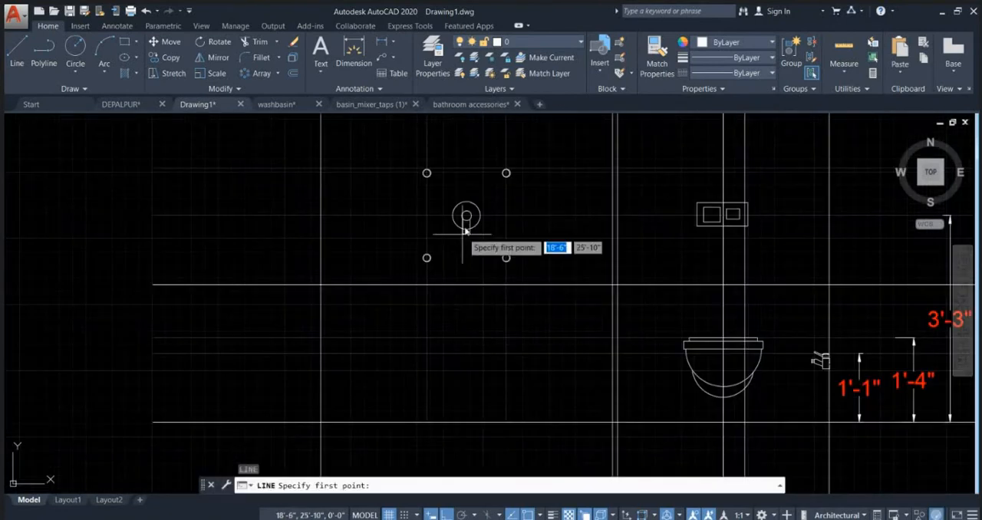
scroll(467, 213, "up", 2)
left_click(460, 222)
scroll(459, 219, "down", 2)
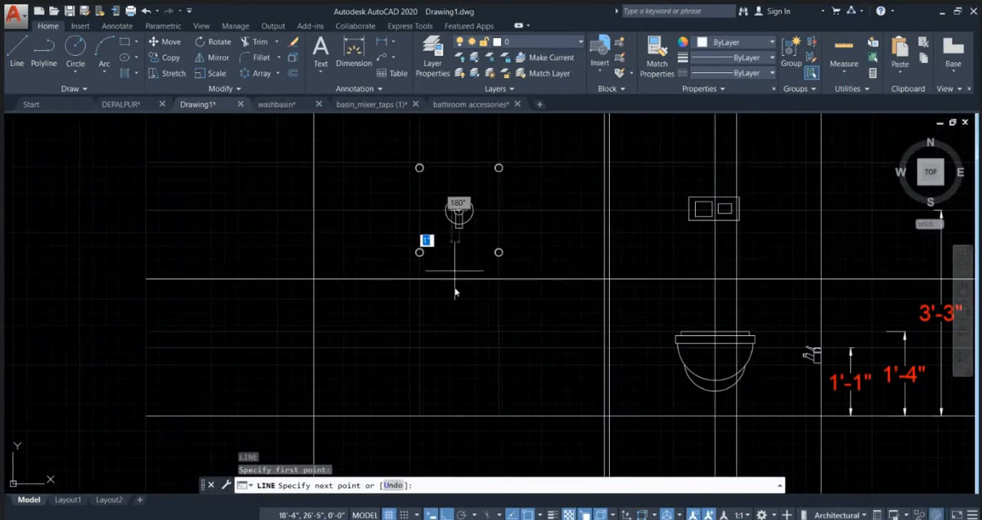
left_click(458, 416)
key("Escape")
key("Escape")
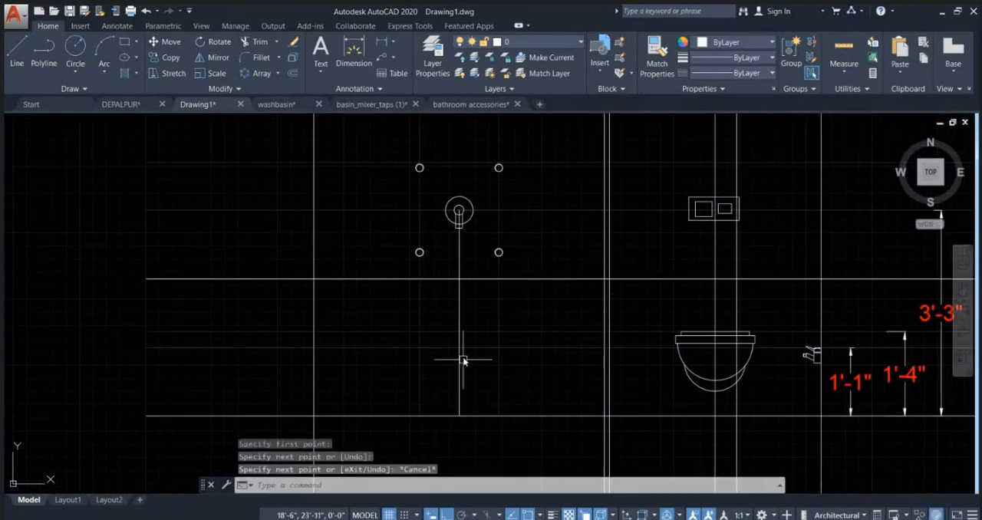
key("Return")
scroll(467, 299, "up", 2)
scroll(454, 276, "up", 4)
left_click(446, 268)
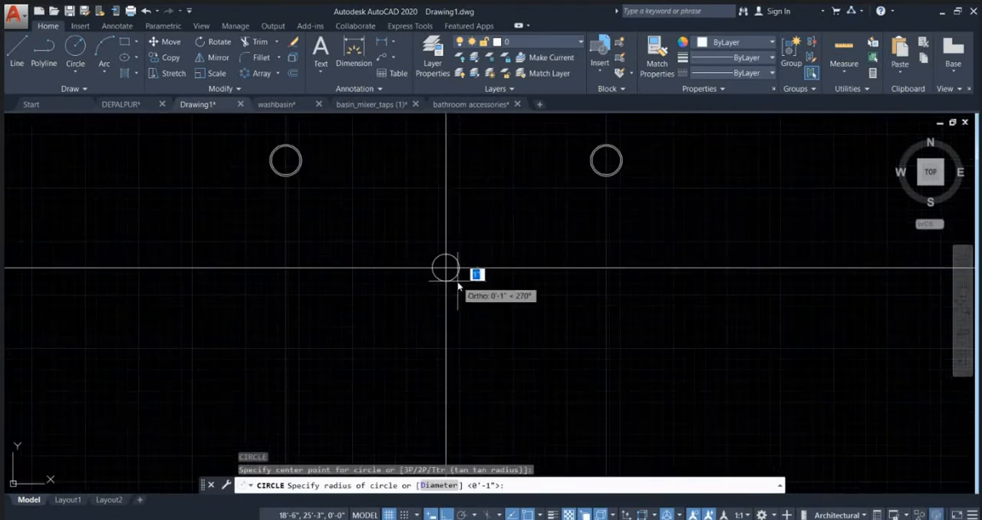
key("Escape")
Step: Explode the large front-view tap block beside the toilet plan
scroll(316, 293, "down", 4)
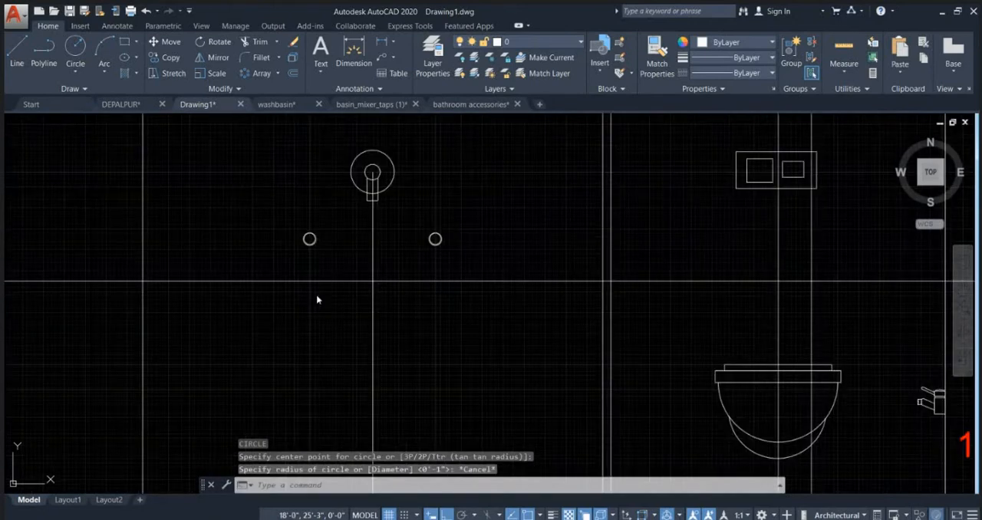
middle_click_drag(579, 449, 605, 277)
scroll(600, 267, "up", 4)
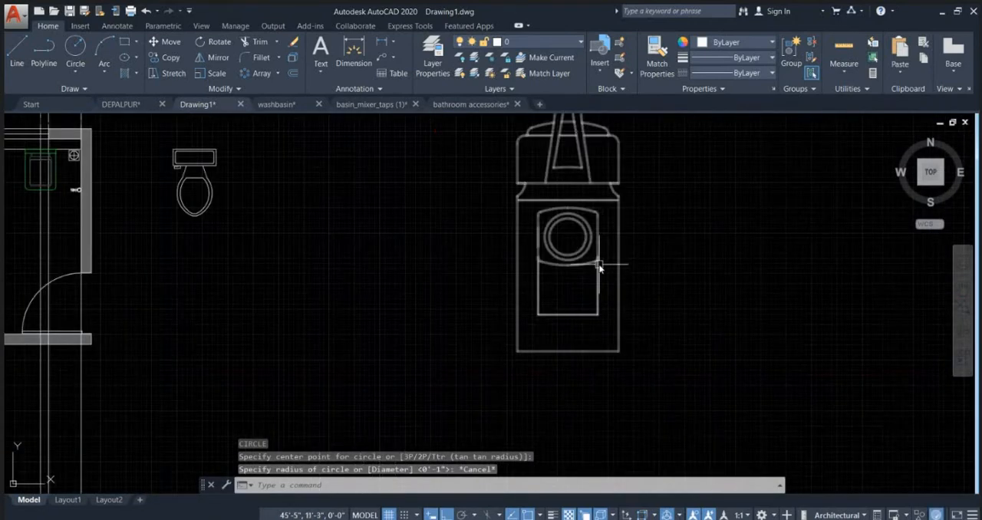
mouse_move(622, 243)
middle_mouse_down()
mouse_move(629, 253)
mouse_move(599, 358)
mouse_move(591, 355)
middle_mouse_up()
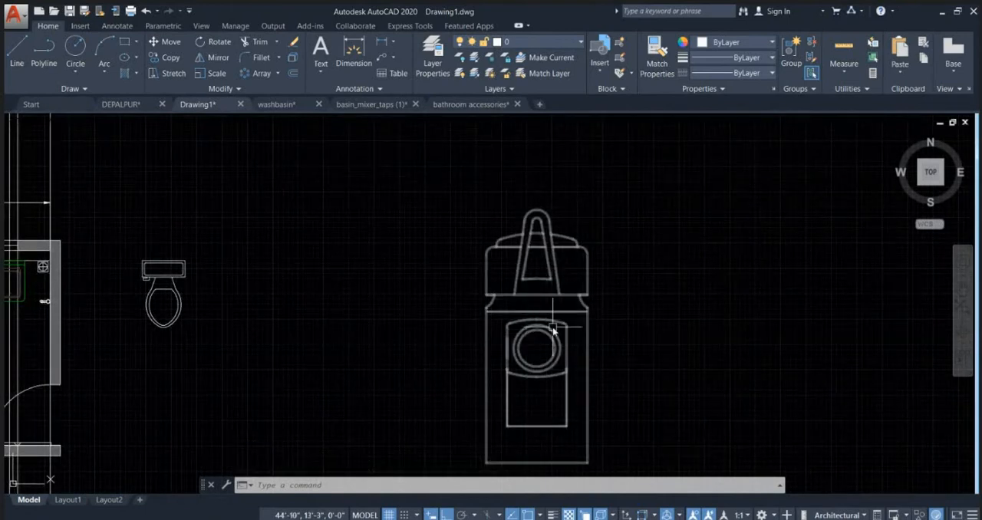
key("Escape")
left_click(558, 355)
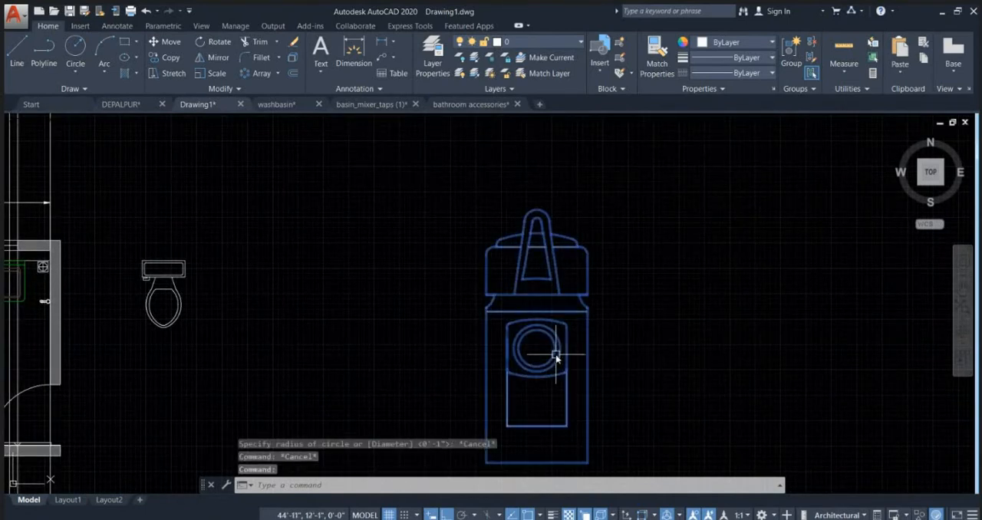
type("x")
key("Return")
scroll(575, 372, "up", 2)
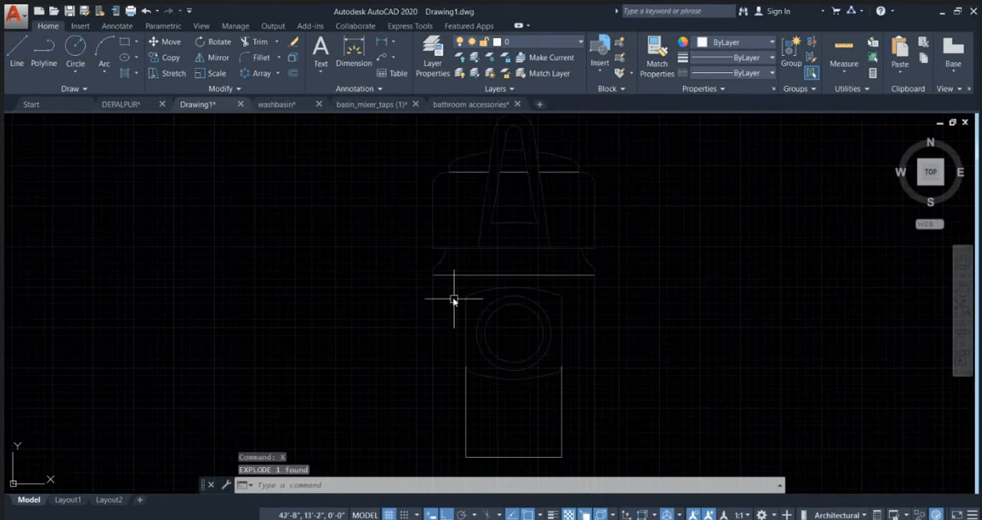
Step: Group the rounded plate and concentric circles of the exploded tap
left_click(445, 287)
left_click(591, 399)
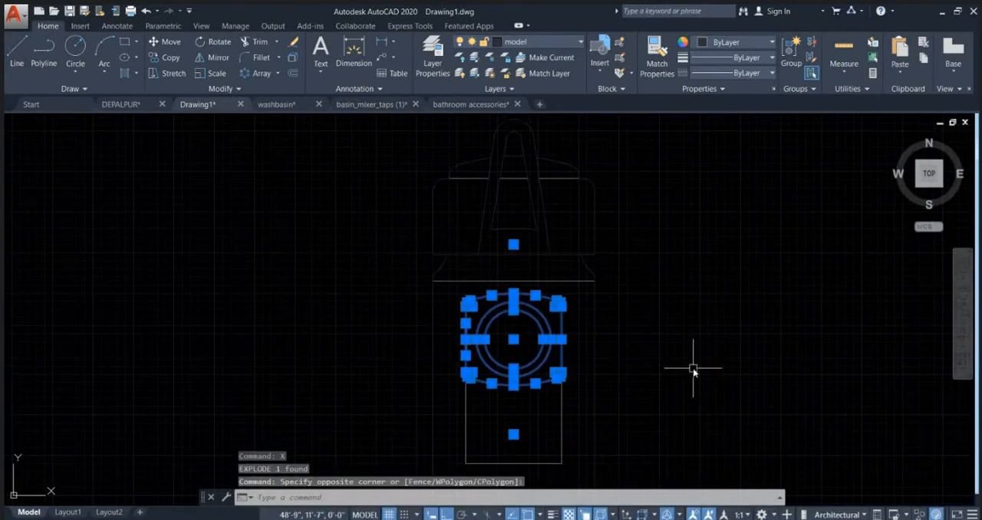
key("Return")
Step: Copy the grouped plate and circles from their centre to the intersection of the vertical line and offset line below the diverter
left_click(550, 376)
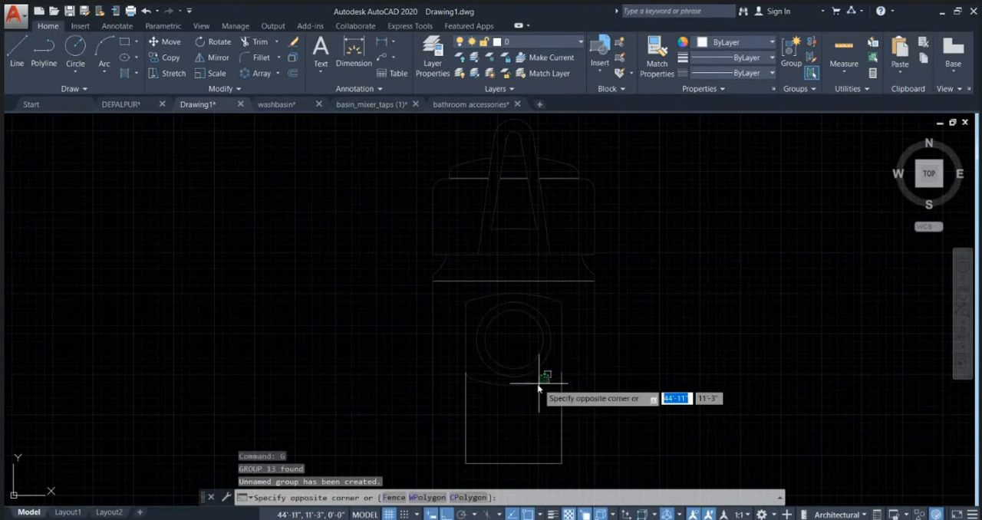
left_click(537, 390)
type("co")
key("Return")
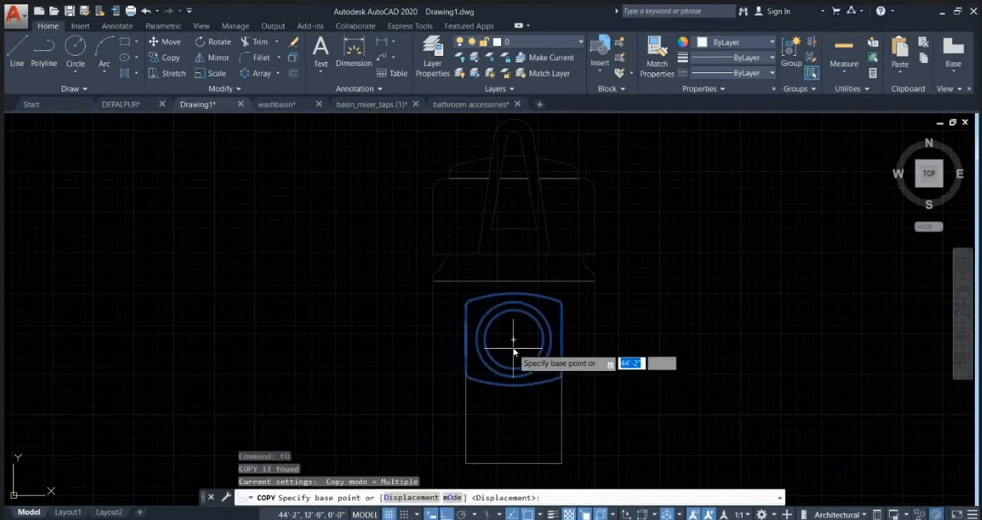
left_click(516, 343)
scroll(625, 288, "down", 4)
scroll(735, 292, "down", 5)
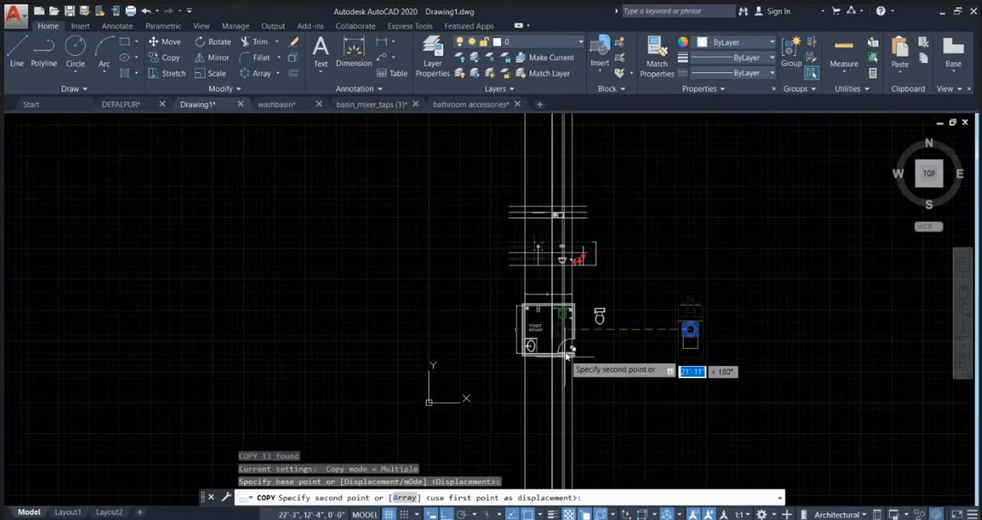
scroll(563, 307, "up", 6)
scroll(489, 294, "up", 5)
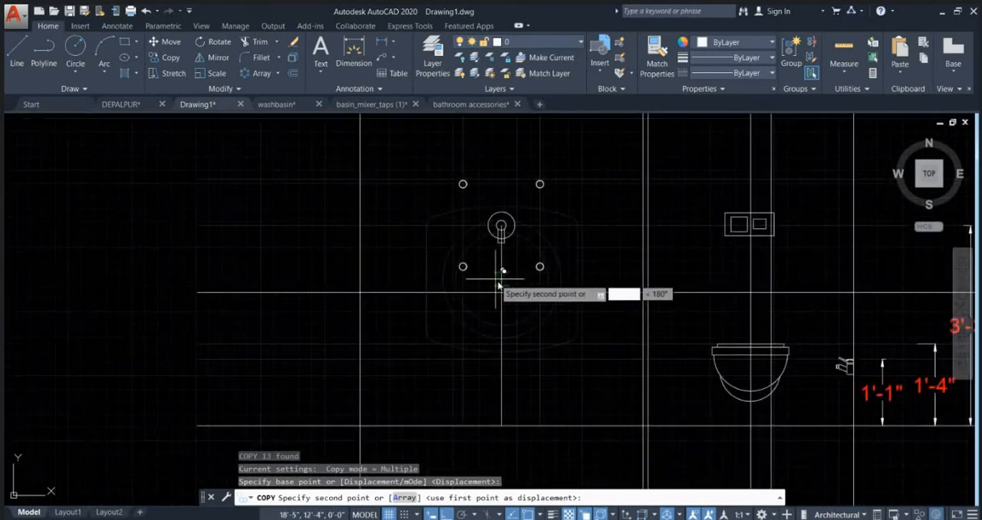
left_click(511, 287)
key("Escape")
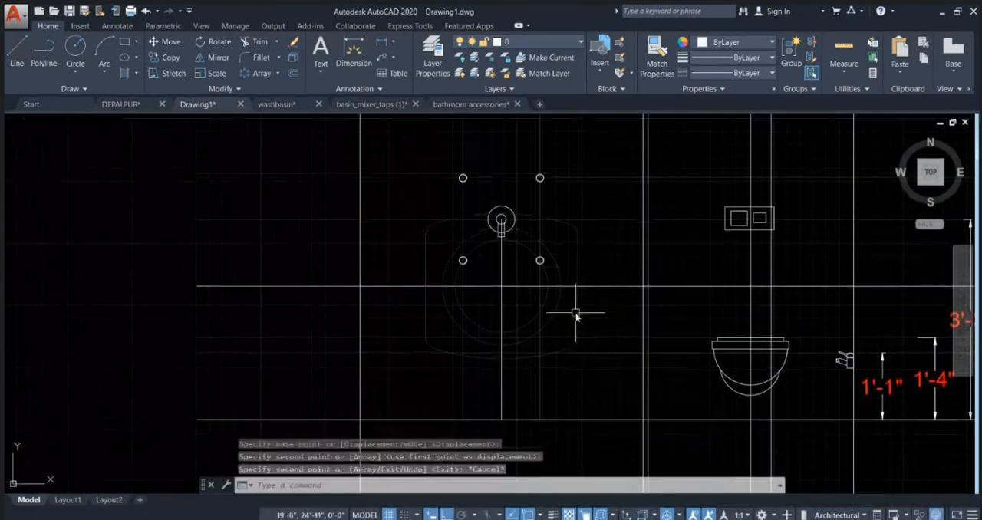
Step: Scale the copied spout symbol down about the line intersection to a small plate clearly narrower than the circle spacing
left_click(576, 316)
key("Return")
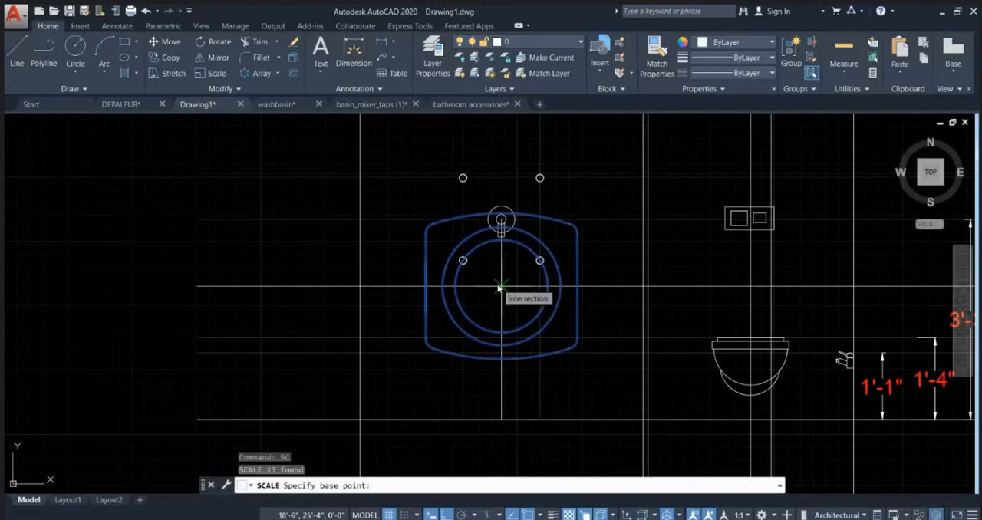
left_click(499, 288)
scroll(508, 277, "up", 6)
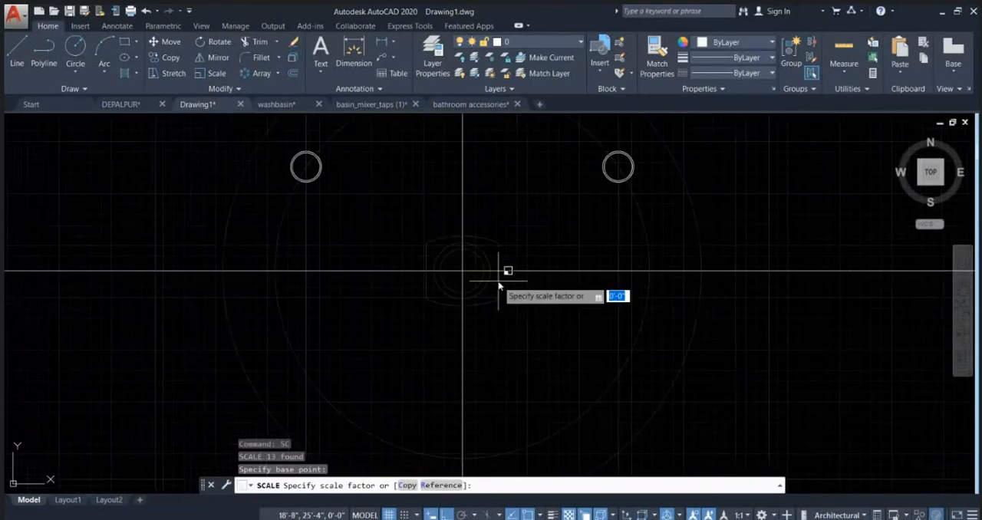
left_click(488, 282)
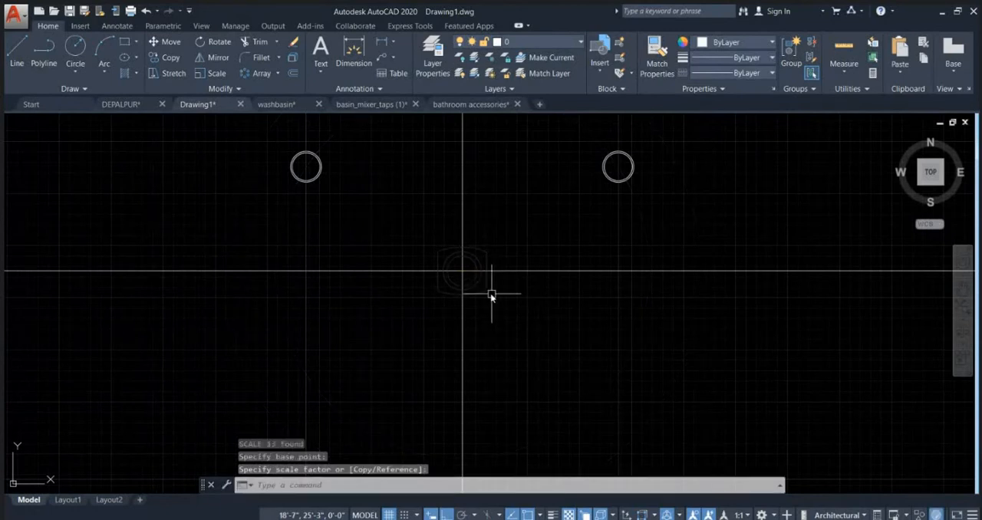
key("Escape")
Step: Assign the scaled spout symbol below the diverter to layer 0
left_click(490, 287)
left_click(529, 44)
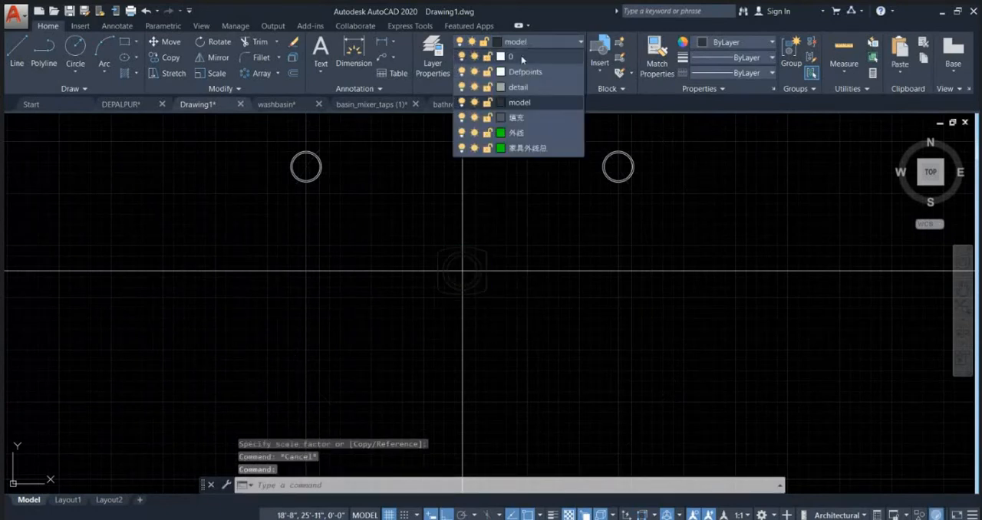
left_click(521, 55)
key("Escape")
scroll(518, 226, "down", 2)
Step: Match the properties of the faint vertical line through the circles onto the horizontal and vertical lines crossing at the spout
left_click(531, 254)
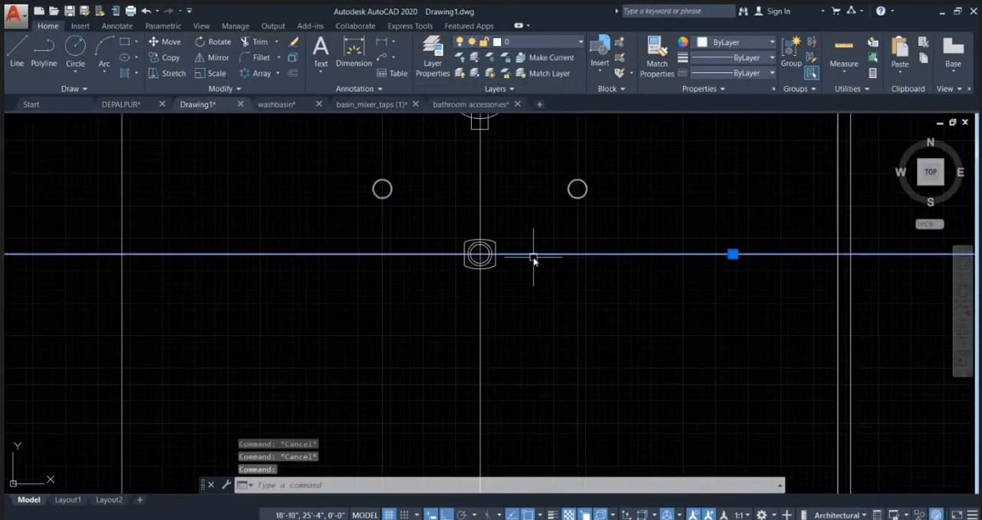
key("Escape")
left_click(480, 332)
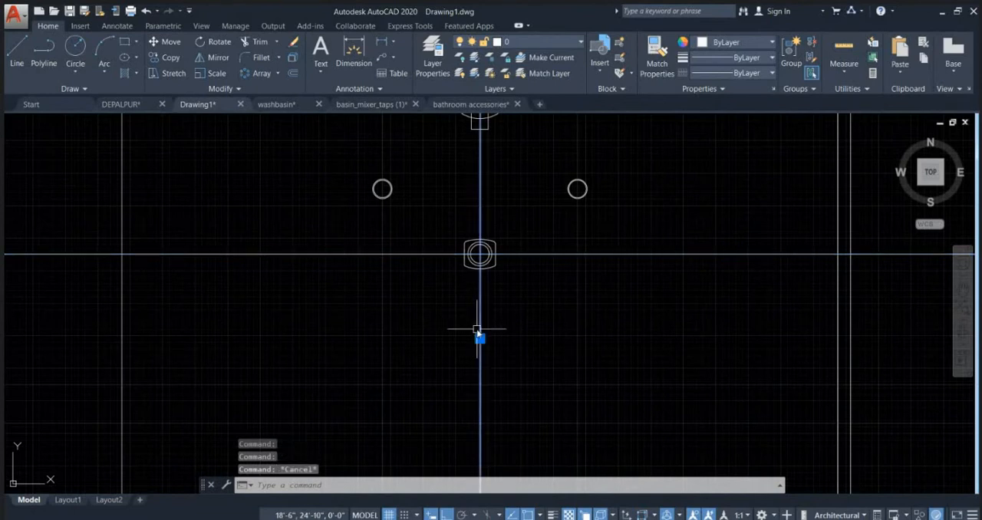
scroll(542, 335, "down", 1)
key("Escape")
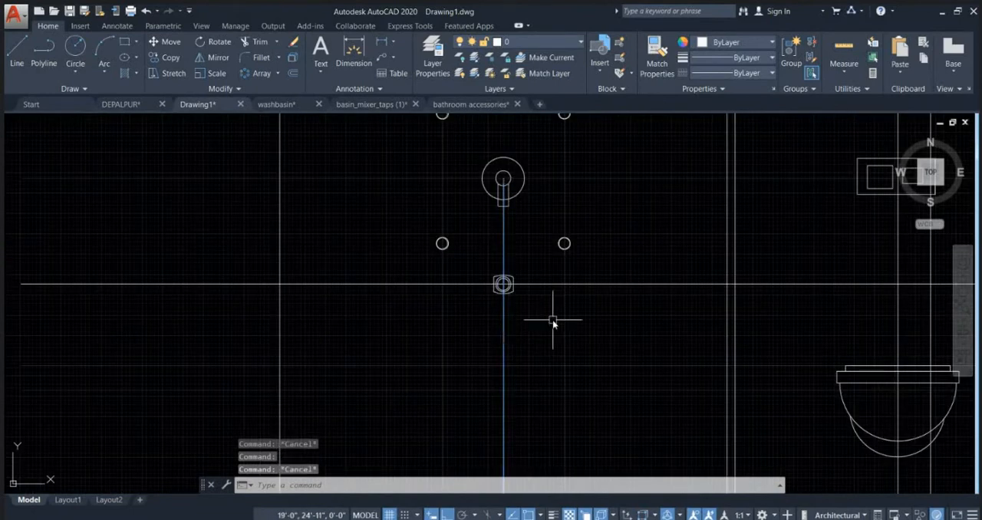
type("ma")
key("Return")
left_click(564, 321)
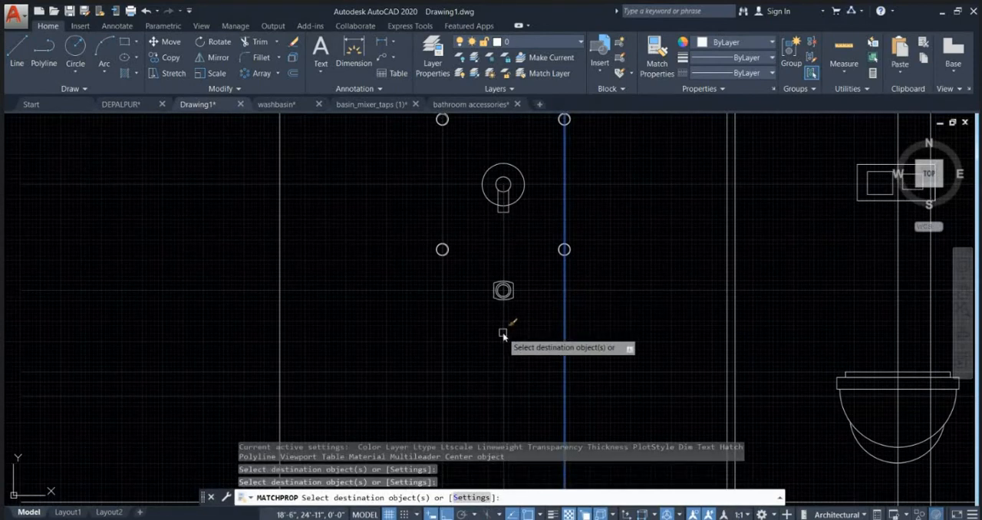
key("Escape")
Step: Delete the lowest of the three horizontal lines high above the shower fittings
scroll(591, 259, "down", 1)
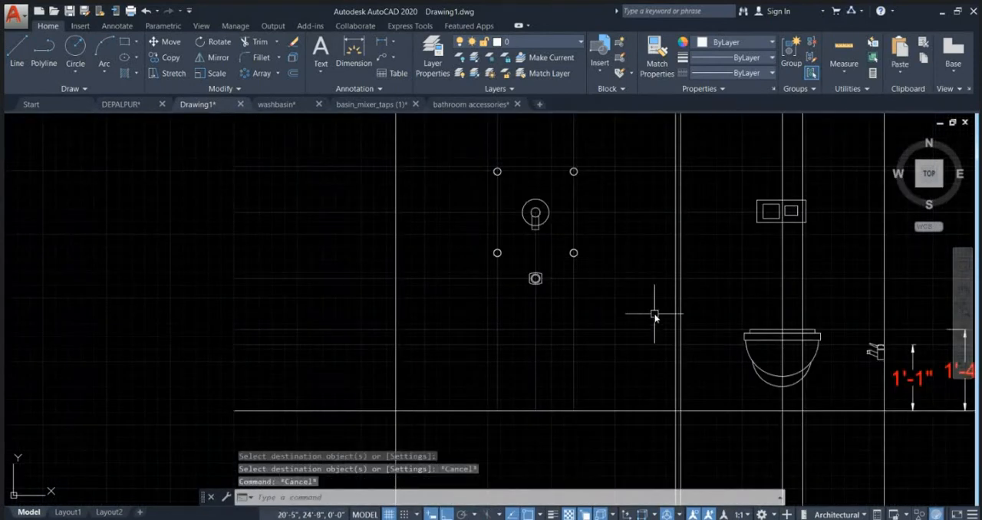
middle_click_drag(654, 315, 529, 344)
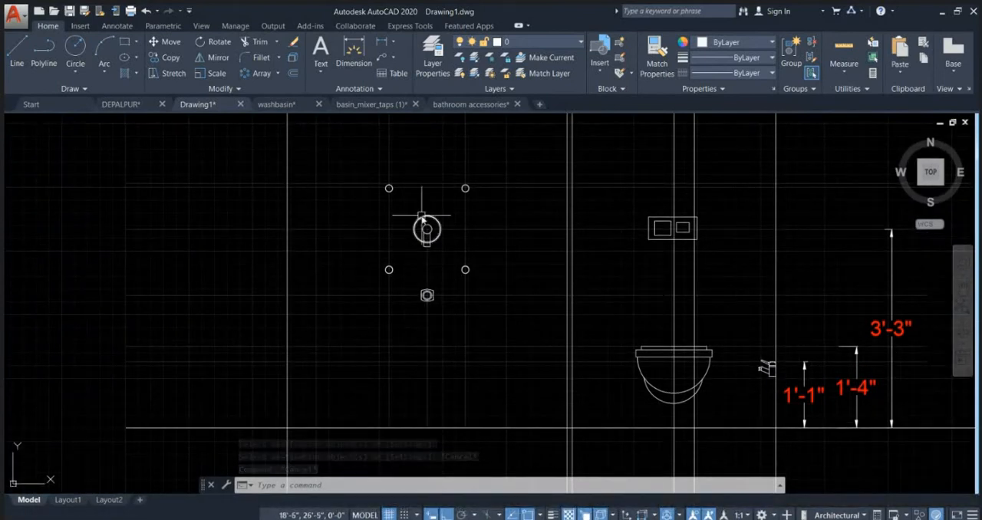
scroll(428, 229, "down", 2)
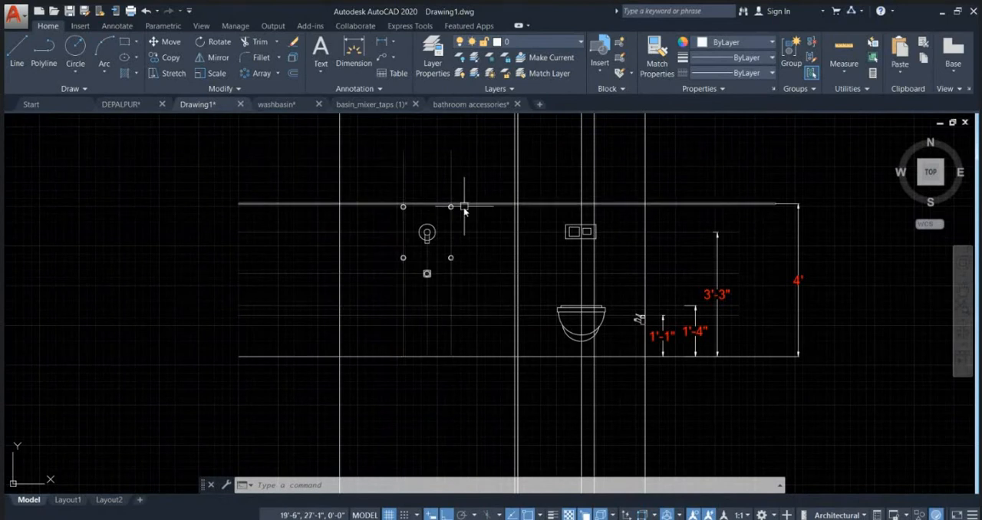
middle_click_drag(468, 208, 452, 293)
middle_click_drag(418, 187, 419, 259)
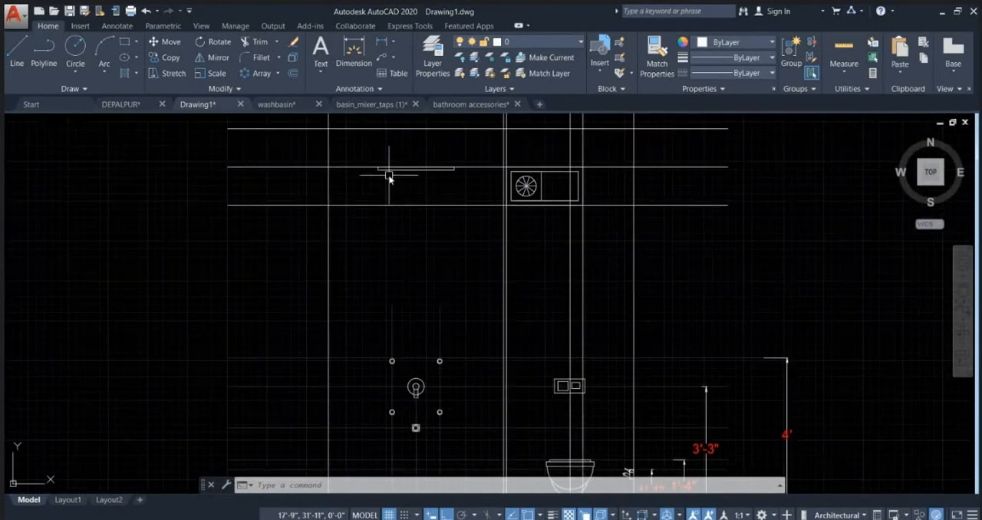
scroll(463, 168, "down", 2)
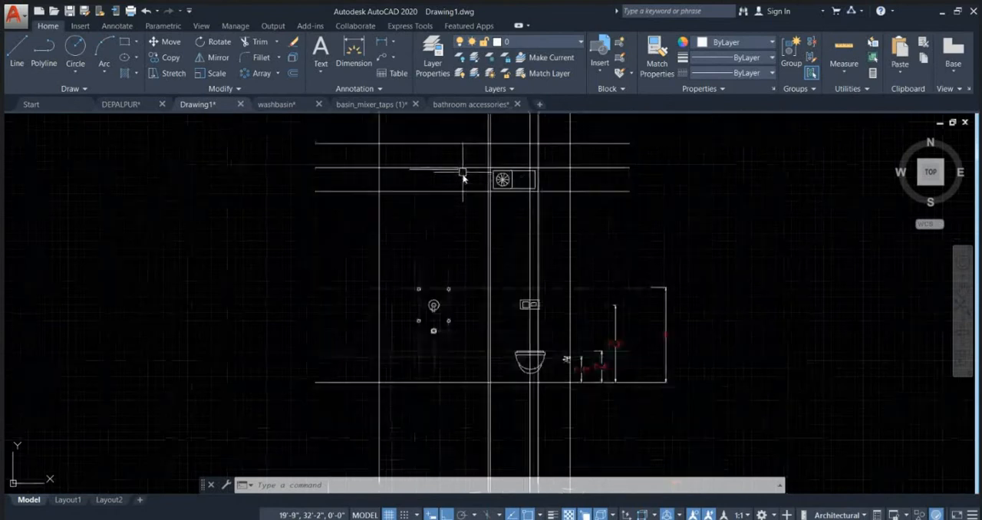
left_click(444, 192)
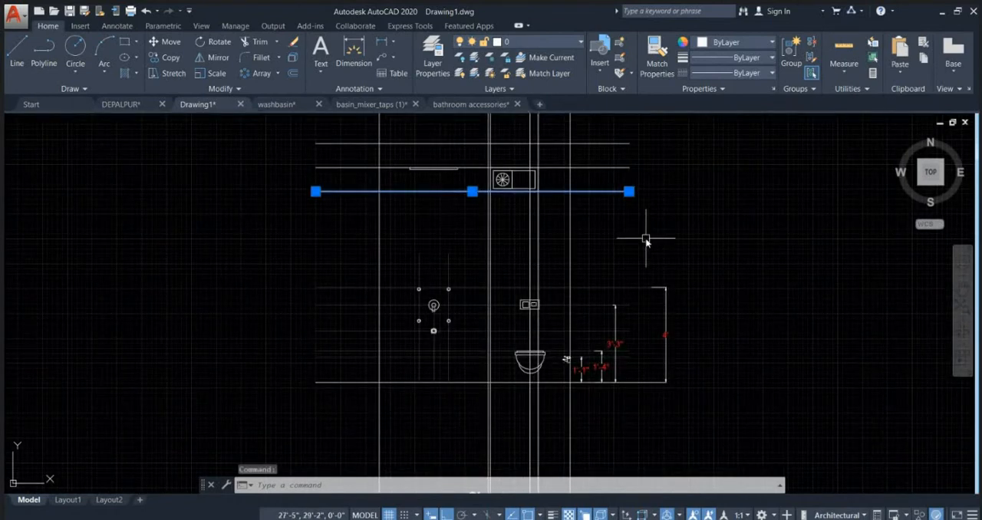
key("Delete")
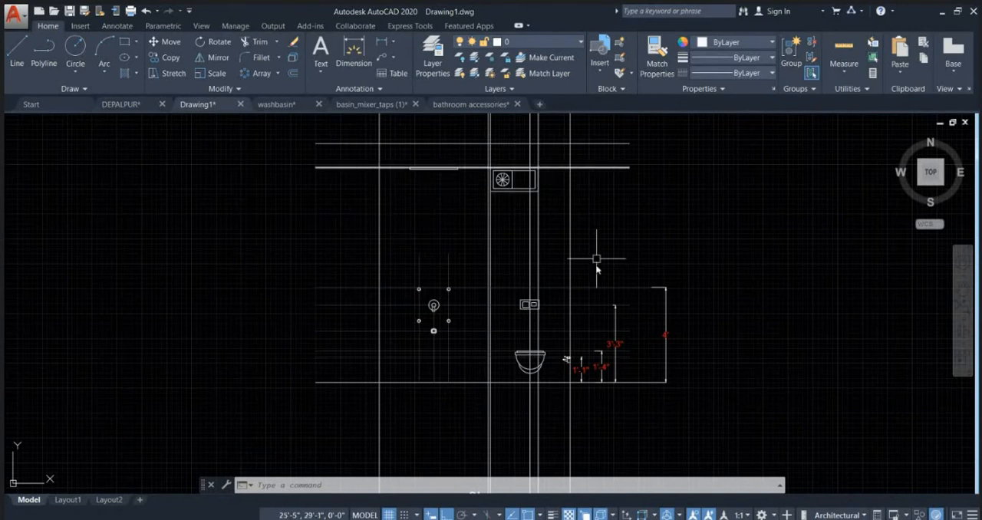
scroll(629, 384, "up", 2)
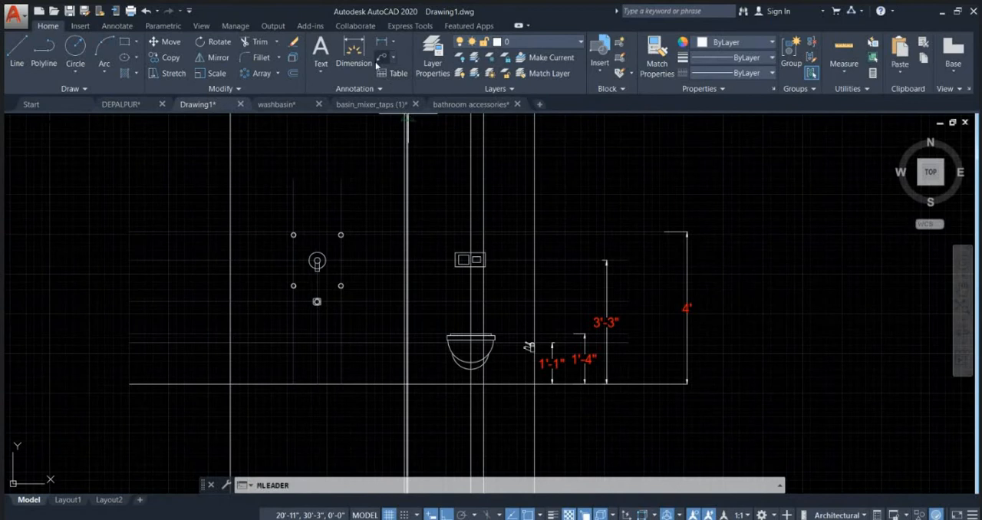
left_click(210, 383)
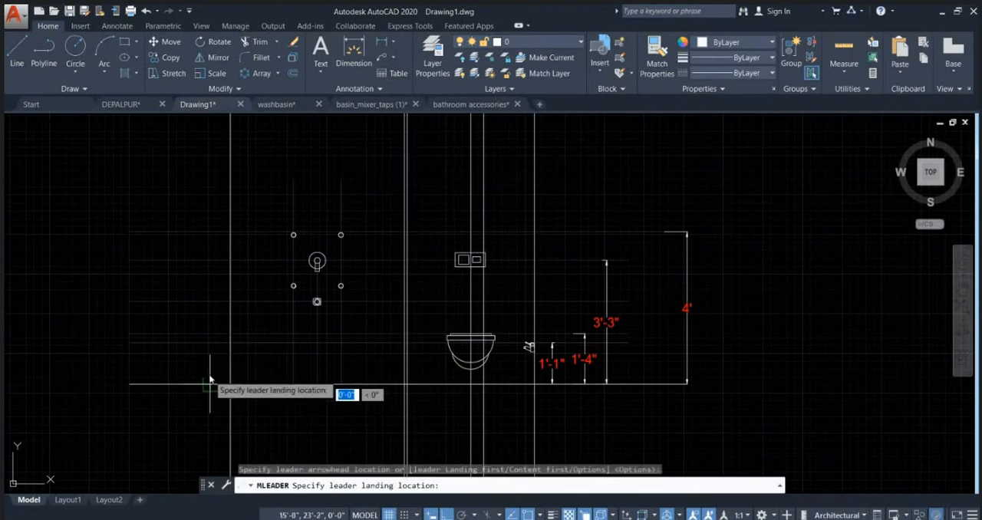
left_click(210, 302)
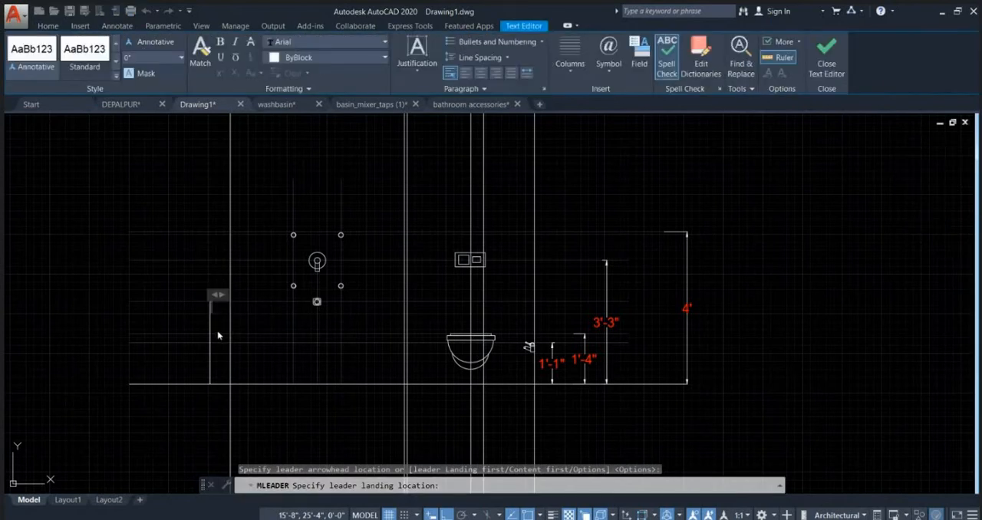
left_click(217, 334)
scroll(213, 317, "up", 4)
left_click(206, 306)
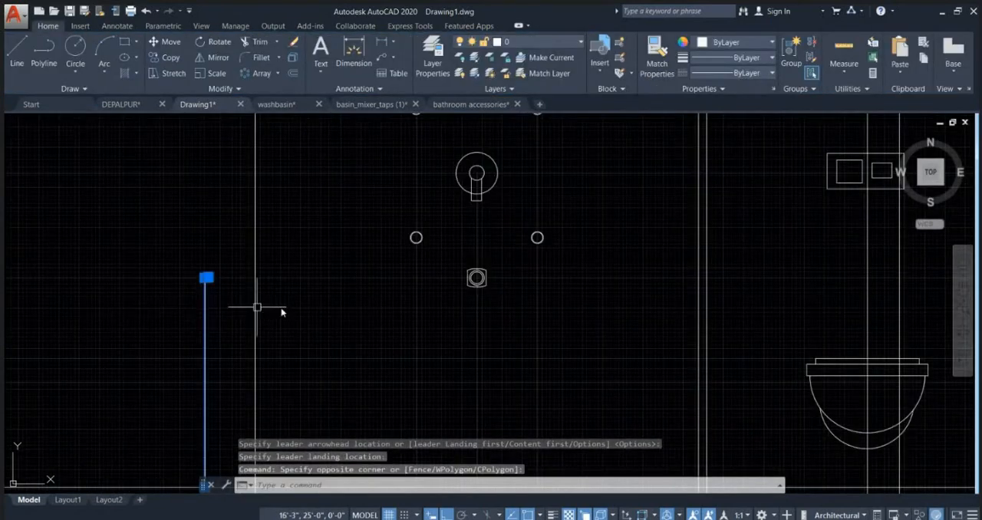
key("Delete")
Step: Add a vertical linear dimension from the floor line to the spout's horizontal line, placed beside the outer wall line
left_click(394, 42)
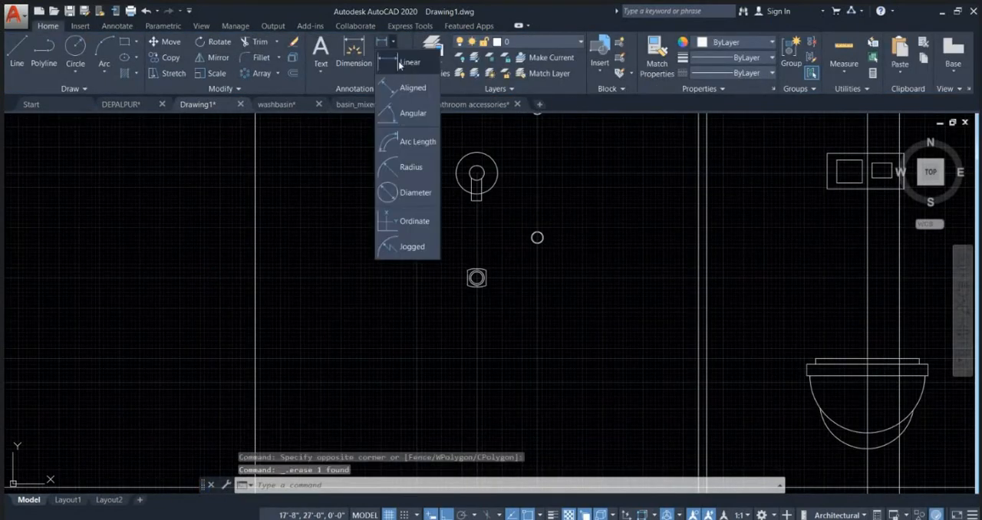
left_click(403, 73)
scroll(304, 238, "down", 2)
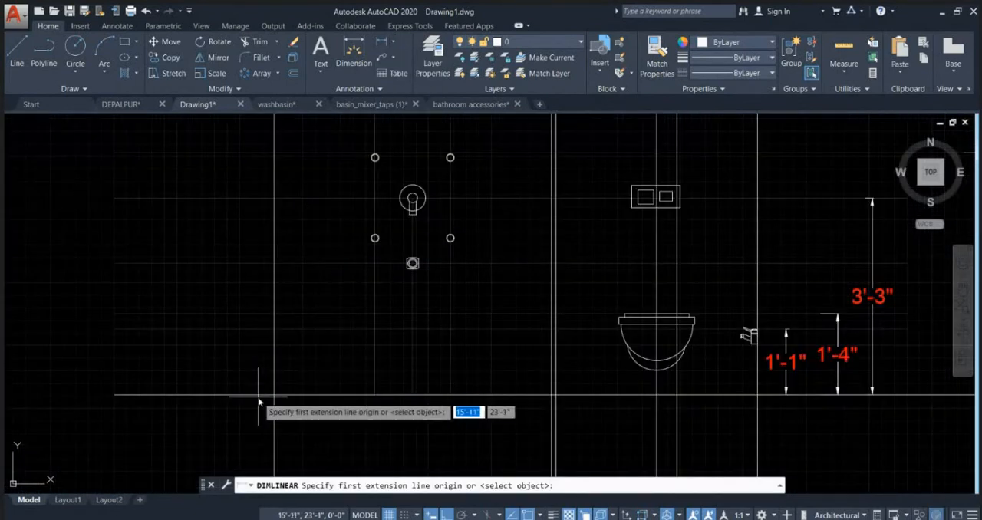
left_click(259, 396)
left_click(250, 268)
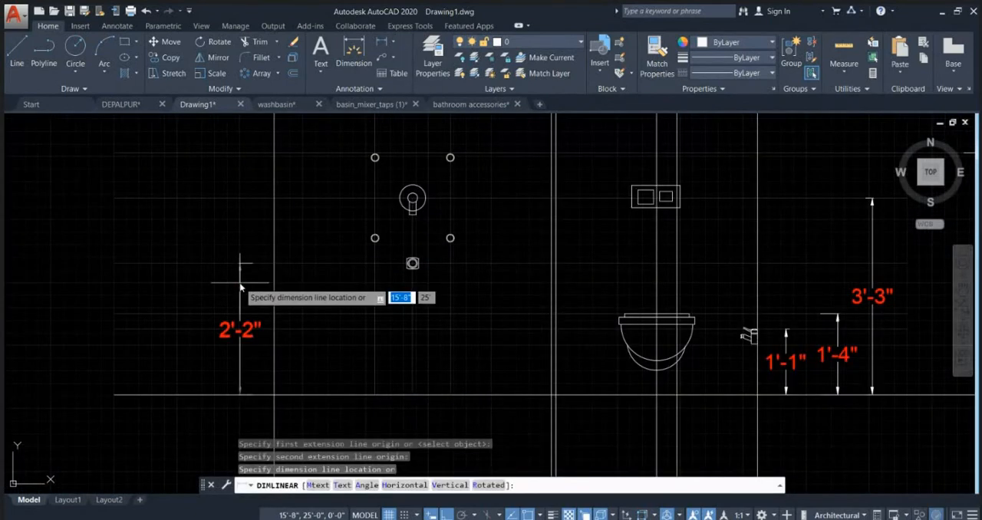
left_click(239, 283)
middle_click_drag(295, 311, 340, 309)
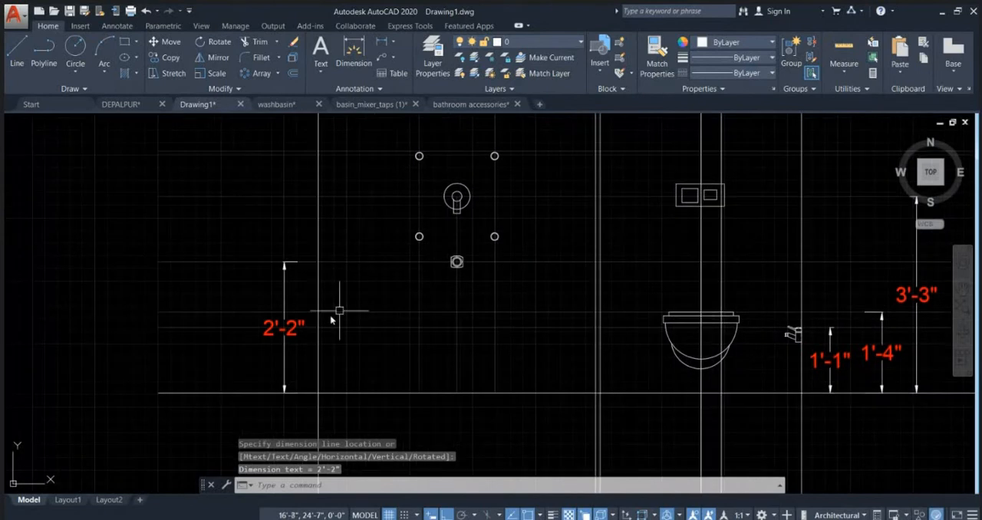
key("Return")
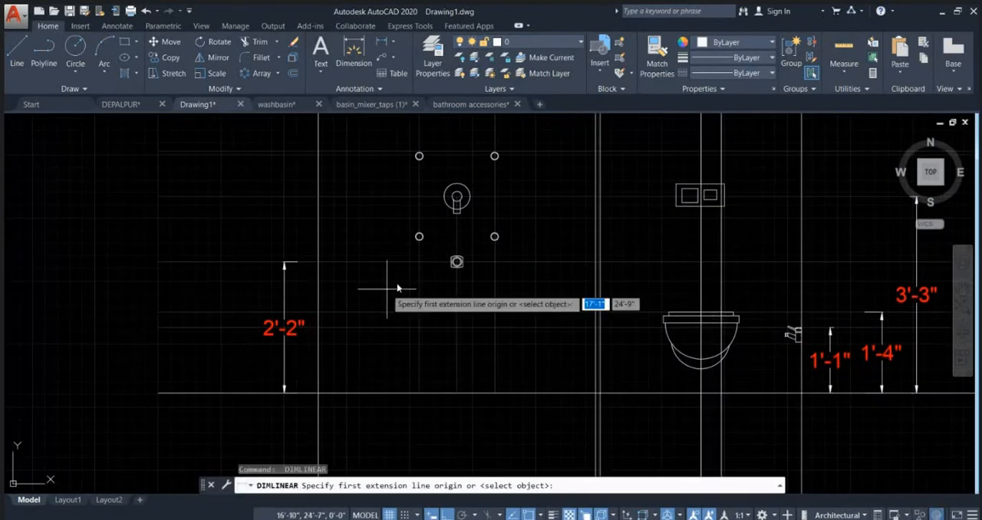
left_click(247, 394)
key("Escape")
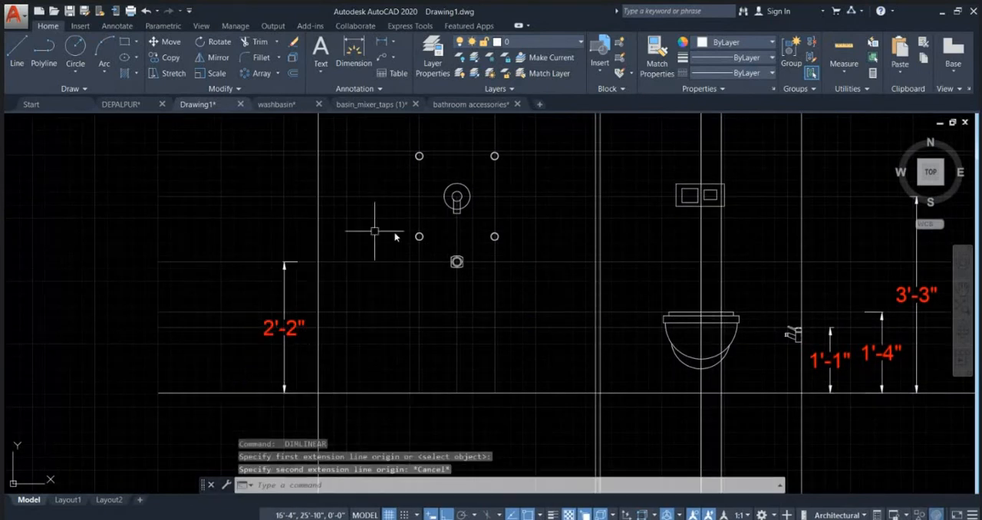
Step: Stretch the upper end of the vertical centre line from the diverter's centre straight up about 1'-7"
middle_click_drag(447, 229, 415, 357)
scroll(397, 257, "up", 2)
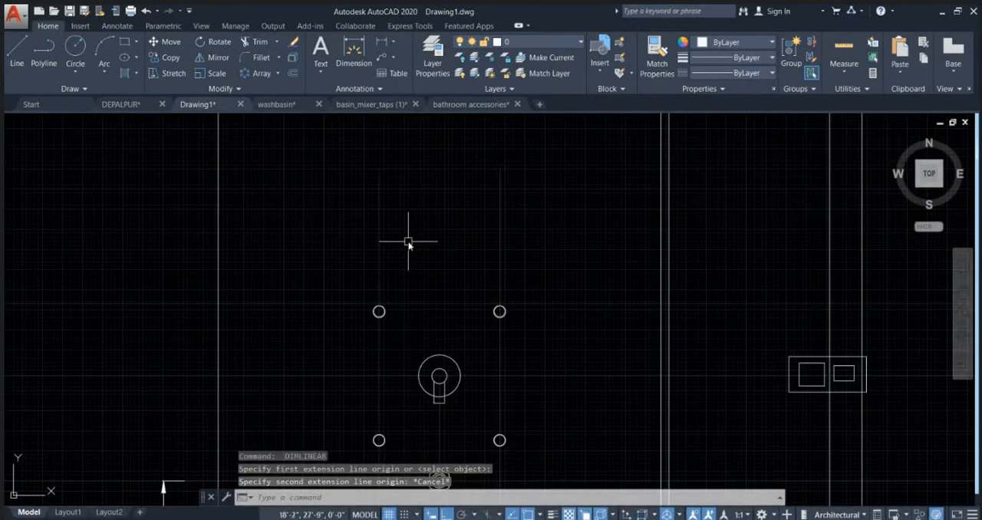
scroll(407, 253, "down", 3)
scroll(410, 280, "up", 5)
key("Escape")
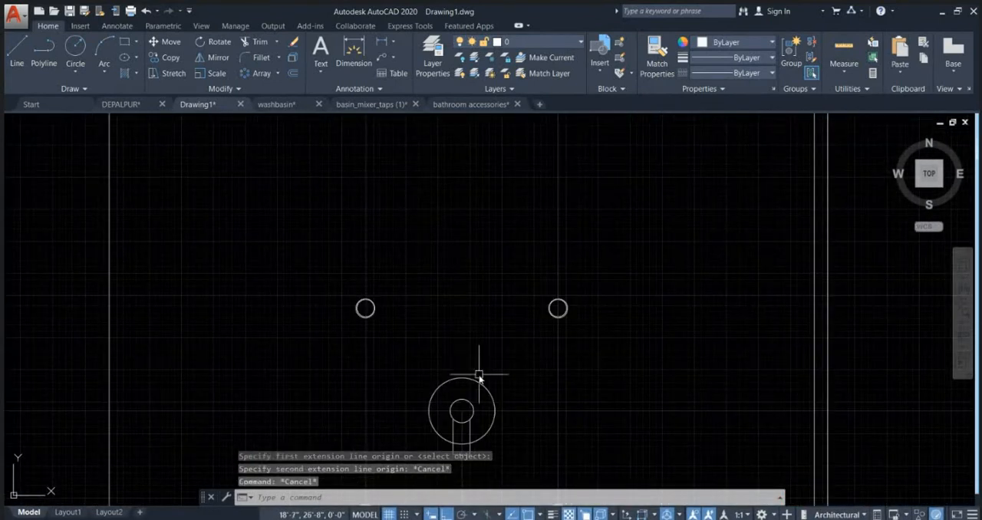
middle_click_drag(471, 403, 453, 303)
left_click(446, 375)
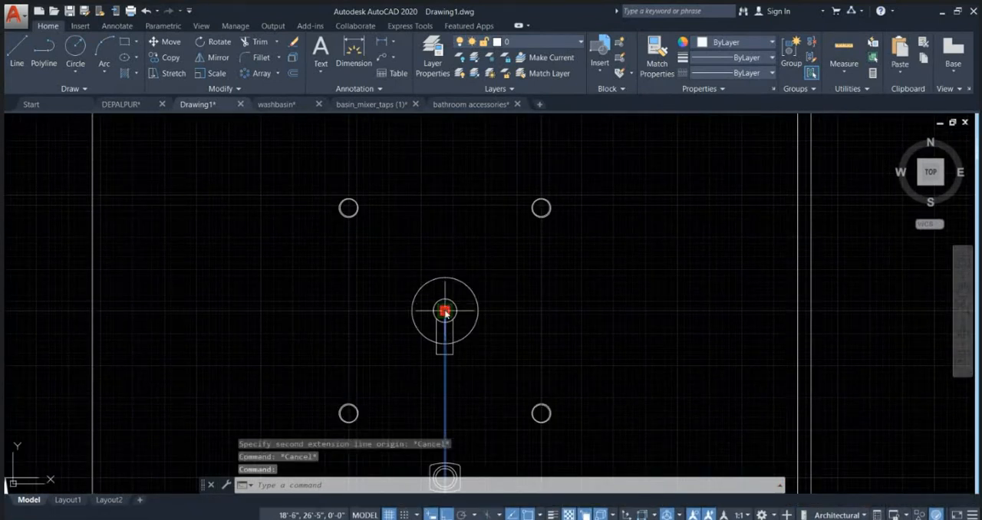
left_click(445, 311)
middle_click_drag(437, 197, 434, 281)
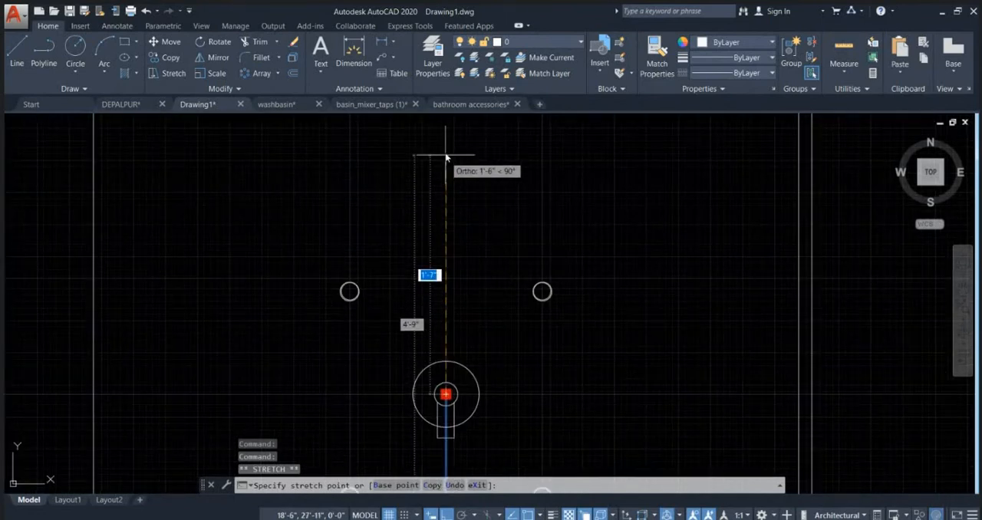
key("Escape")
key("Escape")
Step: Add a horizontal linear dimension between the diverter's centre line and the left circles' vertical line, above the upper circles
left_click(385, 46)
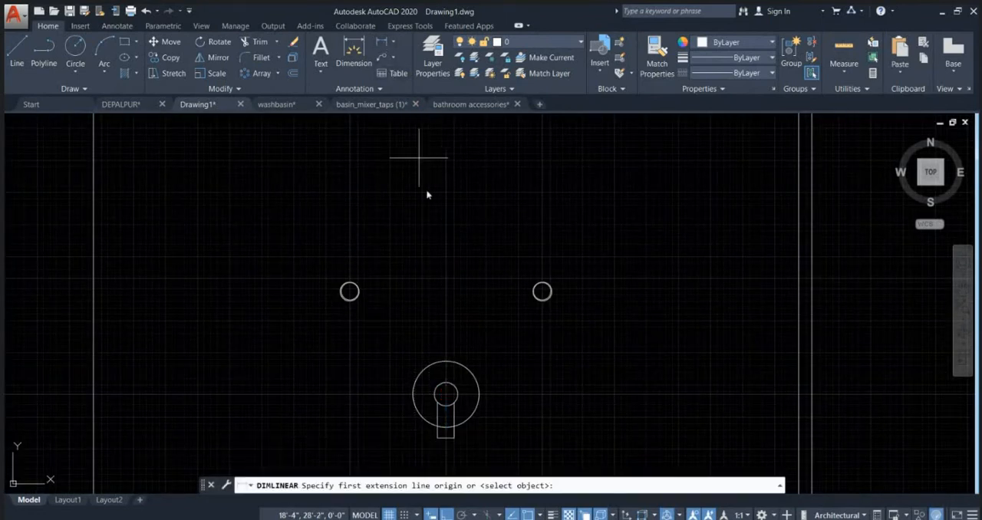
left_click(448, 256)
left_click(355, 252)
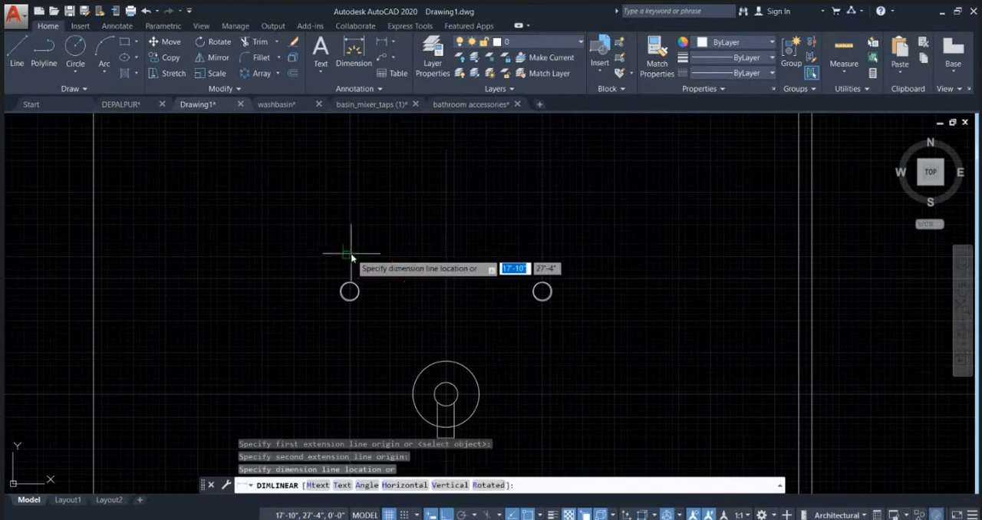
left_click(366, 218)
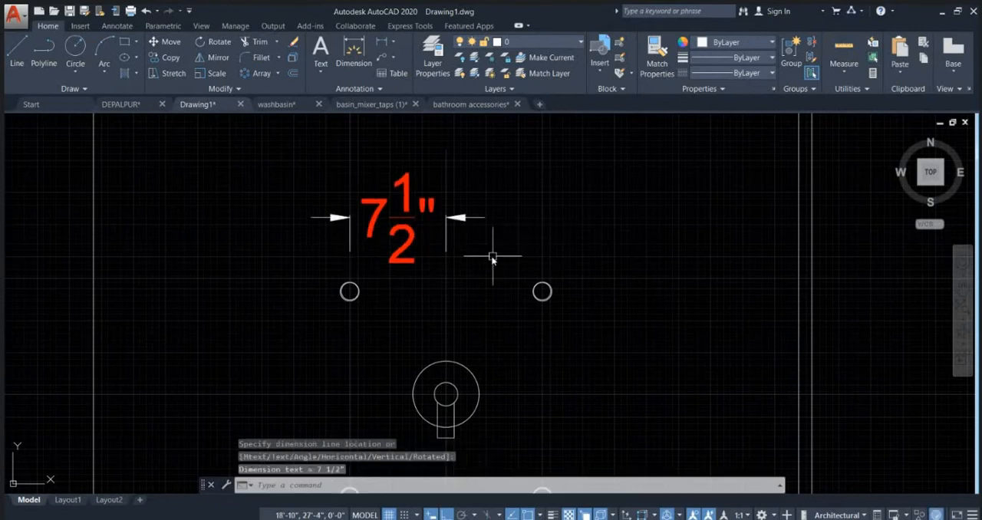
Step: Add an overall horizontal linear dimension between the left and right circles' vertical lines, above the centre-line dimension
key("Return")
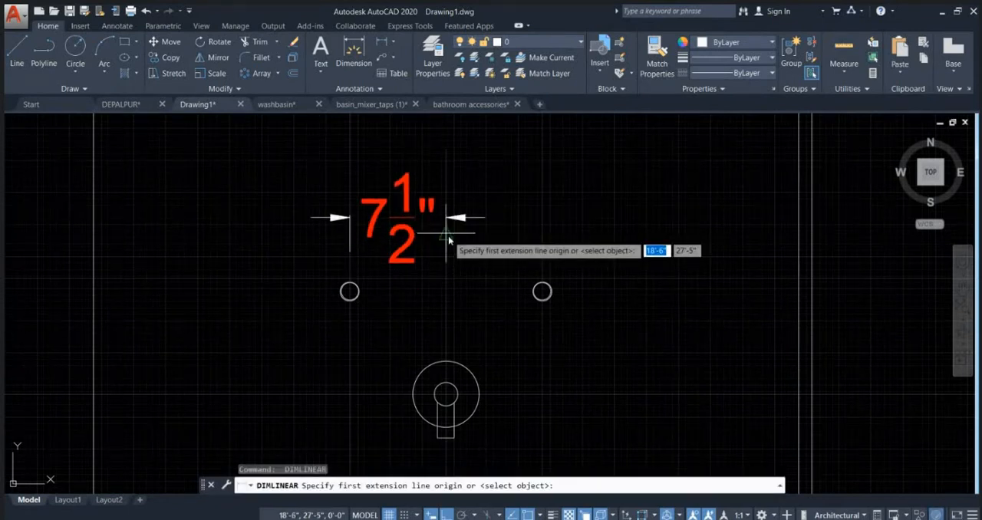
middle_click_drag(469, 218, 469, 283)
left_click(351, 228)
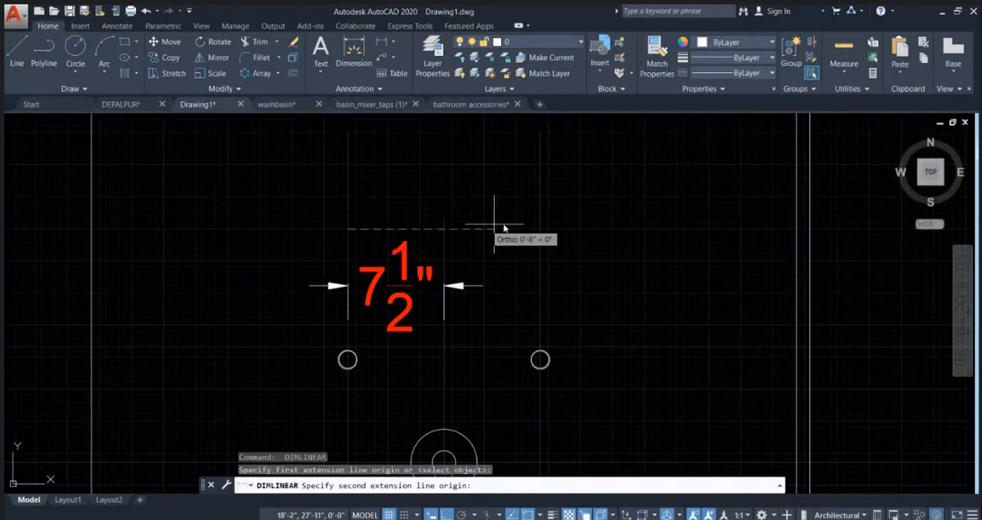
left_click(542, 230)
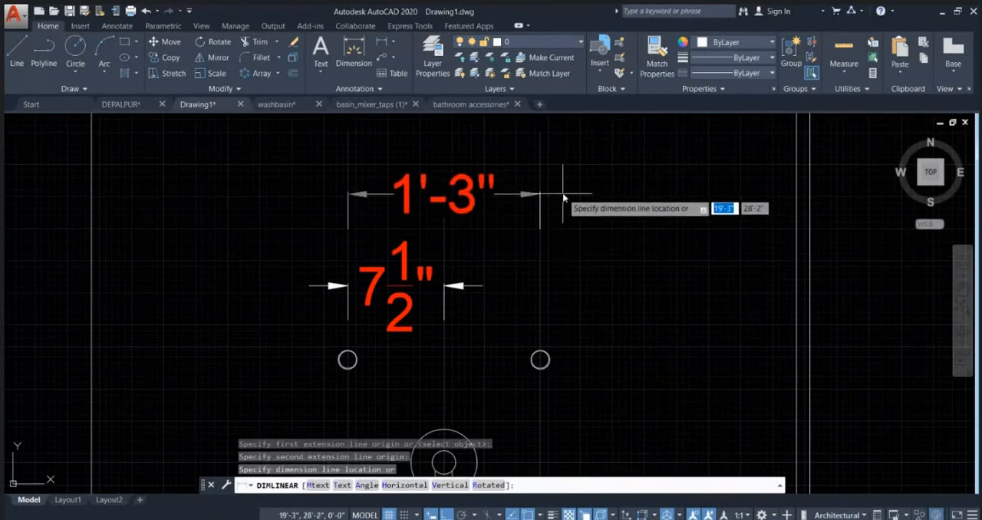
left_click(565, 209)
scroll(532, 162, "down", 5)
key("Escape")
scroll(538, 194, "up", 2)
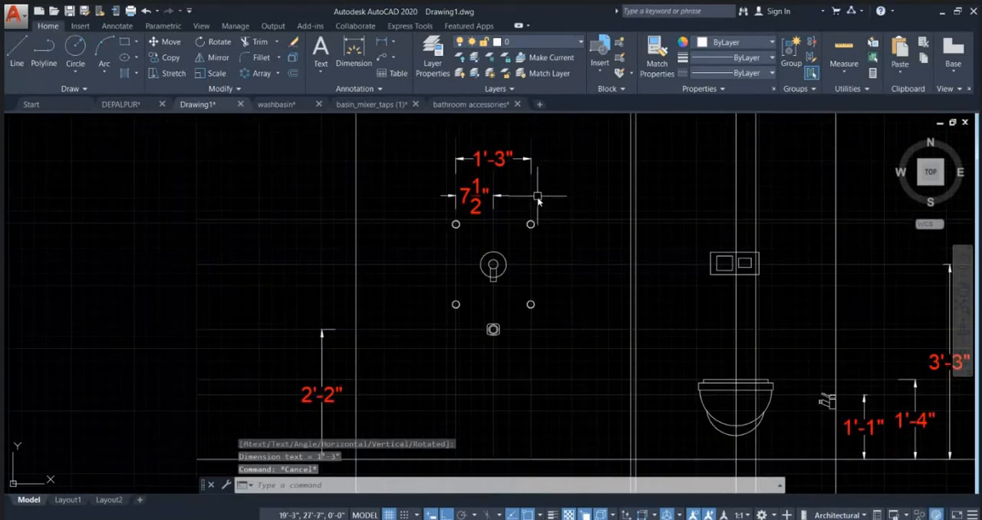
mouse_move(486, 275)
middle_mouse_down()
mouse_move(405, 255)
mouse_move(454, 310)
middle_mouse_up()
scroll(453, 310, "down", 2)
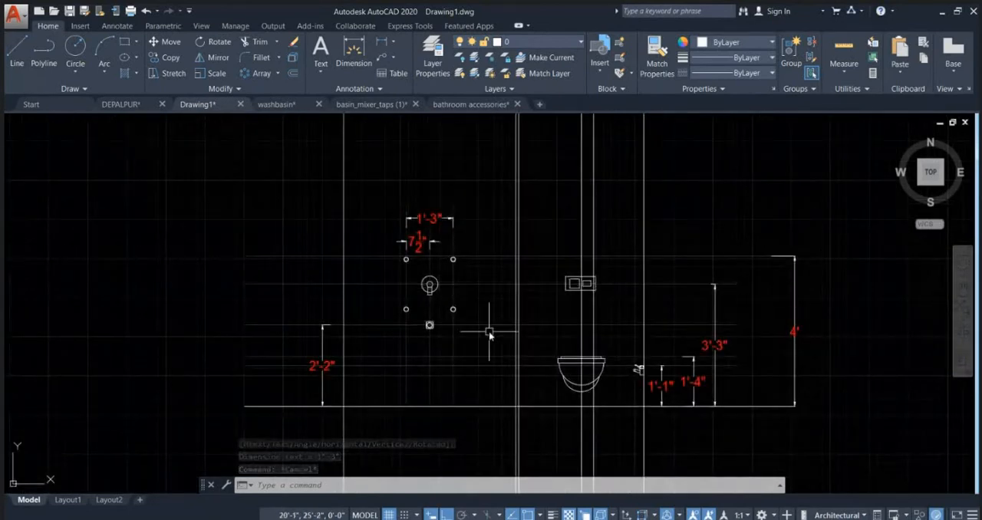
scroll(430, 247, "up", 2)
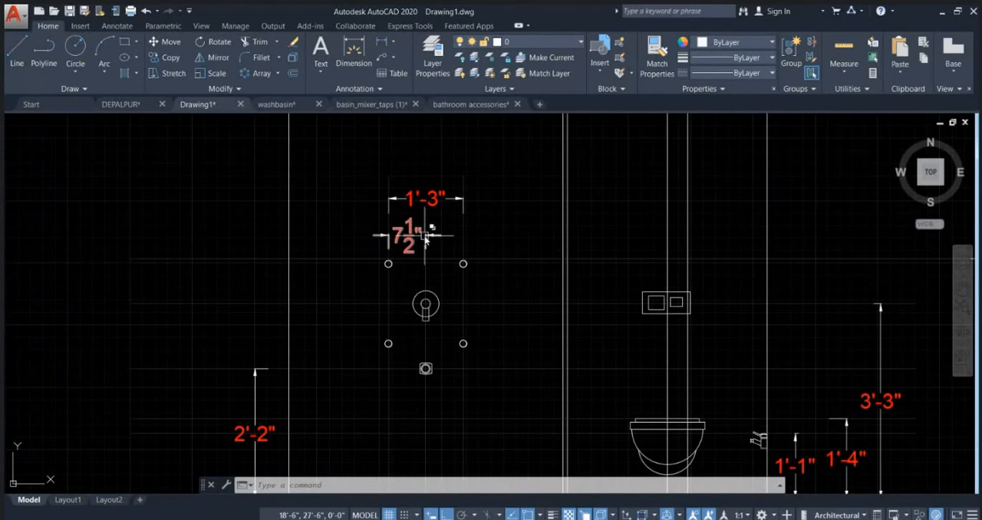
Step: Add a vertical linear dimension from the diverter's horizontal centre line up to the next horizontal guide line, beside the right-hand circles
scroll(404, 267, "up", 2)
key("Escape")
key("Escape")
middle_click_drag(491, 329, 471, 229)
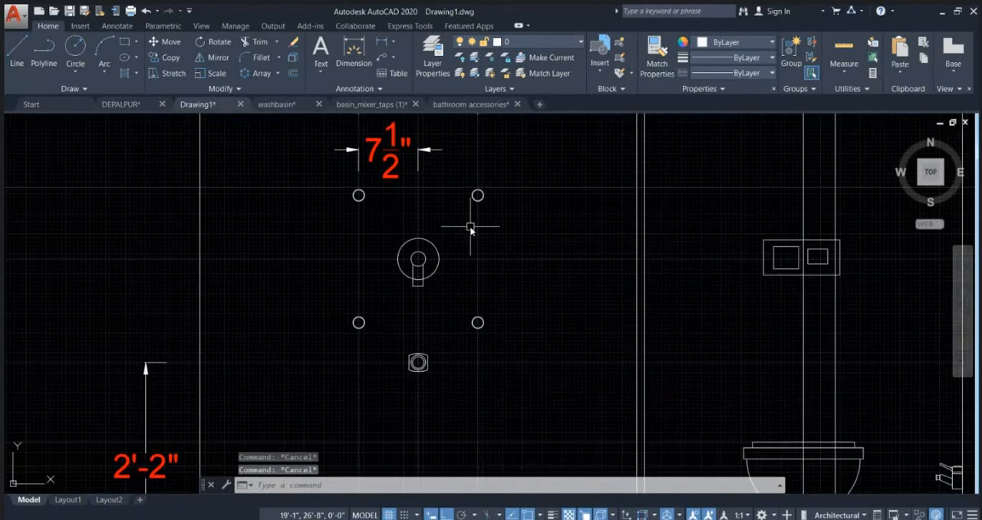
type("dimlinear")
key("Return")
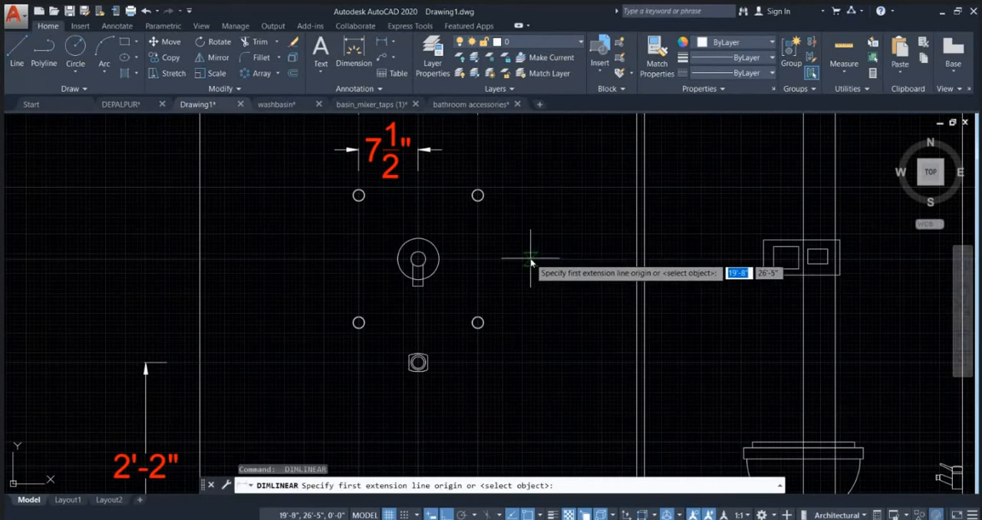
left_click(529, 267)
left_click(532, 192)
left_click(560, 224)
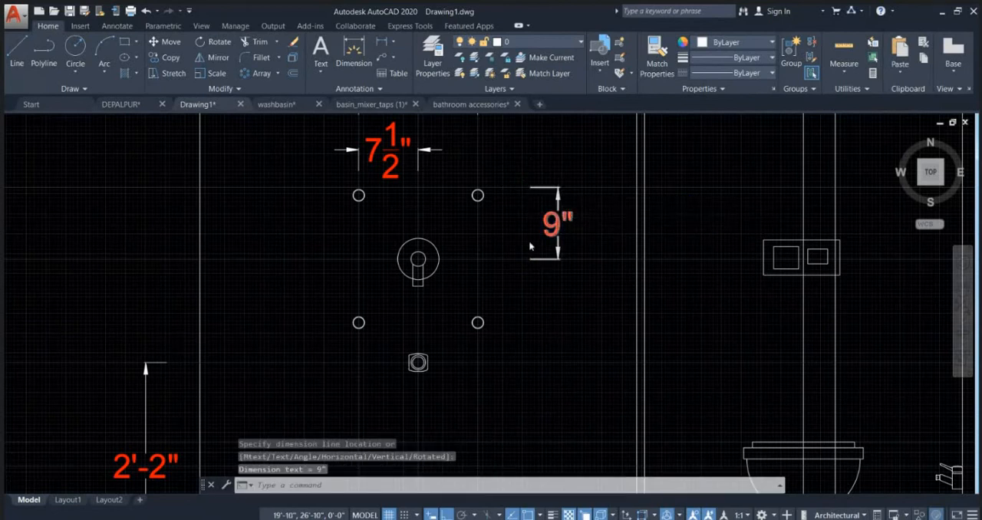
key("Escape")
Step: Add a second vertical linear dimension from the diverter's centre line down to the lower circles' level, in line with the one above
scroll(541, 245, "down", 5)
scroll(545, 261, "up", 5)
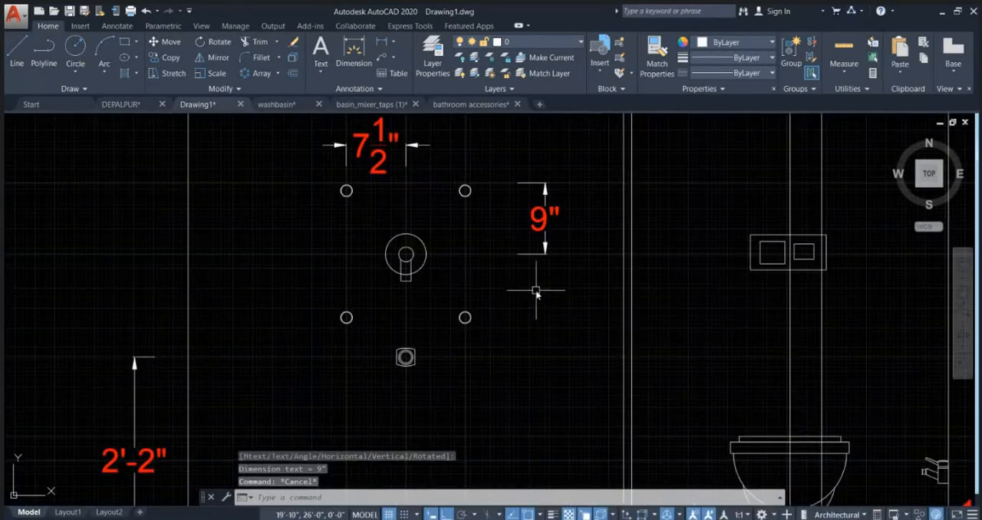
key("Return")
left_click(524, 260)
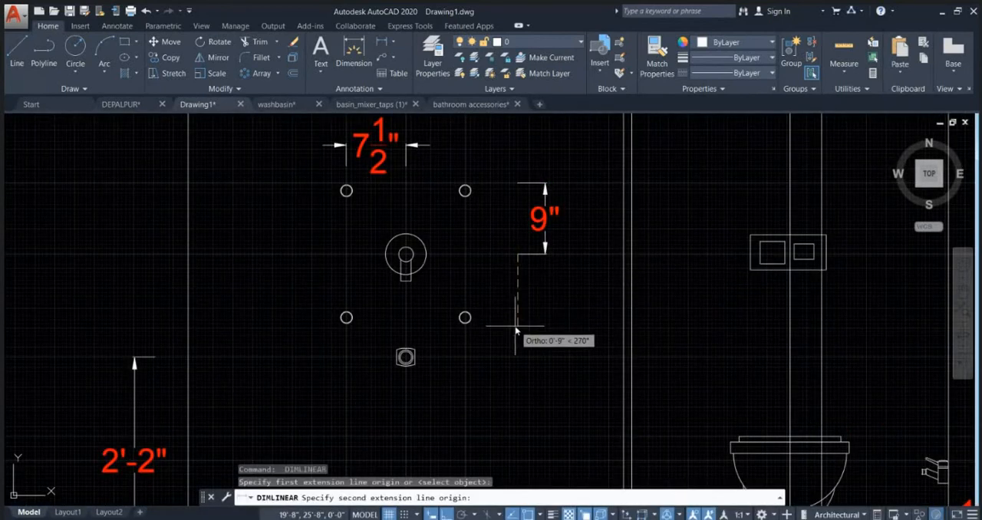
left_click(519, 316)
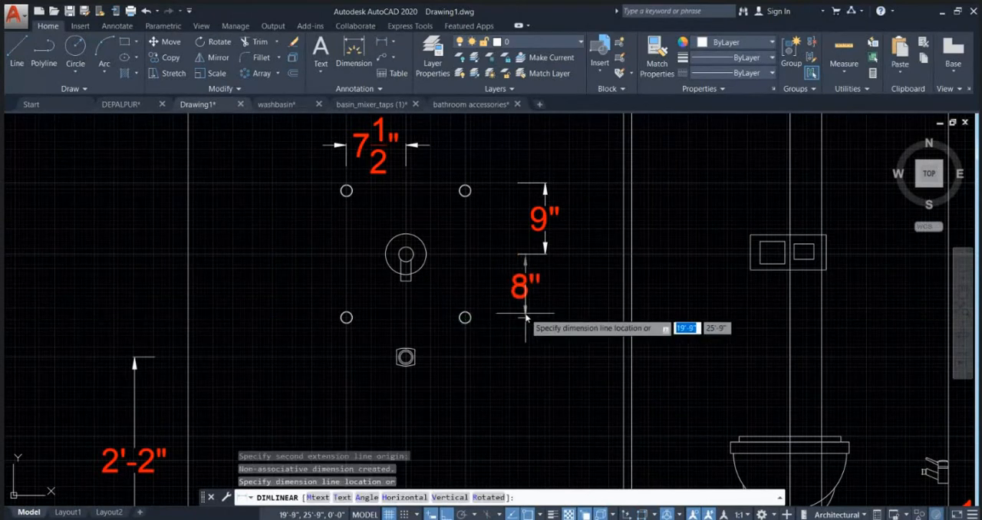
left_click(542, 311)
key("Escape")
scroll(535, 172, "up", 4)
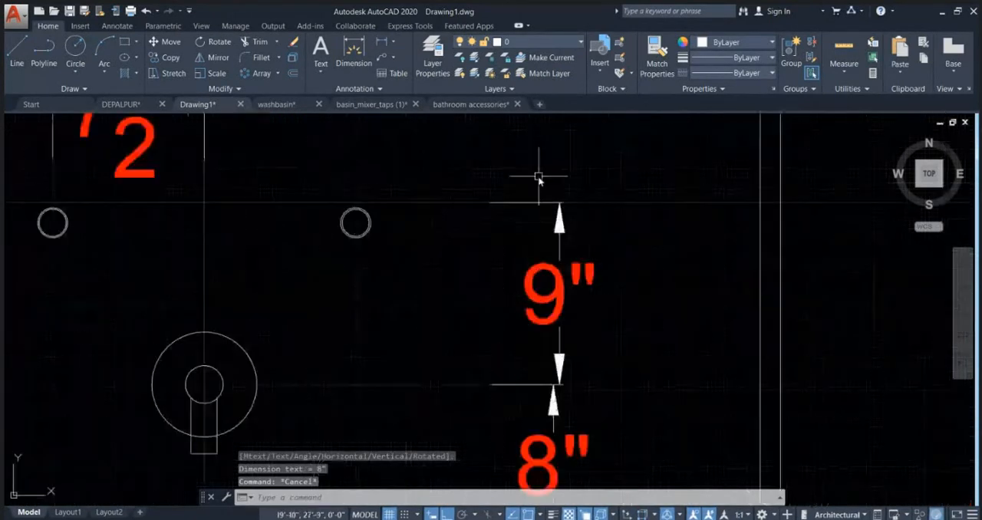
scroll(507, 224, "down", 2)
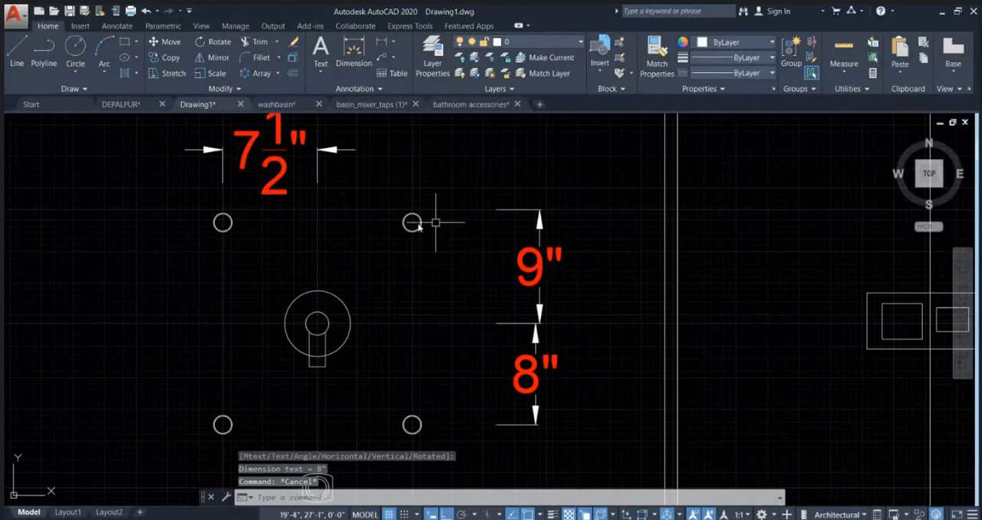
Step: Stretch the upper vertical dimension's top extension origin from the guide line to the upper-right circle
left_click(570, 228)
left_click(532, 227)
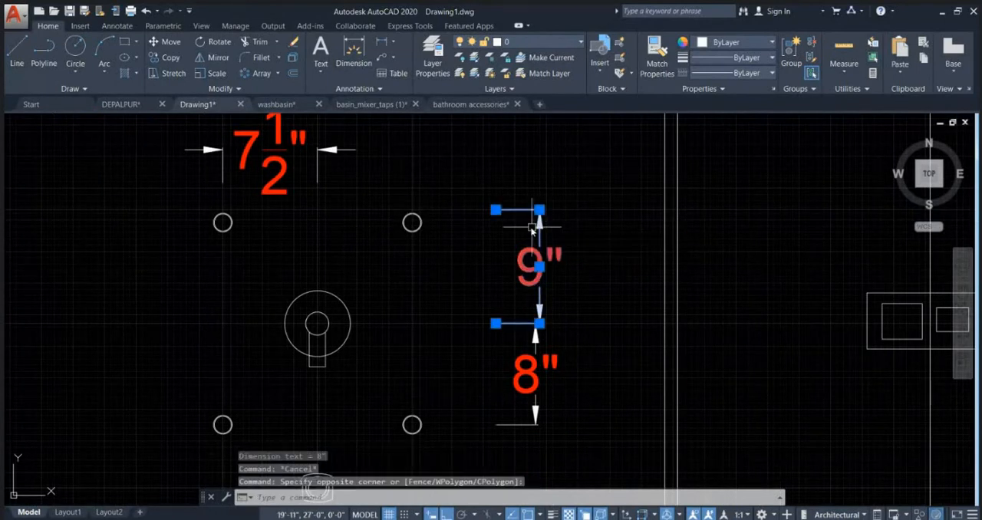
scroll(497, 222, "up", 2)
left_click(495, 201)
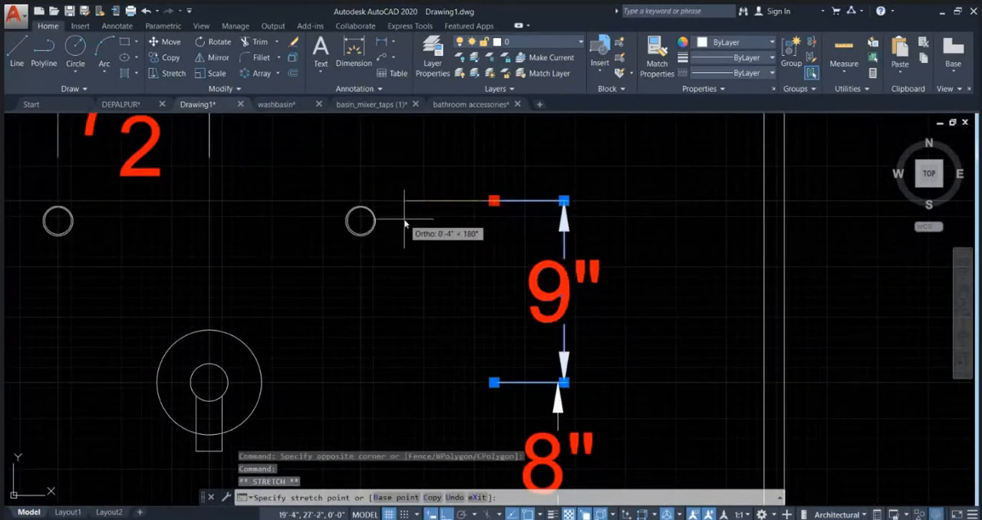
left_click(375, 221)
key("Escape")
scroll(533, 219, "down", 2)
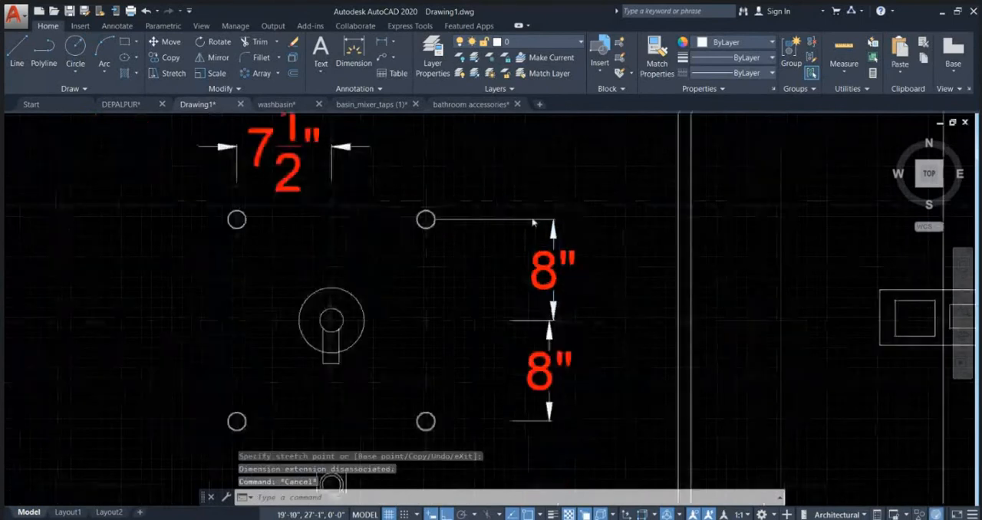
Step: Examine the dimensioned shower fittings and guide lines in the wall elevation, and the shower area in the floor plan below it
scroll(509, 258, "down", 3)
scroll(471, 303, "down", 3)
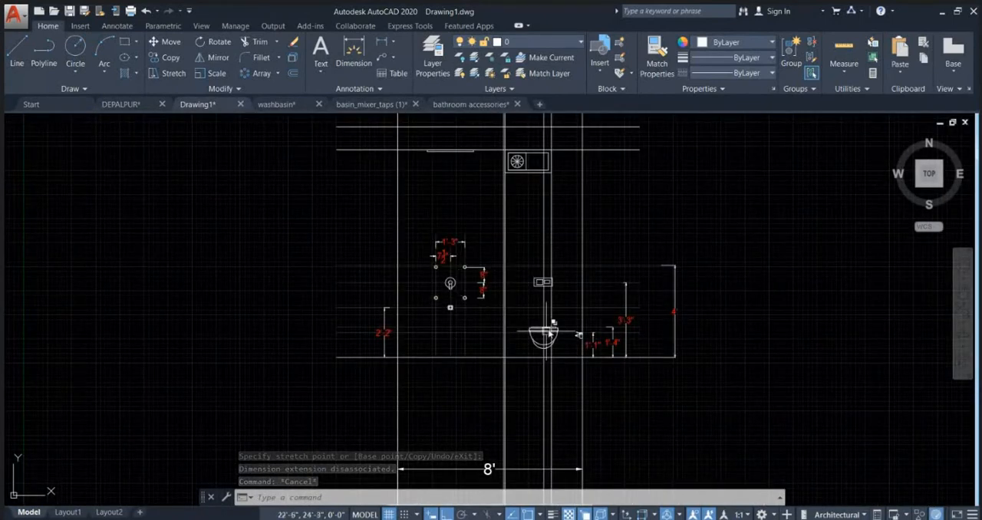
scroll(550, 321, "up", 2)
key("Escape")
key("Escape")
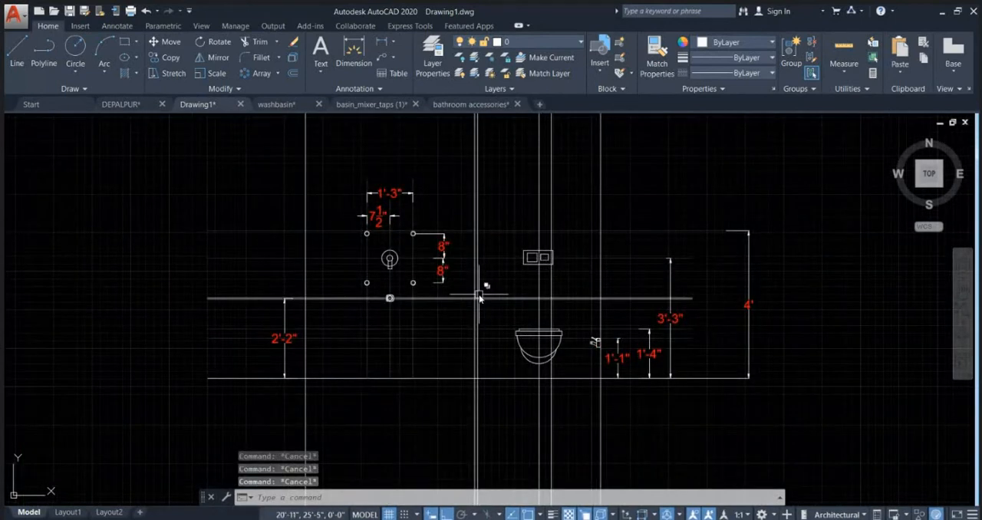
scroll(358, 320, "up", 2)
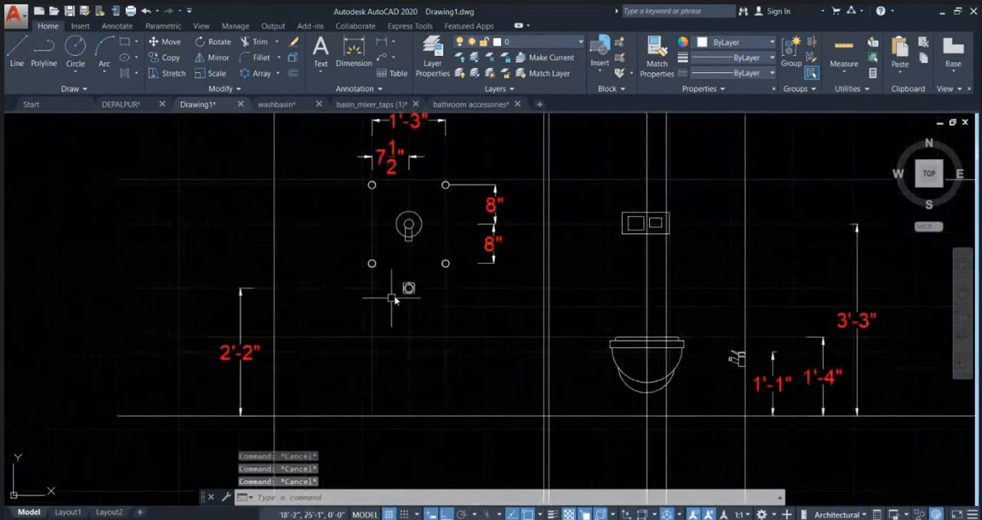
left_click(409, 257)
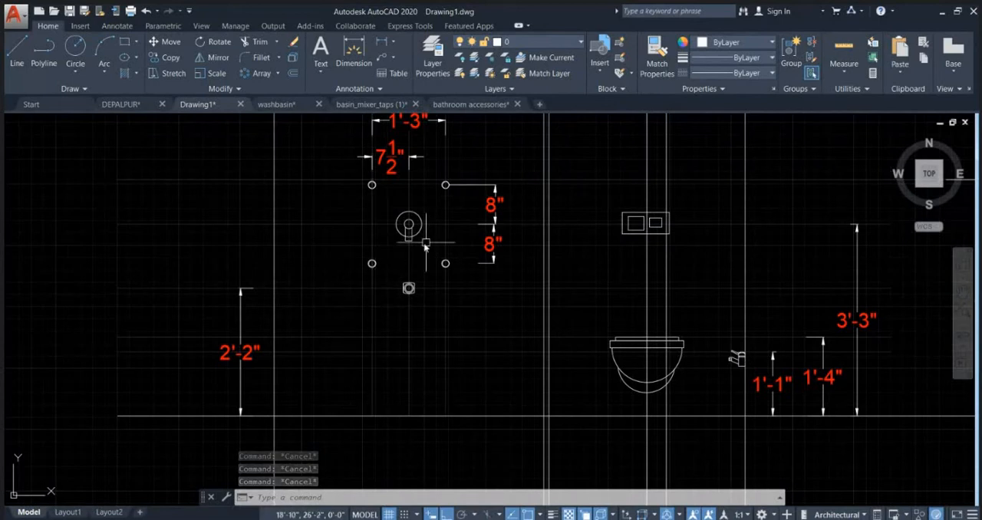
middle_click_drag(407, 225, 378, 265)
scroll(378, 265, "down", 2)
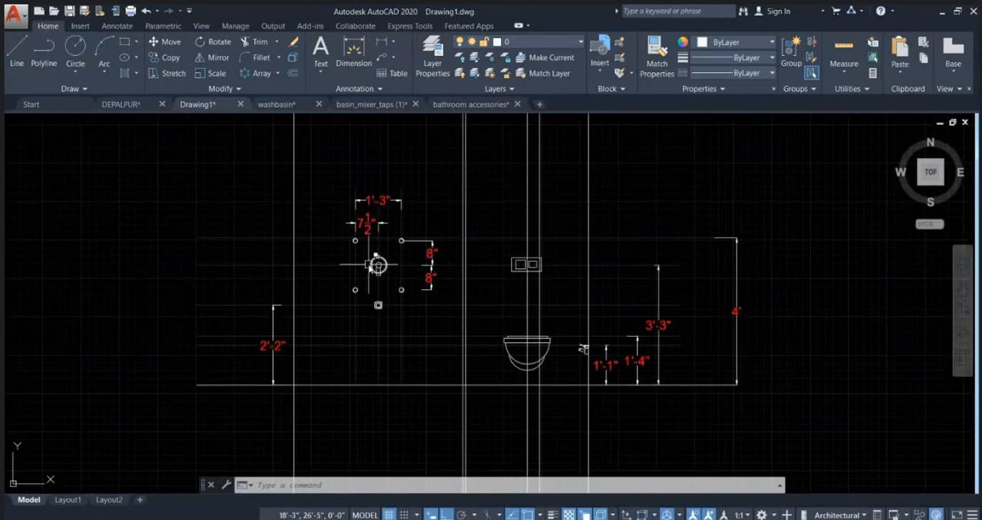
scroll(378, 266, "up", 4)
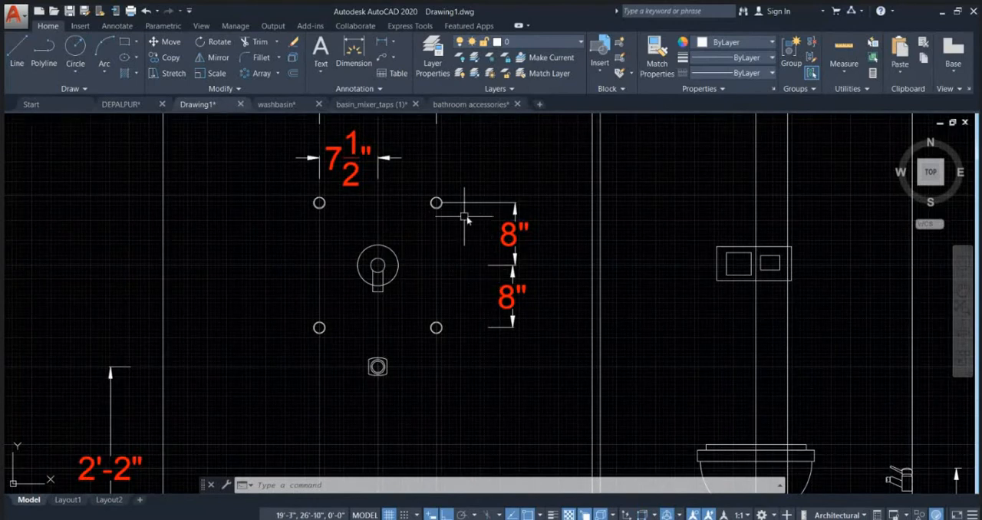
key("Escape")
key("Escape")
scroll(469, 218, "down", 2)
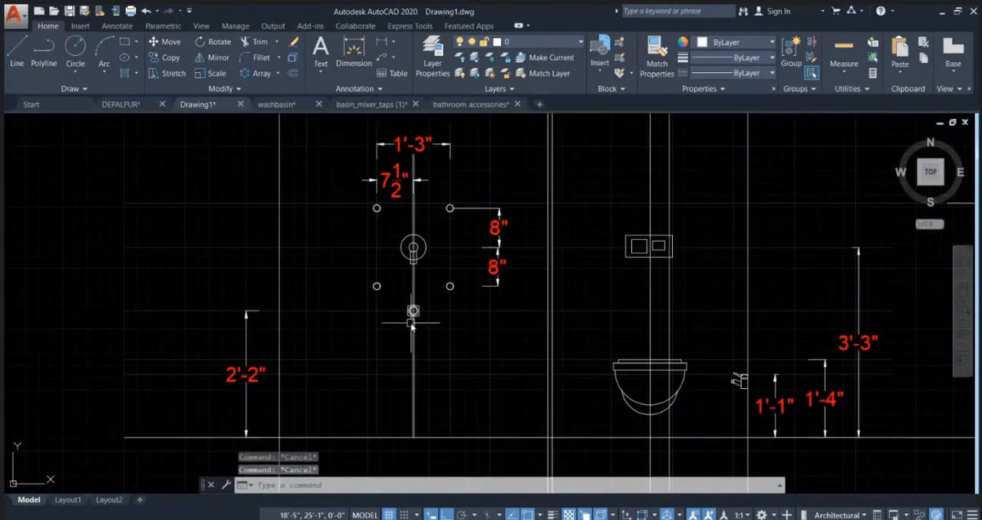
scroll(406, 313, "down", 1)
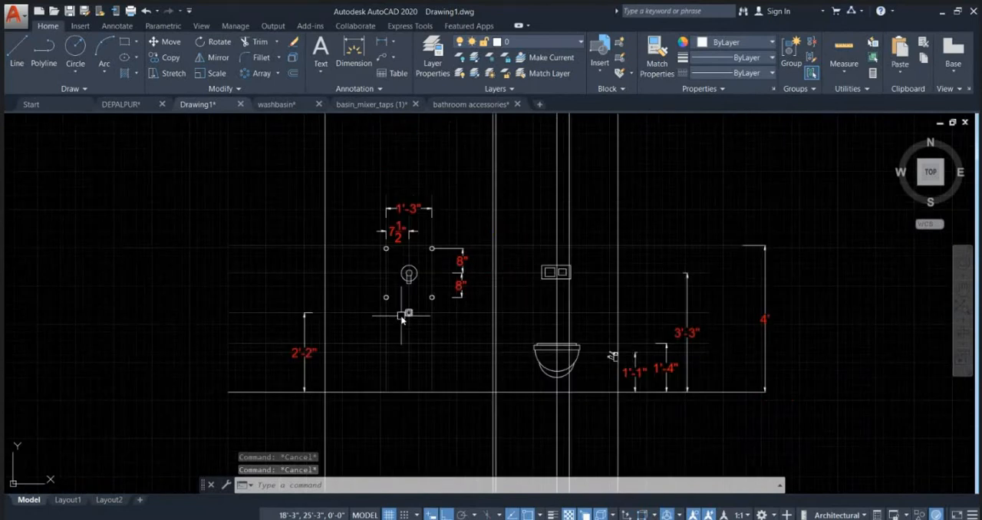
scroll(468, 284, "down", 1)
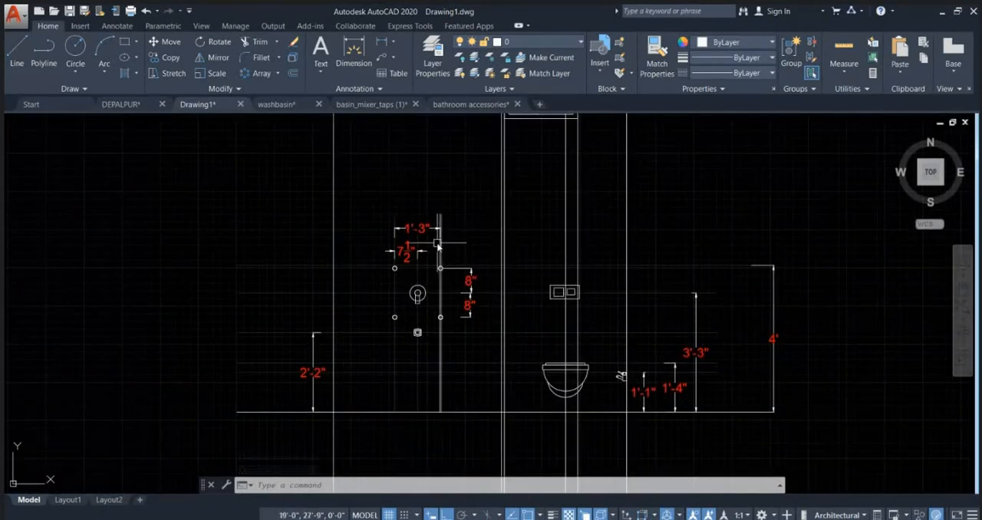
scroll(465, 273, "up", 2)
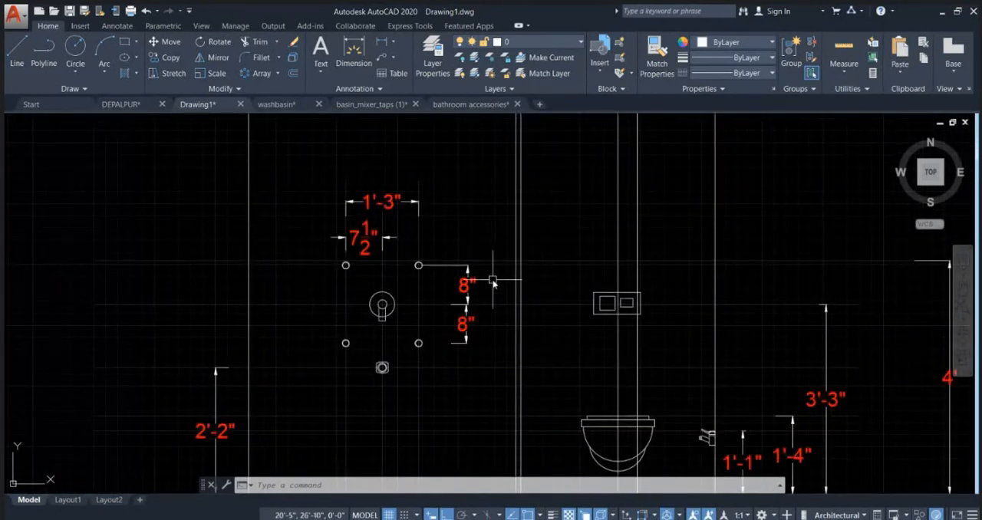
mouse_move(495, 265)
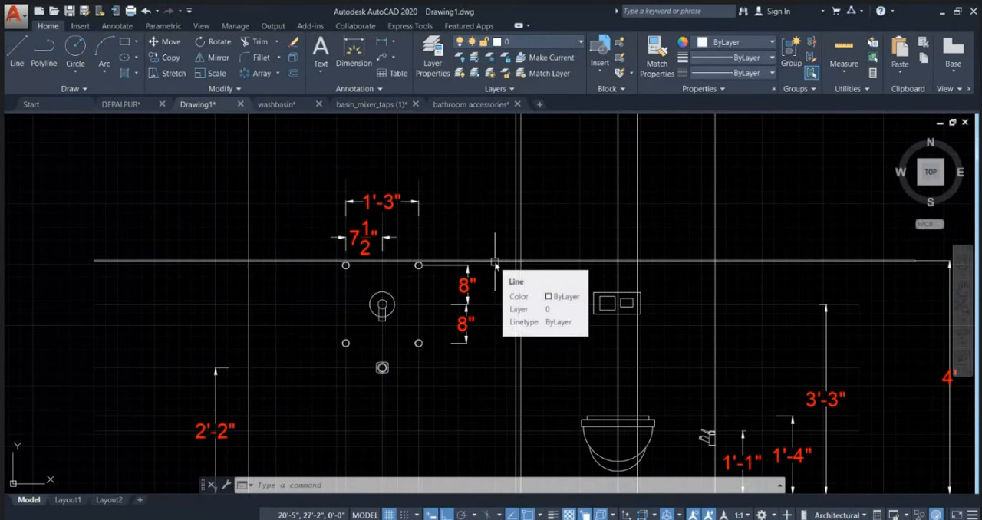
key("Escape")
key("Escape")
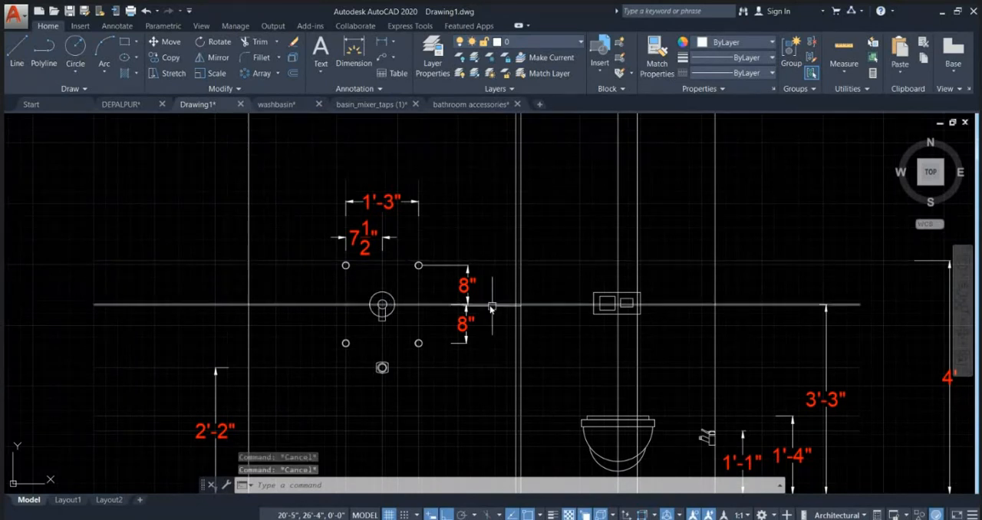
scroll(482, 302, "down", 6)
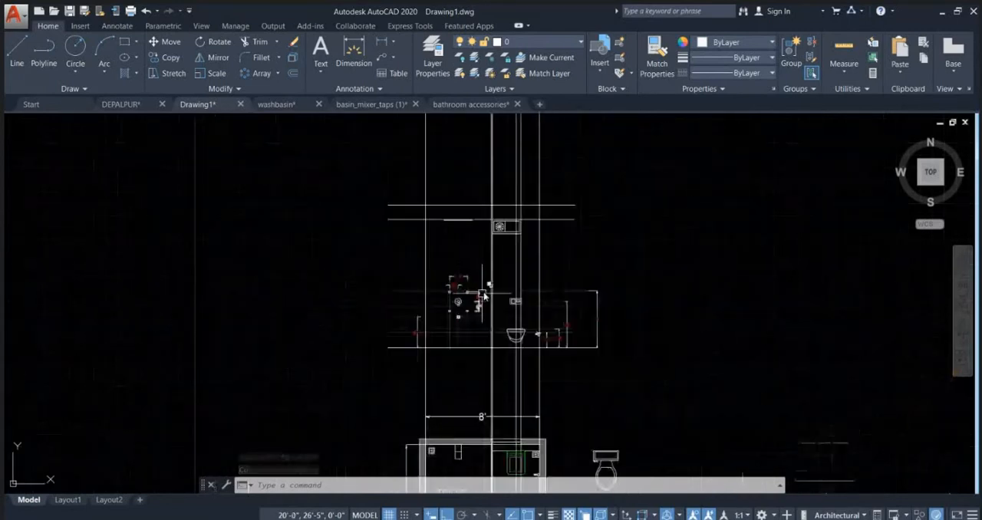
scroll(477, 322, "up", 4)
scroll(477, 314, "up", 4)
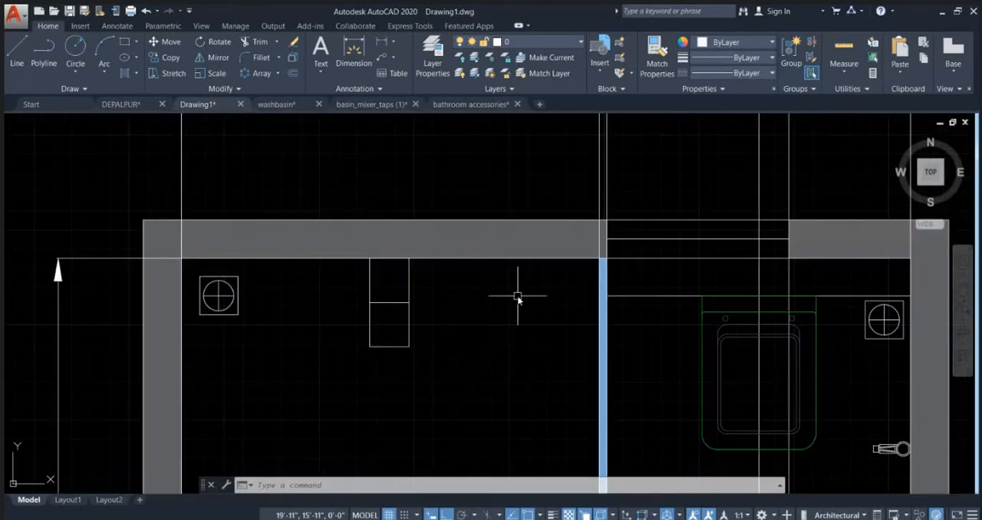
left_click(528, 279)
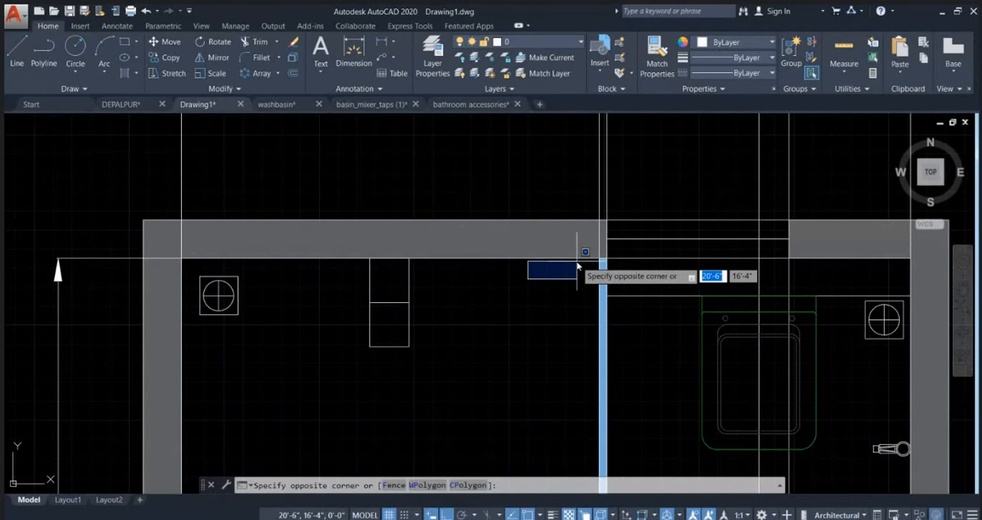
key("Escape")
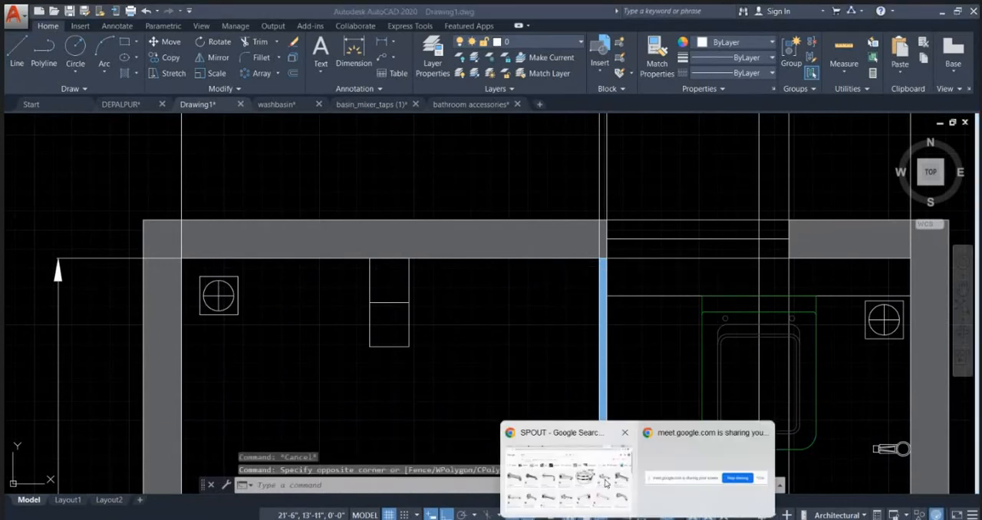
Step: Switch to the Chrome window with the spout images and search Google Images for "hand shower cad block free download"
left_click(592, 464)
double_click(137, 81)
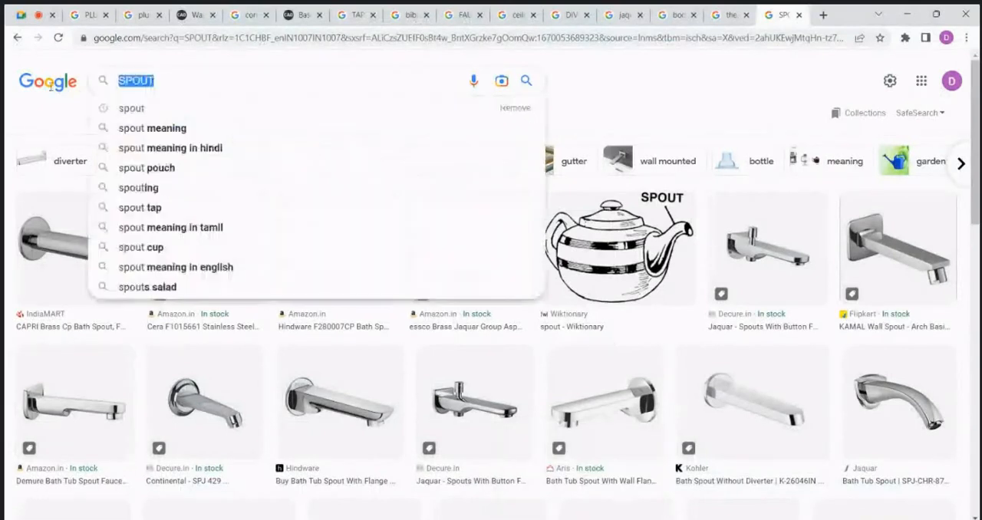
type("HAND ")
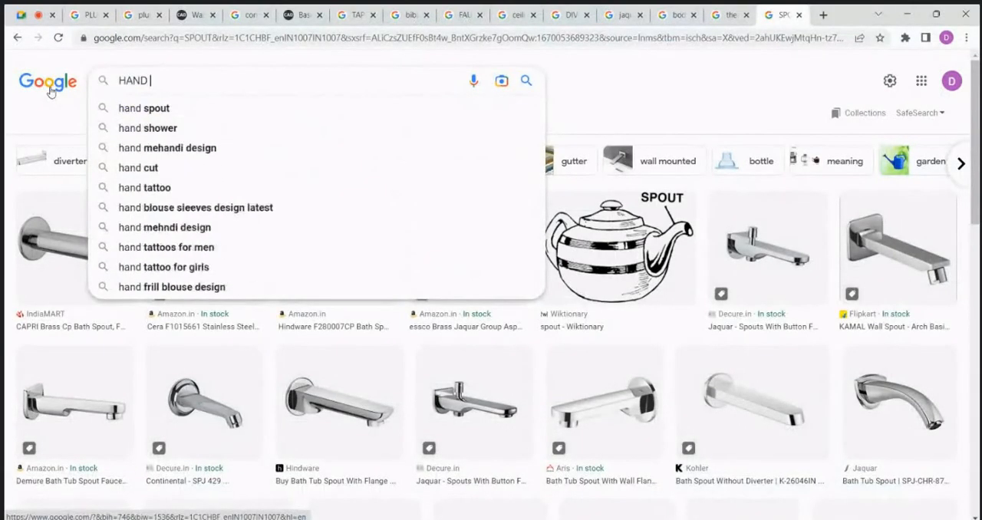
type("SHOWER CAD")
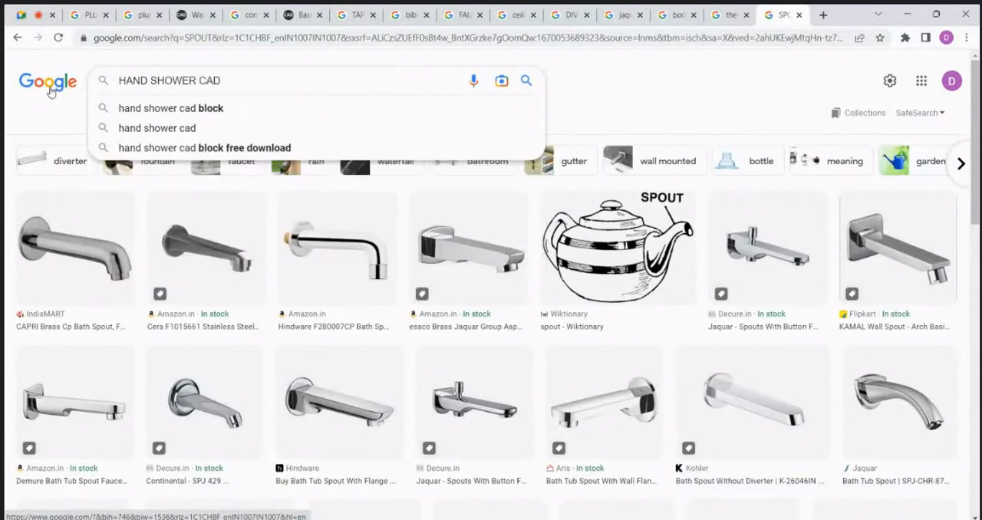
type(" BLOCK")
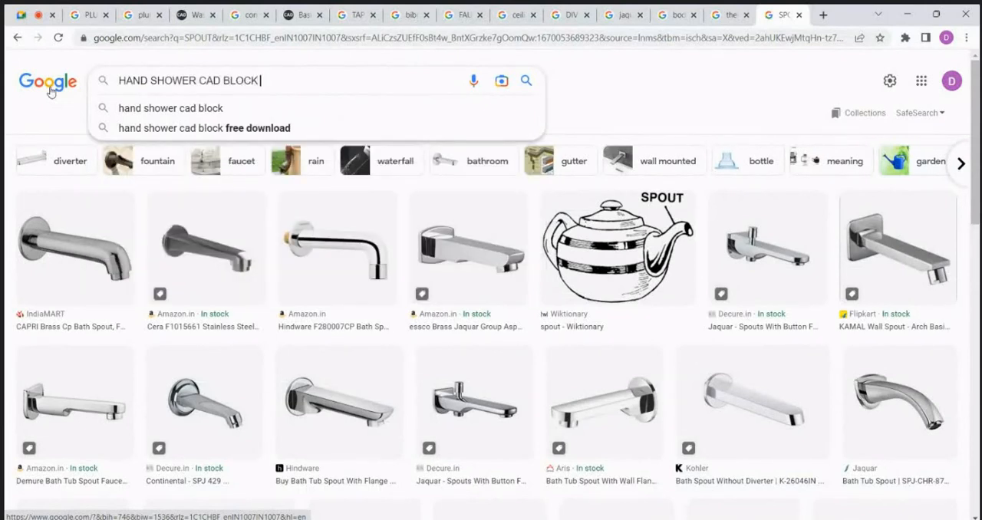
type(" FRE")
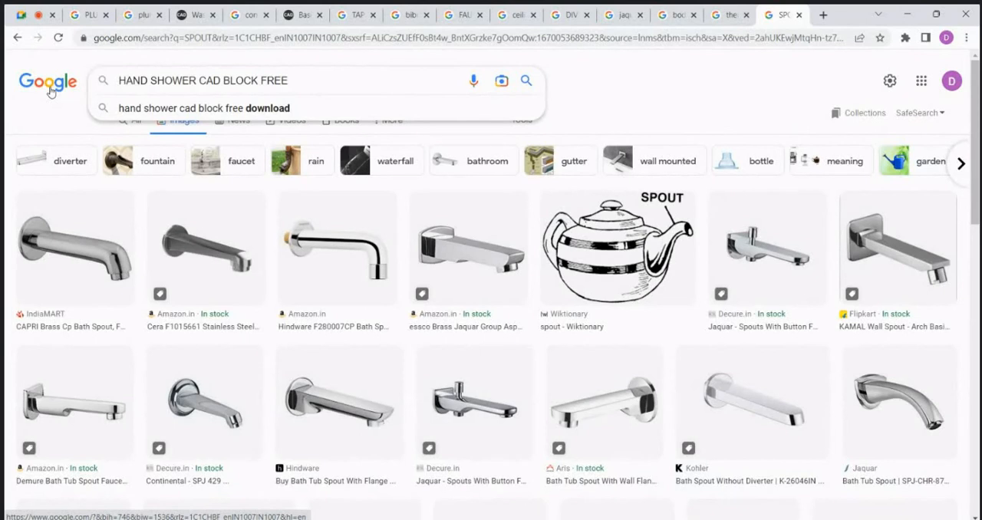
type("E")
key("Down")
key("Return")
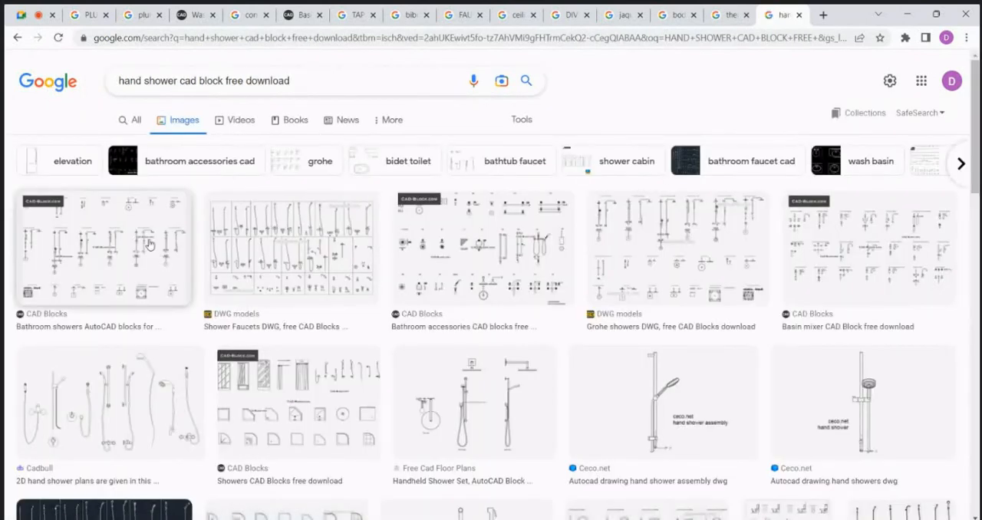
left_click(324, 84)
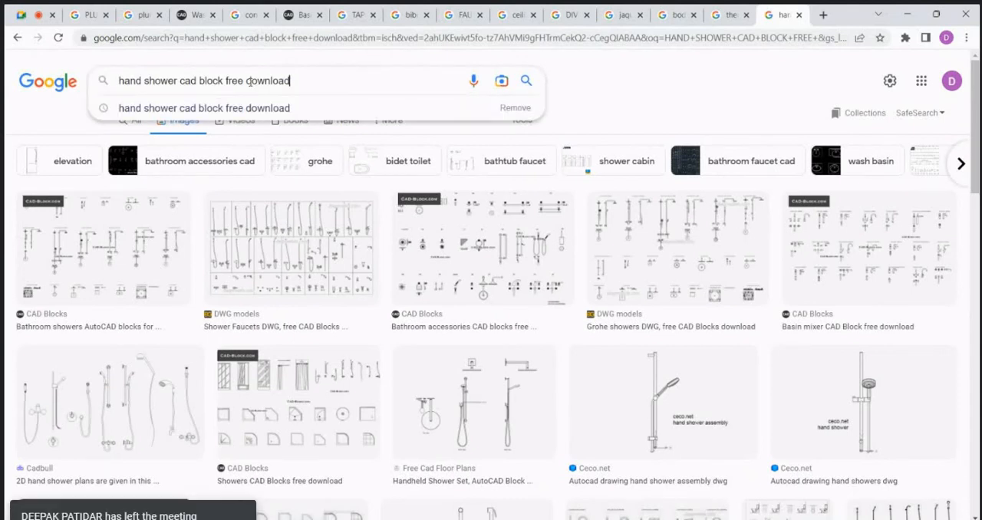
scroll(241, 136, "down", 5)
scroll(214, 135, "up", 5)
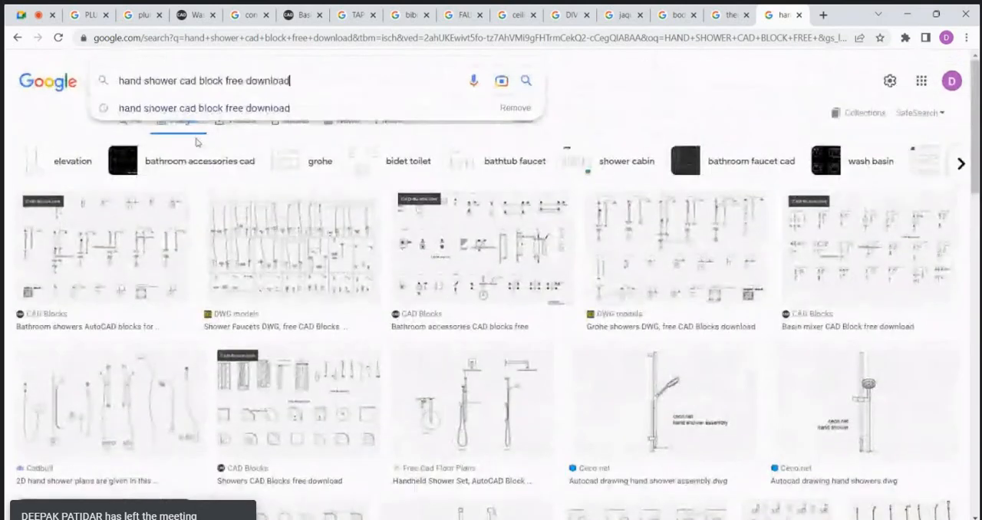
Step: Check the web results for the hand shower search, viewing the bathroom showers page and the Showerheads and Shower Faucets page on dwgmodels.com
left_click(135, 121)
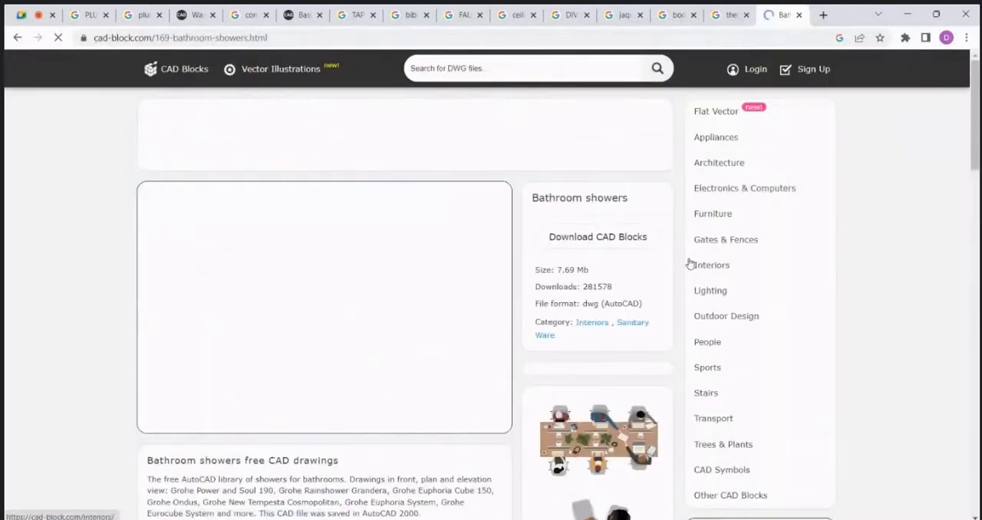
scroll(619, 304, "down", 1)
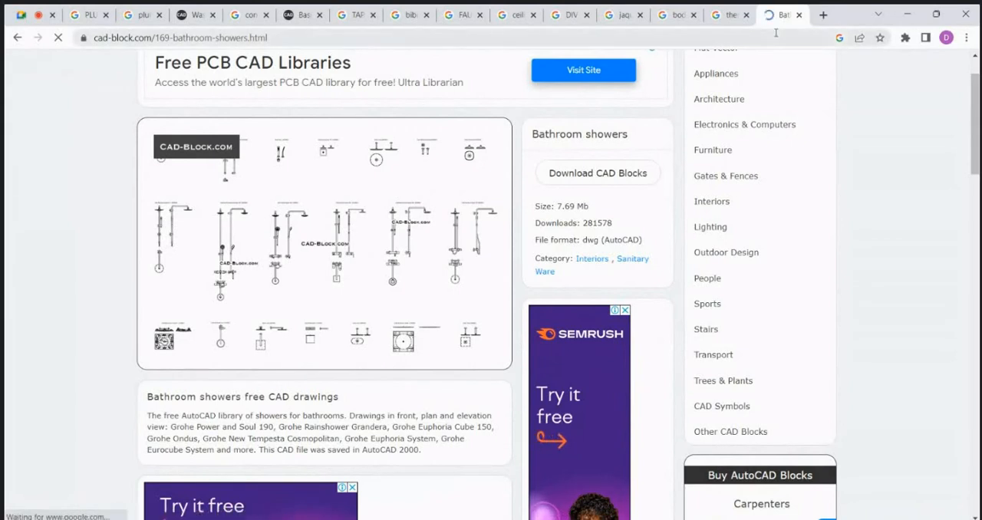
key("alt+Left")
scroll(294, 203, "down", 1)
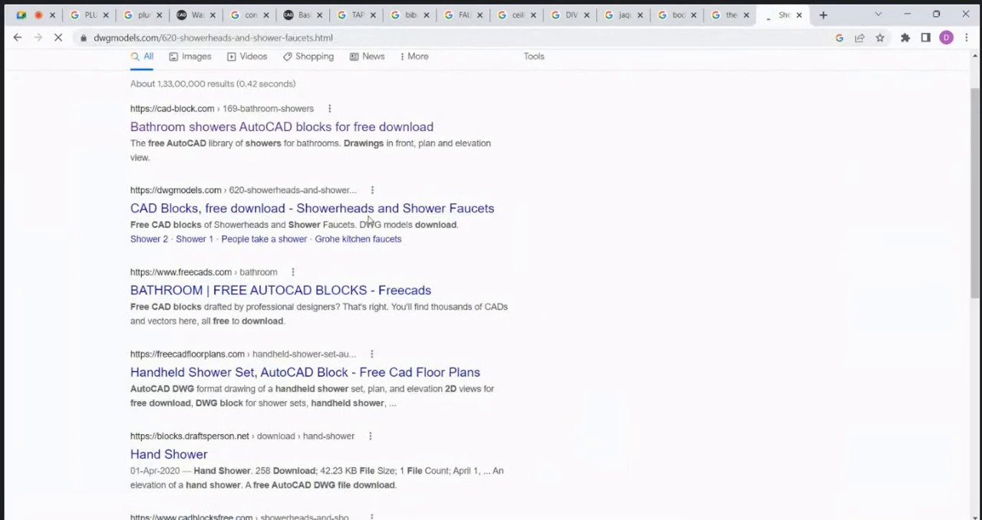
scroll(368, 220, "down", 3)
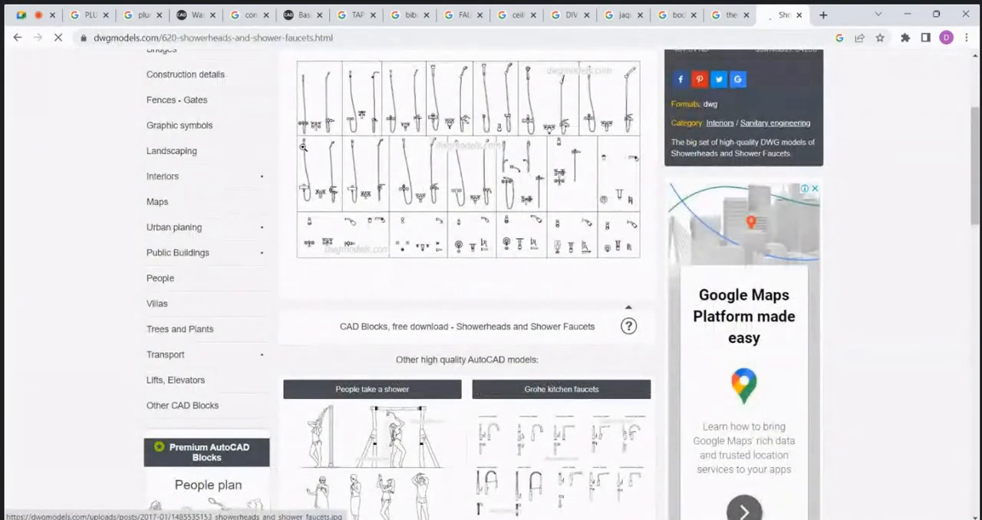
scroll(322, 187, "up", 2)
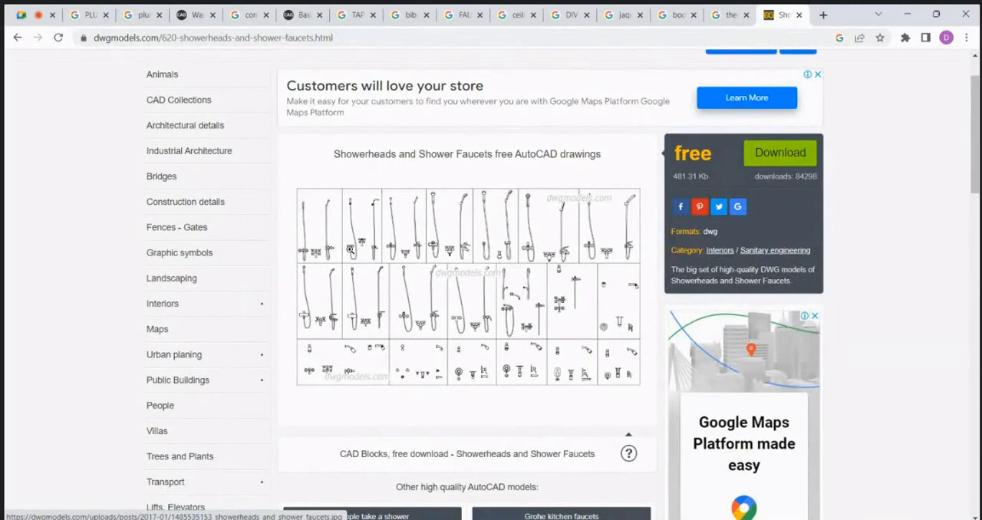
Step: Return to the AutoCAD drawing and examine the diverter, spout and four surrounding circles in the shower elevation
left_click(907, 14)
scroll(382, 270, "down", 9)
scroll(375, 172, "up", 10)
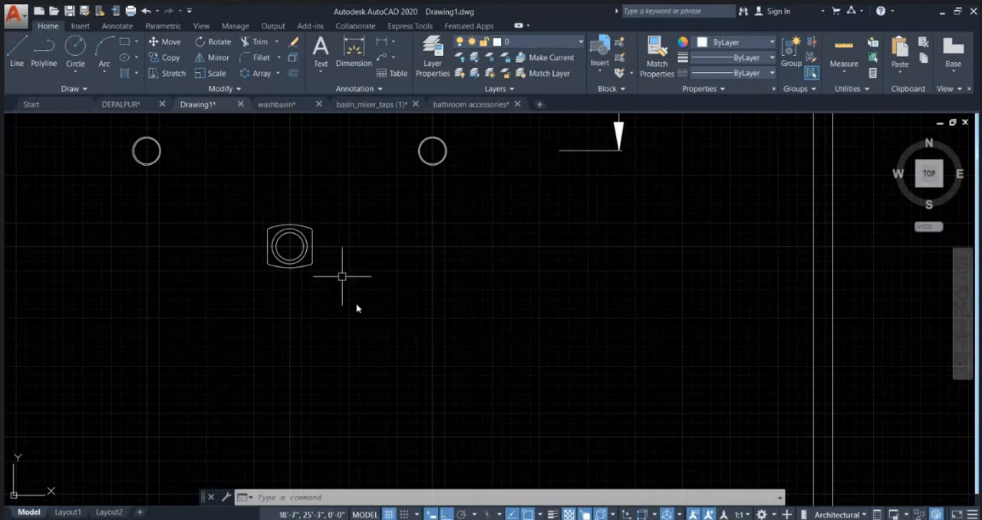
scroll(345, 274, "down", 5)
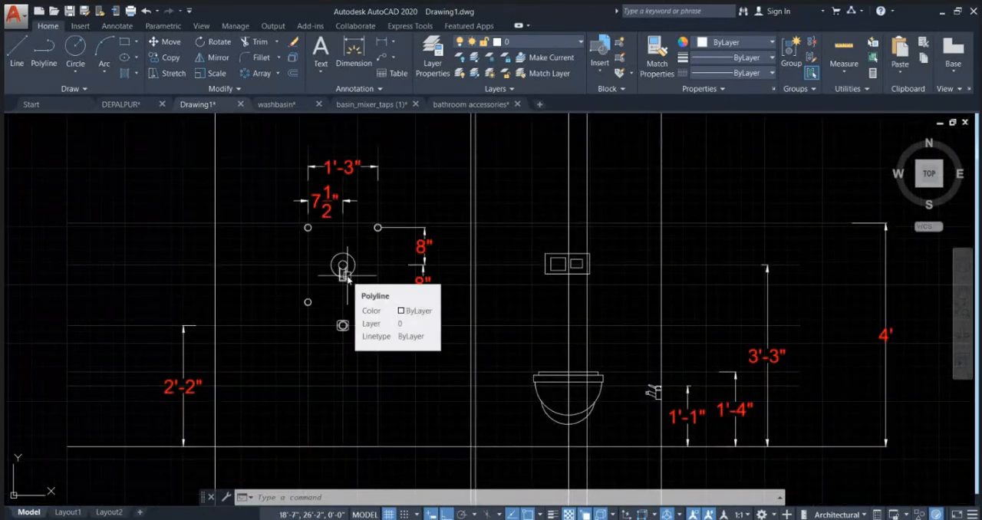
scroll(393, 263, "up", 4)
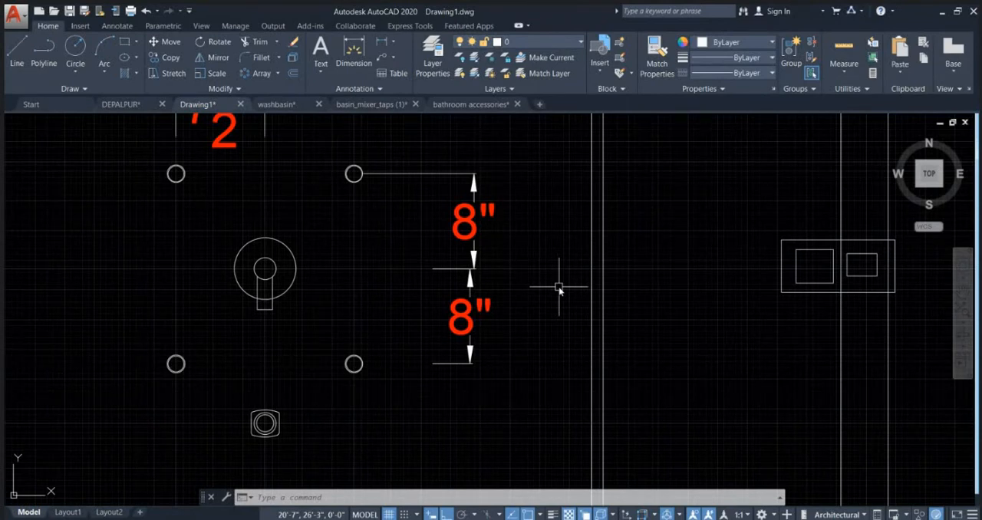
scroll(404, 295, "down", 2)
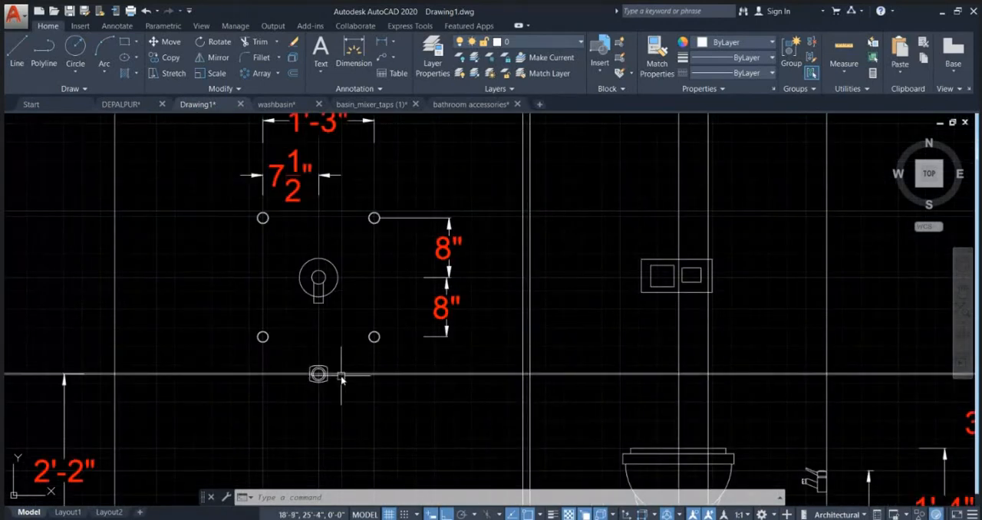
scroll(318, 376, "up", 3)
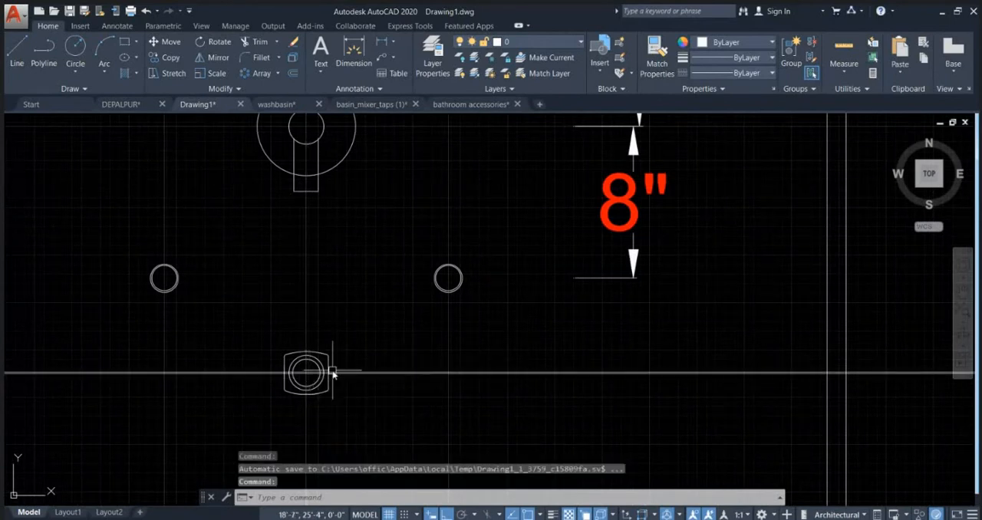
scroll(618, 259, "down", 5)
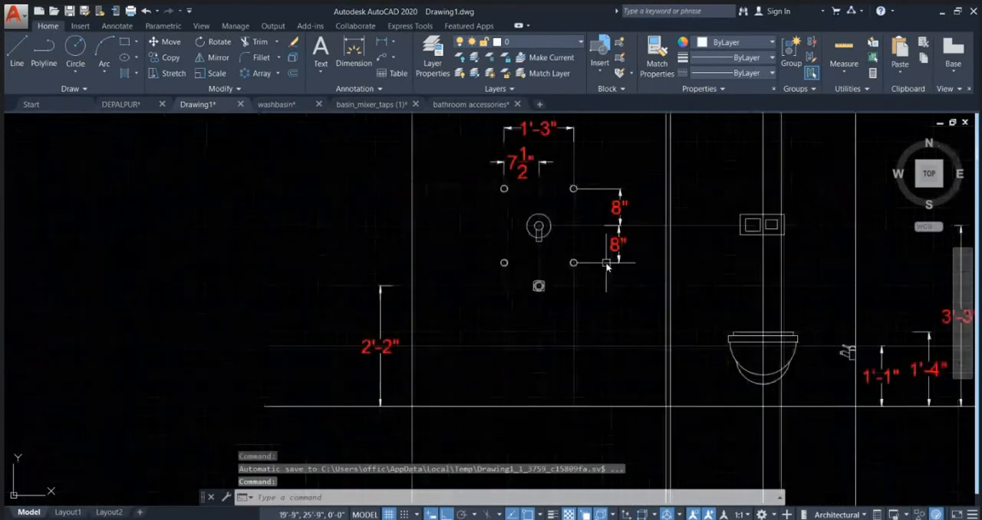
scroll(602, 246, "up", 4)
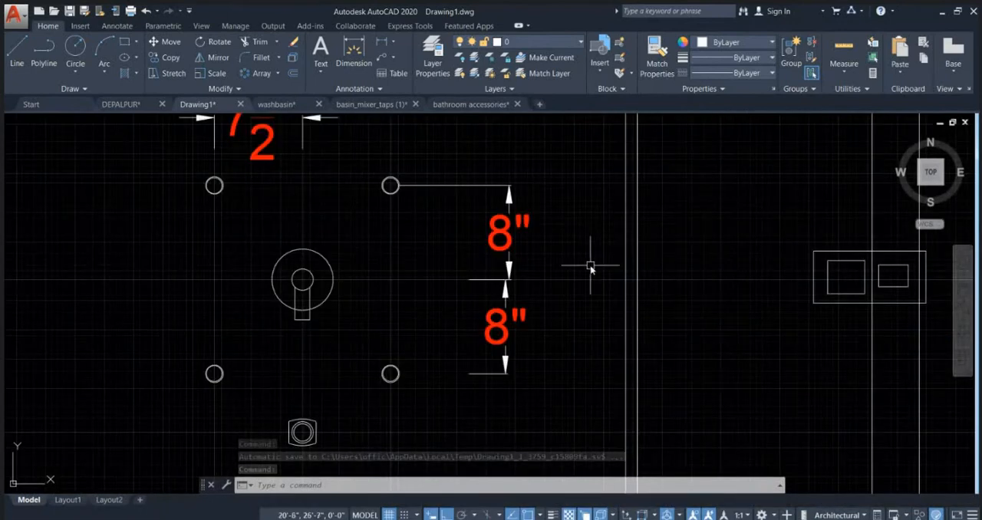
scroll(590, 280, "down", 2)
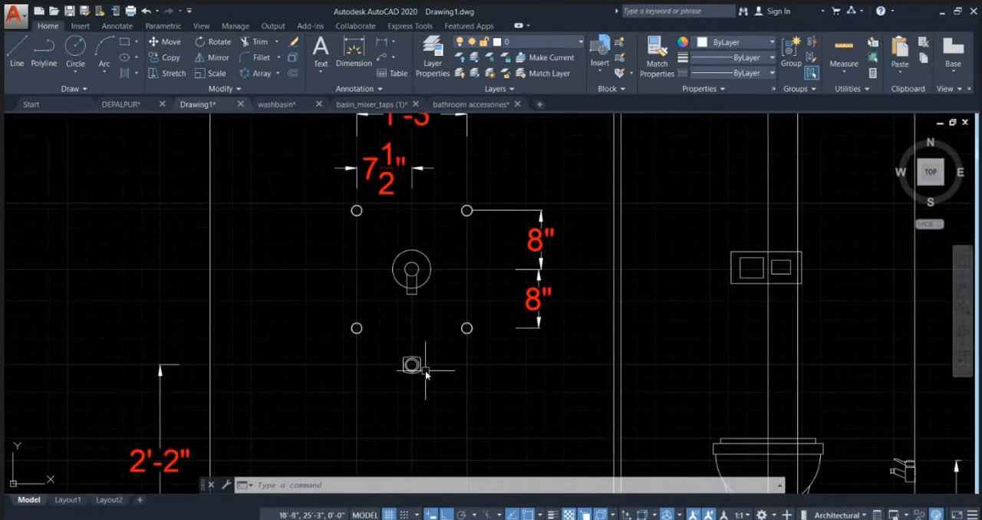
Step: Draw a small horizontal rectangle about 2" by 1" as a handle, extending from the right side of the fitting below the diverter
scroll(425, 371, "up", 2)
type("rec")
key("Return")
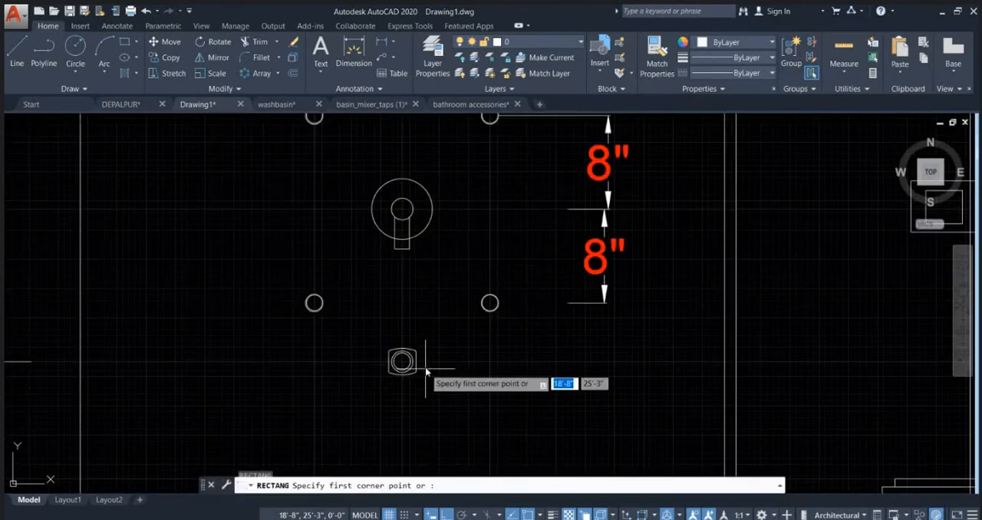
scroll(418, 370, "up", 3)
left_click(399, 361)
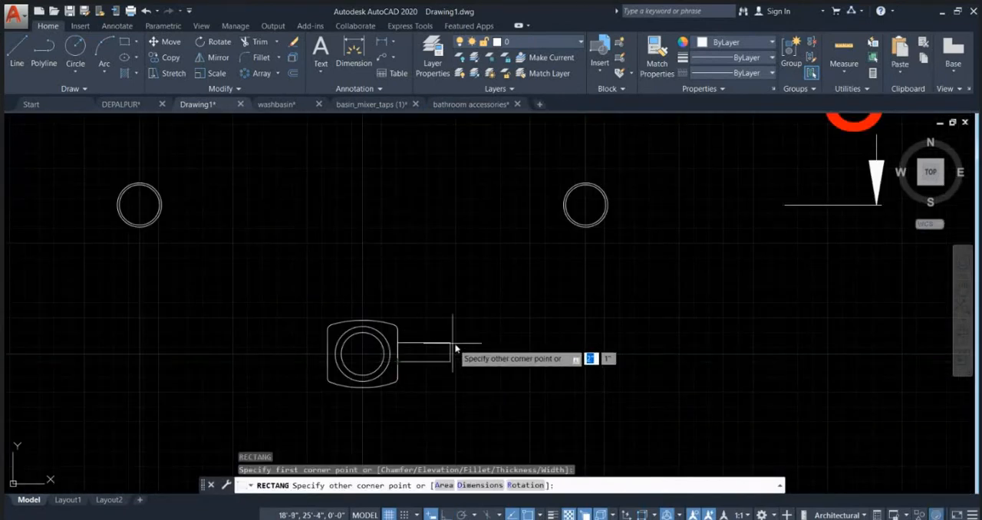
key("Escape")
Step: Examine the full wall elevation and compare it with the fixtures along the top wall of the toilet floor plan
scroll(372, 316, "down", 14)
scroll(477, 242, "up", 4)
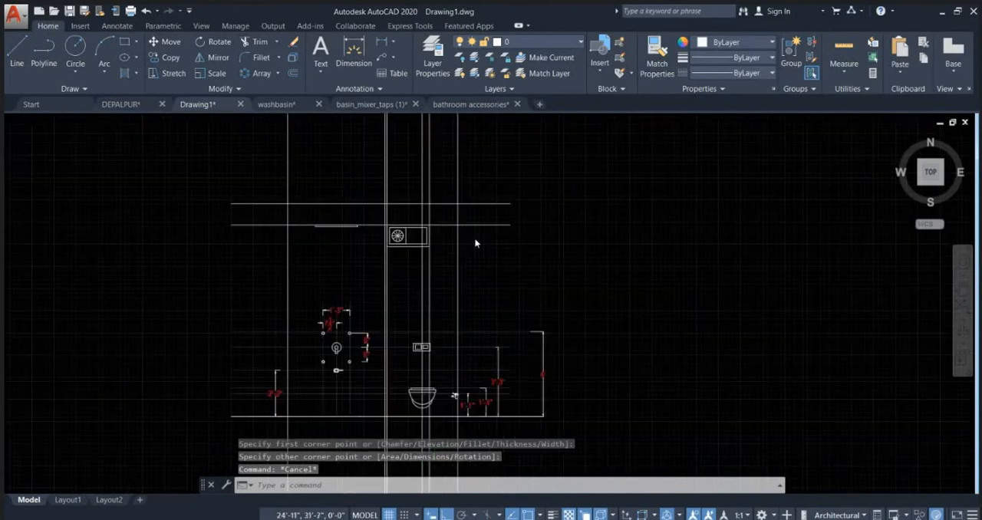
scroll(423, 239, "down", 4)
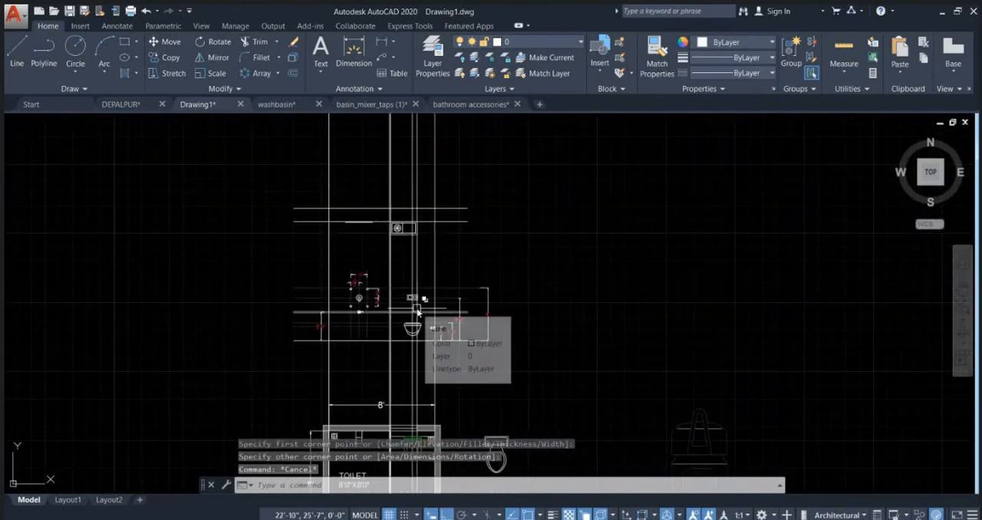
scroll(419, 310, "up", 5)
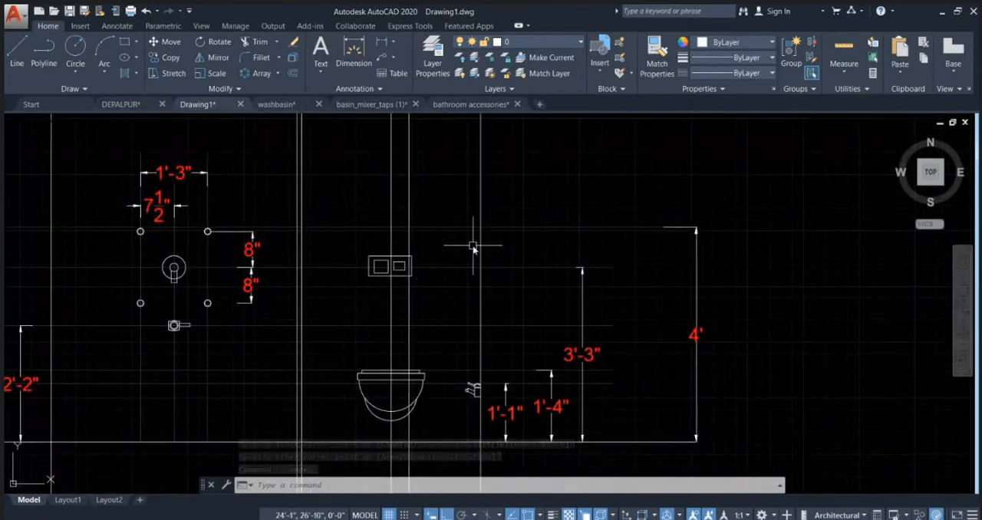
scroll(517, 248, "down", 12)
scroll(531, 264, "up", 3)
scroll(532, 264, "up", 6)
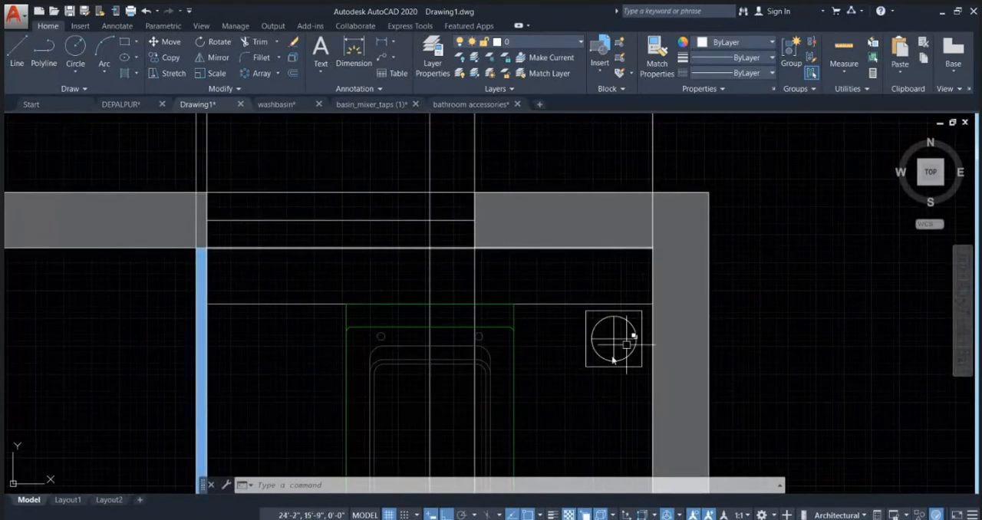
scroll(657, 279, "down", 4)
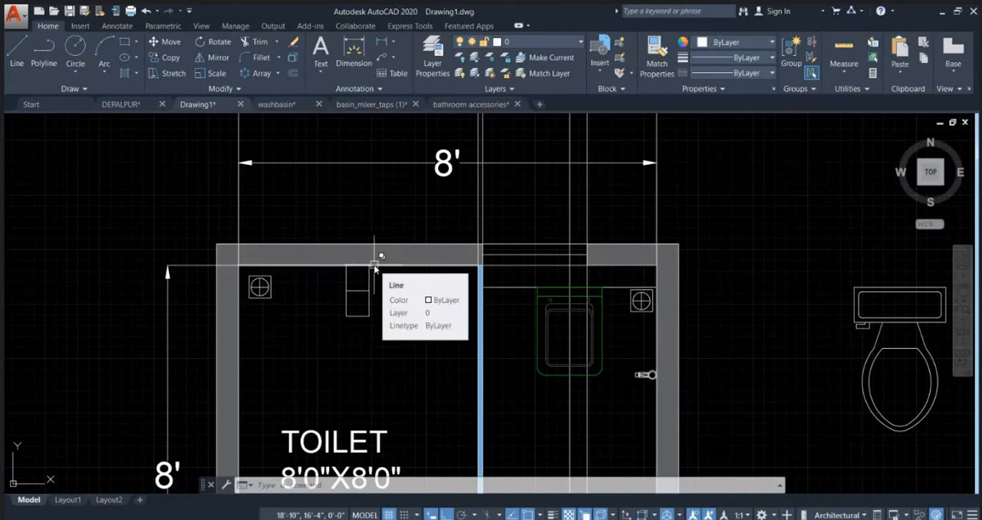
scroll(508, 274, "down", 5)
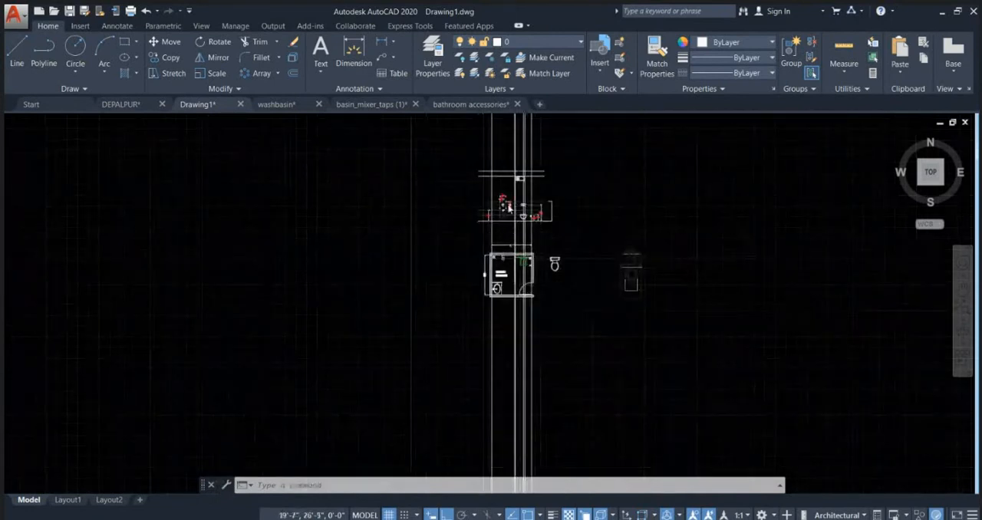
Step: Draw an upright rectangle about 4" wide over the diverter as its new plate, extending above the circle's top and below the handle
scroll(502, 272, "up", 6)
scroll(456, 234, "up", 6)
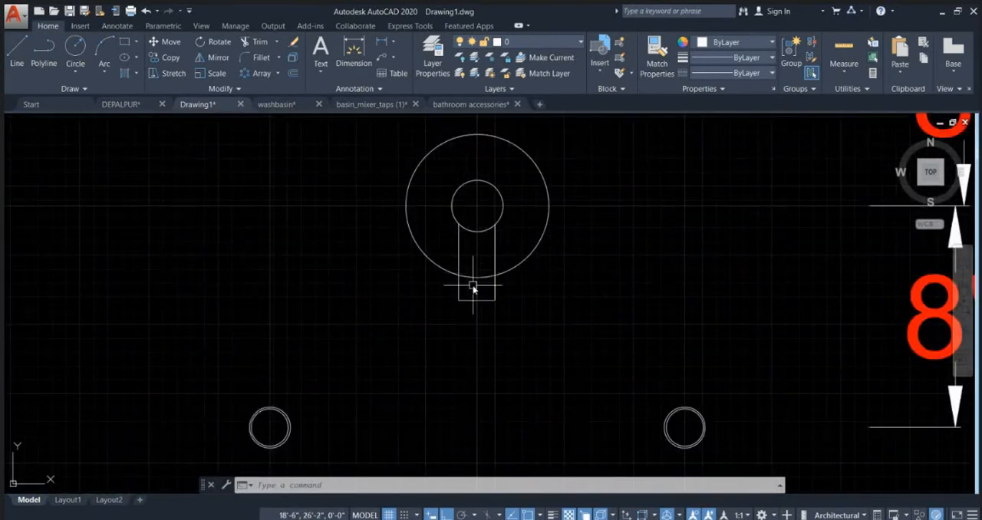
scroll(459, 335, "down", 4)
type("R")
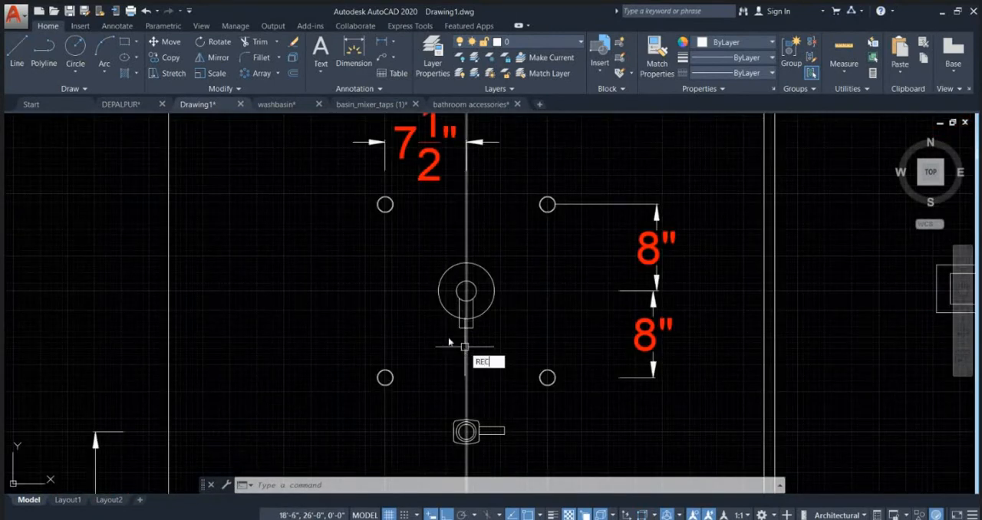
type("EC")
key("Return")
left_click(445, 343)
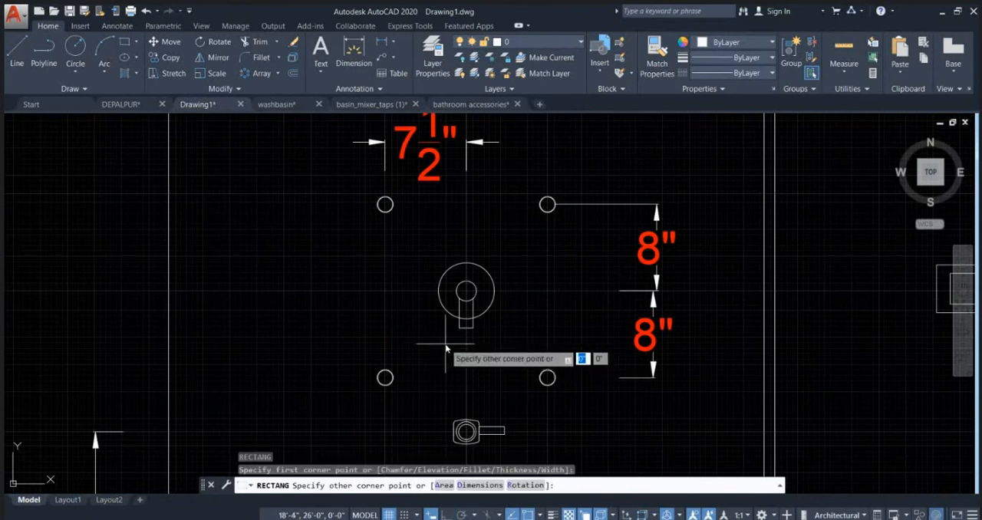
left_click(486, 251)
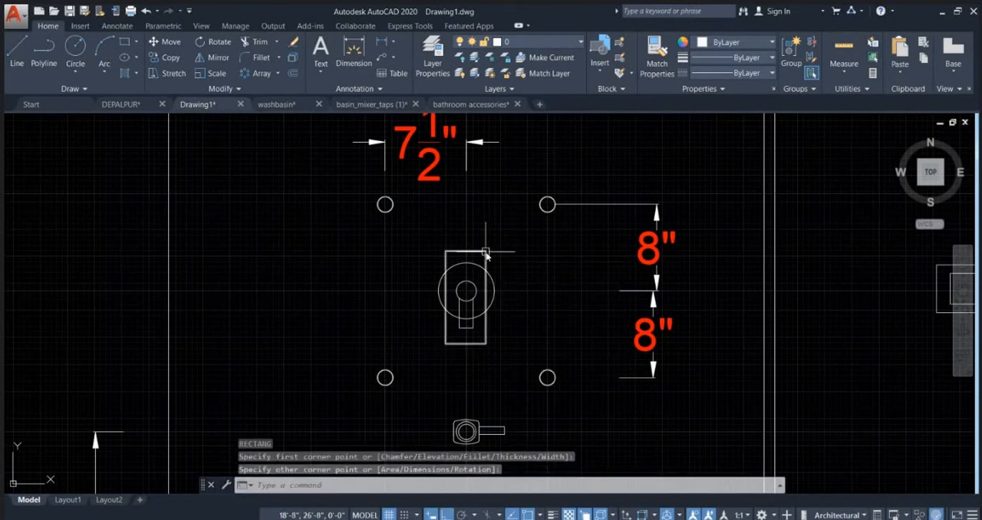
key("Escape")
Step: Delete the diverter's large outer circle and its vertical handle, keeping the small inner circle inside the new rectangle
scroll(474, 324, "up", 4)
left_click(493, 333)
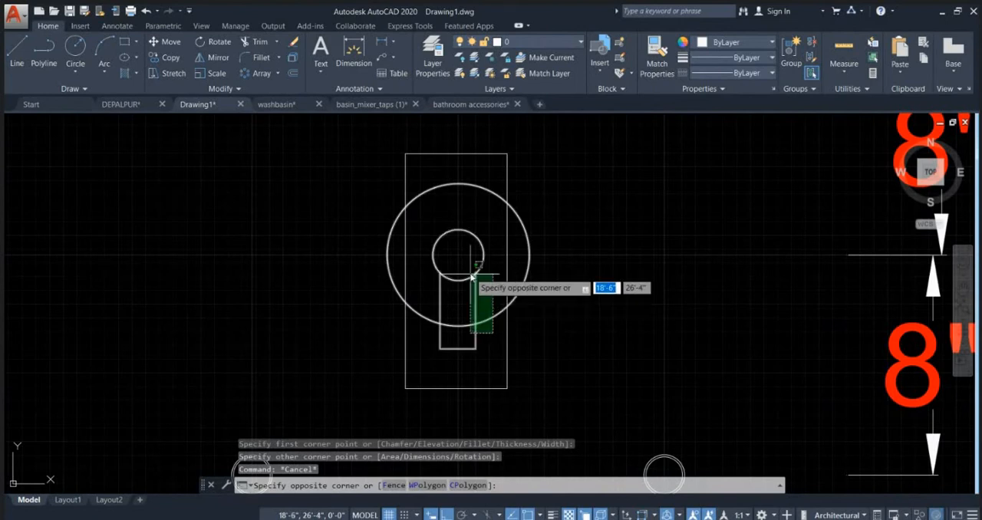
left_click(467, 269)
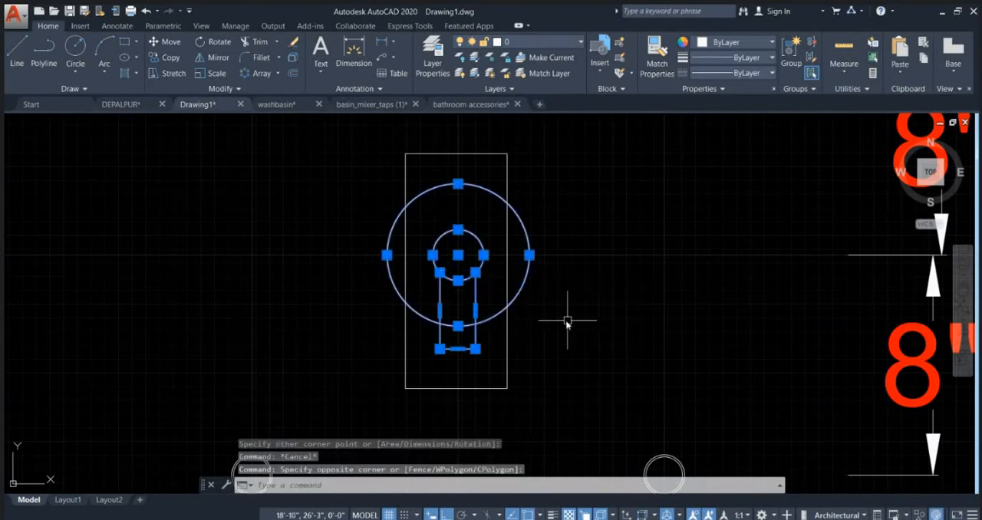
scroll(482, 256, "up", 2)
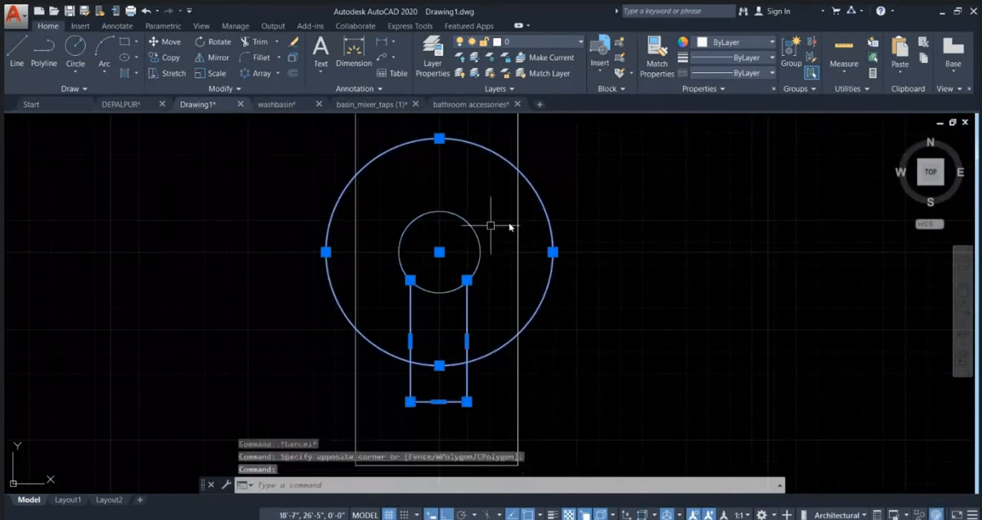
scroll(529, 283, "down", 2)
key("Delete")
Step: Move the small circle straight up about 2" into the upper part of the diverter plate
left_click(493, 278)
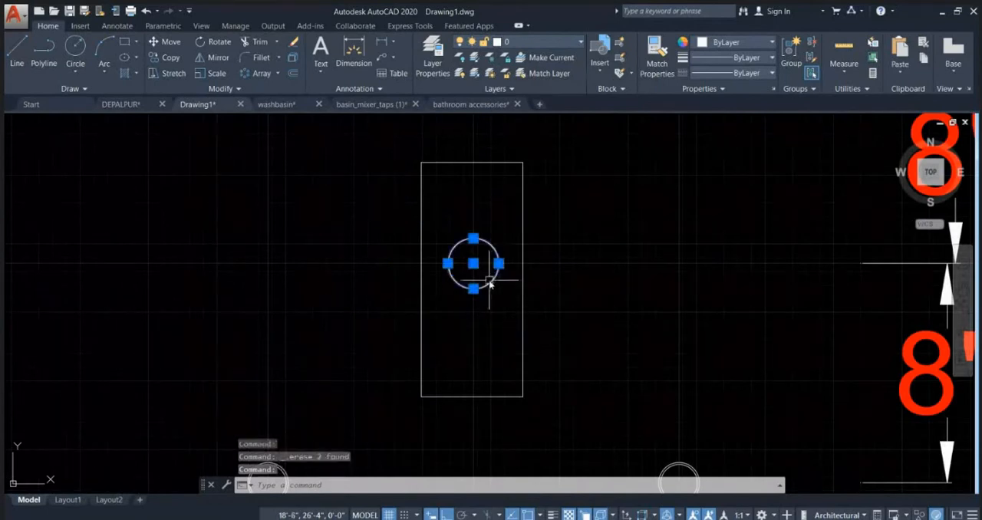
type("m")
key("Return")
left_click(583, 322)
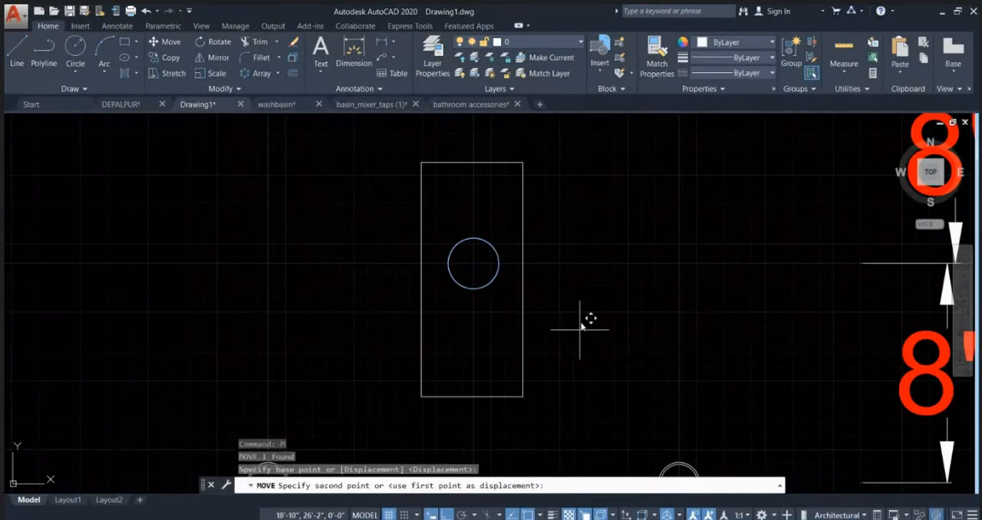
left_click(596, 266)
Step: Copy the circle about 4" straight down into the lower half of the diverter plate
left_click(498, 215)
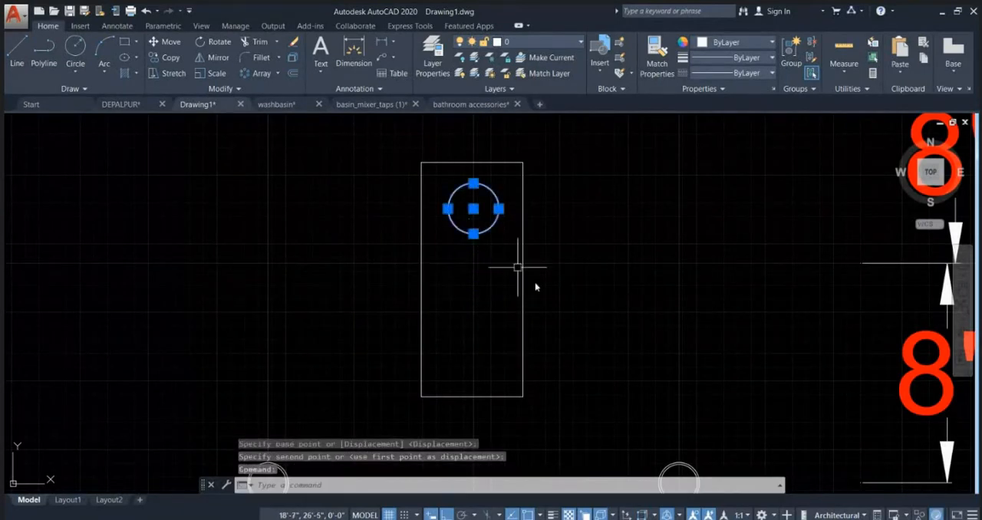
type("co")
key("Return")
left_click(587, 220)
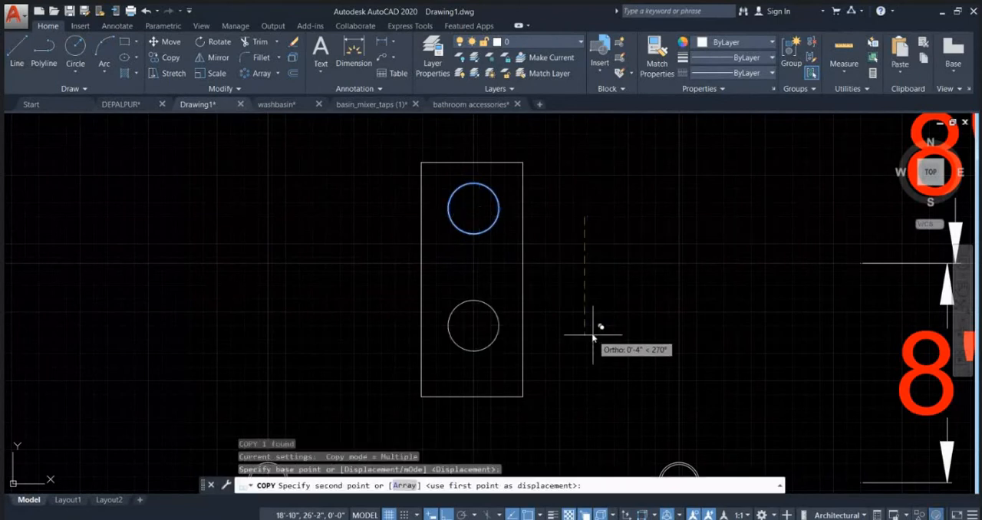
left_click(591, 335)
key("Escape")
scroll(539, 221, "down", 5)
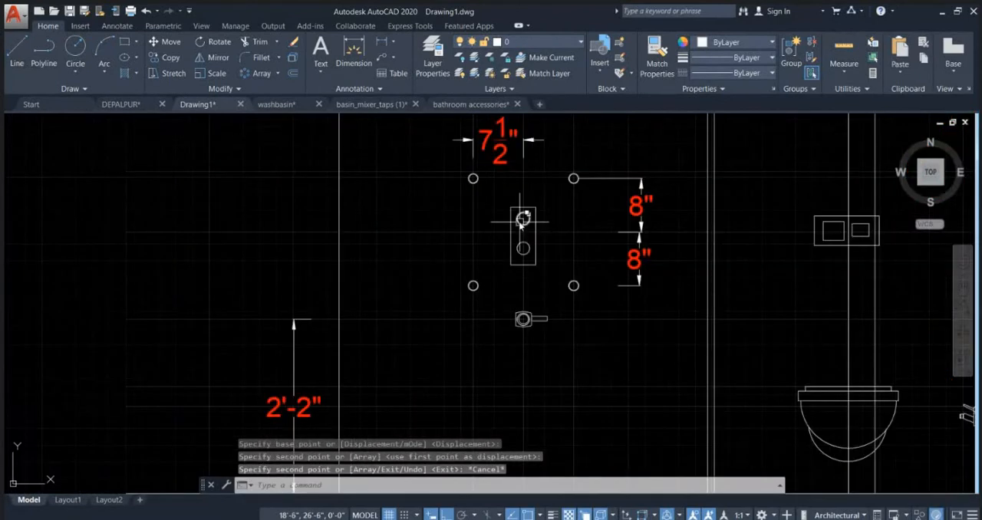
scroll(524, 218, "up", 4)
key("Escape")
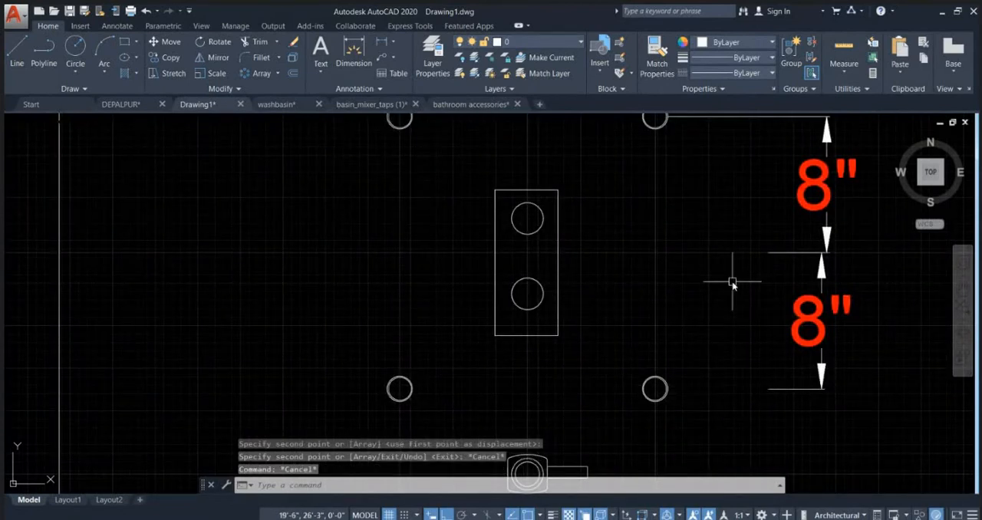
key("Escape")
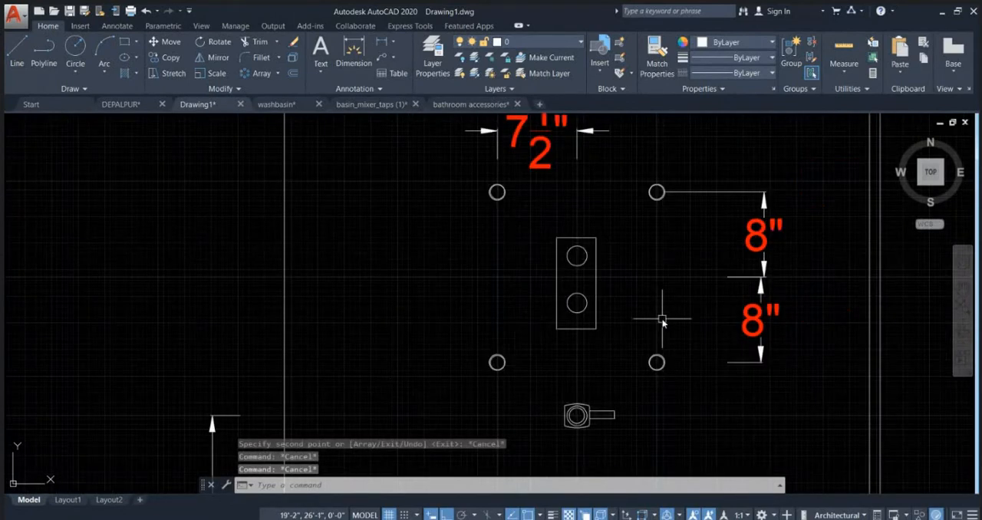
Step: Review the elevation's fittings and dimensions, following the diverter's horizontal centre guide line across to the flush plate and its height dimension
scroll(660, 317, "down", 2)
scroll(603, 224, "down", 4)
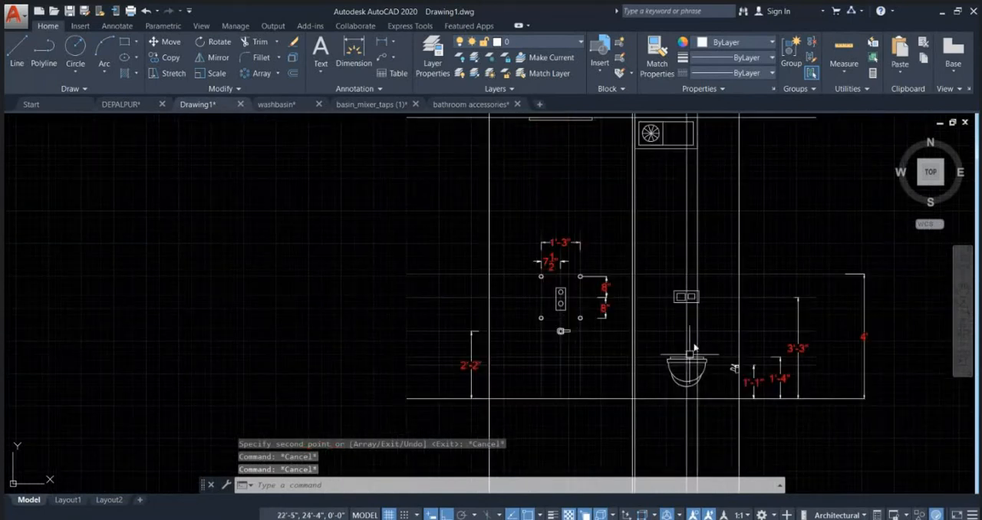
scroll(588, 306, "up", 6)
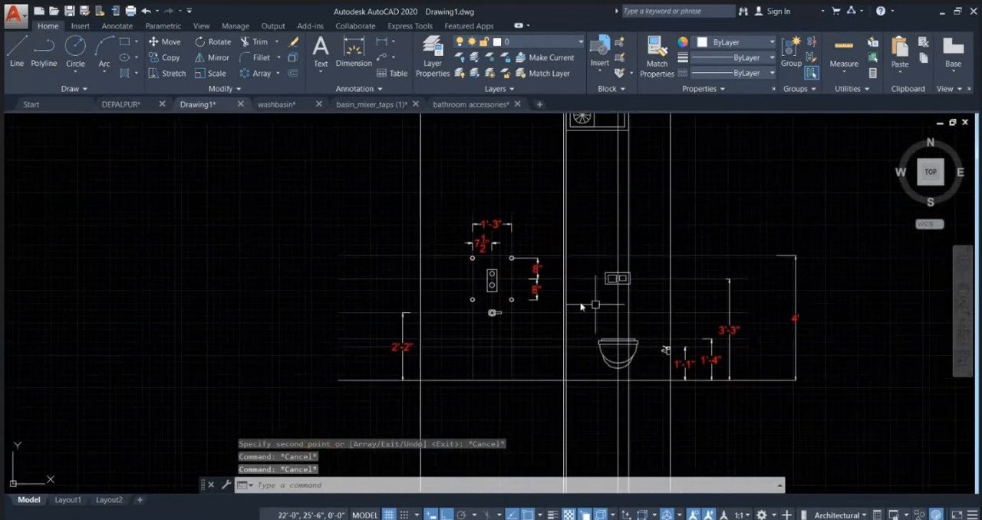
left_click(491, 278)
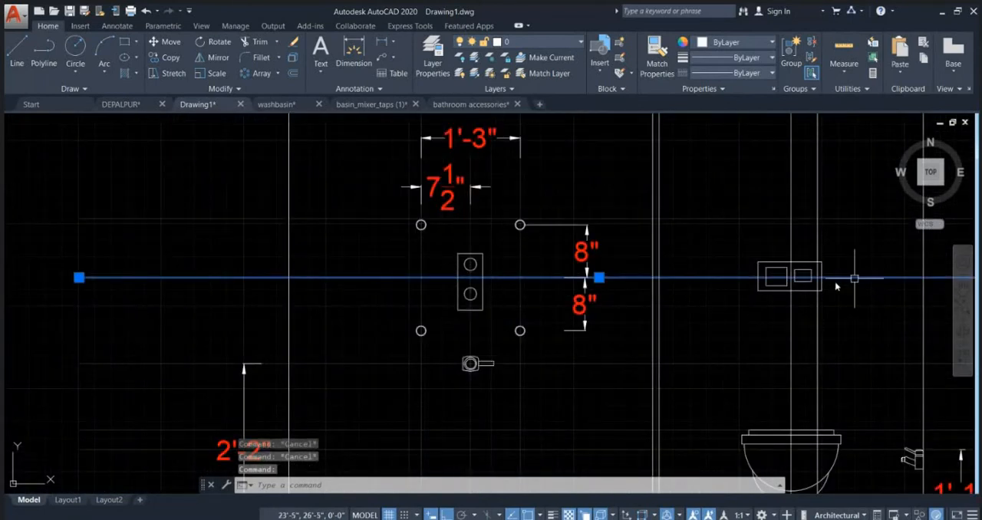
middle_click_drag(836, 286, 445, 252)
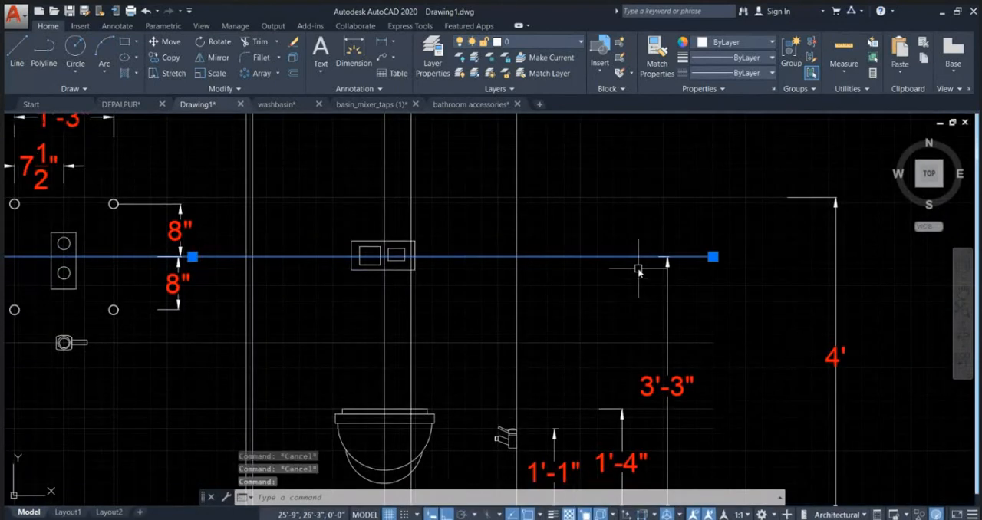
key("Escape")
scroll(642, 312, "down", 4)
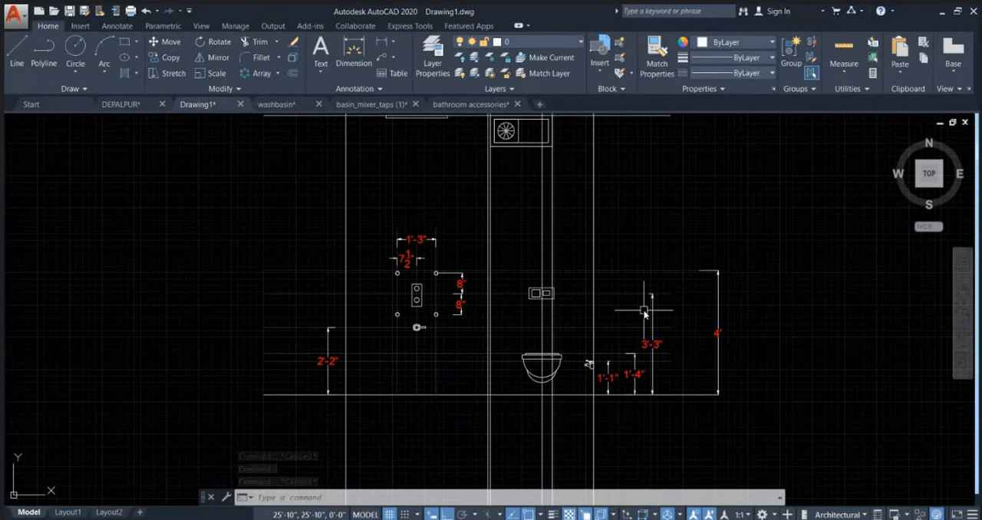
scroll(597, 395, "up", 2)
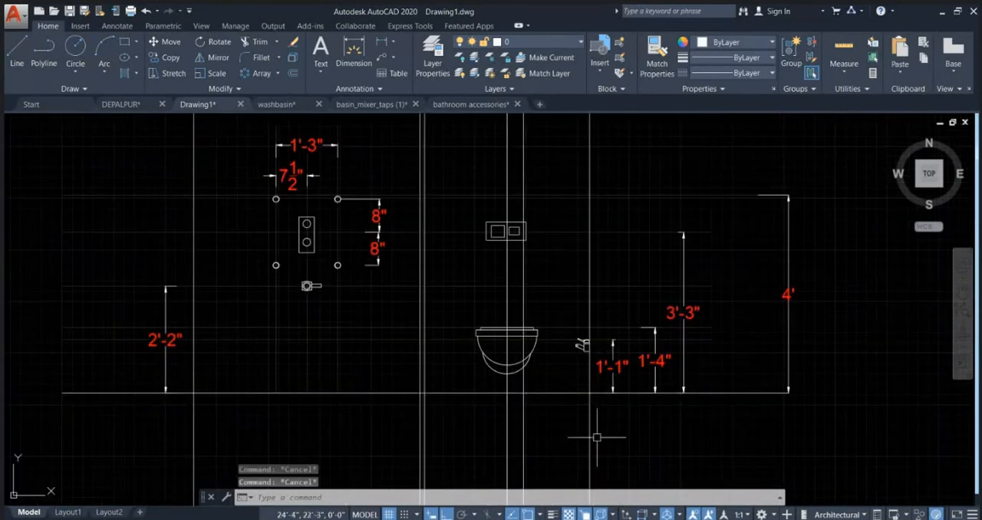
scroll(329, 329, "down", 5)
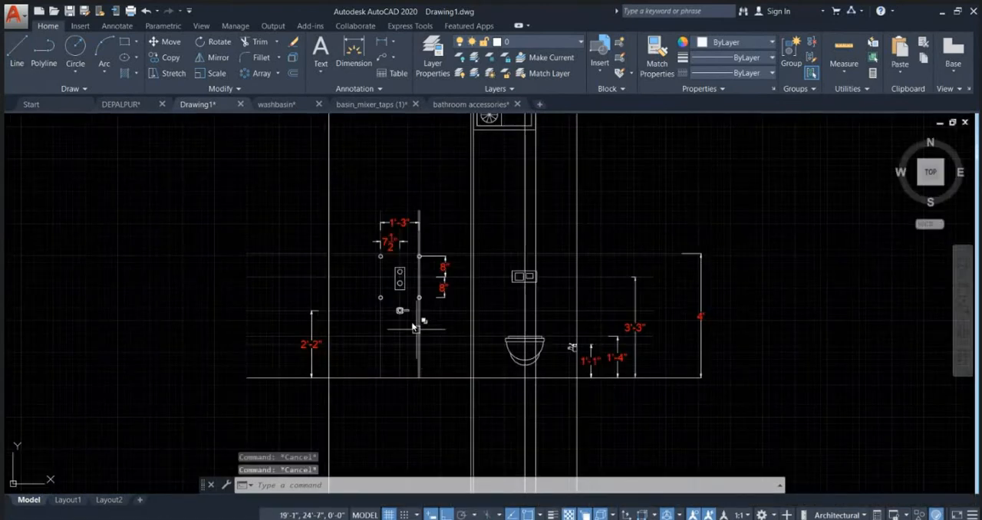
middle_click_drag(565, 193, 523, 261)
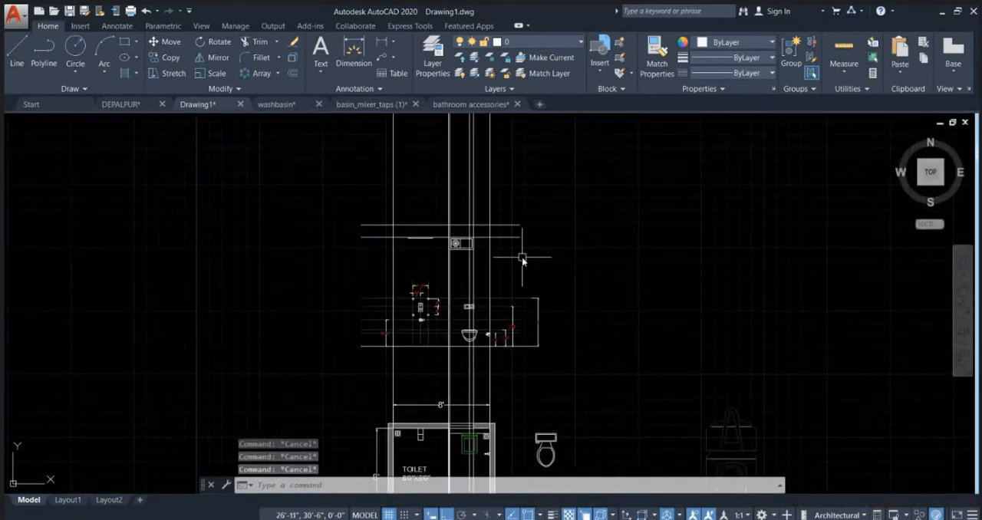
Step: Delete the two vertical construction lines passing through the flush plate and the toilet in the elevation
scroll(468, 338, "up", 5)
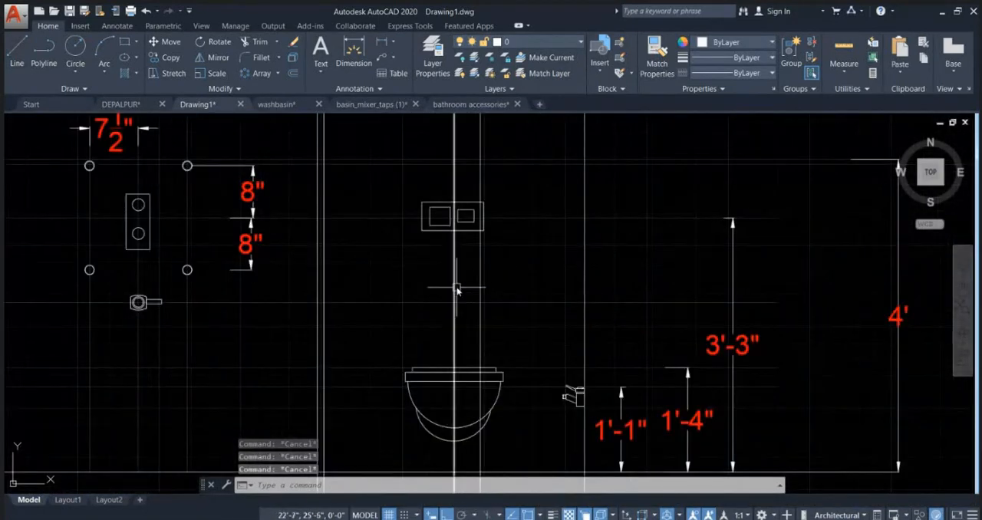
key("Delete")
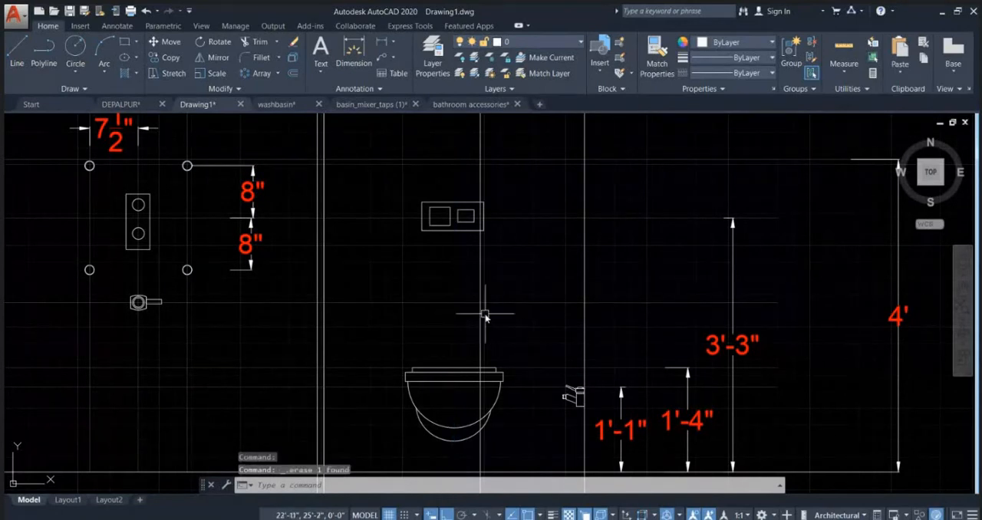
left_click(479, 253)
scroll(495, 322, "down", 5)
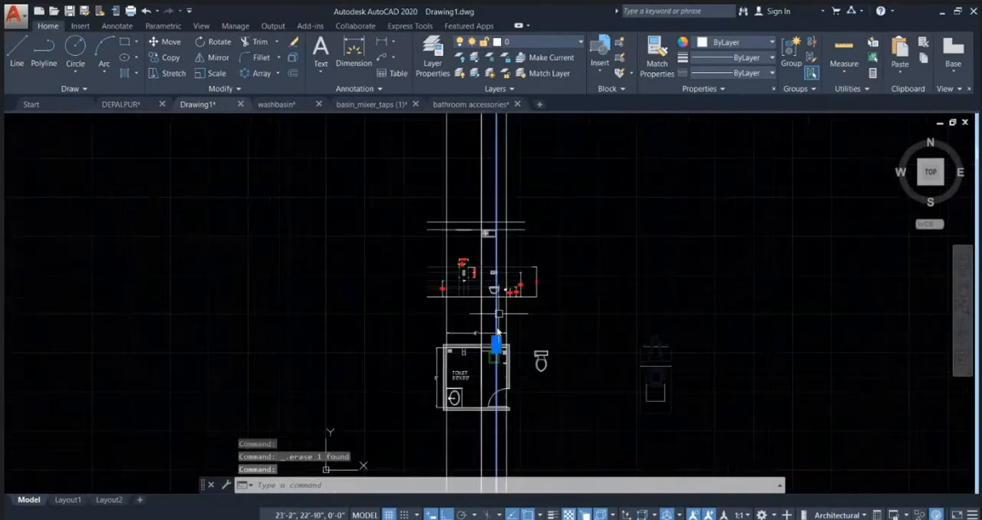
scroll(497, 331, "up", 5)
scroll(487, 268, "down", 3)
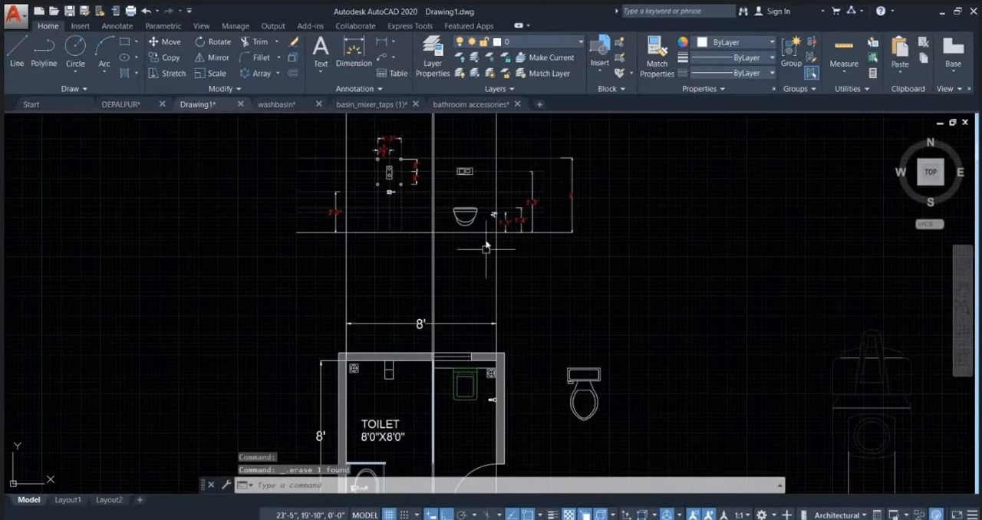
middle_click_drag(475, 201, 465, 330)
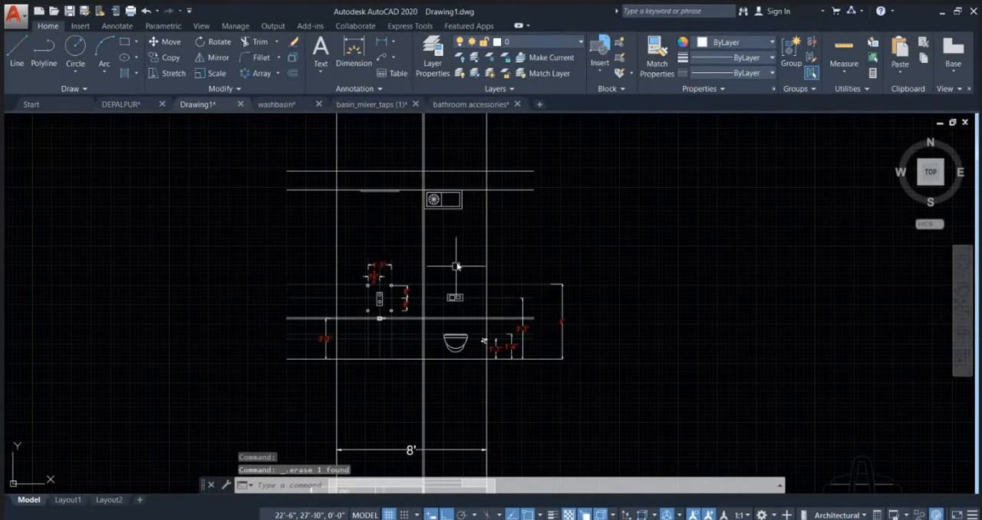
Step: Trim the vertical wall and partition lines where they extend above the elevation's uppermost horizontal line
middle_click_drag(438, 202, 431, 216)
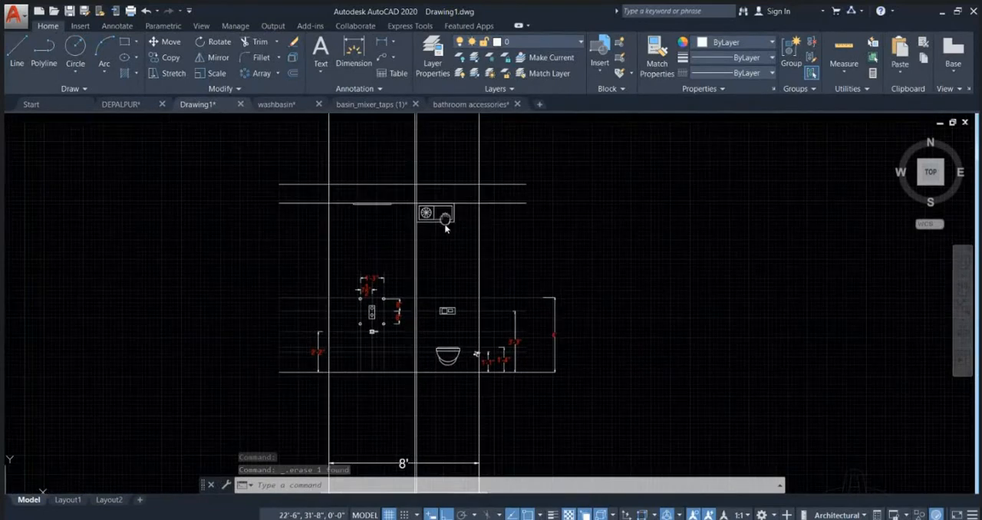
type("tr")
key("Return")
key("Return")
left_click(281, 166)
left_click(237, 161)
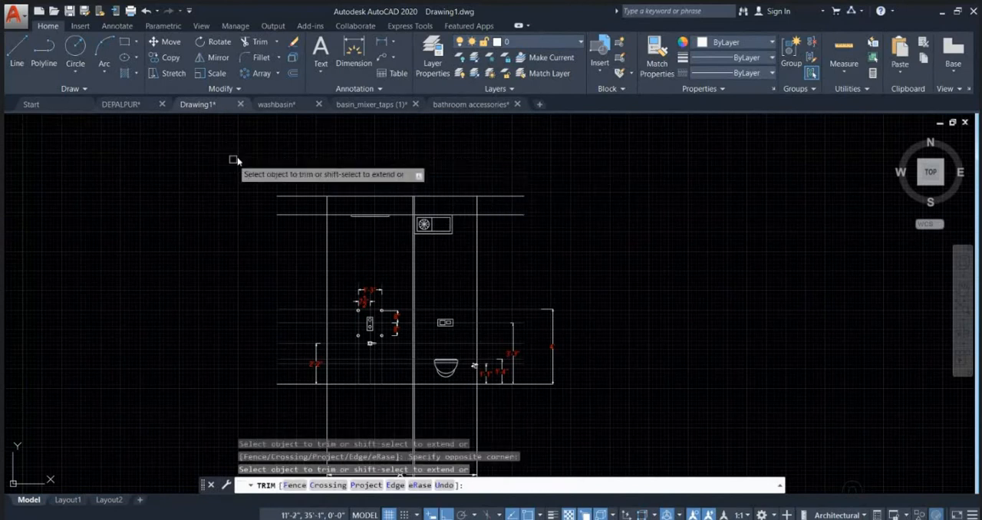
Step: Trim away the double vertical partition lines running from the toilet plan up through the elevation, keeping the two outer wall lines
scroll(567, 303, "down", 2)
middle_click_drag(578, 335, 589, 263)
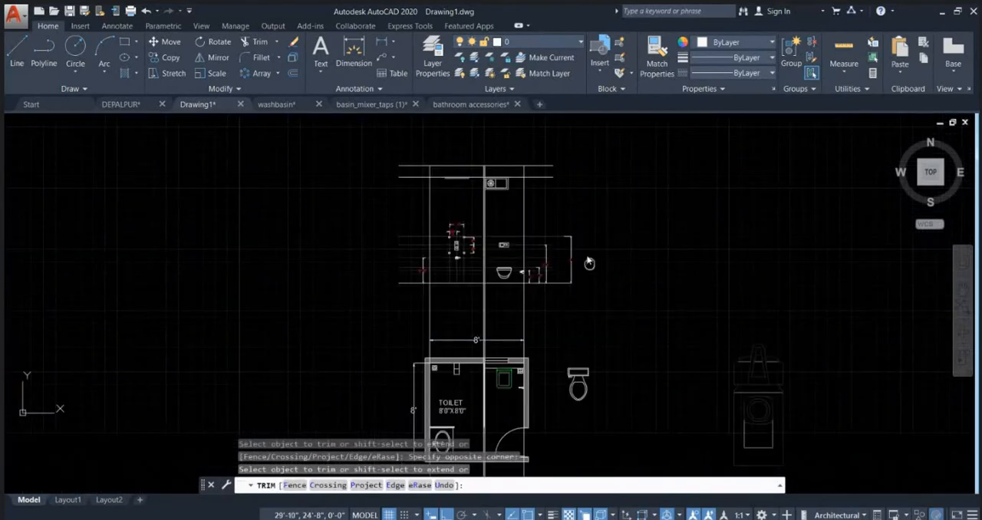
middle_click_drag(450, 328, 447, 186)
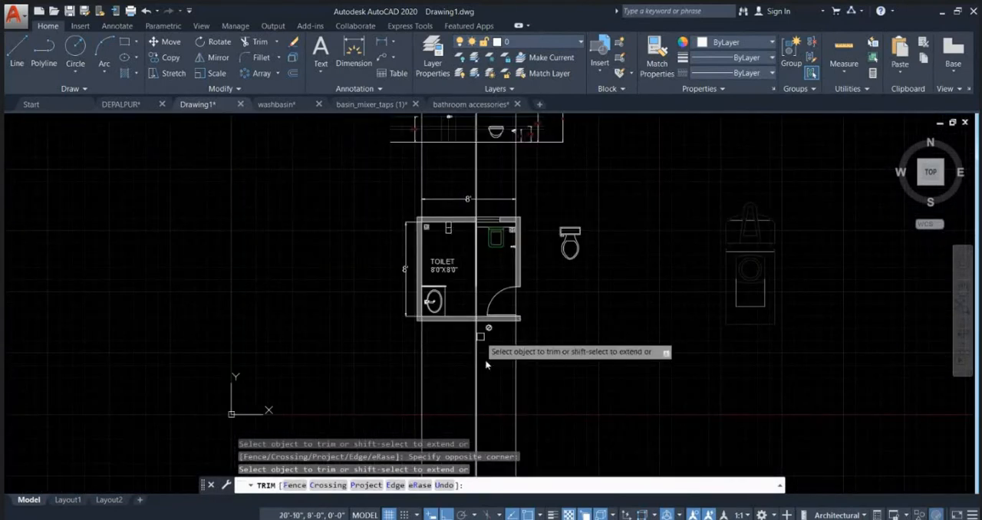
scroll(469, 165, "up", 3)
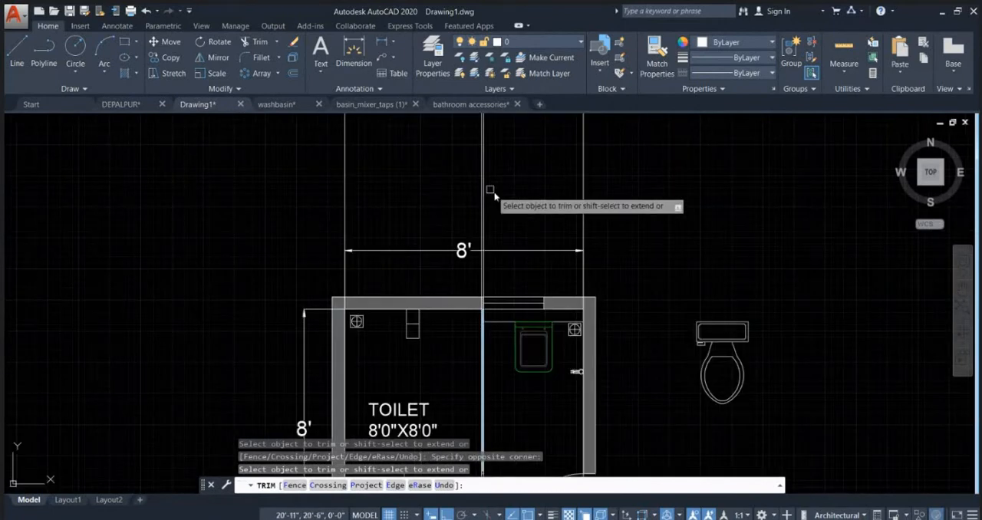
middle_click_drag(491, 200, 460, 280)
scroll(475, 322, "down", 2)
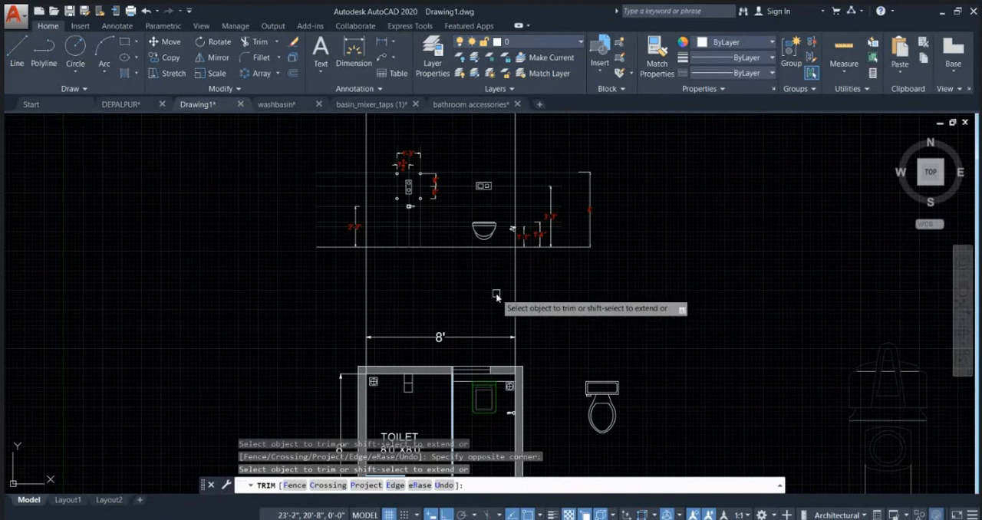
scroll(506, 338, "up", 2)
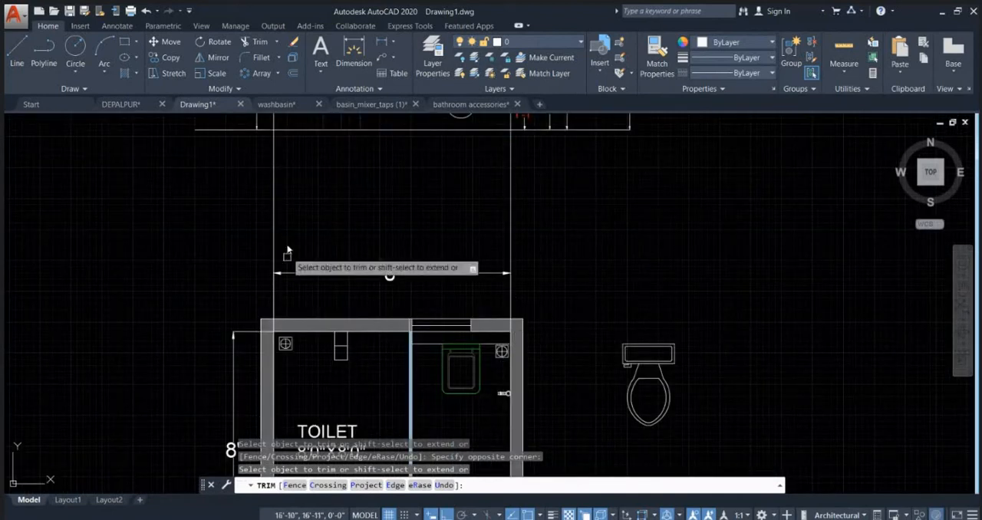
mouse_move(520, 225)
middle_mouse_down()
mouse_move(460, 283)
mouse_move(433, 349)
middle_mouse_up()
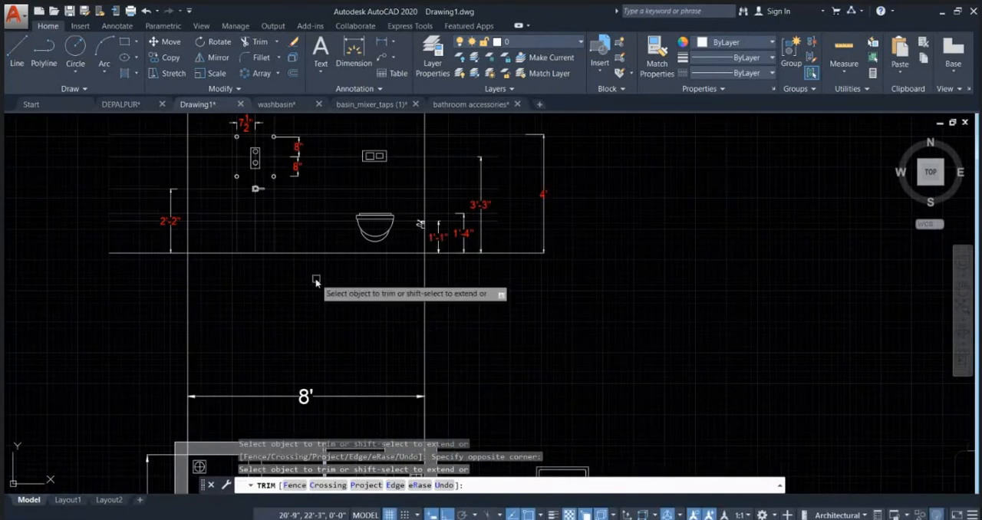
scroll(361, 278, "down", 2)
scroll(362, 324, "up", 4)
key("Escape")
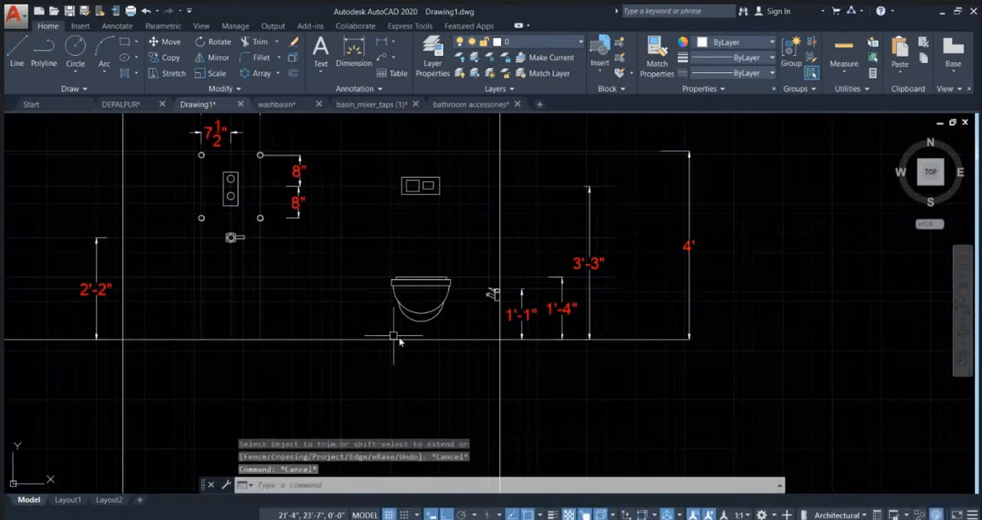
Step: Add a vertical linear dimension outside the shower-side wall, from the lower ceiling line down to the floor line
scroll(439, 283, "up", 2)
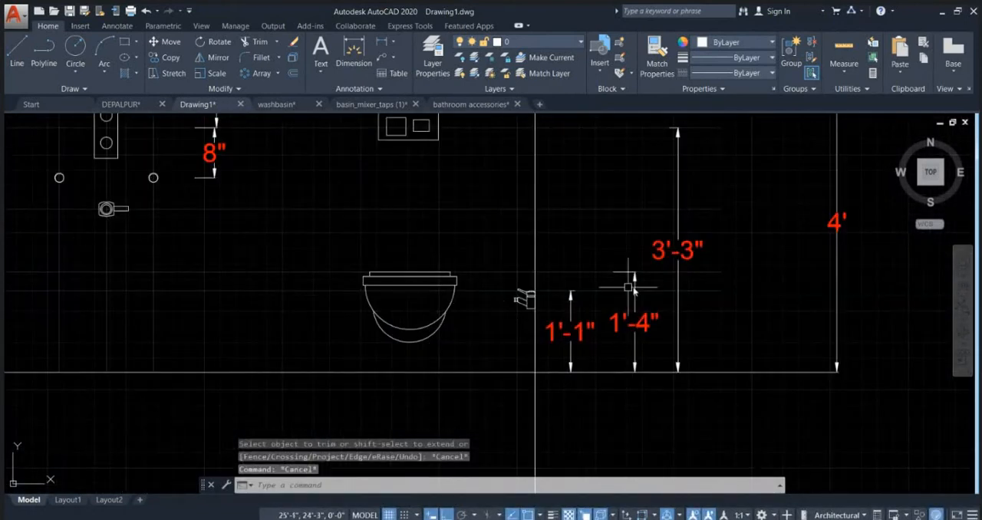
scroll(627, 286, "up", 2)
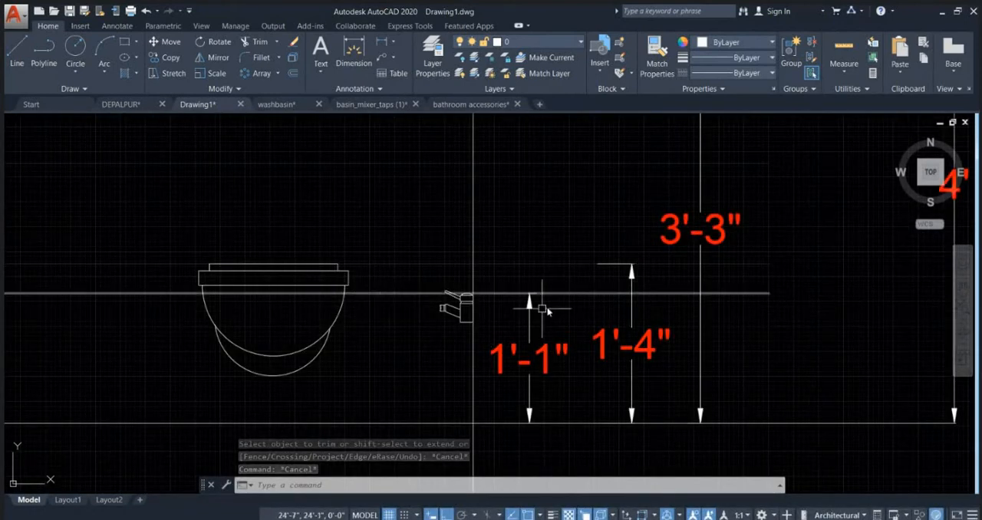
scroll(508, 357, "down", 2)
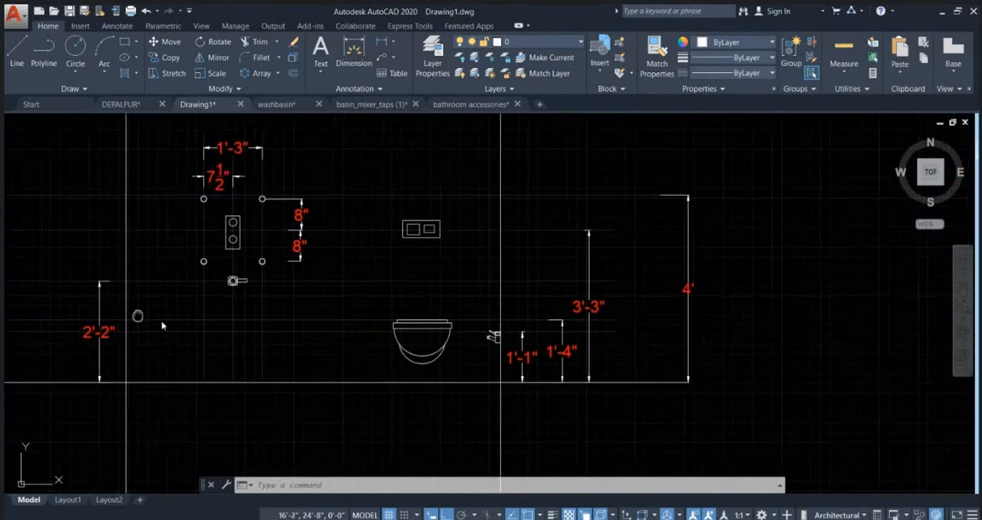
scroll(267, 376, "down", 2)
scroll(267, 372, "down", 2)
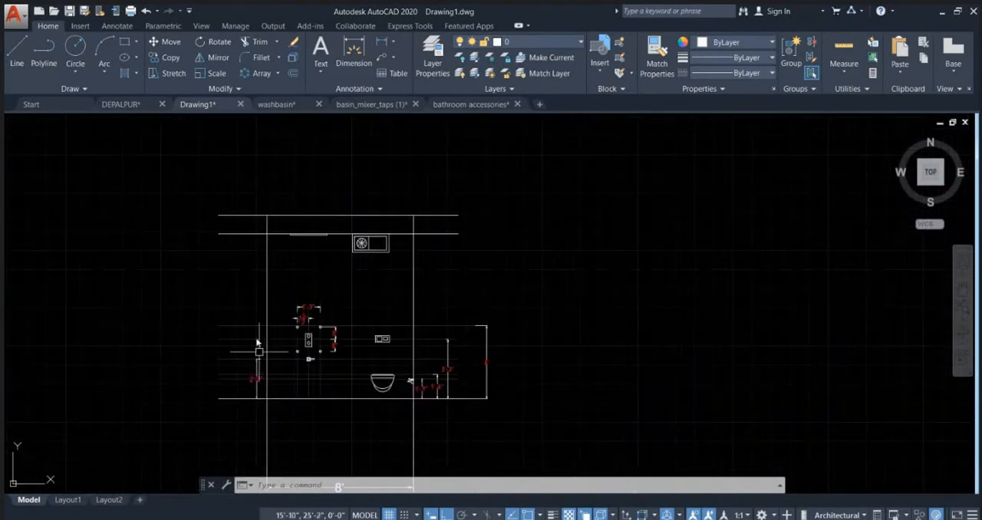
left_click(382, 46)
left_click(237, 234)
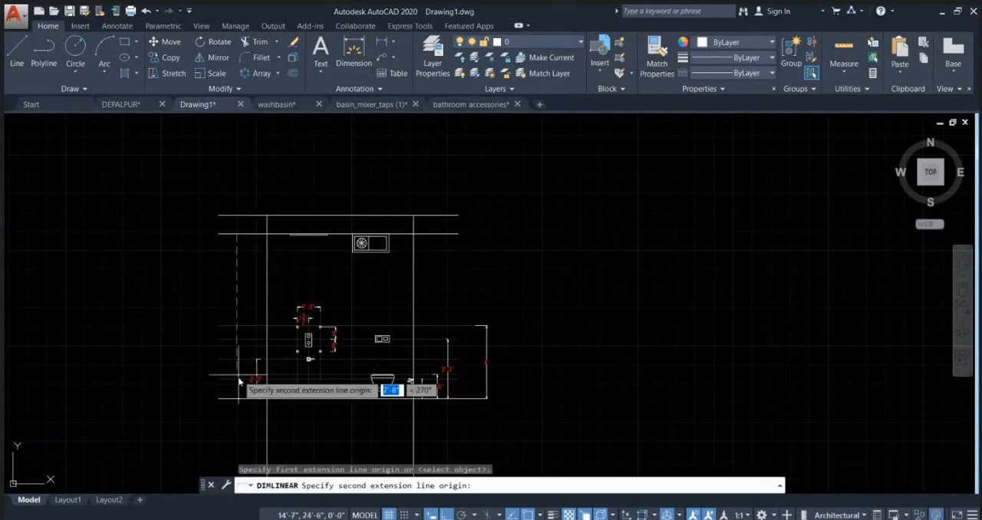
left_click(238, 397)
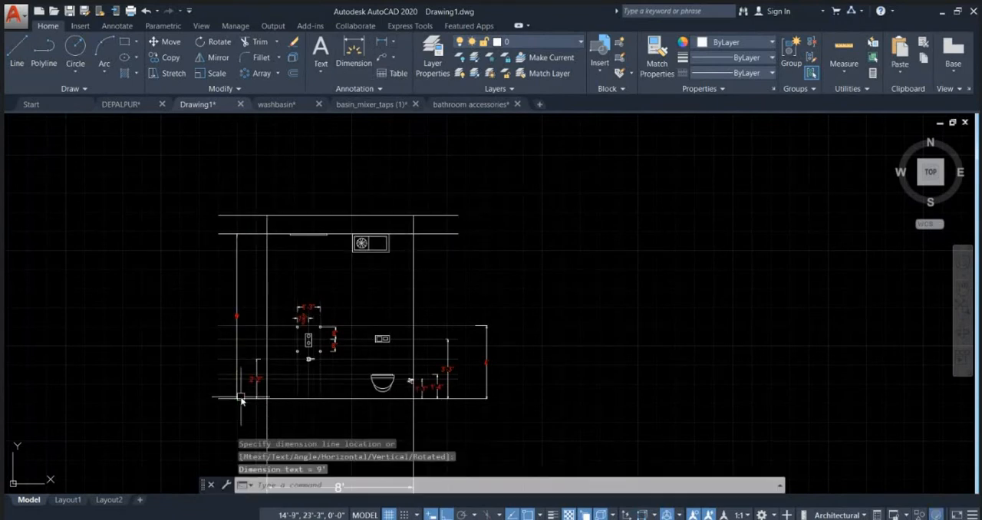
key("Escape")
scroll(353, 286, "up", 2)
mouse_move(333, 324)
middle_mouse_down()
mouse_move(416, 212)
mouse_move(458, 263)
middle_mouse_up()
key("Escape")
key("Escape")
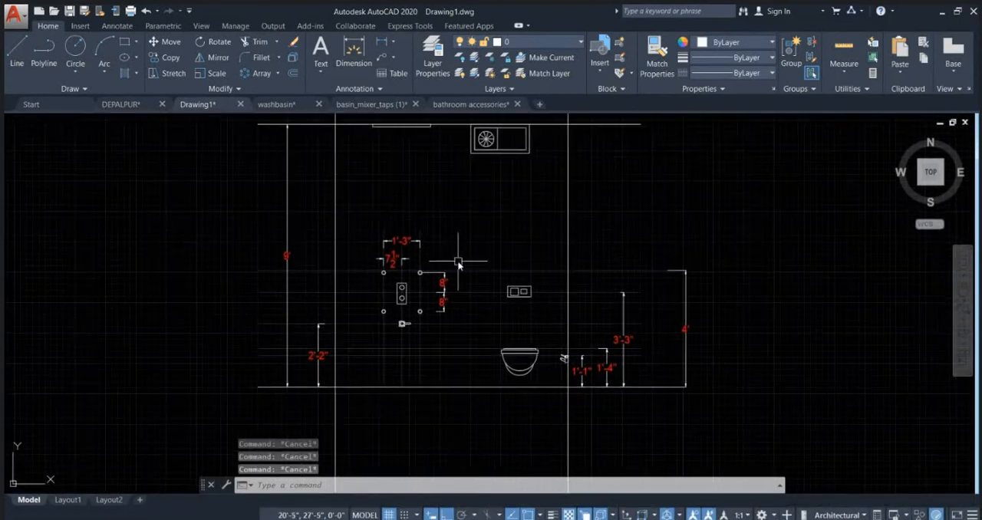
left_click(379, 62)
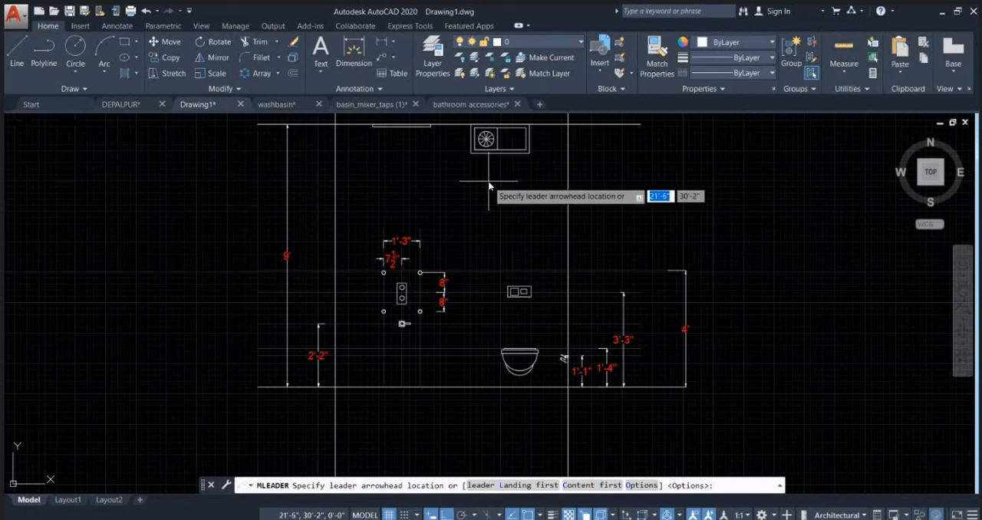
scroll(526, 234, "down", 2)
scroll(373, 329, "up", 2)
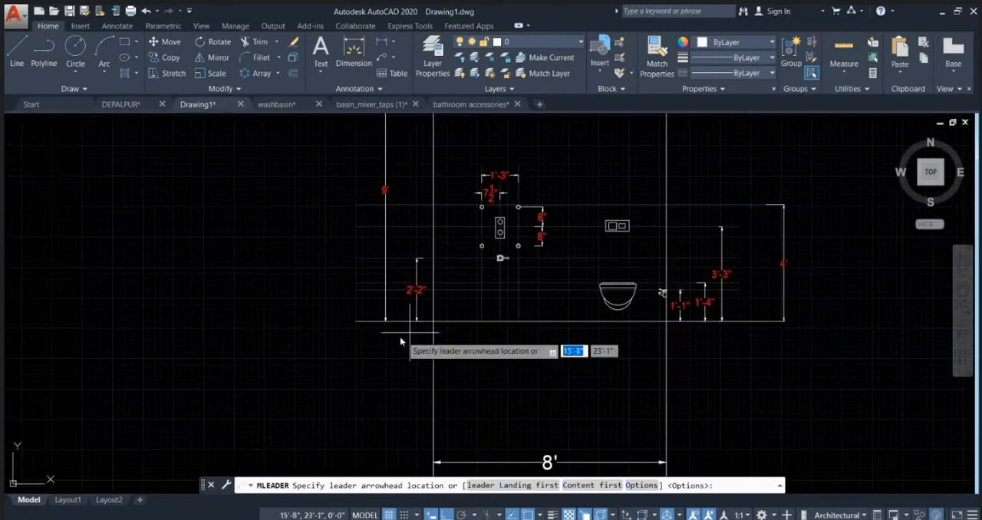
left_click(364, 323)
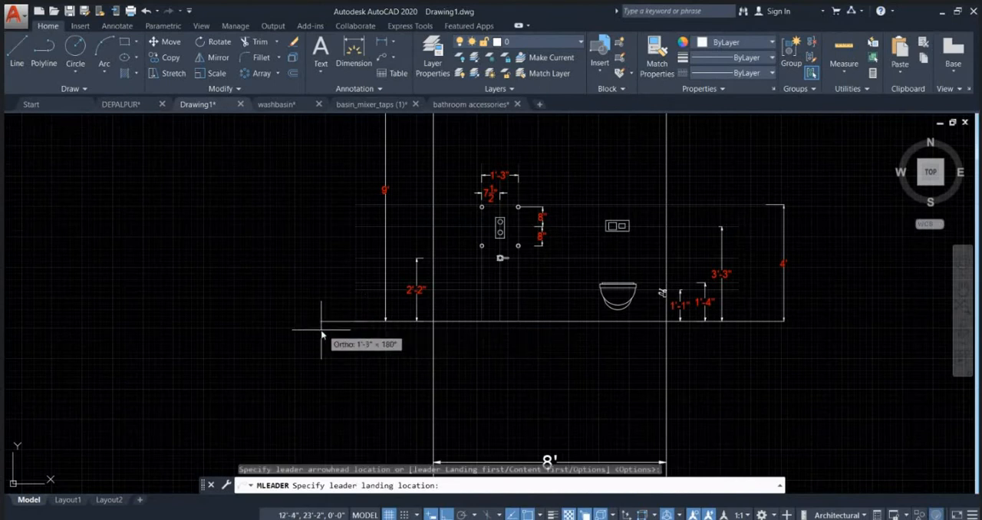
scroll(302, 324, "up", 3)
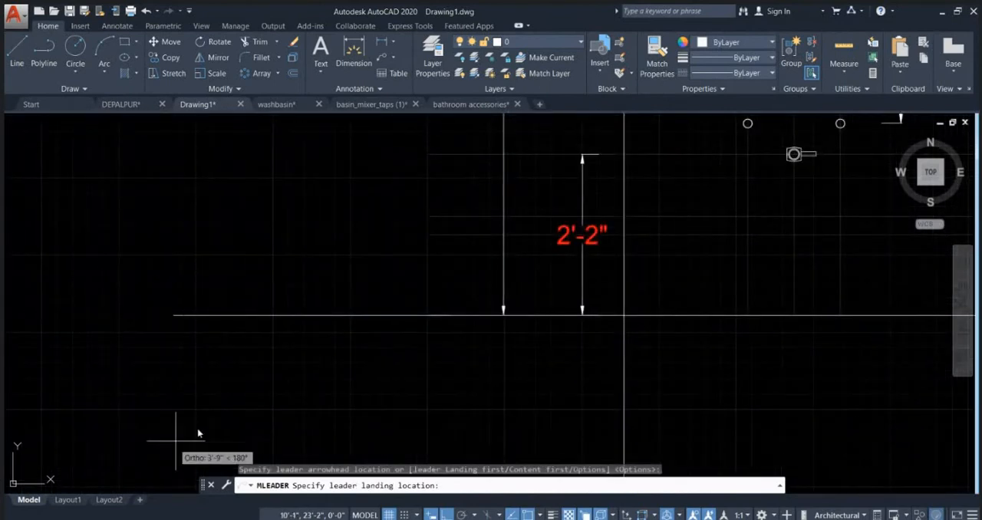
key("Escape")
scroll(385, 330, "down", 4)
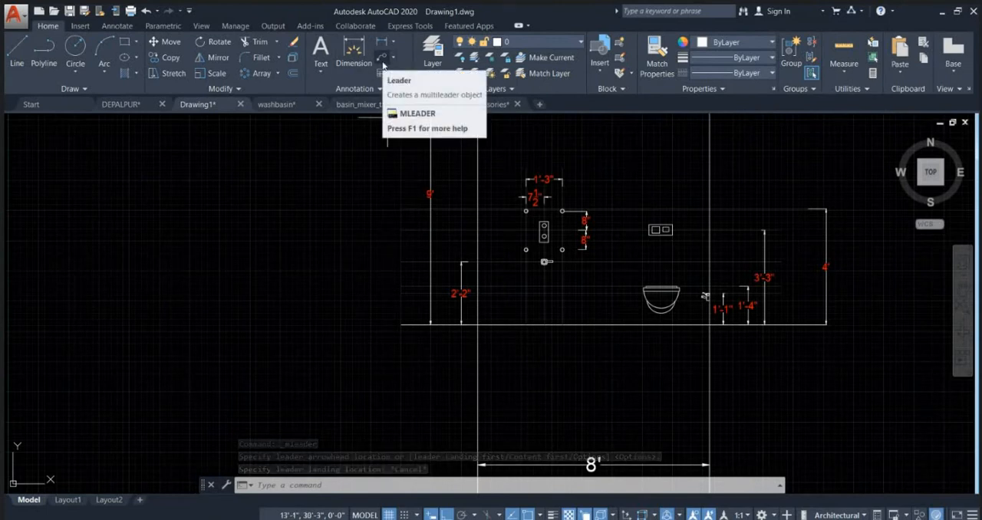
left_click(342, 90)
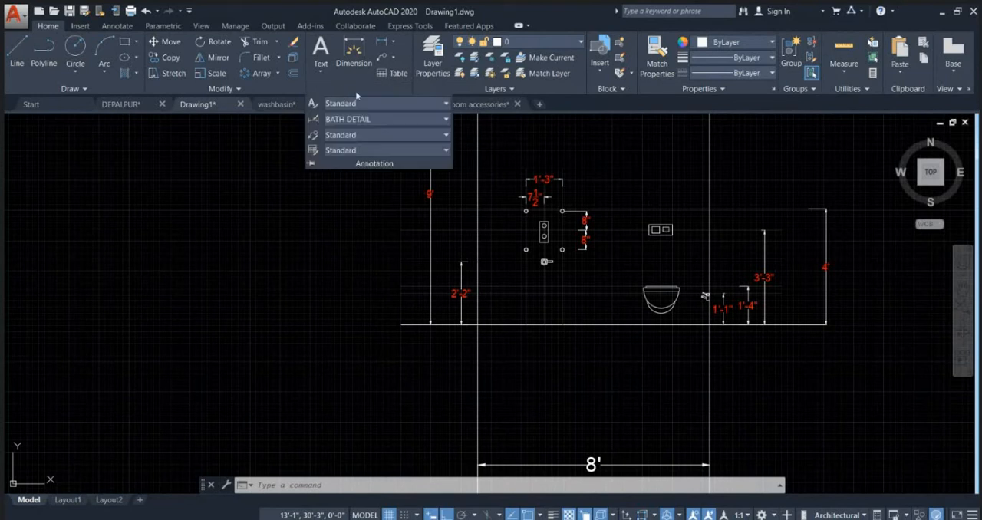
key("Escape")
key("Escape")
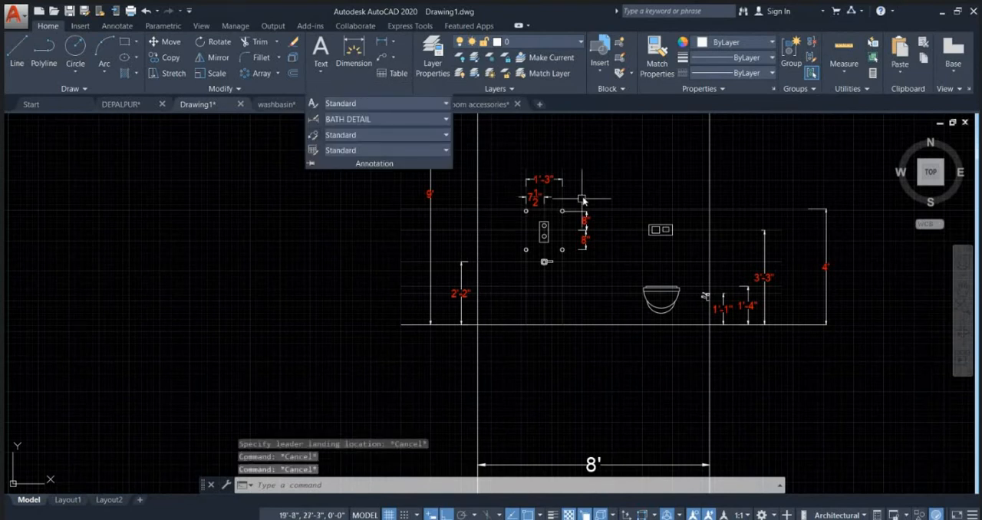
Step: Add a multileader at the shower-side end of the floor line reading "FLOOR FINISH" with a text height of 3"
left_click(381, 59)
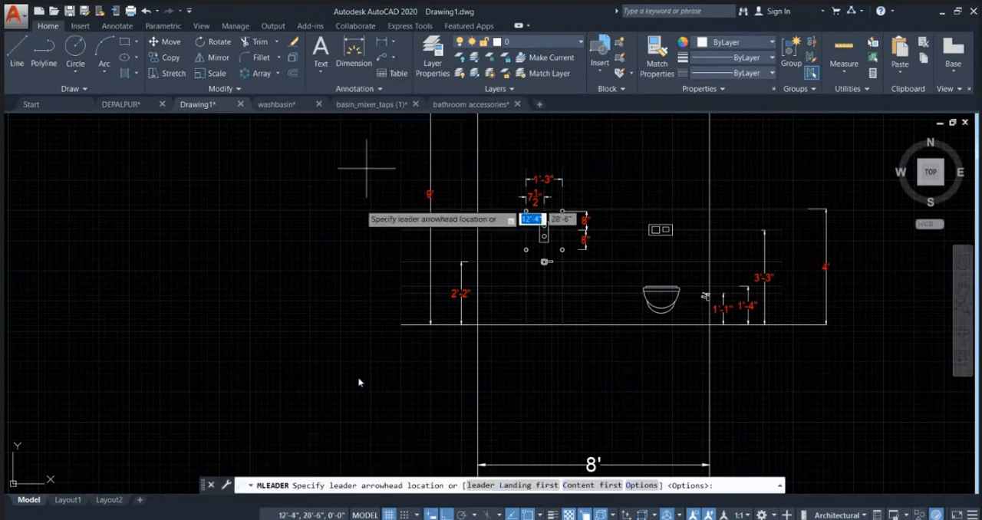
left_click(408, 328)
left_click(258, 329)
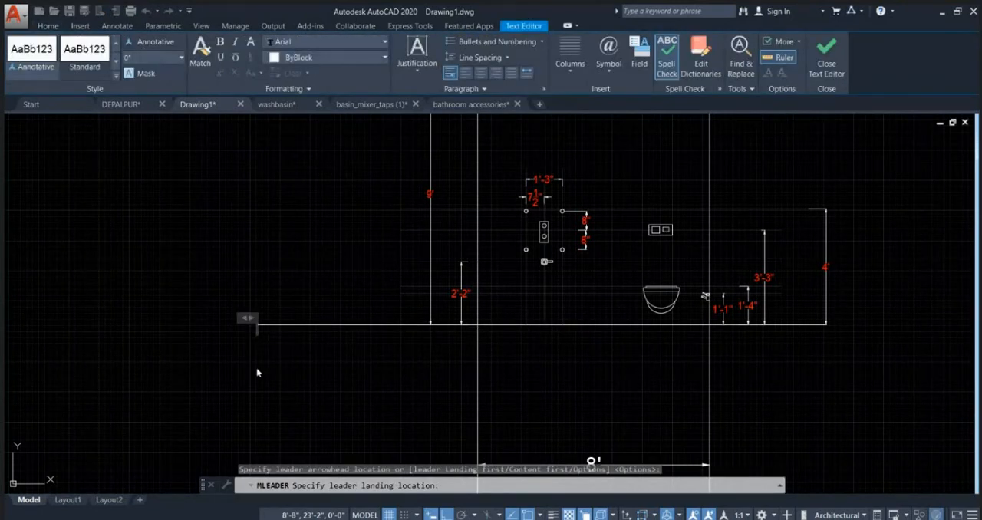
type("FLOOR FINIS")
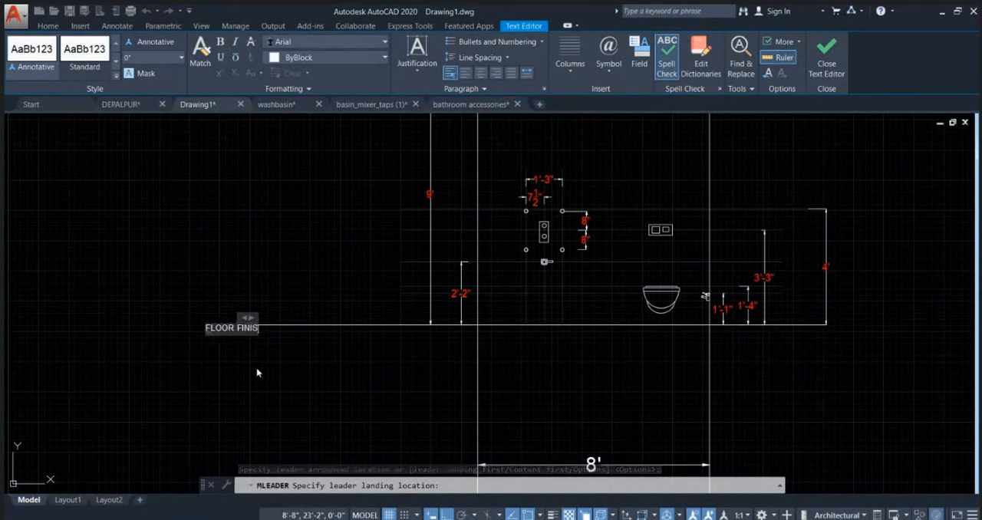
type("H")
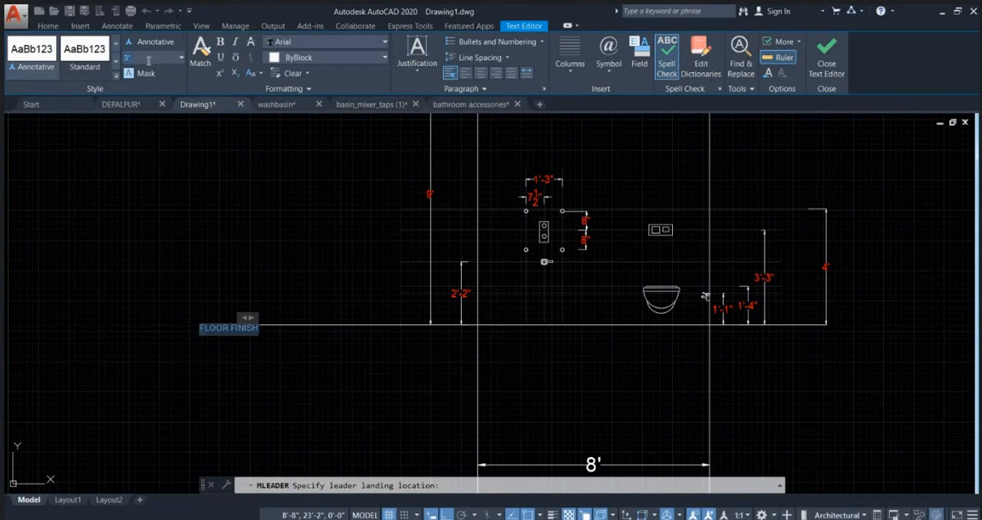
key("Return")
left_click(459, 148)
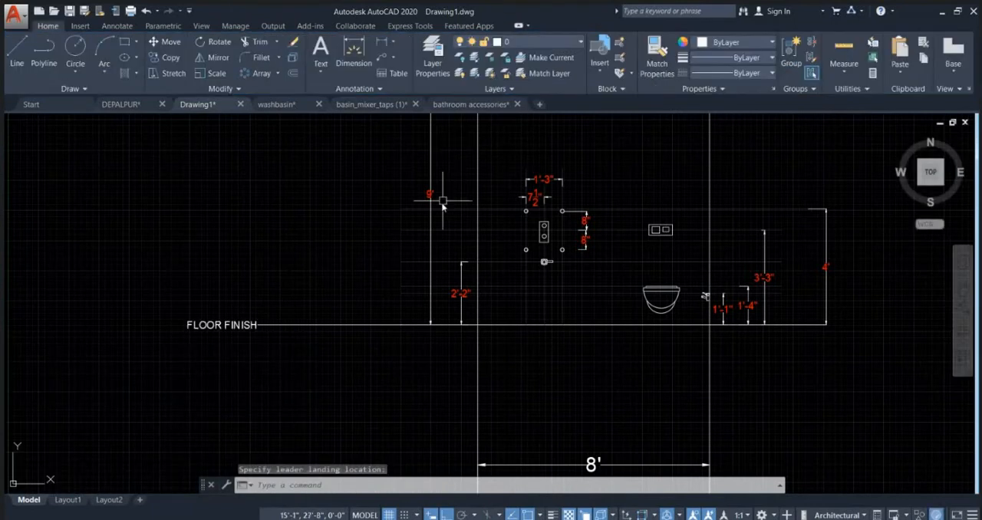
Step: Shorten the FLOOR FINISH leader by stretching its text closer to the end of the floor line
scroll(394, 248, "down", 2)
scroll(339, 284, "up", 4)
left_click(345, 270)
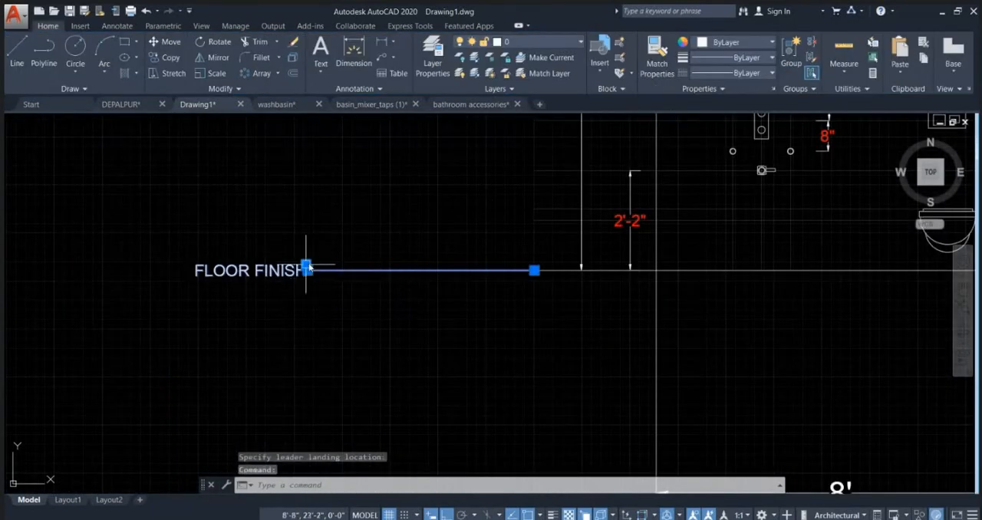
left_click(313, 248)
left_click(305, 267)
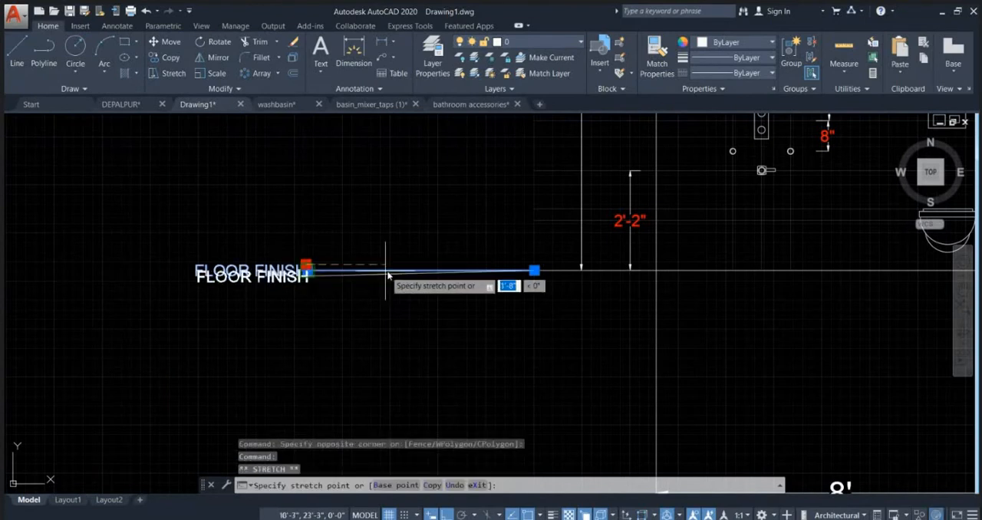
scroll(429, 270, "up", 2)
scroll(476, 246, "down", 4)
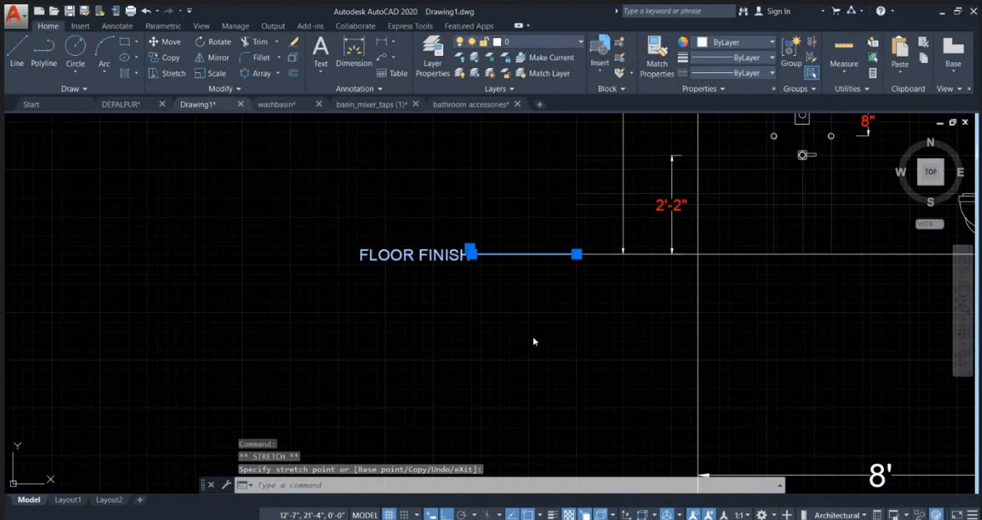
Step: Set the FLOOR FINISH leader's arrowhead size to 2" in its properties
key("ctrl+1")
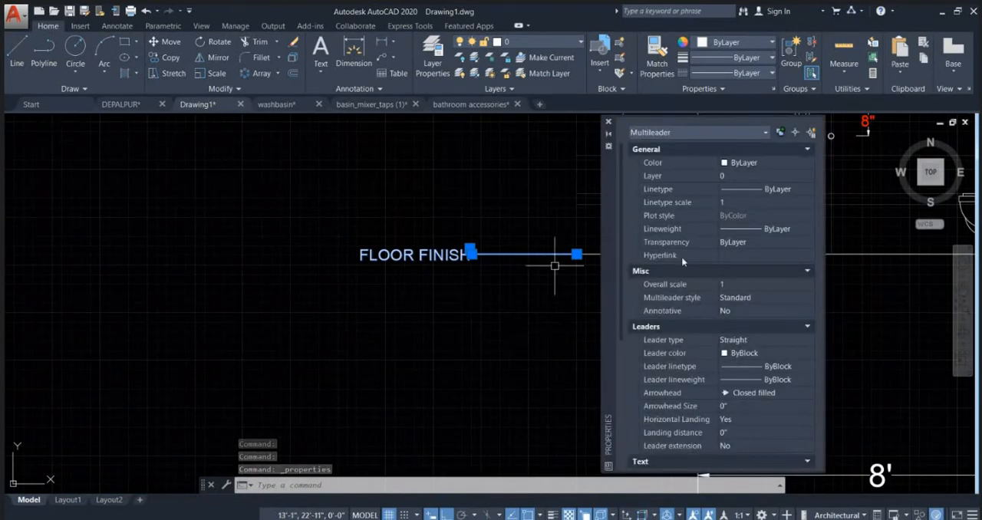
left_click(608, 124)
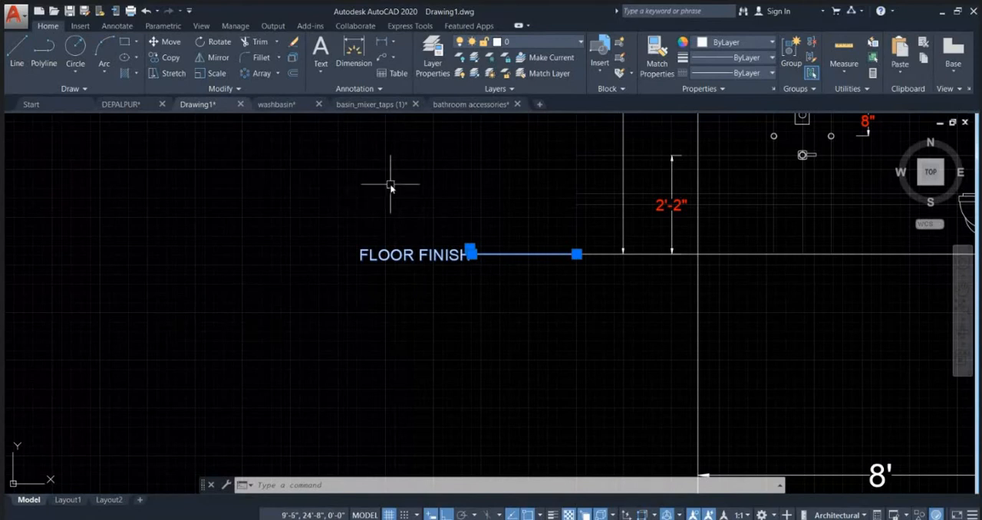
key("ctrl+1")
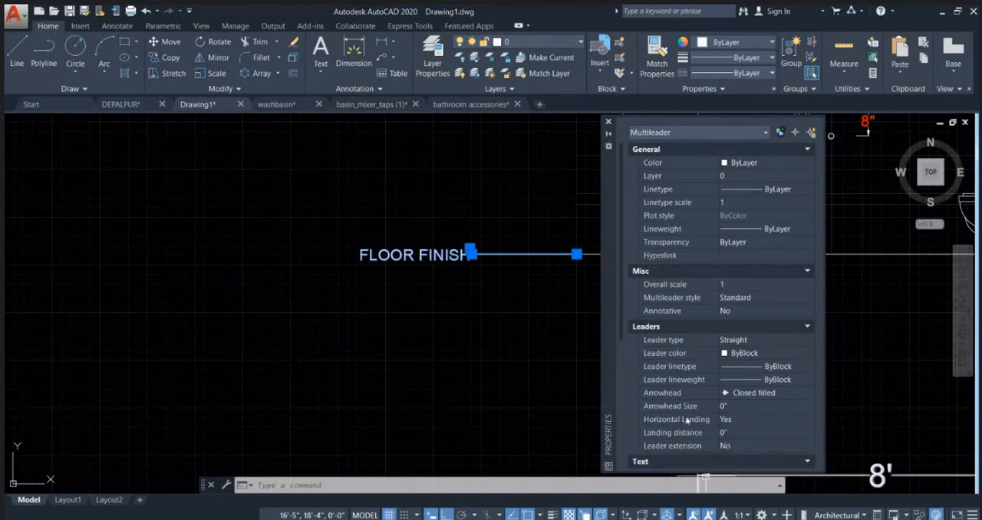
left_click(749, 407)
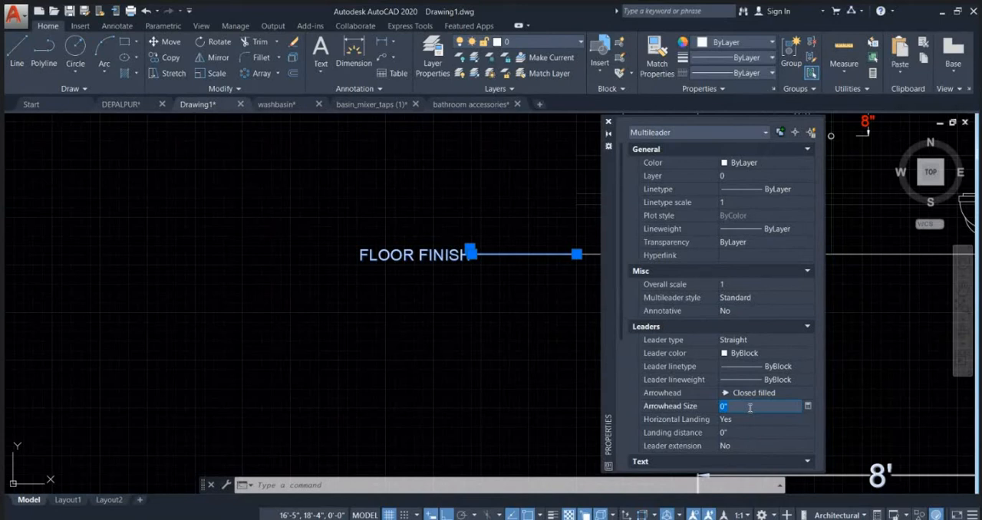
key("Return")
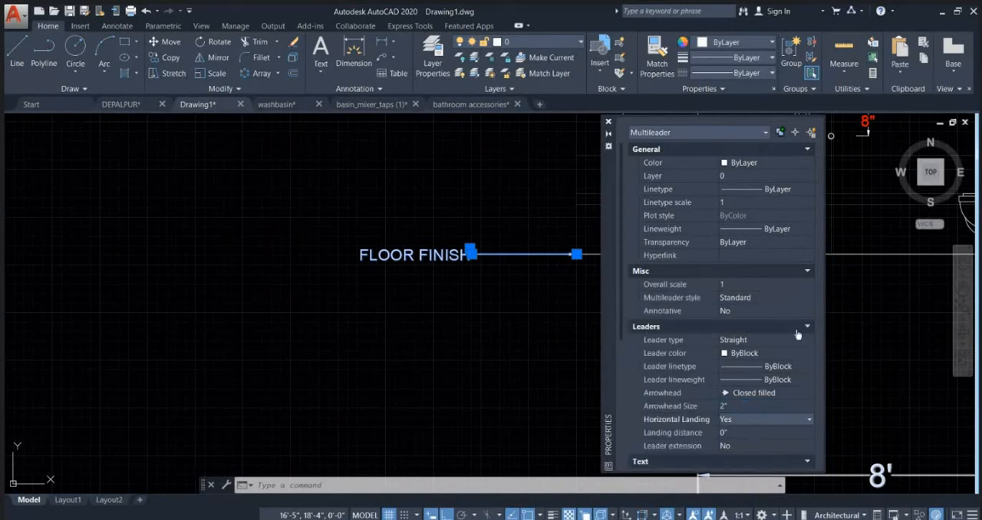
left_click(609, 121)
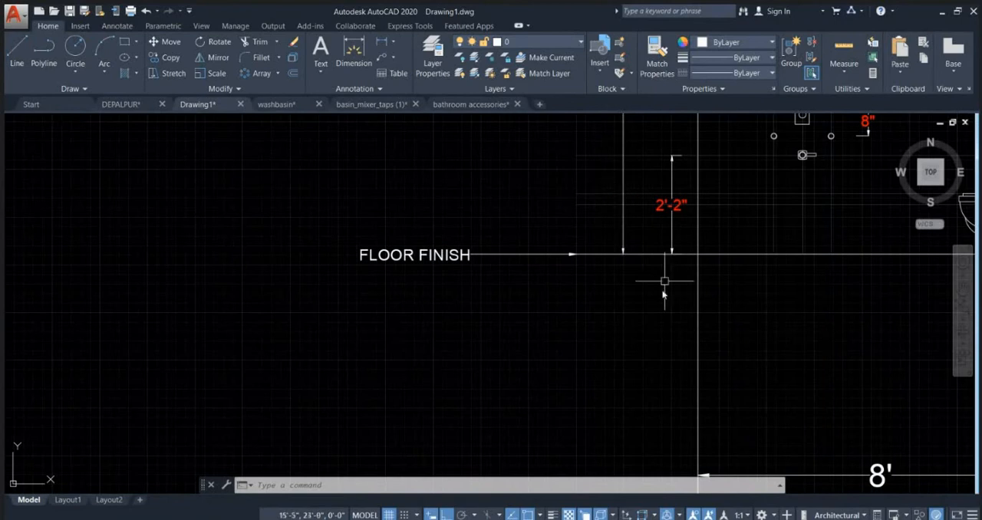
Step: Copy the FLOOR FINISH leader with Ortho off so that the copy's arrowhead points at the shower diverter
middle_click_drag(594, 328, 510, 406)
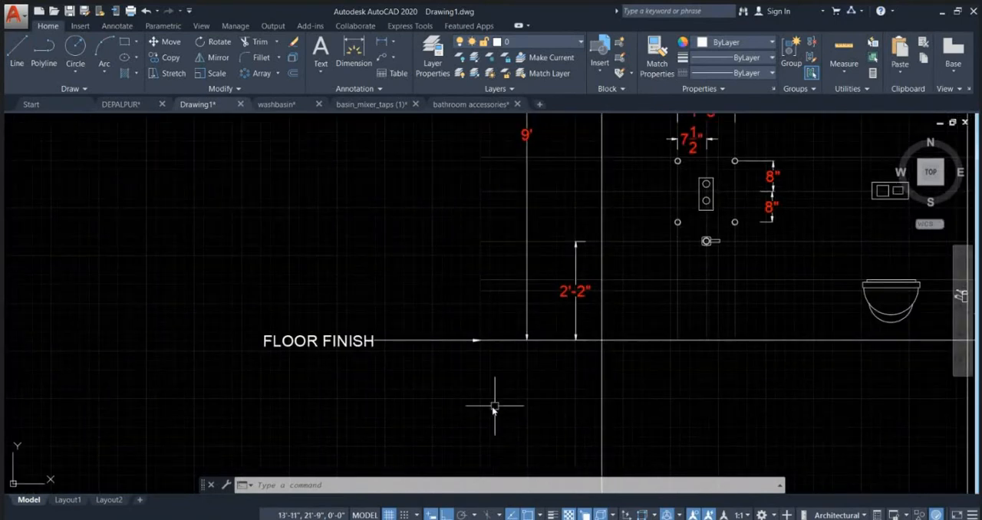
left_click(450, 399)
left_click(241, 304)
type("co")
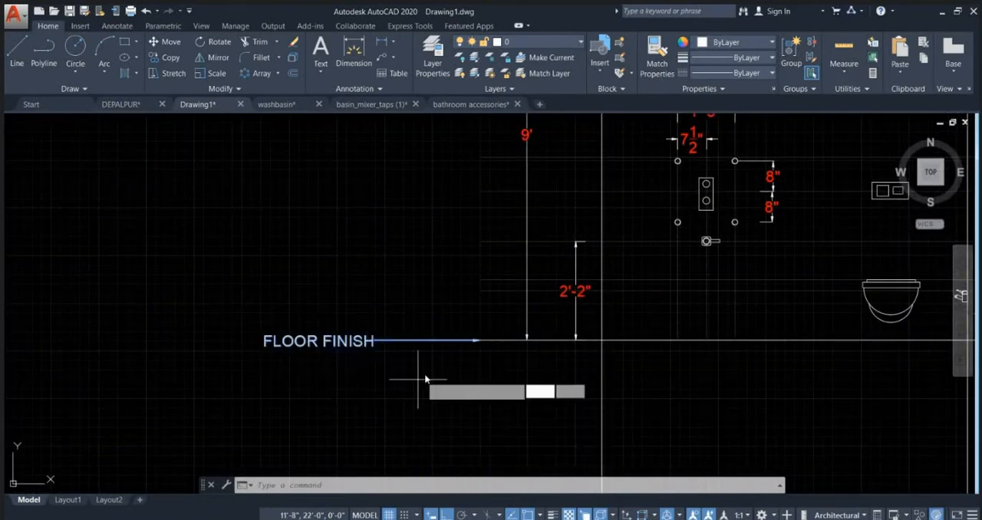
key("Return")
scroll(475, 339, "up", 3)
left_click(464, 327)
scroll(395, 359, "down", 4)
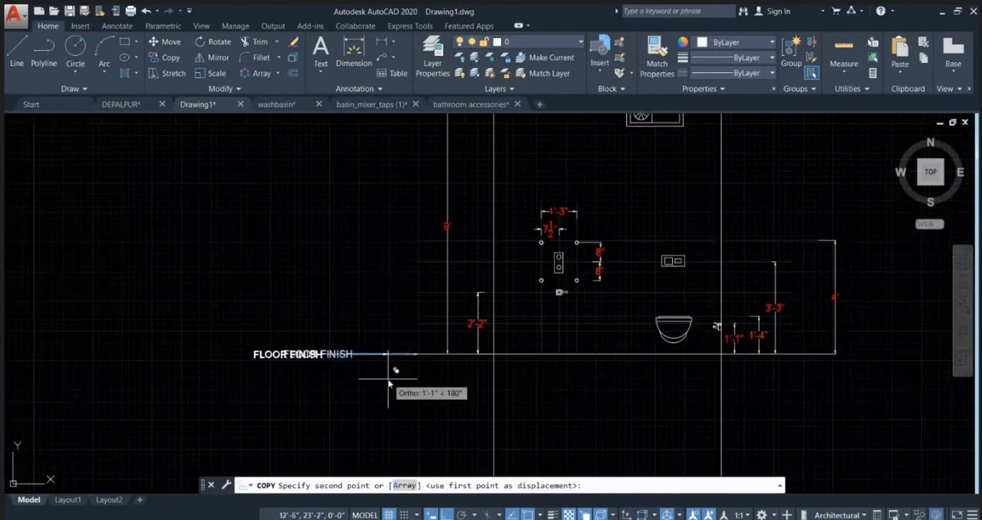
key("F8")
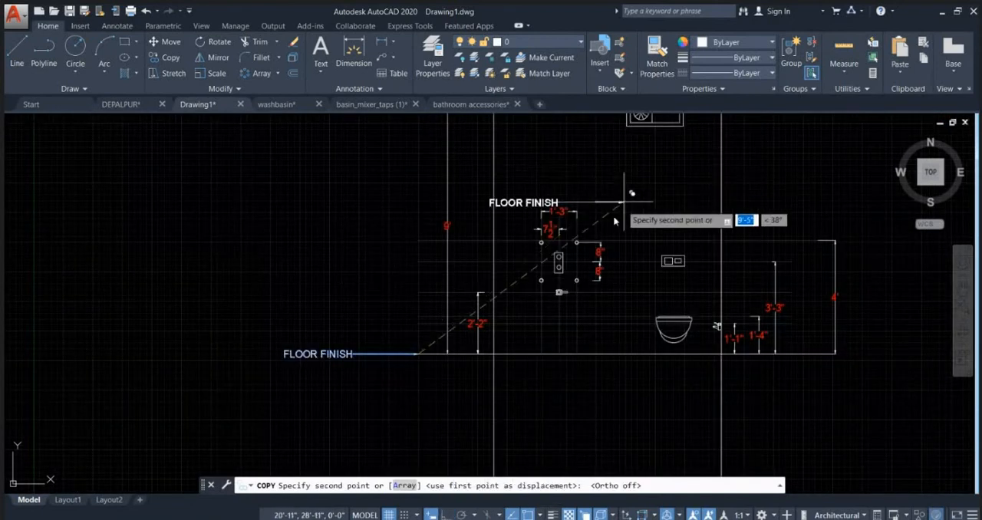
scroll(598, 230, "up", 4)
key("Escape")
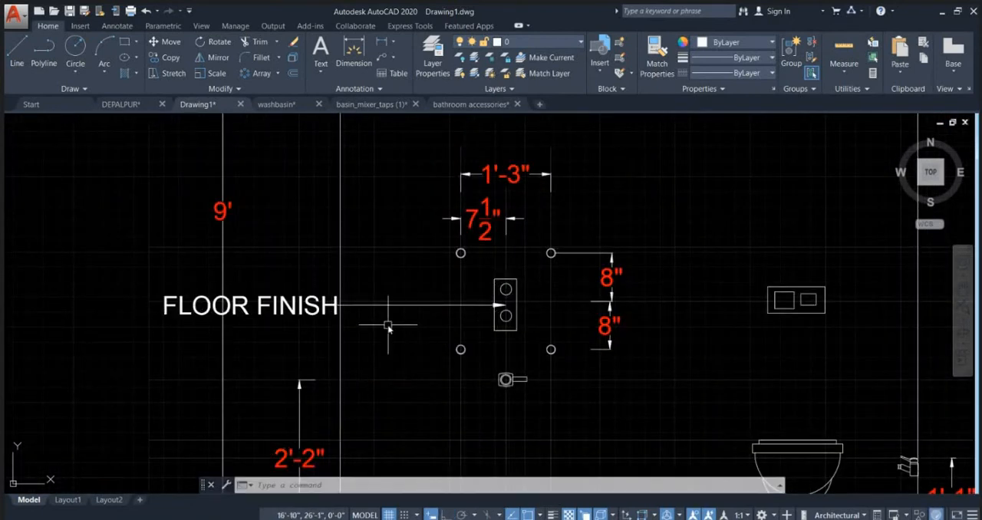
Step: Stretch the copied leader's text to the clear area above the diverter, between its 1'-3" dimension and the flush plate
left_click(386, 304)
middle_click_drag(307, 319, 470, 286)
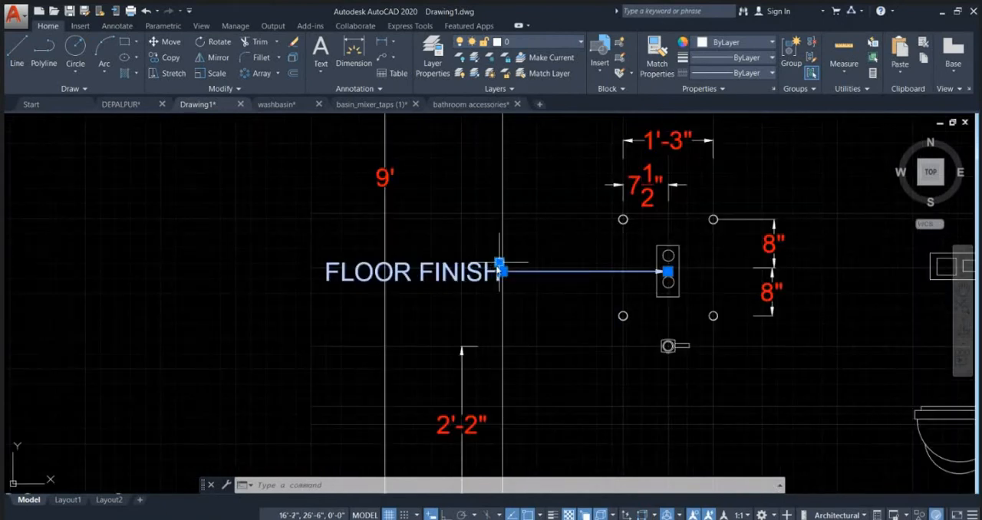
left_click(499, 265)
scroll(440, 282, "down", 4)
scroll(598, 223, "up", 2)
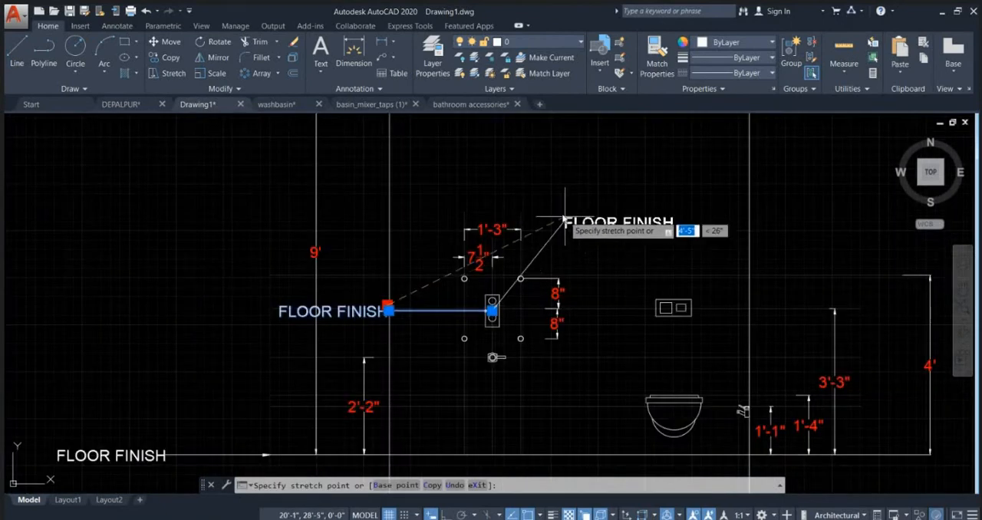
left_click(561, 218)
key("Escape")
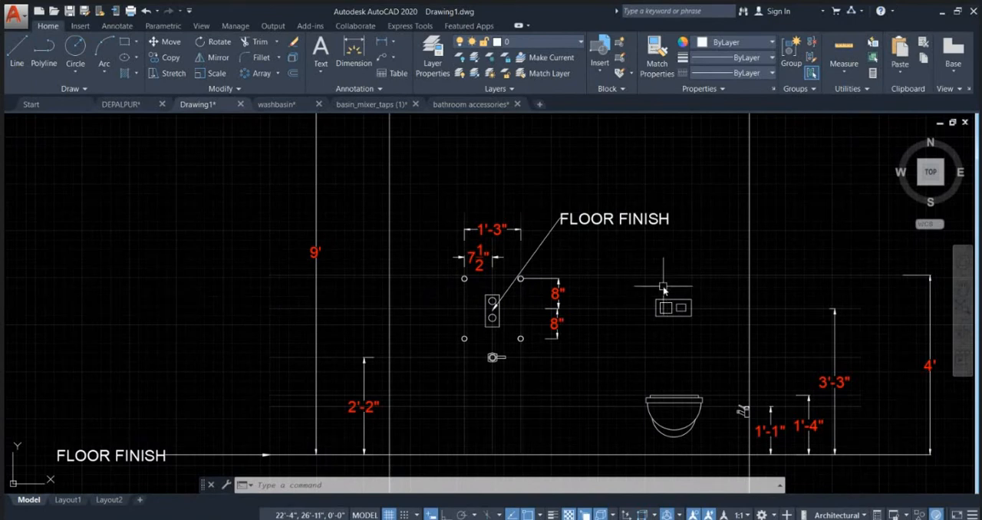
Step: Replace the text of the diverter's leader with "THERMOSTATIC DIVERTER"
double_click(590, 220)
scroll(580, 221, "up", 2)
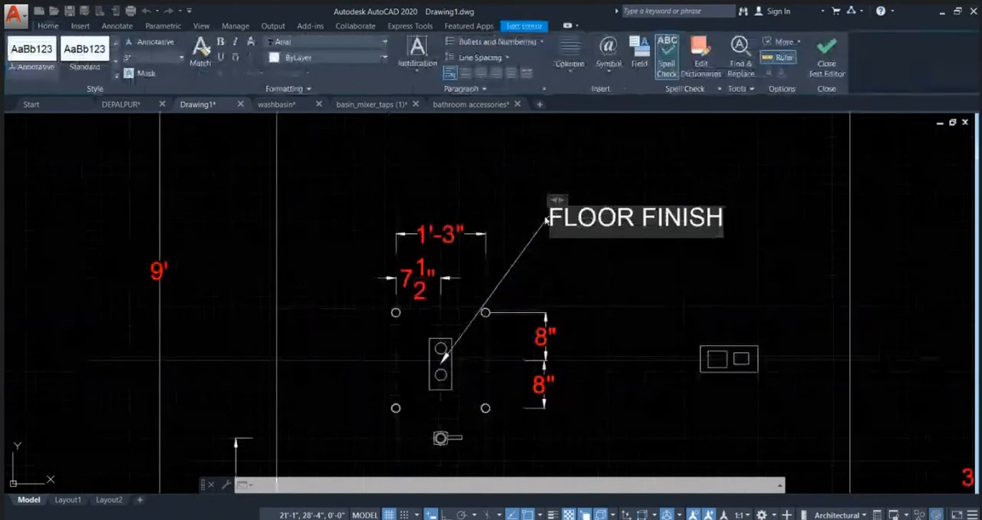
left_click_drag(551, 219, 880, 217)
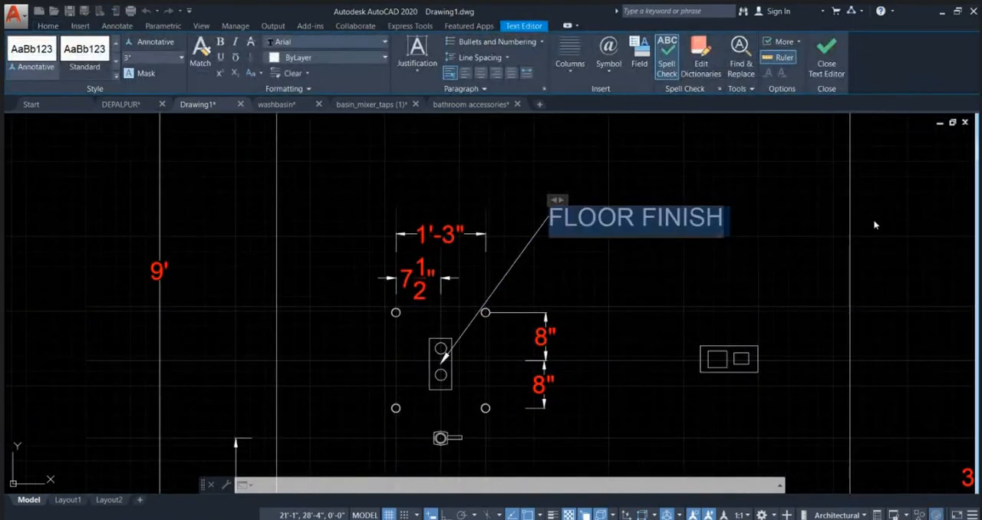
key("BackSpace")
type("THER")
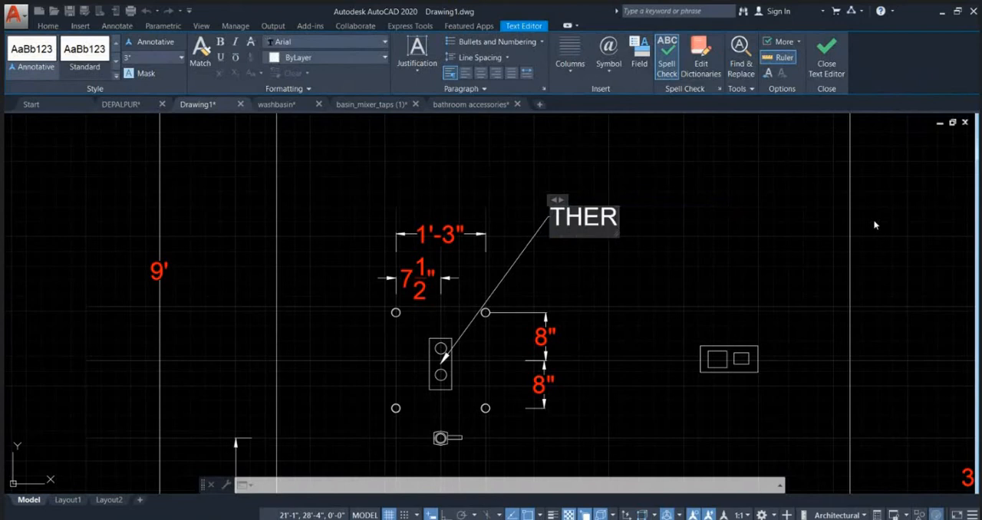
type("MOSTATIC D")
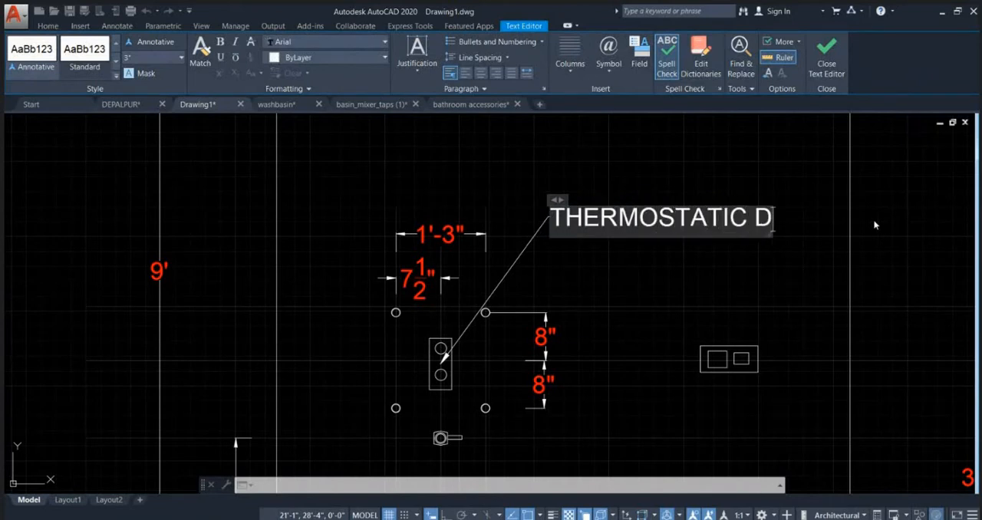
type("IVERTE")
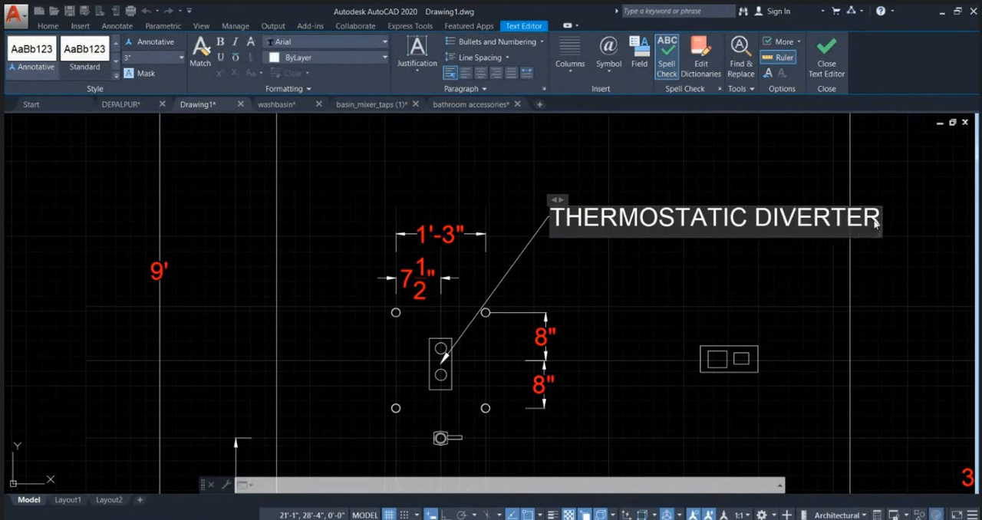
type("R")
Step: Set the text height of the diverter's leader label to 2"
key("ctrl+a")
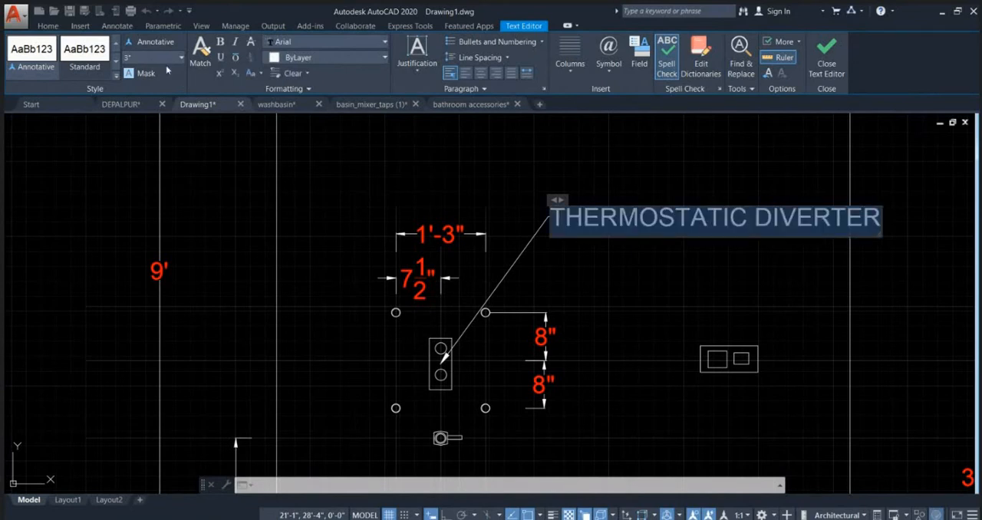
key("Return")
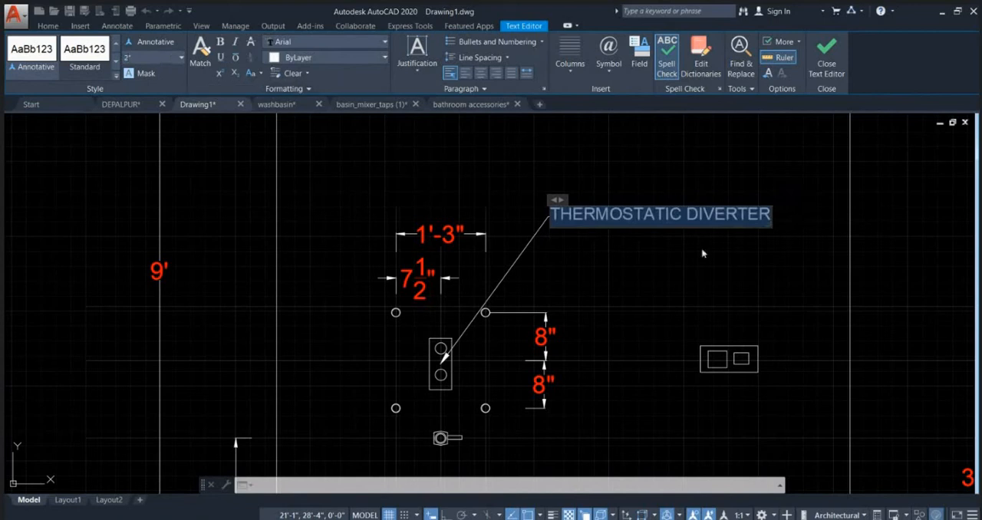
left_click(652, 147)
scroll(577, 260, "down", 4)
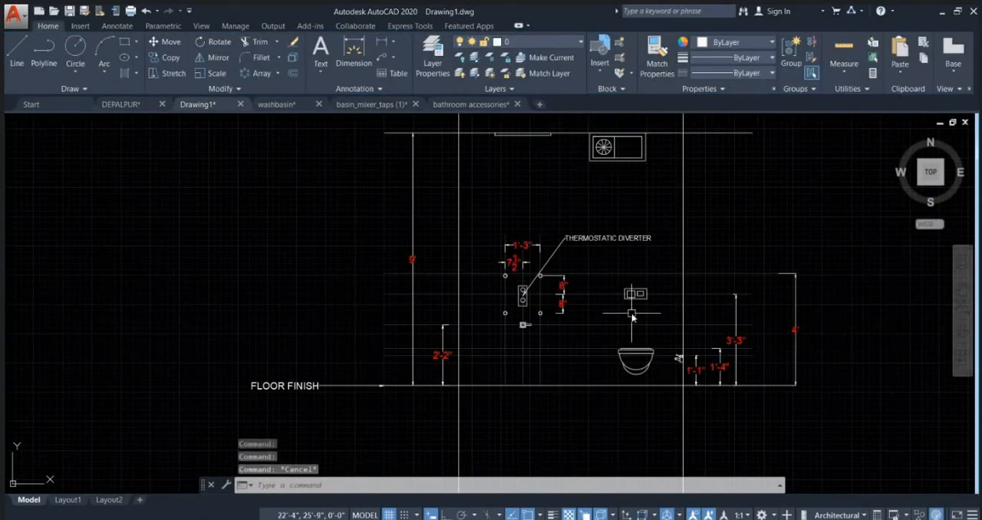
scroll(676, 306, "up", 2)
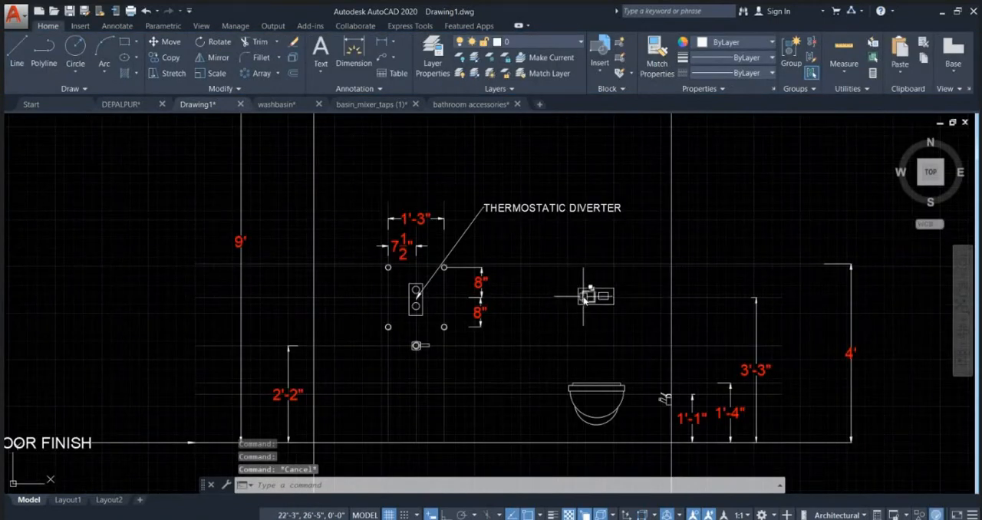
left_click(380, 59)
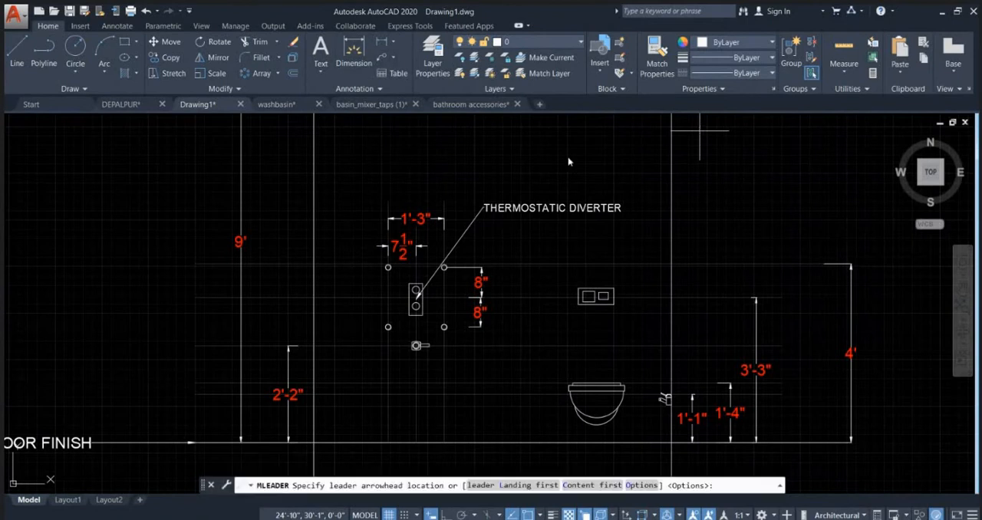
scroll(659, 291, "up", 2)
left_click(572, 302)
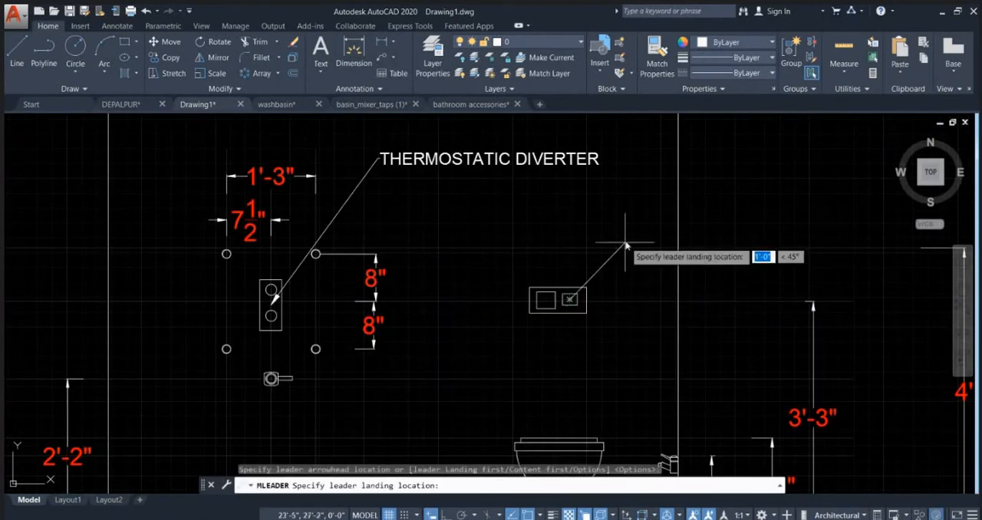
key("Escape")
Step: Copy the THERMOSTATIC DIVERTER leader from its arrowhead so that the copy points at the flush plate above the WC
left_click(516, 163)
type("c")
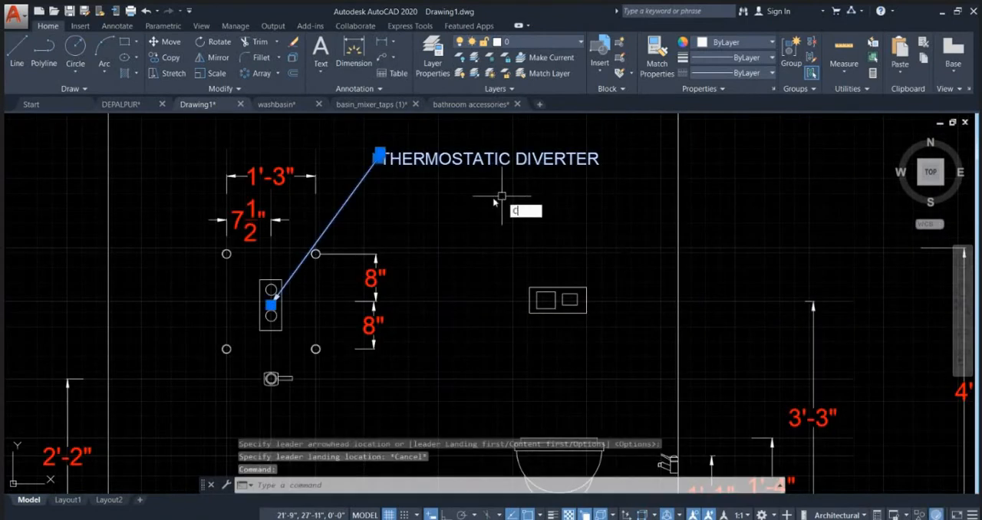
type("o")
key("Return")
left_click(271, 303)
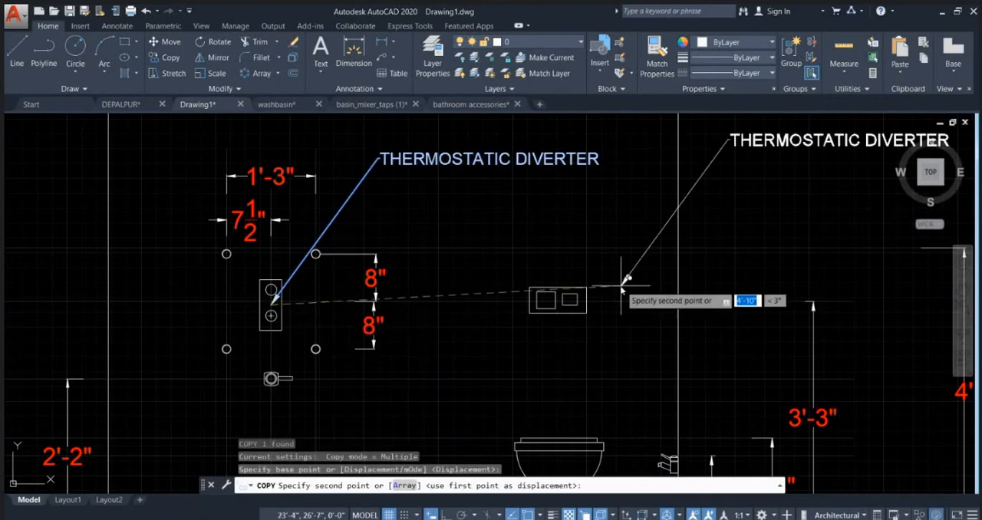
left_click(571, 286)
scroll(554, 260, "down", 4)
key("Escape")
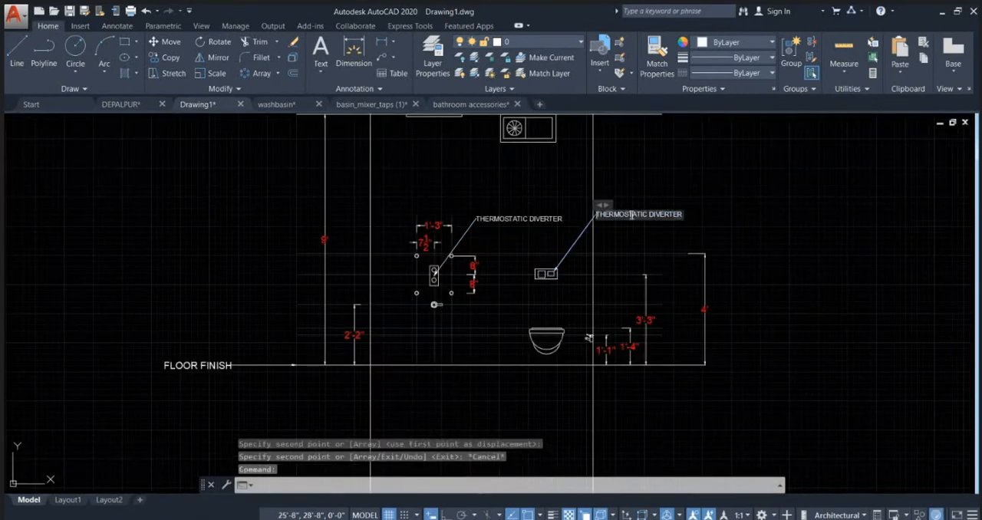
Step: Replace the text of the flush plate's leader with "CONCEALED FLUSH TANK"
double_click(630, 214)
key("ctrl+a")
key("Delete")
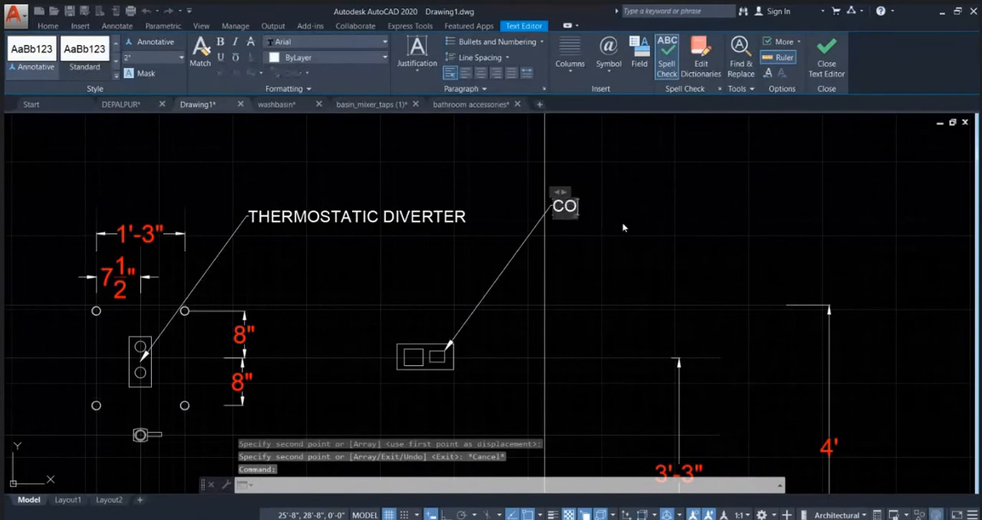
type("CONCEAL")
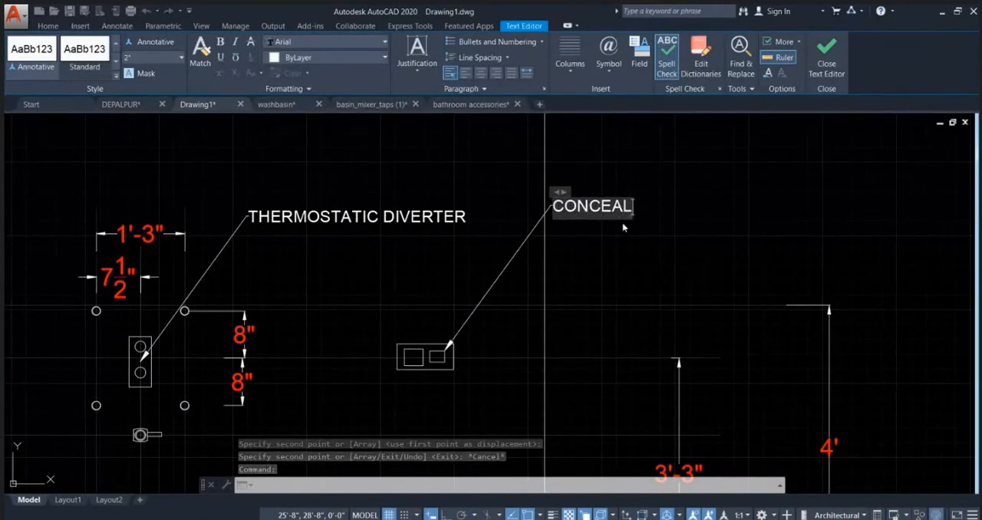
type("ED FLUSH")
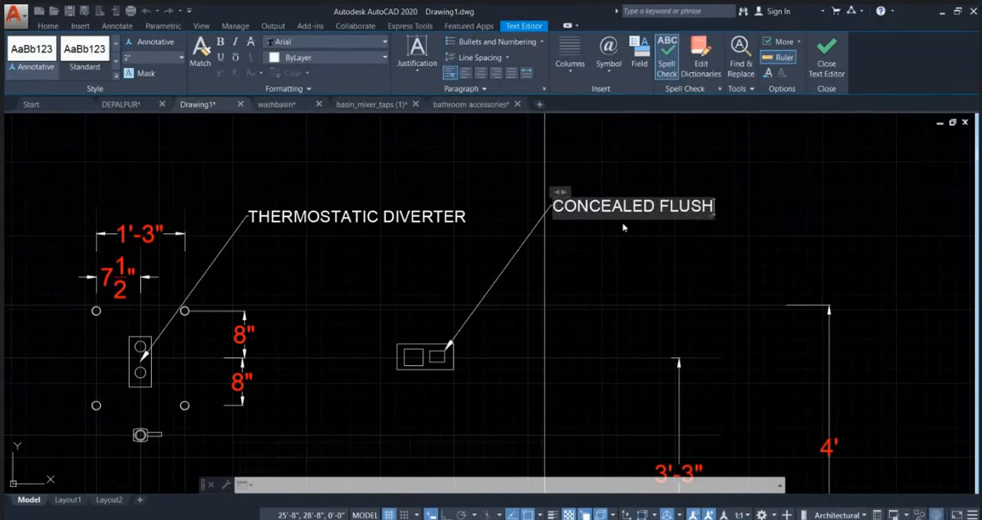
type(" TANK")
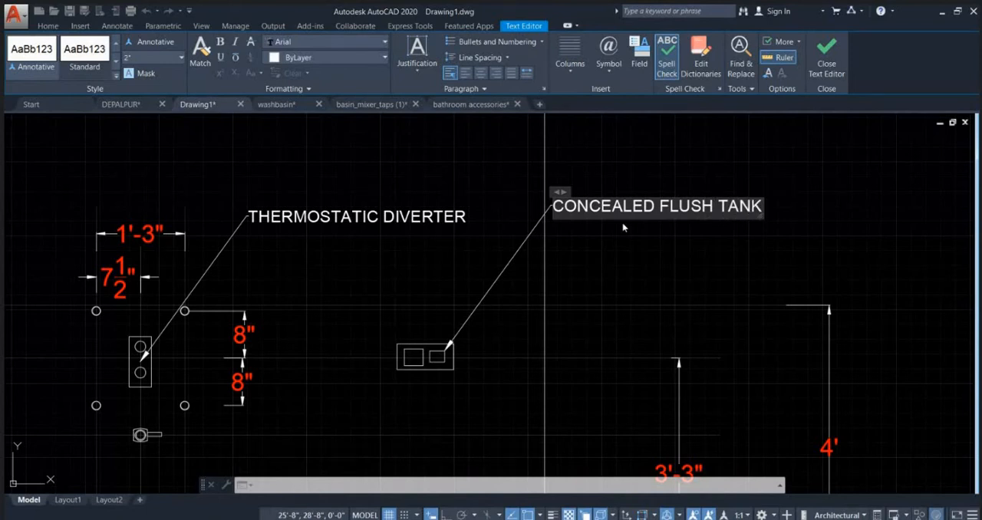
left_click(651, 138)
Step: Copy the FLOOR FINISH leader up to the ceiling line, at the upper end of the 9' dimension
scroll(579, 264, "down", 5)
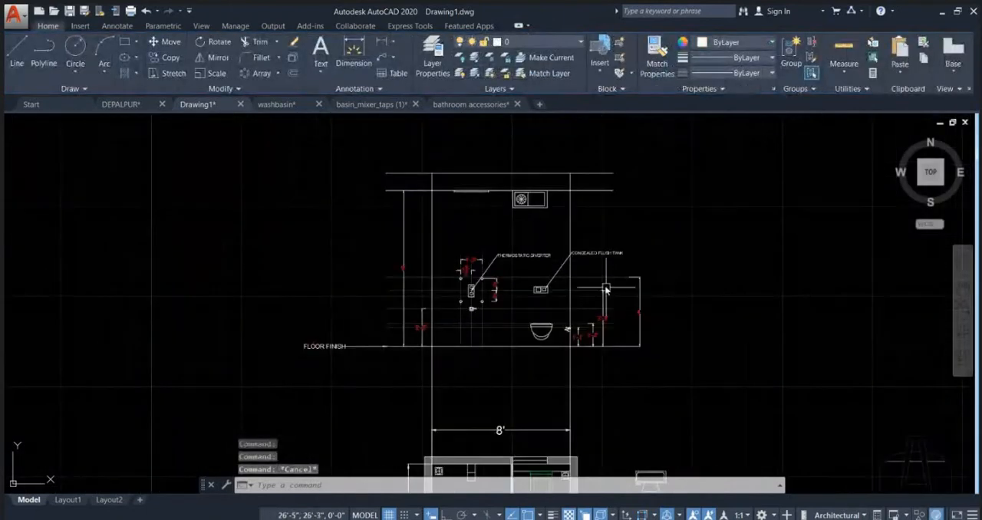
scroll(537, 199, "up", 4)
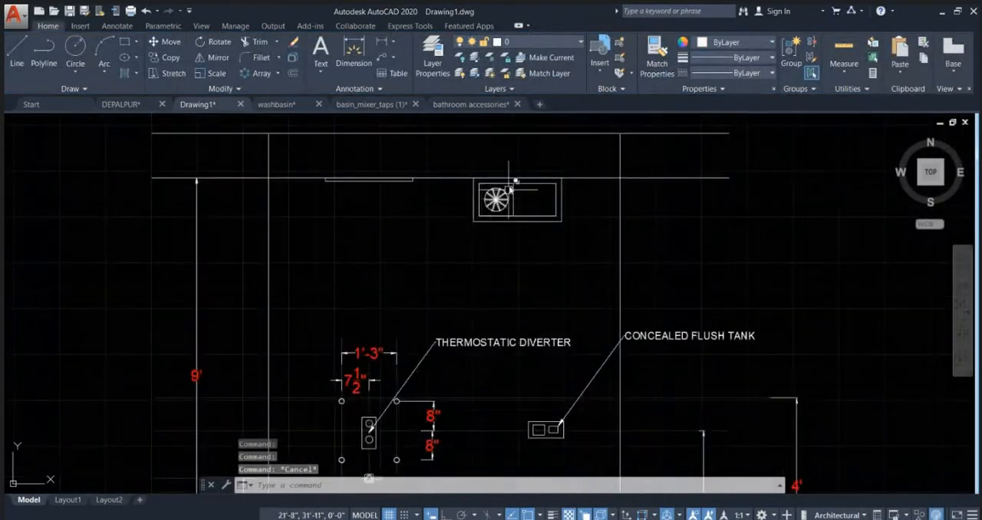
scroll(384, 261, "down", 2)
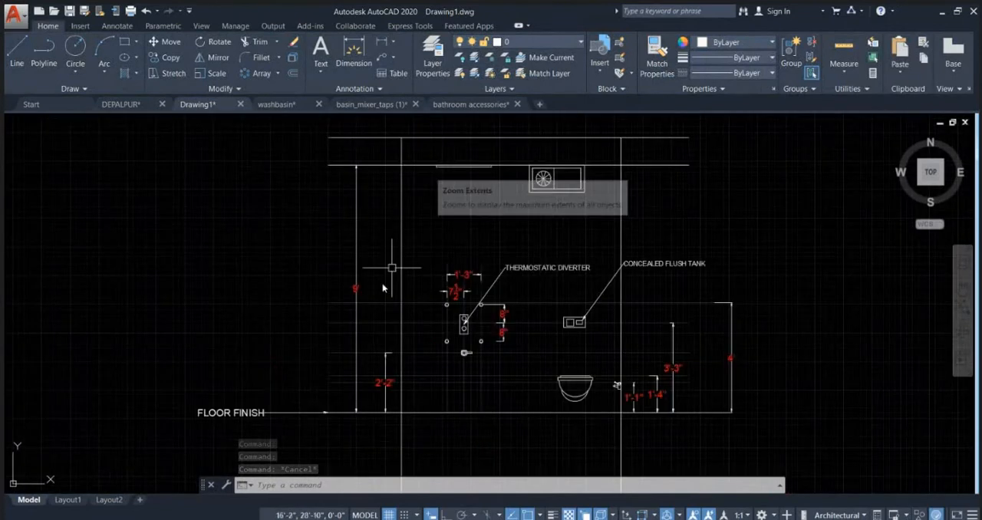
left_click(281, 408)
left_click(241, 399)
type("co")
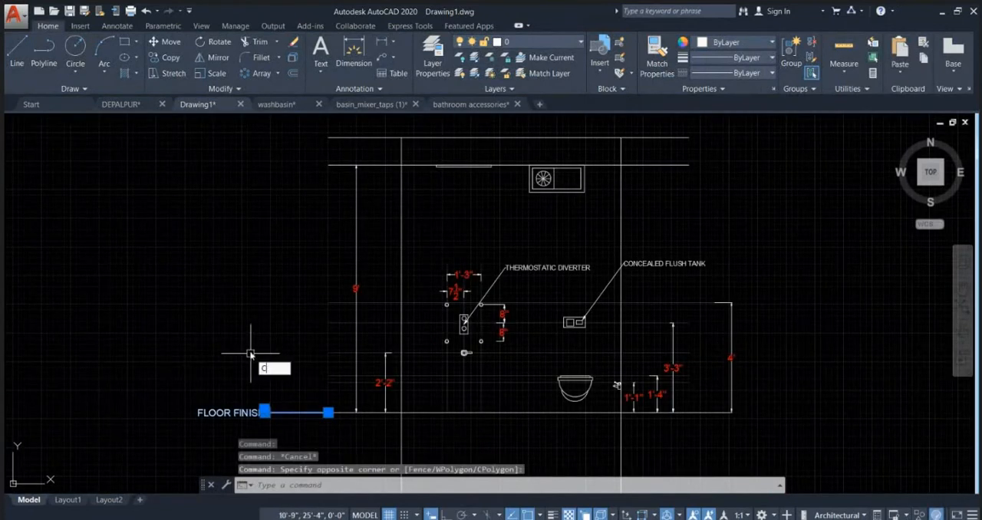
key("Return")
scroll(339, 418, "up", 2)
left_click(339, 418)
scroll(342, 368, "down", 3)
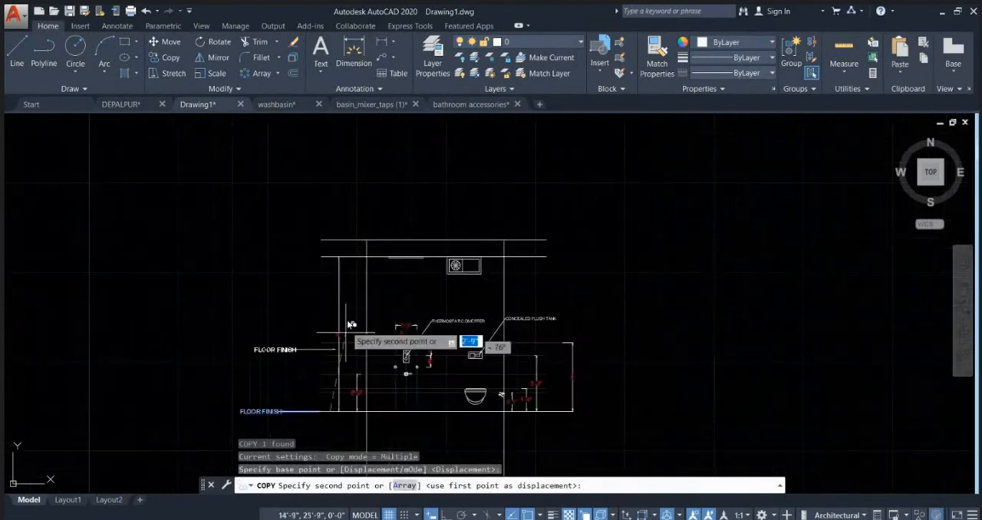
scroll(330, 258, "up", 3)
left_click(319, 248)
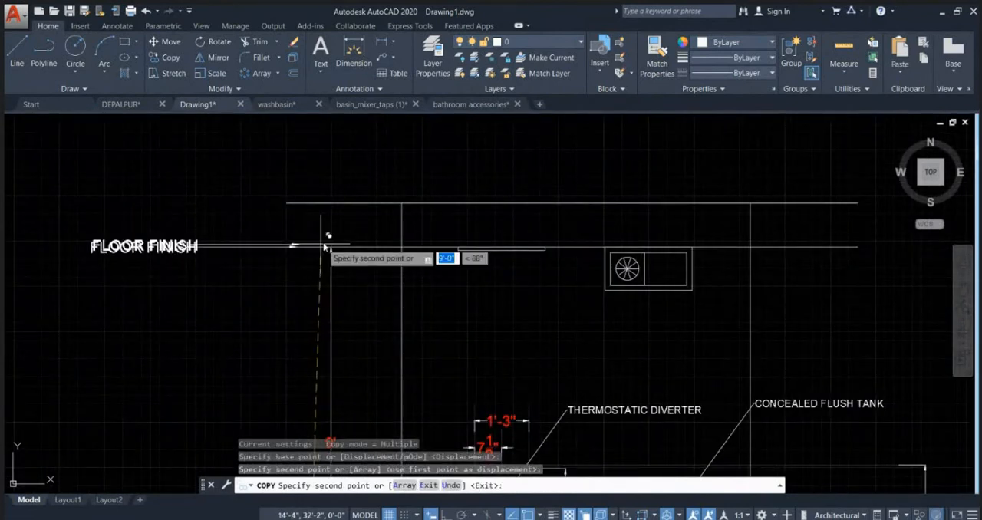
key("Escape")
Step: Replace the text of the leader at the ceiling line with "CELING SHOWER"
left_click(128, 247)
double_click(128, 248)
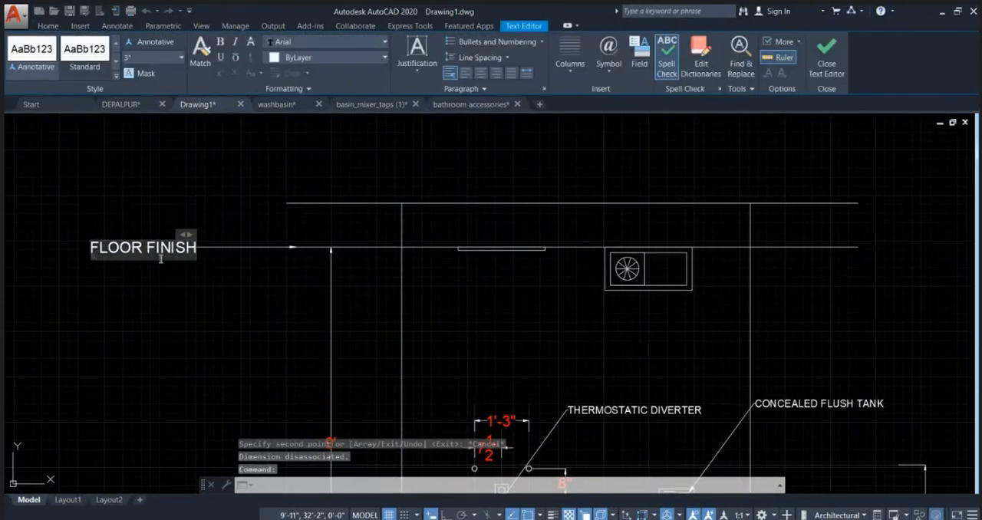
key("ctrl+a")
key("Delete")
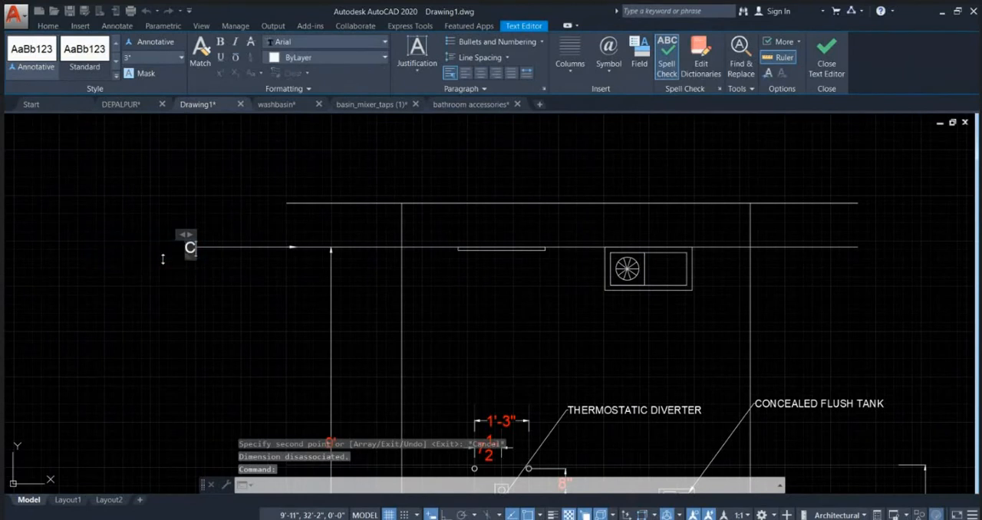
type("CELING SH")
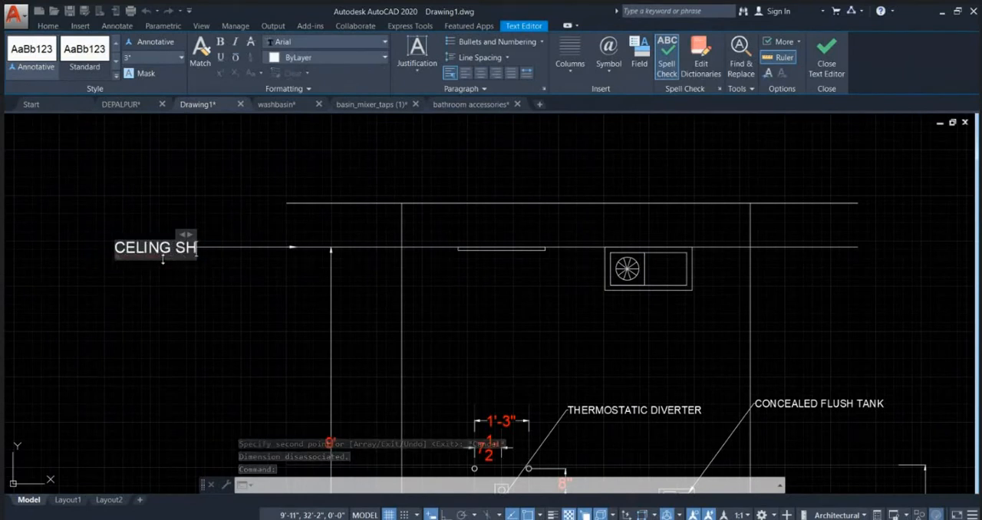
type("OWER")
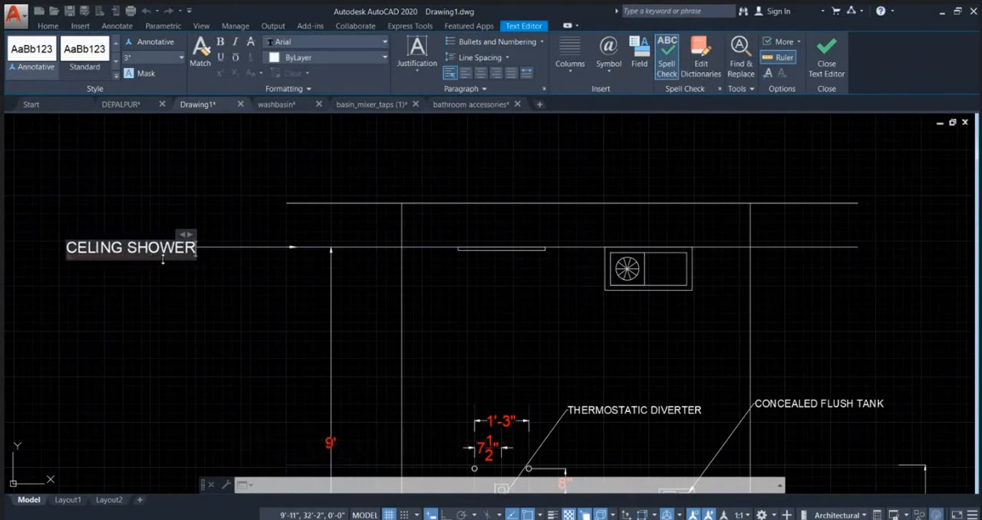
left_click(230, 313)
scroll(435, 219, "down", 2)
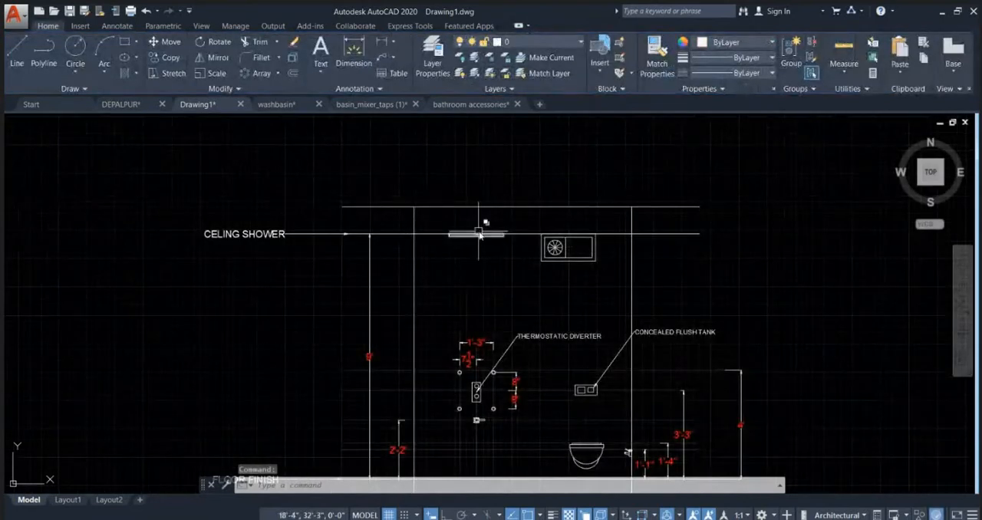
Step: Copy the CELING SHOWER leader from its arrowhead up to the slab line above the ceiling line
left_click(287, 248)
left_click(194, 200)
type("o")
key("Return")
scroll(339, 281, "up", 2)
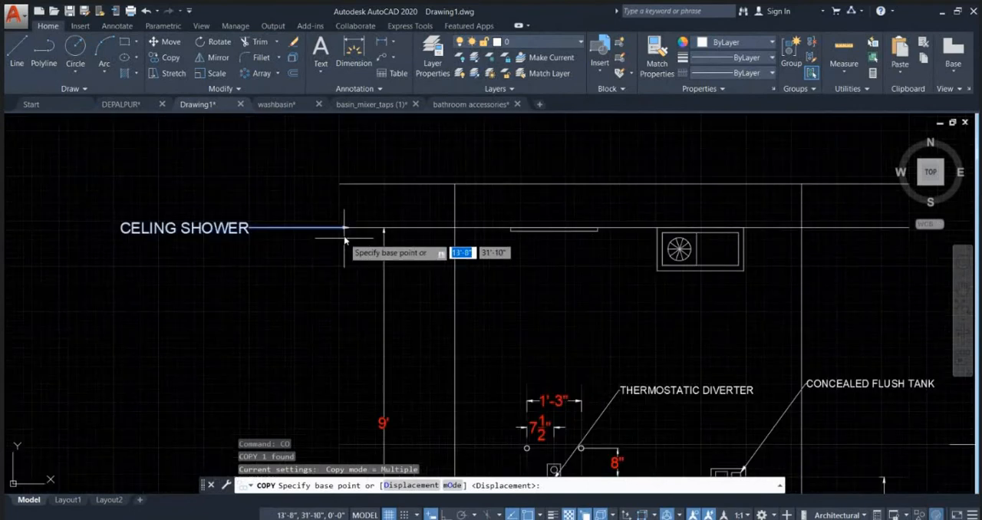
left_click(348, 227)
left_click(355, 184)
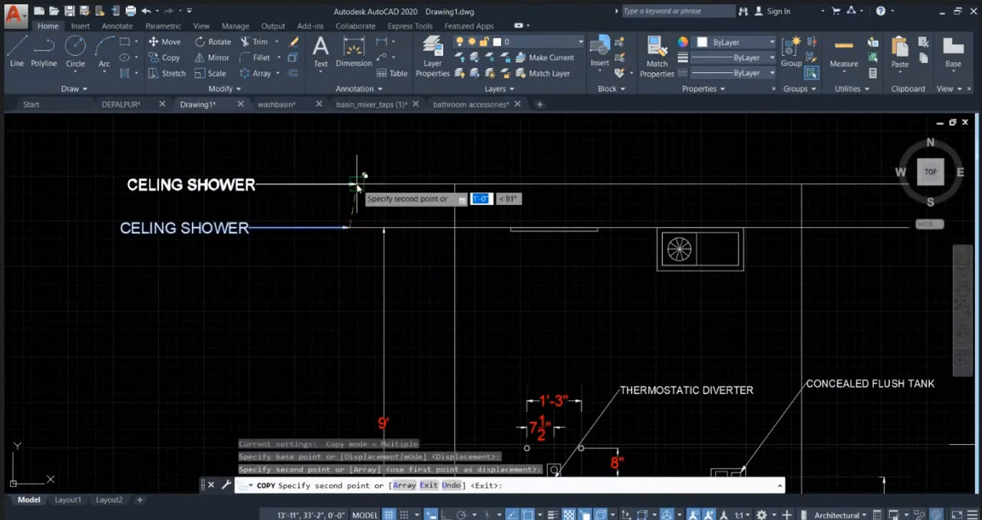
key("Escape")
Step: Replace the text of the leader at the slab line with "SLAB BOTTOM"
double_click(231, 185)
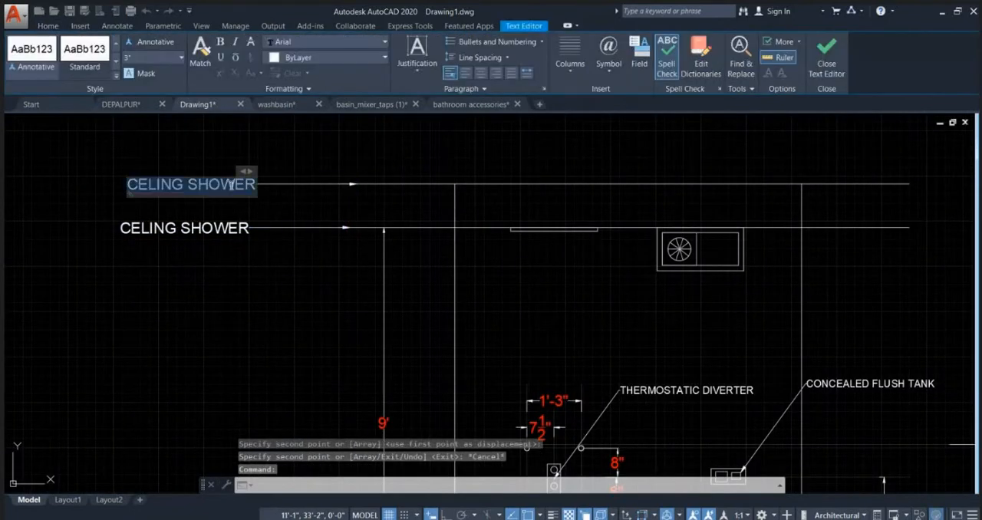
key("BackSpace")
type("SLA")
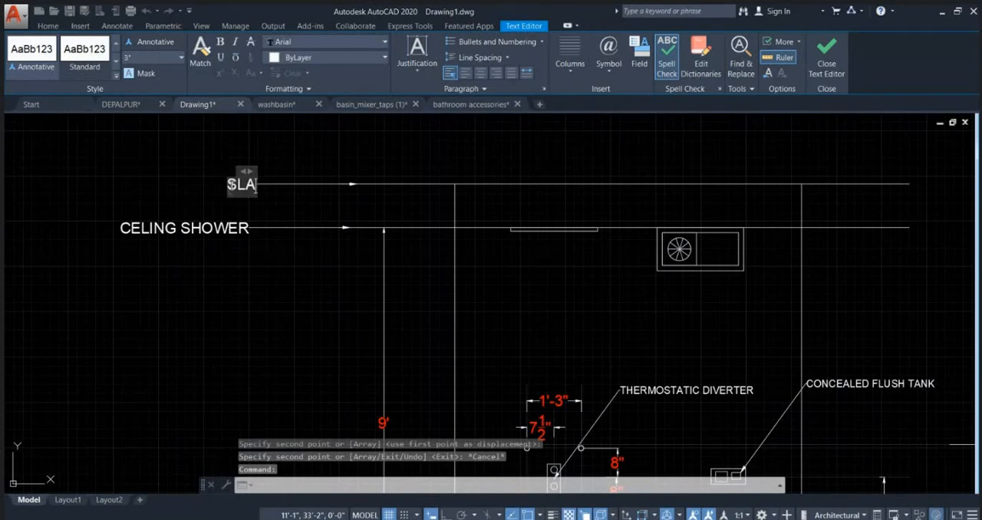
type("B BOTTO")
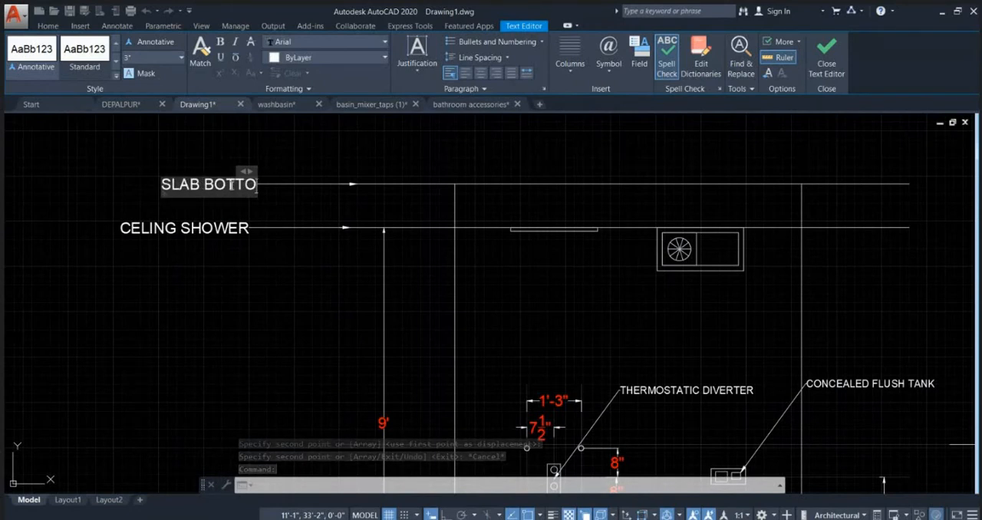
type("M")
left_click(410, 162)
scroll(486, 177, "down", 2)
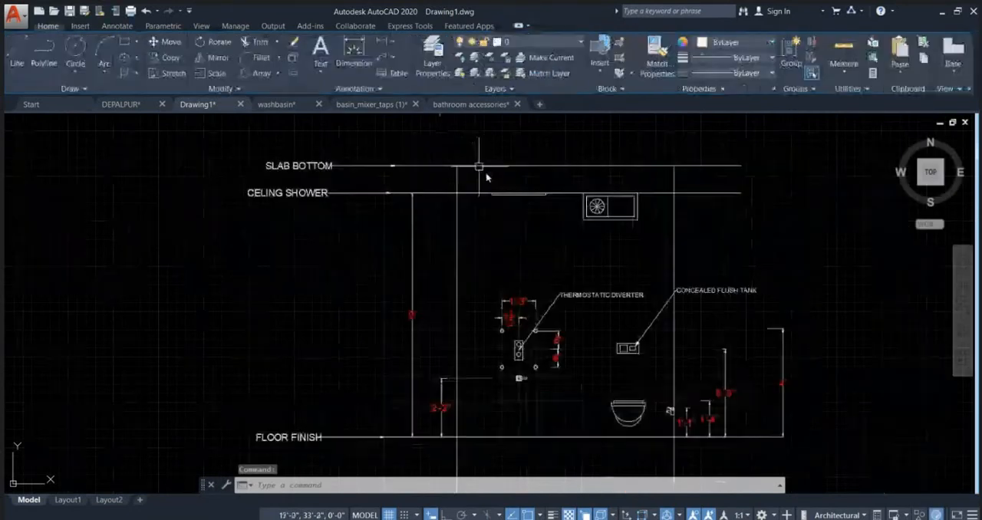
Step: Review the annotated wall elevation's fixtures and heights, and compare them with the toilet plan below it
scroll(553, 194, "down", 2)
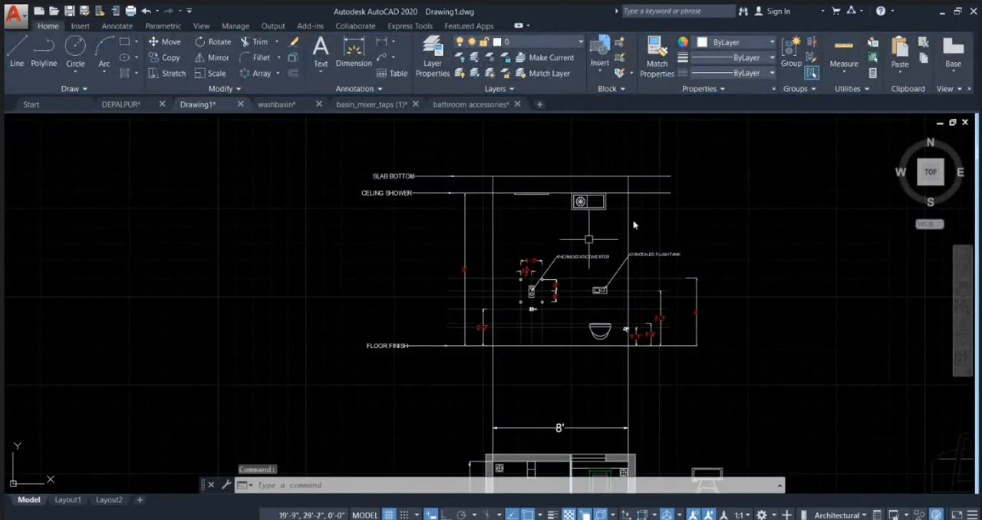
scroll(522, 353, "up", 6)
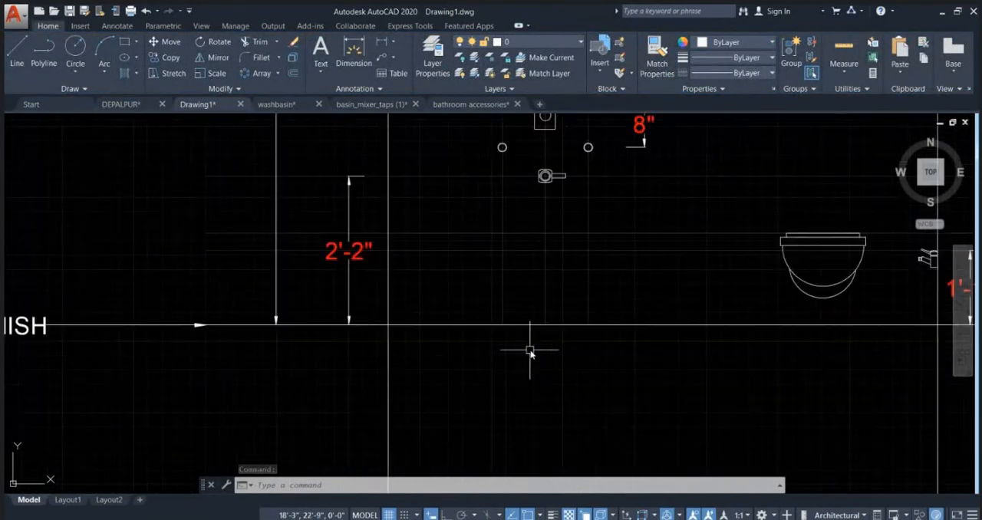
middle_click_drag(592, 341, 423, 332)
scroll(422, 333, "down", 2)
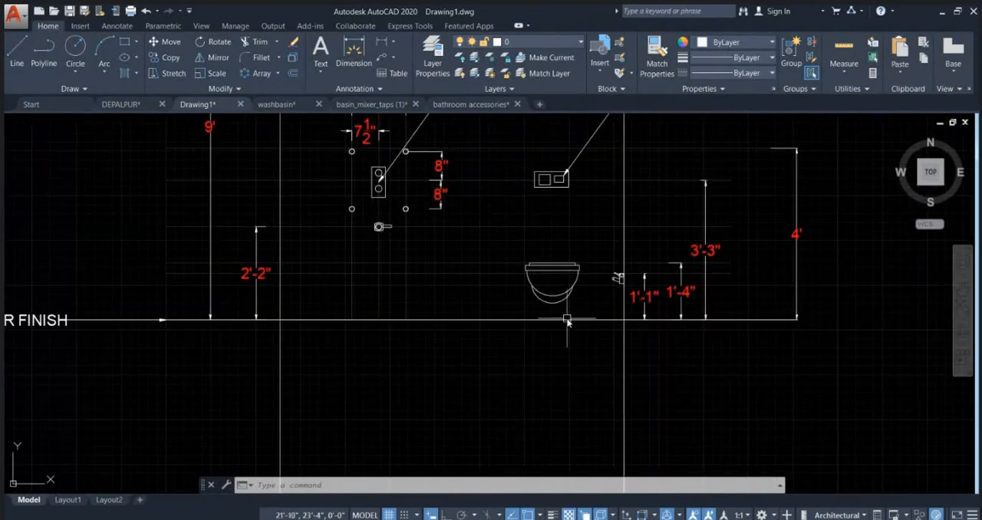
scroll(452, 201, "down", 5)
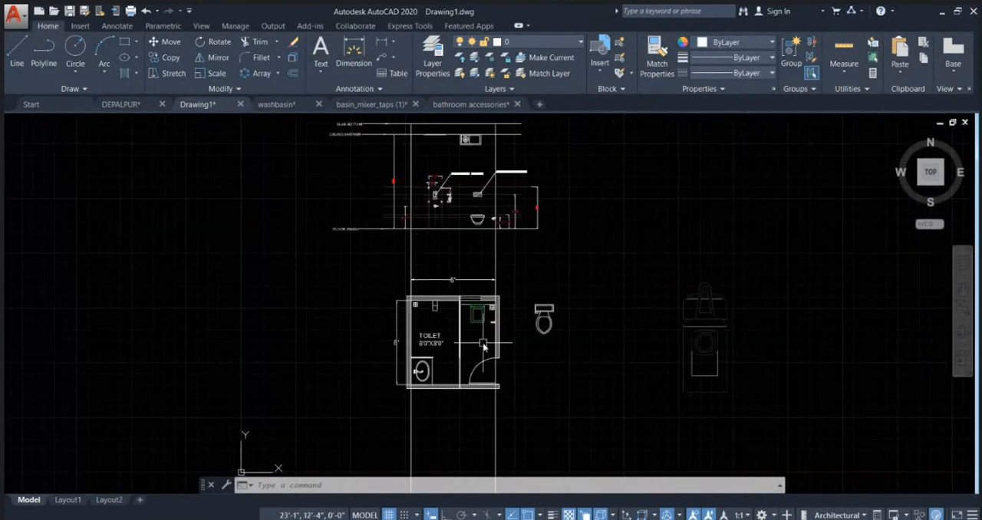
key("Escape")
scroll(437, 346, "up", 2)
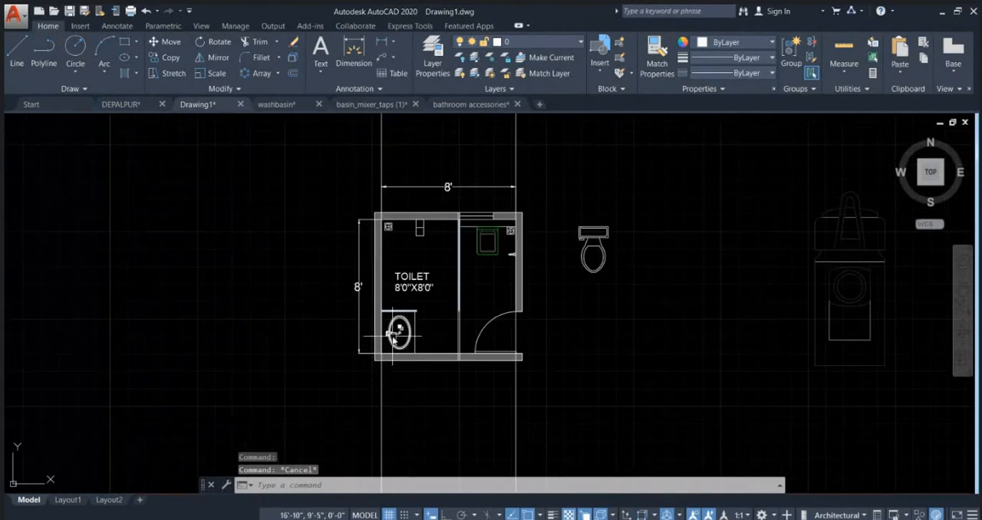
scroll(393, 331, "up", 4)
scroll(384, 341, "down", 2)
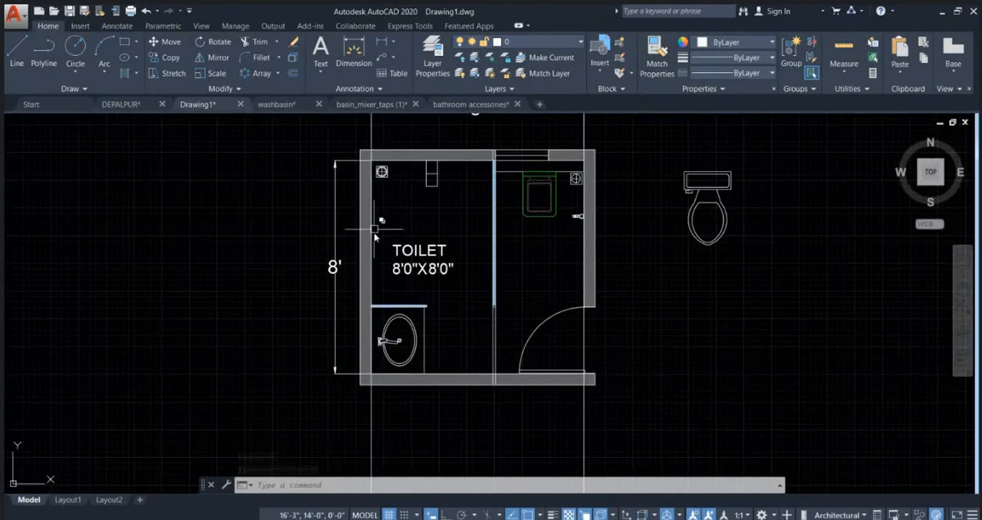
Step: Copy the toilet plan with its dimensions and the loose WC horizontally with Ortho on, into the empty space beside the original
scroll(375, 284, "down", 2)
scroll(337, 219, "down", 3)
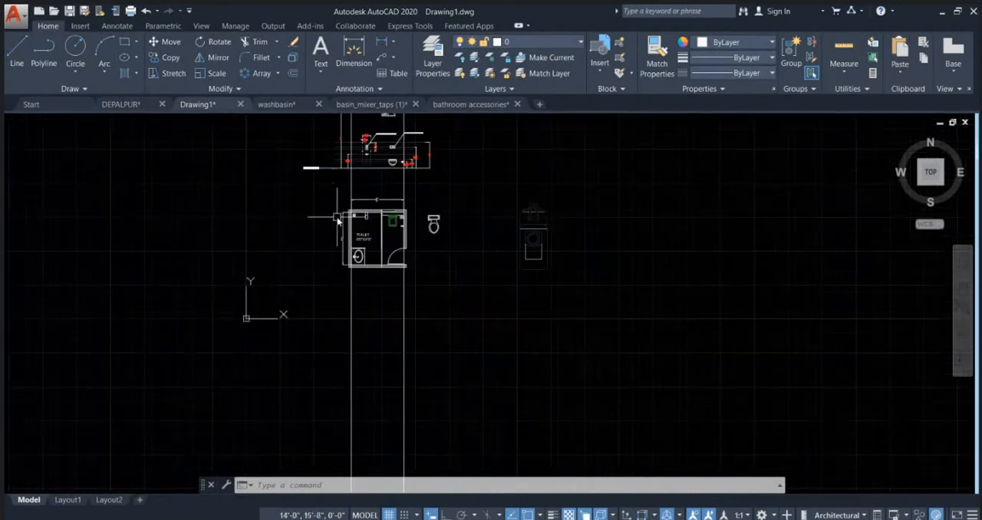
left_click(317, 194)
left_click(447, 307)
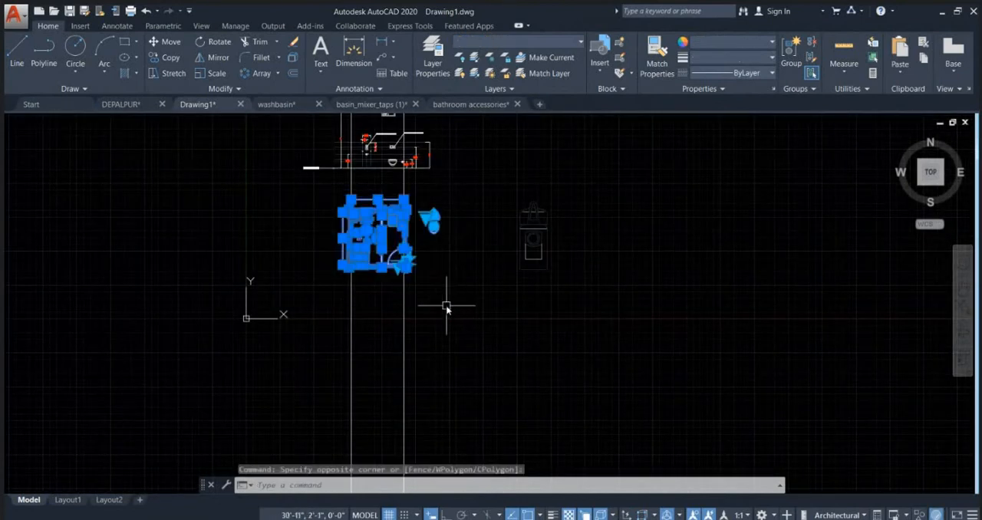
type("co")
key("Return")
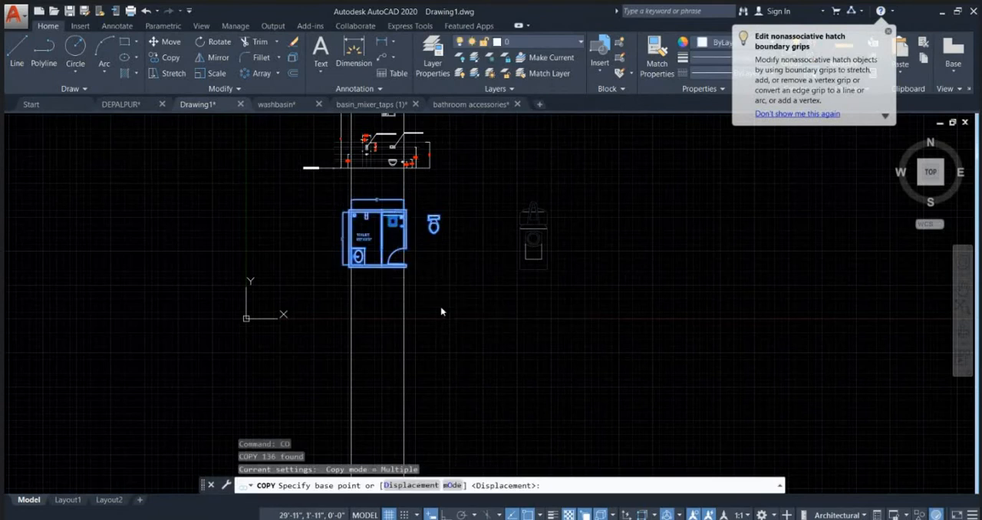
left_click(445, 306)
scroll(445, 307, "down", 4)
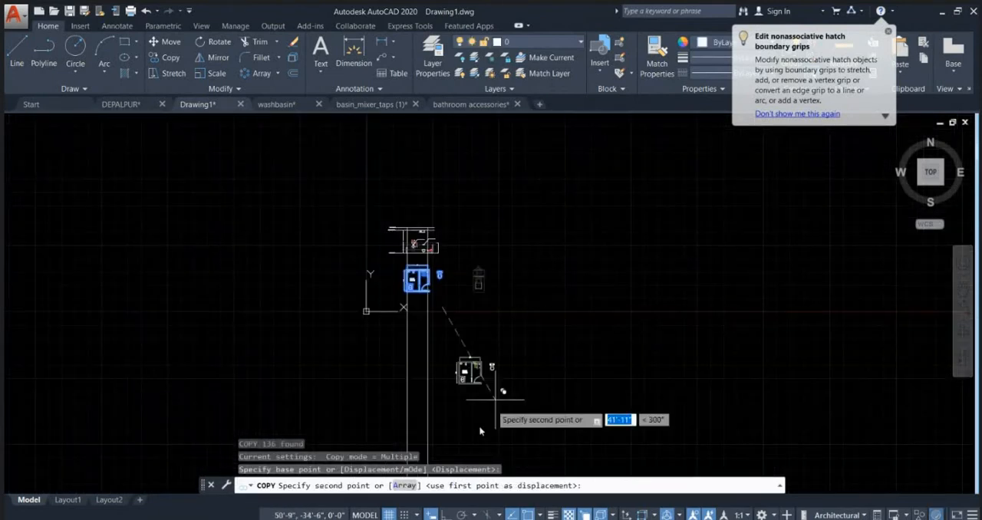
left_click(443, 514)
scroll(551, 268, "up", 2)
left_click(562, 272)
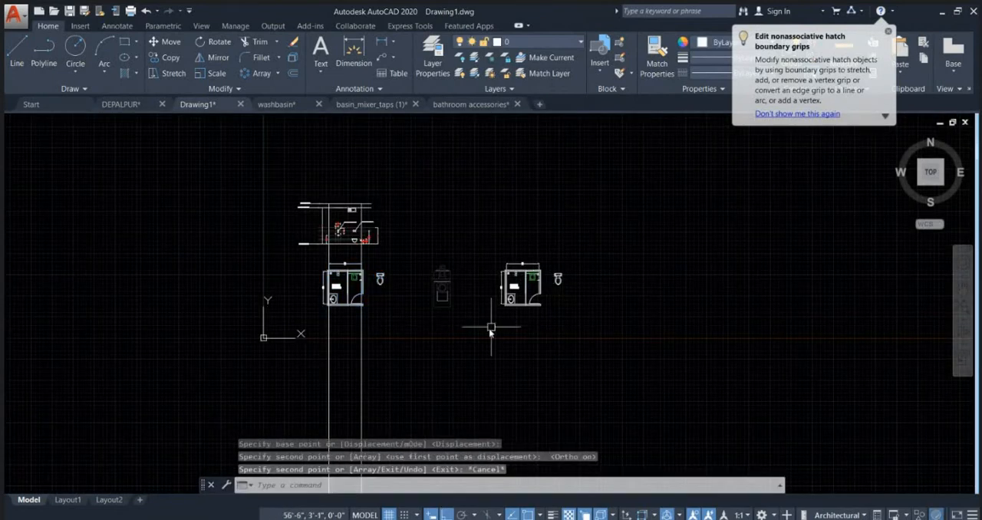
key("Escape")
Step: Delete the loose WC and spare fixture blocks between the two plans, and the loose WC beside the copied plan
left_click(470, 331)
left_click(374, 265)
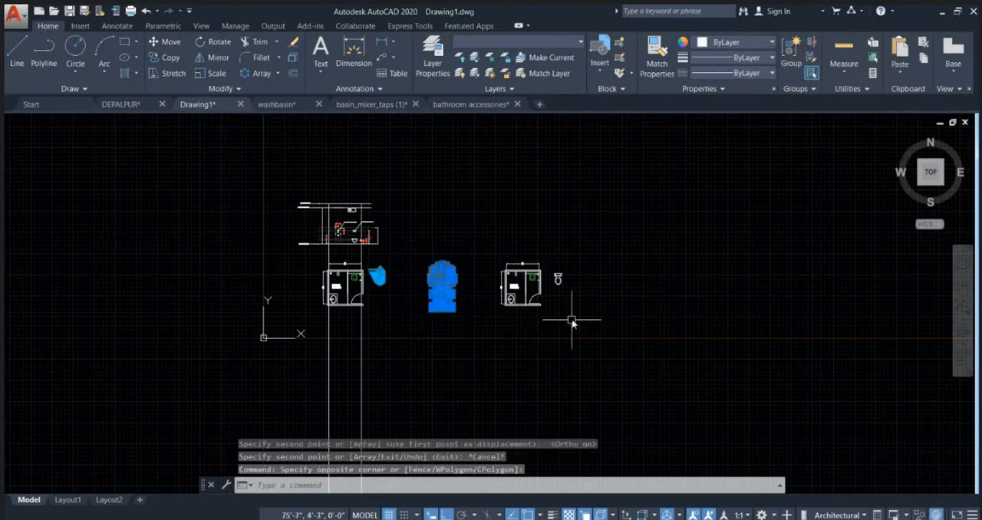
key("Delete")
scroll(557, 277, "up", 4)
left_click(564, 300)
left_click(541, 273)
key("Delete")
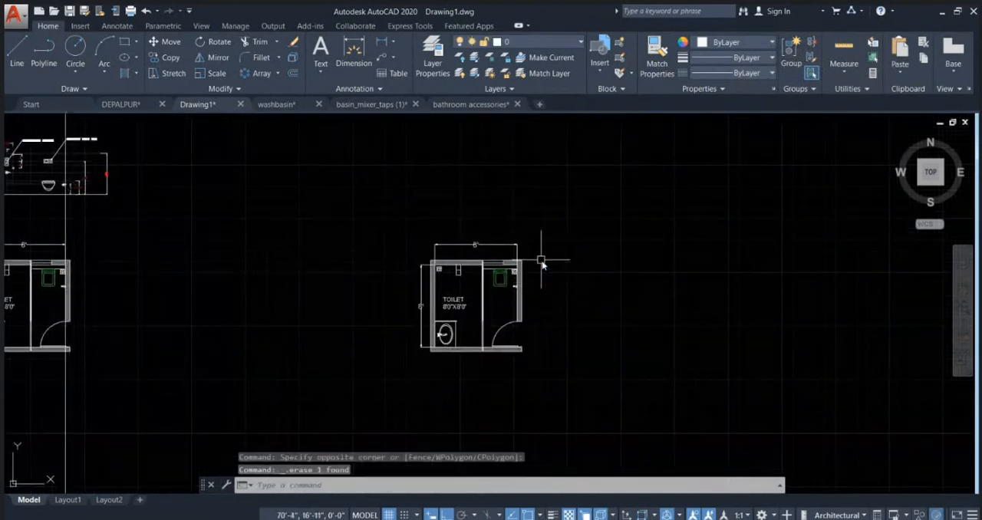
Step: Rotate the copied toilet plan with its dimensions by 270°, so the washbasin wall faces up
left_click(421, 220)
left_click(585, 397)
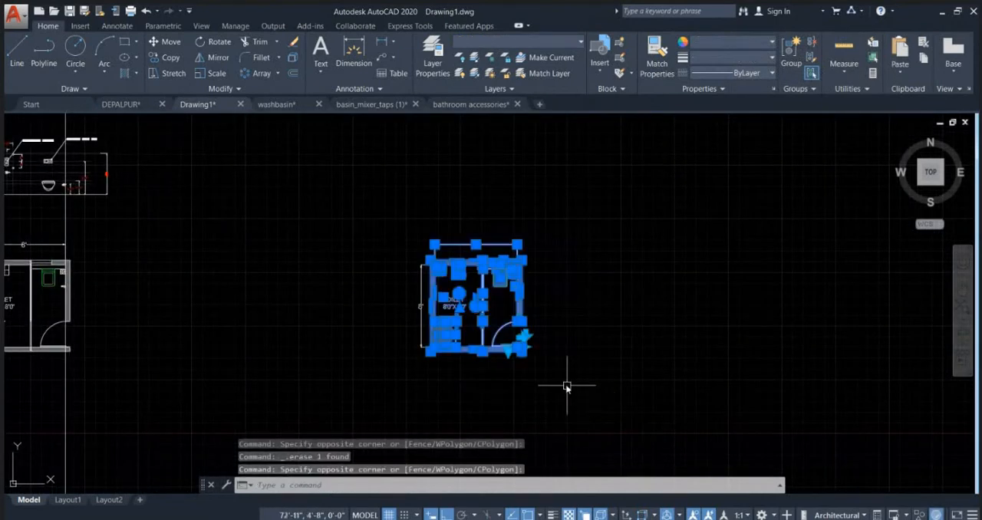
left_click(575, 377)
left_click(387, 207)
type("r")
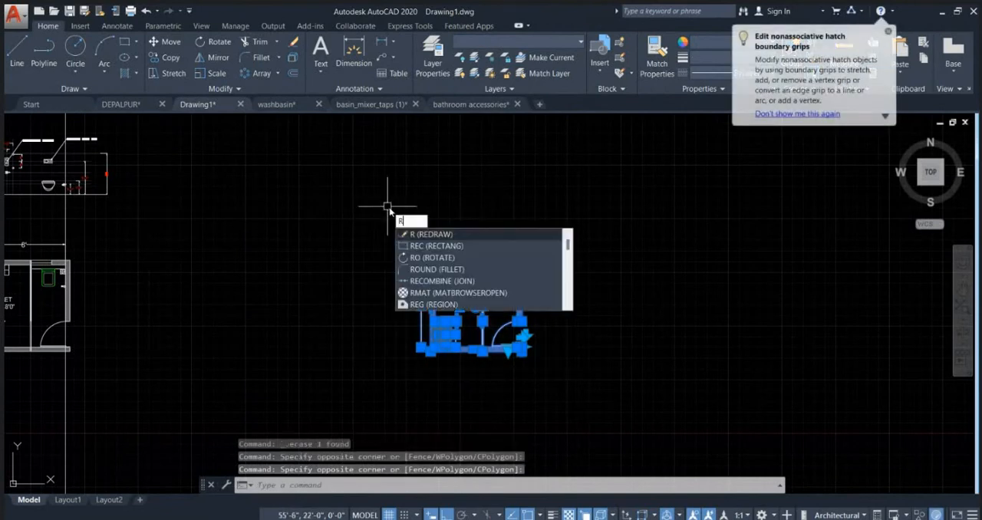
type("o")
key("Return")
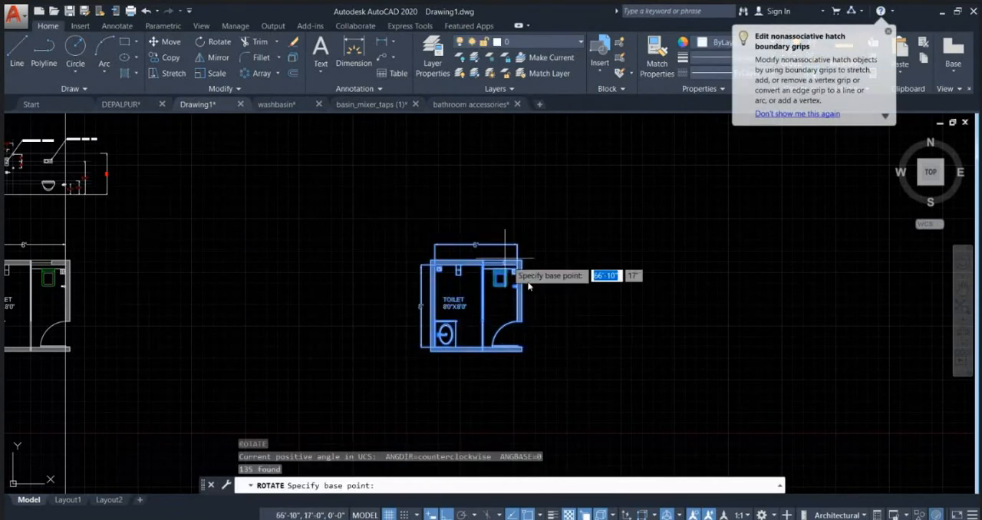
left_click(499, 306)
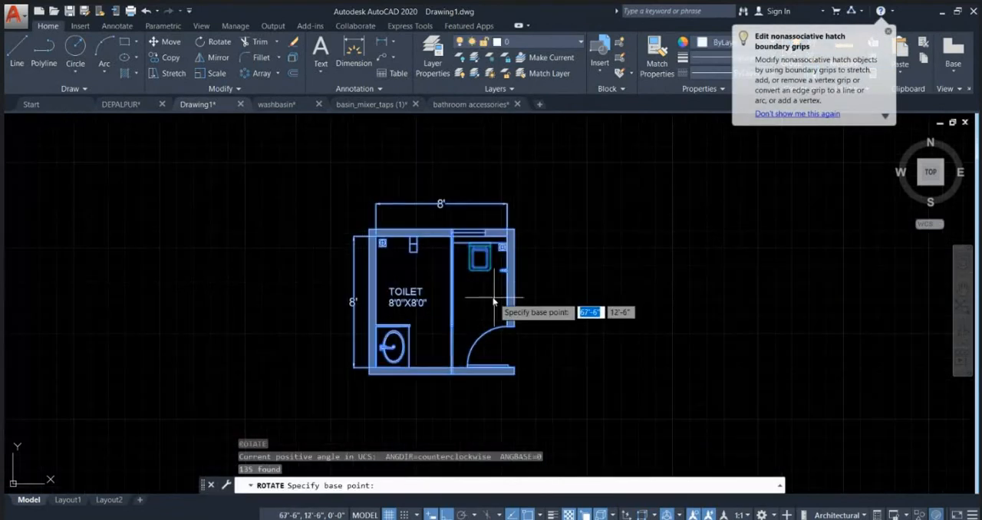
left_click(487, 402)
scroll(548, 295, "down", 3)
key("Escape")
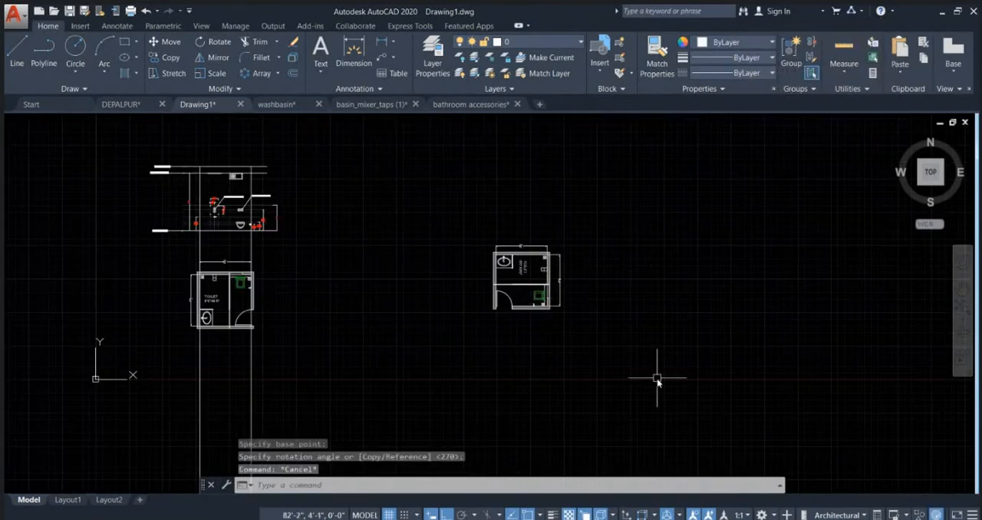
Step: Move the rotated toilet plan horizontally closer to the original plan
left_click(652, 378)
left_click(424, 209)
type("m")
key("Return")
left_click(568, 346)
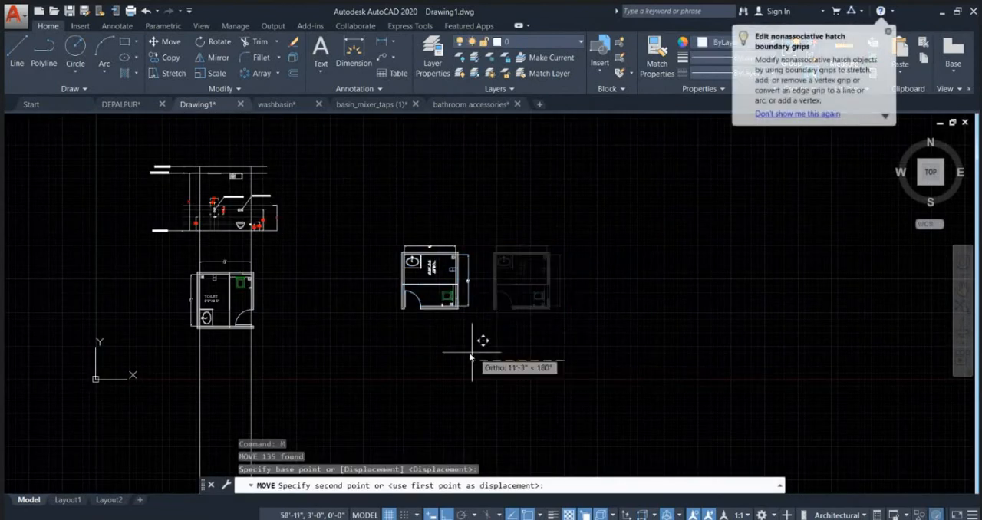
left_click(440, 345)
key("Escape")
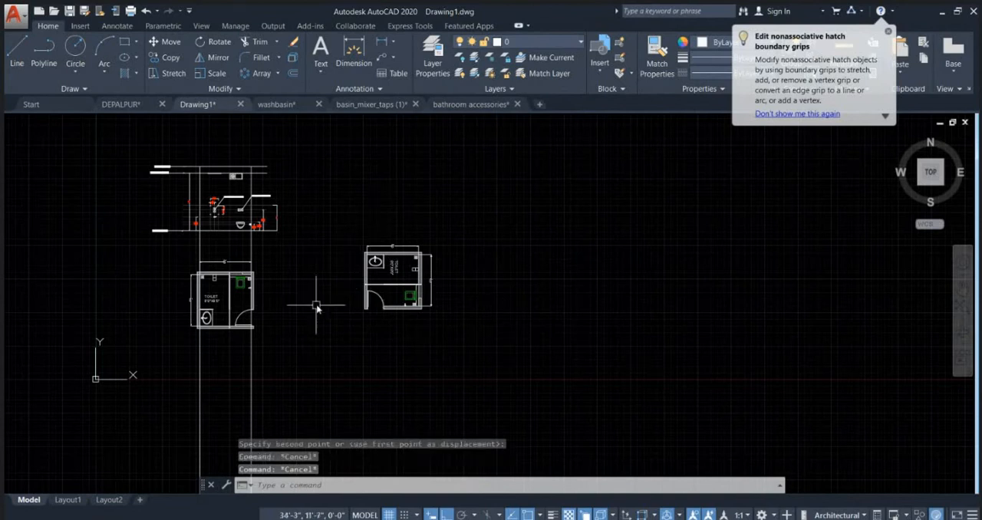
Step: Trim off the two long vertical projection lines below the original toilet plan
middle_click_drag(317, 307, 357, 267)
type("tr")
key("Return")
left_click(318, 355)
left_click(171, 341)
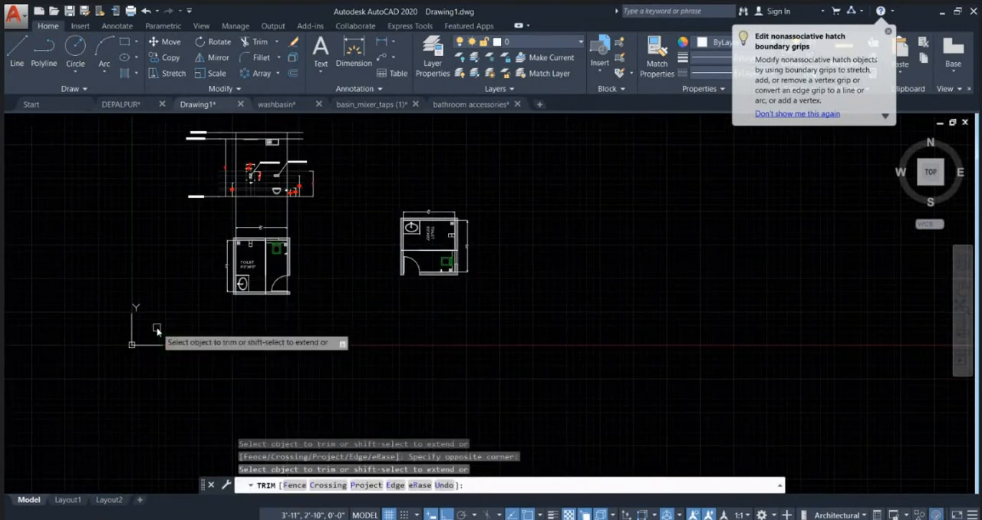
Step: Trim away the thin partition lines between the end of the glass panel and the lower wall in the original plan
scroll(250, 307, "up", 4)
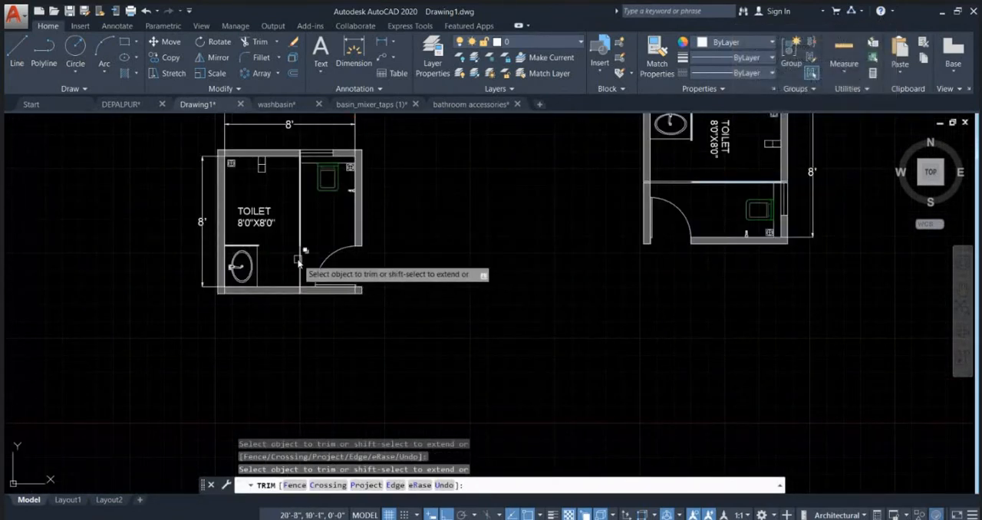
scroll(300, 265, "up", 4)
left_click(276, 257)
left_click(253, 322)
scroll(249, 310, "down", 4)
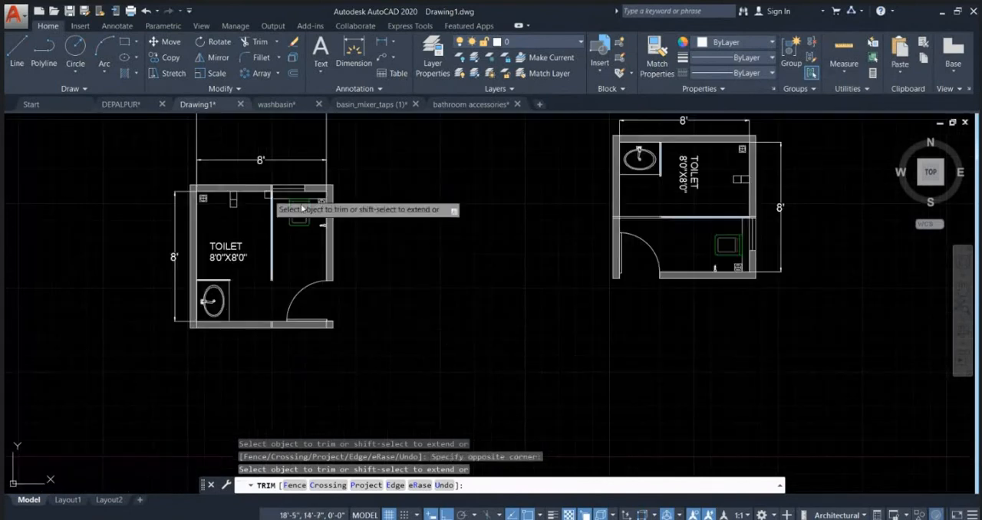
key("Escape")
Step: Add the multiline text "WALL- A" between the upper wall and the 8' dimension of the original toilet plan
scroll(376, 254, "down", 3)
middle_click_drag(424, 211, 421, 280)
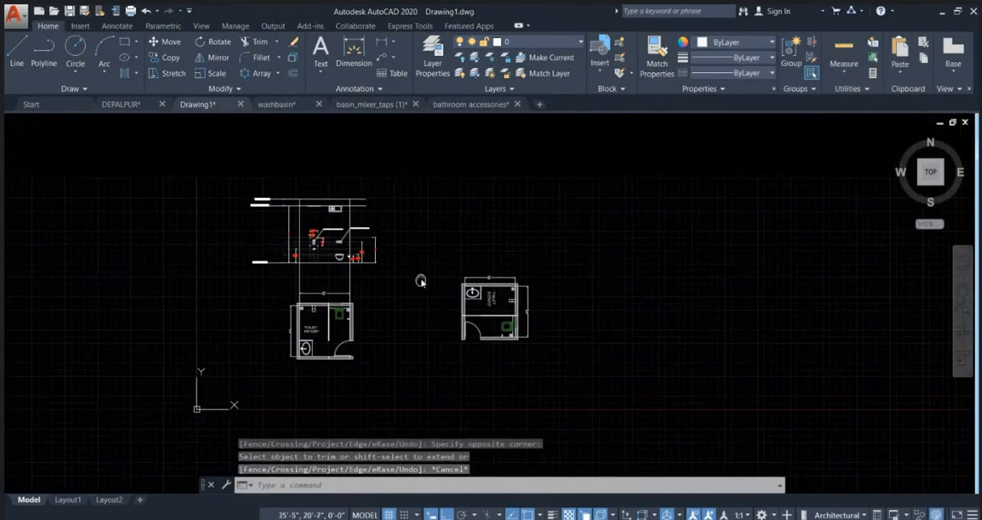
scroll(321, 343, "up", 4)
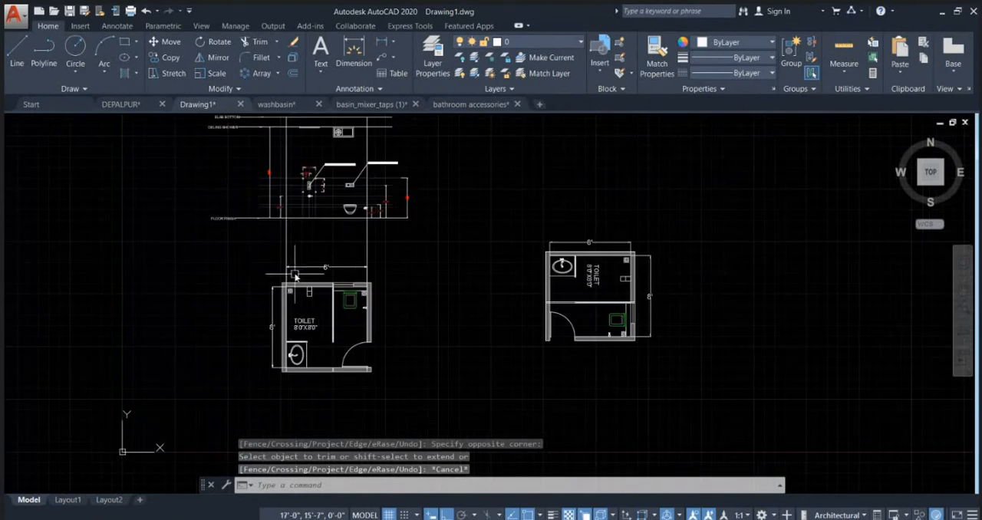
type("mt")
key("Return")
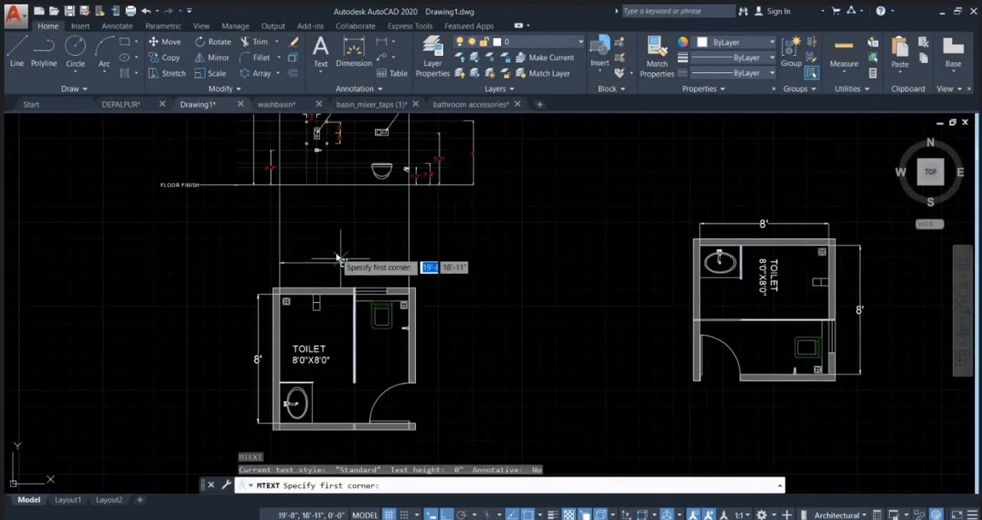
scroll(331, 263, "up", 4)
left_click(311, 285)
left_click(424, 290)
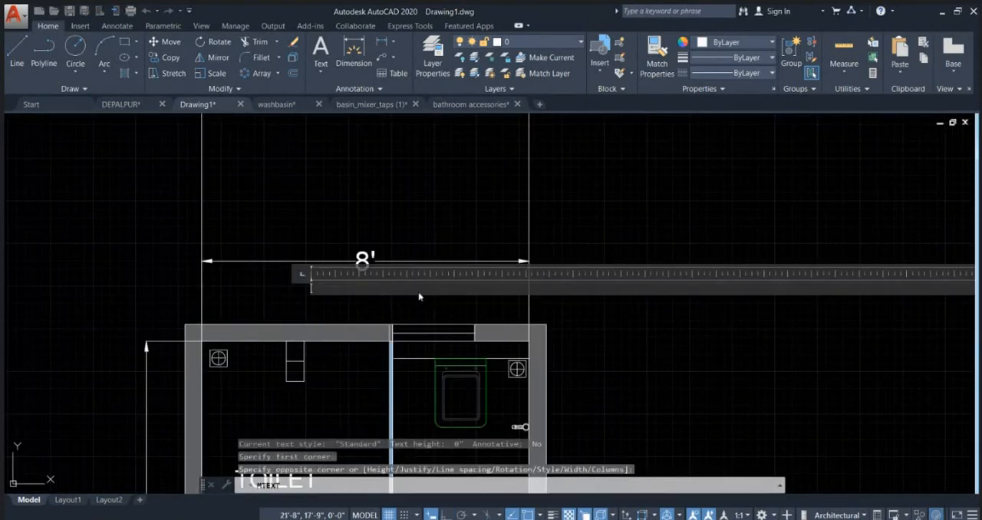
type("WALL")
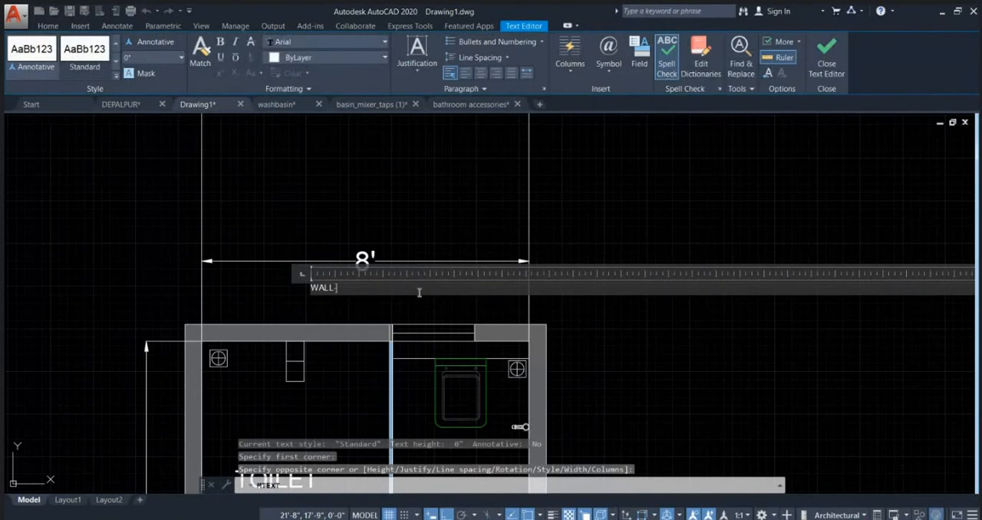
type("- A")
Step: Set the text height of the WALL- A label to 4" and finish the text
key("ctrl+a")
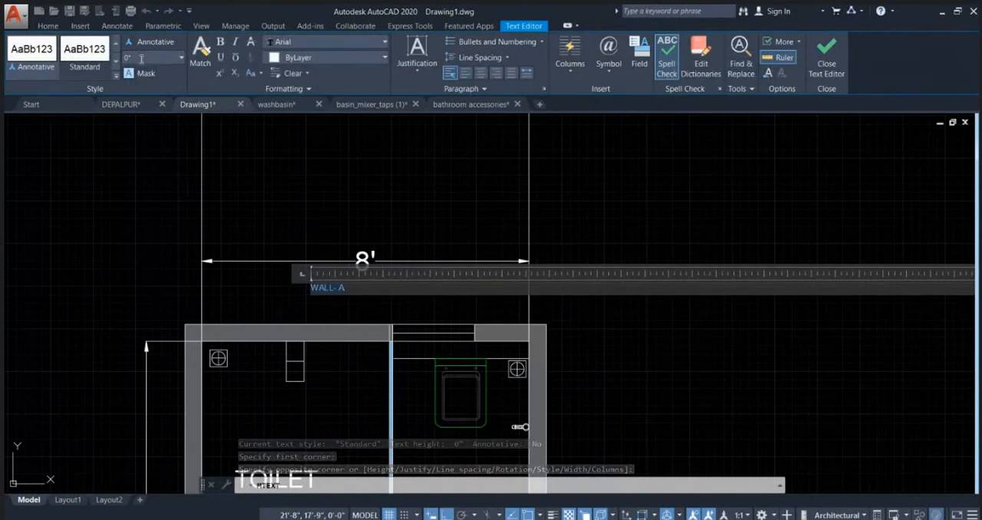
type("4")
key("Return")
left_click(586, 234)
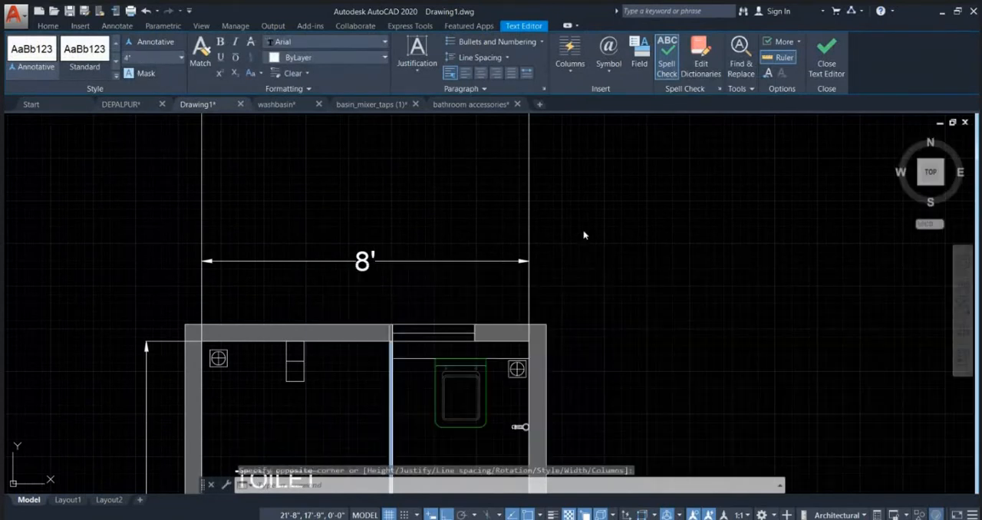
Step: Copy the WALL- A label freely beside the right, lower and left walls of the original toilet plan
left_click(379, 295)
type("C")
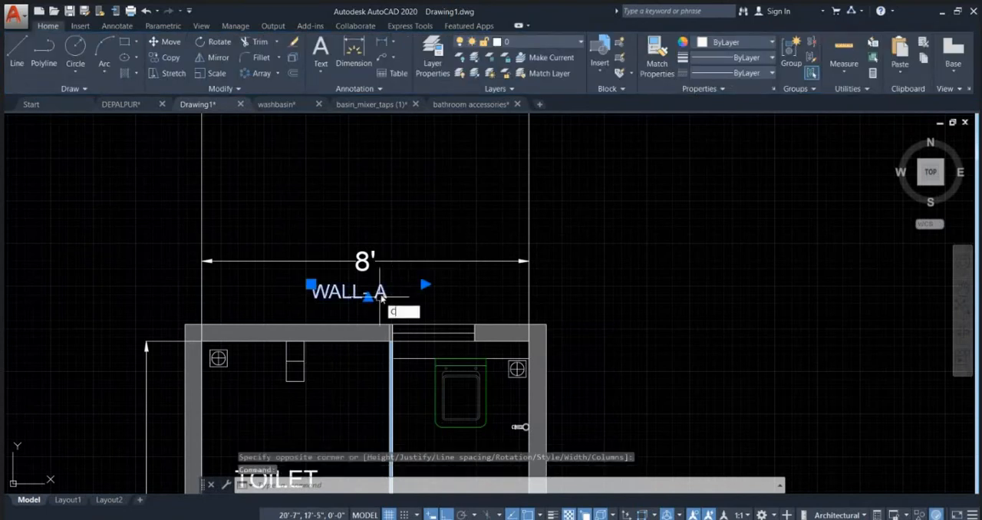
type("O")
key("Return")
left_click(388, 283)
scroll(458, 192, "down", 5)
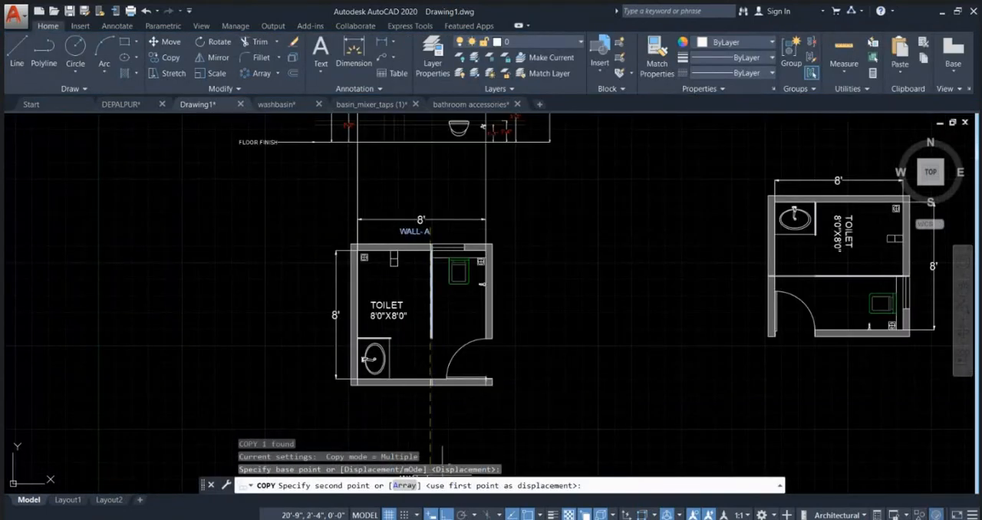
key("F8")
left_click(535, 309)
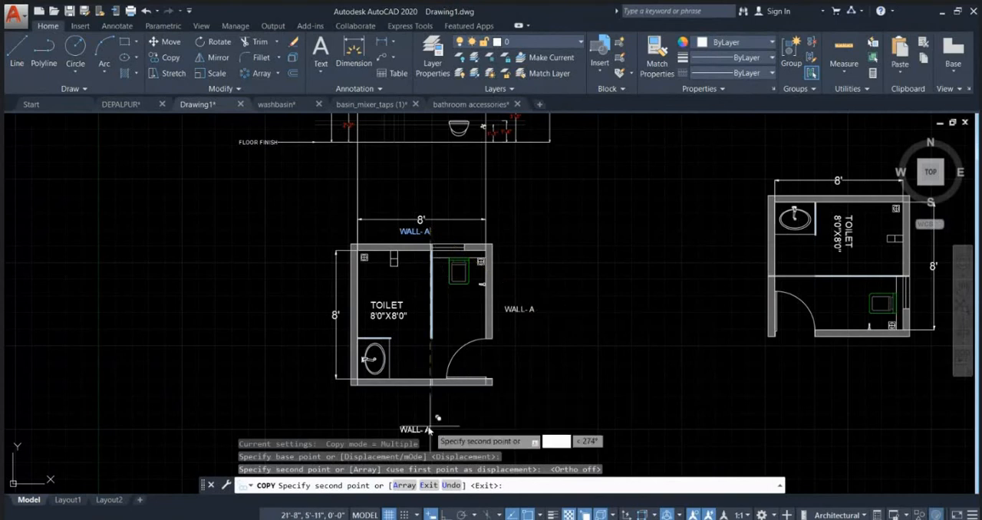
left_click(432, 401)
left_click(312, 326)
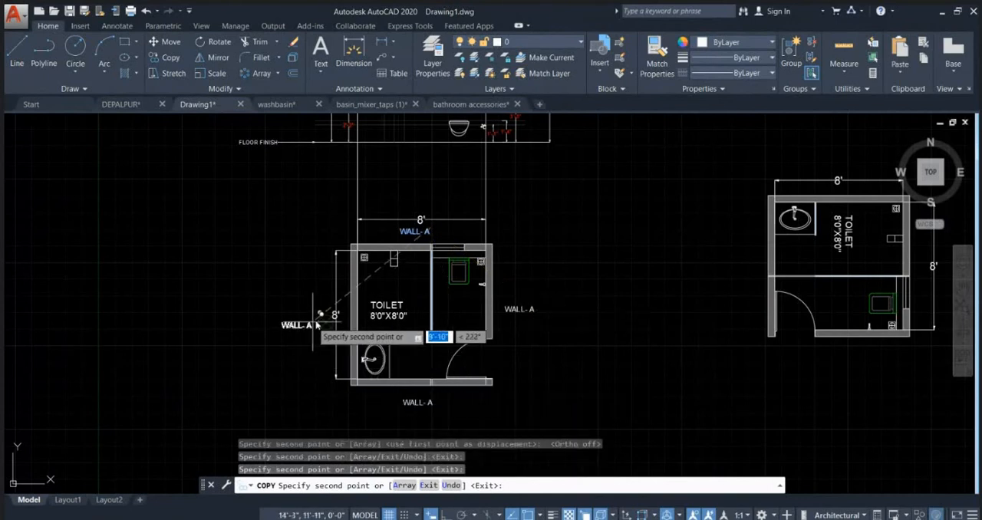
key("Escape")
Step: Change the copied labels to WALL- B at the right wall, WALL- C at the lower wall and WALL- D at the left wall
double_click(520, 310)
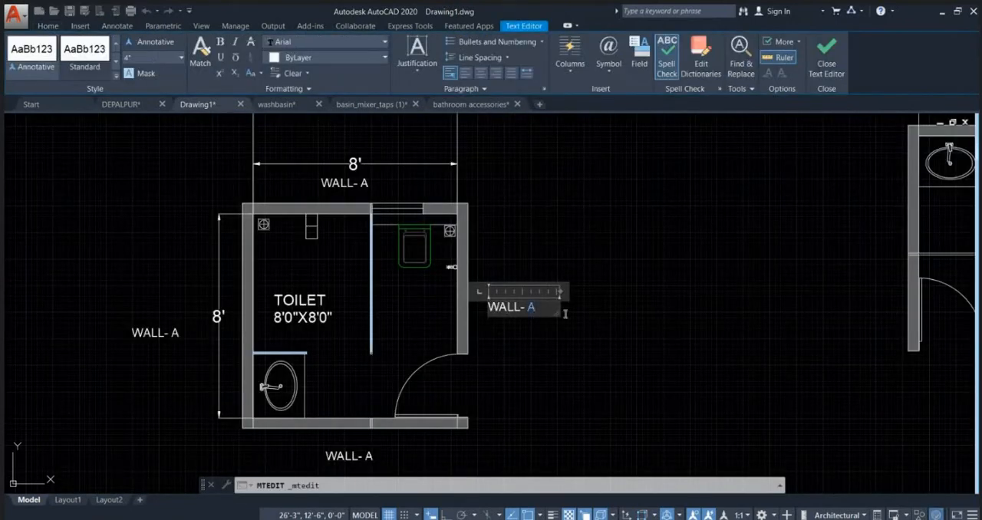
type("B")
left_click(528, 343)
middle_click_drag(450, 377, 510, 242)
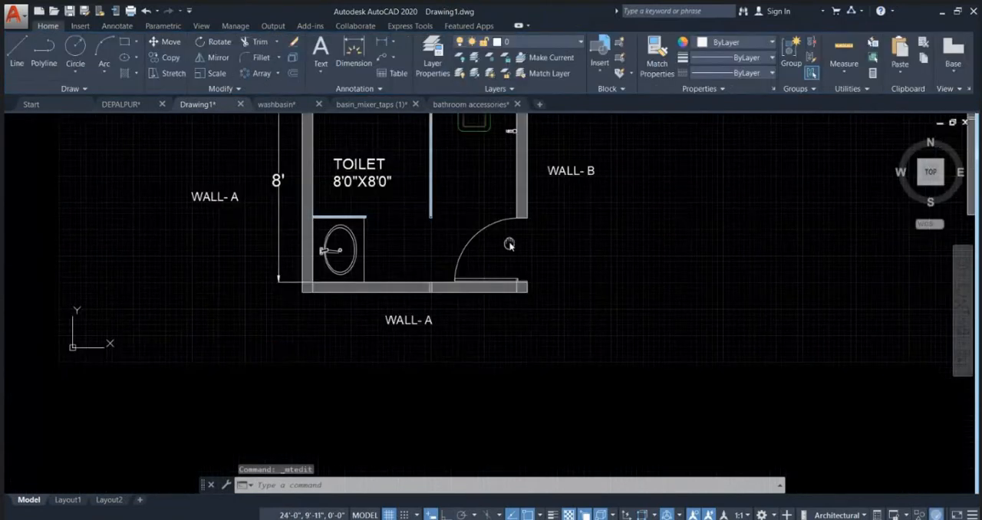
double_click(411, 321)
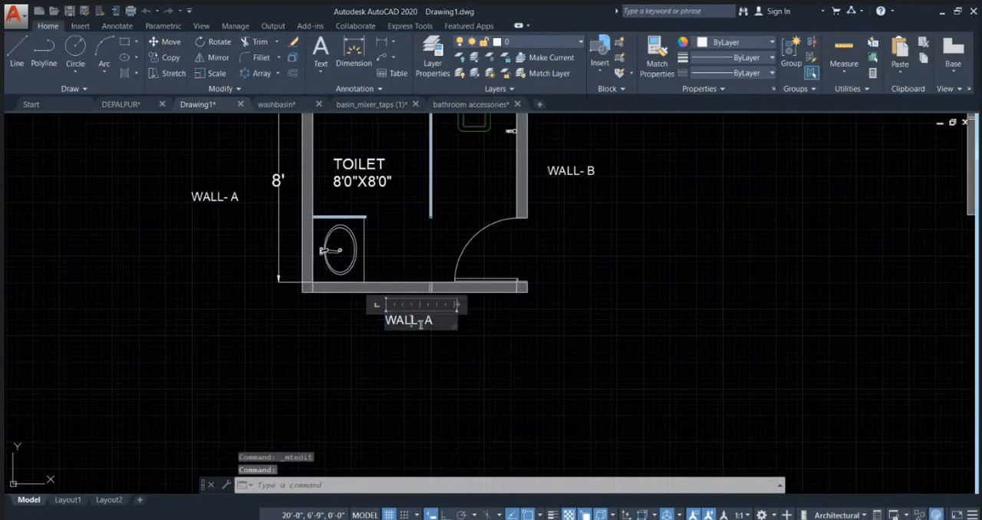
left_click(467, 353)
double_click(215, 196)
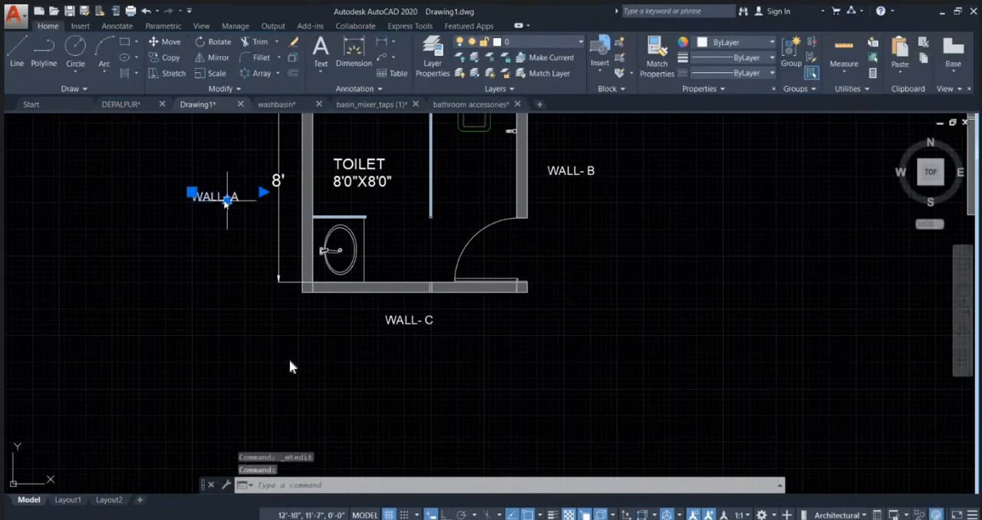
left_click_drag(233, 204, 247, 207)
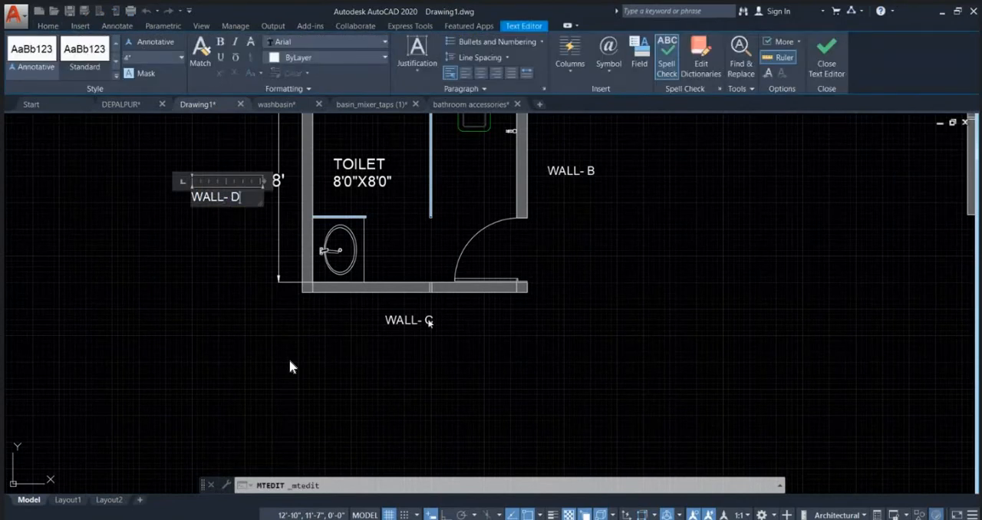
left_click(494, 337)
key("Escape")
Step: Copy the WALL- A label to just below the floor finish line of the finished elevation
scroll(433, 353, "down", 5)
scroll(615, 281, "up", 2)
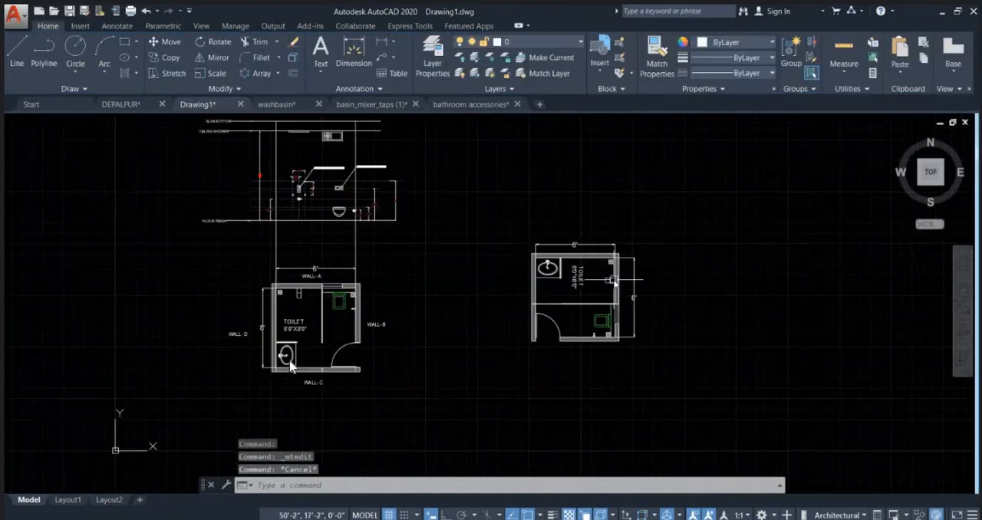
scroll(308, 284, "up", 2)
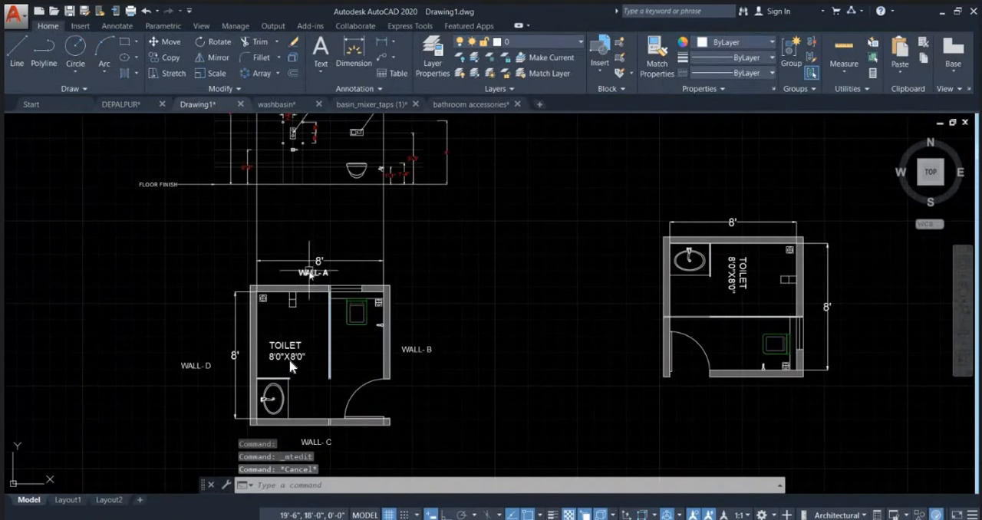
type("o")
key("Return")
left_click(439, 261)
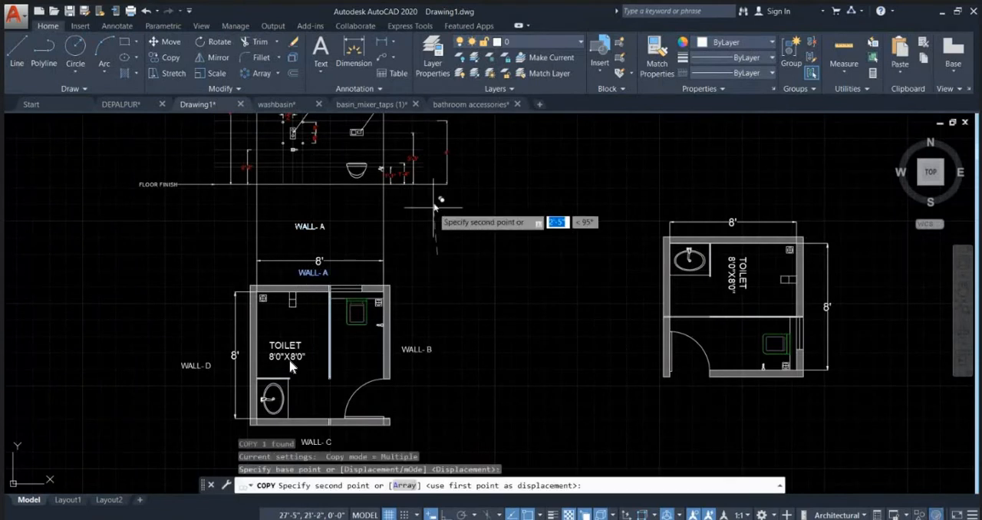
key("Escape")
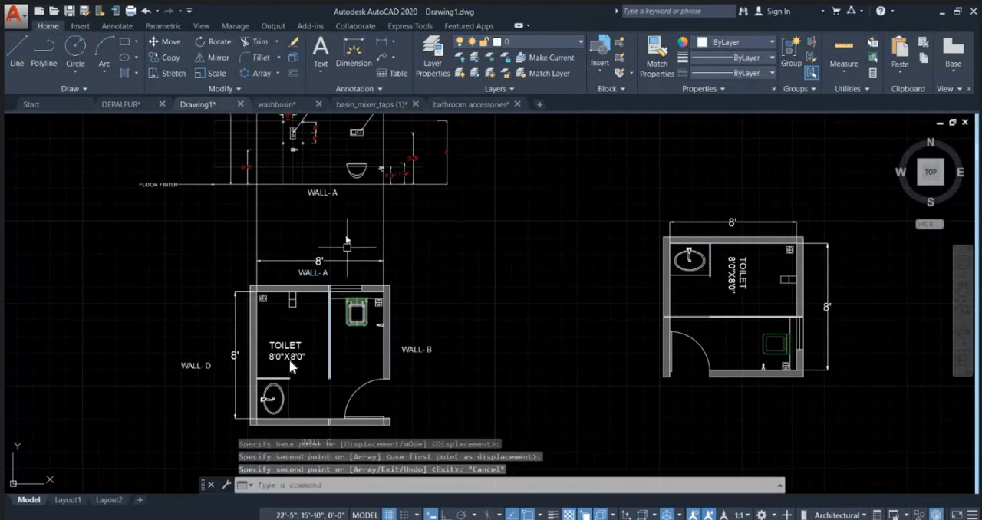
Step: Copy the WALL- B label to the upper wall of the rotated plan and once more into the empty space above it
scroll(347, 265, "down", 2)
scroll(393, 315, "up", 2)
left_click(396, 321)
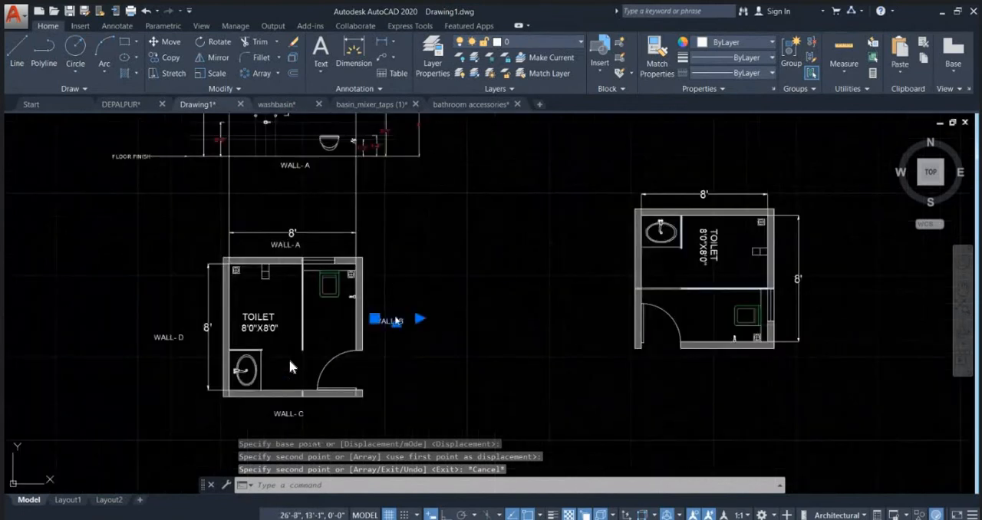
type("co")
key("Return")
left_click(455, 347)
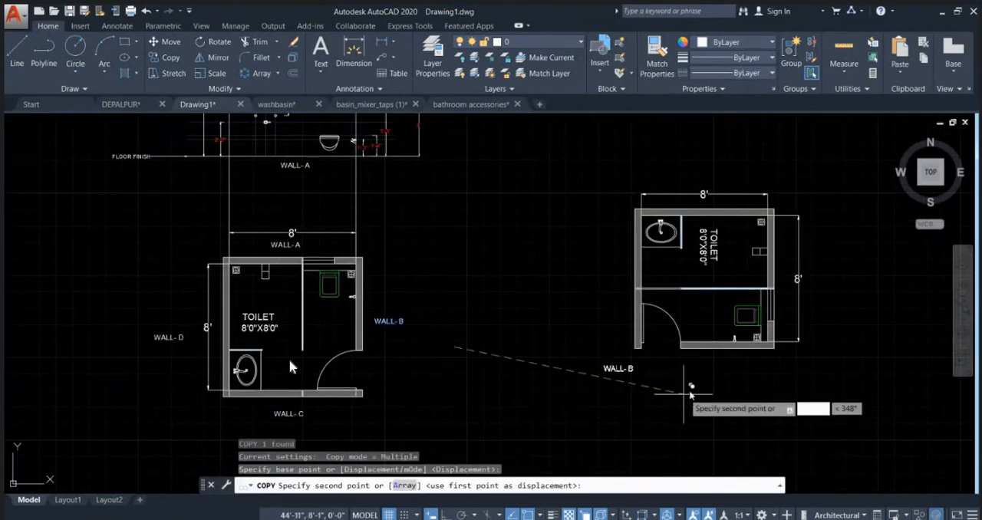
mouse_move(797, 277)
middle_mouse_down()
mouse_move(761, 278)
mouse_move(607, 327)
middle_mouse_up()
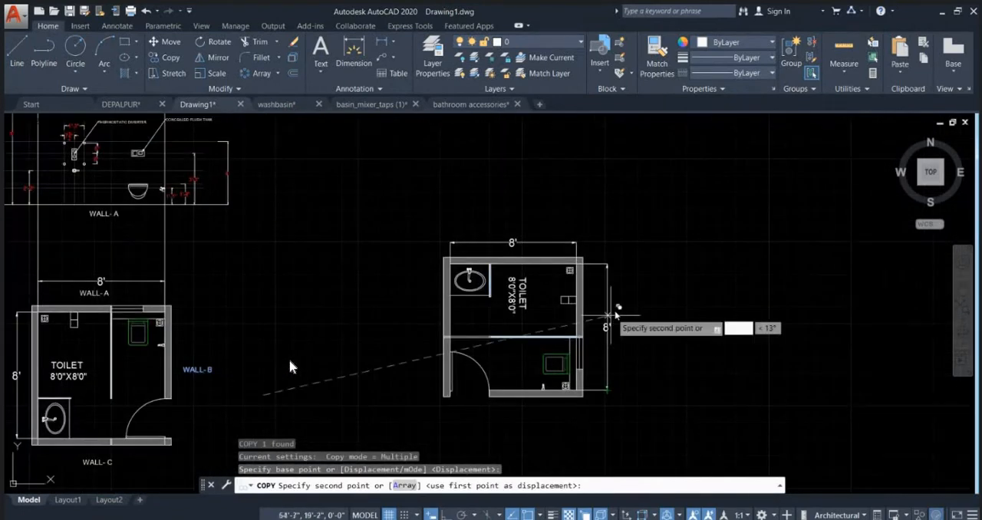
scroll(586, 274, "up", 2)
left_click(580, 279)
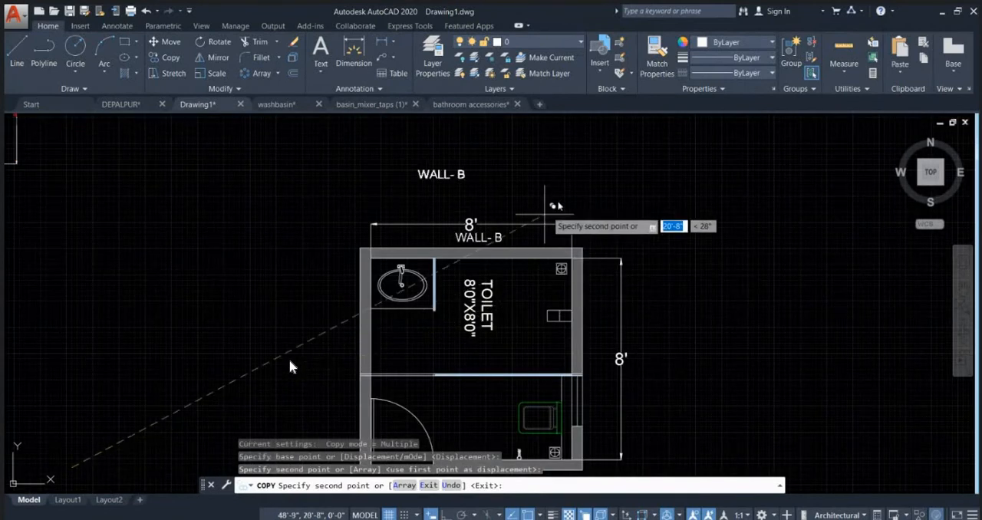
middle_click_drag(581, 172, 593, 249)
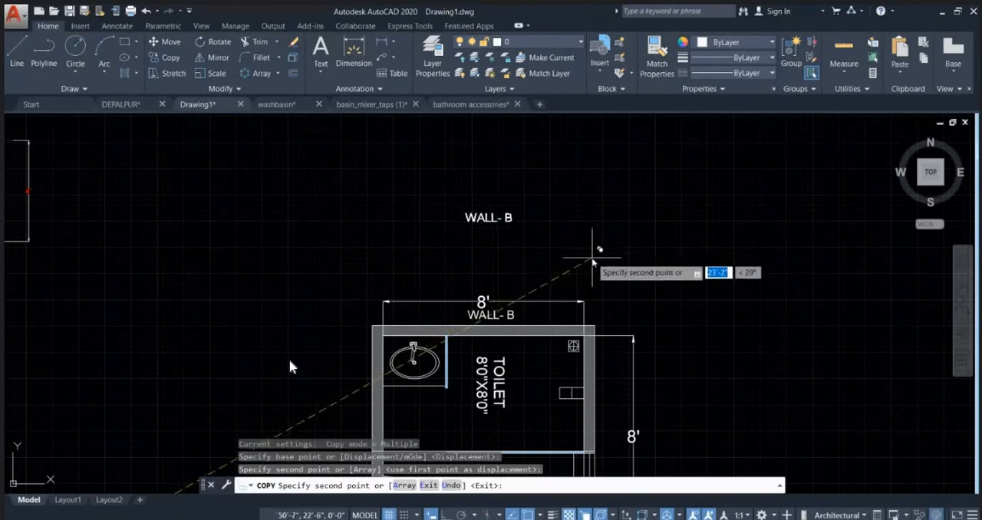
key("Escape")
Step: Draw vertical construction lines through the rotated plan's upper inner wall corners and both faces of the short partition beside the washbasin
scroll(594, 250, "down", 4)
type("XL")
key("Return")
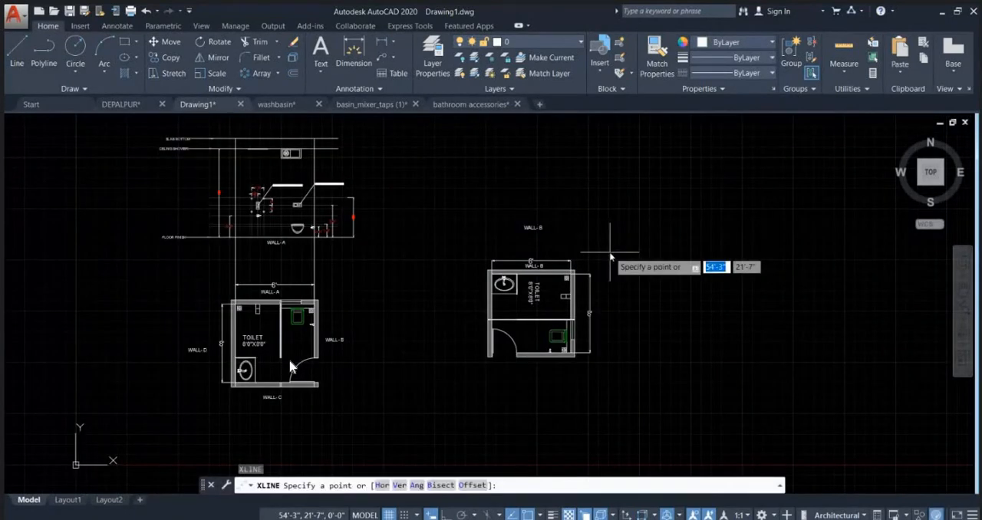
type("V")
key("Return")
scroll(554, 295, "up", 2)
scroll(554, 295, "up", 4)
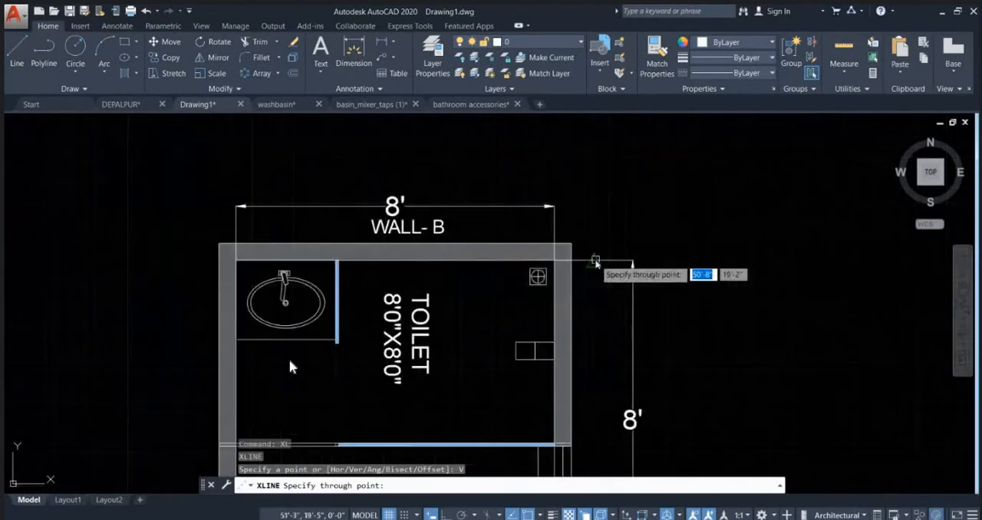
left_click(336, 255)
scroll(331, 257, "up", 6)
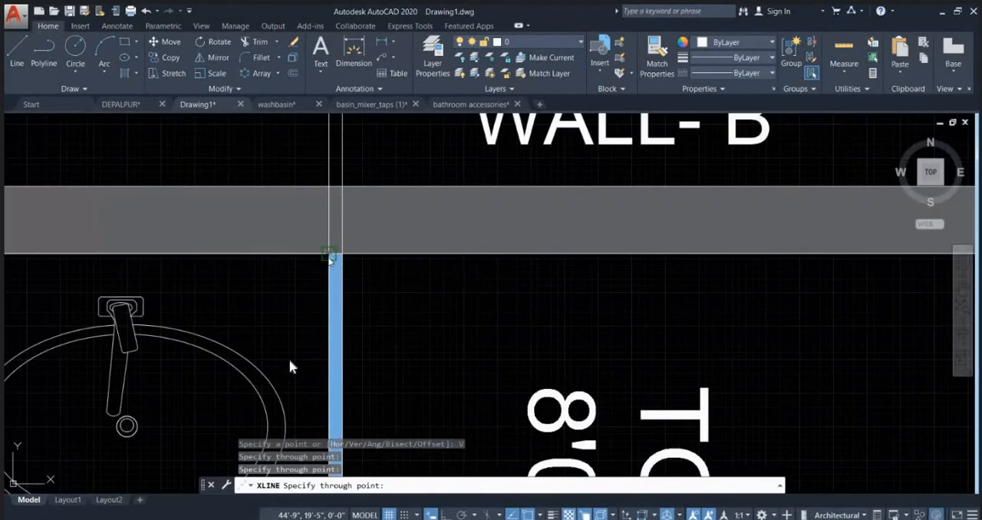
left_click(328, 261)
scroll(329, 262, "down", 6)
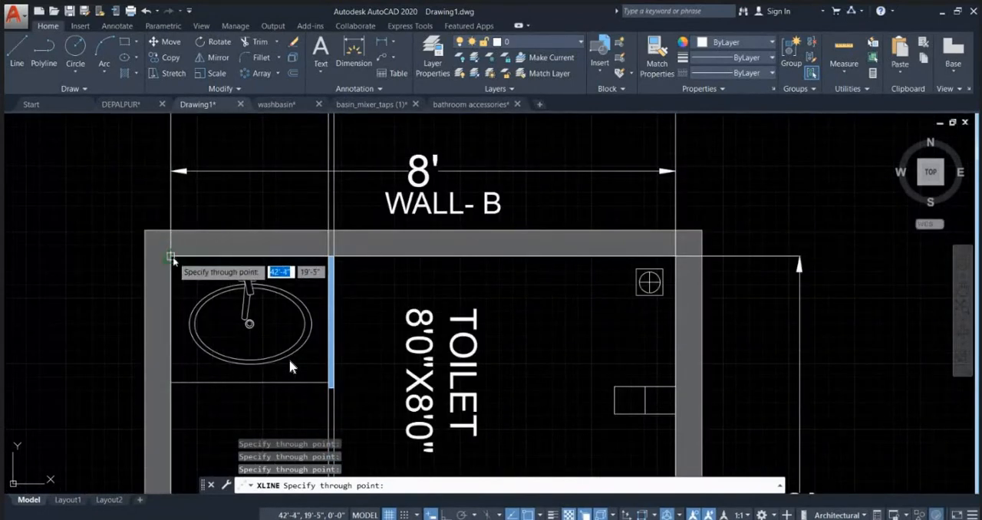
scroll(384, 268, "down", 6)
key("Escape")
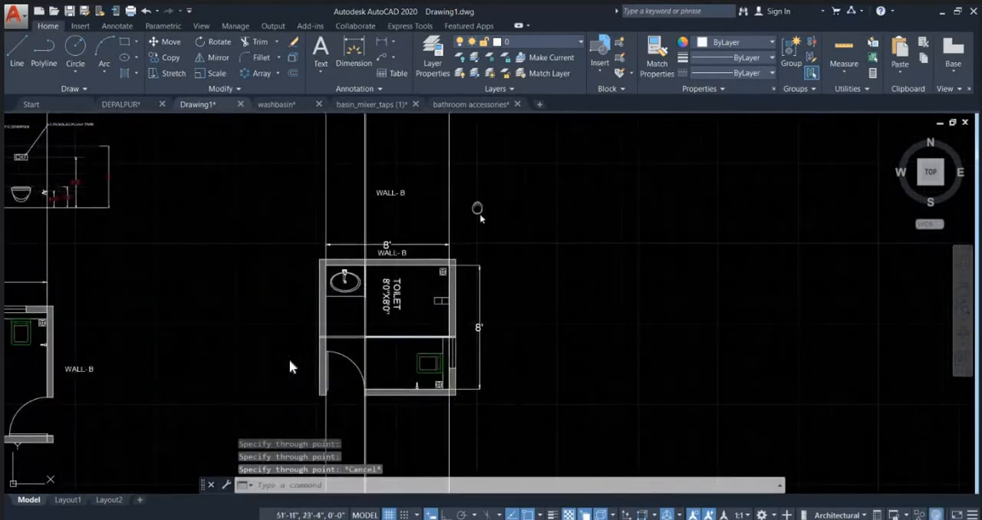
Step: Draw a horizontal floor line from the base of the WALL- A elevation's outer dimension to past the rotated plan's last projection line
middle_click_drag(477, 208, 521, 356)
type("l")
key("Return")
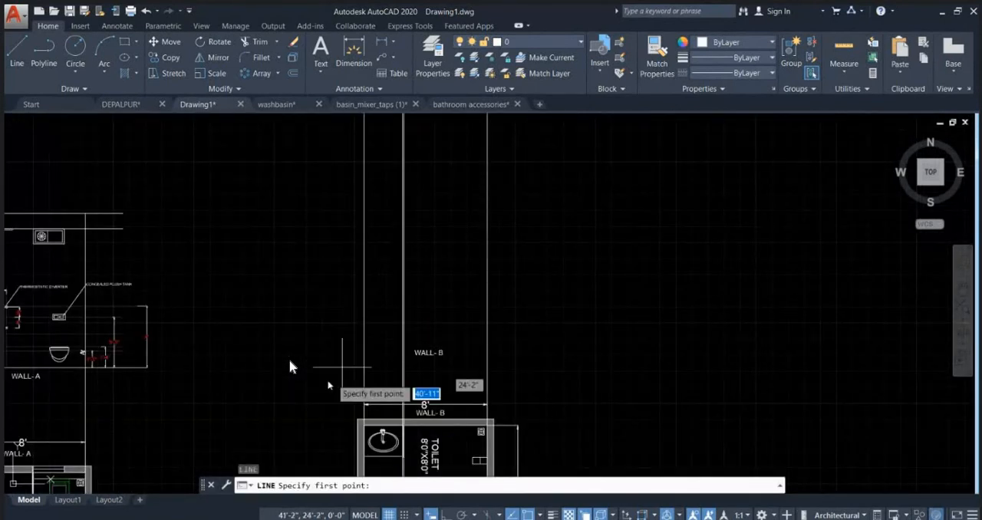
left_click(146, 367)
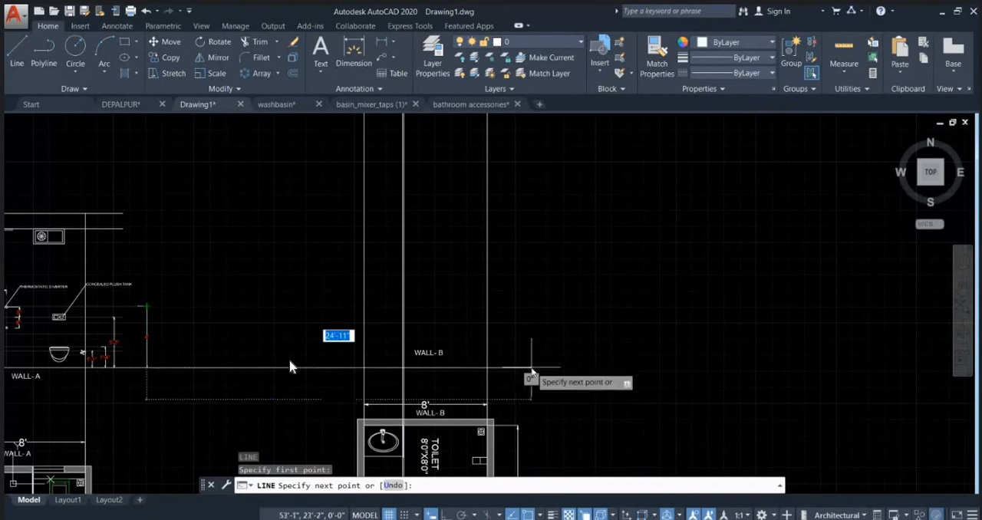
key("F8")
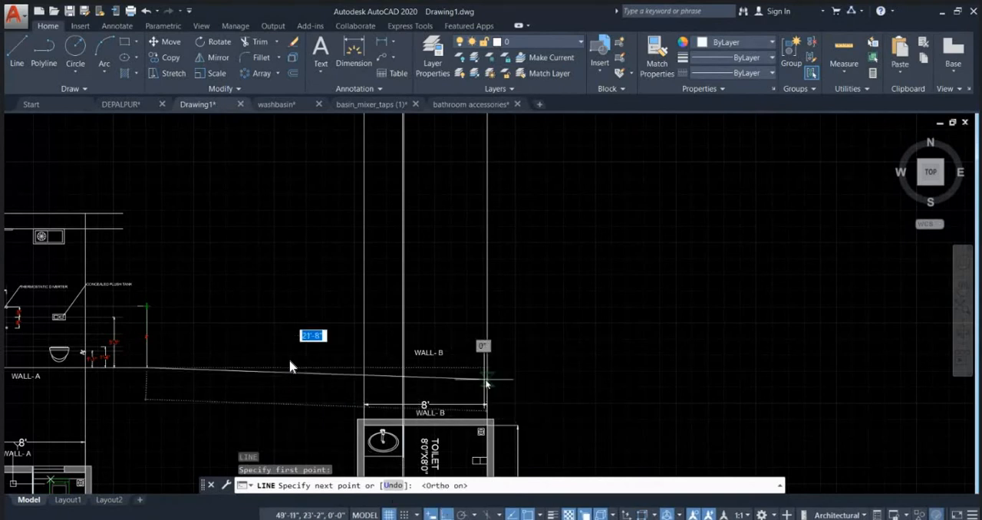
left_click(532, 367)
key("Escape")
key("Escape")
Step: Trim away the part of the new floor line between the WALL- A elevation and the rotated plan's first projection line
middle_click_drag(309, 382, 375, 341)
type("tr")
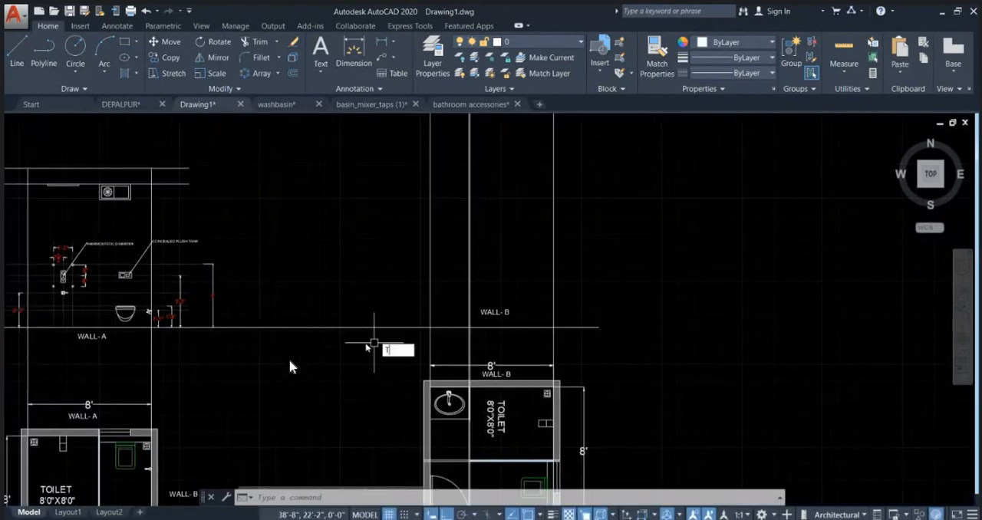
key("Return")
key("Return")
left_click(366, 340)
left_click(351, 317)
scroll(468, 325, "up", 2)
key("Escape")
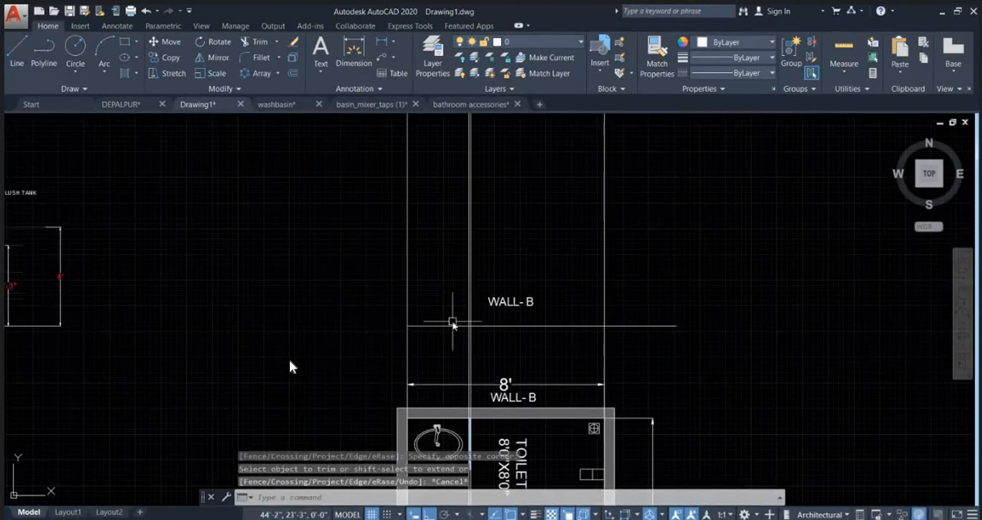
Step: Stretch the WALL- B floor line about 2'-4" beyond the first projection line, towards the WALL- A elevation
left_click(430, 338)
left_click(418, 330)
left_click(407, 326)
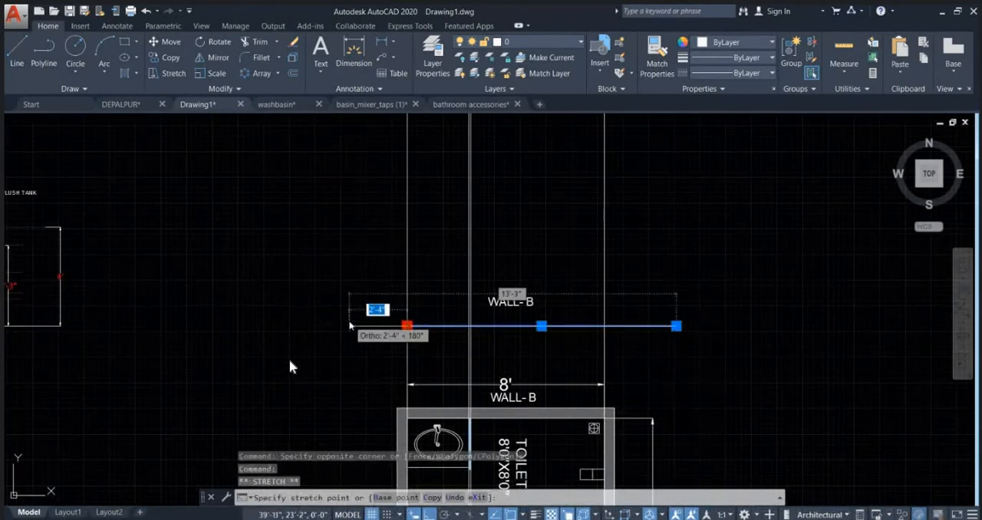
left_click(351, 326)
key("Escape")
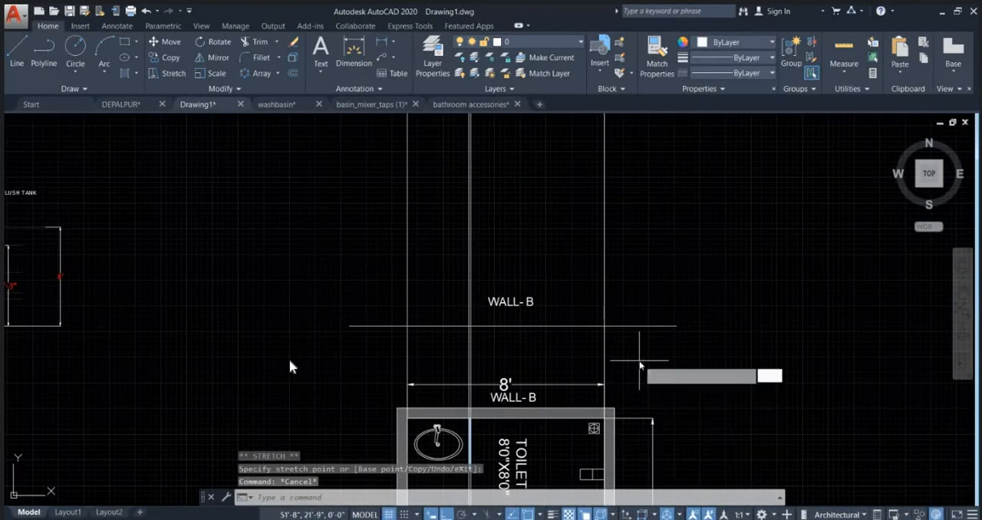
key("Return")
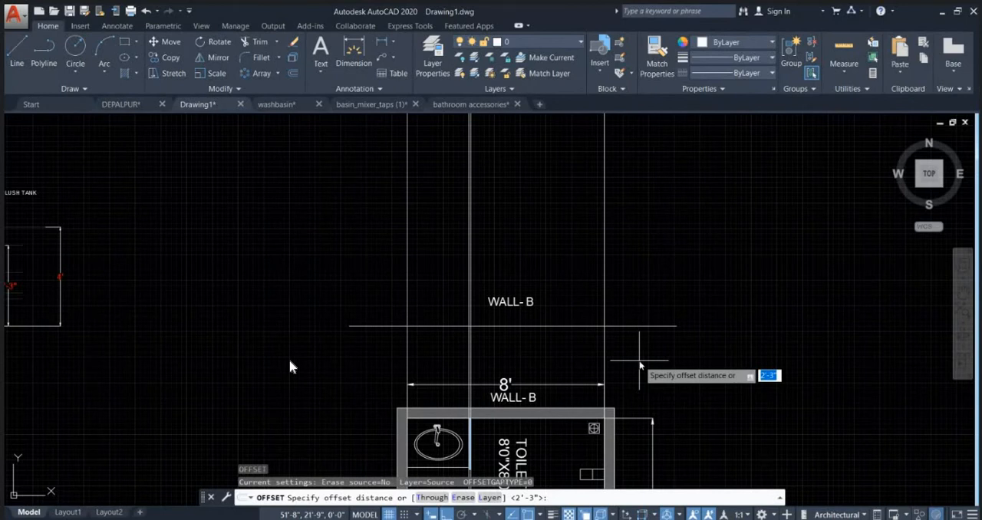
key("Escape")
Step: Draw two horizontal lines from the ends of the WALL- A elevation's two upper level lines past the rotated plan's last projection line
scroll(596, 329, "down", 1)
type("l")
key("Return")
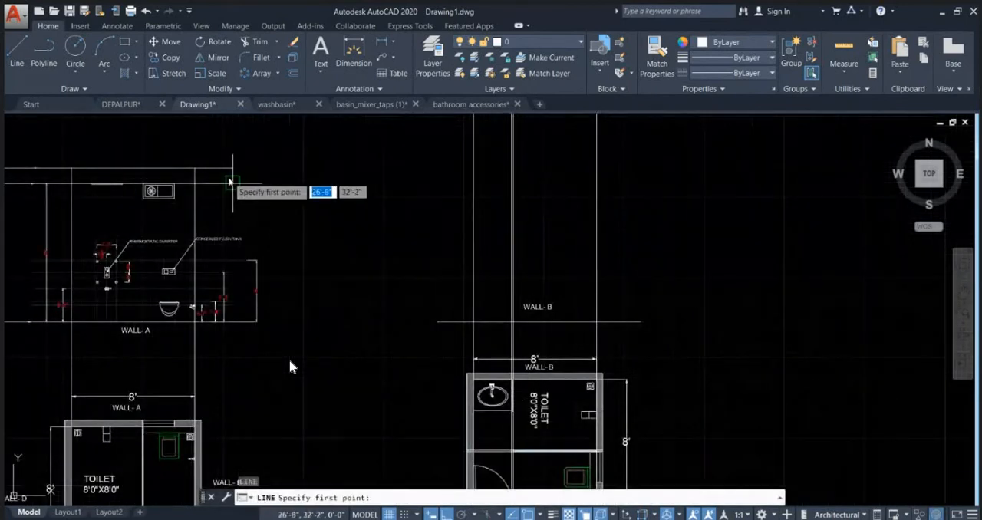
left_click(232, 183)
left_click(647, 182)
key("Escape")
key("Return")
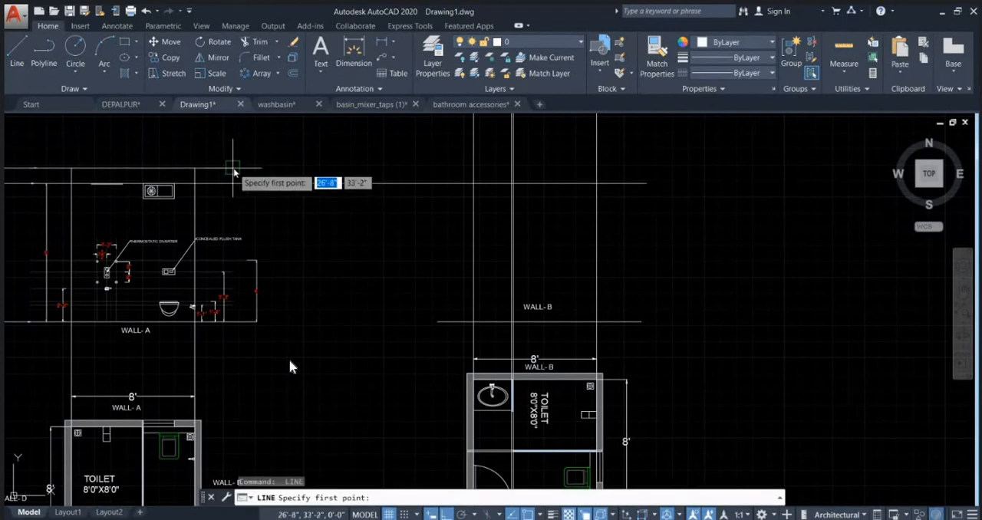
left_click(233, 167)
left_click(642, 168)
key("Escape")
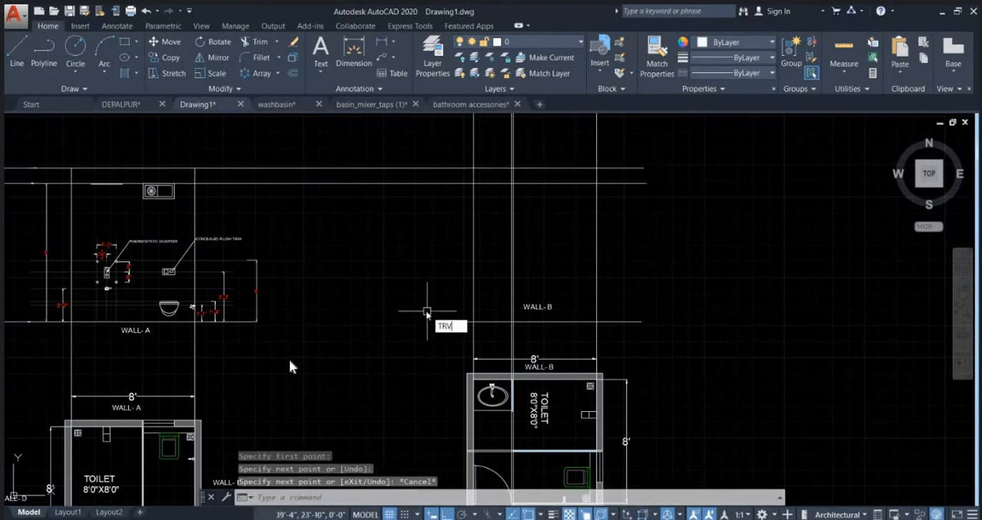
Step: Draw a rectangle about 13' by 10' from the WALL- B floor line's outer end up to the highest level line
type("TRV")
key("Escape")
type("REC")
key("Return")
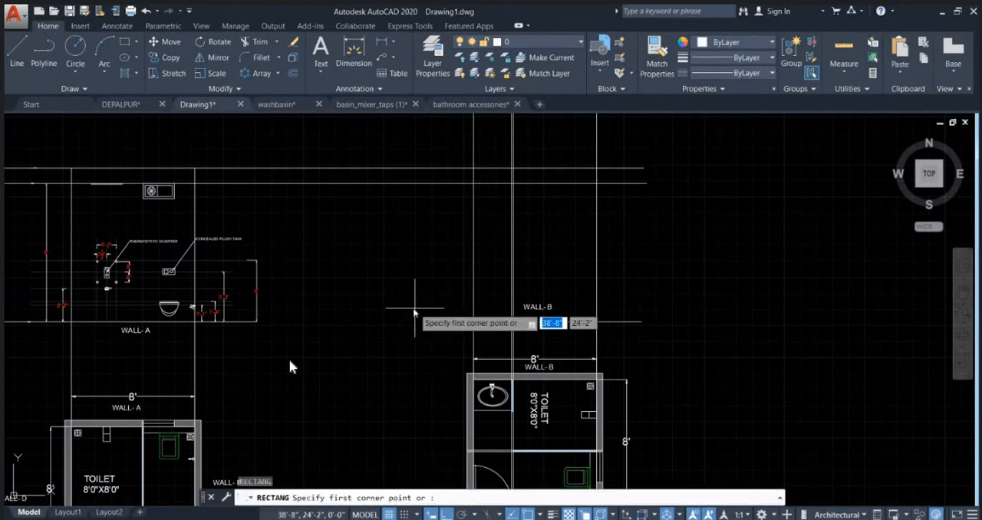
left_click(438, 321)
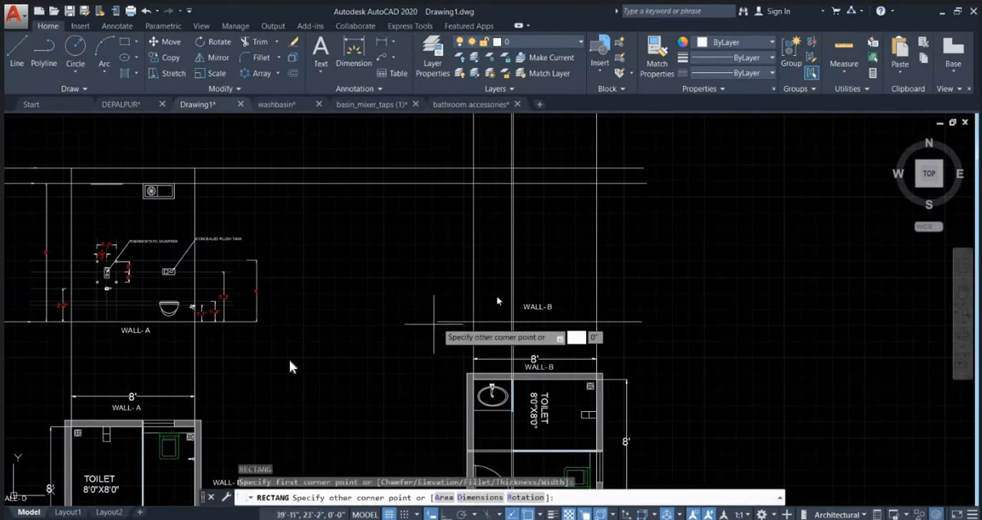
left_click(633, 168)
key("Escape")
key("Escape")
Step: Trim away the parts of the two upper level lines between the WALL- A elevation and the rectangle
type("TR")
key("Return")
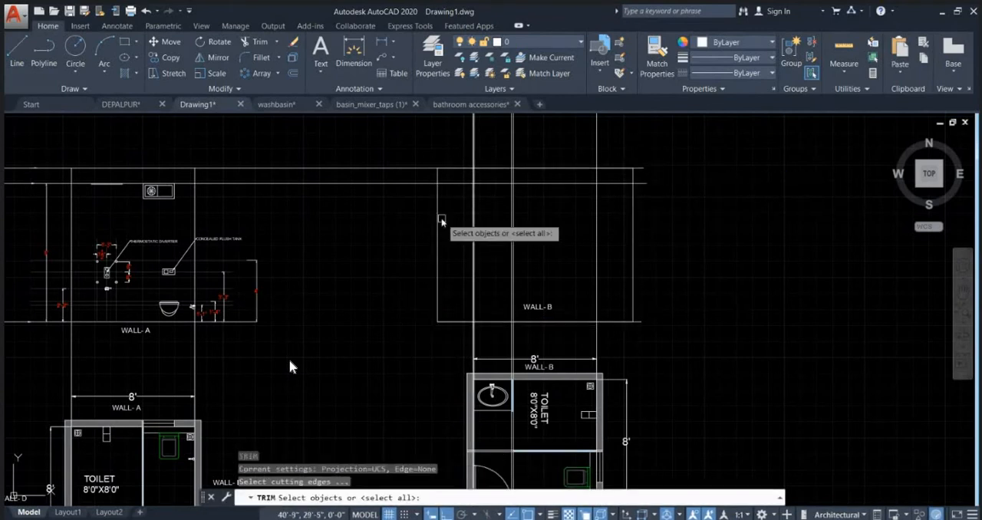
key("Return")
left_click(405, 200)
left_click(380, 146)
left_click(248, 197)
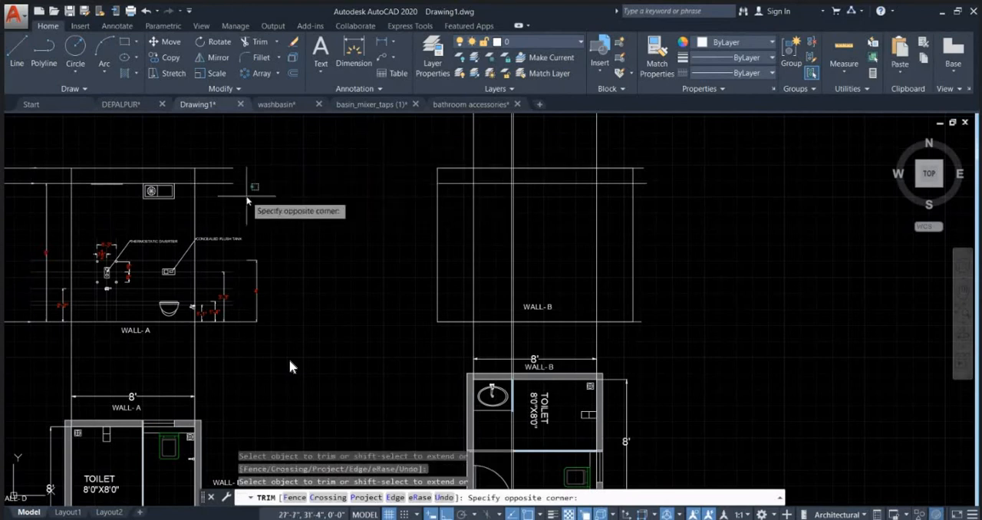
key("Escape")
Step: Trim the projection lines above the rectangle and the horizontal line ends that stick out beyond its far side
key("Return")
key("Return")
left_click(661, 159)
left_click(432, 129)
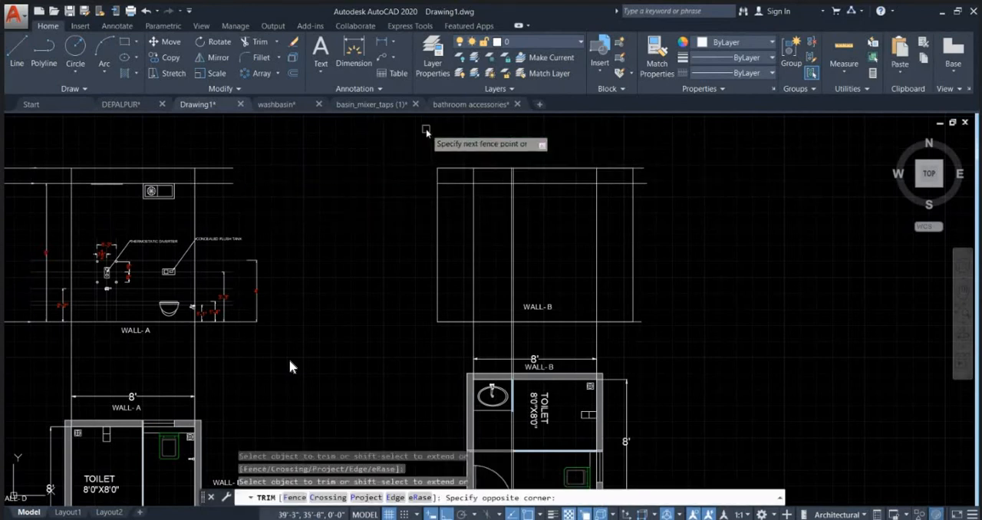
left_click(700, 142)
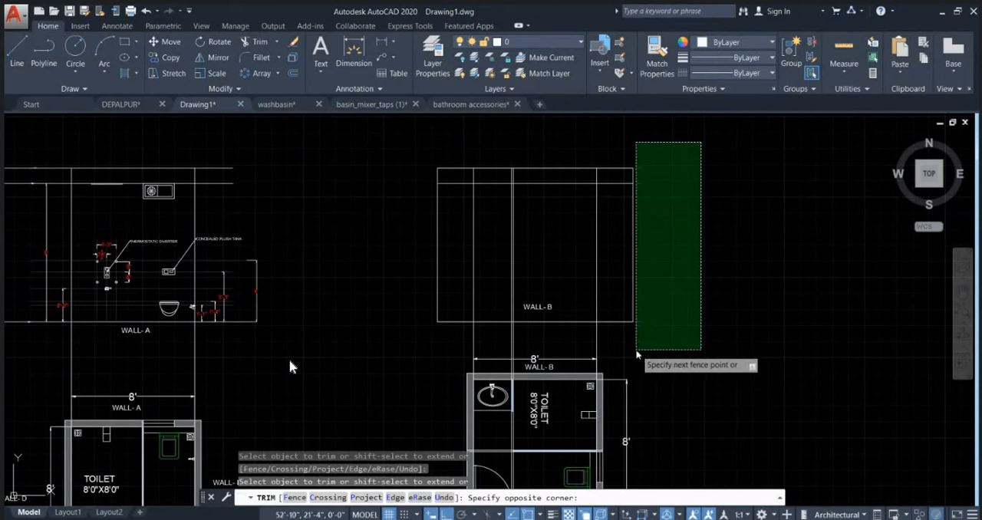
key("Escape")
Step: Delete the rectangle used as the trimming boundary around the WALL- B elevation
left_click(632, 273)
key("Delete")
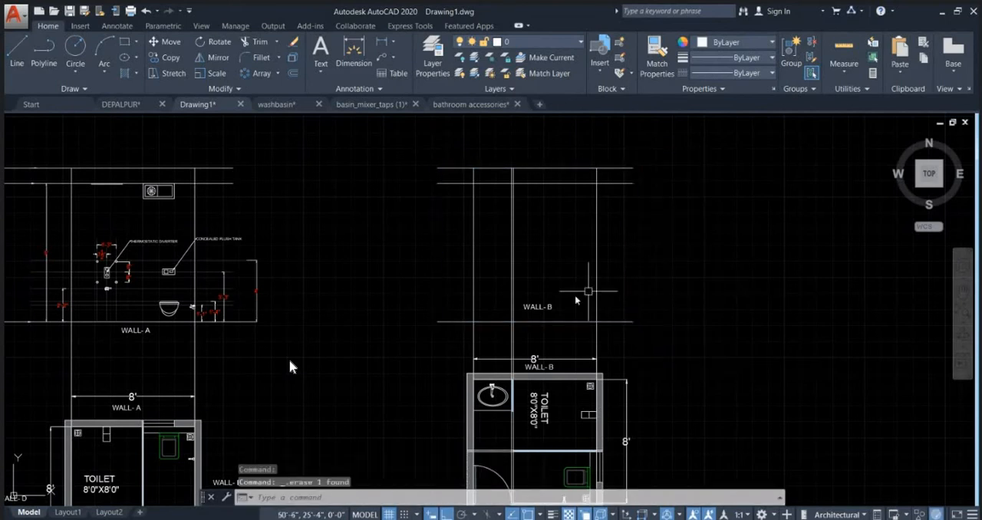
key("Escape")
Step: Offset the WALL- B floor line upward by 28 inches
scroll(486, 355, "up", 2)
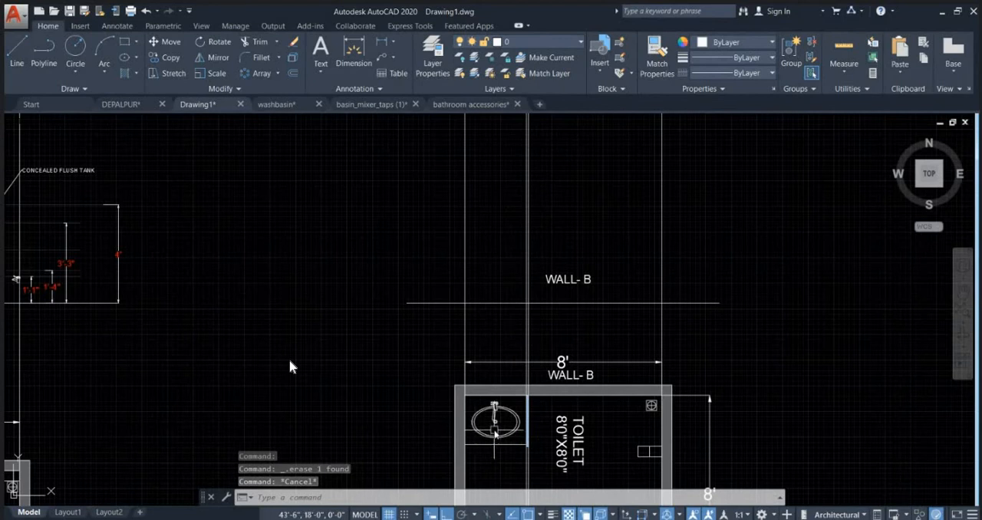
scroll(502, 317, "up", 4)
left_click(479, 281)
scroll(443, 336, "down", 2)
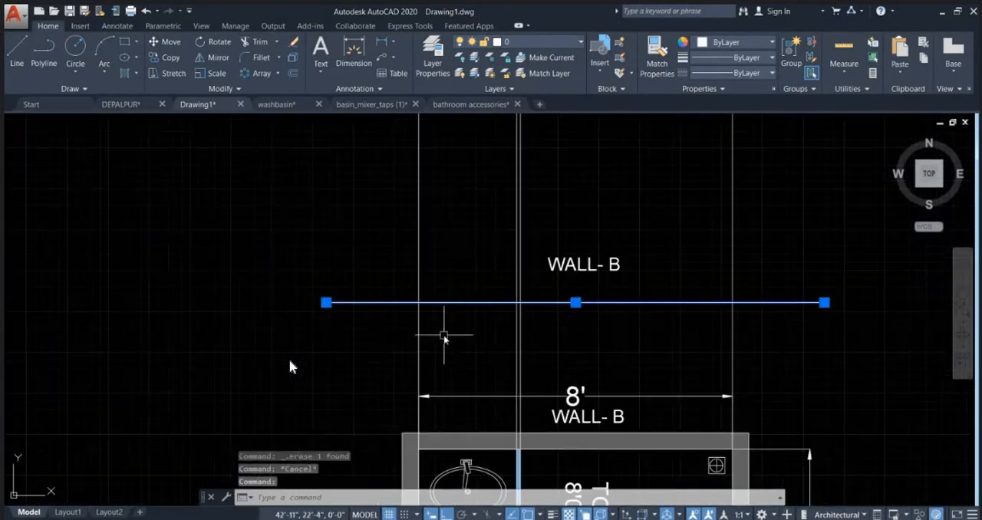
type("o")
key("Return")
type("2")
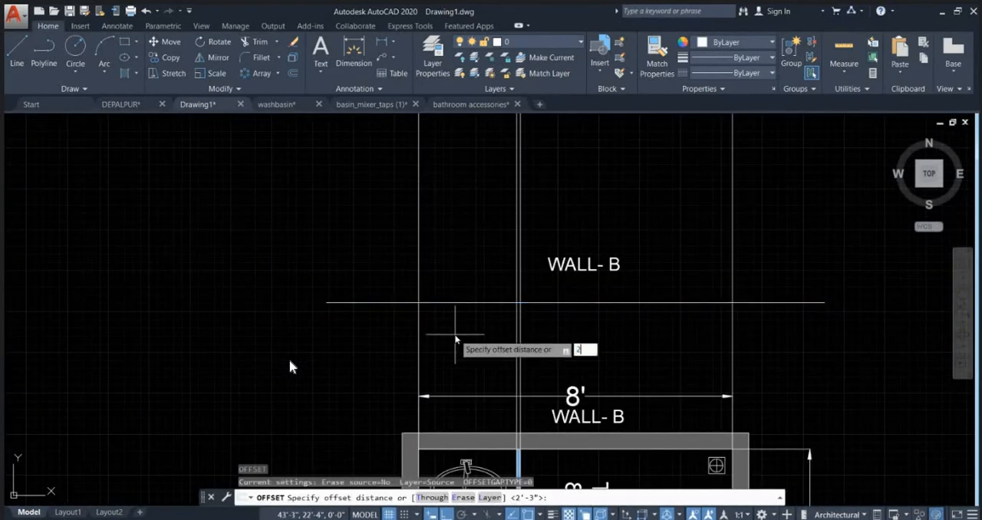
type("4")
key("Return")
left_click(460, 302)
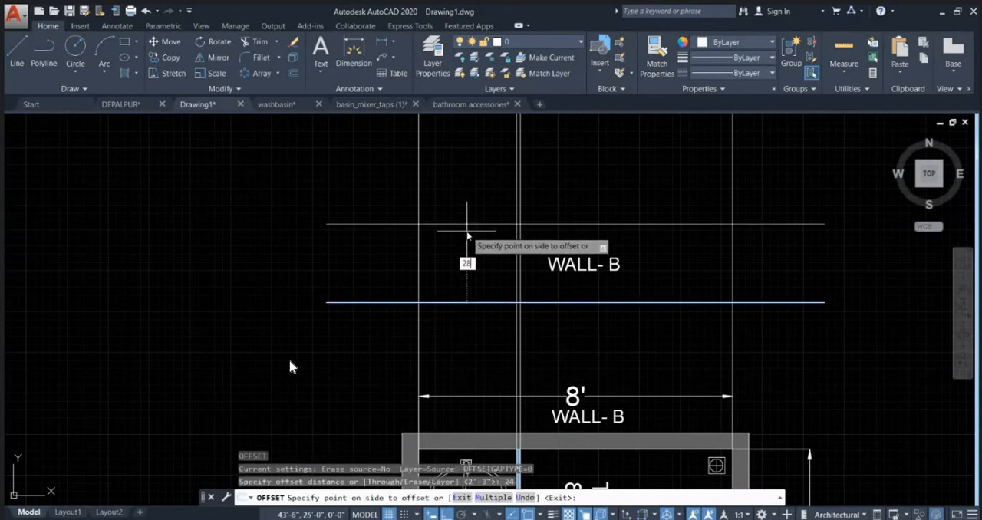
key("Return")
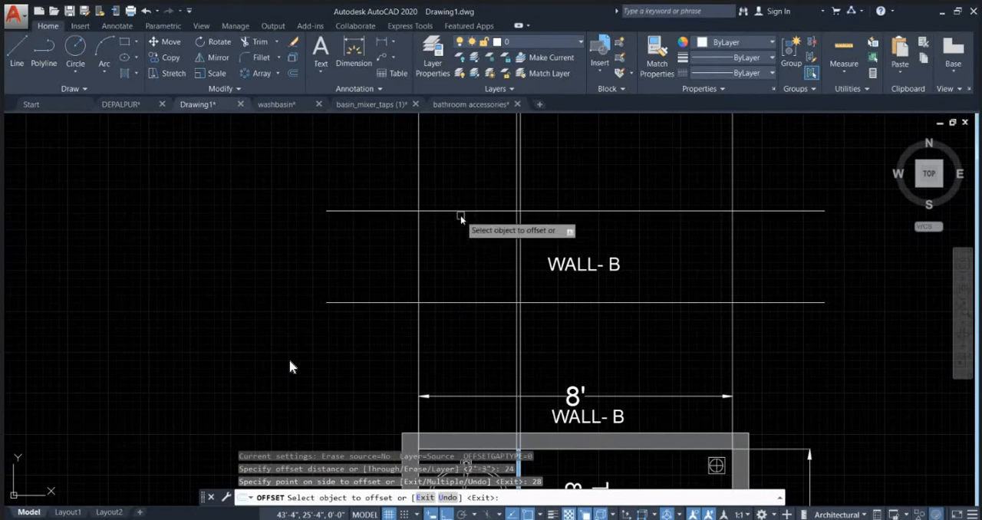
Step: Offset the line 28 inches above the floor upward by another 5 inches
scroll(441, 300, "down", 2)
scroll(465, 263, "up", 4)
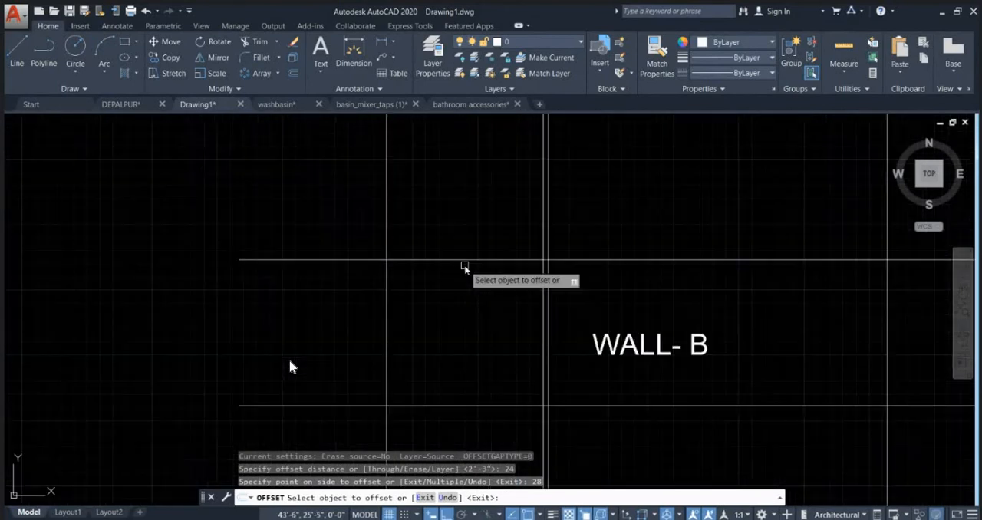
left_click(469, 259)
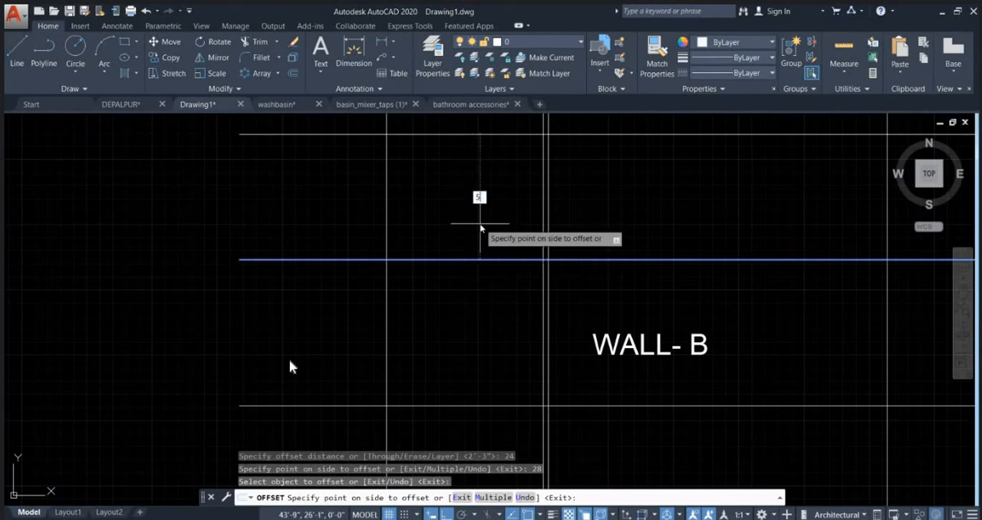
key("Return")
key("Escape")
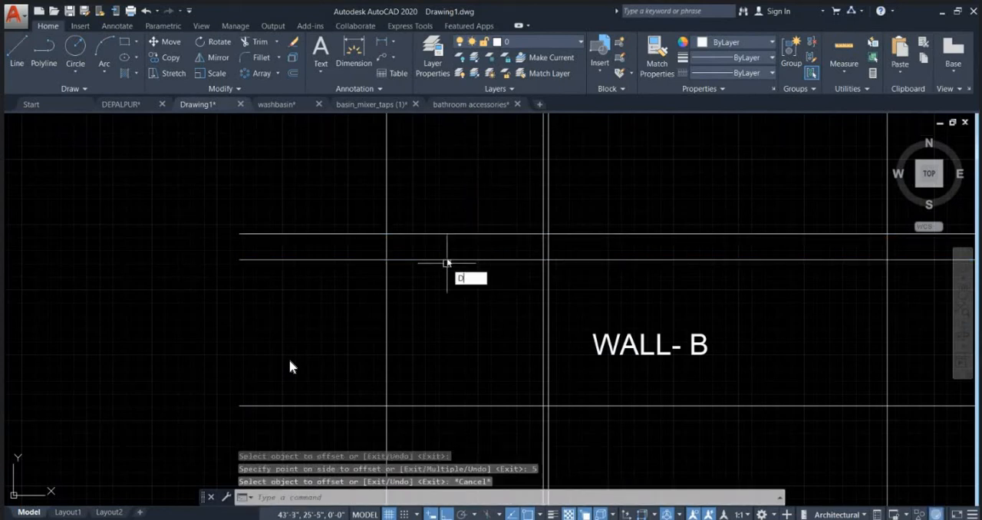
Step: Check the distance from the upper offset line down to the WALL- B floor line
type("dist")
key("Return")
left_click(451, 234)
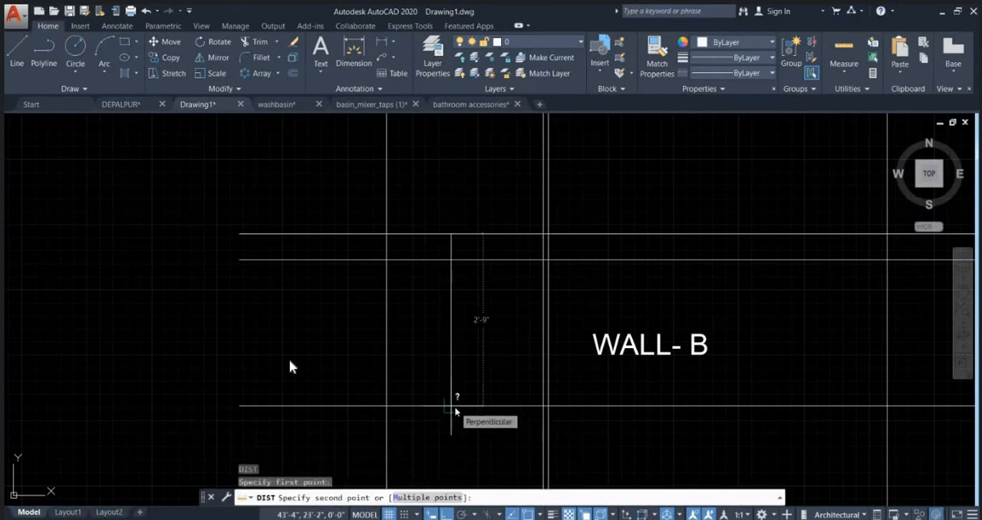
key("Escape")
scroll(436, 356, "down", 4)
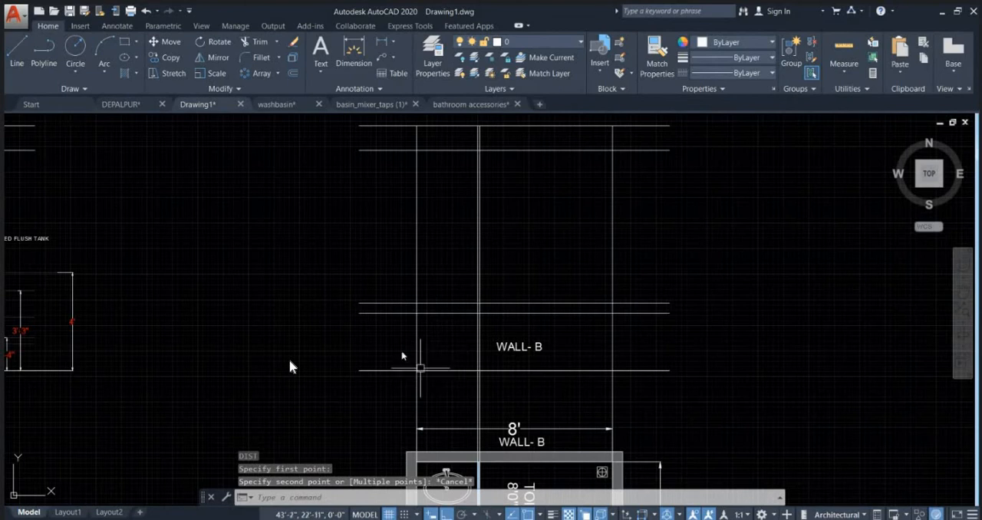
key("Escape")
key("Escape")
middle_click_drag(419, 365, 412, 284)
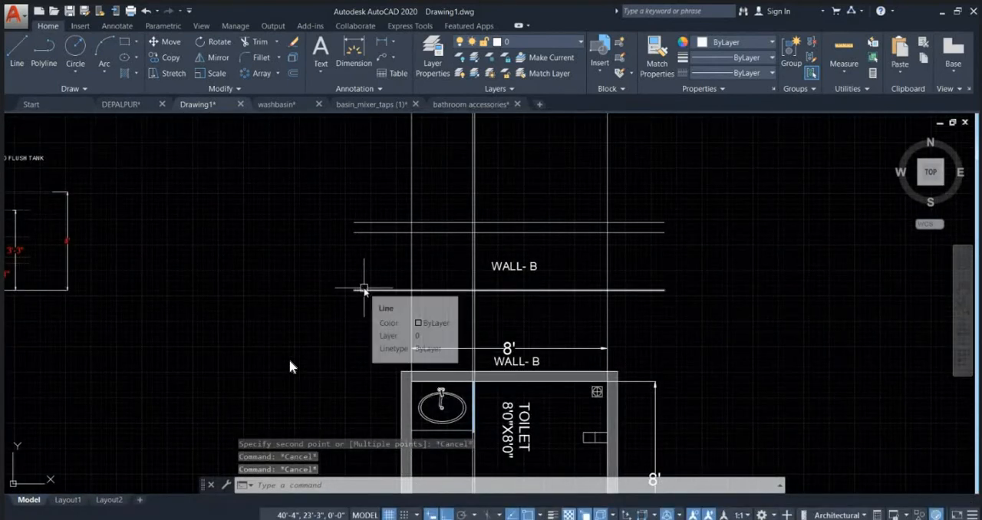
scroll(443, 232, "up", 2)
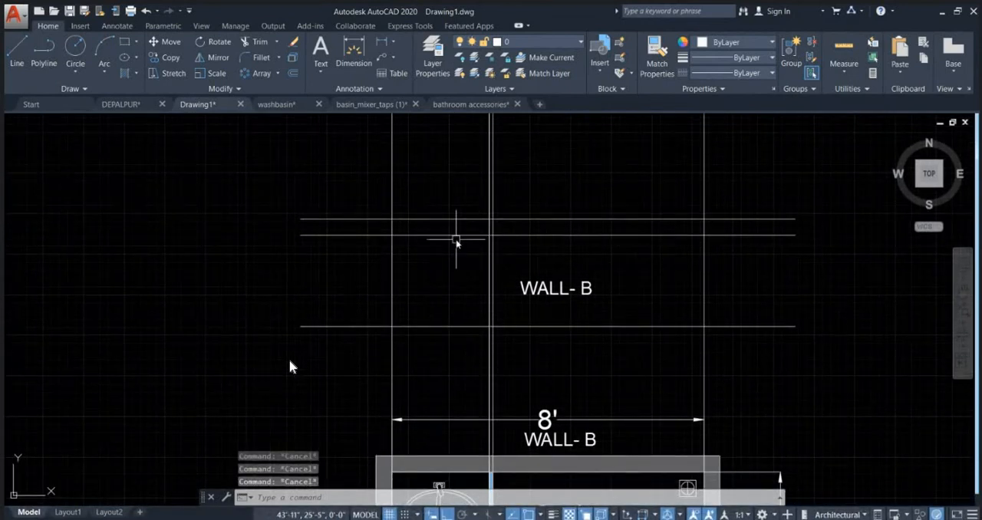
scroll(454, 239, "down", 4)
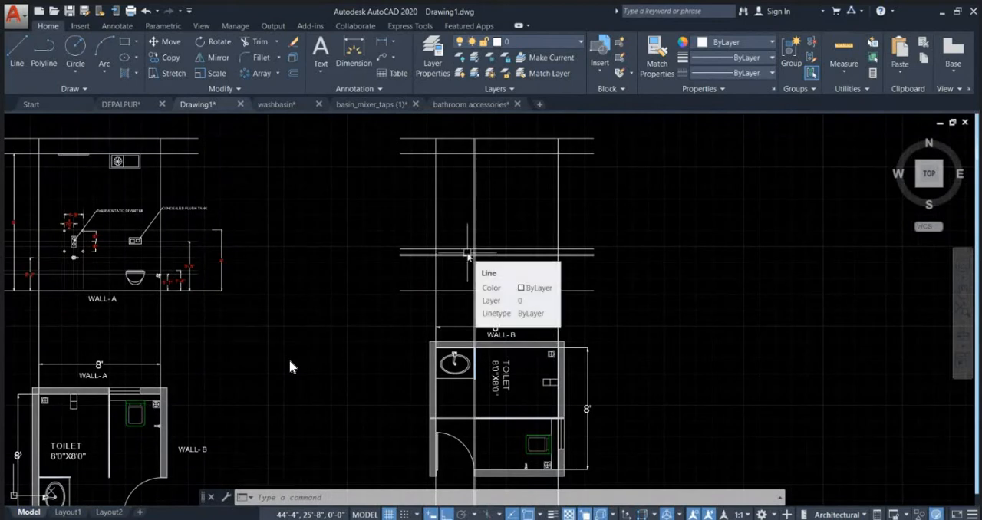
scroll(439, 266, "up", 4)
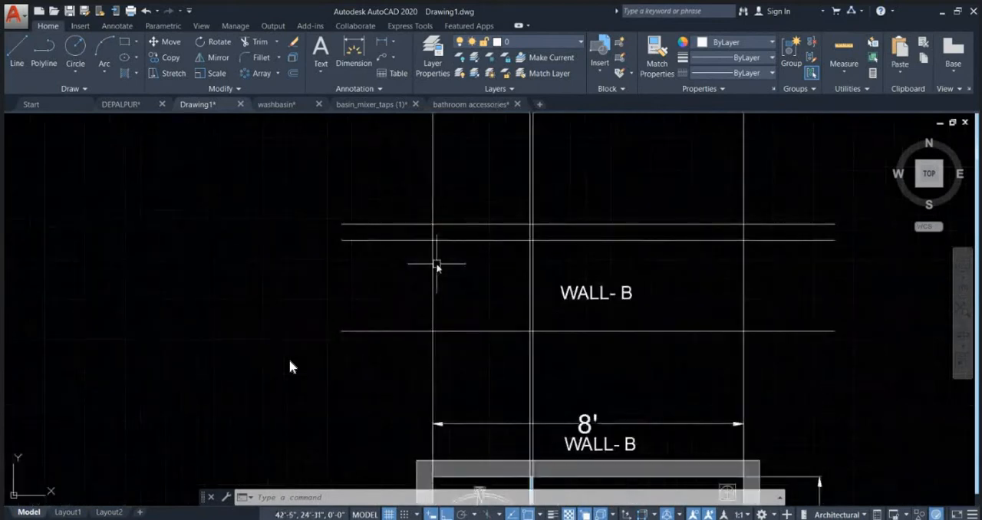
key("Escape")
key("Escape")
type("tr")
key("Return")
key("Return")
scroll(445, 264, "down", 2)
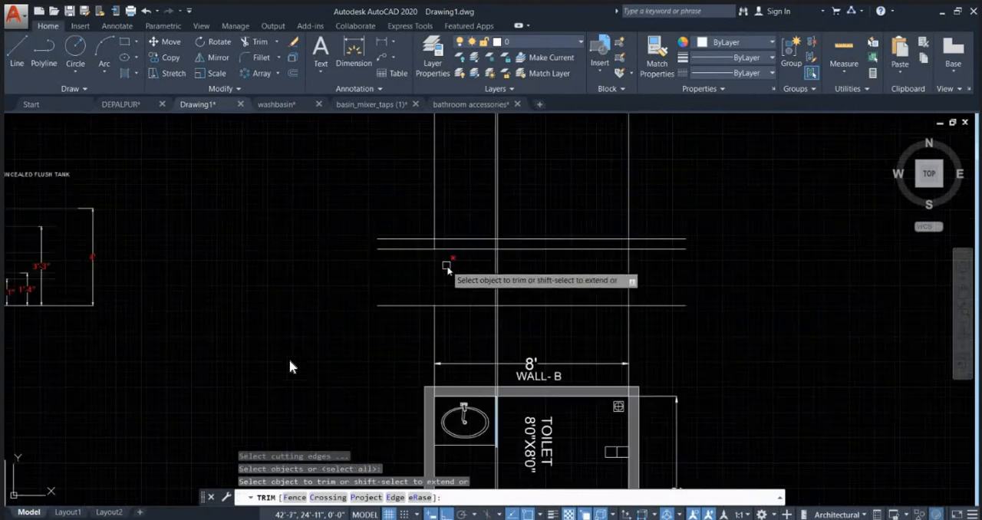
key("Escape")
key("Escape")
key("Escape")
scroll(440, 241, "up", 3)
scroll(466, 235, "down", 3)
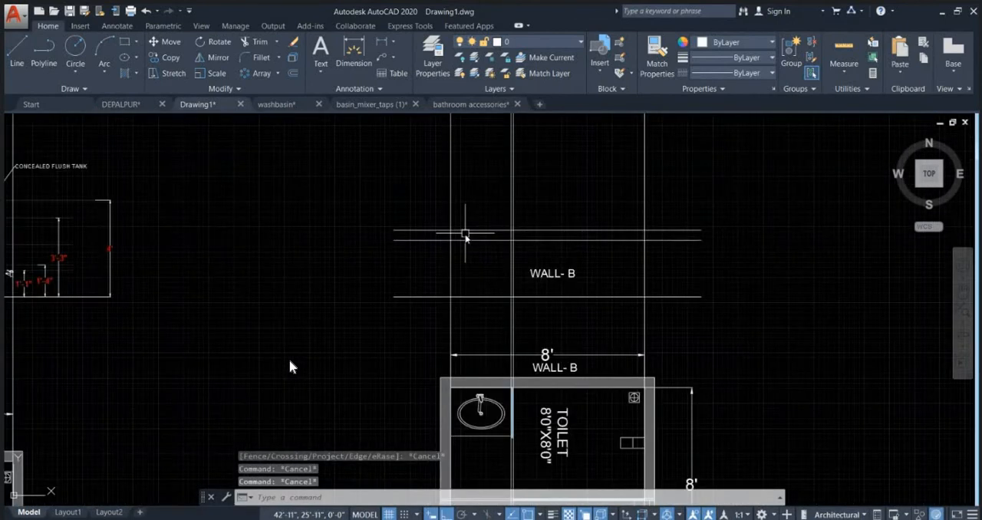
Step: Draw vertical construction lines through both side extremes of the washbasin's outer ellipse in the rotated plan
type("xl")
key("Return")
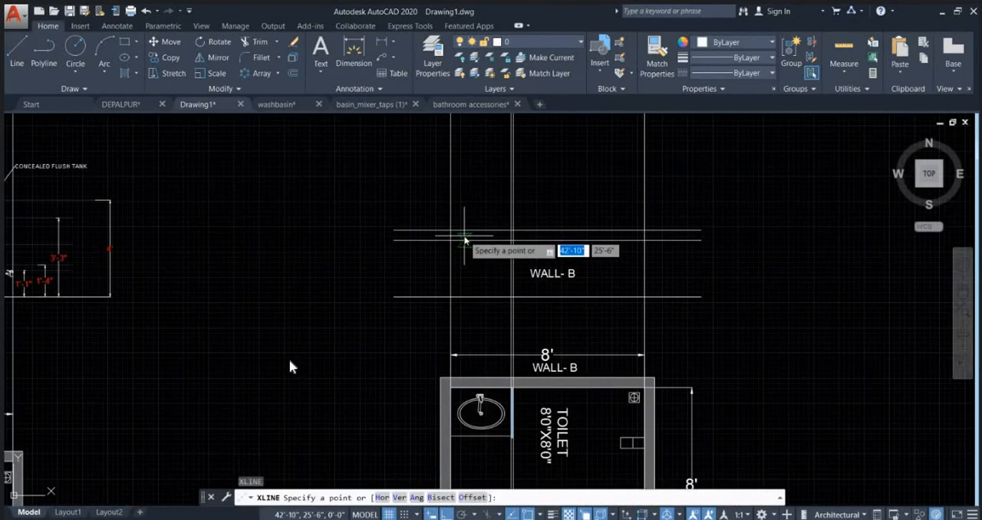
type("v")
key("Return")
scroll(459, 429, "up", 5)
scroll(460, 403, "up", 2)
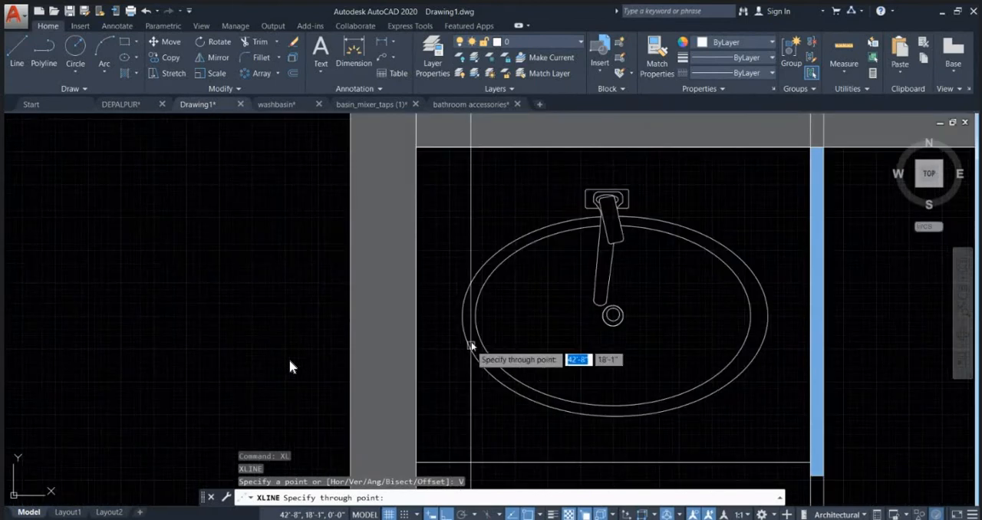
left_click(767, 316)
key("Escape")
Step: Trim the washbasin construction lines and the upper offset line into a rectangular basin outline above the 28-inch line in the WALL- B elevation
scroll(512, 316, "down", 10)
scroll(514, 313, "up", 8)
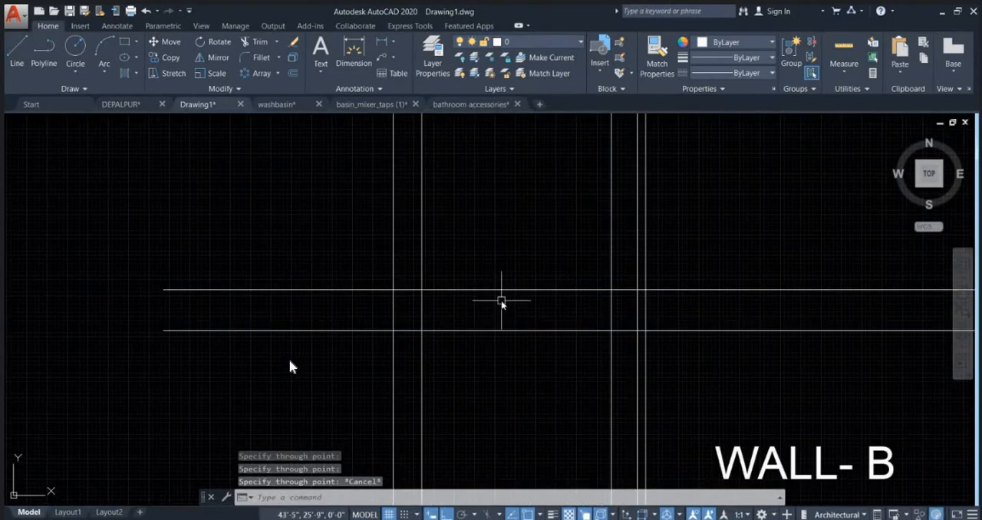
type("tr")
key("Return")
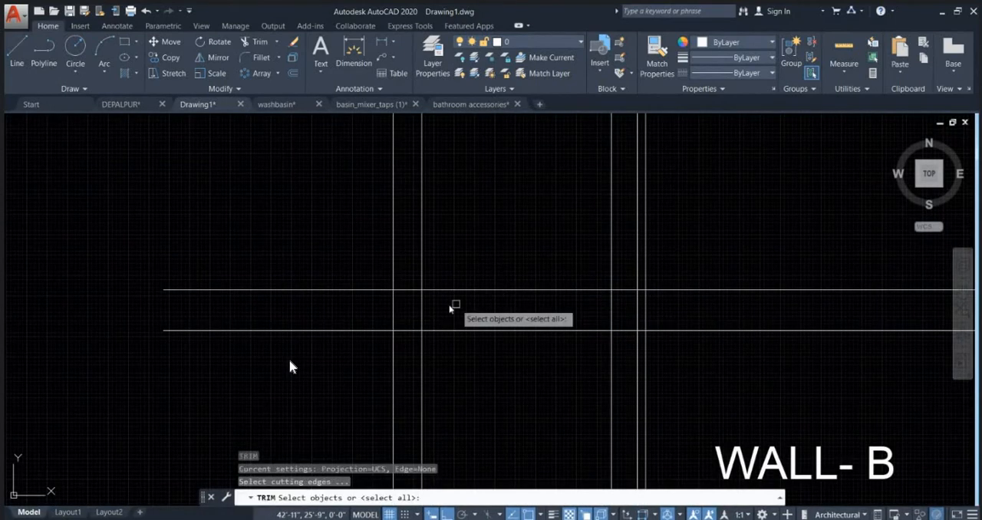
key("Return")
left_click(405, 291)
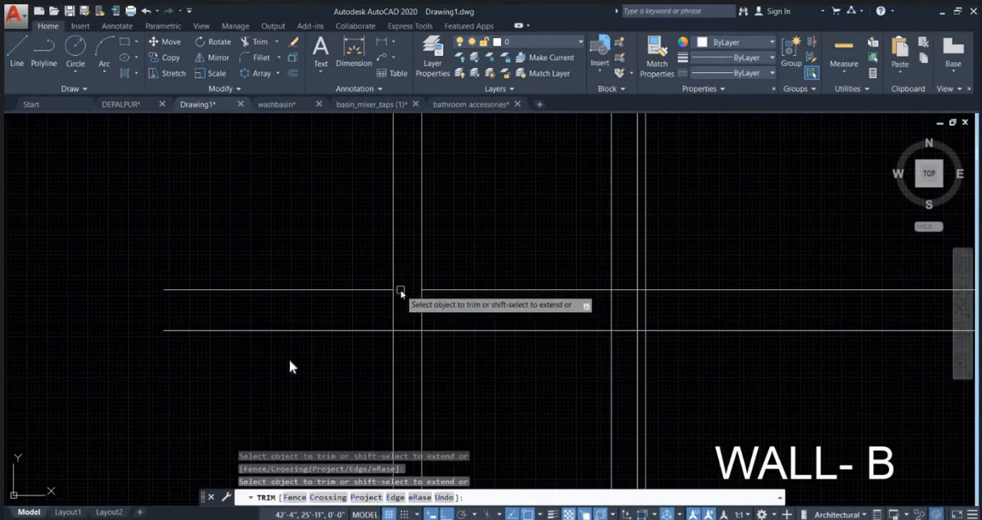
left_click(623, 272)
left_click(408, 224)
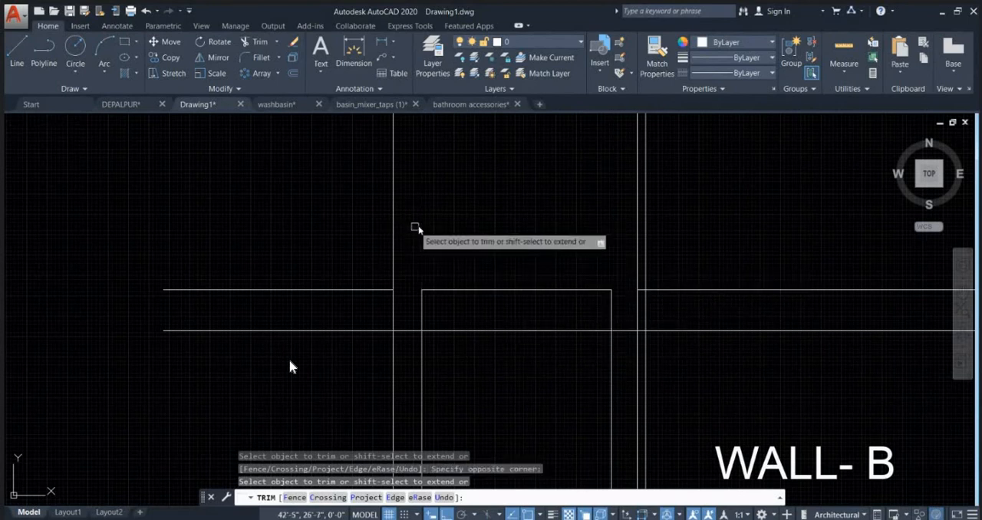
scroll(506, 254, "down", 2)
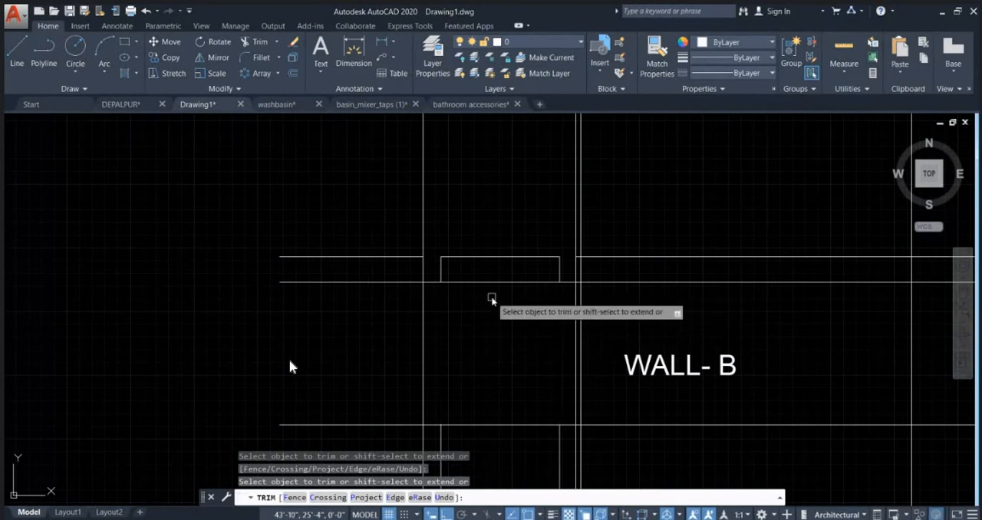
key("Escape")
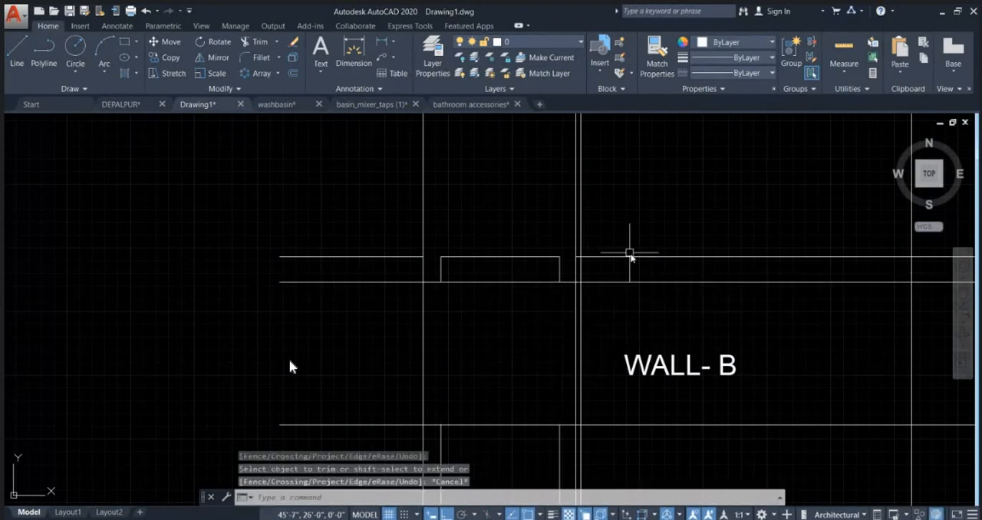
Step: Delete the leftover segments of the upper offset line on both sides of the washbasin outline
left_click(629, 256)
left_click(374, 257)
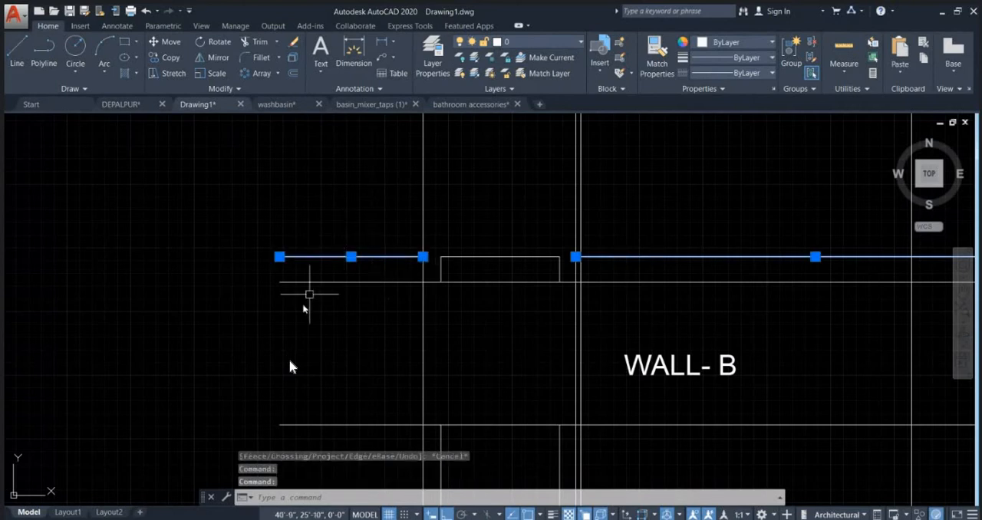
scroll(307, 299, "down", 3)
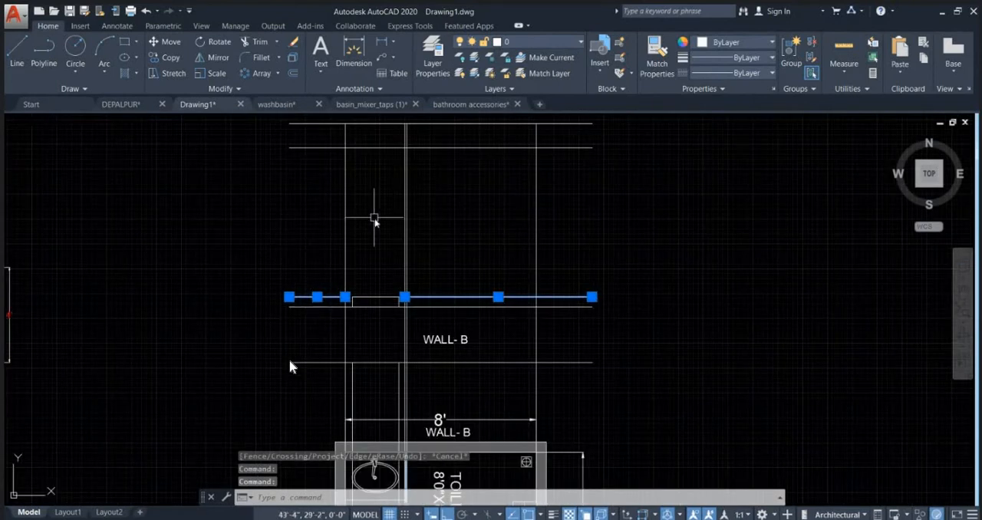
middle_click_drag(373, 218, 414, 347)
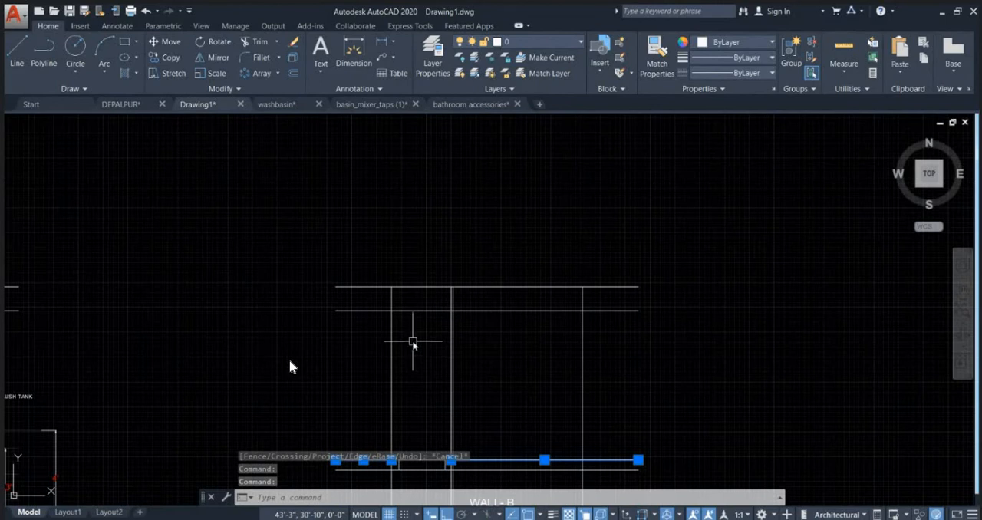
key("Delete")
middle_click_drag(418, 391, 430, 284)
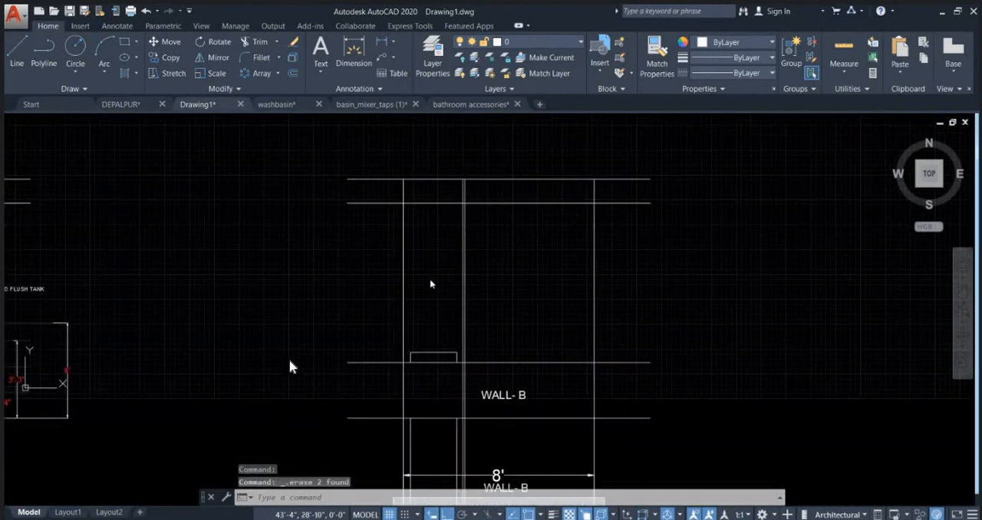
middle_click_drag(430, 284, 412, 307)
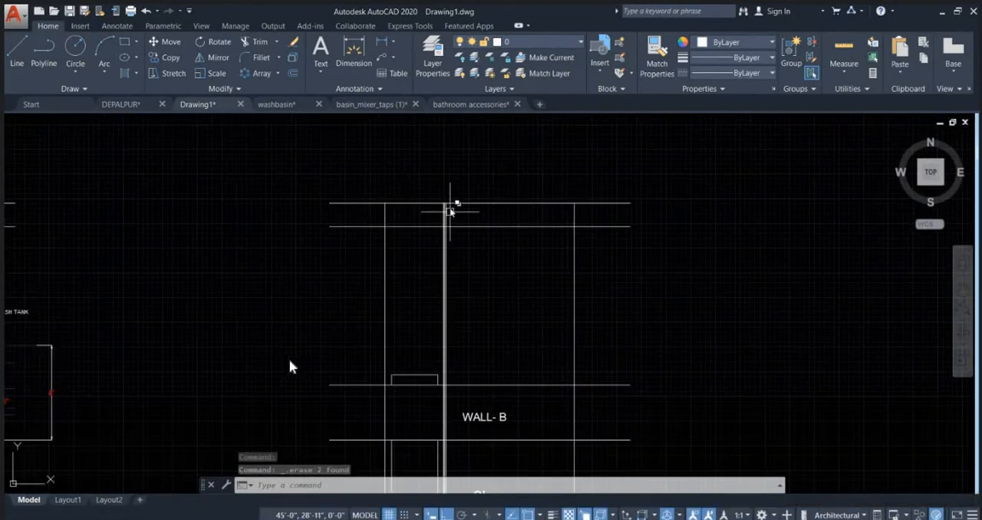
key("Escape")
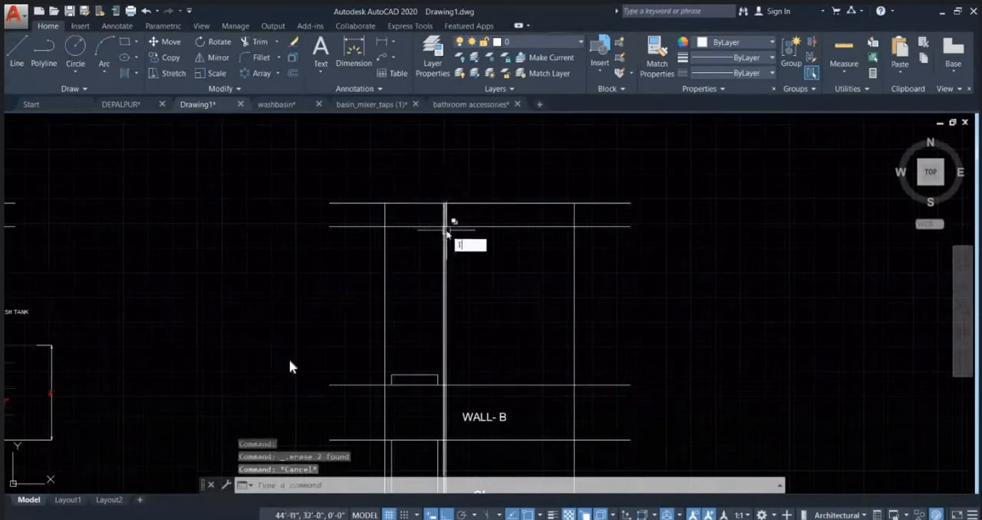
Step: Trim away the partition's double vertical lines between the two ceiling level lines of the WALL- B elevation
type("TR")
key("Return")
key("Return")
scroll(454, 220, "up", 2)
left_click(454, 218)
left_click(431, 207)
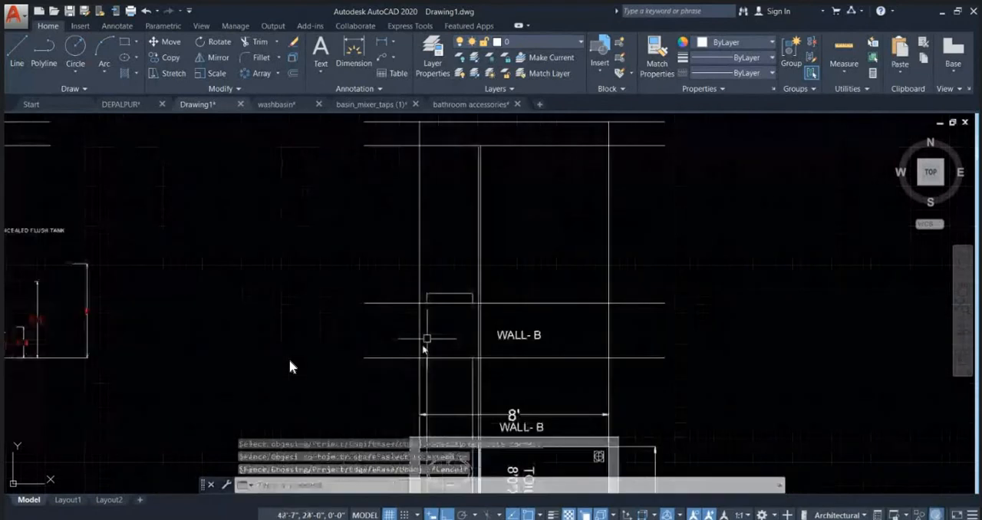
scroll(437, 314, "up", 2)
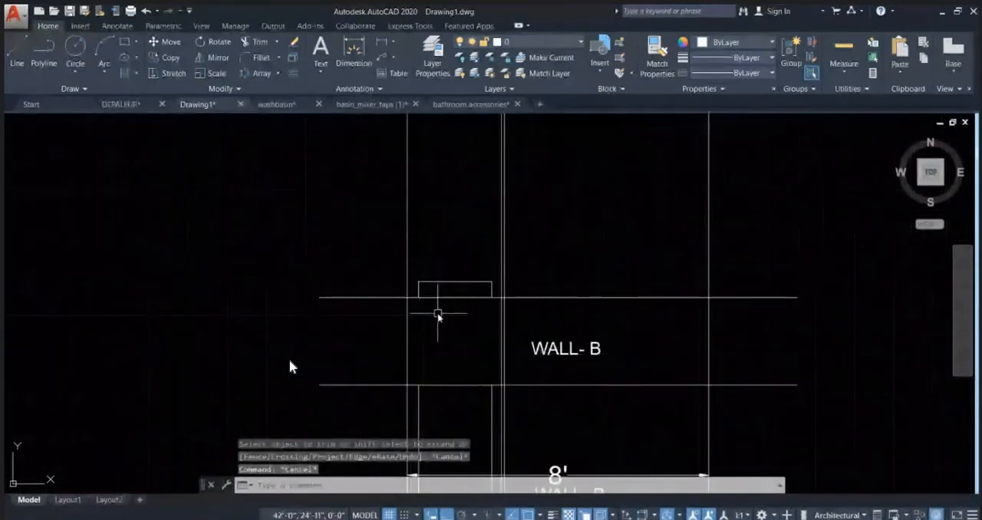
type("l")
key("Return")
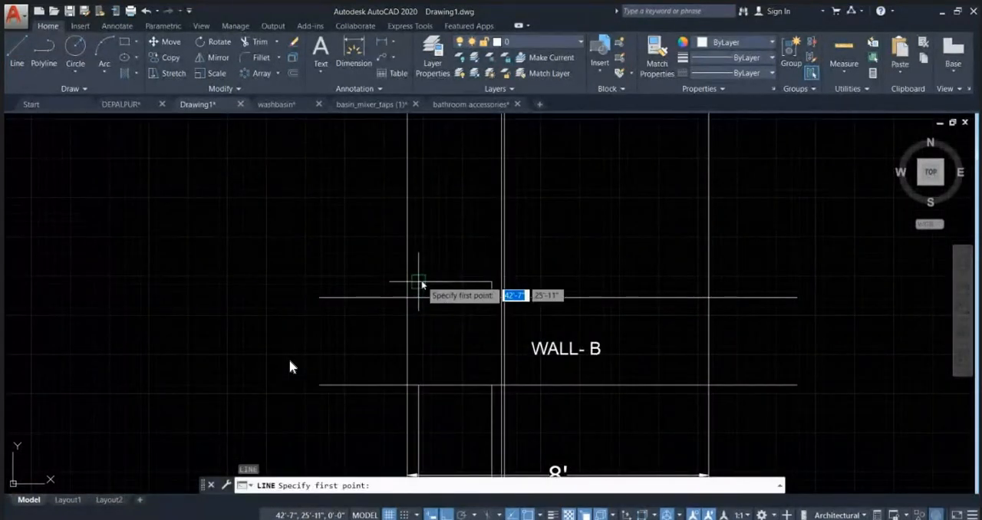
key("Escape")
Step: Copy the horizontal line under the washbasin outline up to the outline's top edge
left_click(387, 298)
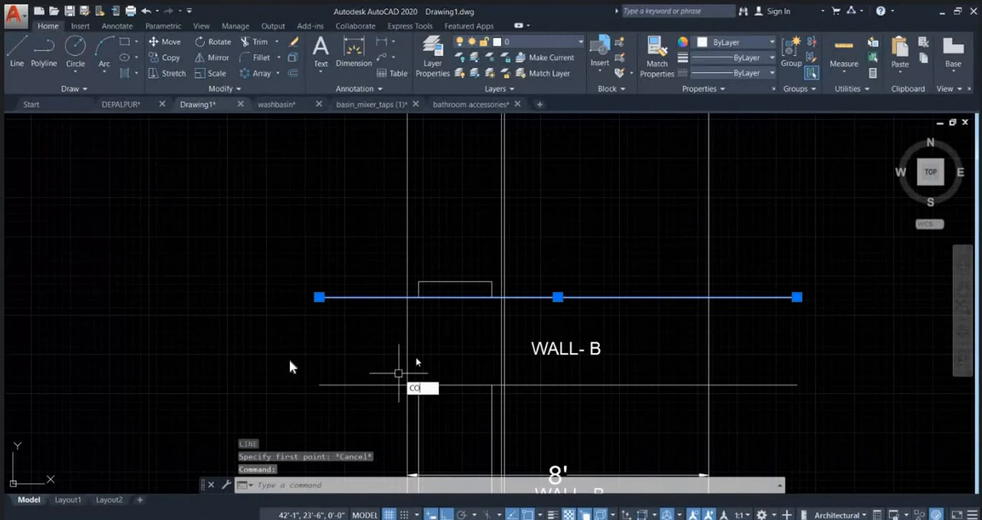
type("co")
key("Return")
scroll(453, 315, "up", 3)
left_click(466, 261)
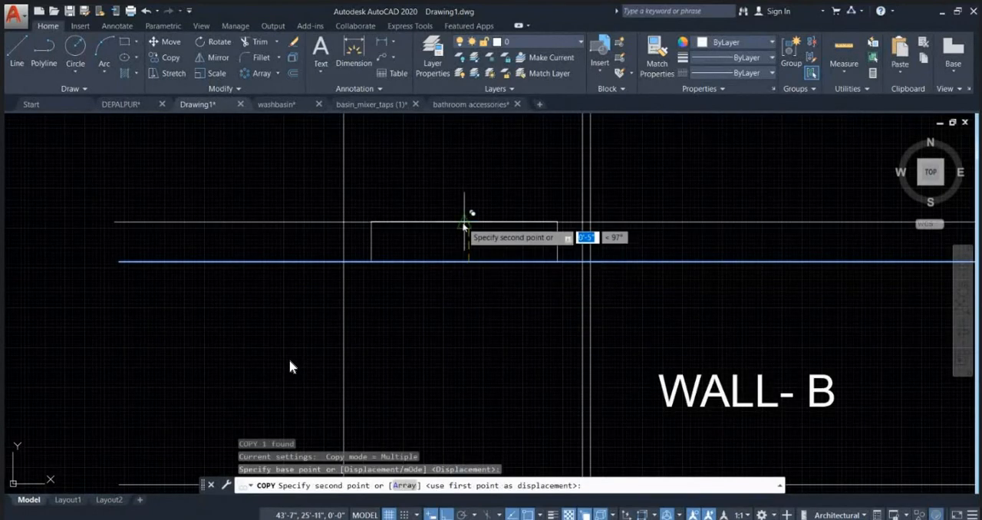
left_click(465, 224)
key("Escape")
key("Escape")
key("Escape")
scroll(335, 288, "down", 5)
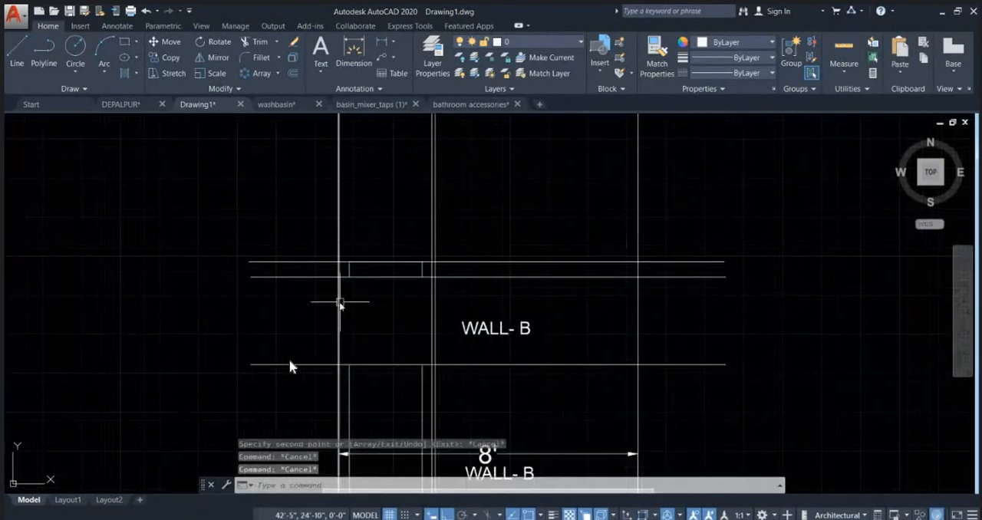
Step: Match the properties of WALL- A's faint horizontal reference line onto the two horizontal lines at the washbasin's top and base
scroll(462, 309, "down", 2)
type("m")
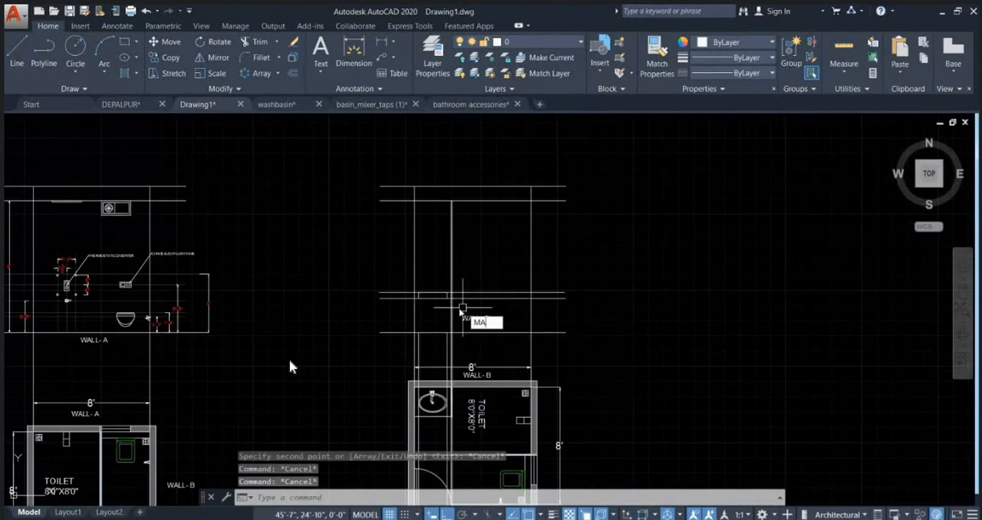
type("a")
key("Return")
scroll(123, 315, "up", 4)
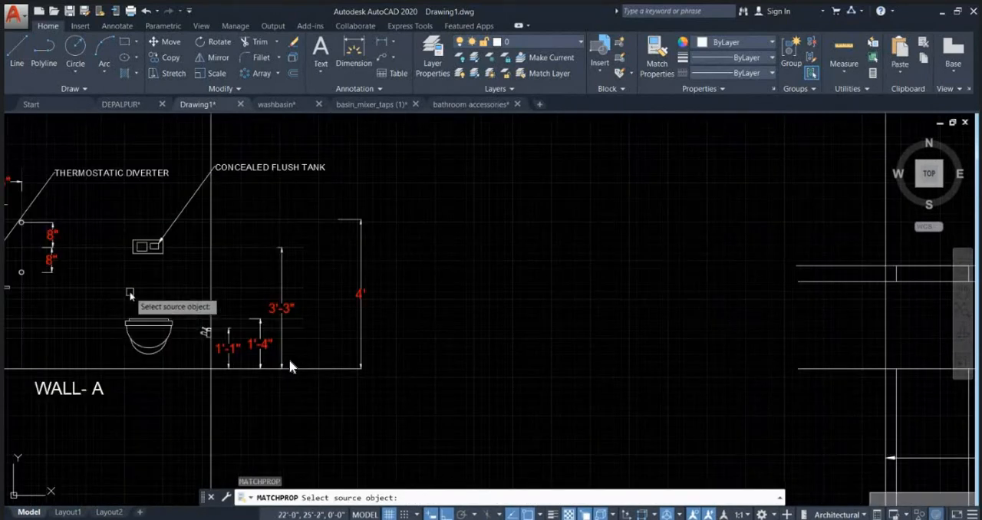
left_click(131, 289)
scroll(131, 289, "down", 2)
left_click(574, 300)
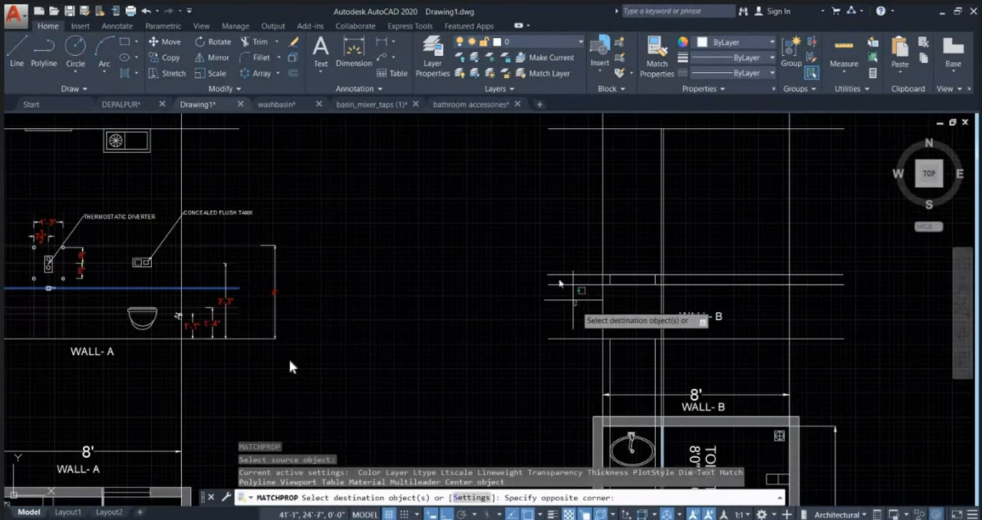
left_click(559, 284)
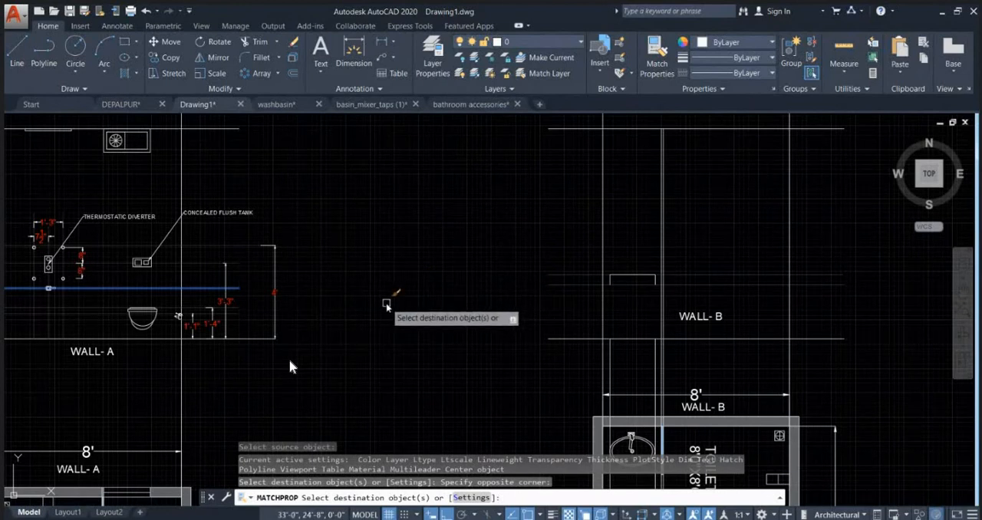
key("Escape")
scroll(635, 273, "up", 2)
middle_click_drag(614, 278, 445, 329)
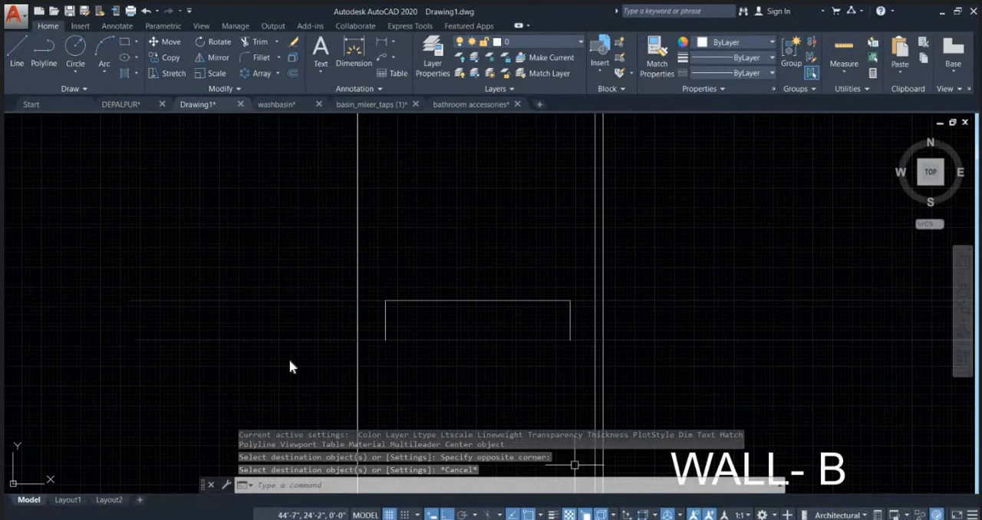
Step: Switch to the Chrome browser and run an image search for "wash basin cad block free download" in a new tab
left_click(638, 519)
left_click(566, 480)
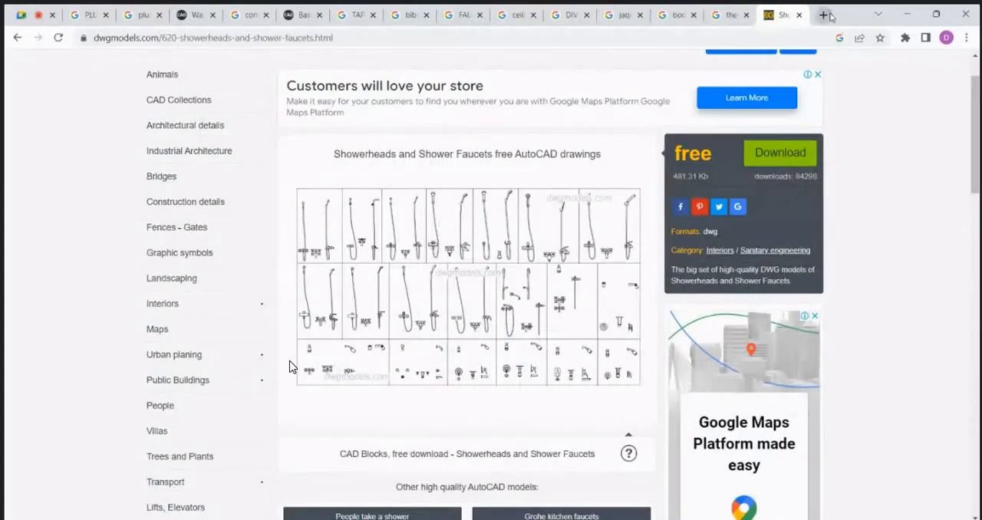
left_click(823, 15)
left_click(750, 37)
type("WASH")
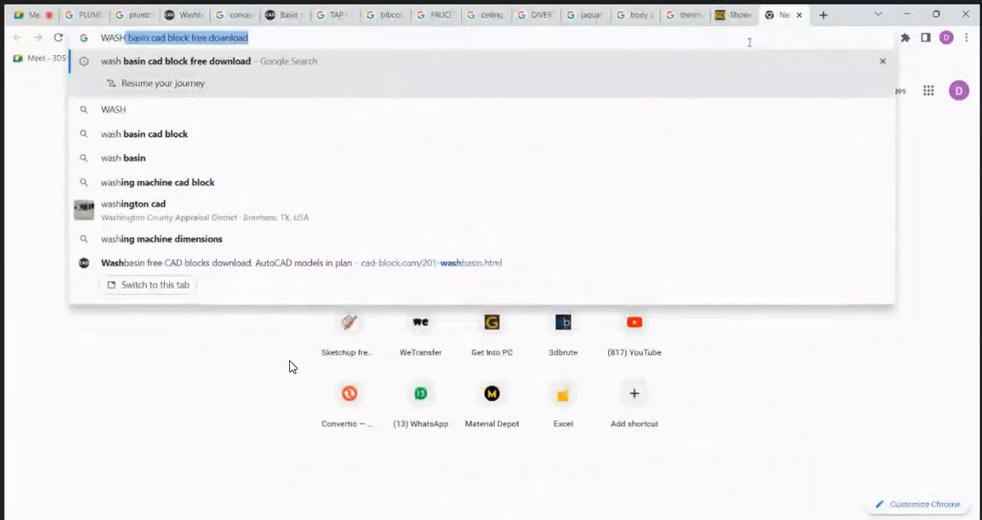
type(" BASIN")
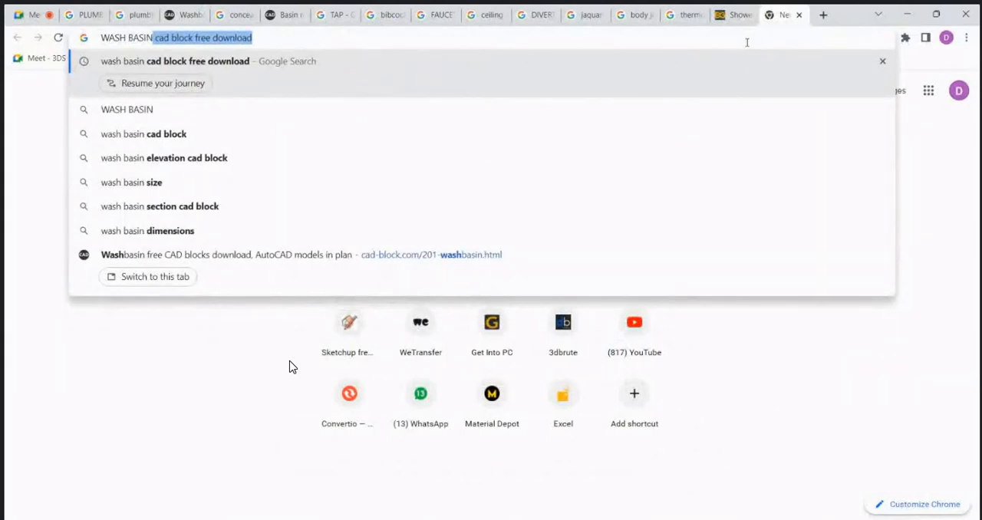
key("Return")
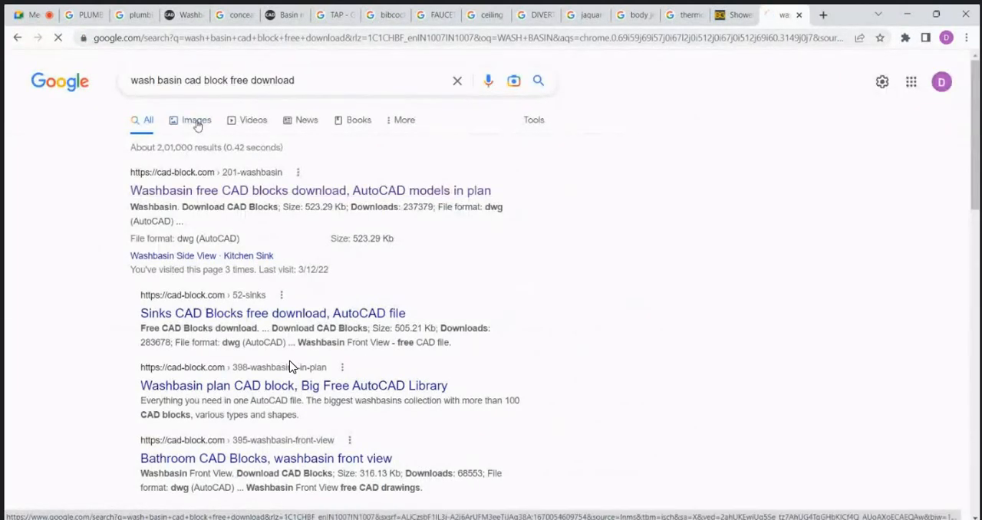
left_click(197, 125)
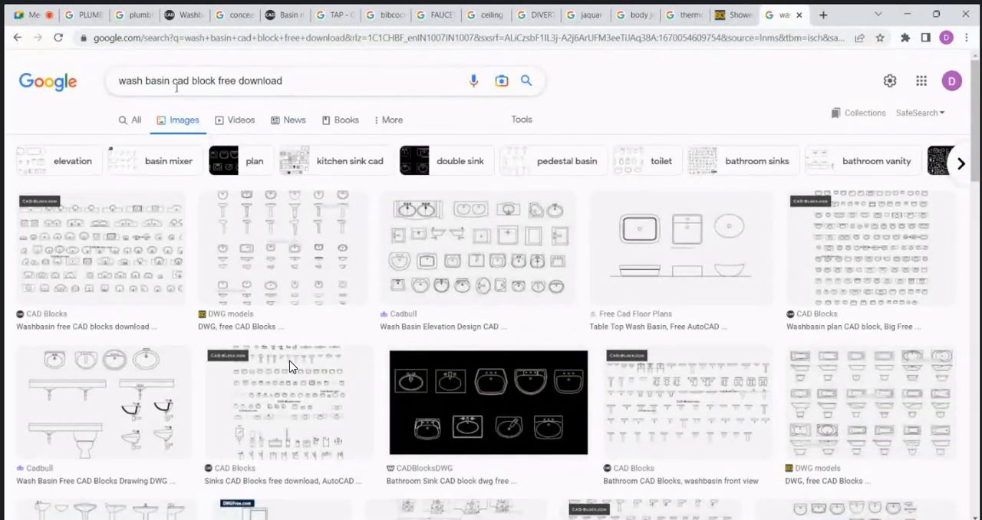
Step: Shorten the image search to "wash basin" and examine the basin types and tap arrangements in the results
left_click_drag(173, 84, 347, 74)
key("BackSpace")
key("Return")
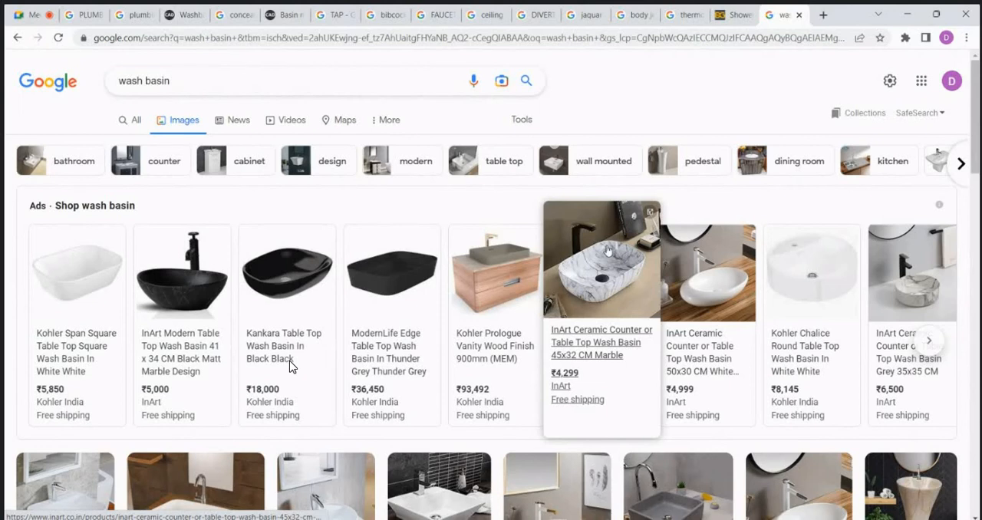
scroll(290, 367, "down", 2)
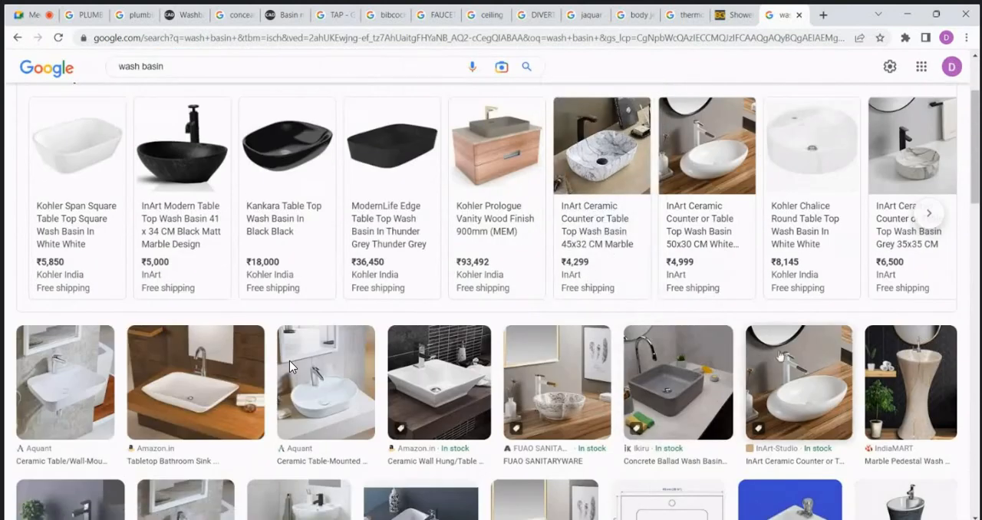
scroll(290, 367, "down", 4)
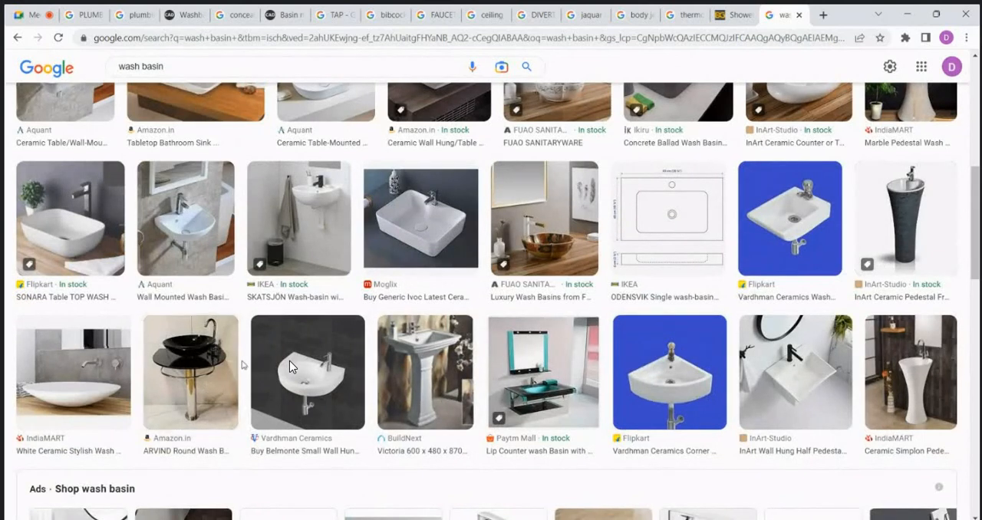
scroll(270, 338, "down", 1)
scroll(290, 367, "down", 7)
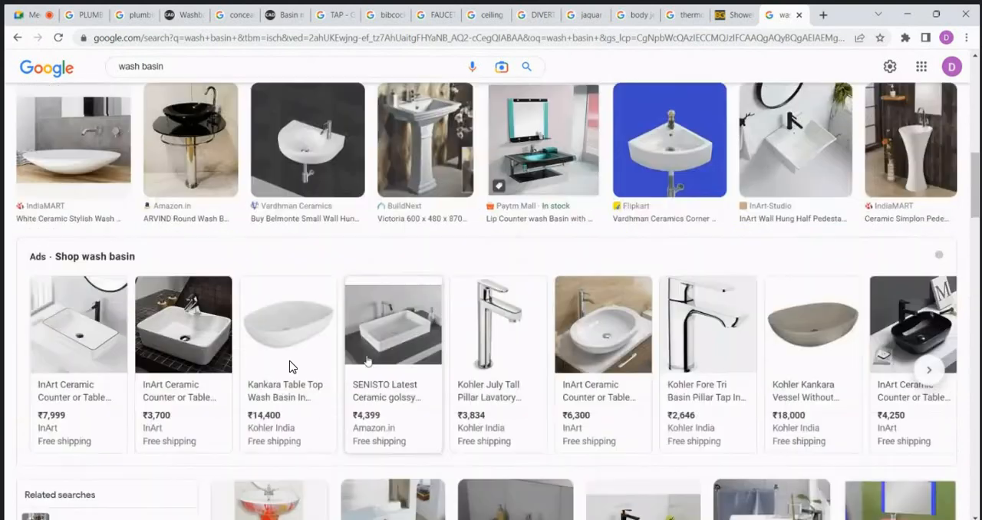
scroll(290, 367, "down", 3)
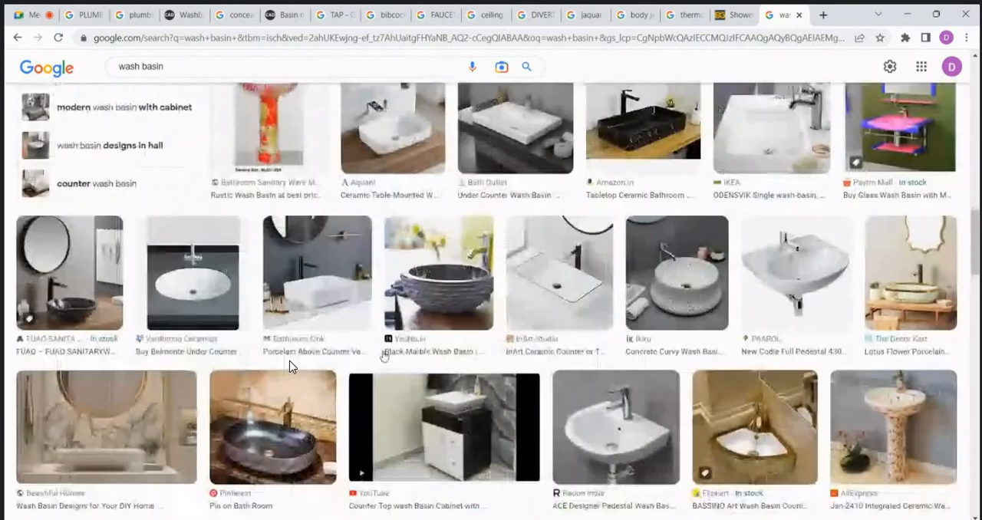
Step: Search images for "wash basin DIVERTER" and enlarge the Aquant photo of a table-mounted basin with a wall-mounted diverter
scroll(290, 367, "up", 10)
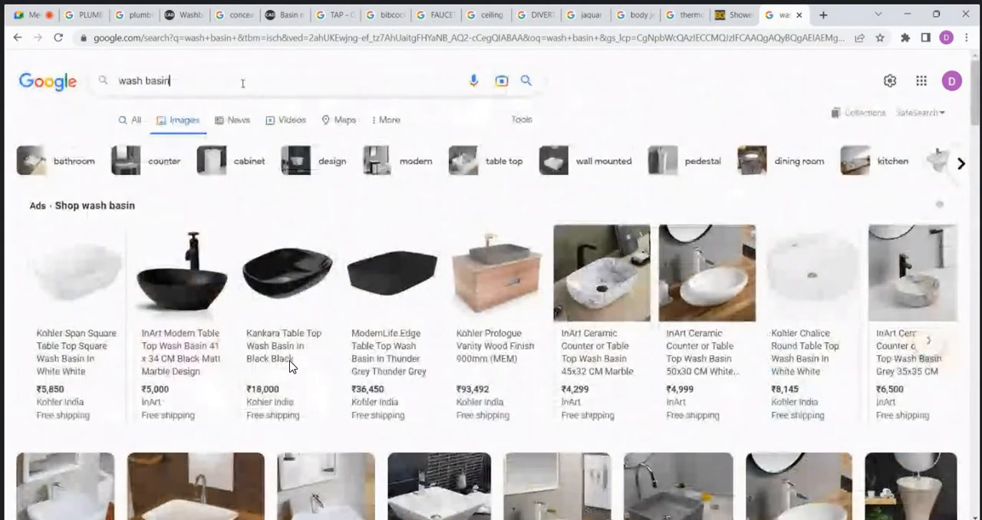
type("DIVER")
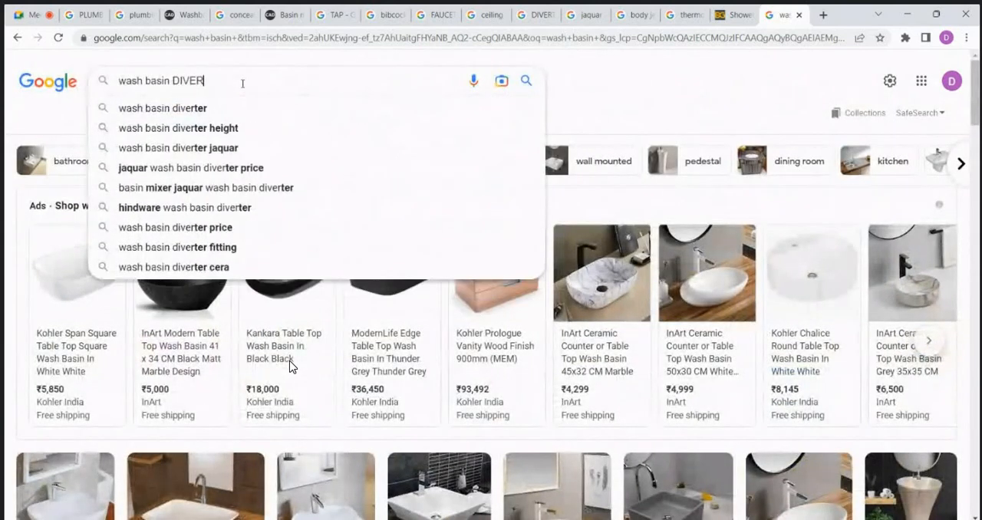
type("TER")
key("Return")
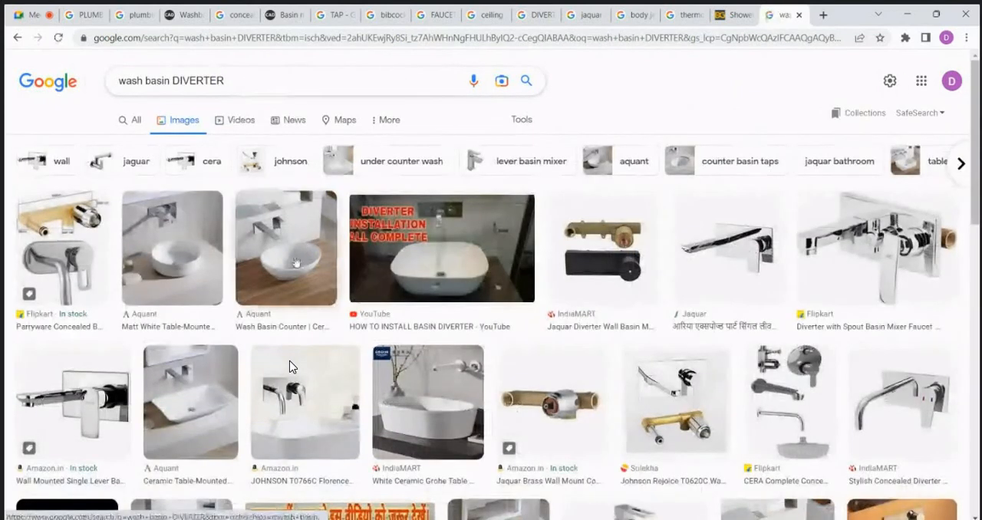
left_click(162, 224)
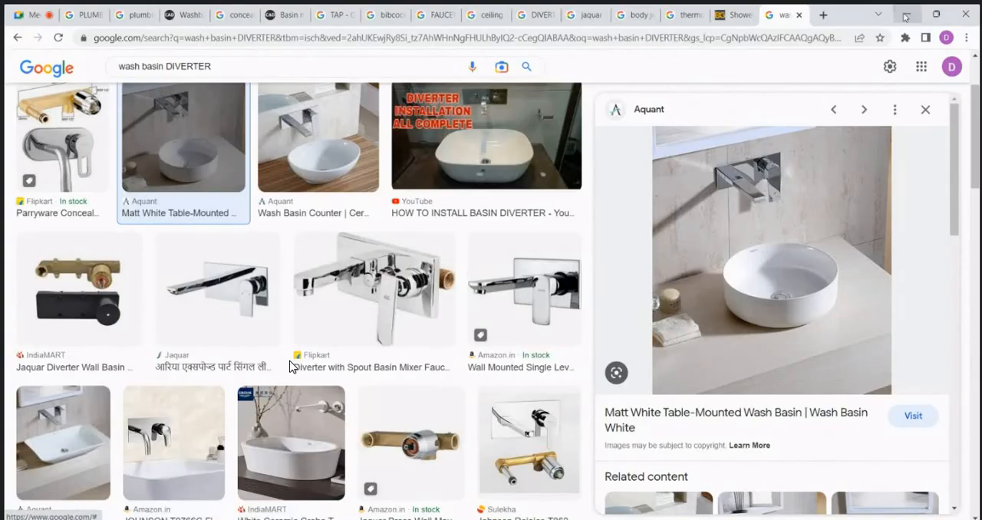
Step: Switch to AutoCAD and offset WALL- B's lower horizontal level line 39 inches upward, above the washbasin outline
key("alt+Tab")
scroll(515, 277, "up", 4)
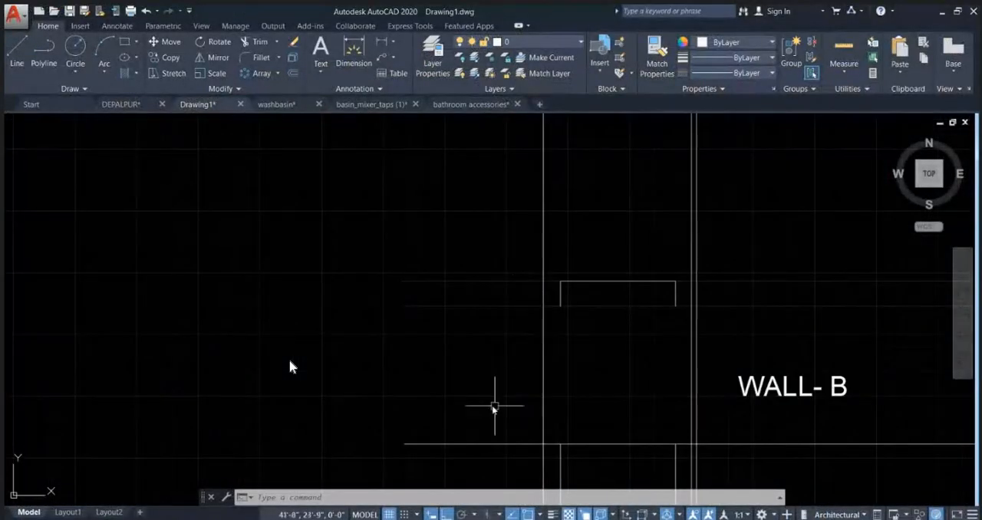
key("Return")
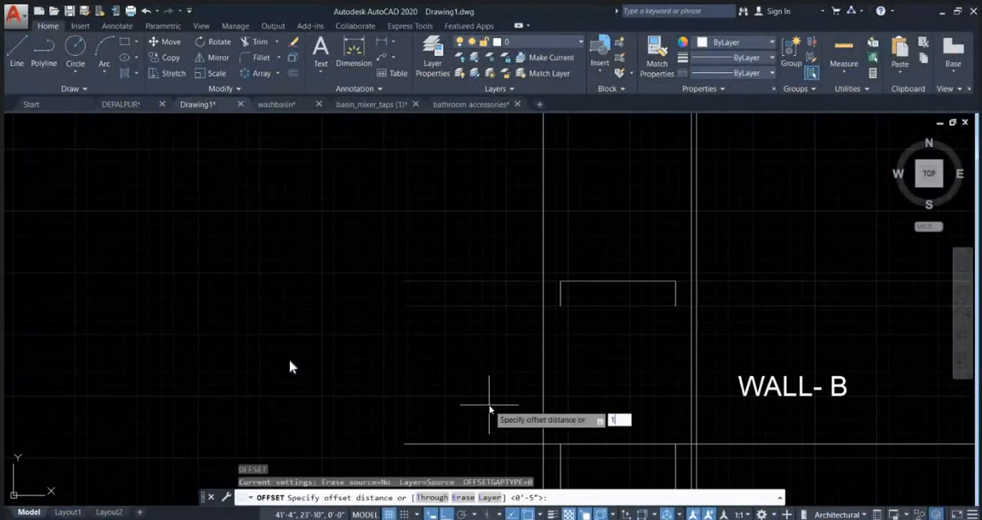
type("39")
key("Return")
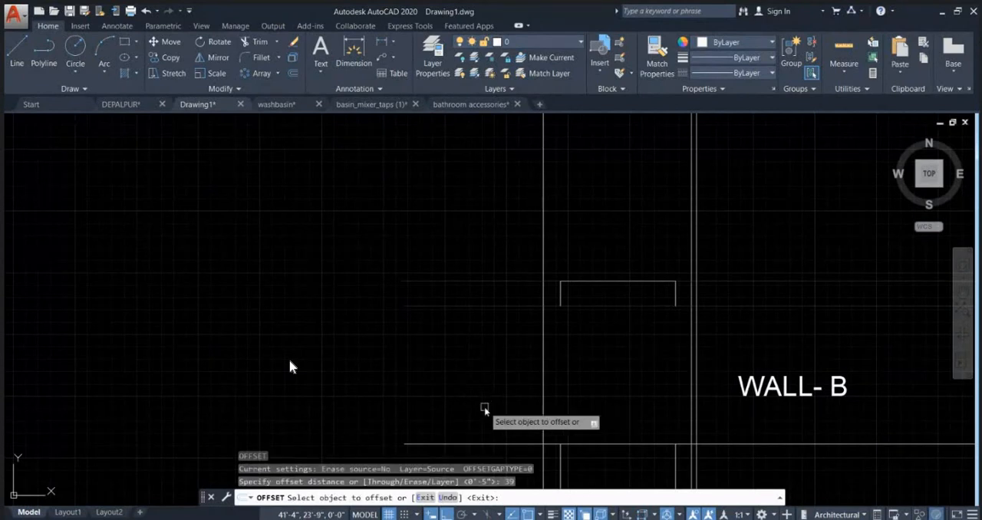
left_click(488, 443)
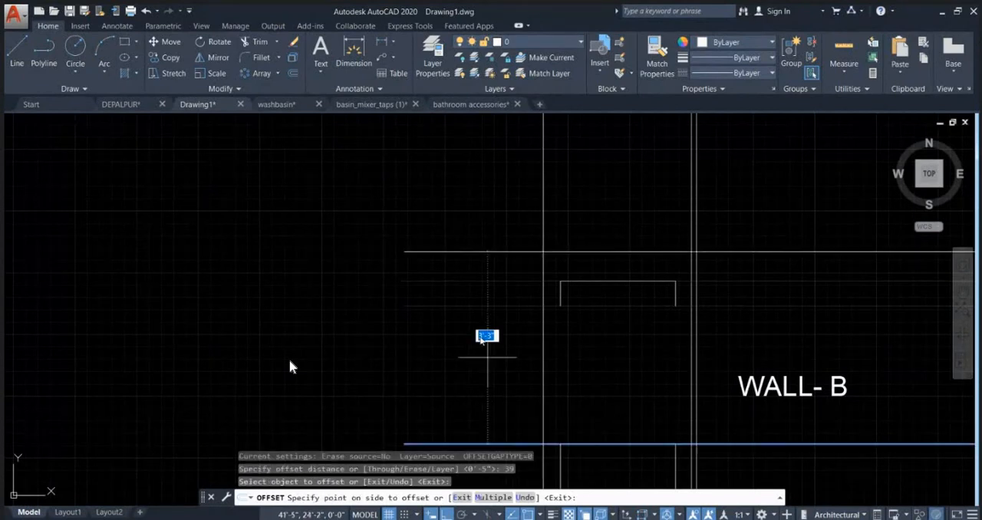
left_click(467, 281)
key("Escape")
Step: Draw a small rectangle about 3 inches high across the new level line above the washbasin as the diverter plate
scroll(711, 233, "up", 2)
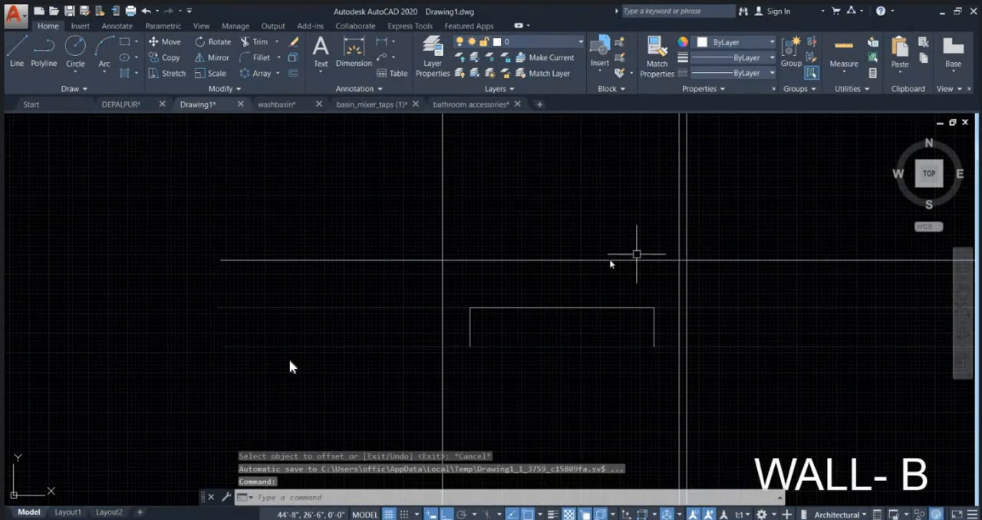
type("rec")
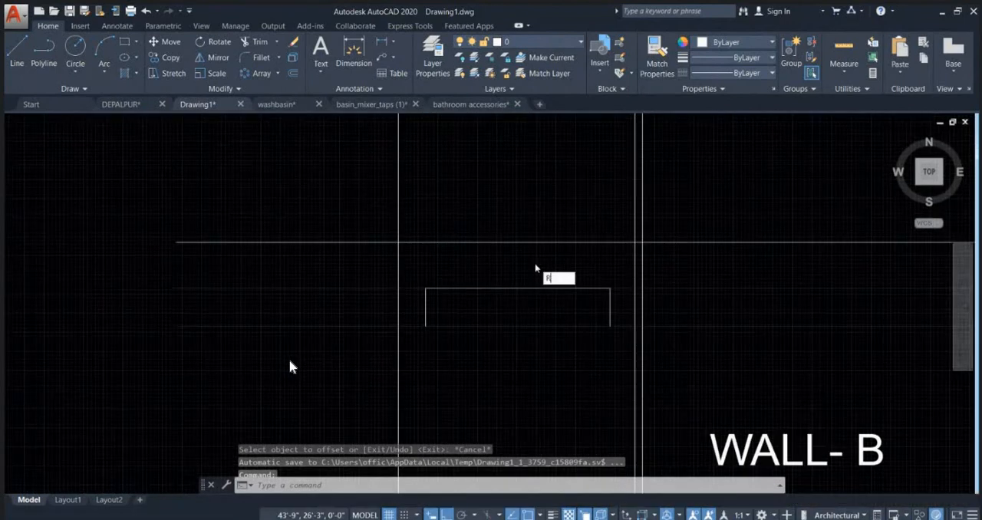
key("Return")
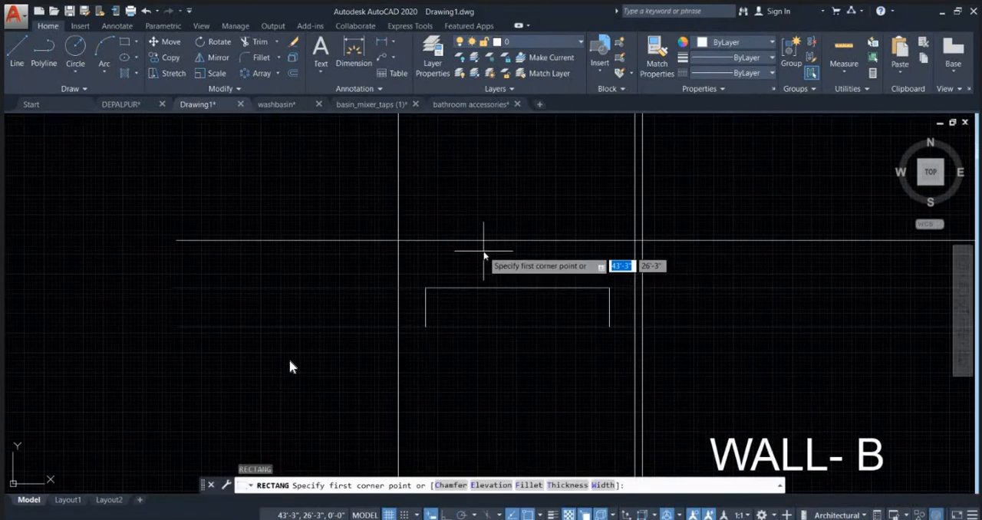
left_click(477, 251)
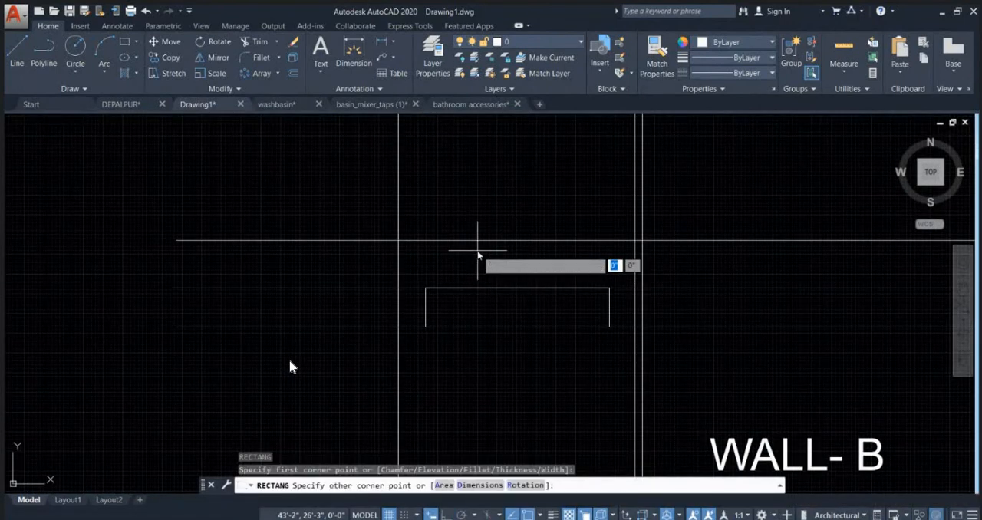
left_click(566, 224)
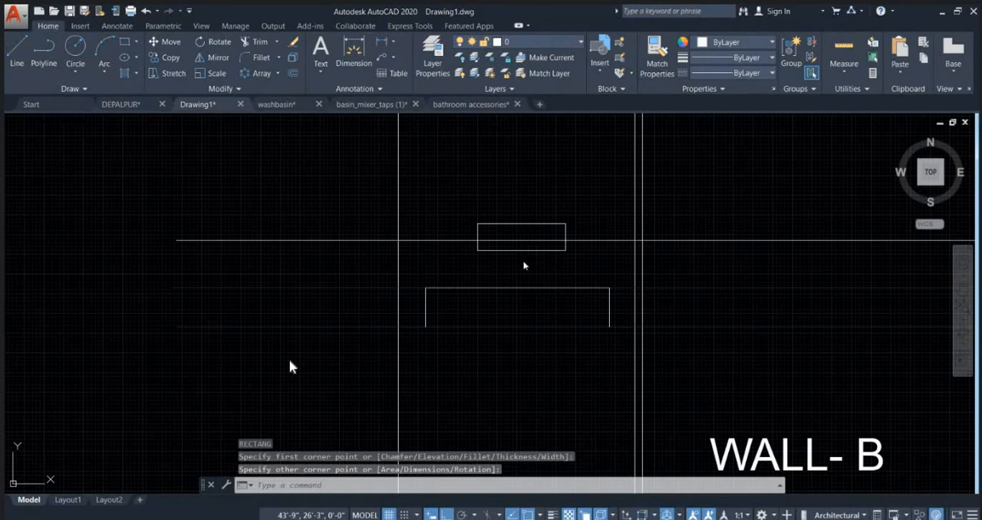
Step: Draw two circles of about 1 inch radius side by side in the diverter plate, centred on the level line
type("c")
key("Return")
scroll(524, 266, "up", 2)
left_click(494, 240)
scroll(504, 260, "up", 2)
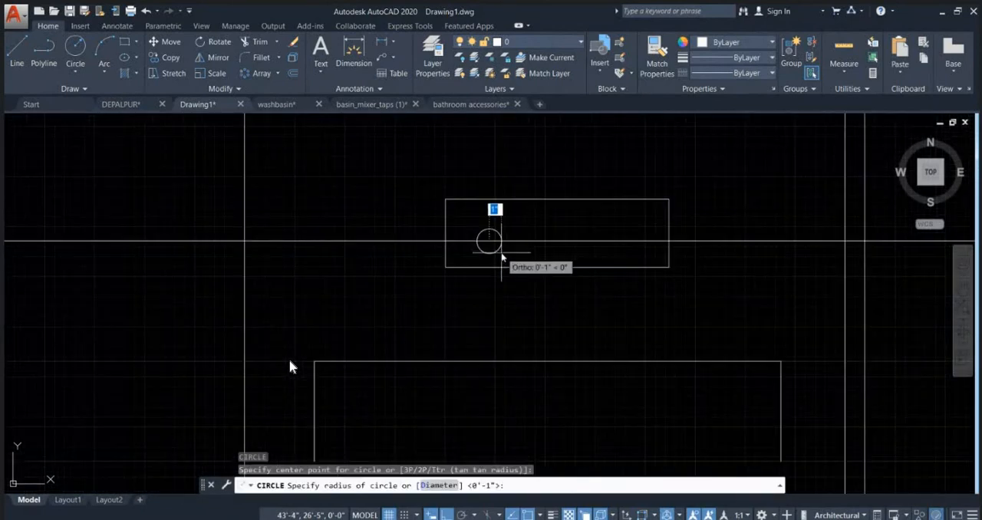
left_click(507, 253)
key("Return")
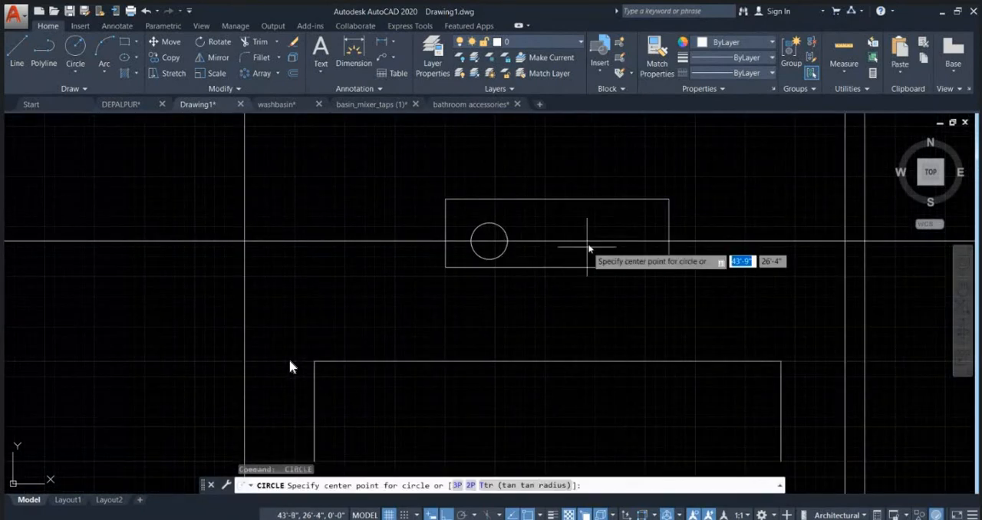
left_click(563, 241)
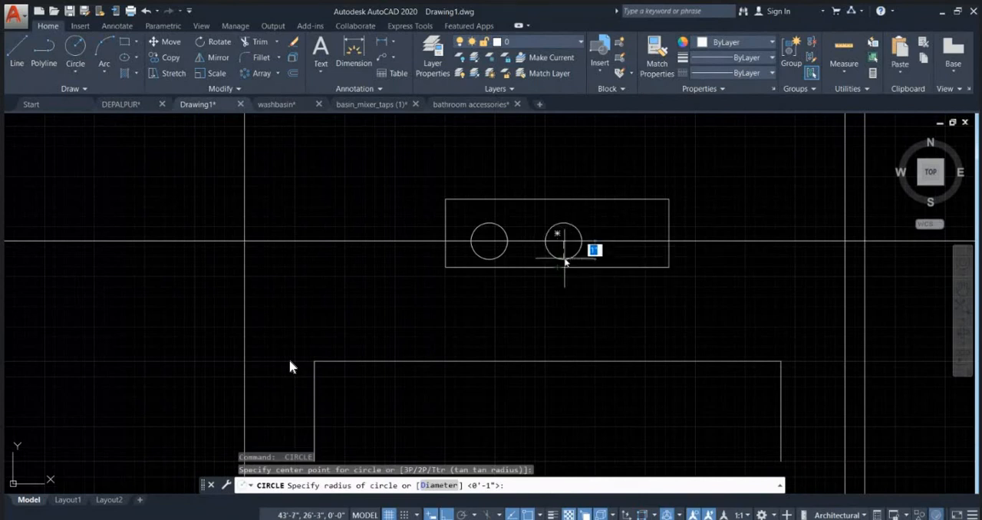
left_click(565, 259)
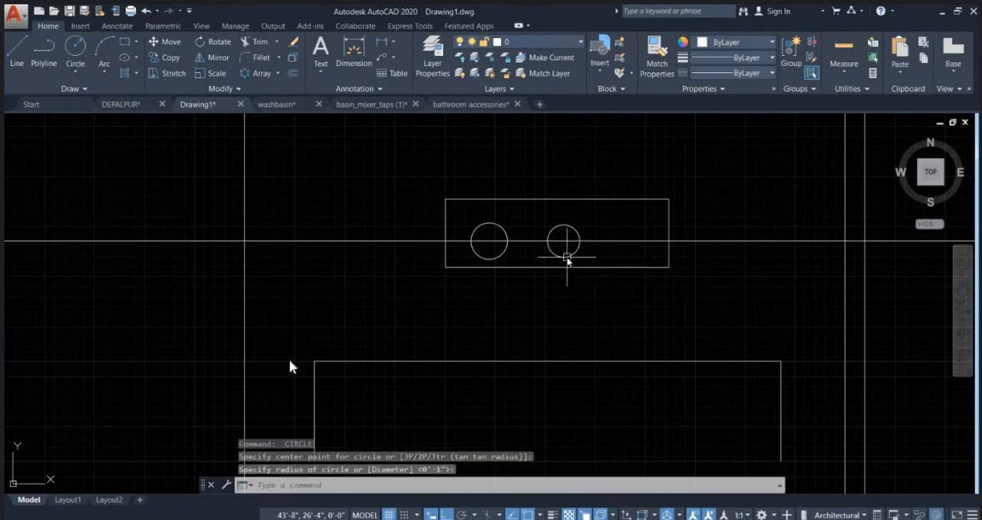
Step: Stretch the diverter plate's right, left and upper edges inward to fit closer around the two circles
left_click(649, 267)
left_click(669, 232)
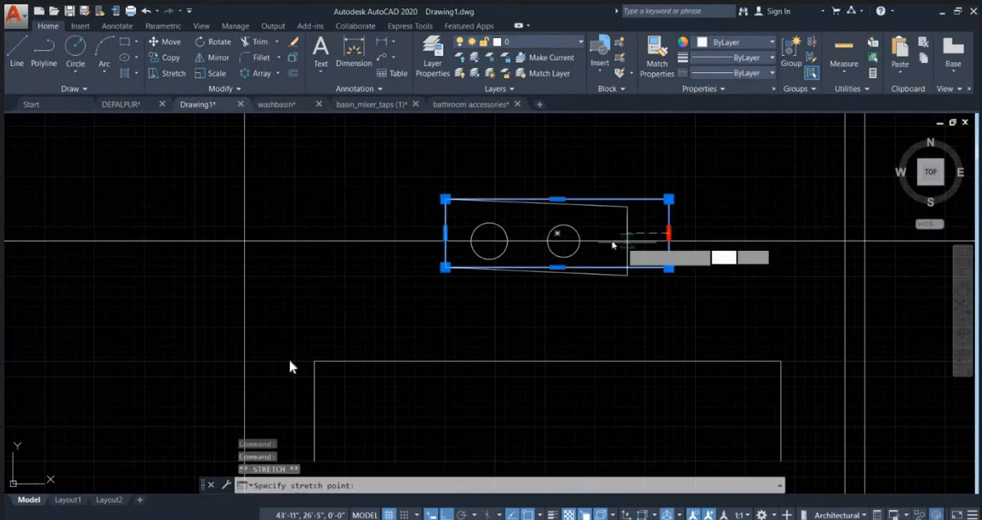
left_click(605, 233)
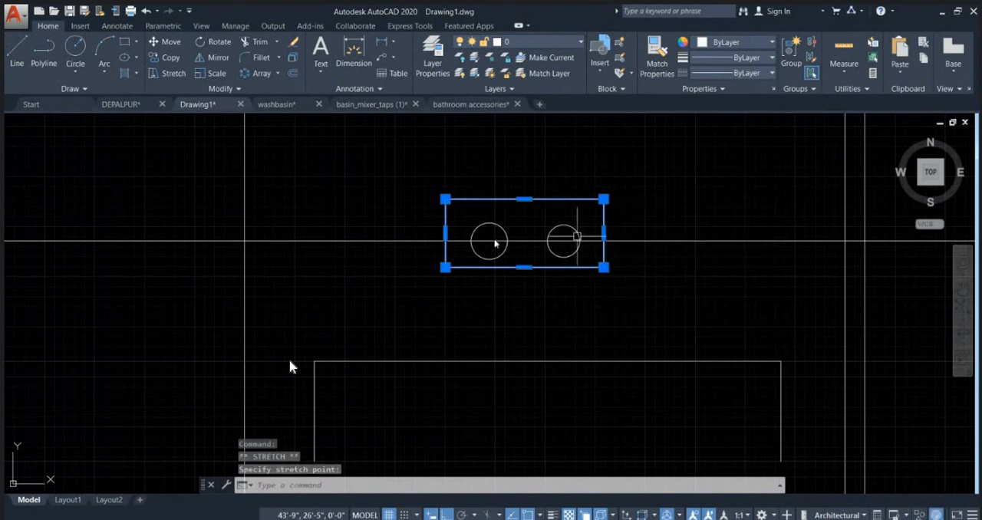
left_click(445, 233)
scroll(452, 238, "up", 2)
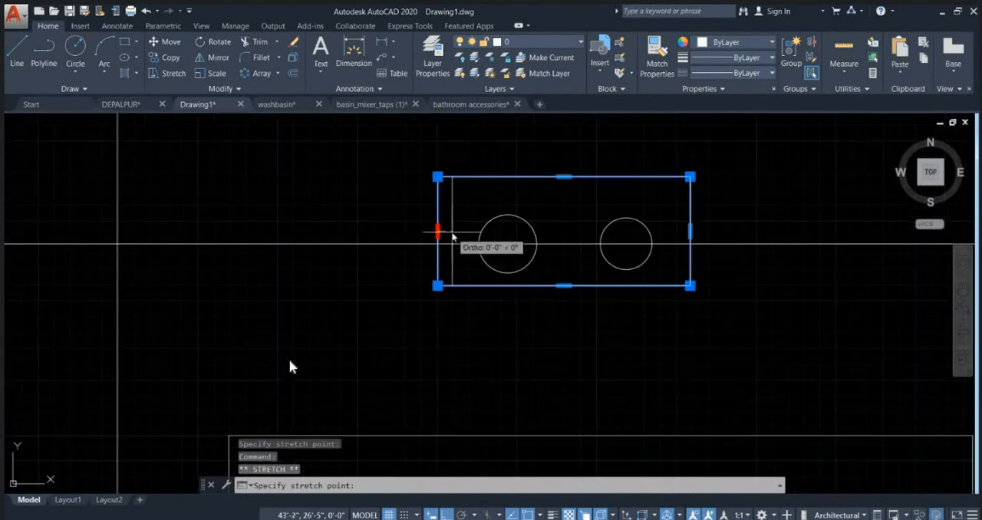
left_click(451, 236)
left_click(571, 176)
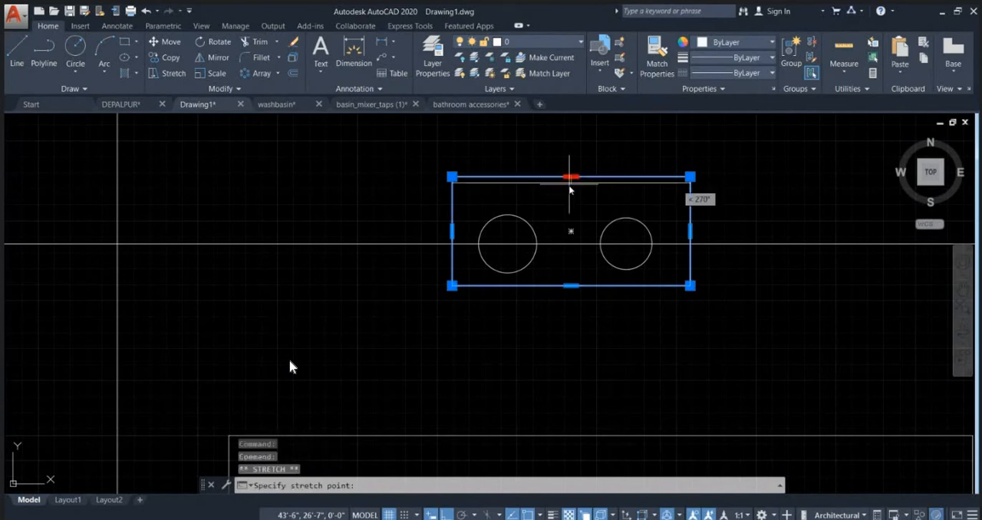
left_click(571, 194)
scroll(488, 206, "down", 3)
left_click(445, 166)
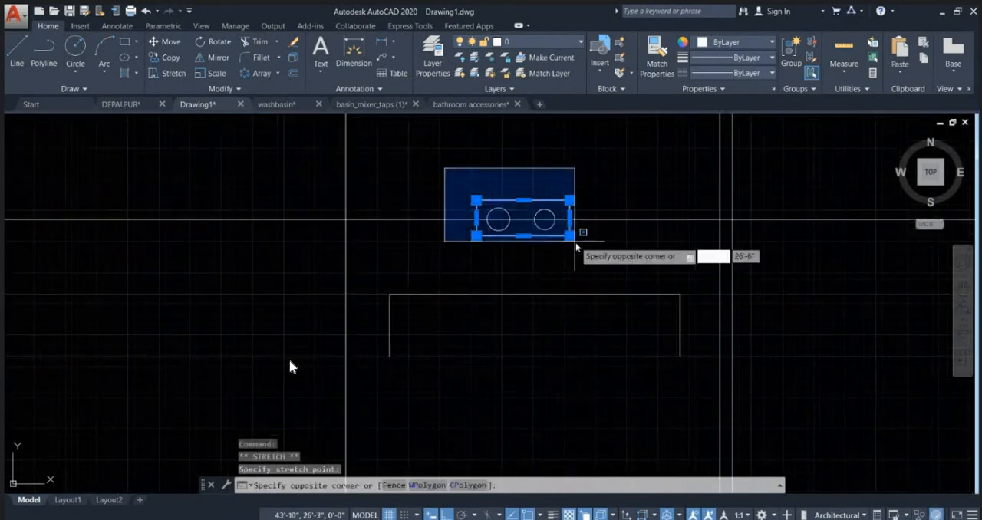
left_click(586, 256)
middle_click_drag(585, 256, 551, 309)
type("m")
key("Return")
left_click(581, 229)
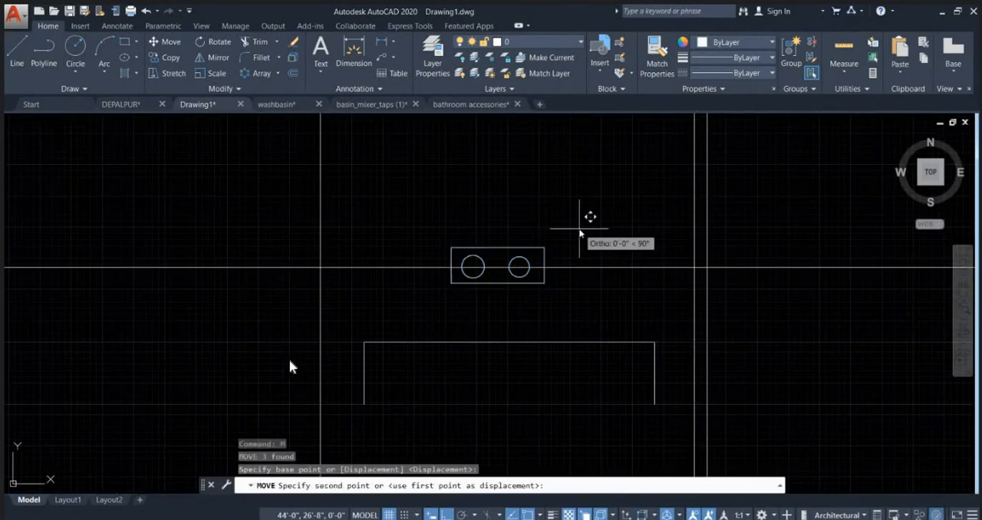
key("Escape")
Step: Match the properties of the faint line at the washbasin's base onto the level line through the diverter
left_click(591, 272)
scroll(504, 240, "down", 5)
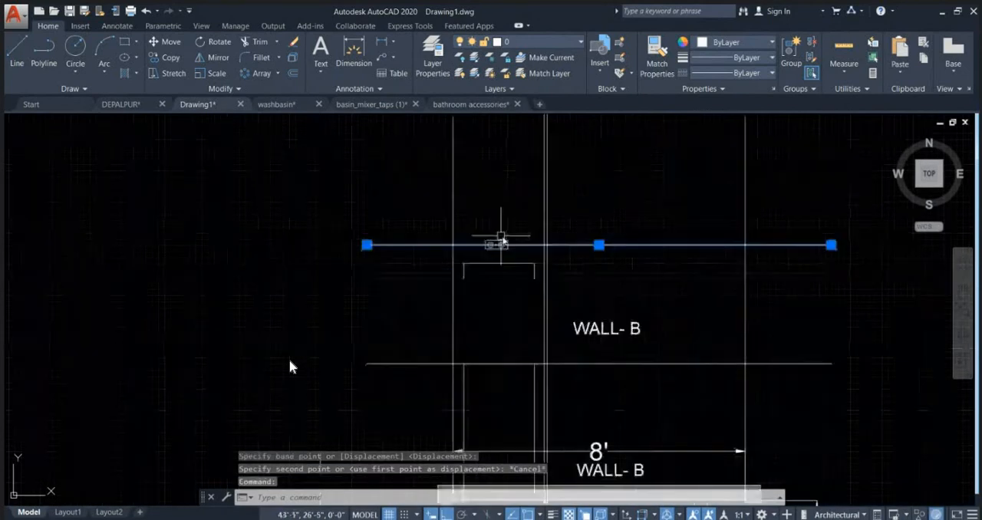
key("Escape")
type("ma")
key("Return")
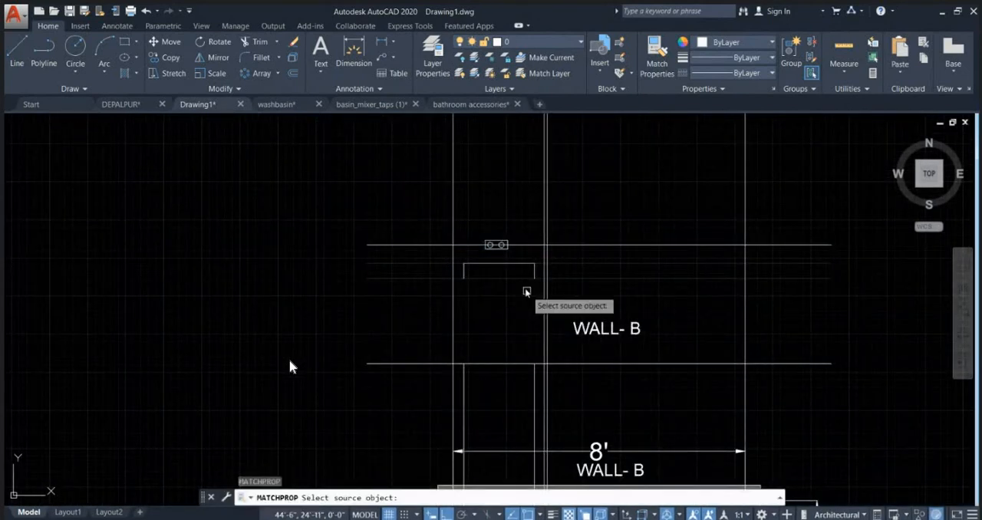
left_click(517, 278)
key("Escape")
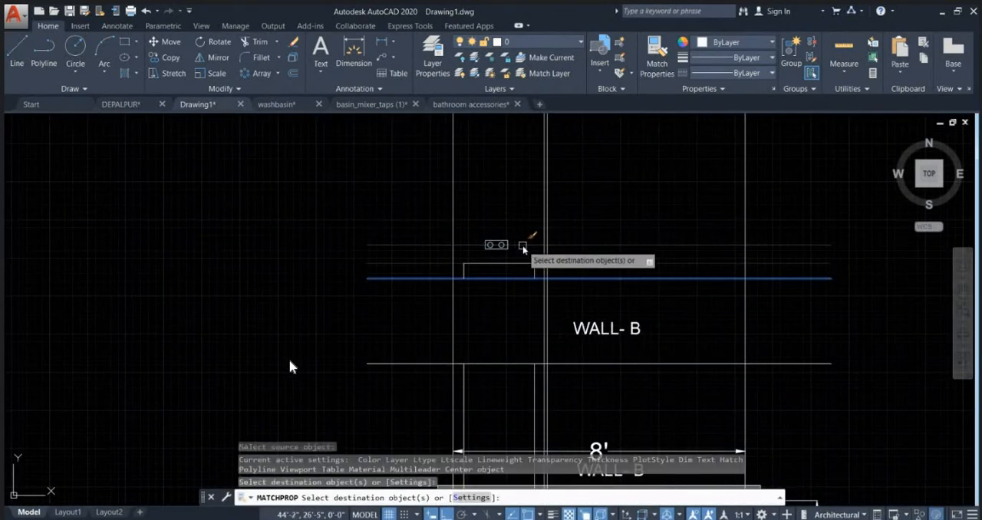
Step: Draw a closed rectangle over the washbasin outline, from its lower-left corner to its upper-right corner
scroll(501, 290, "up", 4)
type("REC")
key("Return")
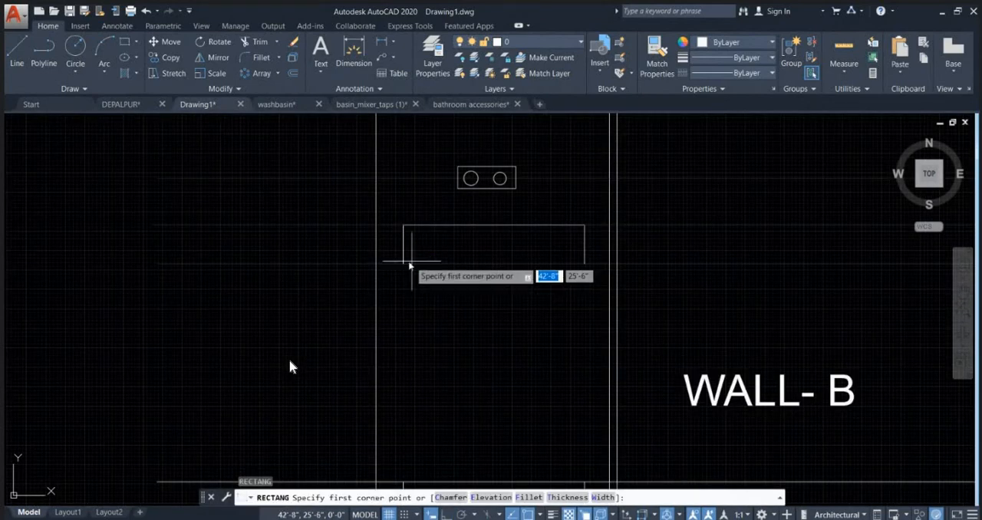
left_click(404, 263)
left_click(584, 224)
key("Escape")
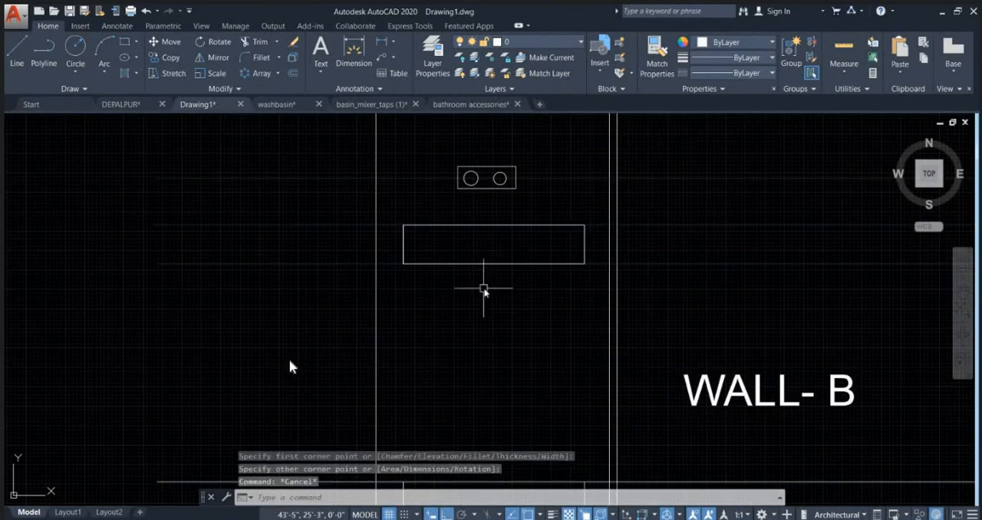
Step: Offset the faint line at the washbasin's base 1.5 inches downward
left_click(393, 265)
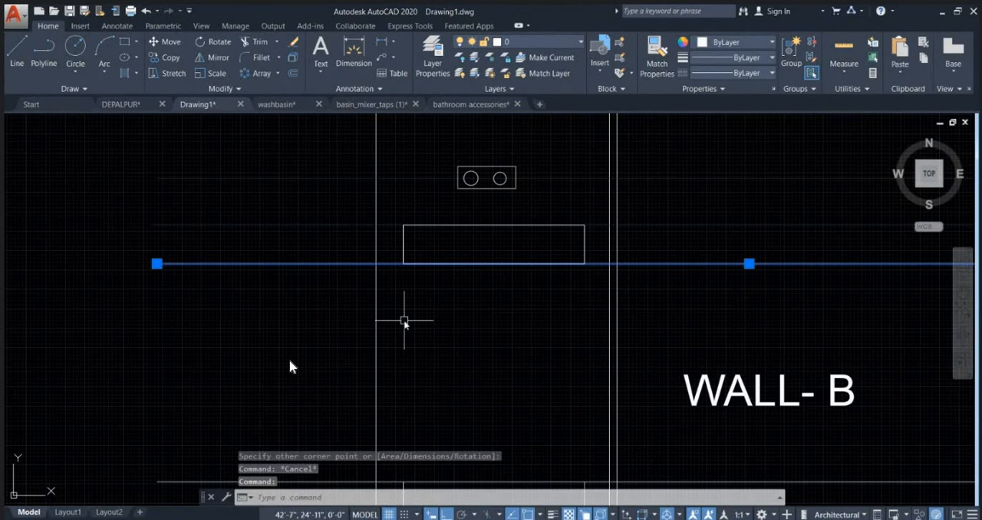
type("o")
key("Return")
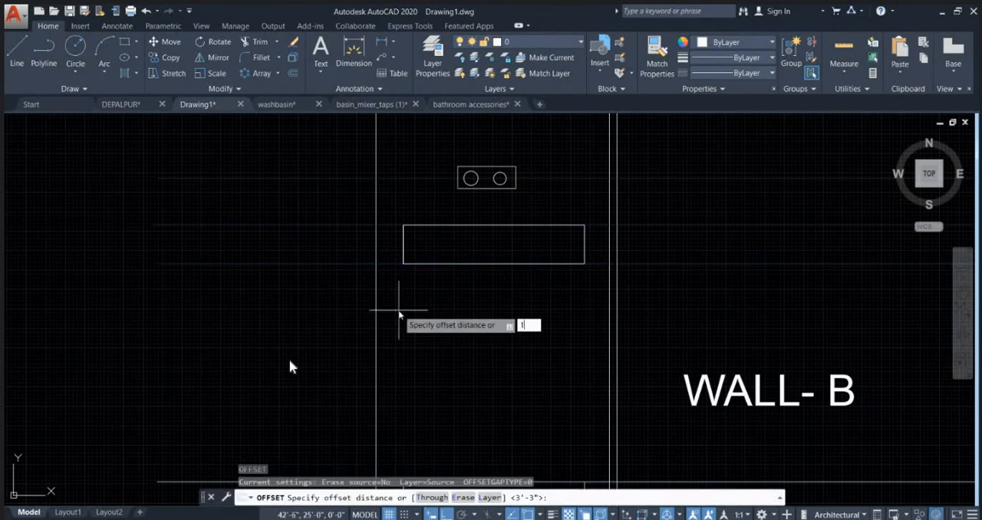
type("1.5")
key("Return")
left_click(399, 265)
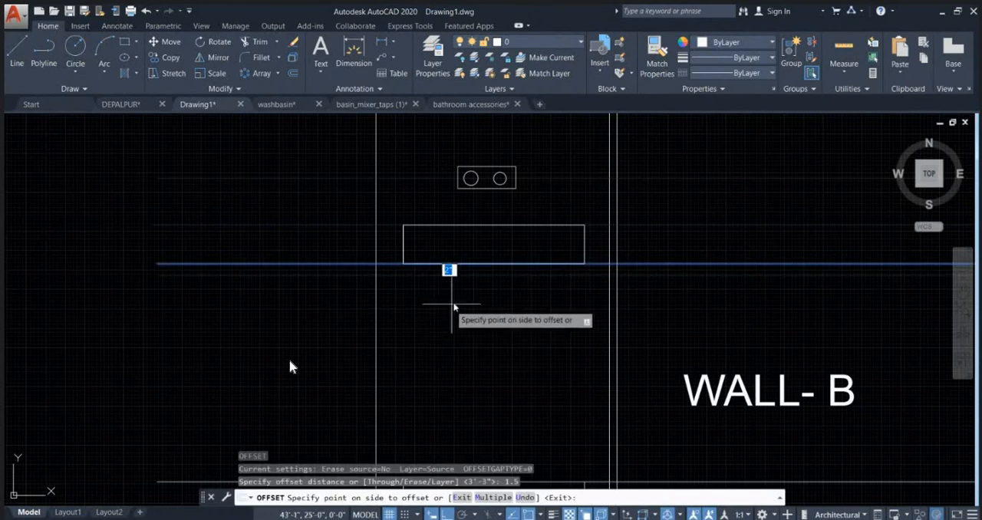
left_click(476, 287)
key("Escape")
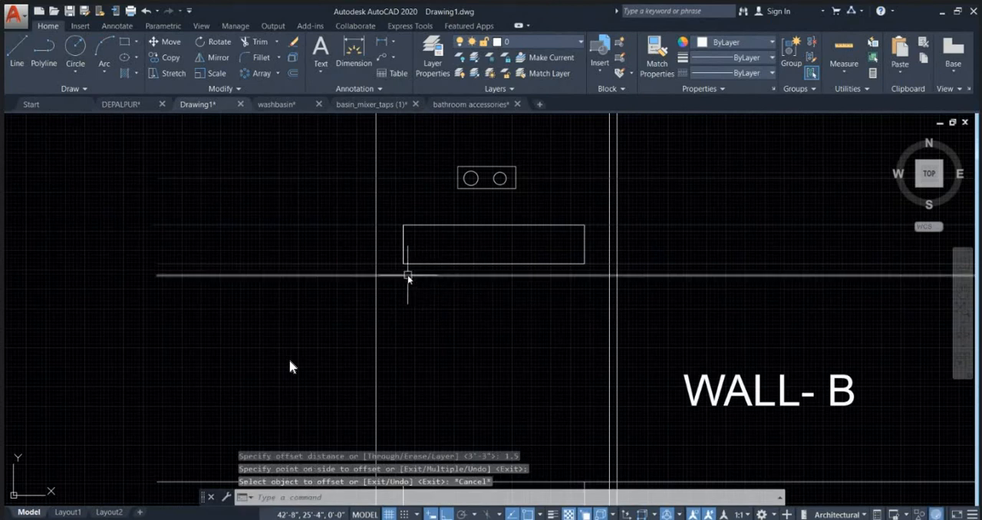
Step: Draw the counter slab as a rectangle between the two lines under the washbasin, spanning from the left wall line to the partition
key("Escape")
type("REC")
key("Return")
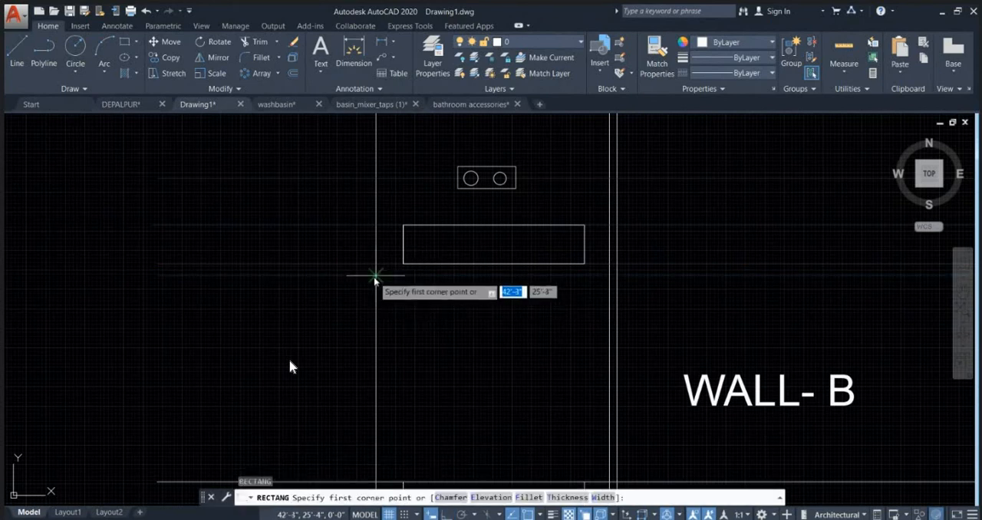
left_click(376, 274)
key("Escape")
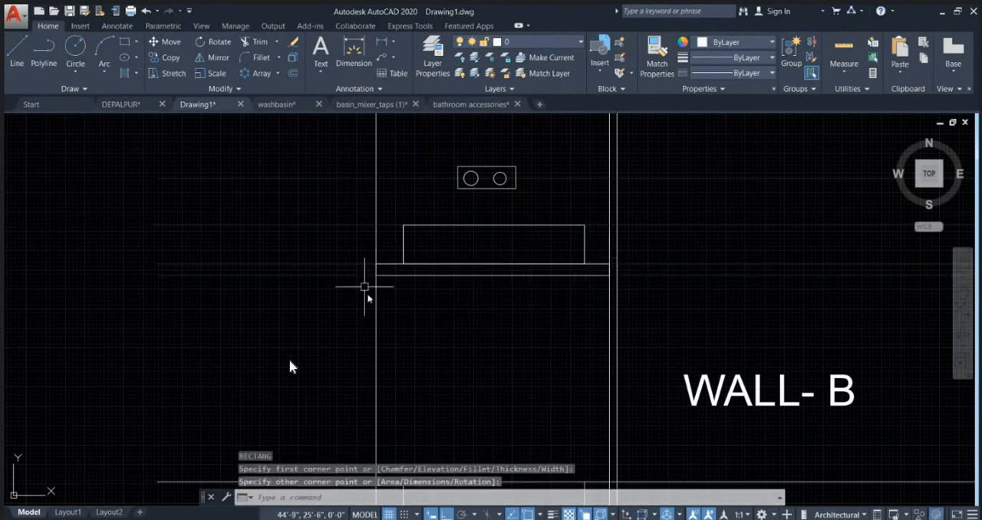
Step: Draw a small rectangular spout about 1 inch wide, starting inside the lower part of the diverter's right circle and extending below the plate
scroll(416, 285, "down", 3)
scroll(432, 281, "up", 2)
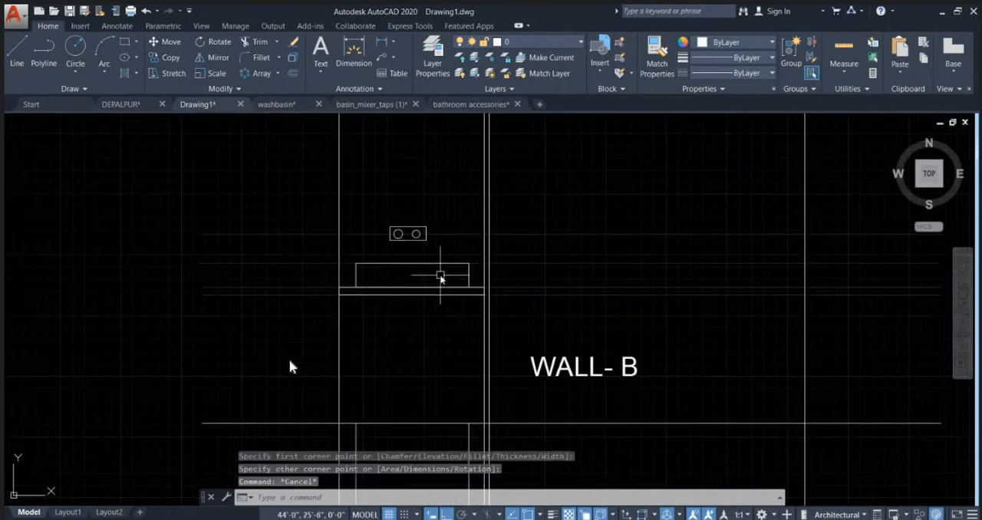
scroll(415, 225, "up", 6)
type("R")
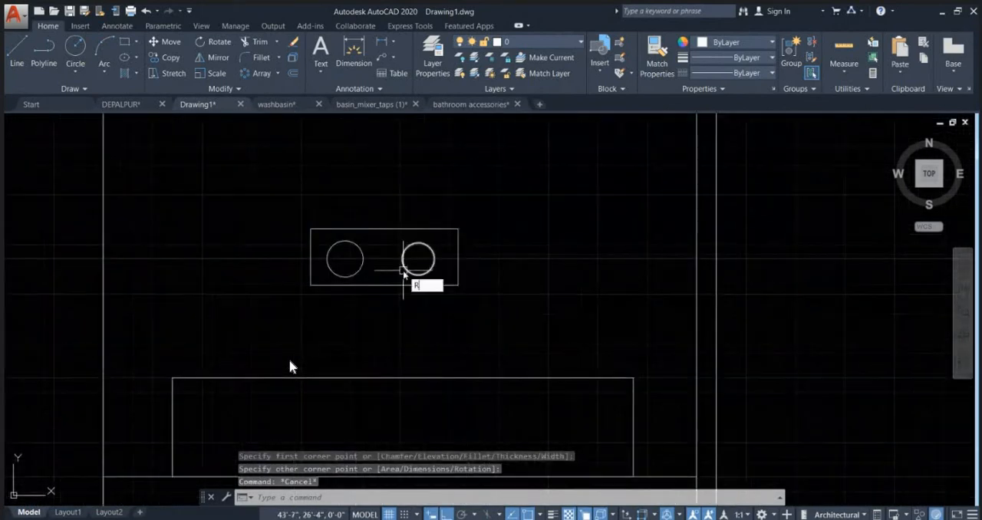
type("EC")
key("Return")
scroll(403, 273, "up", 4)
left_click(422, 266)
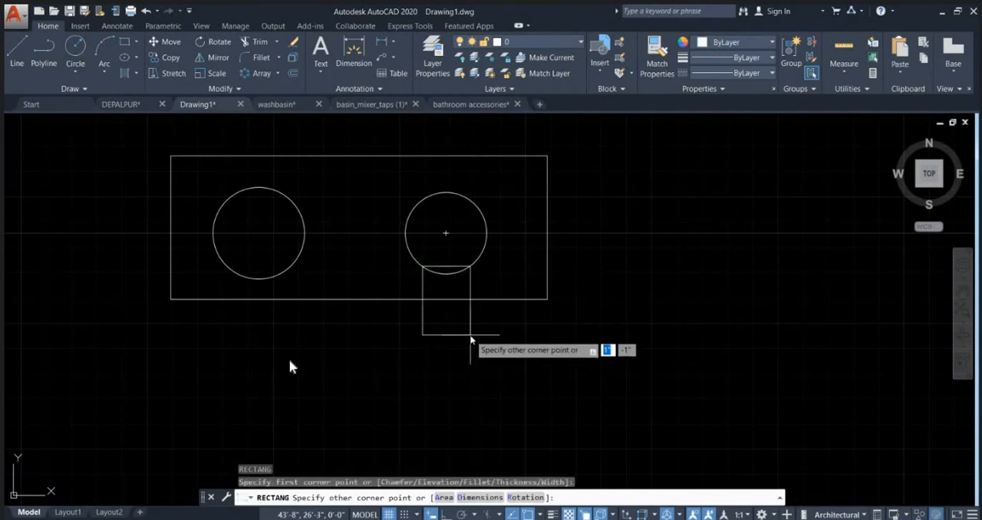
left_click(470, 335)
key("Escape")
key("Escape")
Step: Trim the overlapping linework where the spout meets the diverter's right circle and plate
type("T")
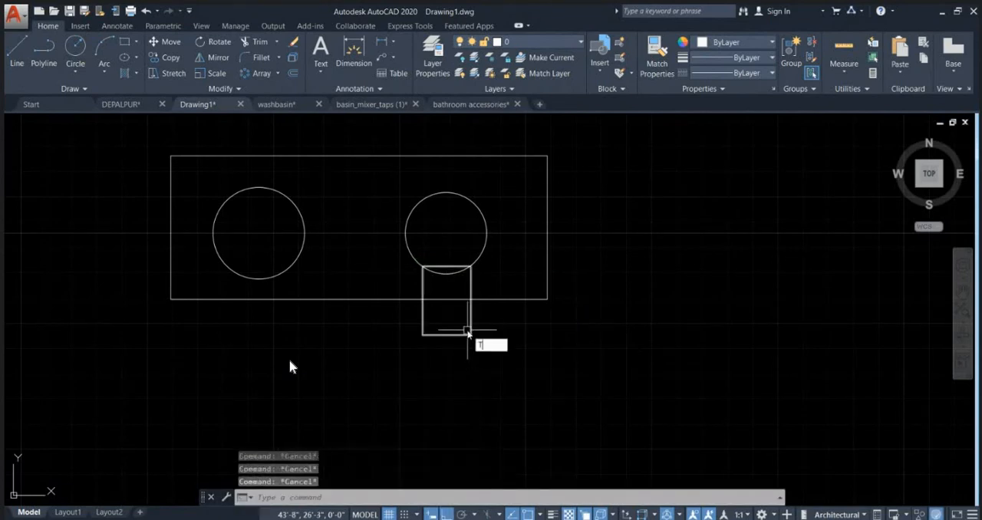
type("R")
key("Return")
key("Return")
scroll(480, 255, "down", 4)
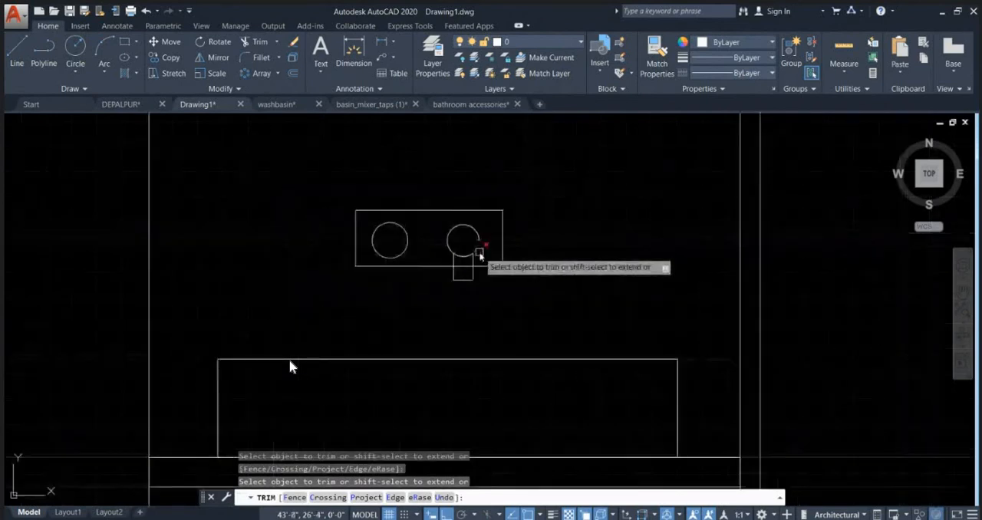
key("Escape")
scroll(512, 301, "down", 10)
scroll(520, 314, "up", 8)
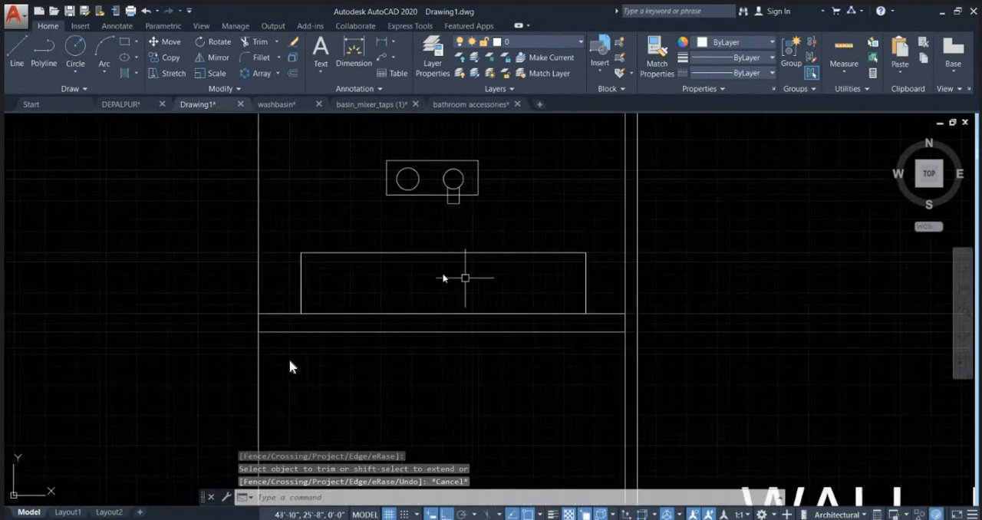
Step: Move the whole diverter with its spout slightly to the right above the washbasin
left_click(368, 147)
left_click(493, 221)
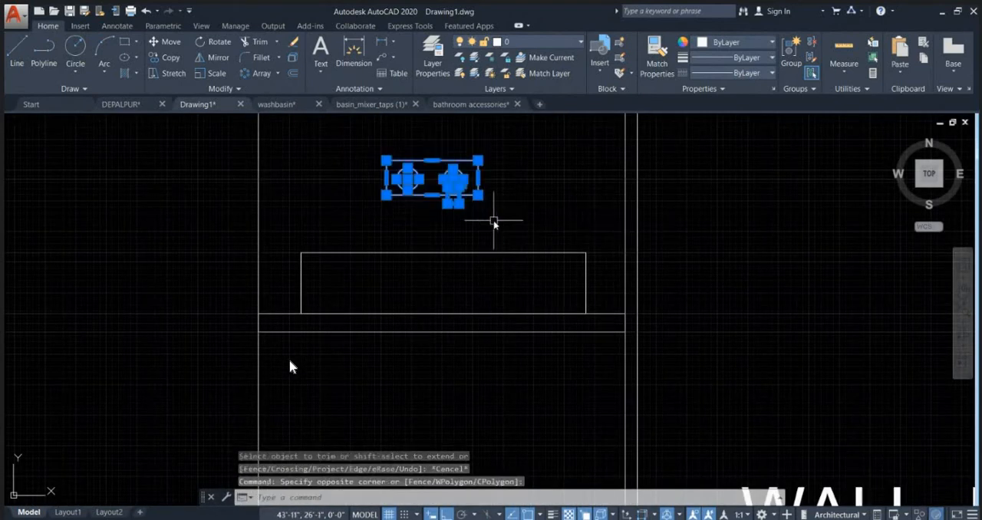
mouse_move(493, 221)
middle_mouse_down()
mouse_move(444, 280)
mouse_move(445, 300)
middle_mouse_up()
type("m")
key("Return")
left_click(622, 249)
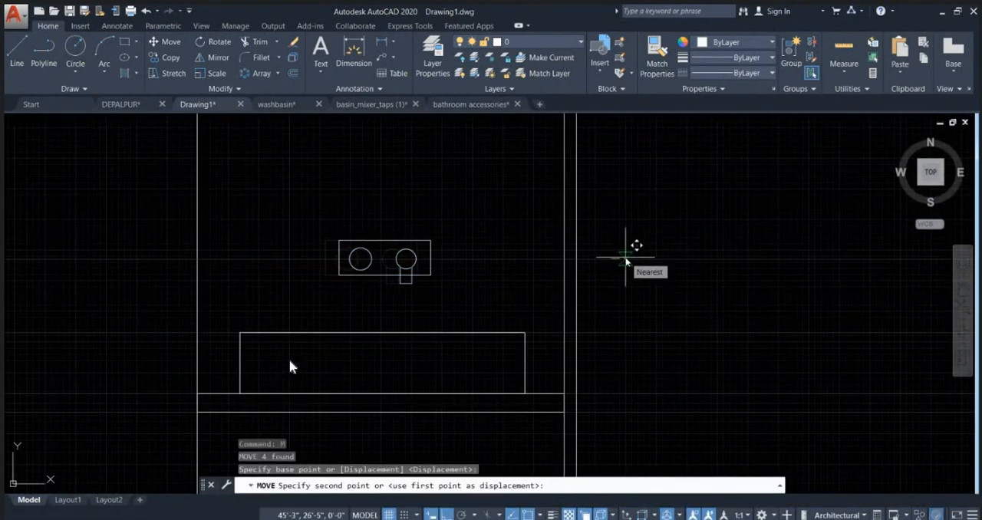
left_click(634, 247)
scroll(481, 218, "down", 5)
scroll(472, 249, "up", 5)
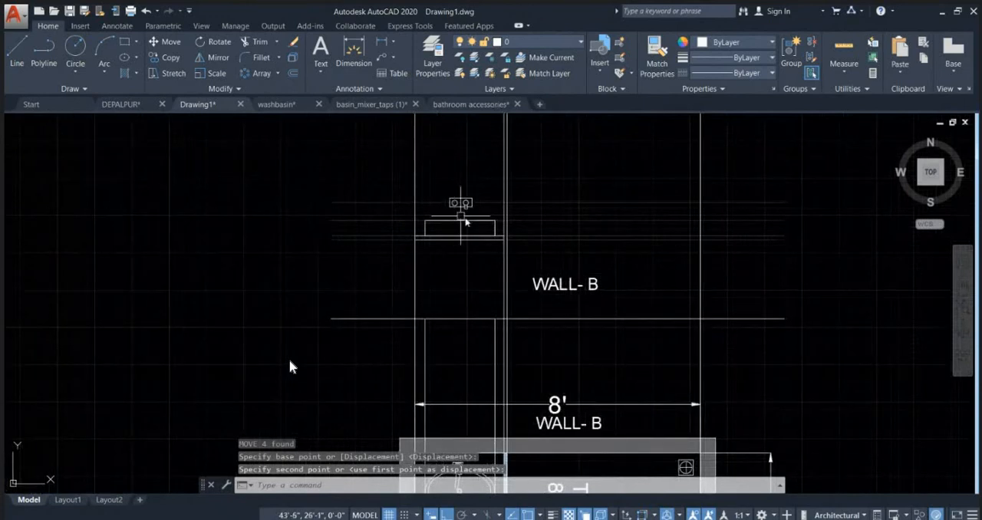
scroll(432, 239, "down", 10)
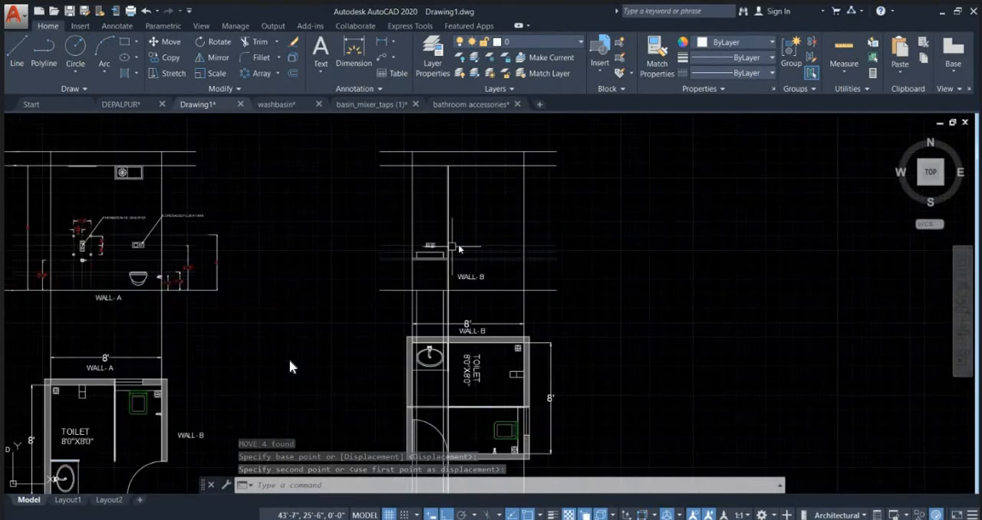
key("Escape")
key("Escape")
key("Escape")
scroll(477, 255, "up", 4)
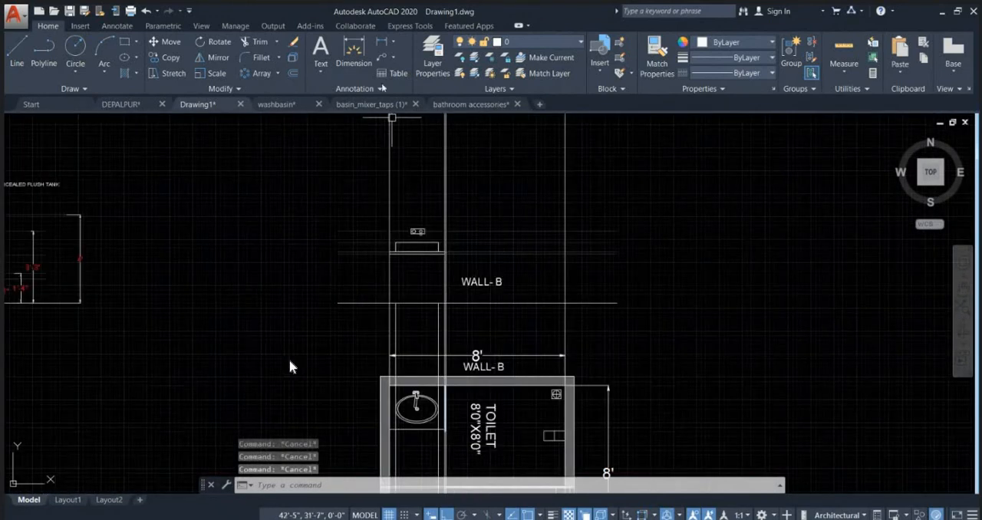
left_click(381, 42)
scroll(387, 266, "up", 2)
left_click(381, 328)
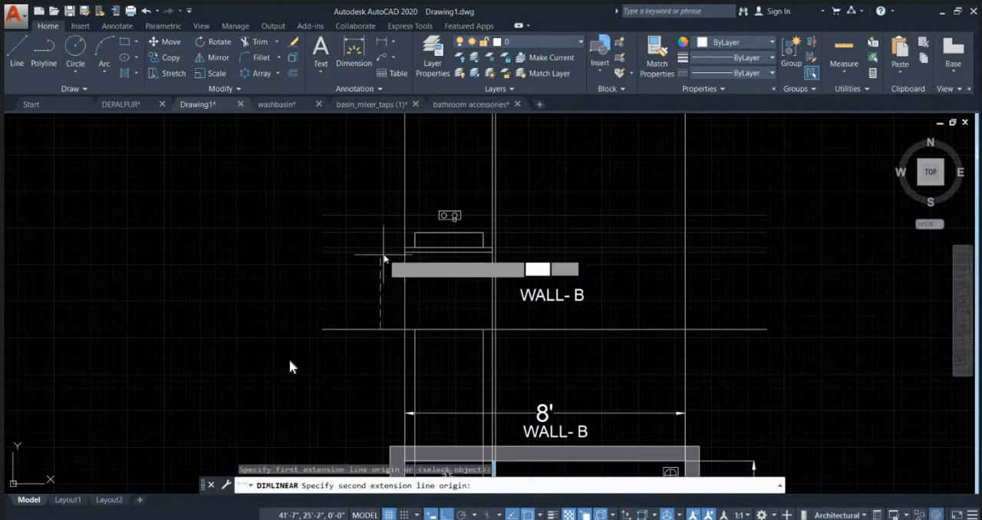
left_click(383, 252)
scroll(386, 267, "up", 3)
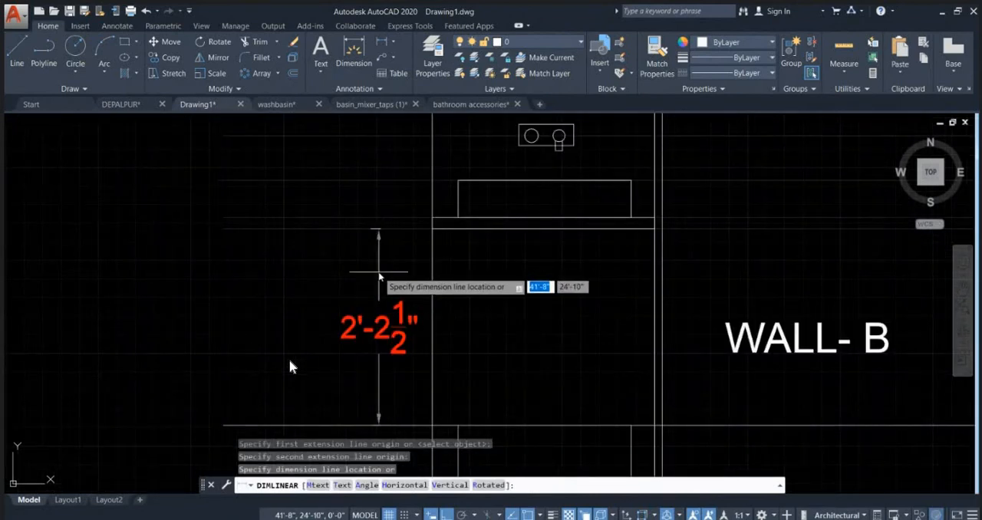
key("Escape")
Step: Add a vertical linear dimension from the counter slab's top level line down to the floor line, left of the WALL- B elevation
key("Return")
left_click(399, 219)
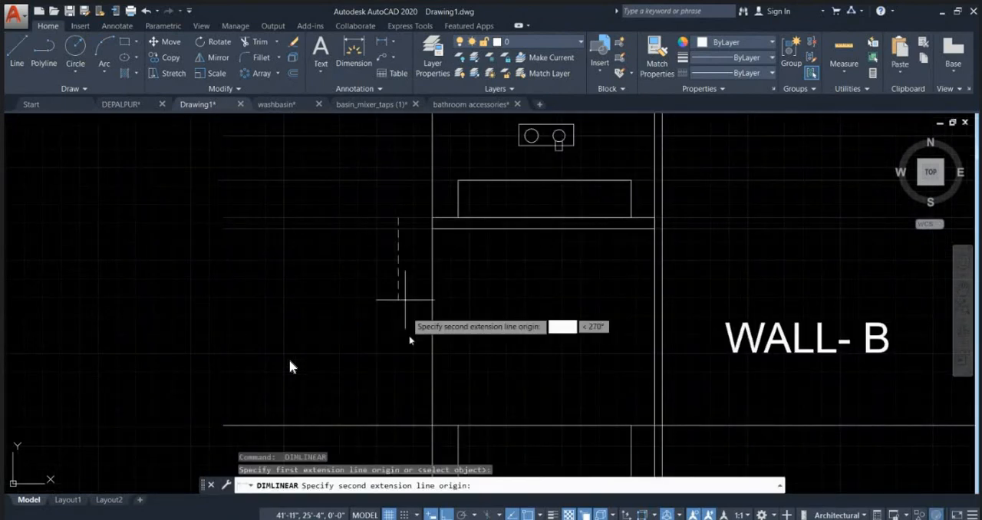
left_click(399, 421)
left_click(387, 418)
Step: Add a second vertical dimension from the floor line to the washbasin's top level line, outside the counter height dimension
key("Return")
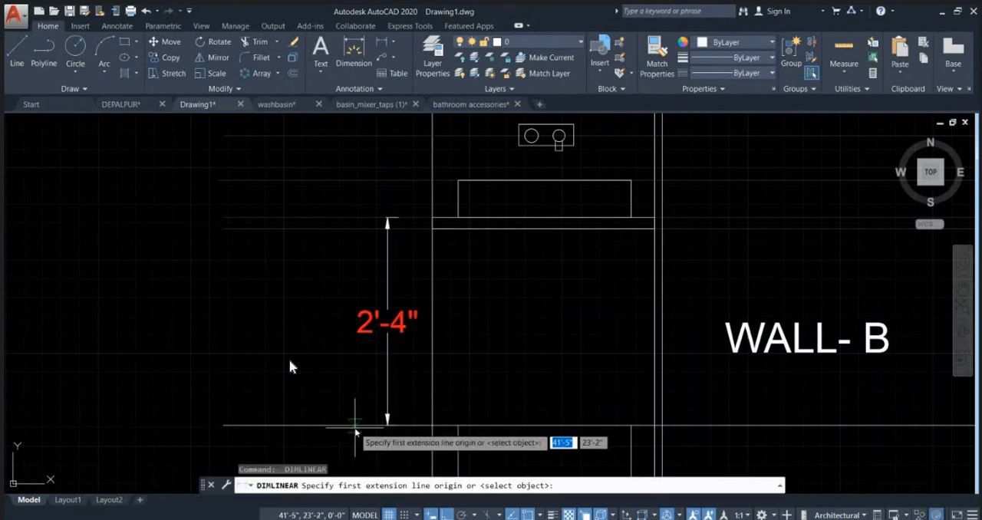
left_click(354, 426)
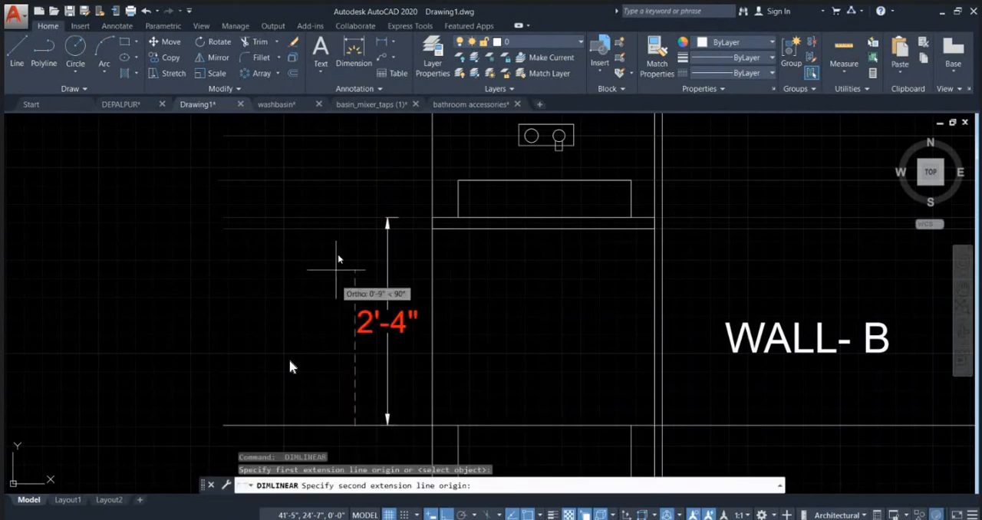
left_click(355, 182)
left_click(313, 224)
scroll(406, 231, "down", 2)
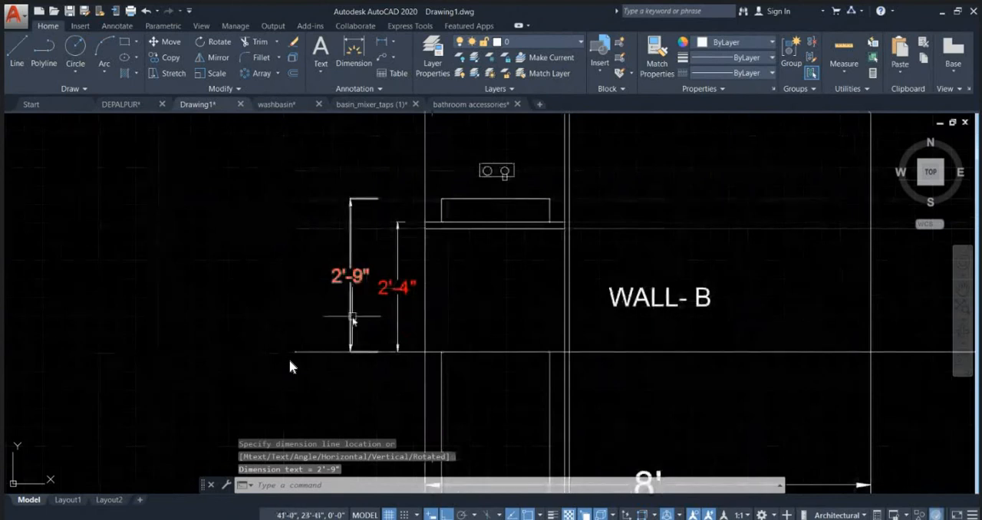
key("Escape")
scroll(353, 318, "down", 4)
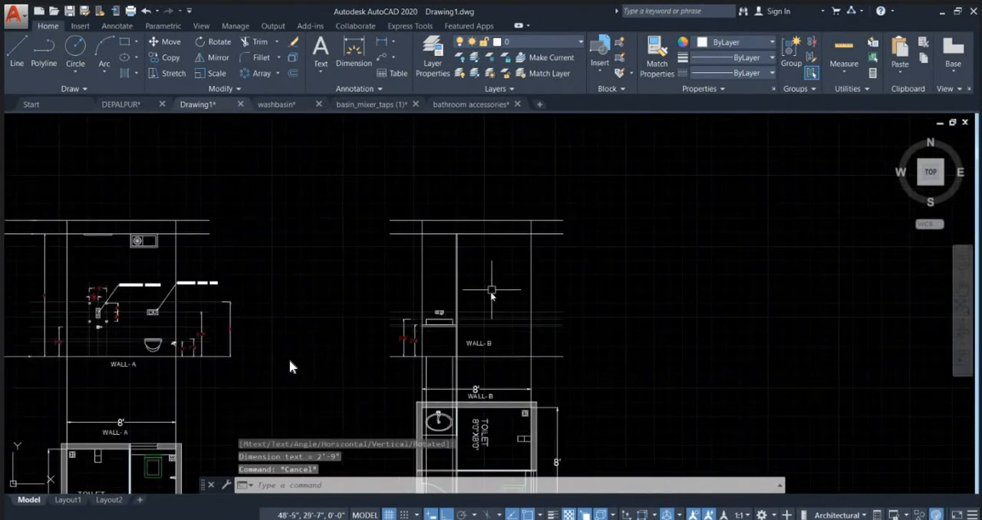
scroll(491, 291, "up", 2)
type("tr")
key("Return")
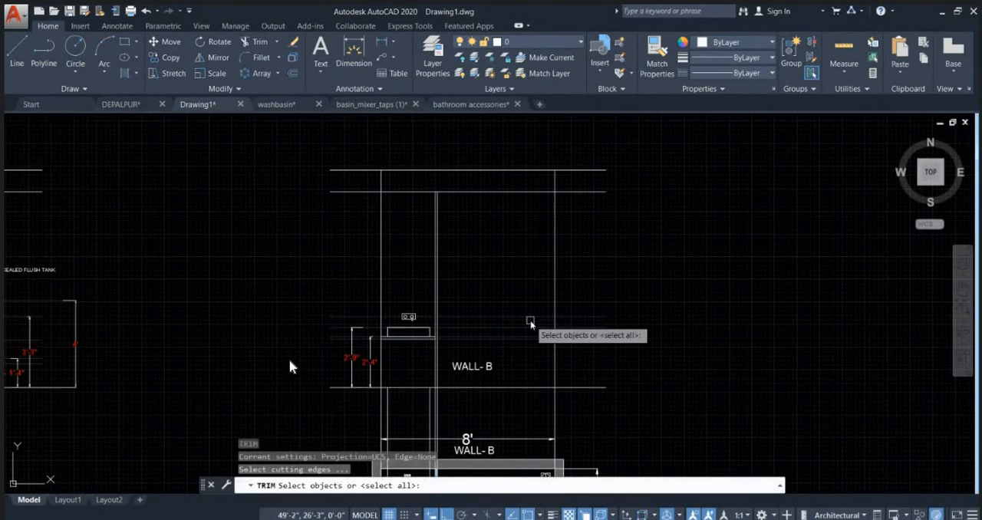
scroll(618, 230, "down", 2)
key("Escape")
scroll(582, 349, "up", 2)
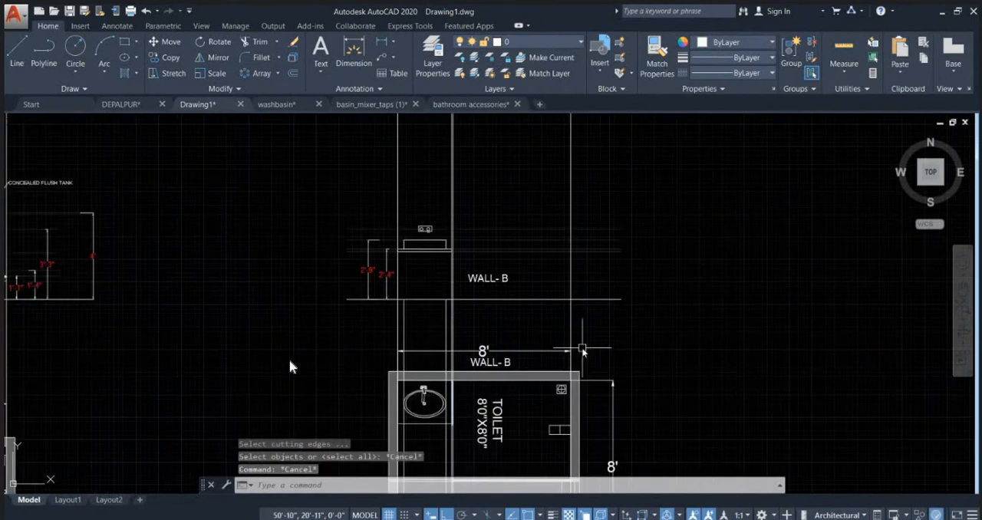
key("Escape")
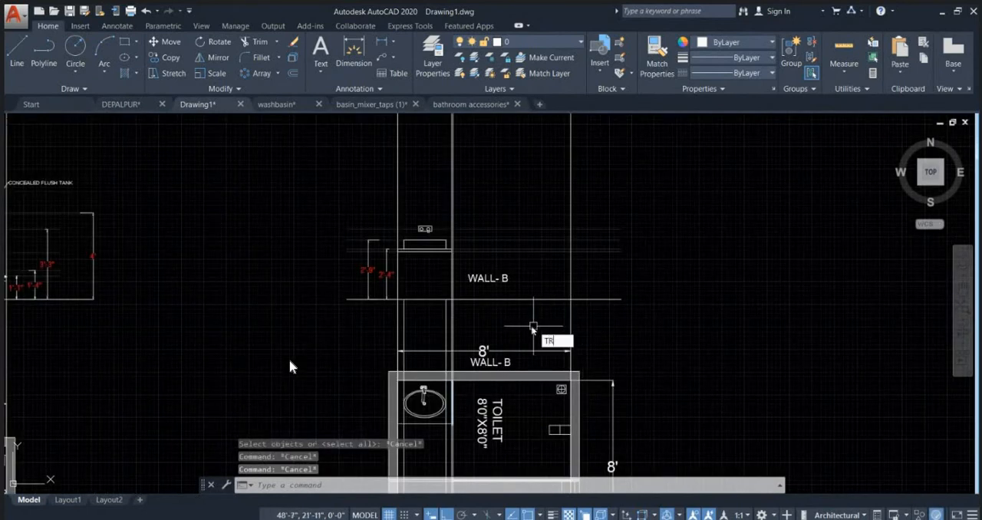
Step: Trim the washbasin and partition projection lines between the WALL- B floor line and the toilet plan
type("tr")
key("Return")
key("Return")
left_click(536, 324)
scroll(418, 311, "up", 2)
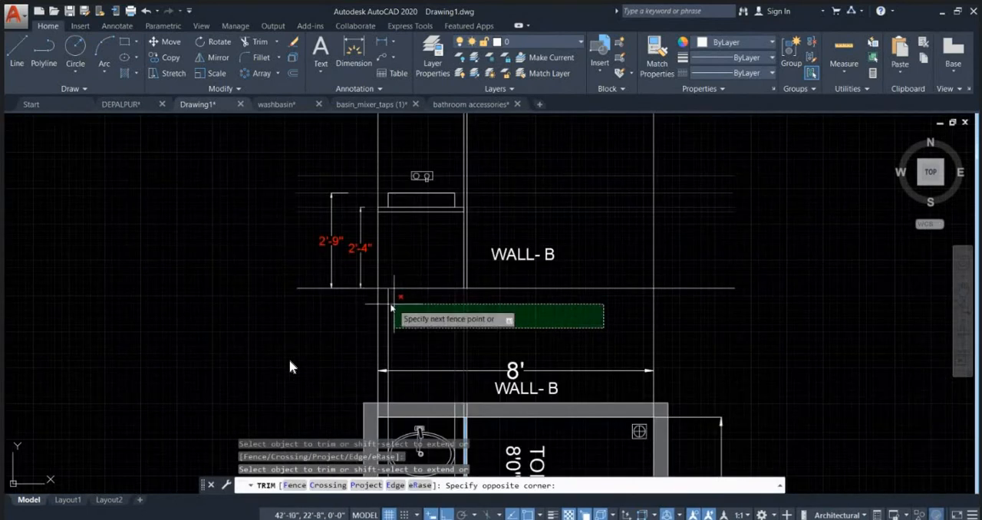
left_click(393, 306)
scroll(436, 272, "down", 5)
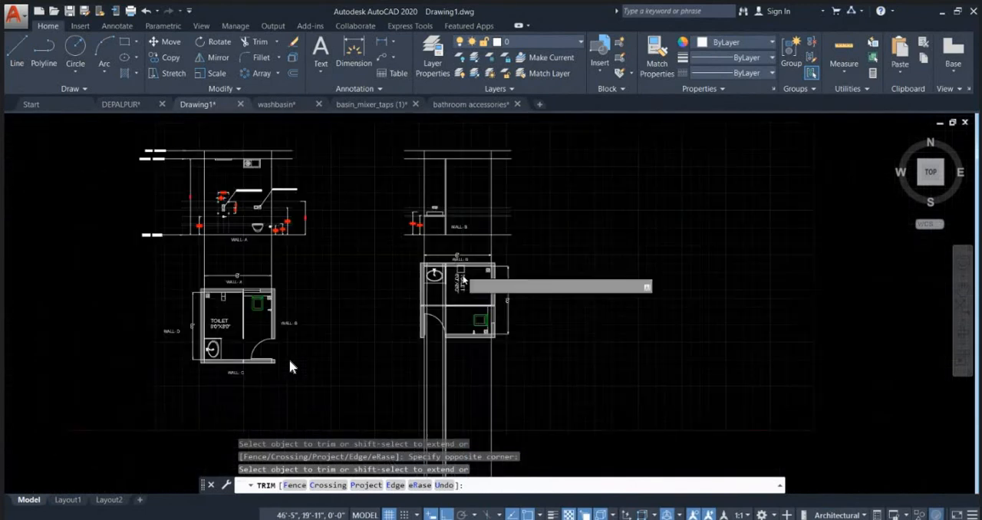
scroll(482, 379, "up", 3)
key("Escape")
Step: Try erasing all vertical projection lines that run below the toilet plan, and undo the erasure
left_click(487, 373)
left_click(329, 333)
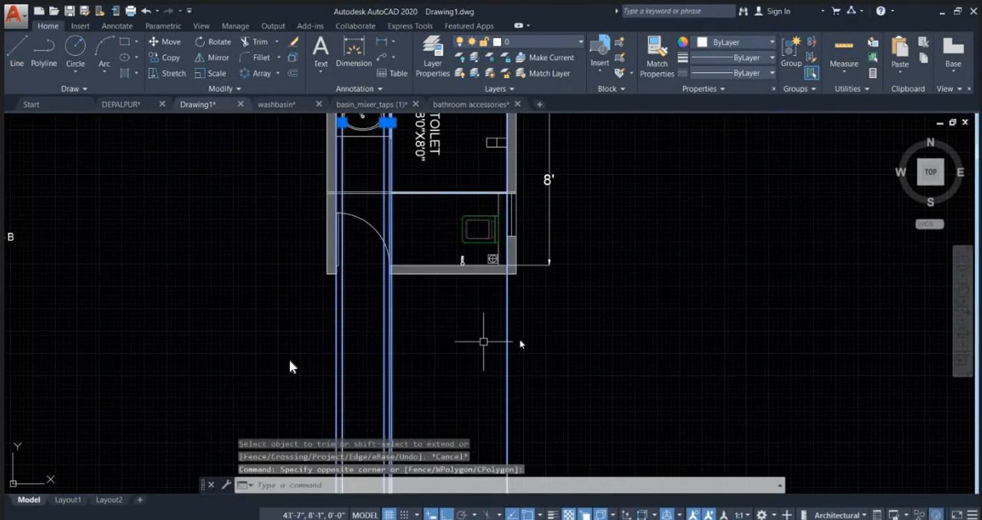
scroll(520, 339, "down", 3)
key("Delete")
middle_click_drag(518, 224, 525, 289)
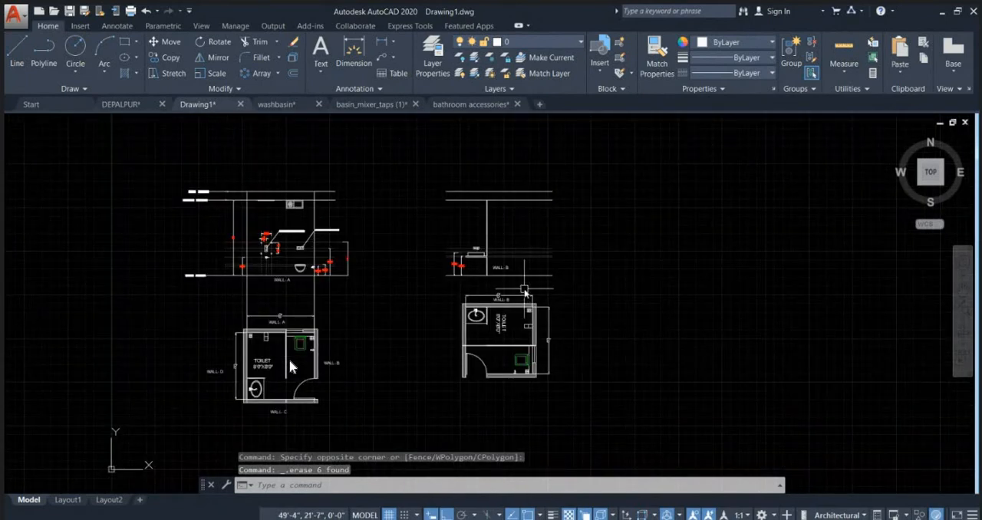
key("ctrl+z")
key("Escape")
key("Escape")
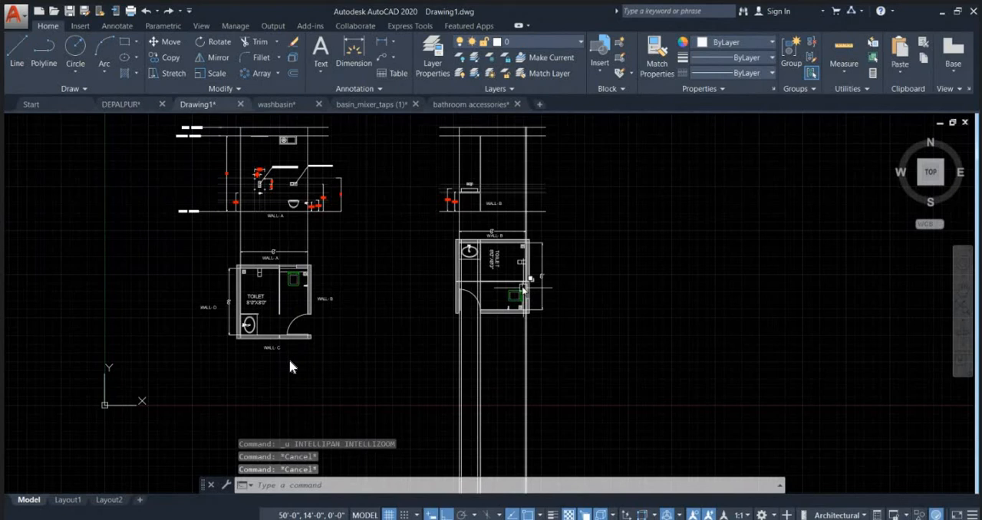
type("l")
key("Escape")
key("Escape")
Step: Trim off the vertical projection lines extending below the WALL- B toilet plan
type("tr")
key("space")
key("space")
left_click(564, 351)
left_click(383, 345)
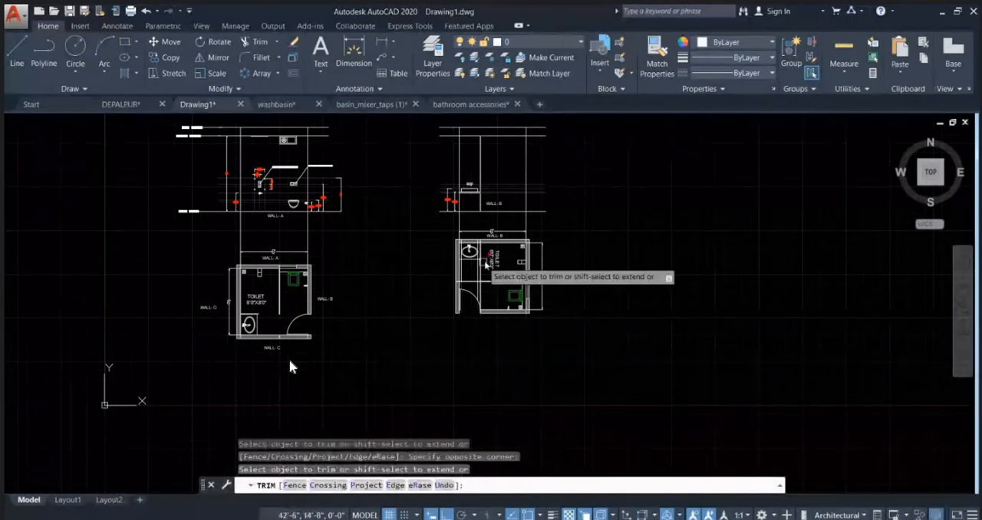
scroll(491, 260, "up", 5)
key("Escape")
Step: Erase the leftover washbasin and partition projection lines crossing the inside of the toilet plan
left_click(475, 291)
left_click(449, 295)
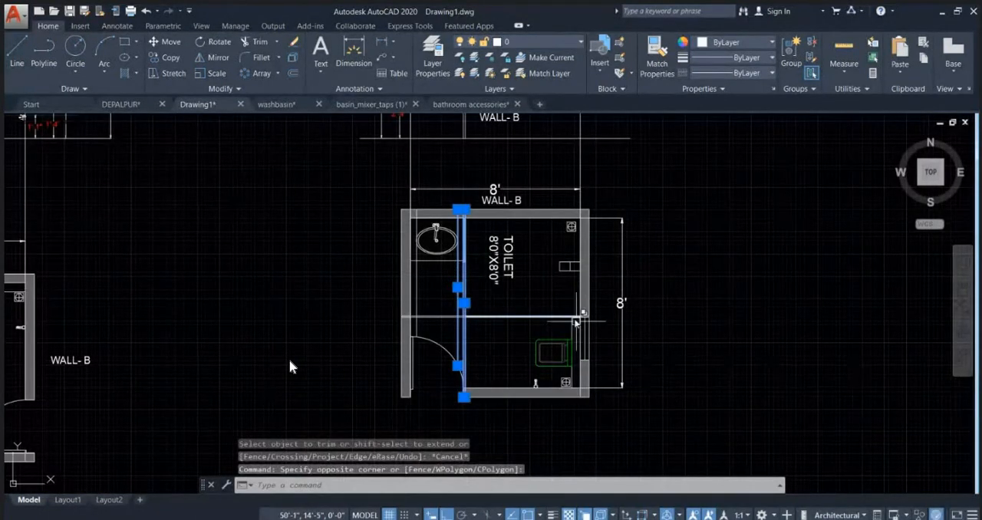
key("Delete")
middle_click_drag(535, 223, 533, 307)
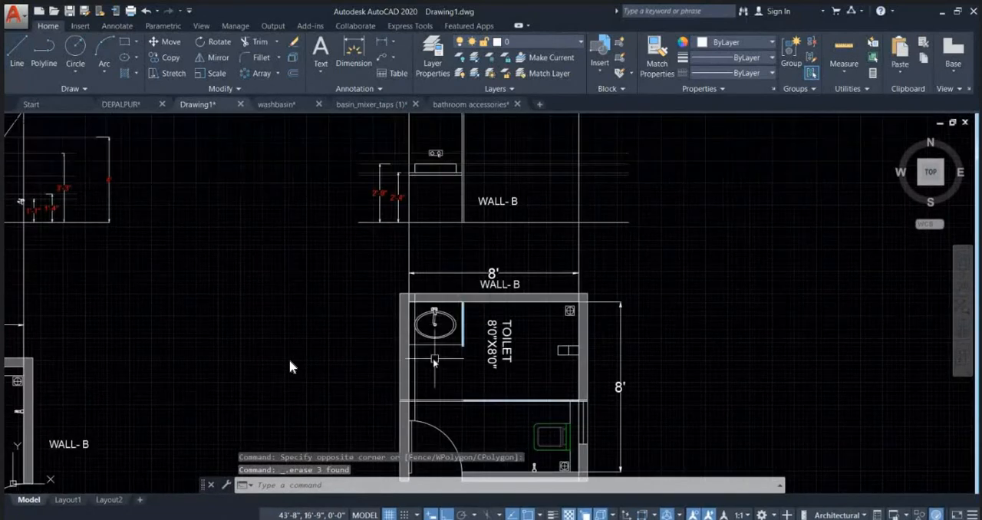
left_click(414, 357)
key("Delete")
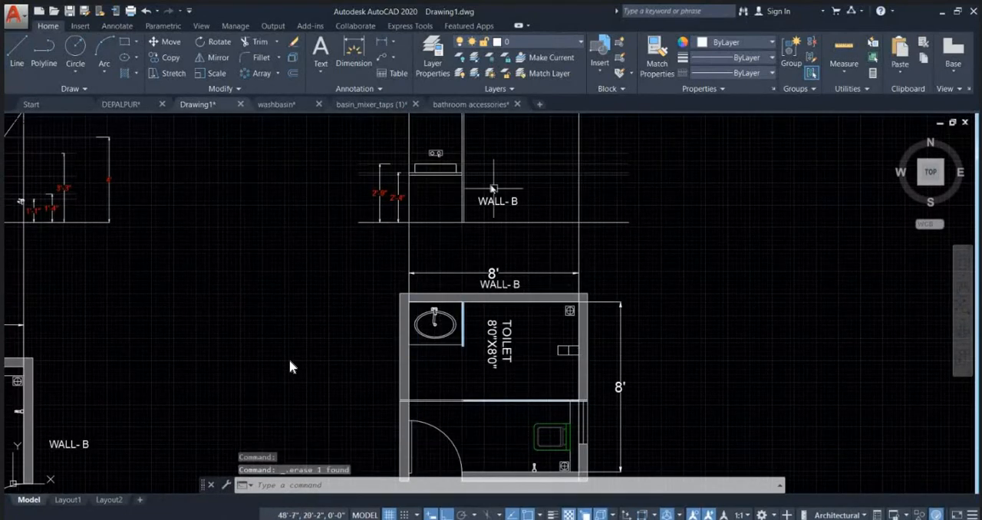
Step: Copy the SLAB BOTTOM and CELING SHOWER level labels from the WALL- A elevation to the matching lines of the WALL- B elevation
middle_click_drag(494, 188, 488, 324)
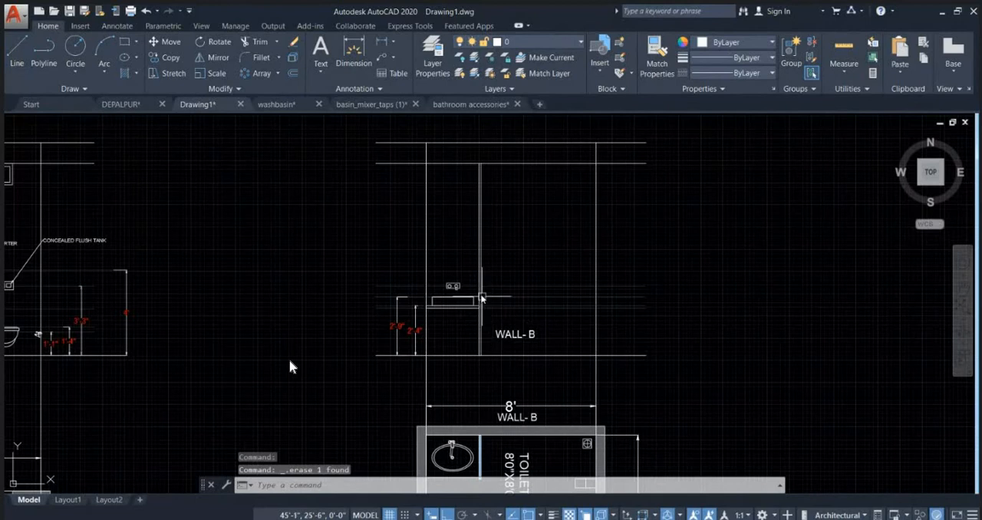
scroll(482, 298, "down", 3)
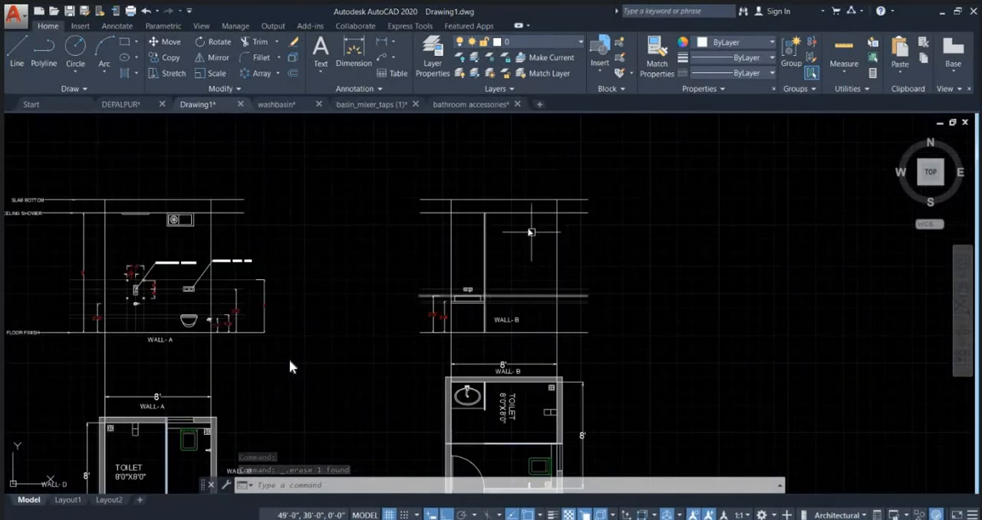
left_click(518, 200)
key("Escape")
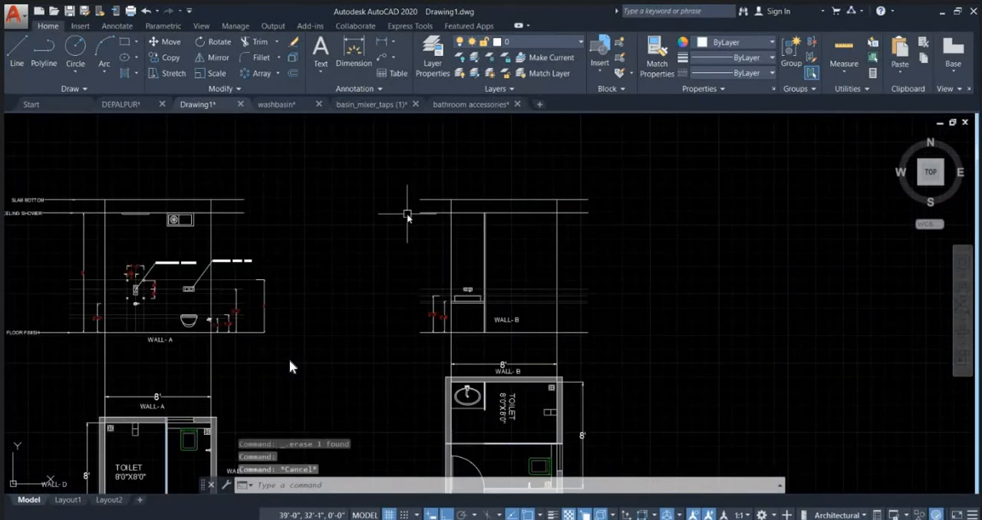
middle_click_drag(136, 251, 275, 251)
left_click(169, 222)
left_click(133, 181)
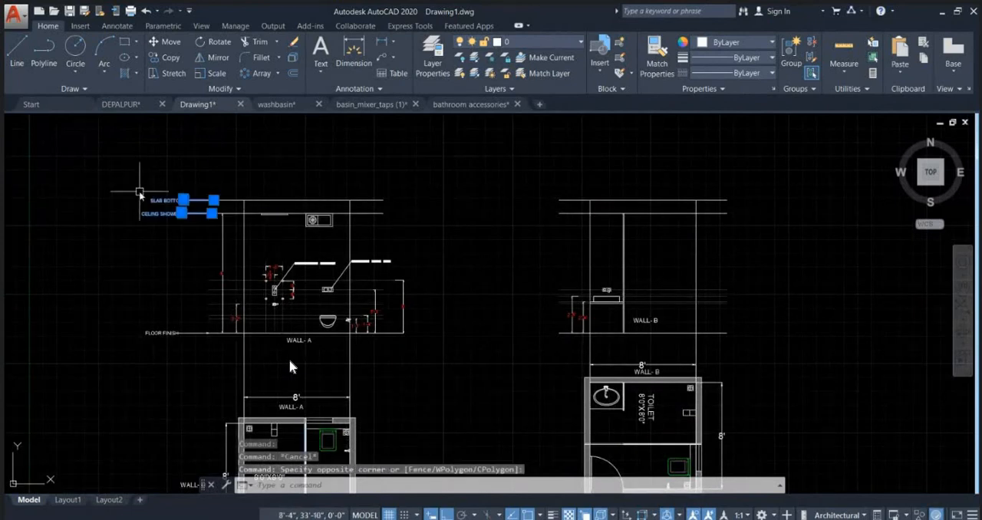
key("Return")
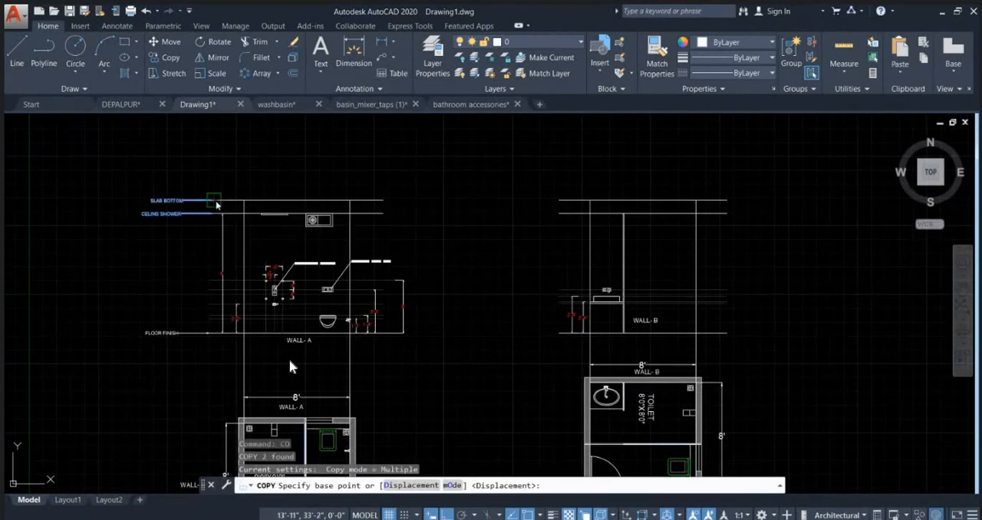
left_click(215, 200)
scroll(588, 196, "up", 4)
left_click(542, 206)
key("Escape")
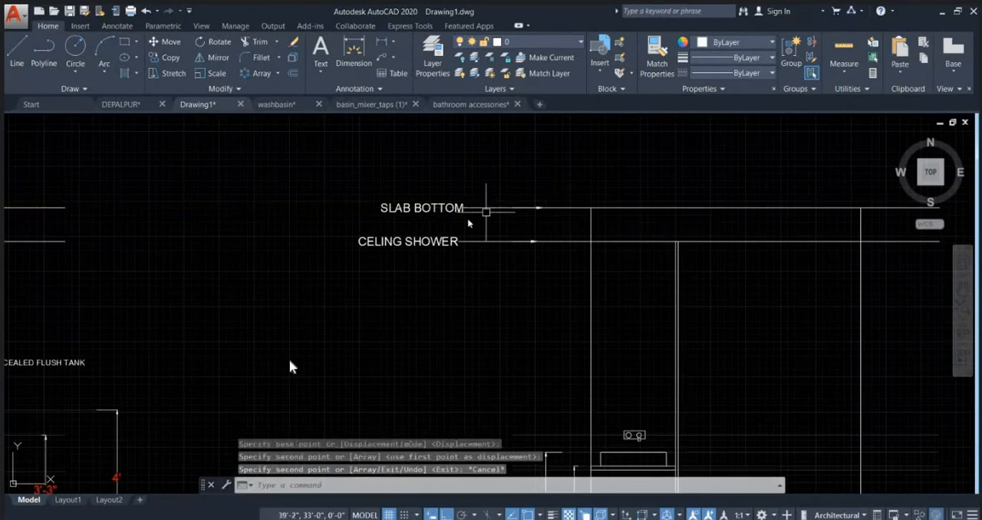
Step: Change the copied ceiling label beside the second elevation to read CELING LVL
double_click(437, 242)
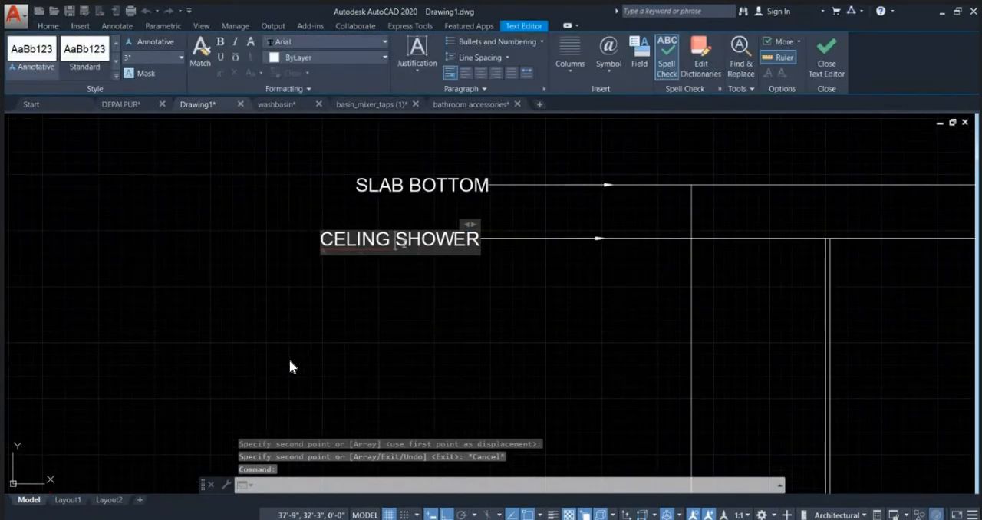
left_click_drag(396, 243, 514, 250)
type("LVL")
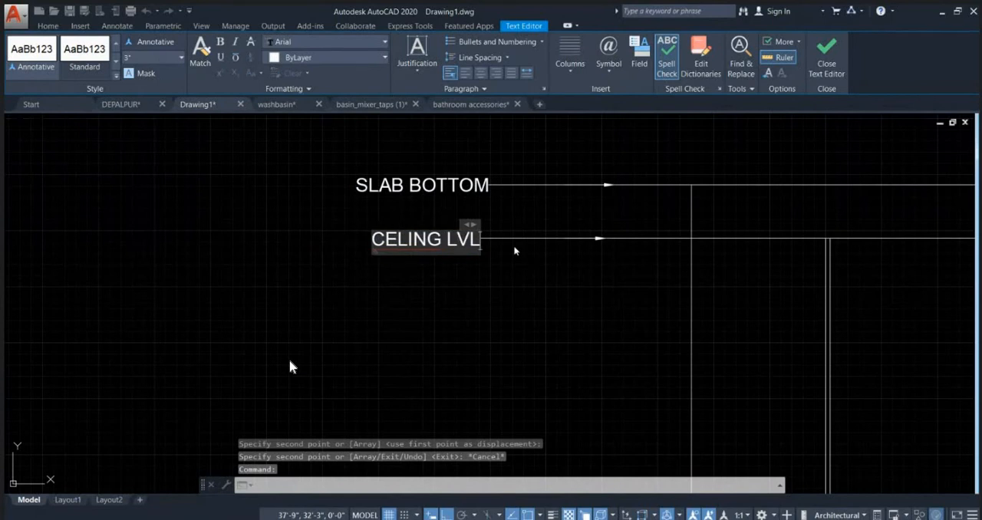
left_click(625, 329)
scroll(560, 285, "down", 5)
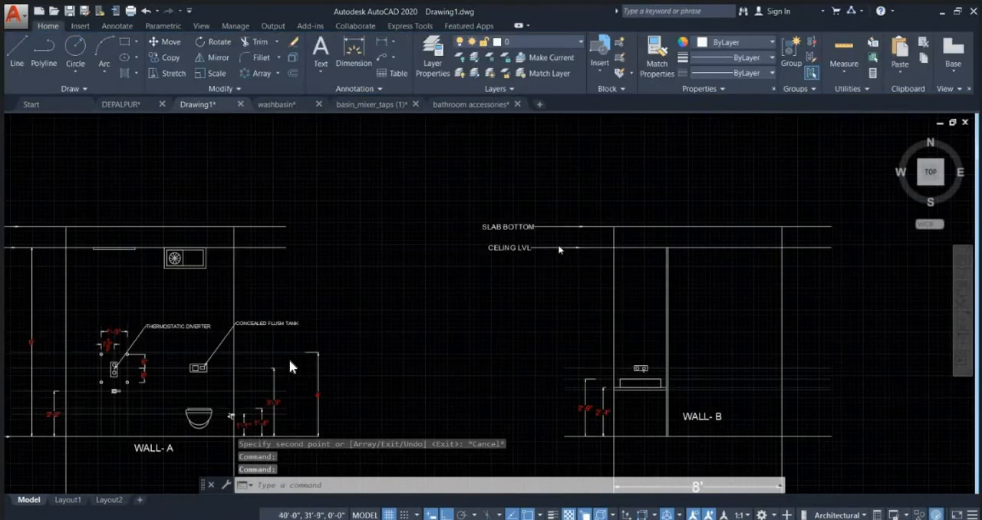
Step: Add a vertical linear dimension from the floor line to the ceiling line beside the WALL- B elevation
left_click(359, 61)
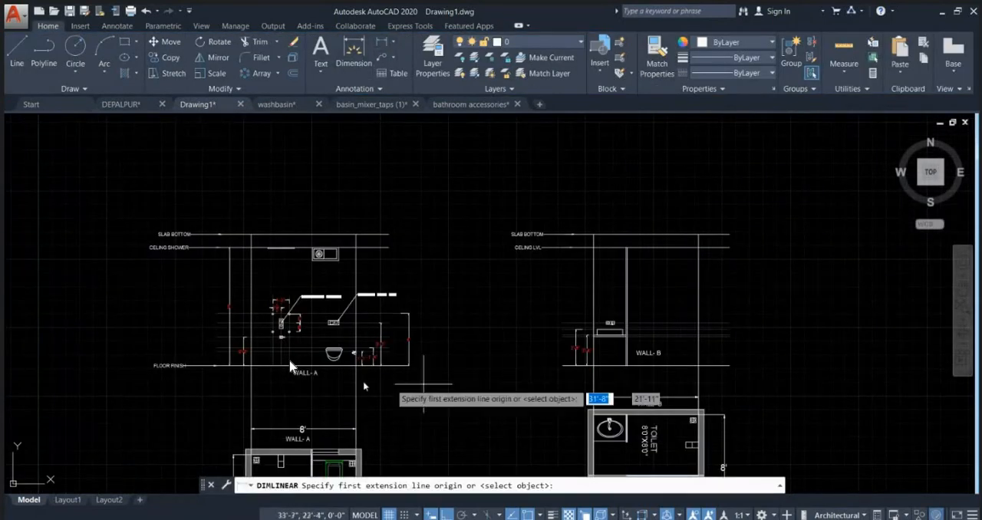
scroll(179, 368, "up", 2)
middle_click_drag(493, 259, 177, 290)
left_click(714, 394)
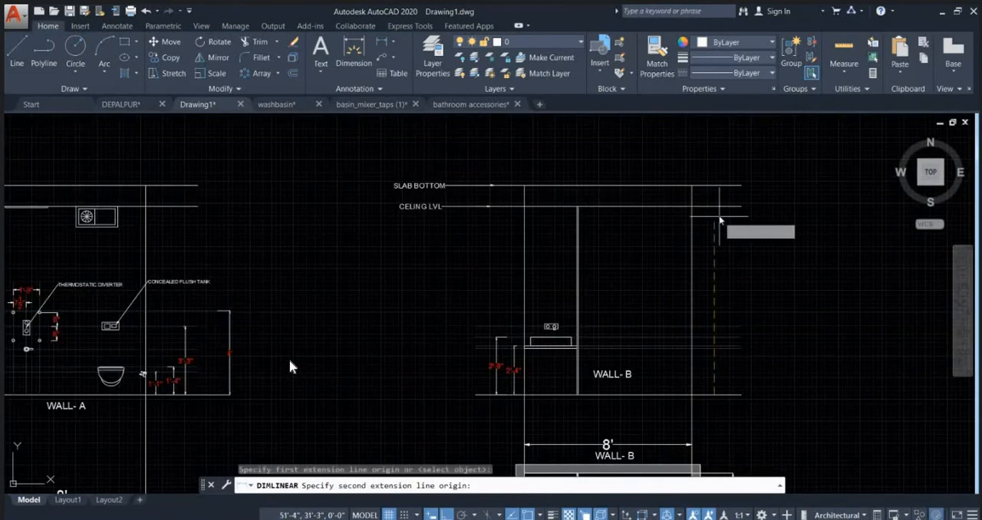
left_click(714, 206)
left_click(712, 231)
Step: Add a second vertical dimension from the floor line to the slab bottom line, outside the ceiling height dimension
key("Return")
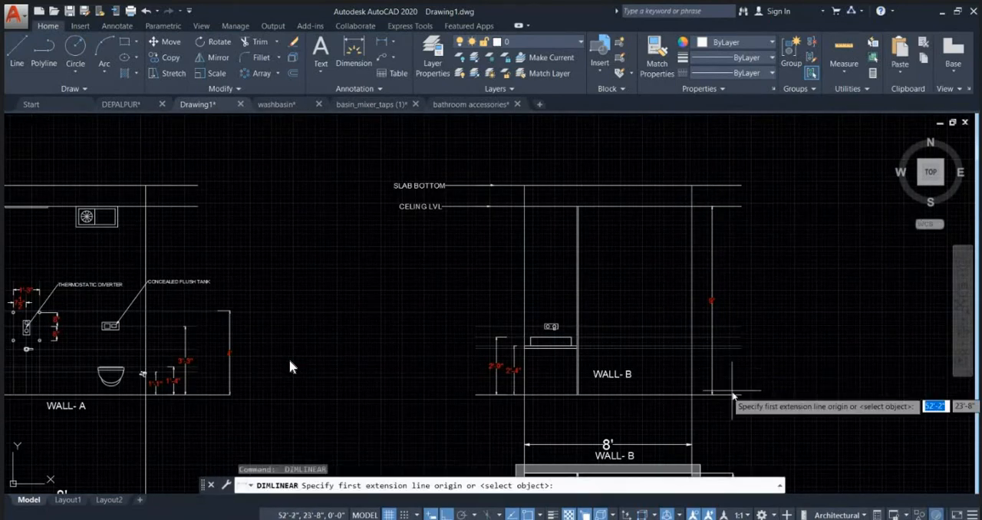
left_click(732, 395)
left_click(728, 178)
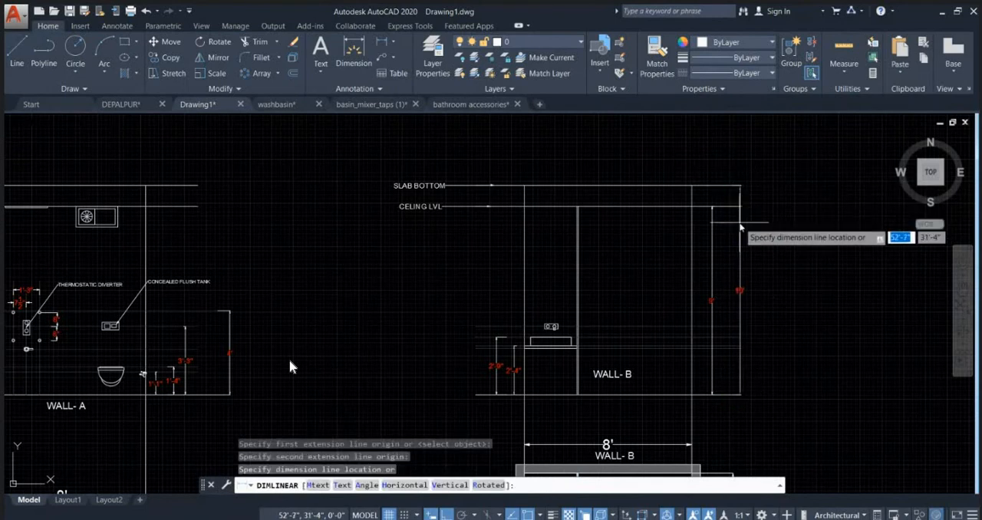
left_click(738, 223)
key("Escape")
Step: Change the wall label above the rotated toilet plan from WALL- B to WALL-D
scroll(625, 227, "down", 7)
scroll(602, 201, "up", 5)
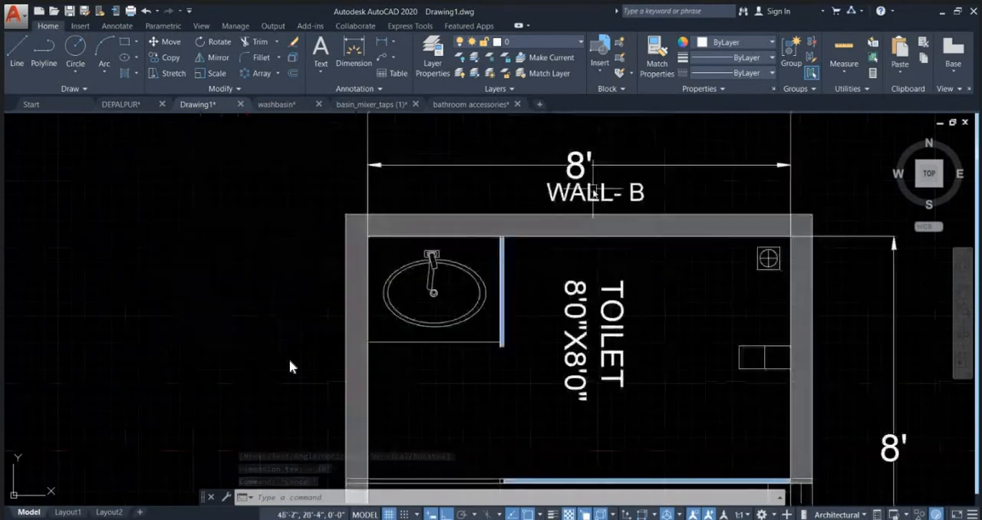
double_click(595, 194)
double_click(638, 195)
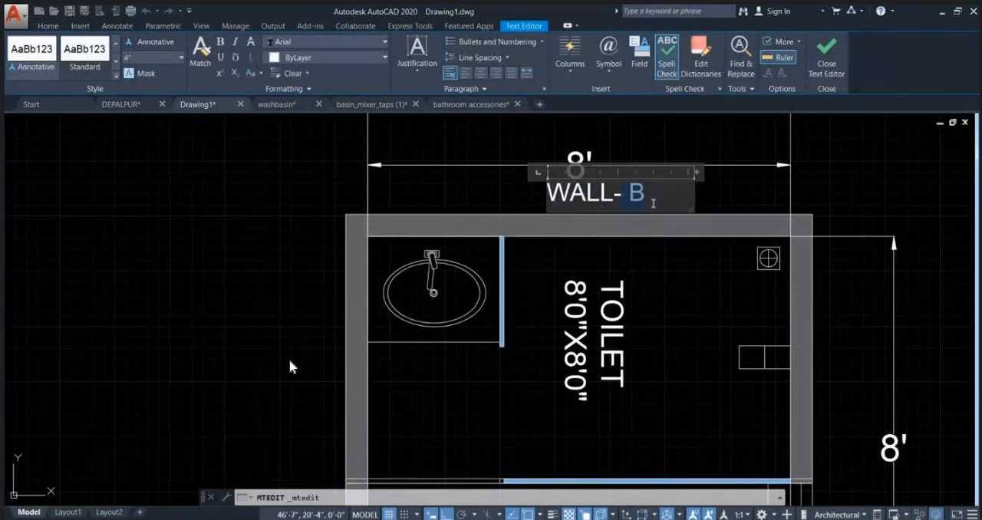
key("Escape")
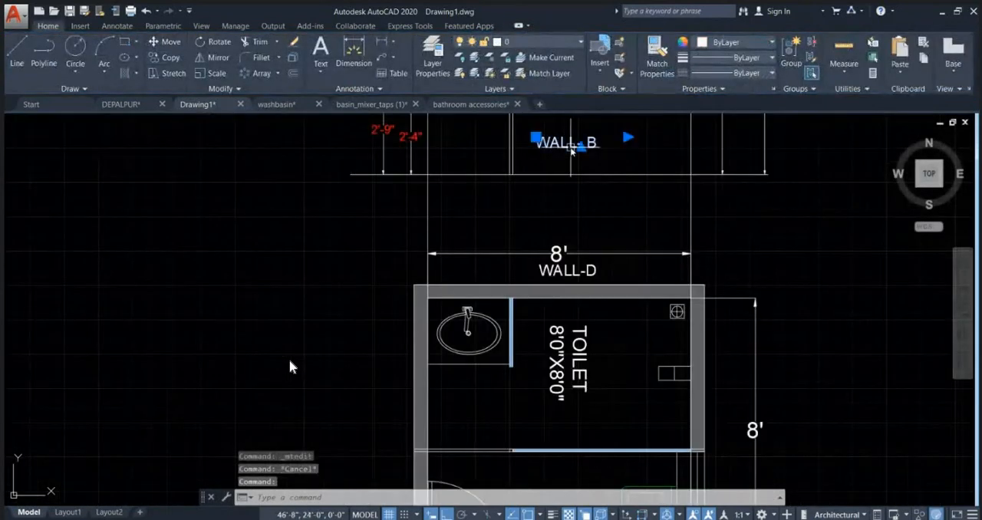
Step: Change the title inside the second elevation to WALL- D and move it straight down below the floor line
double_click(571, 146)
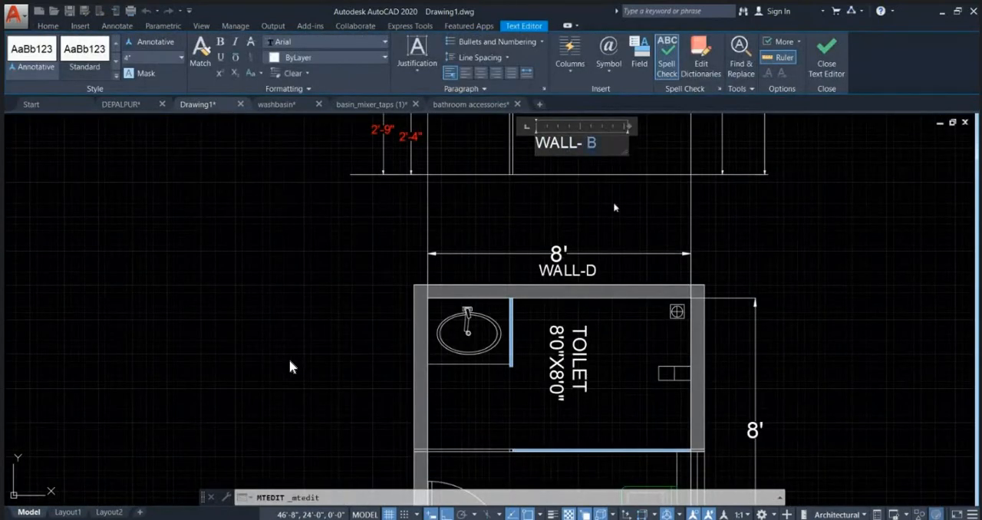
type("D")
key("Escape")
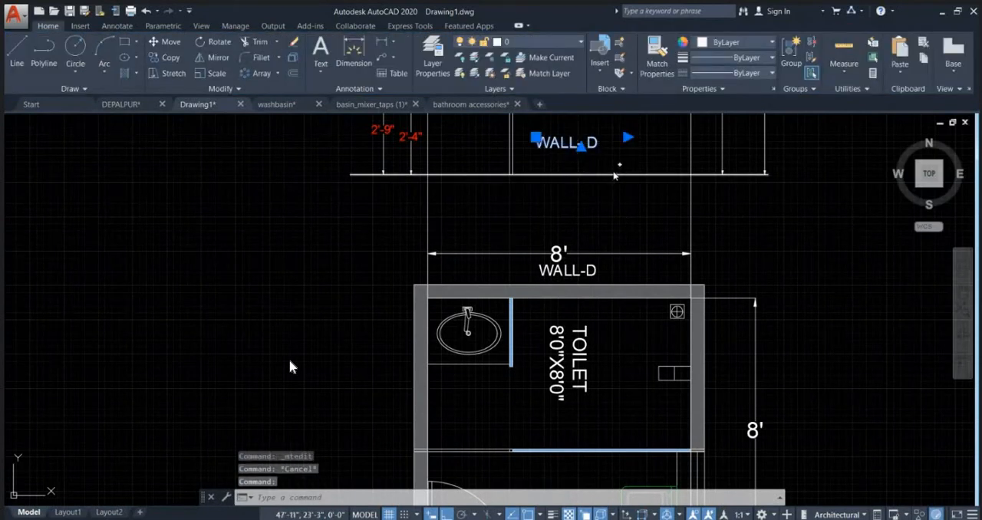
type("m")
key("space")
left_click(616, 177)
left_click(619, 222)
key("Escape")
Step: Examine the WALL- A elevation's WC, thermostatic diverter and concealed flush tank with their dimensions
scroll(594, 219, "down", 8)
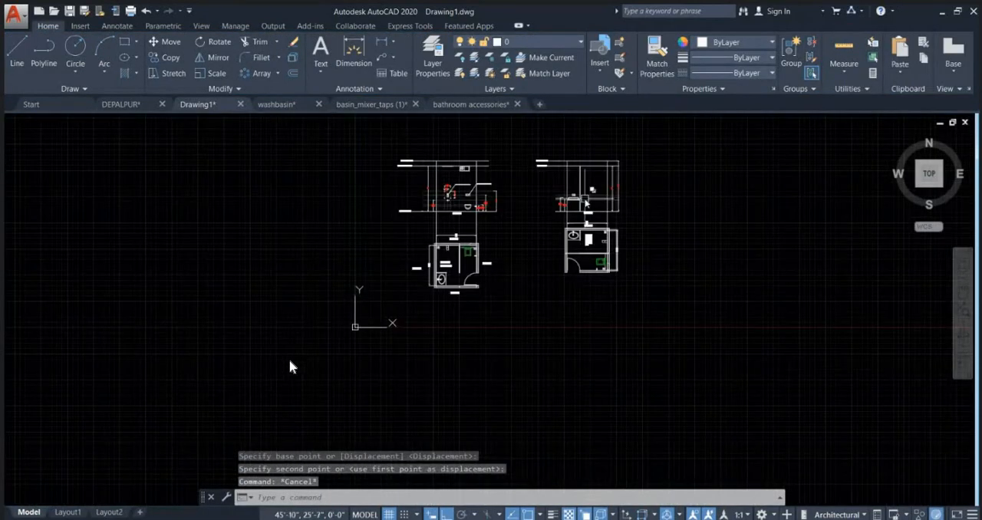
scroll(453, 228, "up", 6)
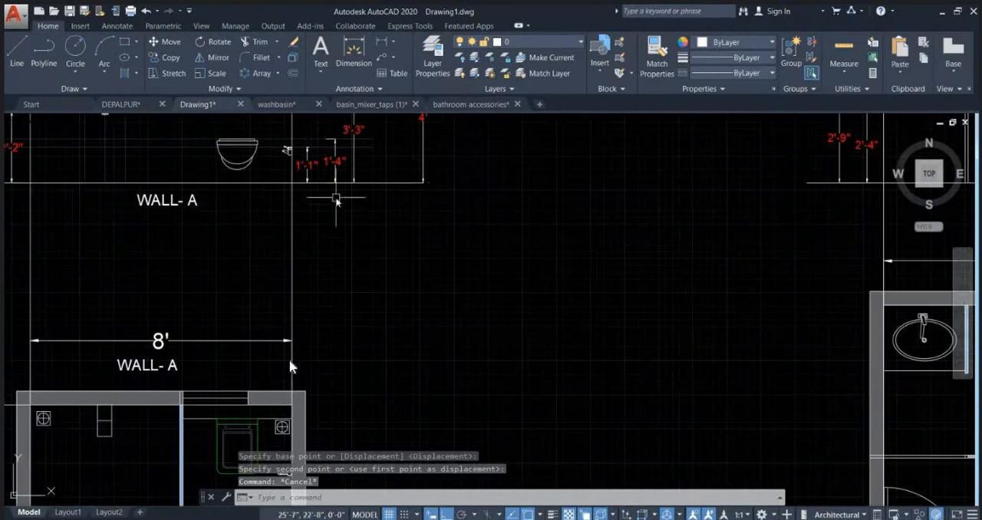
scroll(336, 199, "up", 3)
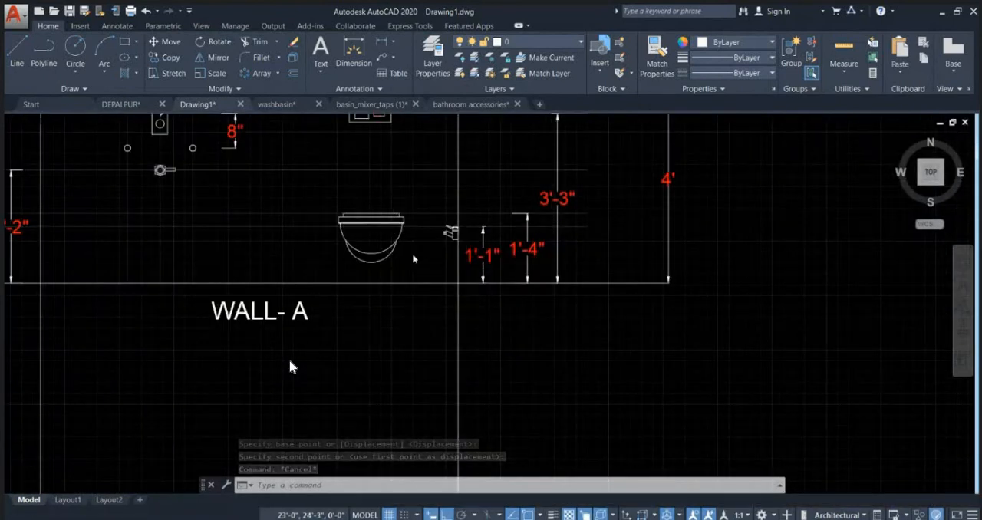
scroll(413, 259, "down", 3)
scroll(350, 244, "up", 6)
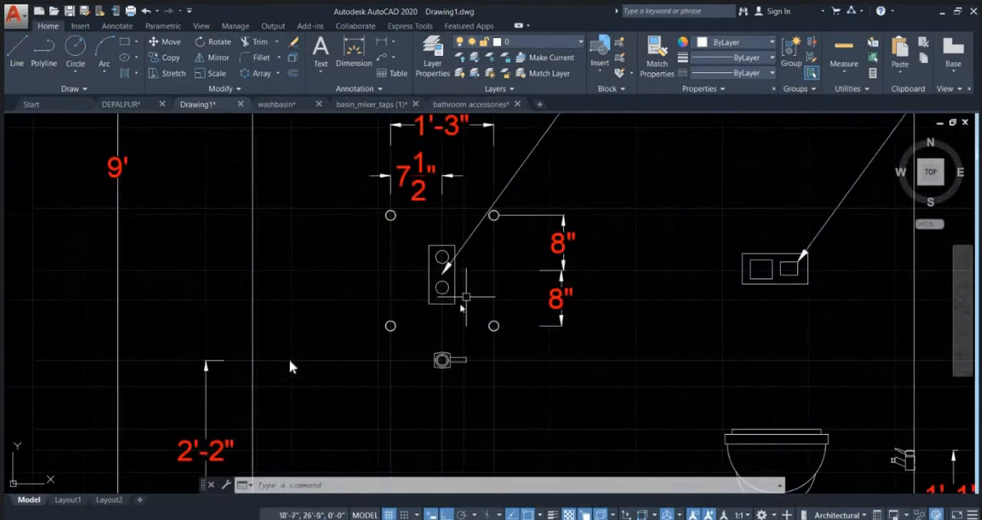
scroll(442, 256, "down", 4)
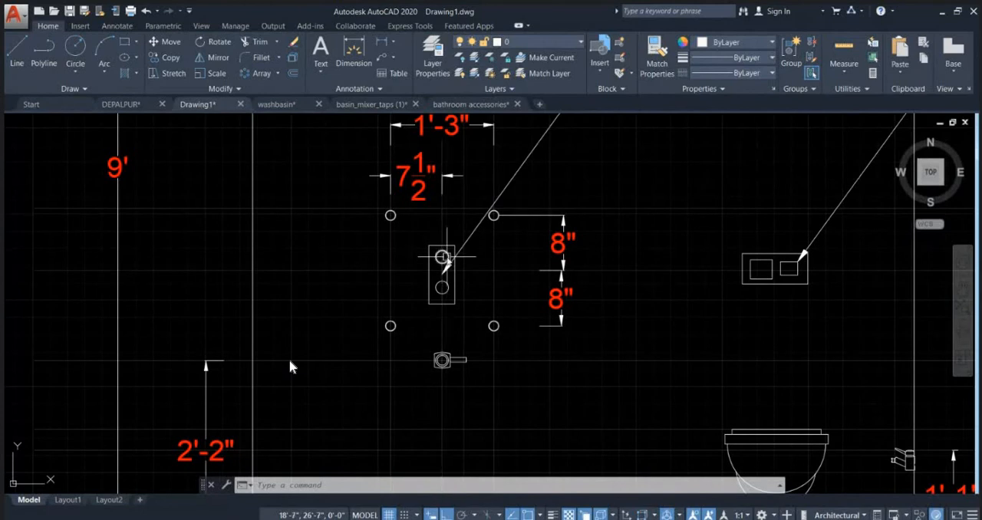
key("Escape")
key("Escape")
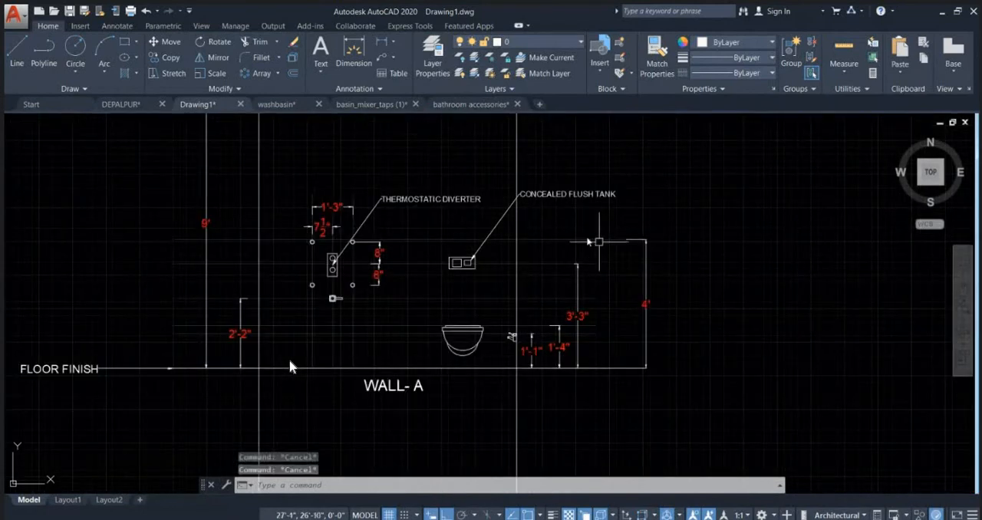
key("Escape")
type("RE")
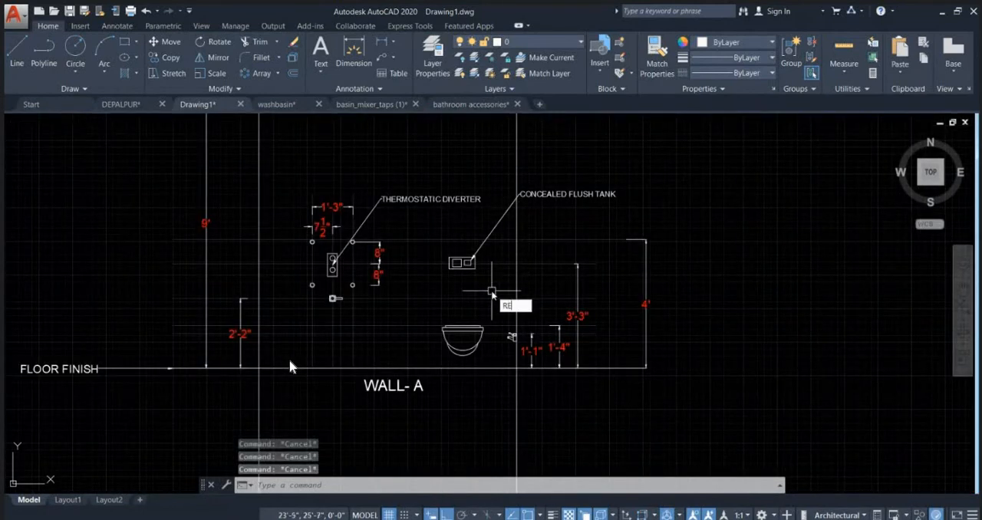
type("C")
key("Return")
key("Escape")
Step: Draw vertical construction lines through both faces of the glass partition in the WALL- A toilet plan
scroll(290, 366, "down", 3)
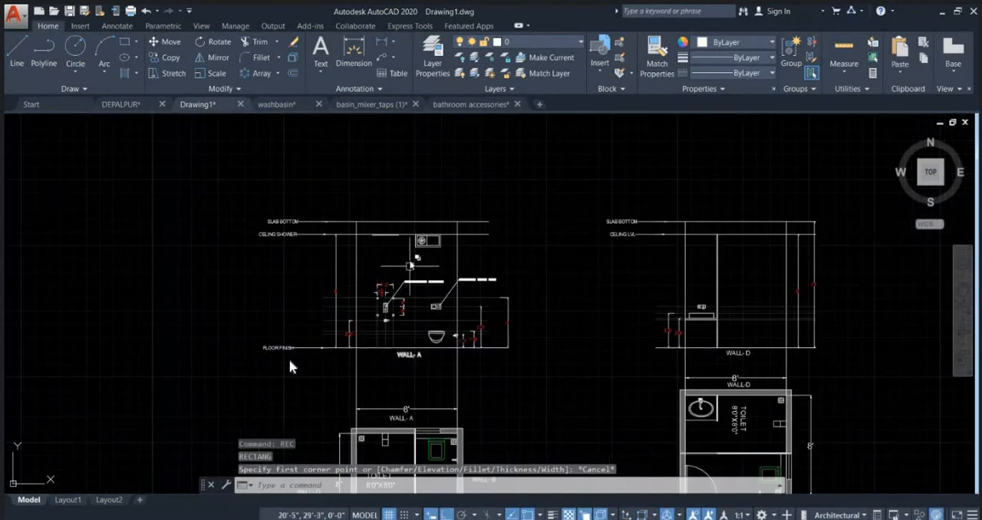
middle_click_drag(411, 376, 421, 282)
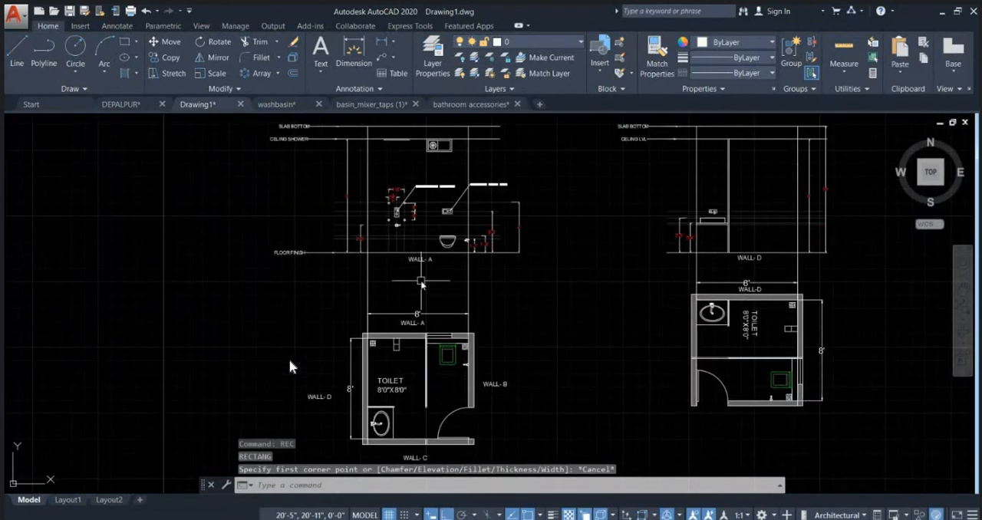
type("XL")
key("Return")
type("V")
key("Return")
scroll(419, 331, "up", 6)
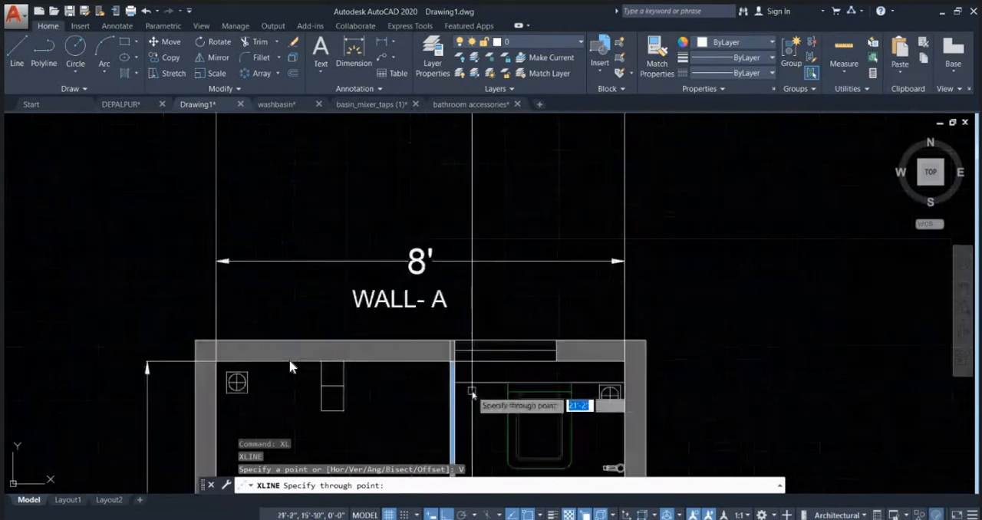
scroll(471, 391, "up", 2)
left_click(438, 351)
left_click(437, 351)
key("Escape")
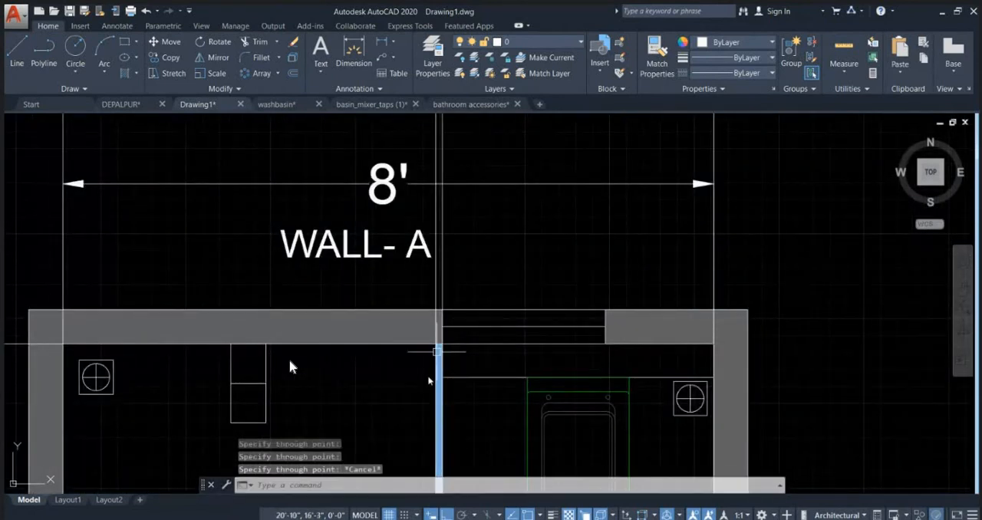
Step: Draw a 3'-4" by 4' rectangle behind the WC in the WALL- A elevation, from the partition's floor corner to the side wall line
scroll(429, 368, "down", 5)
scroll(438, 238, "up", 1)
key("Escape")
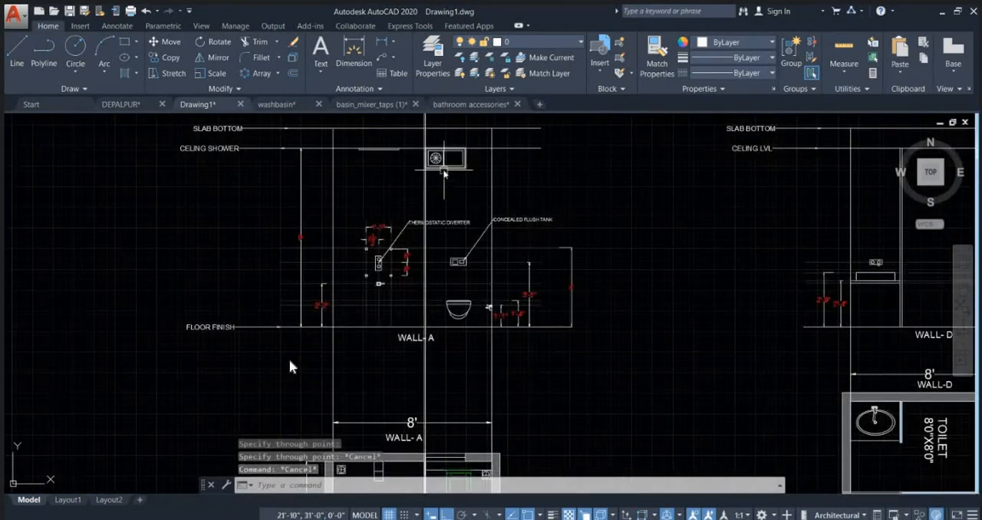
scroll(435, 262, "up", 2)
type("REC")
key("Return")
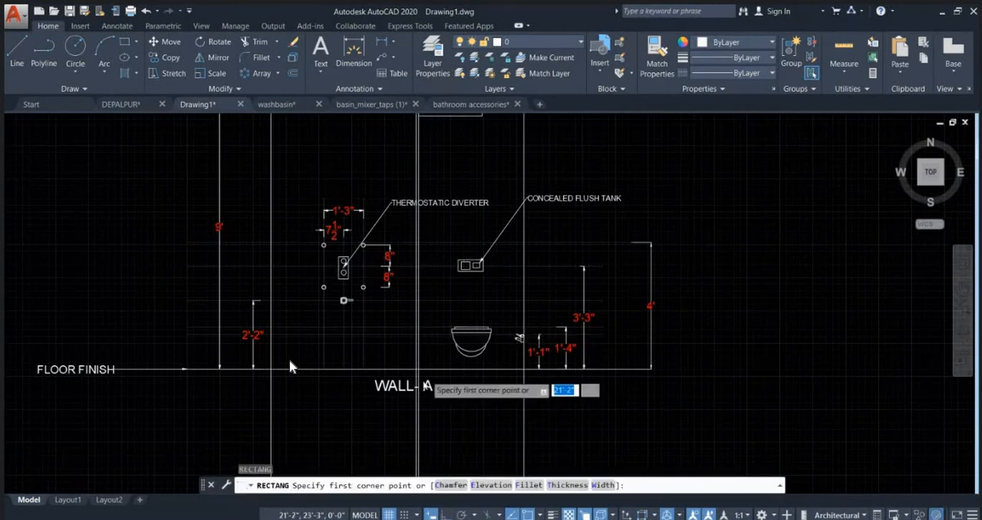
scroll(424, 379, "up", 2)
left_click(418, 369)
scroll(410, 354, "down", 4)
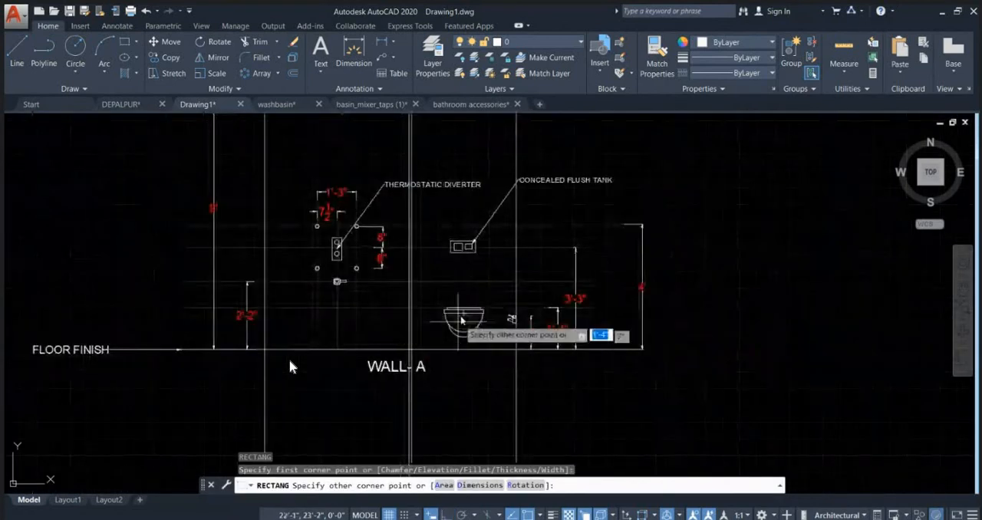
left_click(515, 223)
key("Escape")
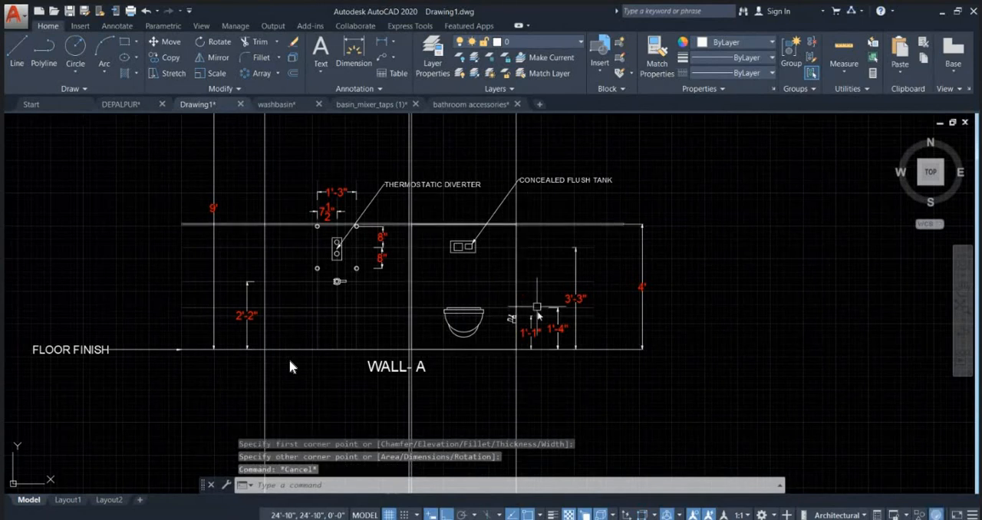
middle_click_drag(442, 223, 456, 304)
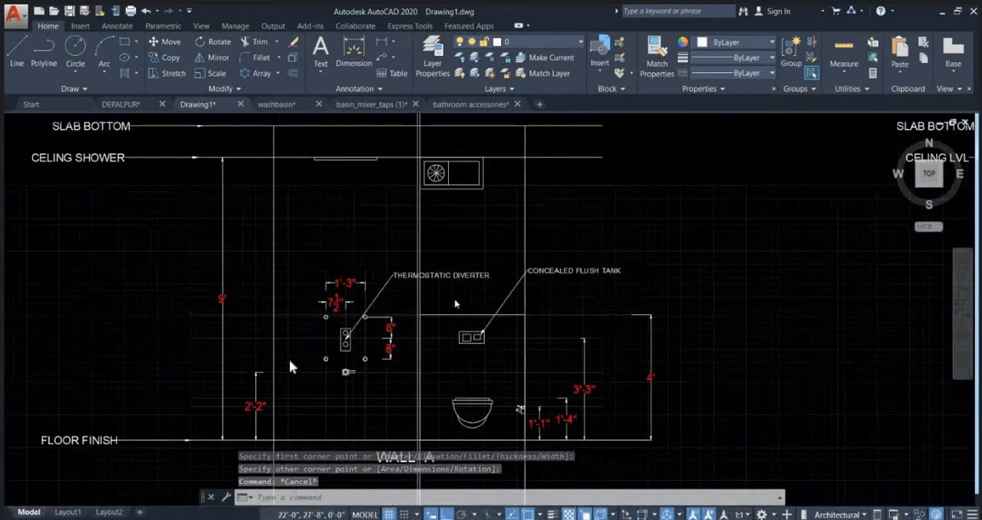
key("Escape")
middle_click_drag(436, 186, 450, 271)
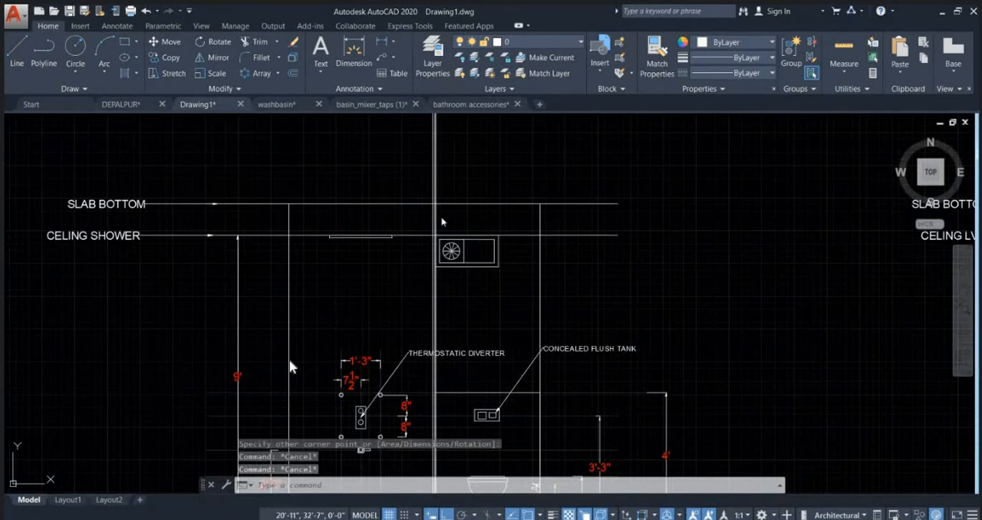
Step: Trim the two partition lines in the WALL- A elevation at the ceiling line and at the floor line
type("tr")
key("Return")
key("Return")
left_click(459, 219)
left_click(420, 218)
scroll(453, 191, "down", 5)
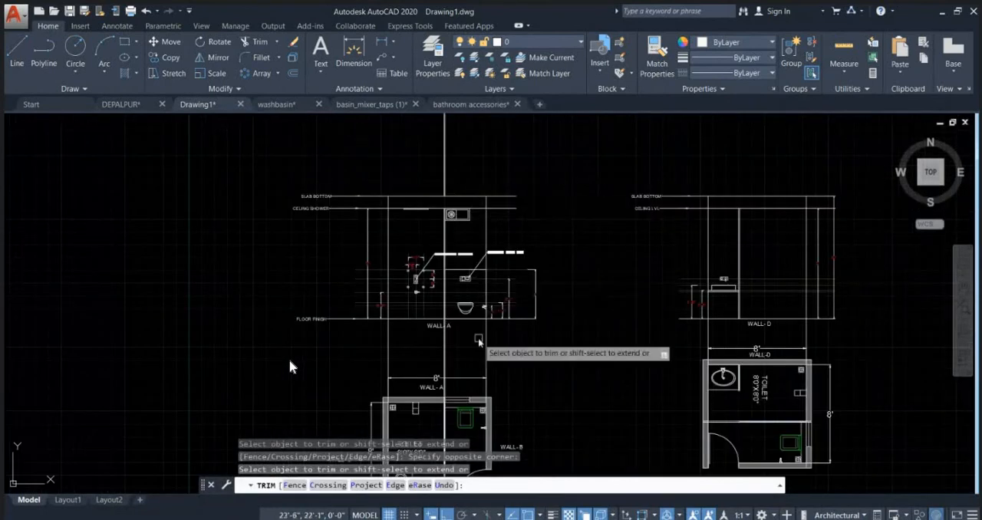
scroll(479, 339, "up", 4)
scroll(403, 300, "up", 4)
left_click(383, 289)
left_click(345, 281)
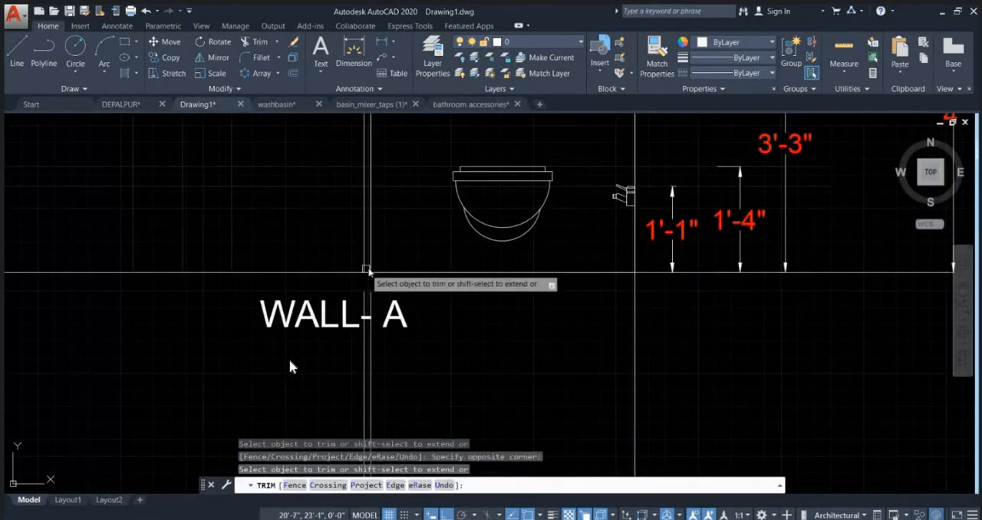
scroll(374, 267, "down", 4)
key("Escape")
Step: Delete the leftover partition construction lines below the floor line and above the slab line of the WALL- A elevation
left_click(403, 347)
left_click(360, 331)
scroll(365, 341, "down", 6)
left_click(398, 227)
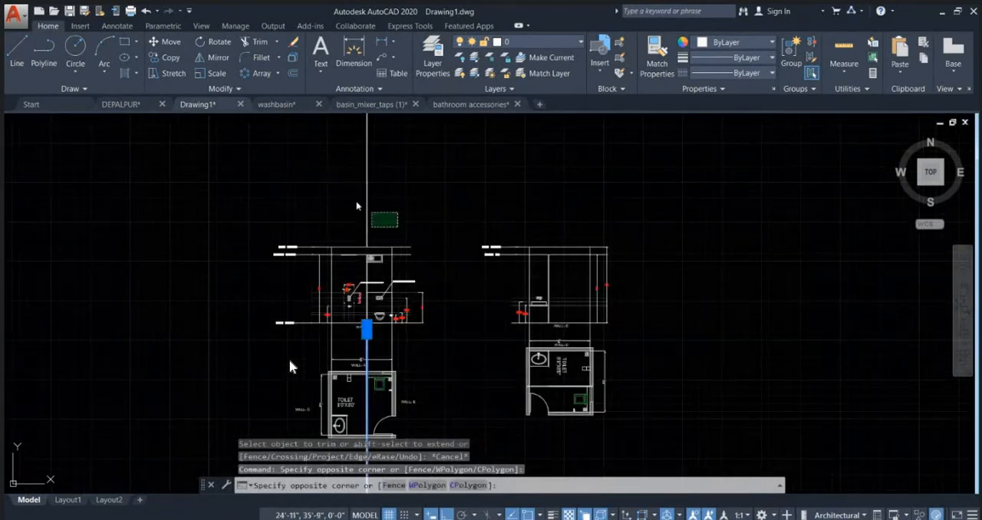
left_click(357, 208)
key("Delete")
key("Escape")
key("Escape")
Step: Fill the glass partition above the ledge wall with a solid hatch in colour 122,175,223
scroll(355, 253, "up", 4)
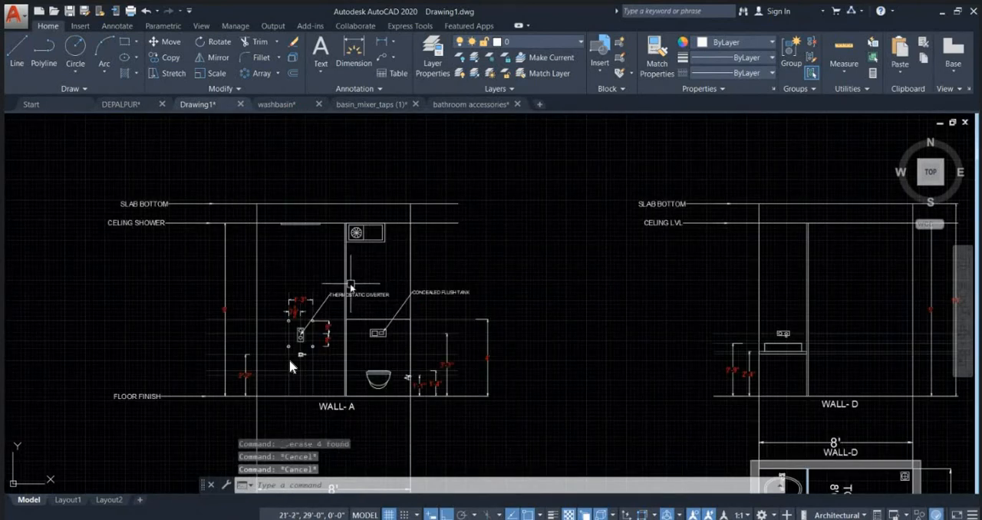
type("h")
key("Return")
scroll(342, 275, "up", 4)
scroll(362, 270, "up", 3)
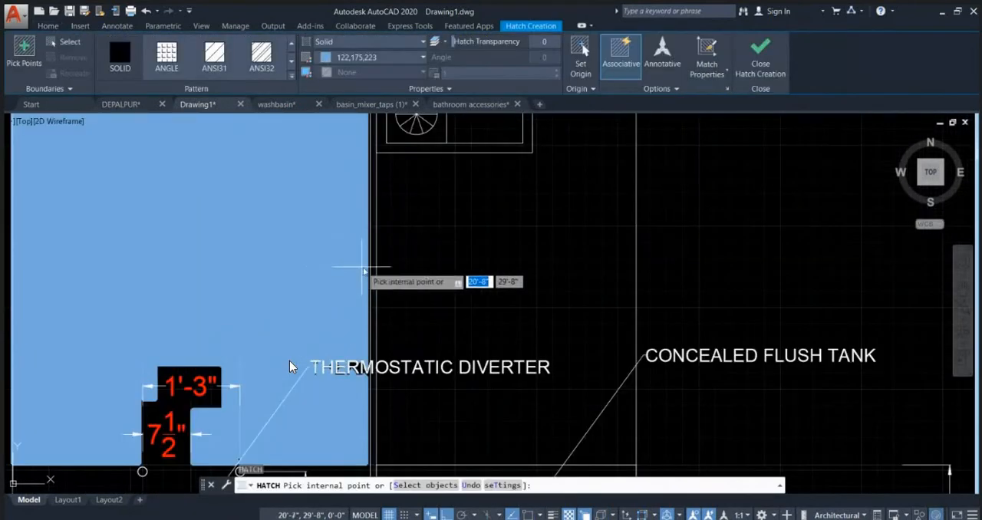
left_click(373, 271)
scroll(380, 292, "down", 4)
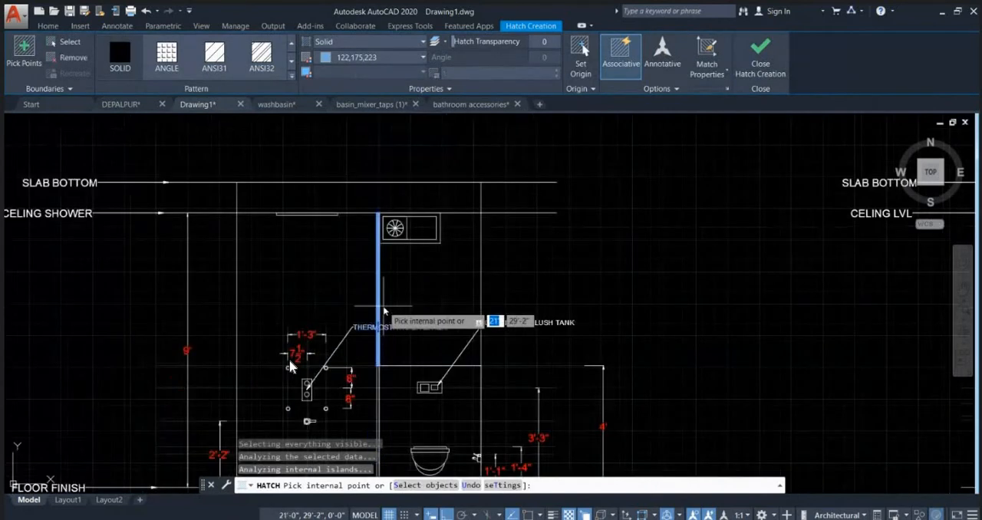
key("Escape")
Step: Move the THERMOSTATIC DIVERTER label clear of the glass partition, to the opposite side of the diverter
left_click(420, 327)
scroll(421, 327, "down", 2)
scroll(377, 336, "up", 6)
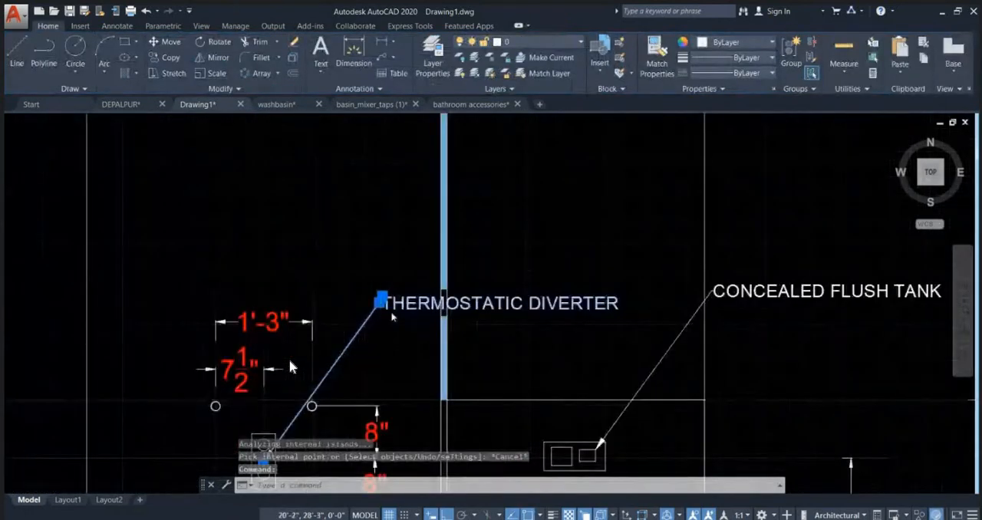
scroll(392, 317, "up", 3)
left_click(373, 291)
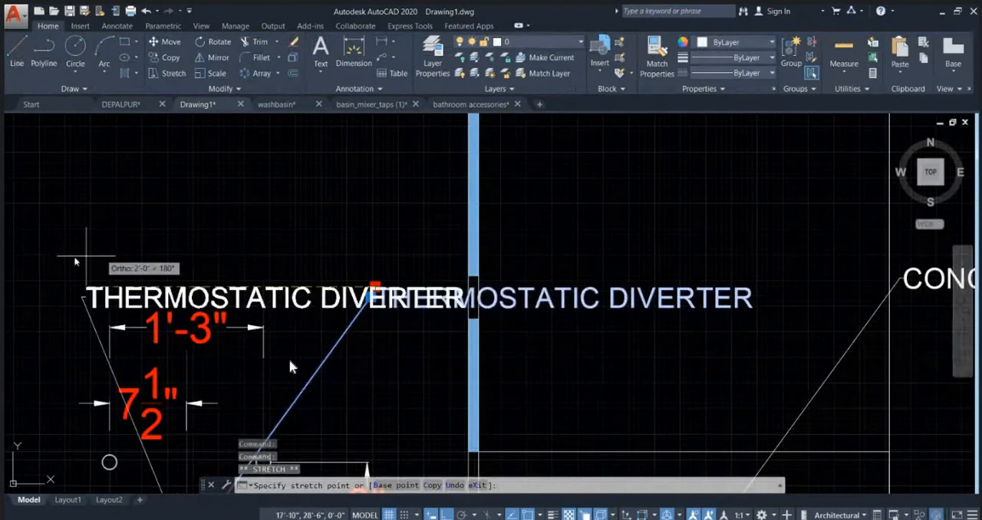
middle_click_drag(64, 262, 263, 218)
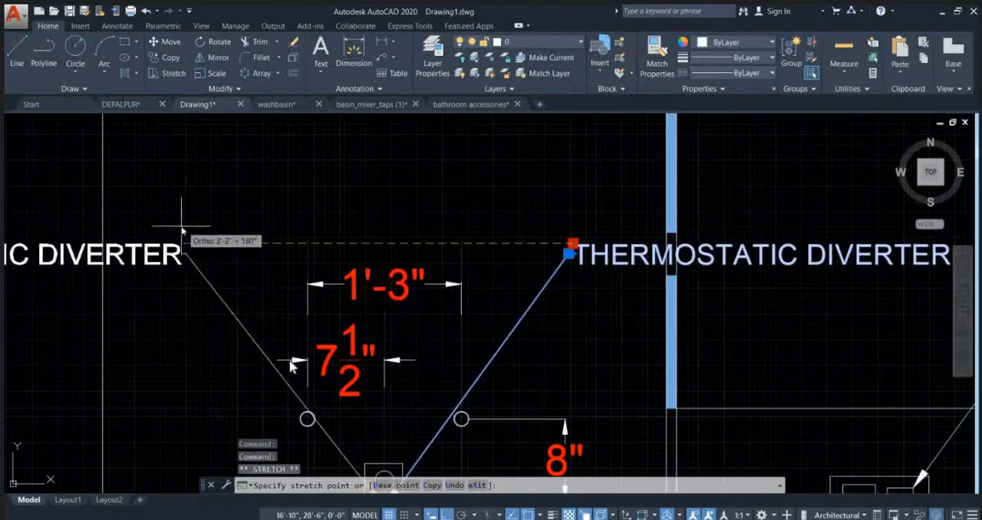
left_click(129, 212)
scroll(265, 214, "down", 4)
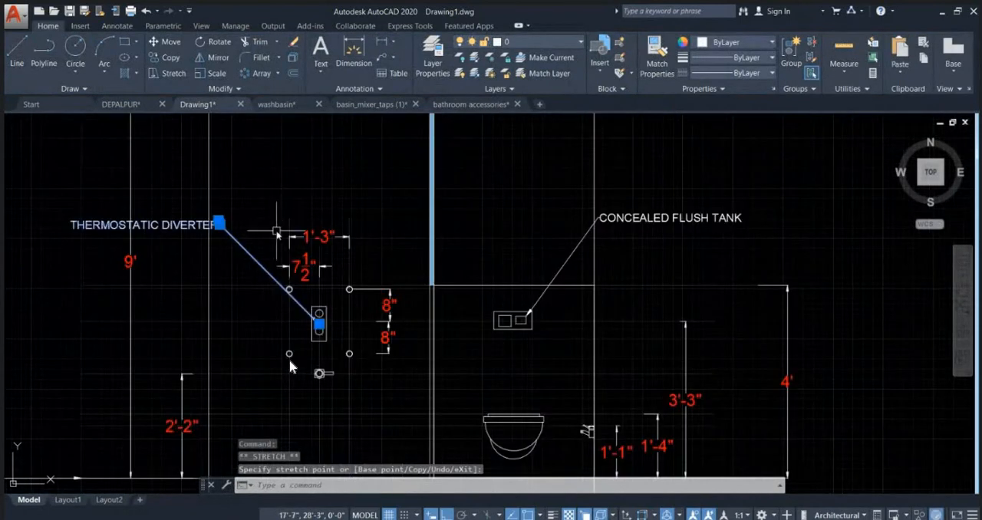
key("Escape")
key("Escape")
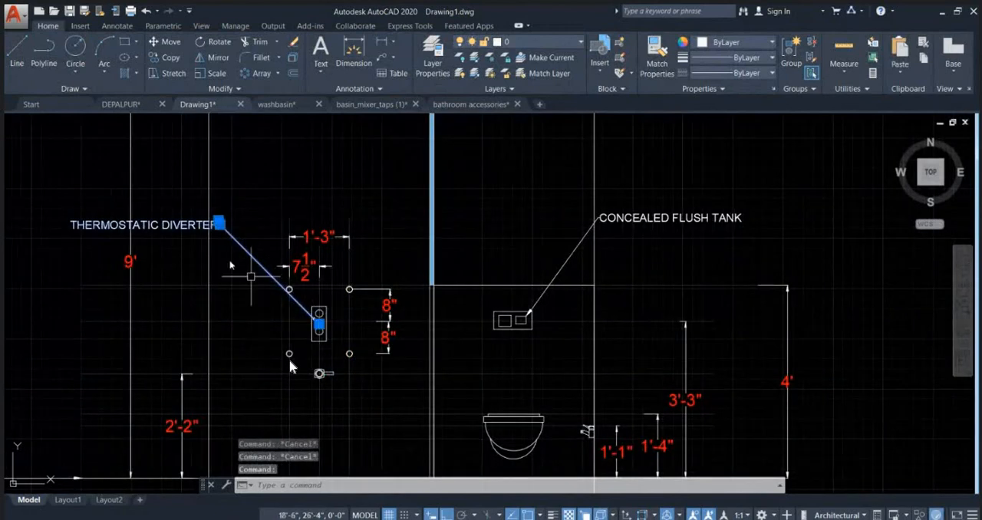
Step: Reposition the THERMOSTATIC DIVERTER label above the 1'-3" dimension, with its leader starting just beyond that dimension on the partition side
scroll(213, 218, "up", 5)
left_click(237, 252)
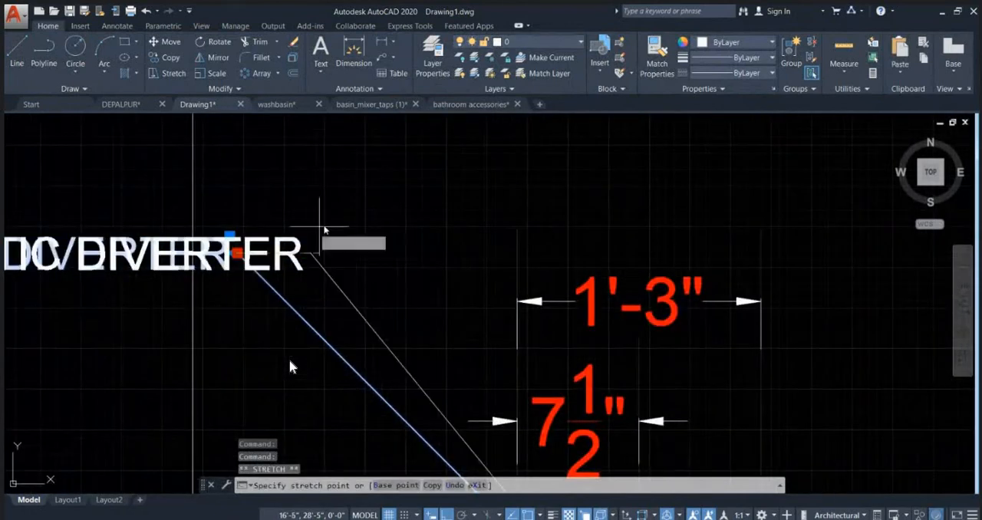
scroll(460, 192, "down", 4)
left_click(554, 212)
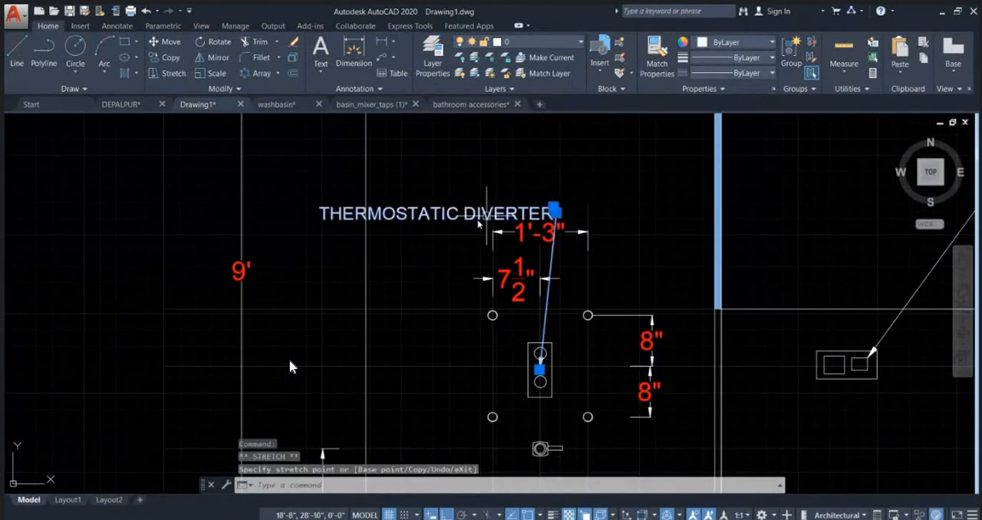
left_click(601, 145)
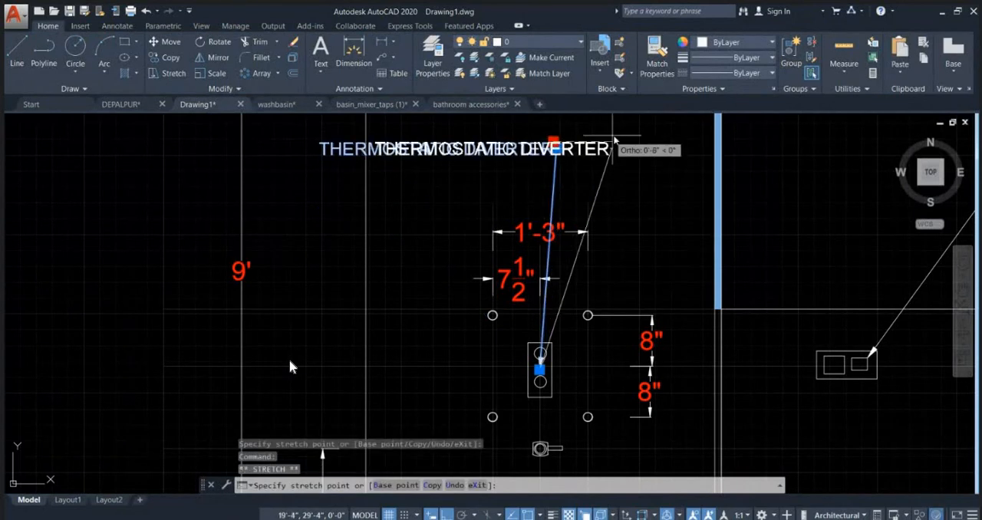
left_click(623, 148)
key("Escape")
Step: Examine the lower part of the partition and the ledge wall outline around the WC in the WALL- A elevation
scroll(432, 219, "down", 3)
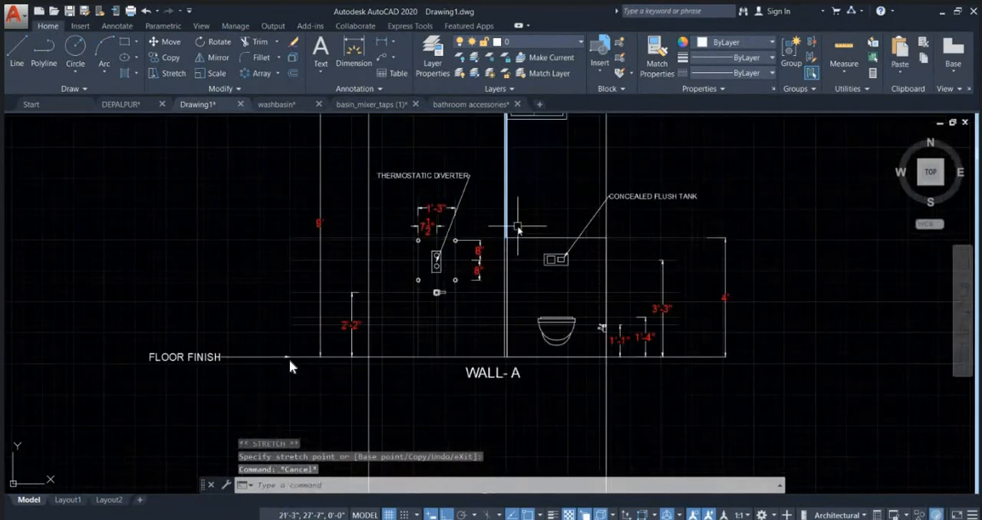
mouse_move(518, 228)
middle_mouse_down()
mouse_move(497, 262)
mouse_move(455, 191)
middle_mouse_up()
scroll(497, 273, "up", 6)
scroll(454, 189, "down", 4)
scroll(443, 272, "up", 5)
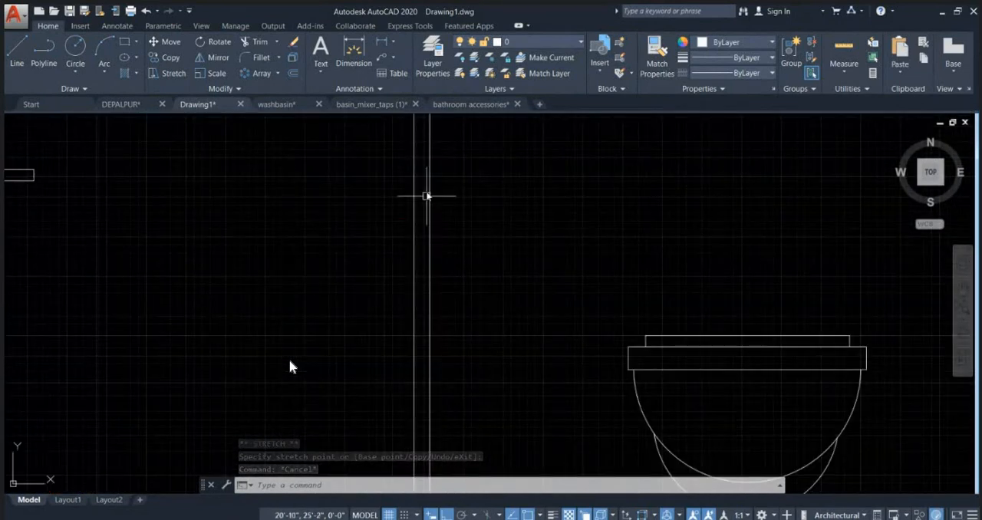
scroll(417, 222, "down", 5)
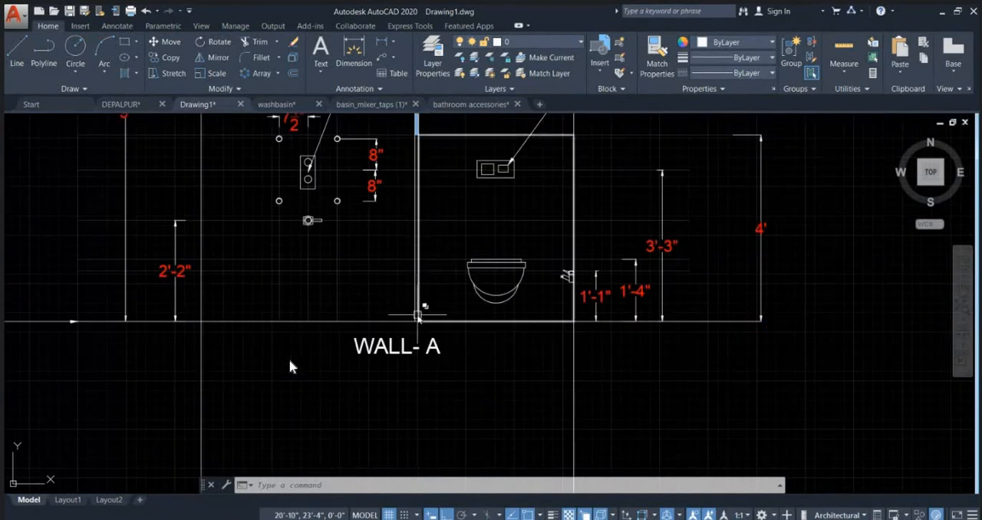
scroll(418, 313, "down", 5)
key("Escape")
key("Escape")
scroll(382, 208, "up", 5)
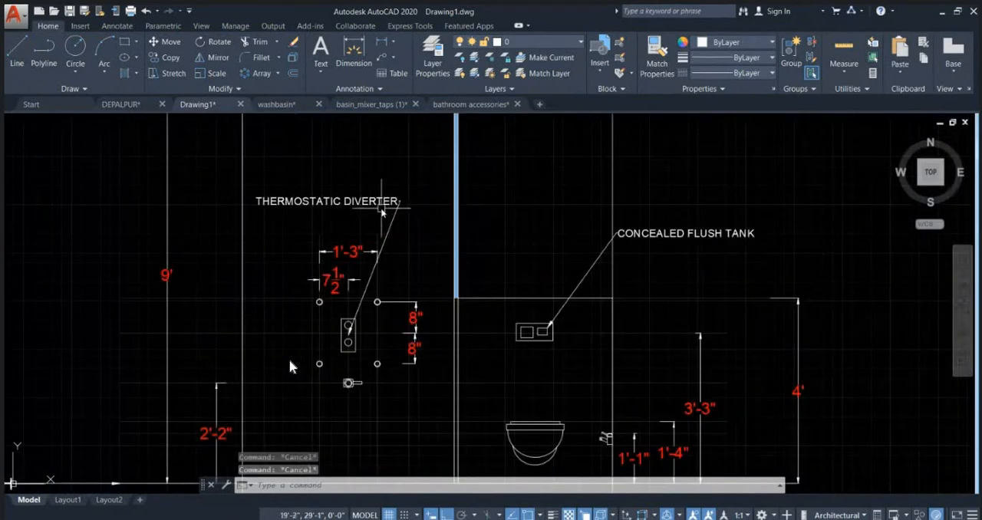
Step: Add a multileader pointing to the hatched partition with the two-line text GLASS PARTITION
middle_click_drag(491, 252, 453, 268)
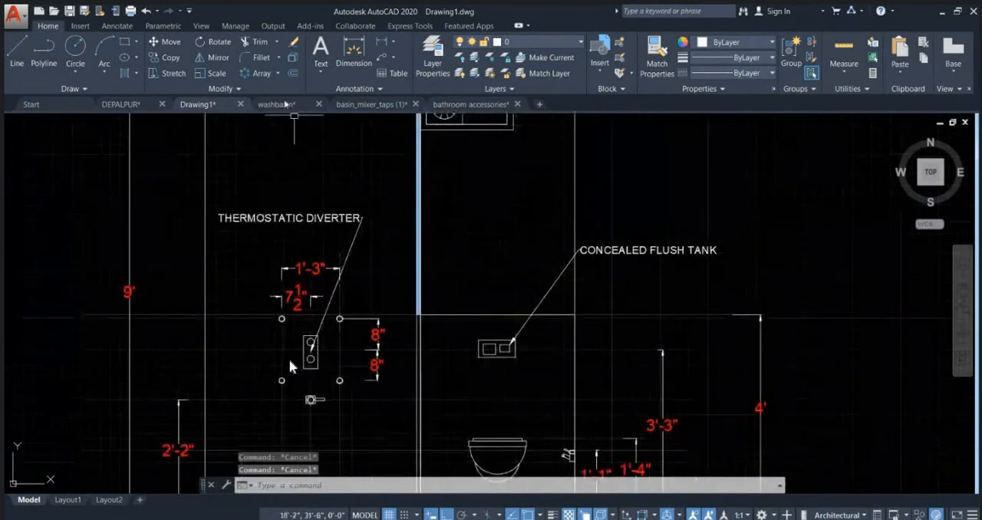
left_click(381, 60)
scroll(403, 209, "up", 2)
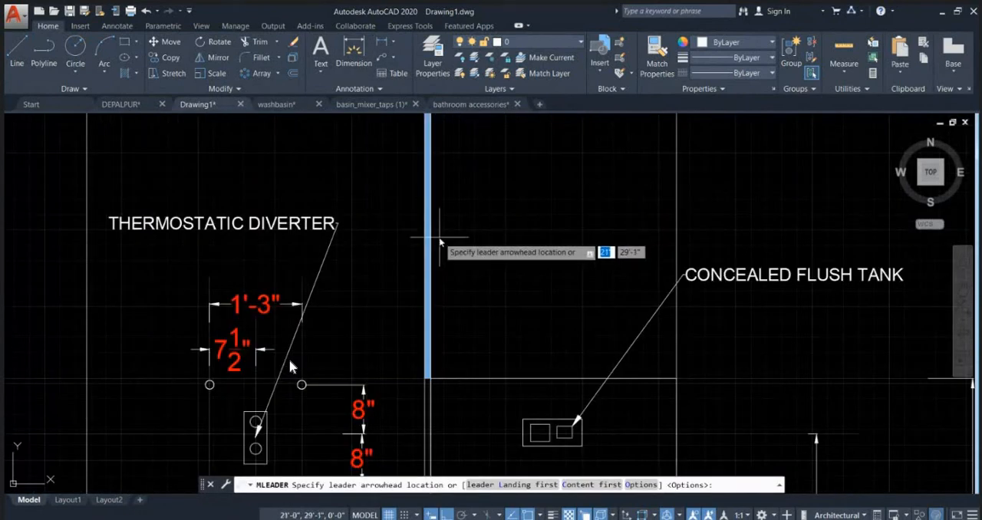
left_click(430, 238)
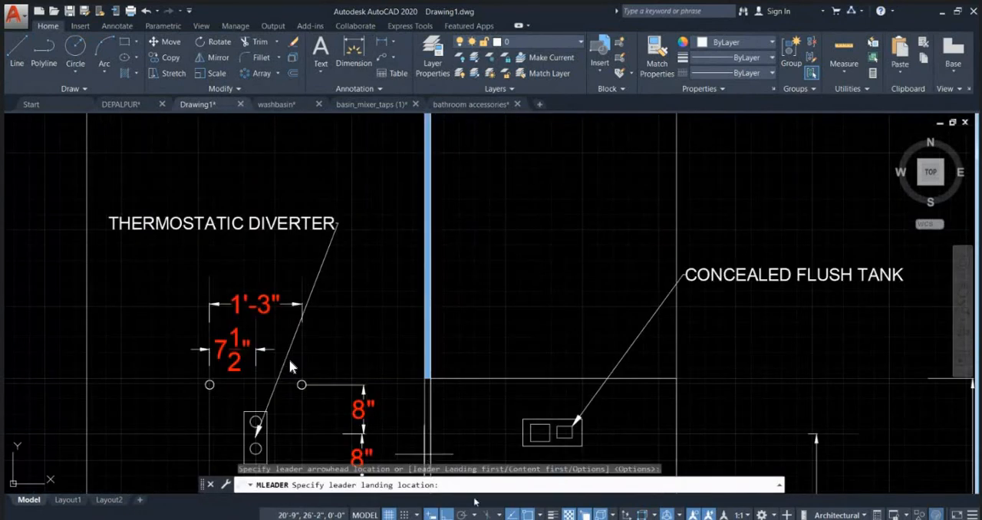
left_click(491, 154)
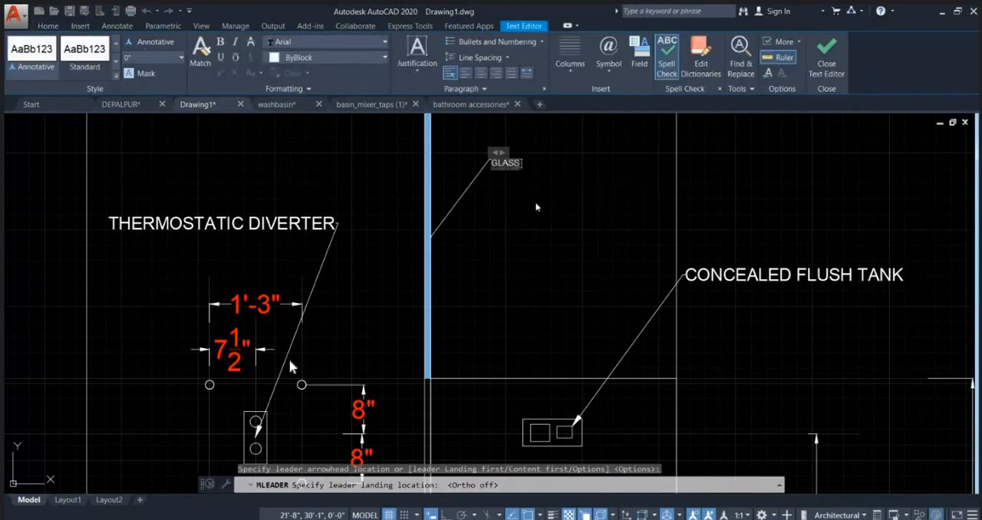
type("GLASS")
key("Return")
type("PA")
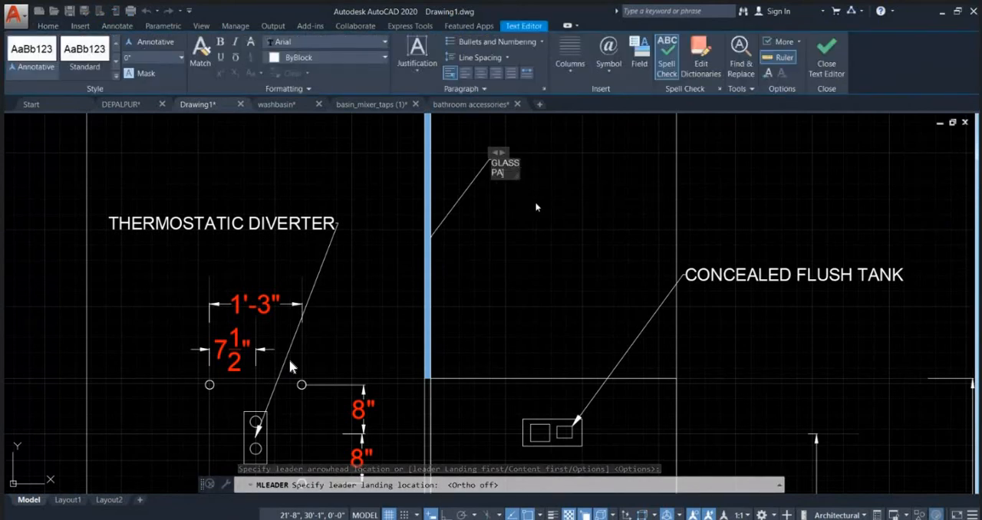
type("RTITION")
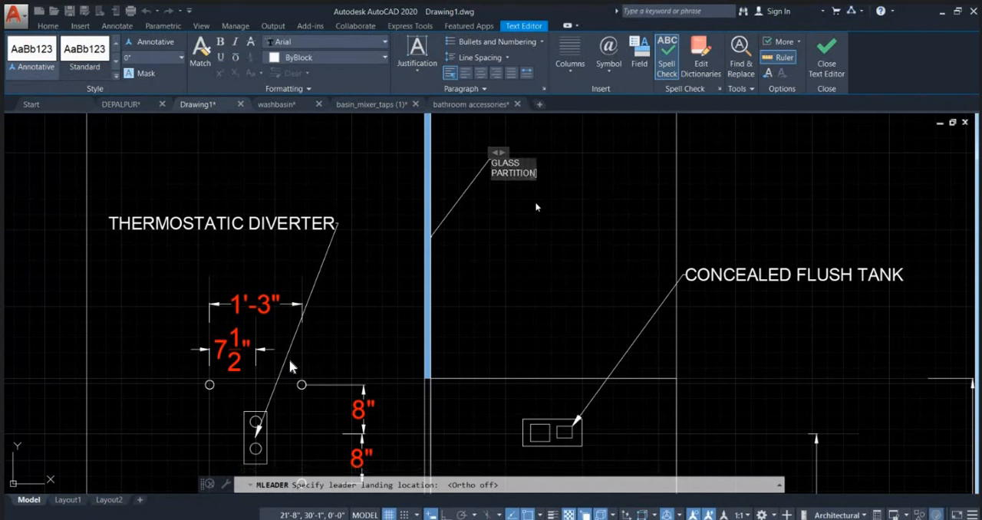
Step: Set the text height of the whole GLASS PARTITION label to 2" and finish the text
key("ctrl+a")
left_click(150, 60)
type("2'")
key("Return")
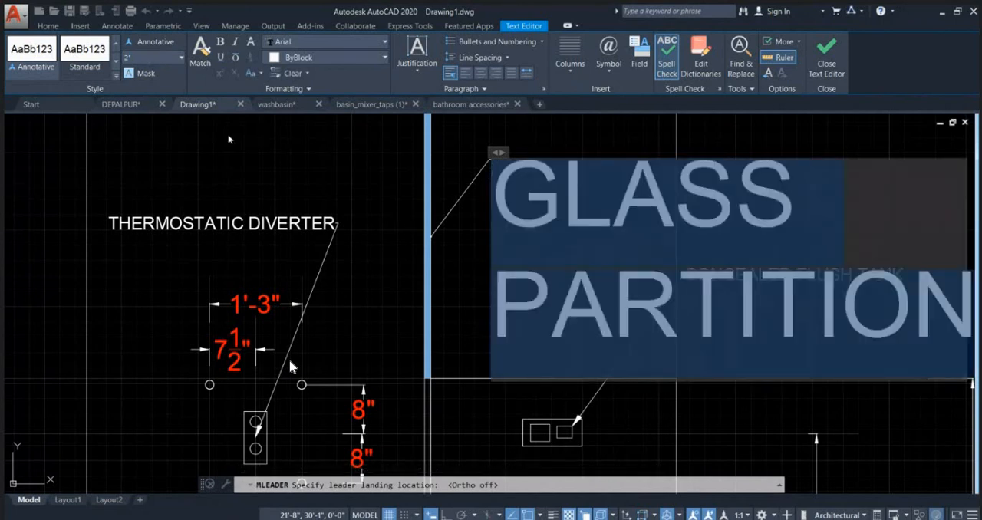
left_click(428, 137)
scroll(552, 236, "down", 4)
key("Escape")
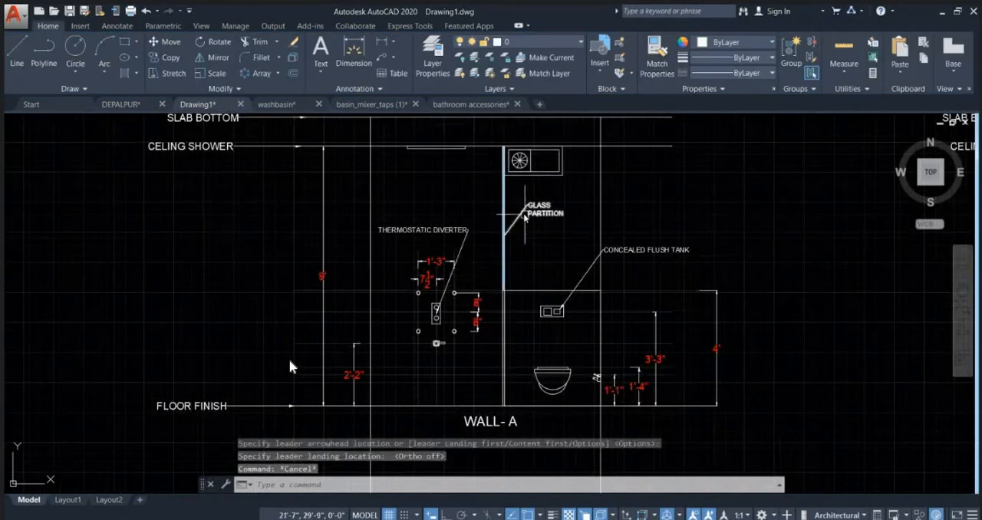
Step: Set the arrowhead size of the GLASS PARTITION leader to 2"
left_click(525, 215)
key("ctrl+1")
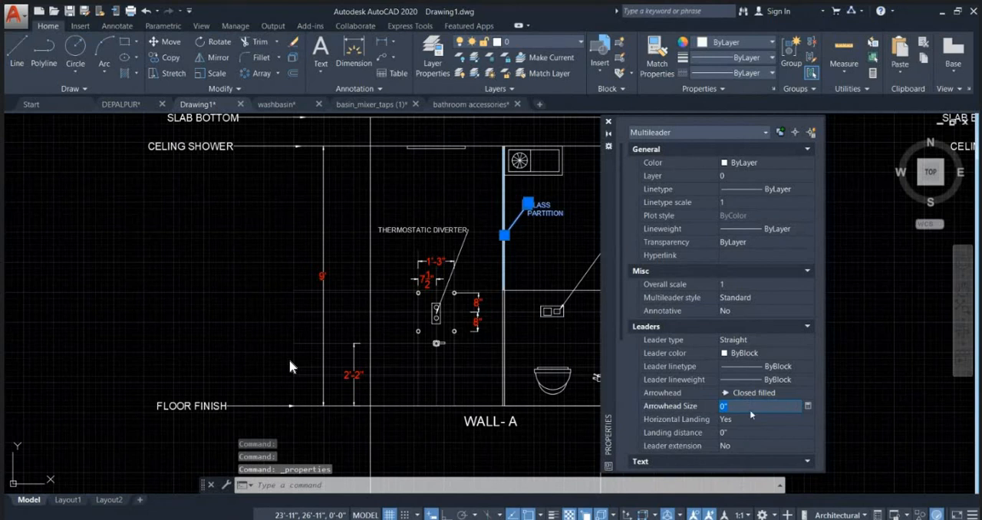
type("2")
key("Tab")
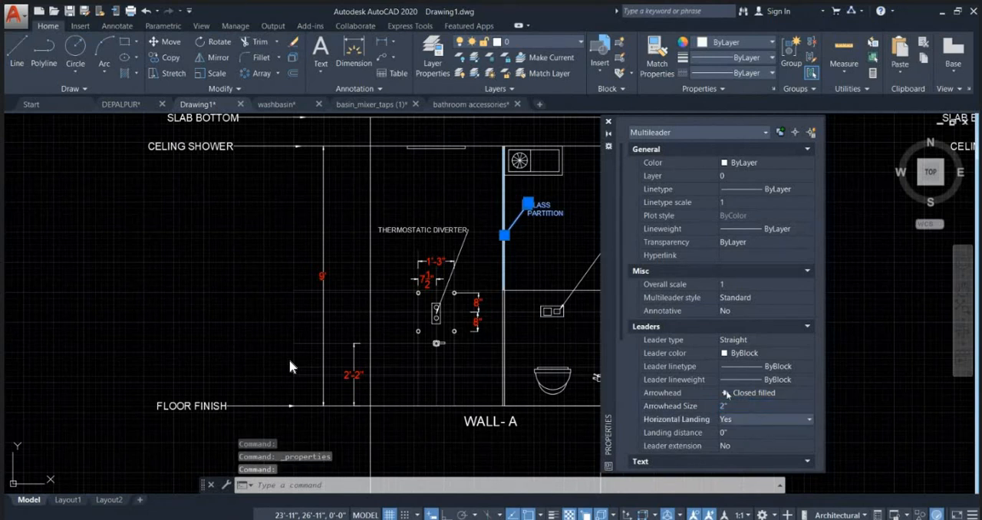
left_click(608, 122)
key("Escape")
key("Escape")
scroll(540, 204, "up", 2)
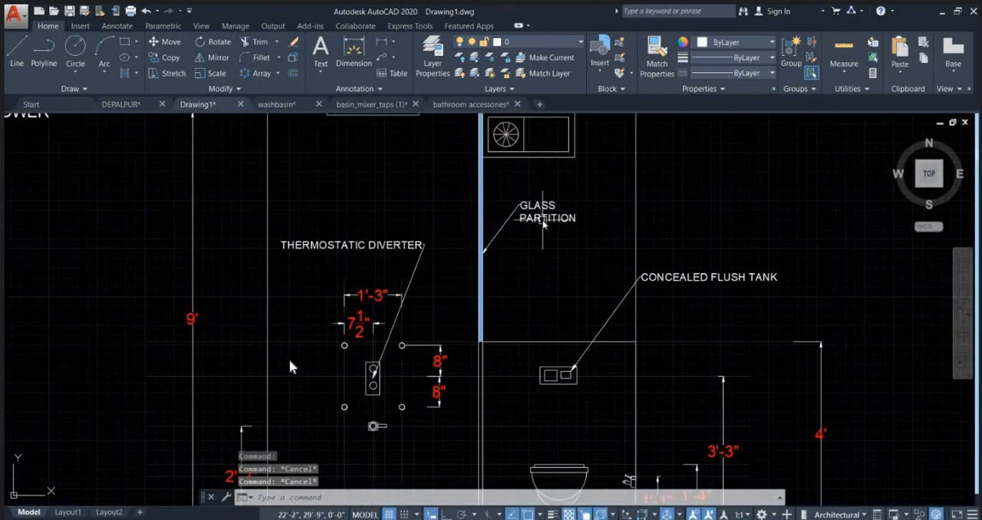
scroll(512, 260, "down", 2)
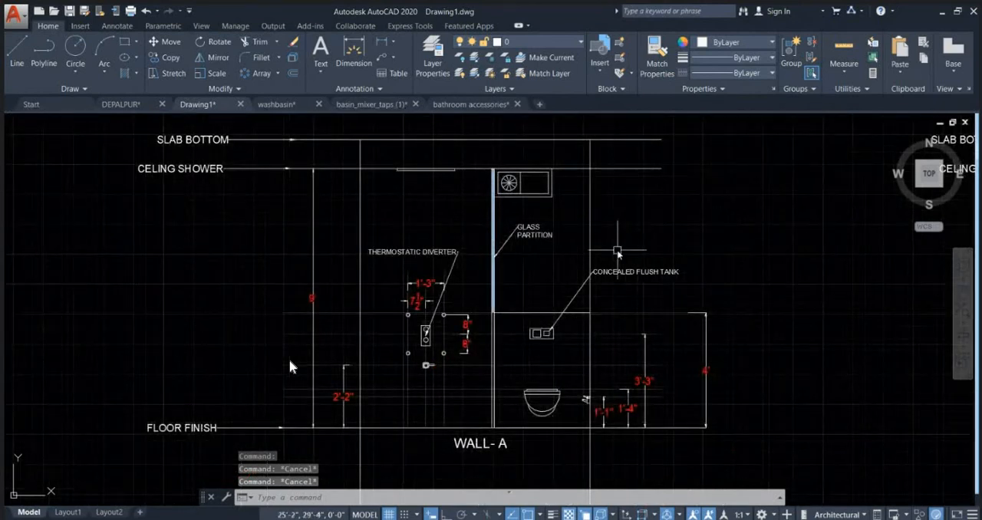
scroll(489, 282, "down", 2)
scroll(505, 332, "up", 3)
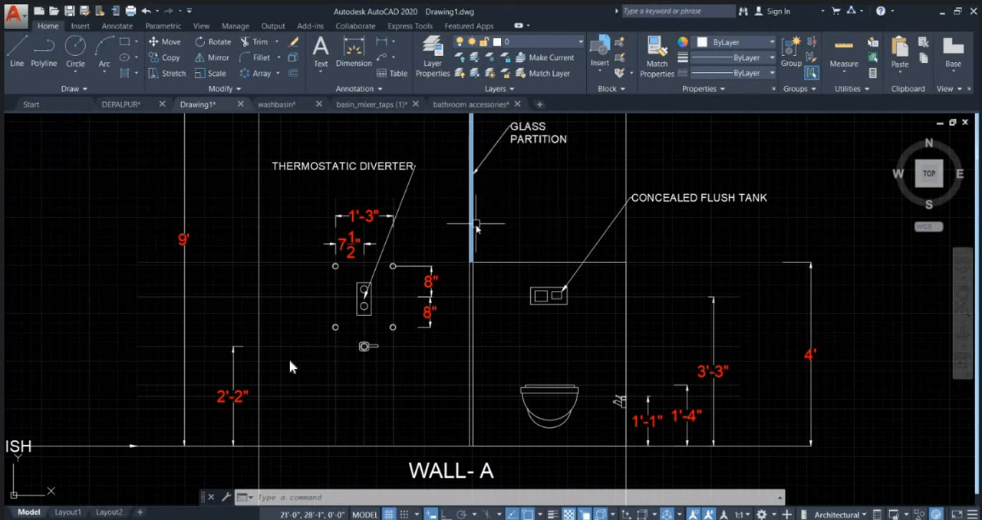
scroll(466, 221, "down", 2)
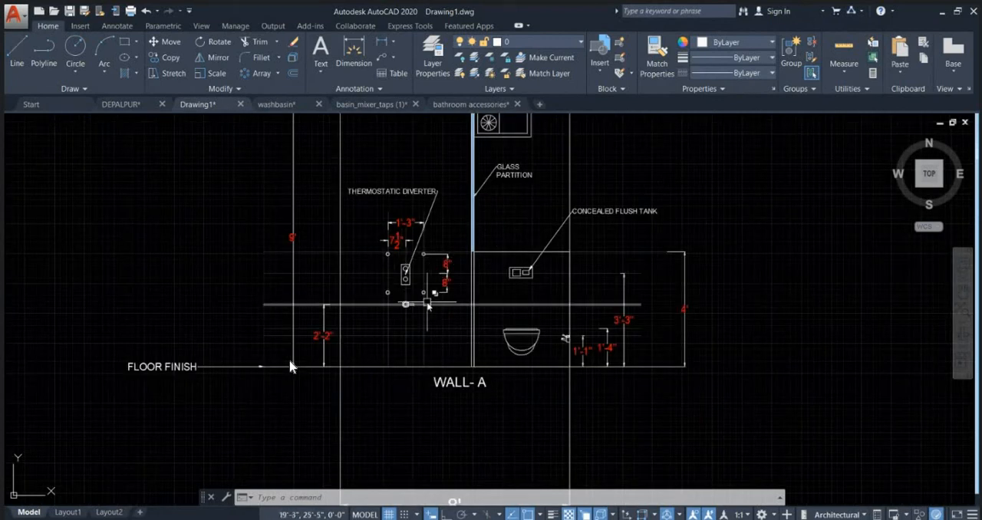
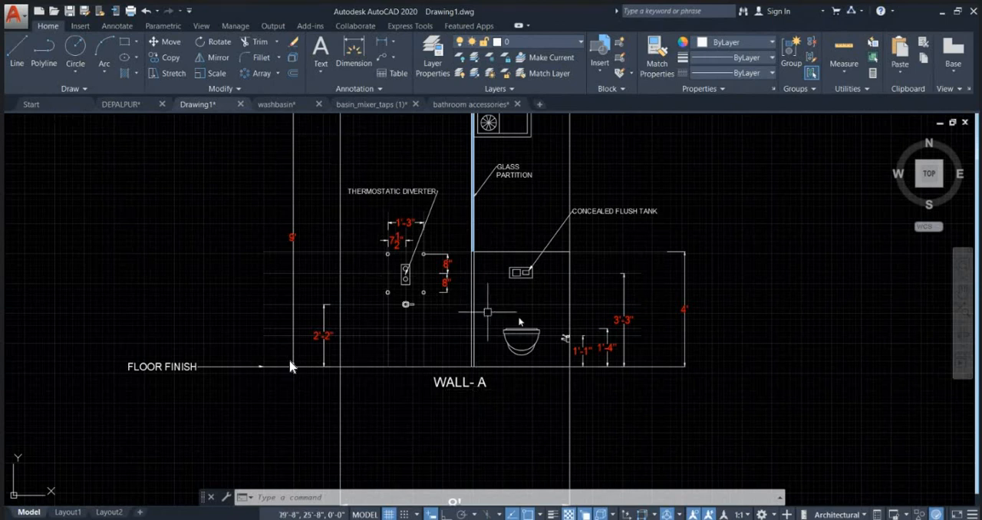
Step: Examine the WALL- A elevation's fixtures and height dimensions against the washbasin and WC areas of the toilet plan
middle_click_drag(480, 293, 477, 310)
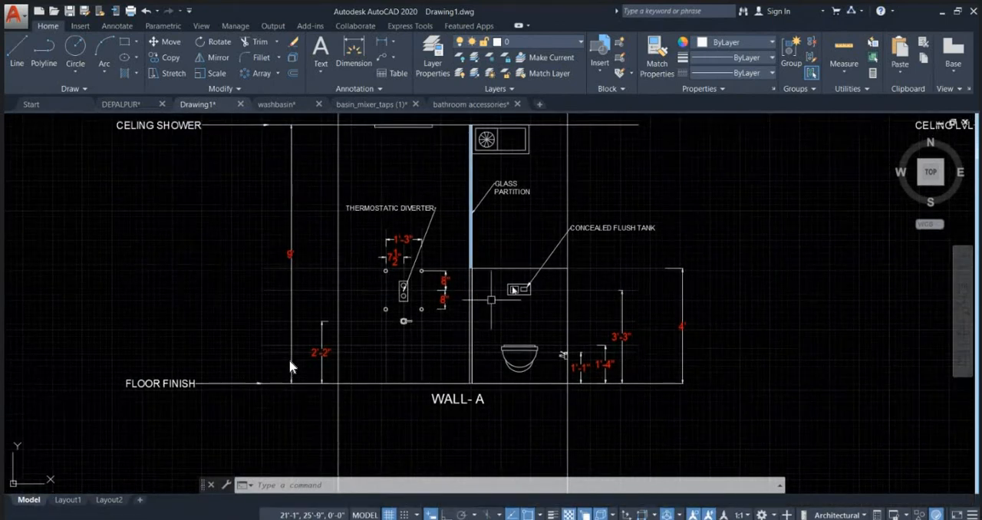
scroll(589, 337, "down", 4)
scroll(574, 344, "up", 6)
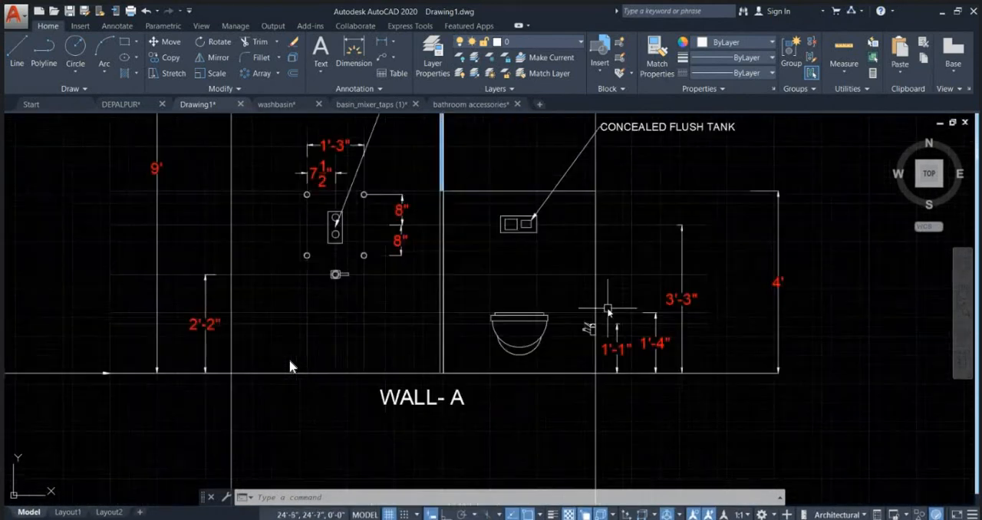
middle_click_drag(580, 223, 560, 307)
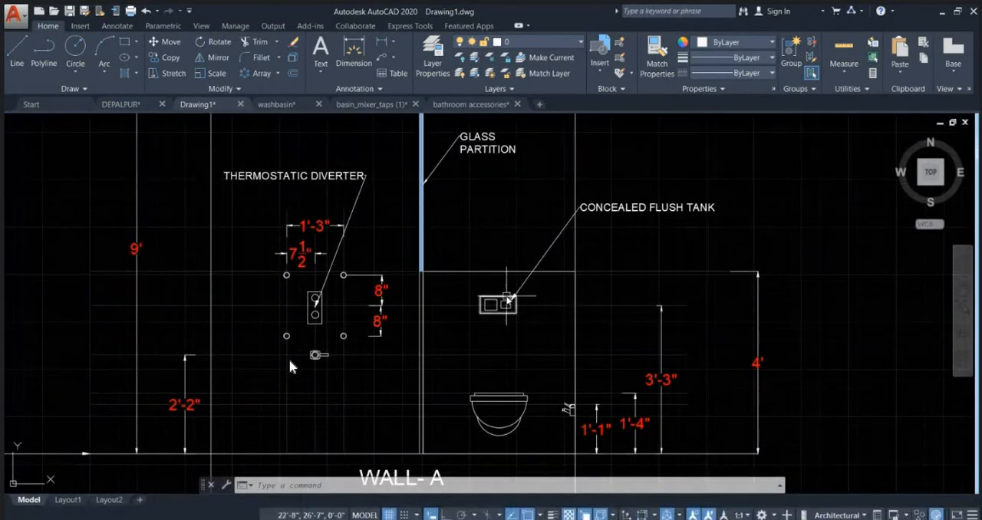
scroll(649, 266, "down", 6)
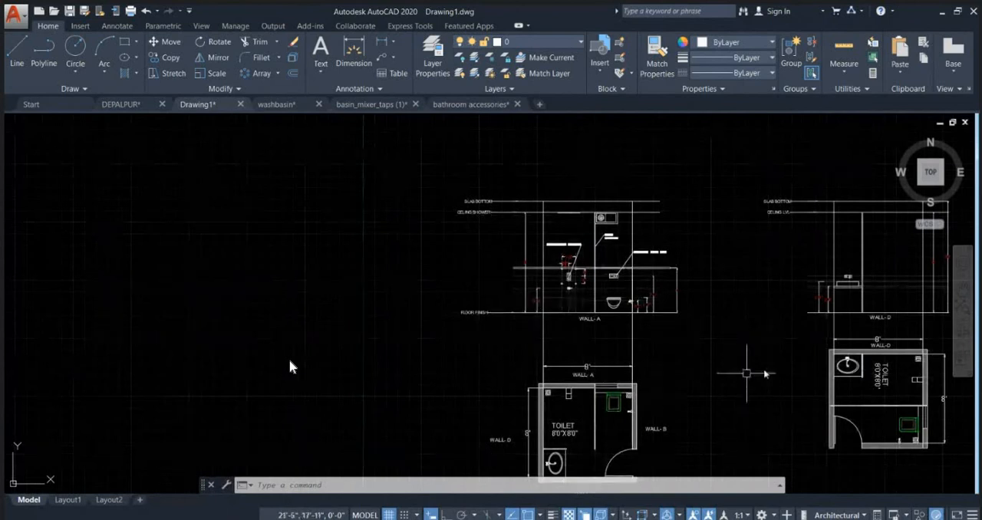
middle_click_drag(754, 356, 480, 315)
scroll(603, 247, "down", 2)
scroll(474, 338, "up", 4)
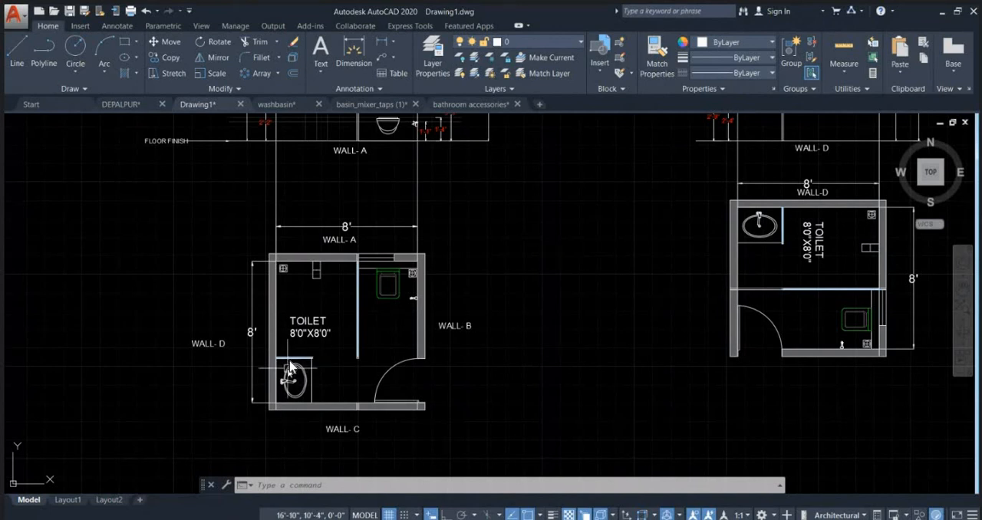
scroll(290, 367, "up", 4)
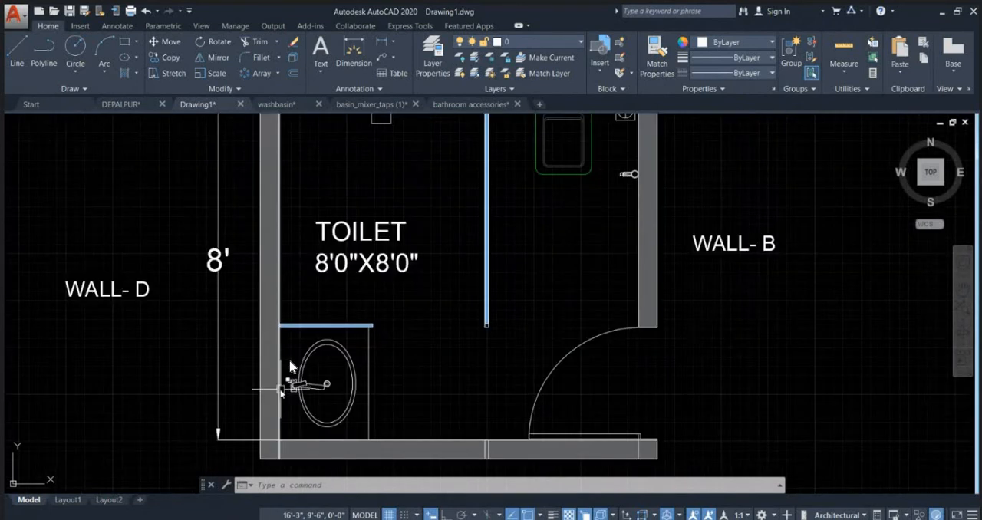
scroll(290, 367, "down", 6)
scroll(439, 236, "up", 5)
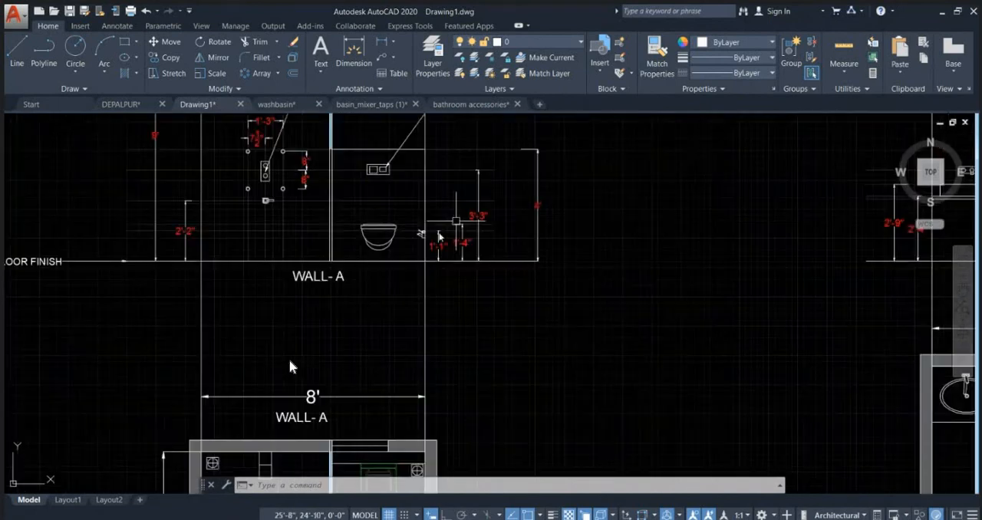
scroll(439, 236, "up", 8)
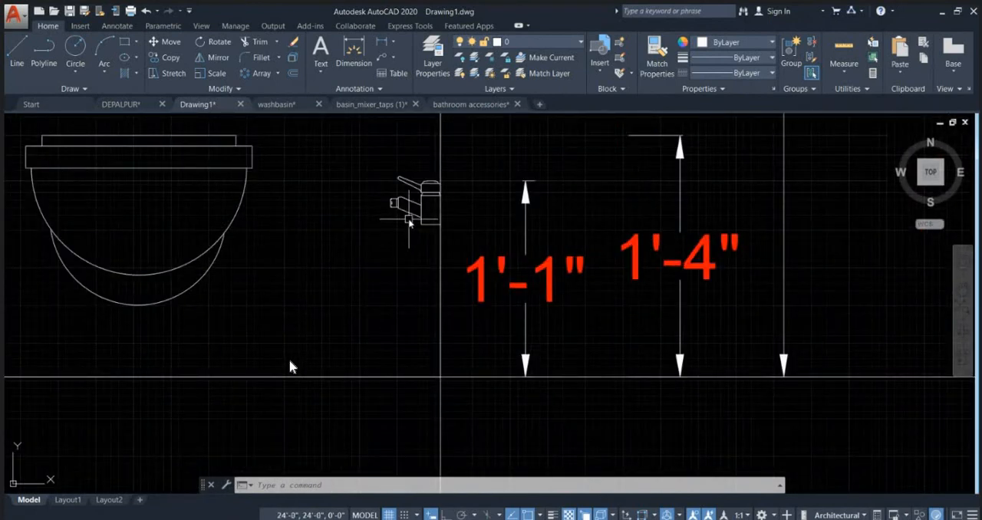
scroll(409, 221, "down", 7)
scroll(505, 321, "up", 5)
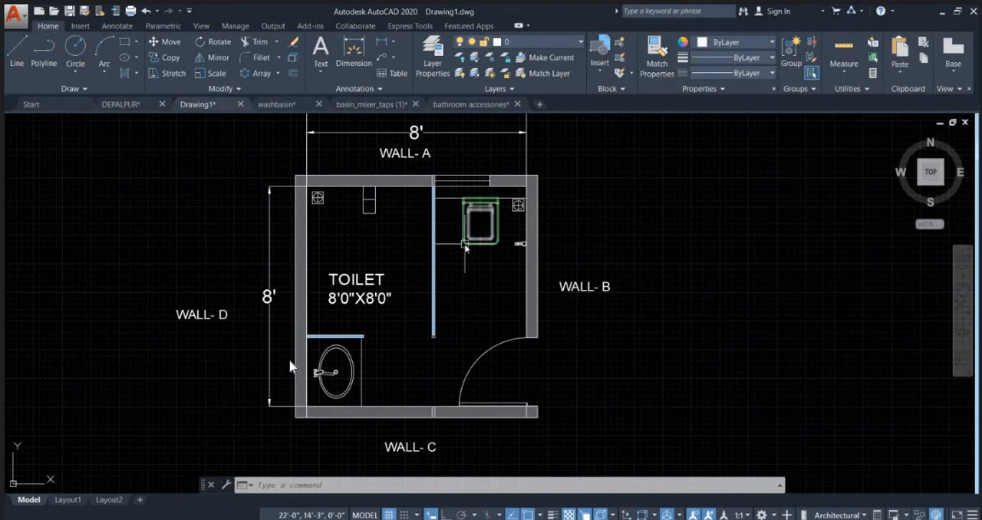
Step: Examine the WC ledge, health faucet and door in the toilet plan, and review both wall elevations with their plans
scroll(461, 257, "down", 4)
scroll(456, 269, "up", 3)
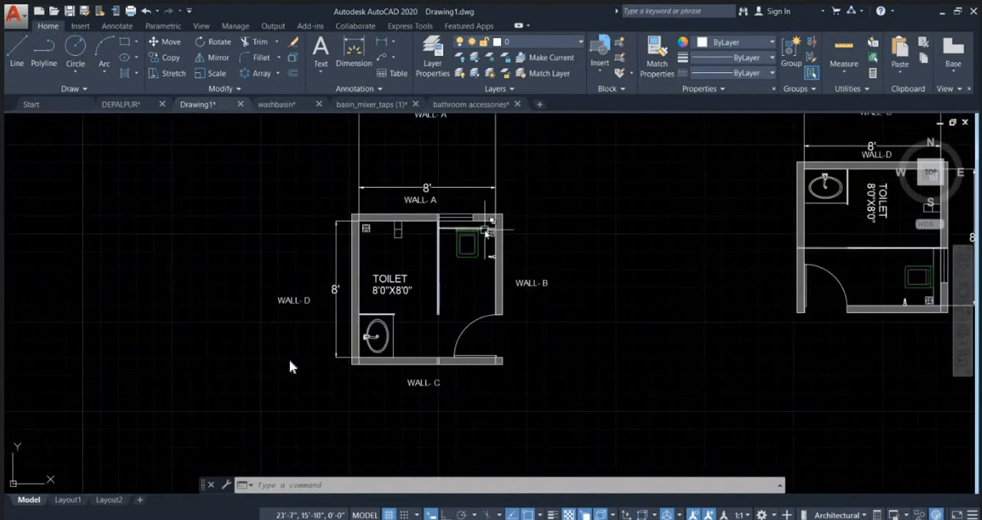
scroll(451, 247, "up", 2)
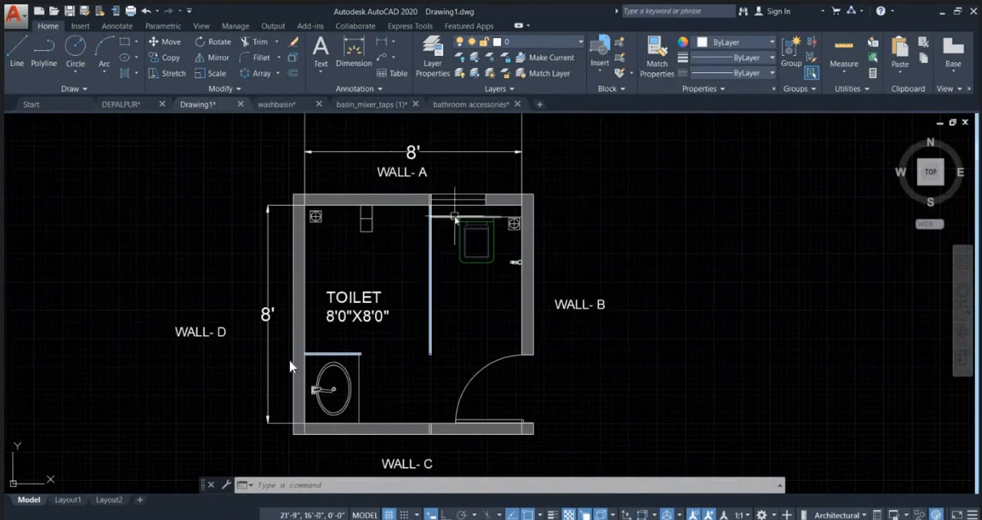
scroll(508, 259, "up", 4)
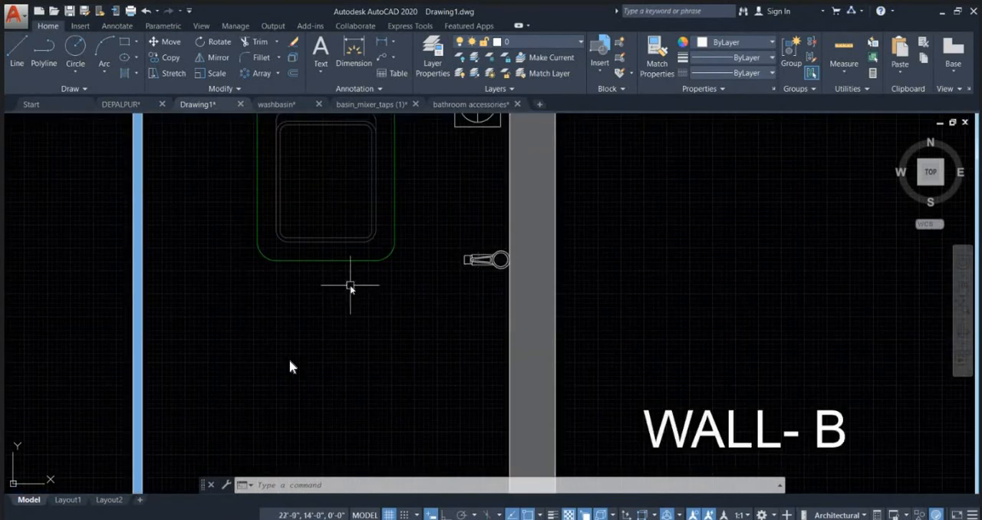
scroll(452, 262, "down", 5)
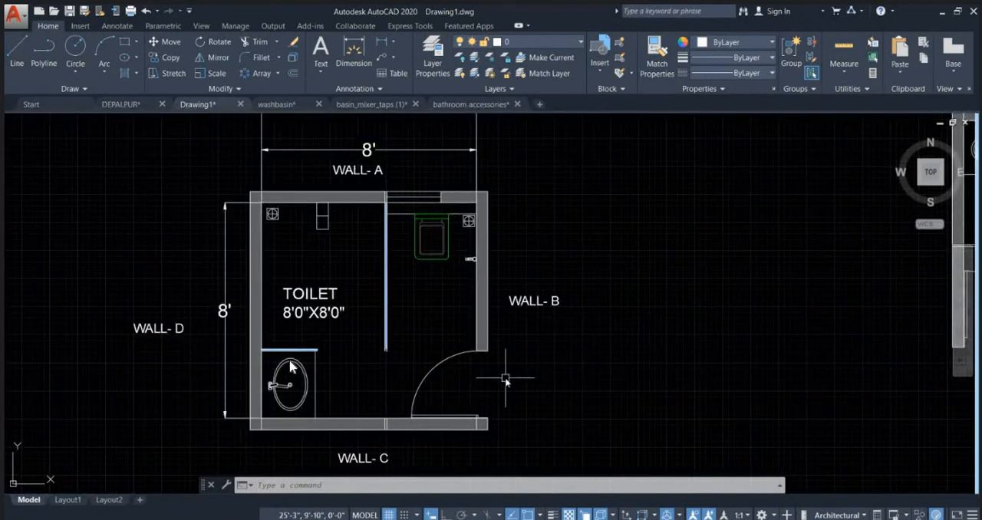
scroll(507, 376, "down", 6)
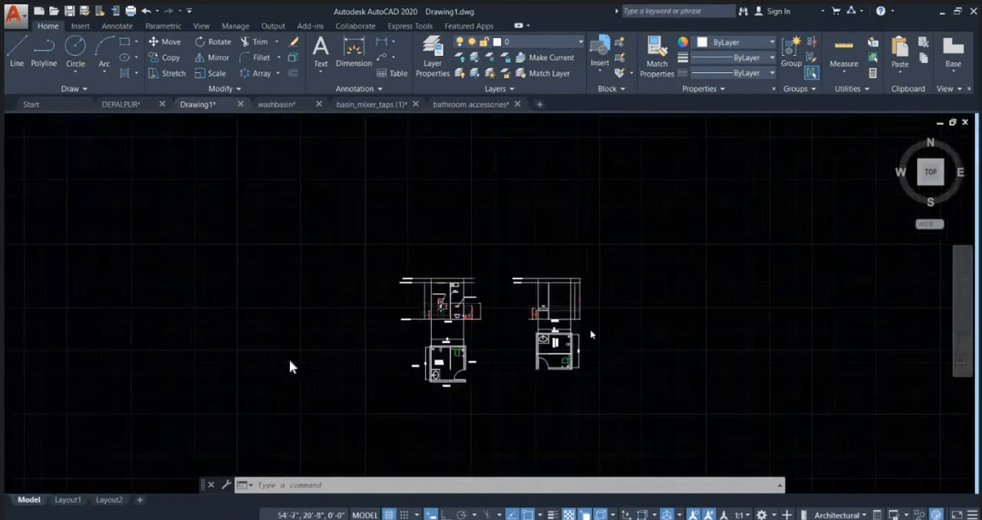
scroll(591, 333, "up", 2)
scroll(414, 322, "up", 4)
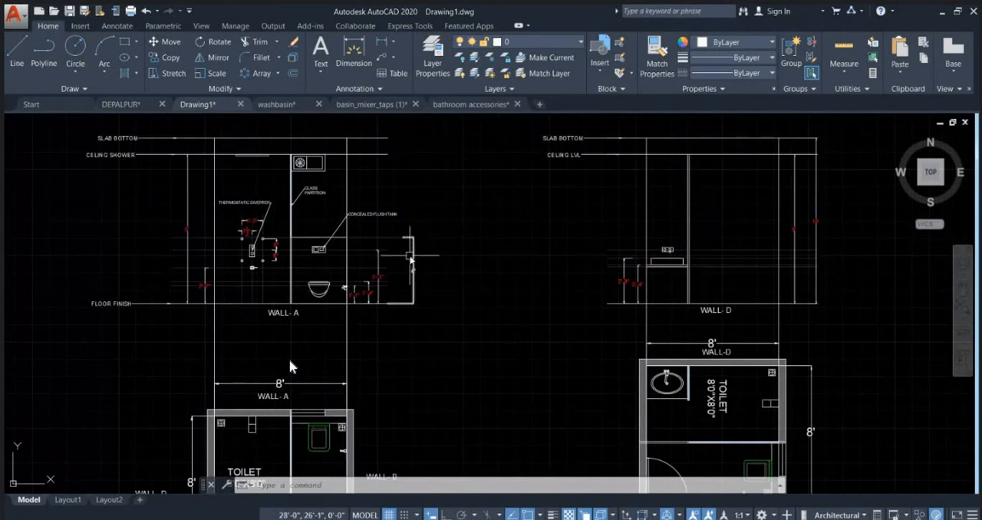
scroll(426, 257, "down", 2)
scroll(438, 261, "down", 4)
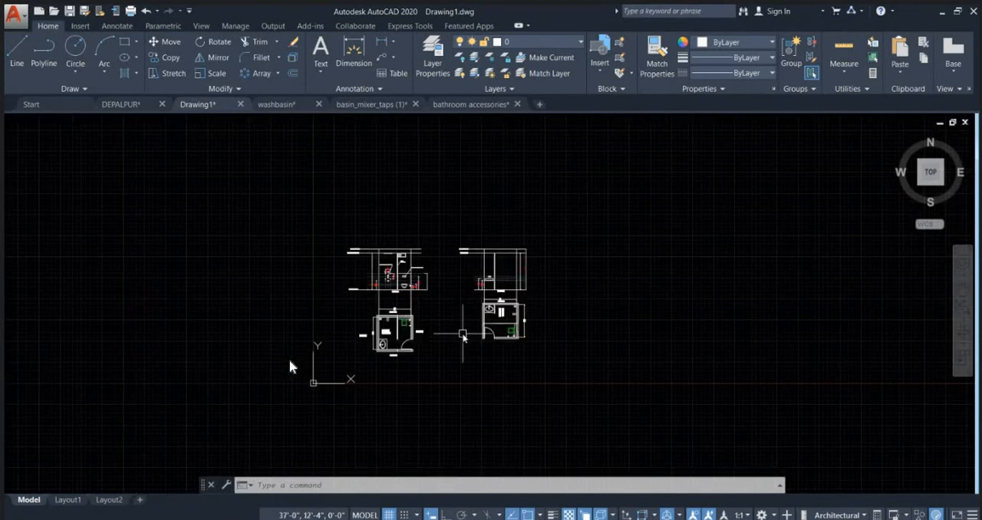
key("ctrl+p")
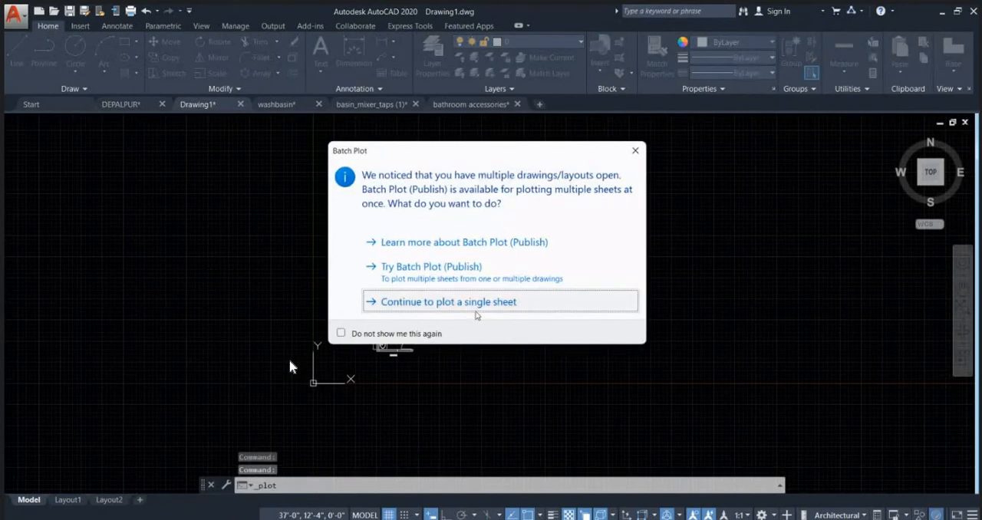
left_click(475, 309)
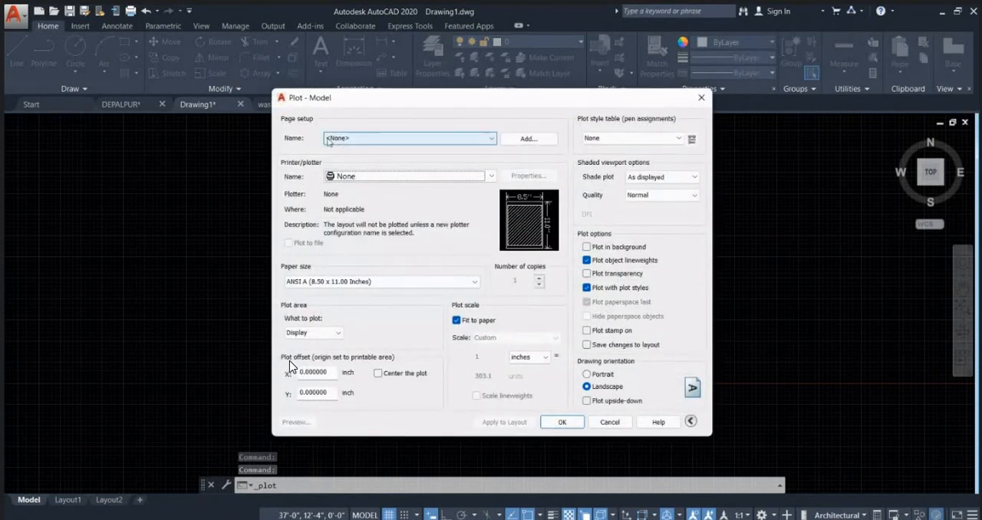
left_click(401, 178)
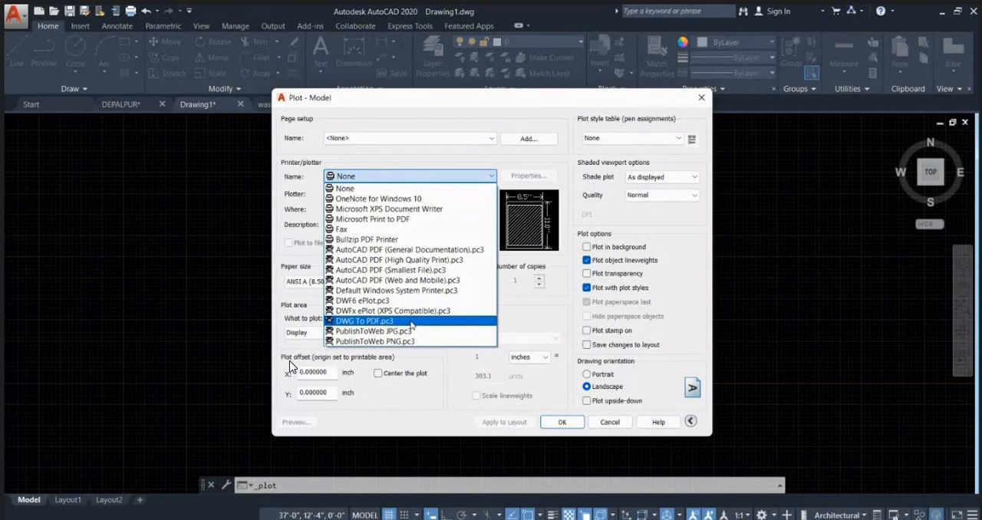
left_click(701, 98)
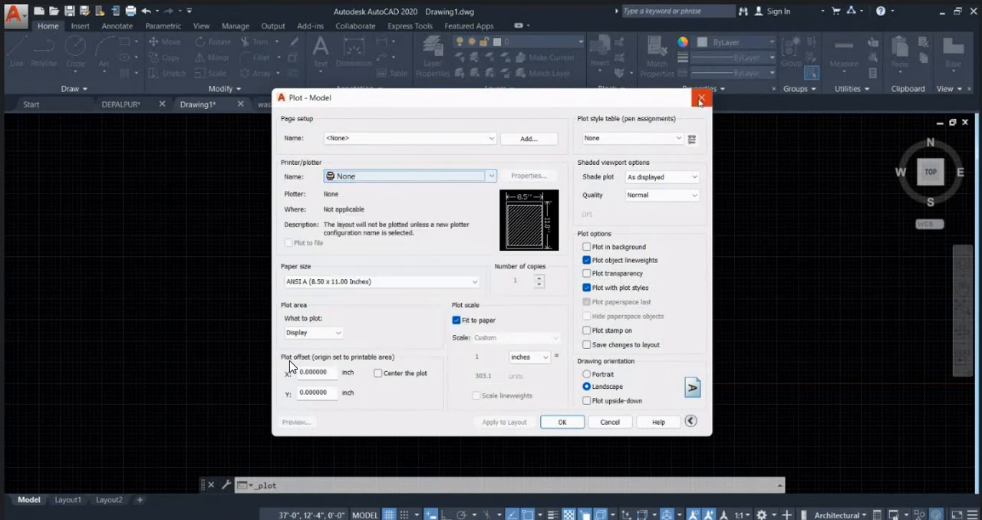
left_click(700, 98)
Step: Start a single-sheet plot with the DWG To PDF.pc3 plotter and ISO A4 (210.00 x 297.00 MM) paper
key("ctrl+p")
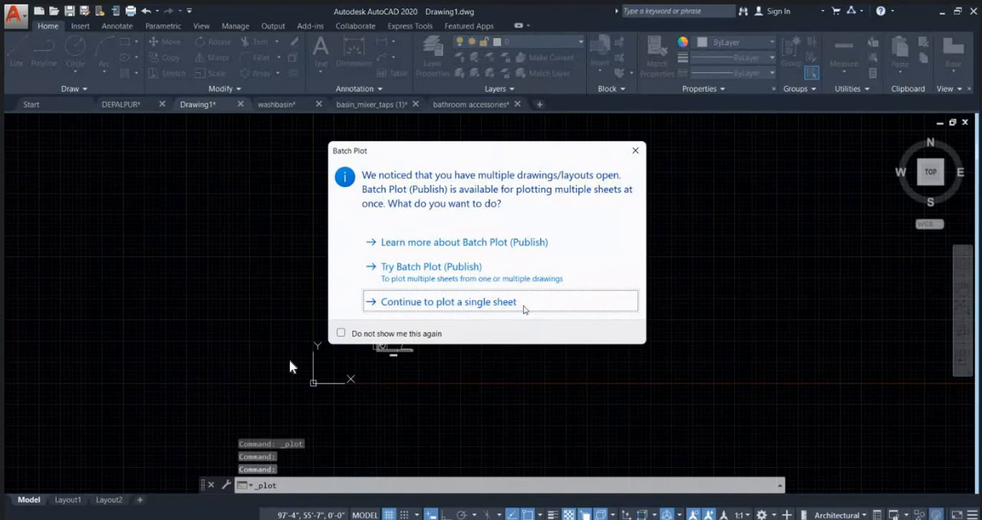
left_click(523, 309)
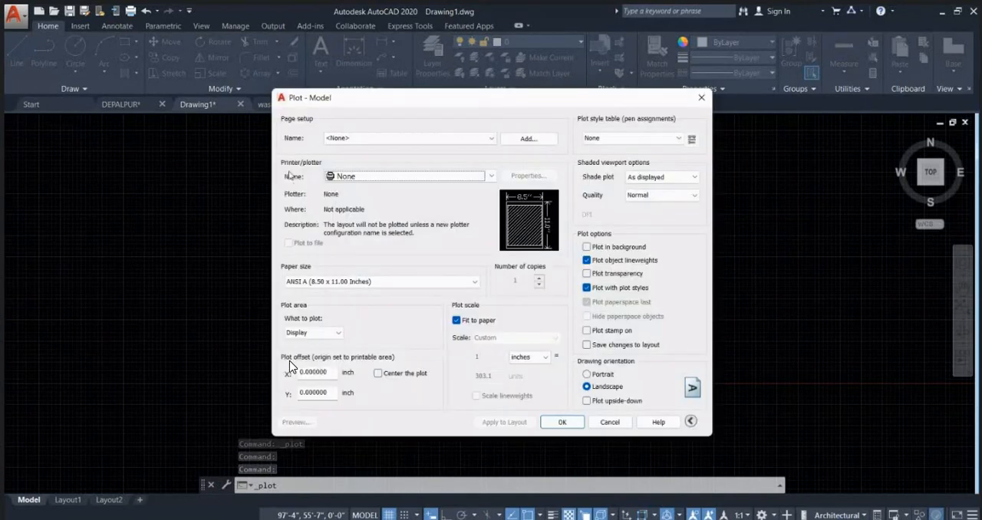
left_click(349, 176)
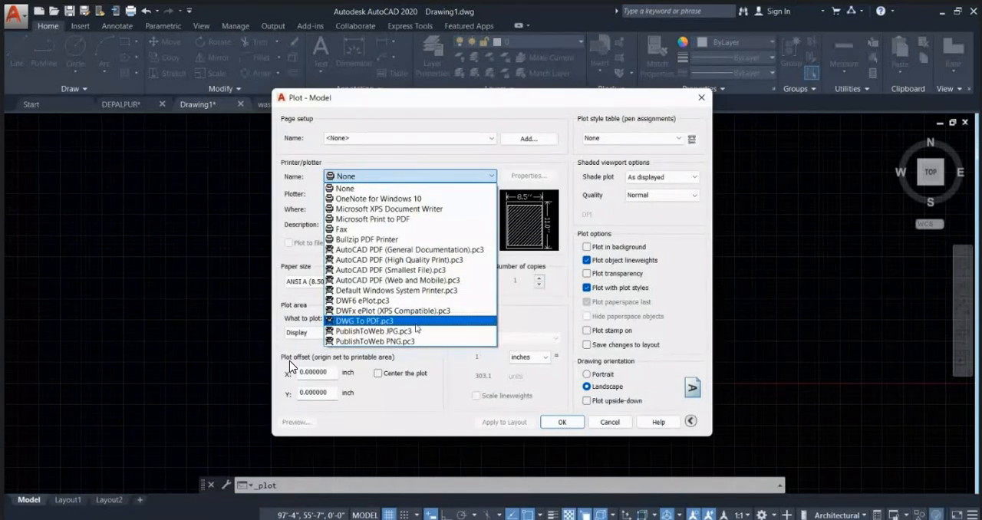
left_click(415, 322)
left_click(346, 281)
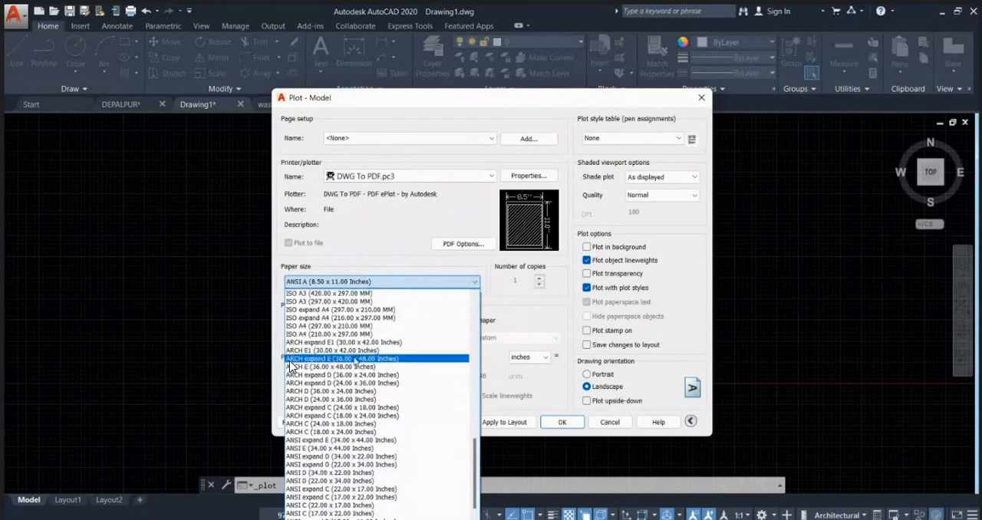
scroll(291, 362, "up", 2)
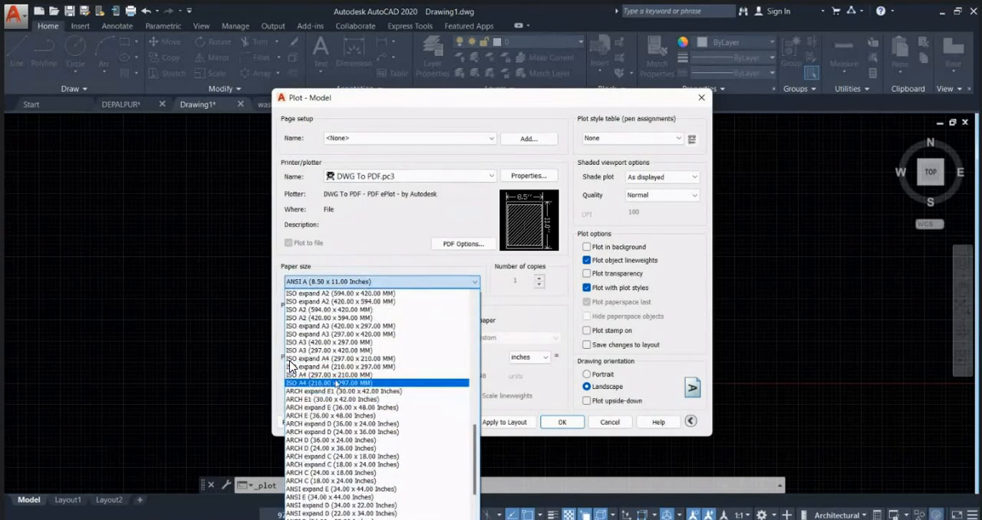
left_click(335, 382)
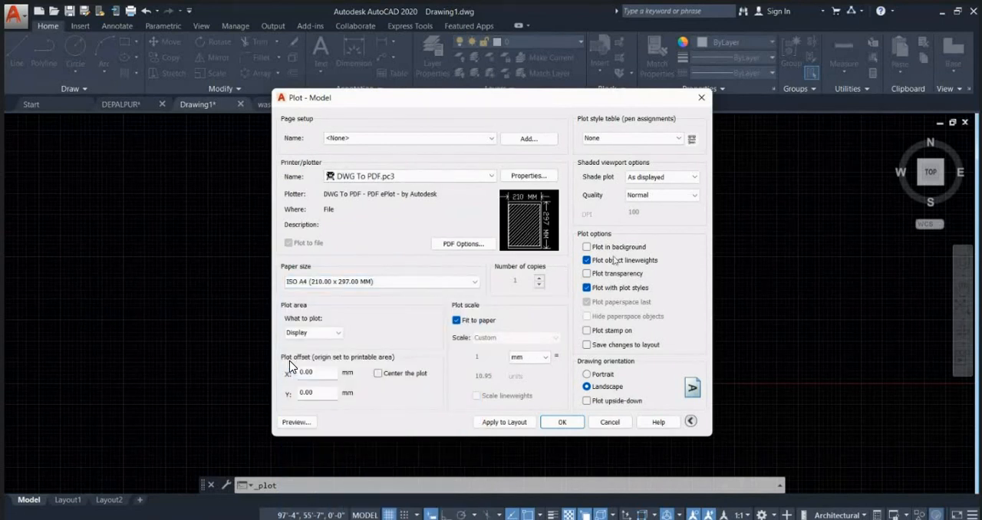
Step: Enable plot transparency, set the drawing orientation to Portrait and centre the plot on the sheet
left_click(606, 276)
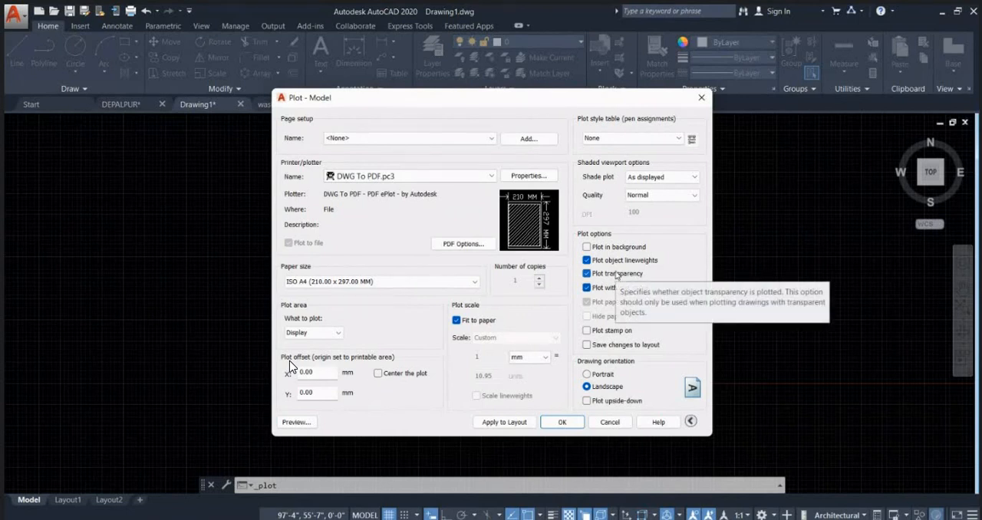
left_click(588, 374)
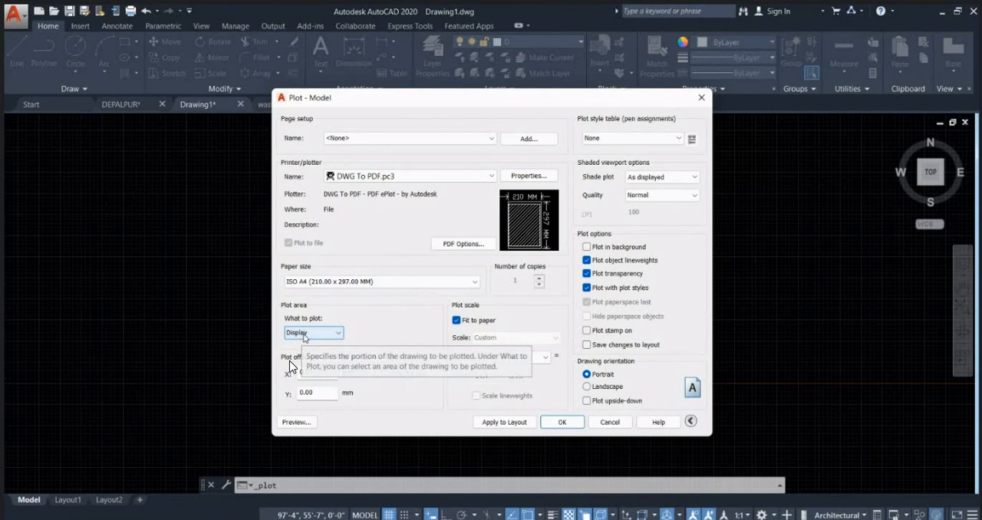
left_click(389, 377)
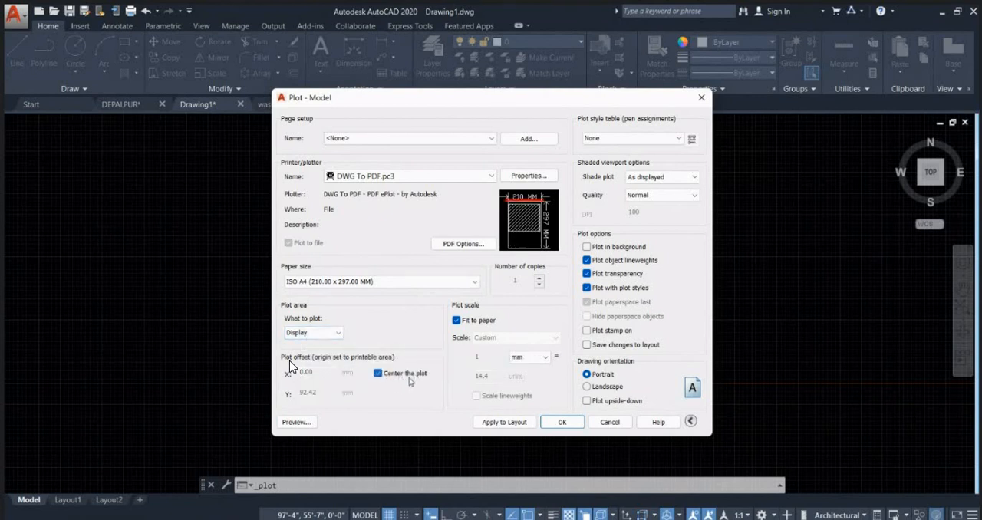
Step: Set the plot area to a window enclosing the WALL- A elevation and the toilet plan below it
left_click(313, 333)
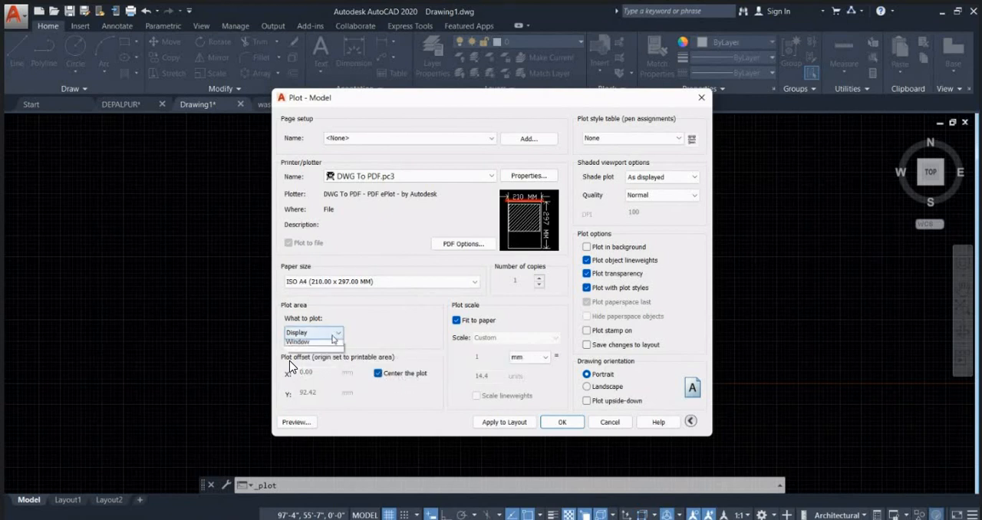
left_click(293, 368)
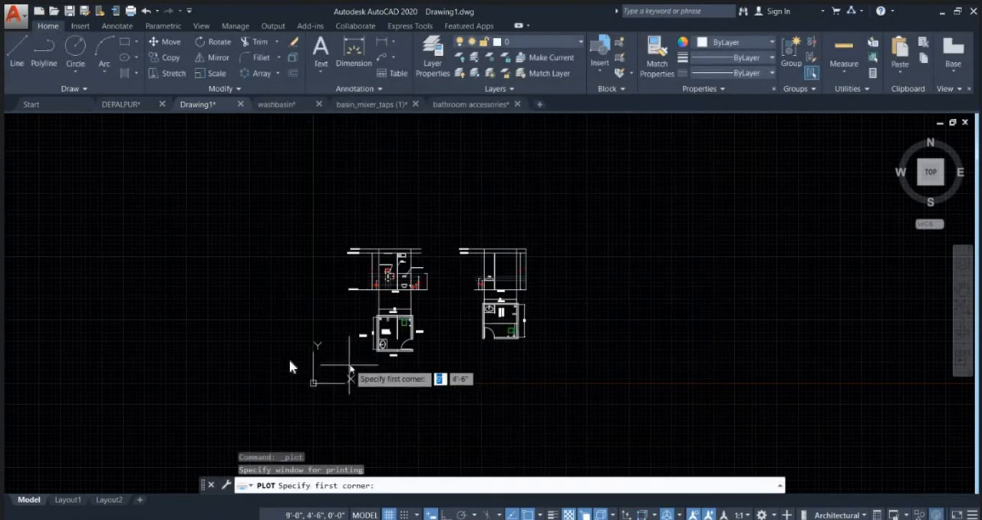
left_click(340, 362)
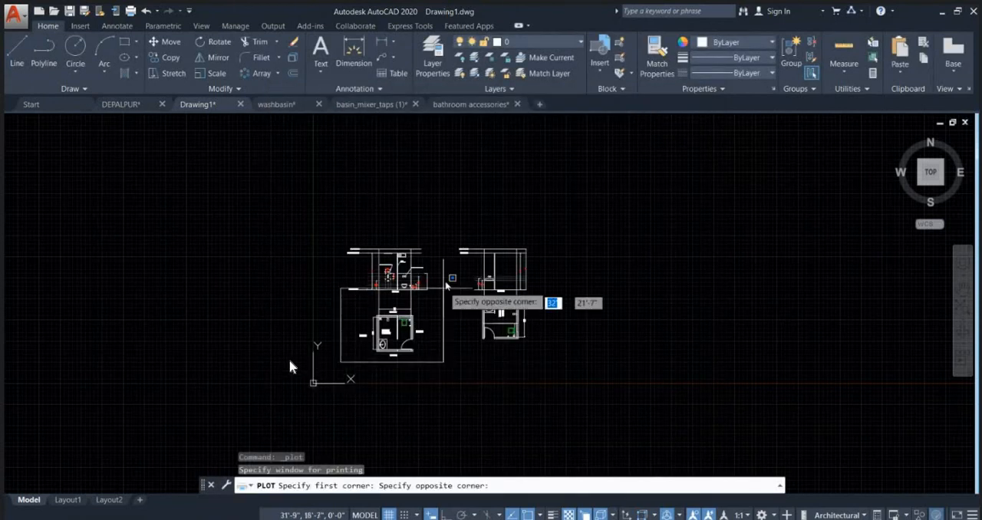
left_click(442, 229)
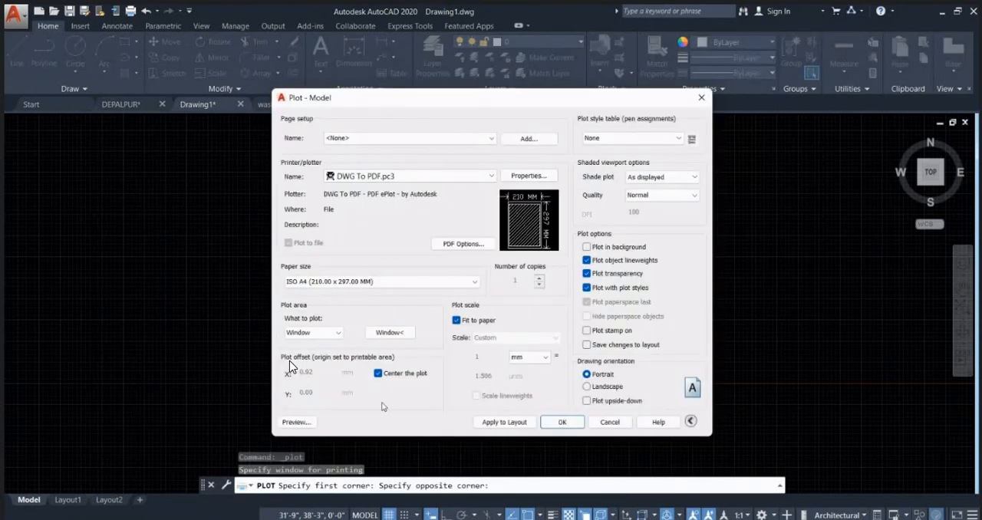
Step: Preview the plot and inspect the WALL- A elevation's labels, dimensions and line thickness on the sheet
left_click(296, 422)
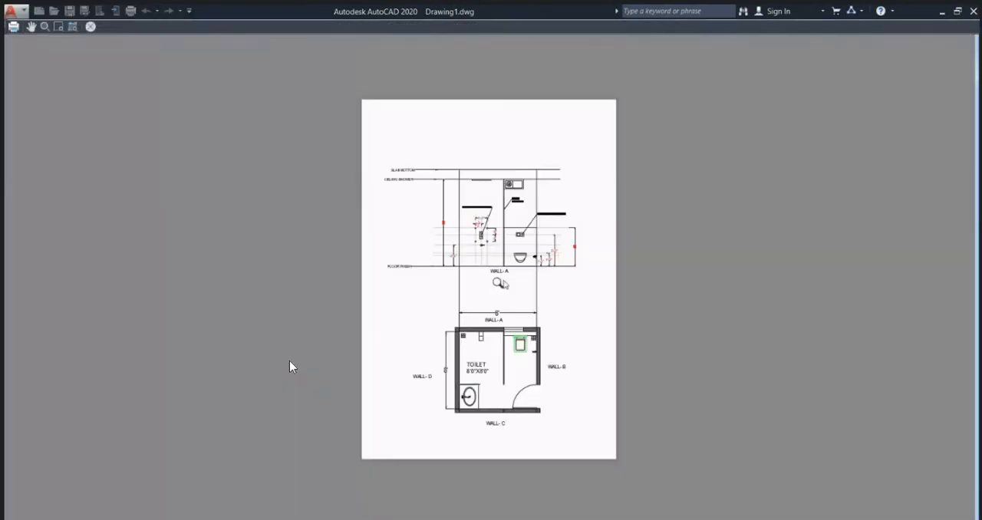
scroll(510, 230, "up", 5)
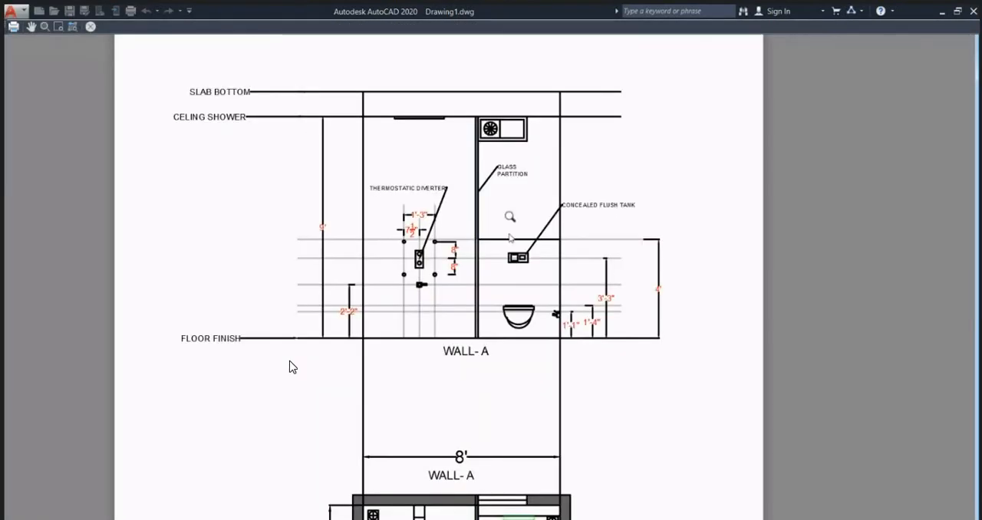
middle_click_drag(489, 304, 499, 148)
mouse_move(486, 325)
middle_mouse_down()
mouse_move(475, 258)
mouse_move(449, 429)
middle_mouse_up()
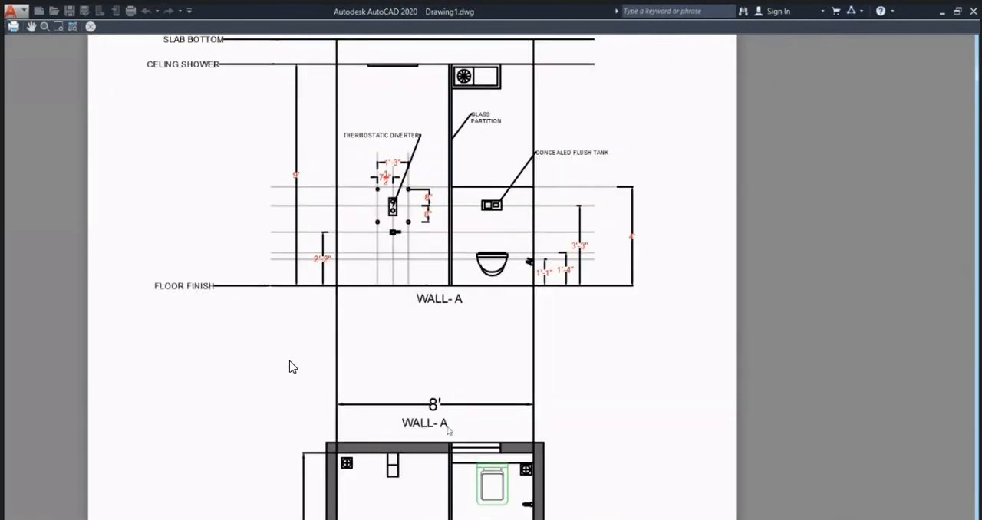
Step: Examine the plot preview of WALL- A up close, checking the flush tank and WC with their labels and height dimensions
scroll(420, 186, "up", 2)
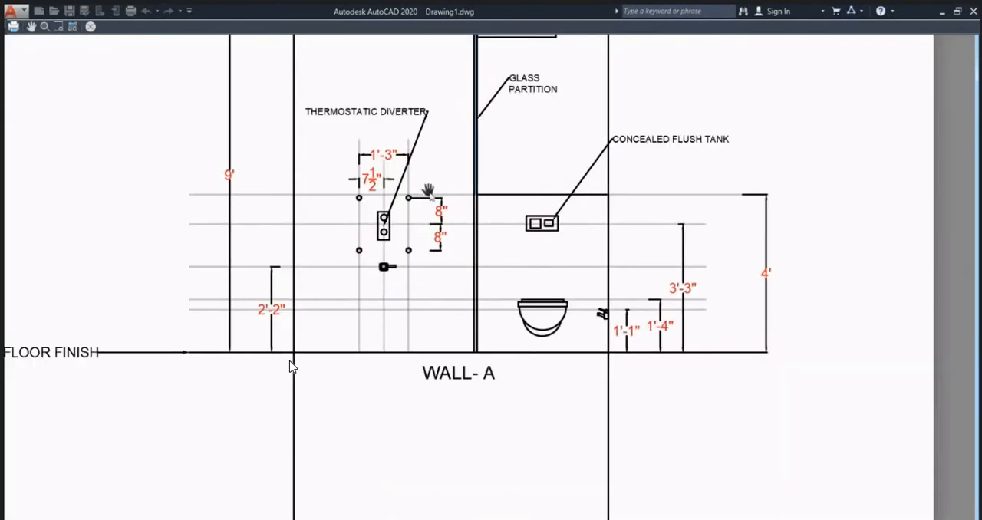
middle_click_drag(426, 219, 440, 292)
scroll(674, 268, "up", 2)
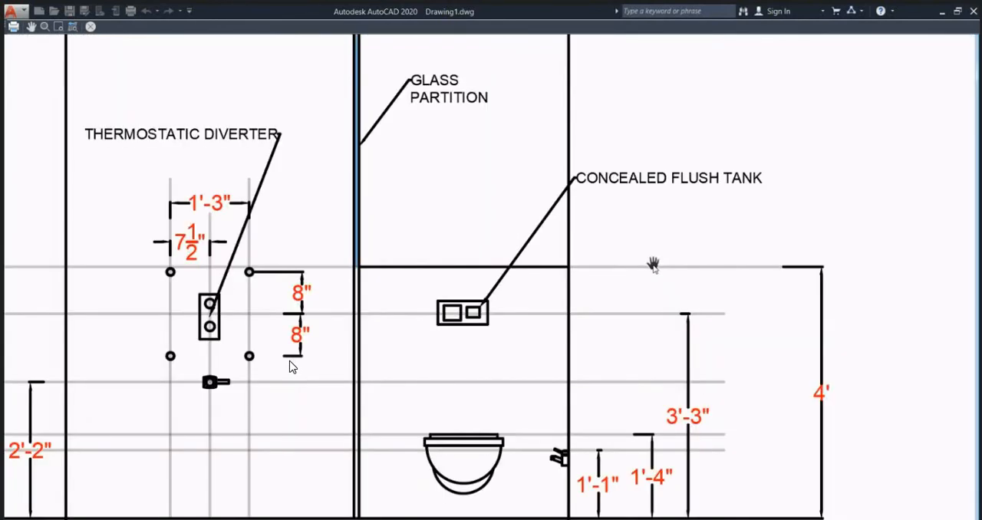
scroll(652, 265, "down", 2)
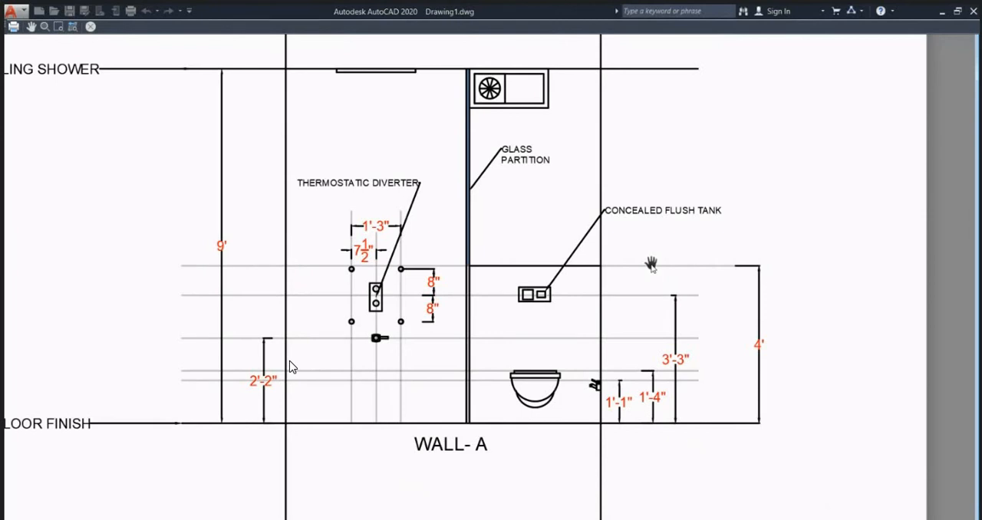
scroll(651, 265, "down", 4)
scroll(652, 265, "up", 2)
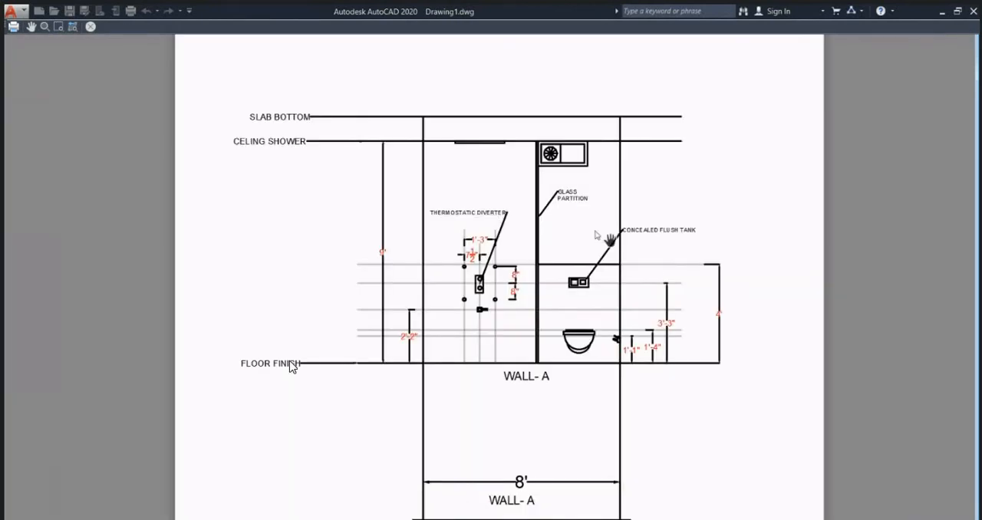
left_click_drag(570, 305, 540, 326)
scroll(590, 345, "up", 3)
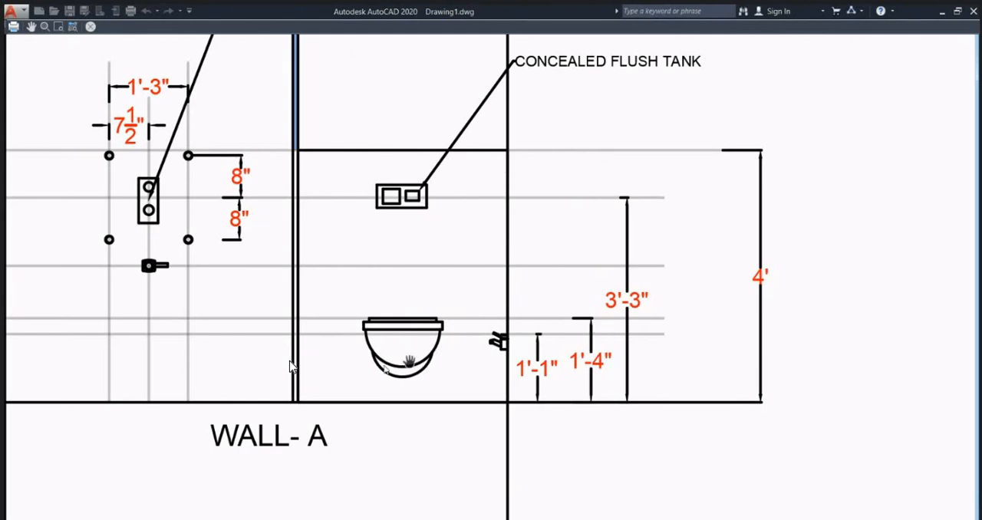
Step: Check the shower fittings, diverter dimensions and level labels in the preview, and close the preview and the plot setup without plotting
left_click_drag(184, 316, 540, 366)
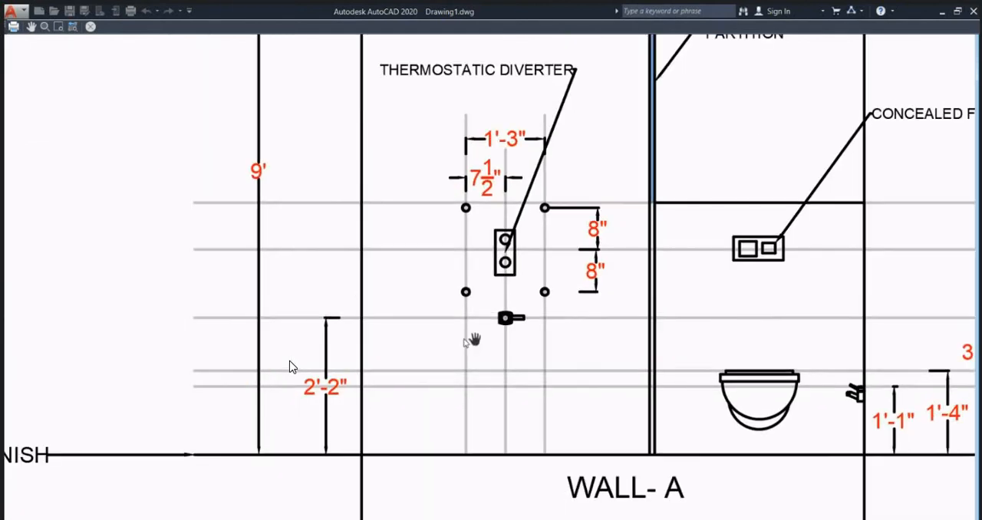
left_click_drag(324, 328, 385, 435)
left_click_drag(355, 282, 317, 404)
scroll(318, 399, "down", 2)
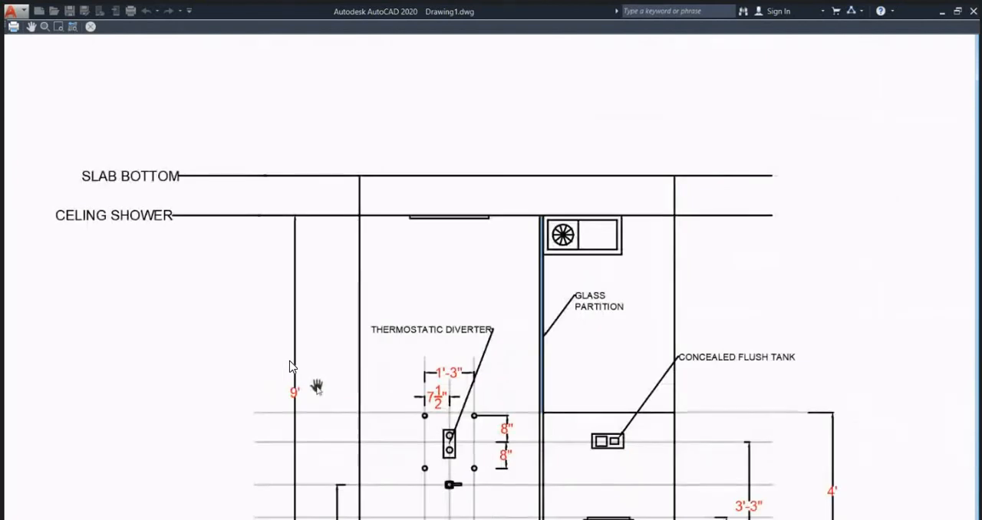
scroll(344, 304, "down", 6)
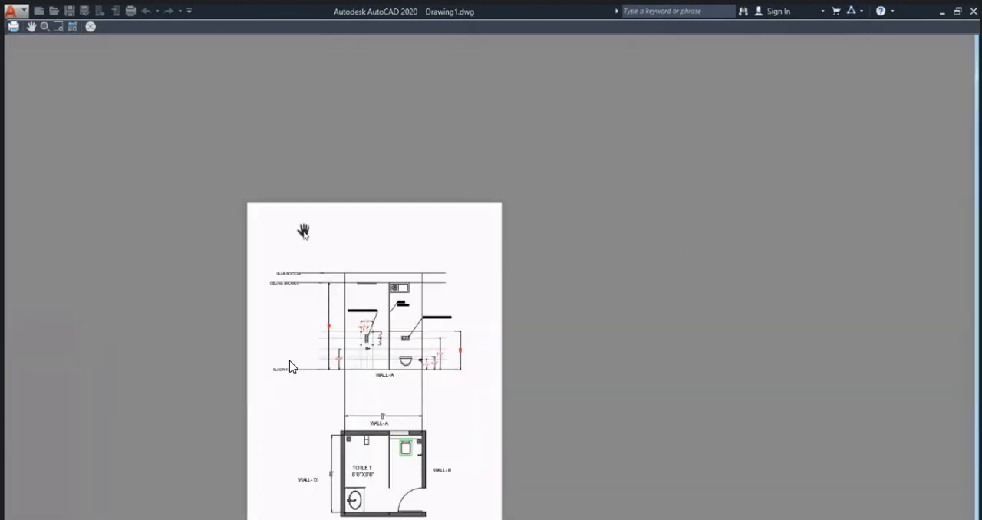
left_click(90, 26)
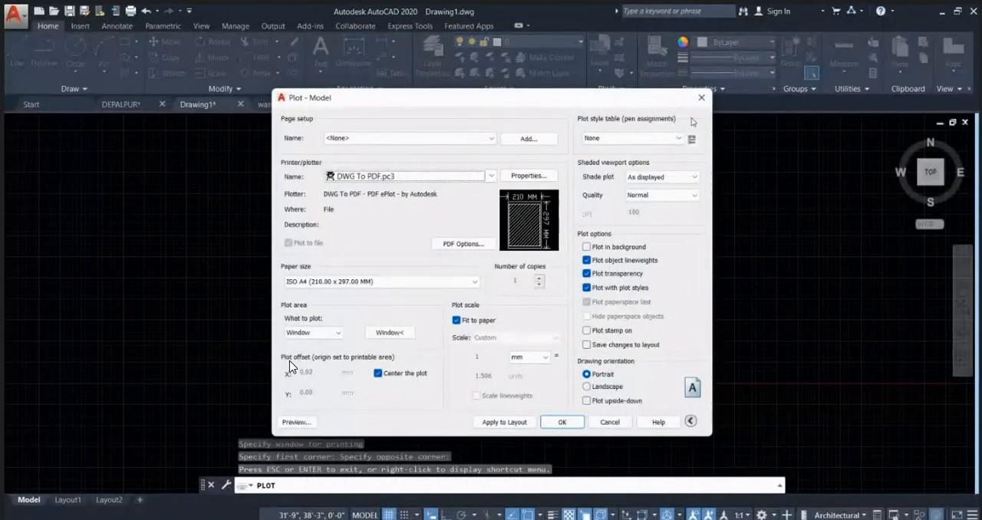
left_click(702, 98)
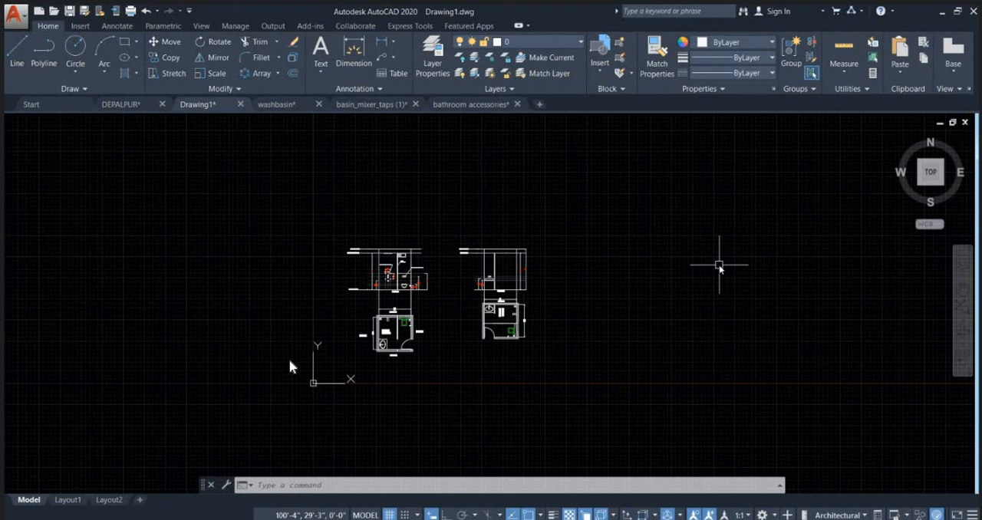
scroll(403, 345, "up", 6)
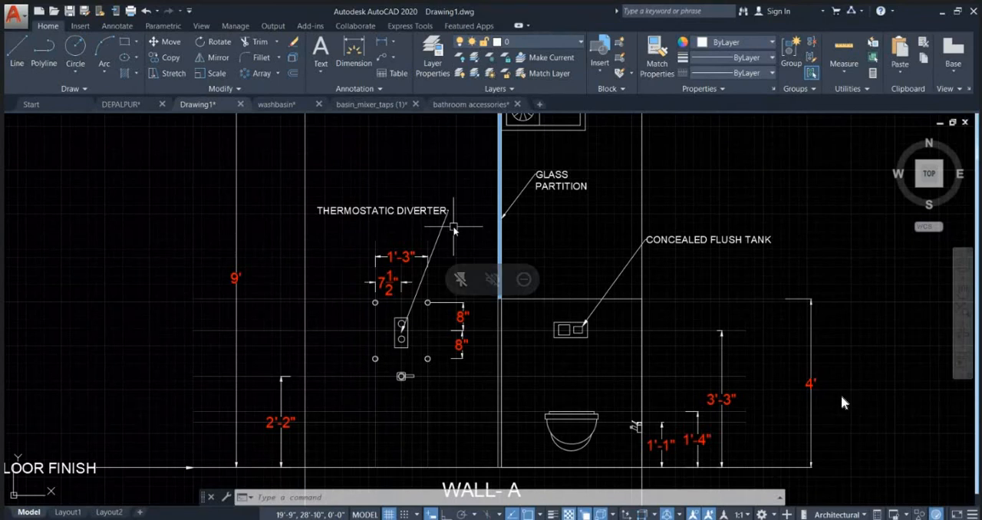
scroll(124, 208, "down", 5)
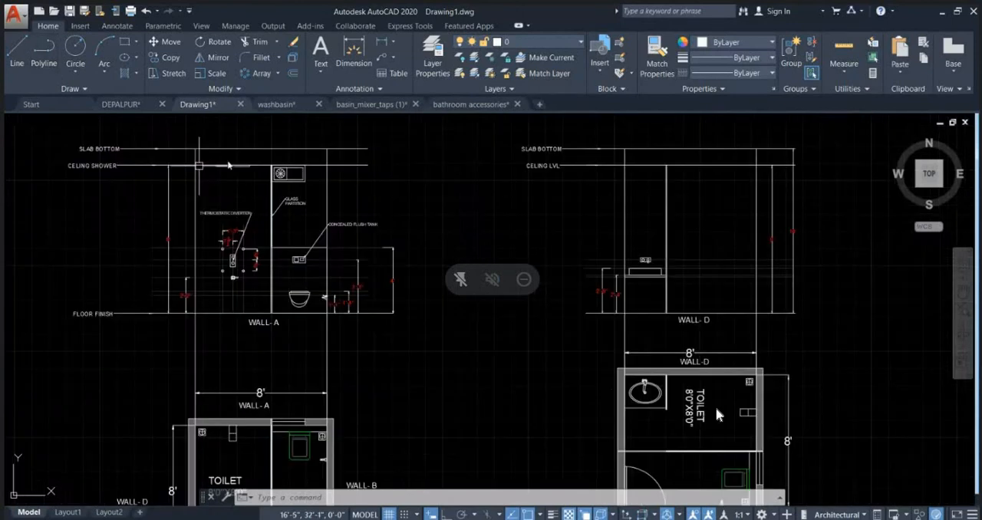
middle_click_drag(333, 252, 545, 146)
scroll(544, 146, "down", 3)
scroll(656, 273, "down", 5)
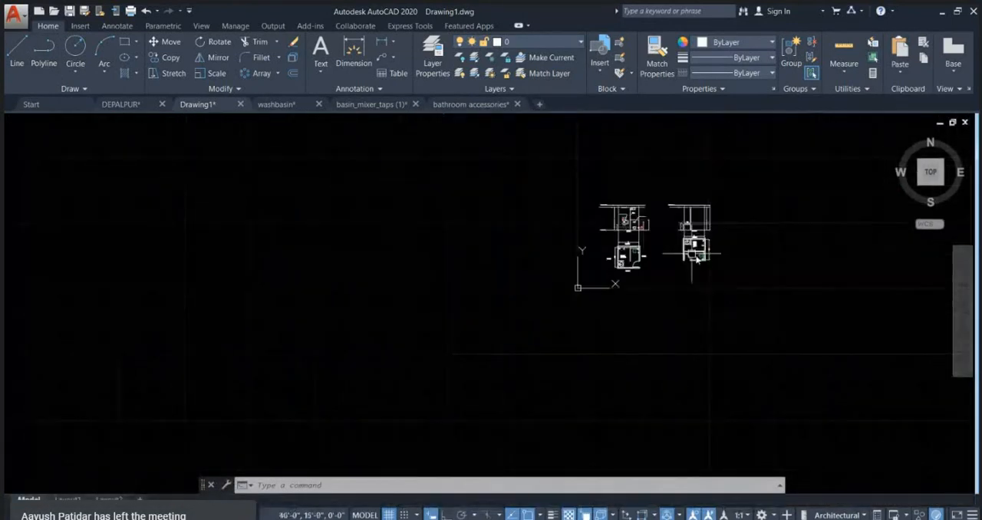